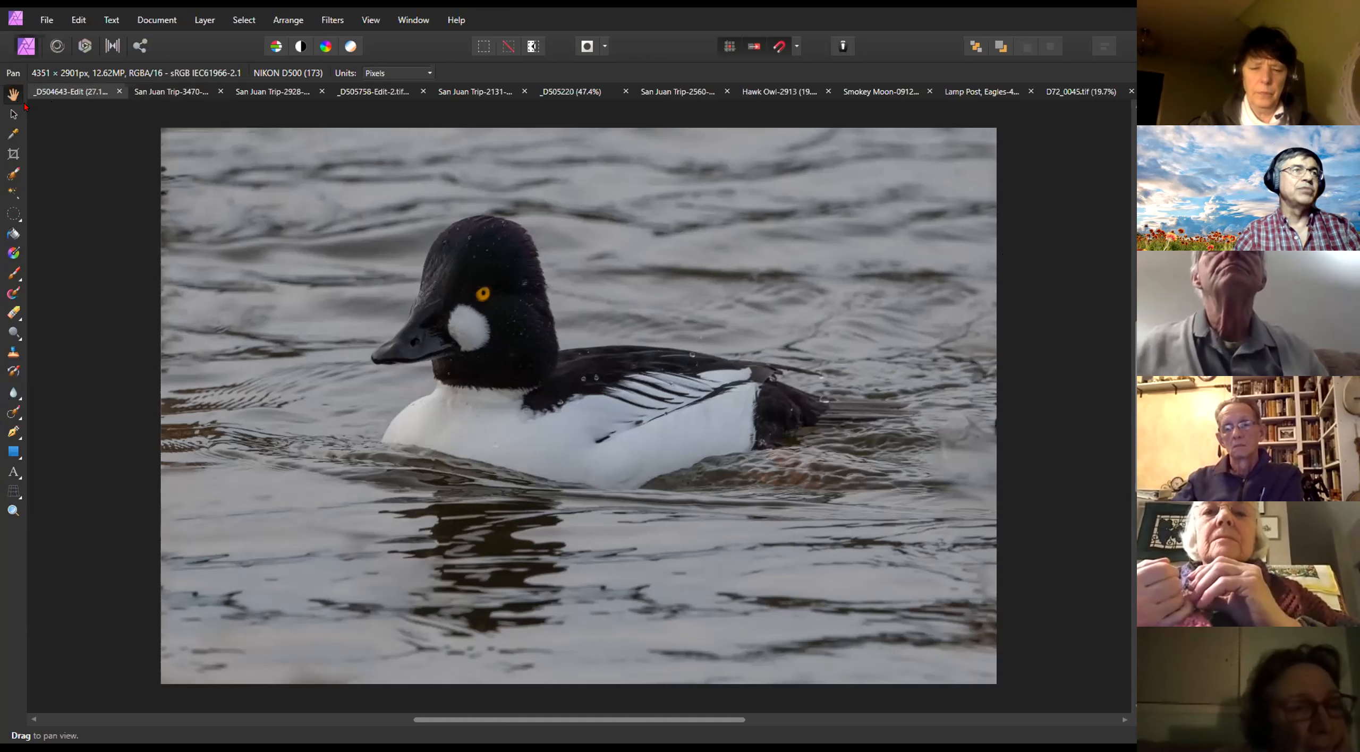
Select the duck photo's Background layer with the Move Tool and switch to the color picker tool
{"action": "mouse_move", "coordinate": [568, 389]}
{"action": "left_mouse_down"}
{"action": "mouse_move", "coordinate": [650, 384]}
{"action": "mouse_move", "coordinate": [567, 394]}
{"action": "mouse_move", "coordinate": [589, 388]}
{"action": "left_mouse_up"}
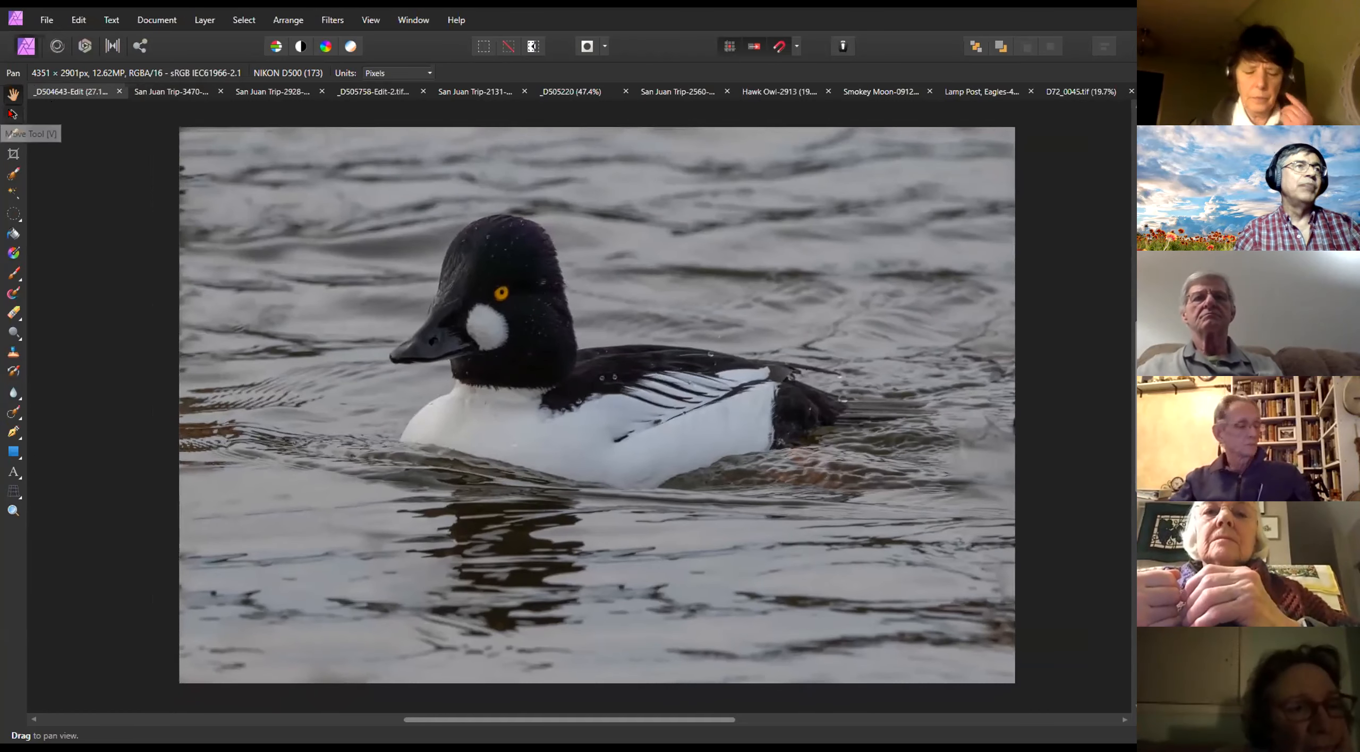
{"action": "left_click", "coordinate": [13, 114]}
{"action": "left_click", "coordinate": [563, 321]}
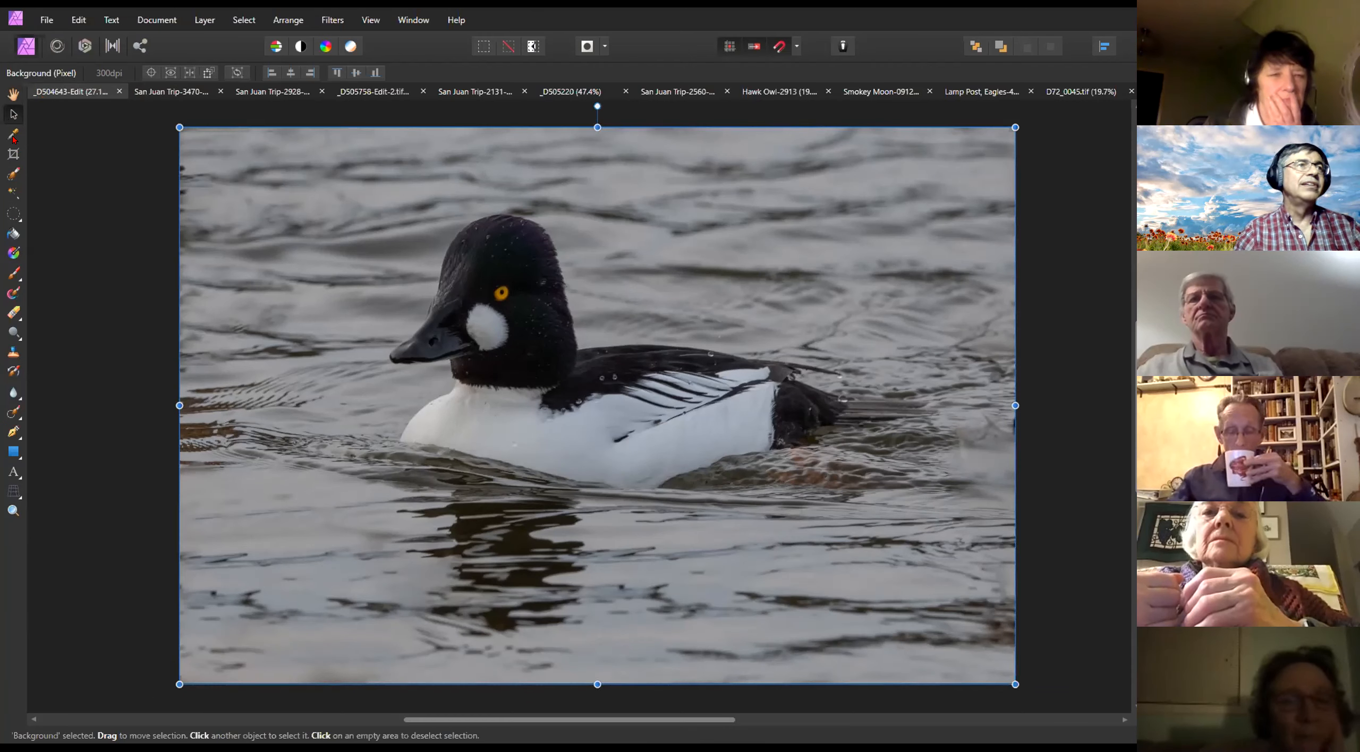
{"action": "left_click", "coordinate": [12, 135]}
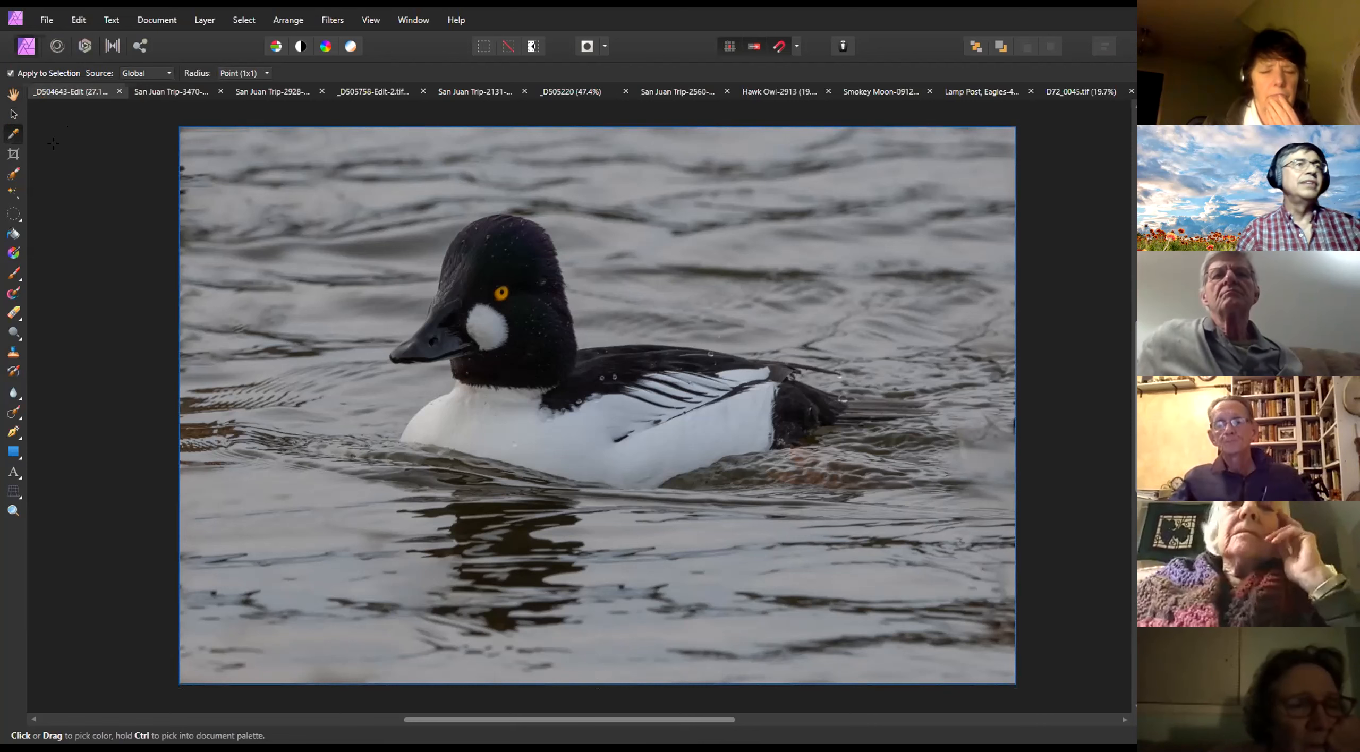
{"action": "left_click", "coordinate": [14, 155]}
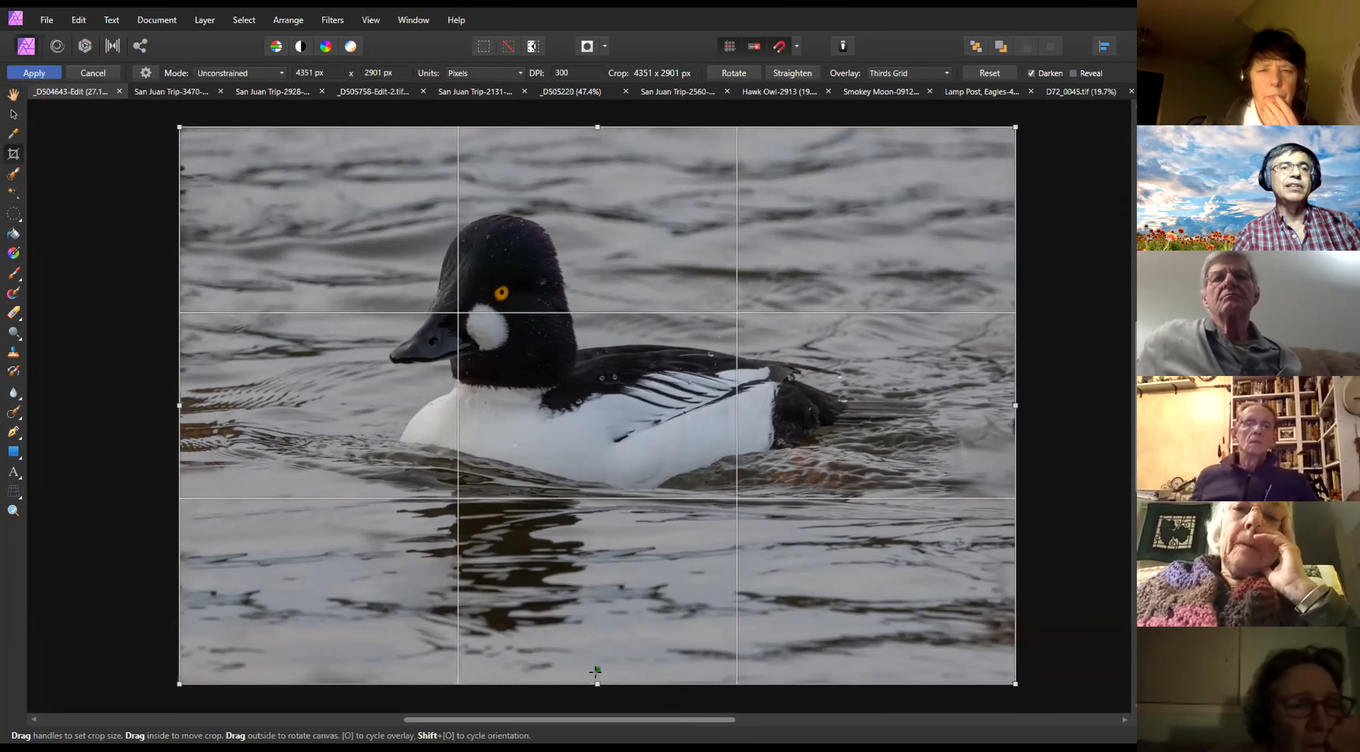
{"action": "left_click_drag", "start_coordinate": [596, 640], "coordinate": [598, 684]}
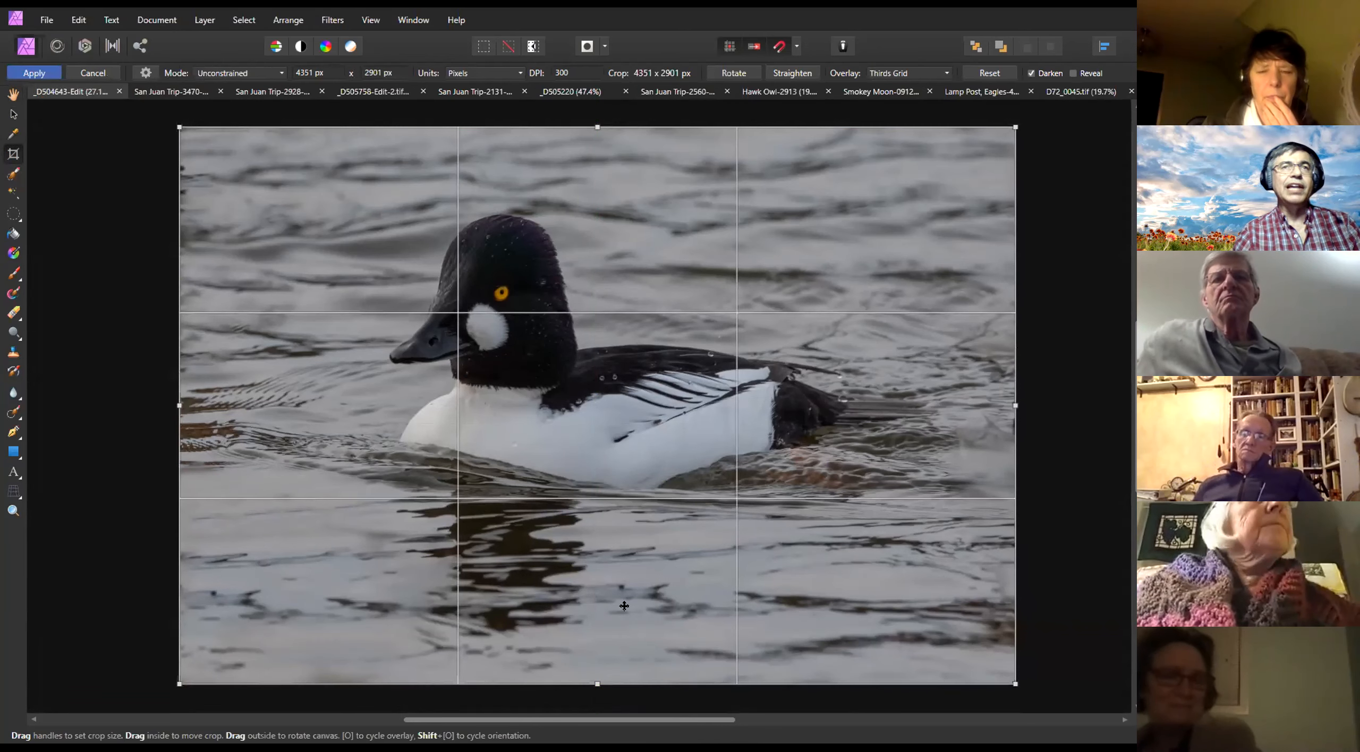
{"action": "mouse_move", "coordinate": [1016, 404]}
{"action": "left_mouse_down"}
{"action": "mouse_move", "coordinate": [927, 417]}
{"action": "mouse_move", "coordinate": [1015, 423]}
{"action": "left_mouse_up"}
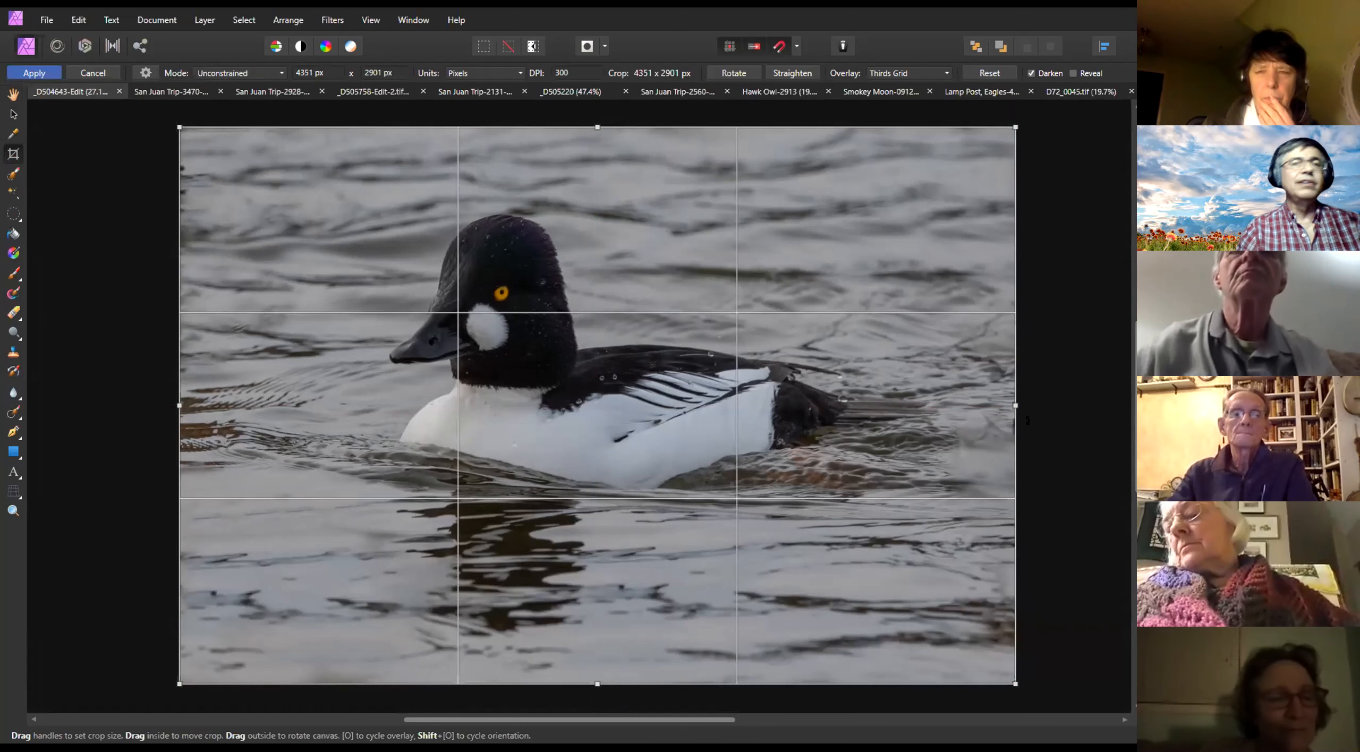
{"action": "left_click", "coordinate": [93, 72]}
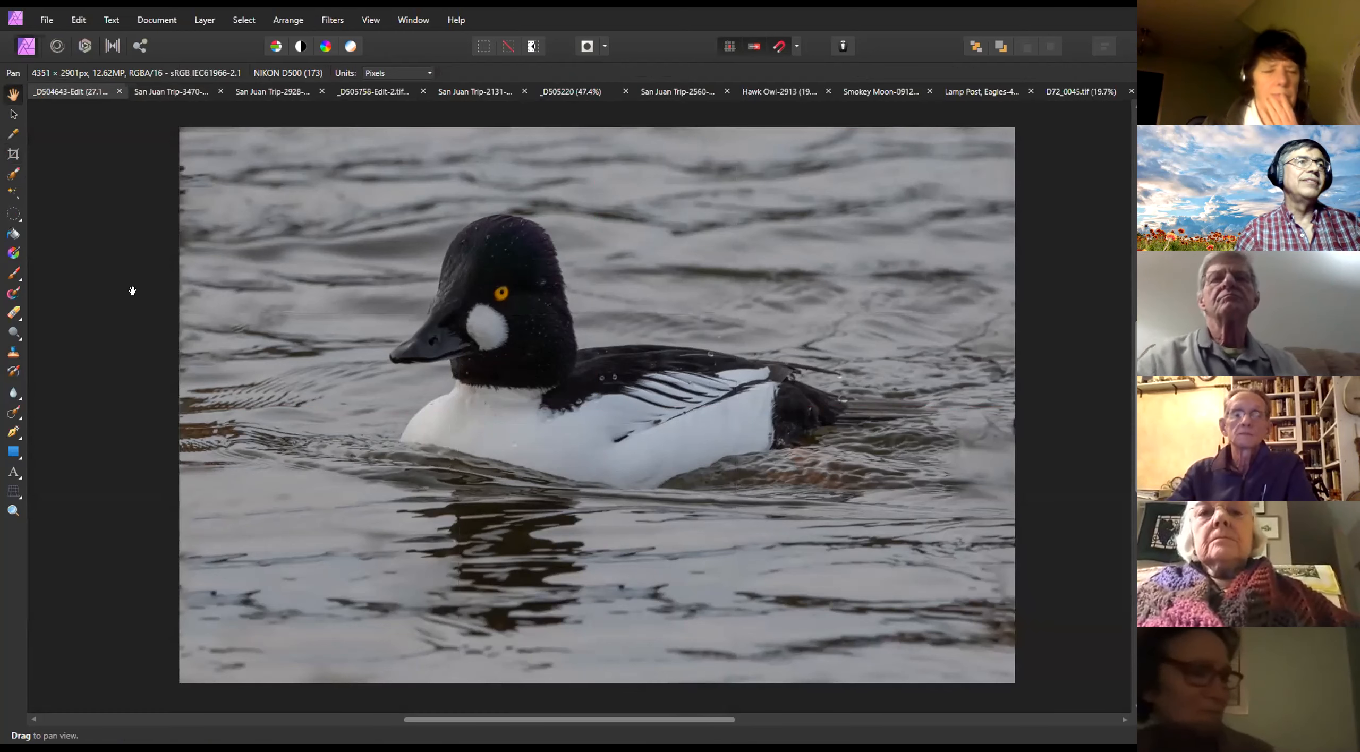
Select the whole duck with the Selection Brush Tool at a 237.4 px width, and clear the selection
{"action": "left_click", "coordinate": [10, 176]}
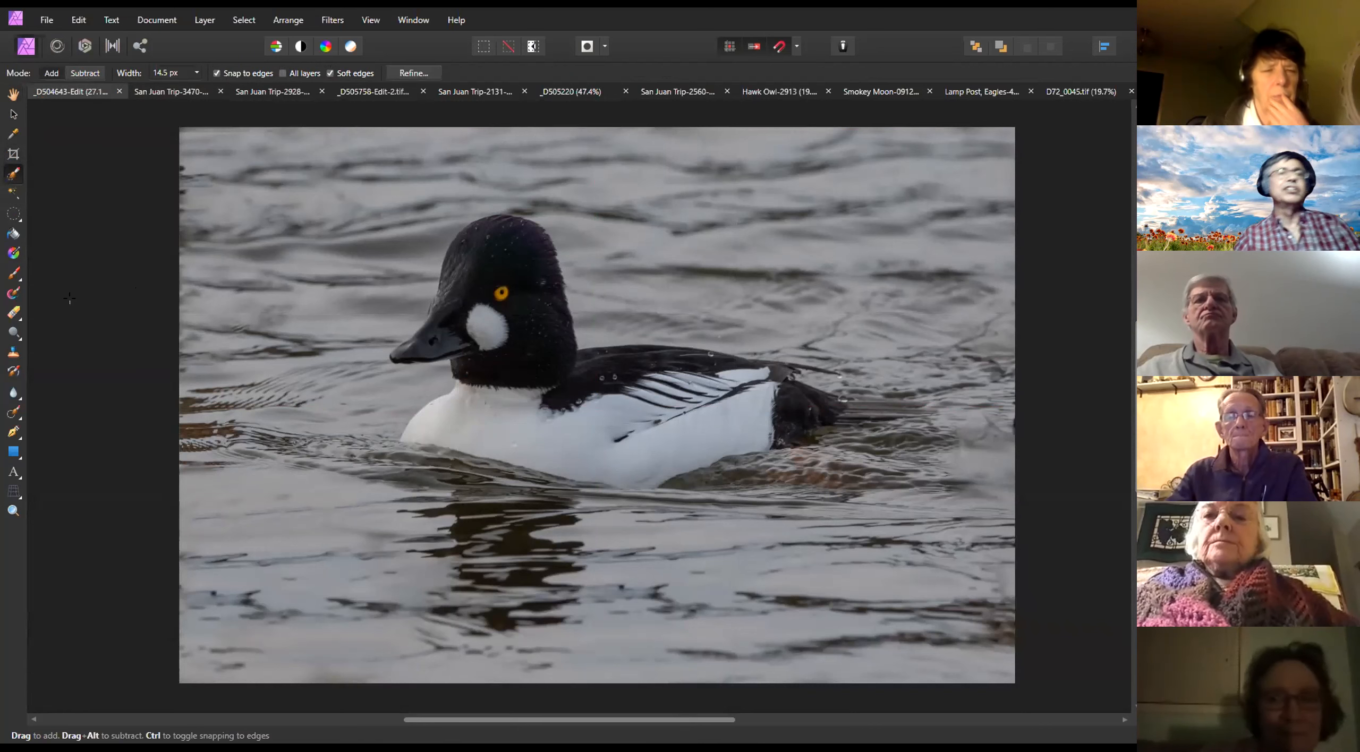
{"action": "key", "text": "bracketright"}
{"action": "key", "text": "bracketright"}
{"action": "key", "text": "bracketright"}
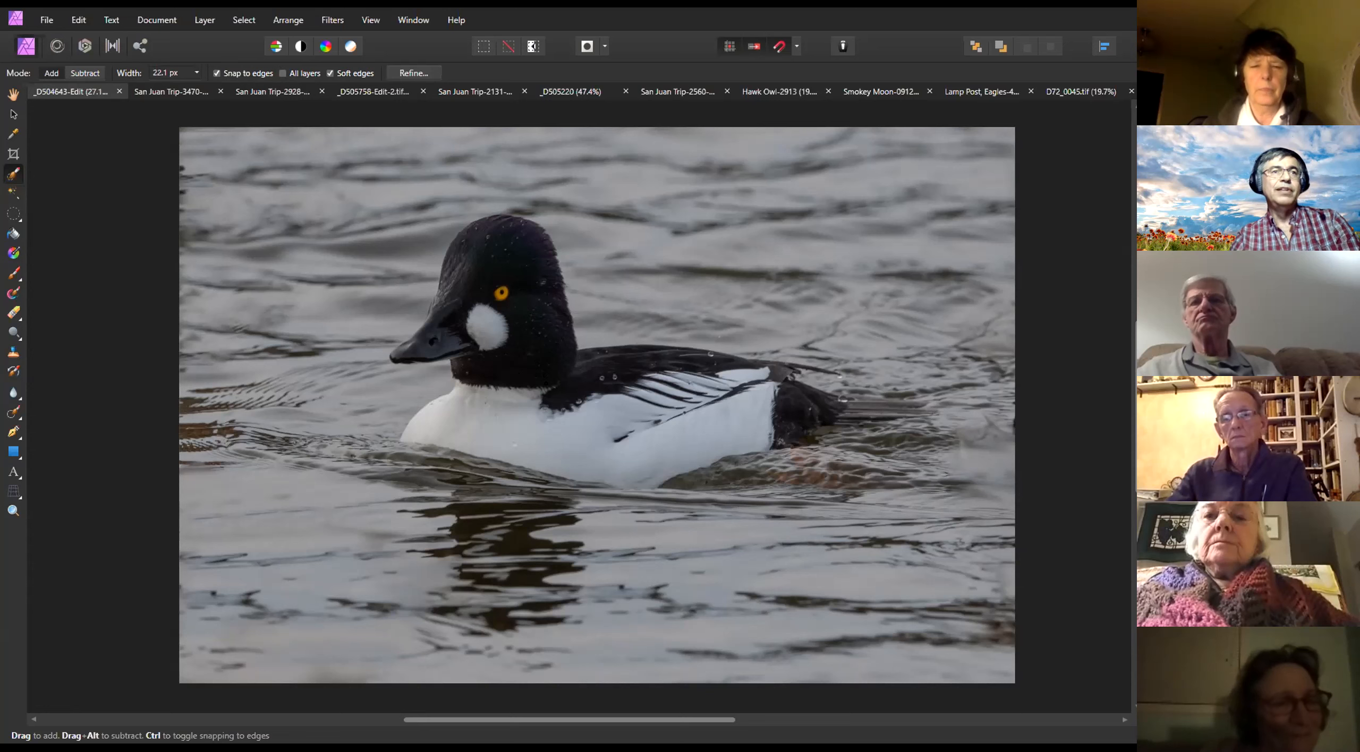
{"action": "key", "text": "bracketright"}
{"action": "key", "text": "bracketright"}
{"action": "key", "text": "bracketright"}
{"action": "key", "text": "bracketright"}
{"action": "key", "text": "bracketright"}
{"action": "key", "text": "bracketright"}
{"action": "key", "text": "bracketright"}
{"action": "key", "text": "bracketright"}
{"action": "key", "text": "bracketright"}
{"action": "key", "text": "bracketright"}
{"action": "key", "text": "bracketright"}
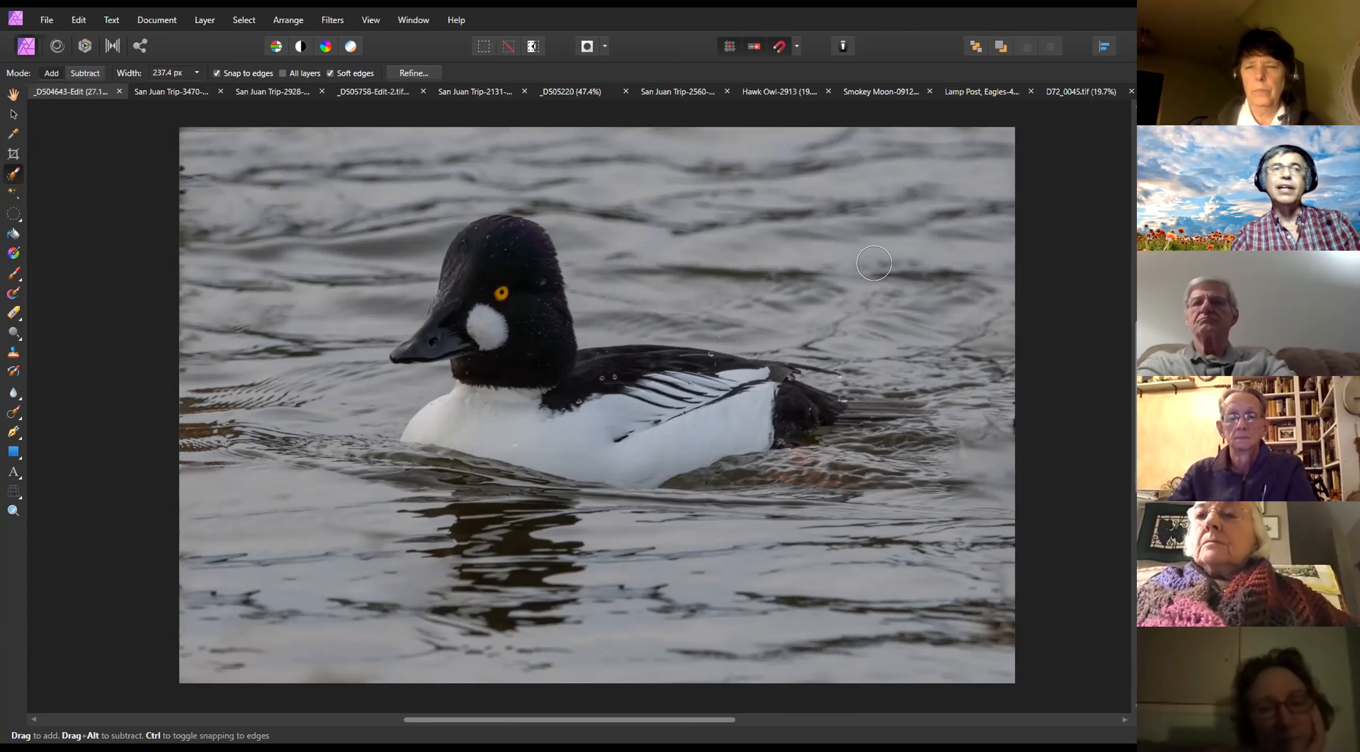
{"action": "mouse_move", "coordinate": [511, 332]}
{"action": "left_mouse_down"}
{"action": "mouse_move", "coordinate": [489, 285]}
{"action": "mouse_move", "coordinate": [494, 371]}
{"action": "mouse_move", "coordinate": [679, 401]}
{"action": "mouse_move", "coordinate": [748, 392]}
{"action": "mouse_move", "coordinate": [506, 412]}
{"action": "mouse_move", "coordinate": [681, 428]}
{"action": "mouse_move", "coordinate": [657, 466]}
{"action": "mouse_move", "coordinate": [654, 423]}
{"action": "mouse_move", "coordinate": [754, 405]}
{"action": "left_mouse_up"}
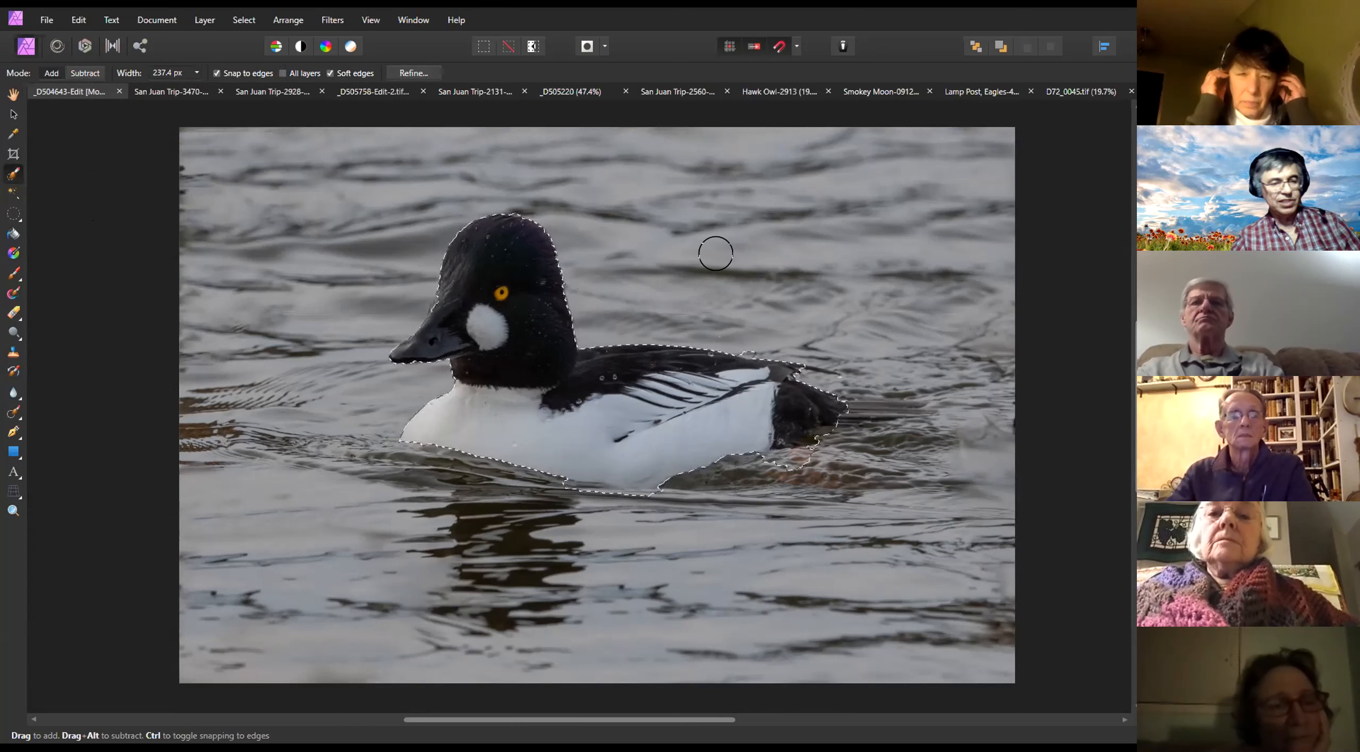
{"action": "key", "text": "ctrl+d"}
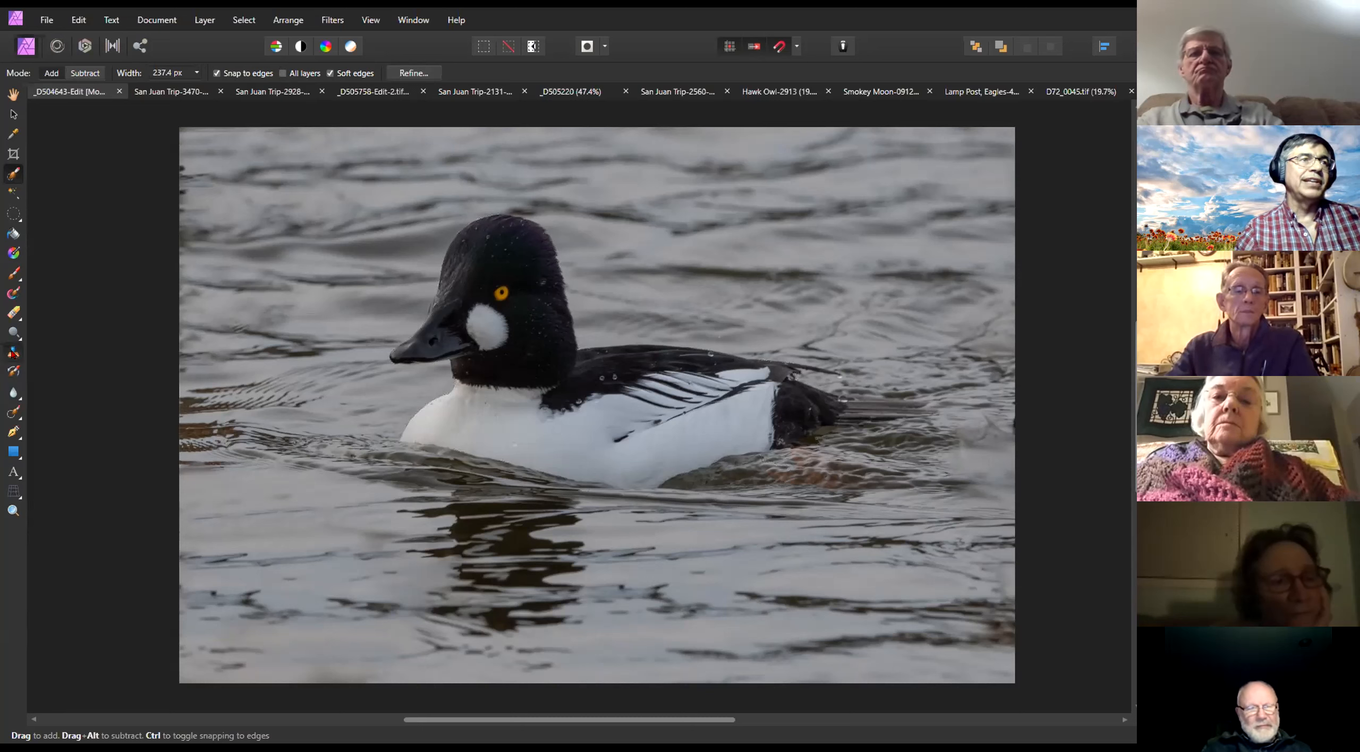
Activate the Clone Brush Tool and look over the group of healing, patch, blemish, inpainting and red eye tools
{"action": "left_click", "coordinate": [14, 353]}
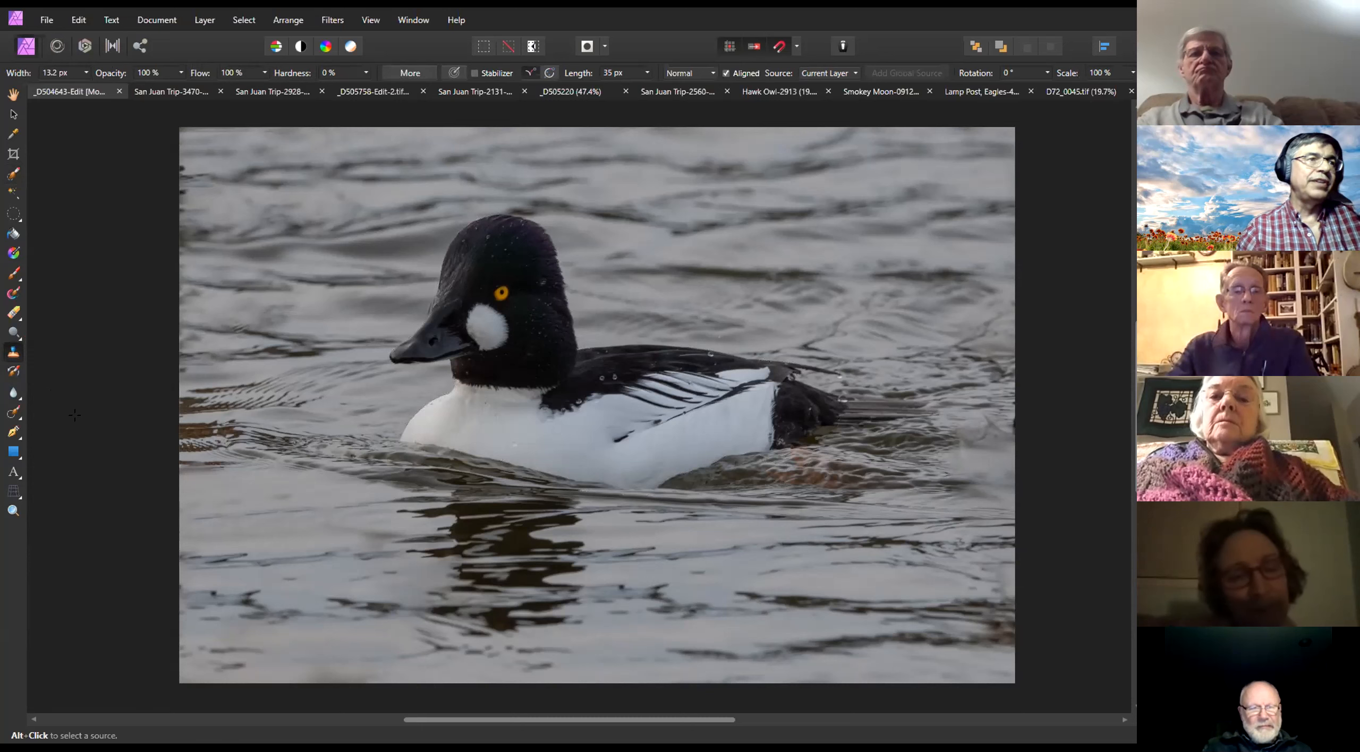
{"action": "left_click", "coordinate": [19, 420]}
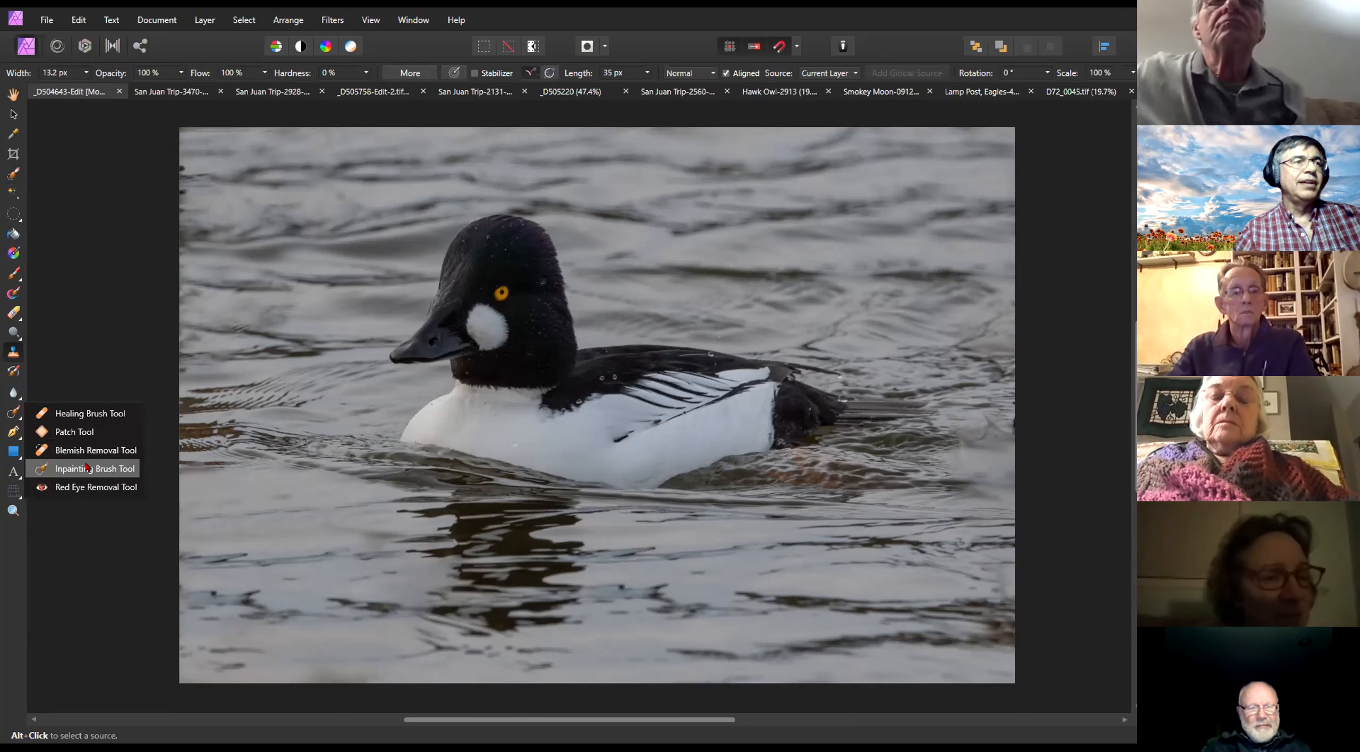
{"action": "left_click", "coordinate": [111, 310]}
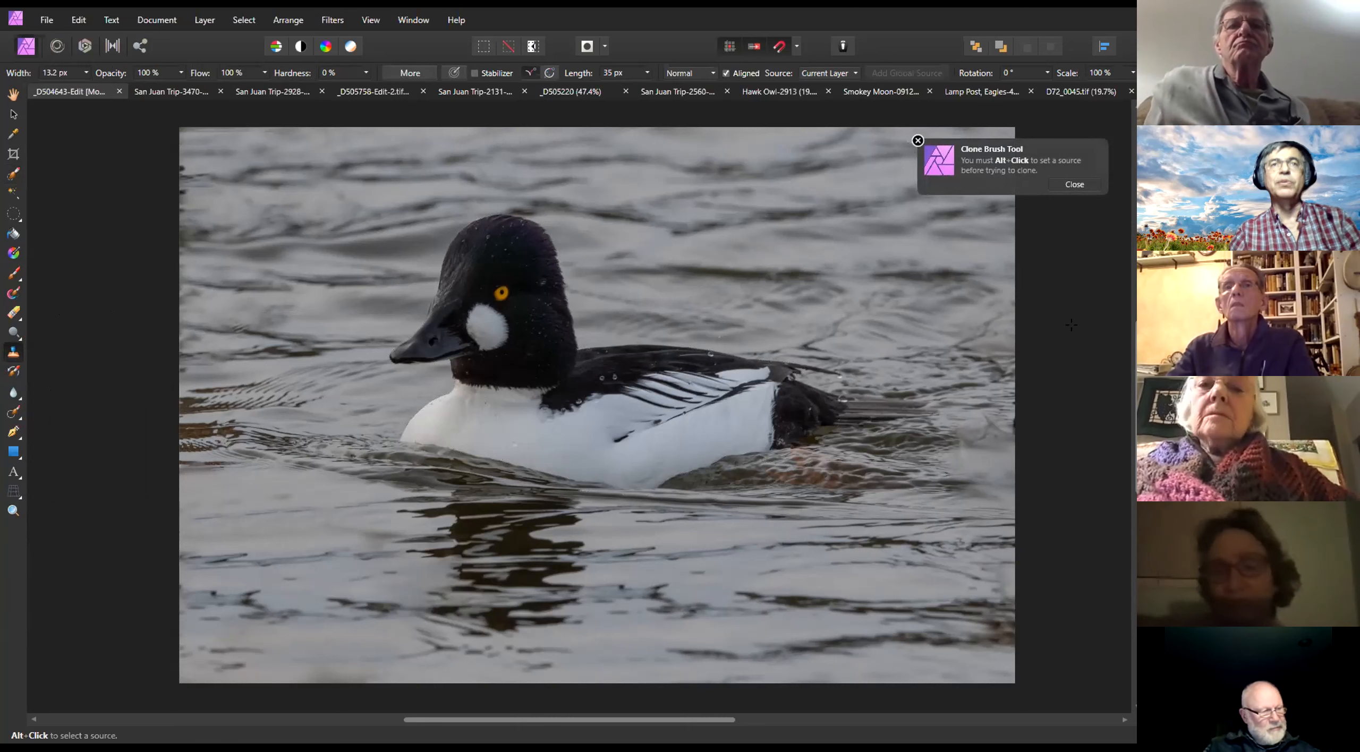
{"action": "left_click", "coordinate": [1068, 180]}
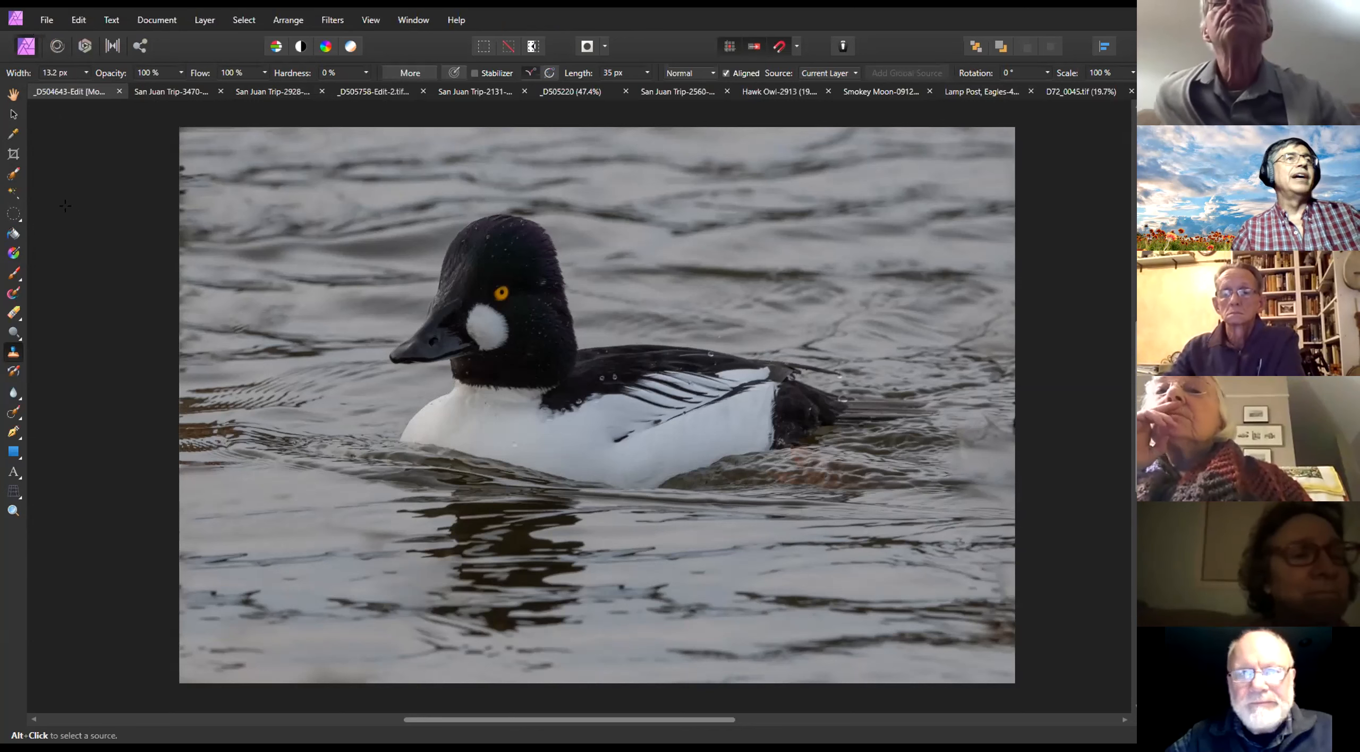
{"action": "left_click", "coordinate": [42, 19]}
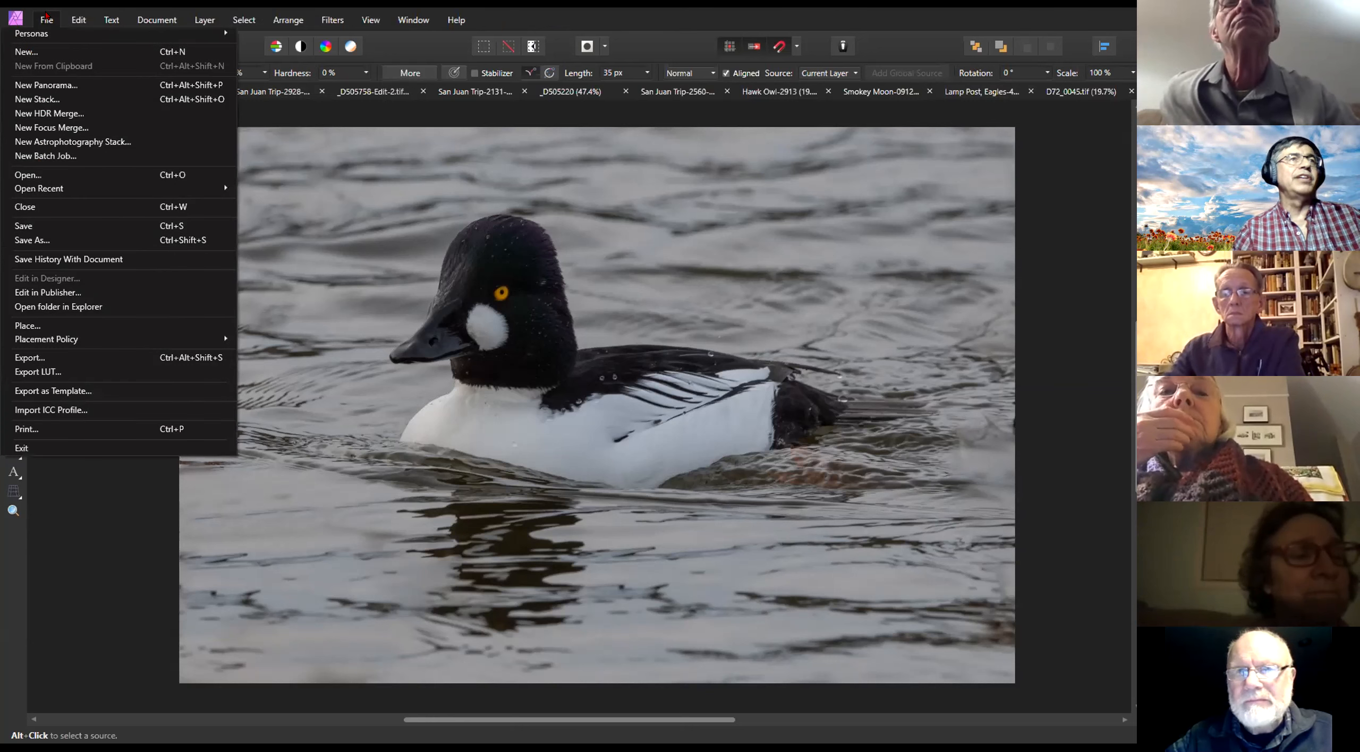
{"action": "mouse_move", "coordinate": [176, 13]}
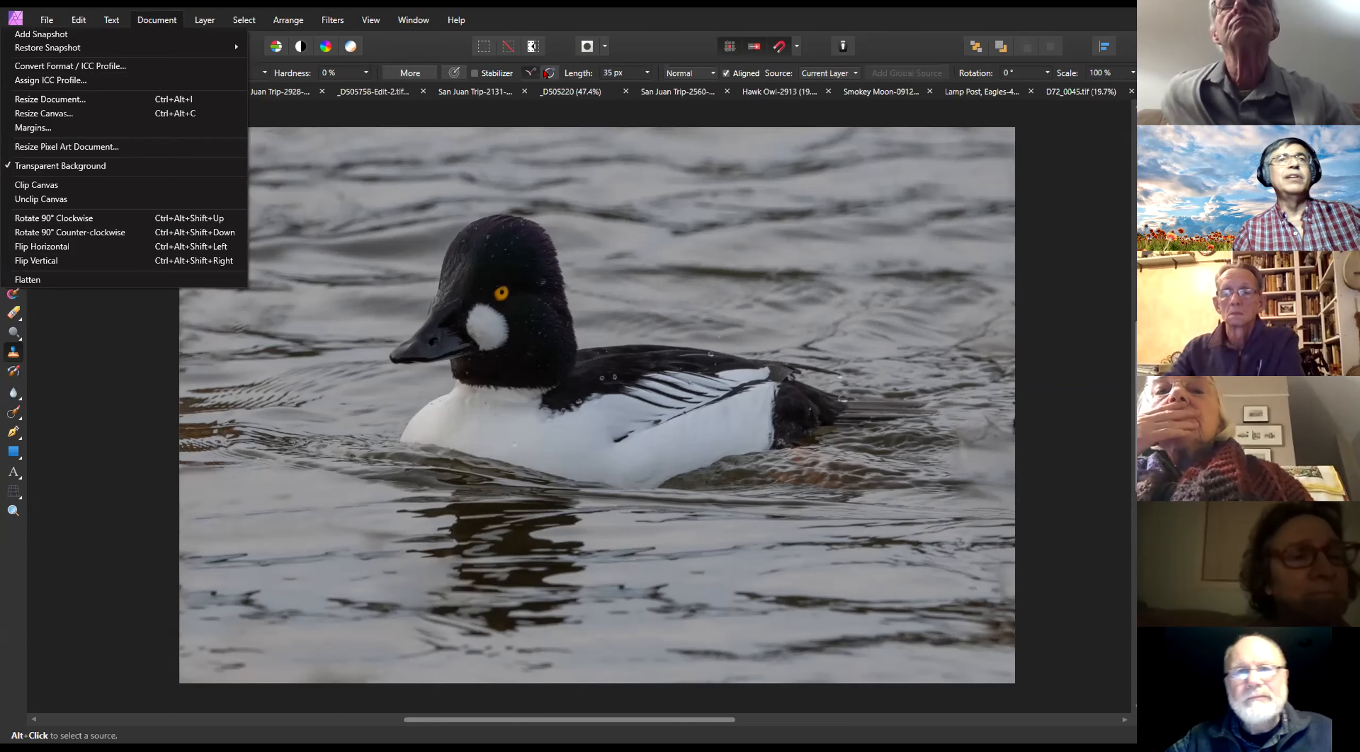
{"action": "mouse_move", "coordinate": [456, 20]}
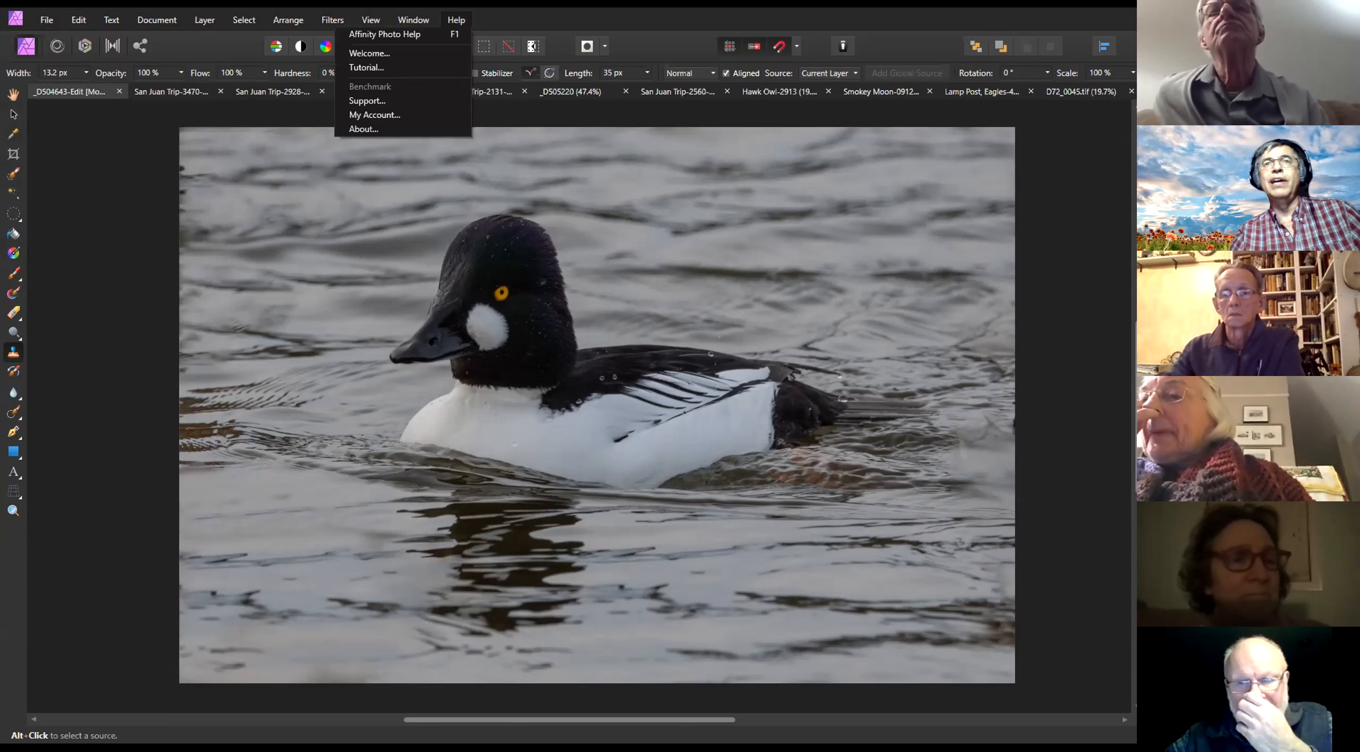
{"action": "key", "text": "Escape"}
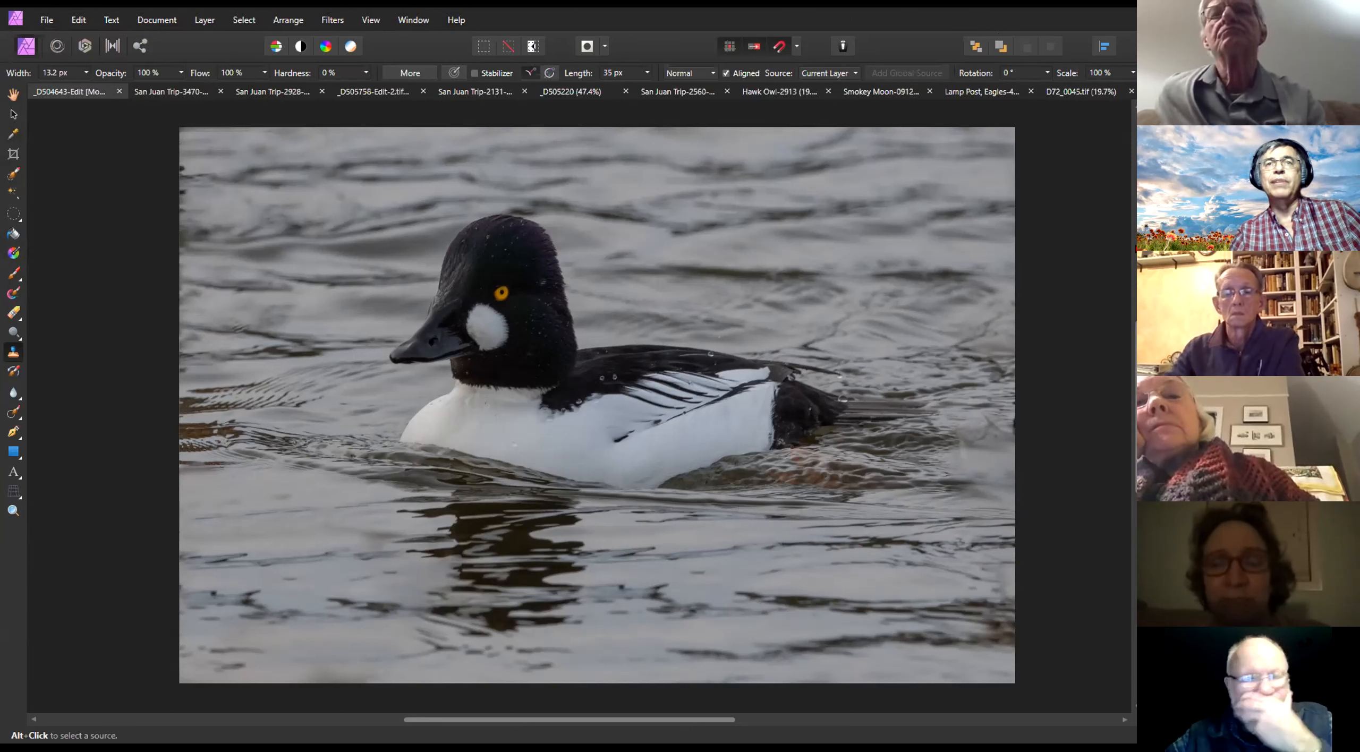
Reveal the hidden histogram and layers area beside the photo and display the intensity waveform scope
{"action": "left_click_drag", "start_coordinate": [1131, 244], "coordinate": [1035, 239]}
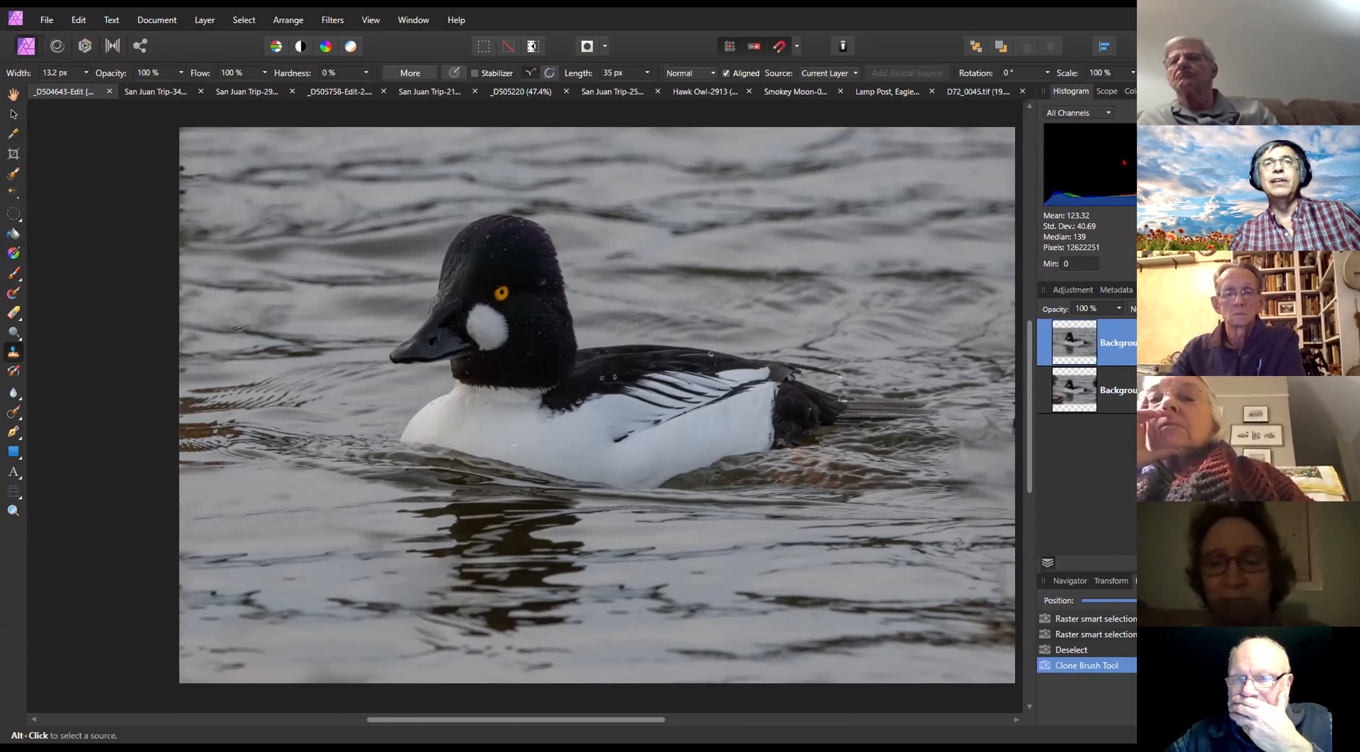
{"action": "left_click", "coordinate": [1107, 91]}
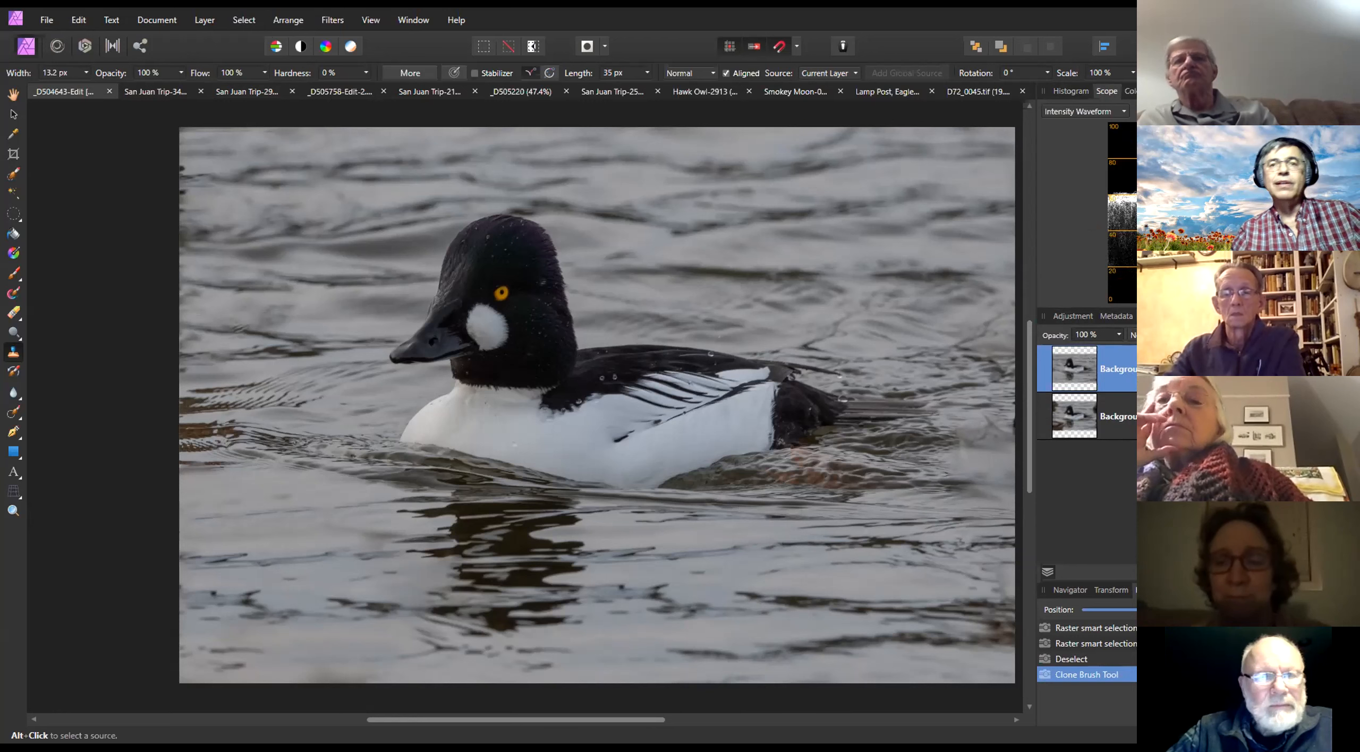
Add an Exposure adjustment layer above the photo, try an exposure of 1.415, and return it to 0
{"action": "left_click", "coordinate": [1173, 572]}
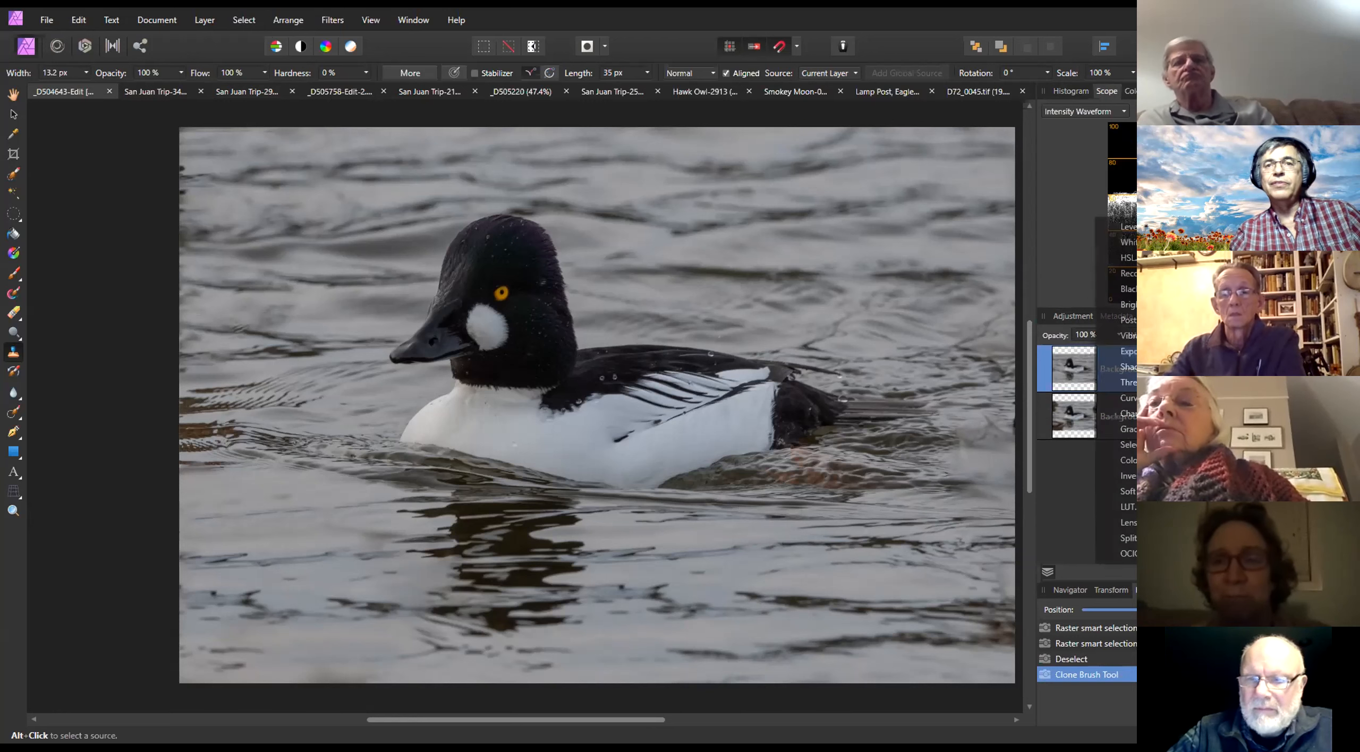
{"action": "left_click", "coordinate": [1127, 352]}
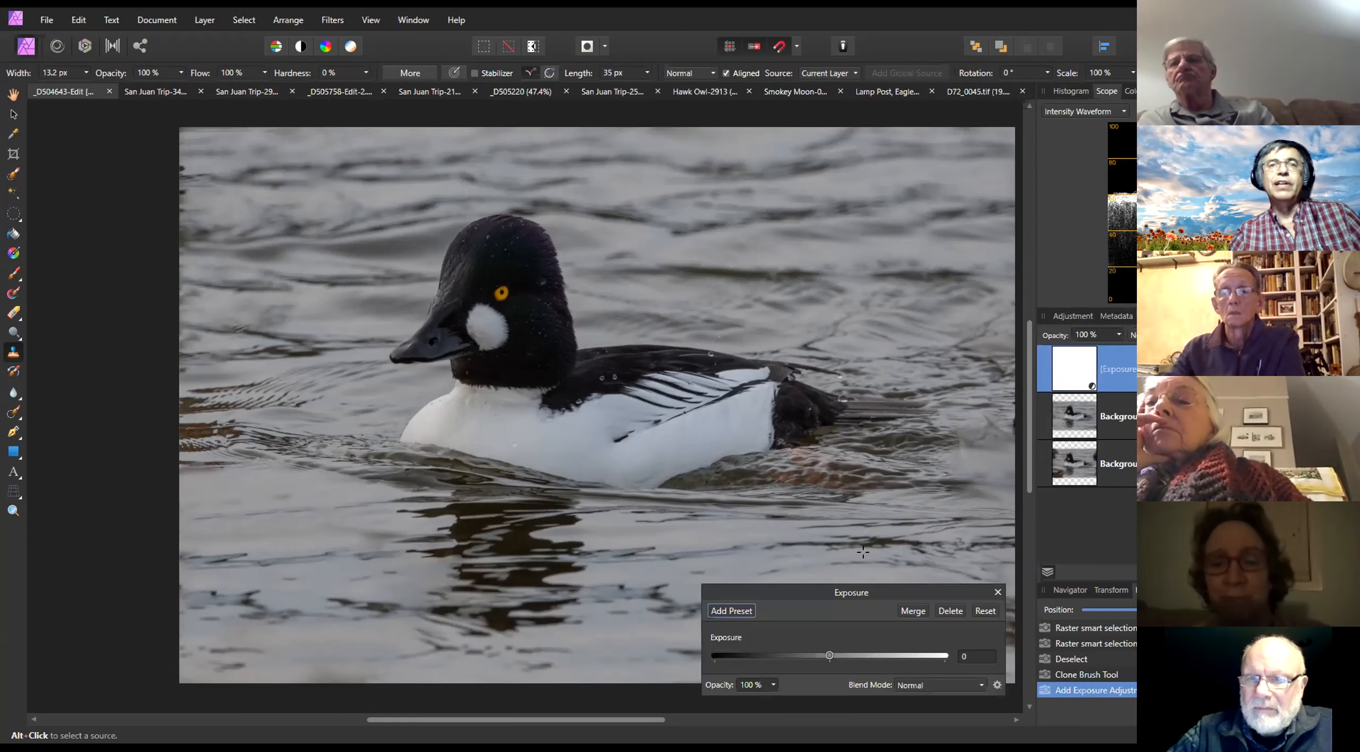
{"action": "left_click_drag", "start_coordinate": [825, 657], "coordinate": [838, 657]}
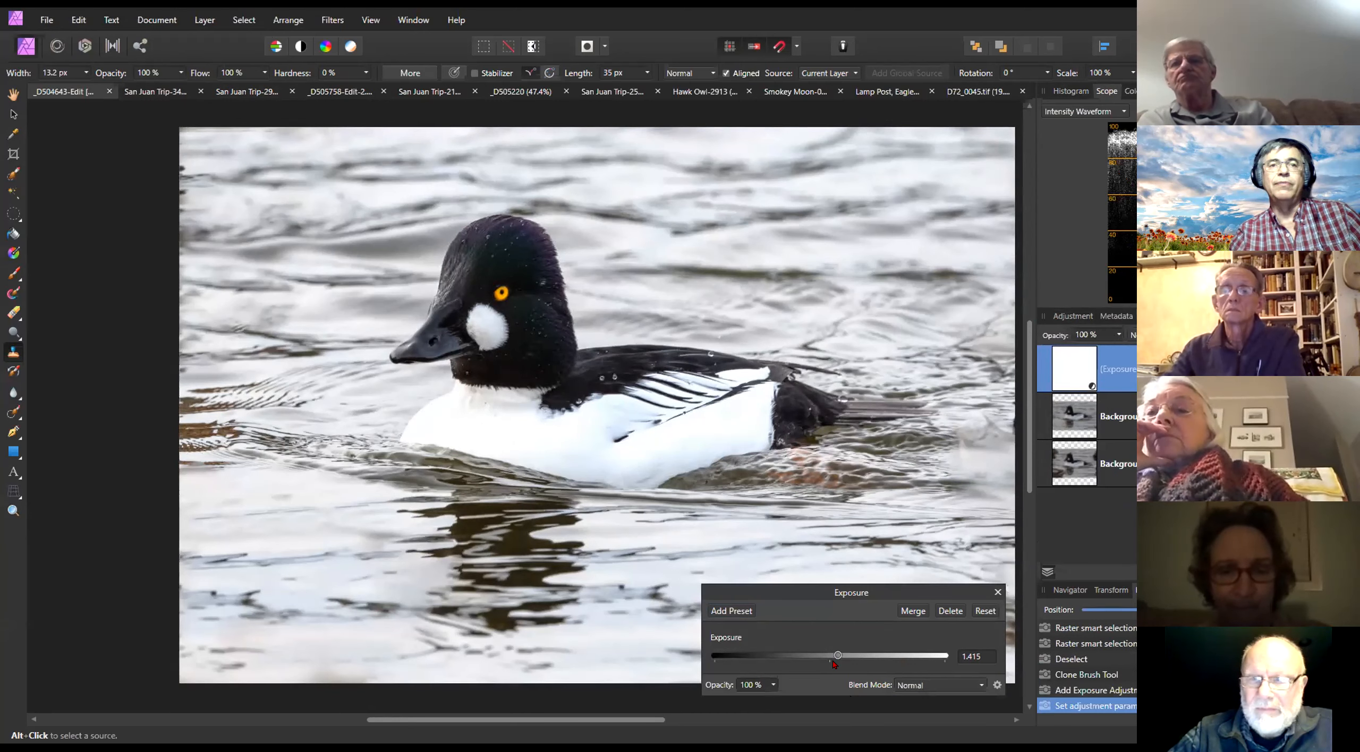
{"action": "left_click_drag", "start_coordinate": [837, 658], "coordinate": [832, 659]}
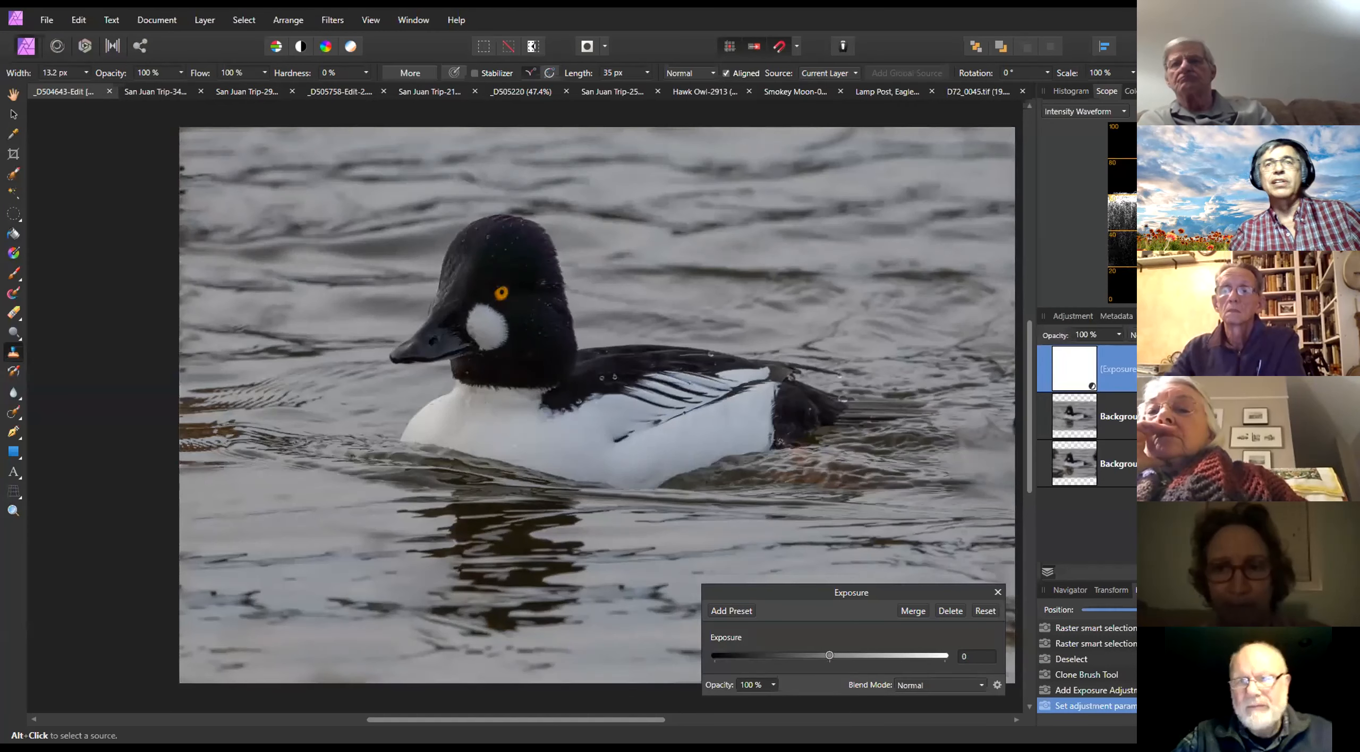
View the image's scope as an RGB Waveform and as an RGB Parade
{"action": "left_click", "coordinate": [1082, 111]}
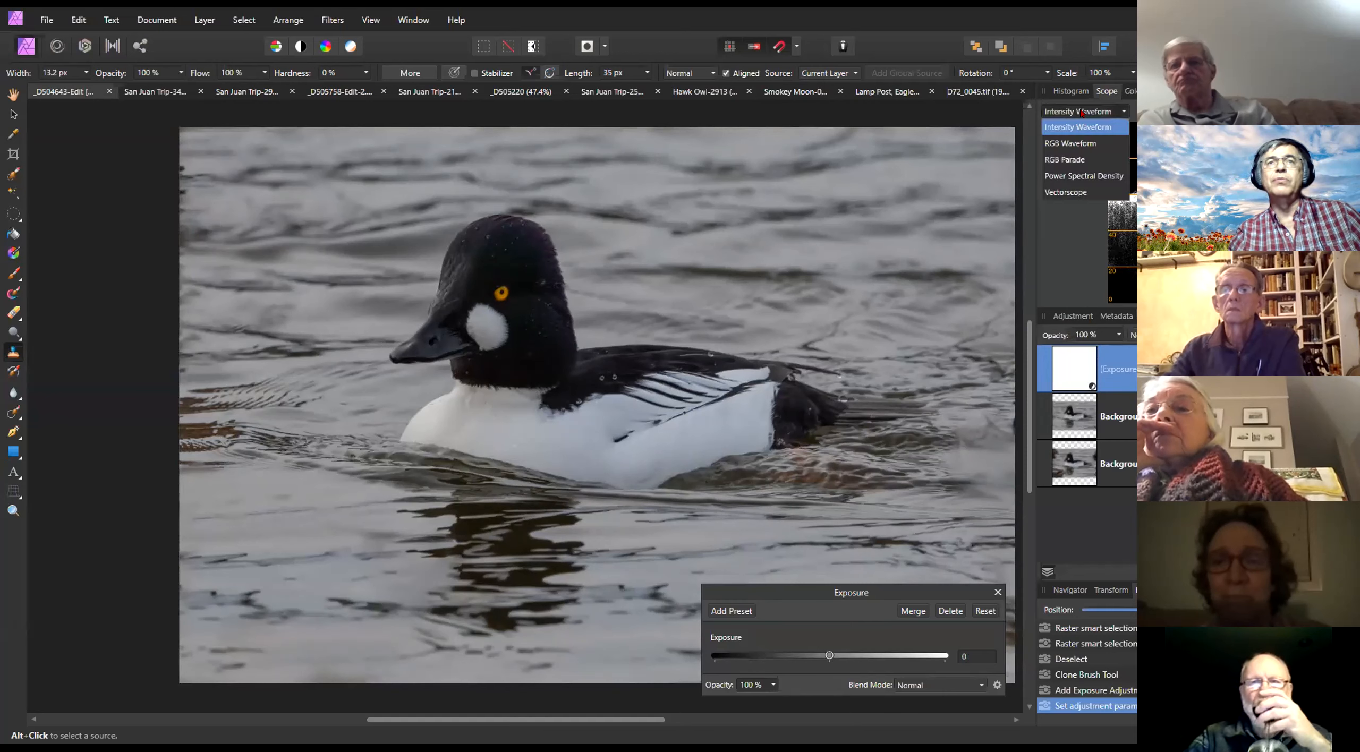
{"action": "left_click", "coordinate": [1084, 142]}
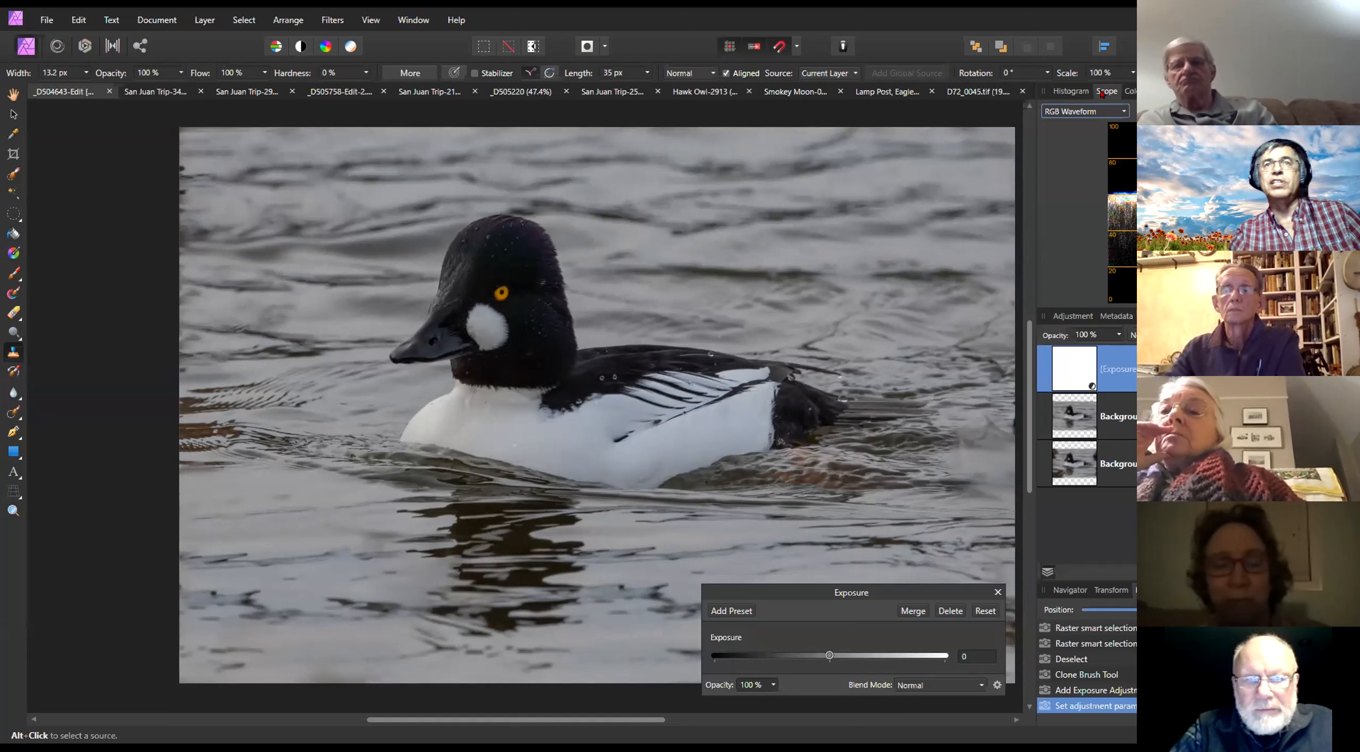
{"action": "left_click", "coordinate": [1116, 111]}
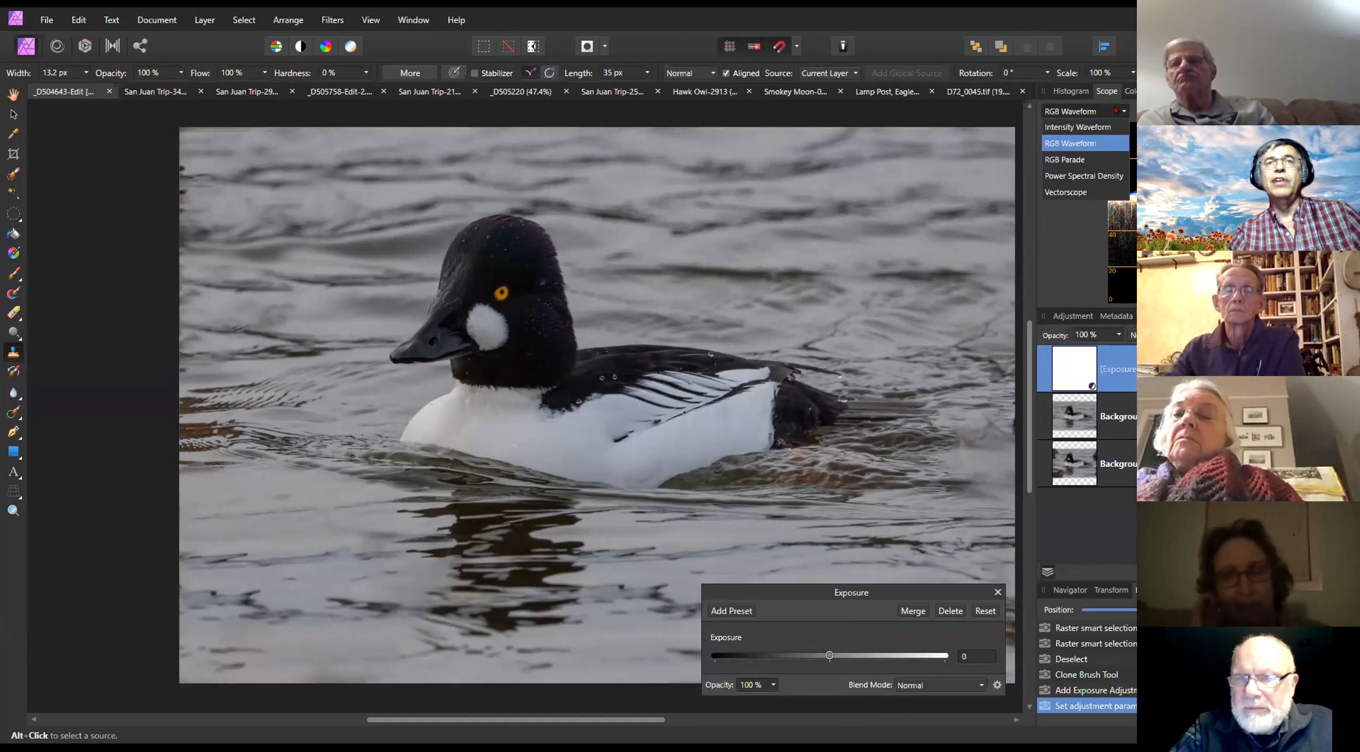
{"action": "left_click", "coordinate": [1088, 160]}
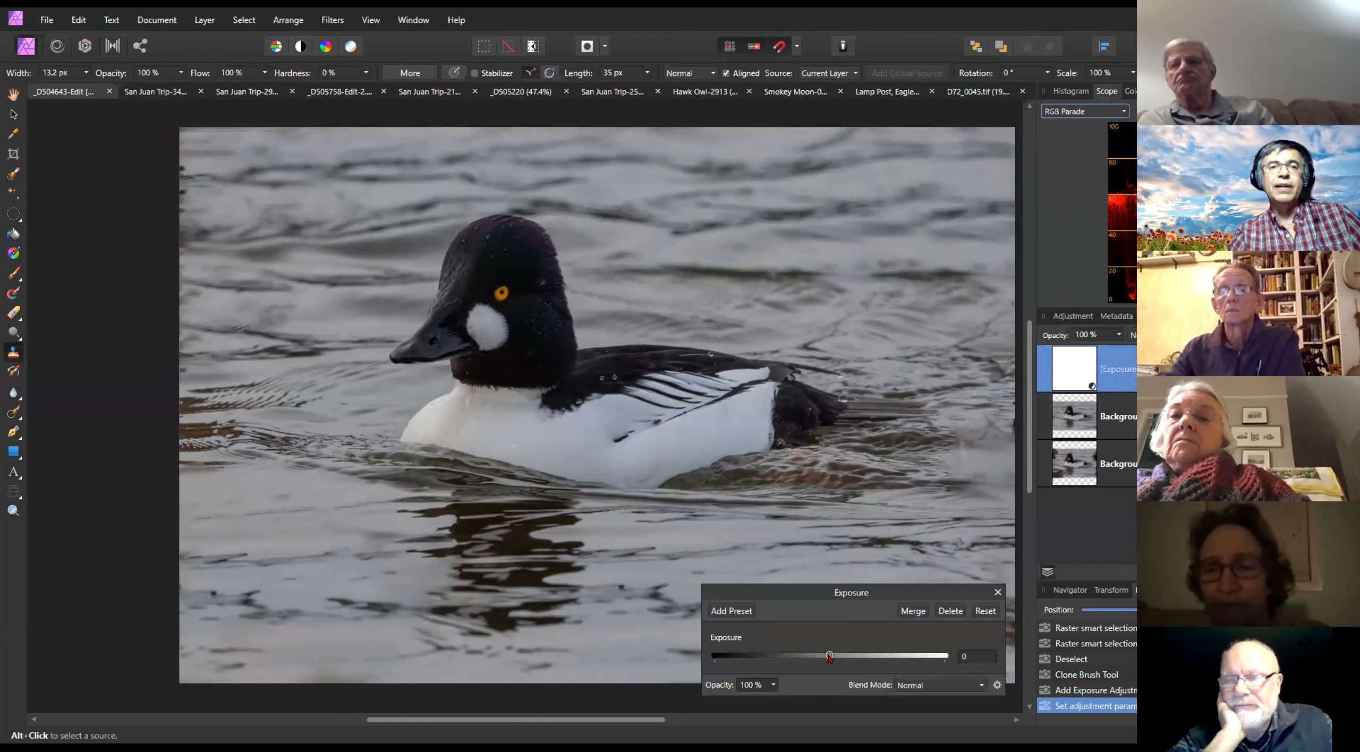
Try exposure values of 0.677 and 2.154 on the adjustment layer against the RGB Parade, and reset exposure to 0
{"action": "left_click_drag", "start_coordinate": [830, 657], "coordinate": [834, 656]}
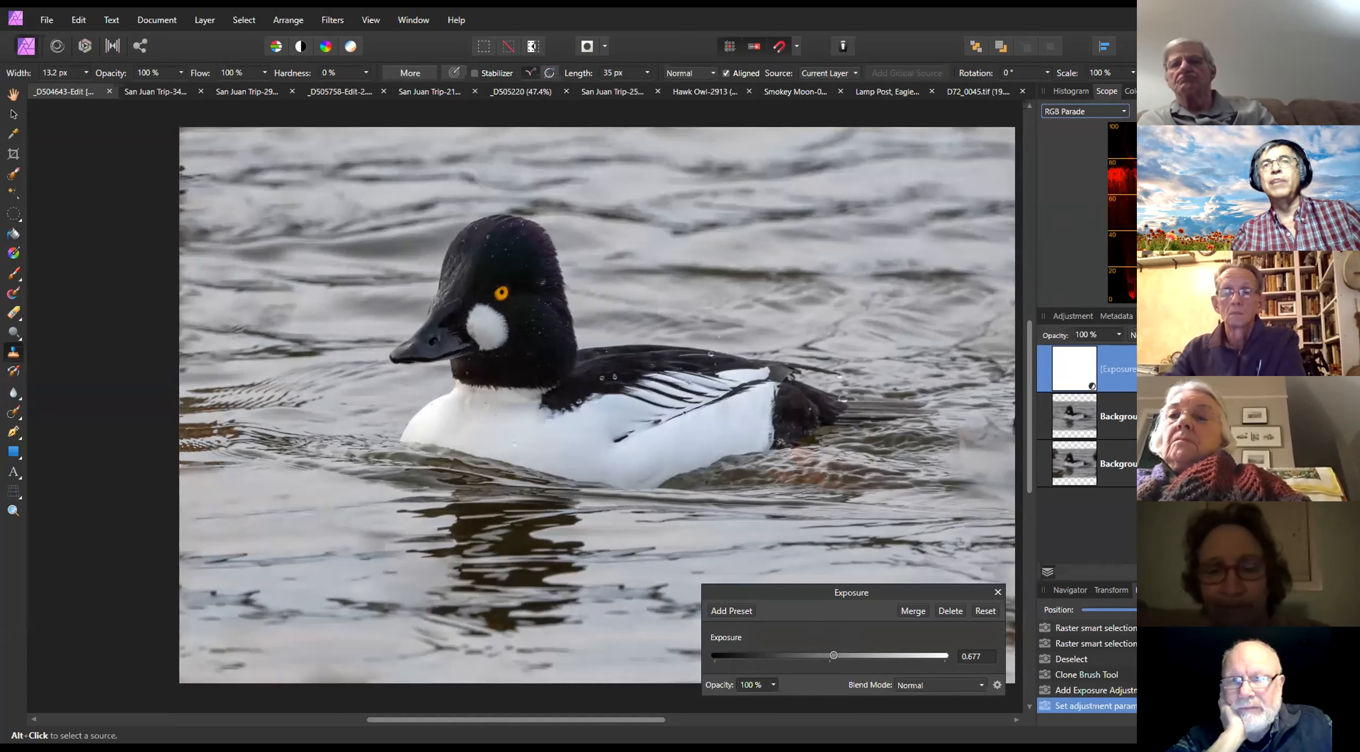
{"action": "left_click_drag", "start_coordinate": [832, 657], "coordinate": [842, 657]}
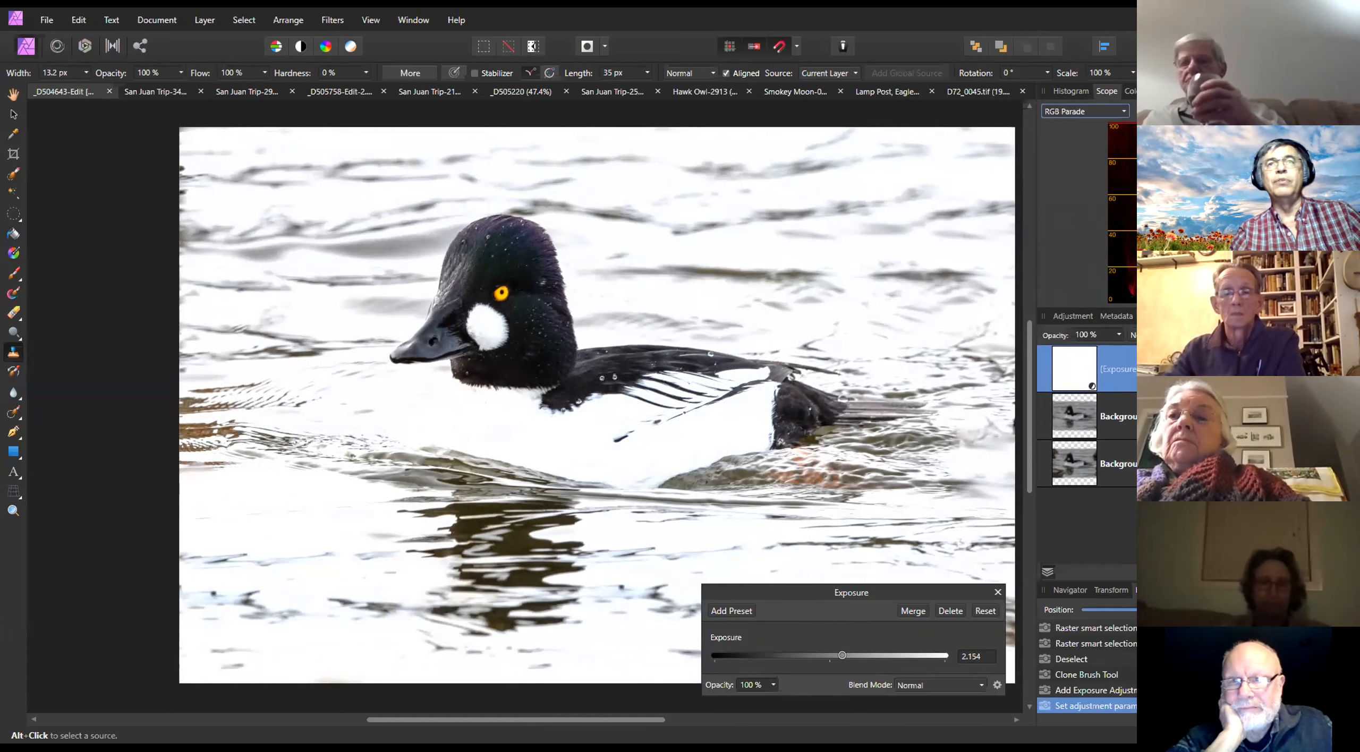
{"action": "double_click", "coordinate": [842, 656]}
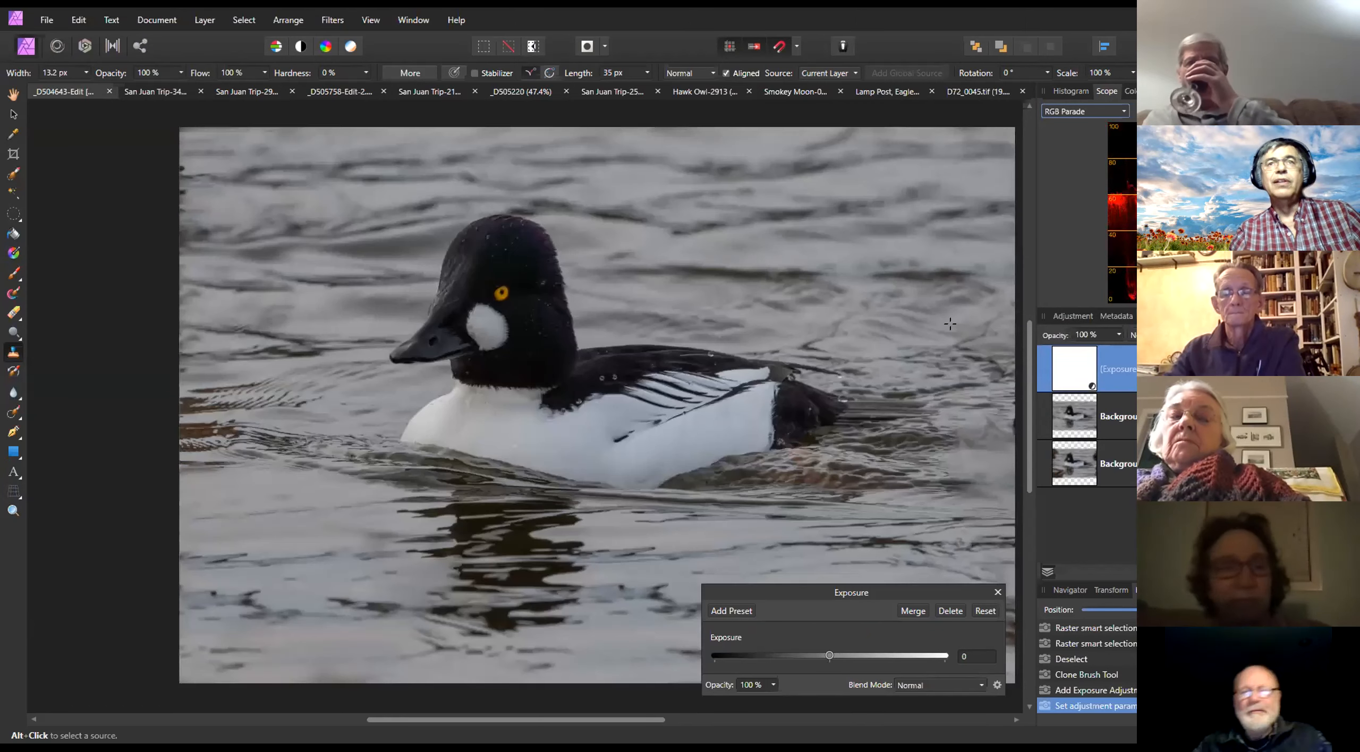
Switch the scope display to the Vectorscope
{"action": "left_click", "coordinate": [1118, 110]}
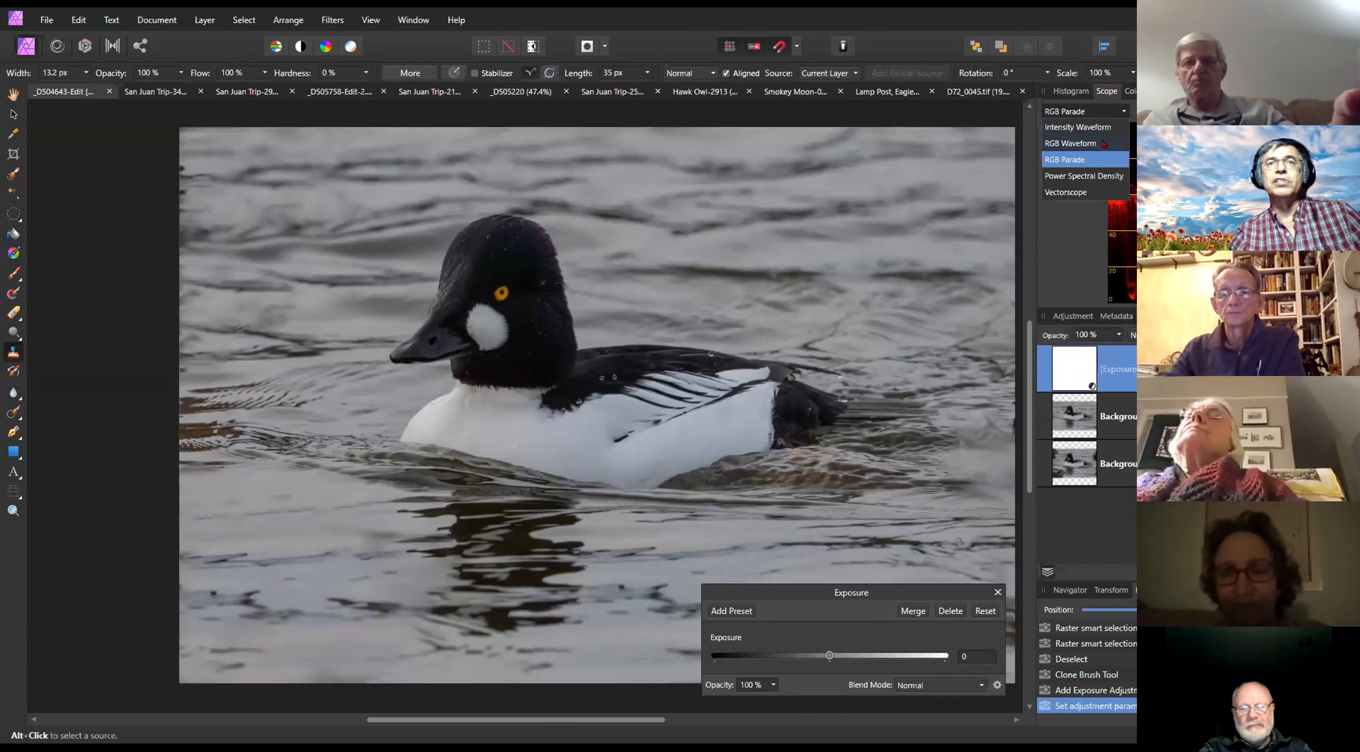
{"action": "left_click", "coordinate": [1091, 193]}
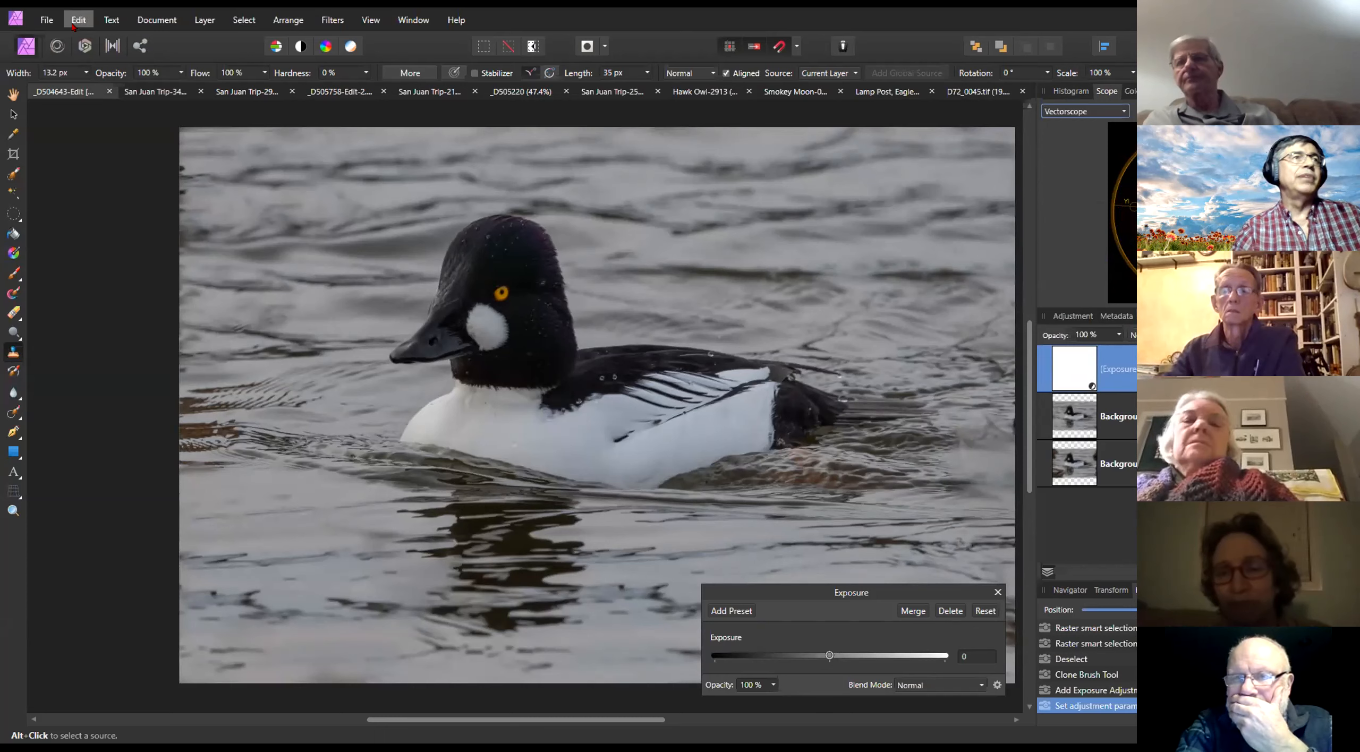
Open the Color Bars Test file from the Affinity Workshop Photos folder
{"action": "left_click", "coordinate": [47, 21]}
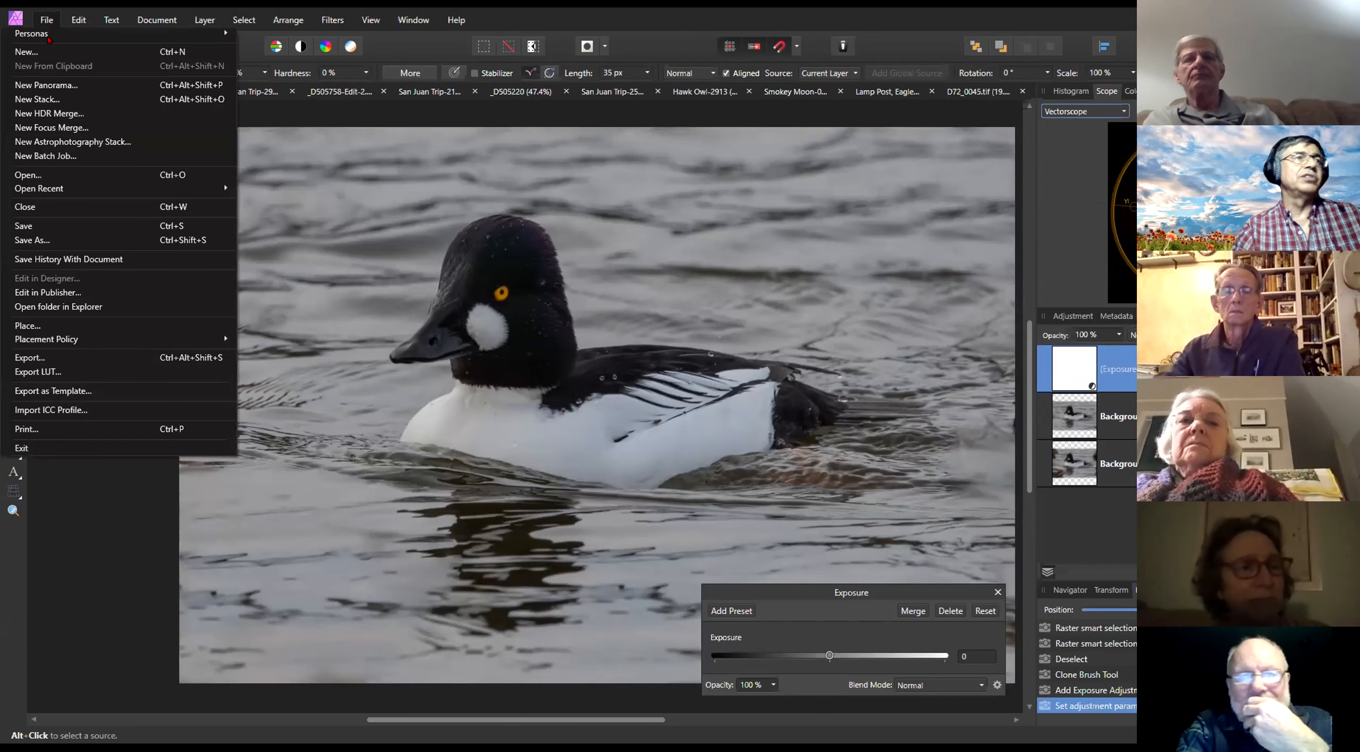
{"action": "left_click", "coordinate": [74, 178]}
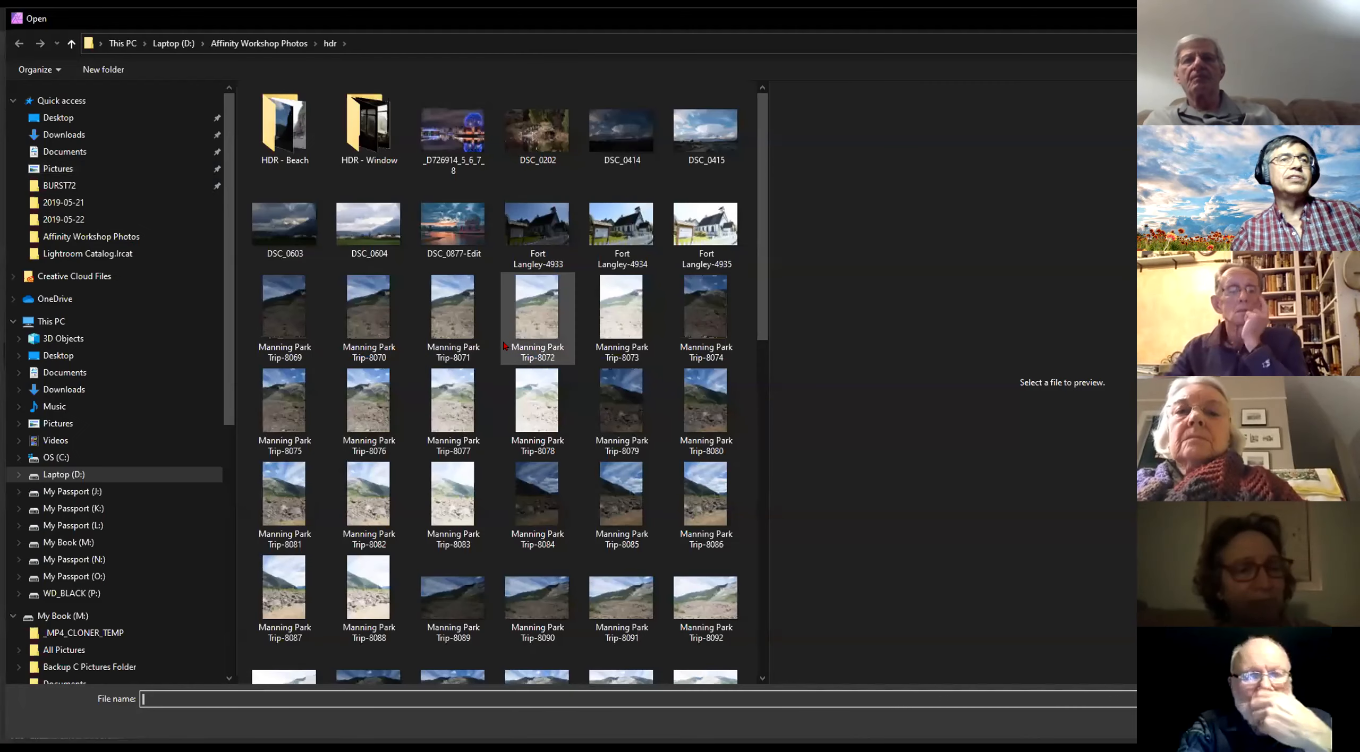
{"action": "scroll", "coordinate": [484, 399], "scroll_direction": "down", "scroll_amount": 6}
{"action": "scroll", "coordinate": [481, 391], "scroll_direction": "up", "scroll_amount": 6}
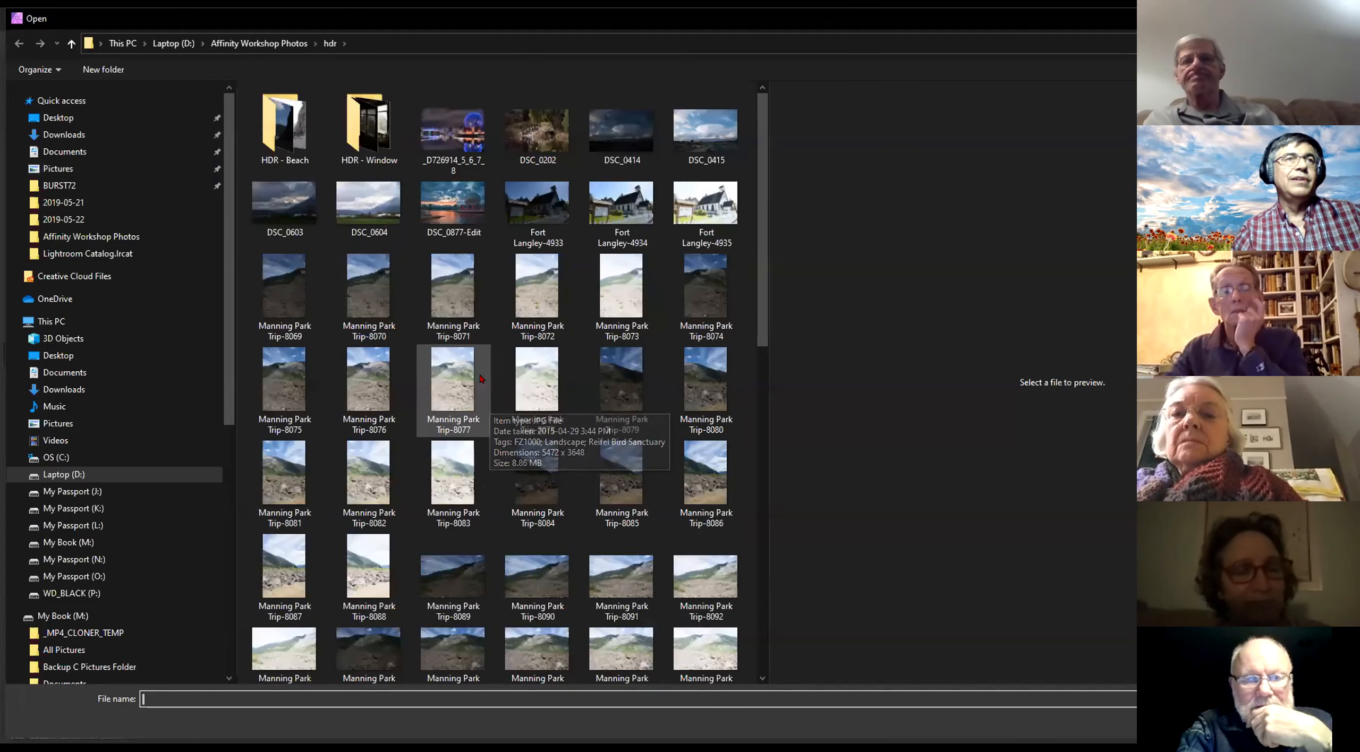
{"action": "left_click", "coordinate": [267, 45]}
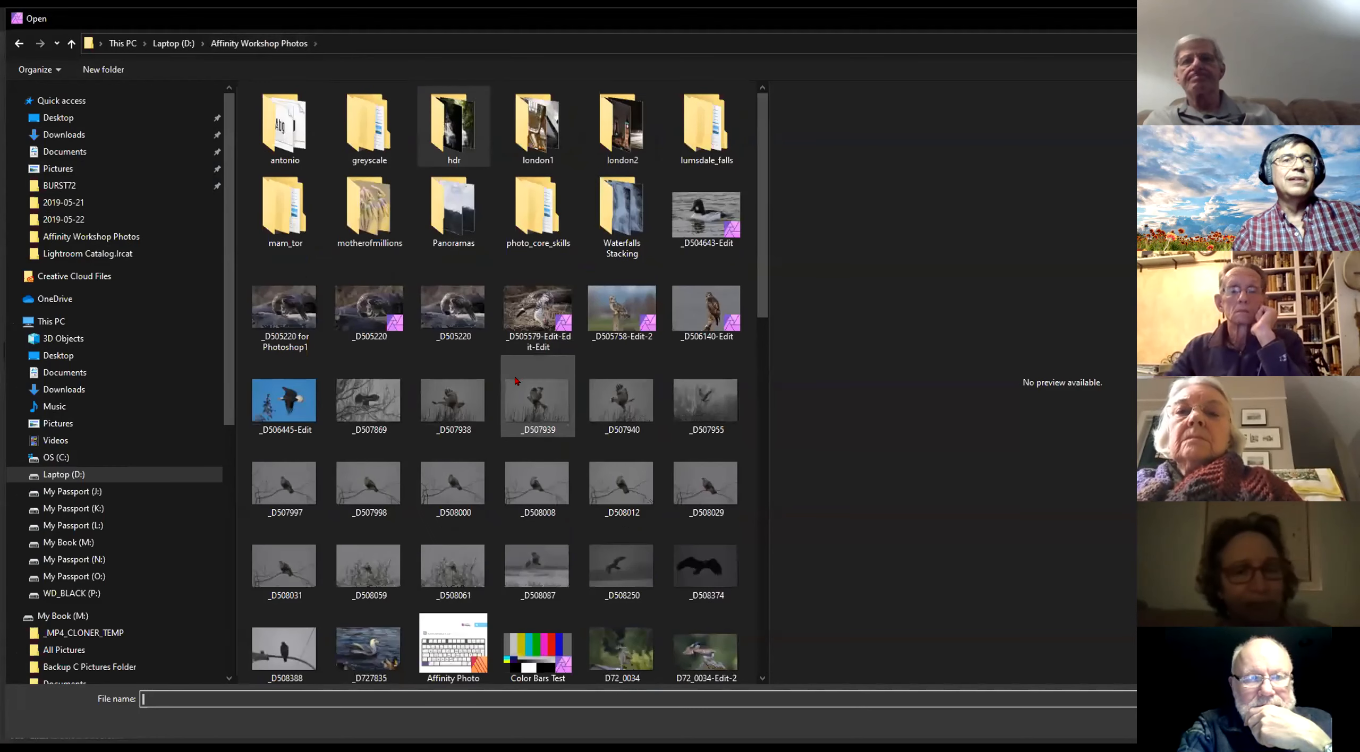
{"action": "scroll", "coordinate": [518, 431], "scroll_direction": "down", "scroll_amount": 3}
{"action": "double_click", "coordinate": [538, 465]}
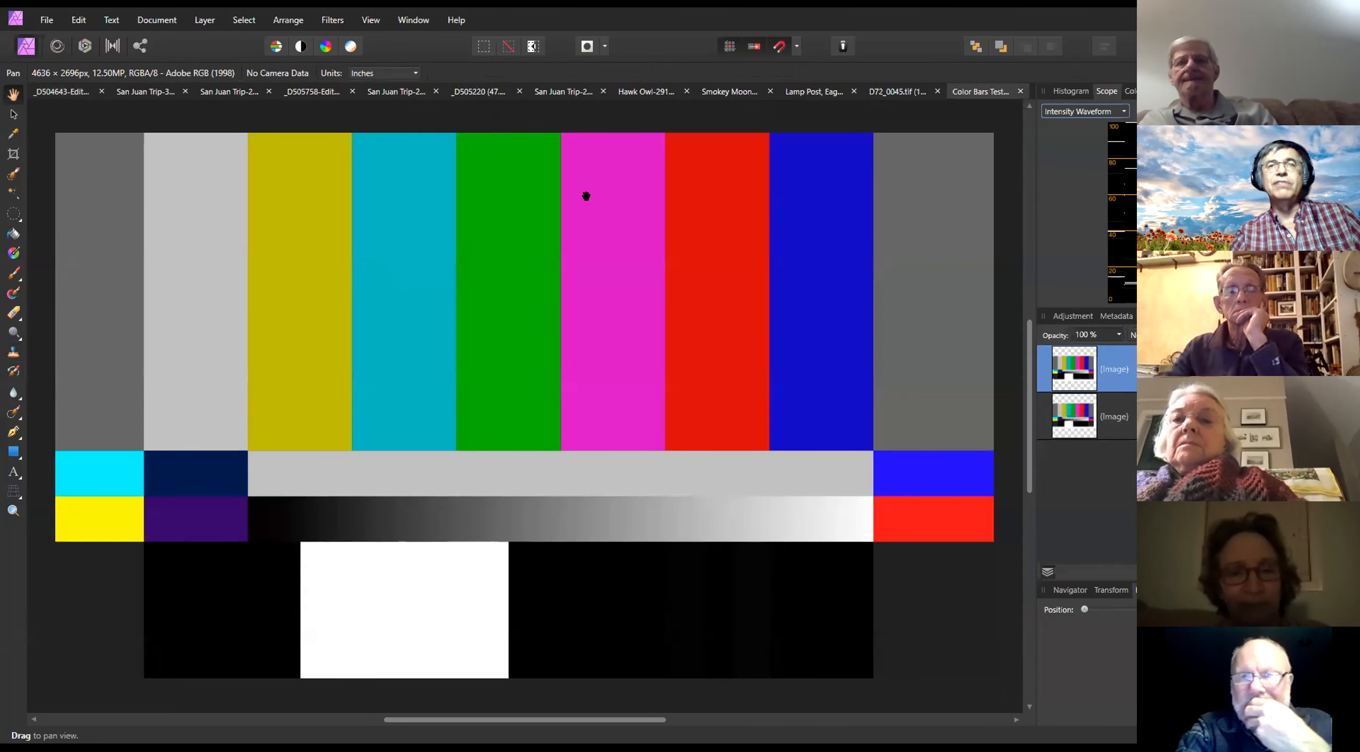
View the color bars' histogram for all channels and return to the scope display
{"action": "left_click", "coordinate": [1085, 113]}
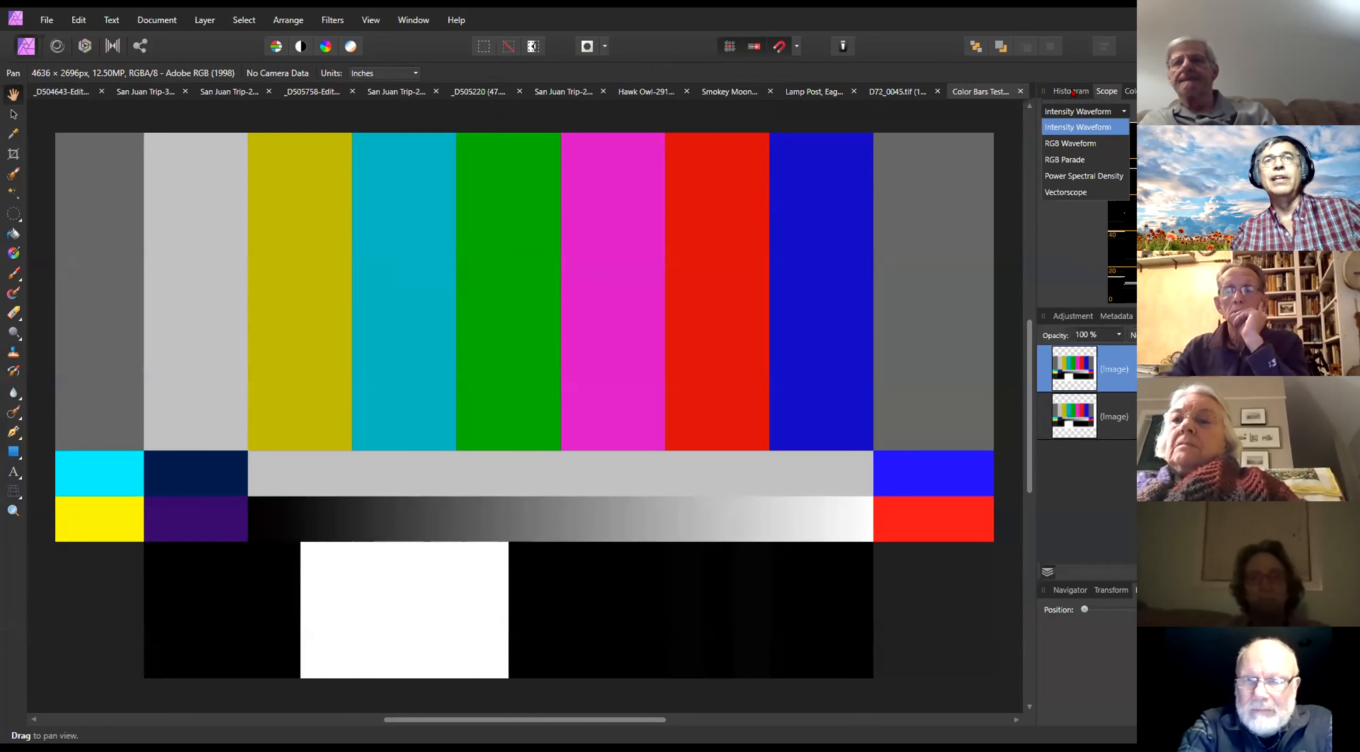
{"action": "left_click", "coordinate": [1068, 93]}
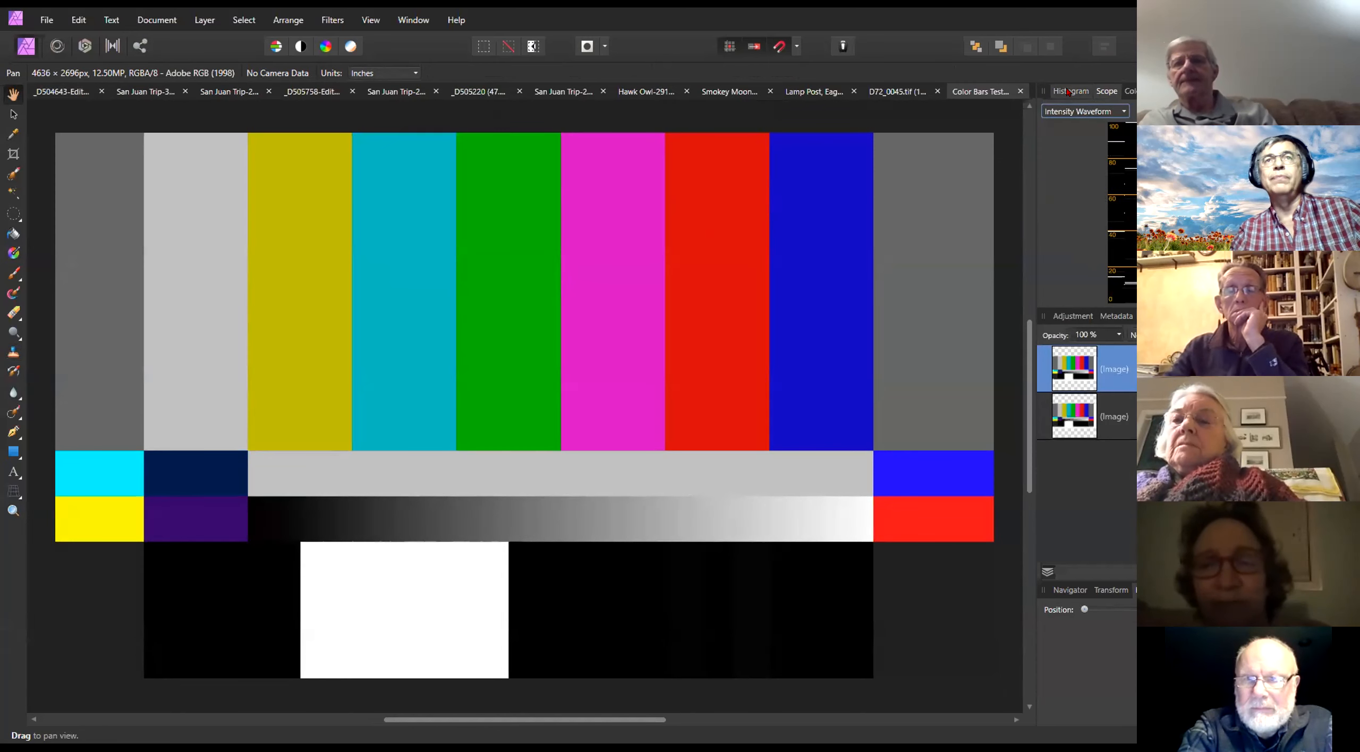
{"action": "left_click", "coordinate": [1068, 93]}
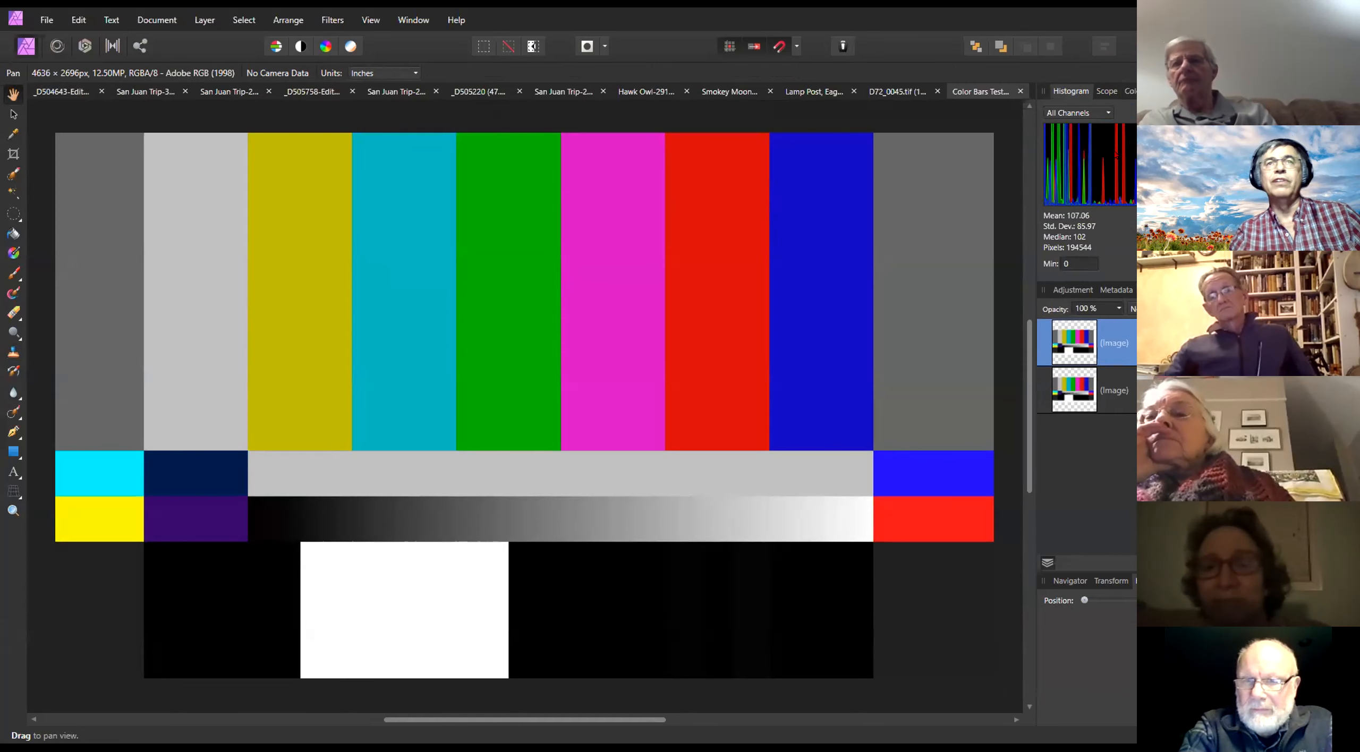
{"action": "left_click", "coordinate": [1107, 92]}
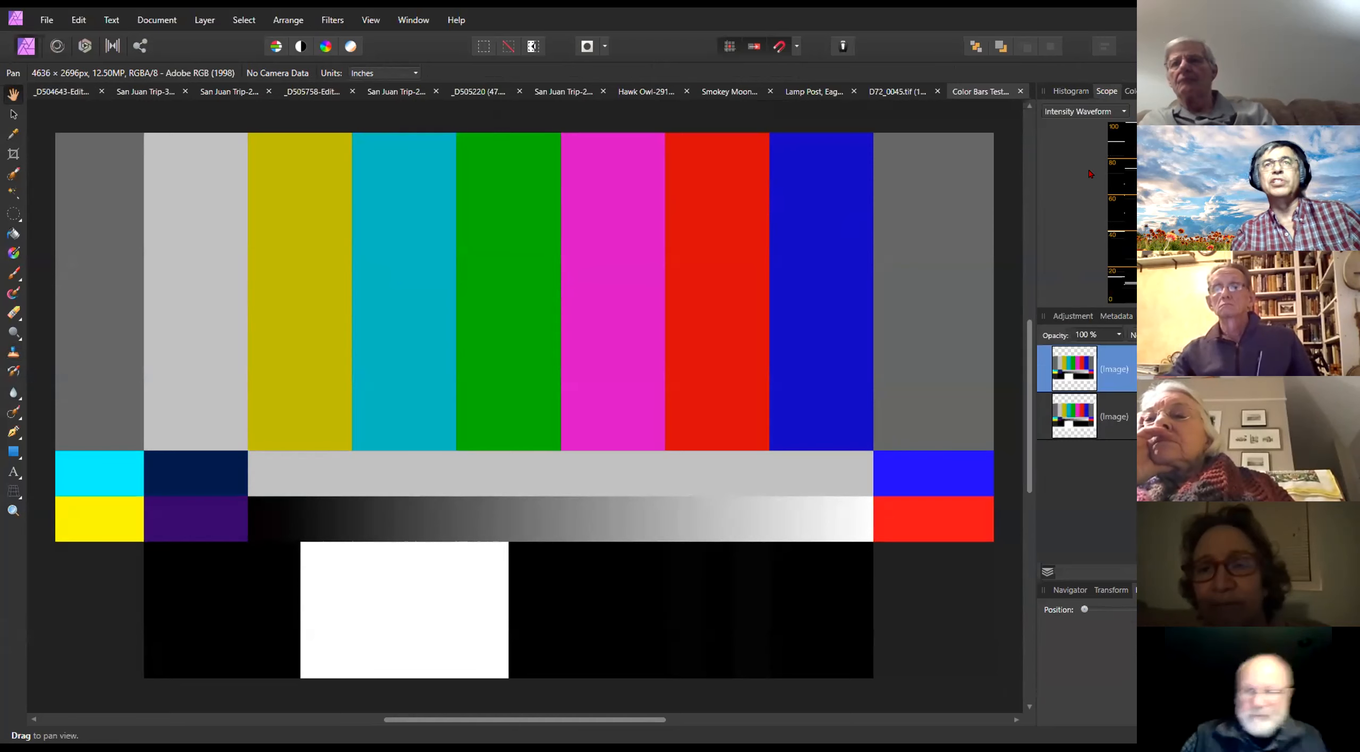
View the color bars' scope as an RGB Waveform and as an RGB Parade
{"action": "left_click", "coordinate": [1068, 112]}
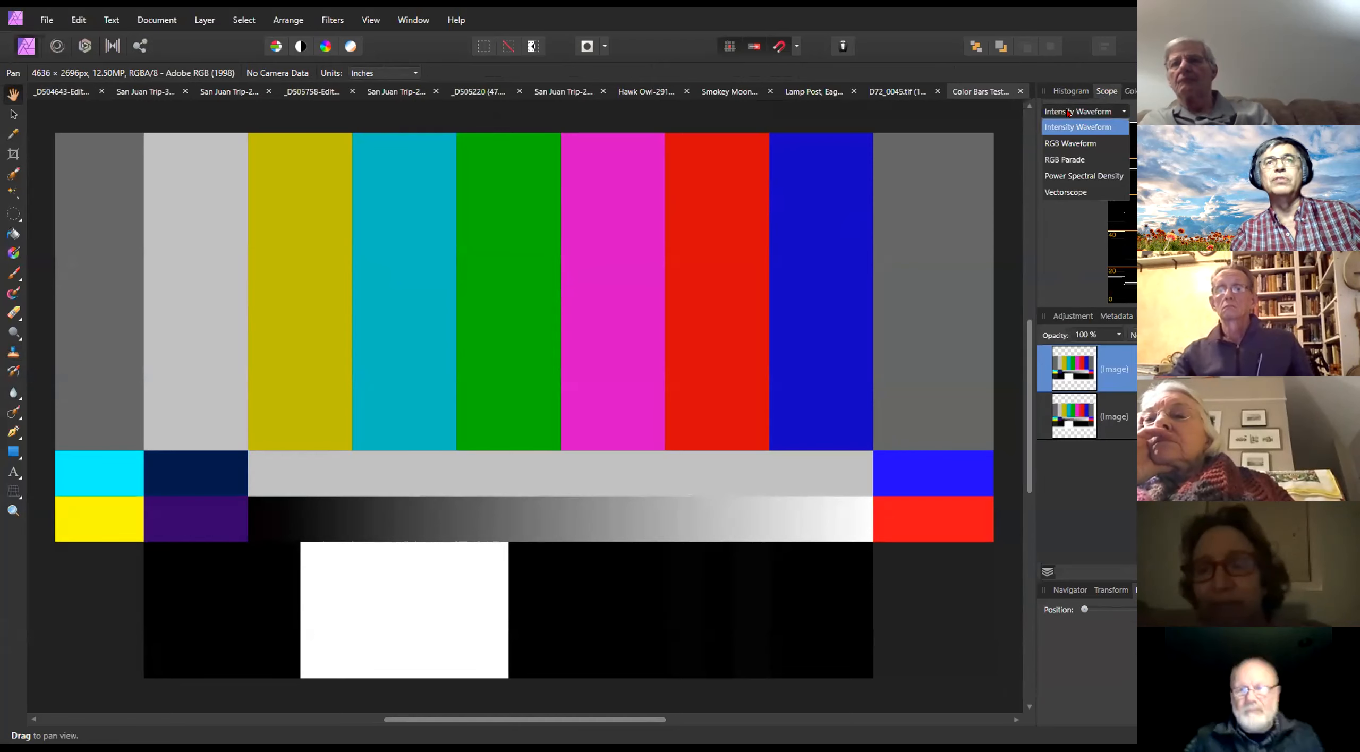
{"action": "left_click", "coordinate": [1077, 142]}
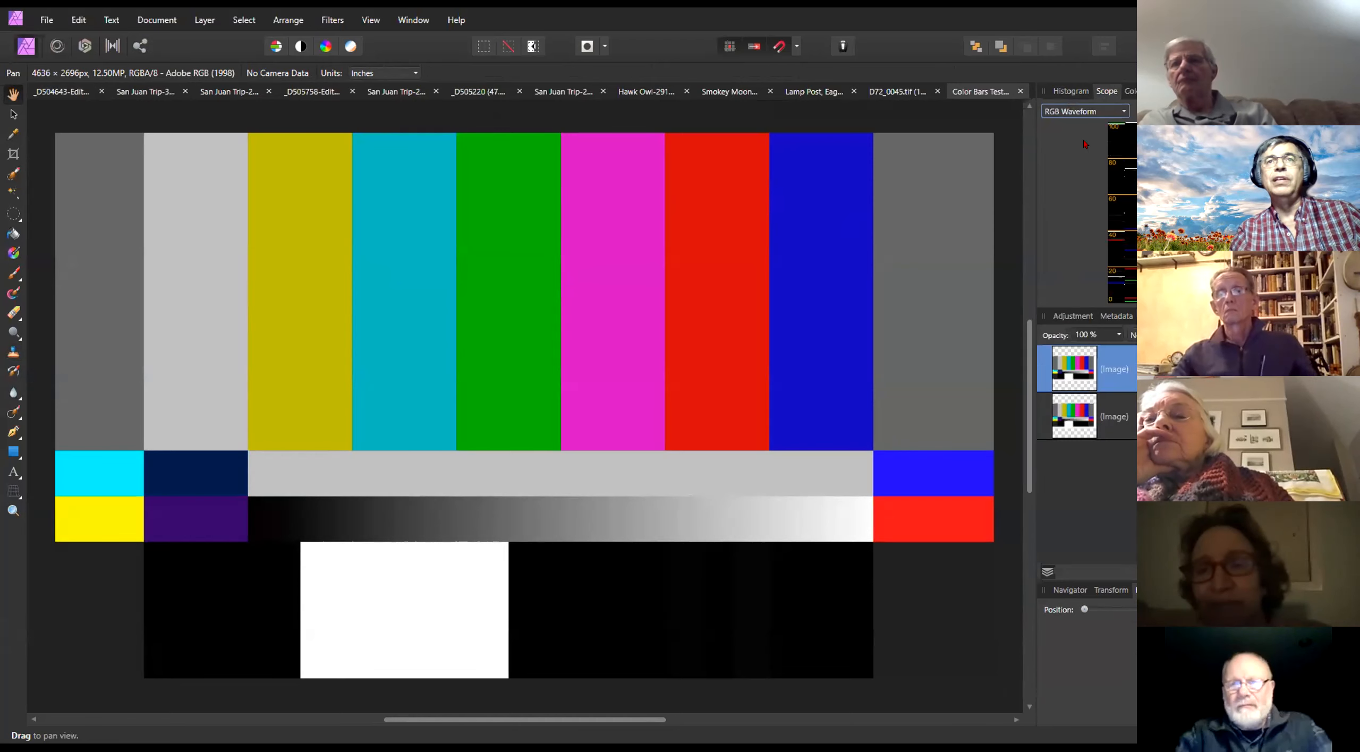
{"action": "left_click", "coordinate": [1073, 112]}
{"action": "left_click", "coordinate": [1073, 159]}
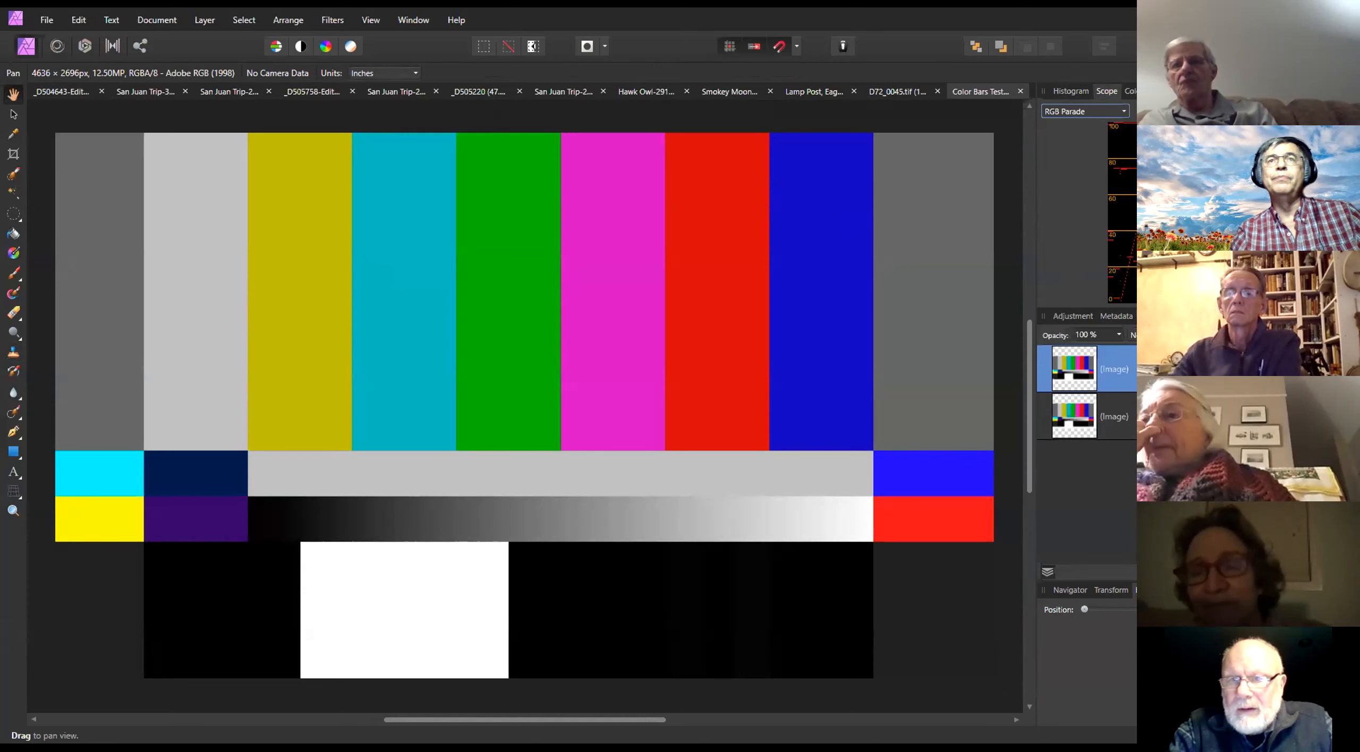
Examine the color bars in the Vectorscope
{"action": "left_click", "coordinate": [1117, 110]}
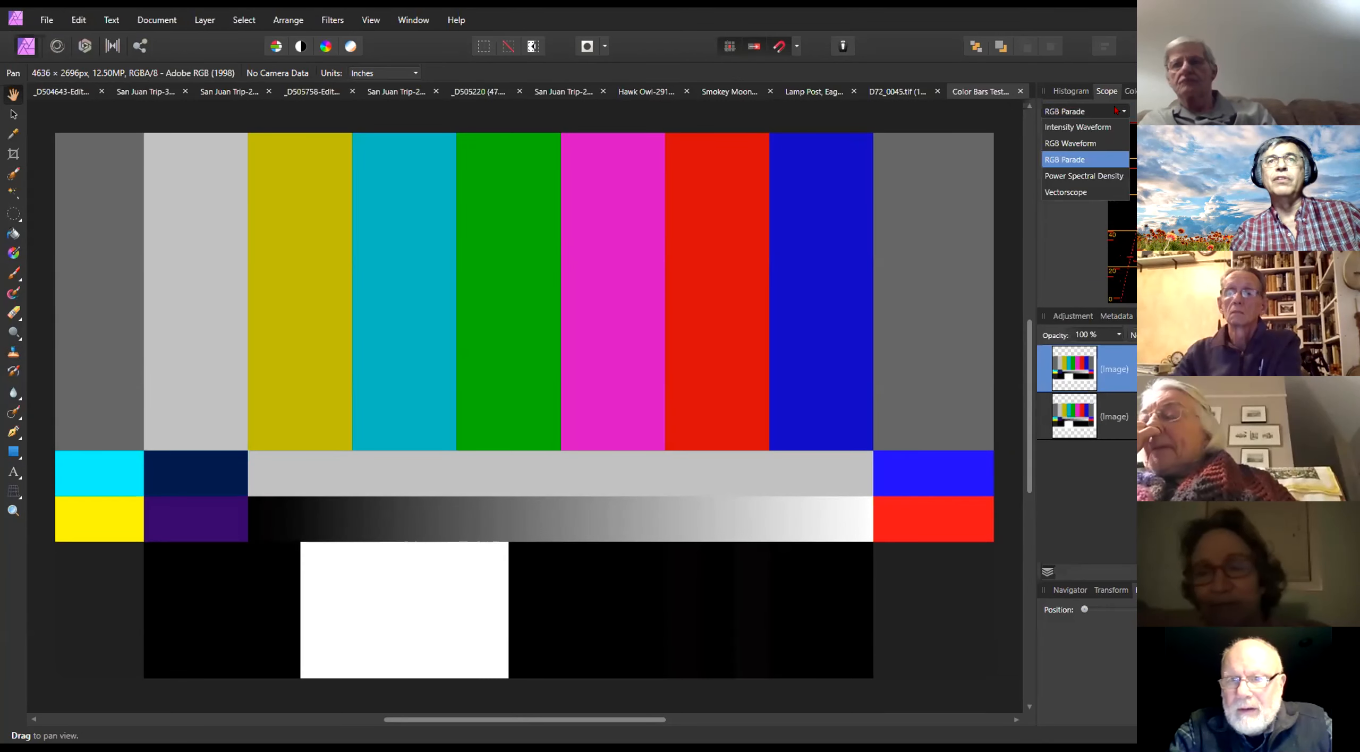
{"action": "left_click", "coordinate": [1090, 192]}
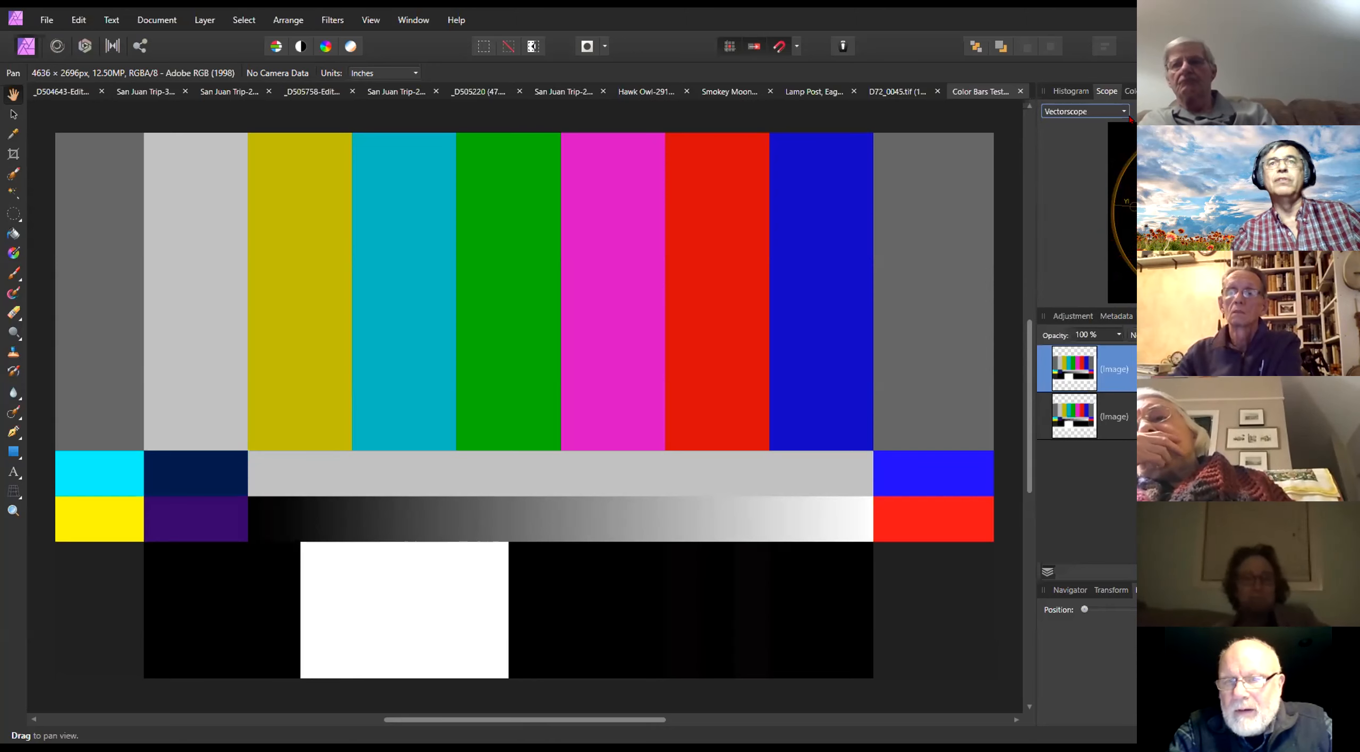
{"action": "left_click", "coordinate": [1094, 112]}
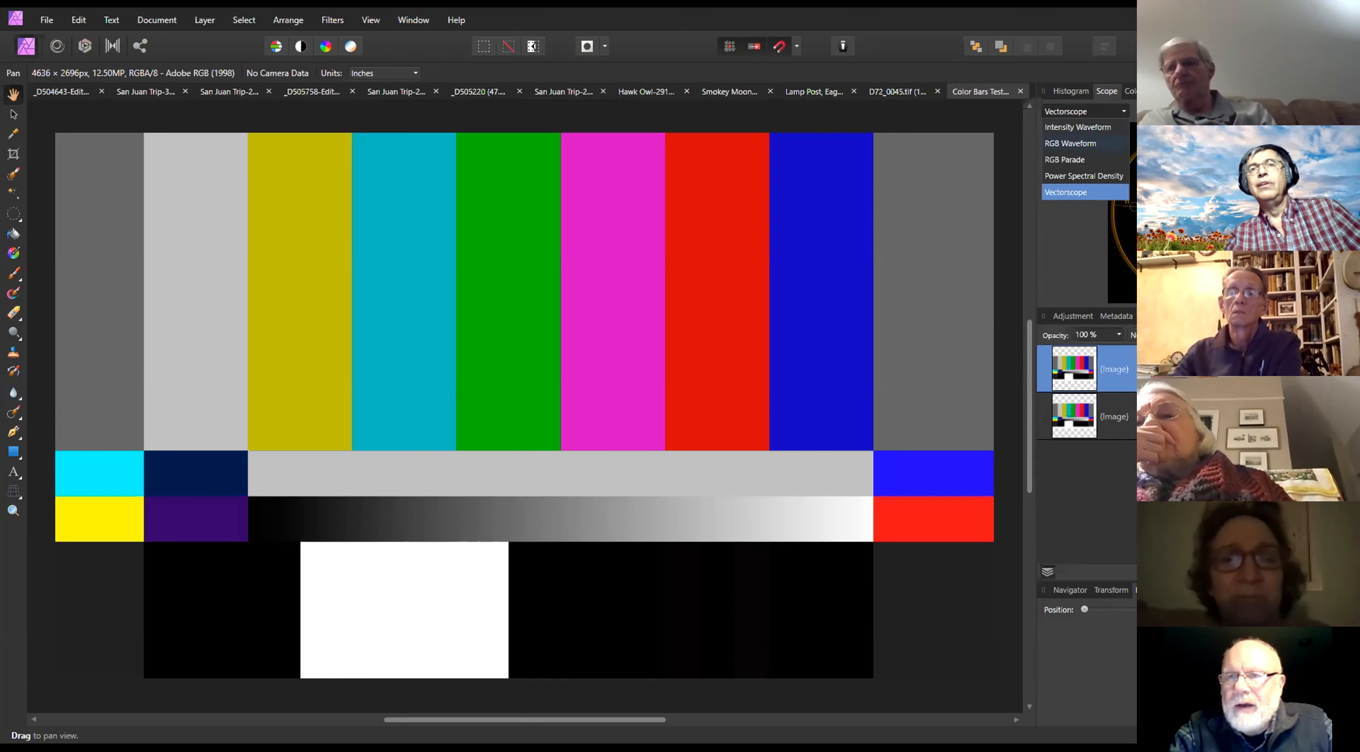
{"action": "left_click", "coordinate": [1085, 192]}
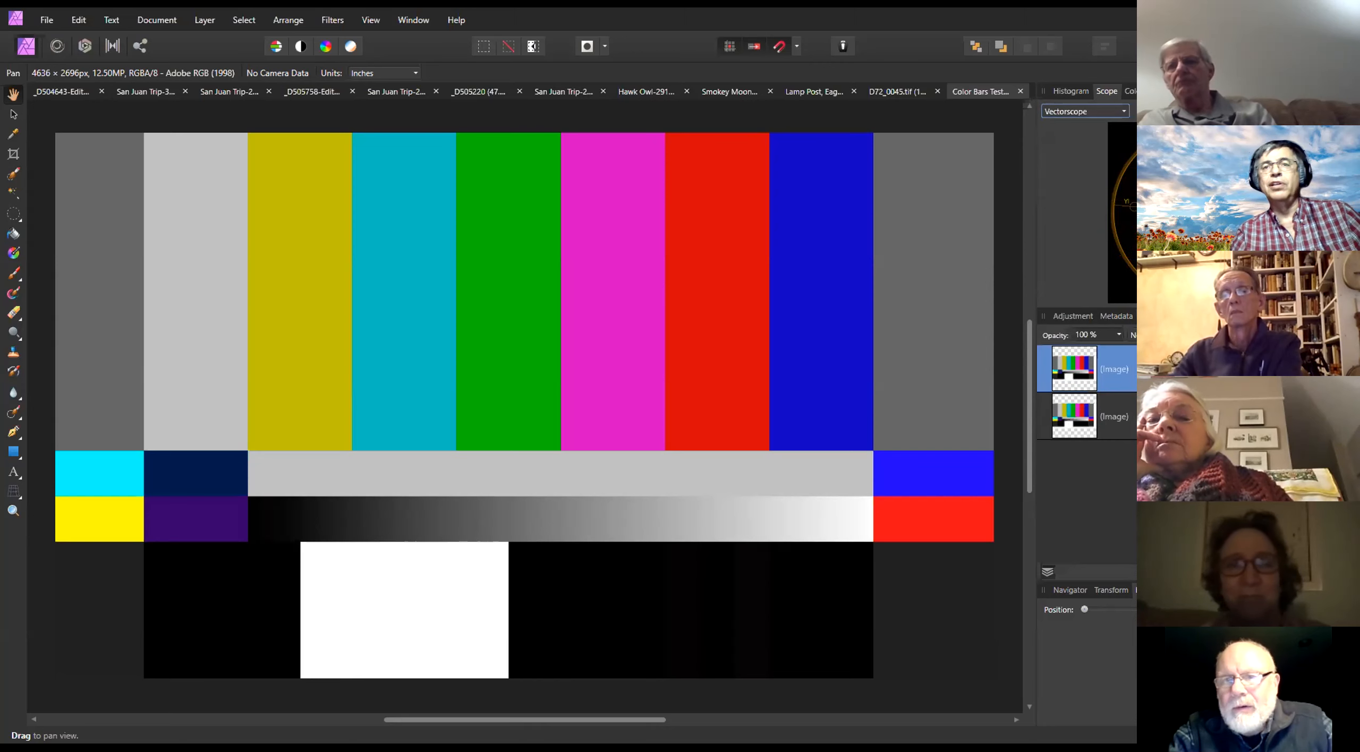
Try an exposure of 0.431 on a new Exposure adjustment layer above the color bars, and delete that layer
{"action": "left_click", "coordinate": [1188, 572]}
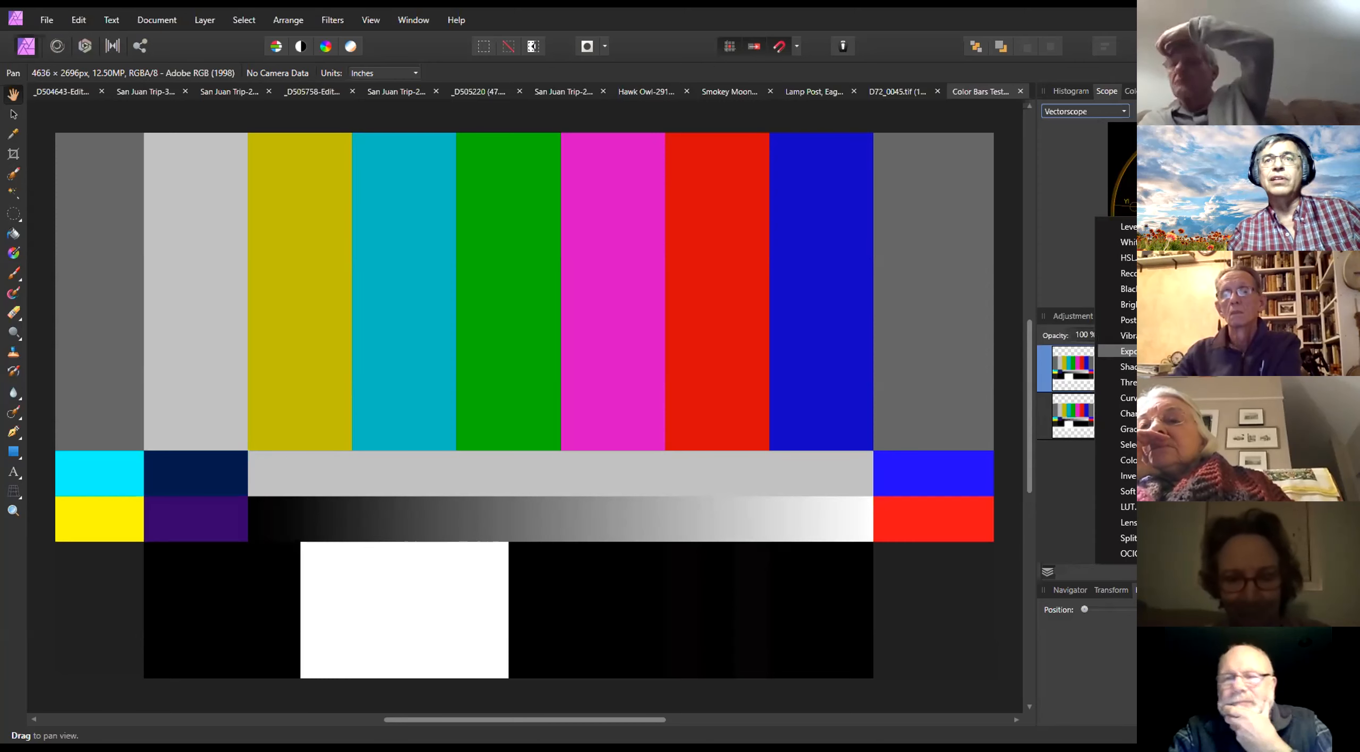
{"action": "left_click", "coordinate": [1126, 351]}
{"action": "mouse_move", "coordinate": [830, 656]}
{"action": "left_mouse_down"}
{"action": "mouse_move", "coordinate": [841, 656]}
{"action": "mouse_move", "coordinate": [818, 663]}
{"action": "mouse_move", "coordinate": [831, 659]}
{"action": "left_mouse_up"}
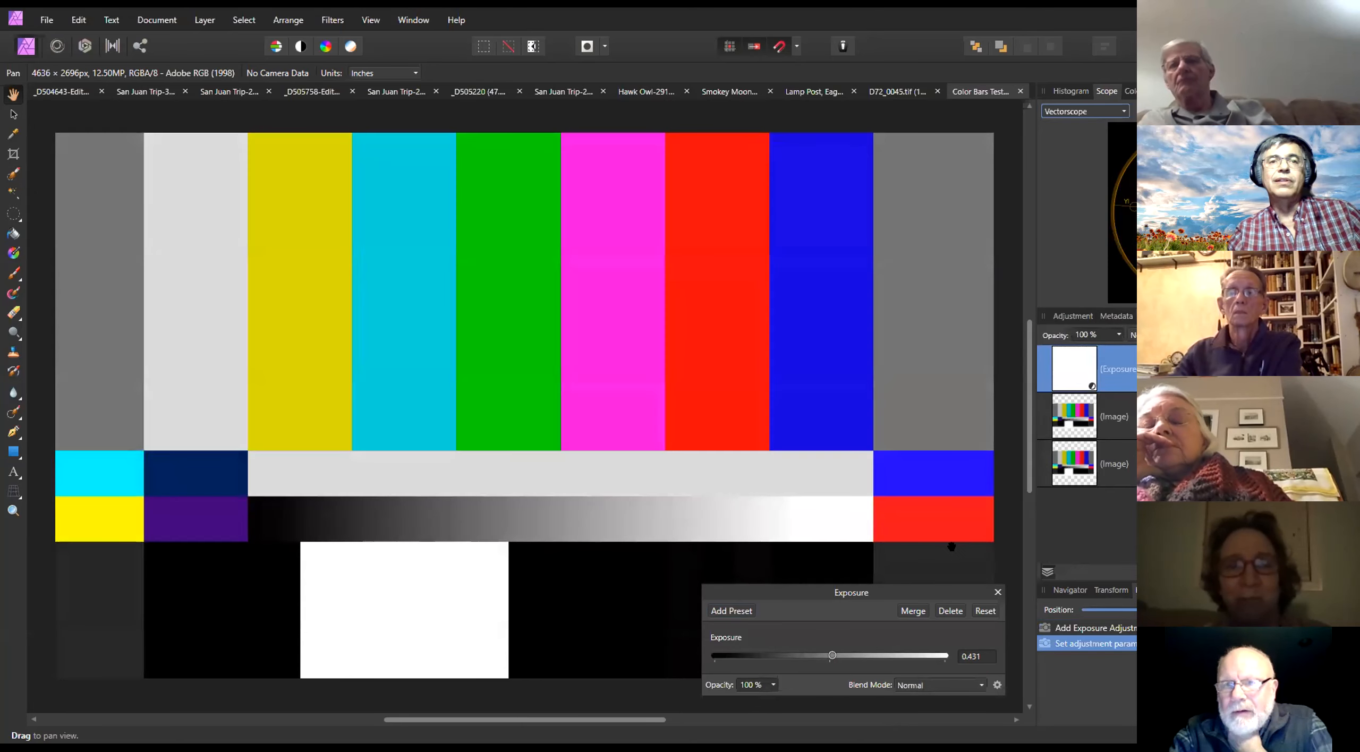
{"action": "left_click", "coordinate": [997, 593]}
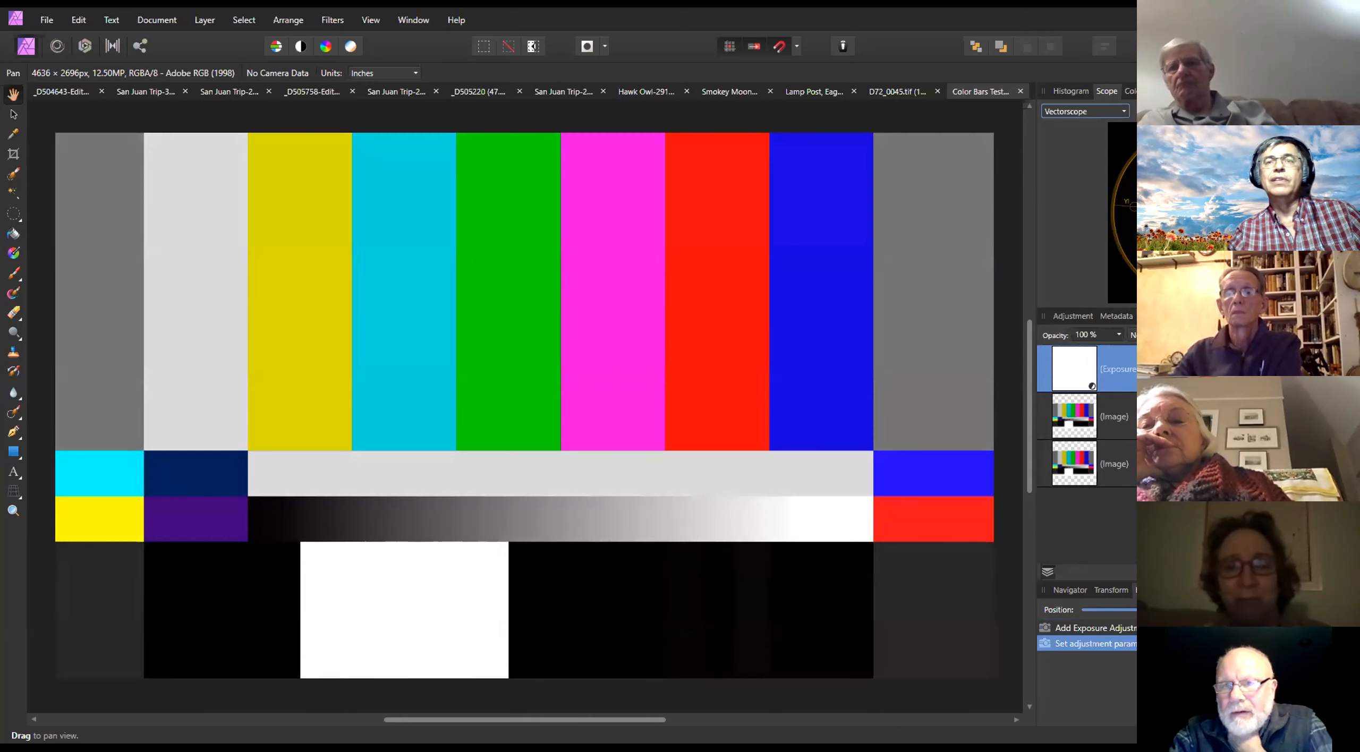
{"action": "key", "text": "Delete"}
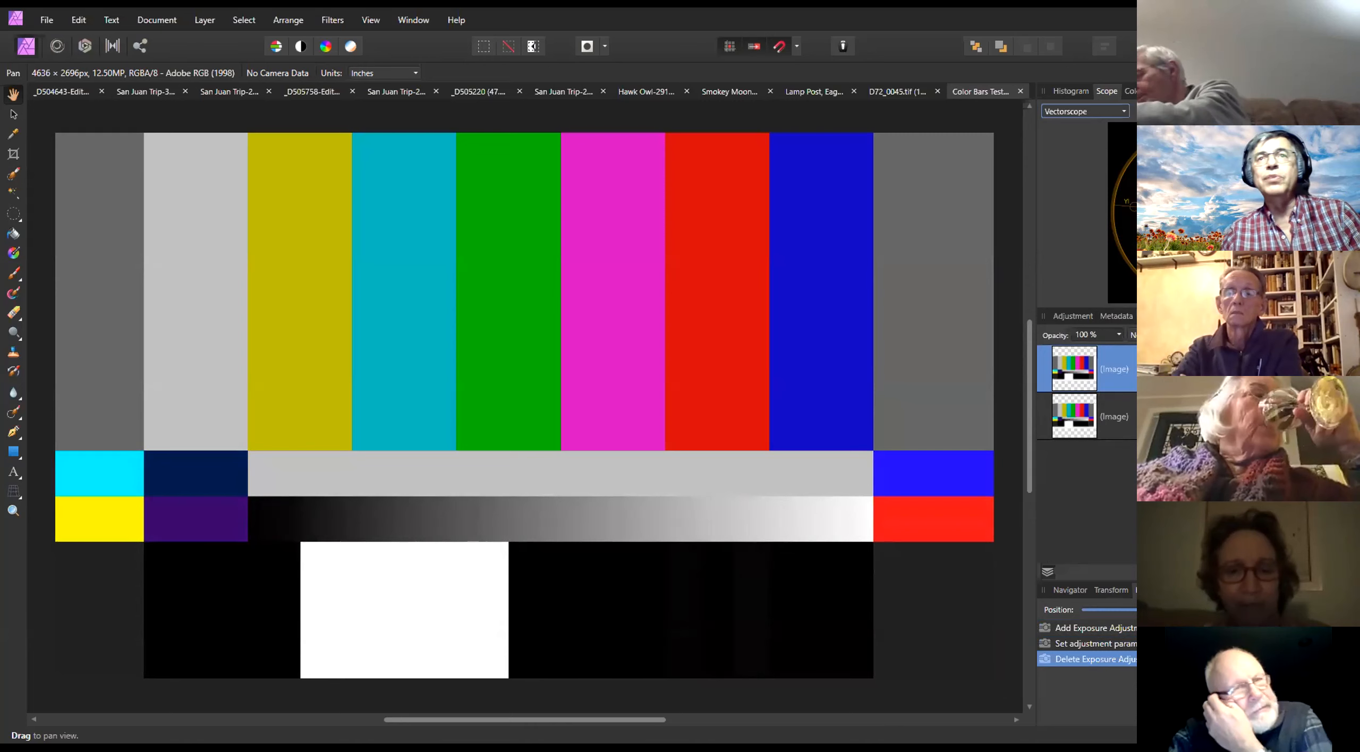
Switch the scope to the Intensity Waveform and close the Color Bars Test document
{"action": "left_click", "coordinate": [1120, 113]}
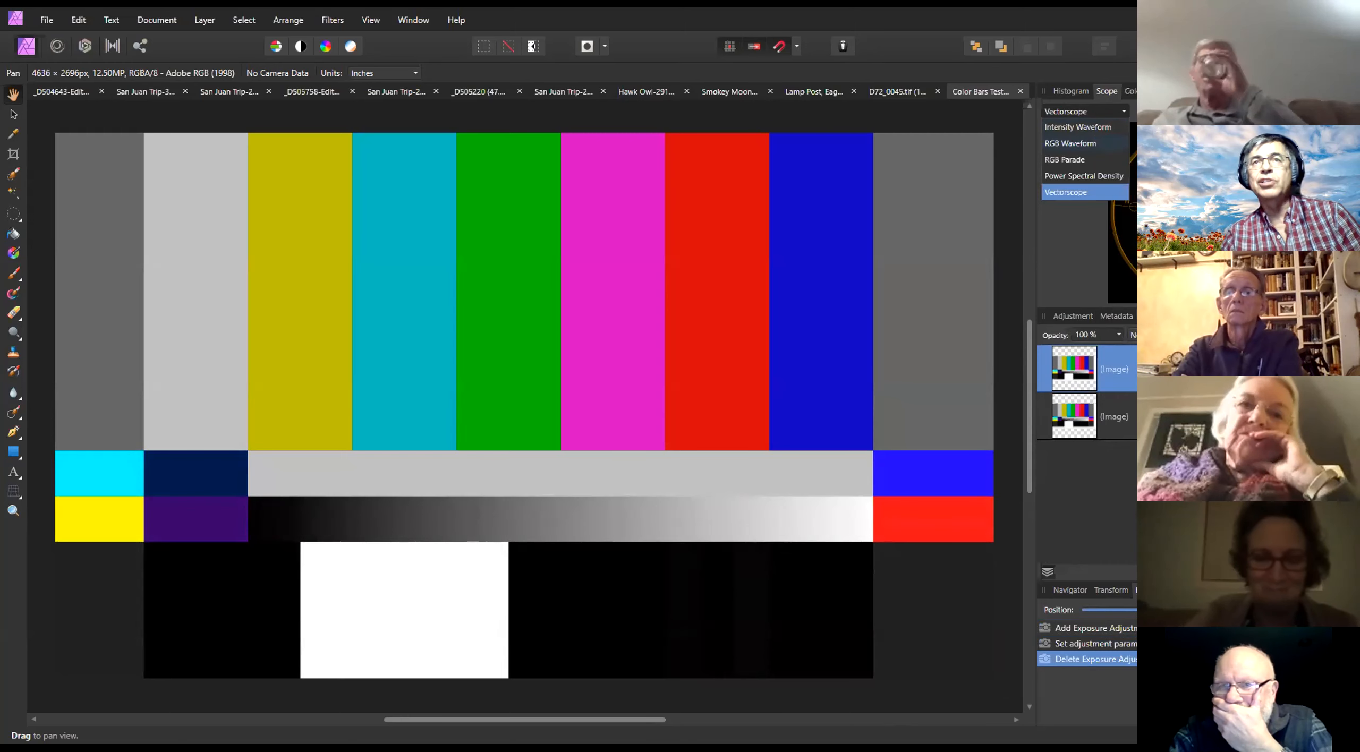
{"action": "left_click", "coordinate": [1086, 128]}
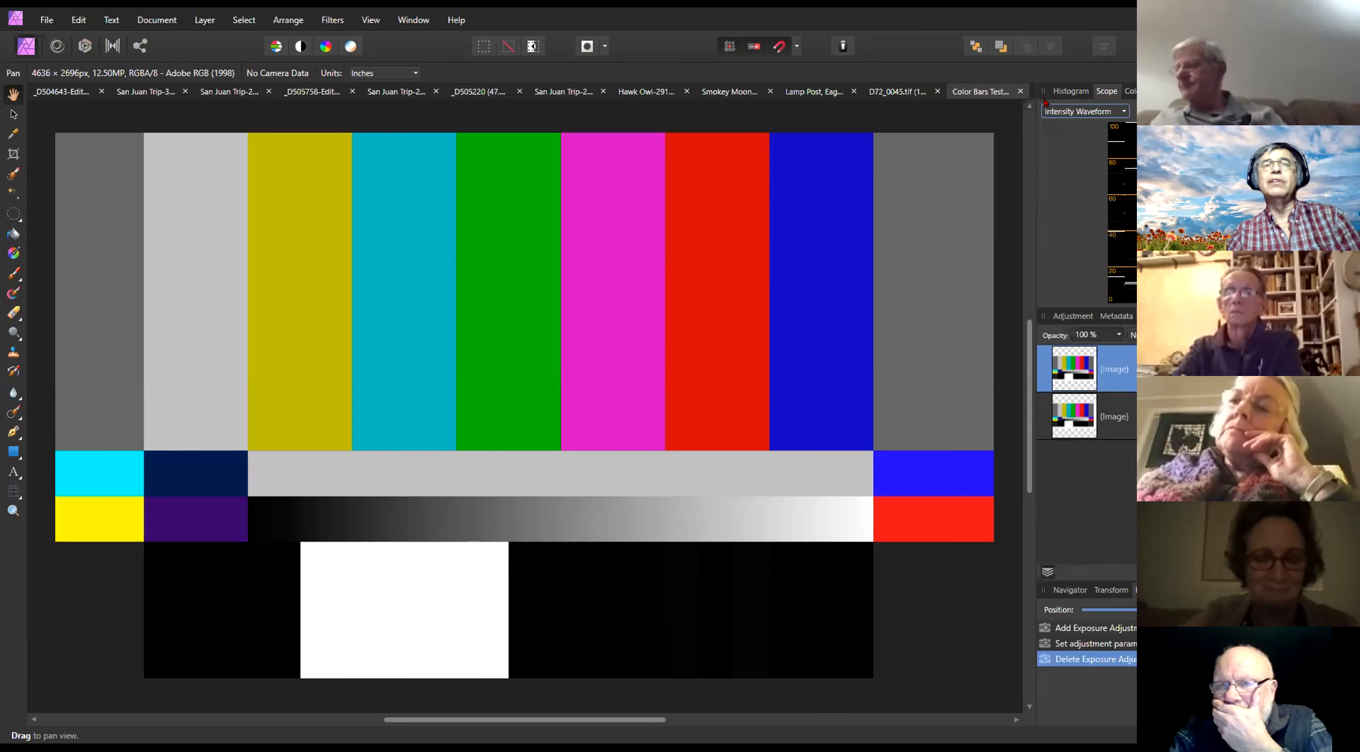
{"action": "left_click", "coordinate": [1021, 92]}
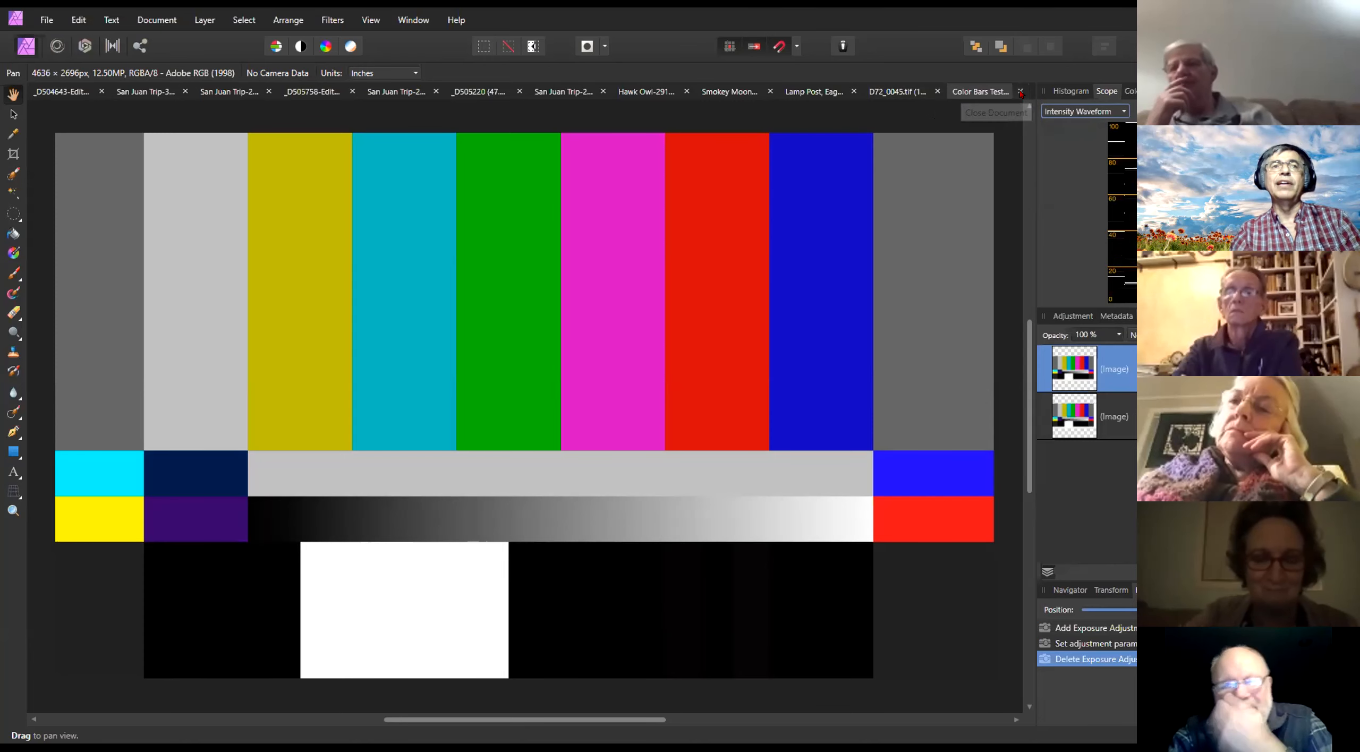
{"action": "left_click", "coordinate": [676, 394]}
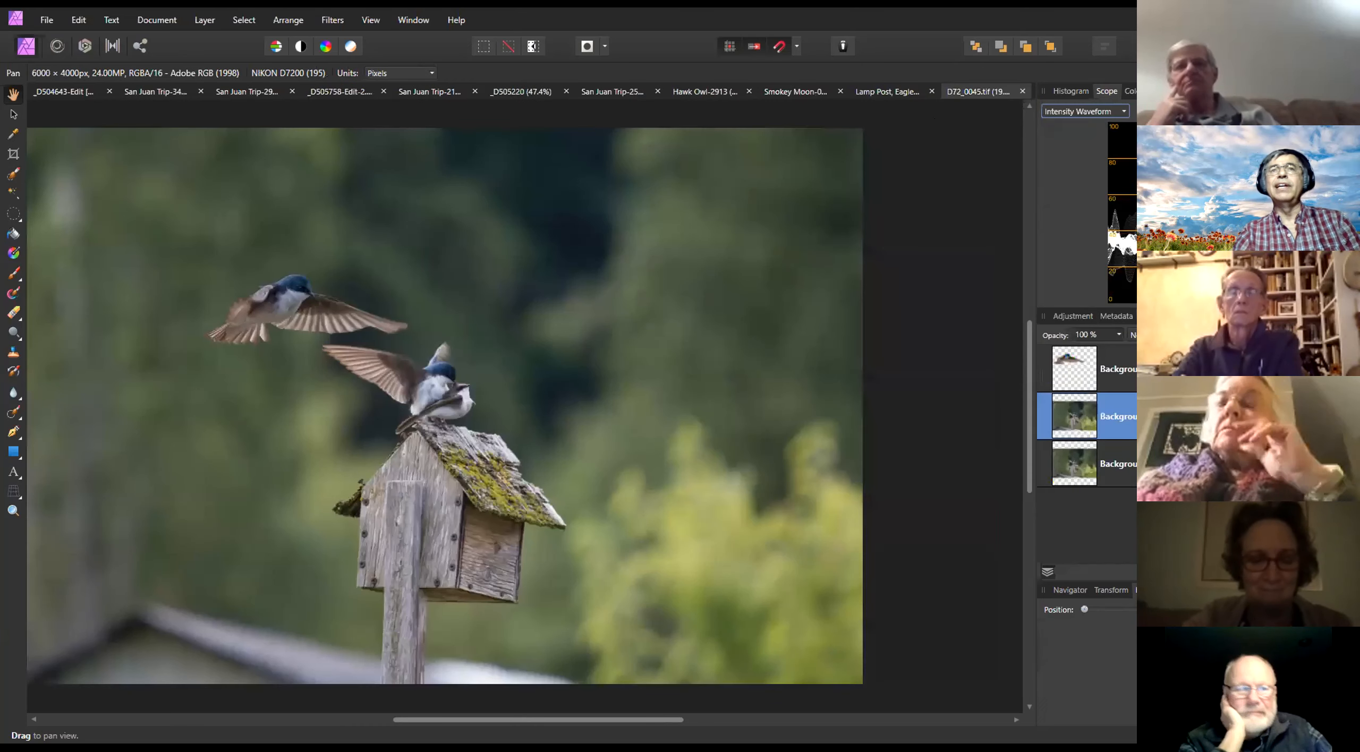
Show the color settings, choose the Paint Brush tool, and make the white swatch the active color
{"action": "left_click", "coordinate": [1131, 92]}
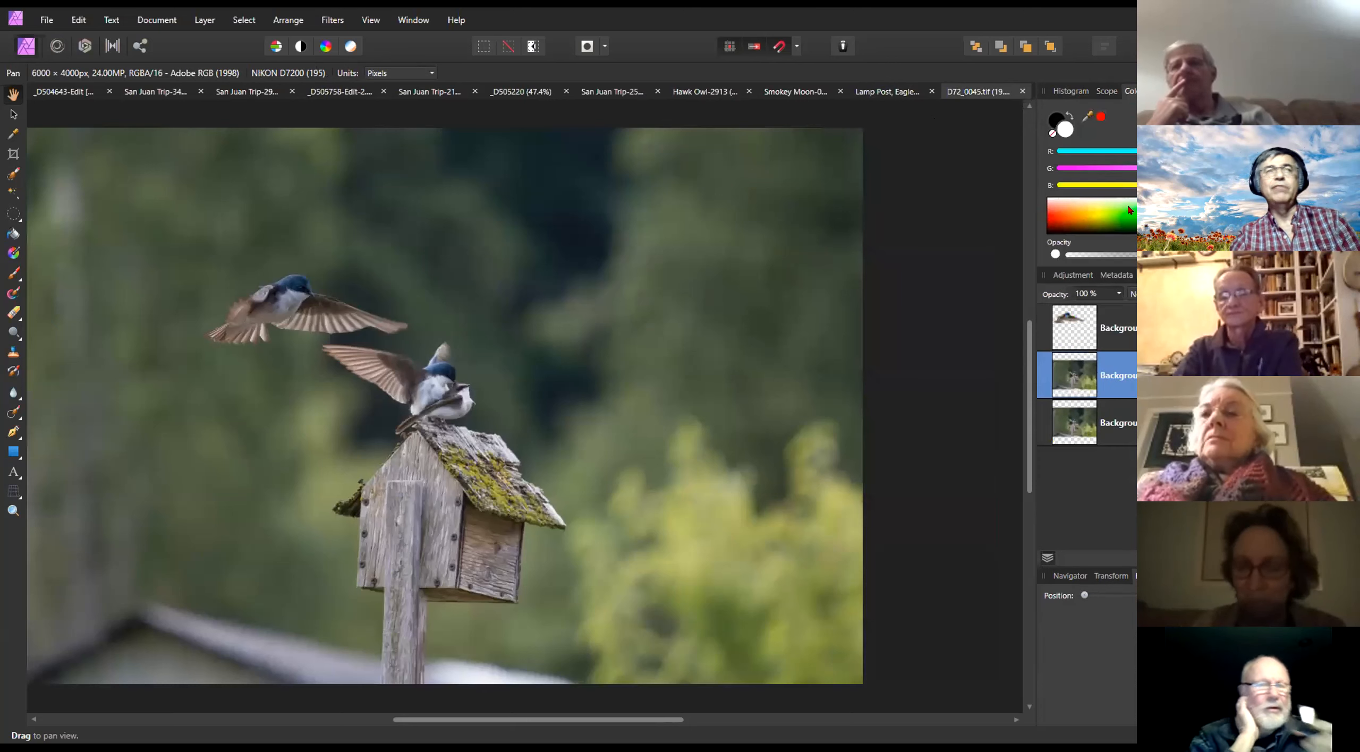
{"action": "left_click", "coordinate": [12, 275]}
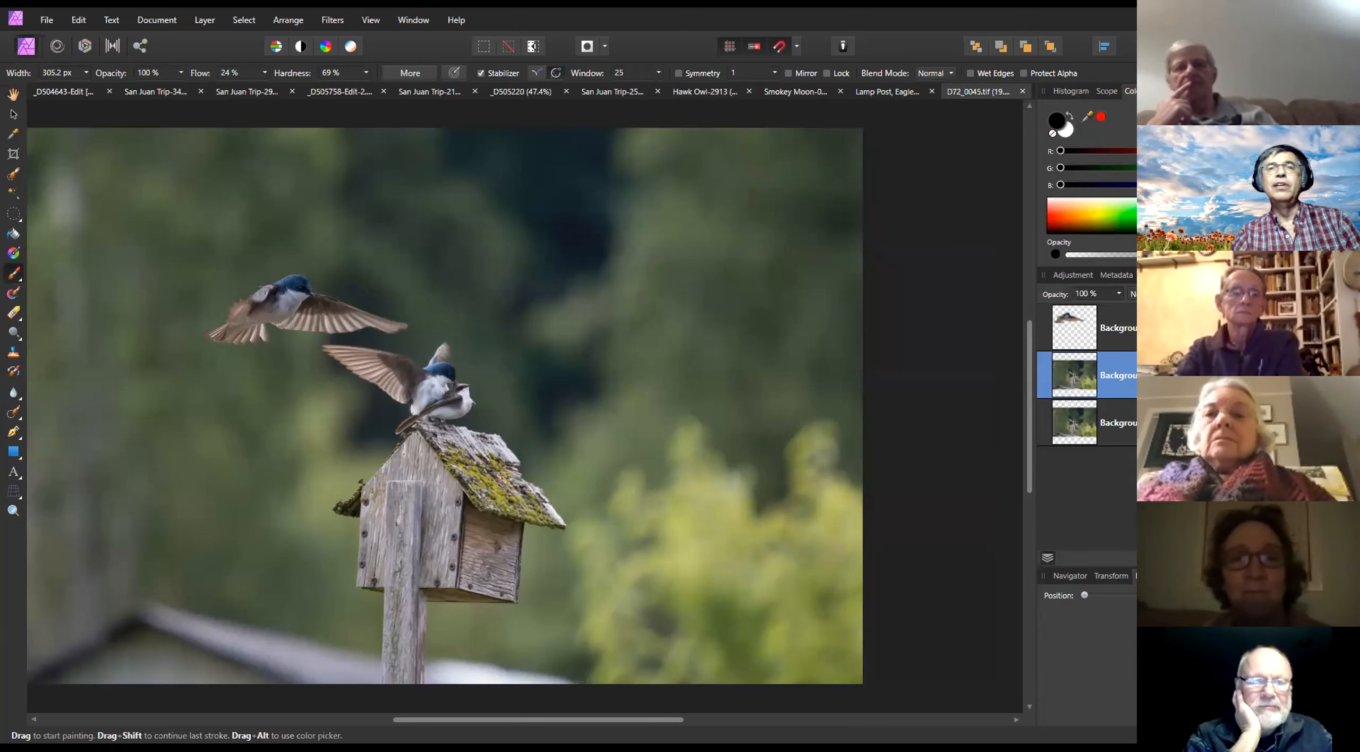
{"action": "left_click", "coordinate": [1064, 130]}
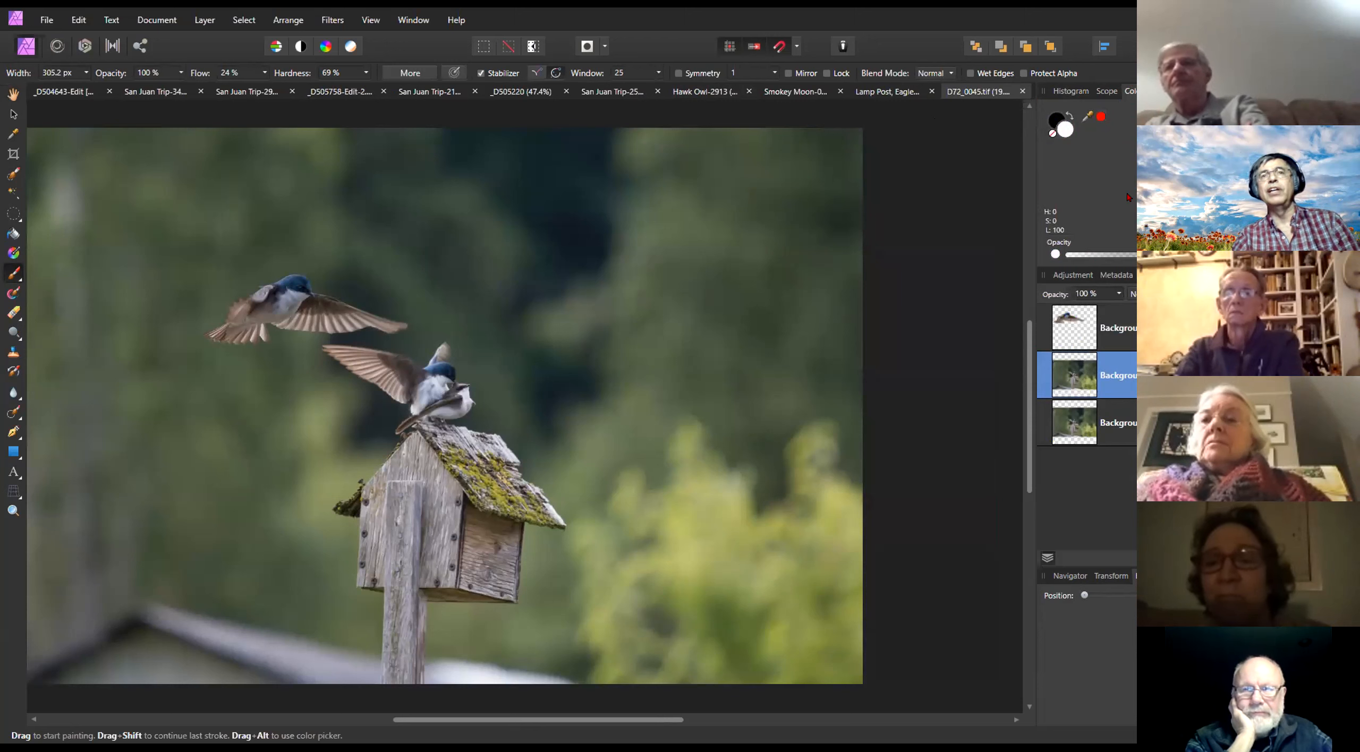
Try a yellow (H 49, S 100, L 52) and a red (H 353) as the active color, and return it to white with the RGB sliders
{"action": "left_click_drag", "start_coordinate": [1198, 115], "coordinate": [1232, 141]}
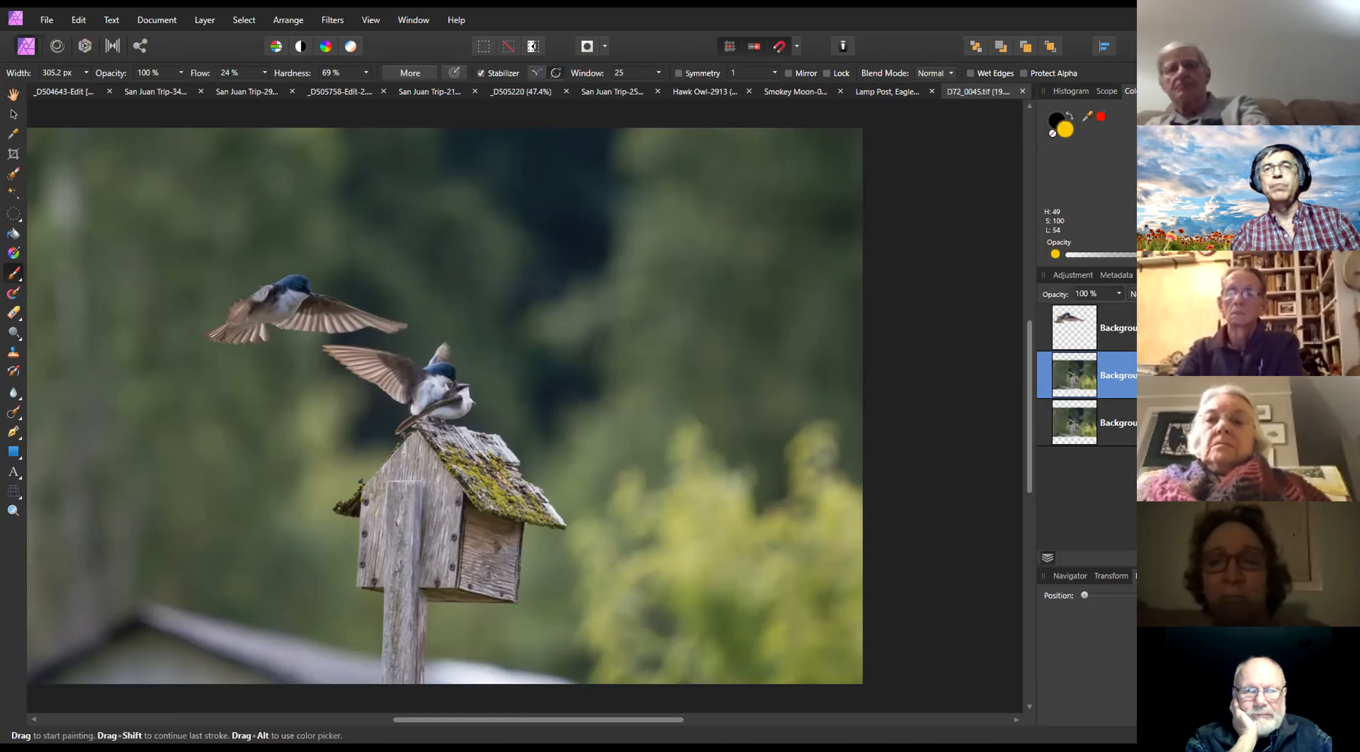
{"action": "left_click_drag", "start_coordinate": [1231, 140], "coordinate": [1233, 143]}
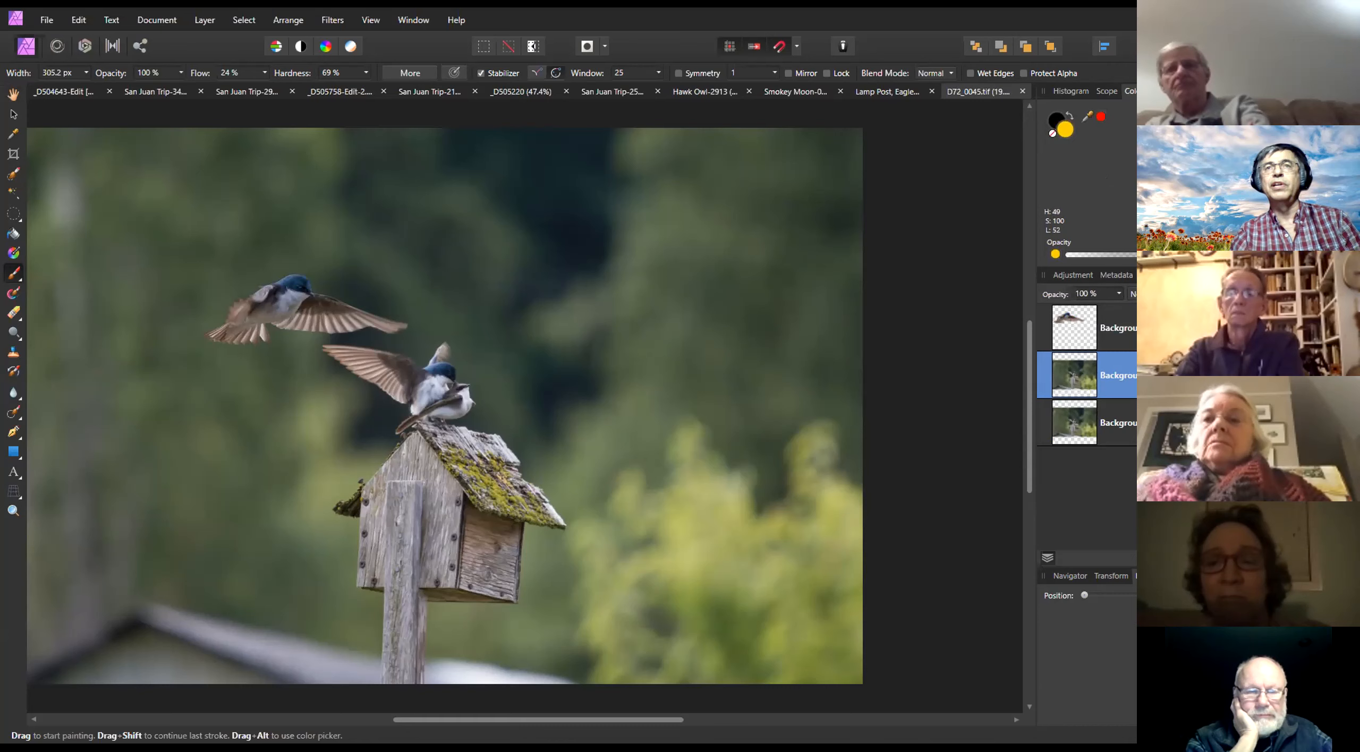
{"action": "left_click", "coordinate": [1256, 177]}
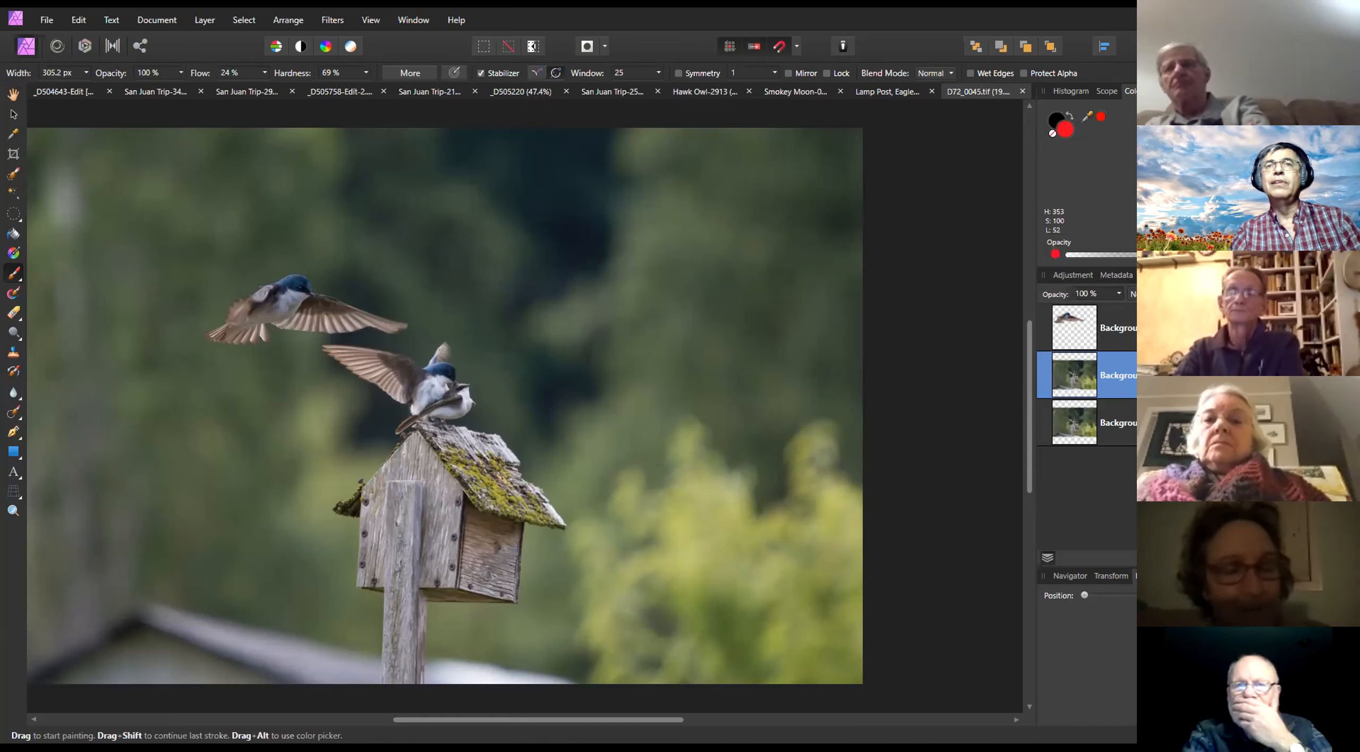
{"action": "left_click", "coordinate": [1297, 124]}
{"action": "left_click_drag", "start_coordinate": [1069, 168], "coordinate": [1275, 171]}
{"action": "left_click_drag", "start_coordinate": [1099, 185], "coordinate": [1265, 186]}
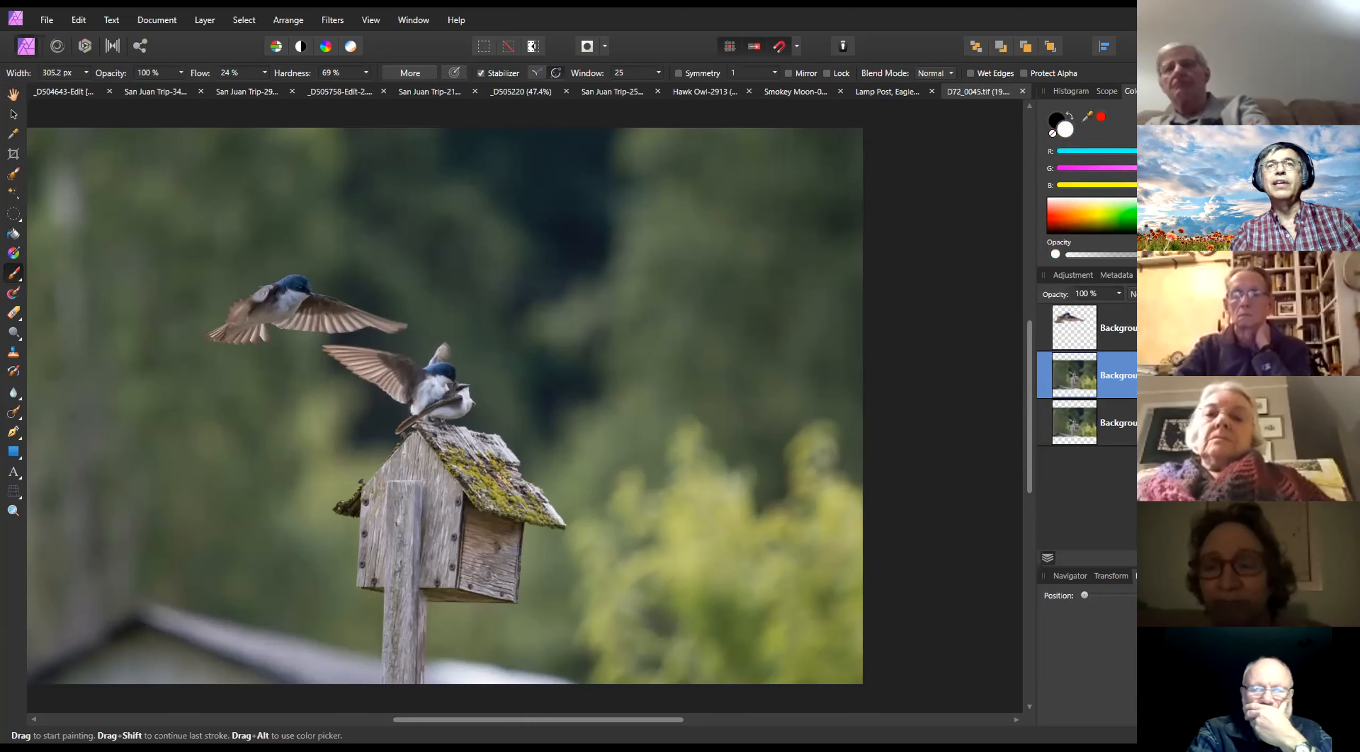
Look through the Grays color swatches and the Basic brush presets
{"action": "left_click", "coordinate": [1168, 91]}
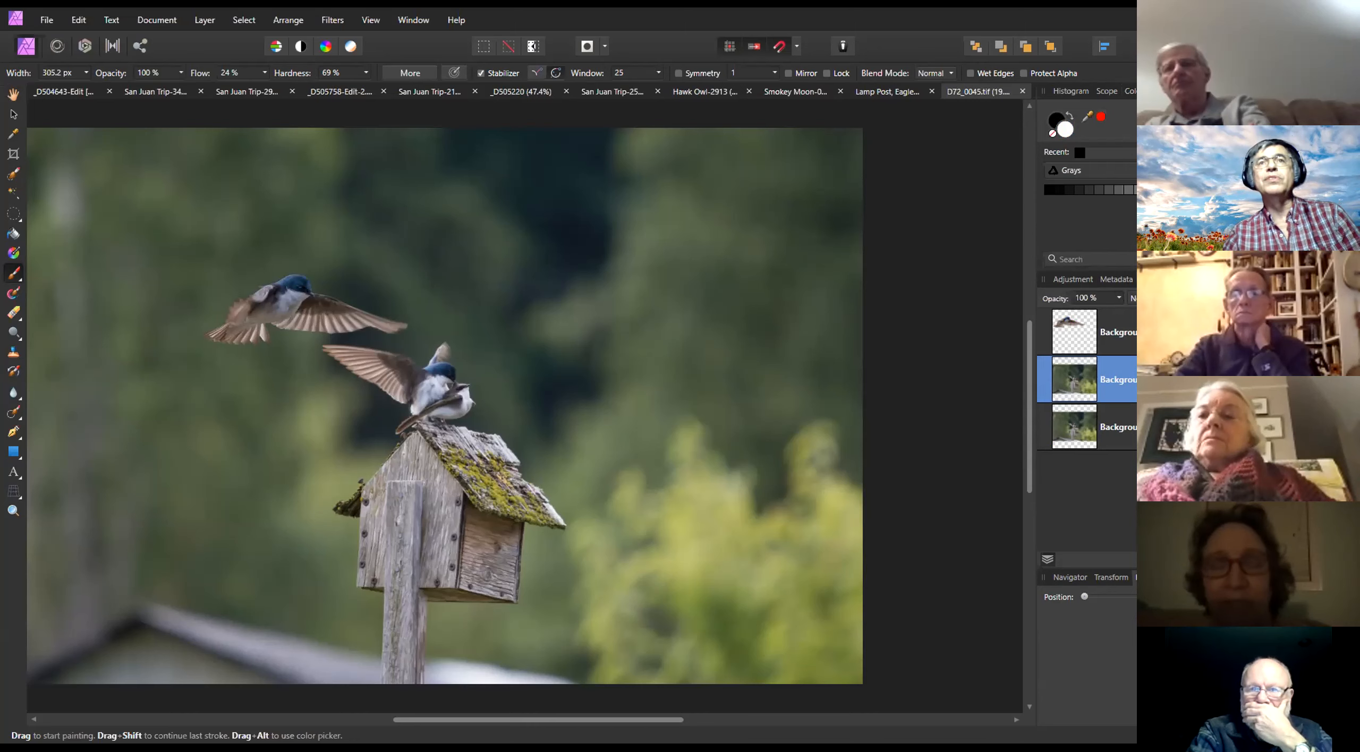
{"action": "left_click", "coordinate": [1205, 91]}
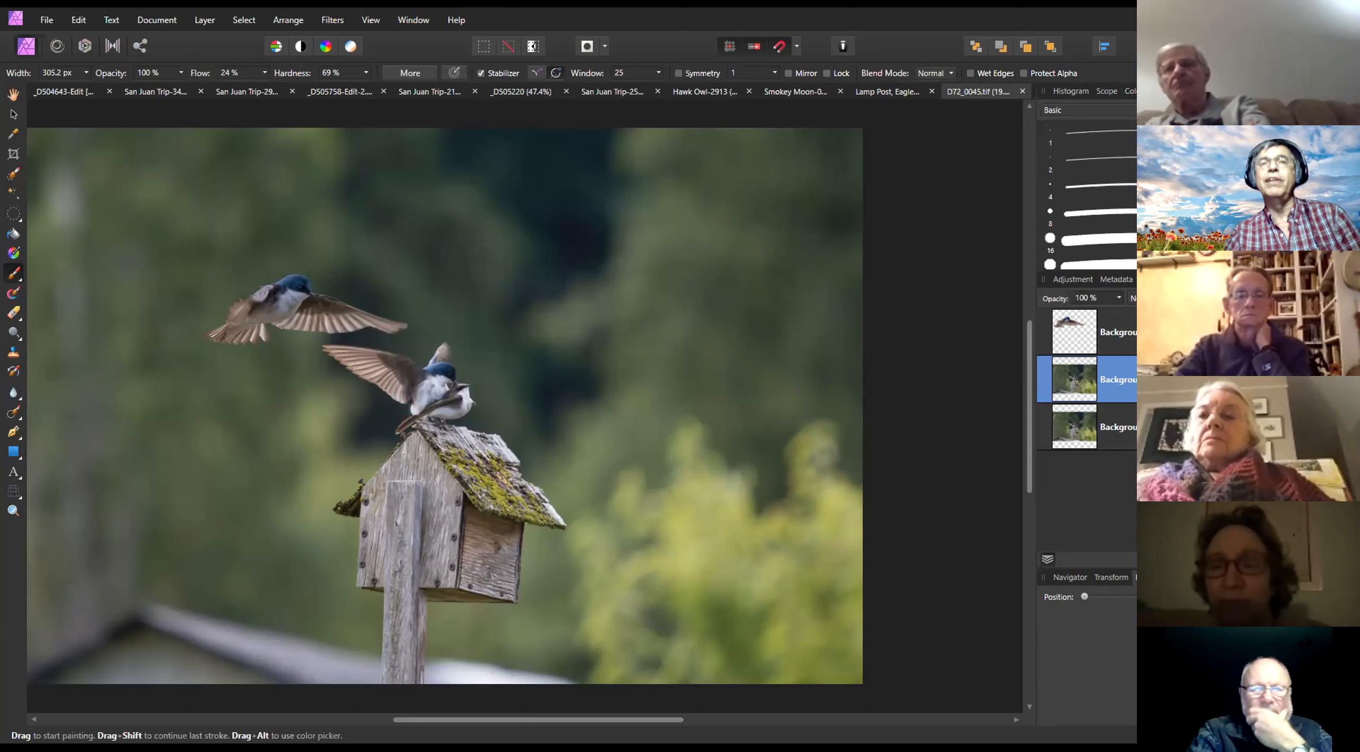
{"action": "scroll", "coordinate": [1089, 197], "scroll_direction": "down", "scroll_amount": 5}
{"action": "scroll", "coordinate": [1090, 196], "scroll_direction": "down", "scroll_amount": 4}
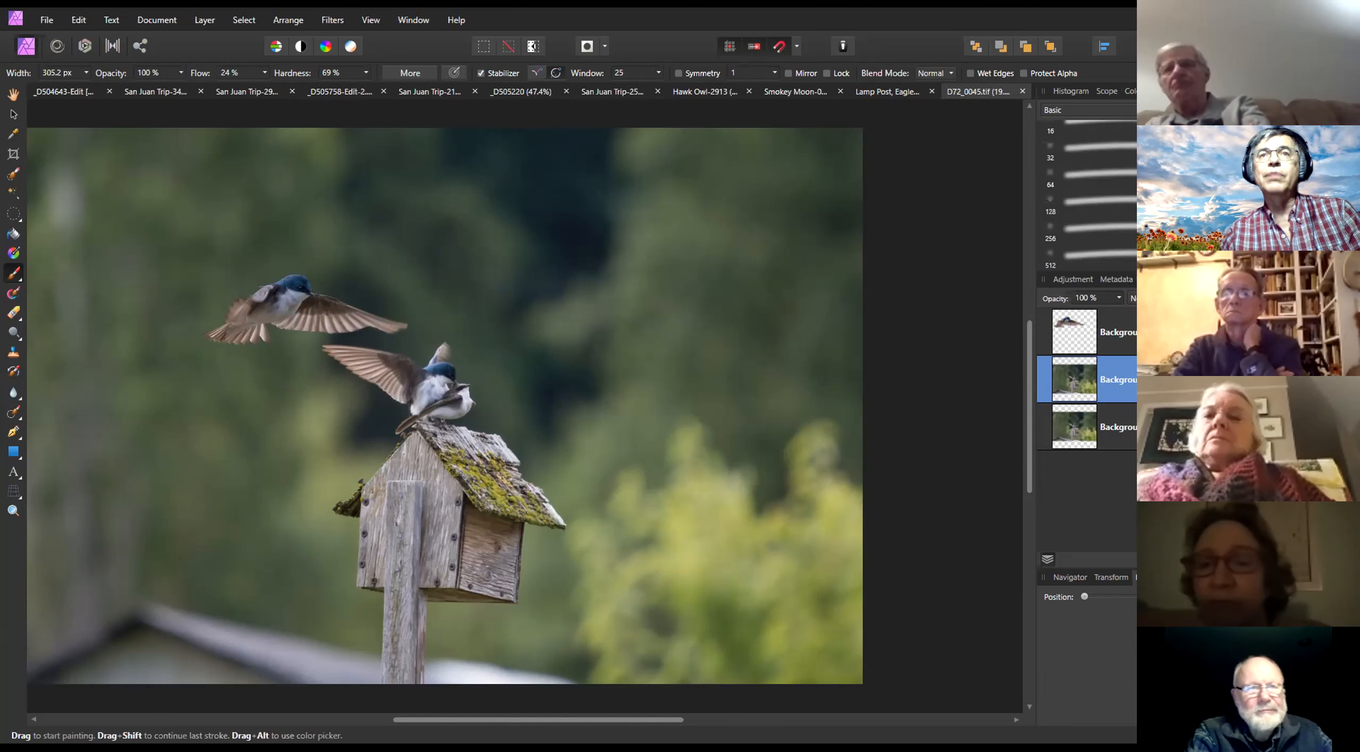
{"action": "scroll", "coordinate": [1123, 164], "scroll_direction": "up", "scroll_amount": 2}
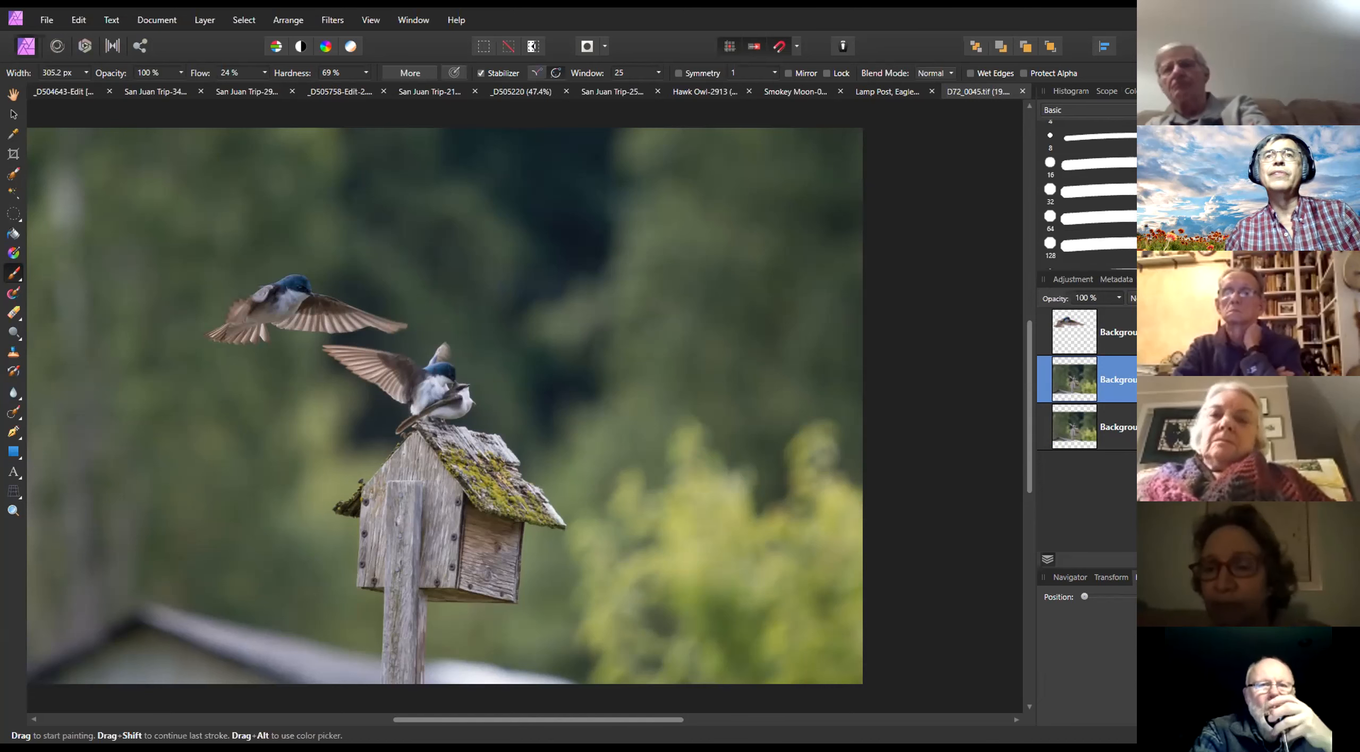
View the Gouaches brush presets, return to the Basic brushes, and show the Intensity Waveform scope
{"action": "left_click", "coordinate": [1079, 110]}
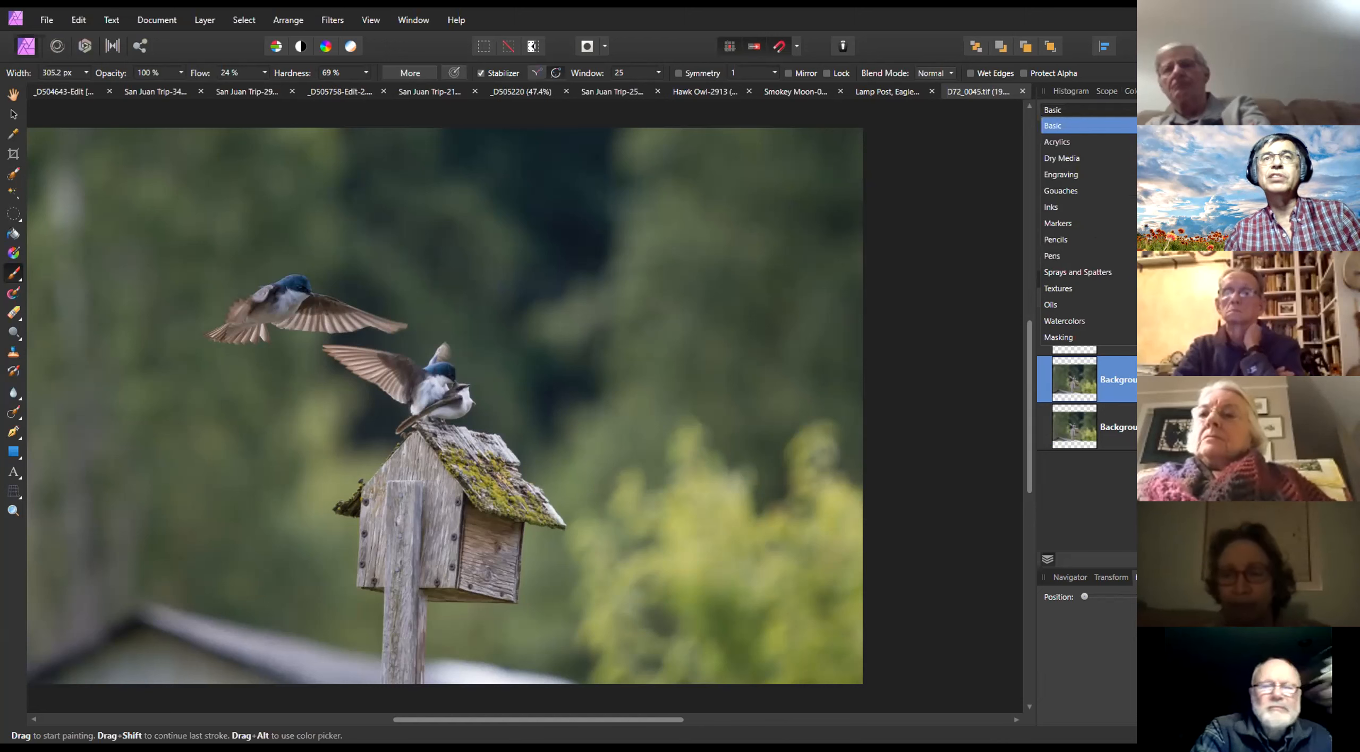
{"action": "left_click", "coordinate": [1102, 192]}
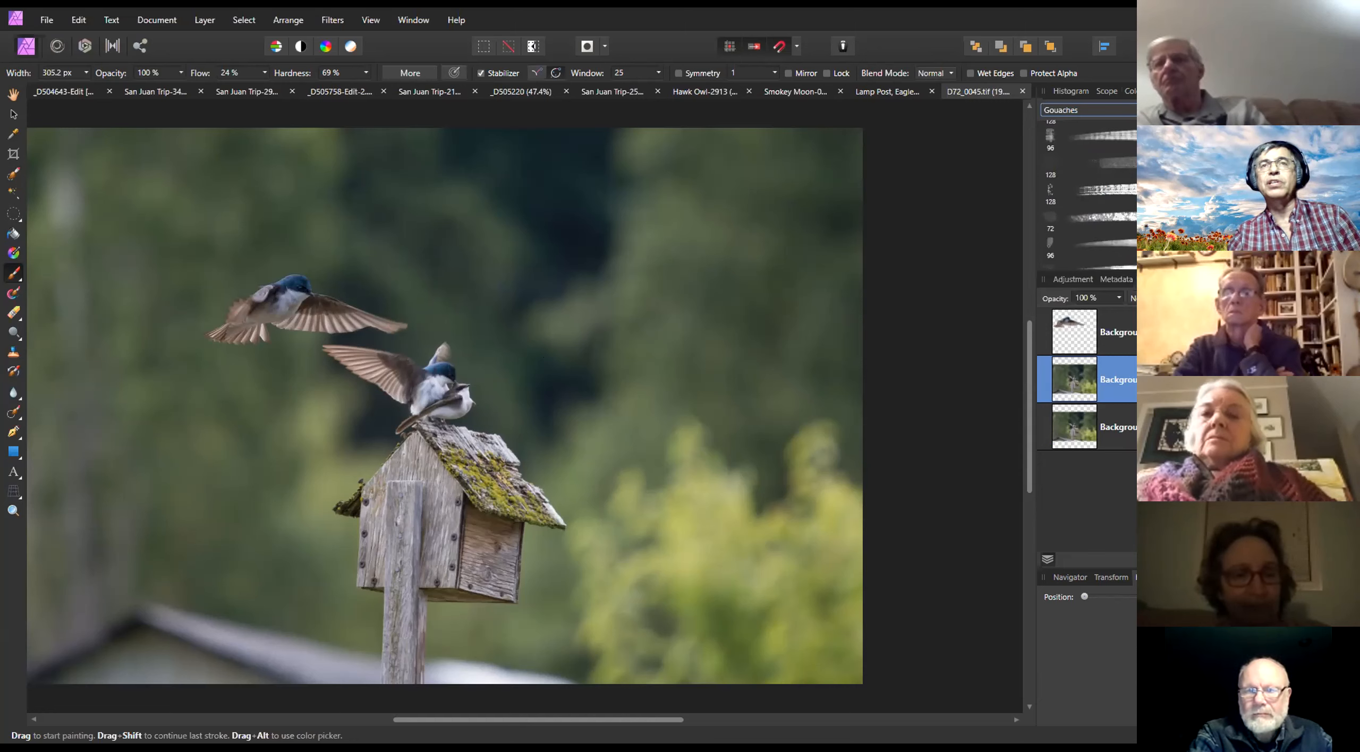
{"action": "left_click", "coordinate": [1088, 110]}
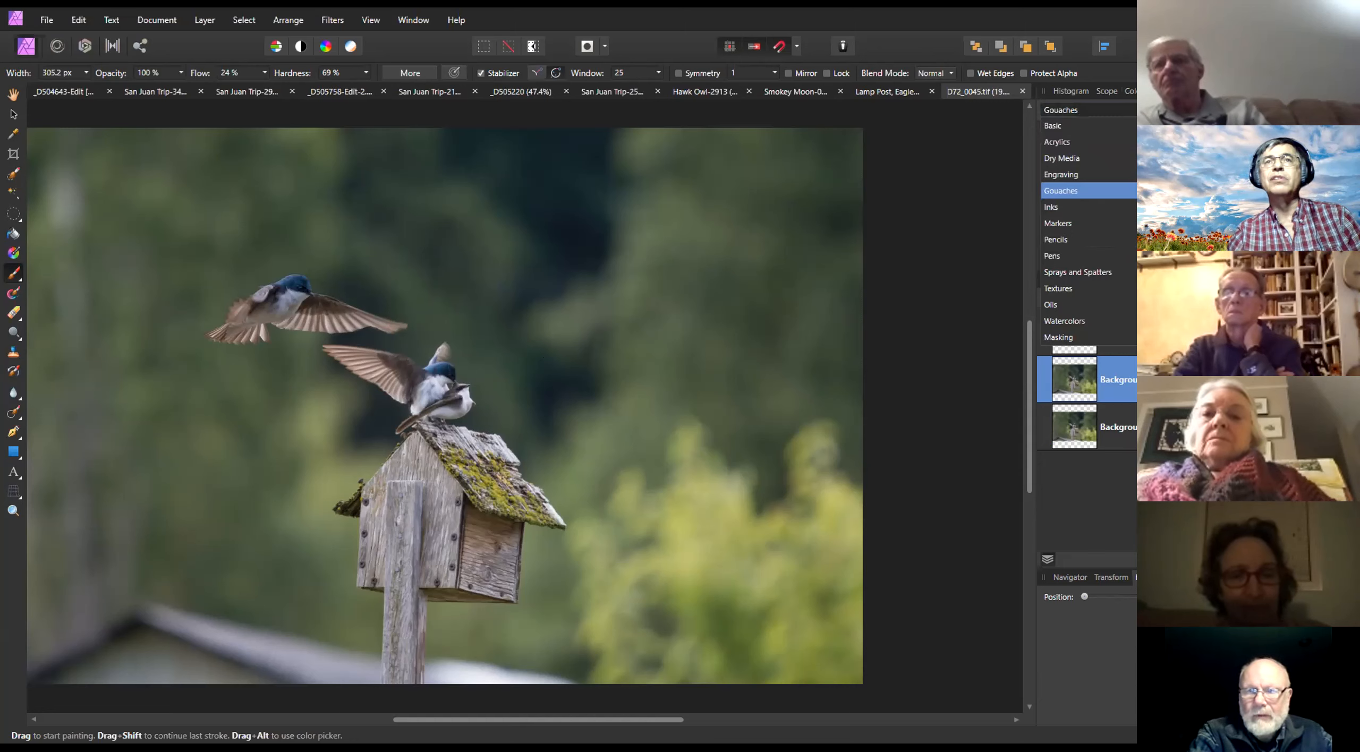
{"action": "left_click", "coordinate": [1088, 126]}
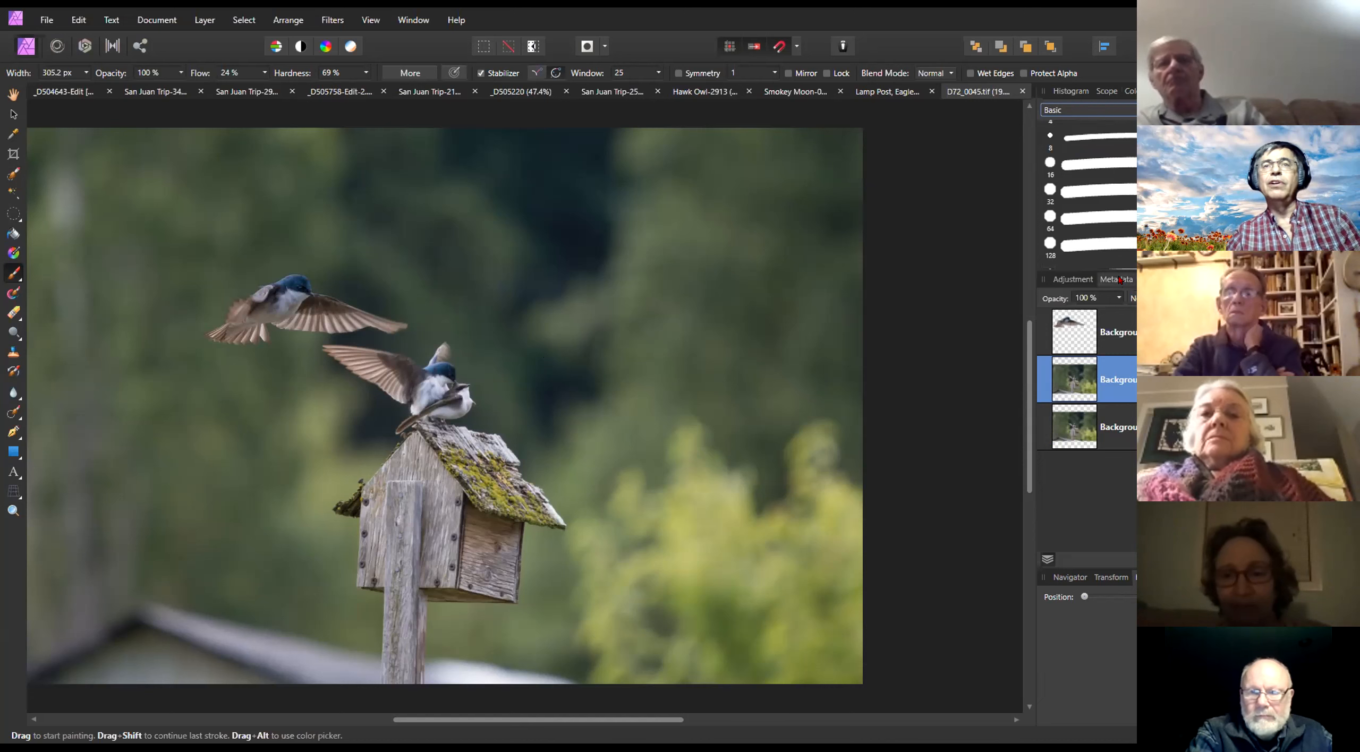
{"action": "left_click", "coordinate": [1107, 92]}
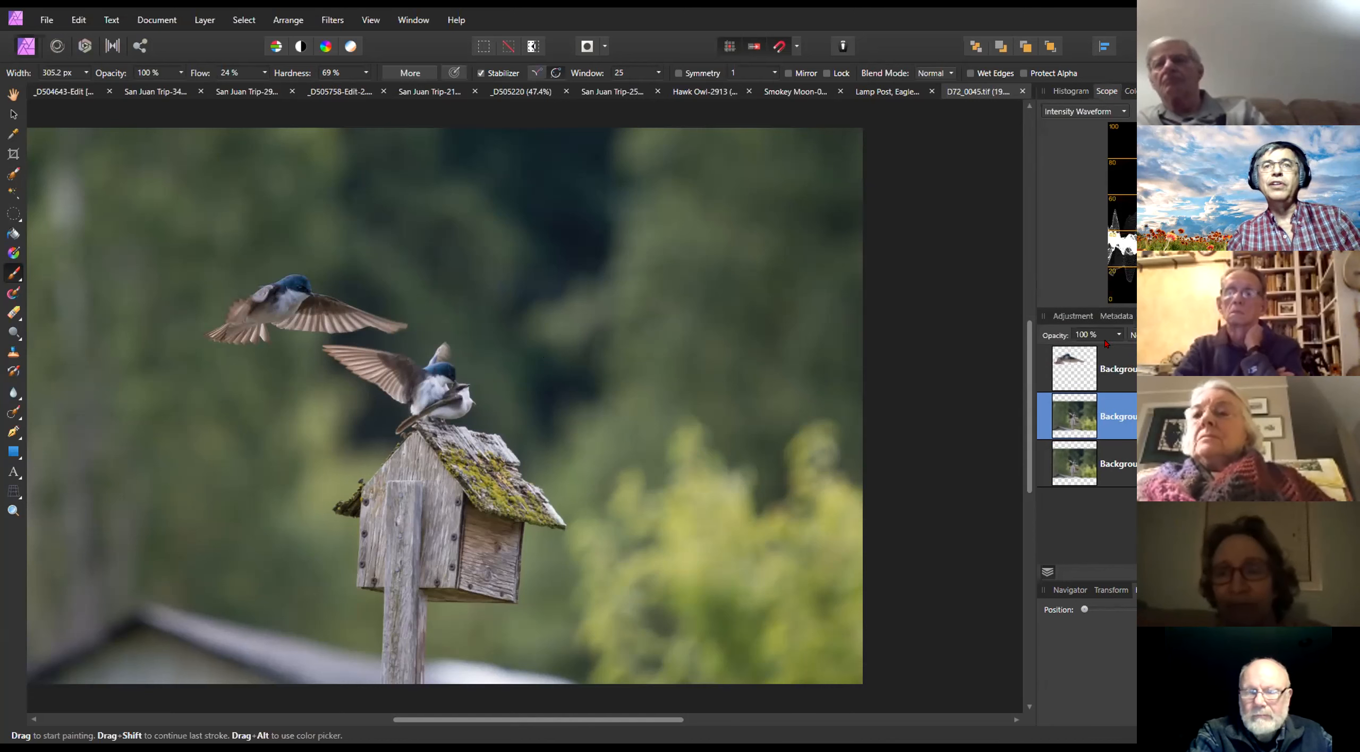
Look through the adjustments, photo metadata, layer effects, styles and stock images, and return to the layer list
{"action": "left_click", "coordinate": [1061, 317]}
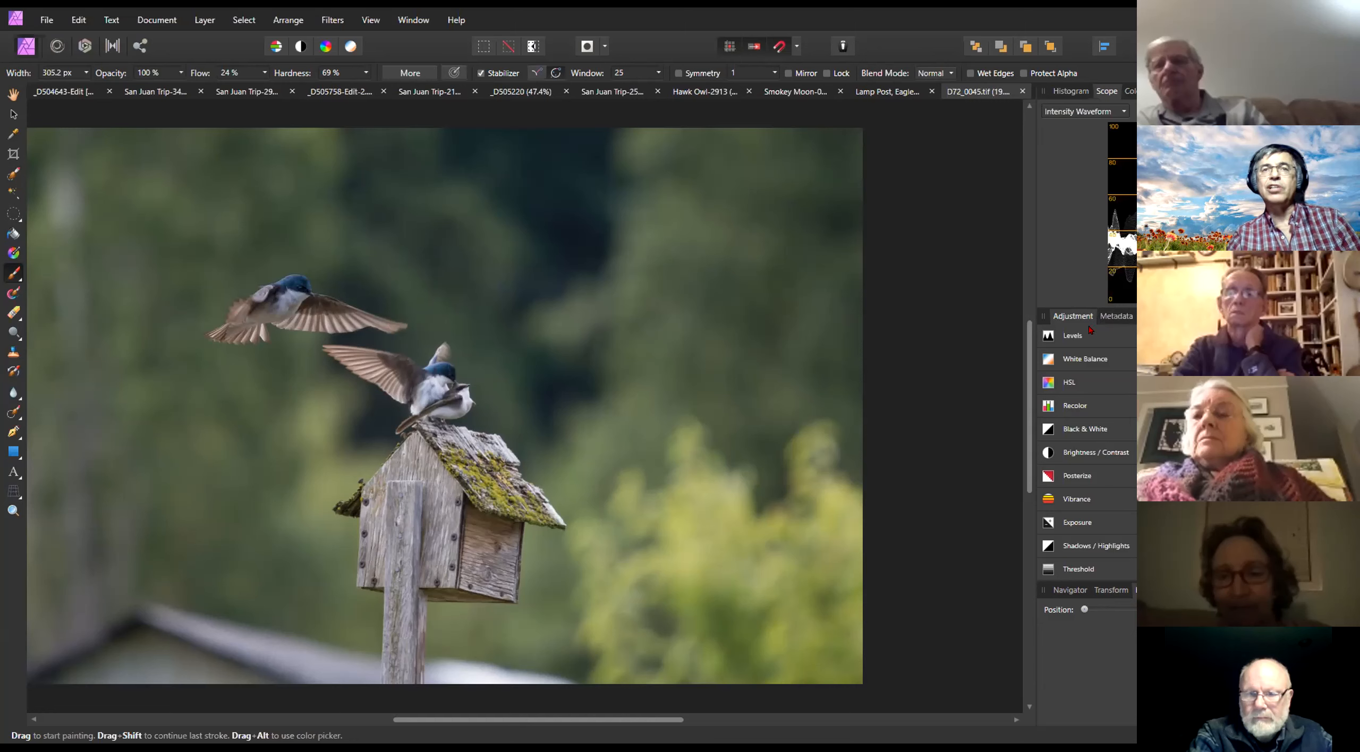
{"action": "left_click", "coordinate": [1116, 318]}
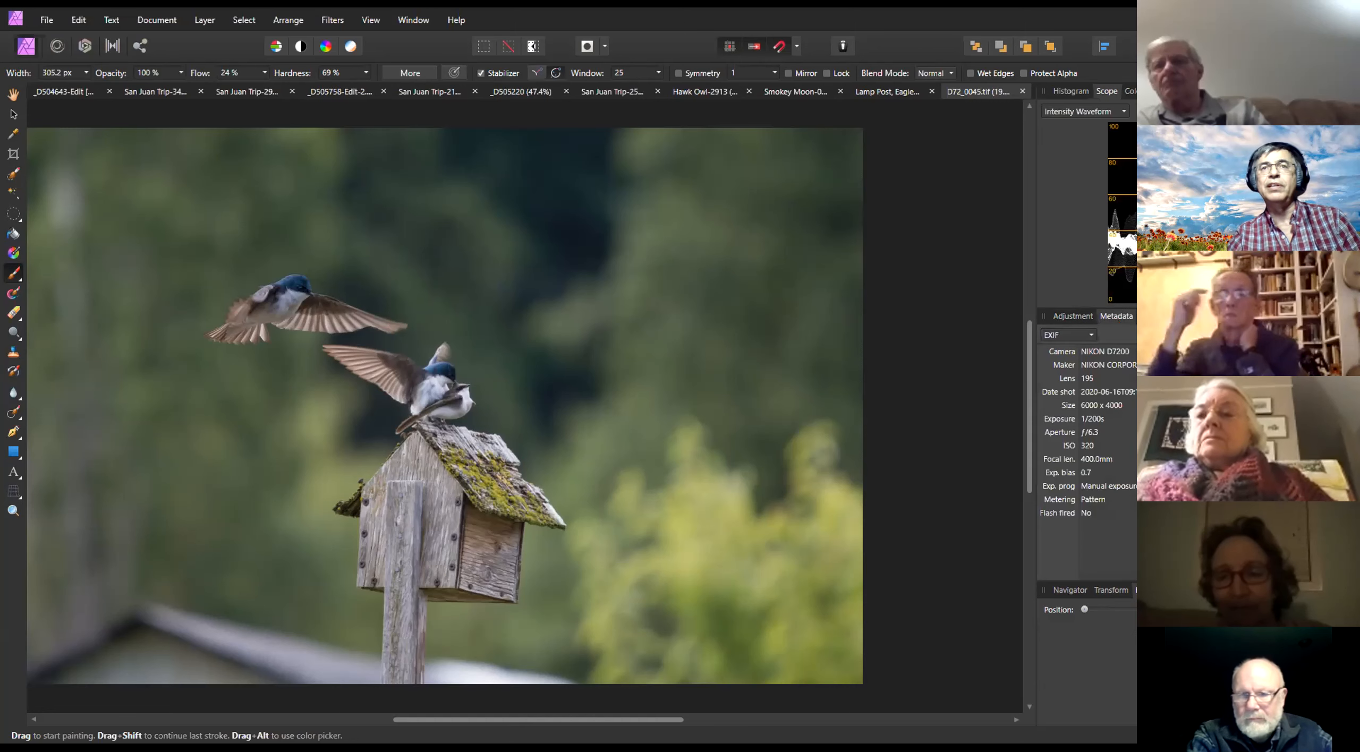
{"action": "left_click", "coordinate": [1152, 316]}
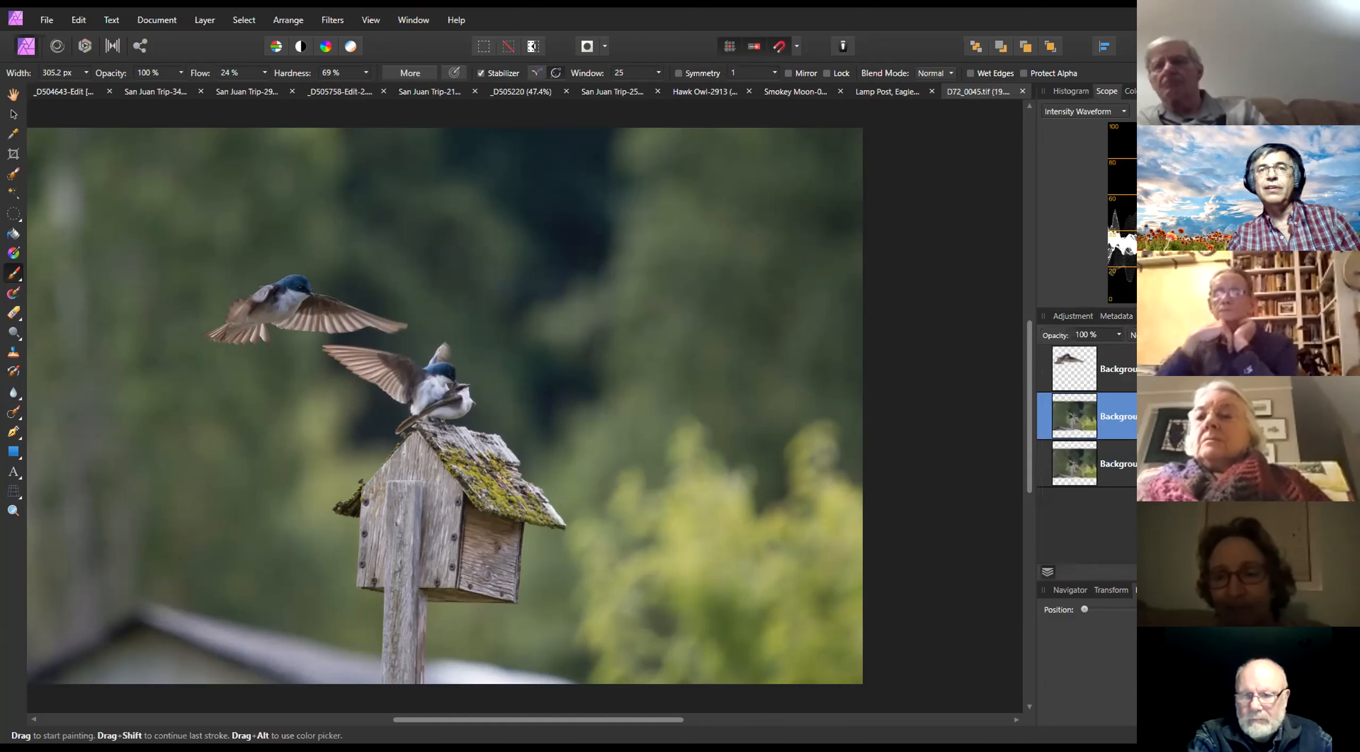
{"action": "left_click", "coordinate": [1183, 317]}
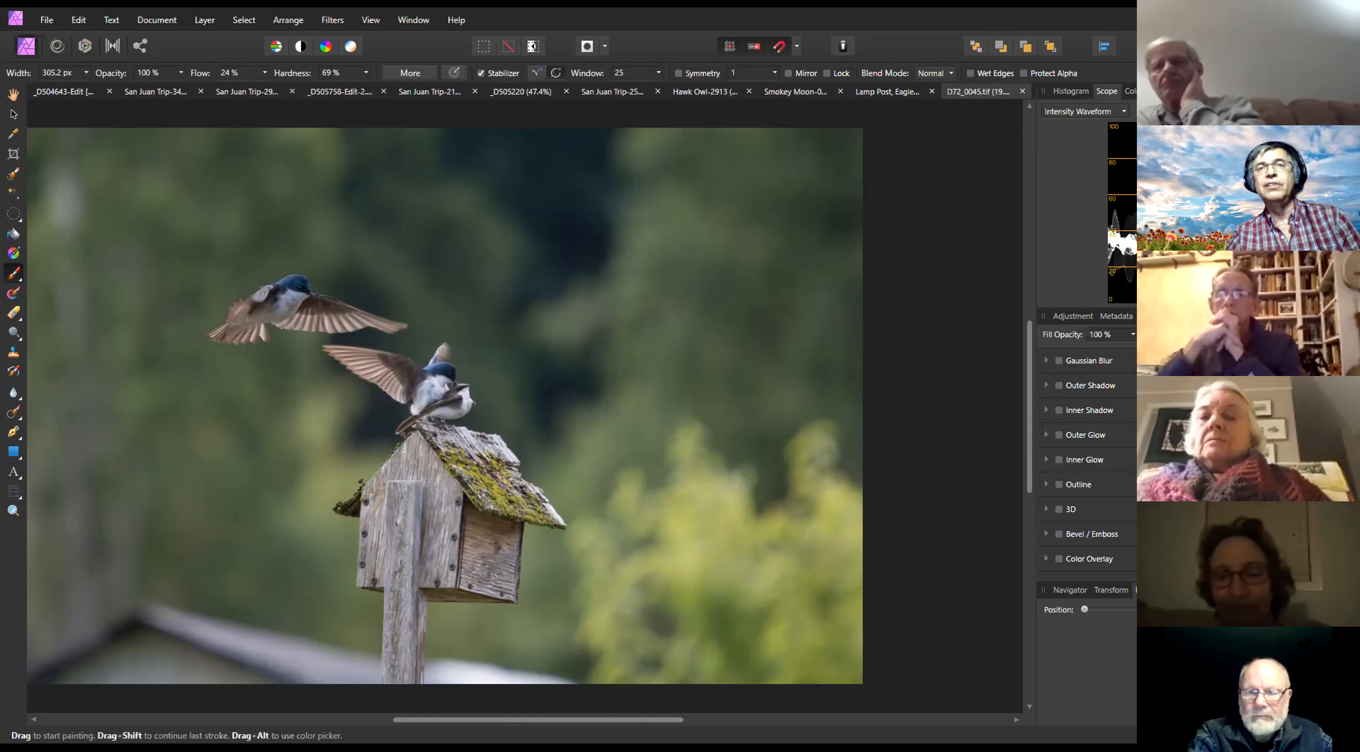
{"action": "left_click", "coordinate": [1213, 317]}
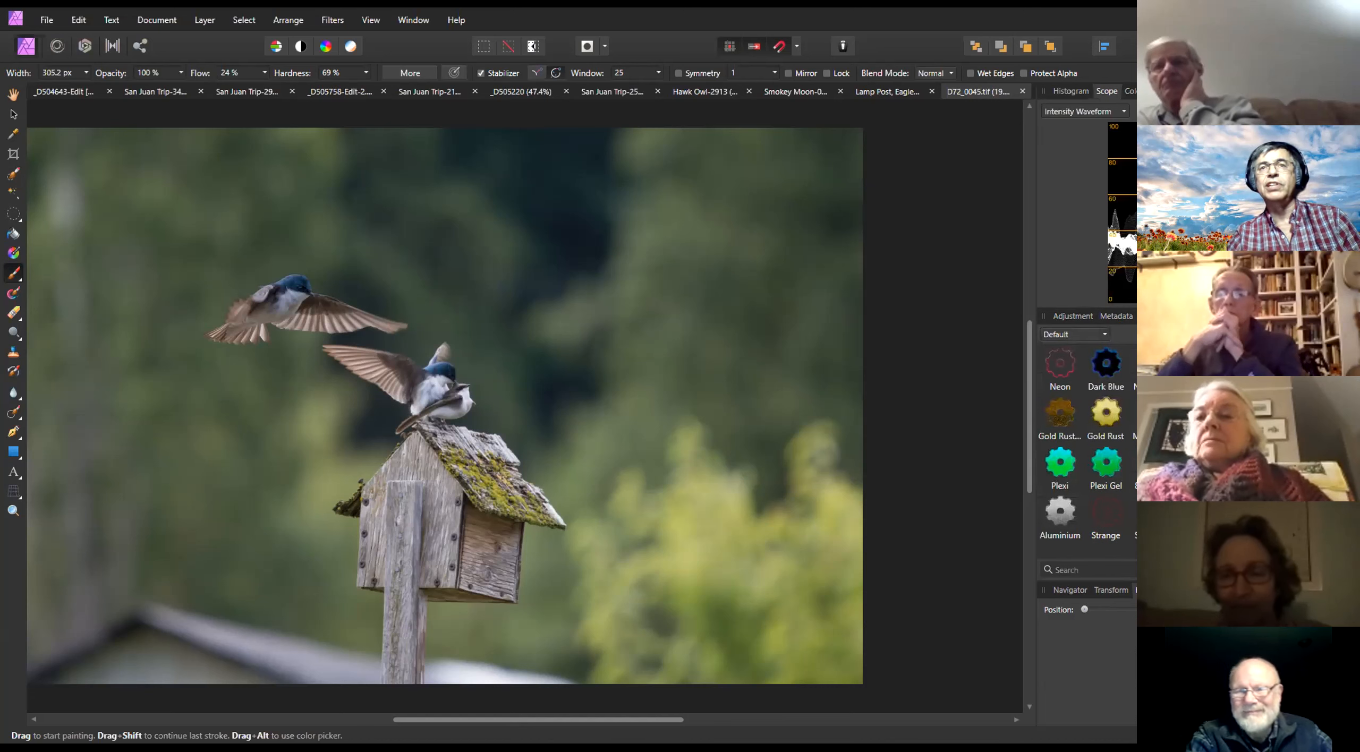
{"action": "left_click", "coordinate": [1241, 316]}
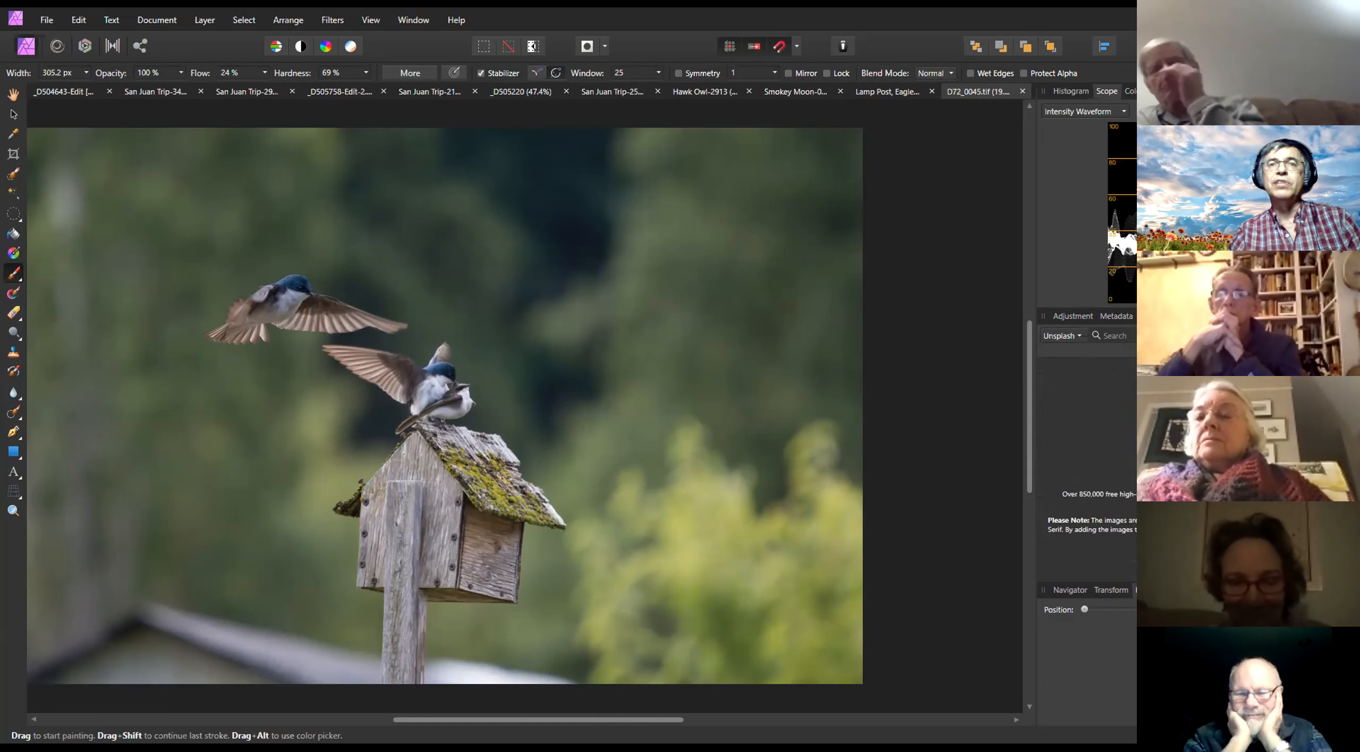
{"action": "left_click", "coordinate": [1074, 319]}
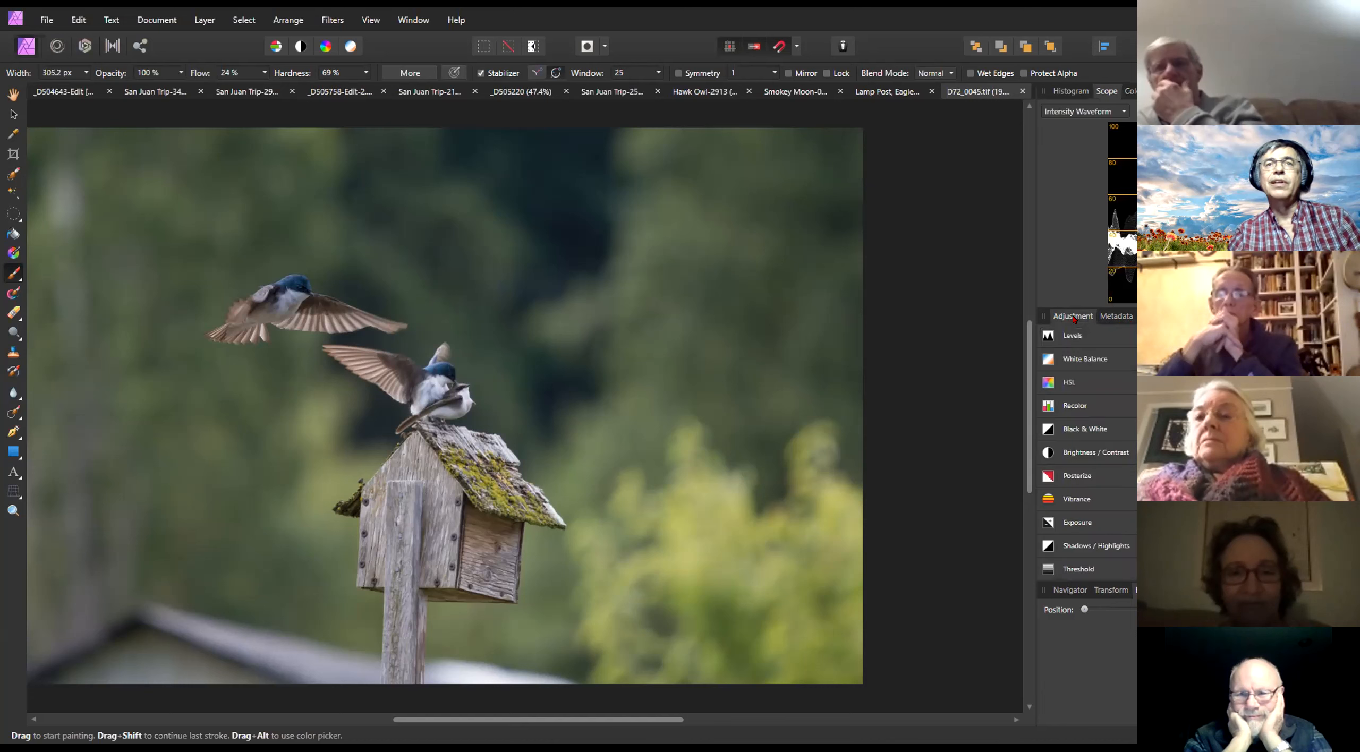
{"action": "left_click", "coordinate": [1116, 316]}
{"action": "left_click", "coordinate": [1151, 317]}
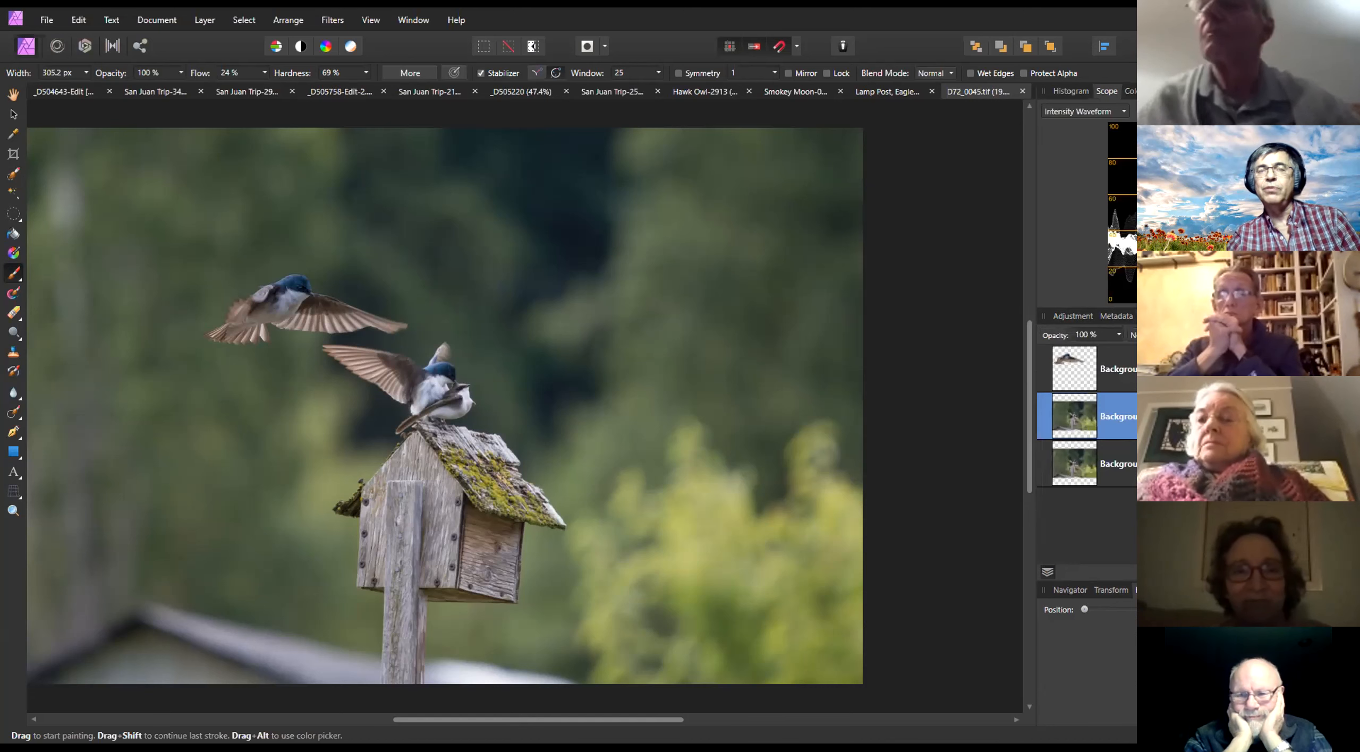
Examine the adjustment layers, live filter layers and Layer Effects available for the selected layer, without applying any
{"action": "left_click", "coordinate": [1183, 572]}
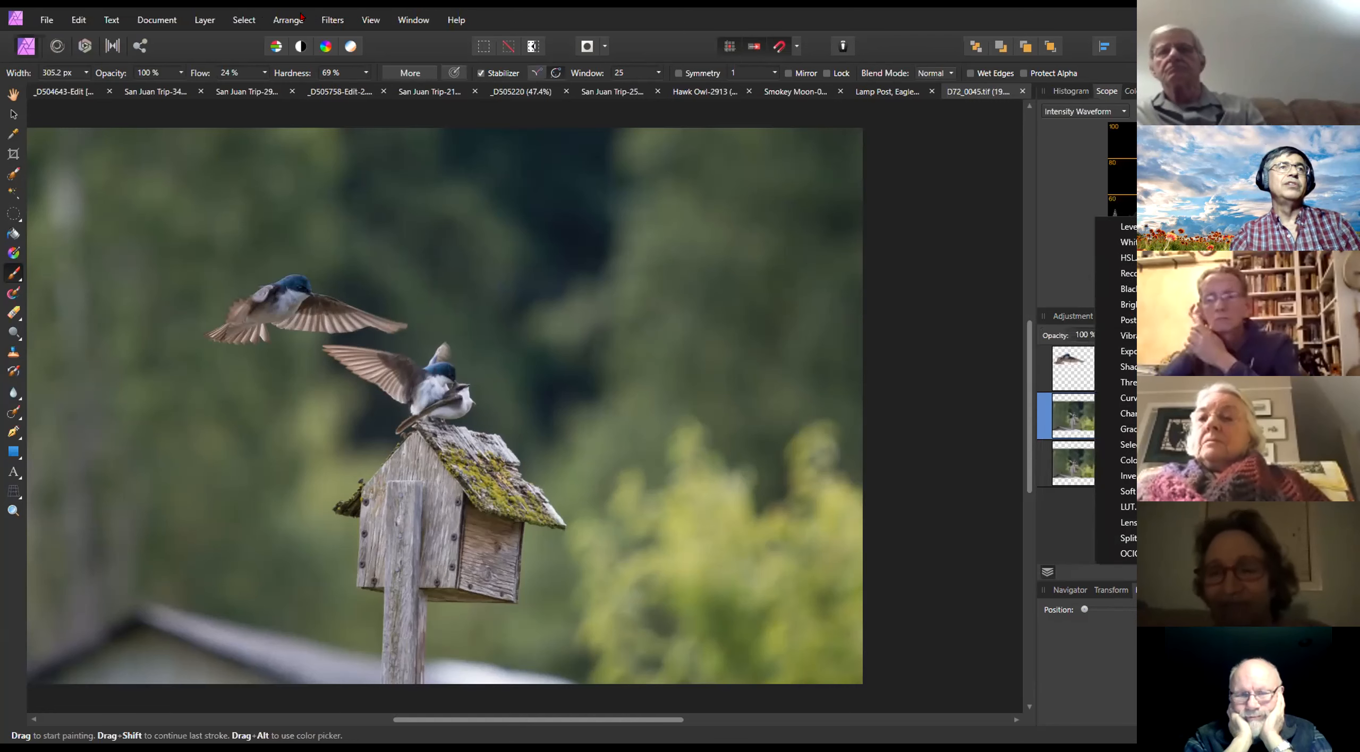
{"action": "left_click", "coordinate": [201, 20]}
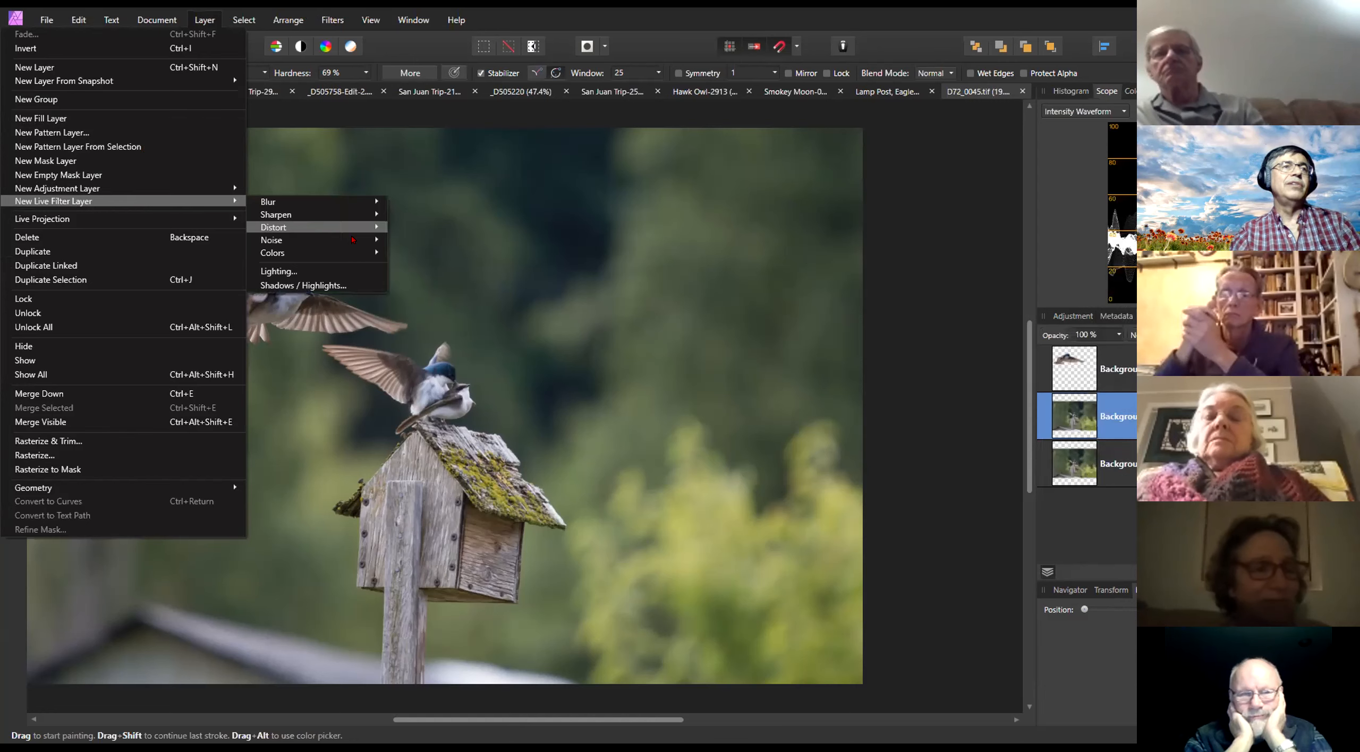
{"action": "mouse_move", "coordinate": [213, 202]}
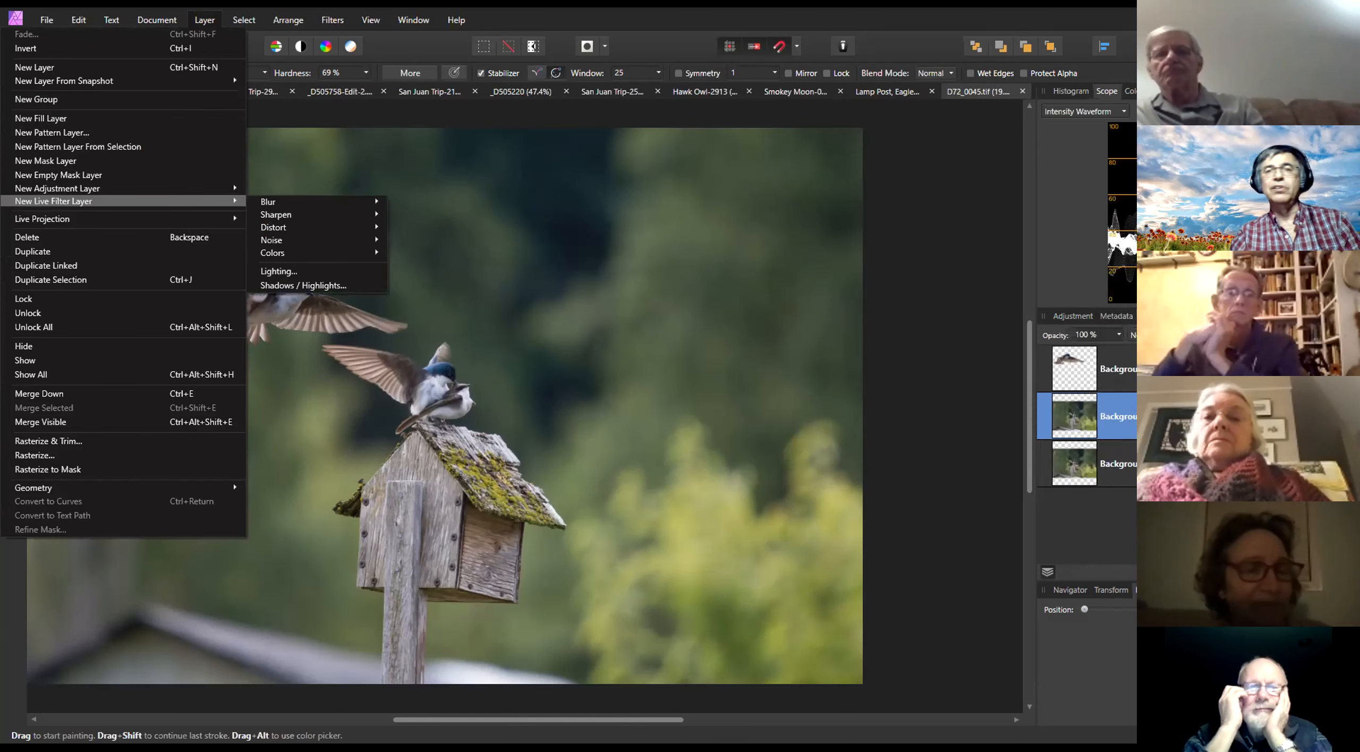
{"action": "left_click", "coordinate": [1169, 572]}
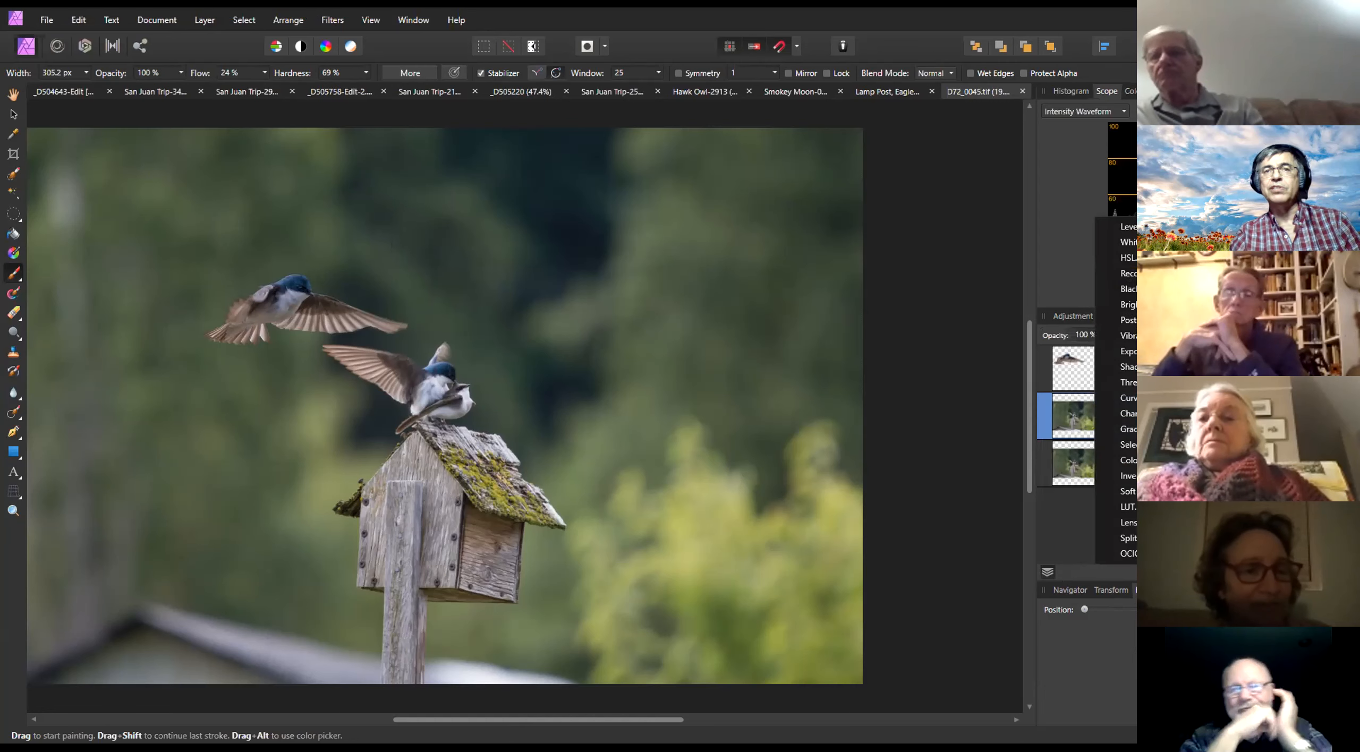
{"action": "key", "text": "Escape"}
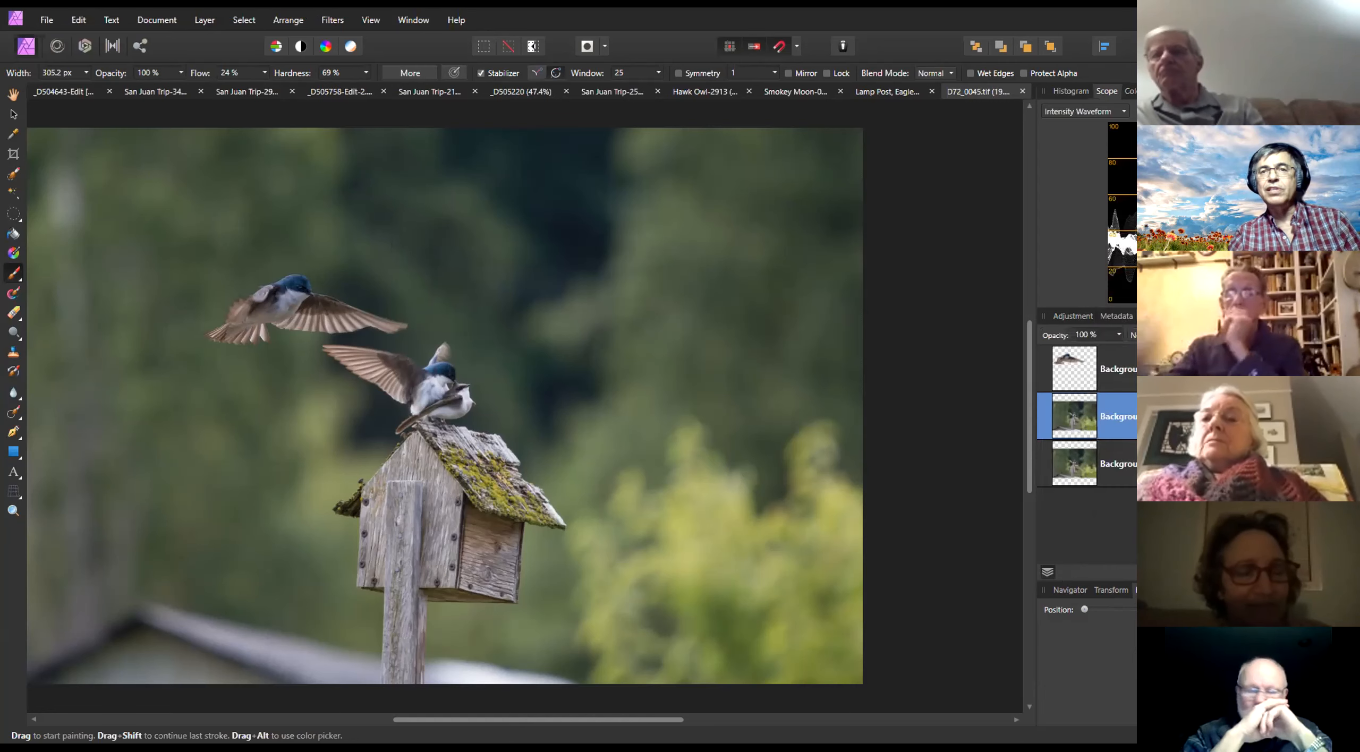
{"action": "left_click", "coordinate": [1193, 572]}
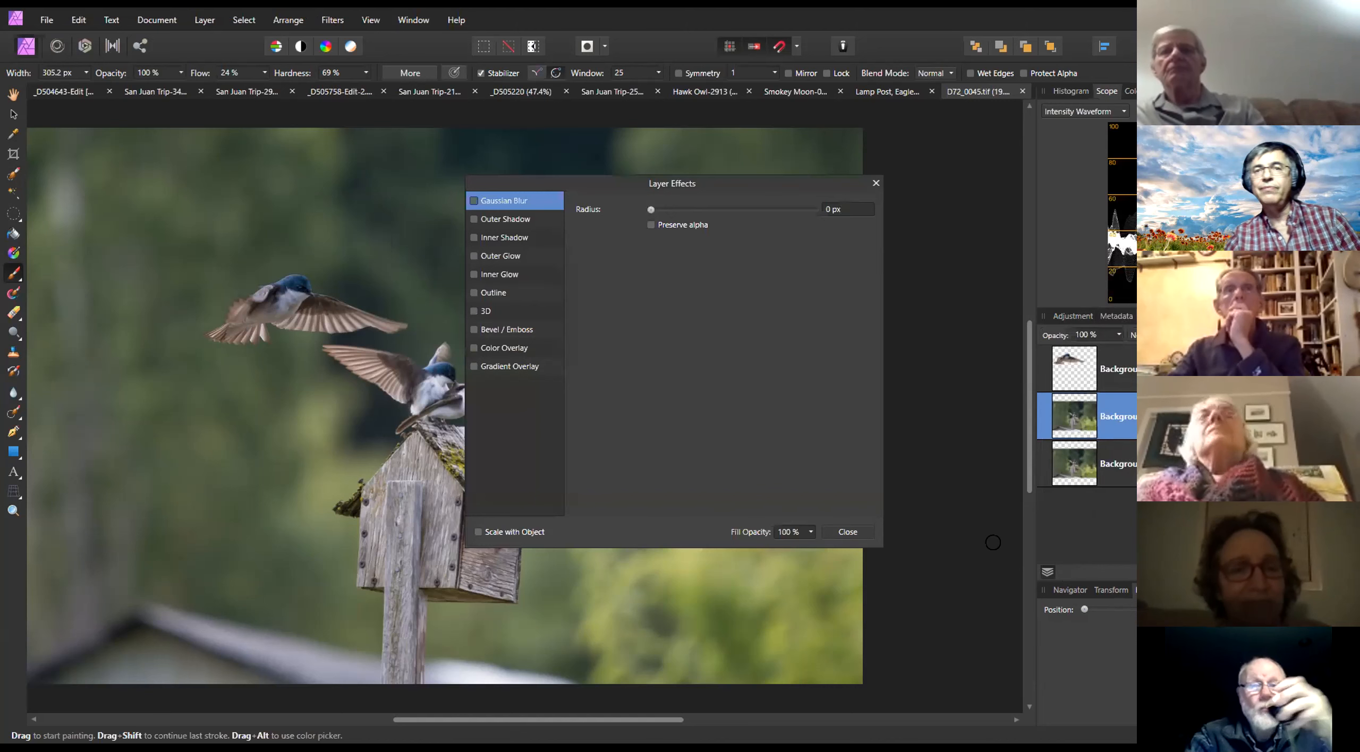
{"action": "key", "text": "Escape"}
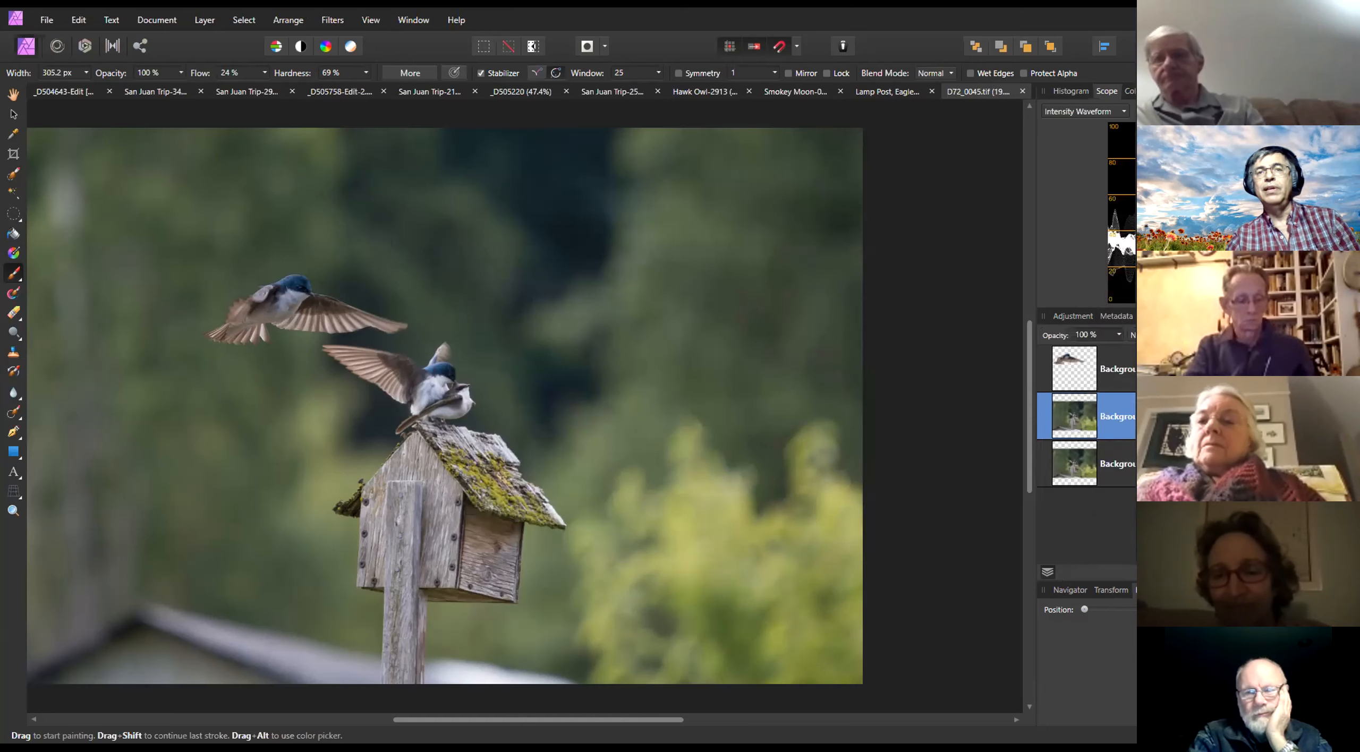
{"action": "left_click", "coordinate": [205, 20]}
{"action": "mouse_move", "coordinate": [244, 20]}
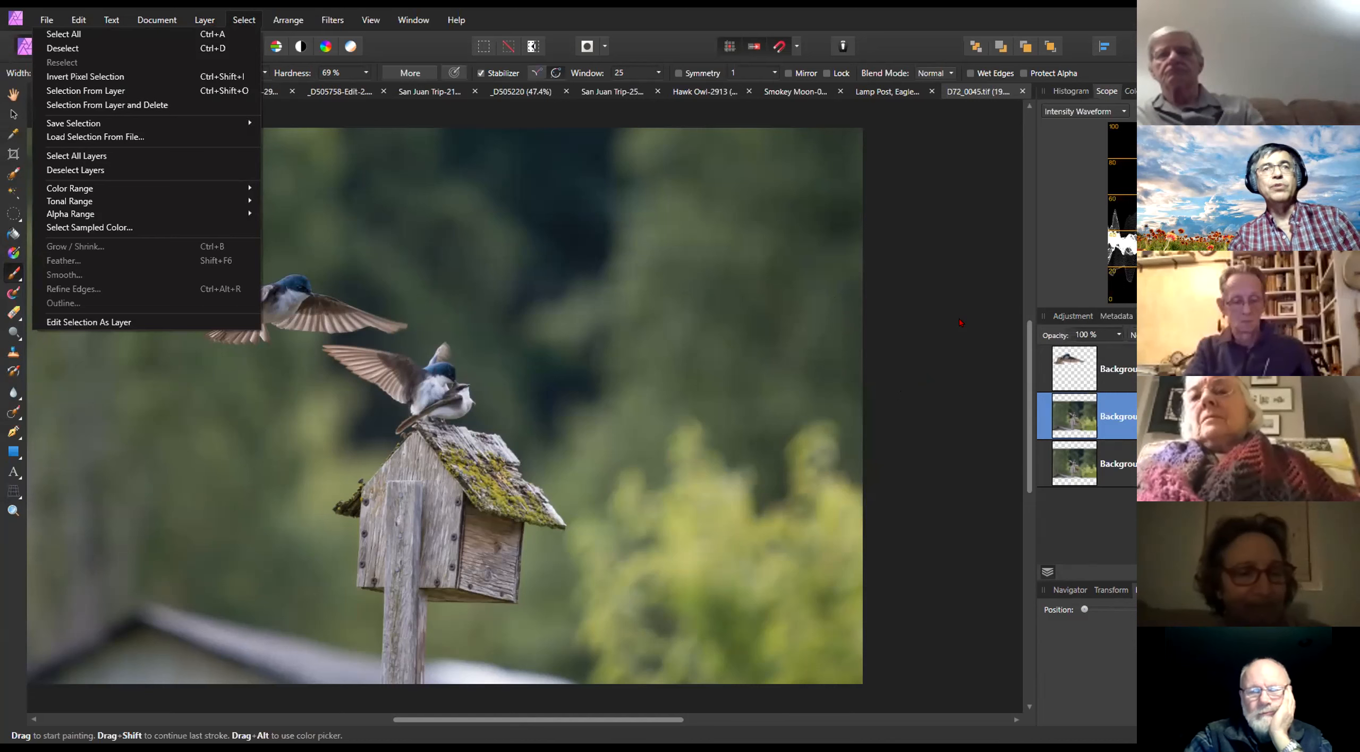
{"action": "left_click", "coordinate": [914, 326]}
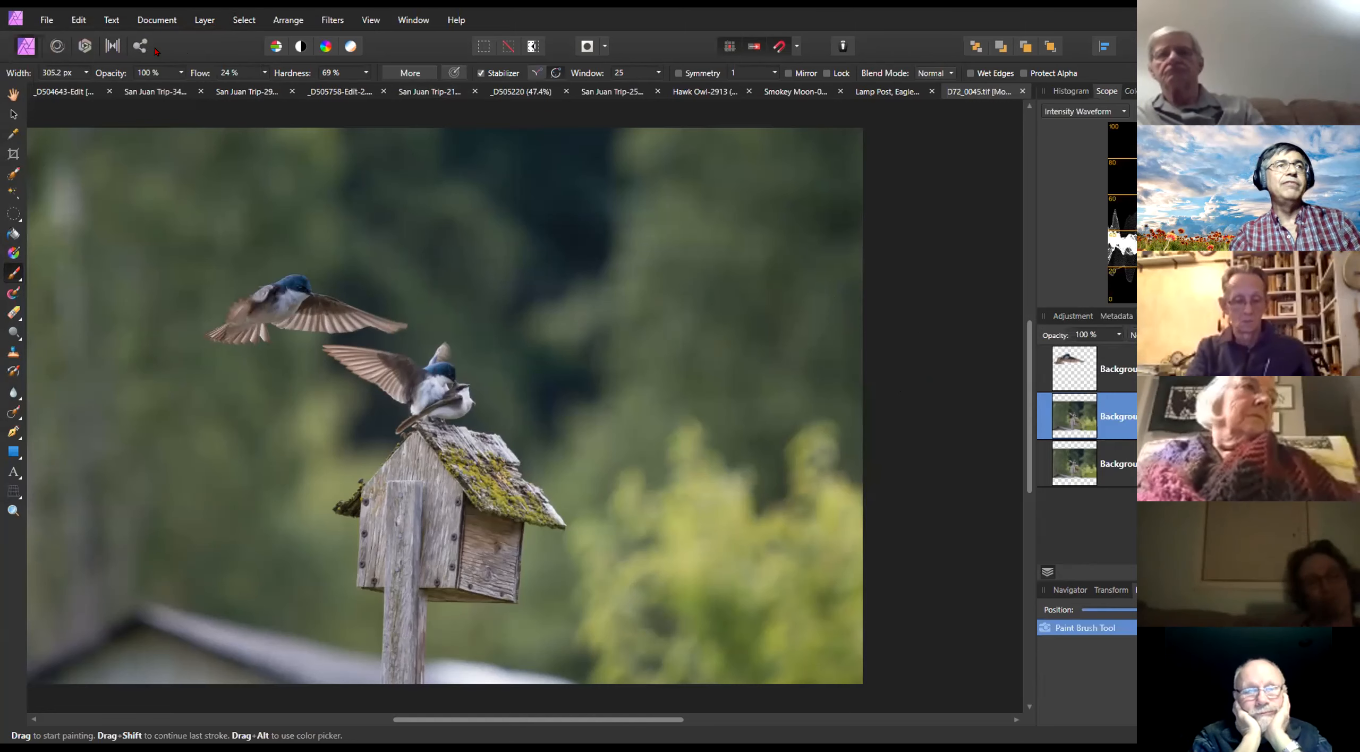
Add a live Gaussian Blur filter to the middle Background layer with a radius of 61.7 px
{"action": "left_click", "coordinate": [201, 20]}
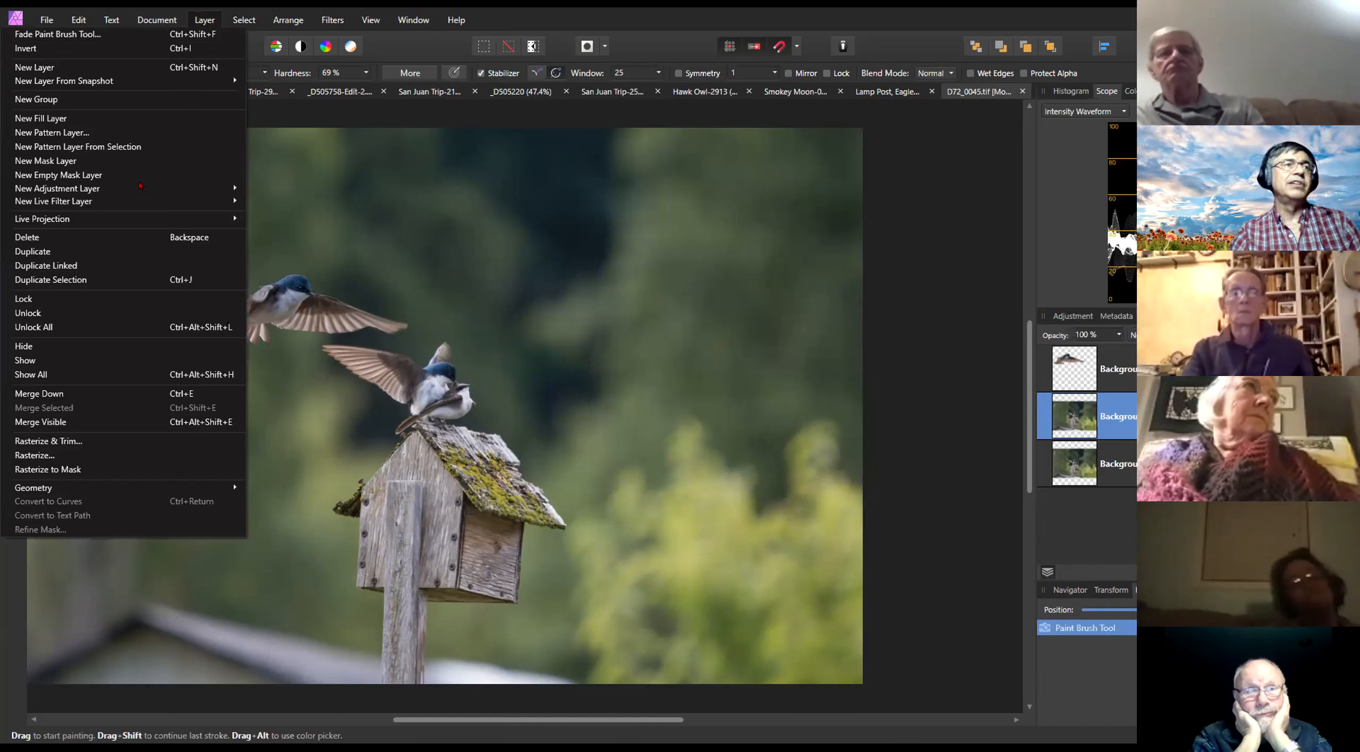
{"action": "mouse_move", "coordinate": [153, 202]}
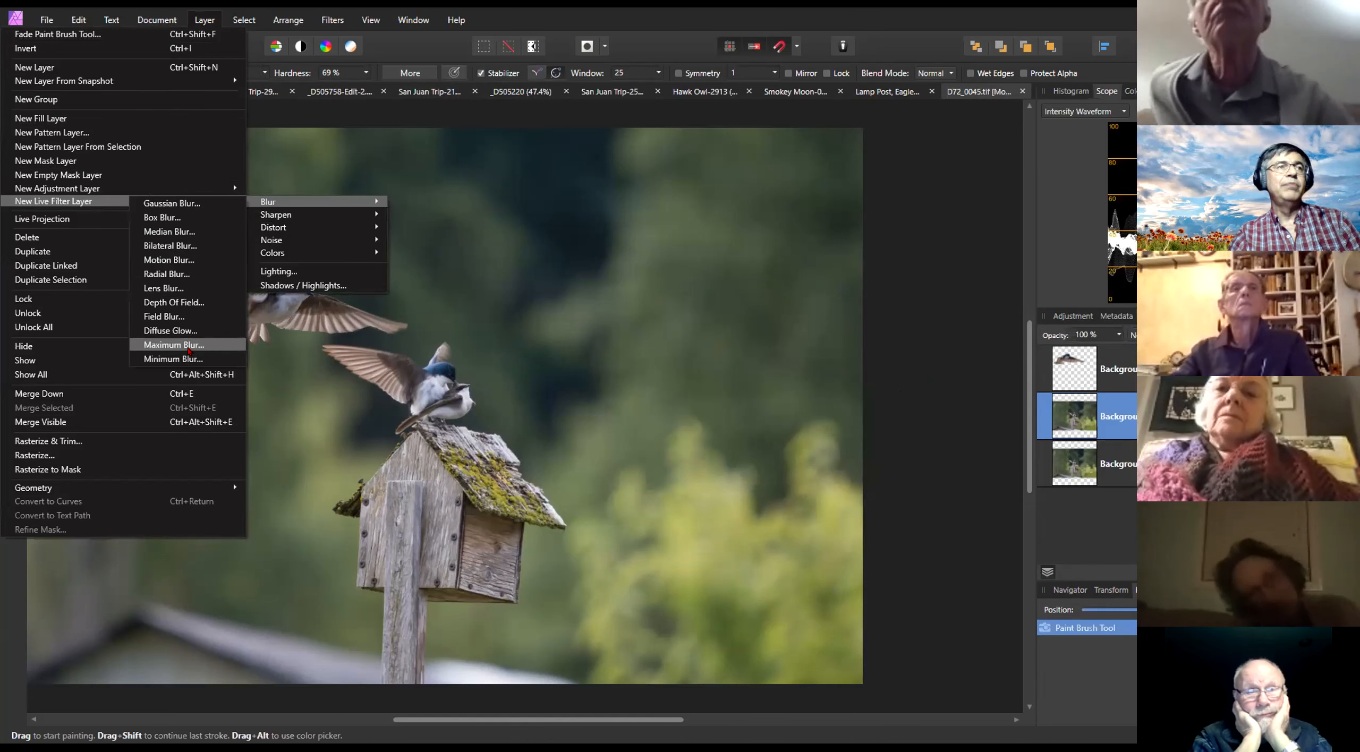
{"action": "left_click", "coordinate": [198, 206]}
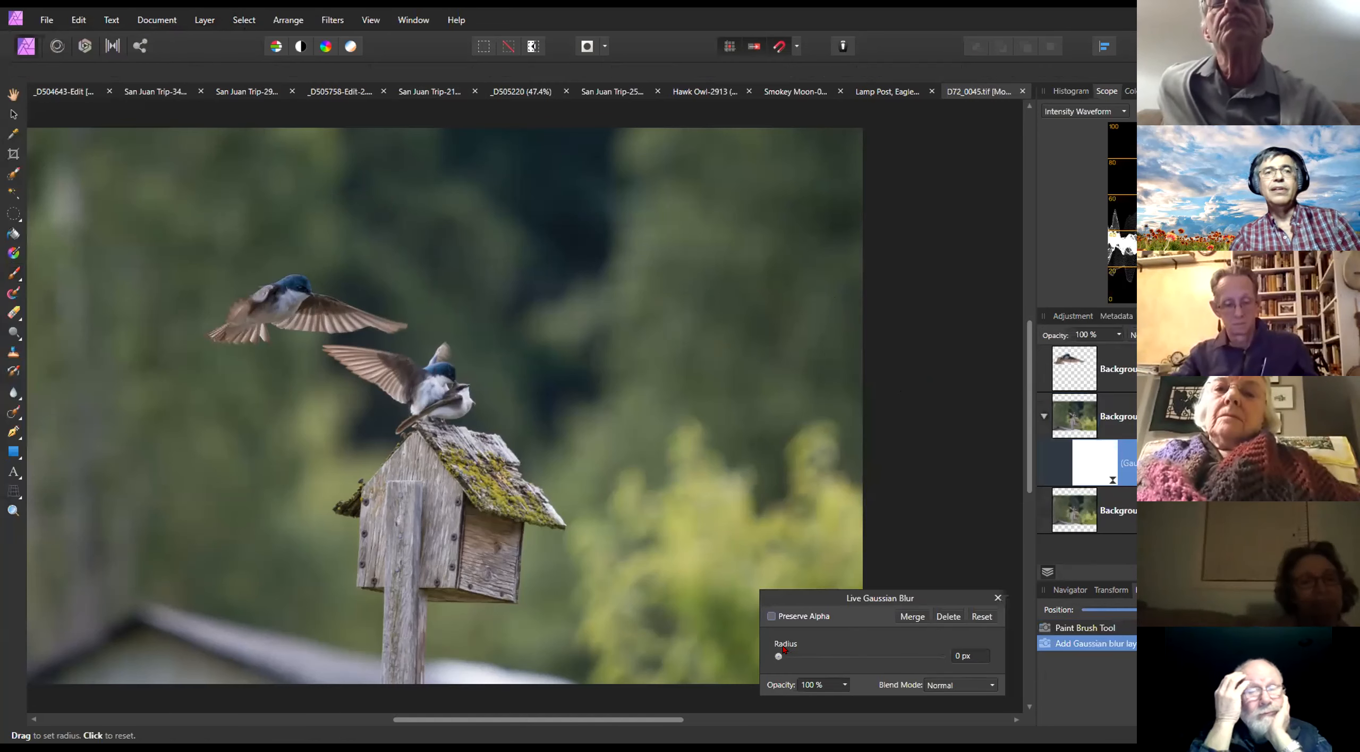
{"action": "left_click_drag", "start_coordinate": [796, 658], "coordinate": [927, 658]}
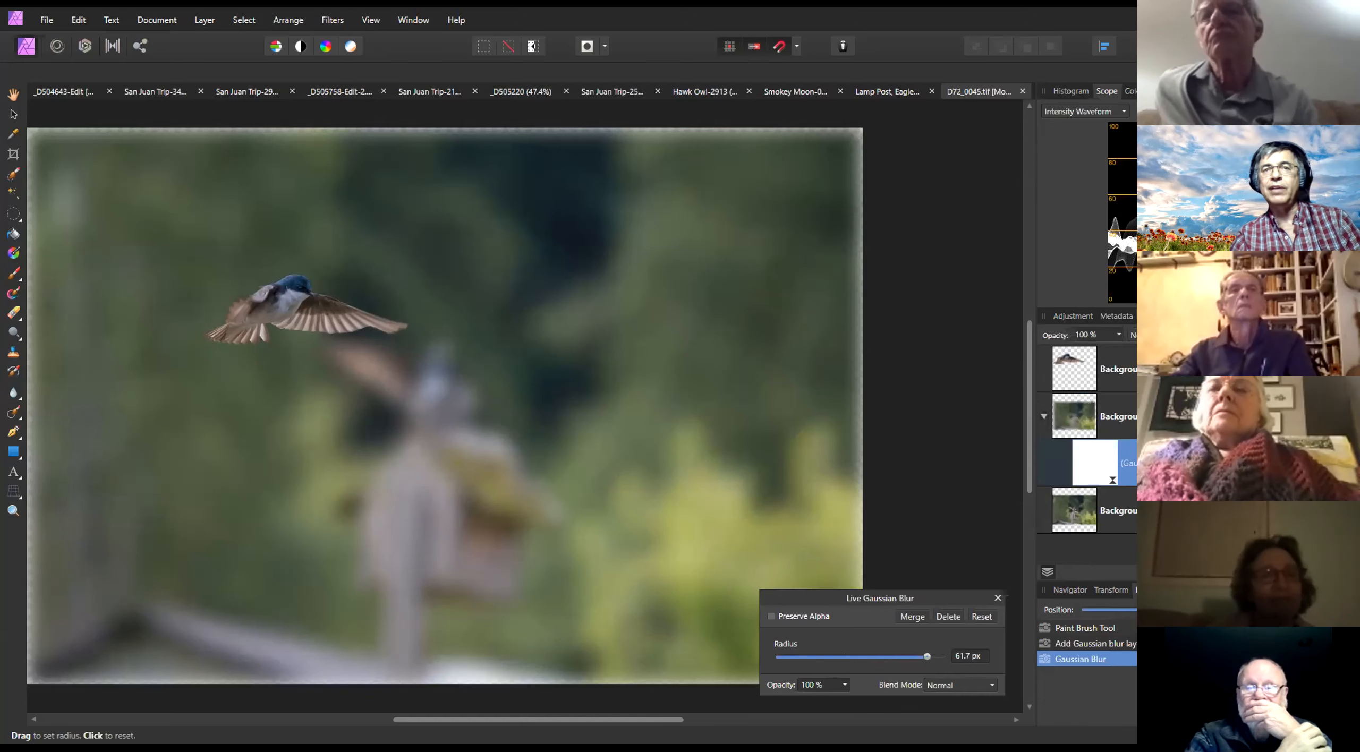
Toggle the live Gaussian Blur's visibility off and on, and delete the blur filter
{"action": "left_click", "coordinate": [1346, 463]}
{"action": "left_click", "coordinate": [1345, 463]}
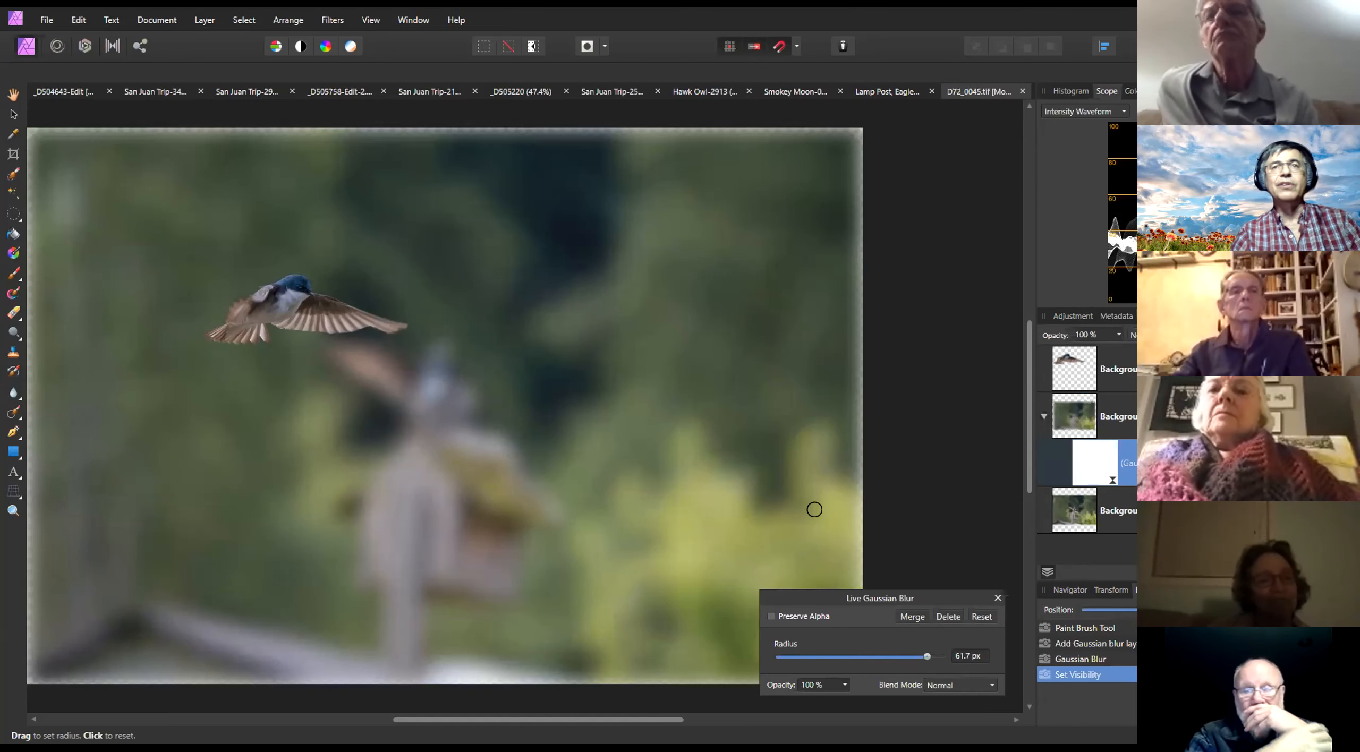
{"action": "left_click", "coordinate": [948, 616]}
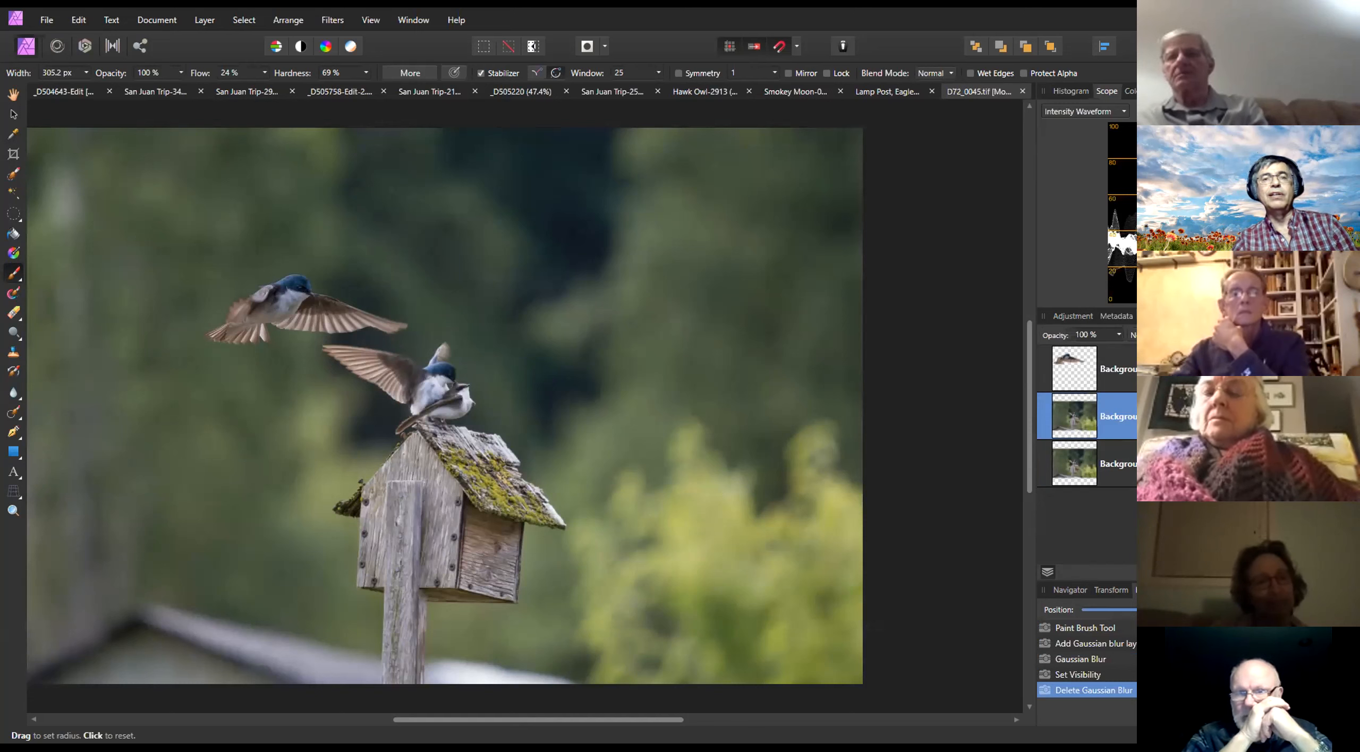
Enable saving the edit history with the document
{"action": "left_click", "coordinate": [47, 22]}
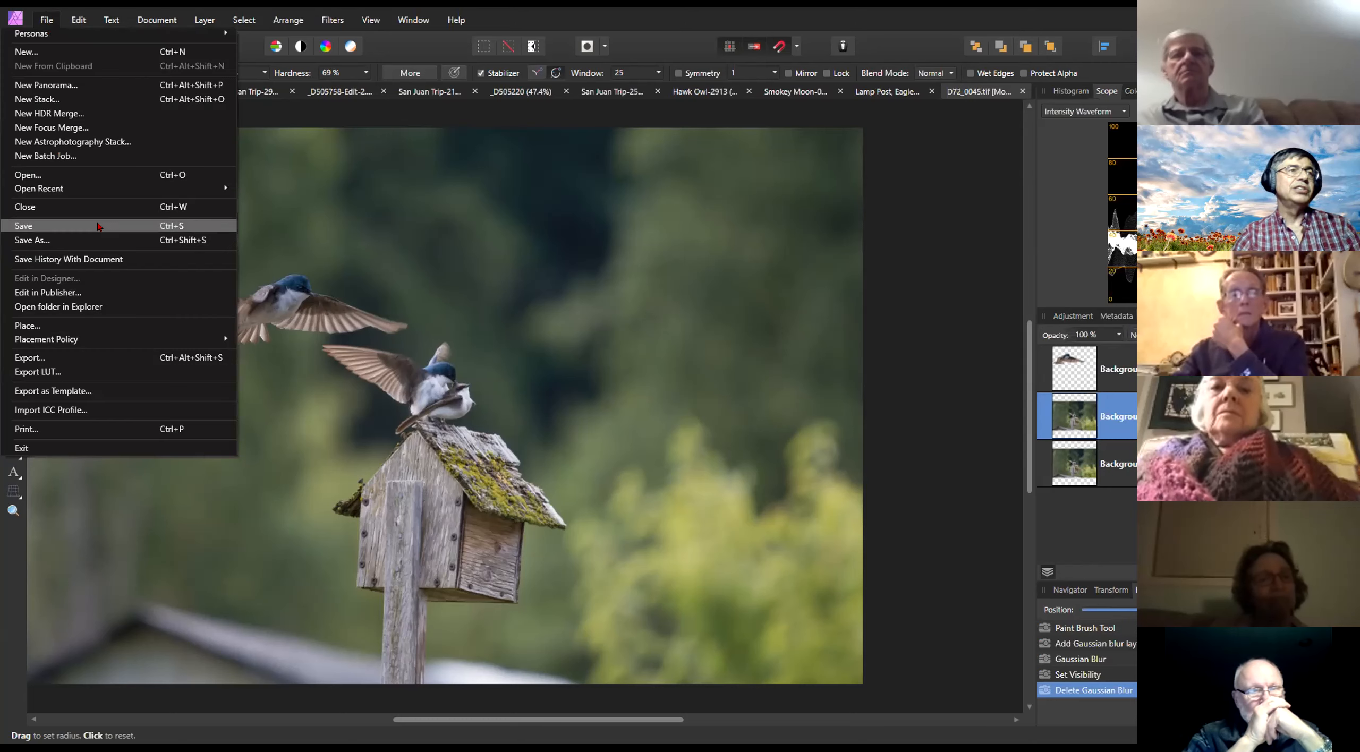
{"action": "left_click", "coordinate": [137, 260]}
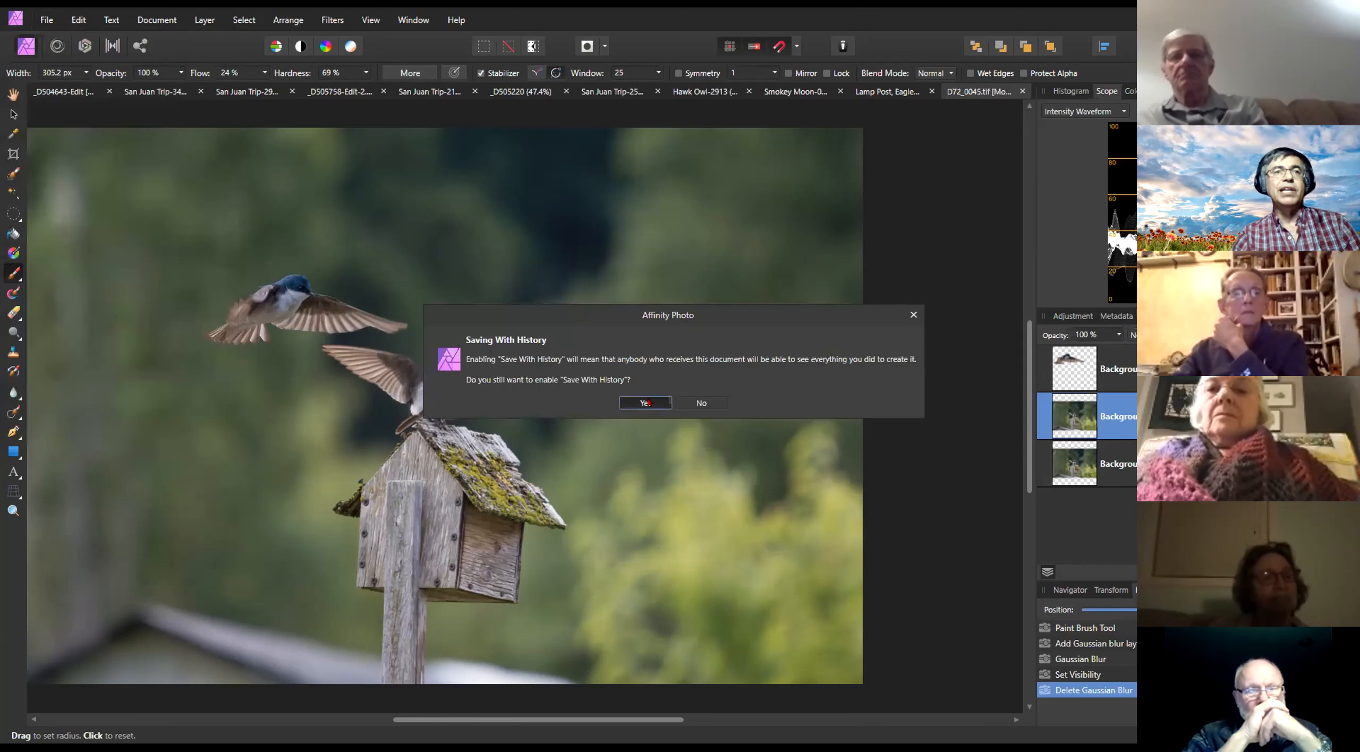
{"action": "left_click", "coordinate": [647, 402]}
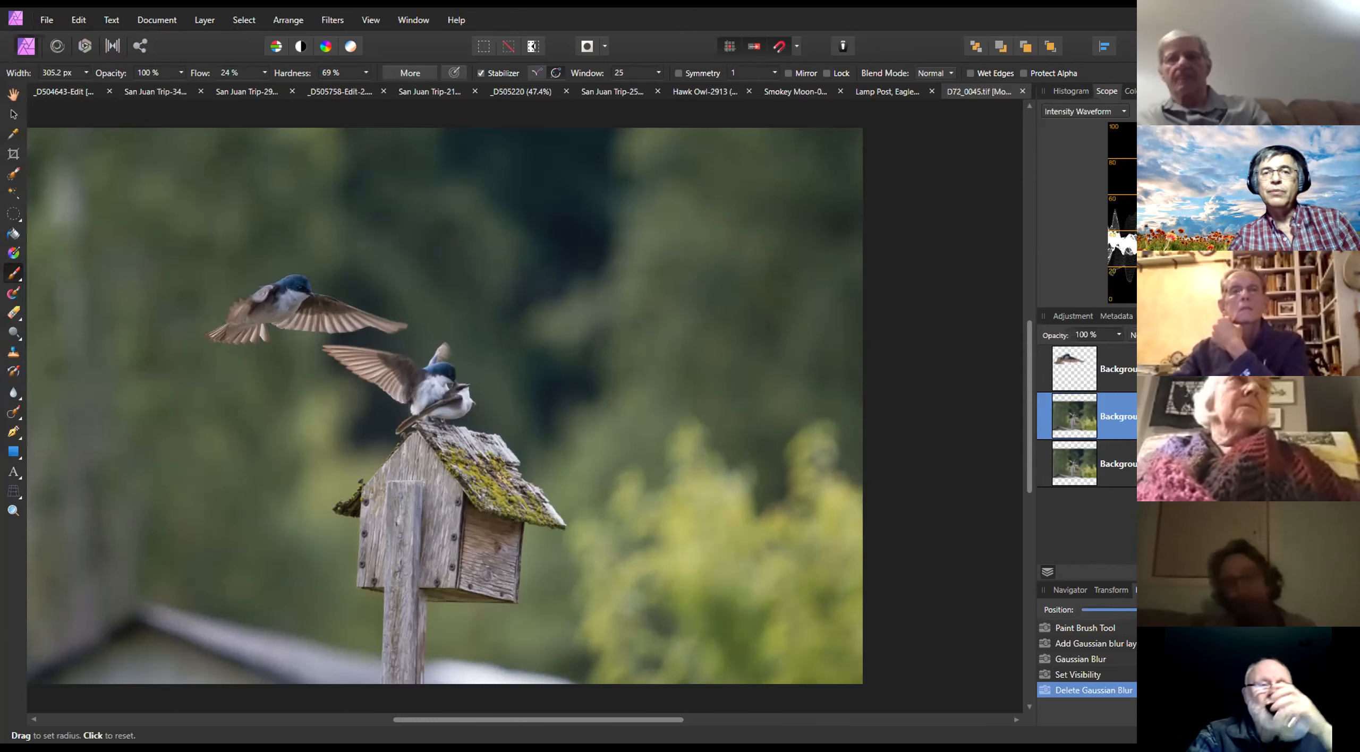
Show the Navigator, zoom in on the birds on the birdhouse, and pan until the flying bird is also in view
{"action": "left_click", "coordinate": [1067, 590]}
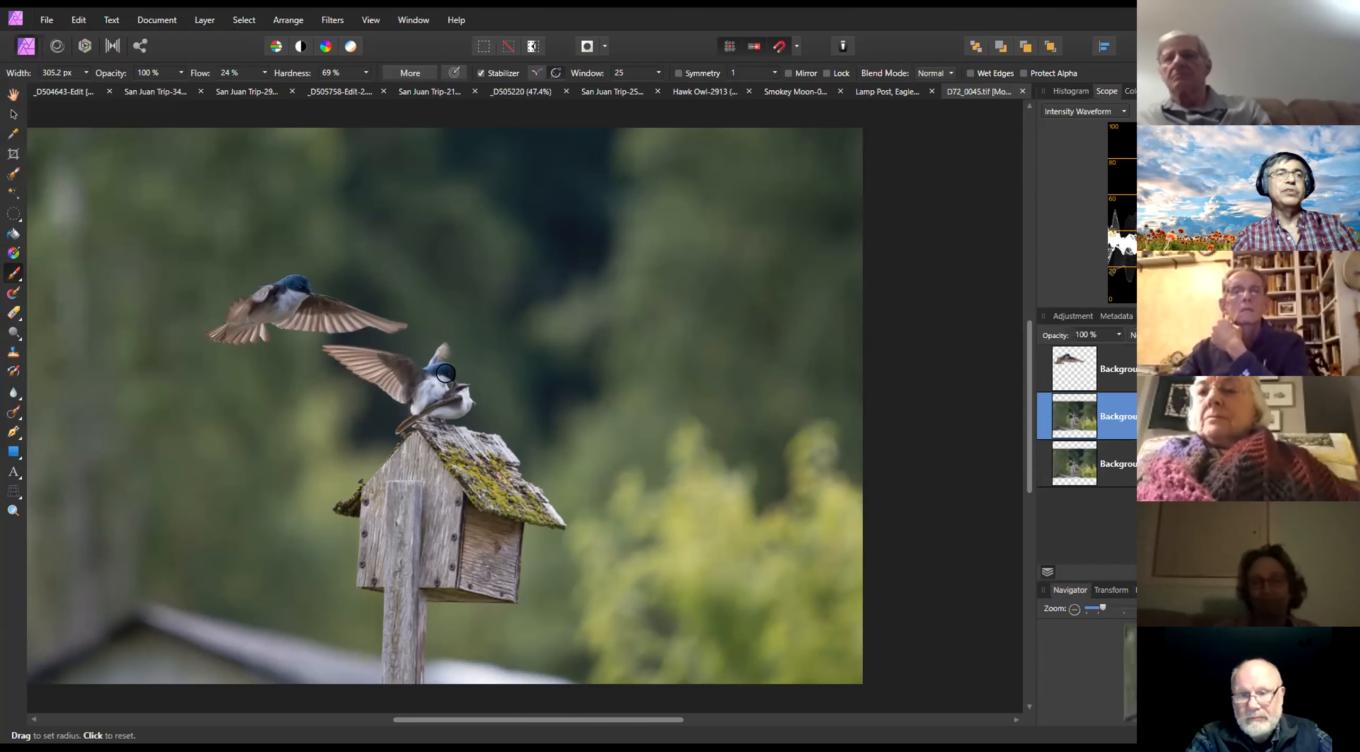
{"action": "scroll", "coordinate": [445, 373], "scroll_direction": "up", "scroll_amount": 4}
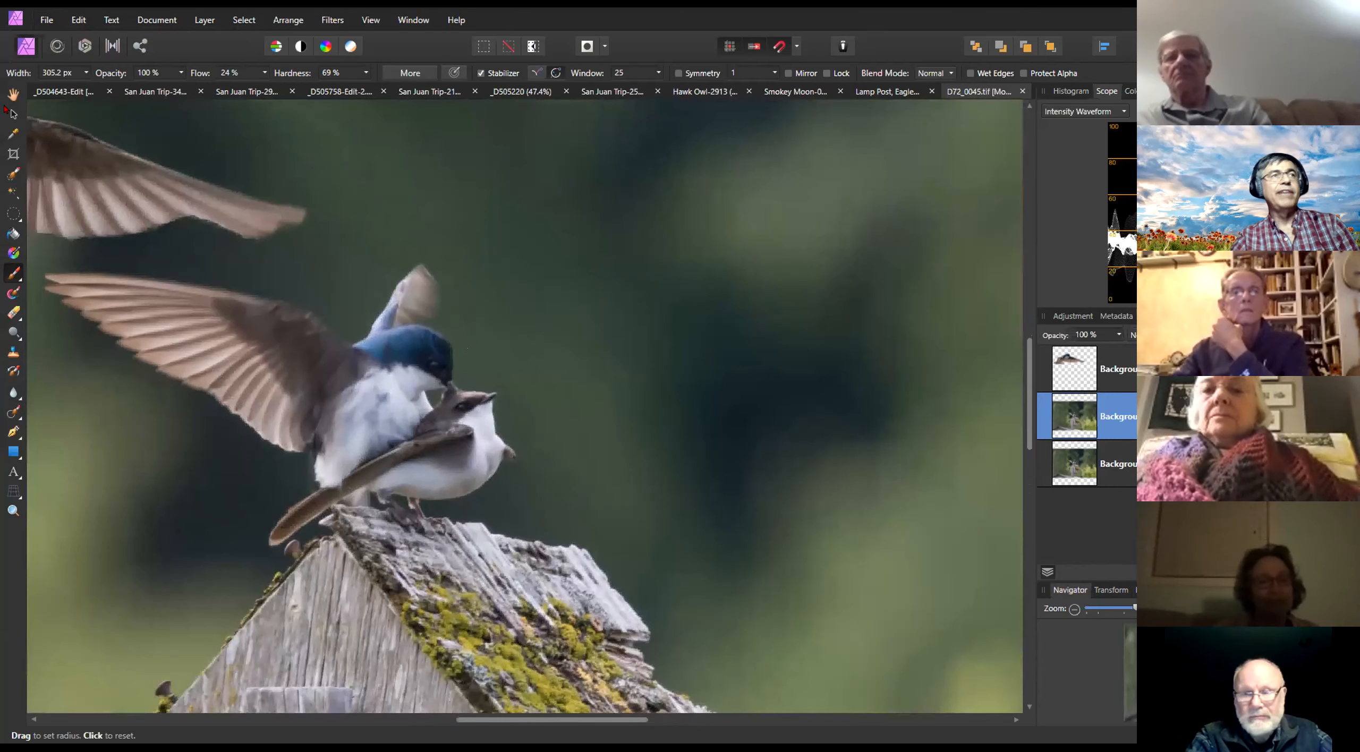
{"action": "left_click", "coordinate": [12, 94]}
{"action": "left_click_drag", "start_coordinate": [188, 402], "coordinate": [416, 413]}
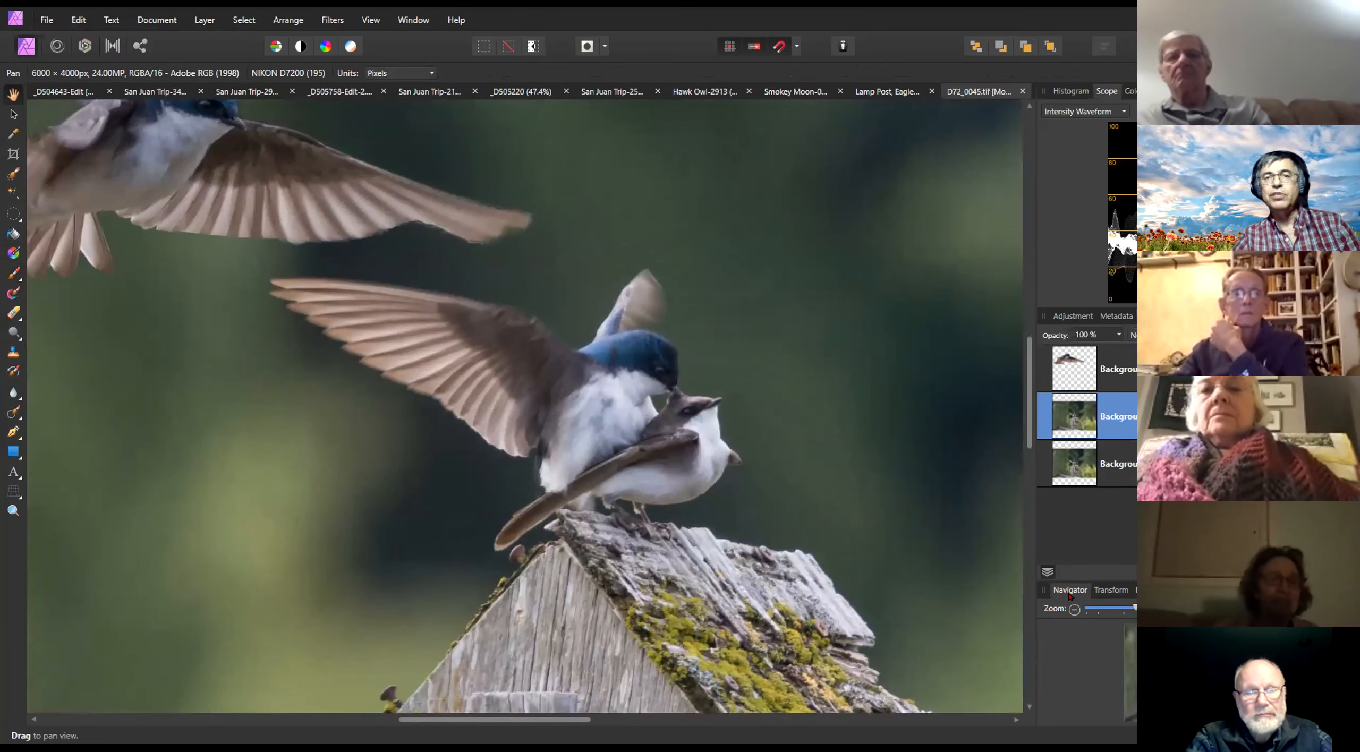
{"action": "left_click_drag", "start_coordinate": [416, 413], "coordinate": [492, 533]}
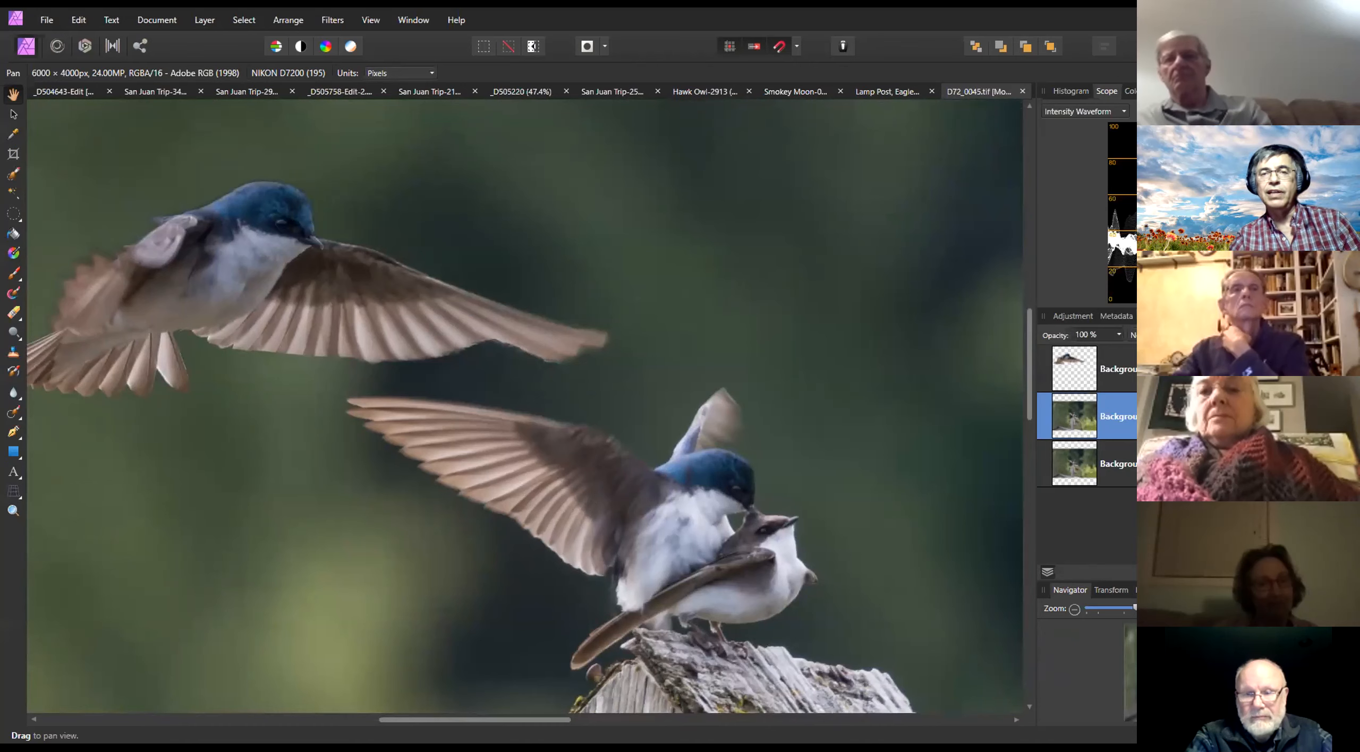
Review the Transform, History, Snapshots, Channels, 32-bit Preview and Info panels, and zoom out to show the whole image
{"action": "left_click_drag", "start_coordinate": [1136, 608], "coordinate": [1110, 608]}
{"action": "left_click", "coordinate": [1111, 591]}
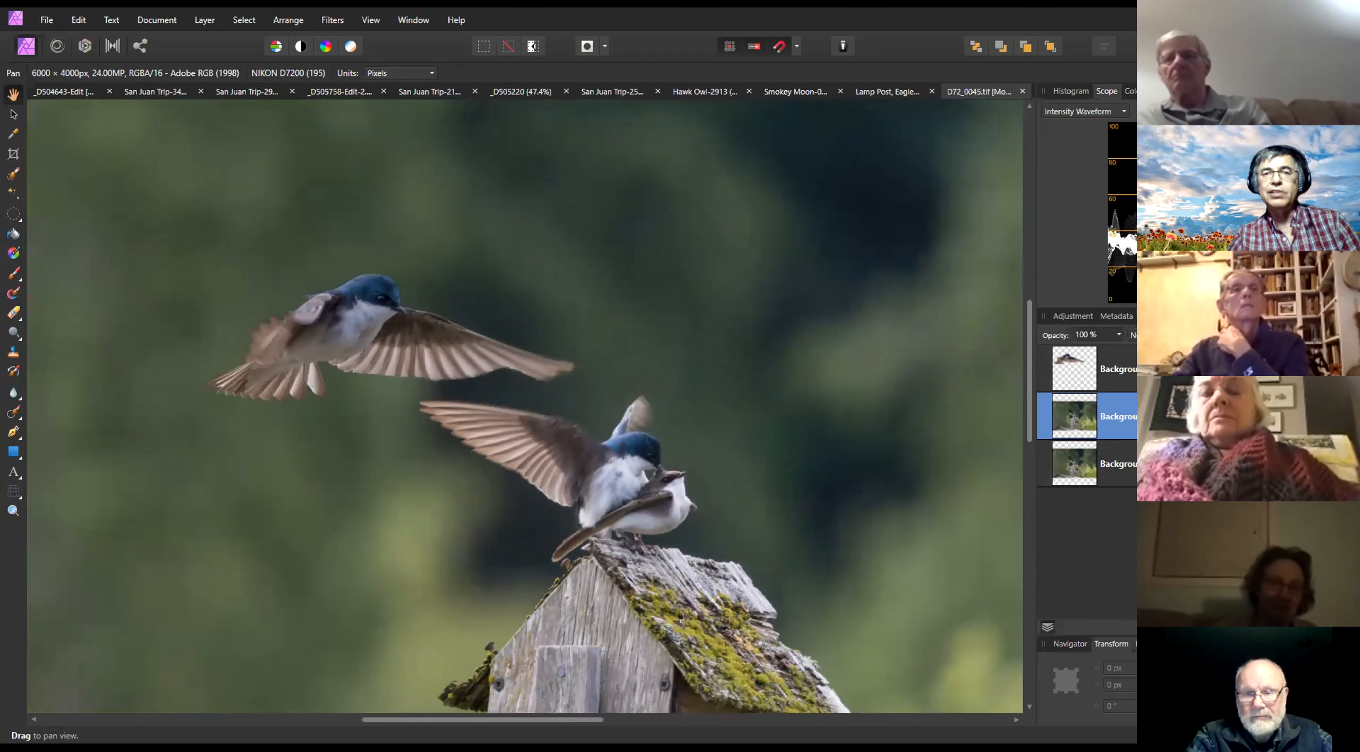
{"action": "left_click", "coordinate": [1149, 644]}
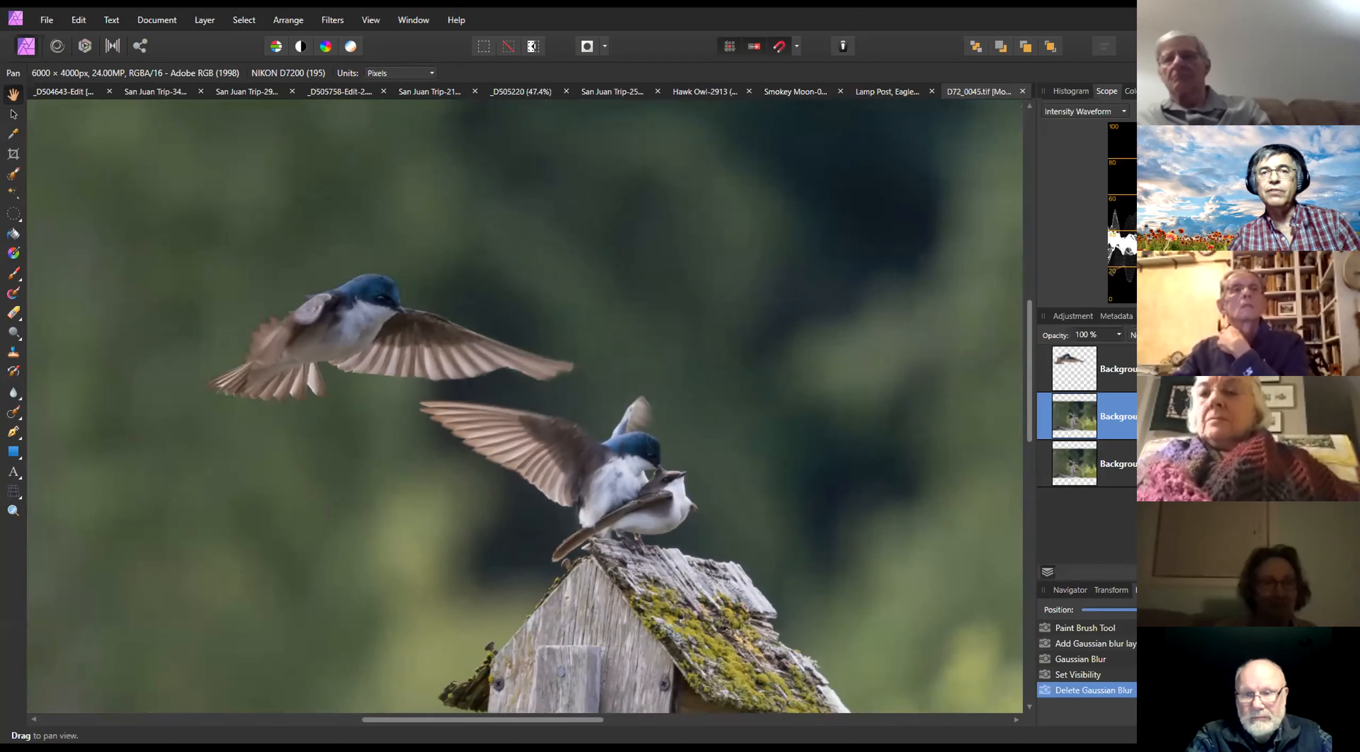
{"action": "left_click", "coordinate": [1188, 590]}
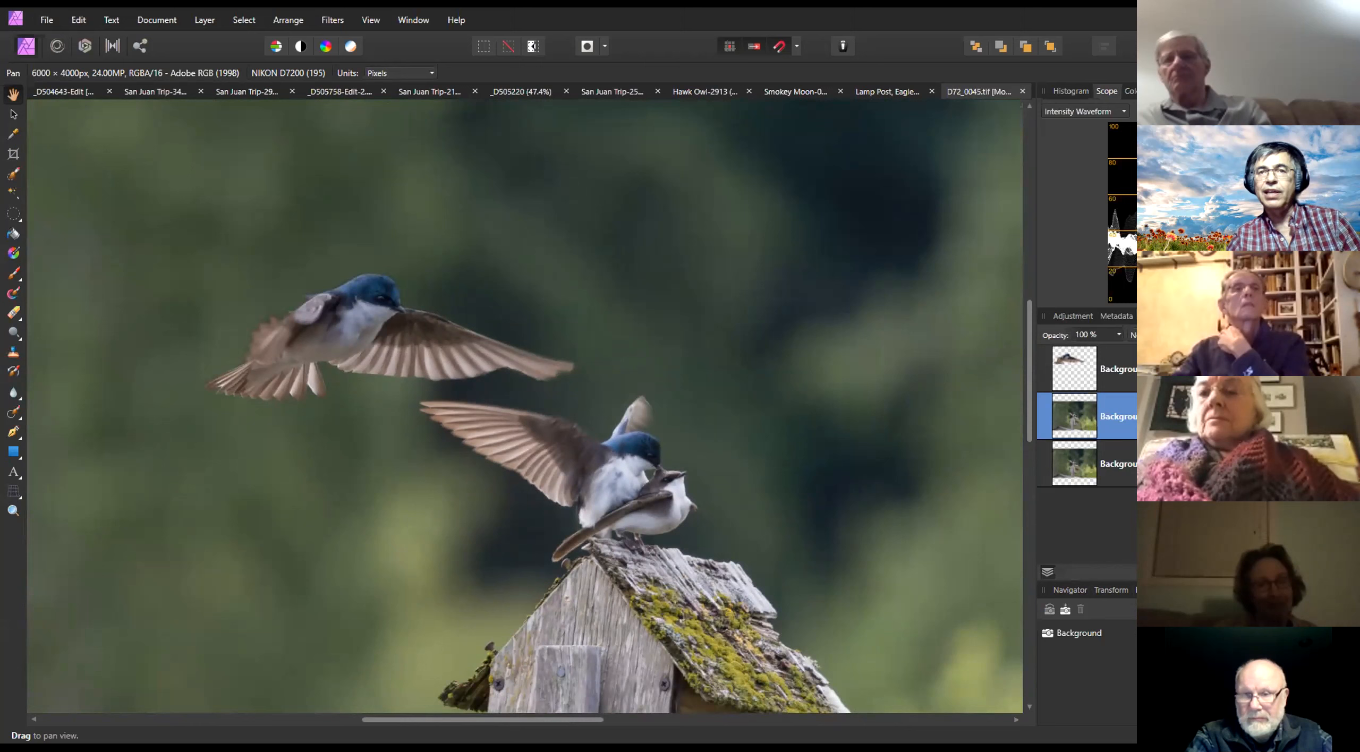
{"action": "left_click", "coordinate": [1227, 591]}
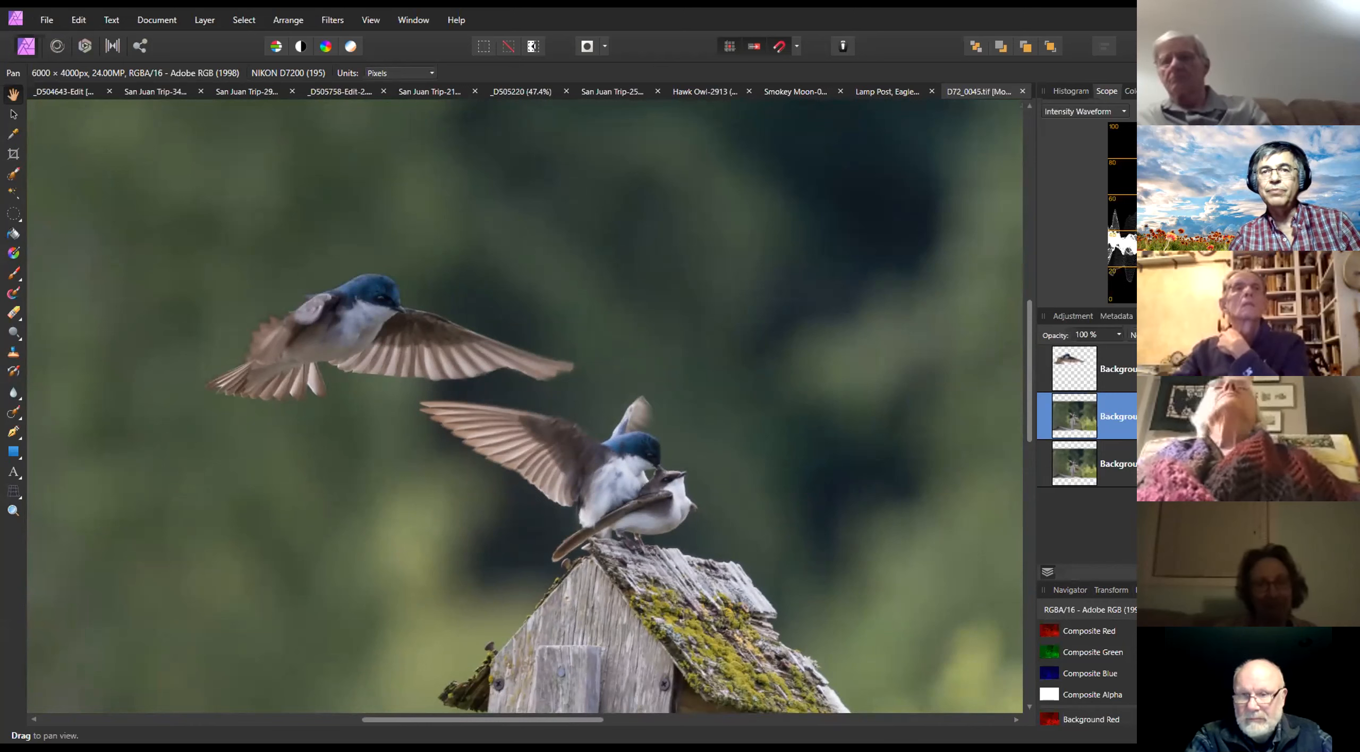
{"action": "left_click", "coordinate": [1231, 590]}
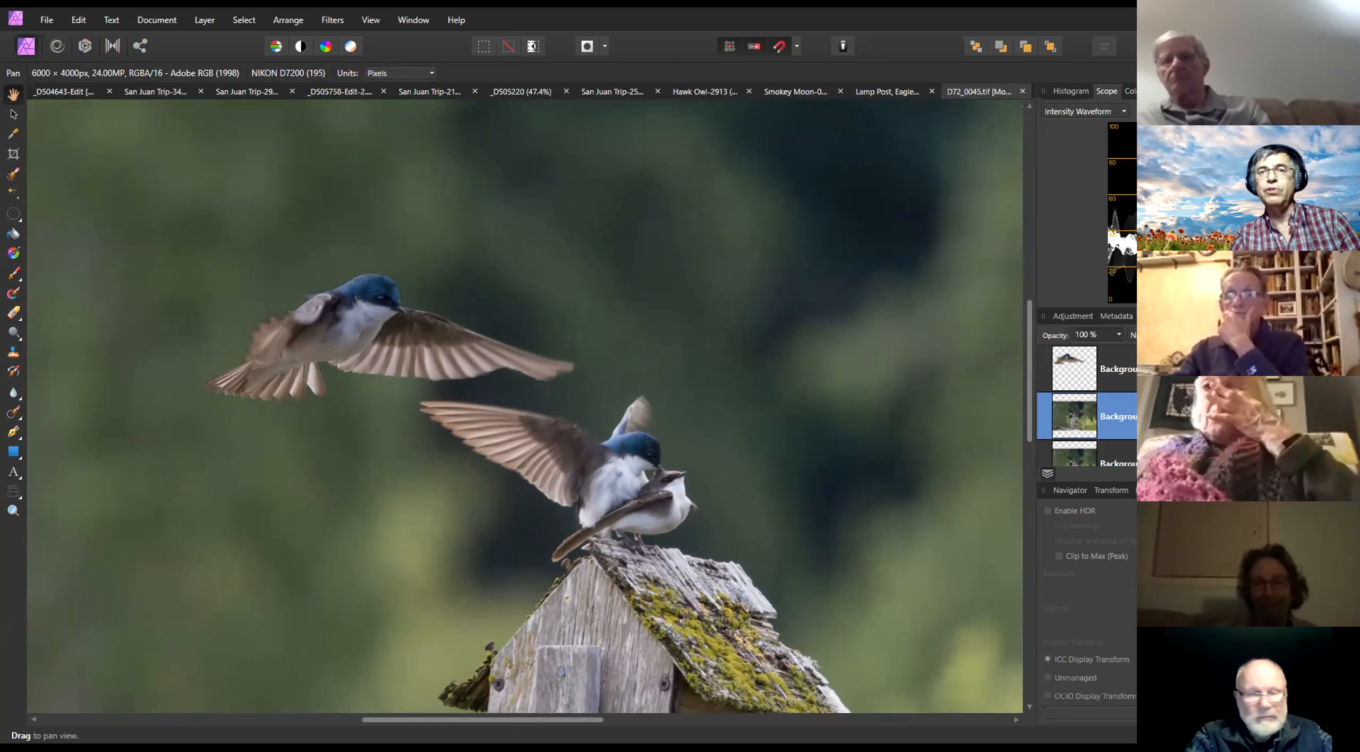
{"action": "left_click", "coordinate": [1216, 490]}
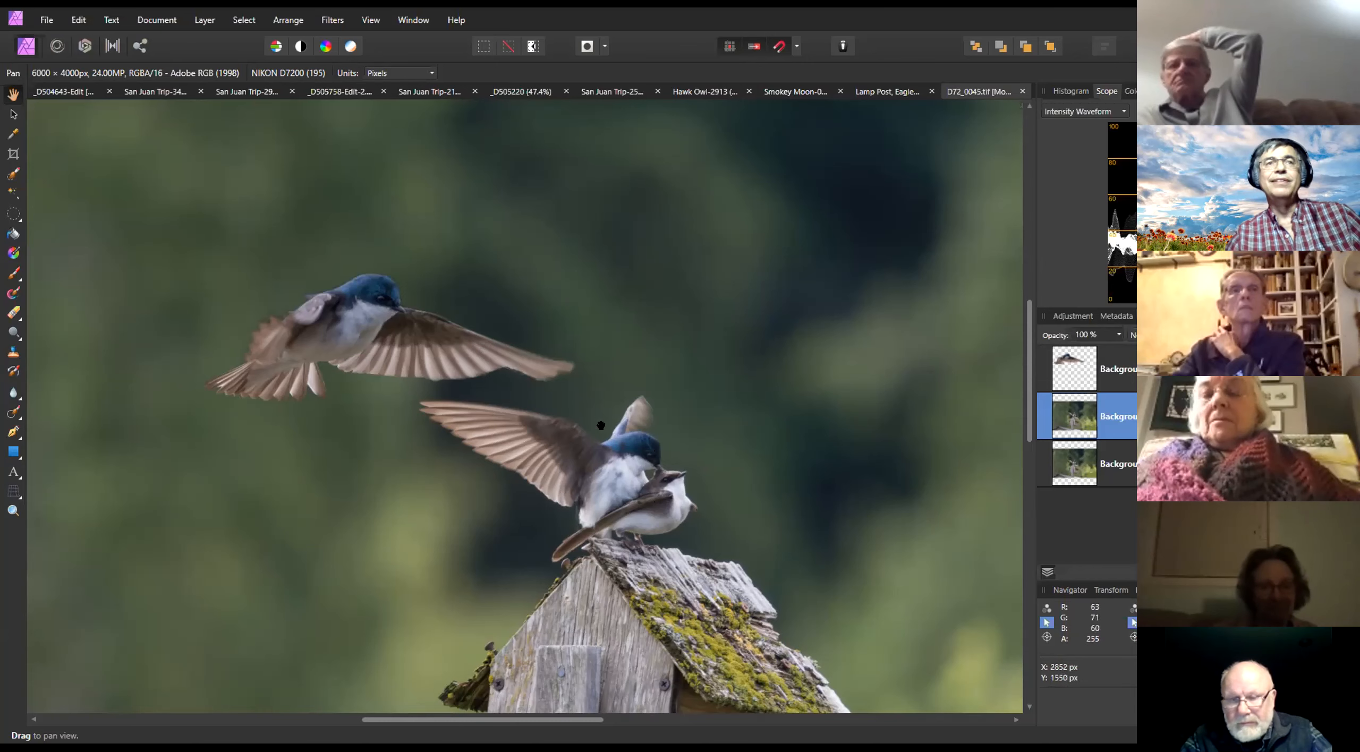
{"action": "scroll", "coordinate": [611, 462], "scroll_direction": "down", "scroll_amount": 2}
{"action": "scroll", "coordinate": [622, 457], "scroll_direction": "down", "scroll_amount": 1}
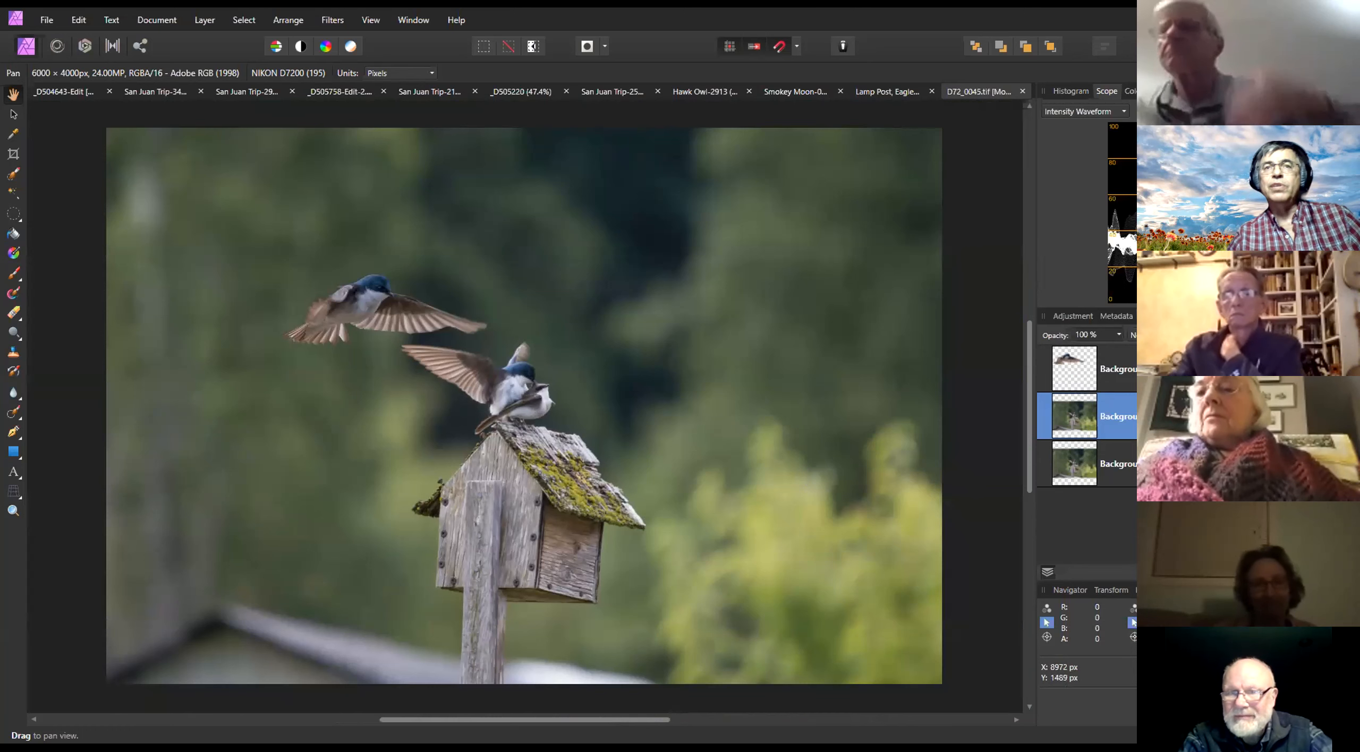
Cycle the layer thumbnail size through small, medium and large, viewing the selected layer's Blend Options along the way
{"action": "left_click", "coordinate": [1285, 384]}
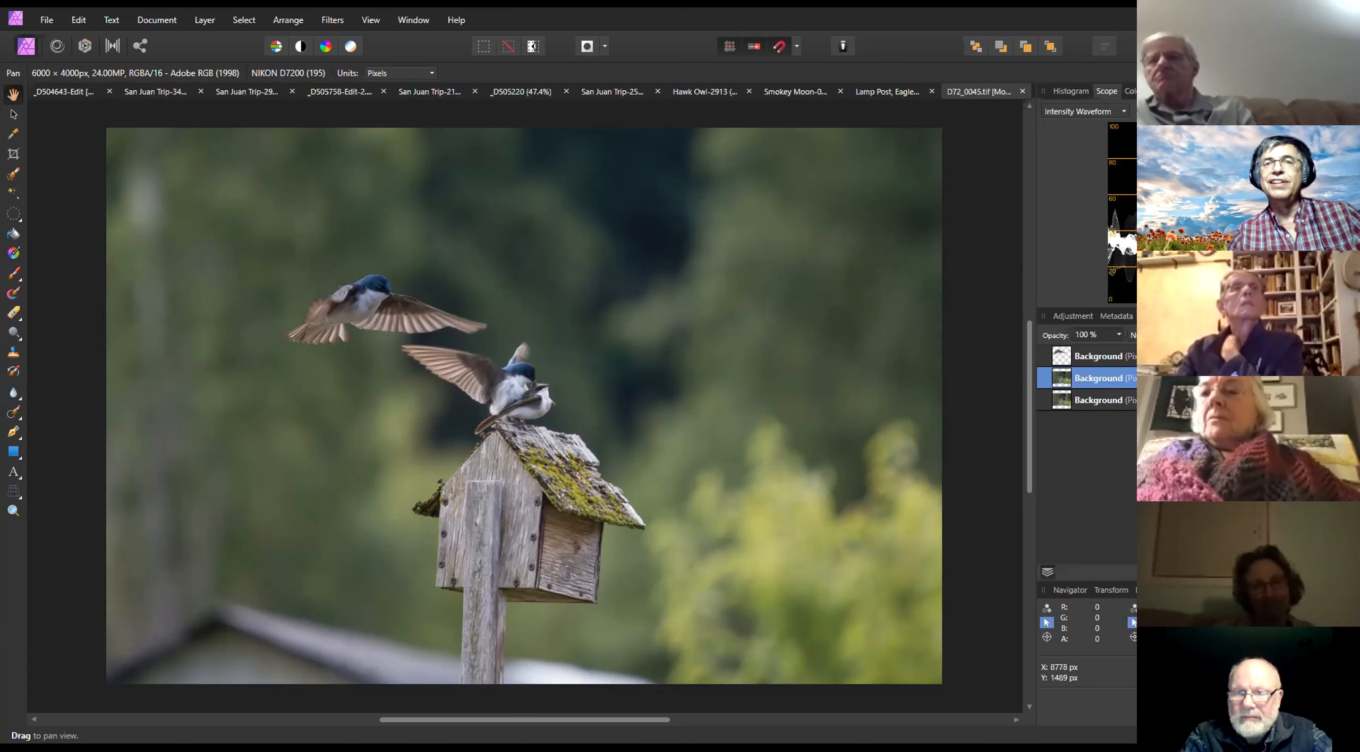
{"action": "left_click", "coordinate": [1329, 335]}
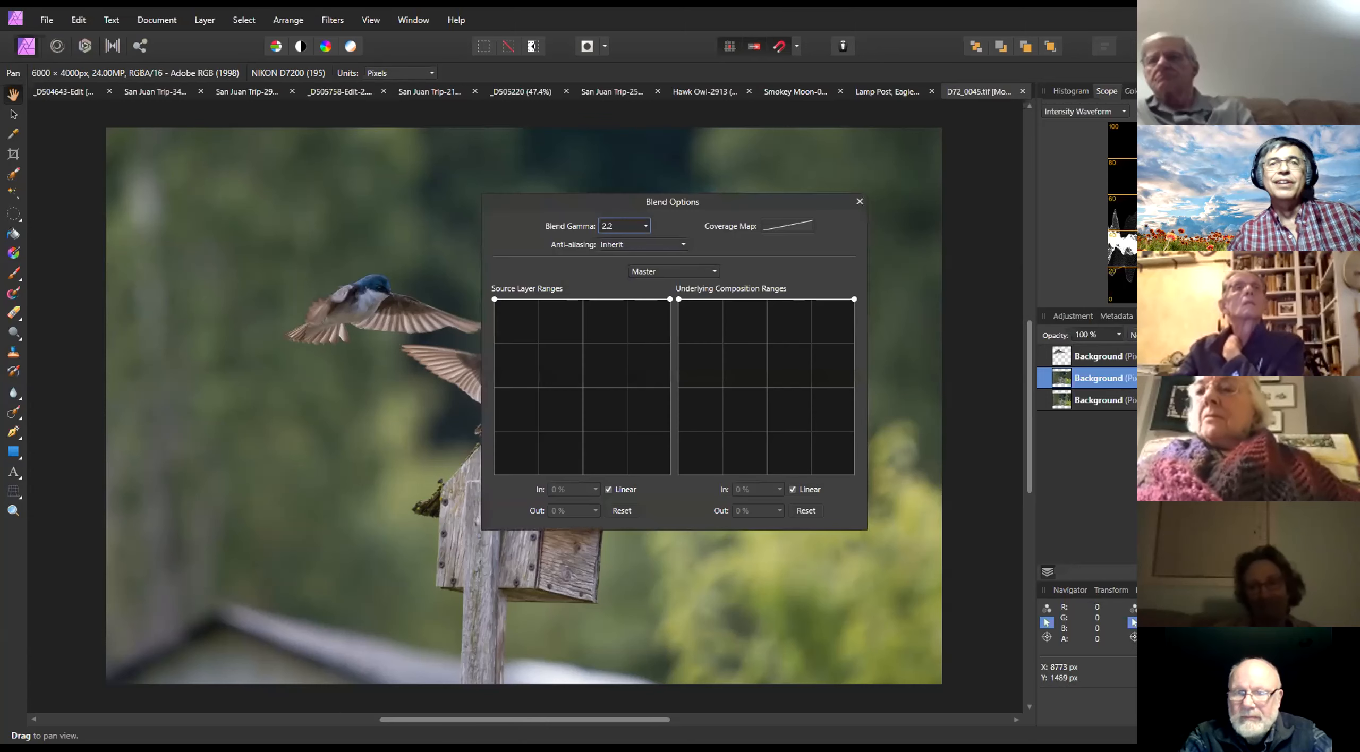
{"action": "left_click", "coordinate": [858, 201]}
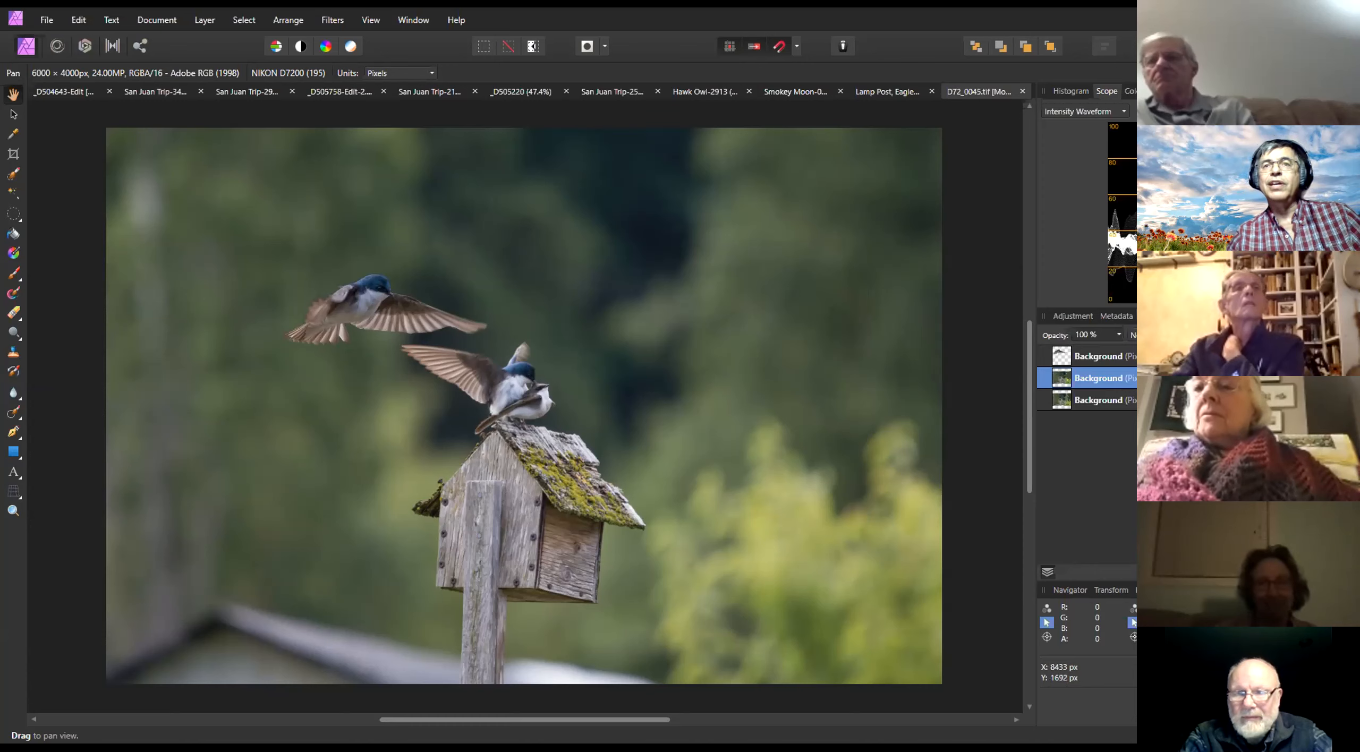
{"action": "left_click", "coordinate": [1280, 395]}
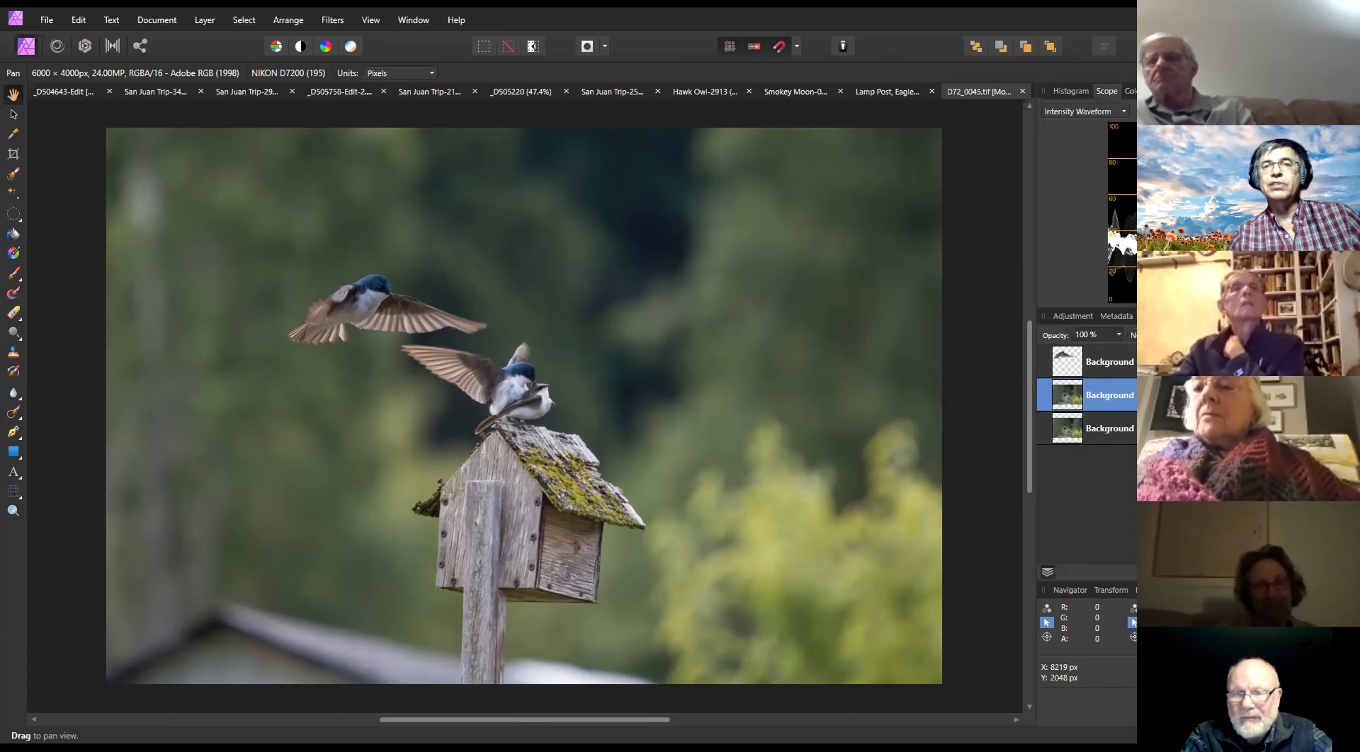
{"action": "left_click", "coordinate": [1251, 413]}
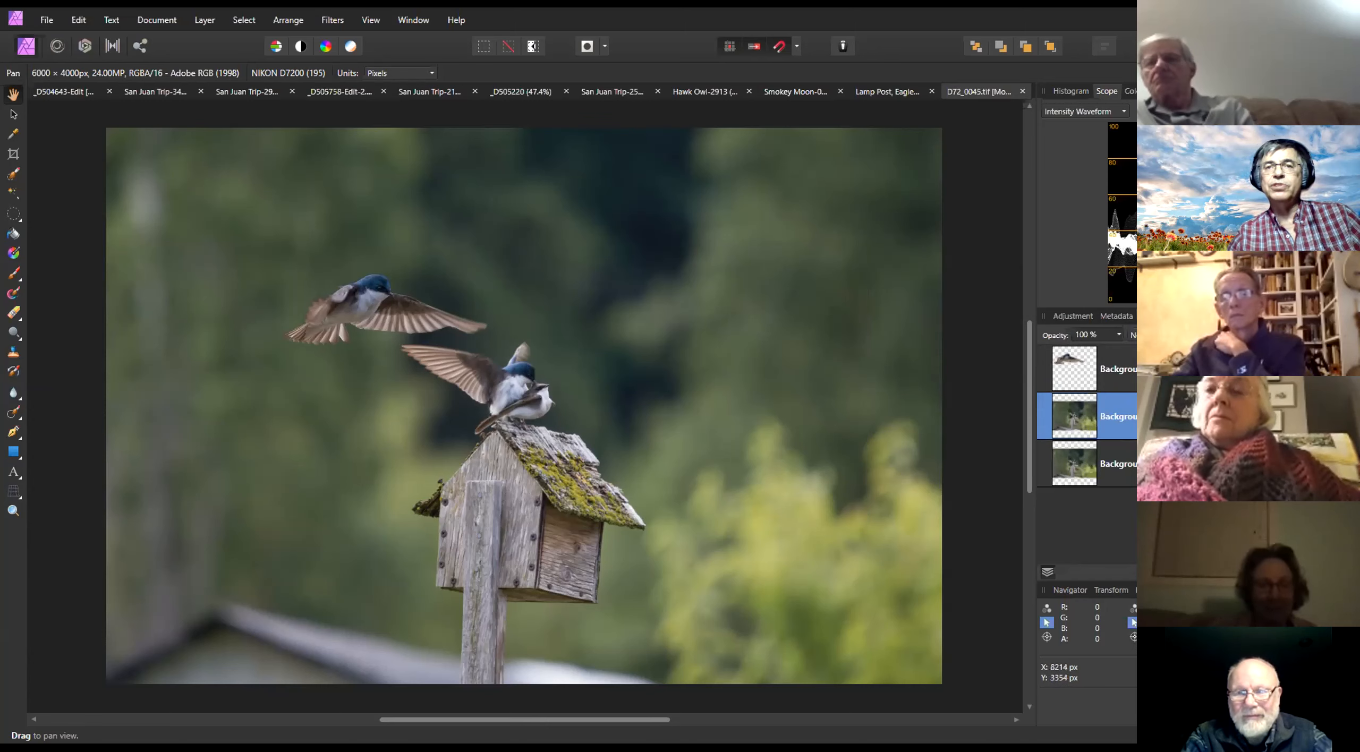
Review the Navigator, Transform and Info panels again, finishing on the document's History
{"action": "left_click", "coordinate": [1070, 590]}
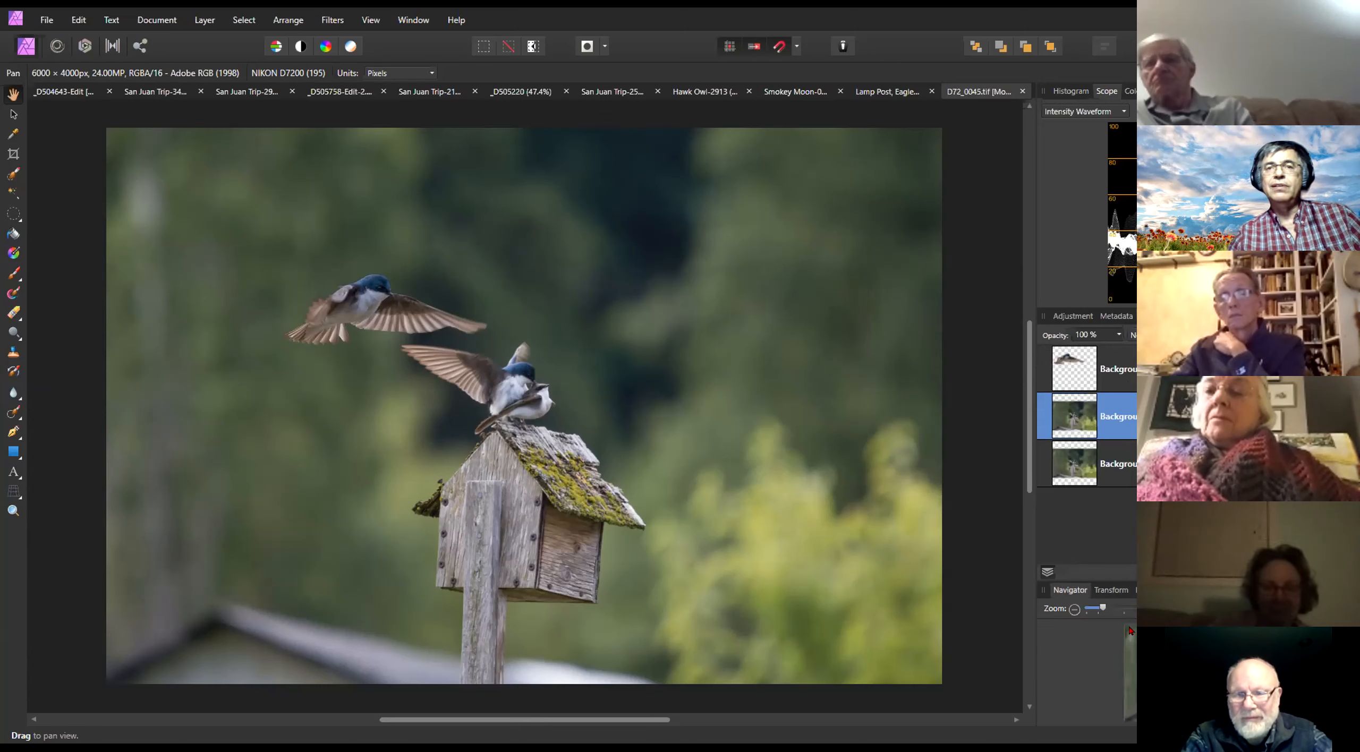
{"action": "left_click", "coordinate": [1110, 591]}
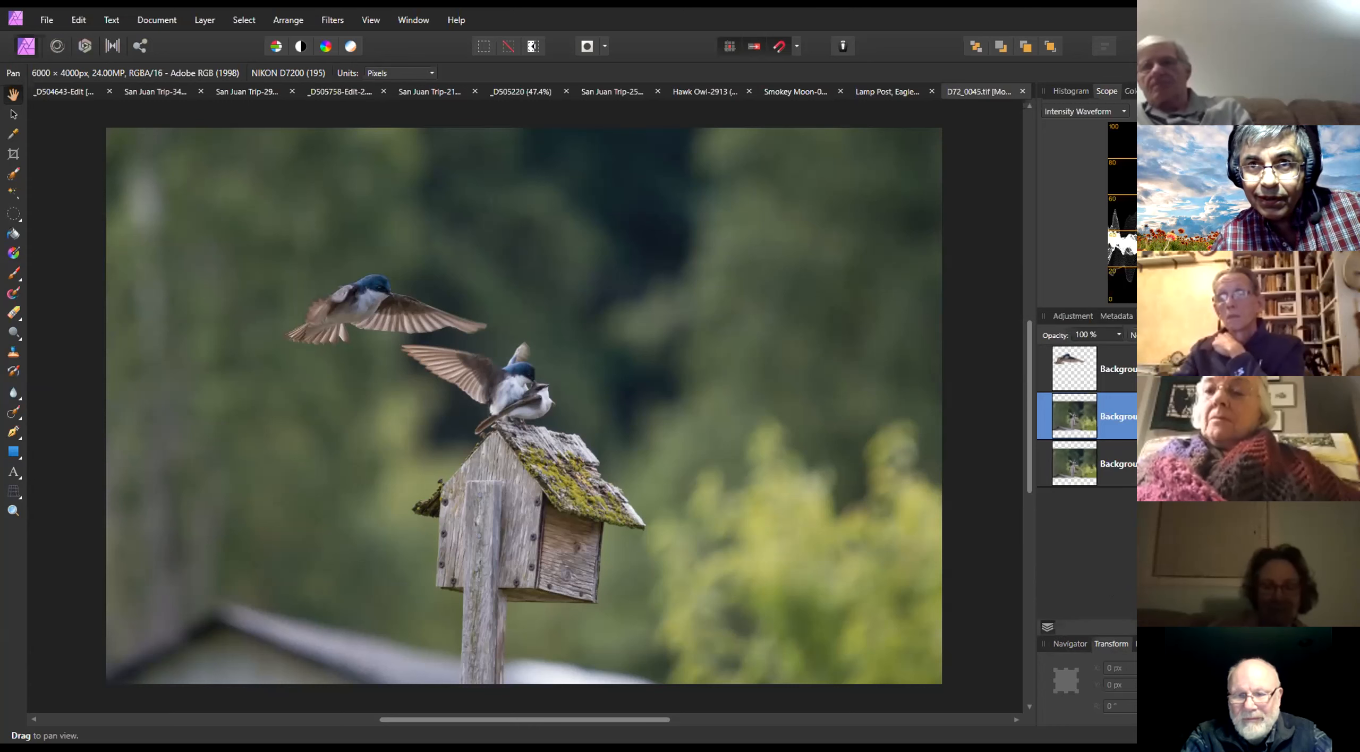
{"action": "left_click", "coordinate": [1216, 644]}
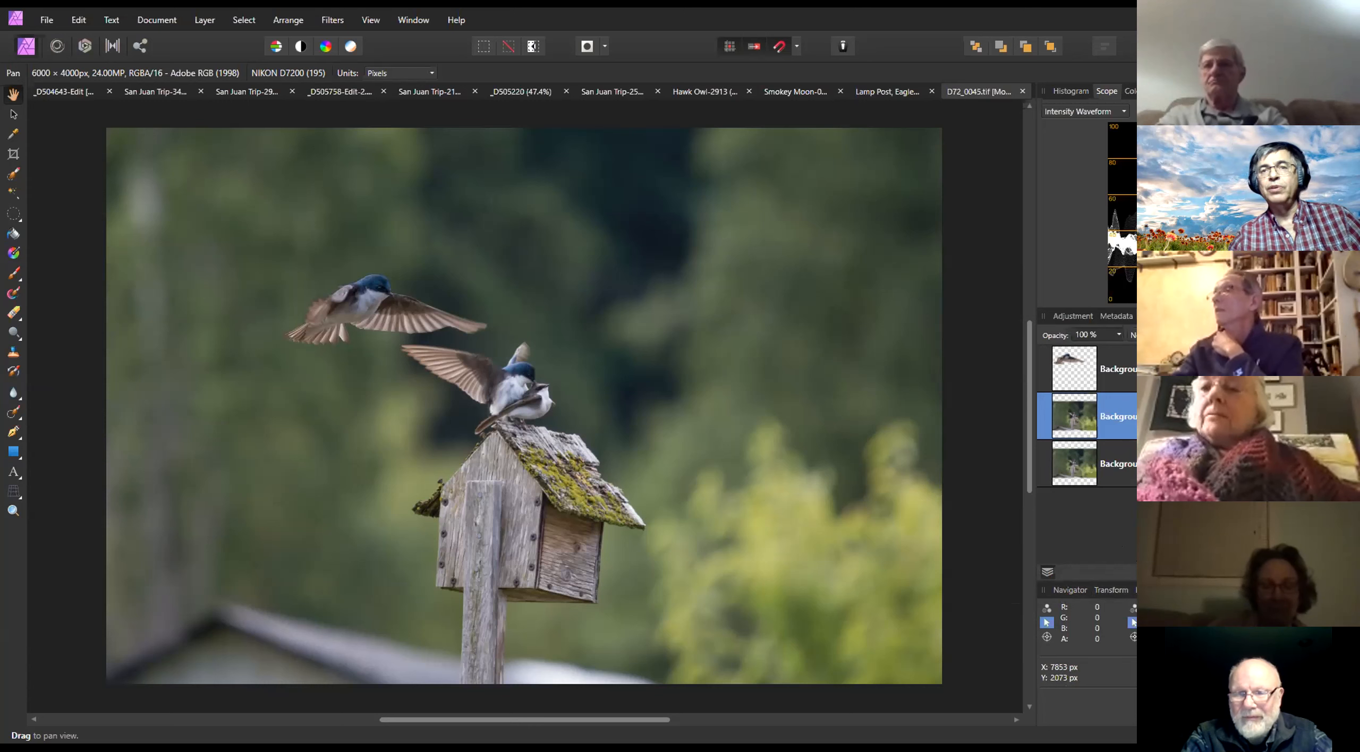
{"action": "left_click", "coordinate": [1110, 591]}
{"action": "left_click", "coordinate": [1072, 644]}
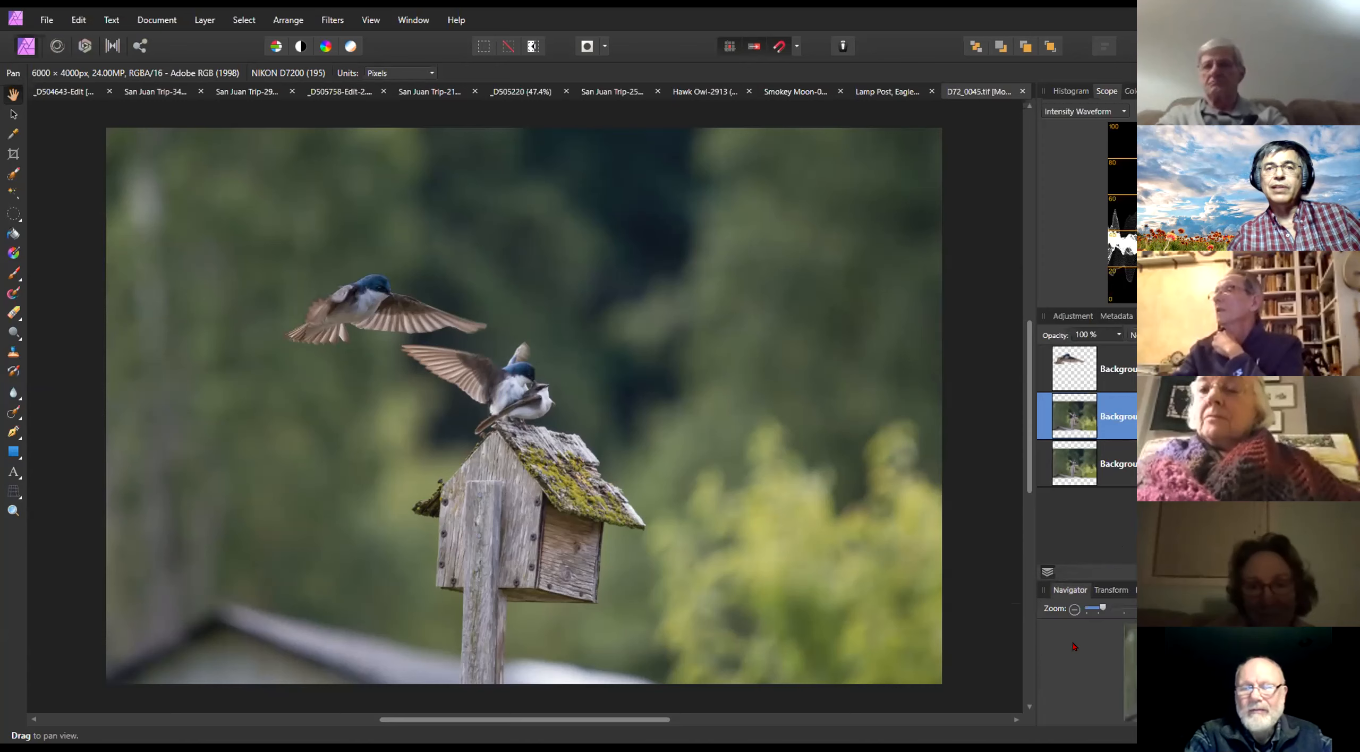
{"action": "left_click", "coordinate": [1147, 590]}
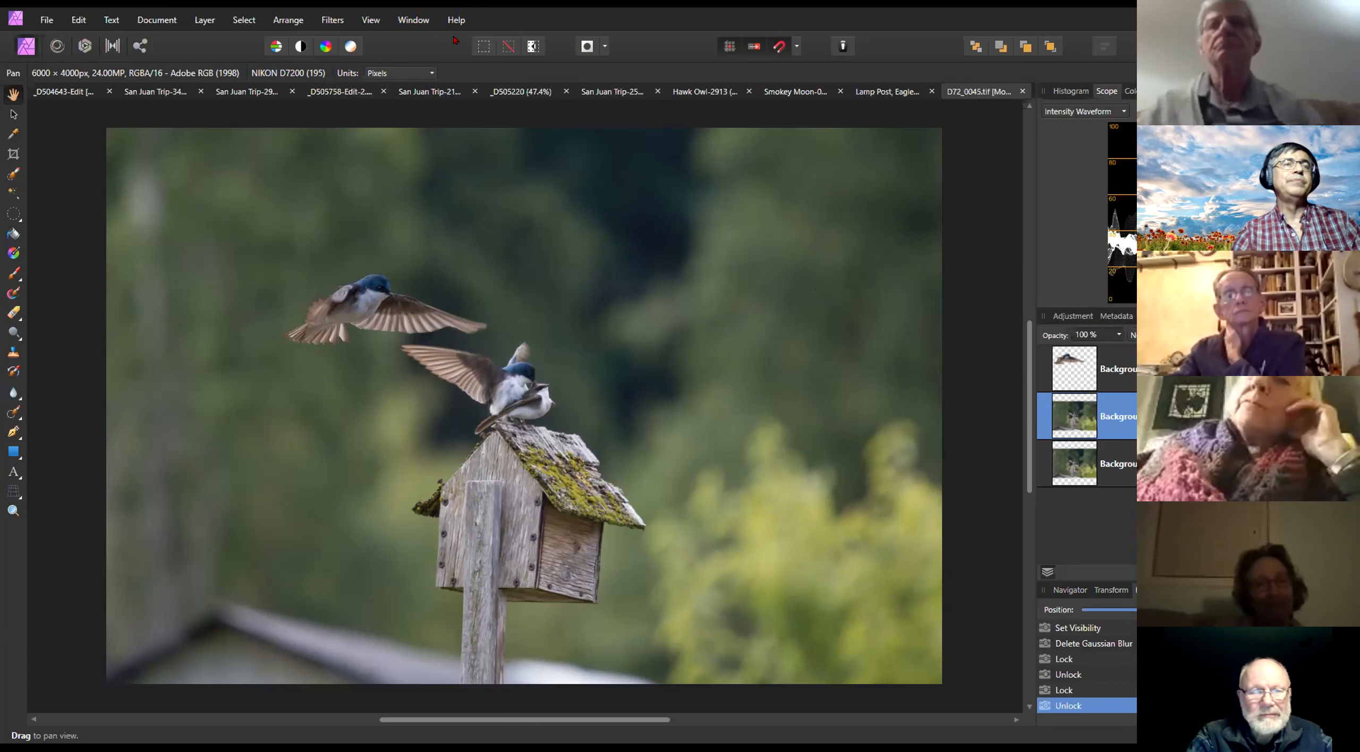
View the image's all-channel histogram and return to the intensity waveform scope
{"action": "left_click", "coordinate": [412, 20]}
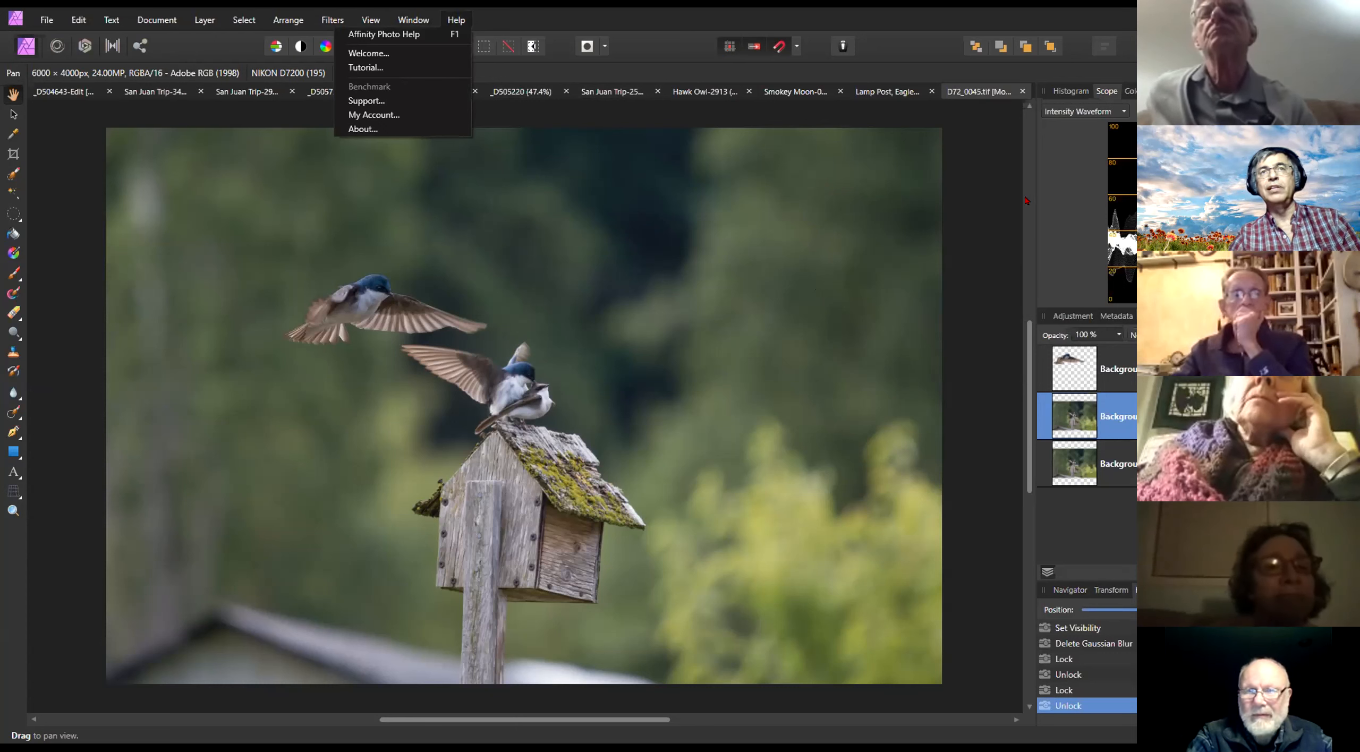
{"action": "left_click", "coordinate": [1071, 91]}
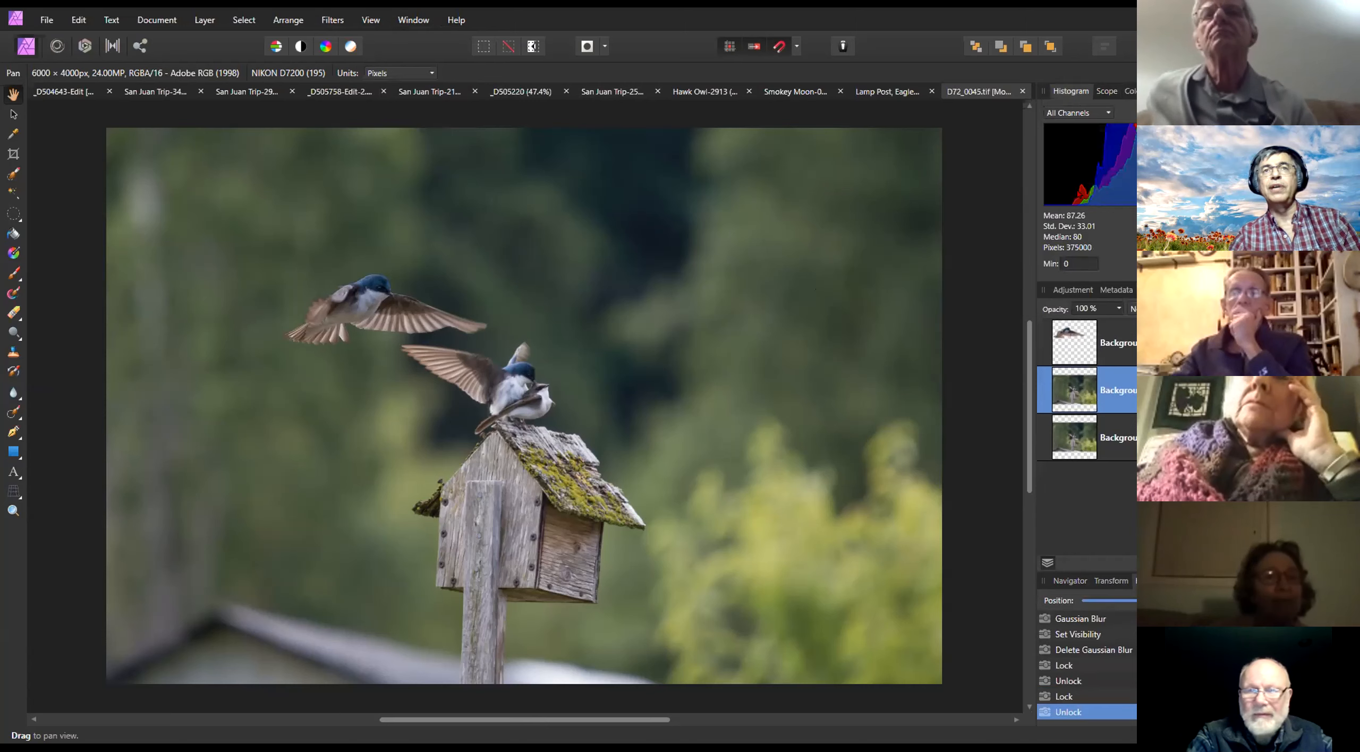
{"action": "left_click", "coordinate": [1105, 86]}
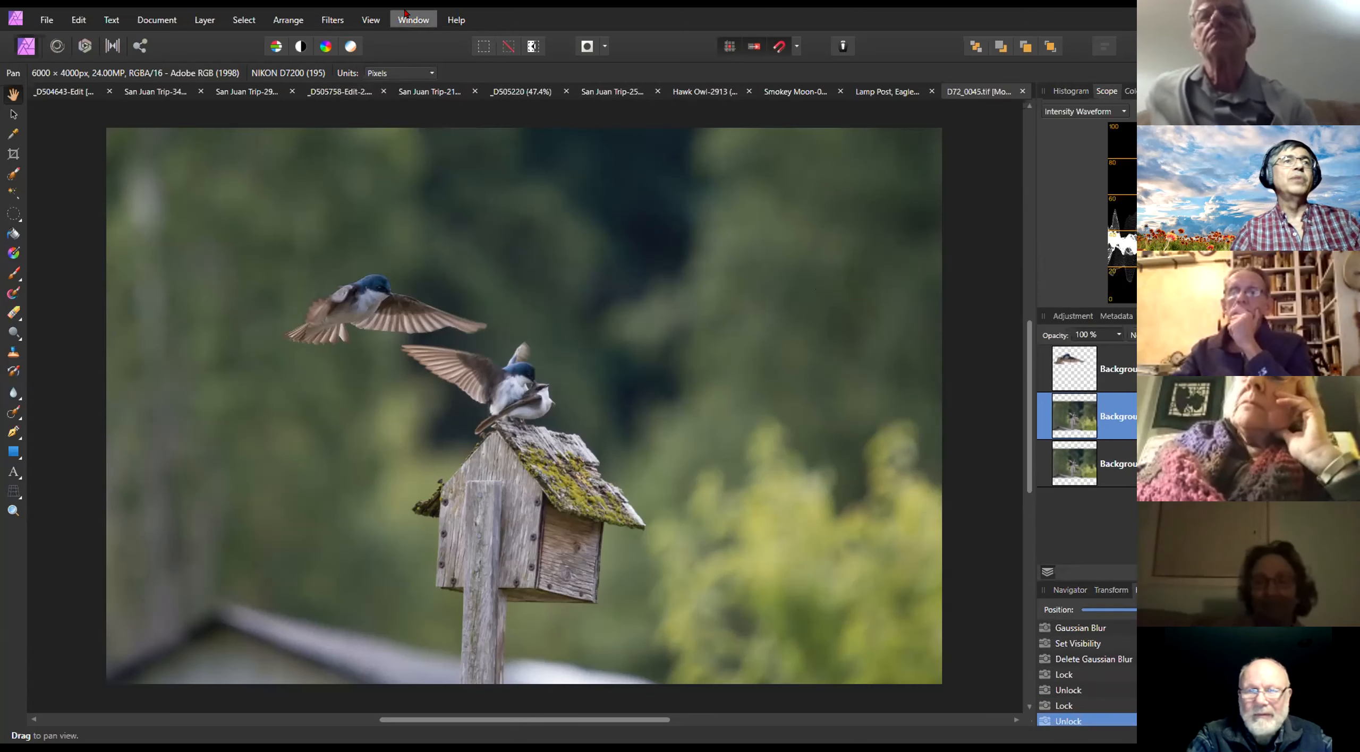
Examine the list of available Studio panels to see which are enabled, and dismiss it without changes
{"action": "left_click", "coordinate": [368, 22]}
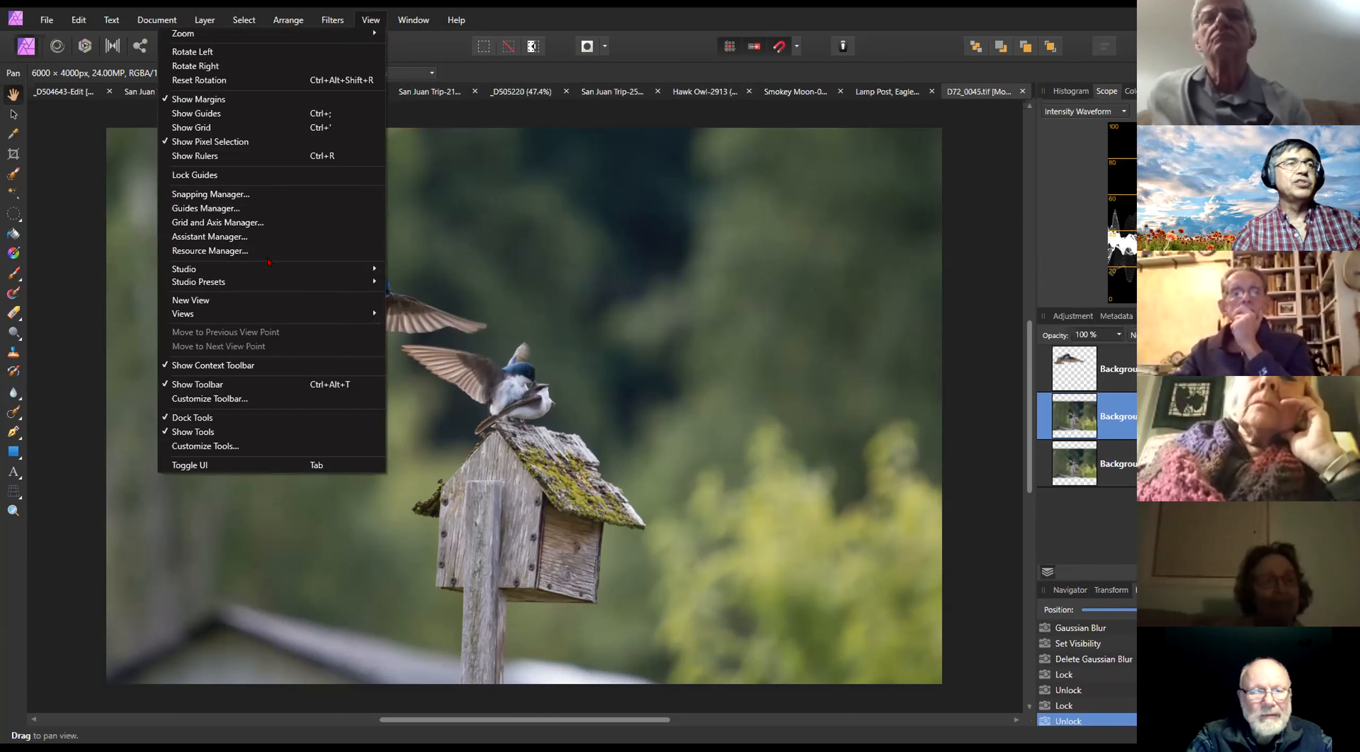
{"action": "mouse_move", "coordinate": [296, 267]}
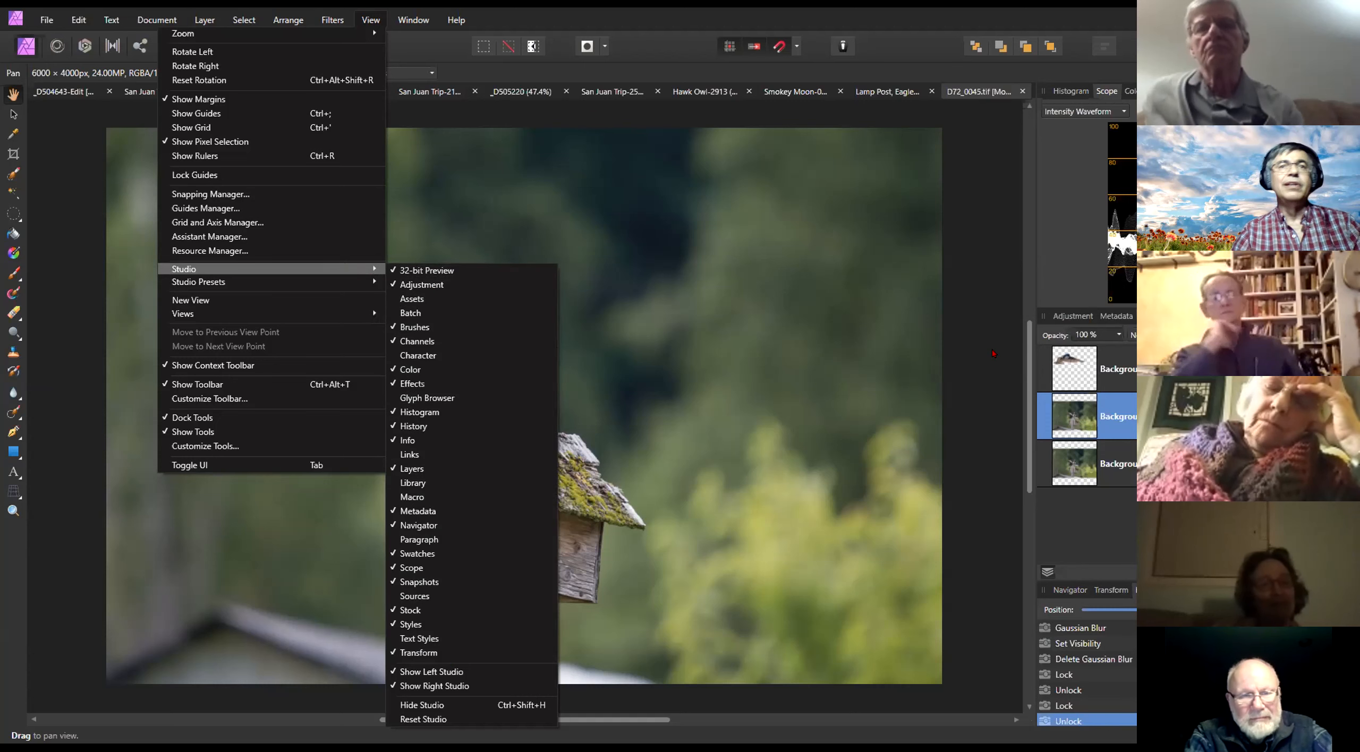
{"action": "left_click", "coordinate": [755, 379]}
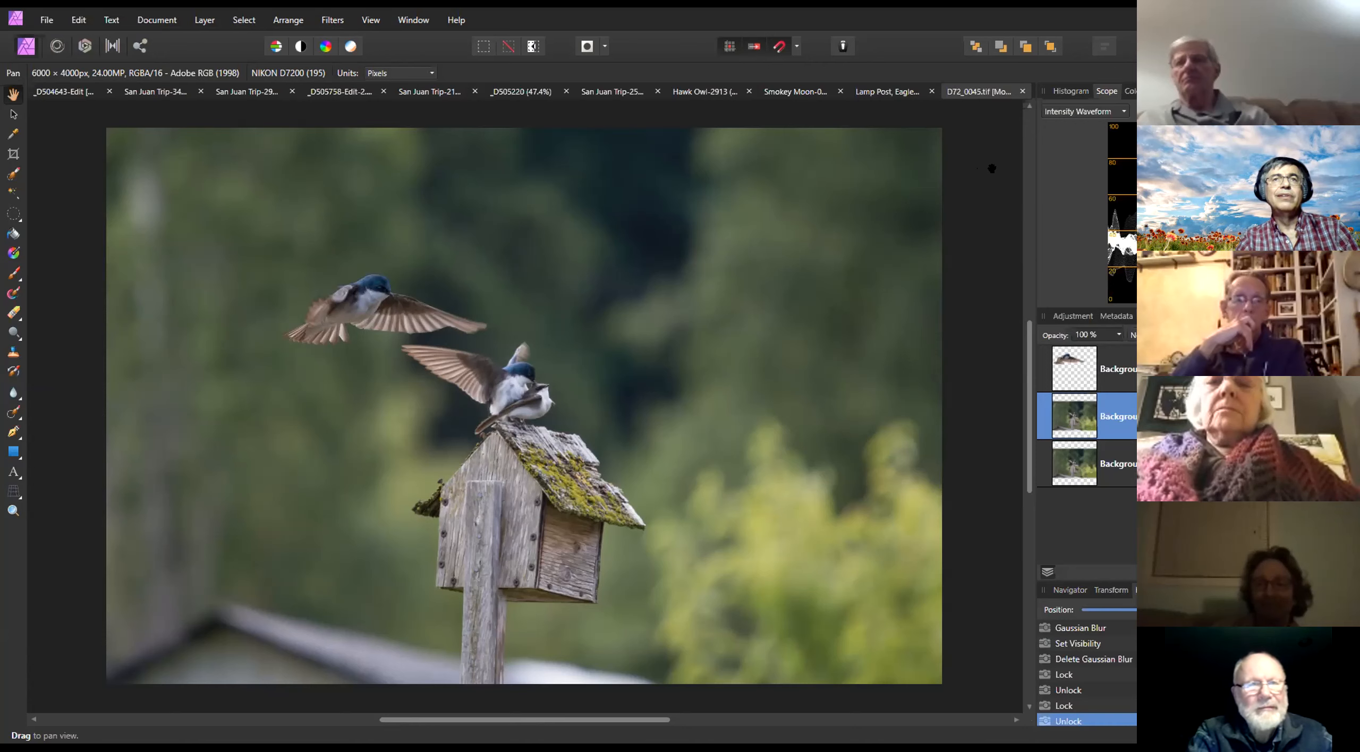
Activate the Color Picker tool, inspect its Source options, and return to the View tool
{"action": "left_click", "coordinate": [12, 133]}
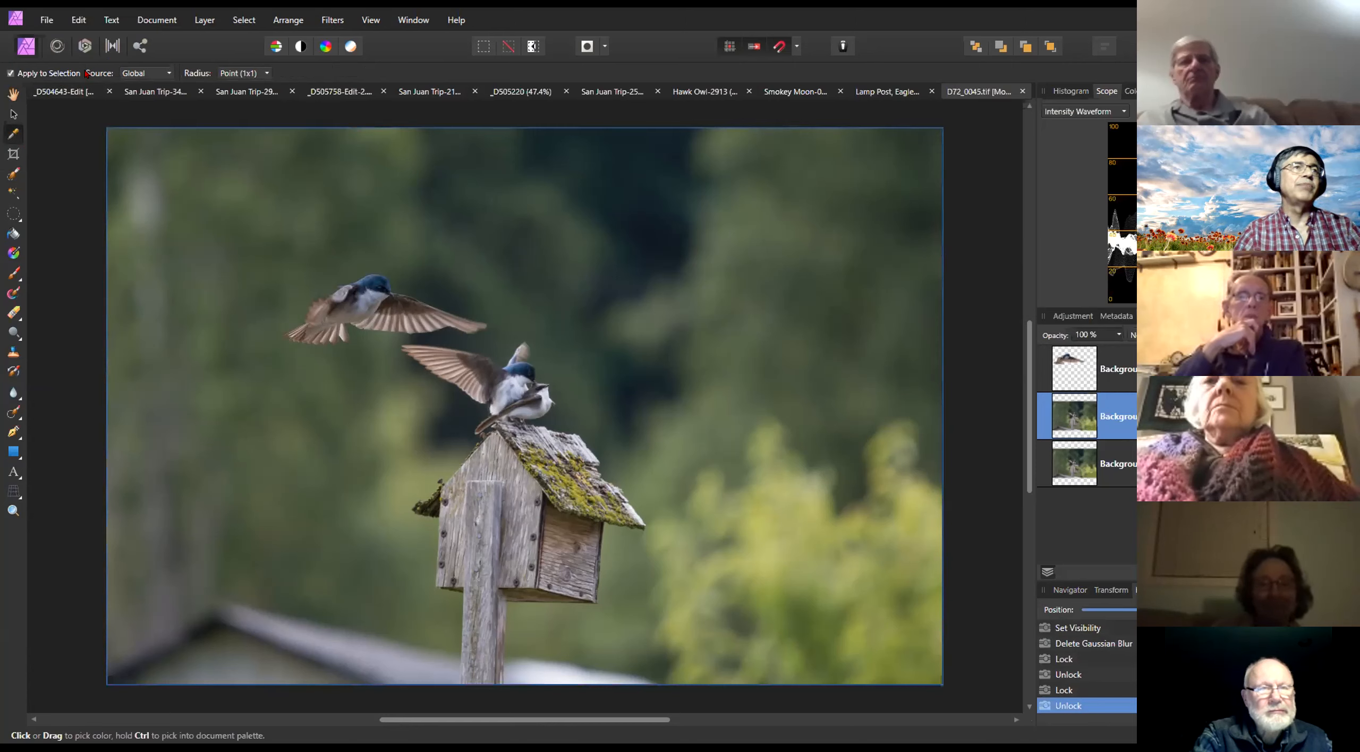
{"action": "left_click", "coordinate": [167, 73]}
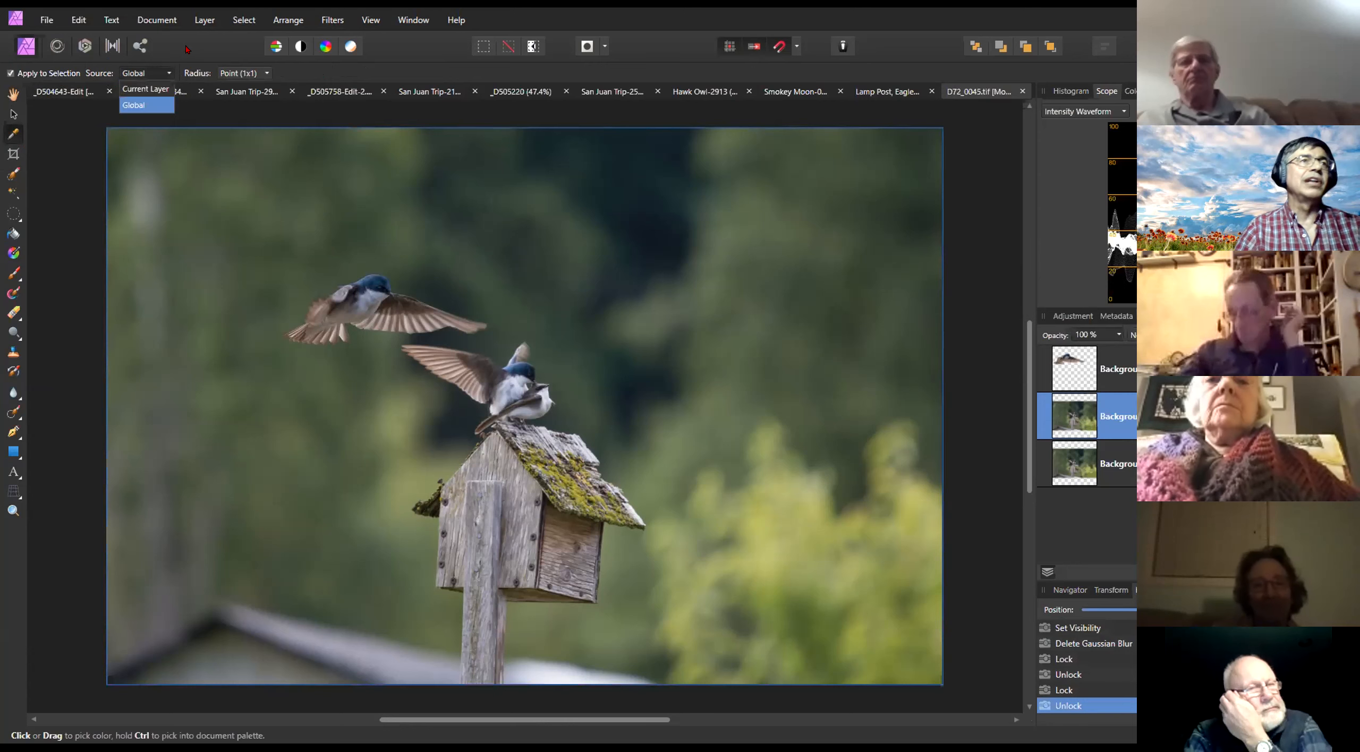
{"action": "left_click", "coordinate": [168, 73]}
{"action": "left_click", "coordinate": [13, 94]}
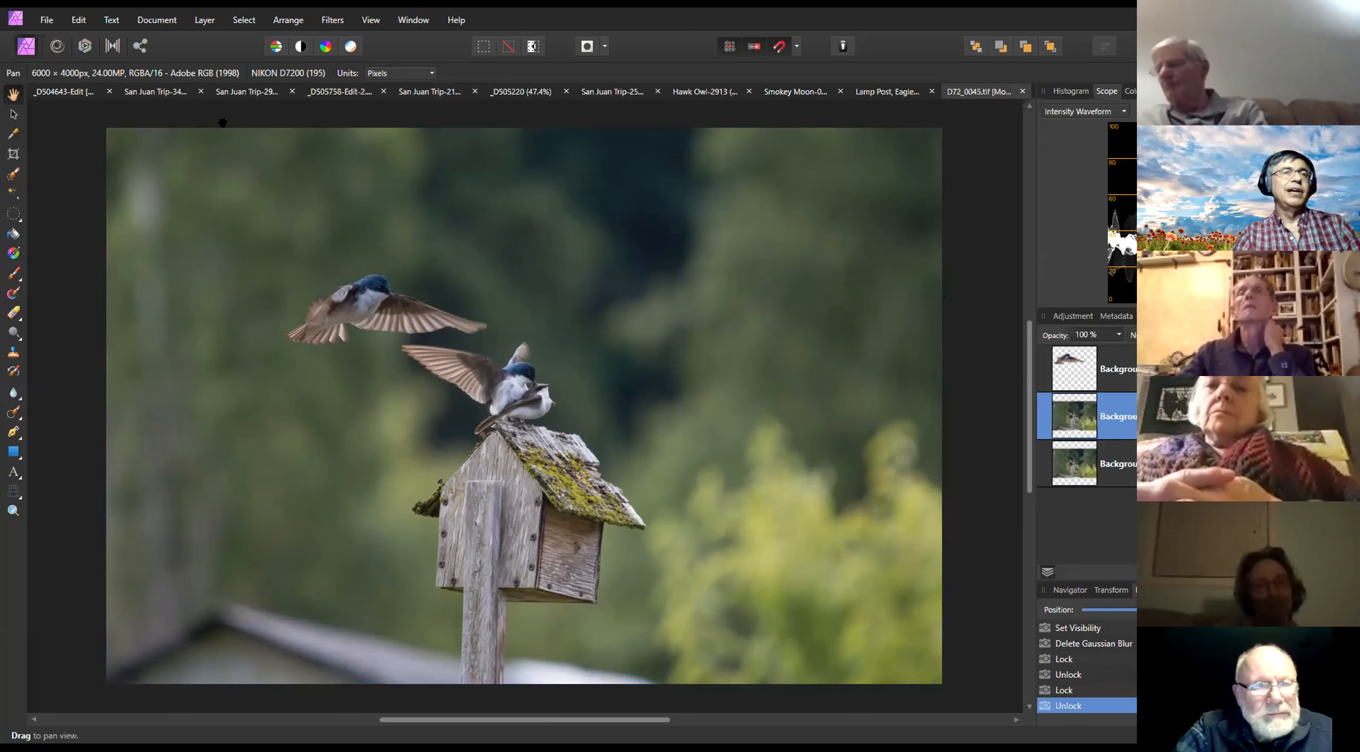
Open the raw hawk photo _D507939 from the Affinity Workshop Photos folder for development
{"action": "scroll", "coordinate": [554, 322], "scroll_direction": "up", "scroll_amount": 1}
{"action": "scroll", "coordinate": [554, 323], "scroll_direction": "down", "scroll_amount": 1}
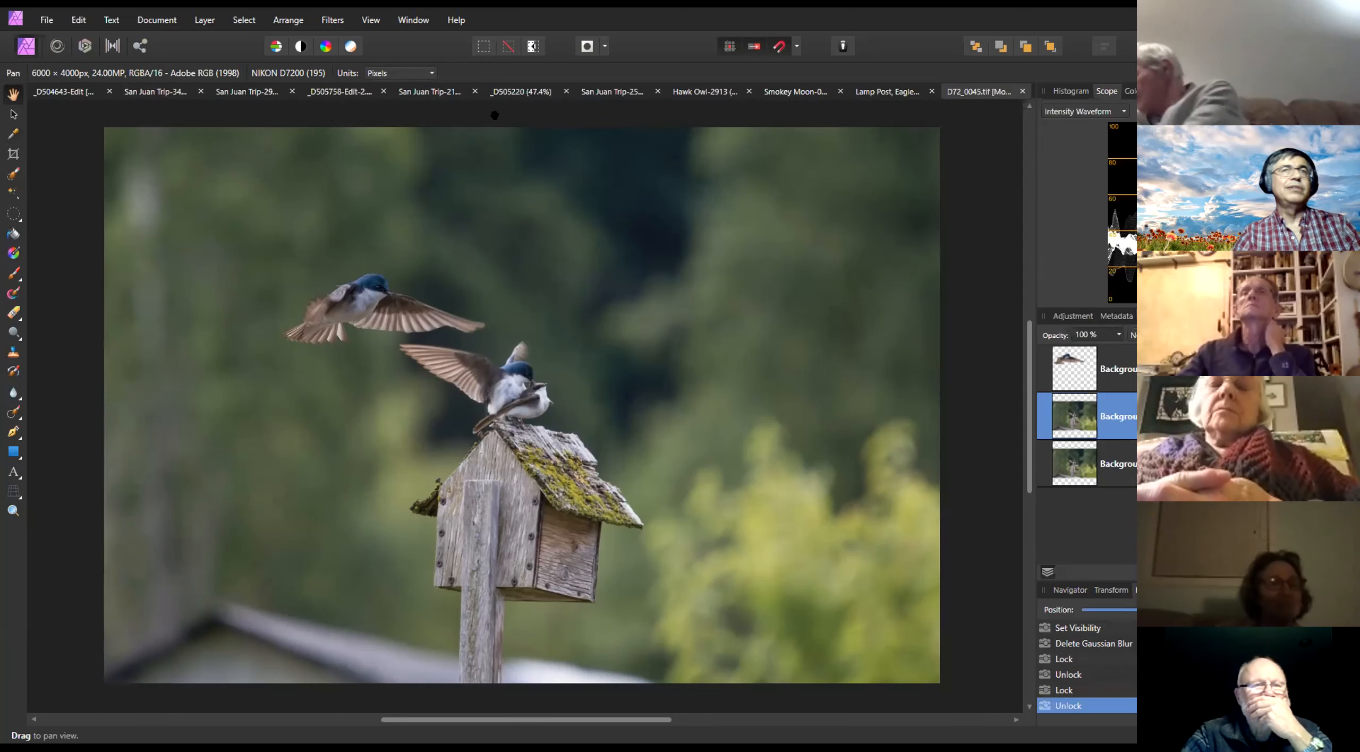
{"action": "left_click", "coordinate": [43, 20]}
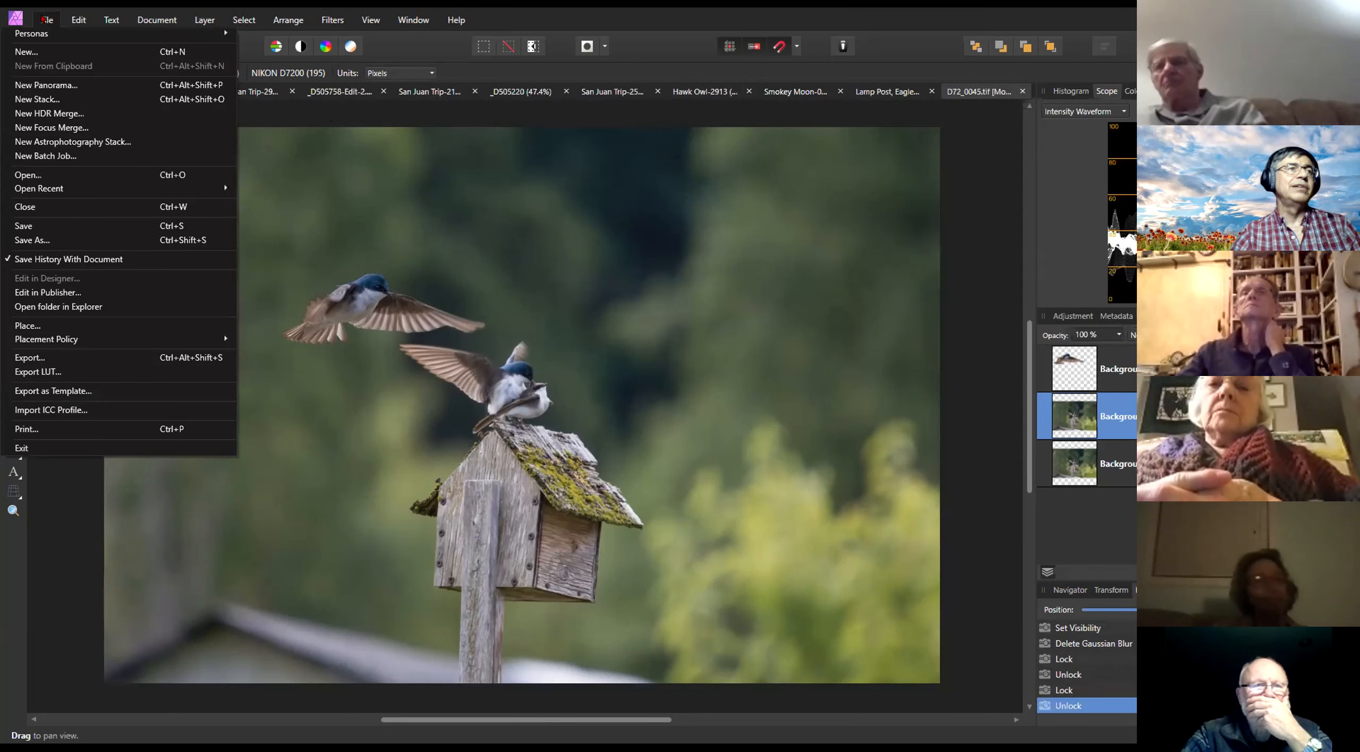
{"action": "left_click", "coordinate": [83, 176]}
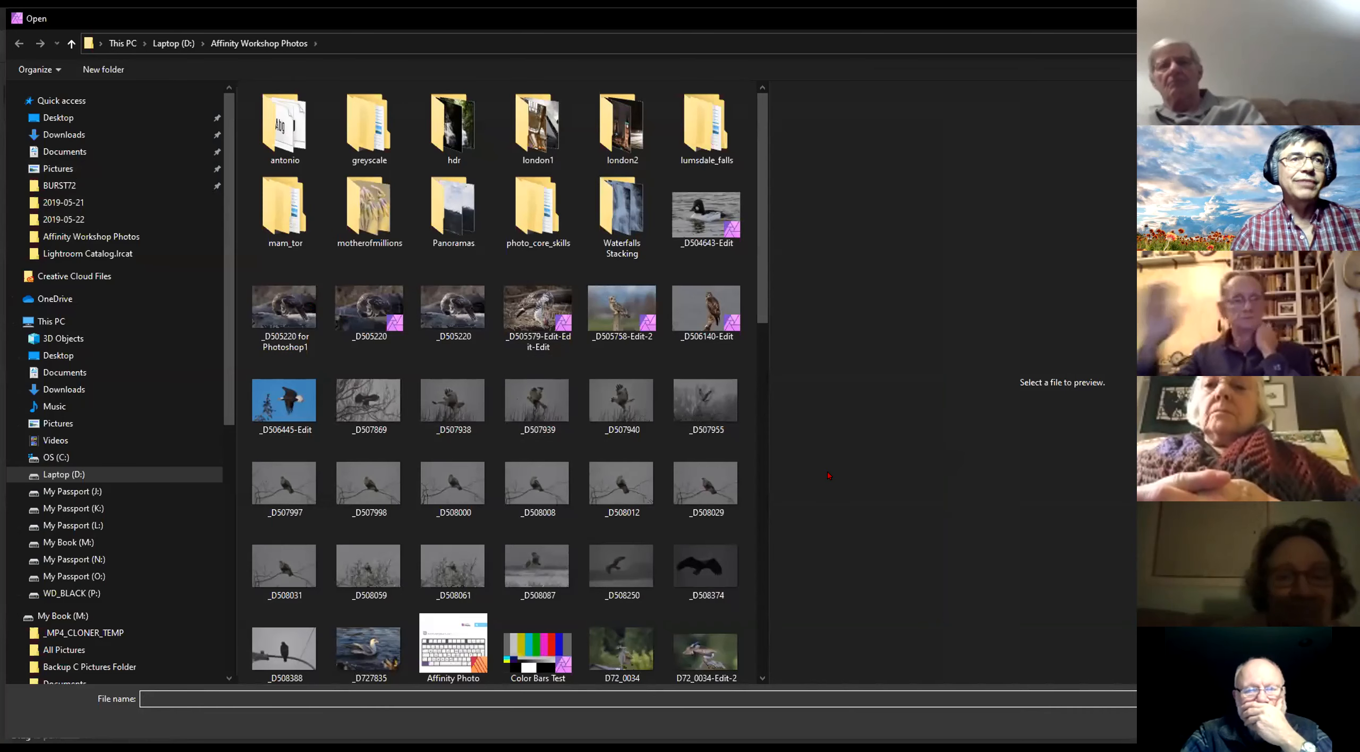
{"action": "scroll", "coordinate": [615, 475], "scroll_direction": "down", "scroll_amount": 3}
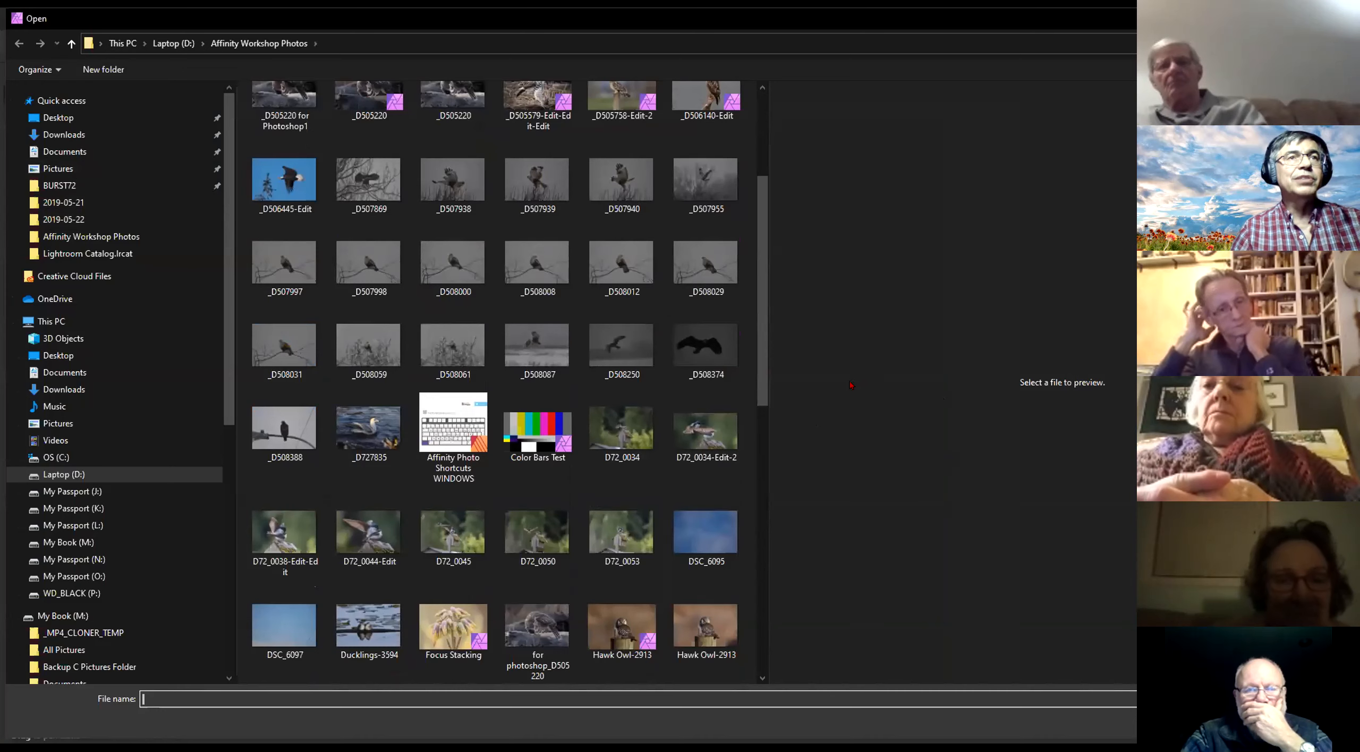
{"action": "scroll", "coordinate": [619, 345], "scroll_direction": "up", "scroll_amount": 3}
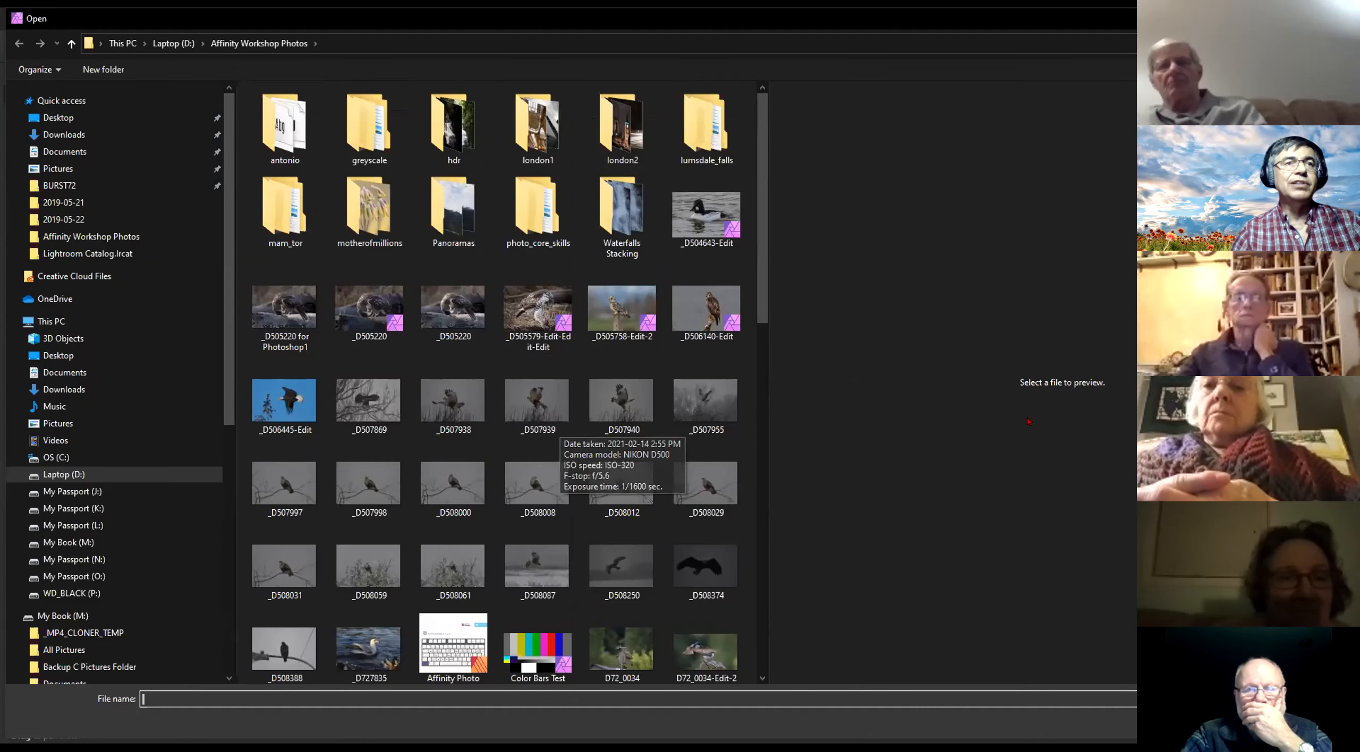
{"action": "double_click", "coordinate": [535, 400]}
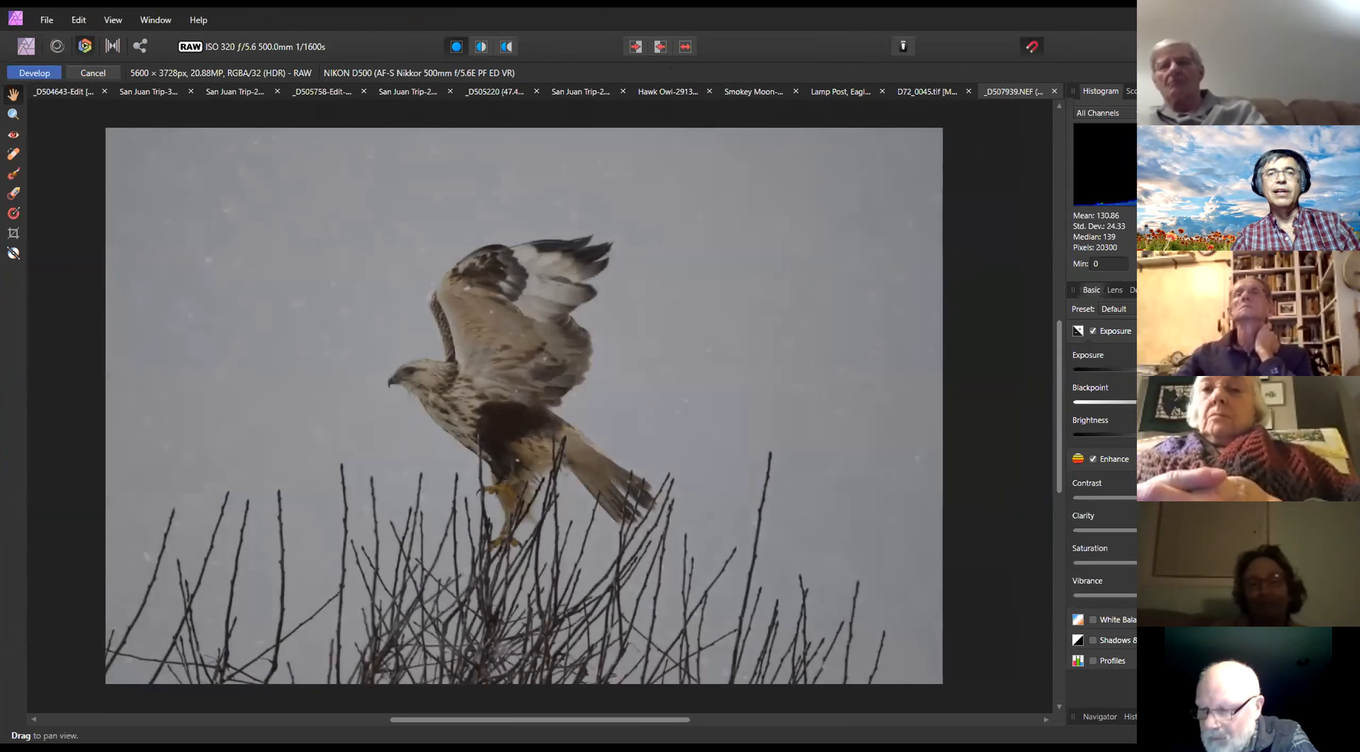
Adjust the raw hawk photo's black point and enable its White Balance adjustment
{"action": "left_click_drag", "start_coordinate": [1107, 410], "coordinate": [1180, 404]}
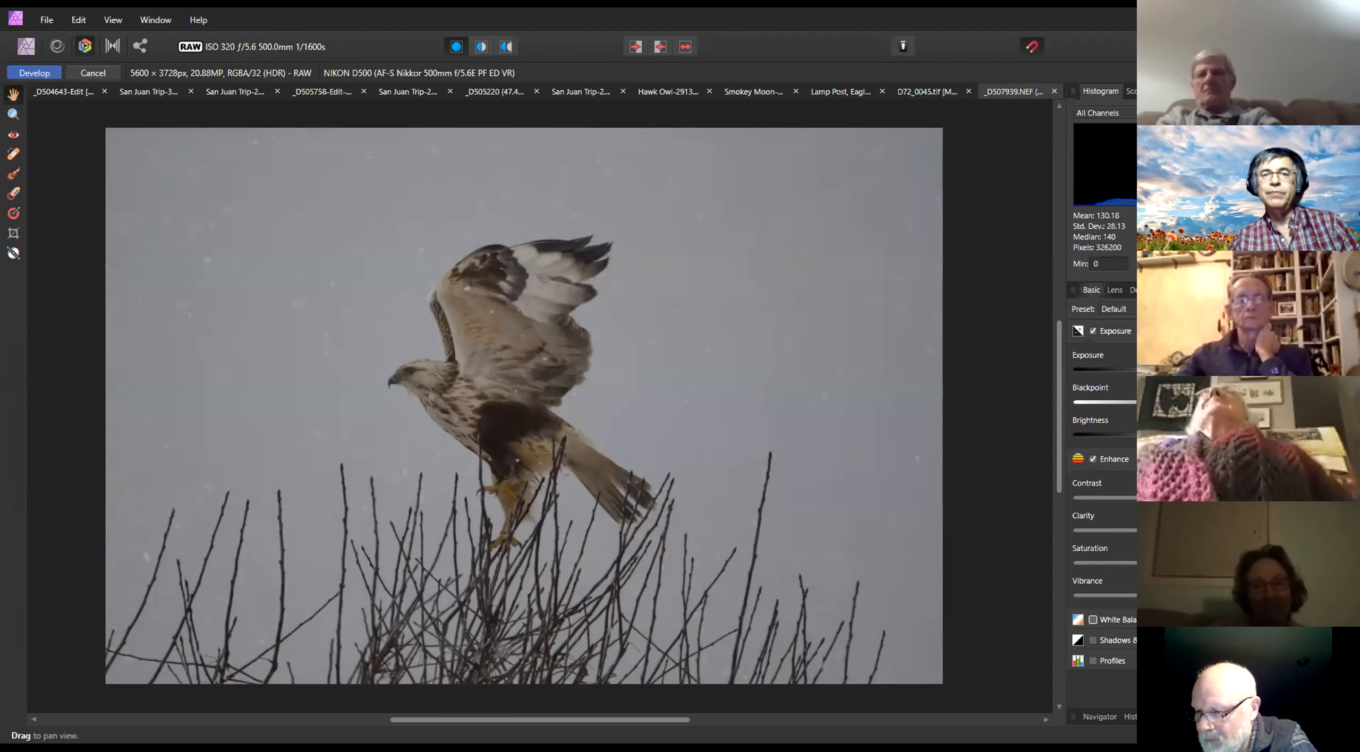
{"action": "left_click", "coordinate": [1093, 620]}
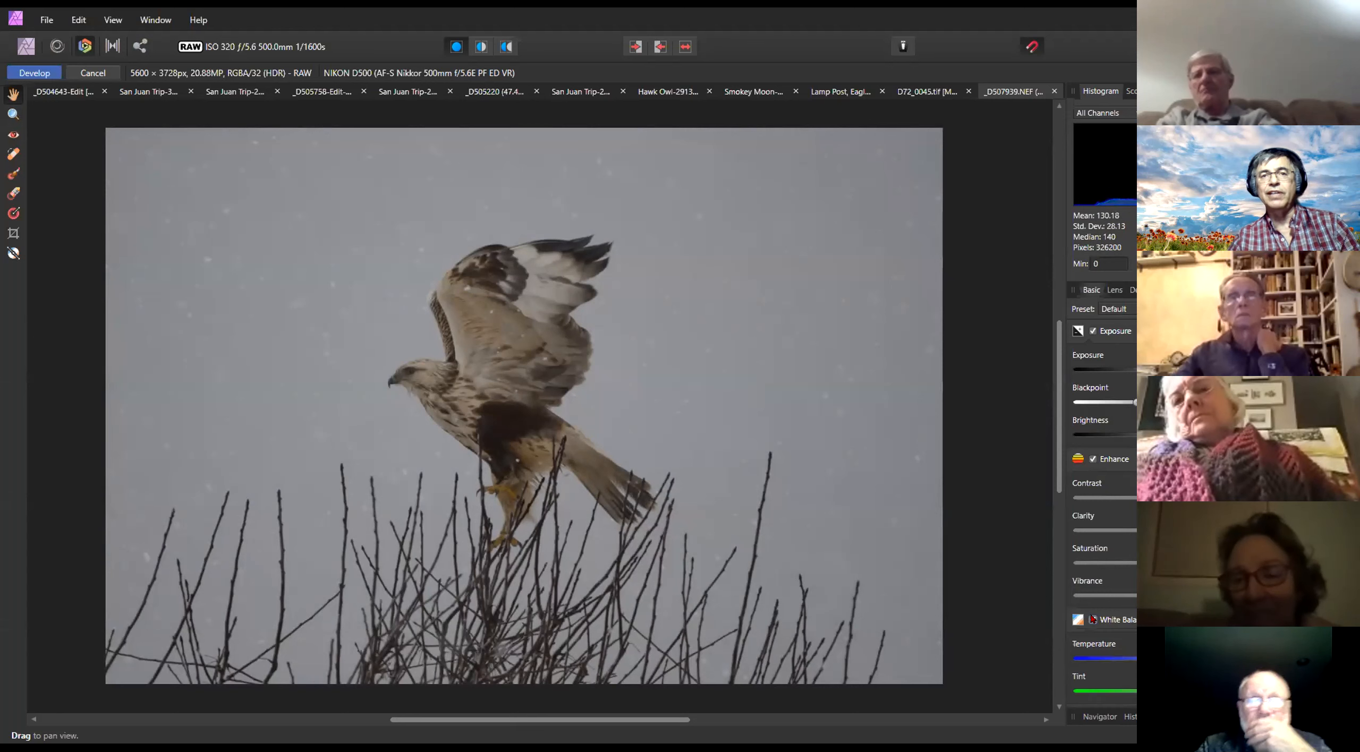
{"action": "scroll", "coordinate": [1100, 585], "scroll_direction": "down", "scroll_amount": 1}
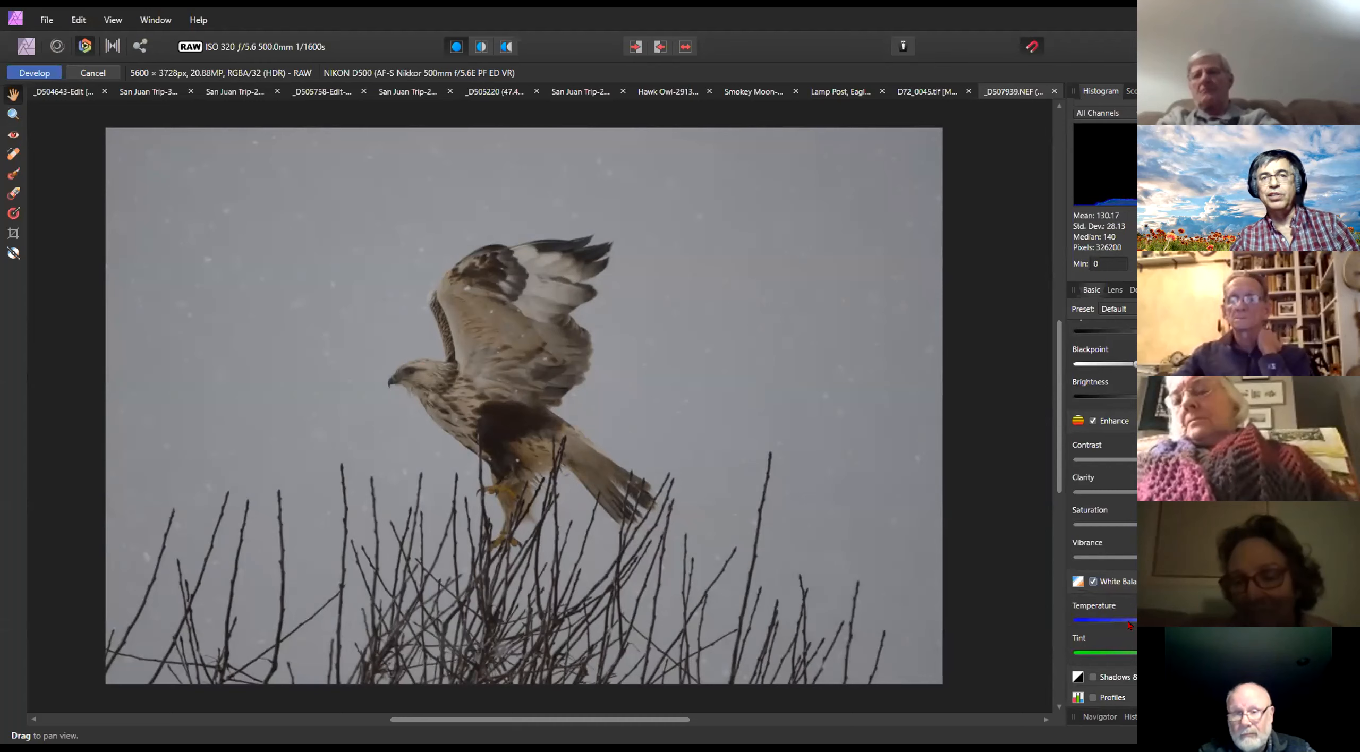
Try a much bluer White Balance temperature, undo it, and switch from White Balance to the Shadows & Highlights adjustment
{"action": "mouse_move", "coordinate": [1185, 620]}
{"action": "left_mouse_down"}
{"action": "mouse_move", "coordinate": [1158, 621]}
{"action": "mouse_move", "coordinate": [1209, 620]}
{"action": "mouse_move", "coordinate": [1158, 621]}
{"action": "left_mouse_up"}
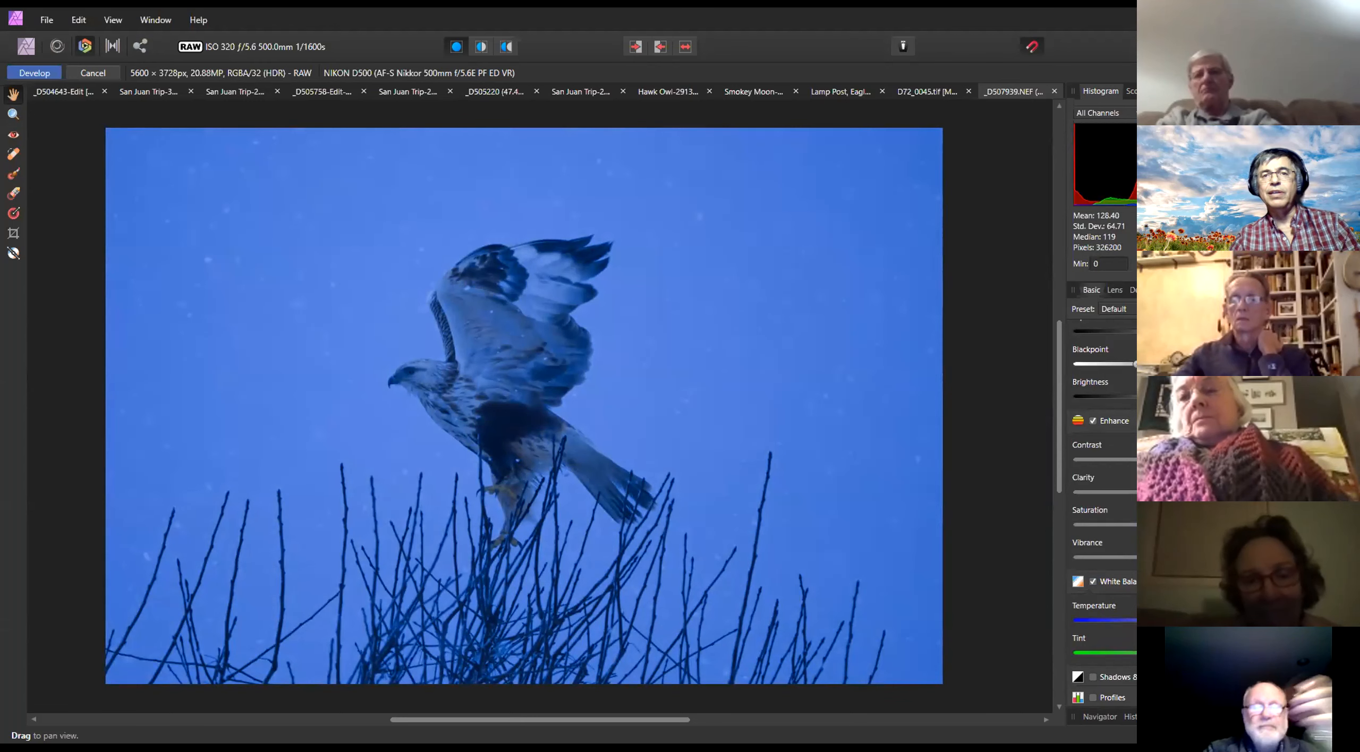
{"action": "key", "text": "ctrl+z"}
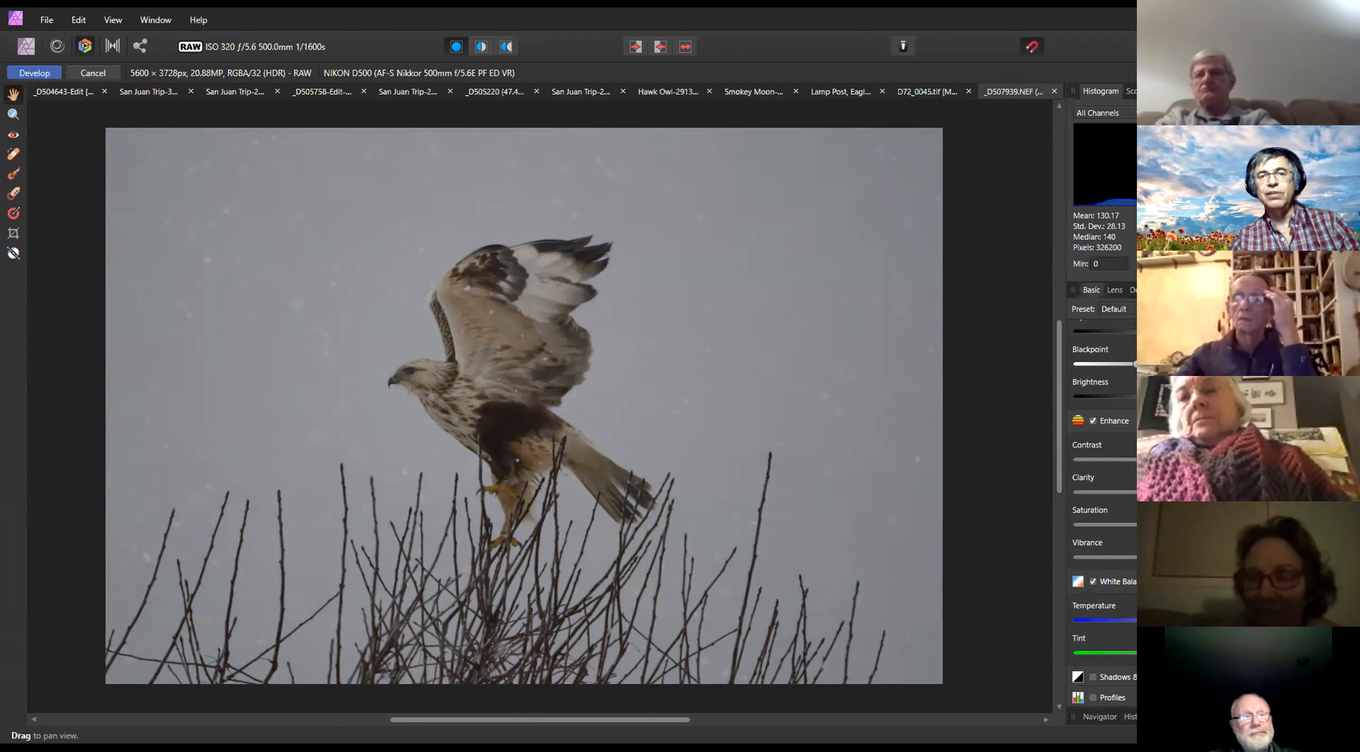
{"action": "mouse_move", "coordinate": [1198, 653]}
{"action": "left_mouse_down"}
{"action": "mouse_move", "coordinate": [1248, 653]}
{"action": "mouse_move", "coordinate": [1198, 653]}
{"action": "left_mouse_up"}
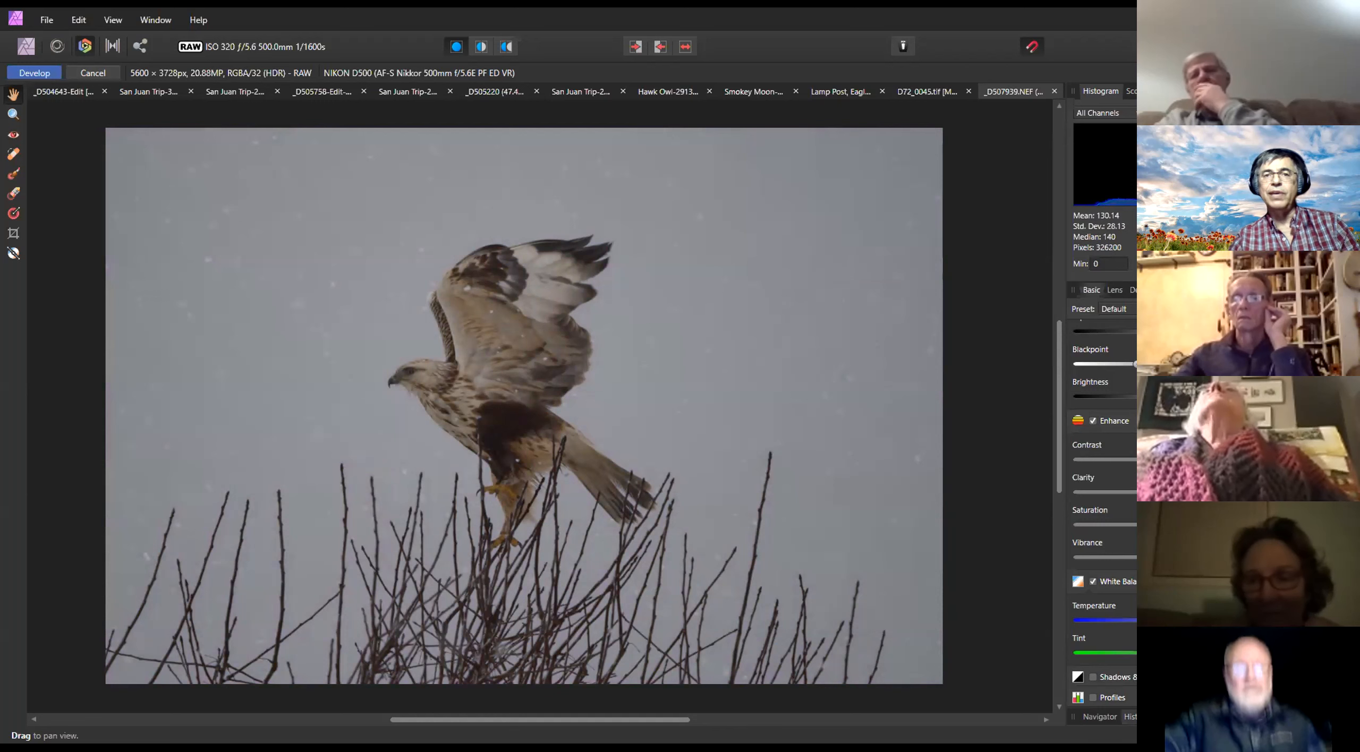
{"action": "left_click", "coordinate": [1092, 677]}
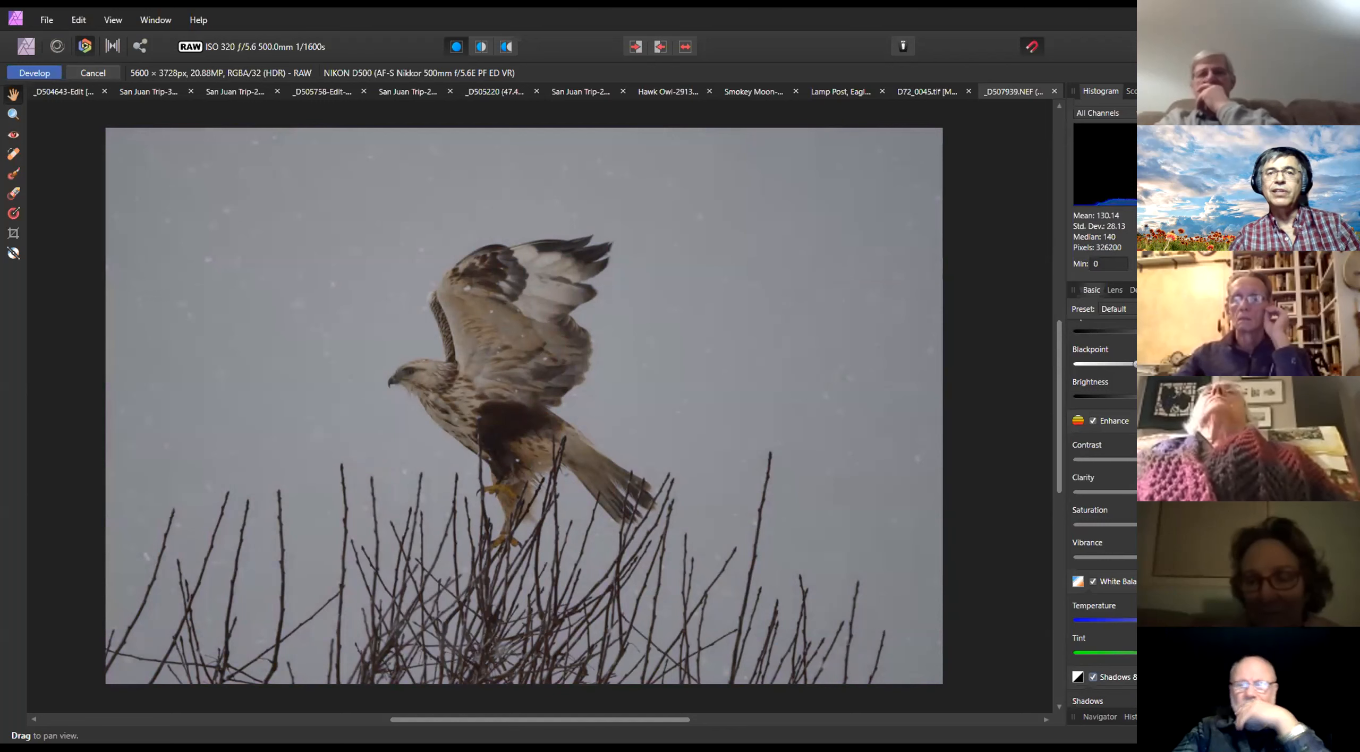
{"action": "left_click", "coordinate": [1092, 581]}
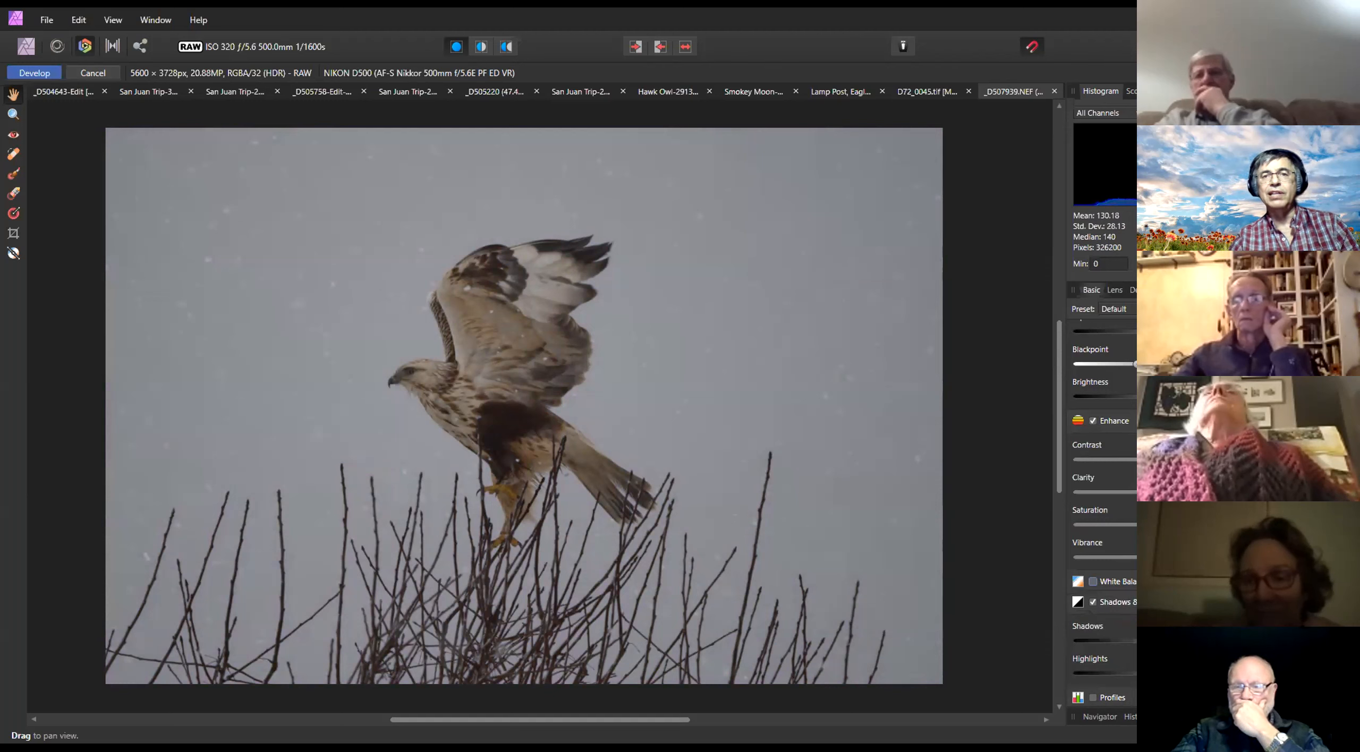
Try raising the hawk photo's shadows and lowering its highlights, and turn the Shadows & Highlights adjustment off
{"action": "left_click_drag", "start_coordinate": [1158, 642], "coordinate": [1228, 642]}
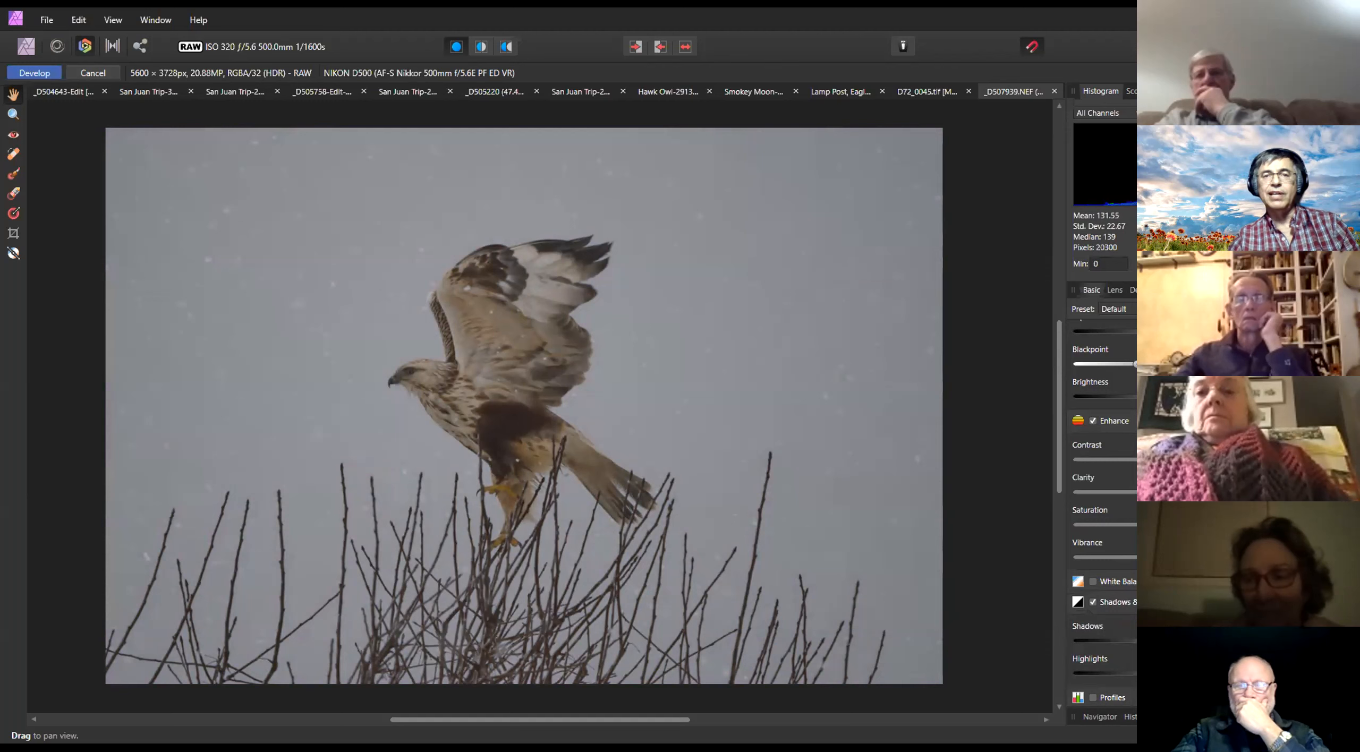
{"action": "left_click_drag", "start_coordinate": [1228, 641], "coordinate": [1223, 641]}
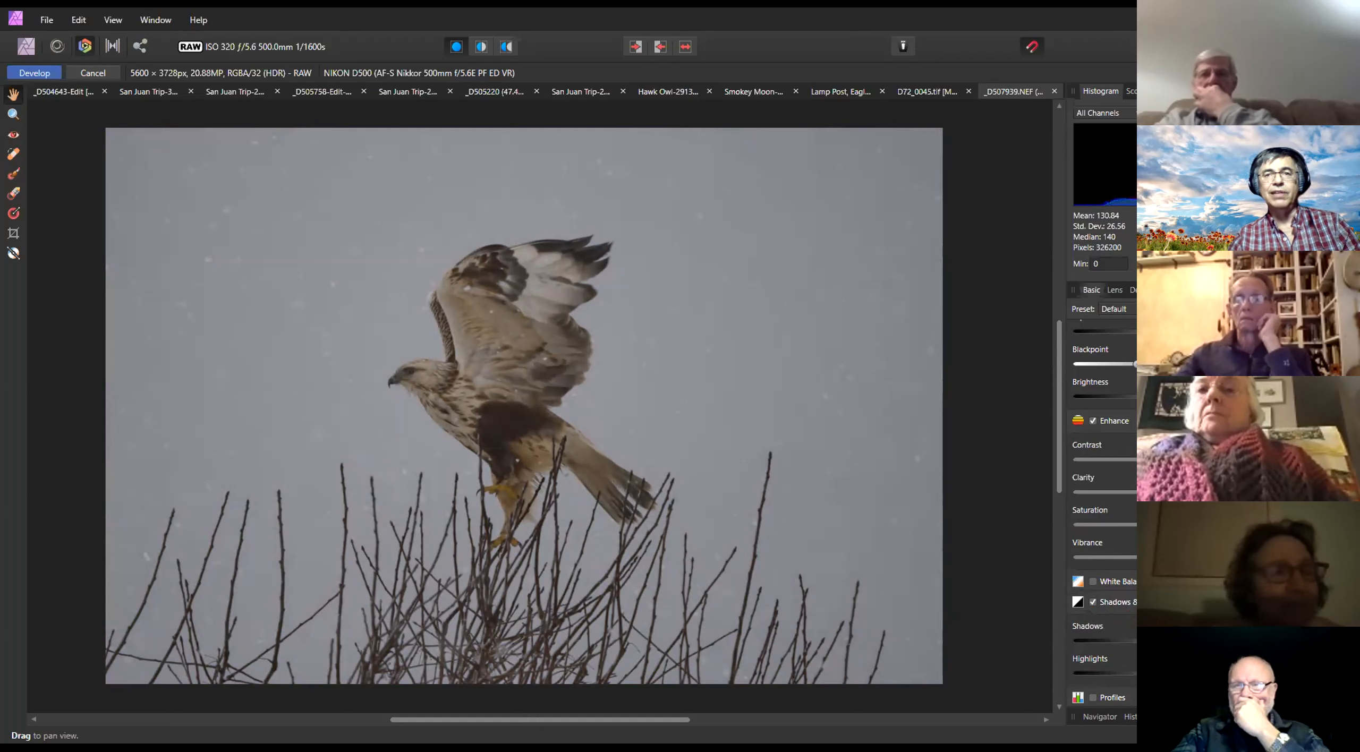
{"action": "left_click_drag", "start_coordinate": [1224, 674], "coordinate": [1217, 674]}
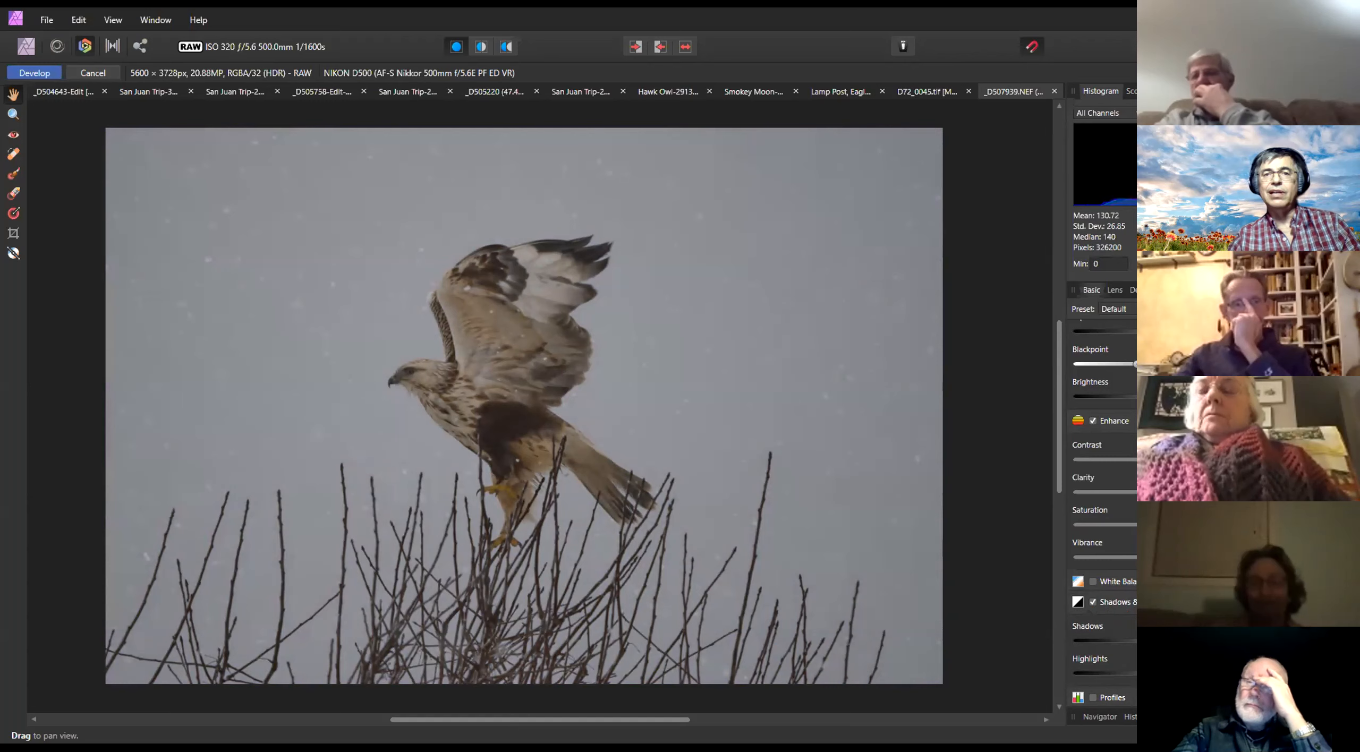
{"action": "left_click_drag", "start_coordinate": [1217, 674], "coordinate": [1211, 674]}
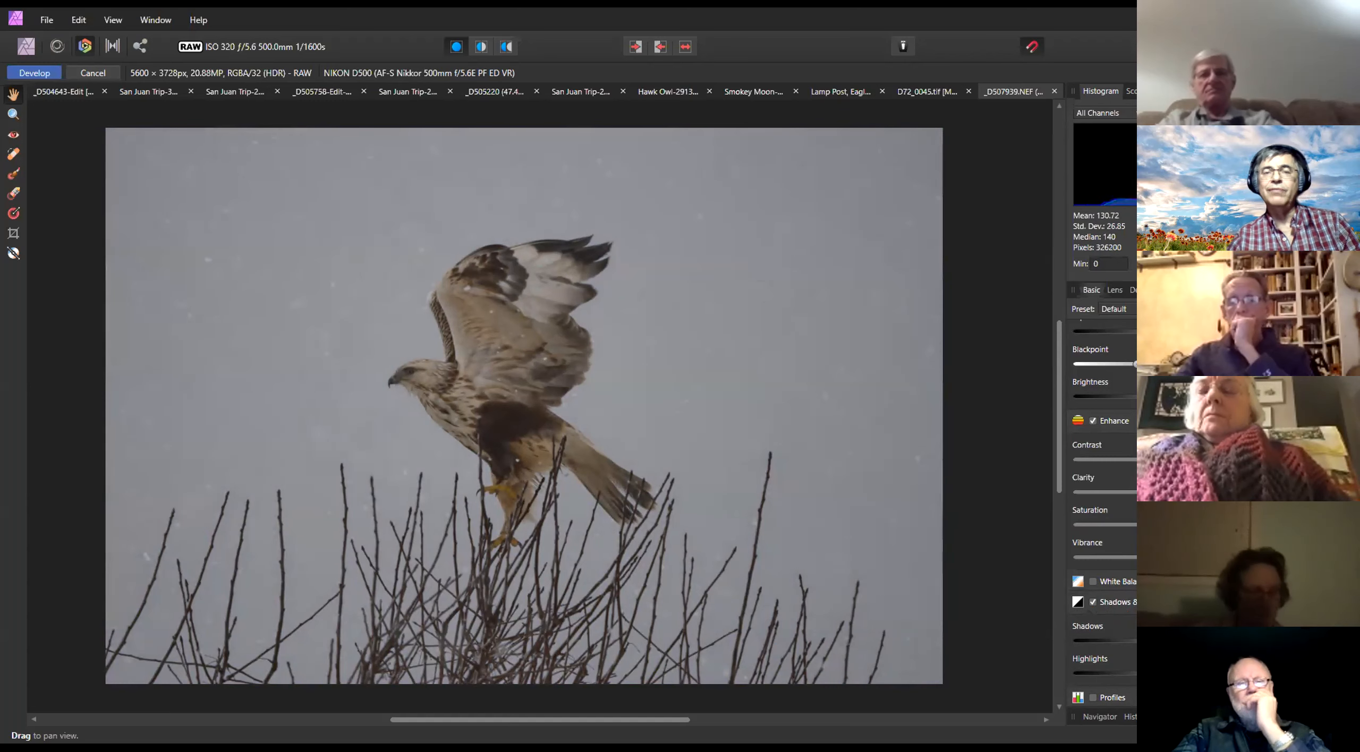
{"action": "left_click", "coordinate": [1093, 603]}
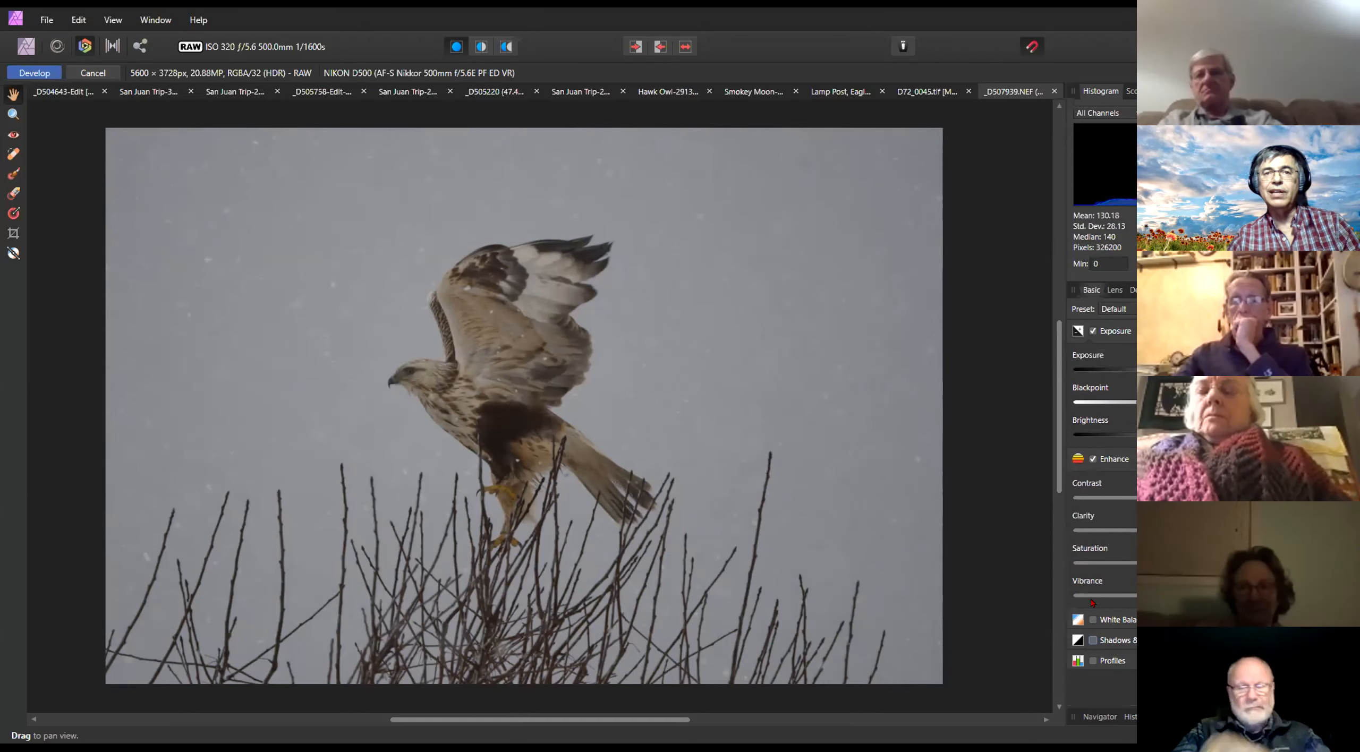
Enable Profiles with the sRGB IEC61966-2.1 output profile and develop the raw hawk photo
{"action": "left_click", "coordinate": [1093, 661]}
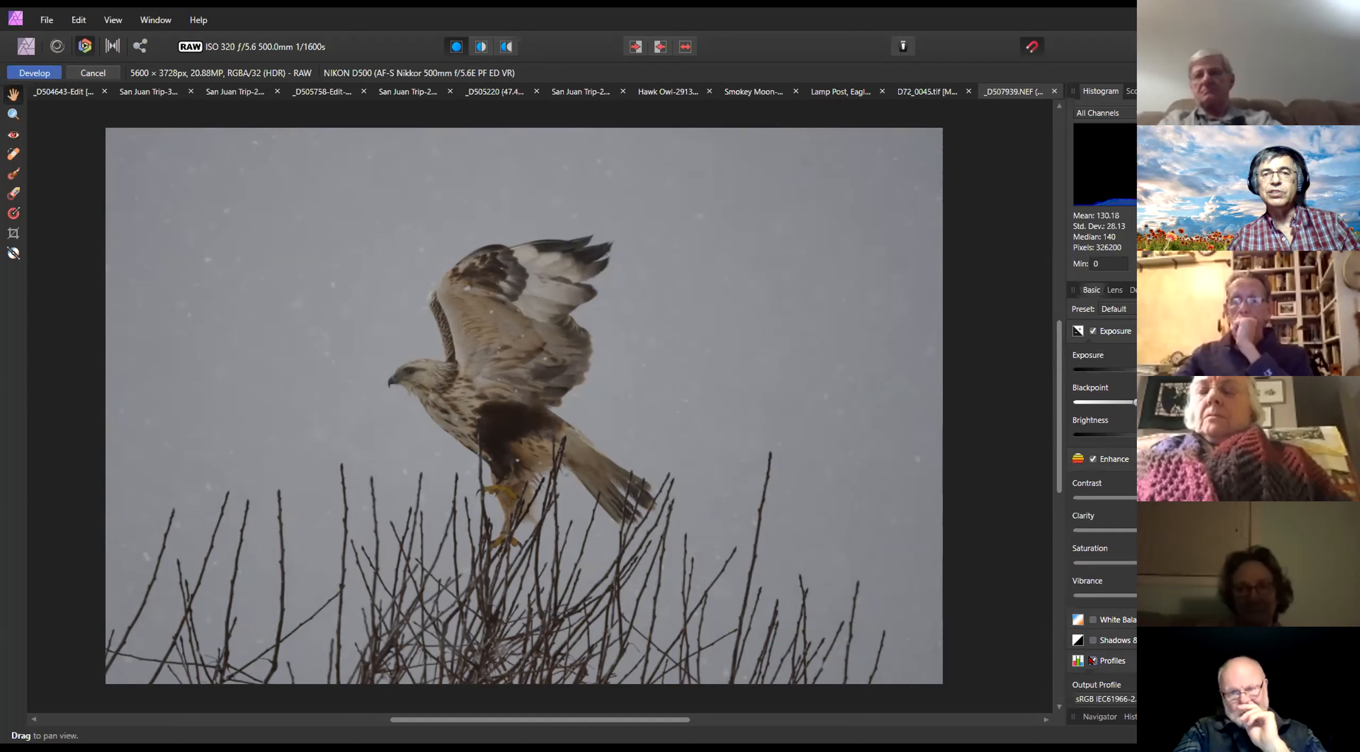
{"action": "scroll", "coordinate": [1104, 513], "scroll_direction": "down", "scroll_amount": 1}
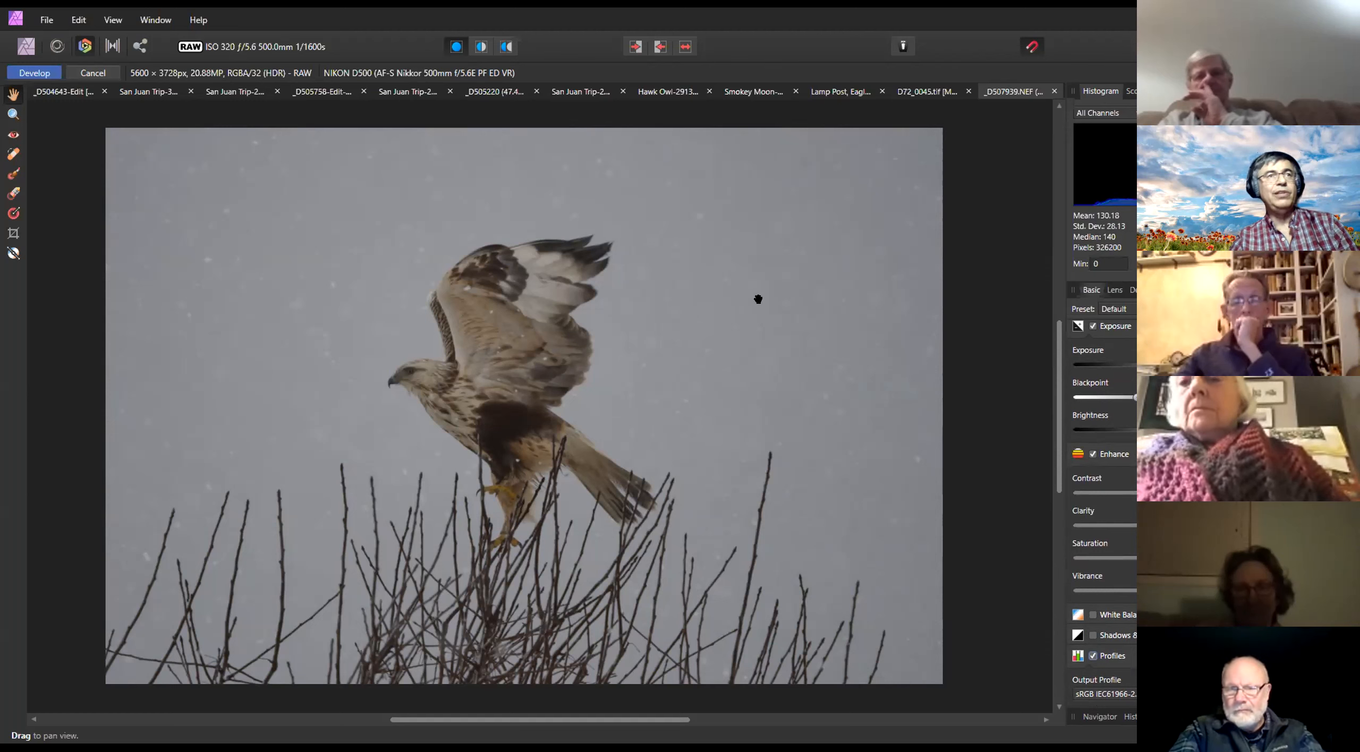
{"action": "left_click", "coordinate": [33, 73]}
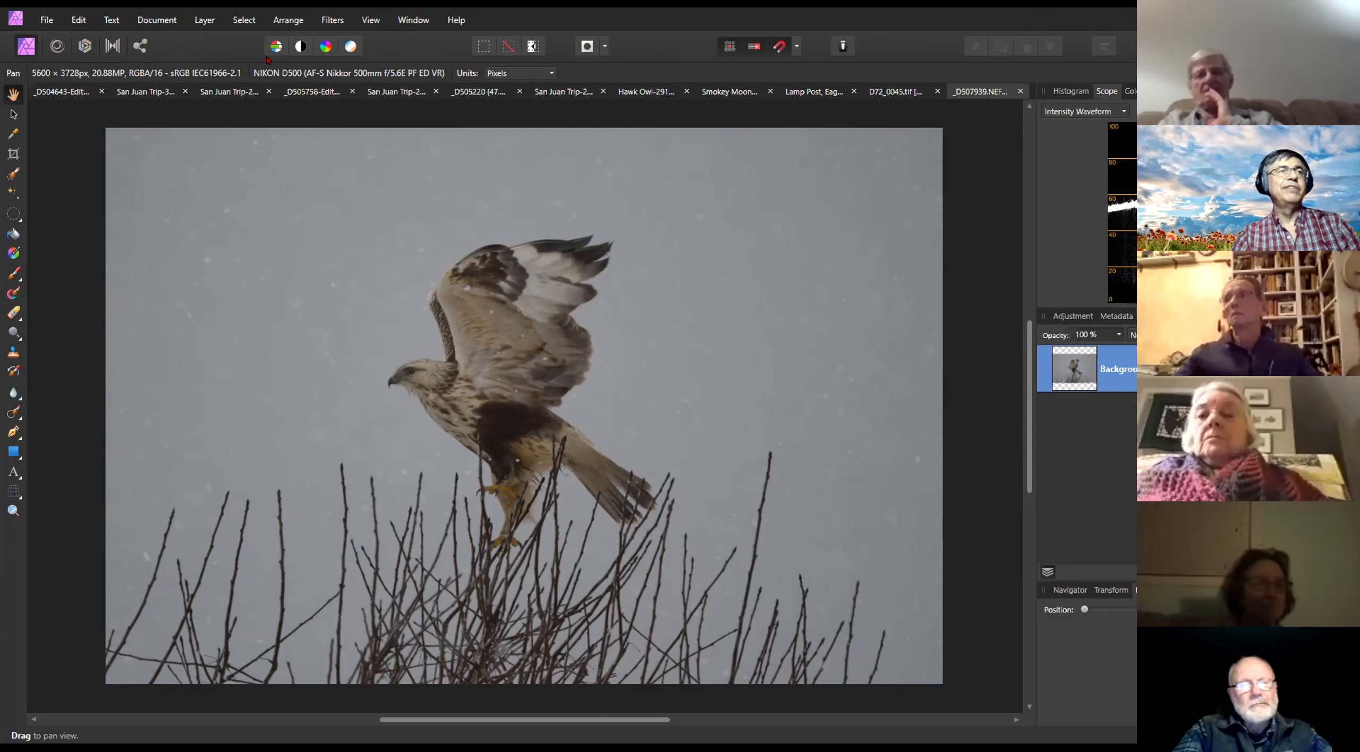
Re-enter the Develop Persona, try switching directly to the Liquify Persona, and cancel the develop operation
{"action": "left_click", "coordinate": [84, 46]}
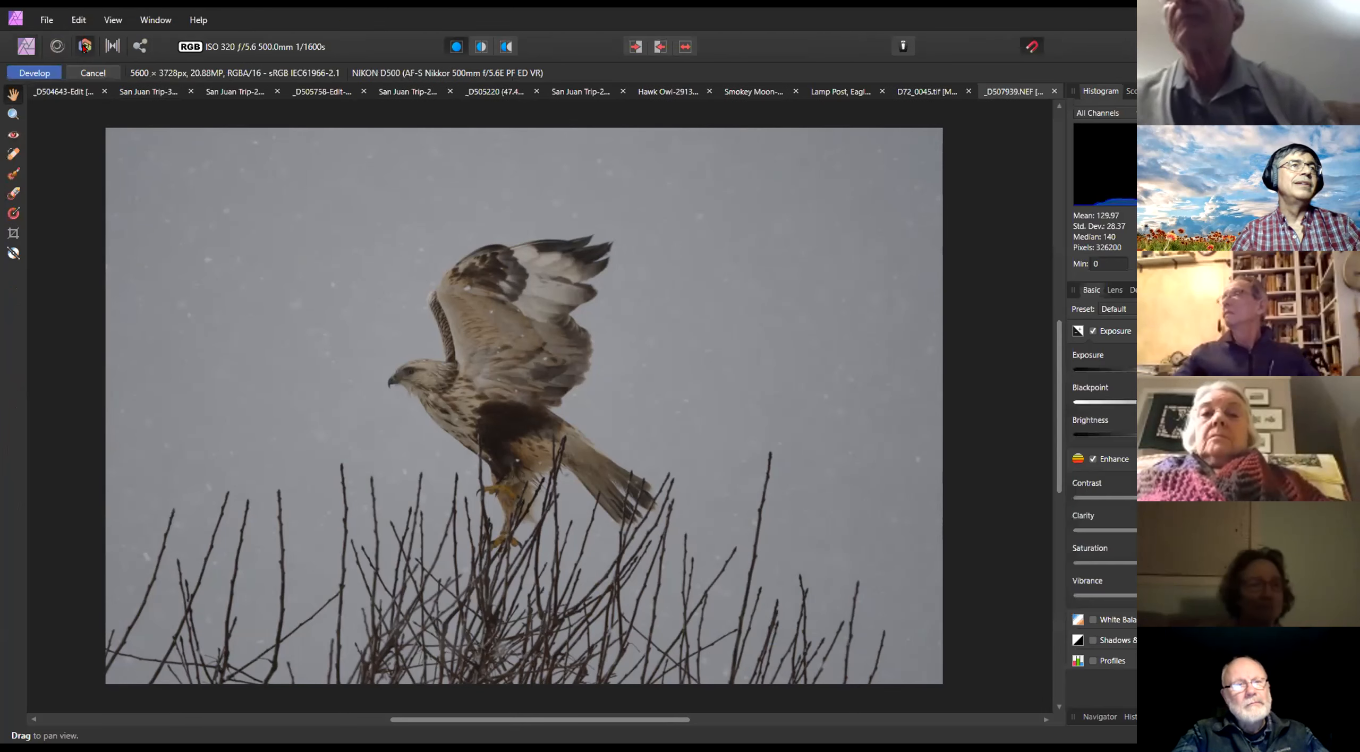
{"action": "left_click", "coordinate": [58, 48]}
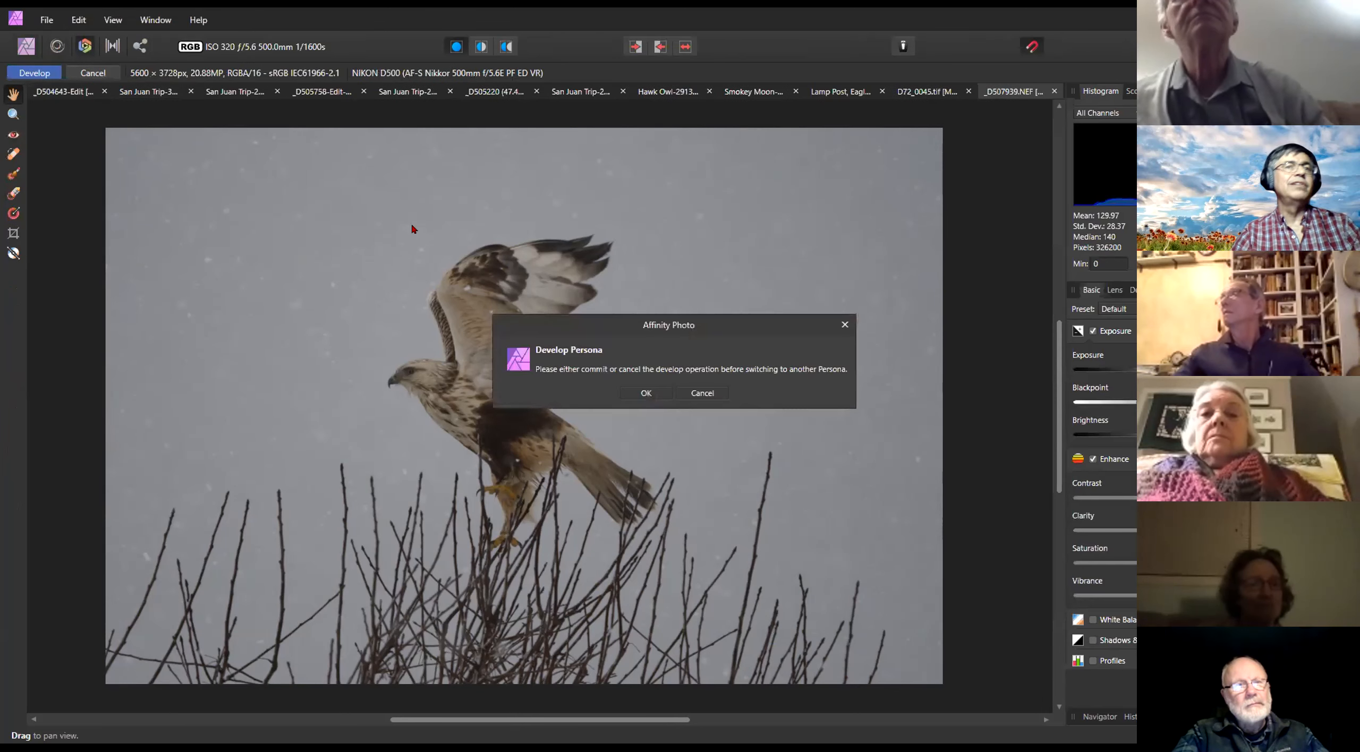
{"action": "left_click", "coordinate": [694, 398]}
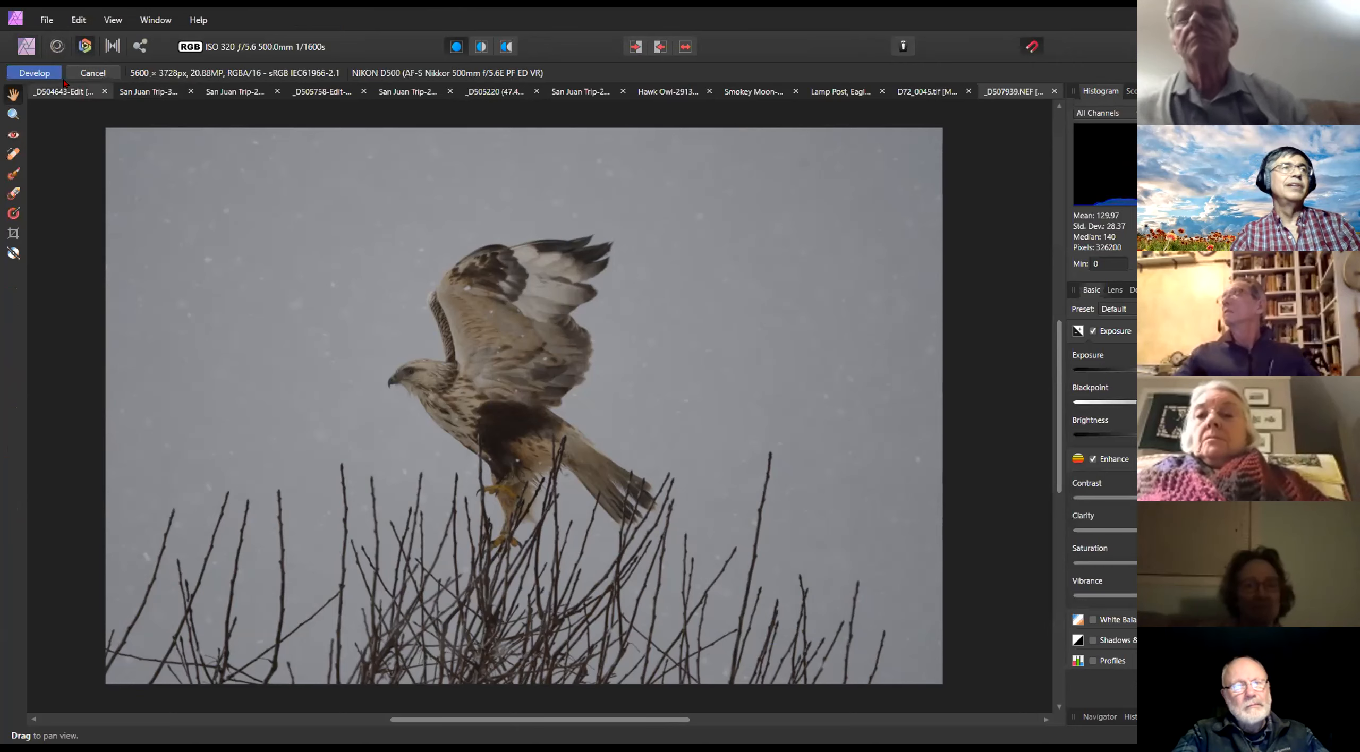
{"action": "left_click", "coordinate": [98, 77]}
Switch the hawk photo to the Liquify Persona and shrink the Liquify brush to suit the bird's head
{"action": "left_click", "coordinate": [57, 46]}
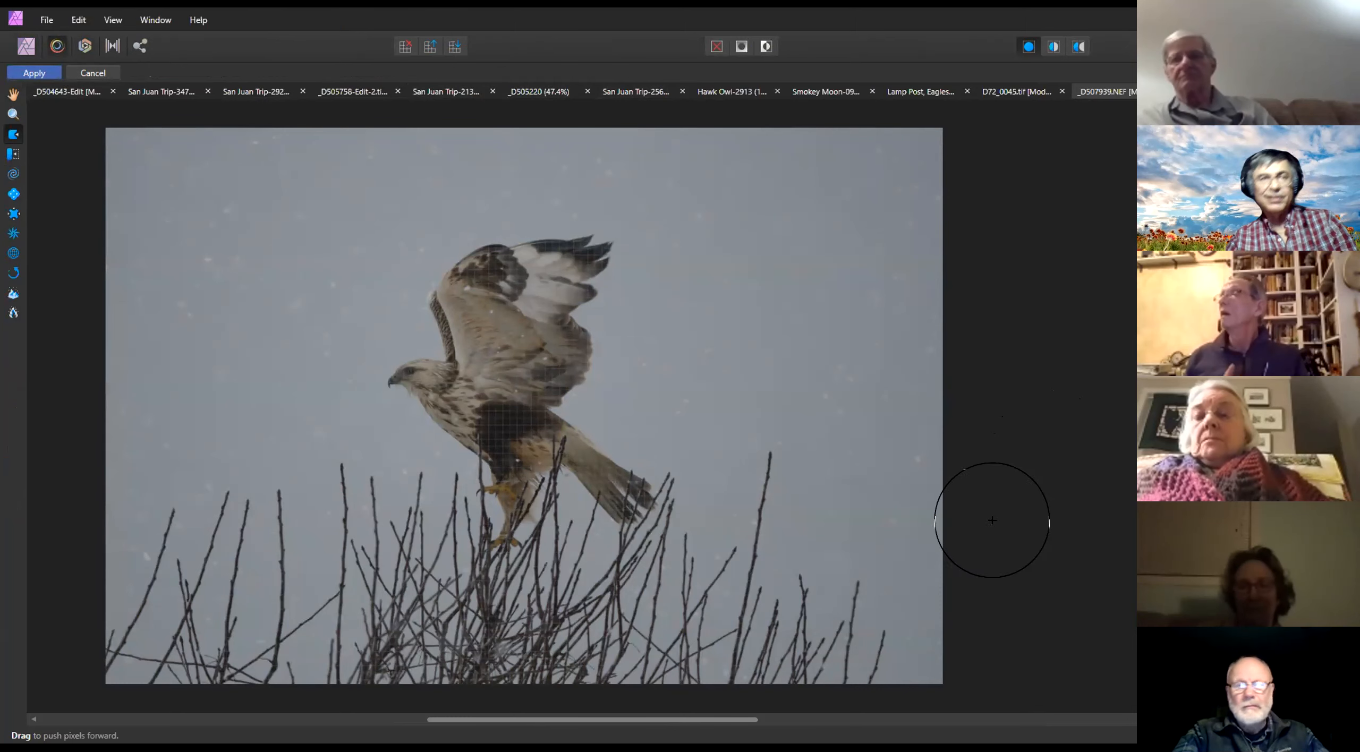
{"action": "key", "text": "bracketleft"}
{"action": "key", "text": "bracketleft"}
{"action": "key", "text": "bracketleft"}
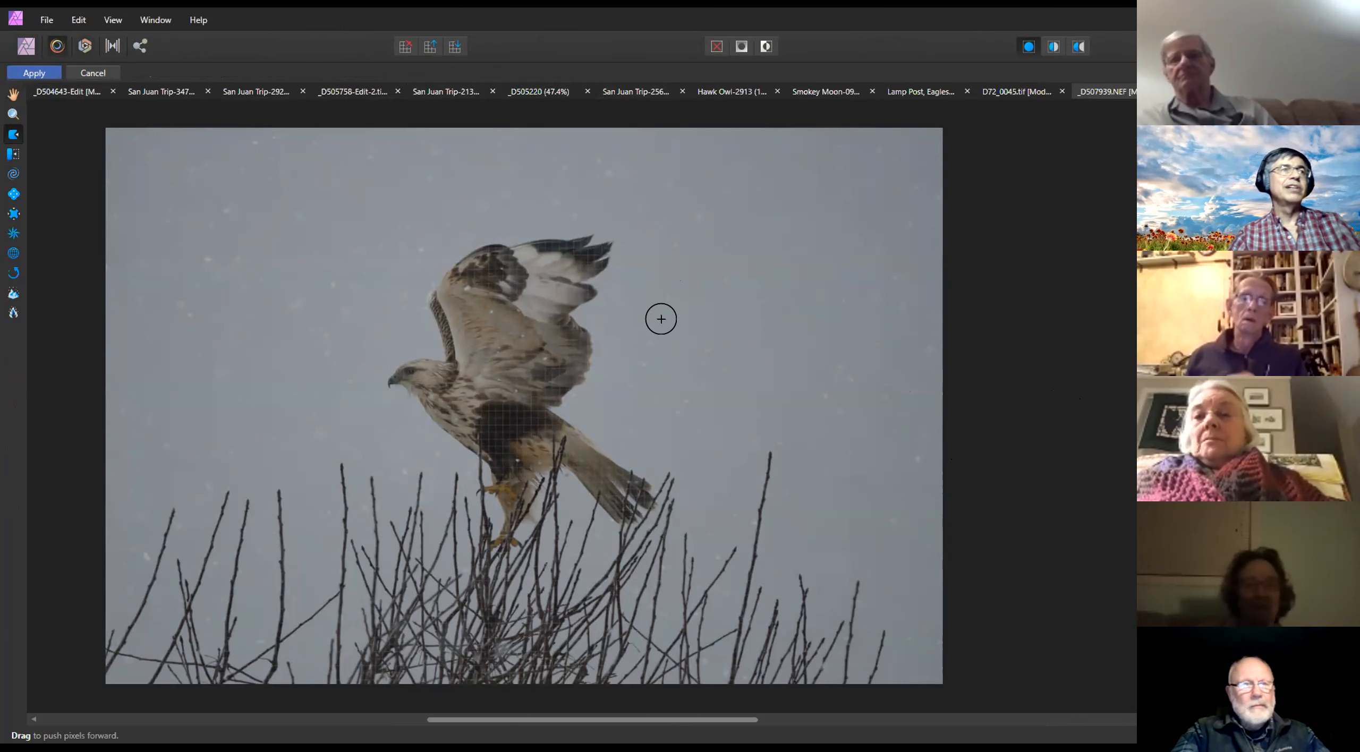
{"action": "scroll", "coordinate": [473, 406], "scroll_direction": "up", "scroll_amount": 1}
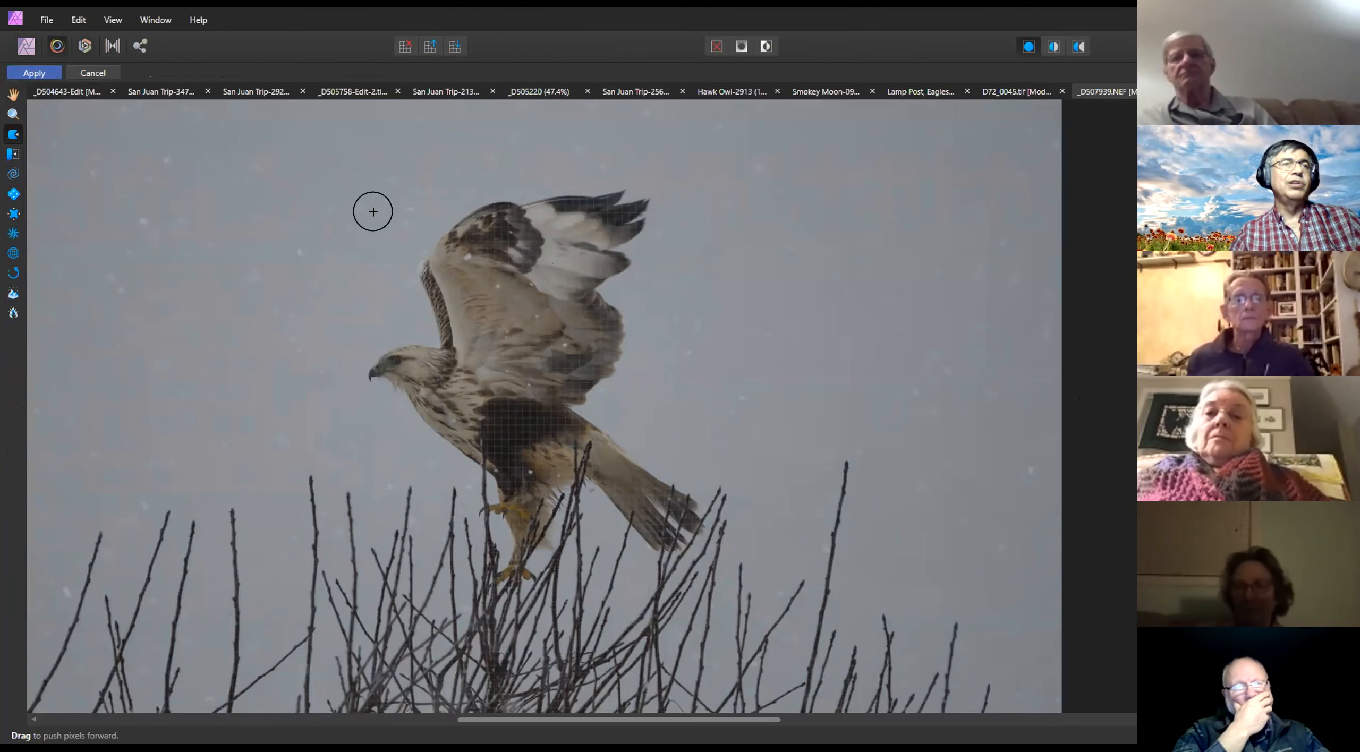
{"action": "scroll", "coordinate": [419, 406], "scroll_direction": "up", "scroll_amount": 1}
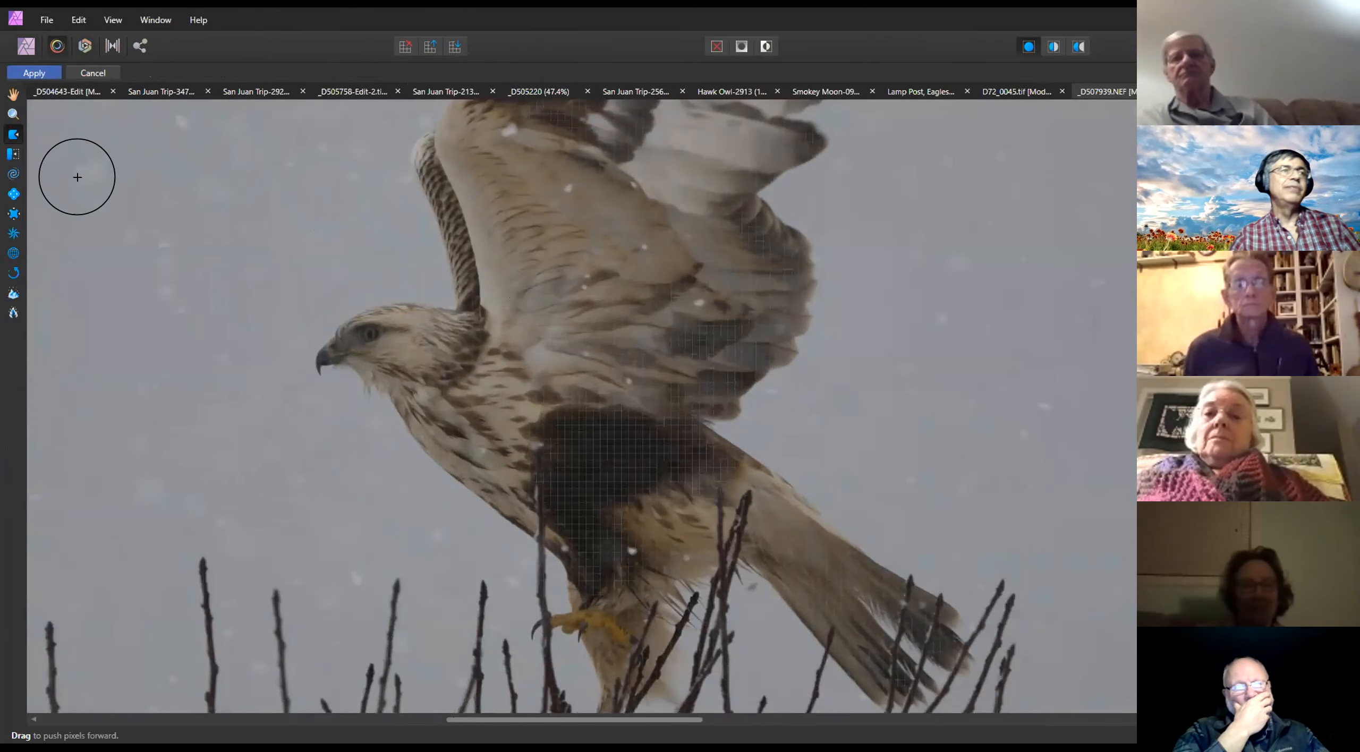
Enlarge the hawk's eye with a smaller brush of the pinch/punch tool
{"action": "left_click", "coordinate": [12, 194]}
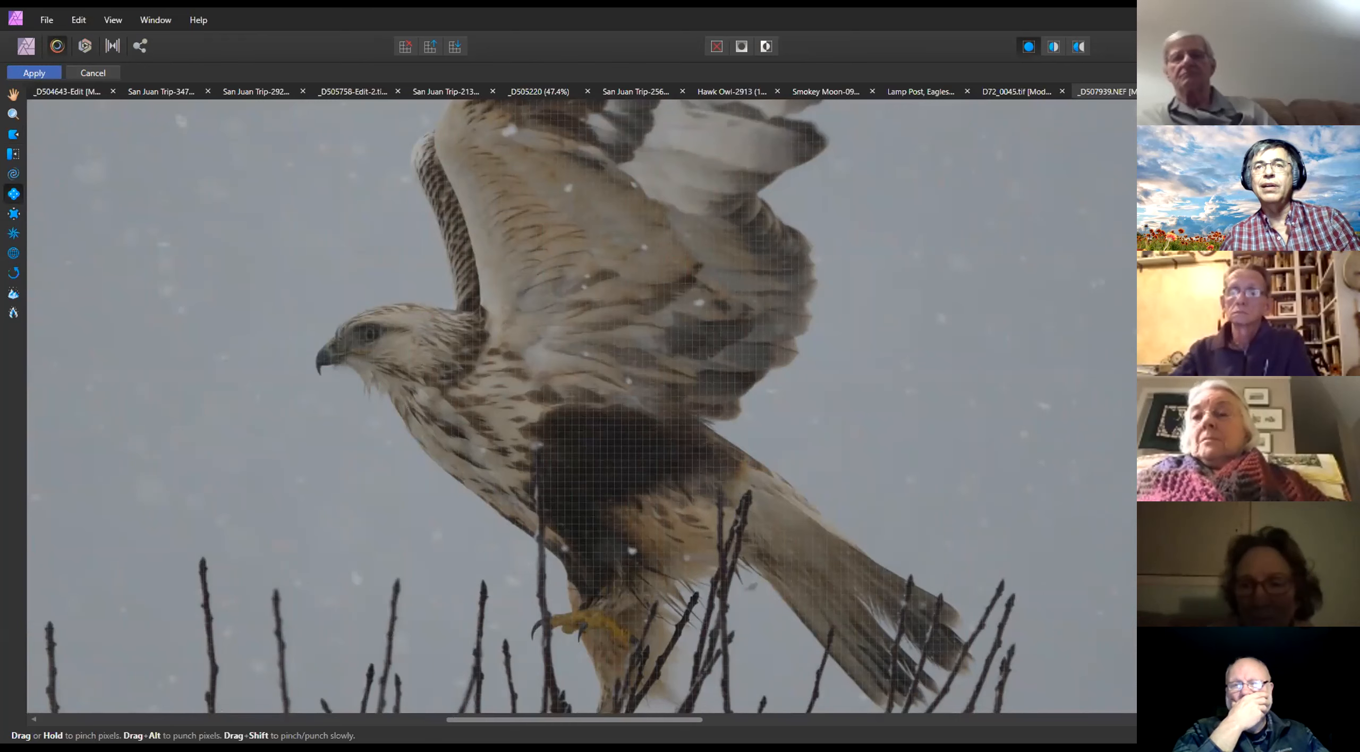
{"action": "key", "text": "bracketleft"}
{"action": "key", "text": "bracketleft"}
{"action": "key", "text": "bracketleft"}
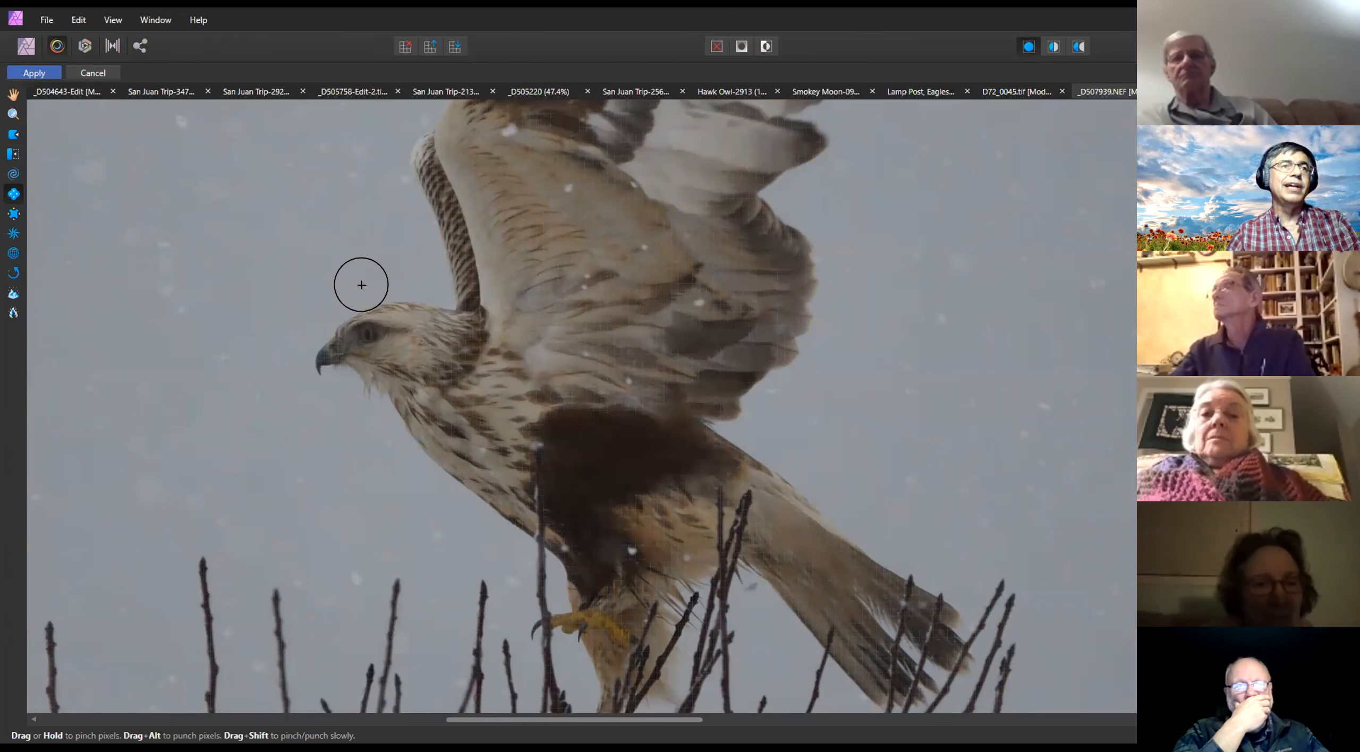
{"action": "left_click_drag", "start_coordinate": [357, 324], "coordinate": [365, 321]}
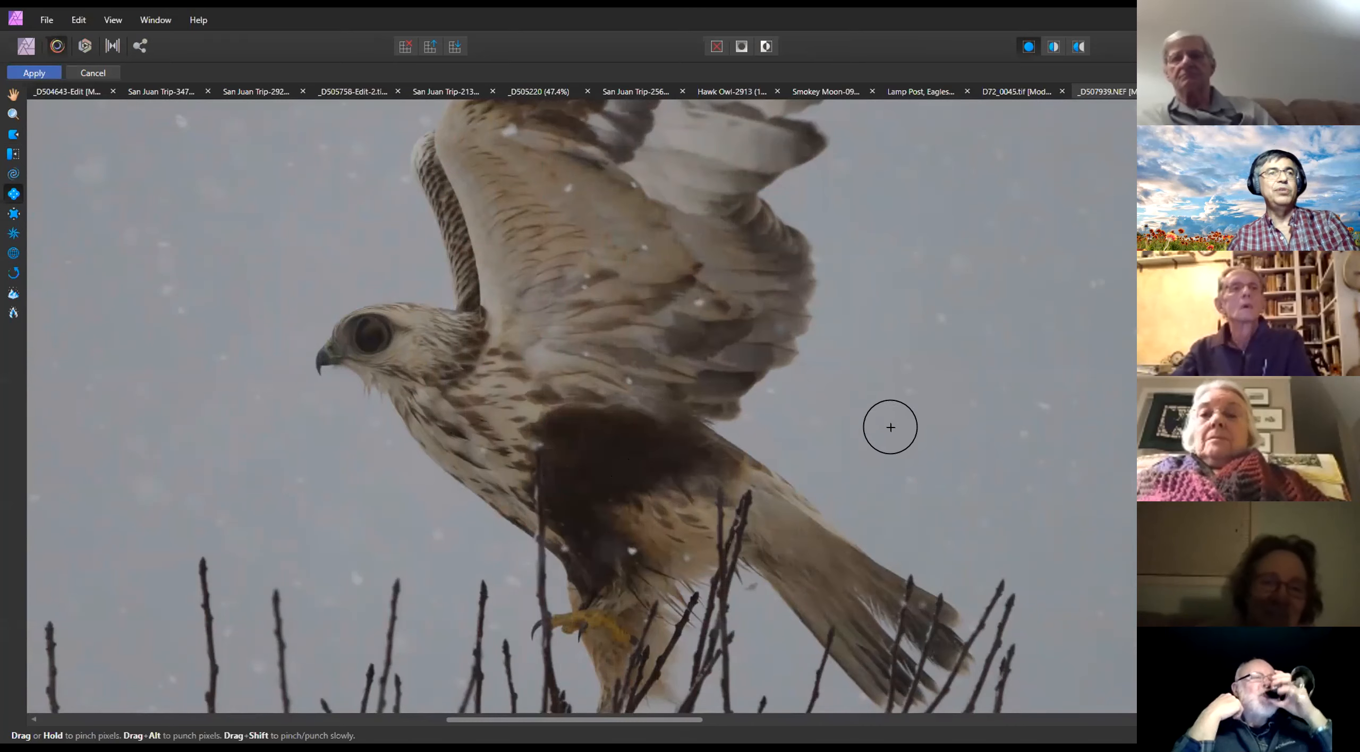
{"action": "scroll", "coordinate": [930, 438], "scroll_direction": "down", "scroll_amount": 1}
{"action": "scroll", "coordinate": [324, 297], "scroll_direction": "up", "scroll_amount": 2}
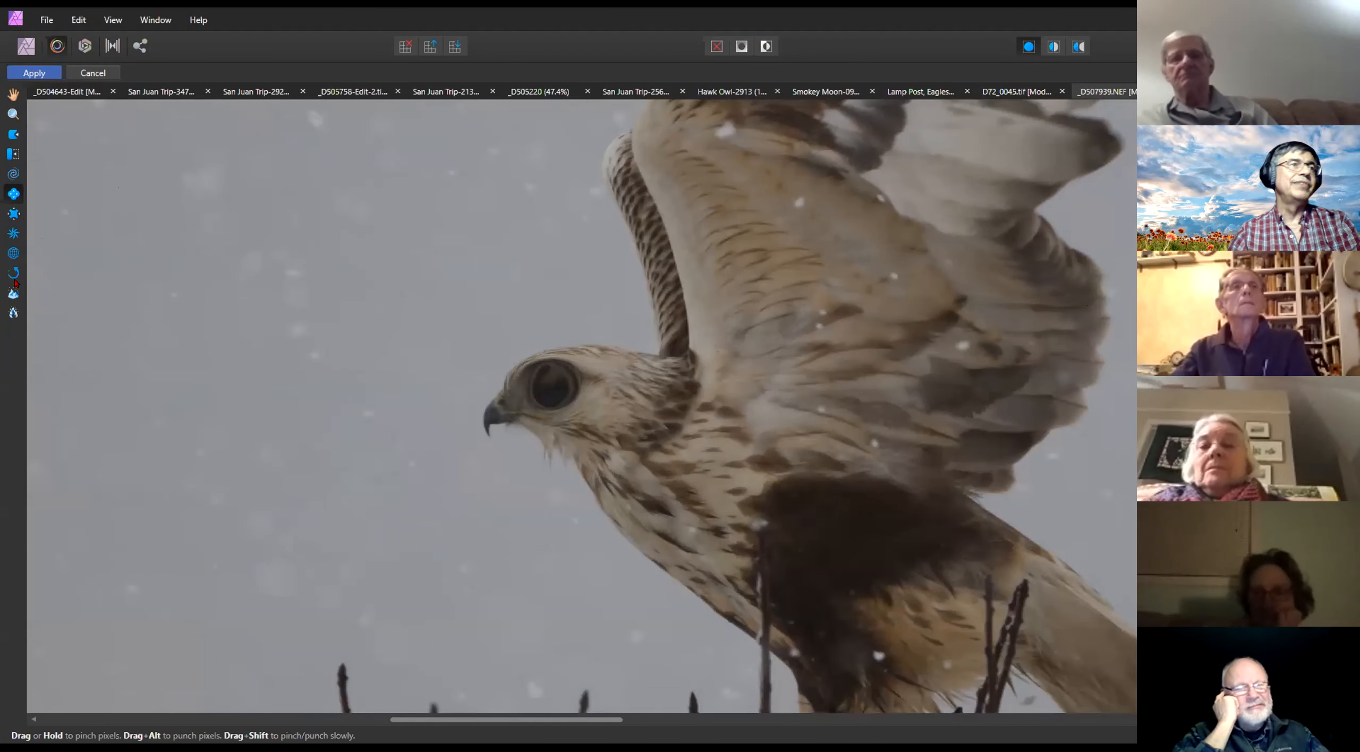
Look over the Liquify Twirl and Turbulence tools, and restore the hawk's eye with the Reconstruct tool
{"action": "left_click", "coordinate": [13, 174]}
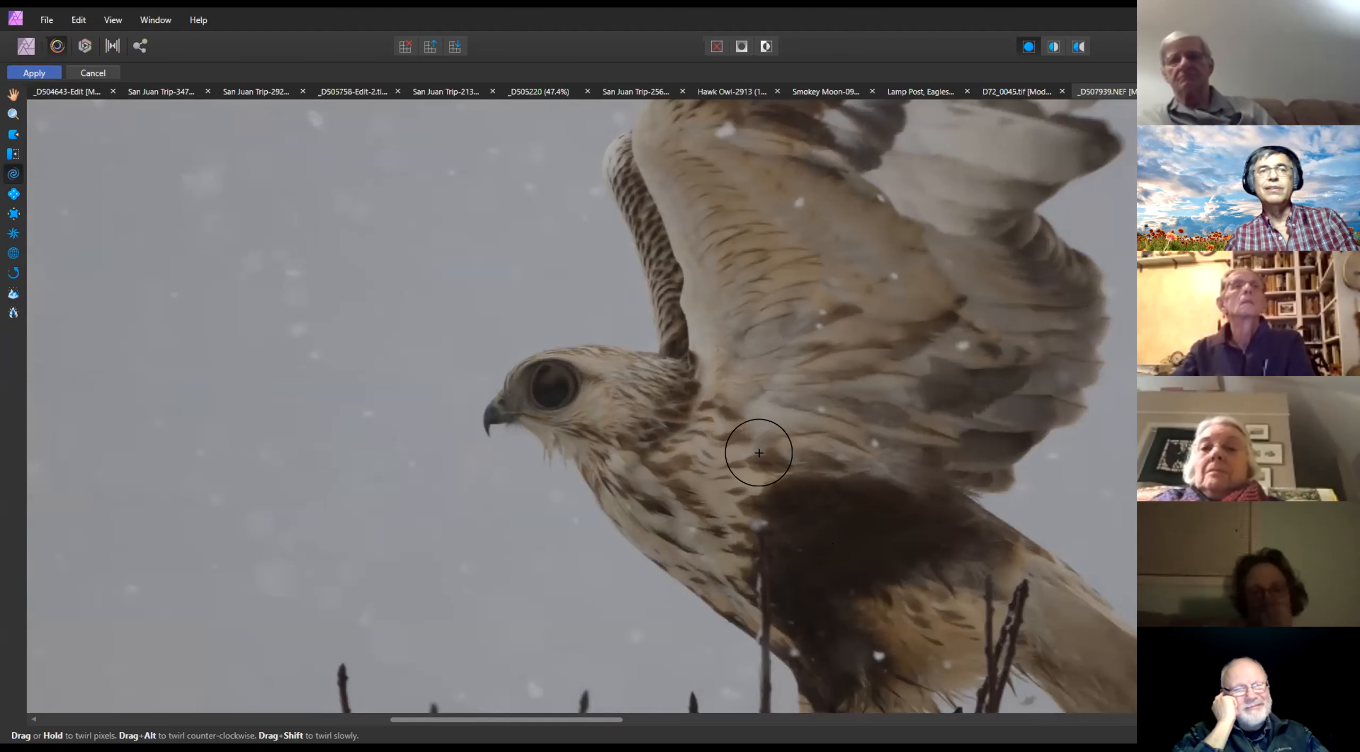
{"action": "scroll", "coordinate": [764, 441], "scroll_direction": "down", "scroll_amount": 3}
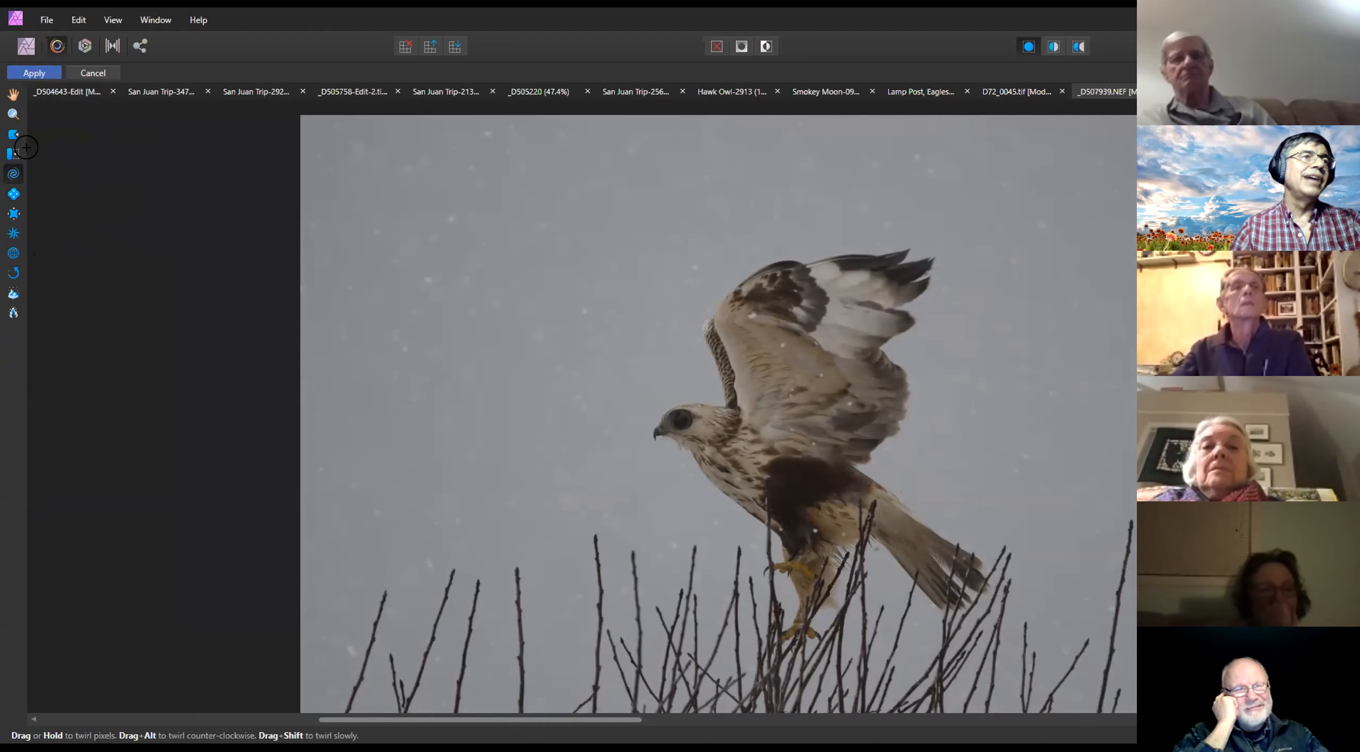
{"action": "left_click", "coordinate": [13, 233]}
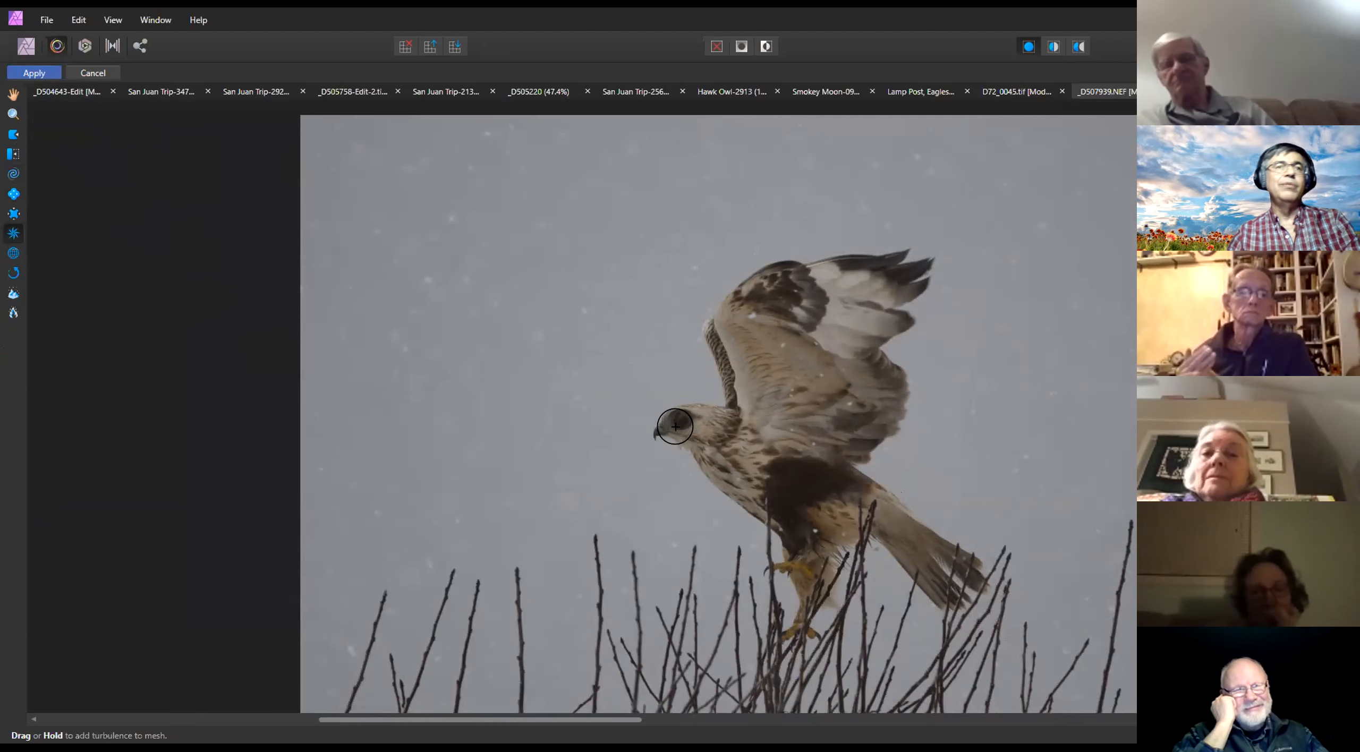
{"action": "scroll", "coordinate": [685, 423], "scroll_direction": "up", "scroll_amount": 5}
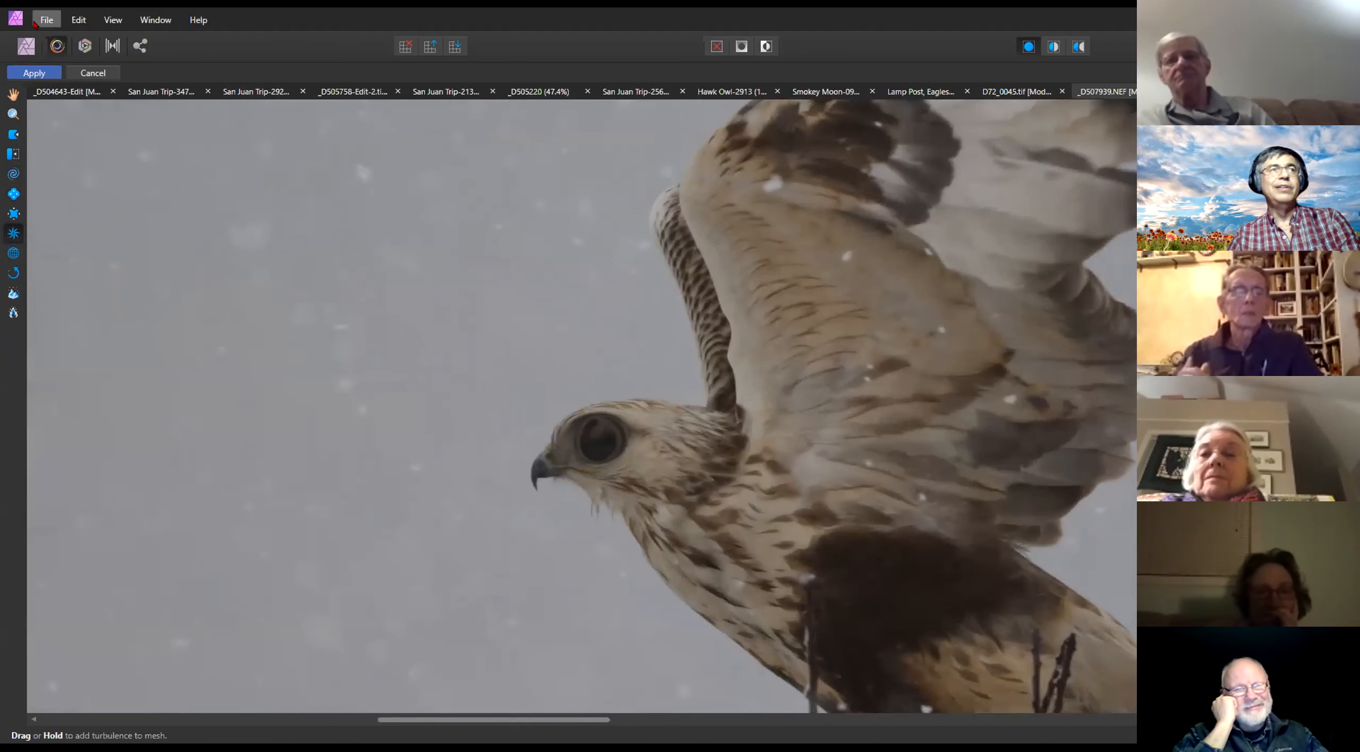
{"action": "left_click", "coordinate": [11, 273]}
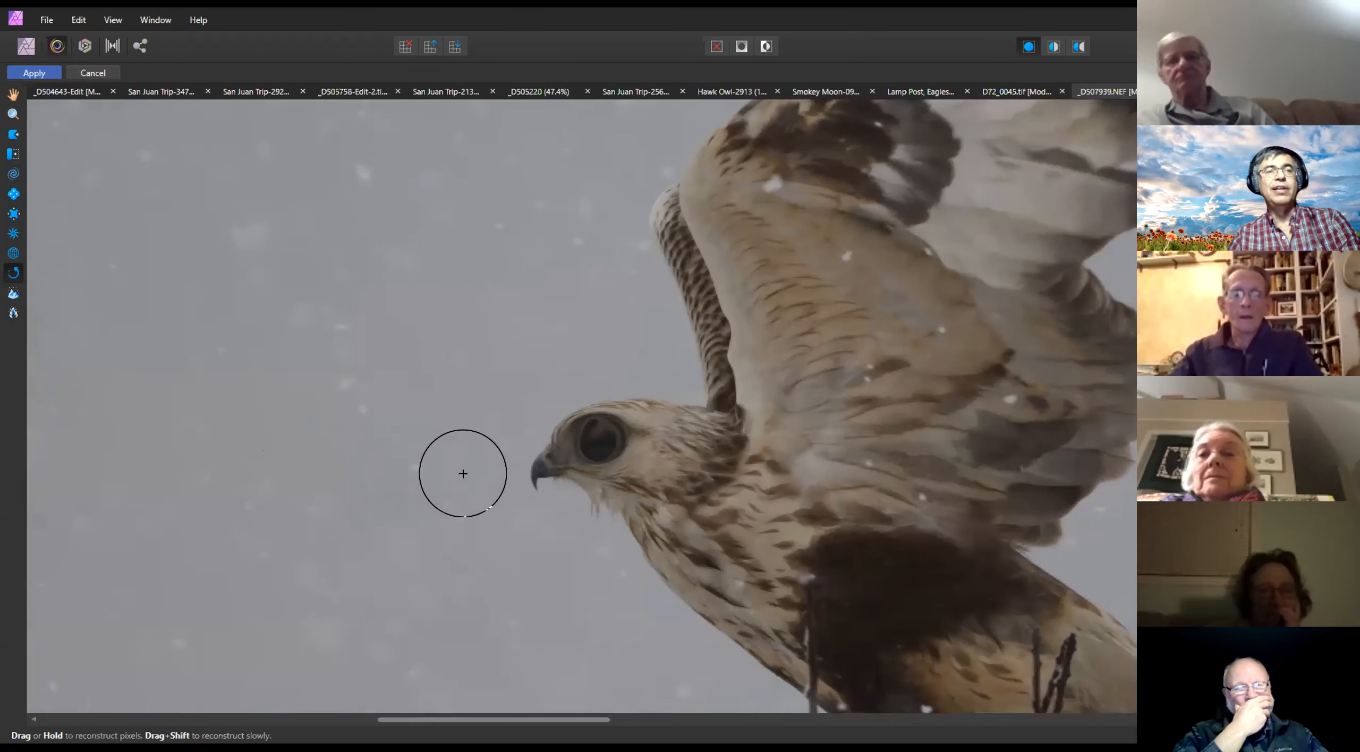
{"action": "mouse_move", "coordinate": [466, 471]}
{"action": "left_mouse_down"}
{"action": "mouse_move", "coordinate": [608, 416]}
{"action": "mouse_move", "coordinate": [653, 477]}
{"action": "left_mouse_up"}
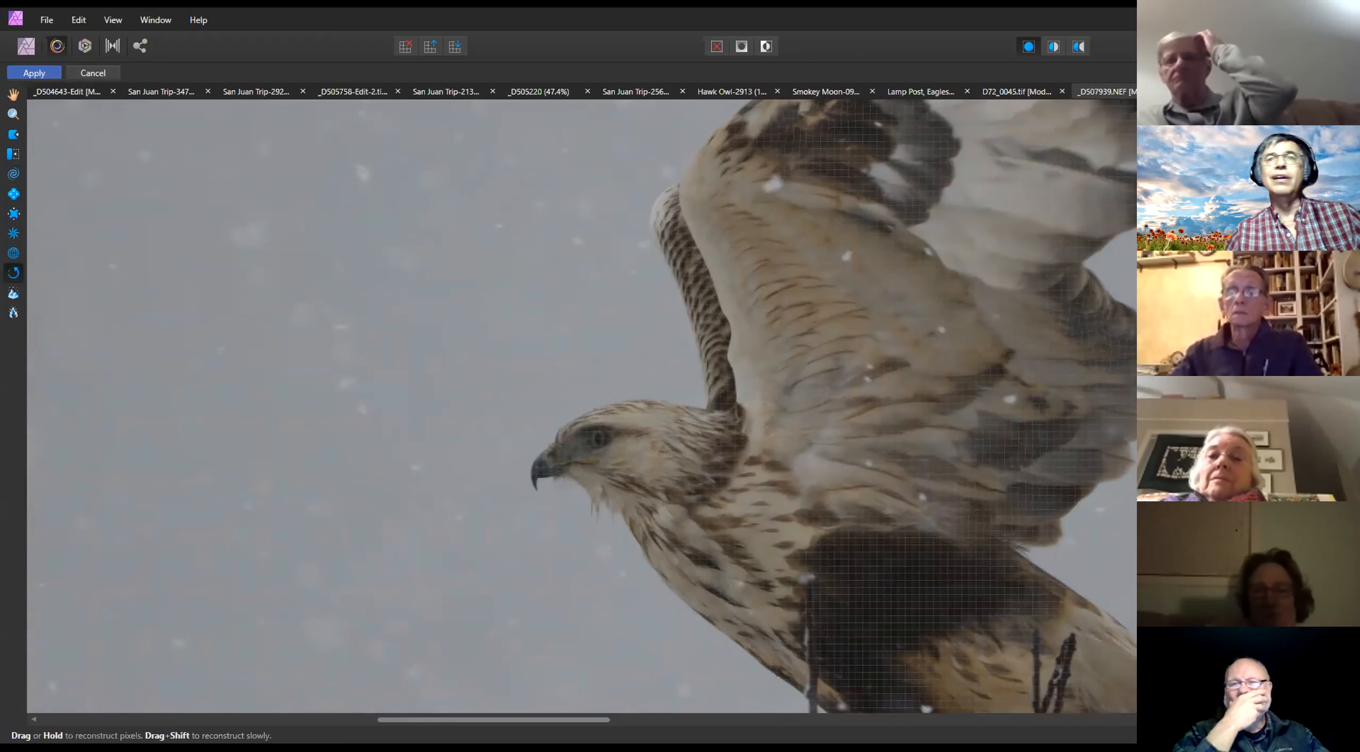
Change the Liquify mesh colour to a reddish tone and cancel the Liquify operation
{"action": "left_click", "coordinate": [1190, 186]}
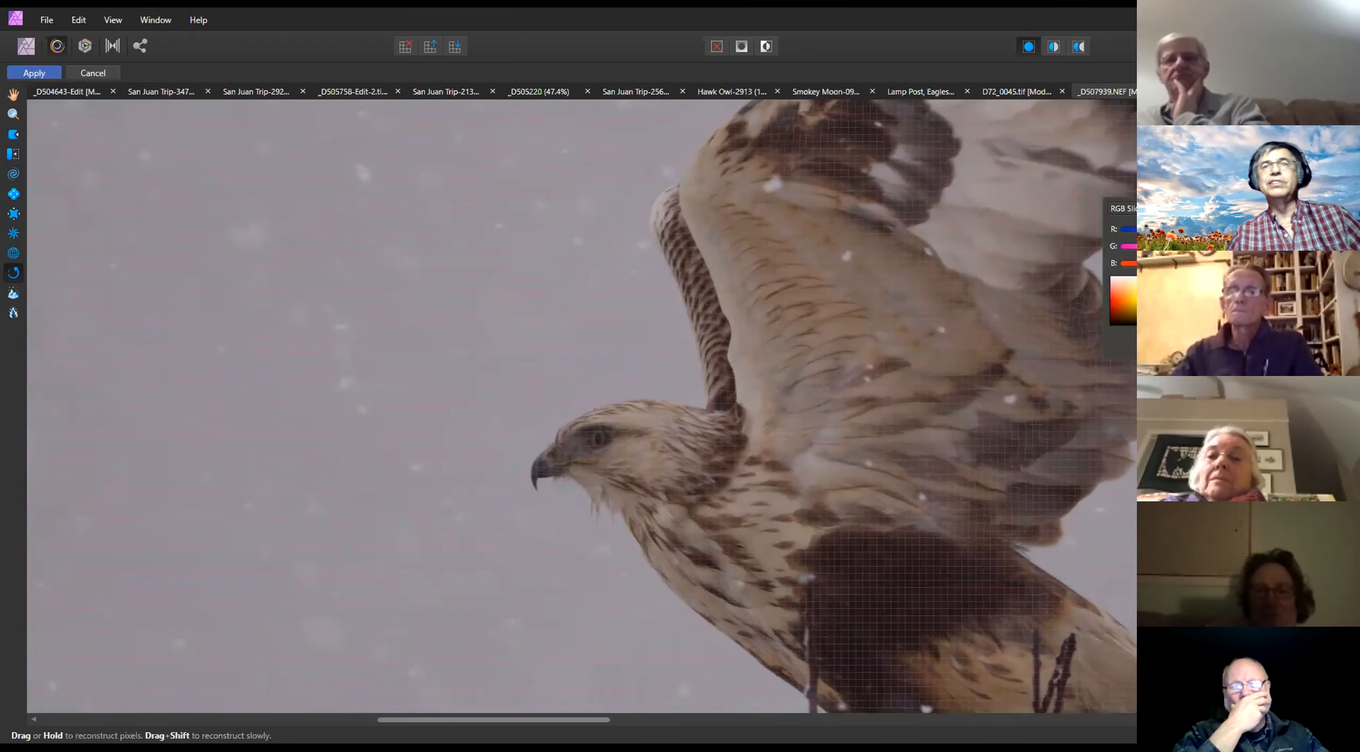
{"action": "key", "text": "Escape"}
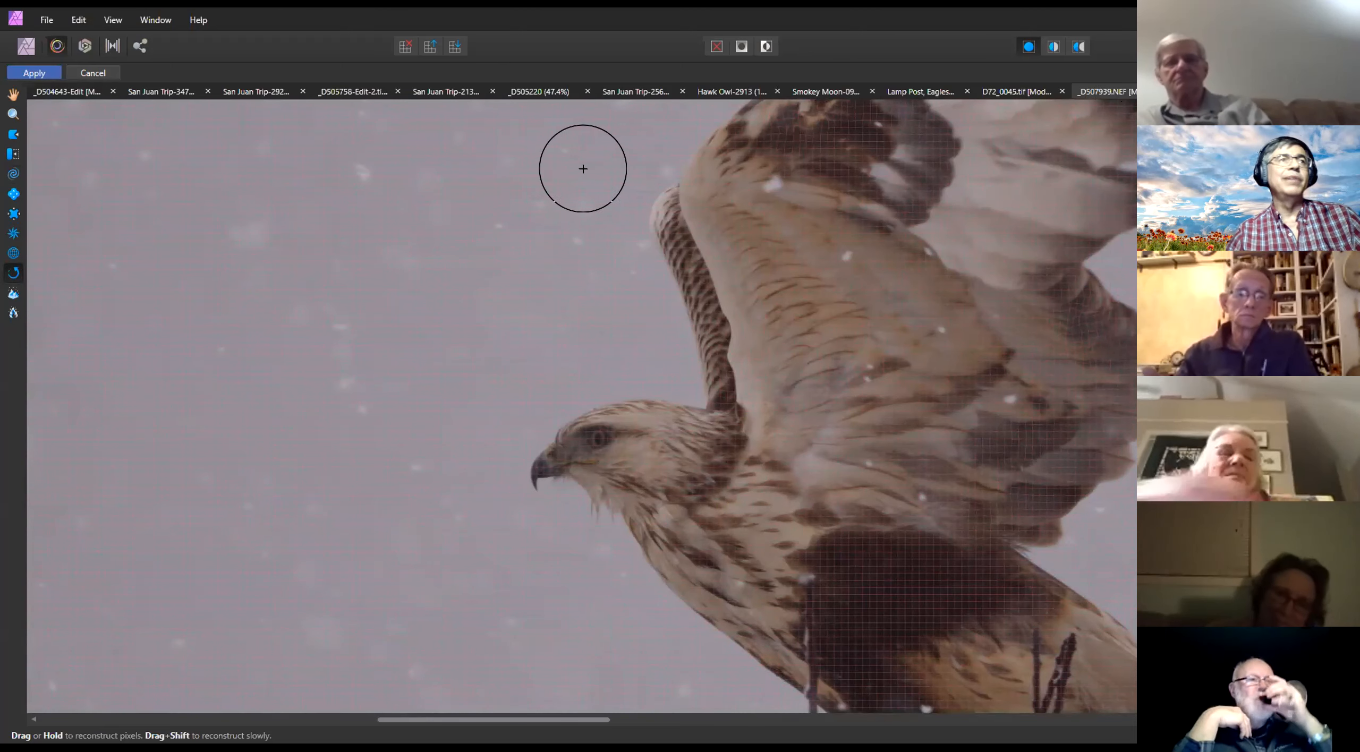
{"action": "left_click", "coordinate": [106, 74]}
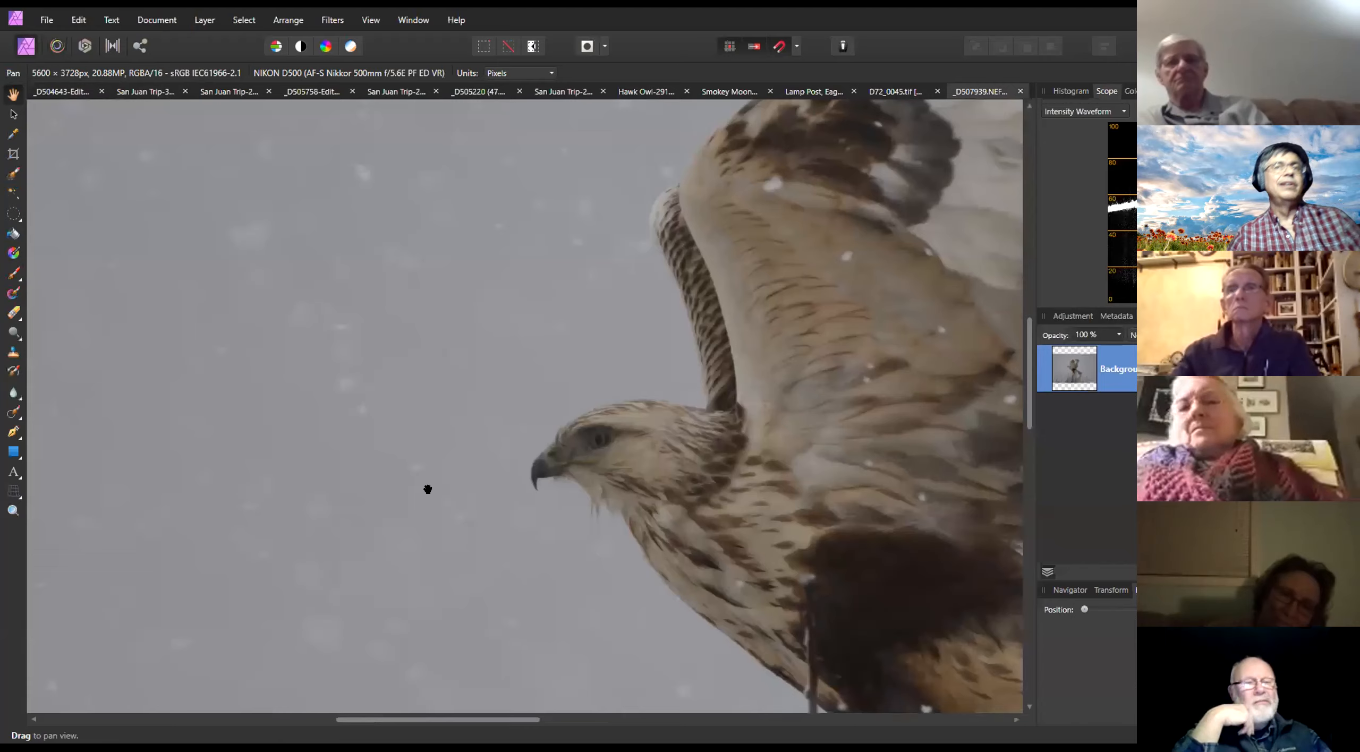
{"action": "scroll", "coordinate": [431, 445], "scroll_direction": "down", "scroll_amount": 4}
{"action": "scroll", "coordinate": [431, 445], "scroll_direction": "down", "scroll_amount": 3}
{"action": "scroll", "coordinate": [437, 443], "scroll_direction": "up", "scroll_amount": 3}
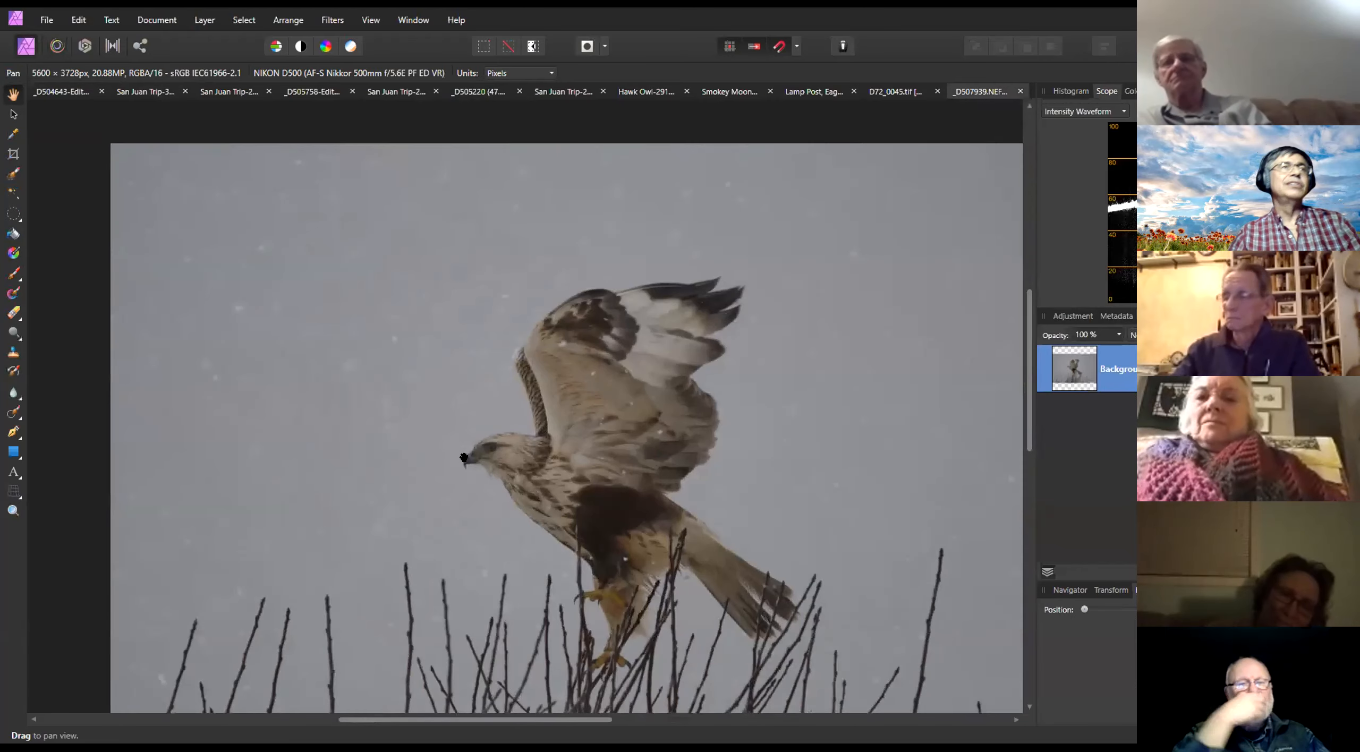
{"action": "left_click_drag", "start_coordinate": [712, 497], "coordinate": [655, 444]}
{"action": "scroll", "coordinate": [655, 444], "scroll_direction": "down", "scroll_amount": 2}
{"action": "scroll", "coordinate": [627, 440], "scroll_direction": "up", "scroll_amount": 1}
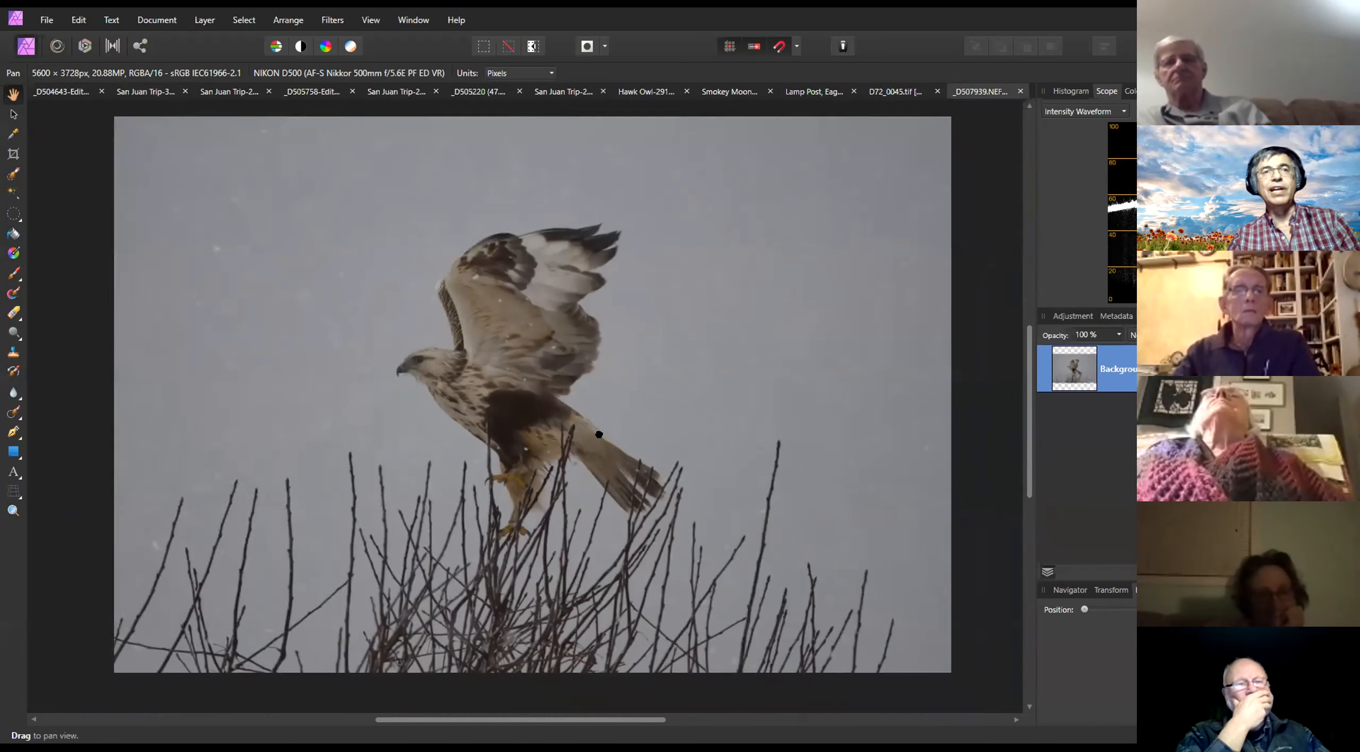
Switch the hawk photo to the Tone Mapping Persona with the whole bird in view
{"action": "scroll", "coordinate": [607, 437], "scroll_direction": "down", "scroll_amount": 1}
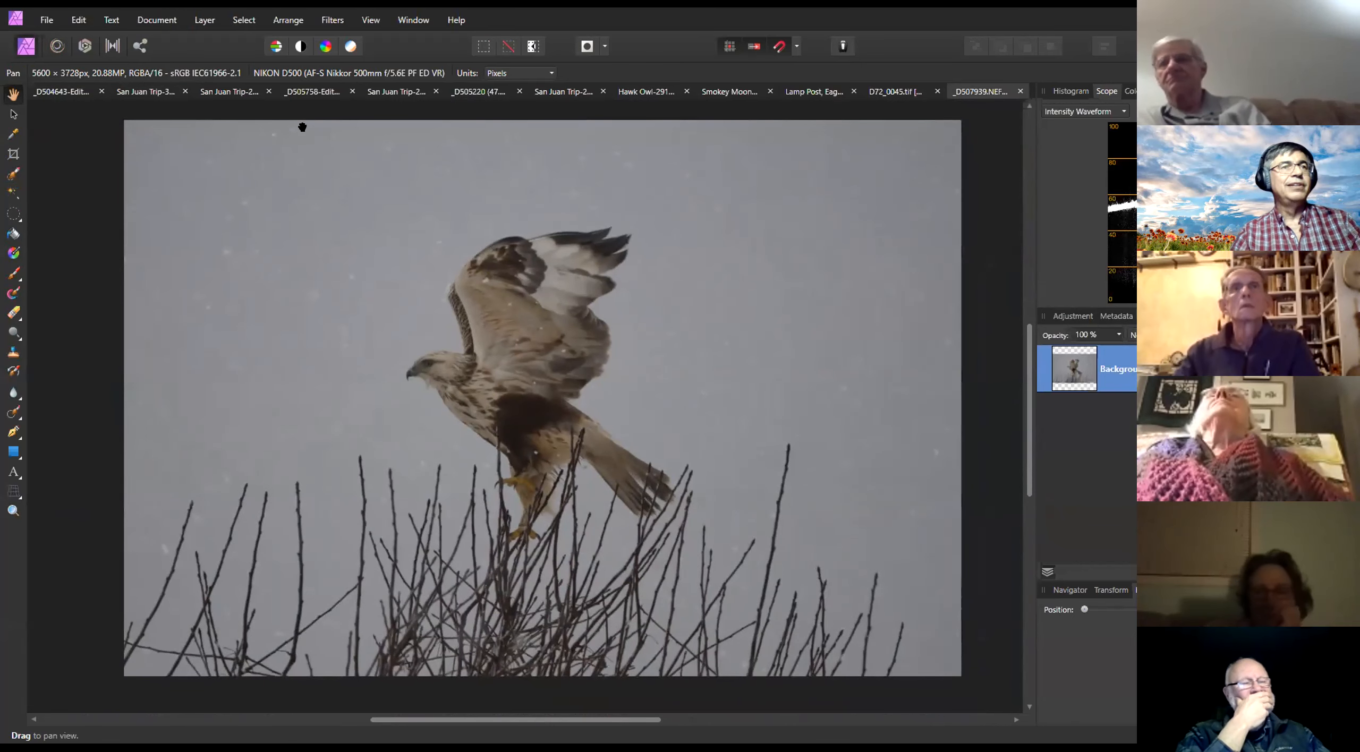
{"action": "scroll", "coordinate": [438, 327], "scroll_direction": "up", "scroll_amount": 3}
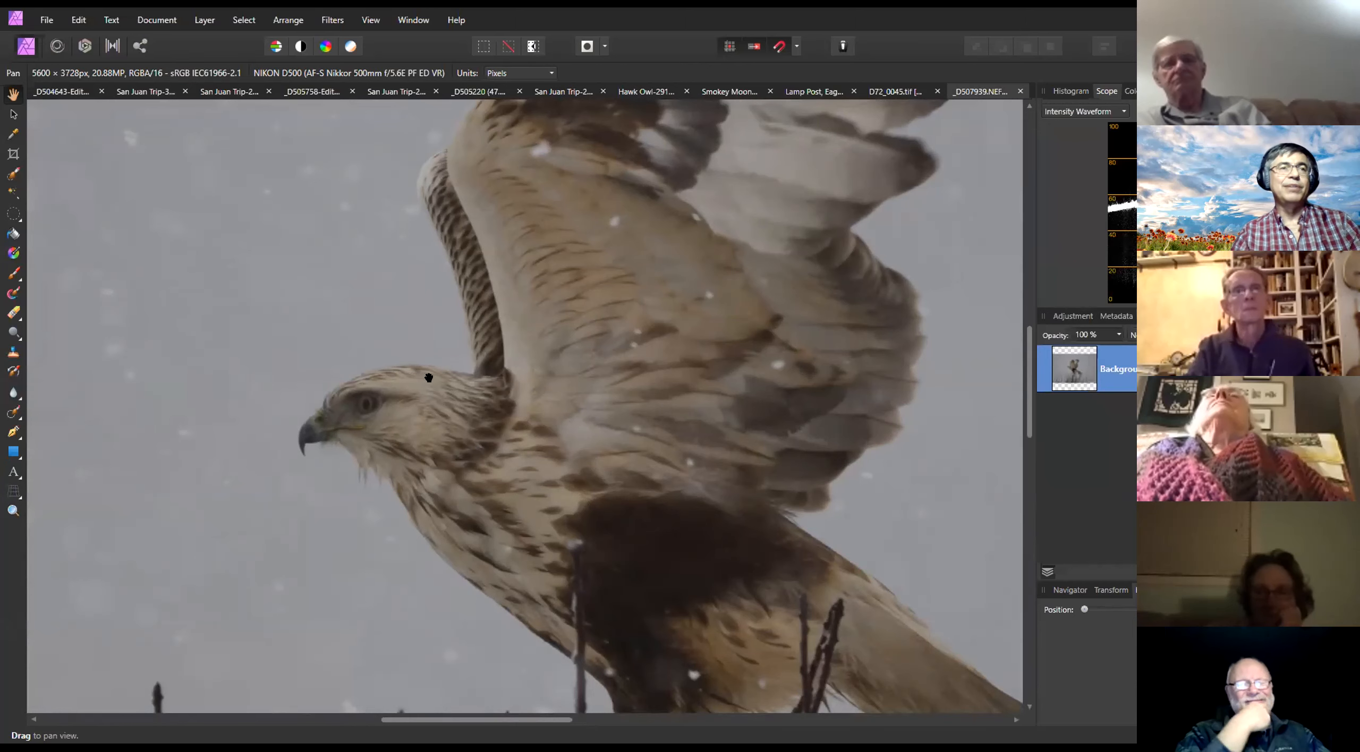
{"action": "scroll", "coordinate": [439, 387], "scroll_direction": "down", "scroll_amount": 1}
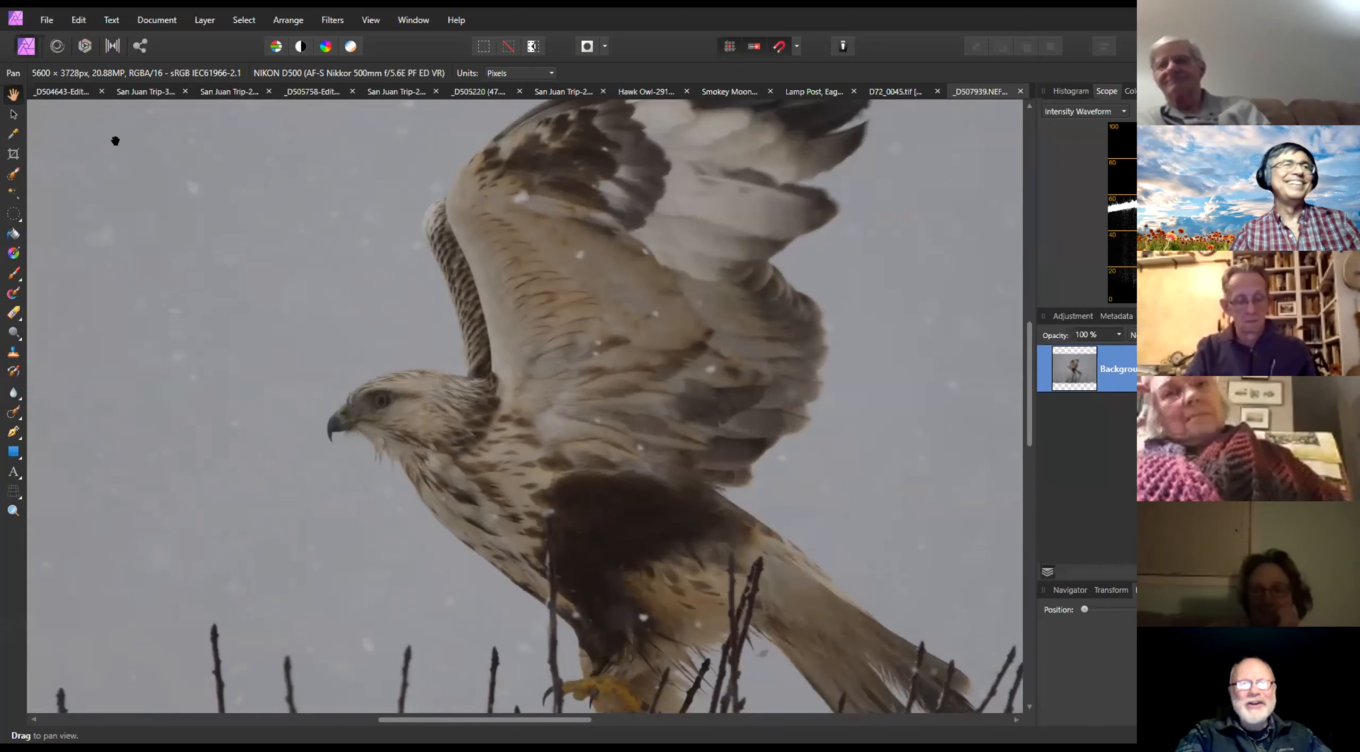
{"action": "left_click", "coordinate": [113, 46]}
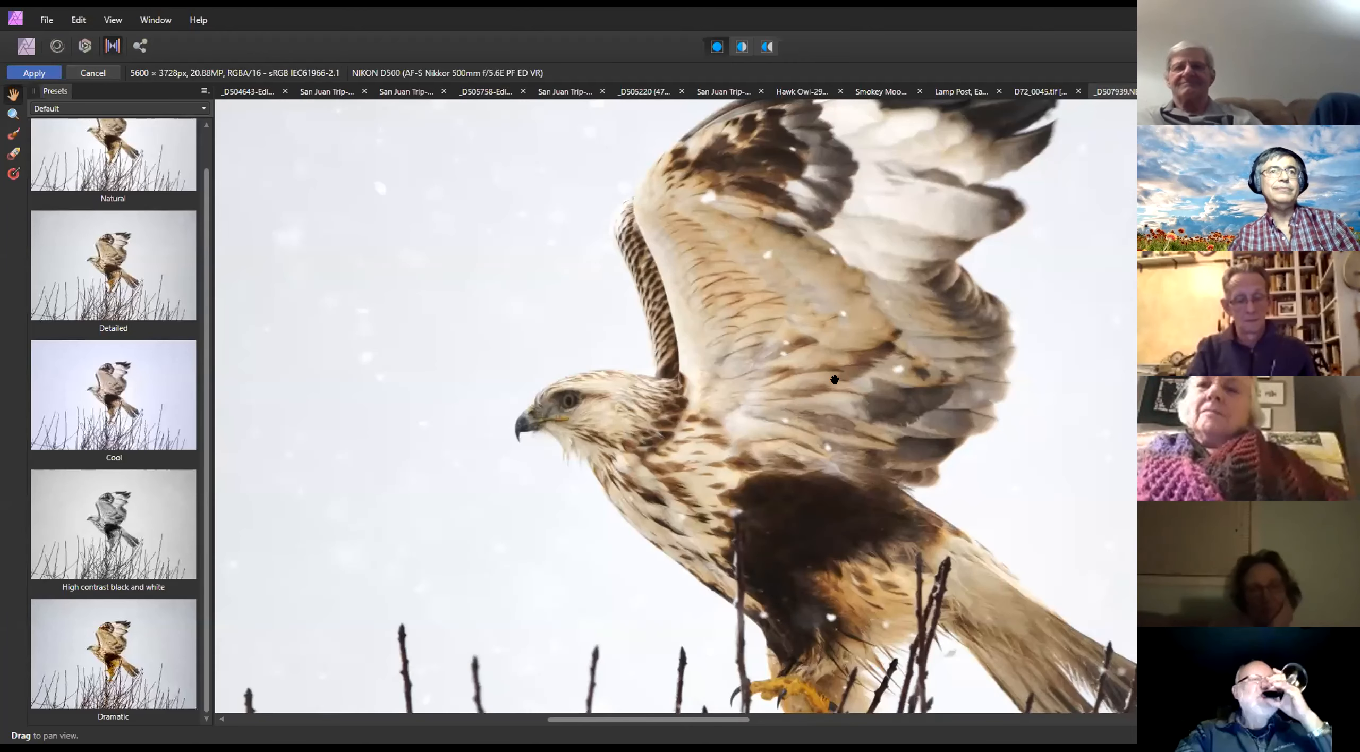
{"action": "scroll", "coordinate": [714, 447], "scroll_direction": "down", "scroll_amount": 3}
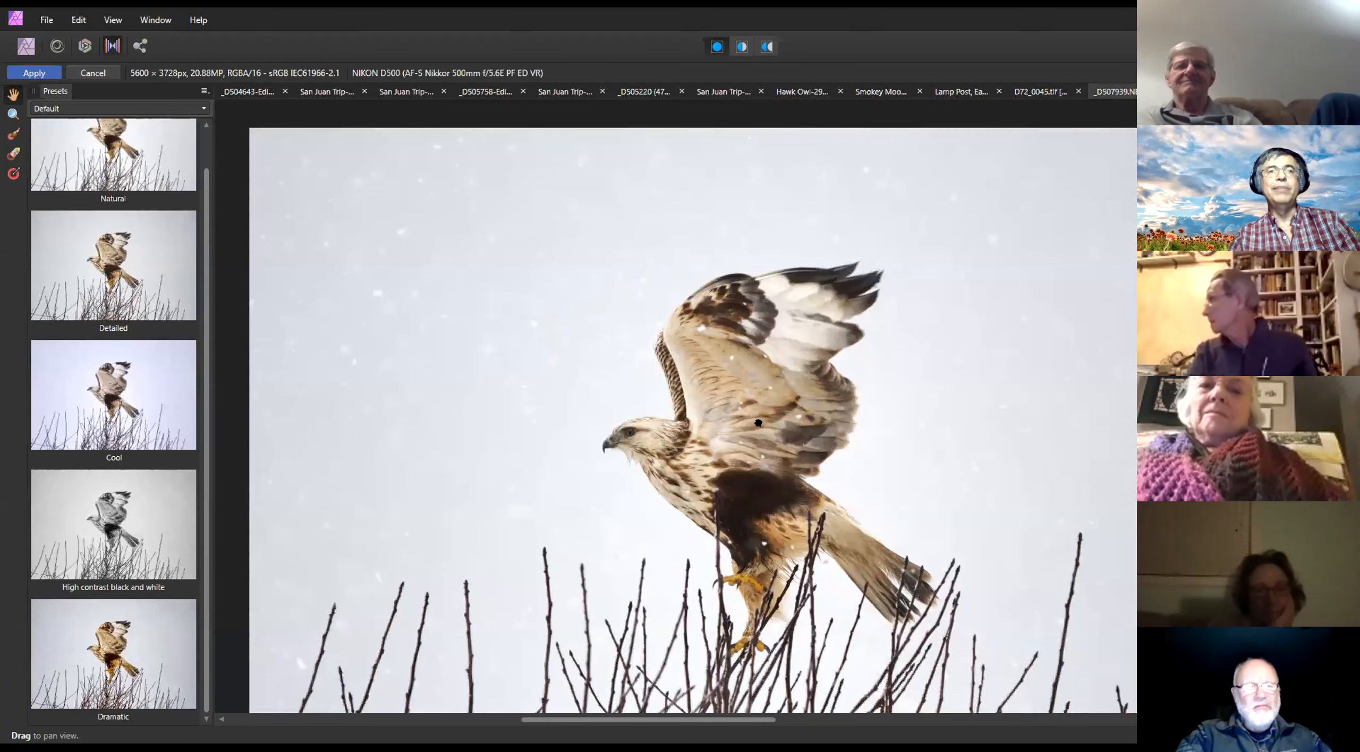
{"action": "left_click_drag", "start_coordinate": [758, 423], "coordinate": [733, 359]}
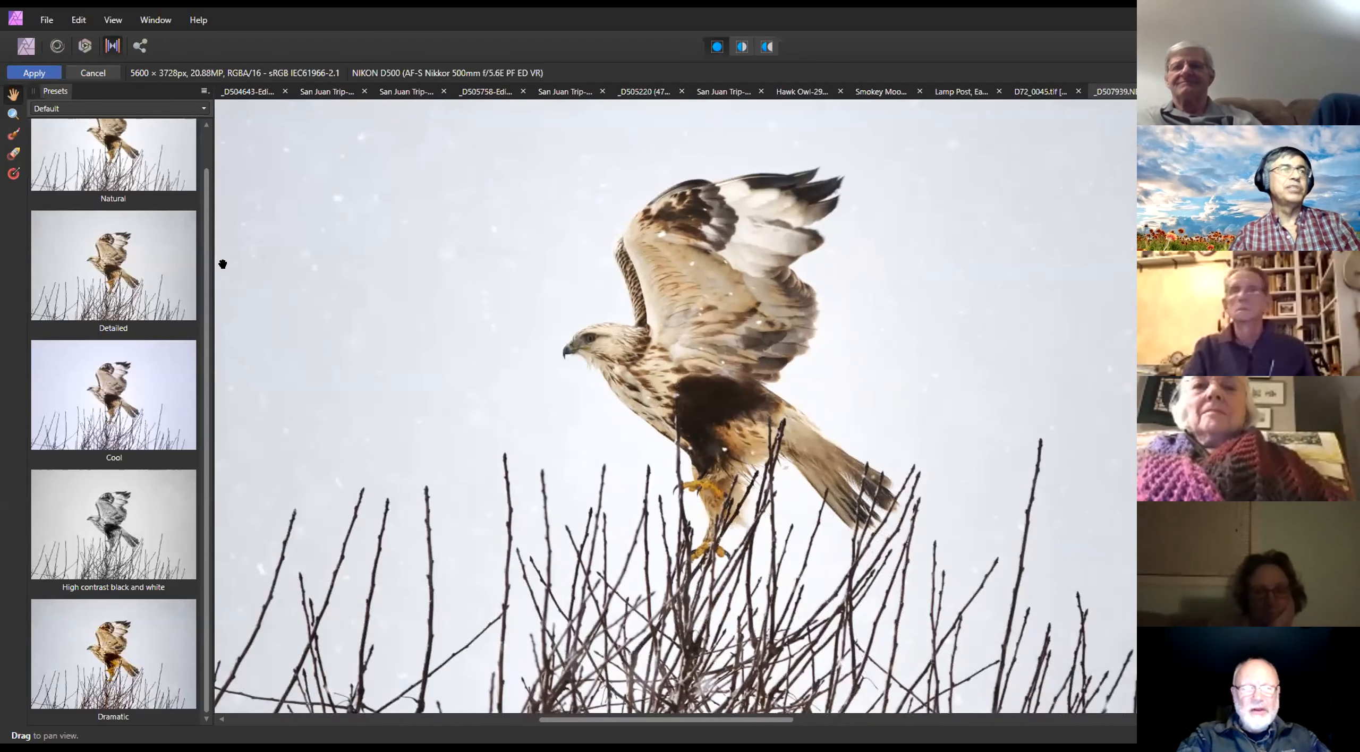
Try the Dramatic and High contrast black and white presets on the hawk photo and cancel the tone mapping
{"action": "left_click", "coordinate": [107, 652]}
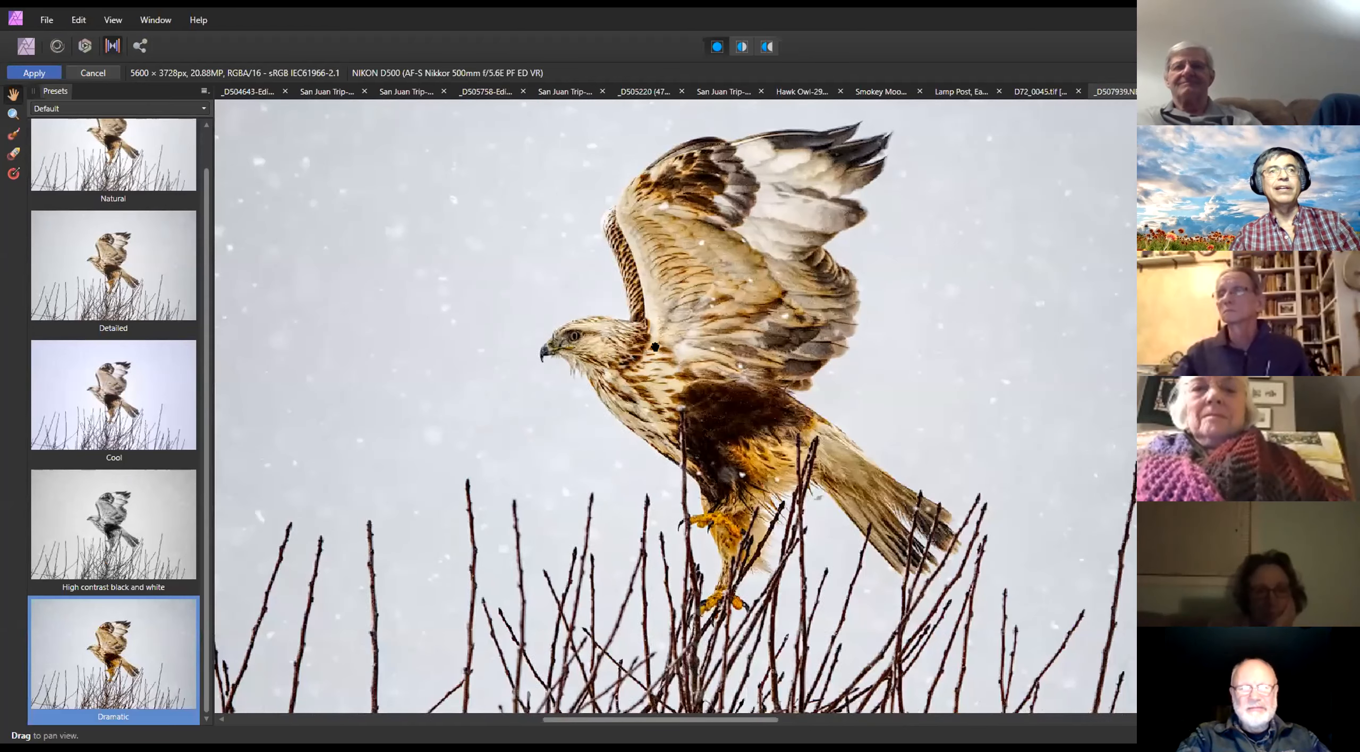
{"action": "scroll", "coordinate": [694, 382], "scroll_direction": "down", "scroll_amount": 1}
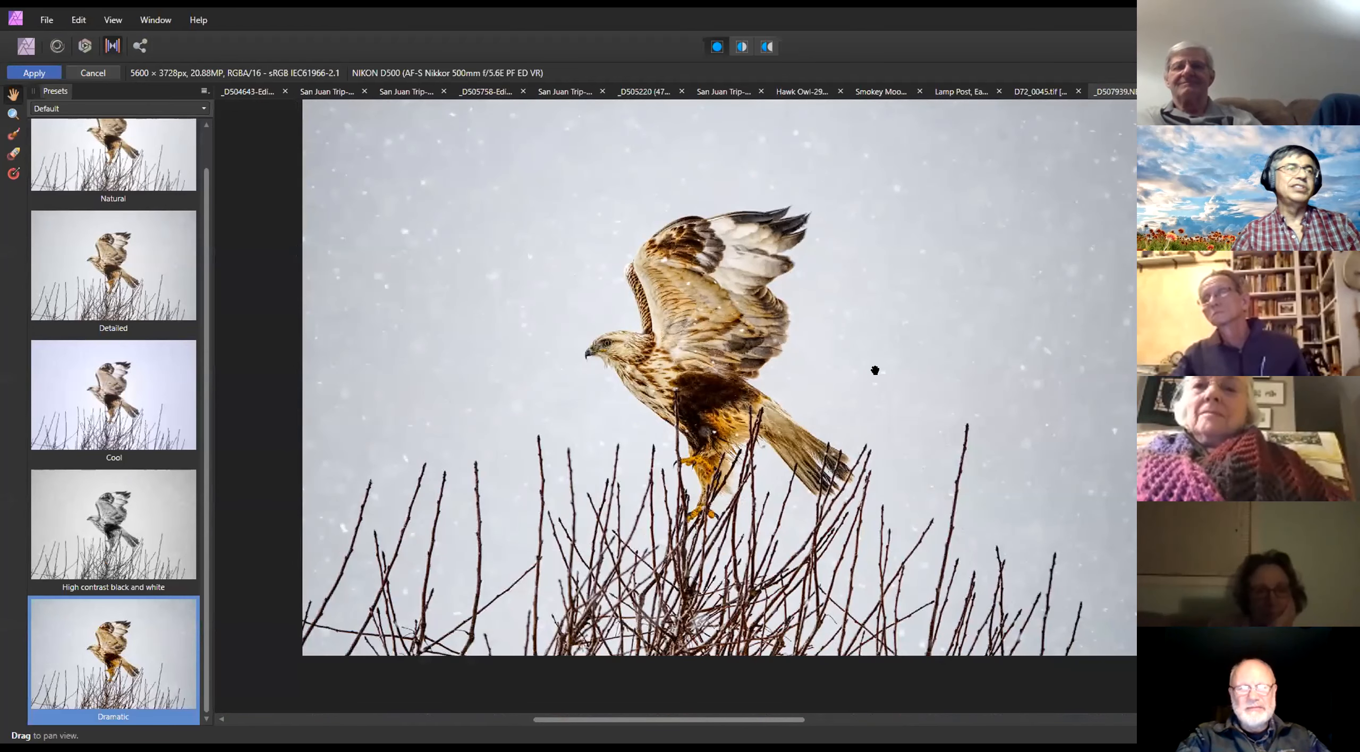
{"action": "scroll", "coordinate": [132, 437], "scroll_direction": "up", "scroll_amount": 1}
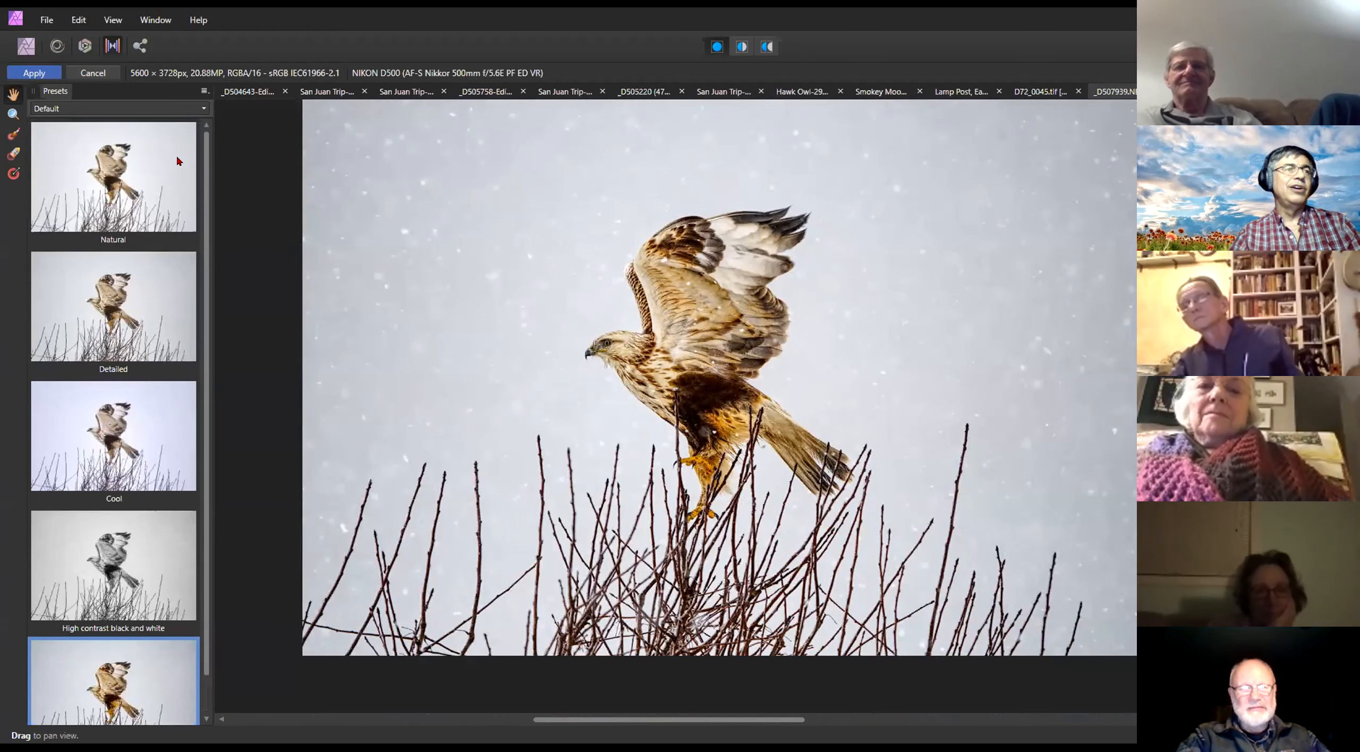
{"action": "left_click", "coordinate": [117, 550]}
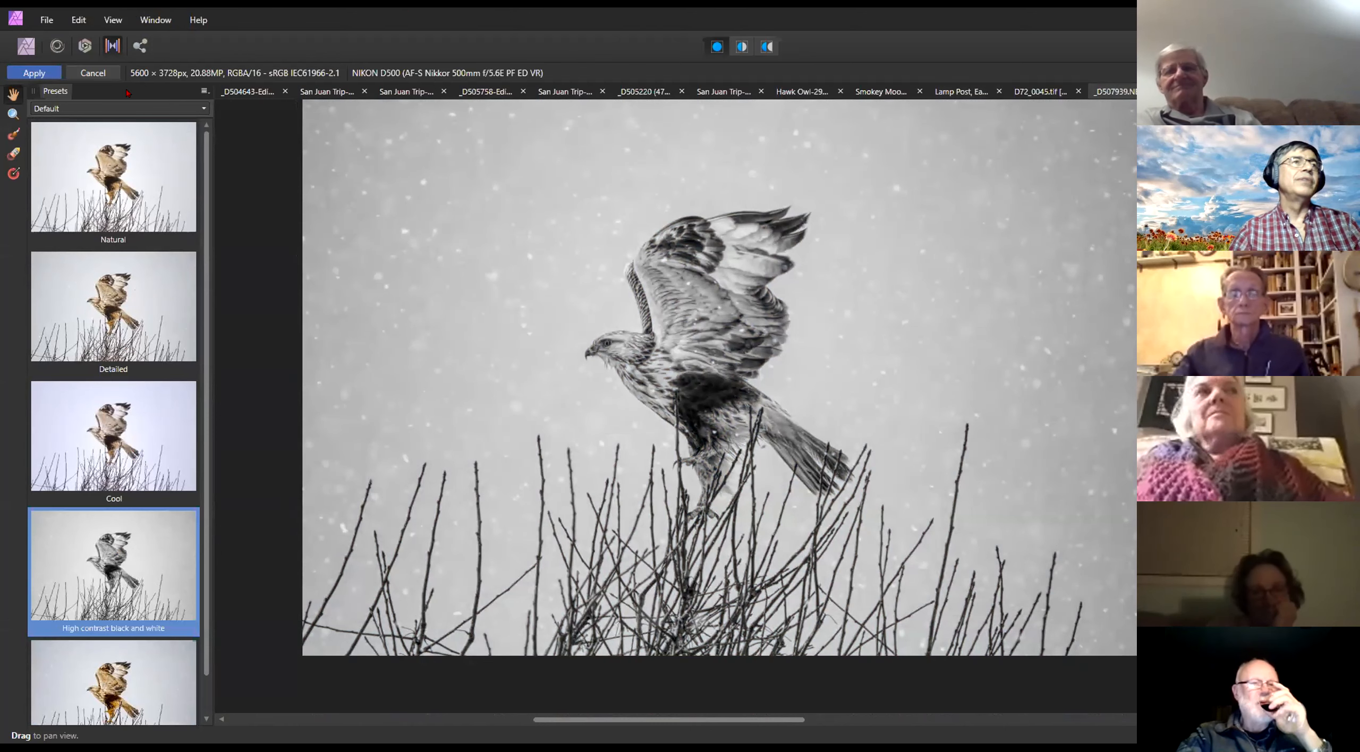
{"action": "left_click", "coordinate": [93, 73]}
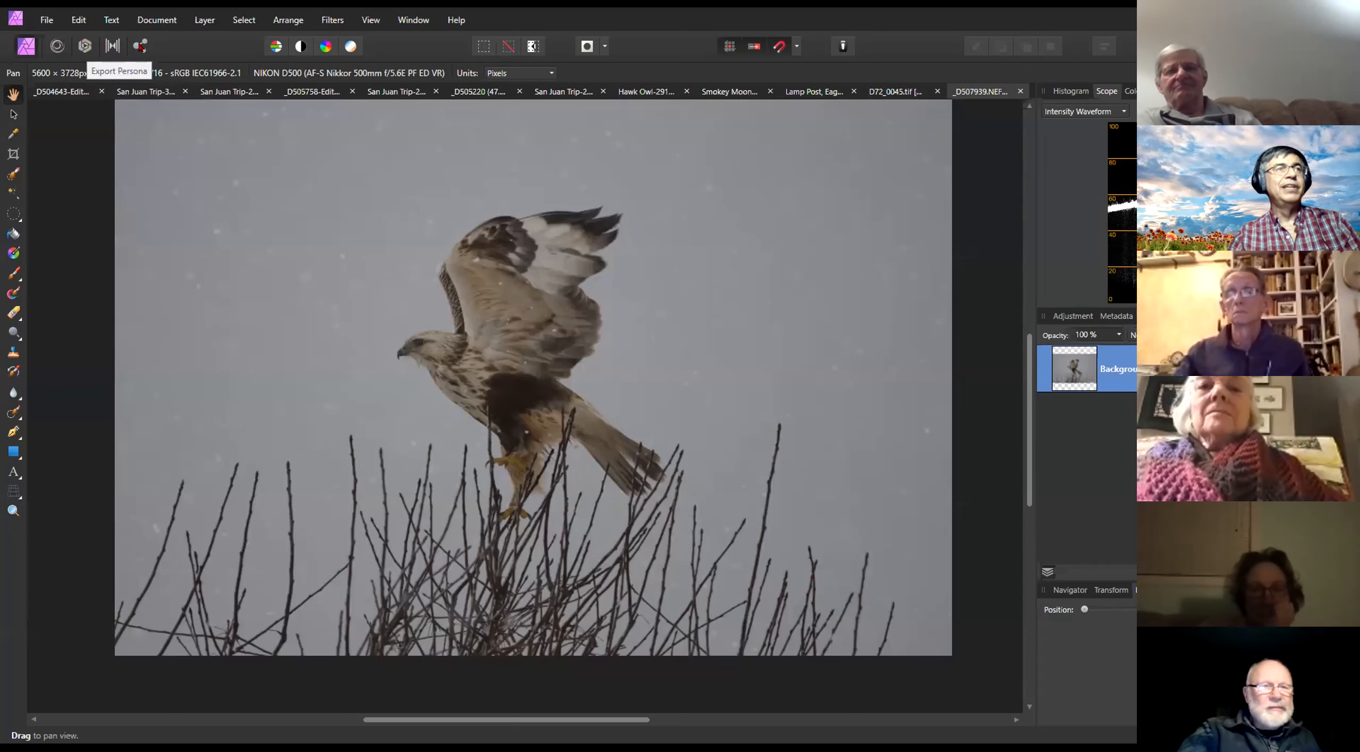
Look over the Export Persona and its file commands for the hawk photo, and return to the Photo Persona
{"action": "left_click", "coordinate": [141, 47]}
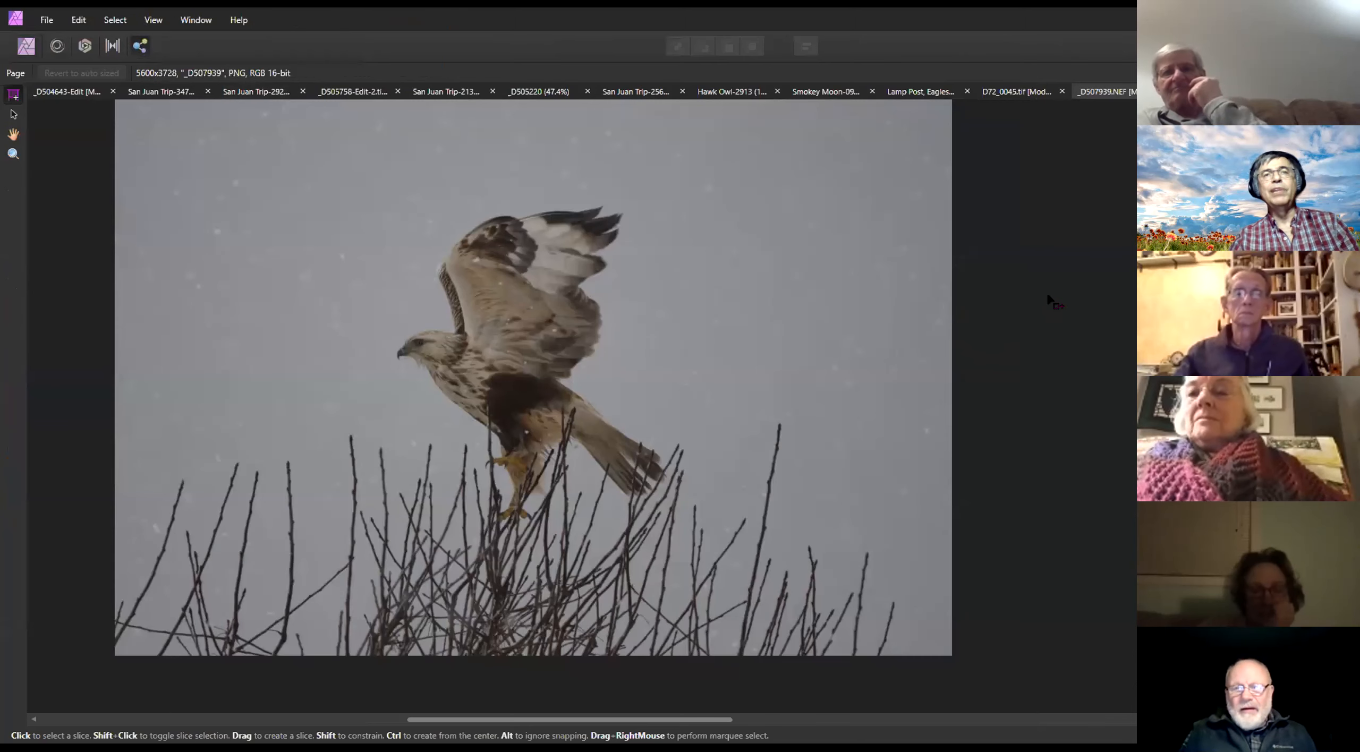
{"action": "left_click", "coordinate": [43, 21]}
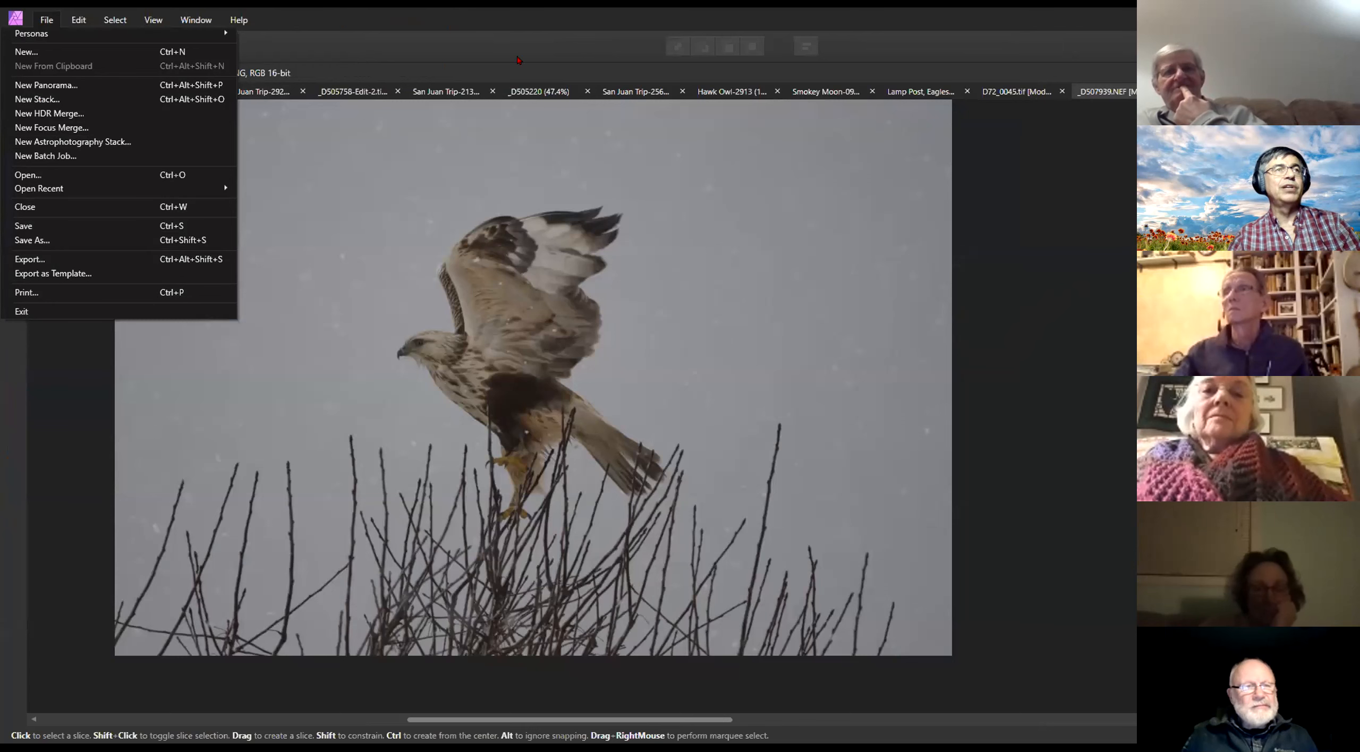
{"action": "left_click", "coordinate": [449, 18]}
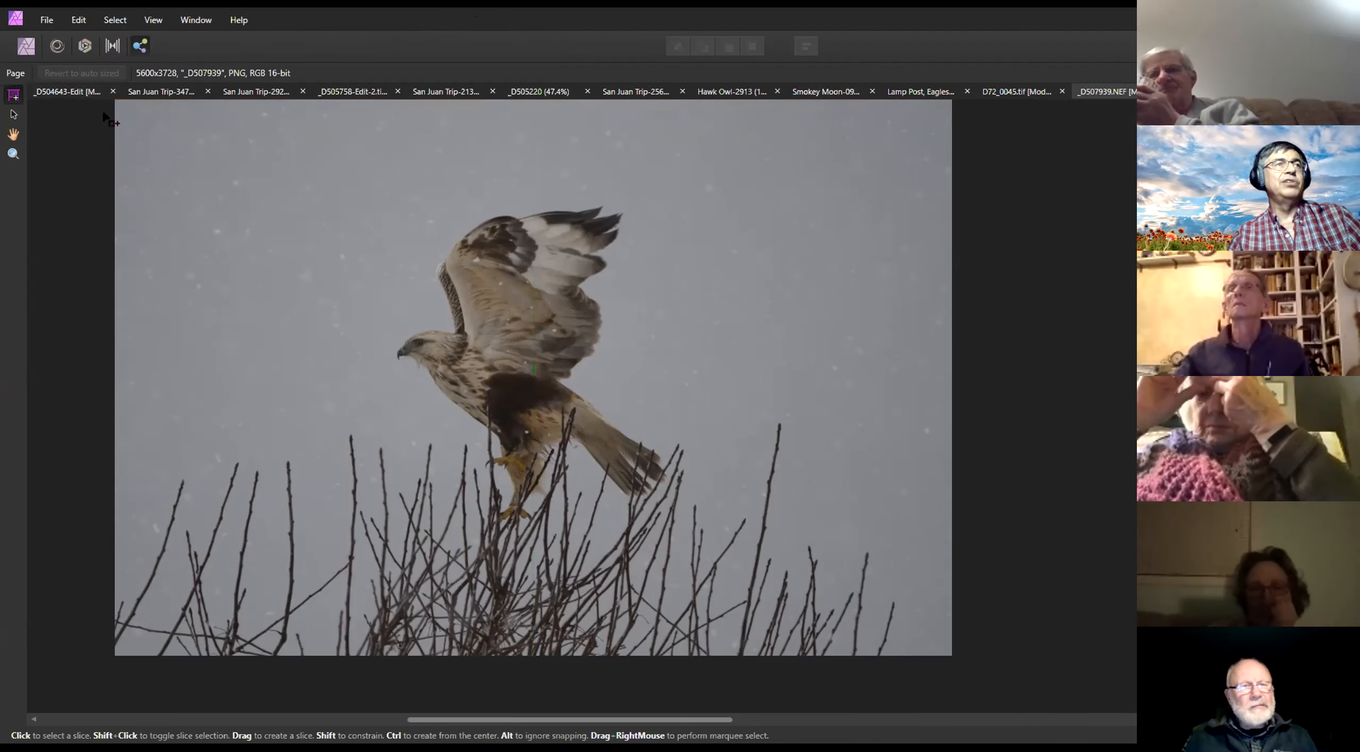
{"action": "left_click", "coordinate": [25, 47]}
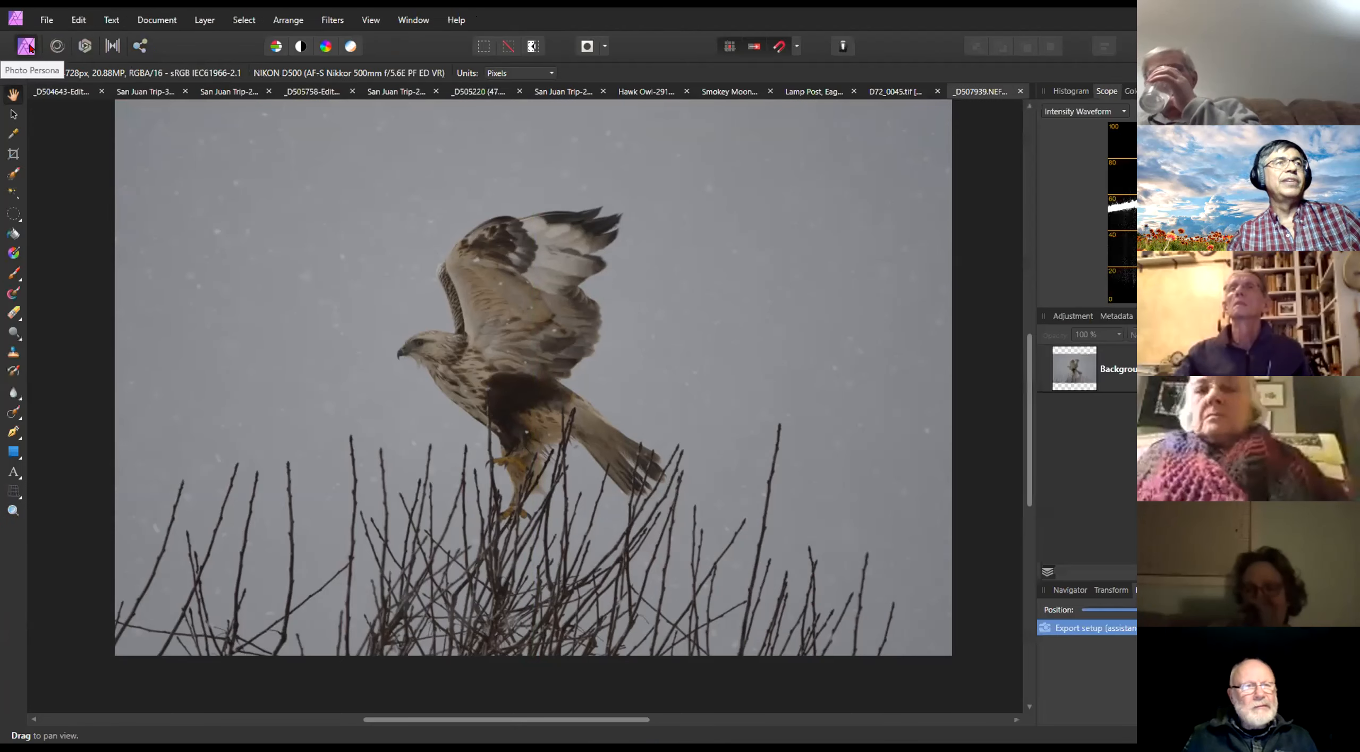
Start a new panorama and add the five Tree_Canopy images, 2254 to 2274, from the Panoramas folder
{"action": "left_click_drag", "start_coordinate": [603, 271], "coordinate": [598, 298]}
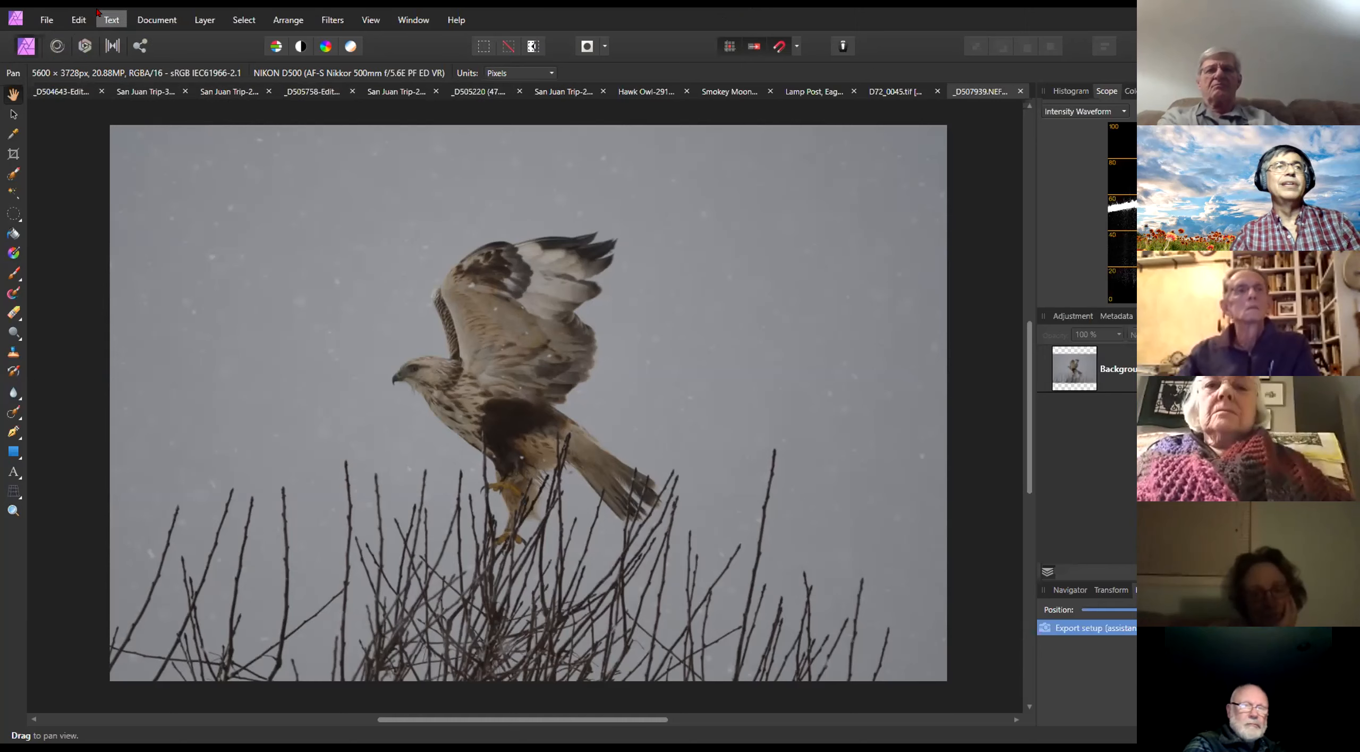
{"action": "left_click", "coordinate": [47, 19]}
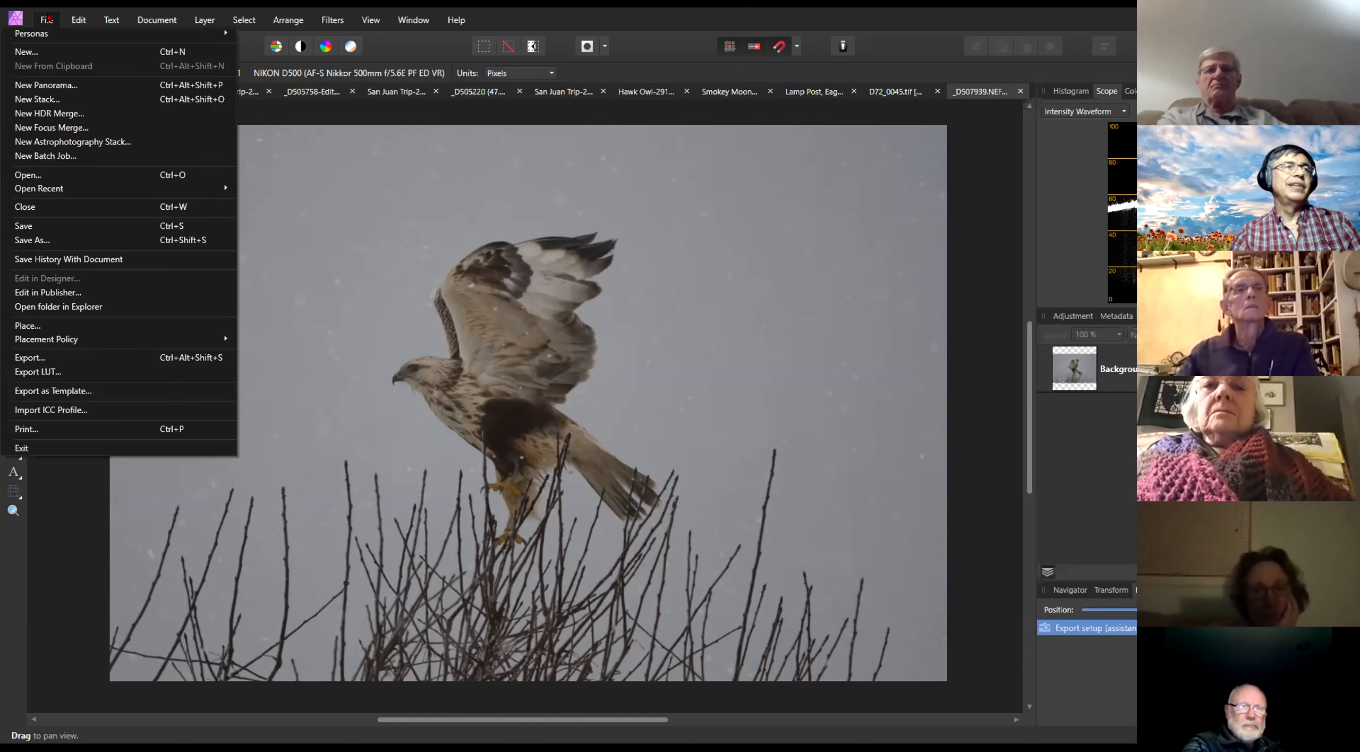
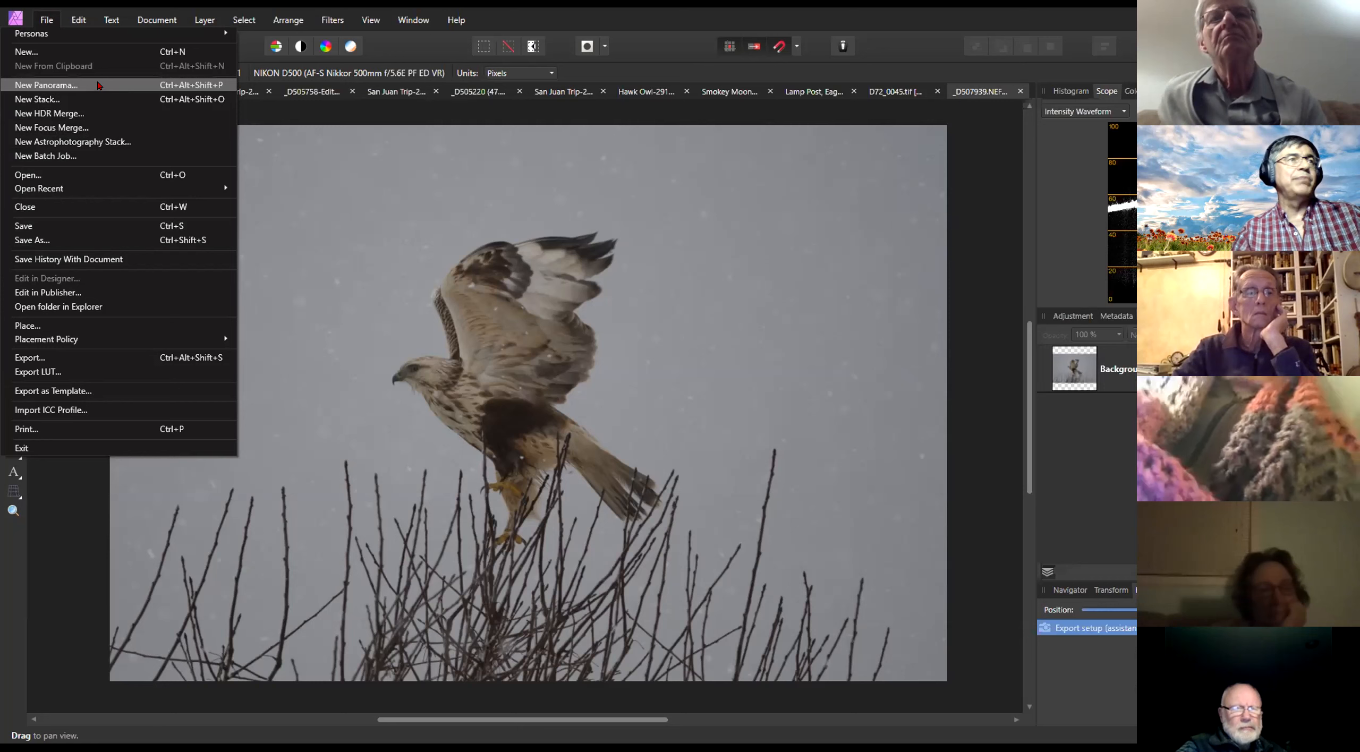
{"action": "left_click", "coordinate": [99, 85]}
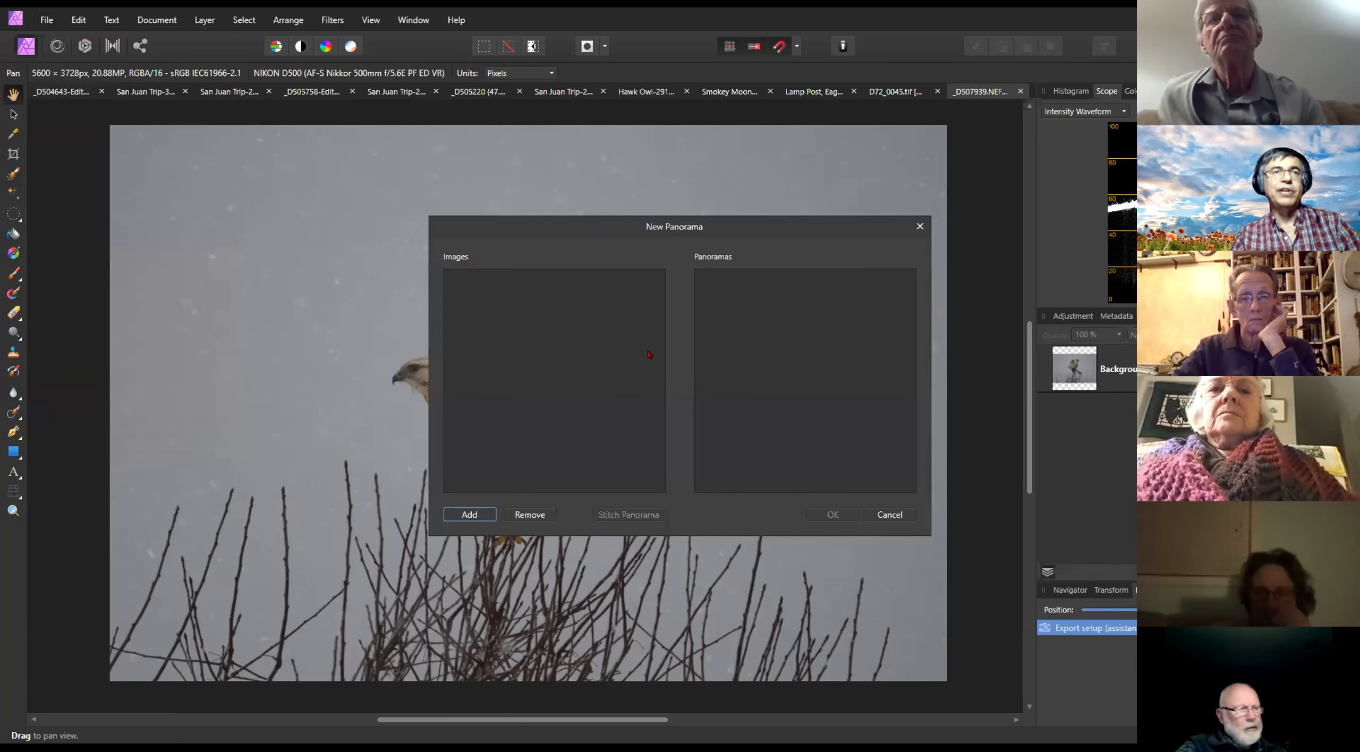
{"action": "left_click_drag", "start_coordinate": [716, 229], "coordinate": [626, 240]}
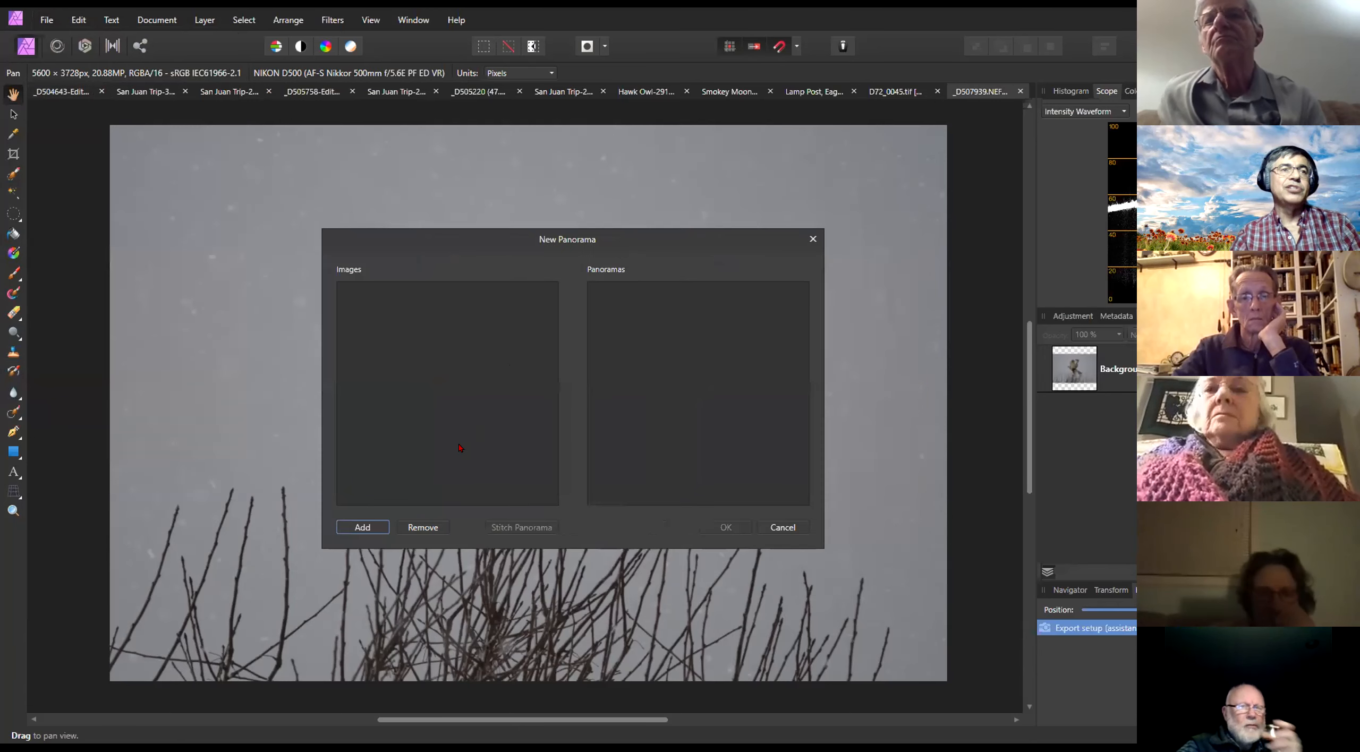
{"action": "left_click", "coordinate": [367, 527]}
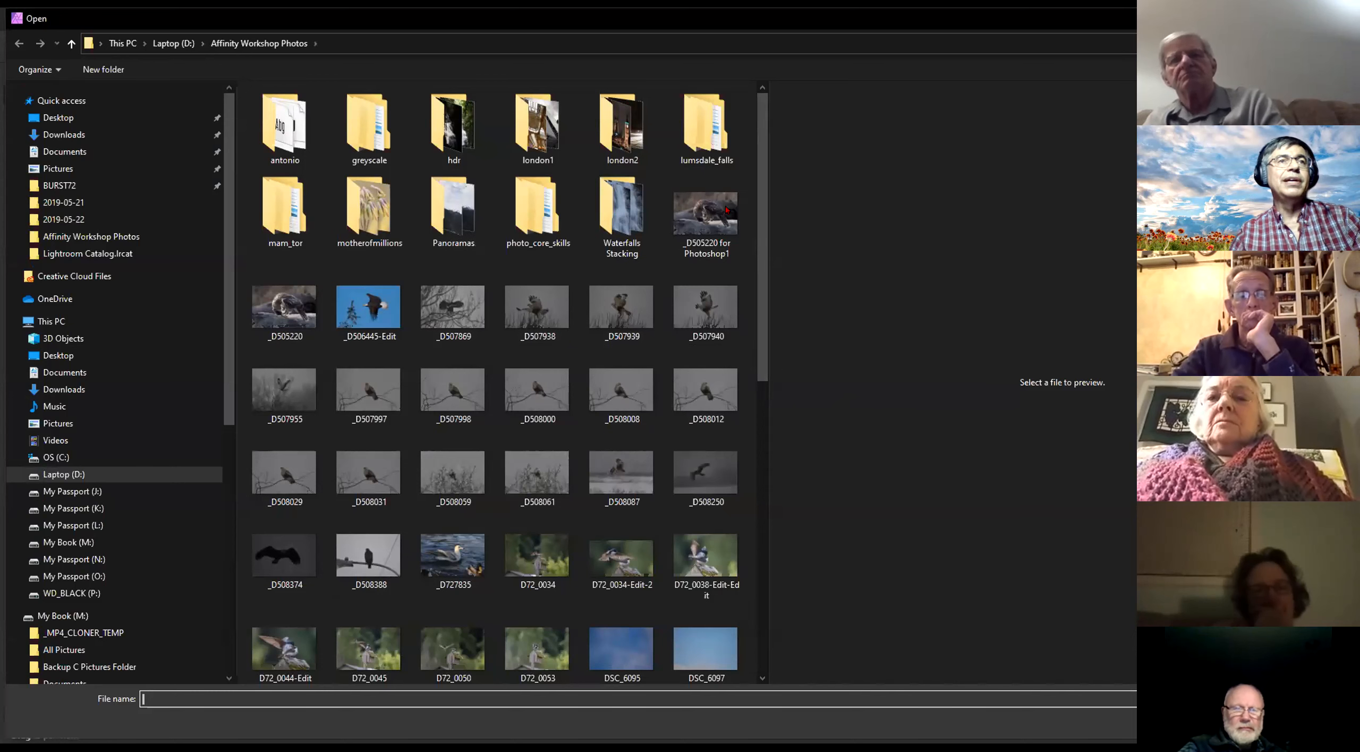
{"action": "double_click", "coordinate": [468, 212]}
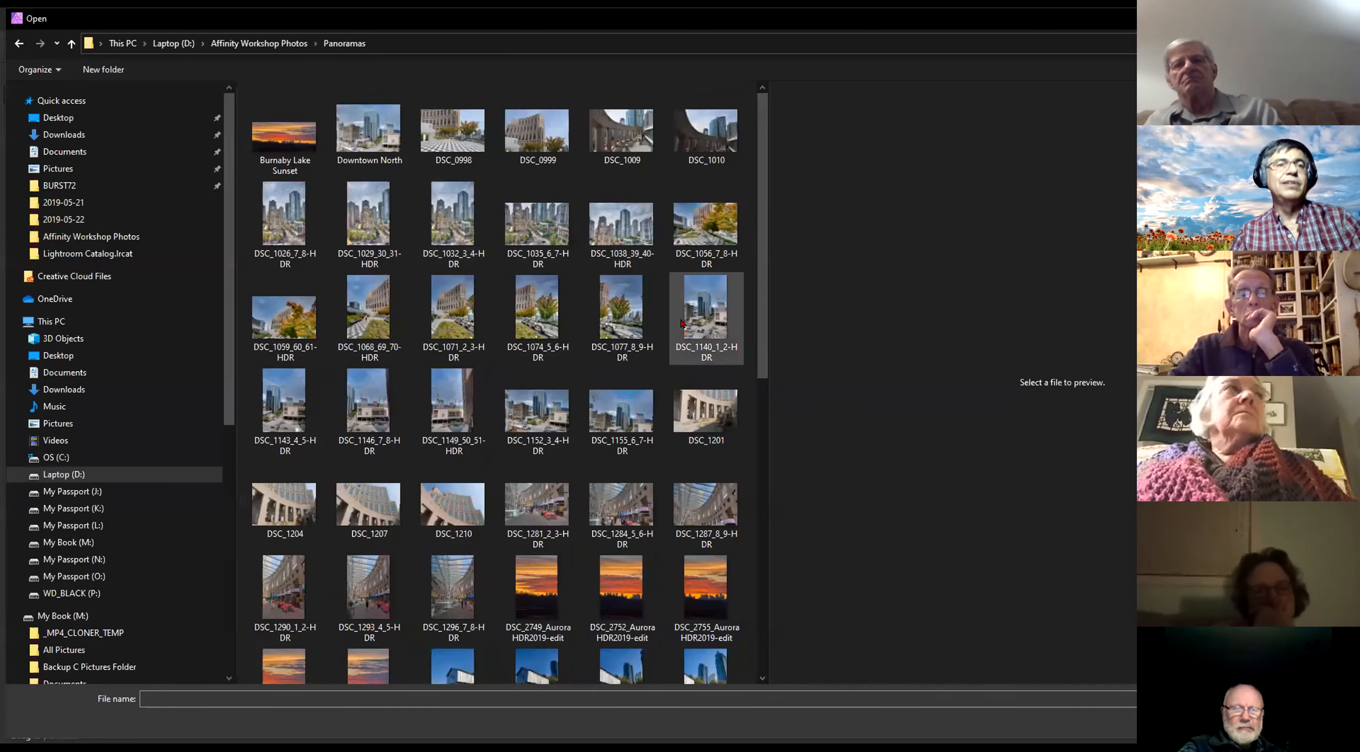
{"action": "scroll", "coordinate": [560, 356], "scroll_direction": "down", "scroll_amount": 8}
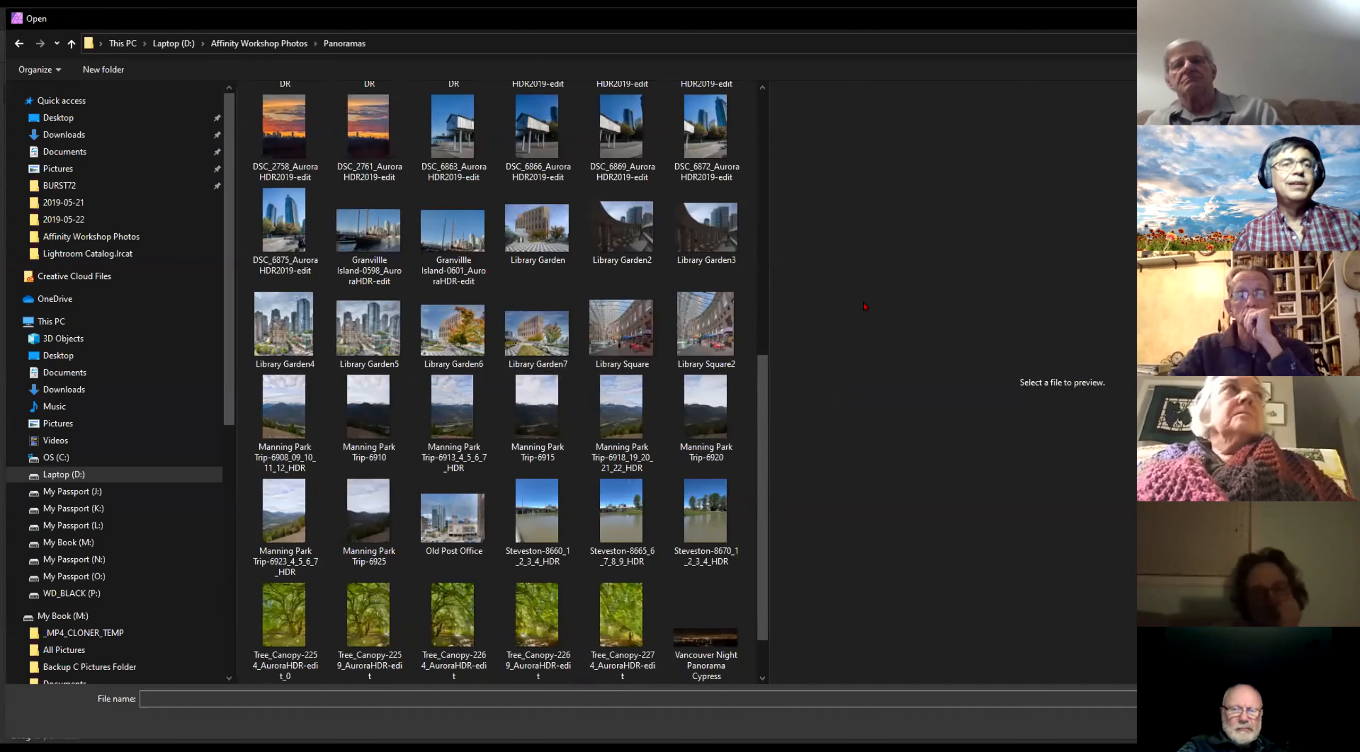
{"action": "scroll", "coordinate": [755, 477], "scroll_direction": "down", "scroll_amount": 1}
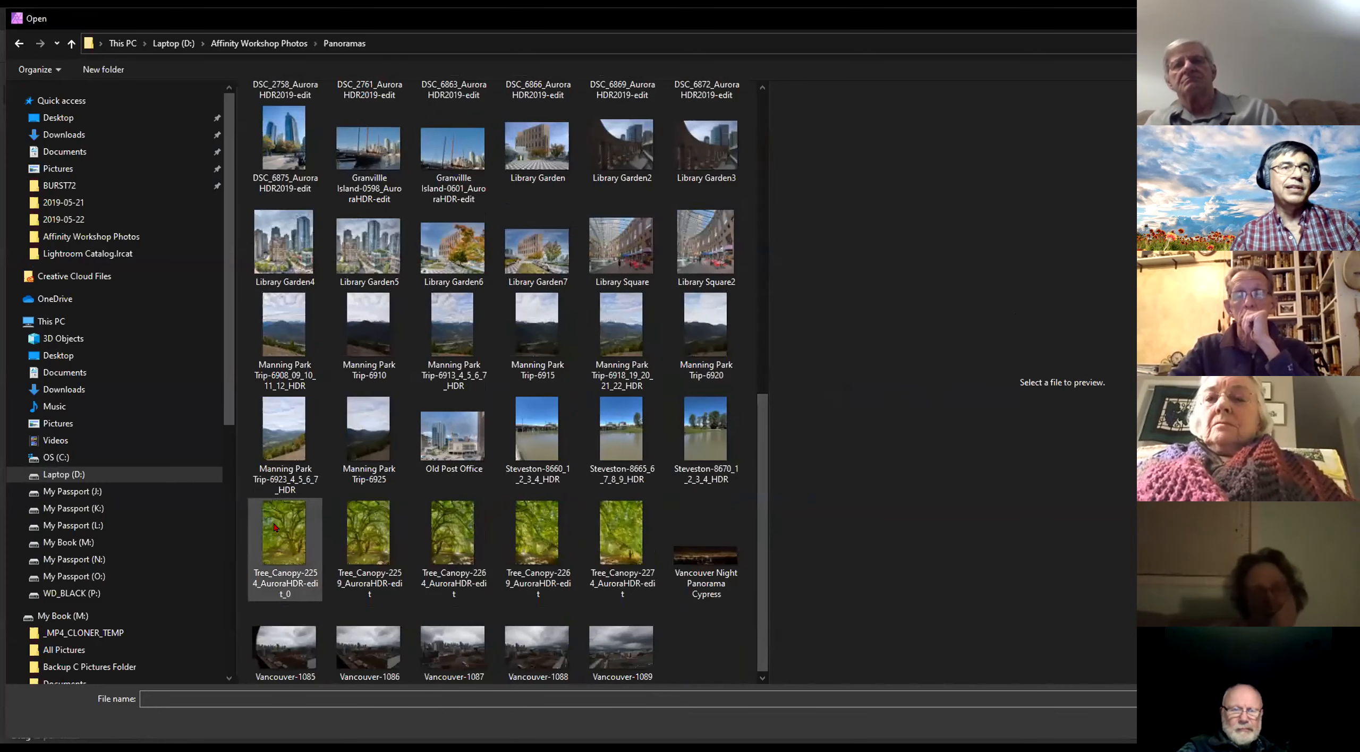
{"action": "left_click", "coordinate": [280, 532]}
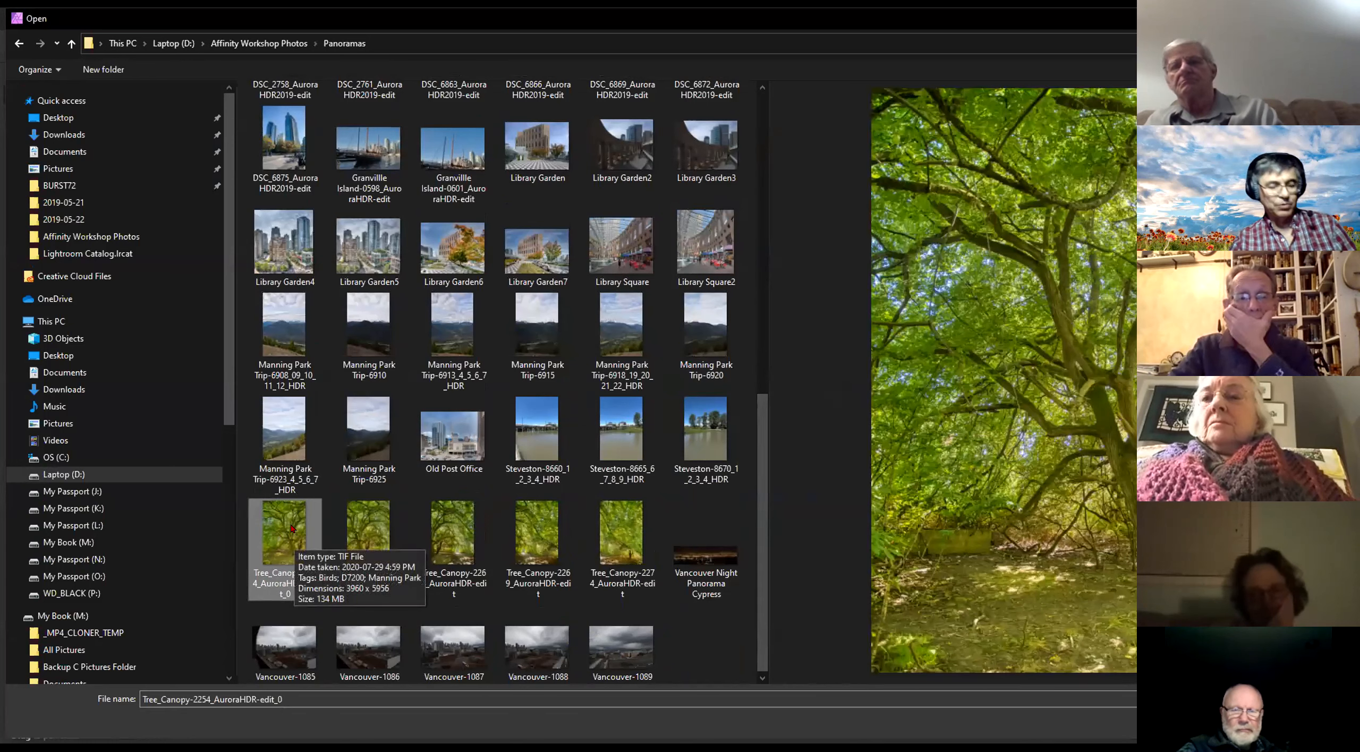
{"action": "left_click", "coordinate": [621, 534], "text": "shift"}
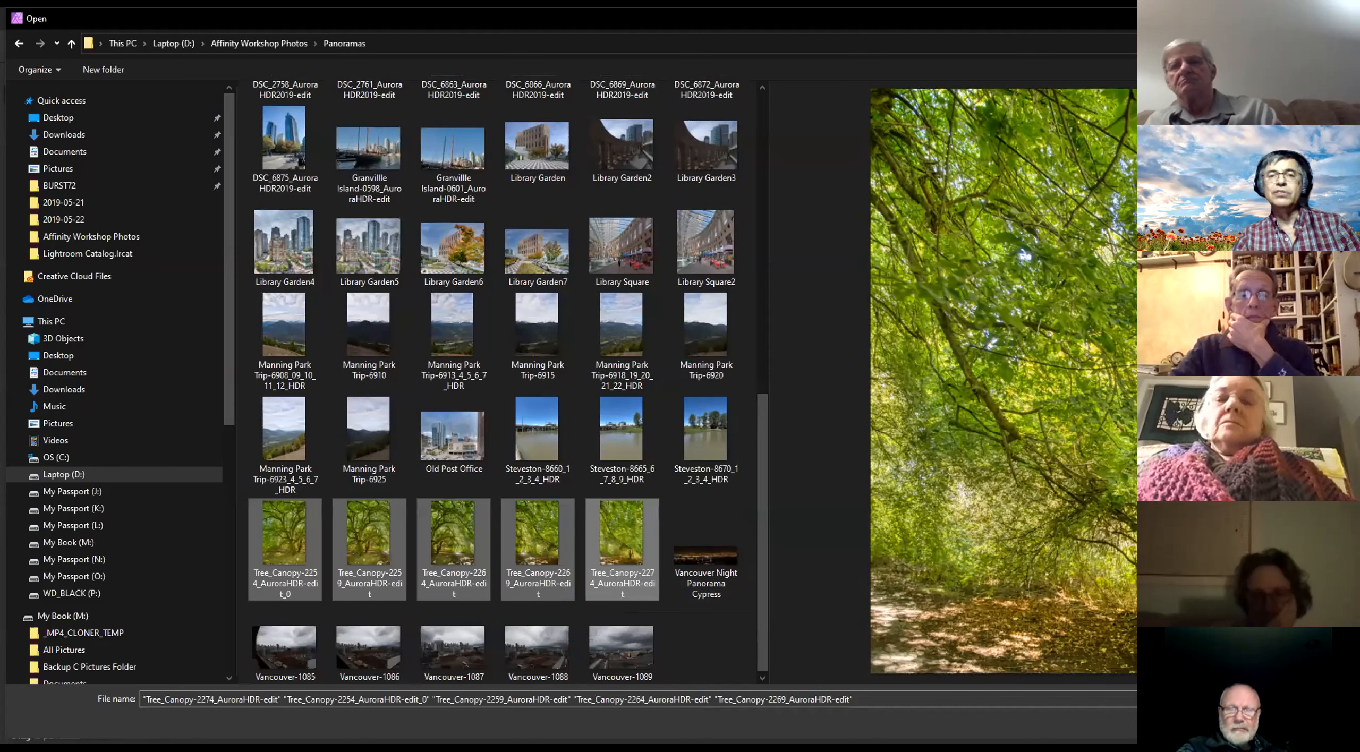
{"action": "key", "text": "Return"}
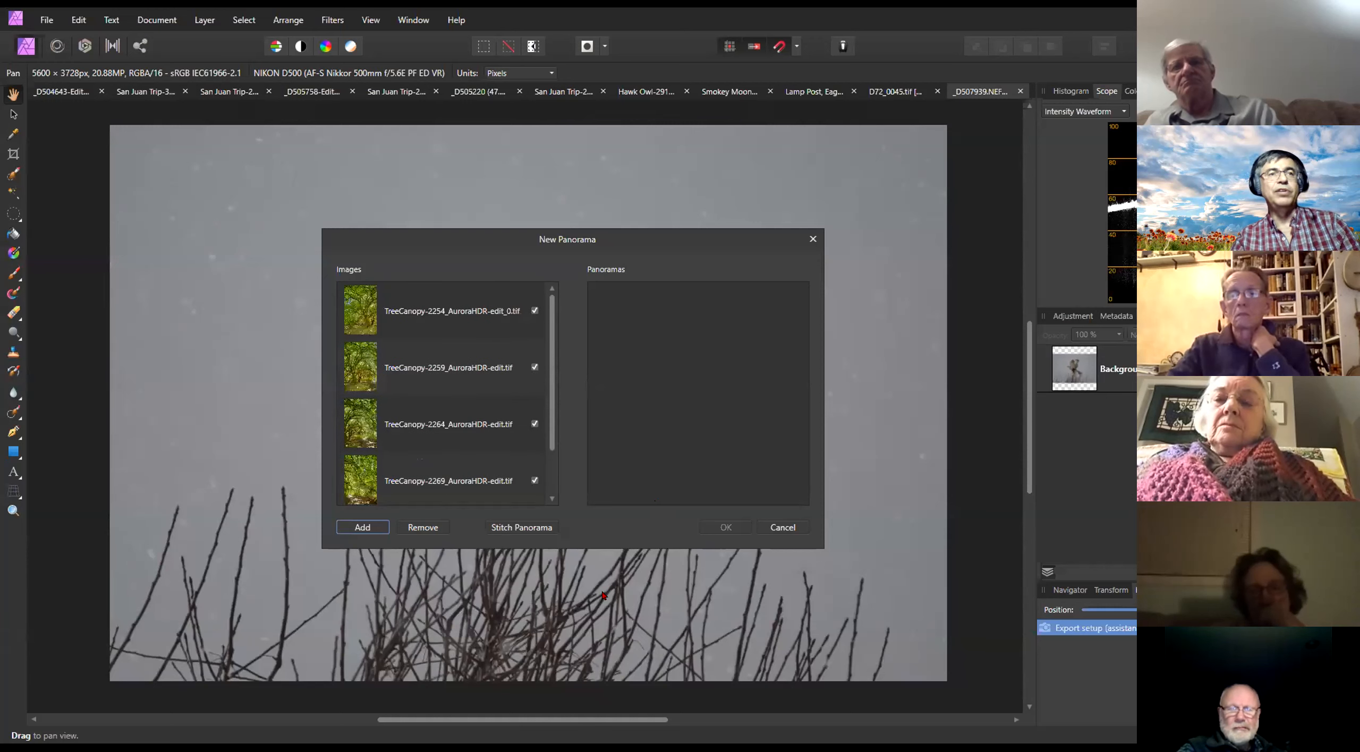
Stitch the tree canopy images into a panorama and crop it to its opaque area
{"action": "left_click", "coordinate": [522, 528]}
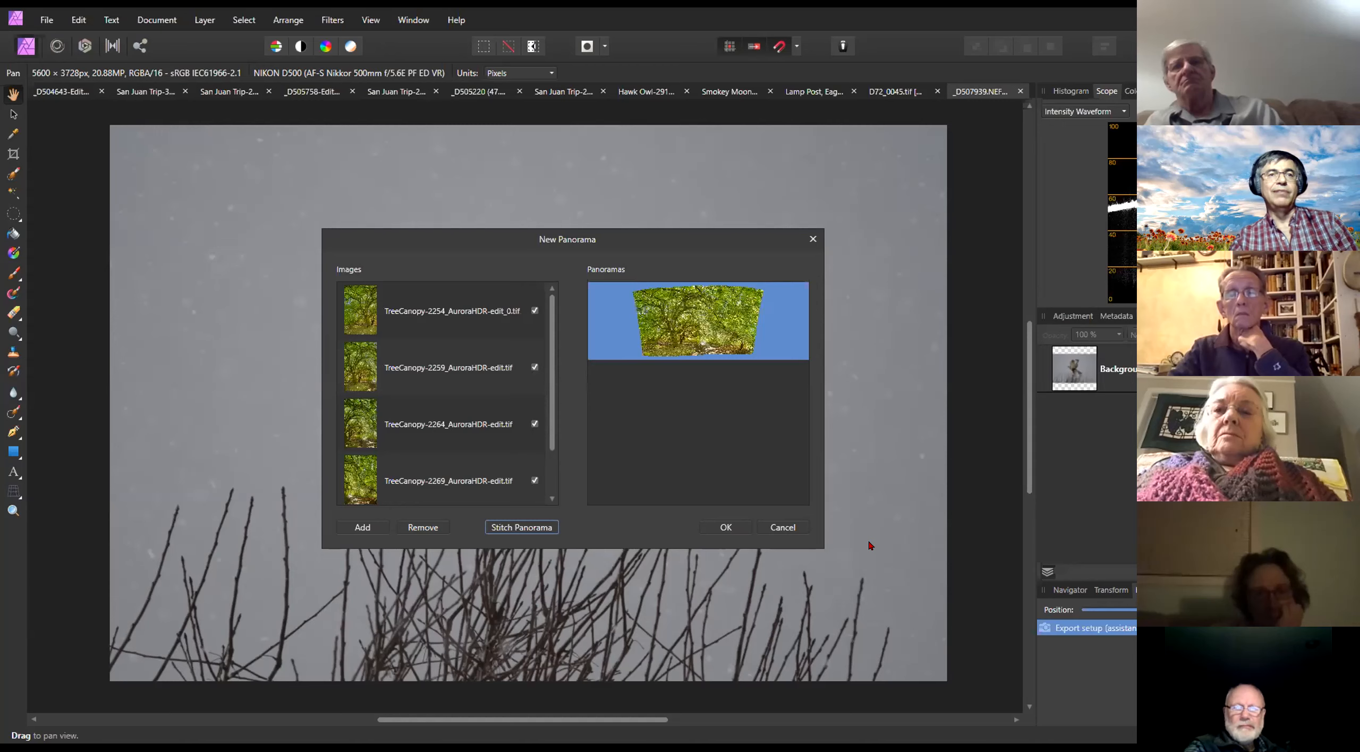
{"action": "left_click", "coordinate": [723, 527]}
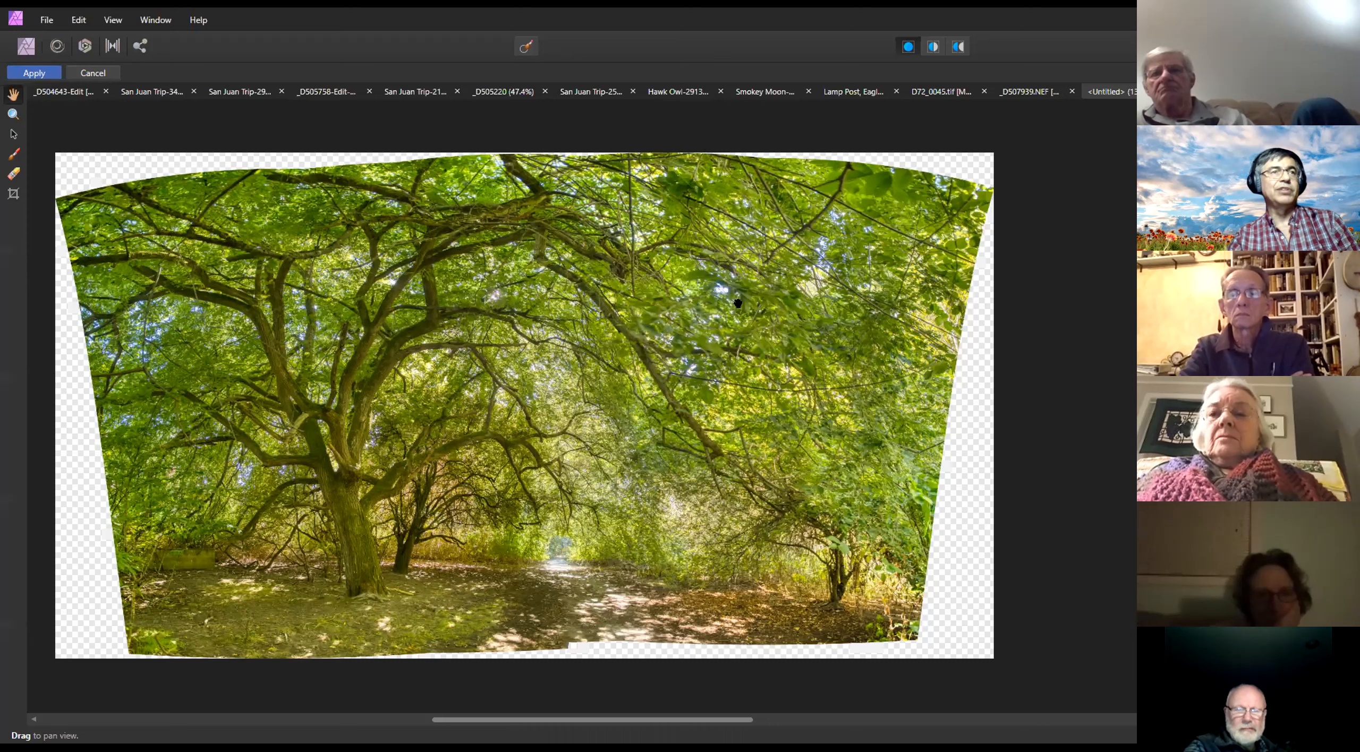
{"action": "left_click", "coordinate": [13, 195]}
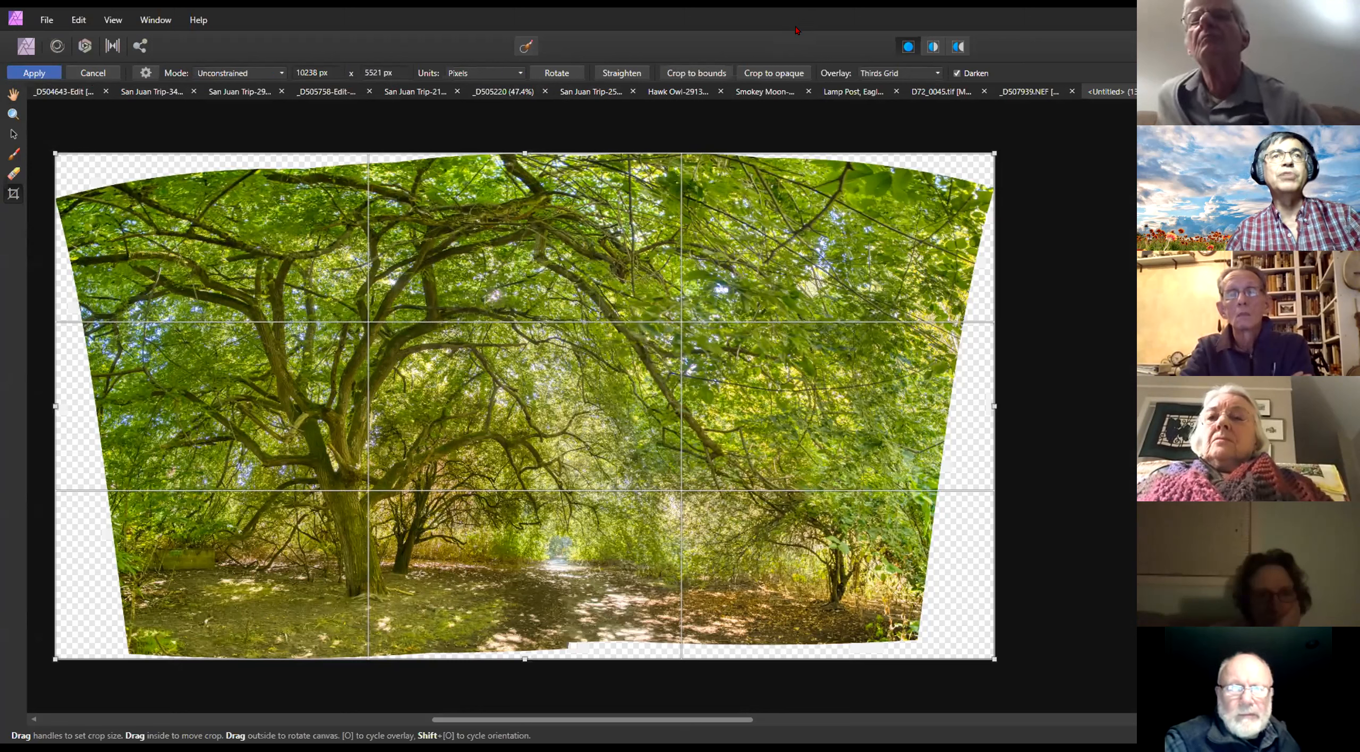
{"action": "left_click", "coordinate": [777, 73]}
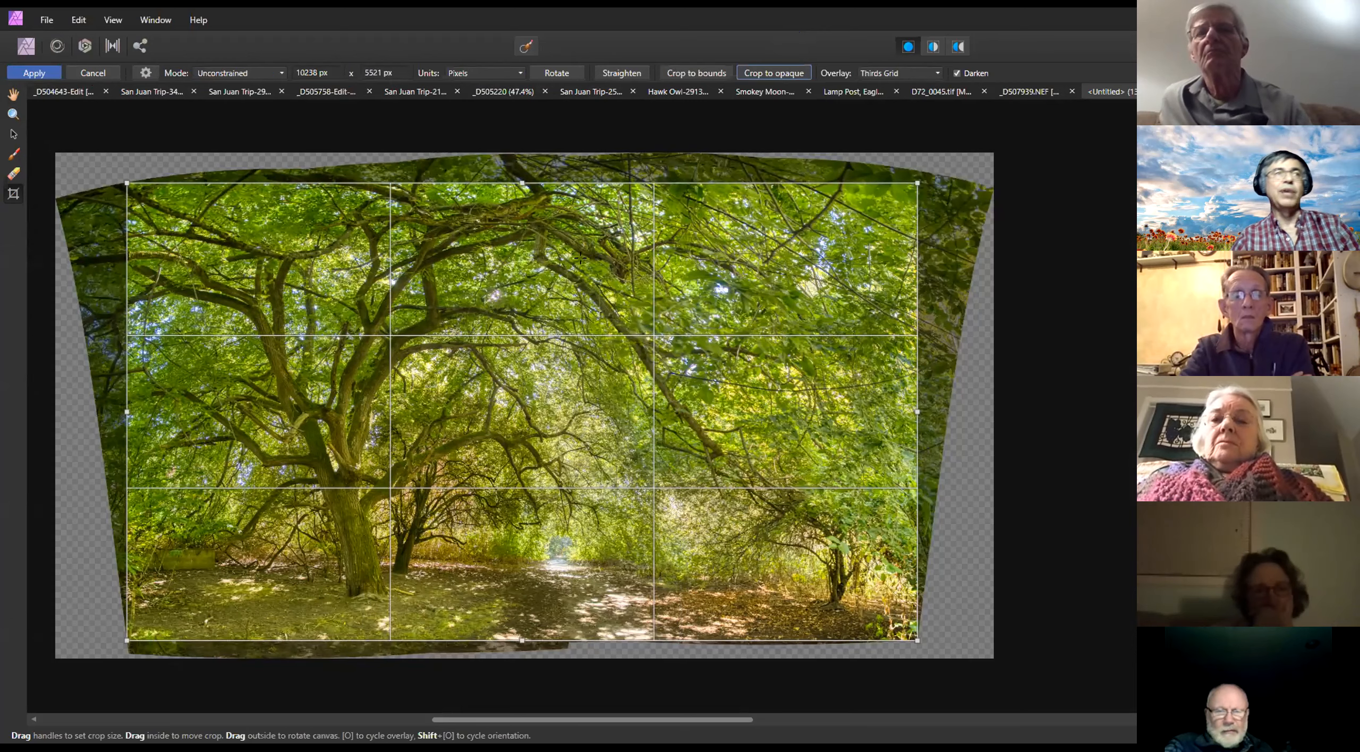
{"action": "left_click", "coordinate": [35, 74]}
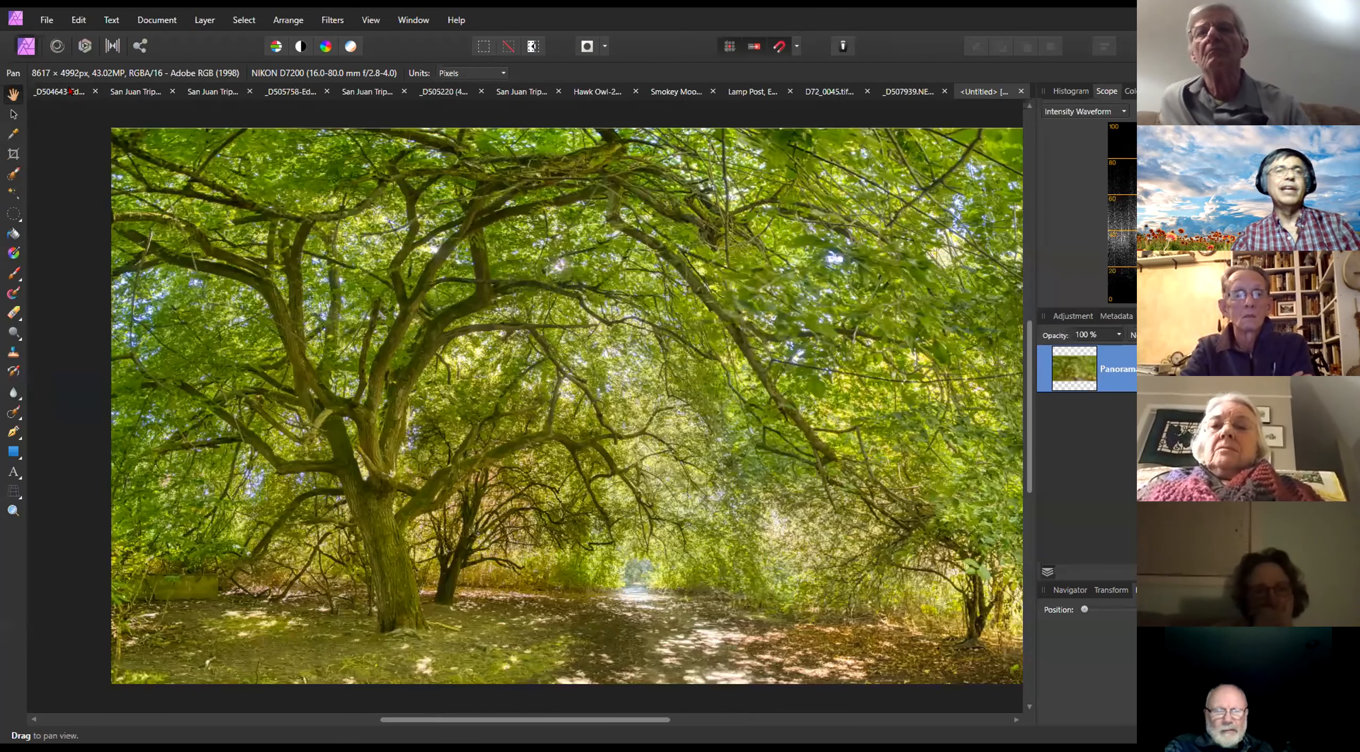
{"action": "scroll", "coordinate": [738, 410], "scroll_direction": "down", "scroll_amount": 1}
{"action": "left_click_drag", "start_coordinate": [736, 414], "coordinate": [644, 398]}
{"action": "scroll", "coordinate": [655, 408], "scroll_direction": "up", "scroll_amount": 1}
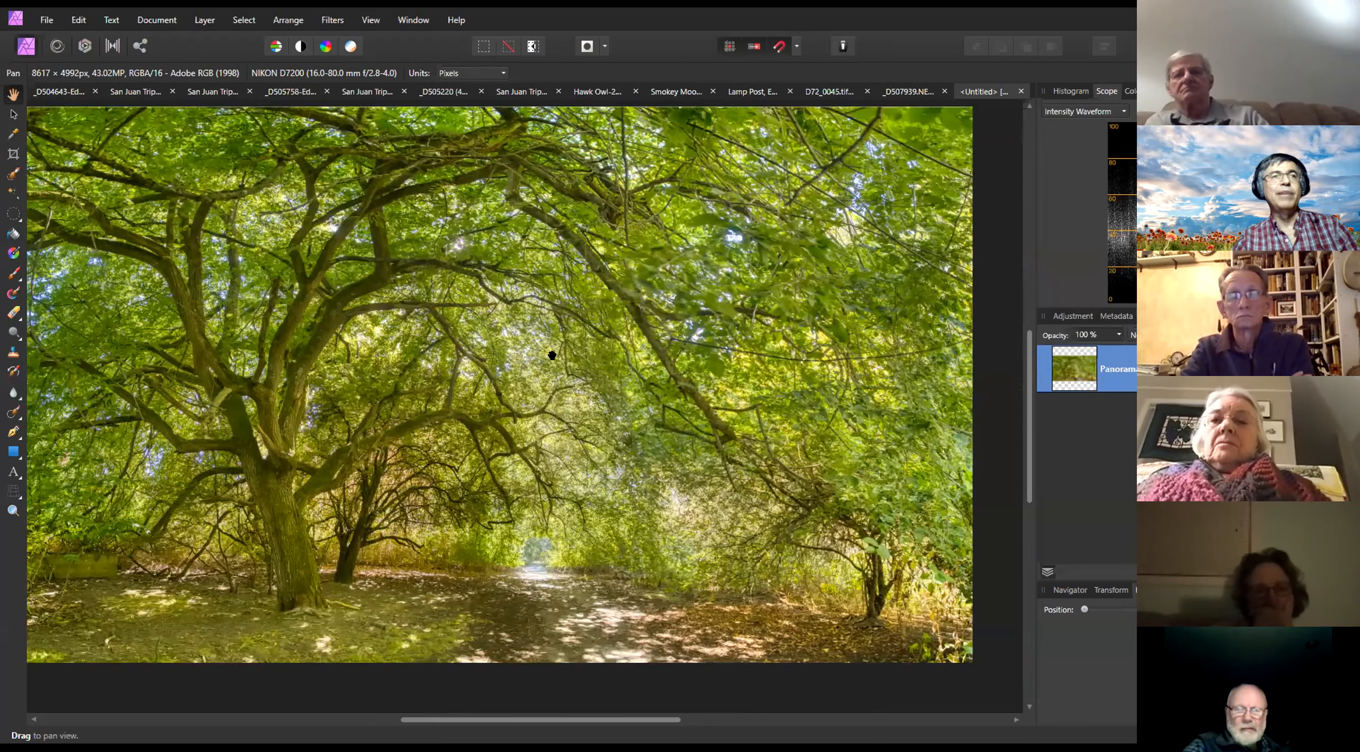
{"action": "left_click_drag", "start_coordinate": [550, 355], "coordinate": [580, 379]}
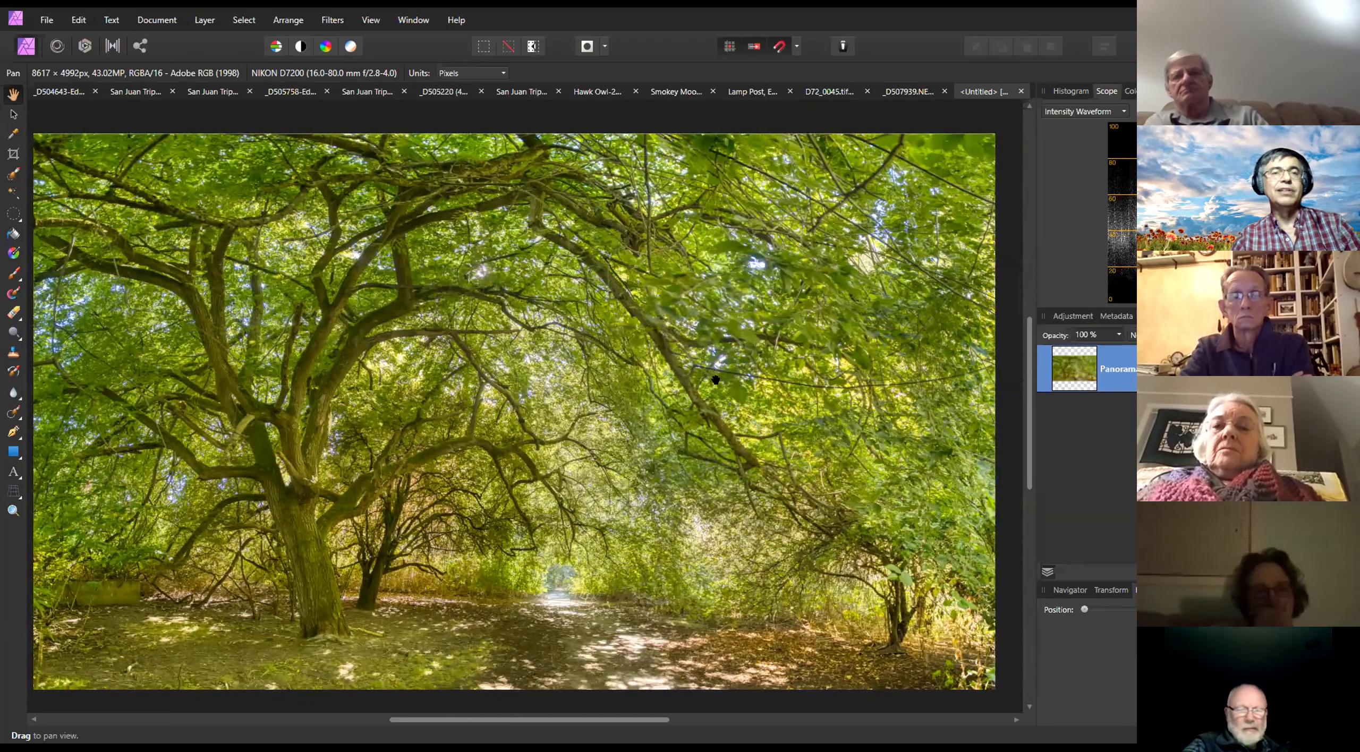
{"action": "scroll", "coordinate": [505, 332], "scroll_direction": "down", "scroll_amount": 1}
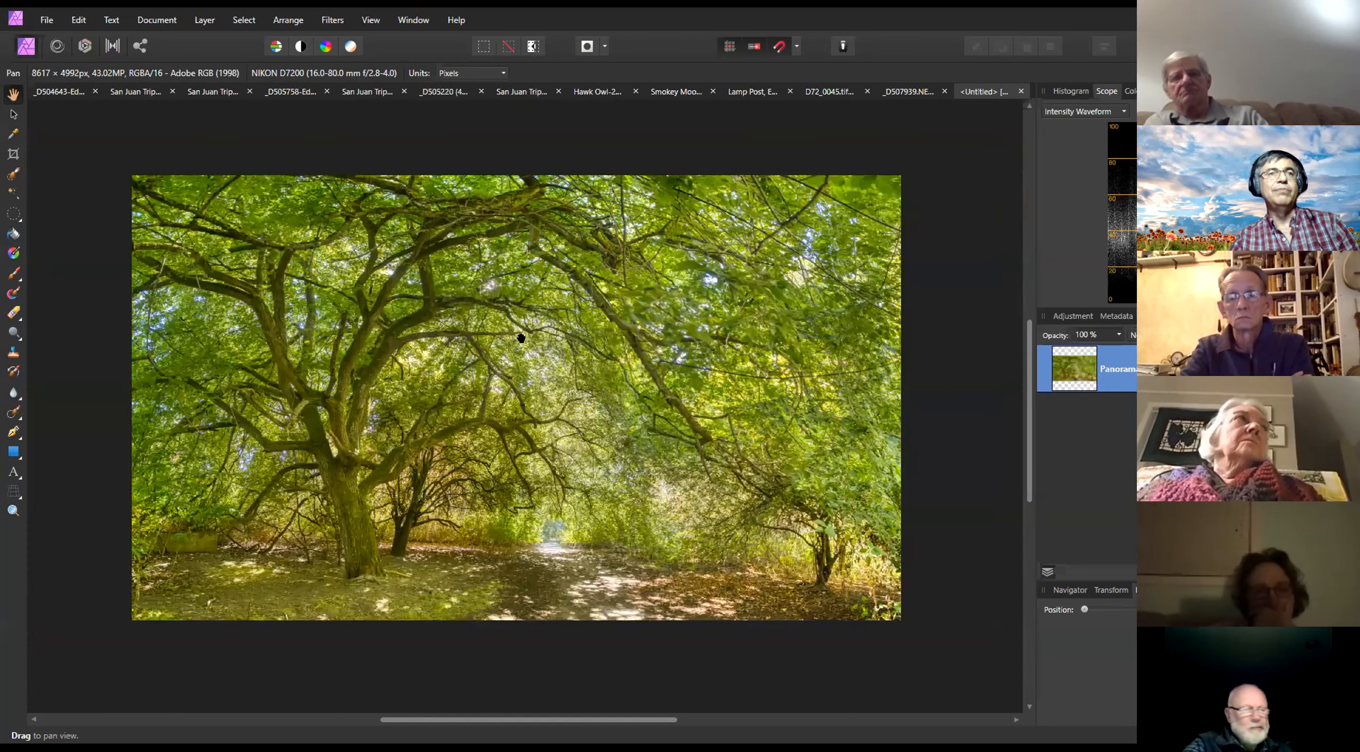
Start a new panorama and browse the Panoramas folder for the Vancouver source images
{"action": "scroll", "coordinate": [518, 337], "scroll_direction": "up", "scroll_amount": 1}
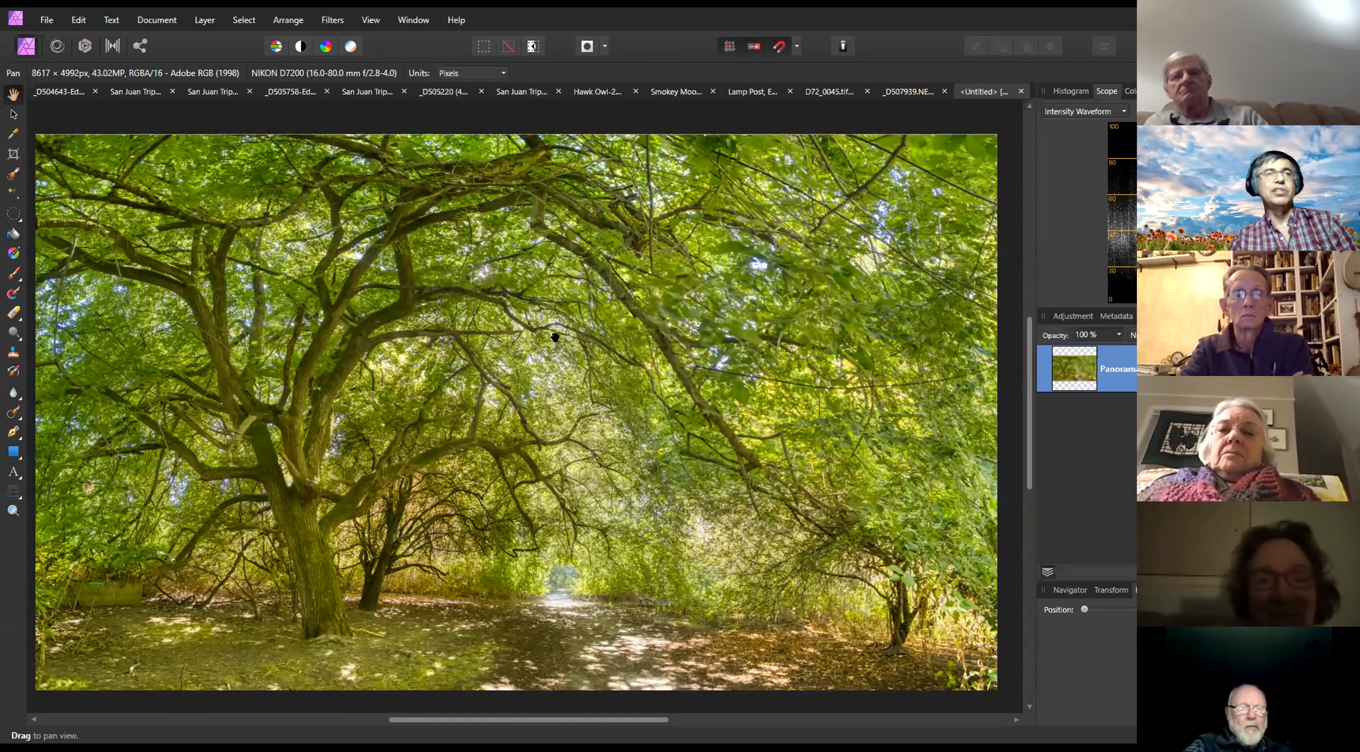
{"action": "left_click_drag", "start_coordinate": [425, 358], "coordinate": [469, 365]}
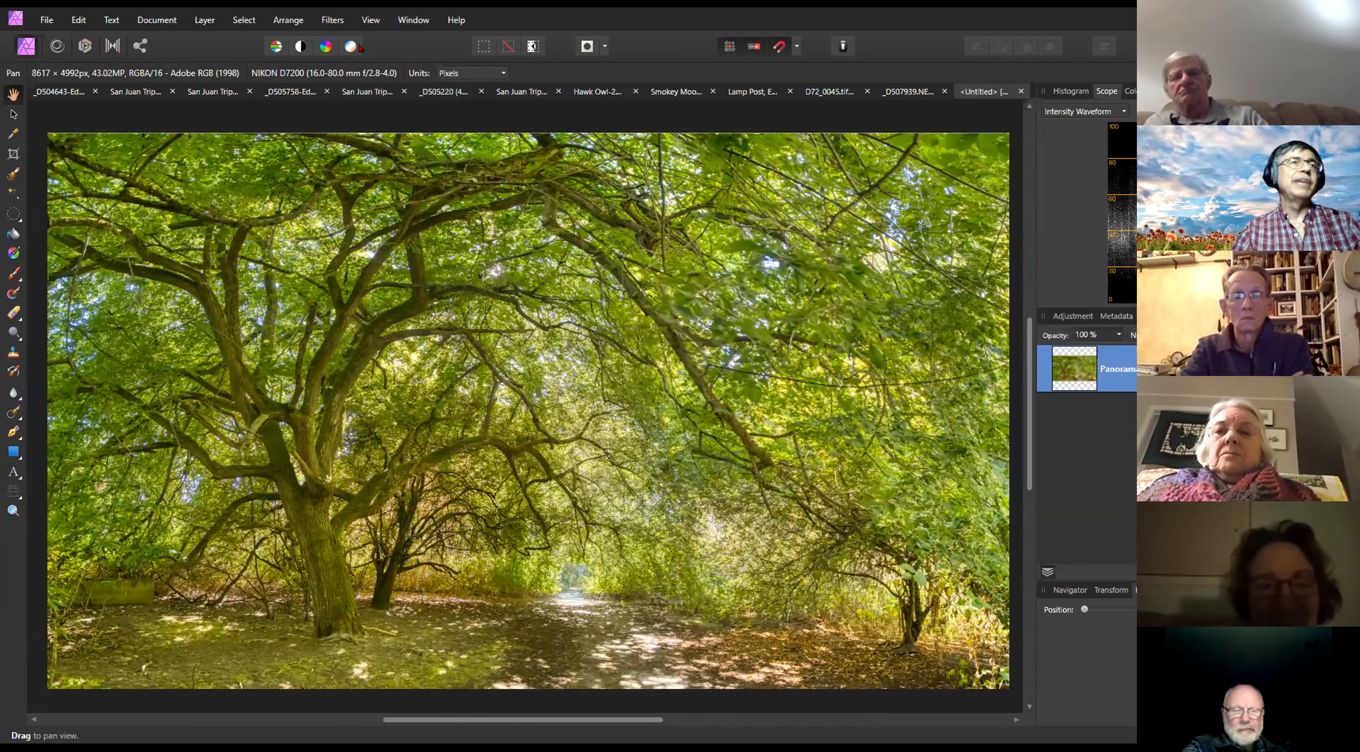
{"action": "left_click", "coordinate": [47, 20]}
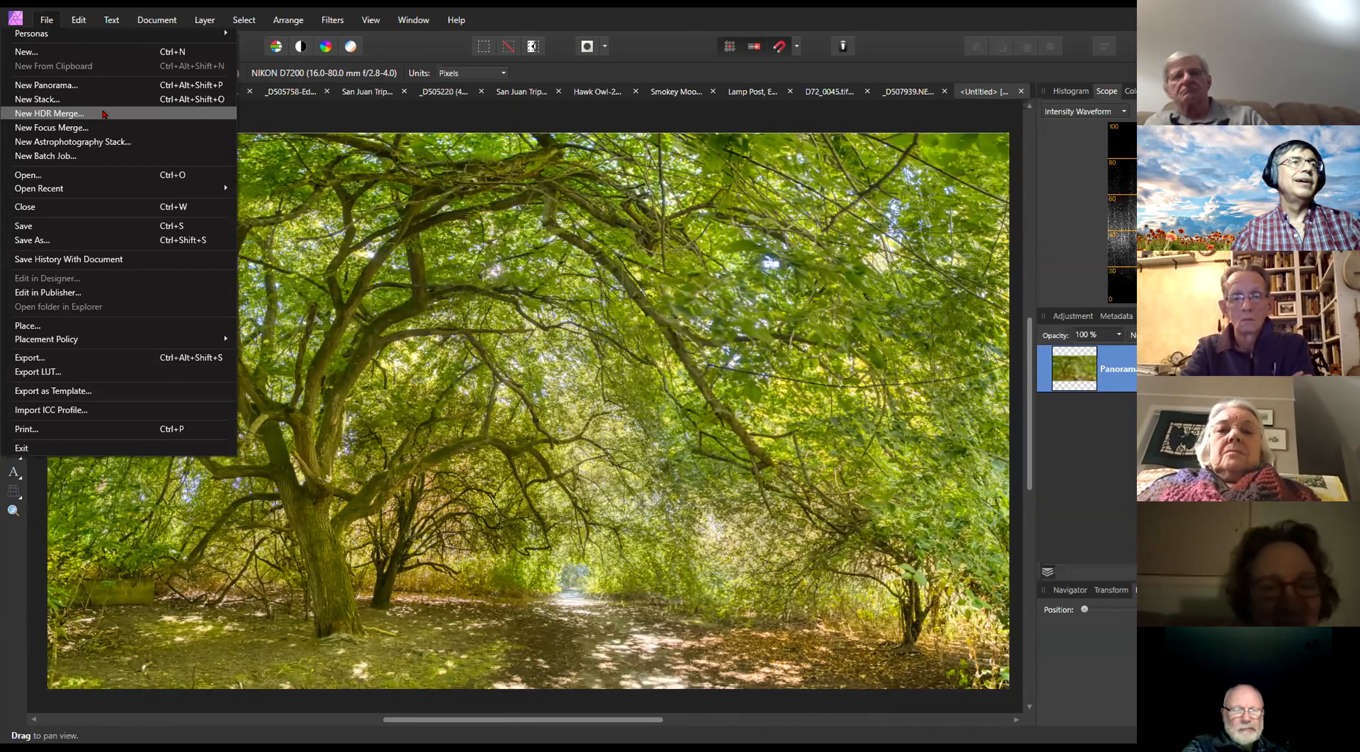
{"action": "left_click", "coordinate": [110, 86]}
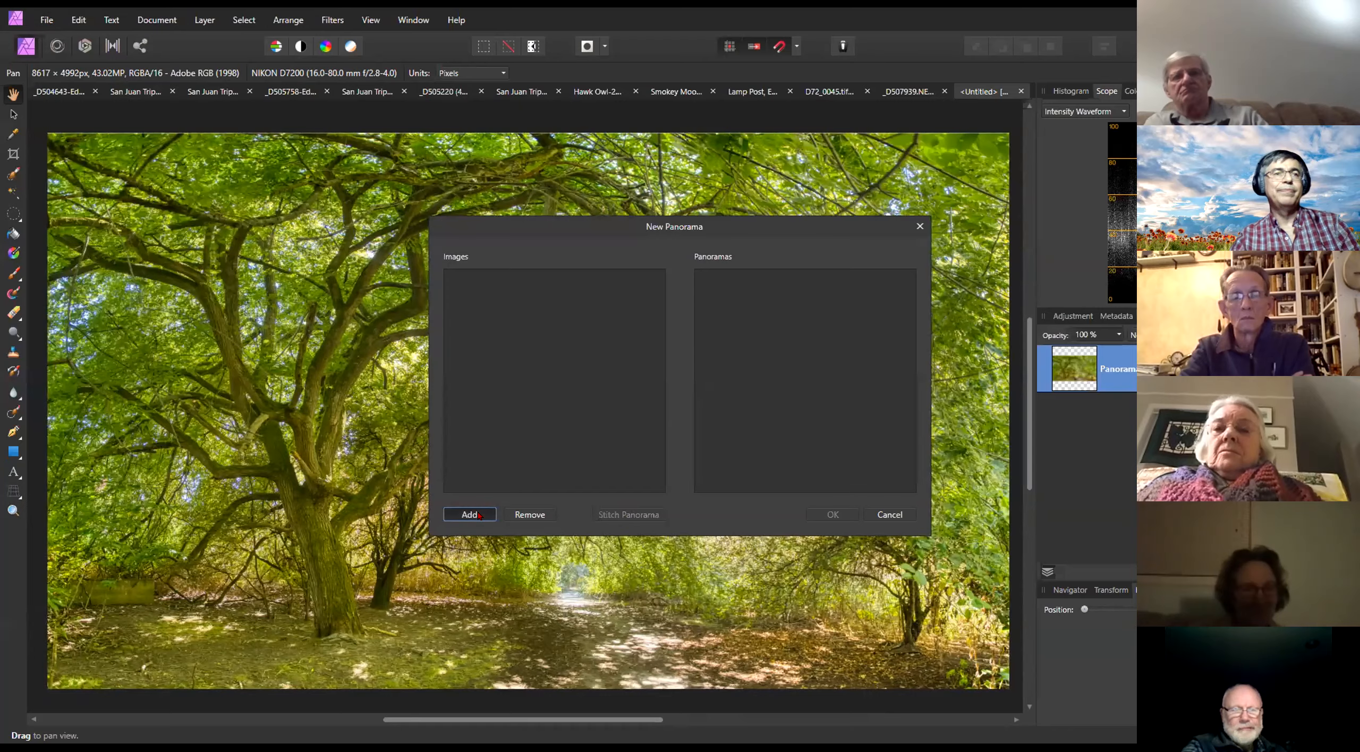
{"action": "left_click", "coordinate": [478, 515]}
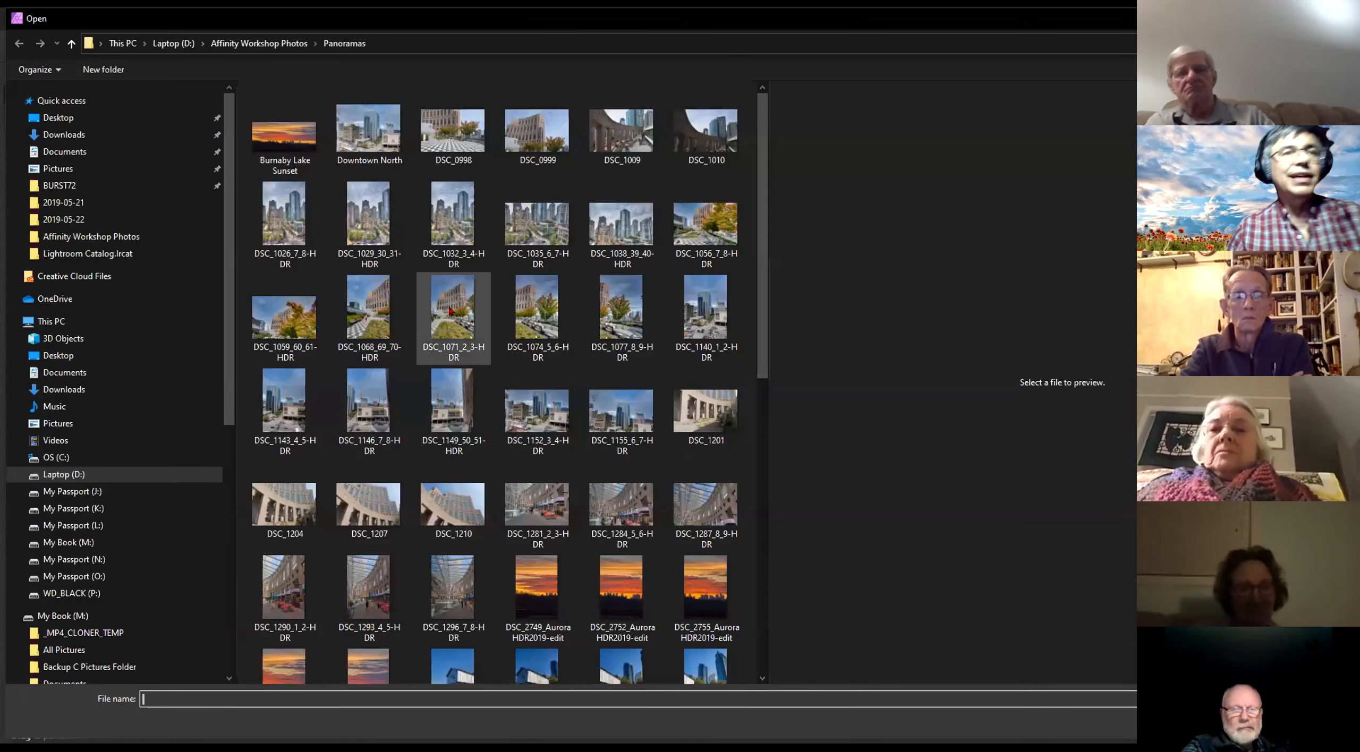
{"action": "scroll", "coordinate": [537, 505], "scroll_direction": "down", "scroll_amount": 10}
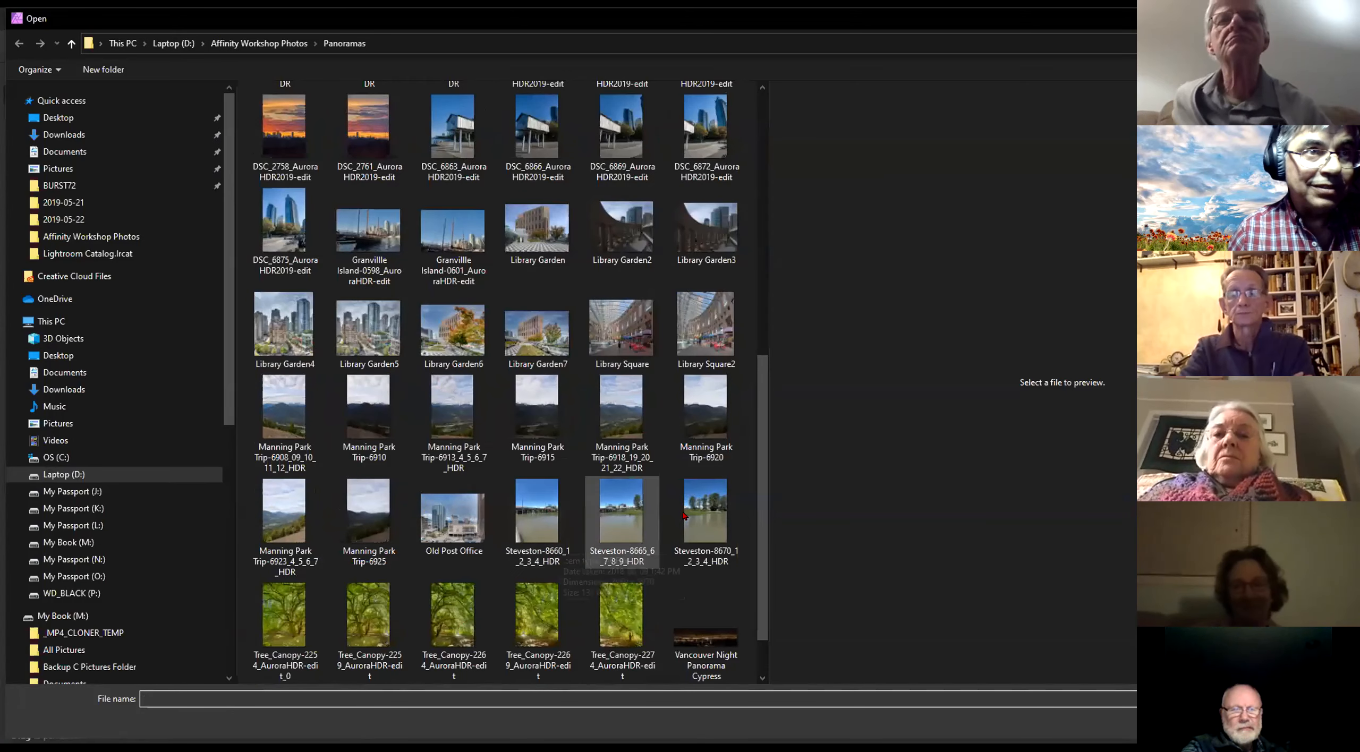
{"action": "scroll", "coordinate": [563, 481], "scroll_direction": "down", "scroll_amount": 1}
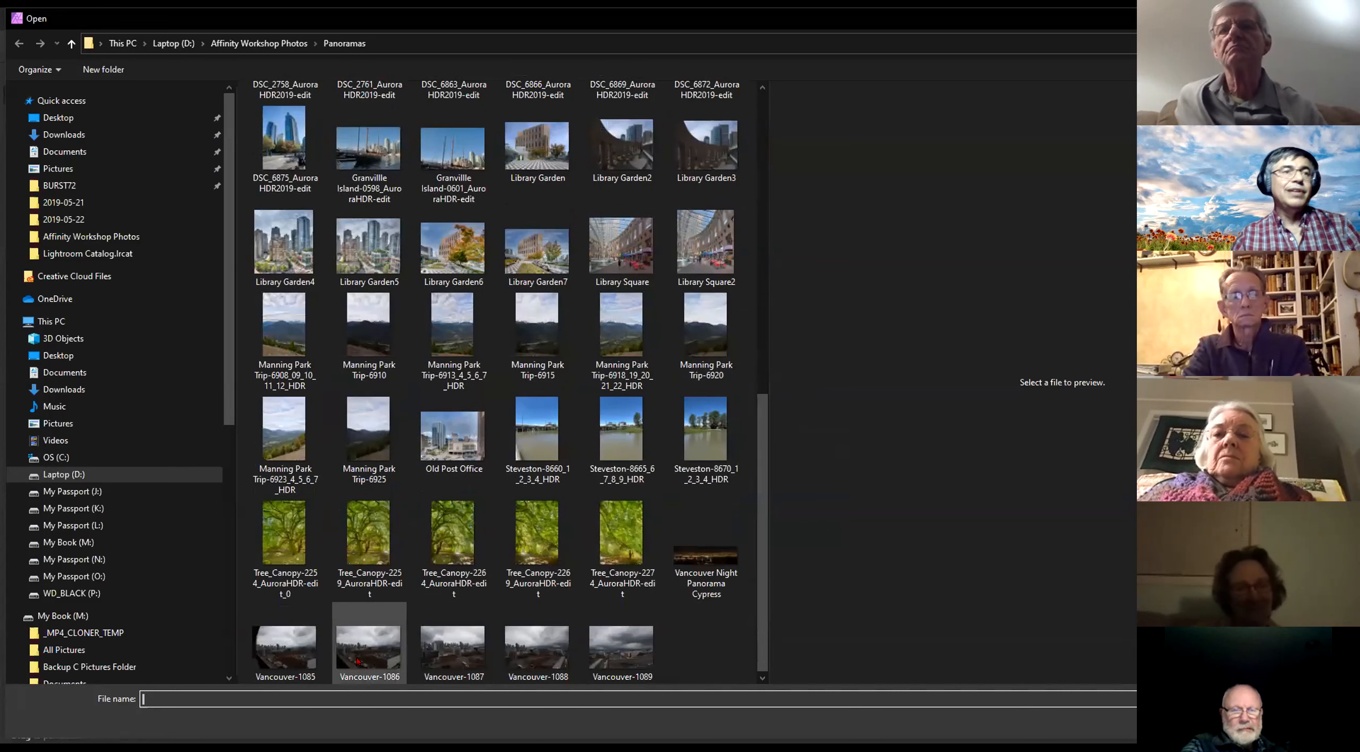
Add the four images Vancouver-1085 through Vancouver-1088 to the panorama, leaving out Vancouver-1089
{"action": "left_click", "coordinate": [296, 642]}
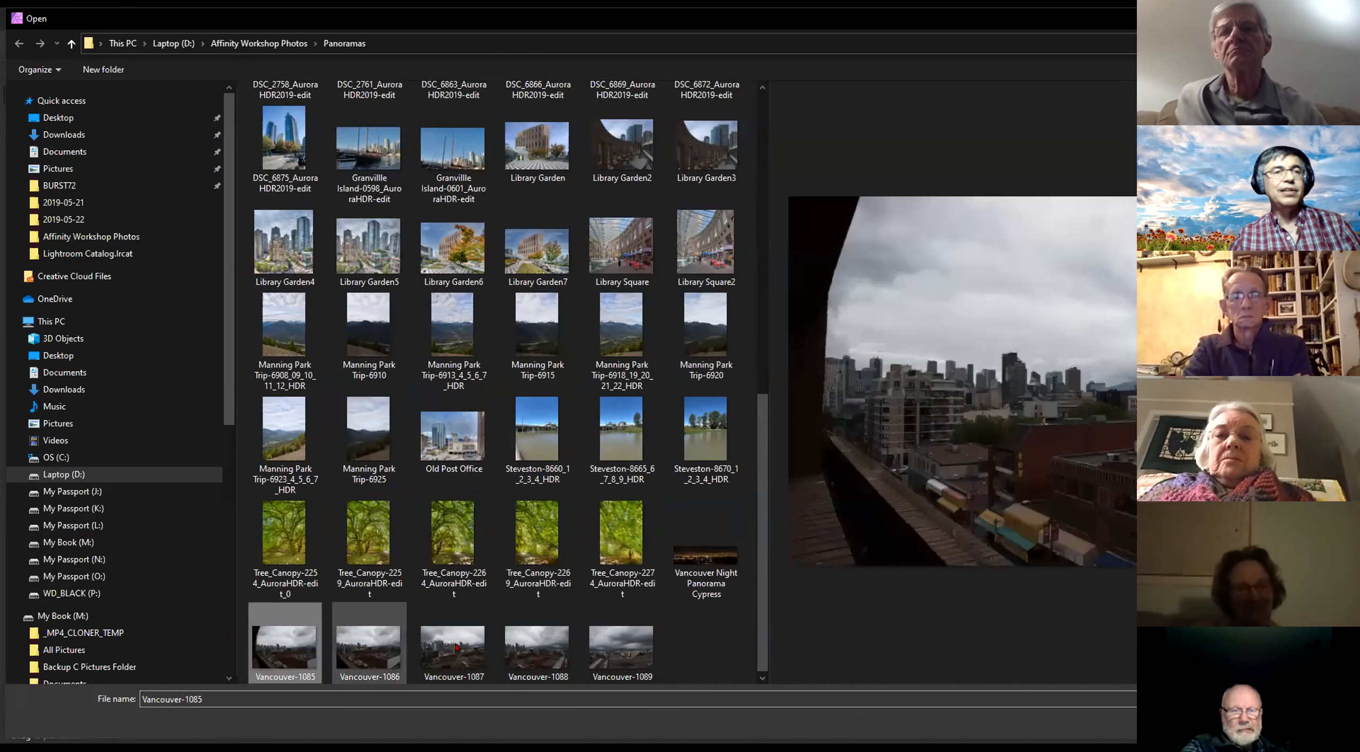
{"action": "left_click", "coordinate": [609, 648], "text": "shift"}
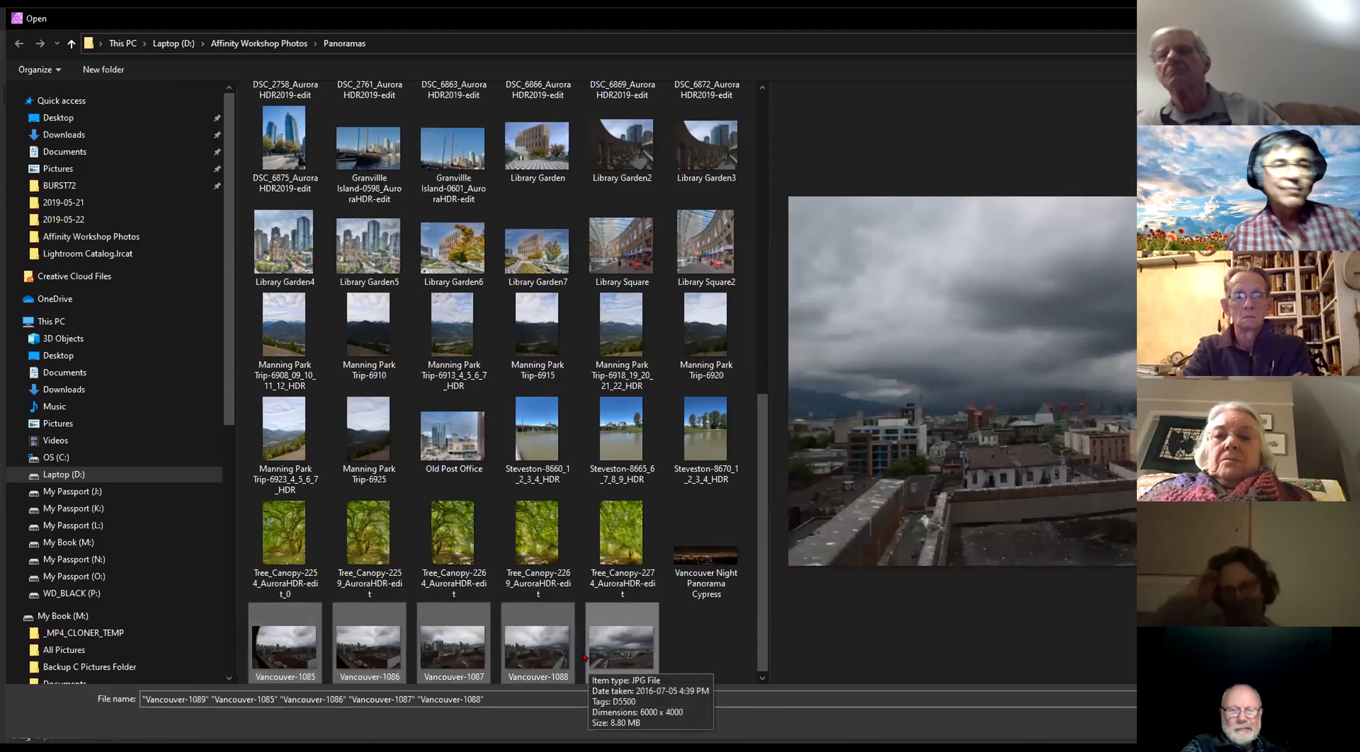
{"action": "left_click", "coordinate": [540, 643]}
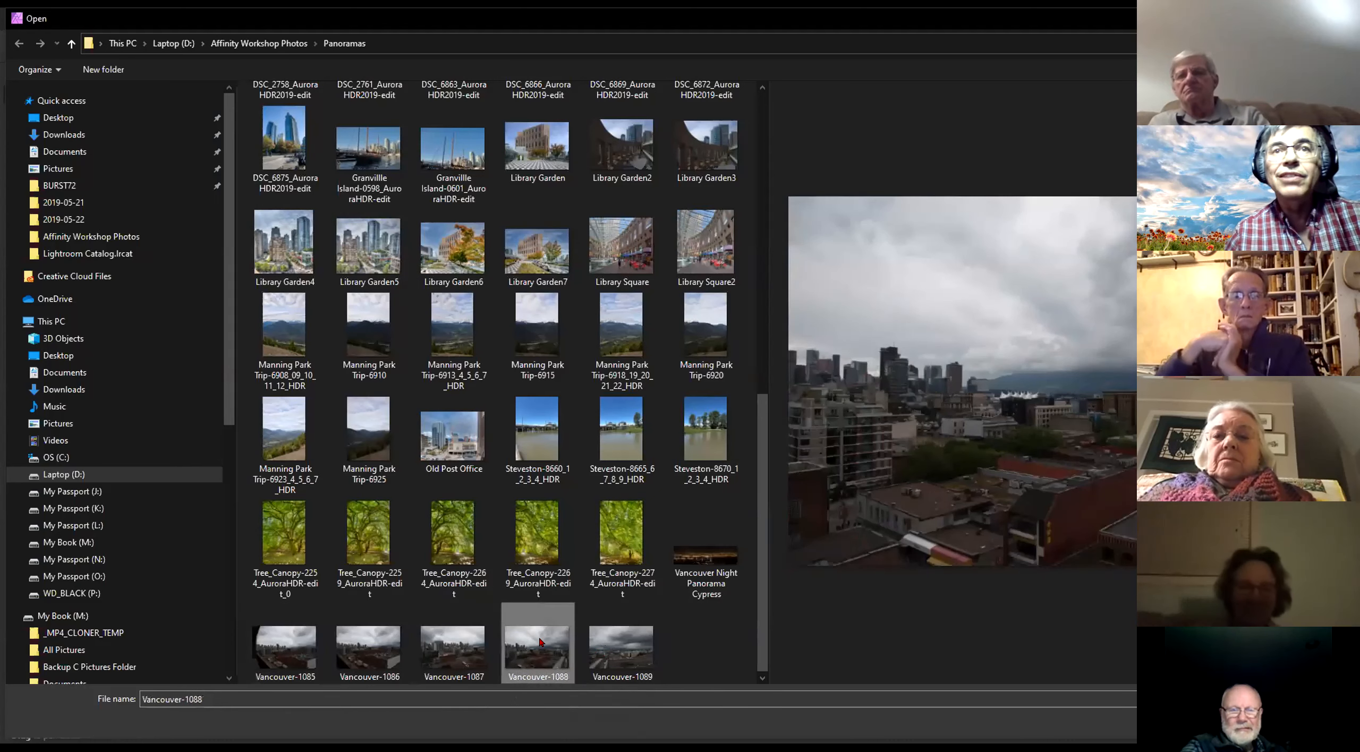
{"action": "left_click", "coordinate": [628, 643]}
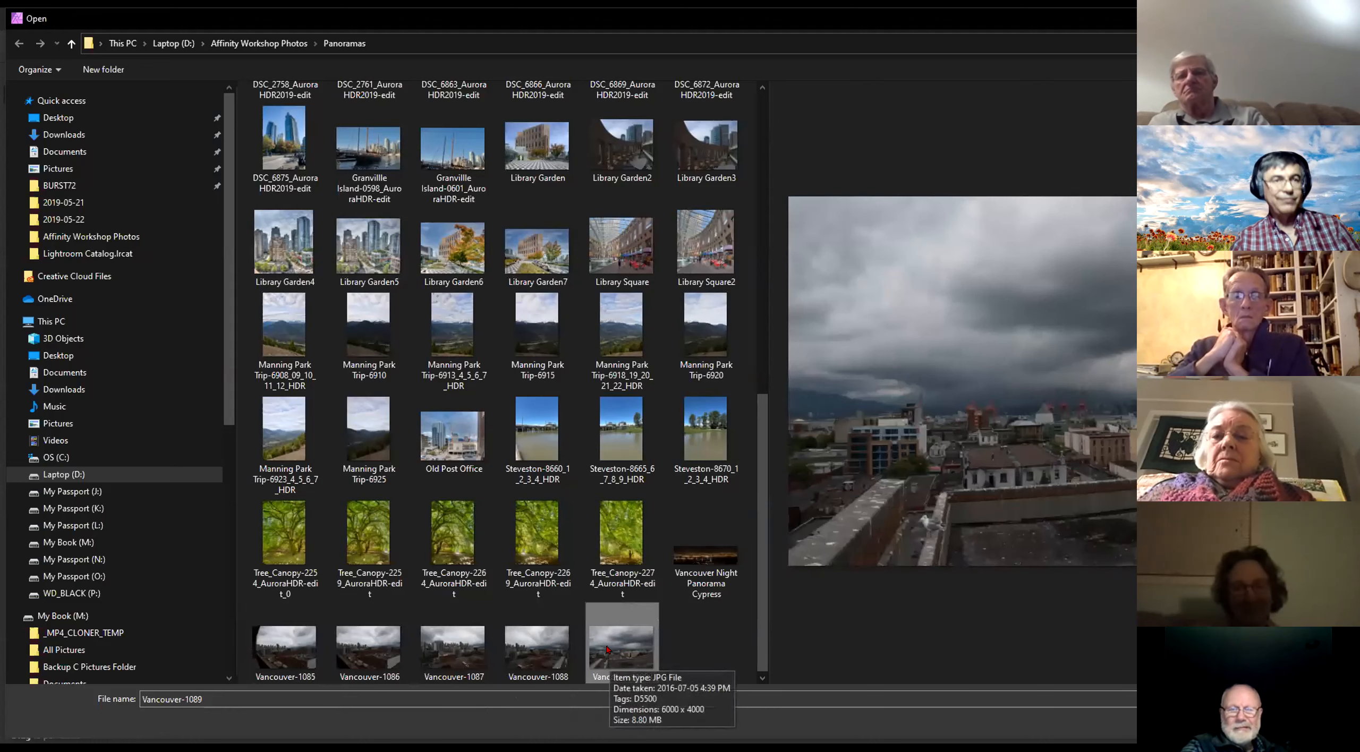
{"action": "left_click", "coordinate": [538, 646]}
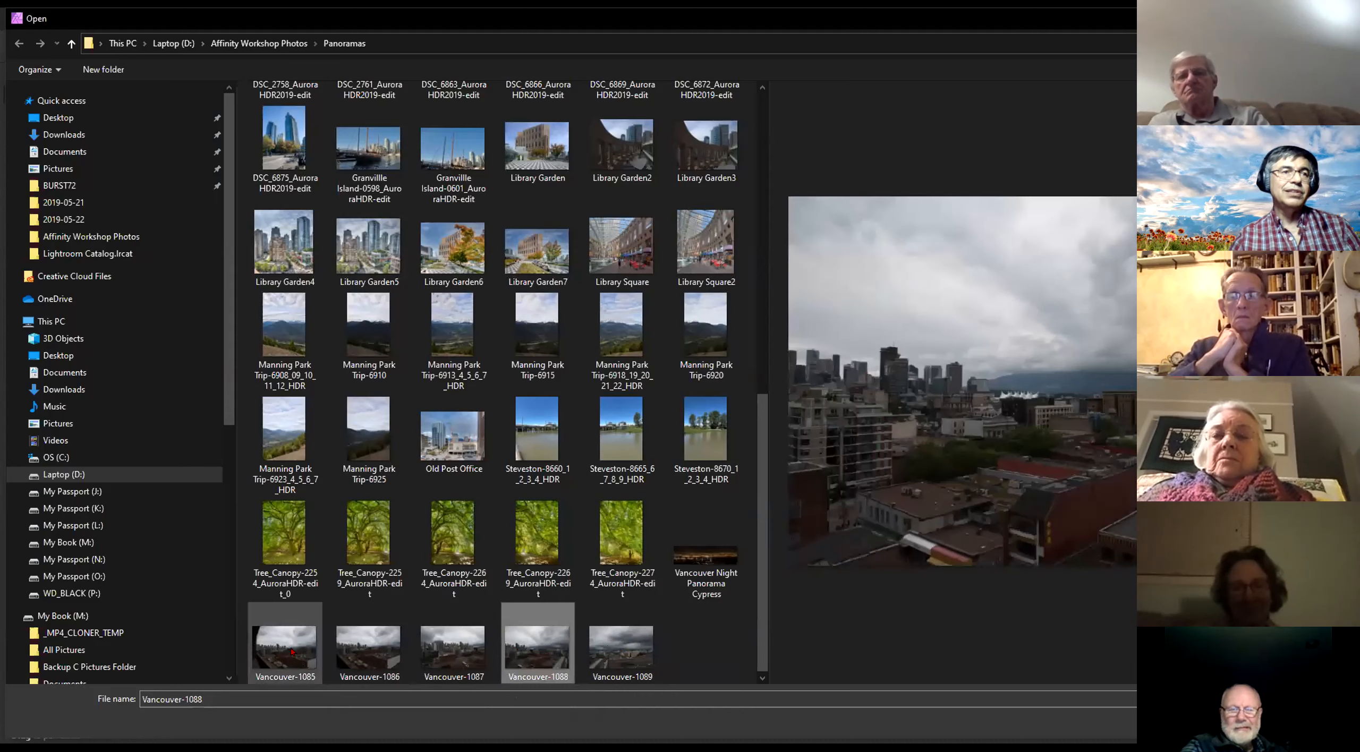
{"action": "left_click", "coordinate": [292, 652], "text": "shift"}
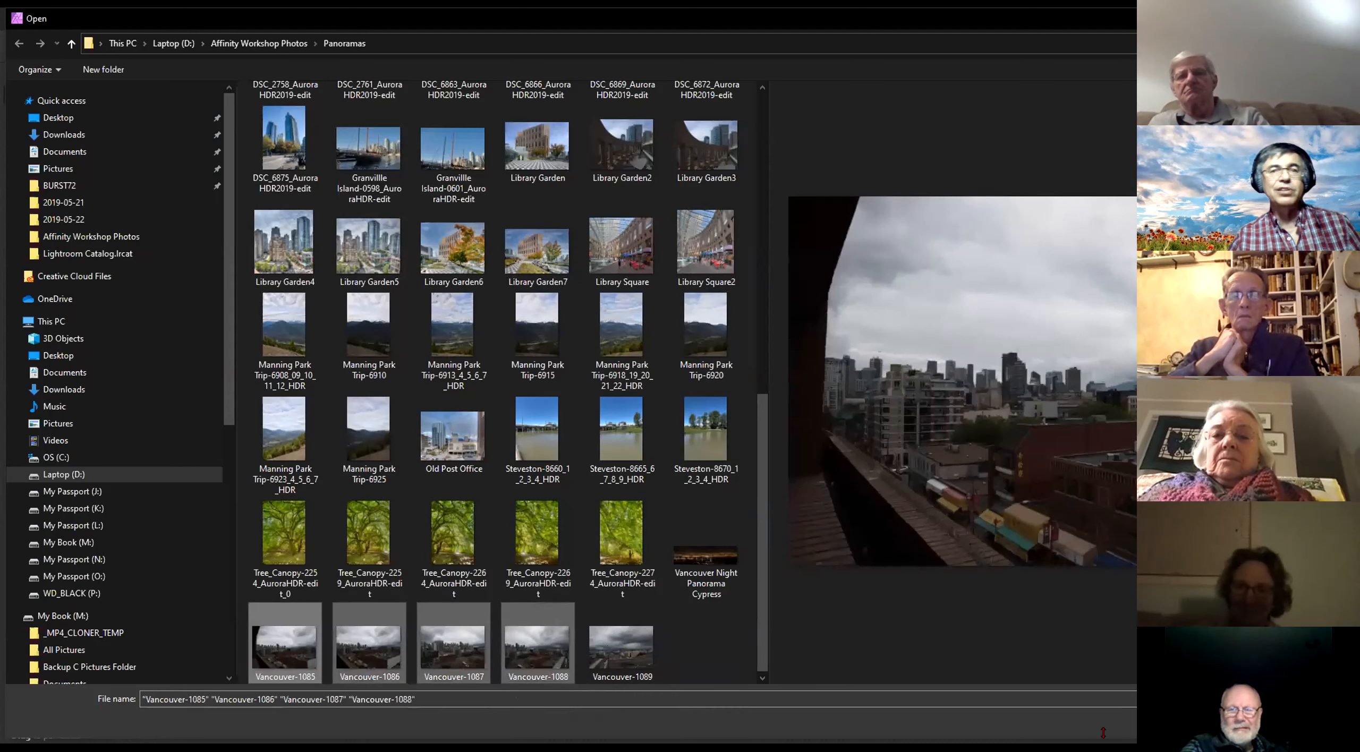
{"action": "key", "text": "Return"}
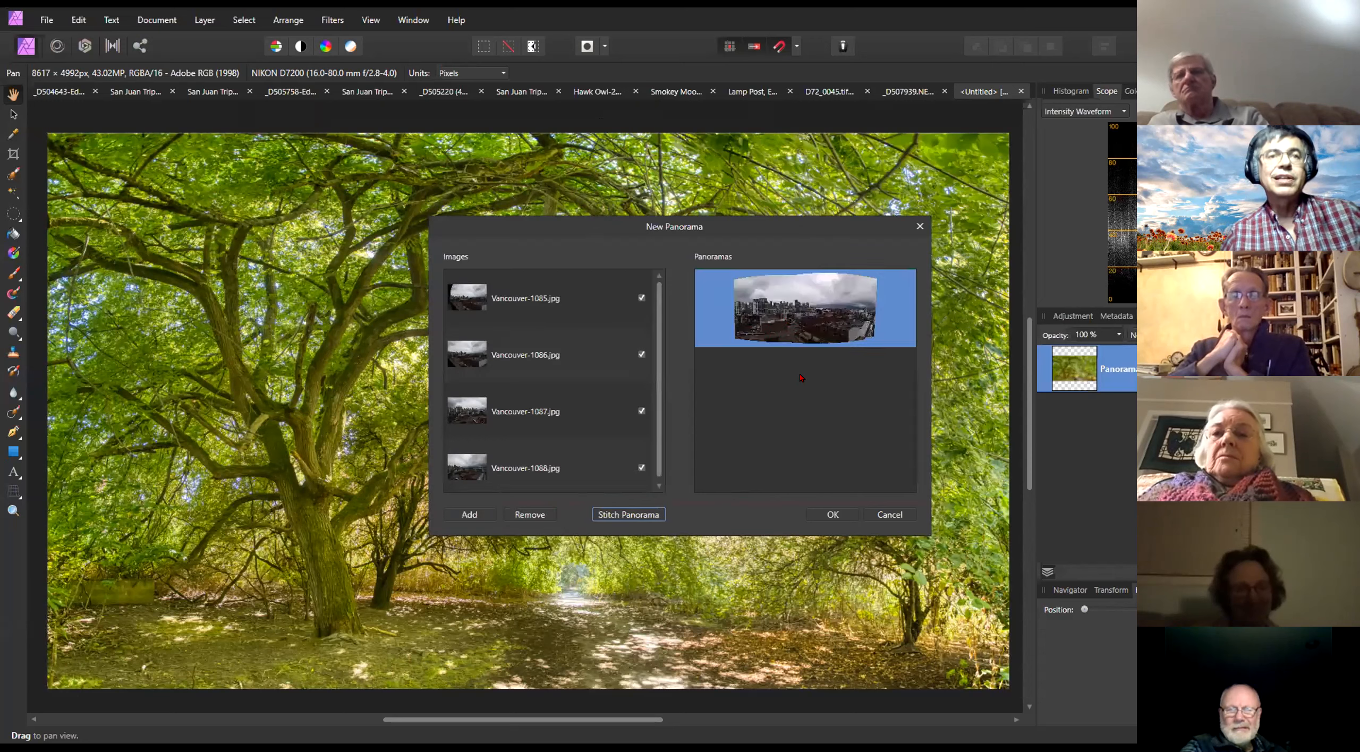
Render the stitched Vancouver panorama and crop it to its opaque area
{"action": "left_click", "coordinate": [833, 515]}
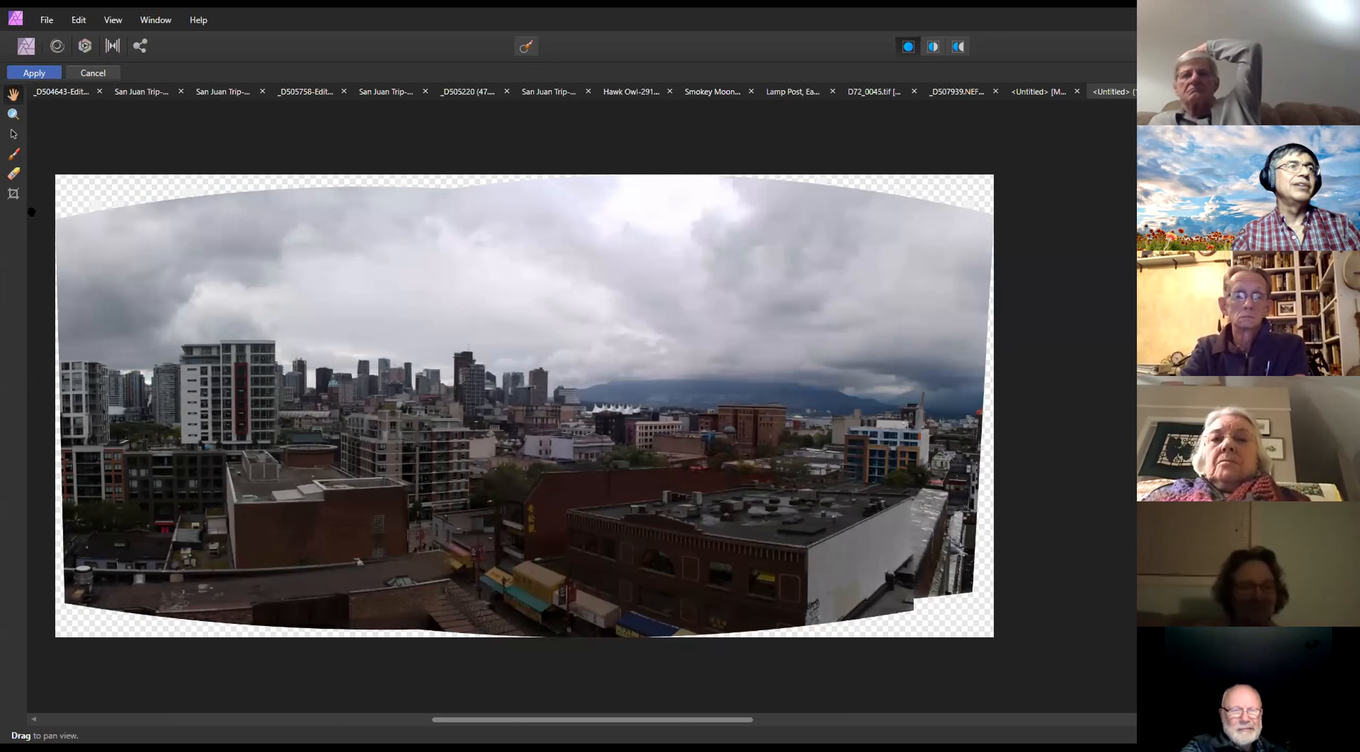
{"action": "left_click", "coordinate": [13, 194]}
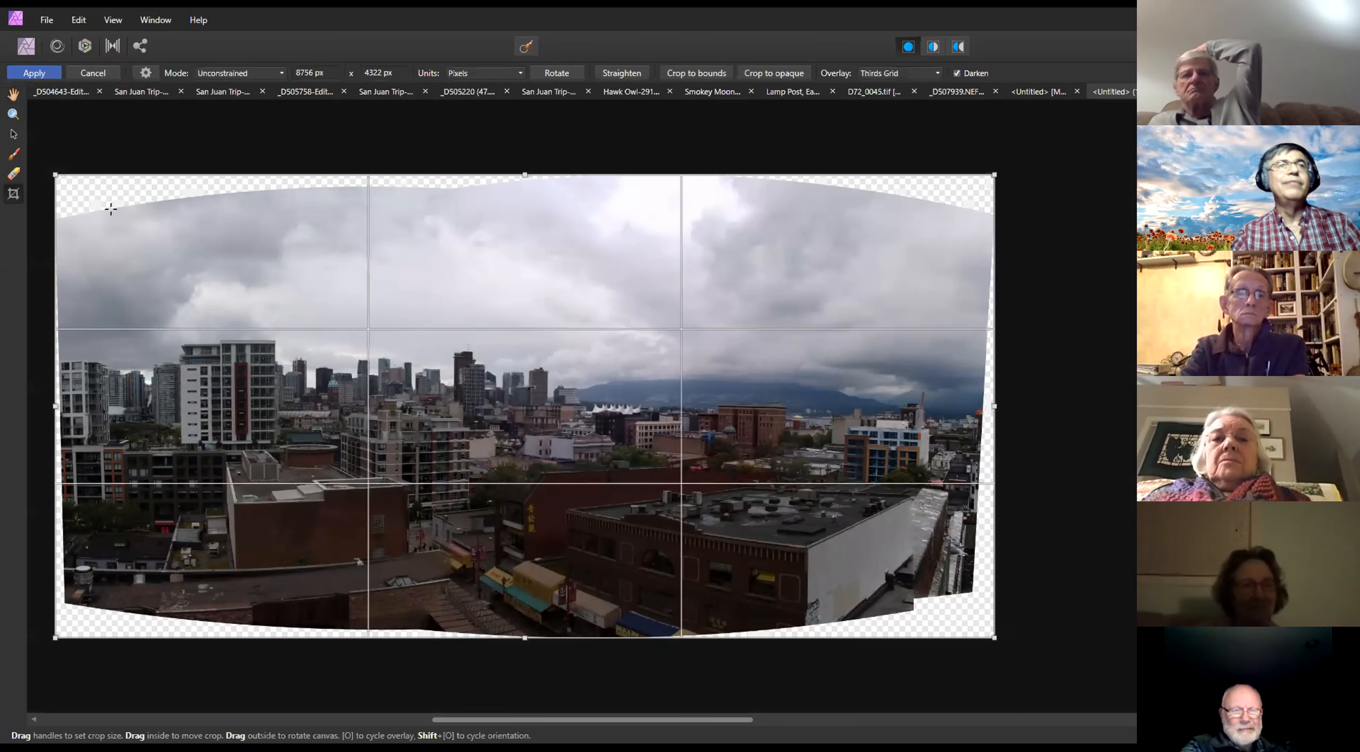
{"action": "left_click", "coordinate": [779, 74]}
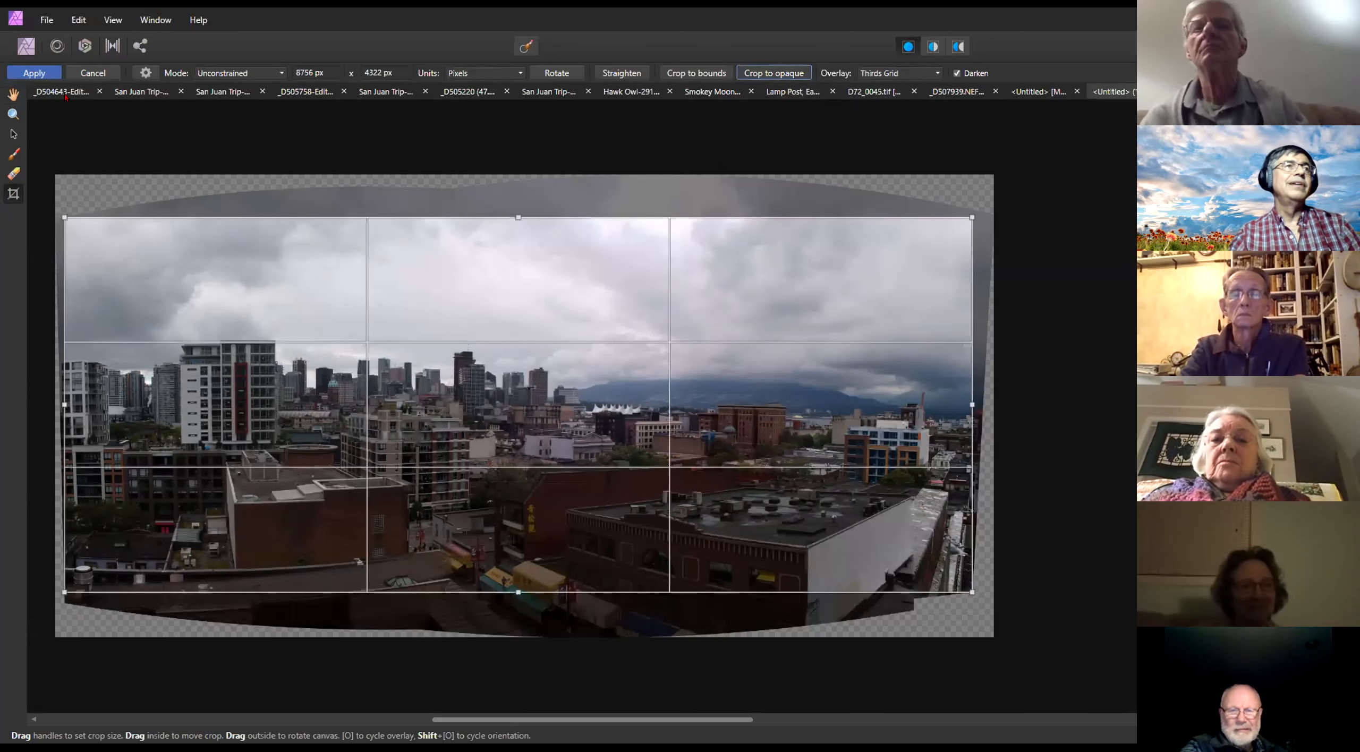
{"action": "left_click", "coordinate": [34, 73]}
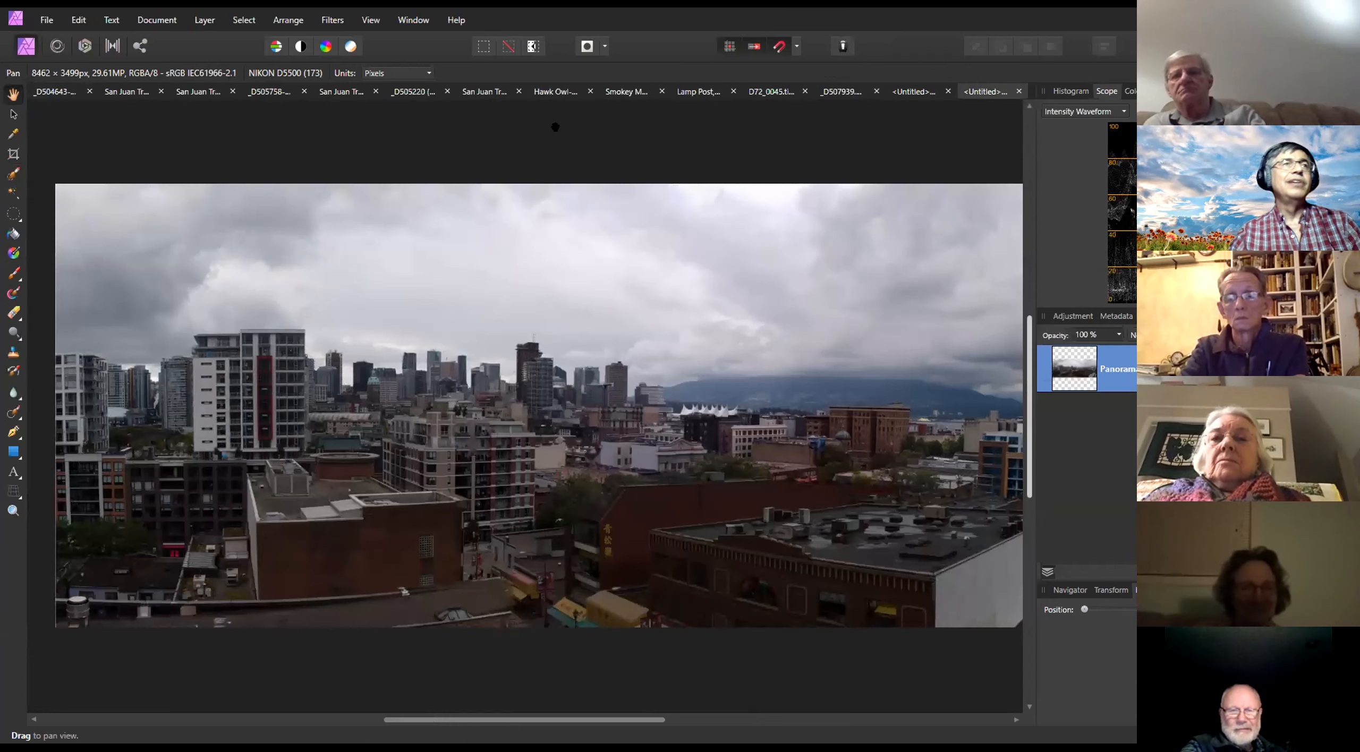
Add a Shadows / Highlights adjustment to the Vancouver panorama with Shadows at 84% and Highlights at -4%
{"action": "left_click", "coordinate": [205, 21]}
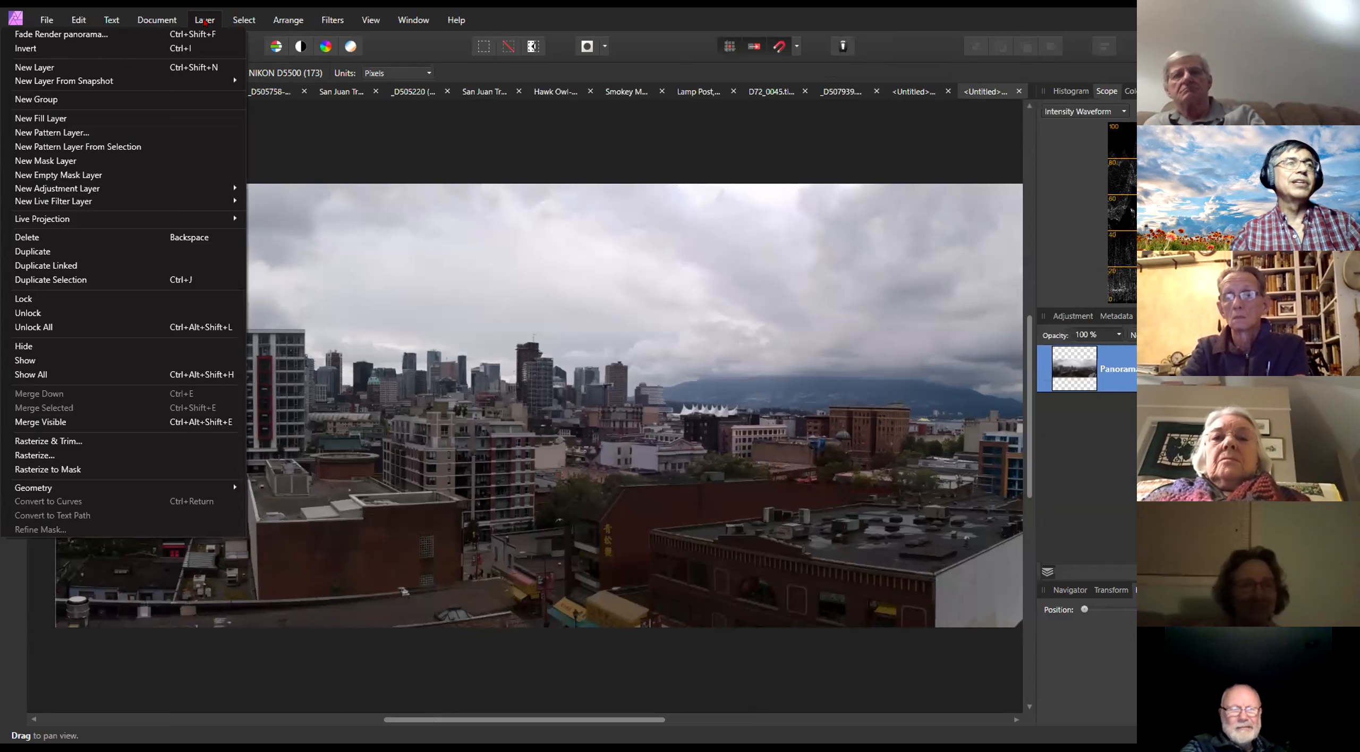
{"action": "mouse_move", "coordinate": [243, 20]}
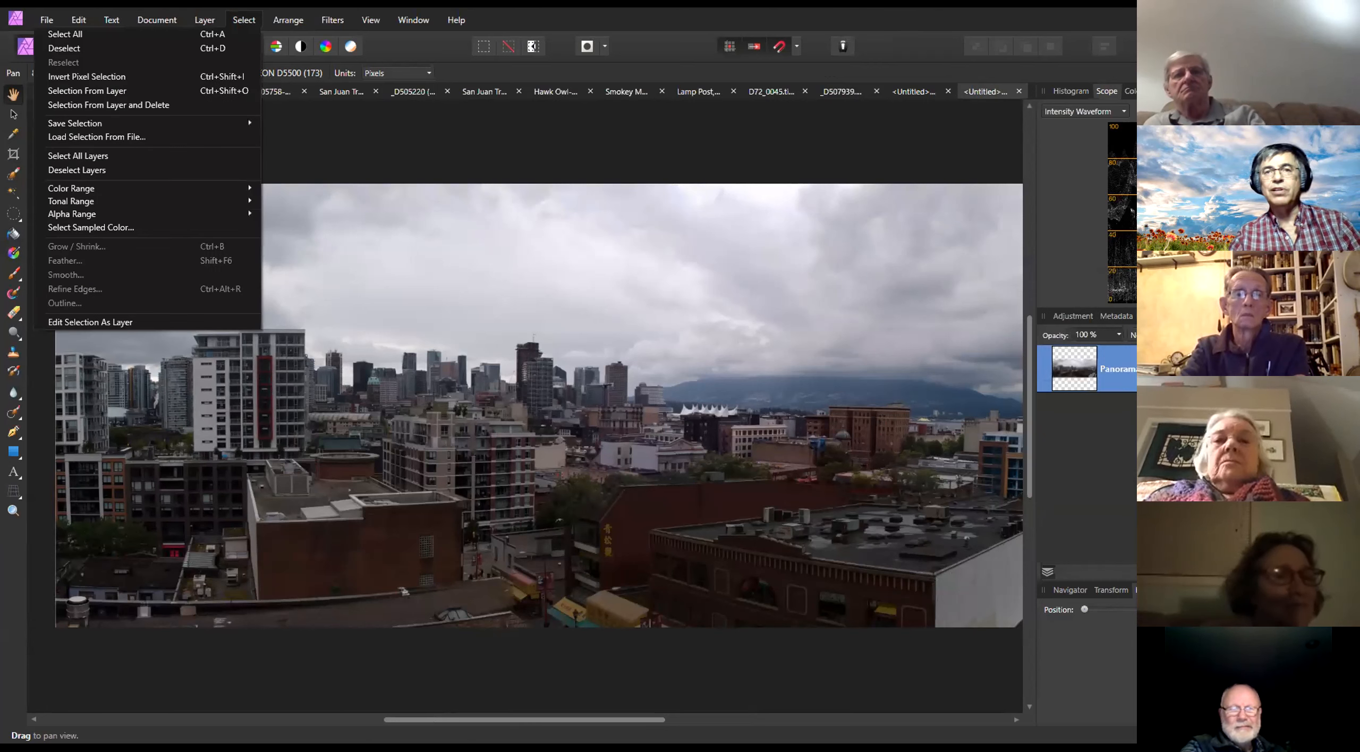
{"action": "key", "text": "Escape"}
{"action": "left_click", "coordinate": [1172, 572]}
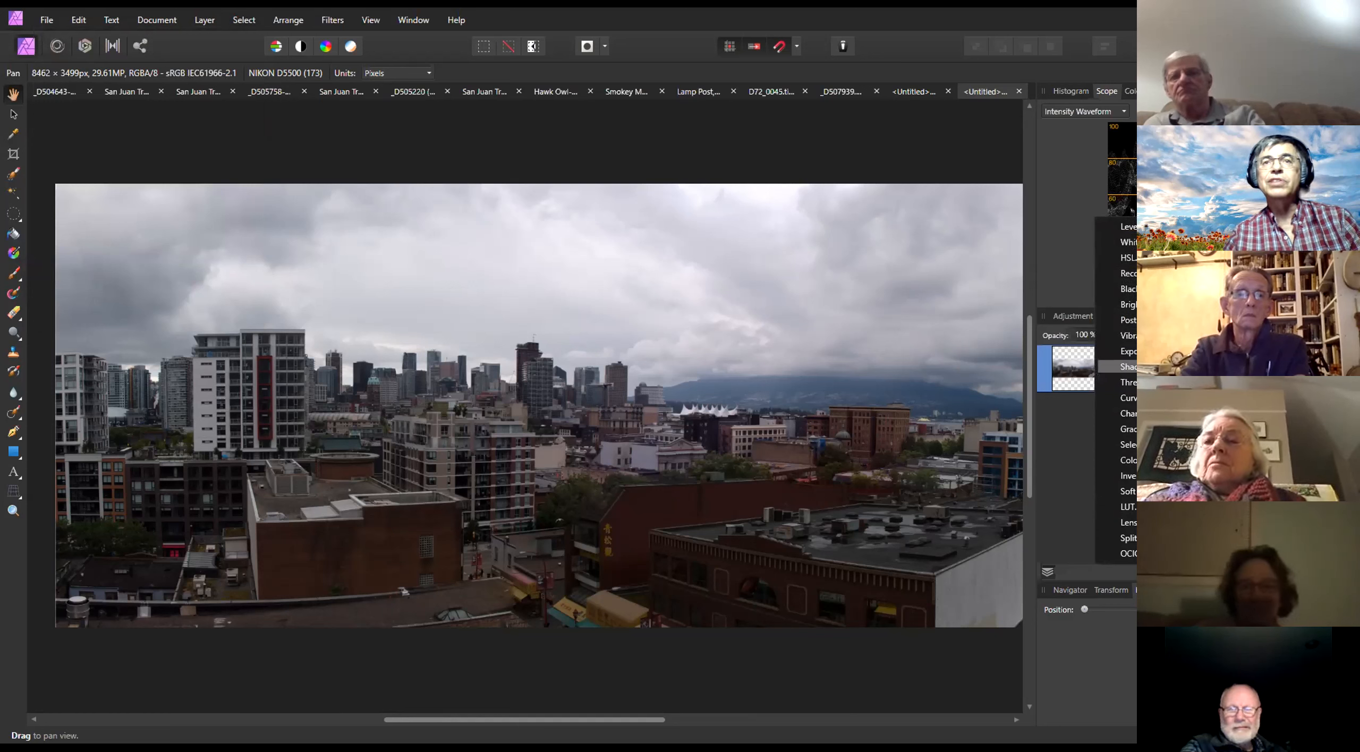
{"action": "left_click", "coordinate": [1126, 367]}
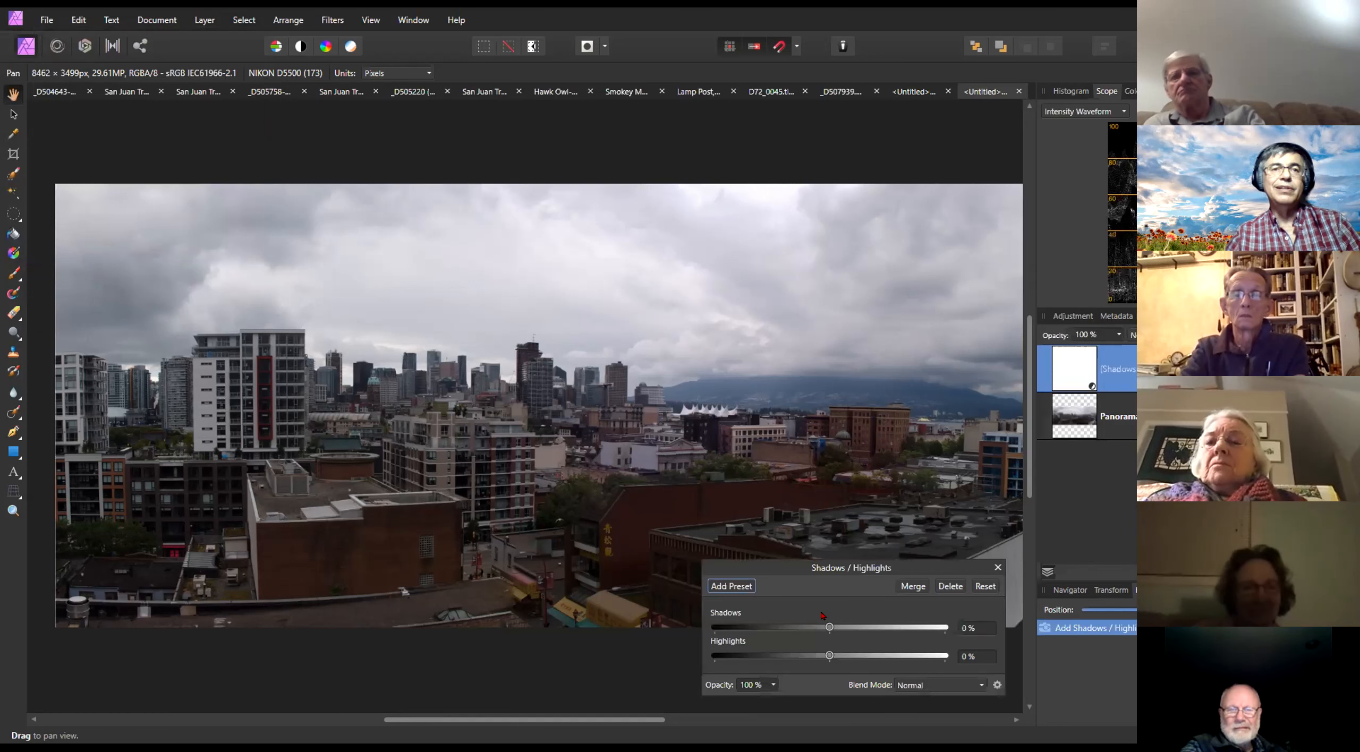
{"action": "left_click_drag", "start_coordinate": [830, 628], "coordinate": [868, 630]}
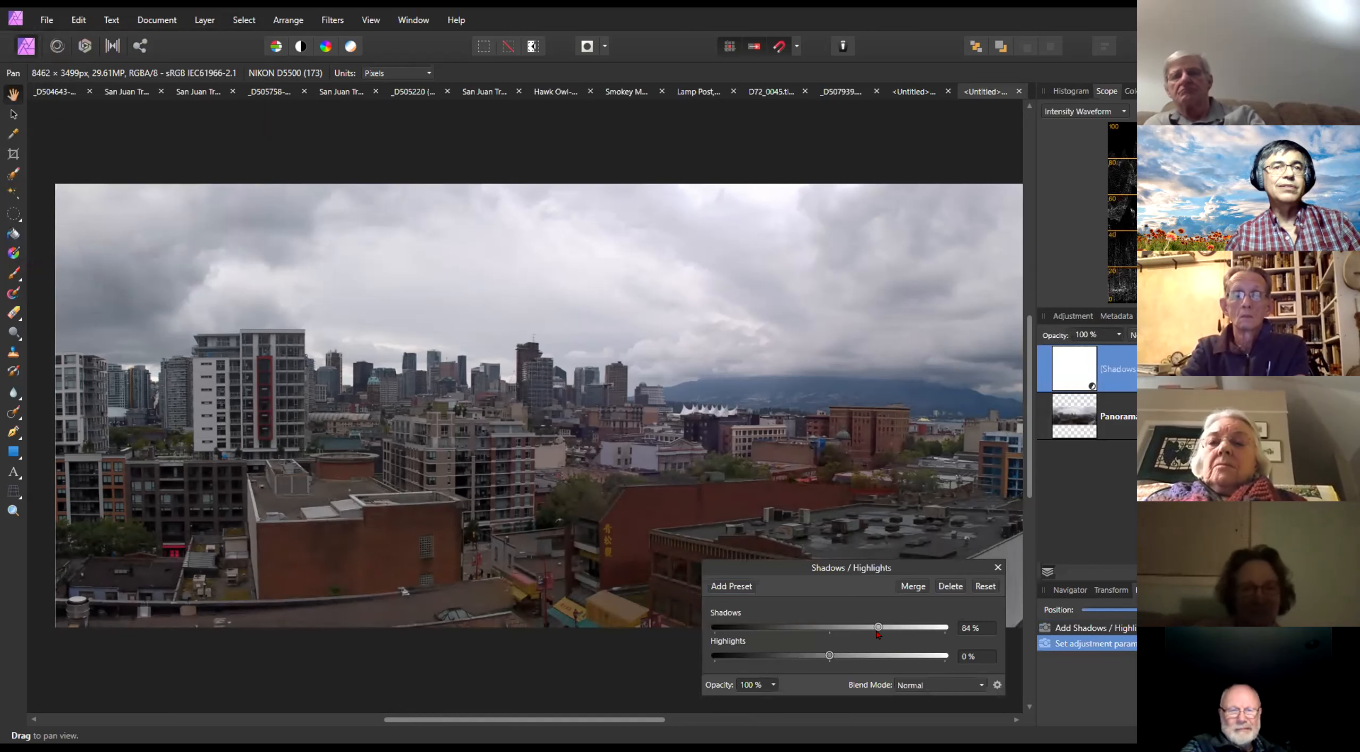
{"action": "left_click_drag", "start_coordinate": [914, 569], "coordinate": [934, 575]}
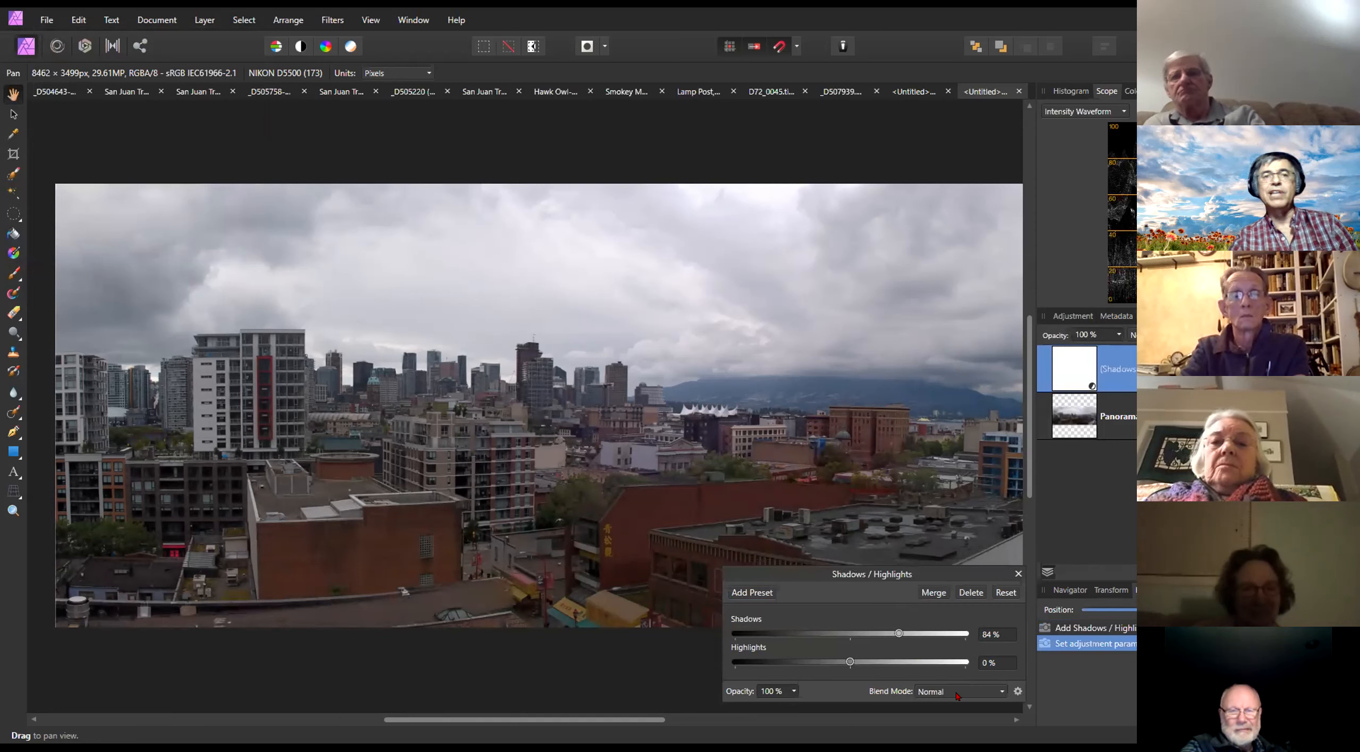
{"action": "mouse_move", "coordinate": [850, 662]}
{"action": "left_mouse_down"}
{"action": "mouse_move", "coordinate": [811, 672]}
{"action": "mouse_move", "coordinate": [847, 674]}
{"action": "left_mouse_up"}
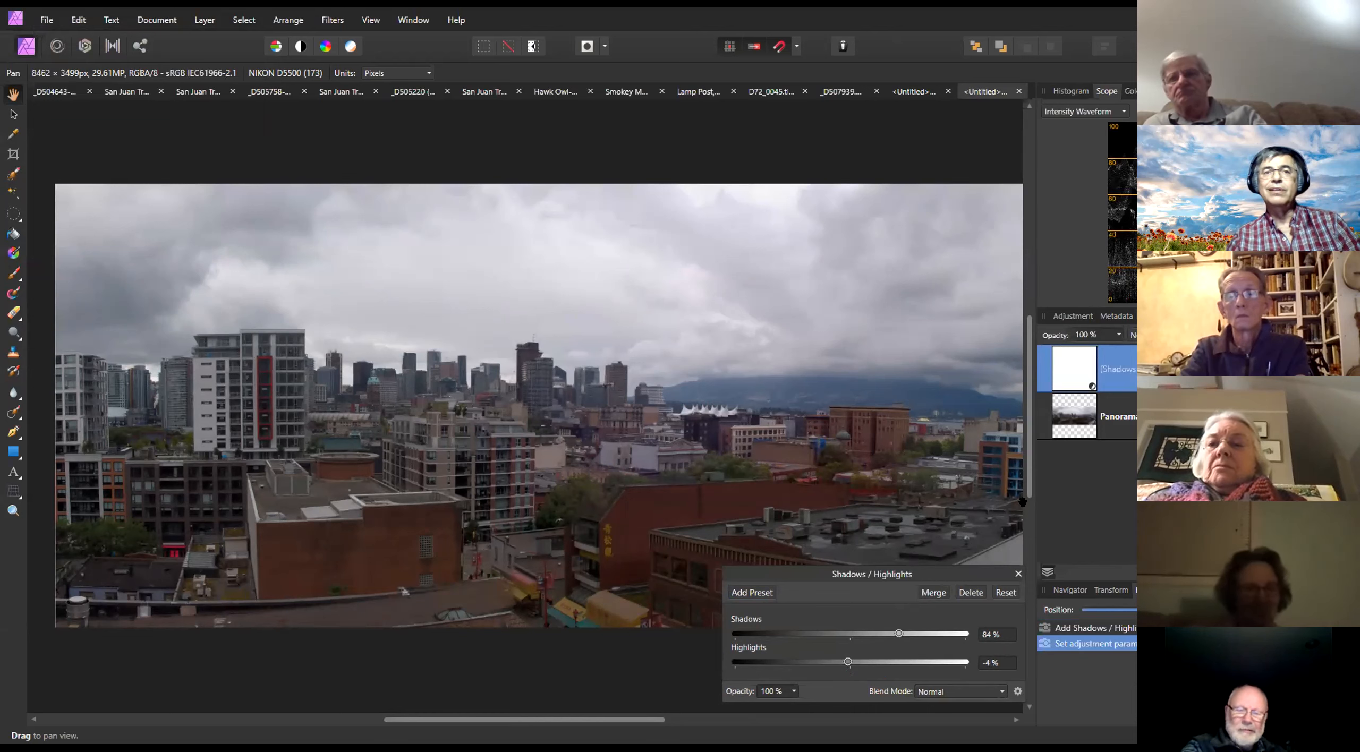
{"action": "left_click", "coordinate": [1016, 575]}
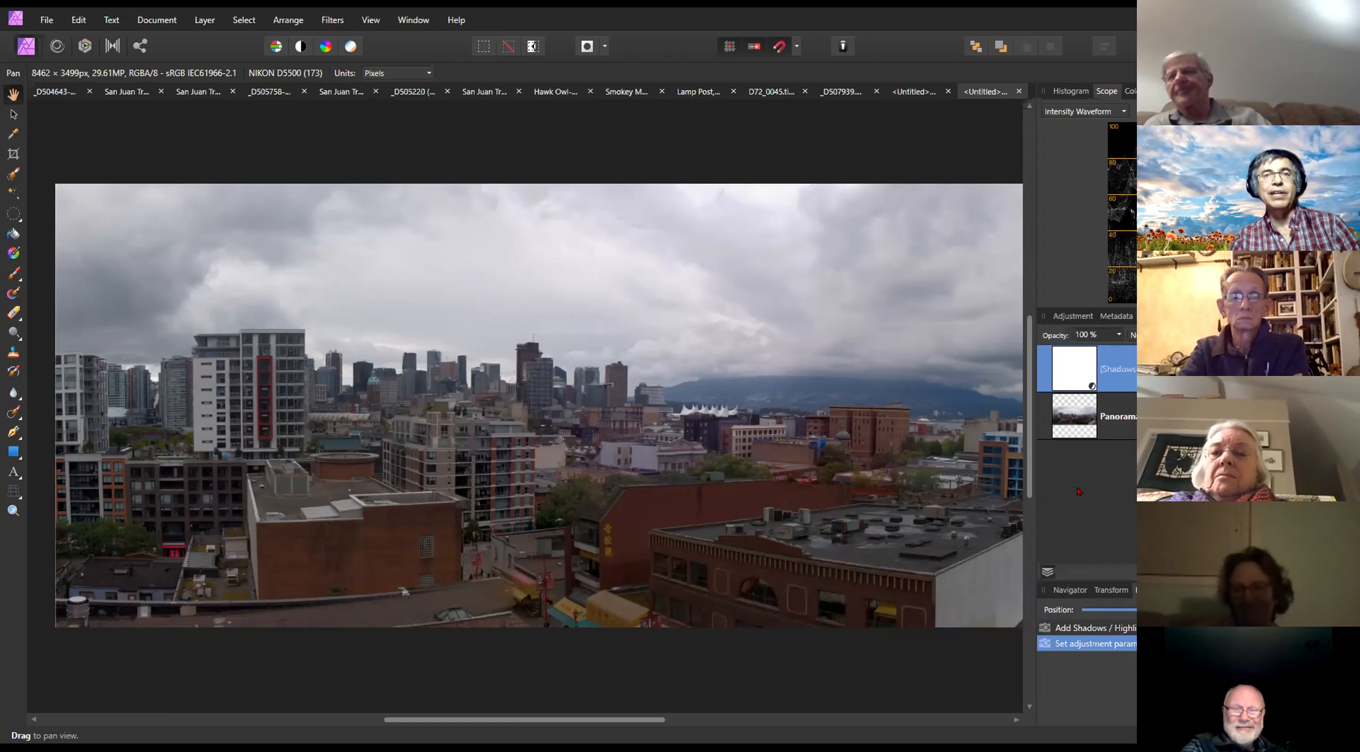
Add an Exposure adjustment of 0.923 directly above the Panorama layer
{"action": "left_click", "coordinate": [1073, 418]}
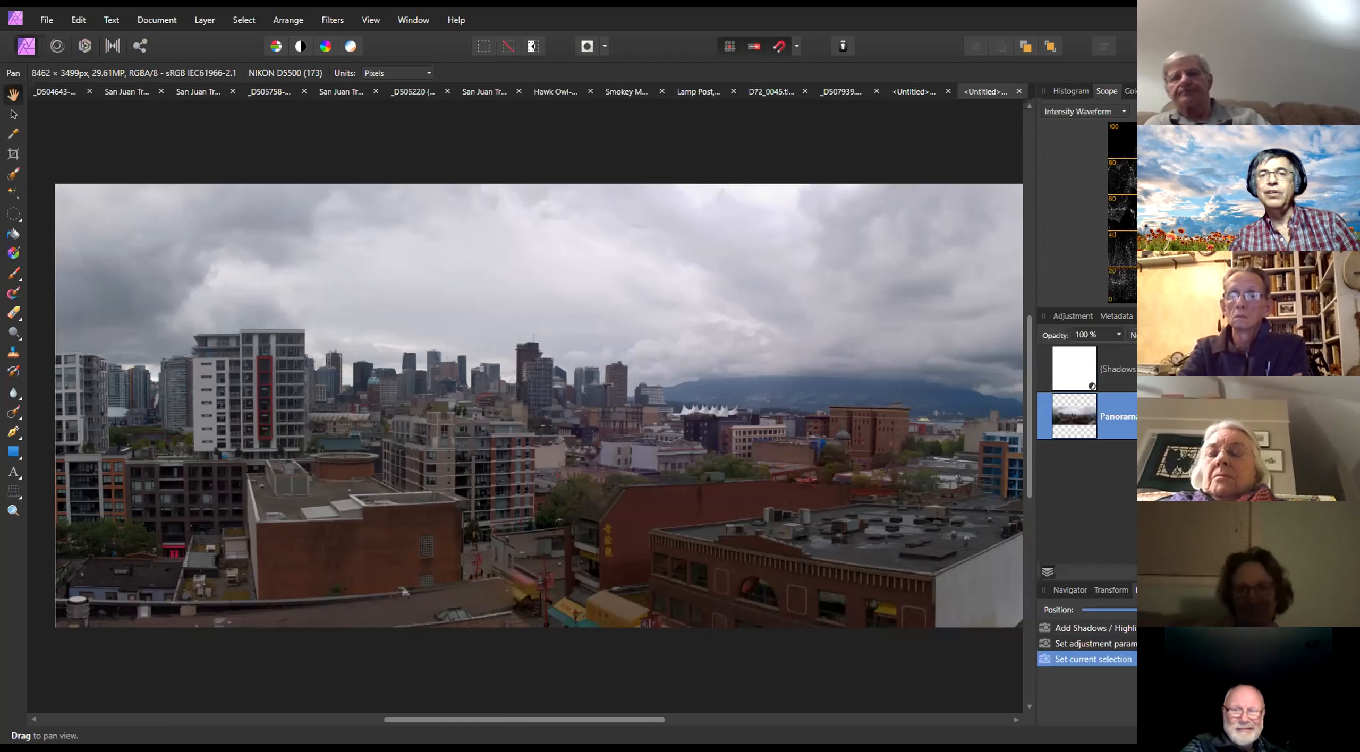
{"action": "left_click", "coordinate": [1183, 572]}
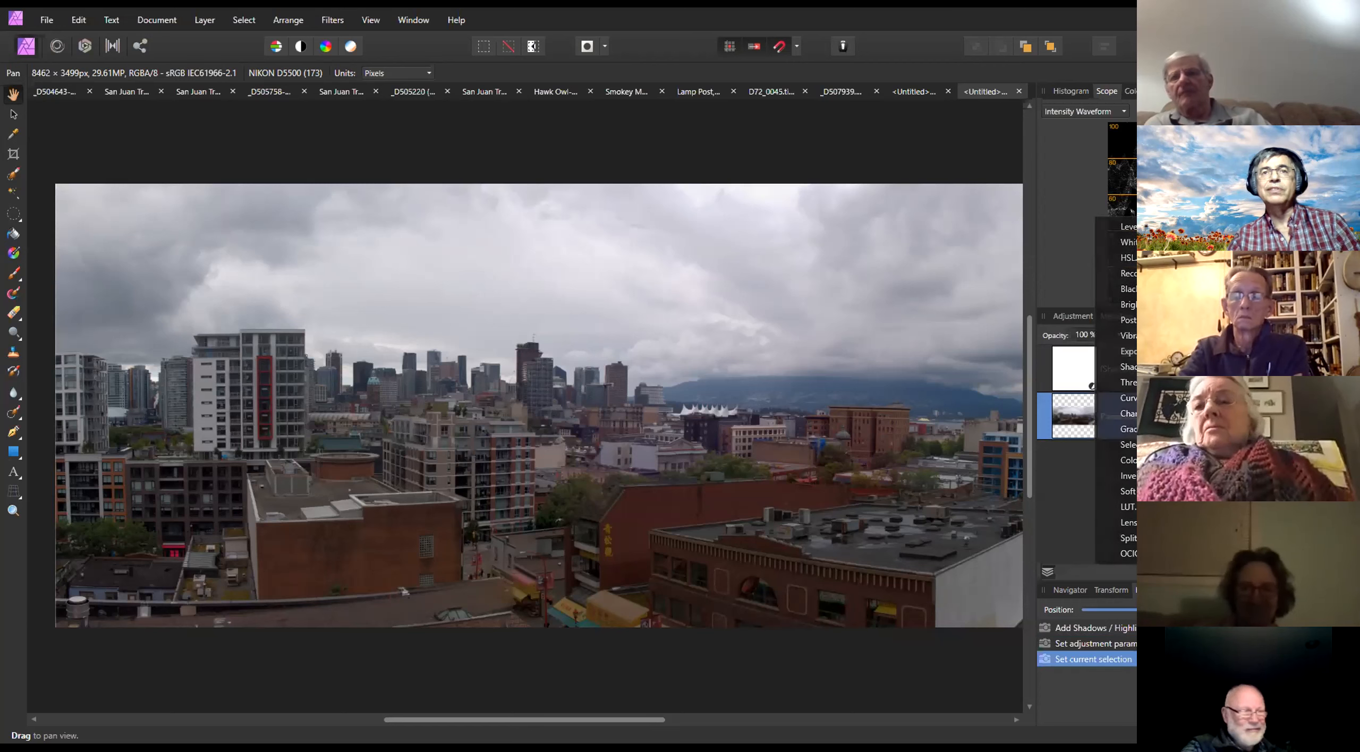
{"action": "left_click", "coordinate": [1129, 351]}
{"action": "left_click_drag", "start_coordinate": [850, 662], "coordinate": [856, 663]}
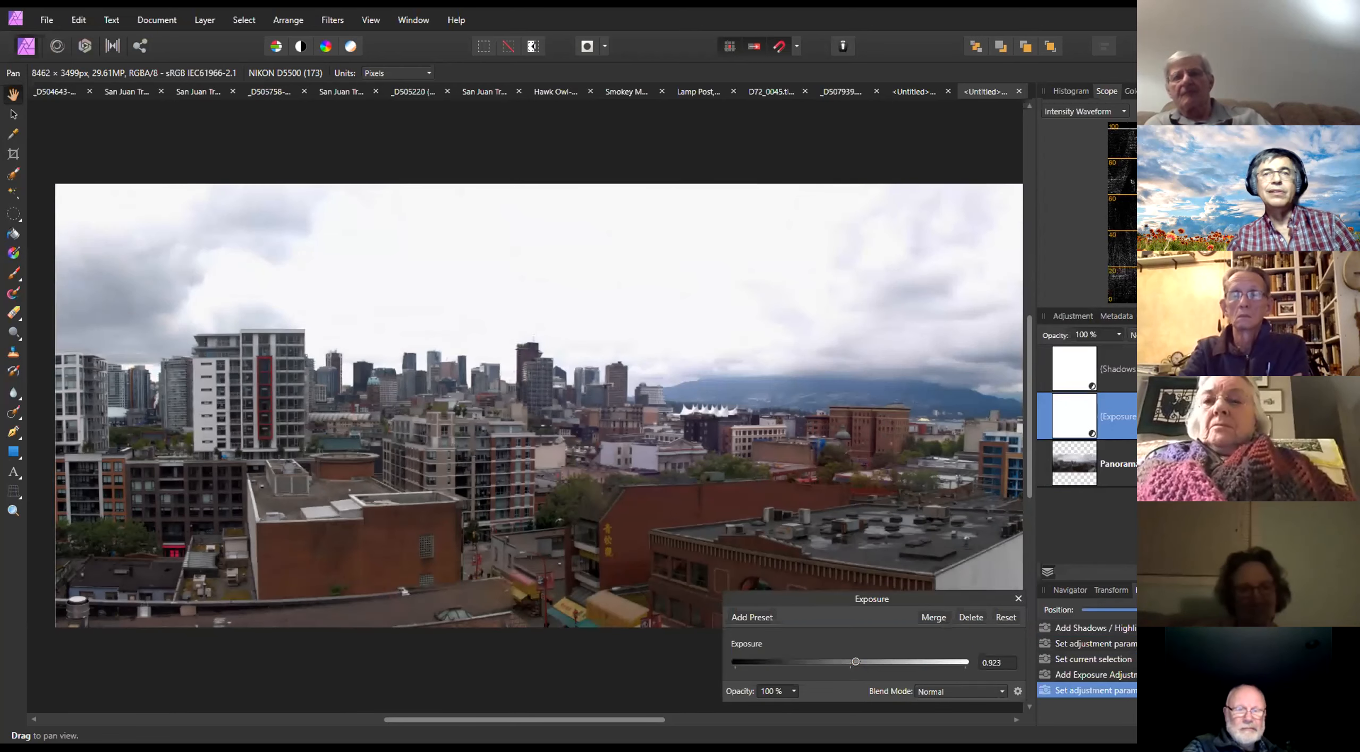
{"action": "left_click", "coordinate": [1018, 599]}
Examine the rooftops and skyline of the adjusted Vancouver panorama up close and as a whole, and close its document
{"action": "scroll", "coordinate": [509, 427], "scroll_direction": "up", "scroll_amount": 2}
{"action": "scroll", "coordinate": [509, 427], "scroll_direction": "up", "scroll_amount": 2}
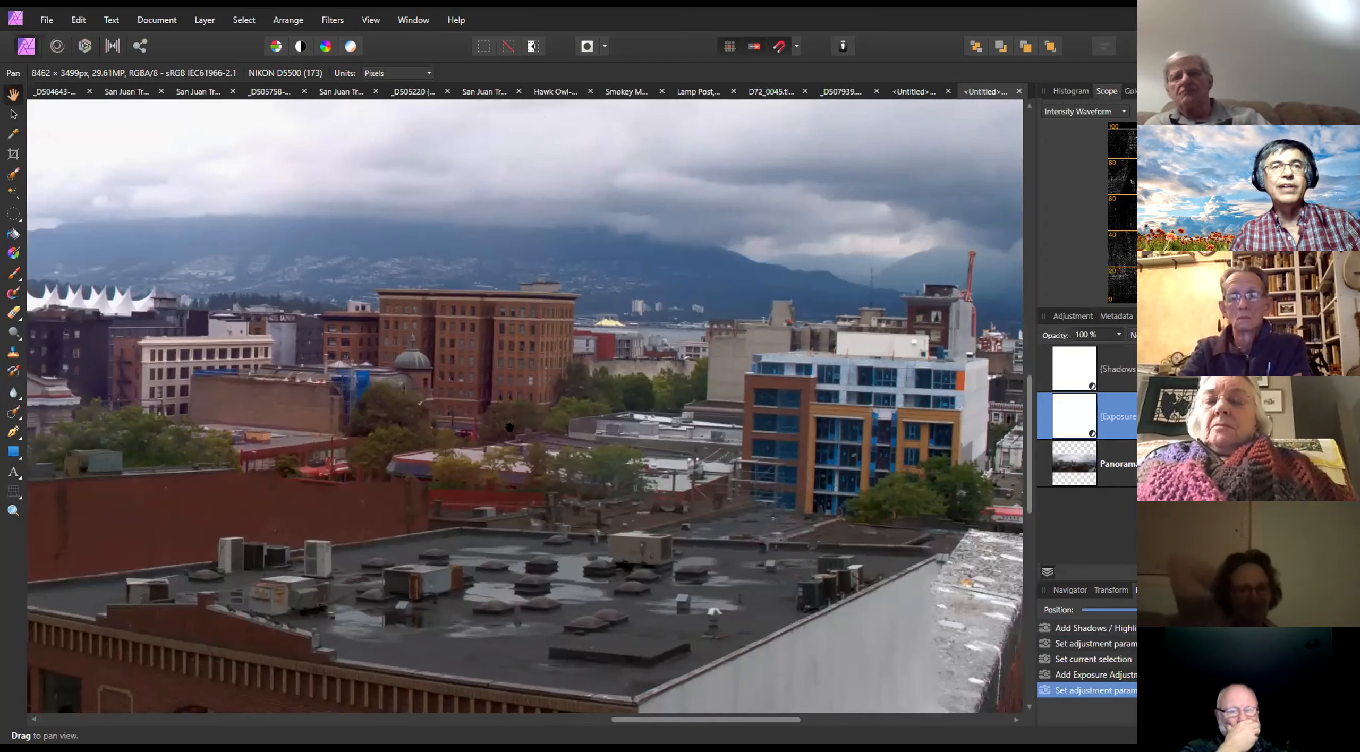
{"action": "left_click_drag", "start_coordinate": [803, 394], "coordinate": [602, 368]}
{"action": "left_click_drag", "start_coordinate": [463, 384], "coordinate": [593, 170]}
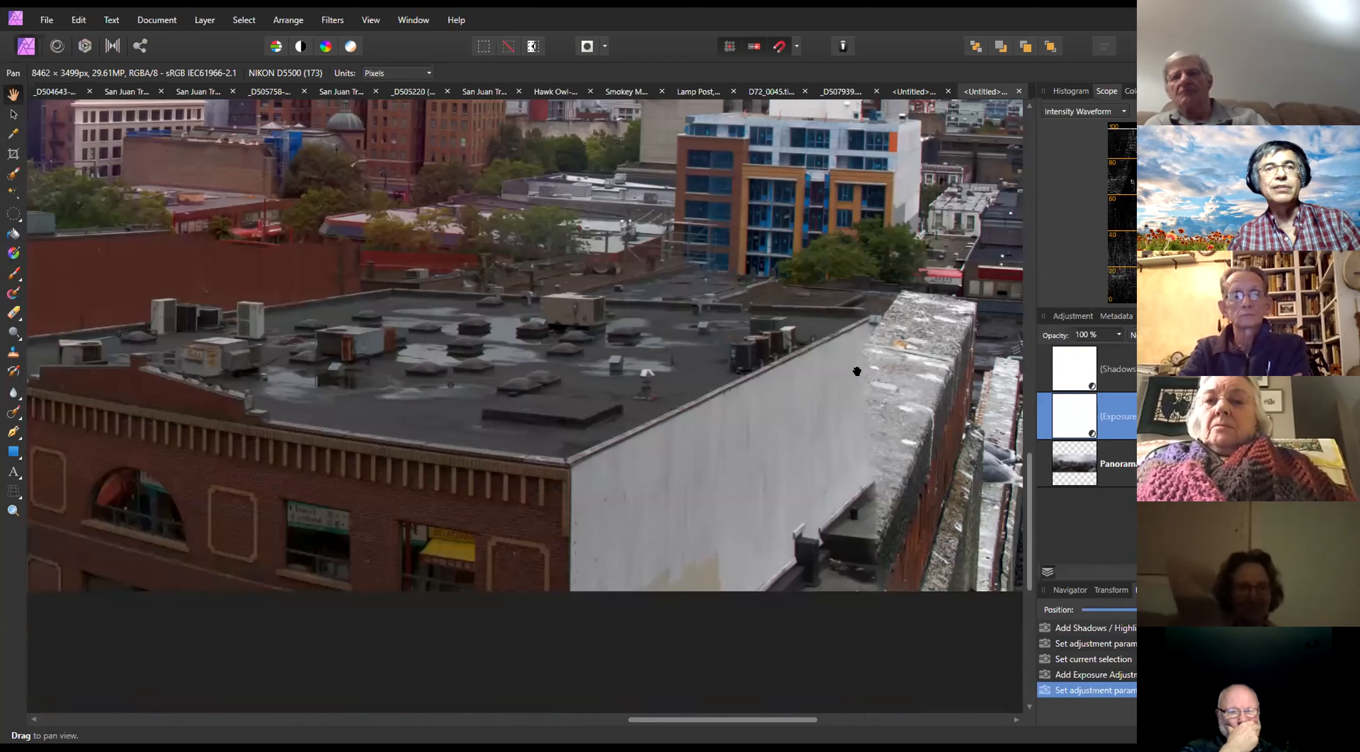
{"action": "left_click_drag", "start_coordinate": [117, 251], "coordinate": [656, 414]}
{"action": "scroll", "coordinate": [656, 414], "scroll_direction": "down", "scroll_amount": 3}
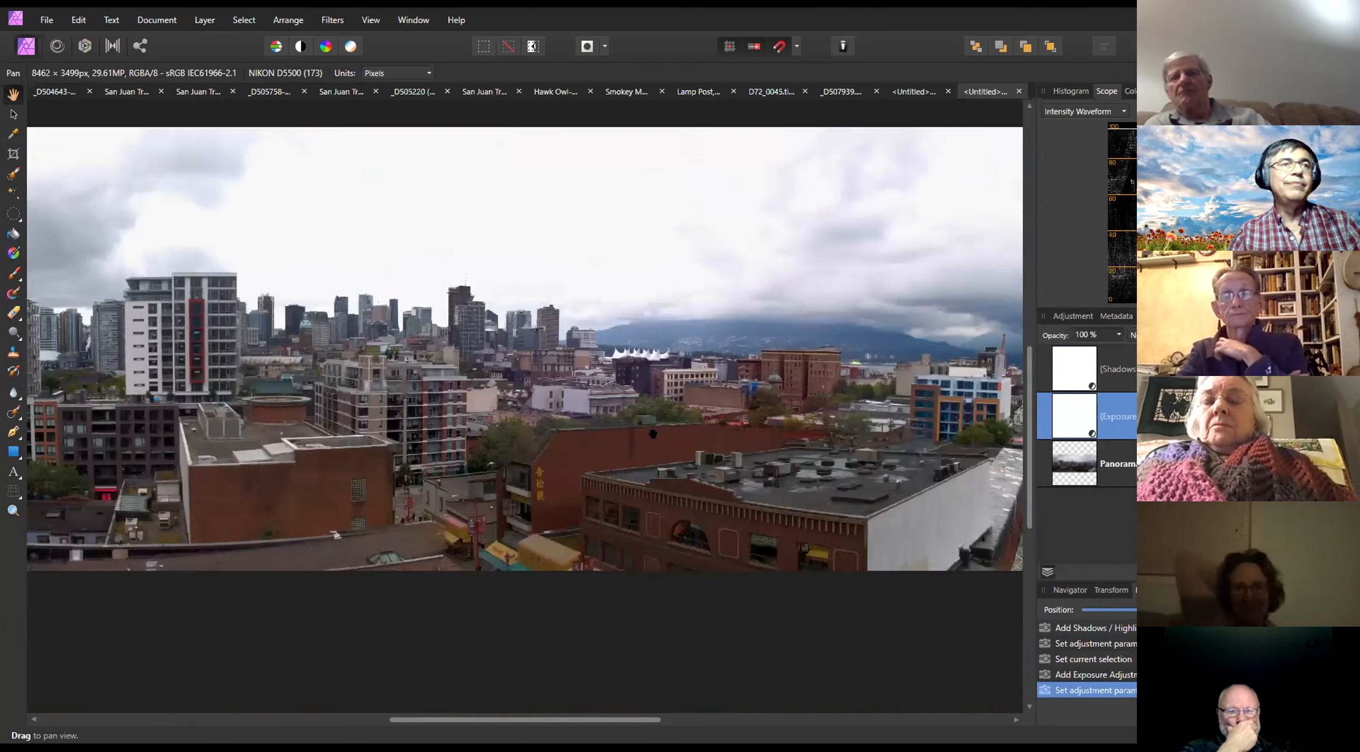
{"action": "scroll", "coordinate": [478, 409], "scroll_direction": "down", "scroll_amount": 1}
{"action": "scroll", "coordinate": [536, 458], "scroll_direction": "up", "scroll_amount": 1}
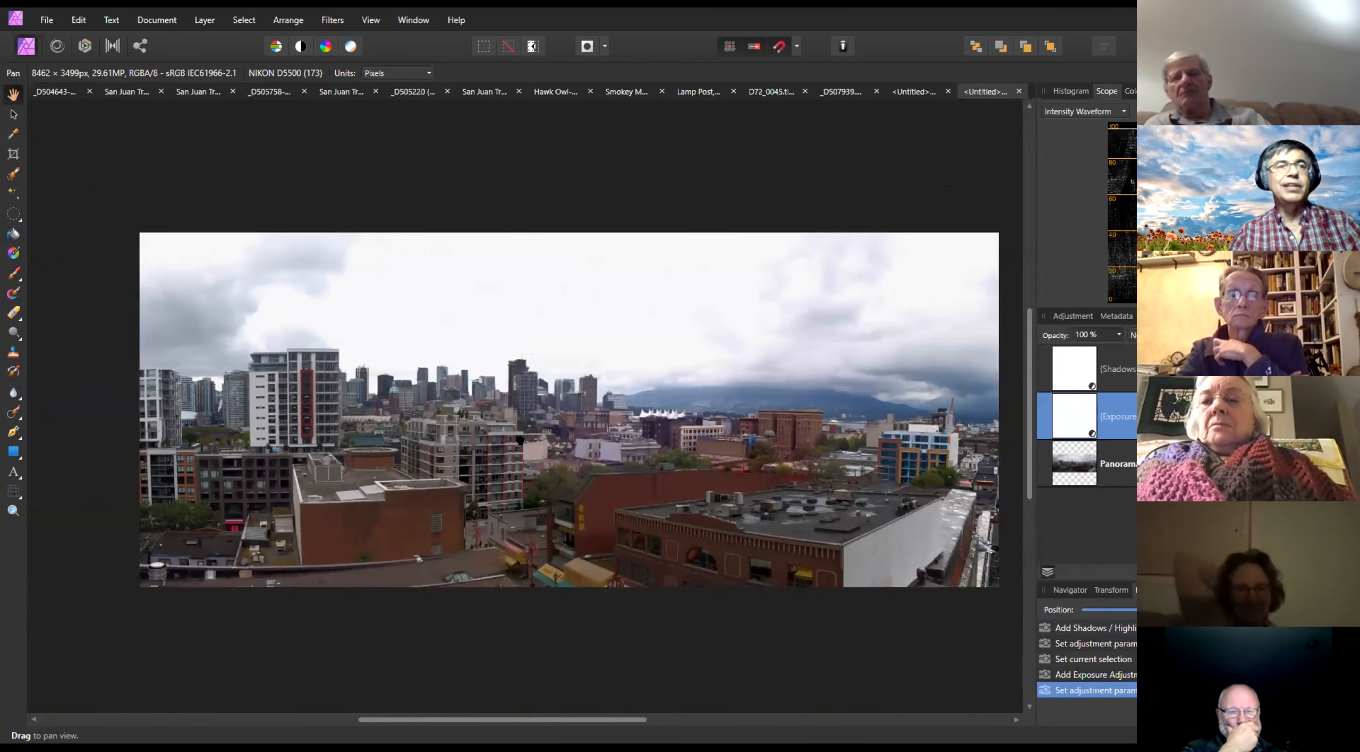
{"action": "scroll", "coordinate": [567, 440], "scroll_direction": "down", "scroll_amount": 1}
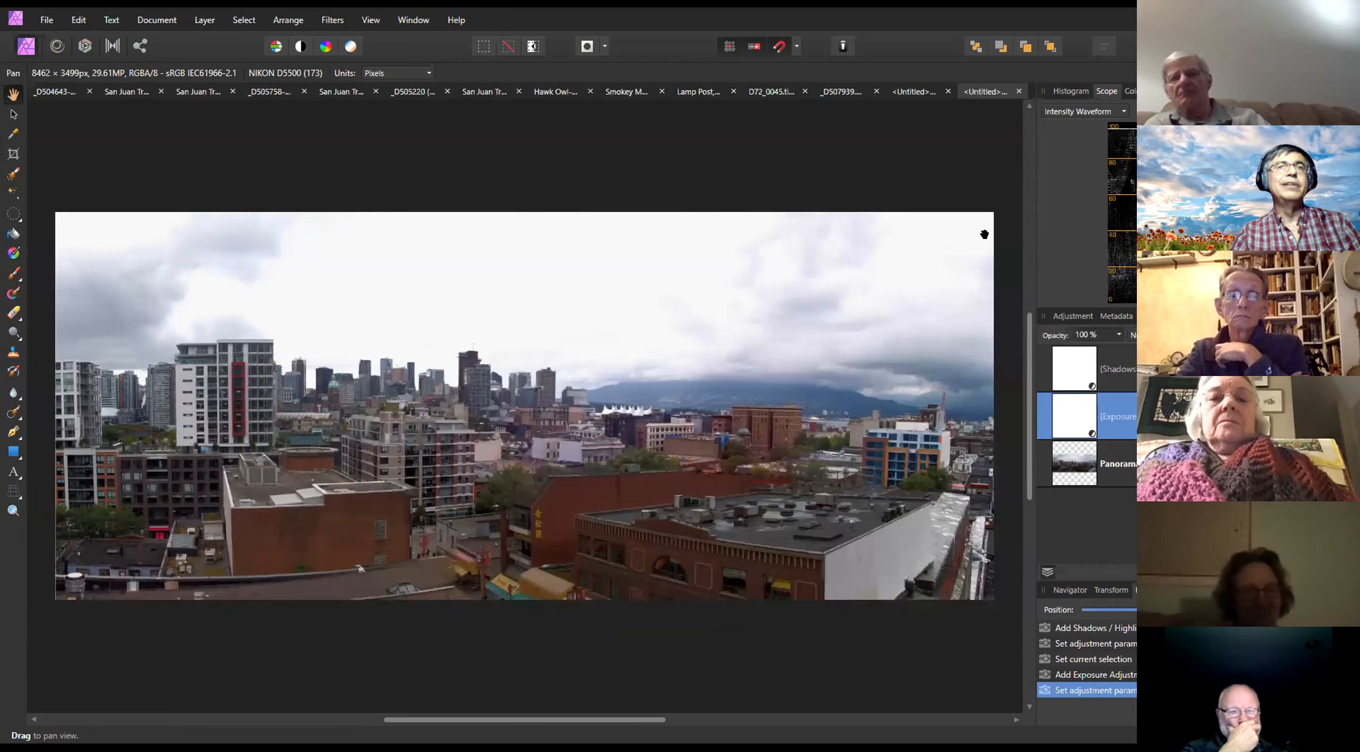
{"action": "left_click", "coordinate": [1017, 92]}
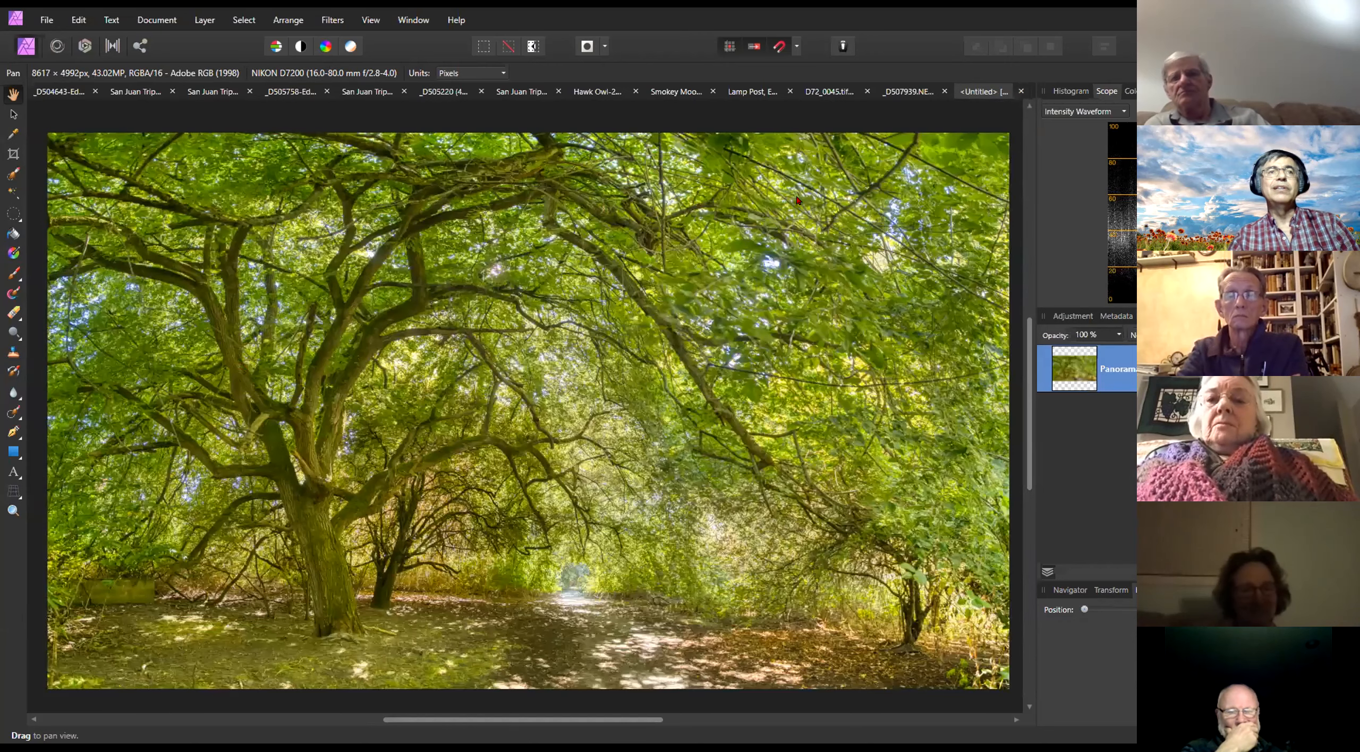
Close the tree canopy panorama without saving and start a new HDR merge
{"action": "left_click", "coordinate": [1021, 92]}
{"action": "left_click", "coordinate": [684, 391]}
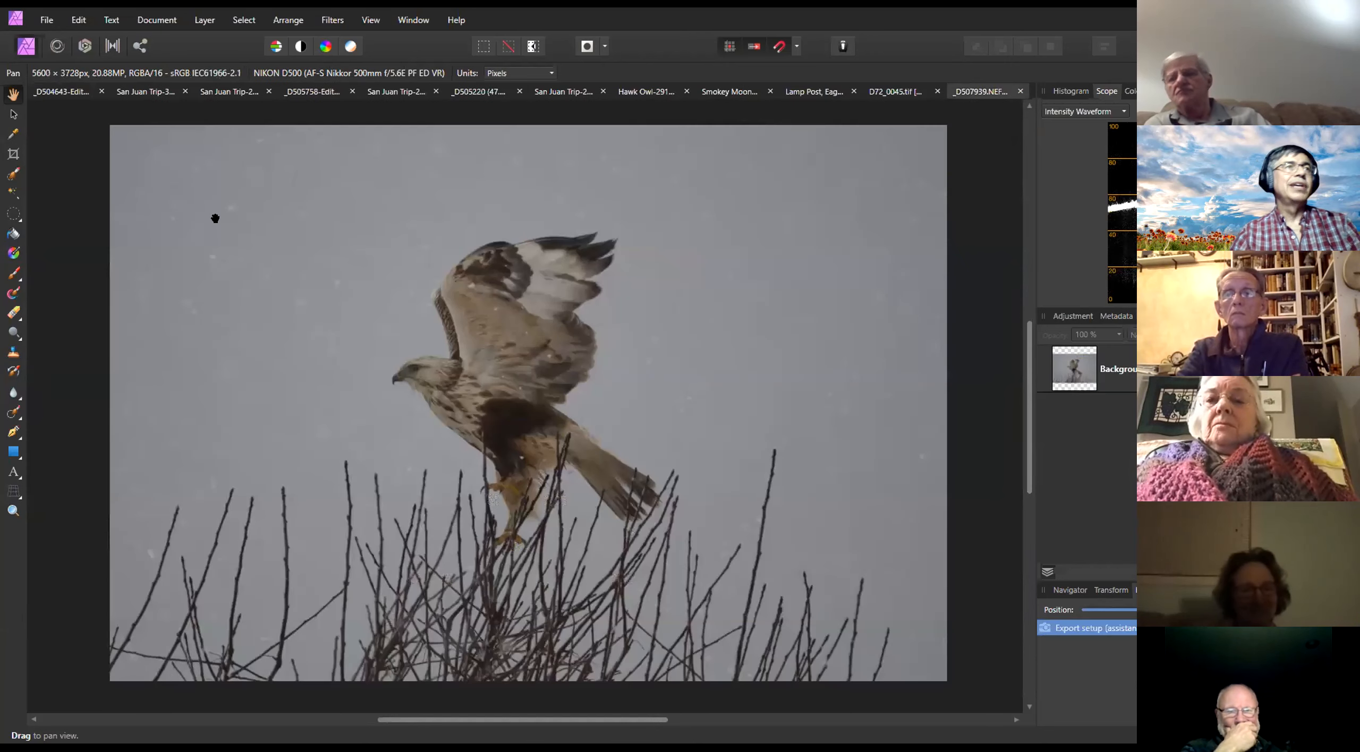
{"action": "left_click", "coordinate": [47, 20]}
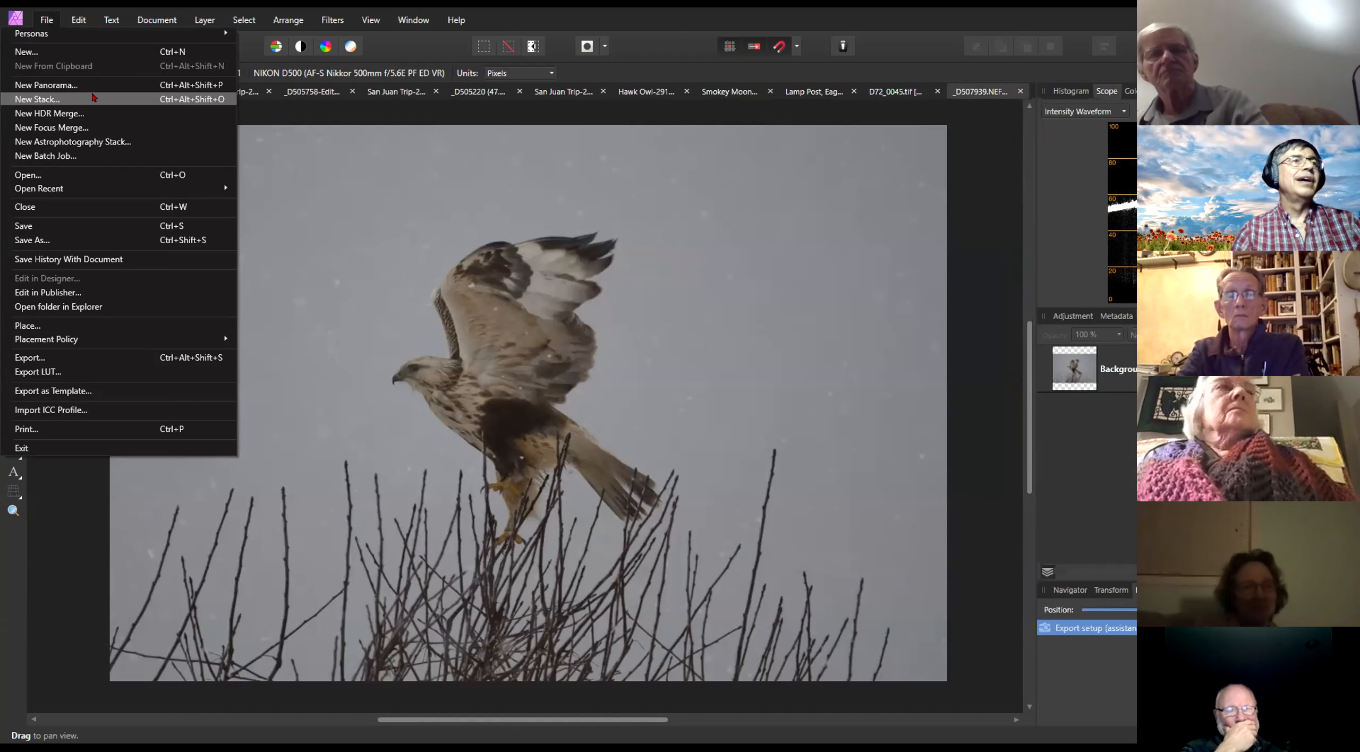
{"action": "left_click", "coordinate": [103, 114]}
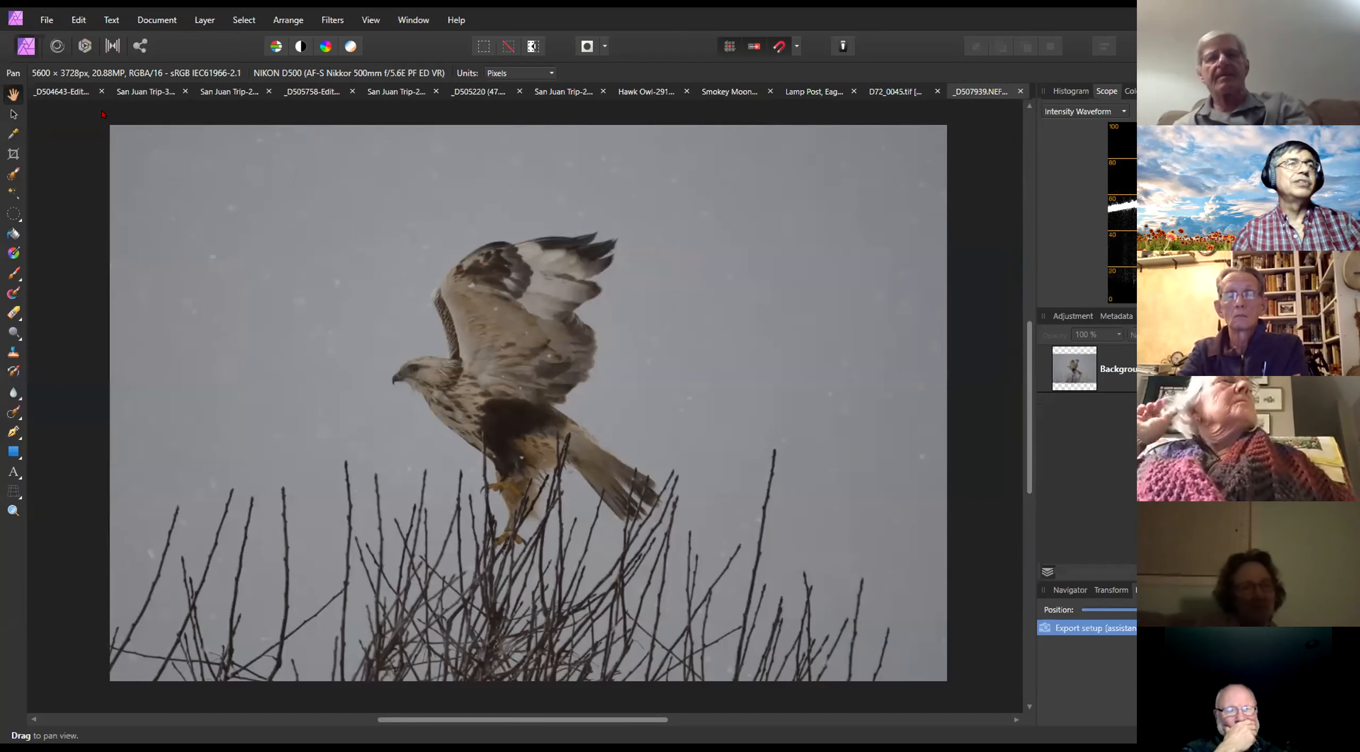
Add the four Reifel Crane and Gosling exposures, 1340437 to 1340440, from the workshop's hdr folder to the HDR merge
{"action": "left_click", "coordinate": [700, 402]}
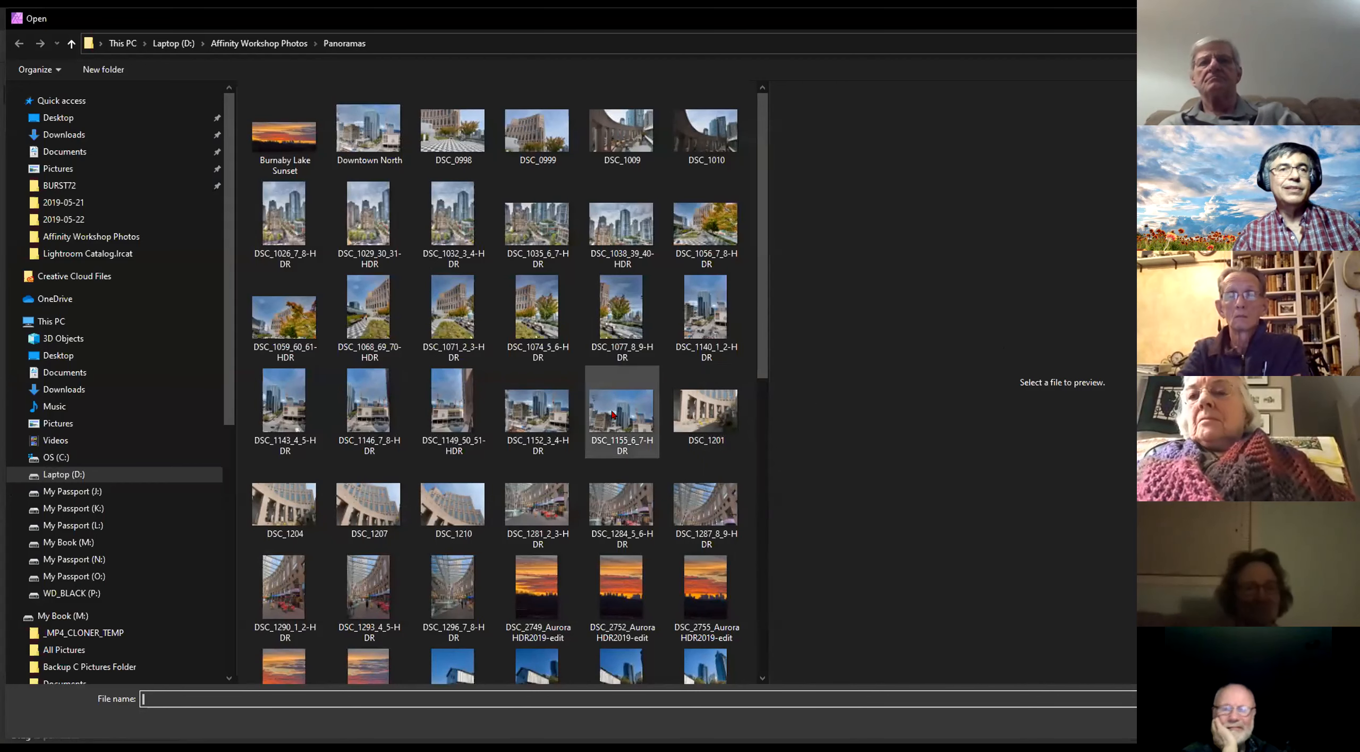
{"action": "scroll", "coordinate": [608, 402], "scroll_direction": "down", "scroll_amount": 6}
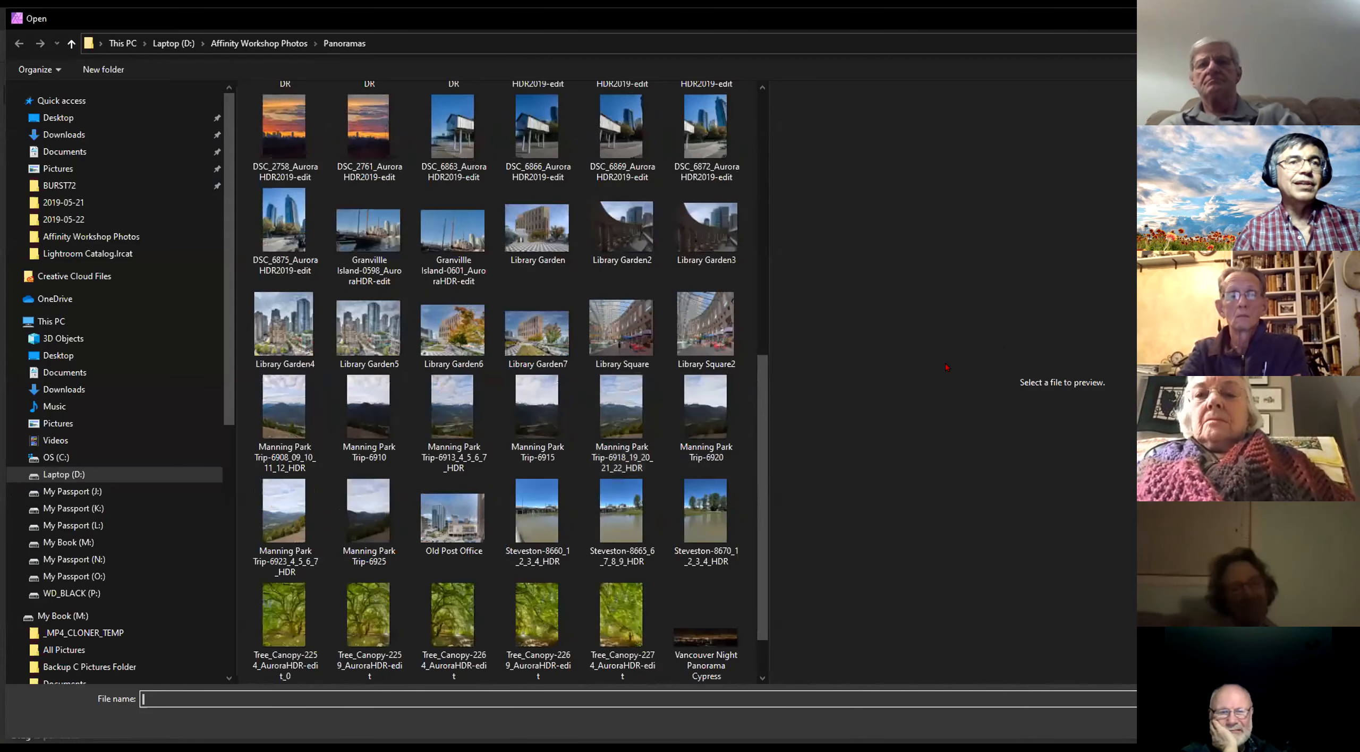
{"action": "scroll", "coordinate": [595, 391], "scroll_direction": "up", "scroll_amount": 6}
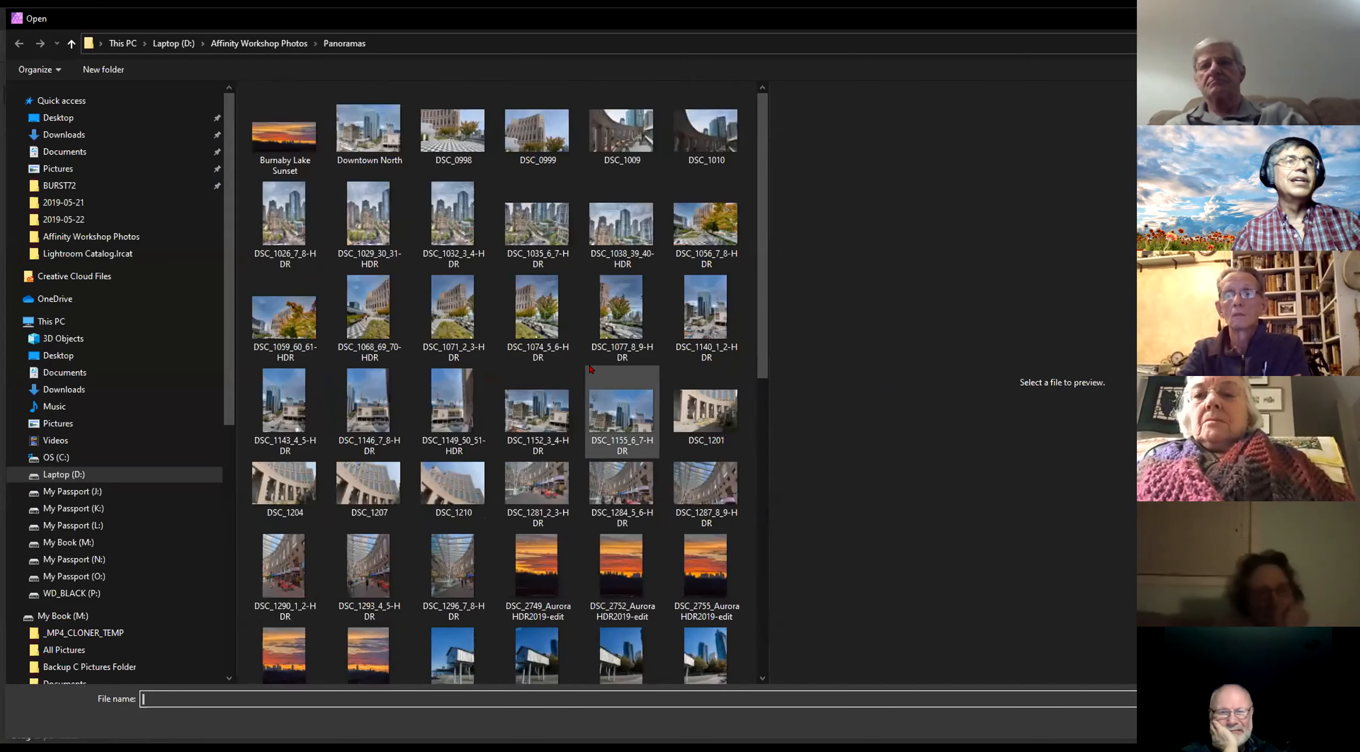
{"action": "left_click", "coordinate": [264, 44]}
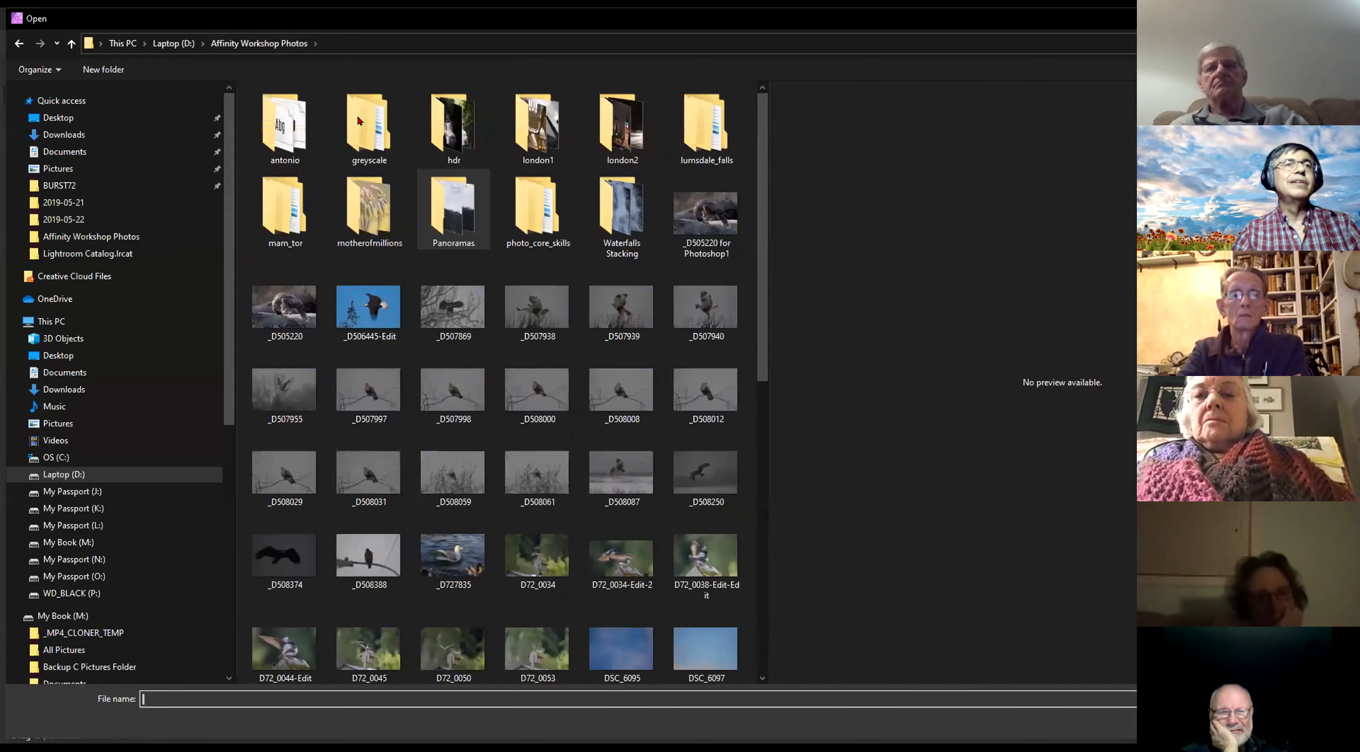
{"action": "double_click", "coordinate": [460, 139]}
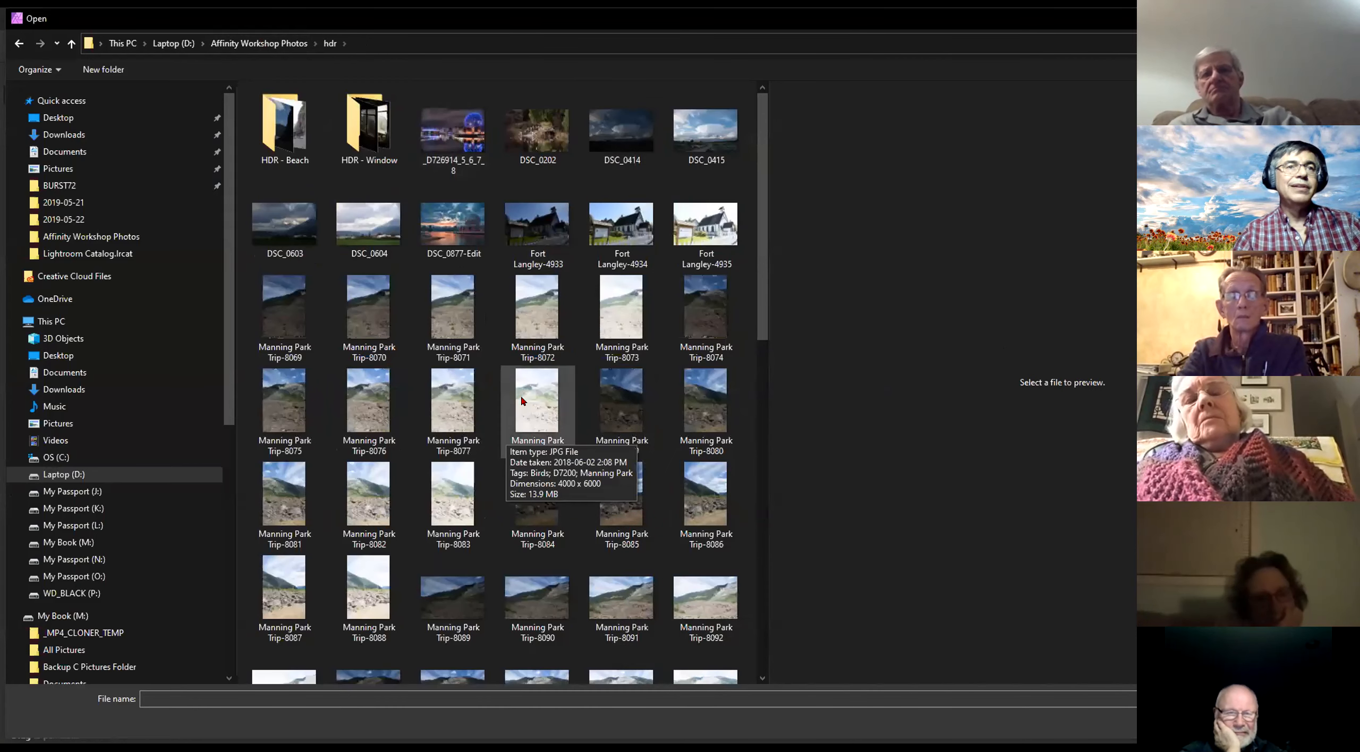
{"action": "scroll", "coordinate": [539, 425], "scroll_direction": "down", "scroll_amount": 6}
{"action": "scroll", "coordinate": [542, 434], "scroll_direction": "down", "scroll_amount": 3}
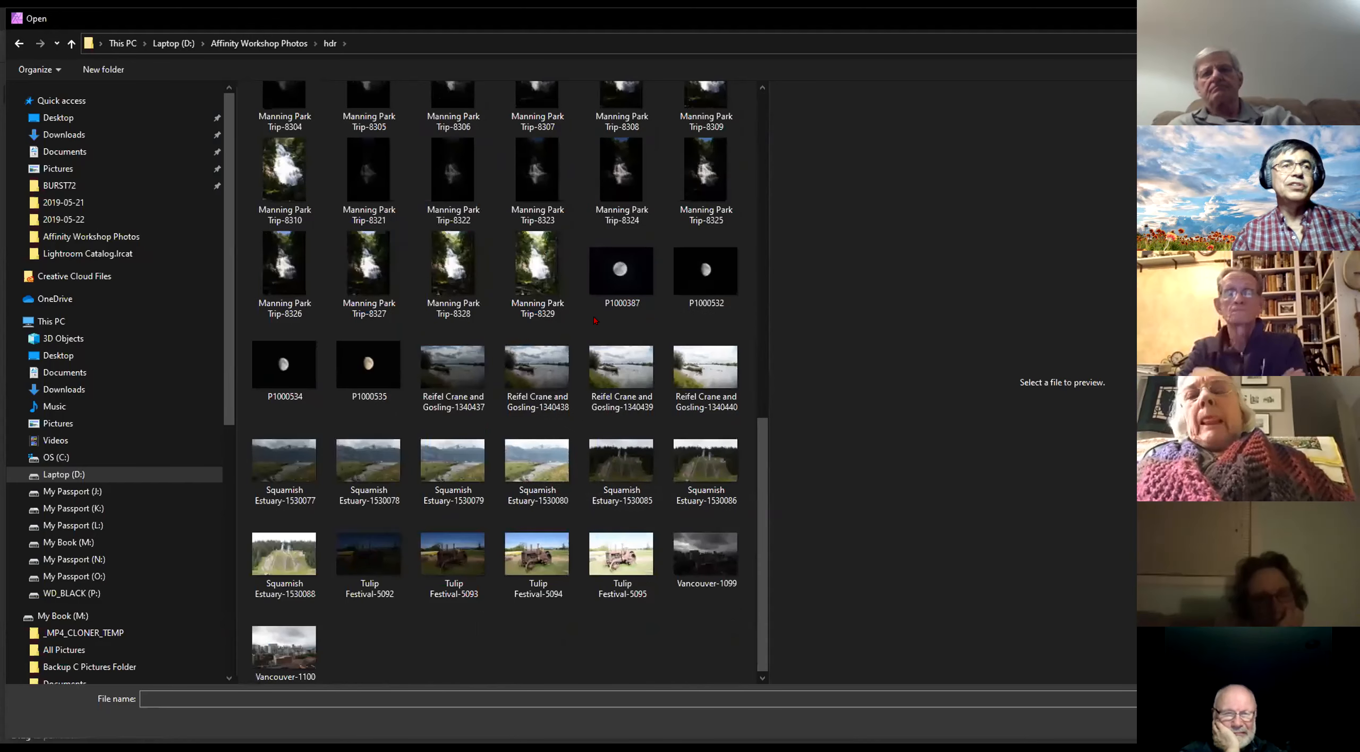
{"action": "left_click", "coordinate": [453, 372]}
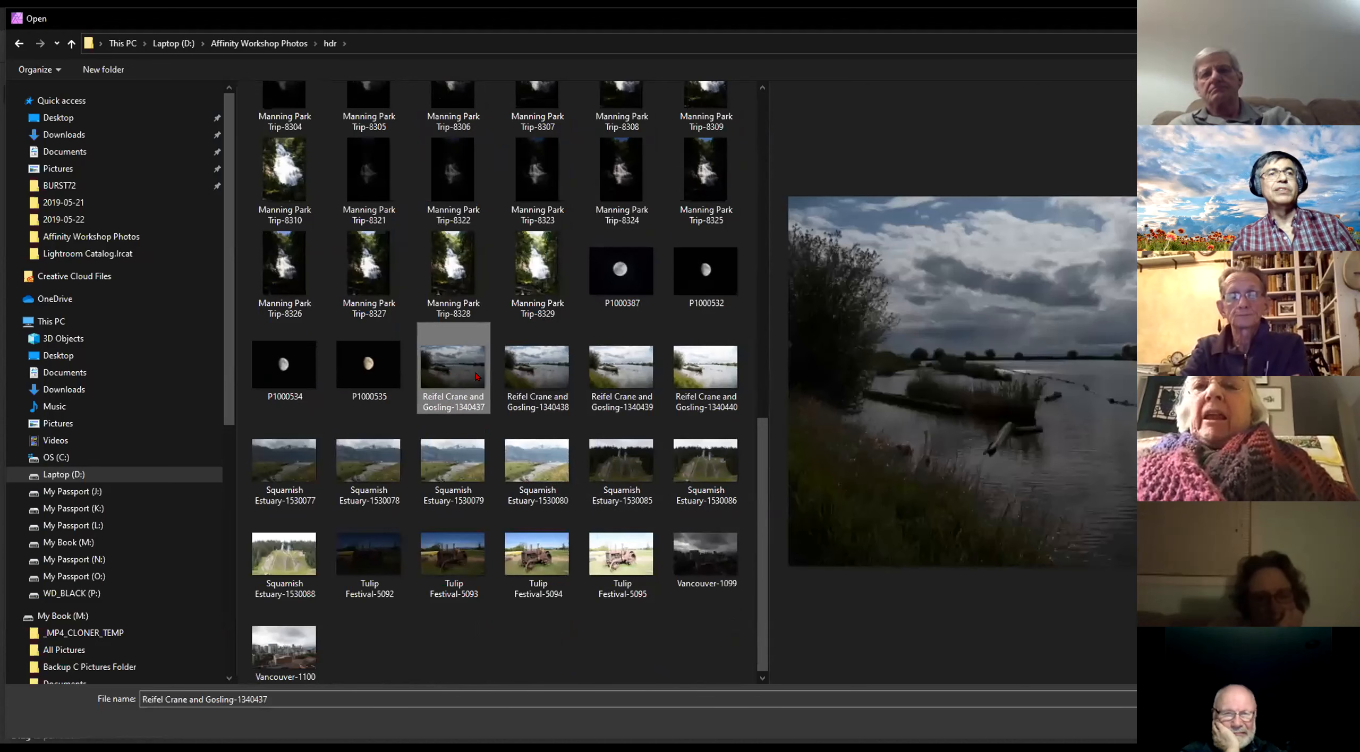
{"action": "left_click", "coordinate": [692, 376], "text": "shift"}
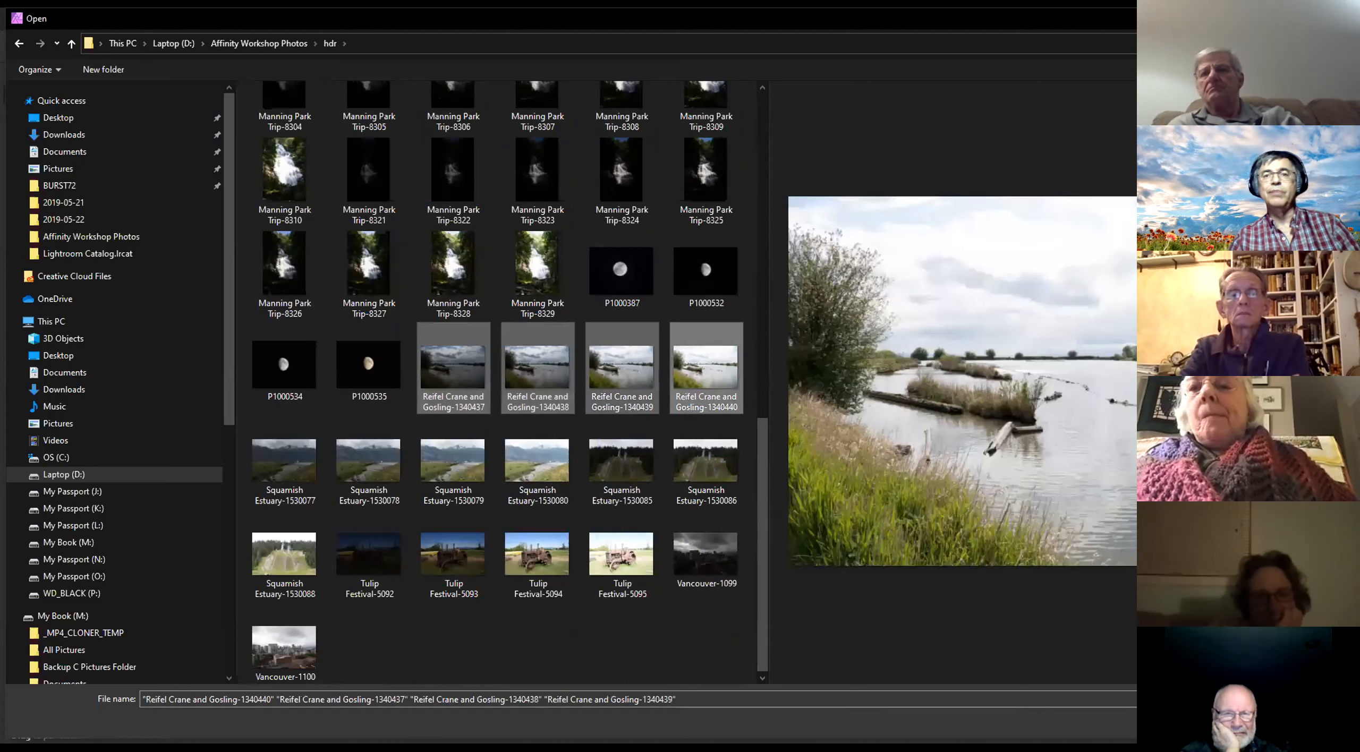
{"action": "left_click", "coordinate": [1236, 724]}
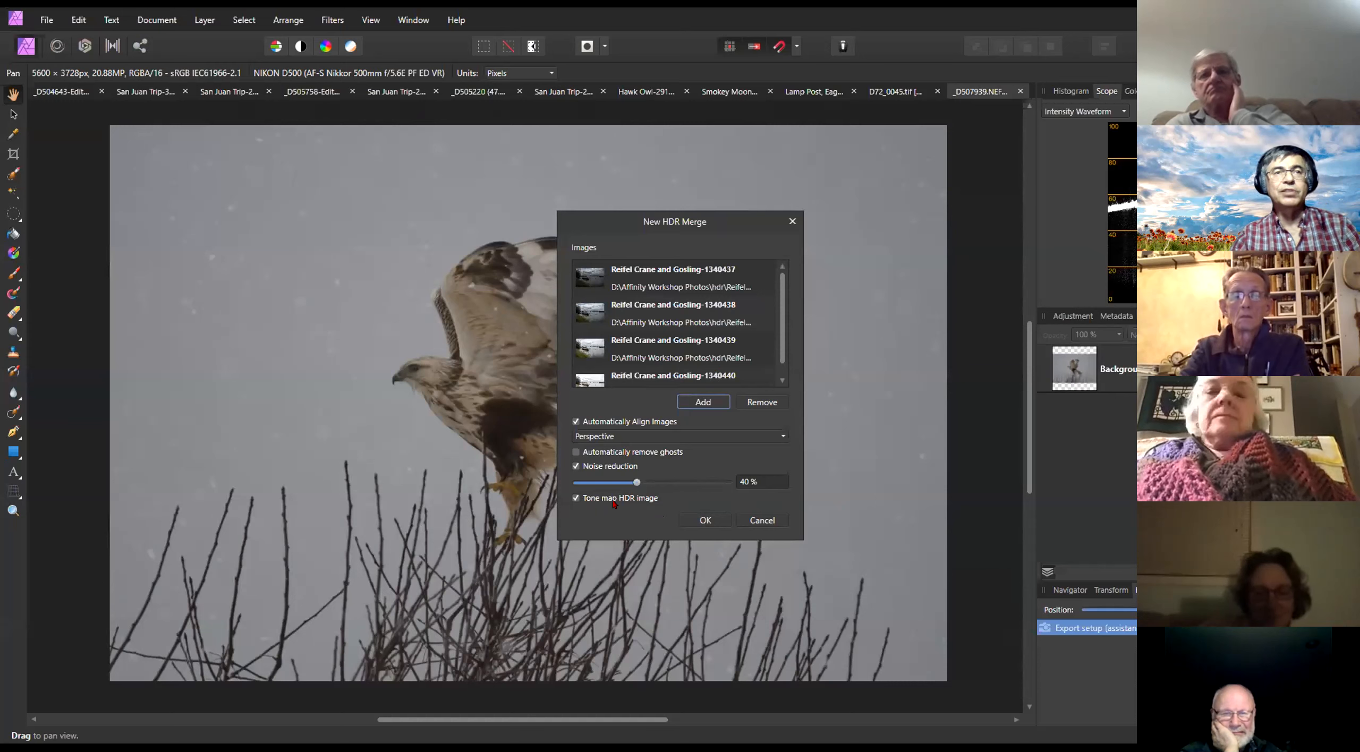
Merge the Reifel exposures with tone mapping and try the Detailed, High contrast black and white, and Dramatic presets
{"action": "left_click", "coordinate": [706, 520]}
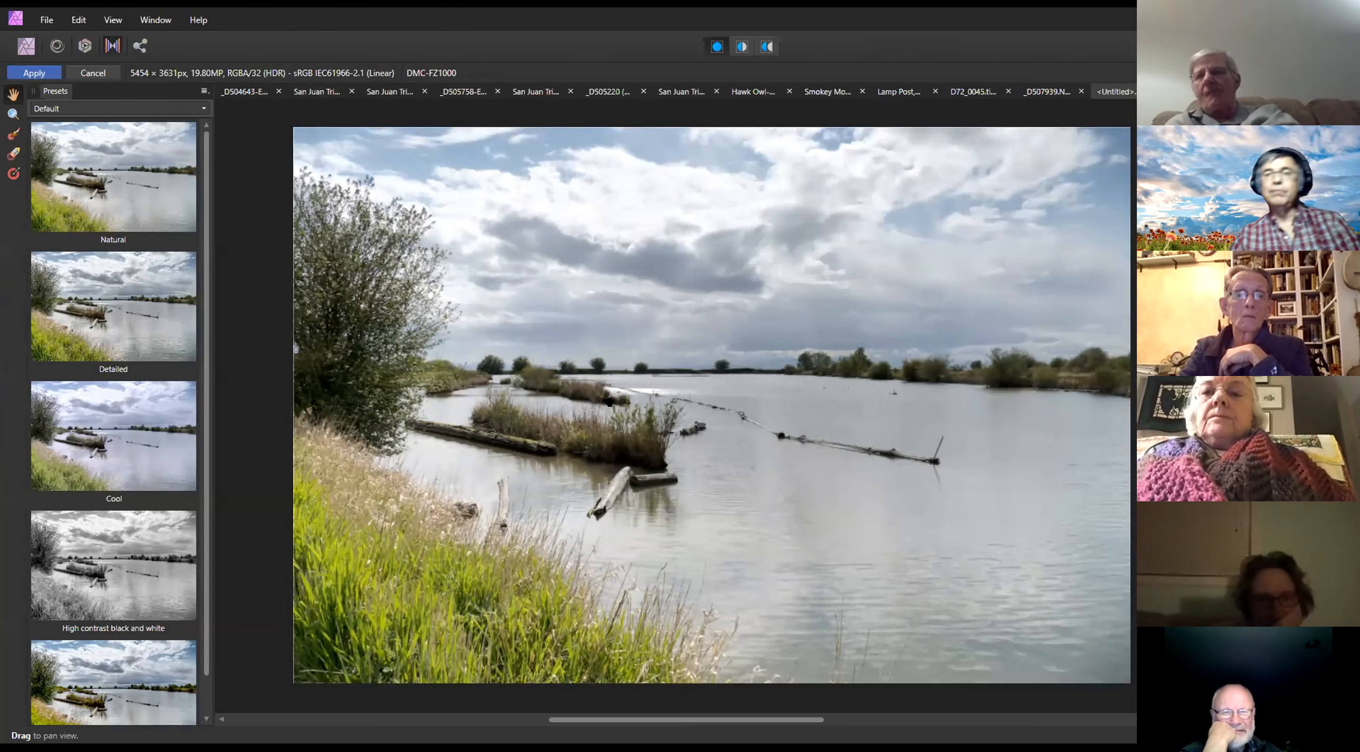
{"action": "left_click", "coordinate": [91, 312]}
{"action": "scroll", "coordinate": [104, 318], "scroll_direction": "down", "scroll_amount": 1}
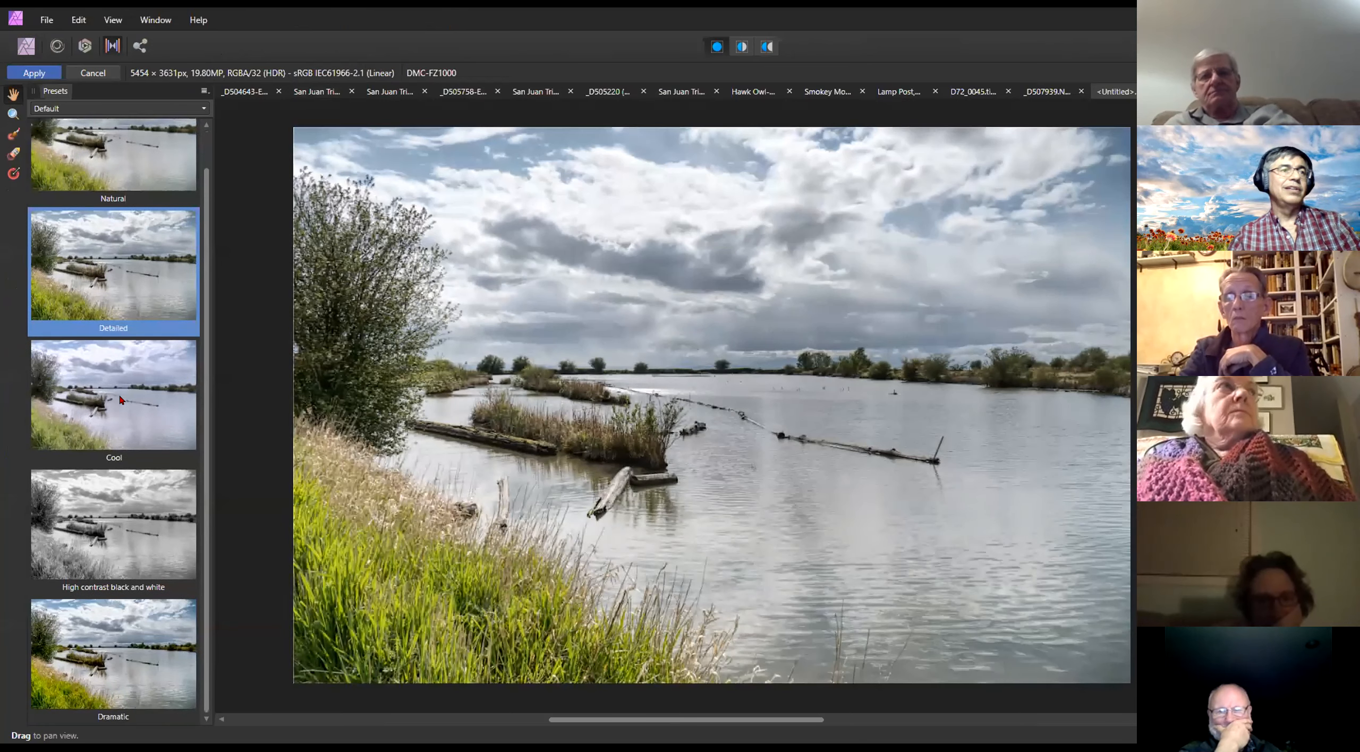
{"action": "left_click", "coordinate": [122, 513]}
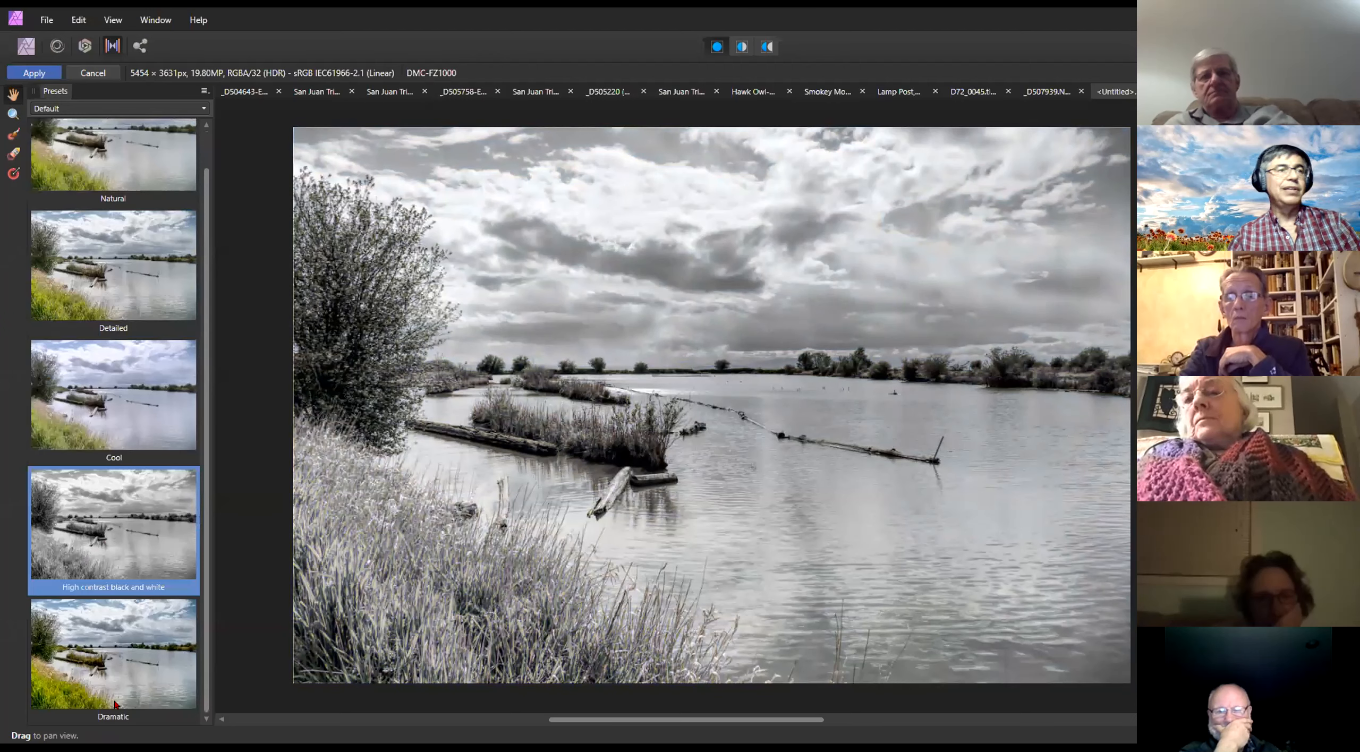
{"action": "left_click", "coordinate": [119, 651]}
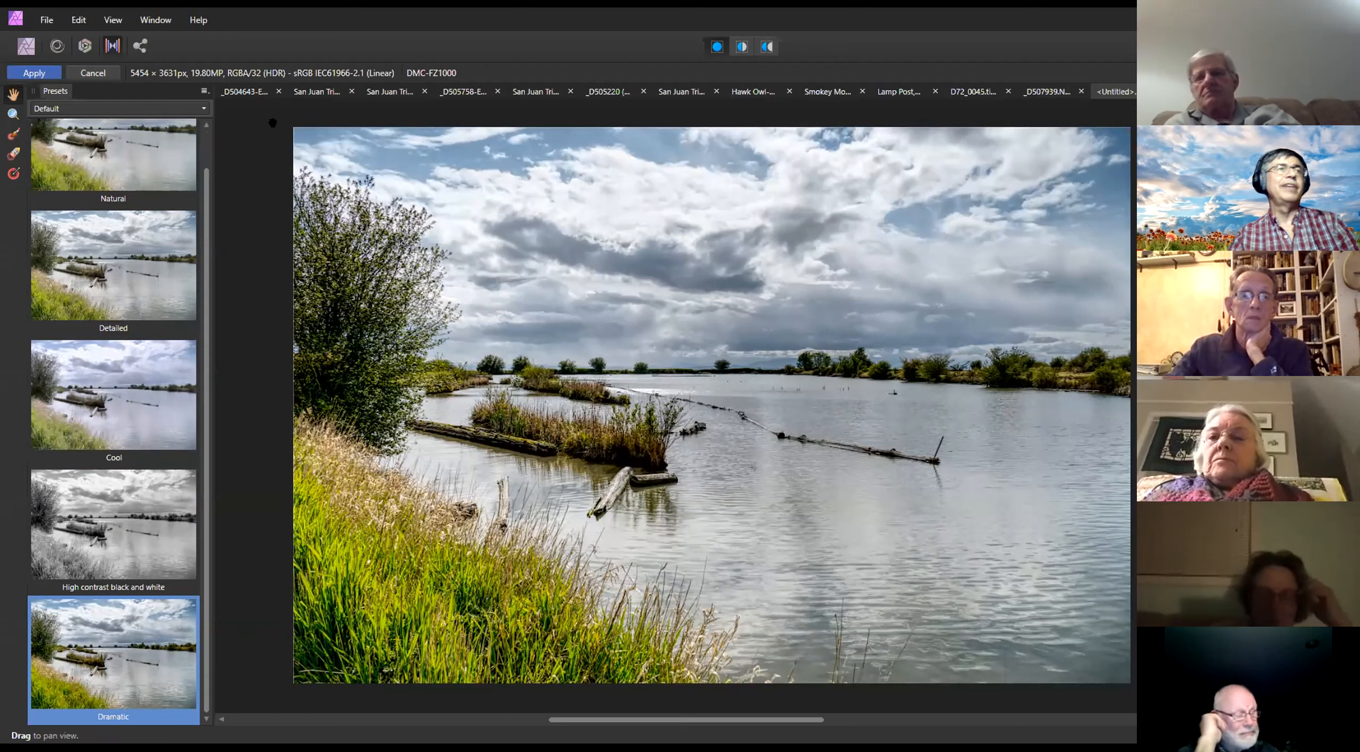
Cancel the tone mapping of the Reifel merge and close its document without saving
{"action": "left_click", "coordinate": [94, 73]}
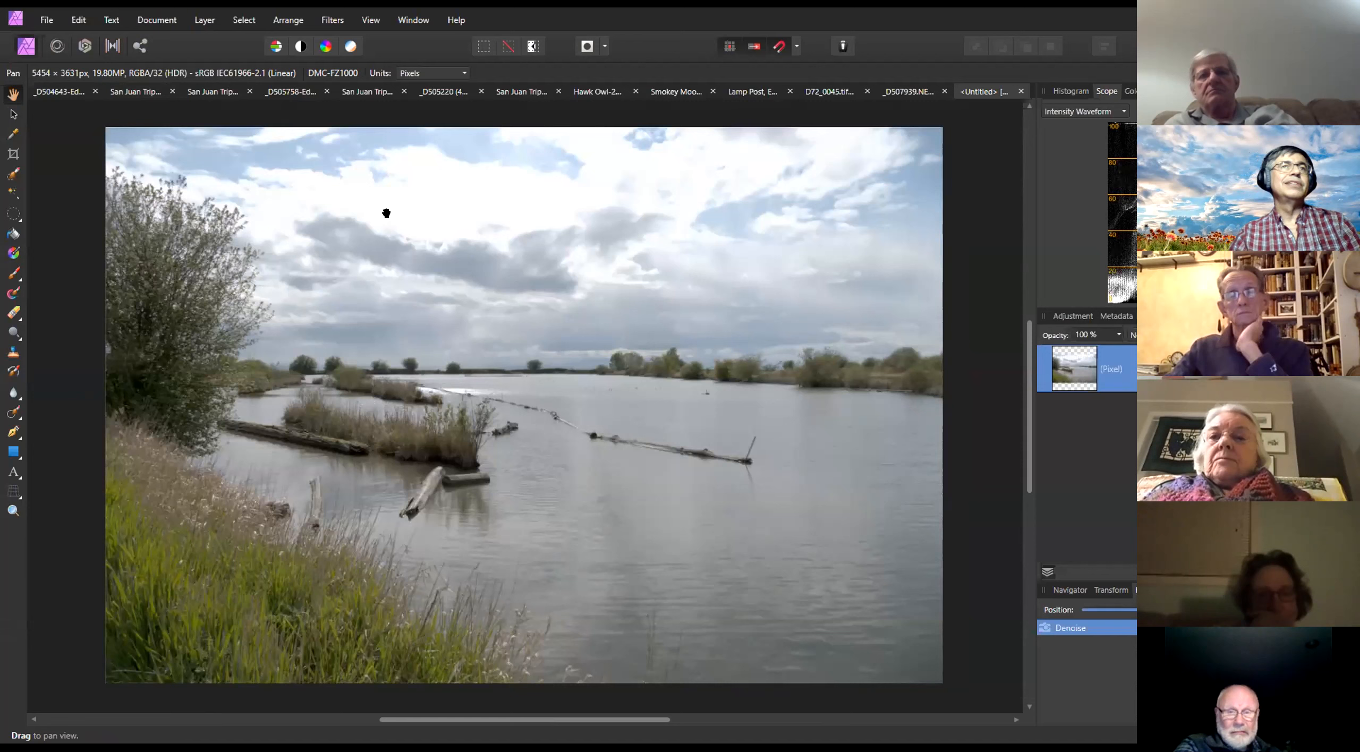
{"action": "left_click", "coordinate": [1021, 92]}
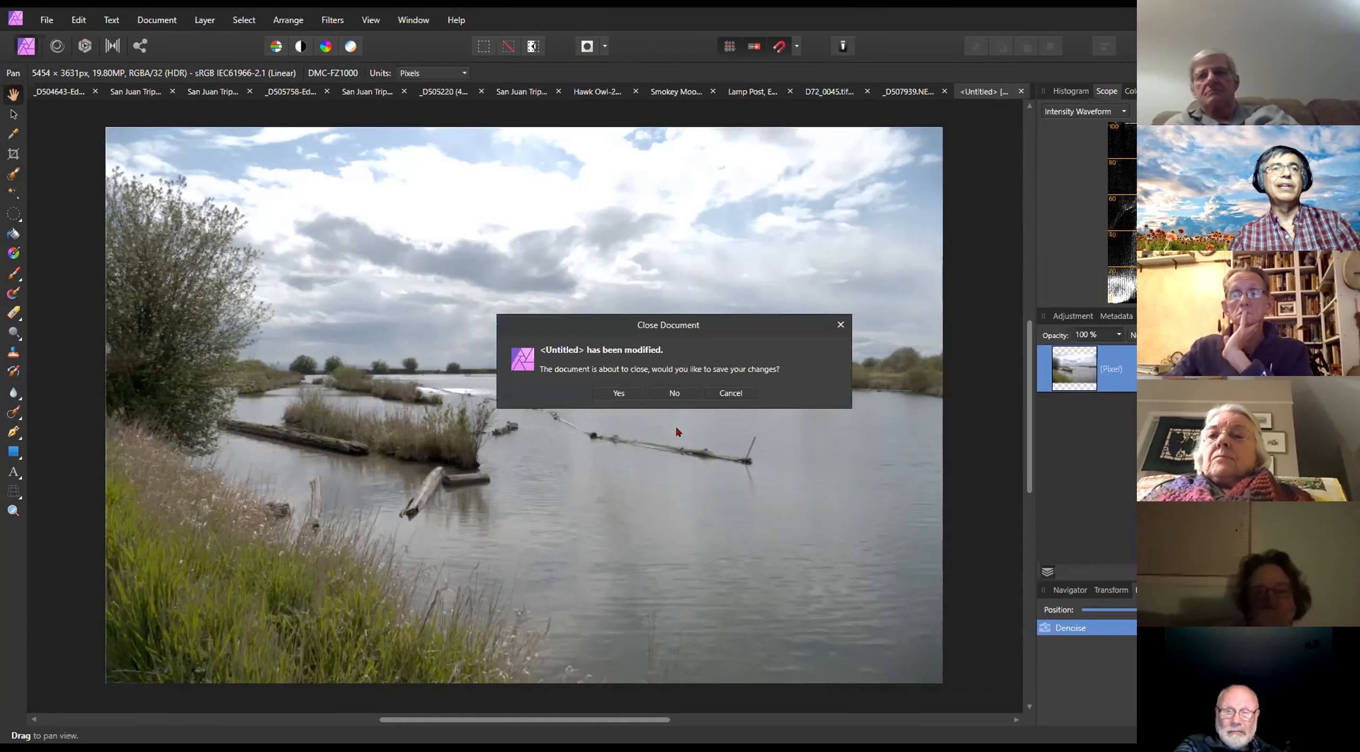
{"action": "left_click", "coordinate": [674, 392]}
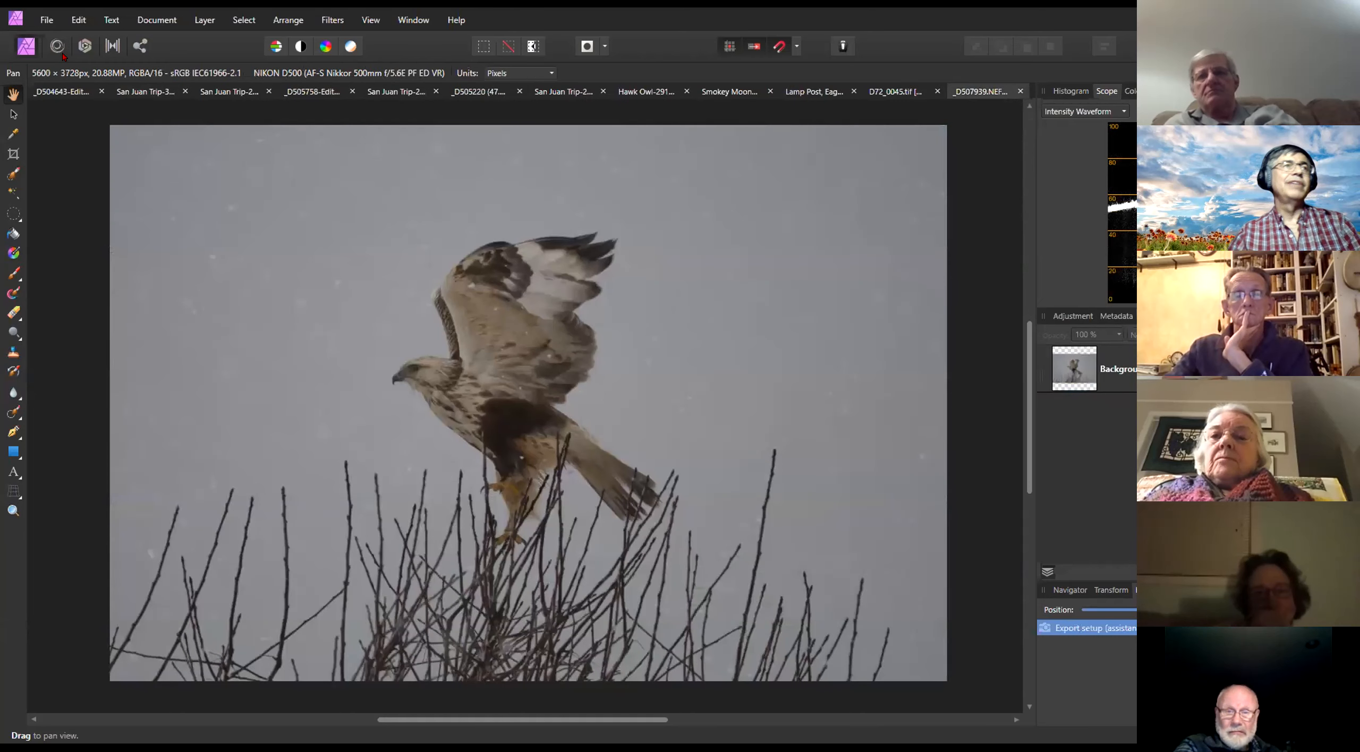
Start a new HDR merge with automatic image alignment set to Scale, rotate and translate
{"action": "left_click", "coordinate": [47, 19]}
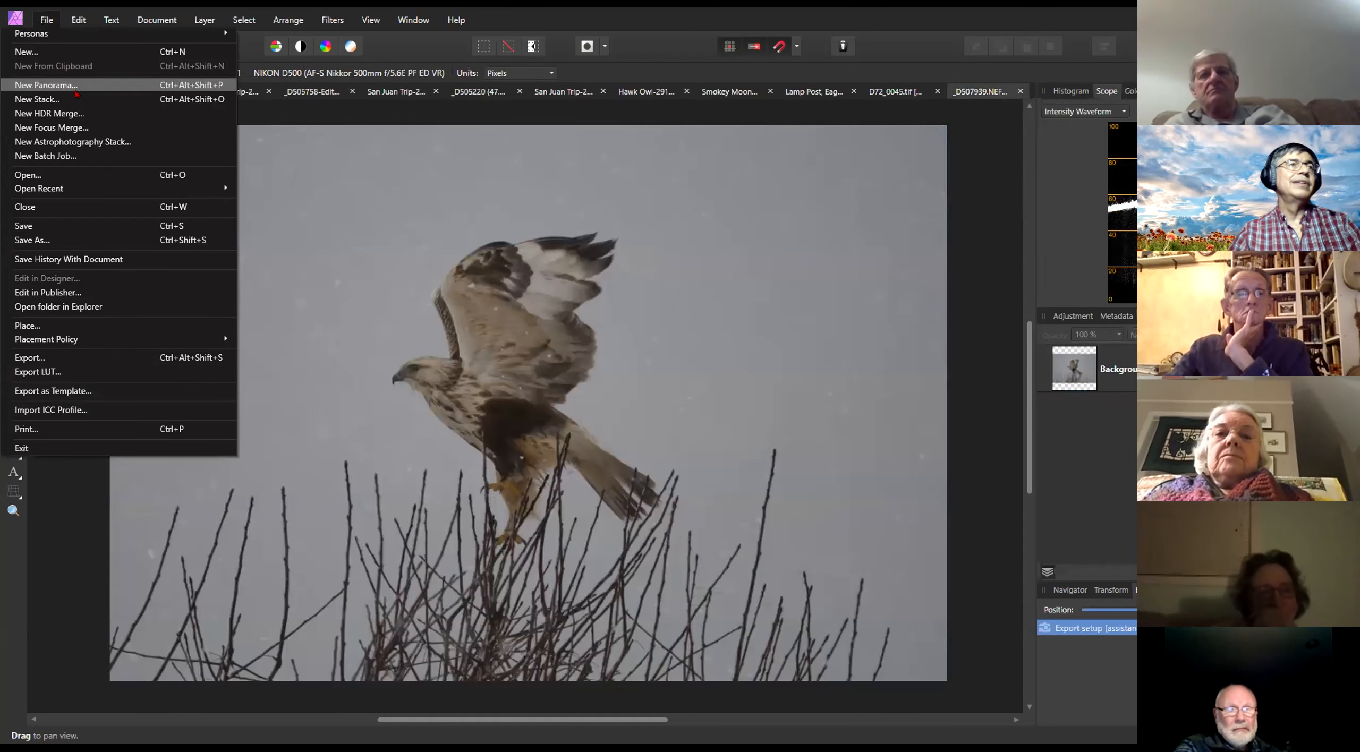
{"action": "left_click", "coordinate": [92, 114]}
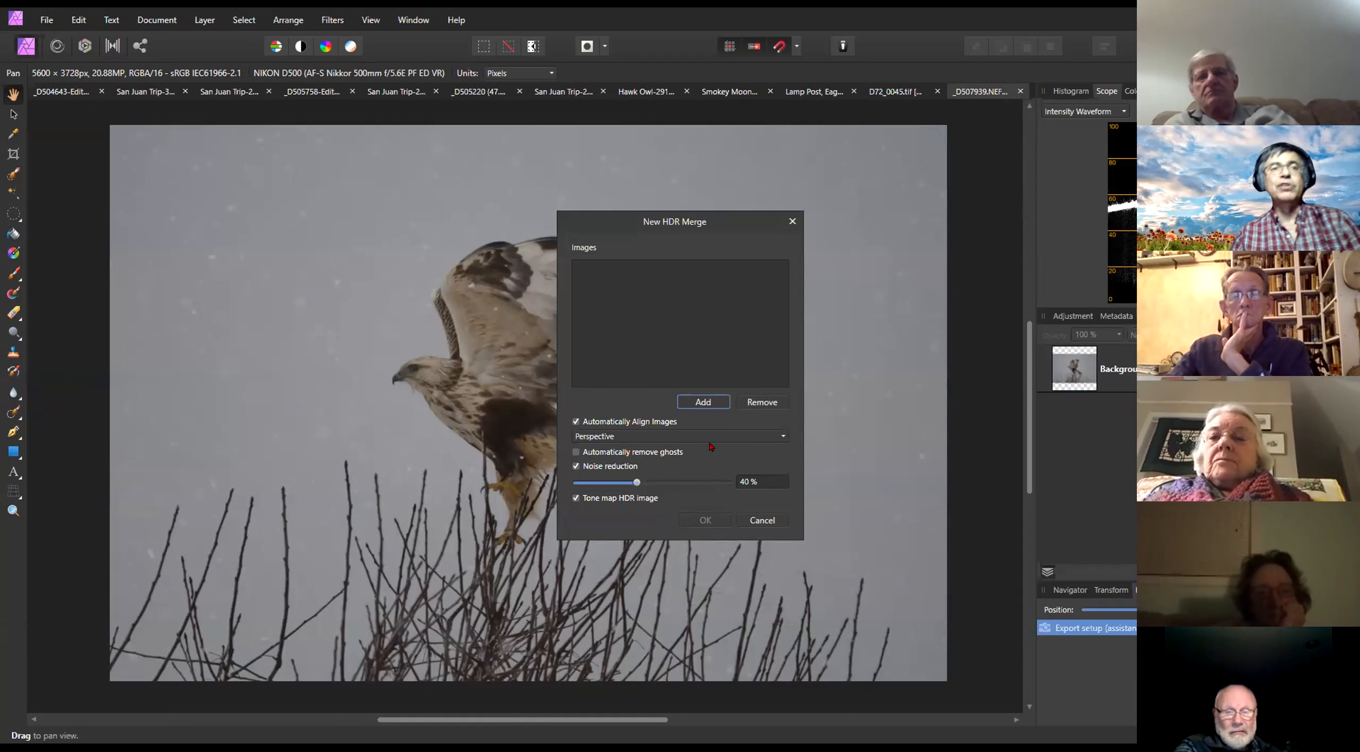
{"action": "left_click", "coordinate": [778, 437]}
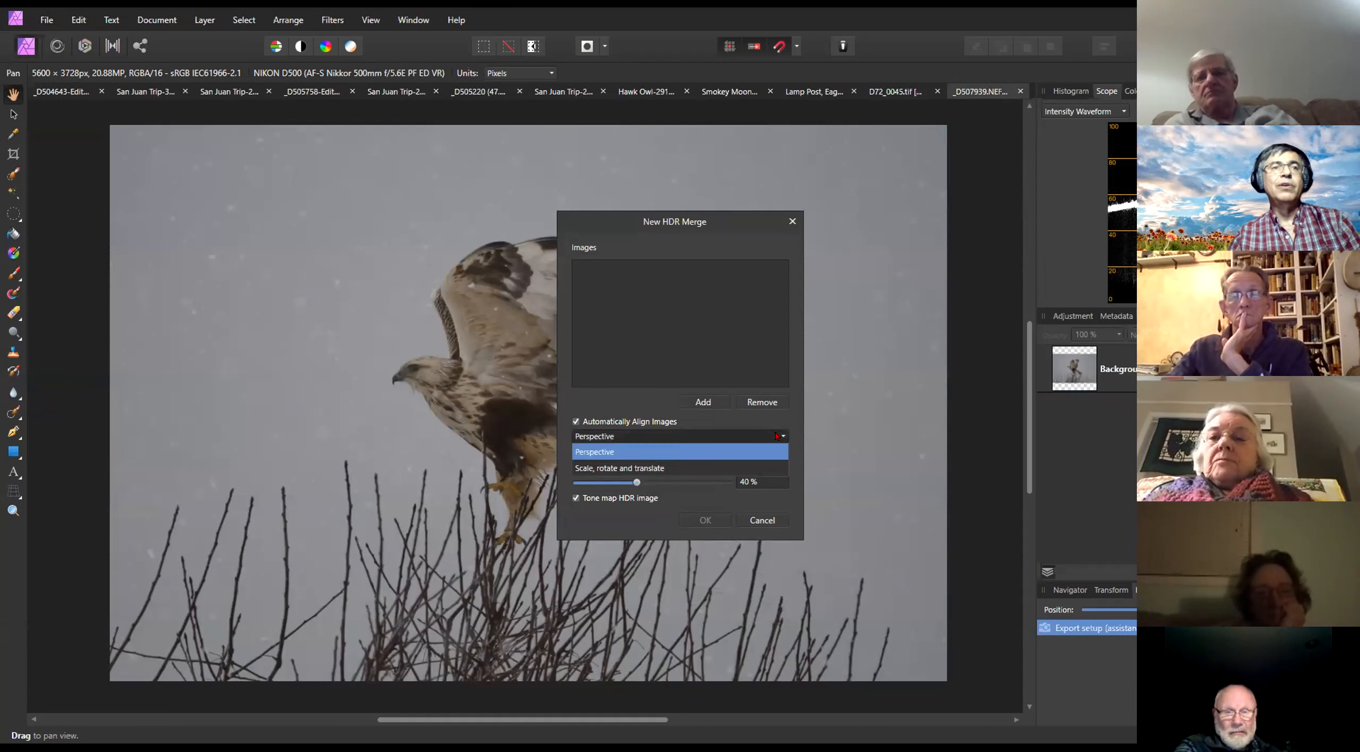
{"action": "left_click", "coordinate": [677, 469]}
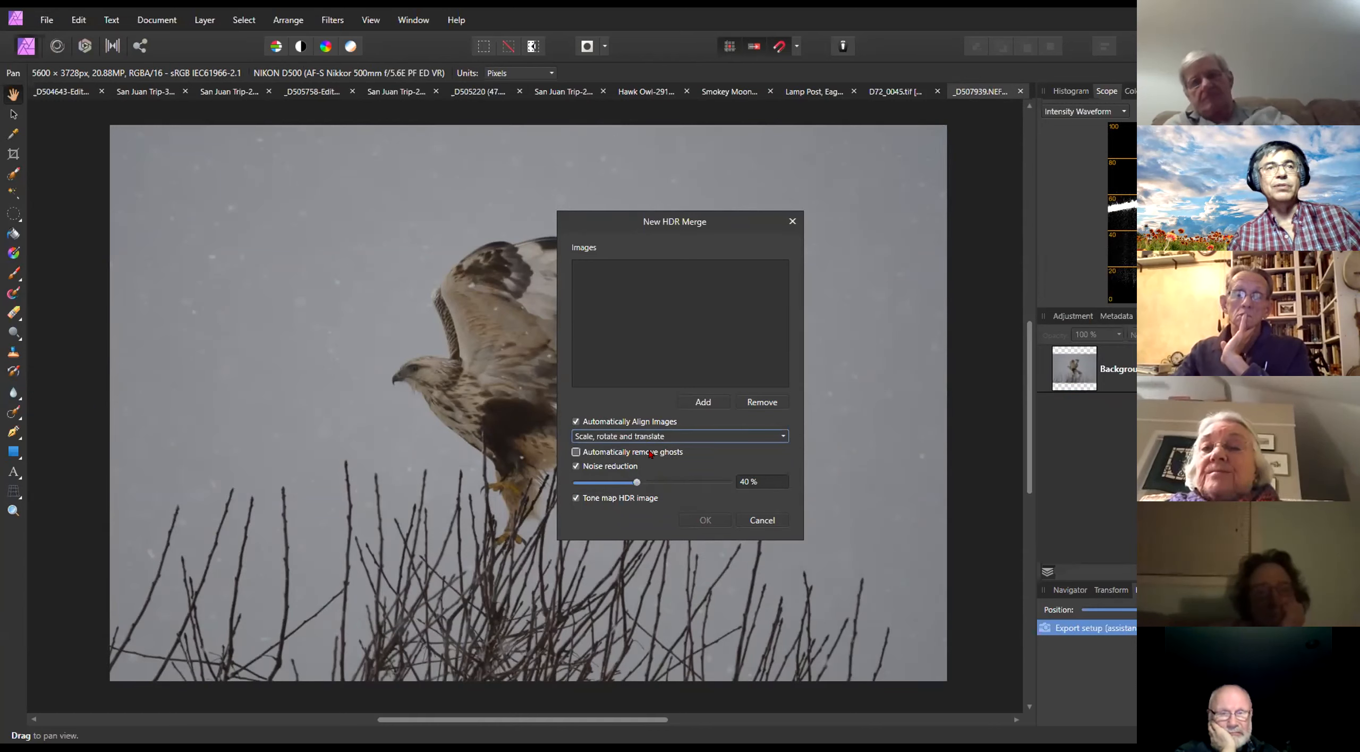
Add the four Squamish Estuary exposures, 1530077 to 1530080, from the hdr folder to the HDR merge
{"action": "left_click", "coordinate": [705, 402]}
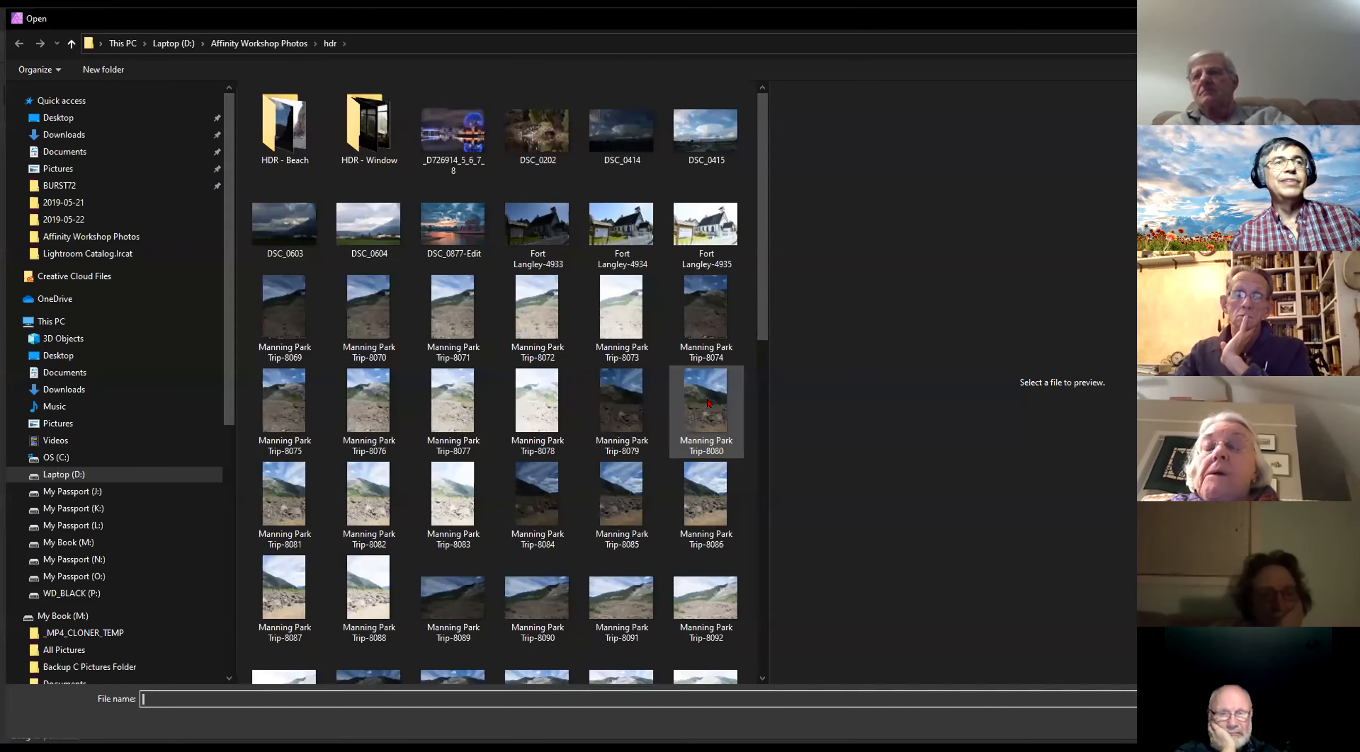
{"action": "scroll", "coordinate": [538, 425], "scroll_direction": "down", "scroll_amount": 10}
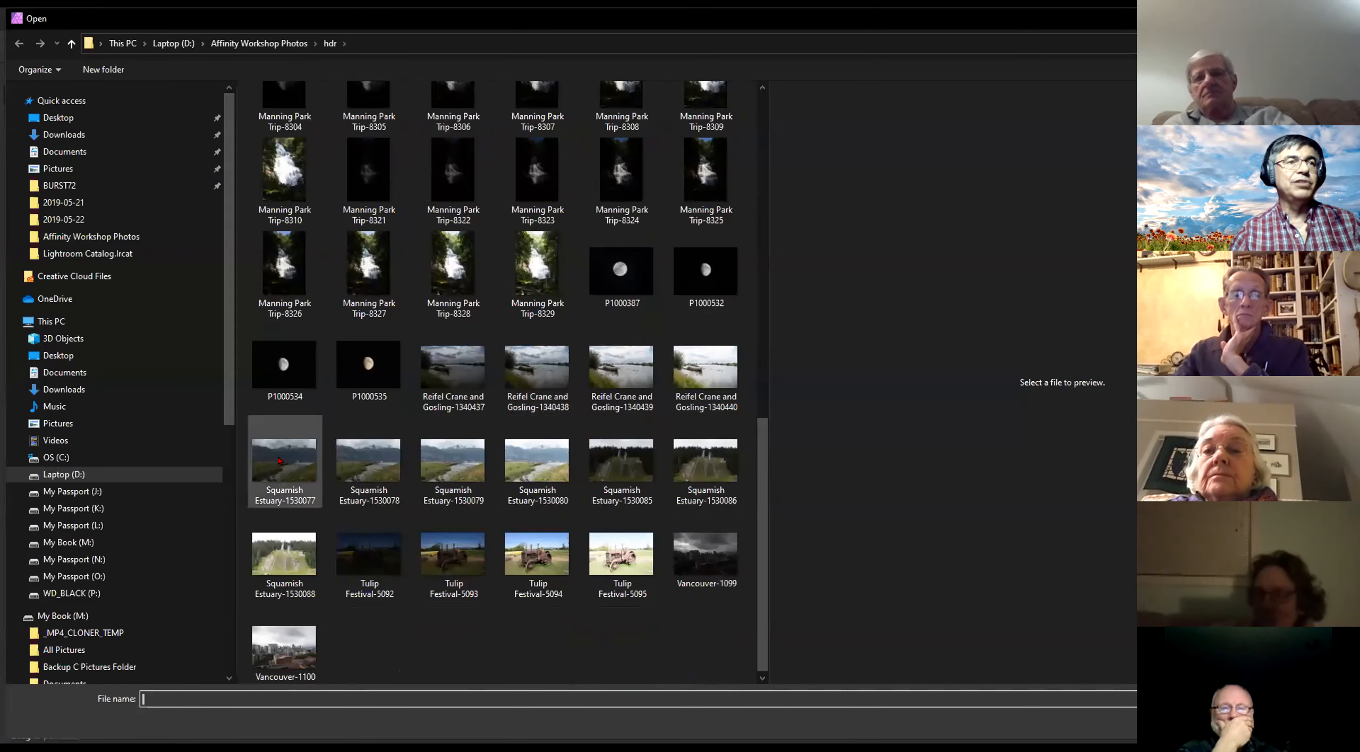
{"action": "left_click", "coordinate": [253, 470]}
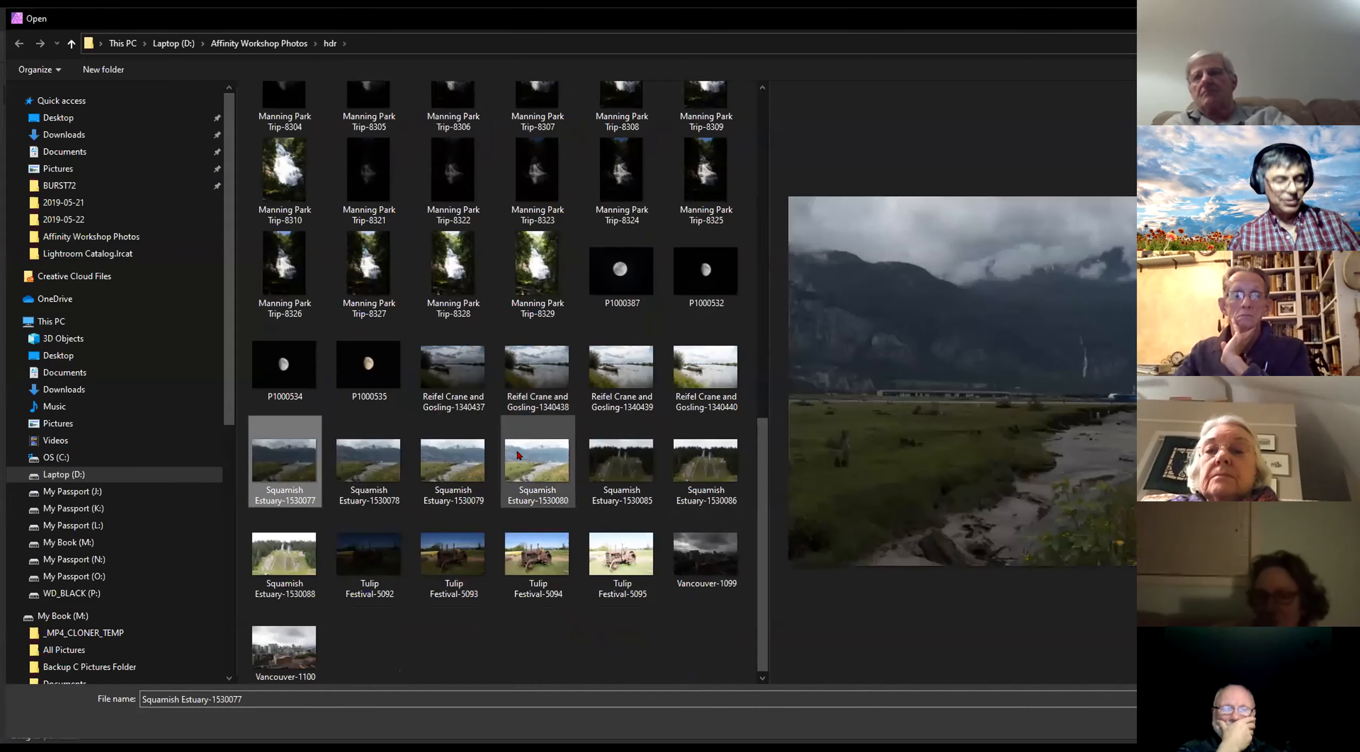
{"action": "left_click", "coordinate": [519, 455], "text": "shift"}
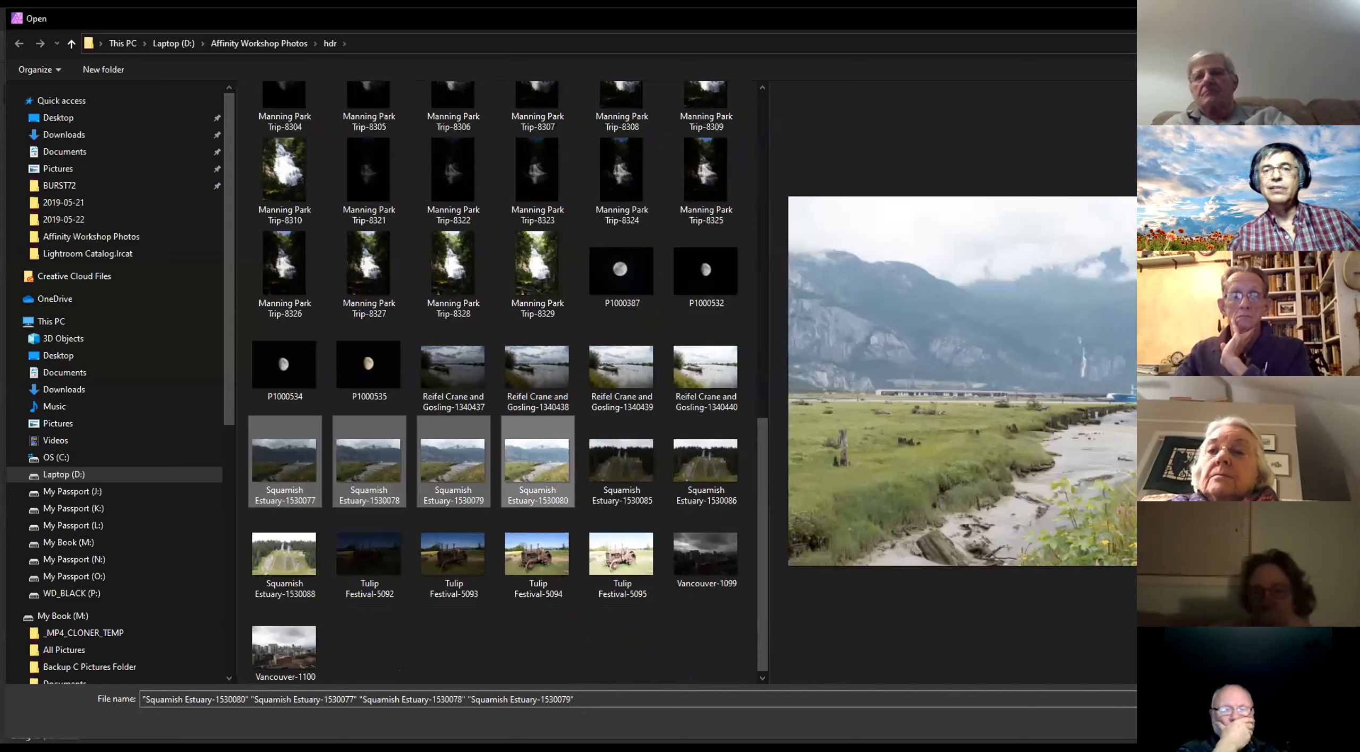
{"action": "left_click", "coordinate": [1246, 724]}
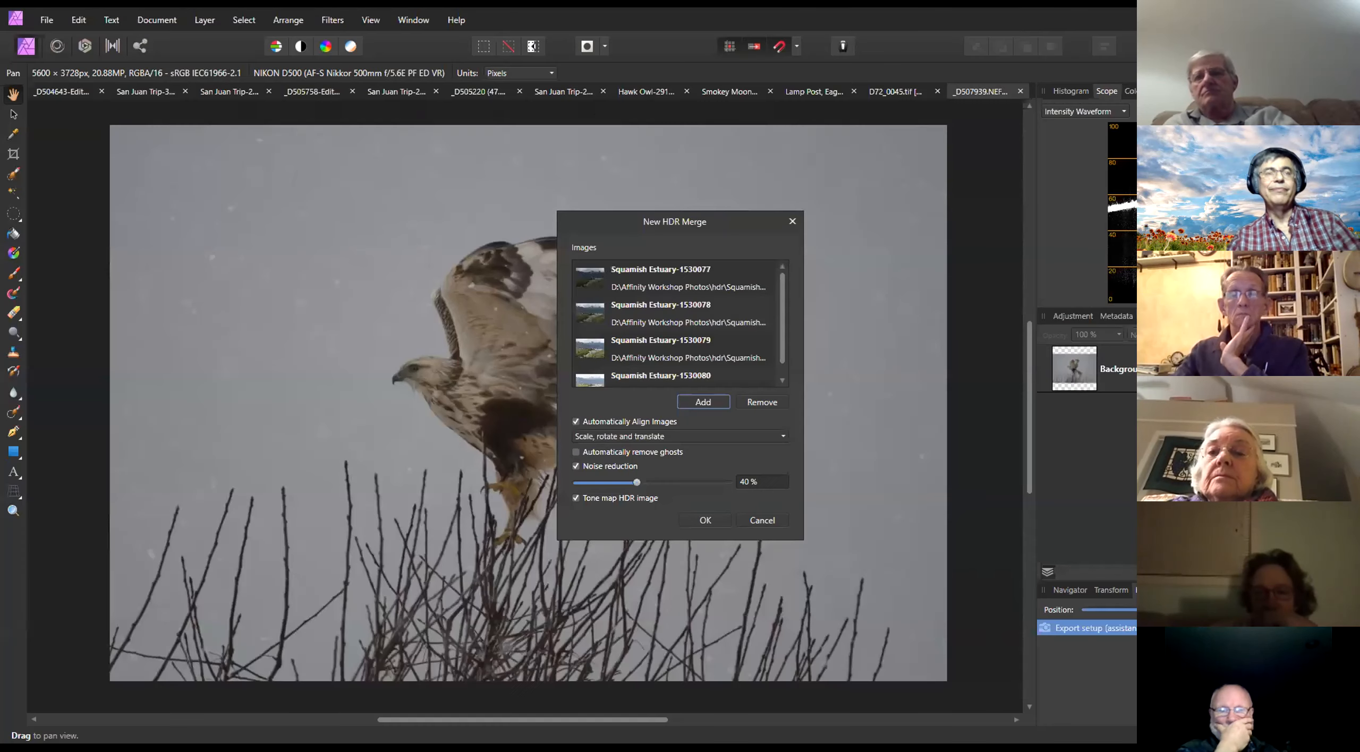
{"action": "left_click", "coordinate": [699, 403]}
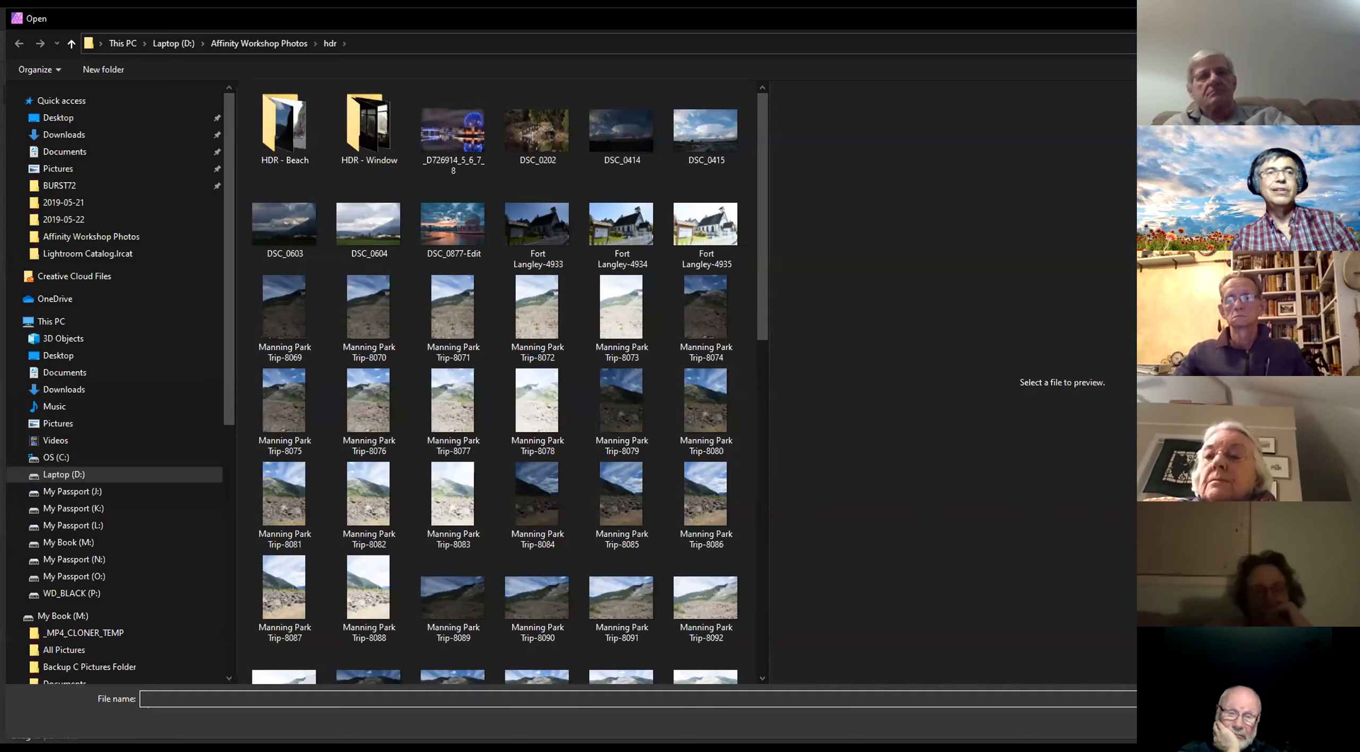
{"action": "key", "text": "Escape"}
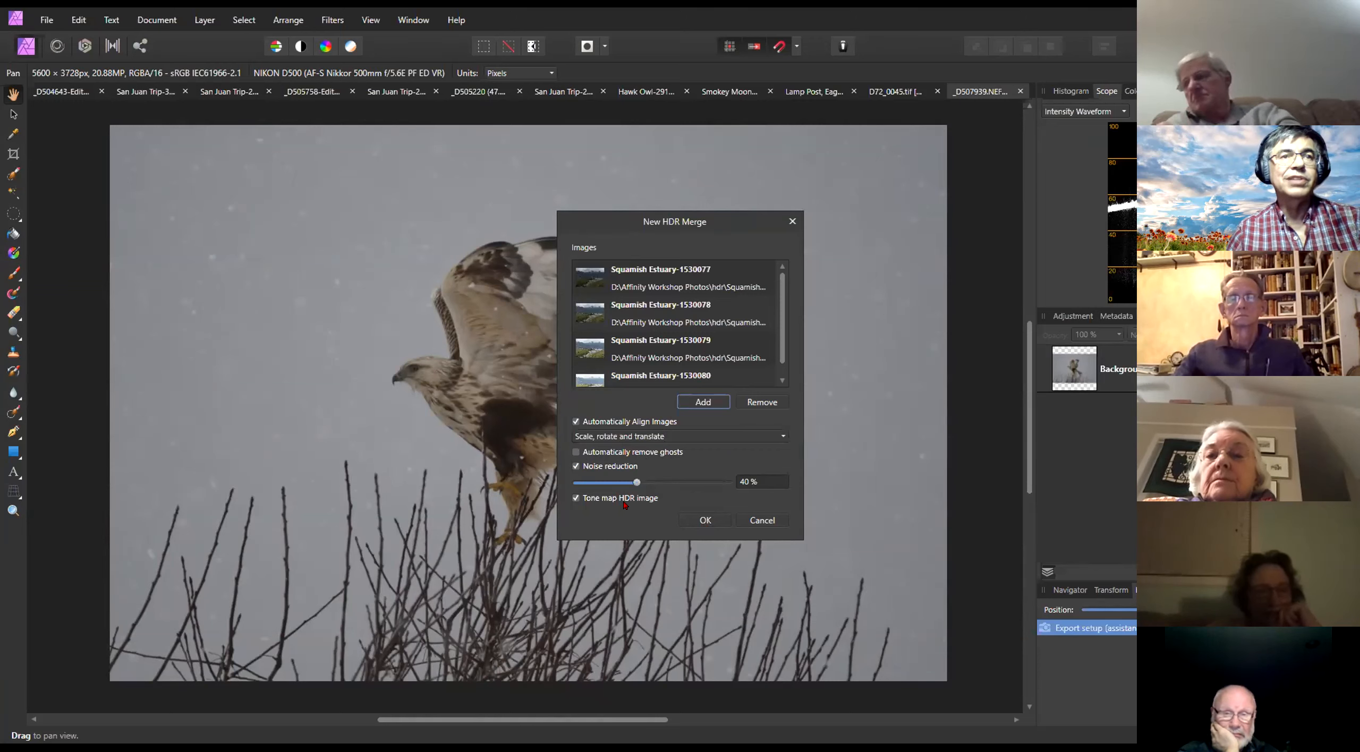
Merge the Squamish Estuary exposures with tone mapping and choose the Dramatic preset
{"action": "left_click", "coordinate": [707, 521]}
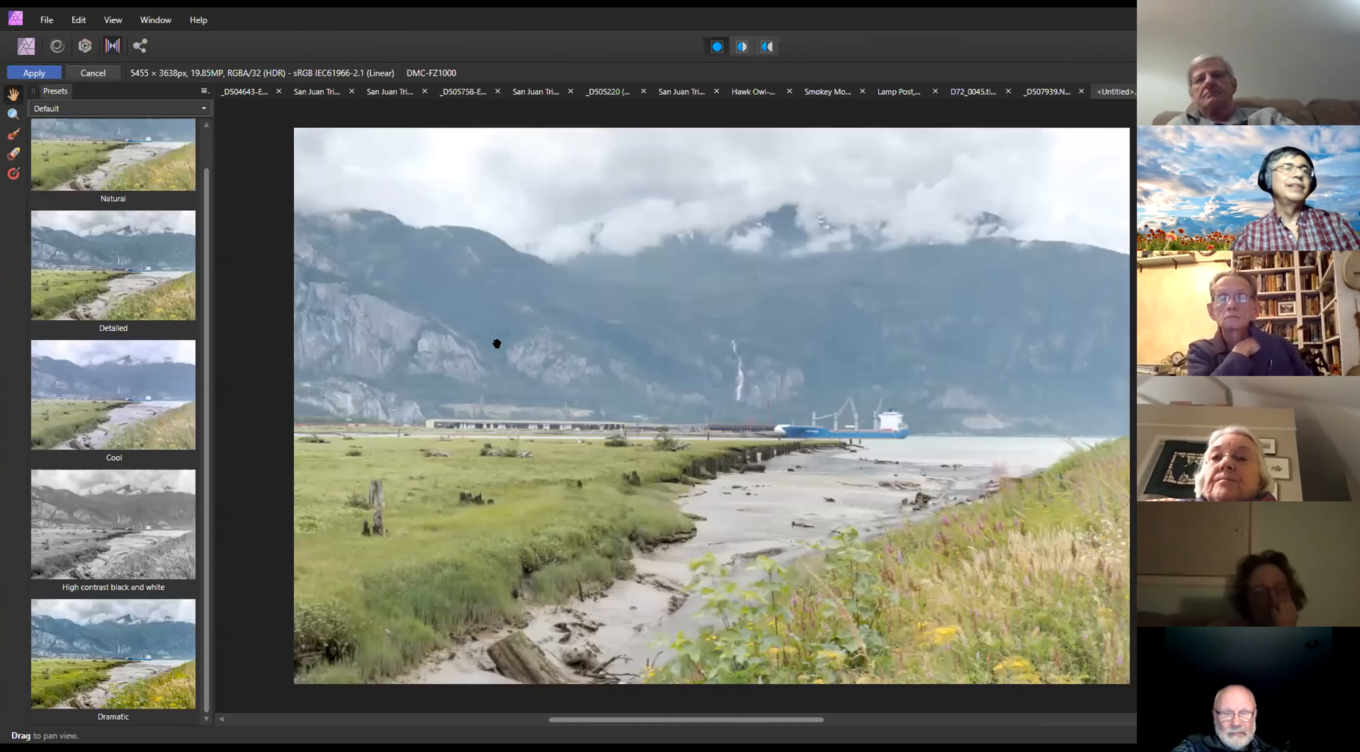
{"action": "left_click", "coordinate": [110, 642]}
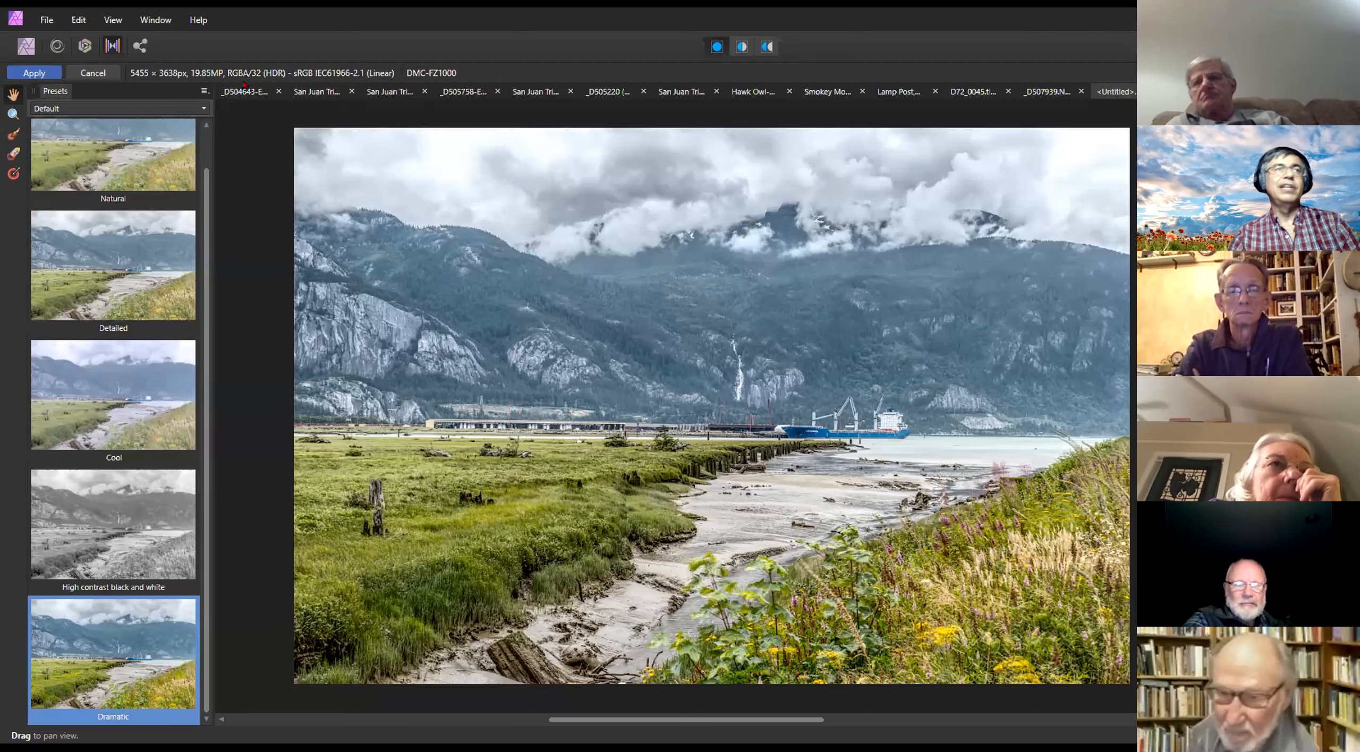
Cancel the tone mapping of the Squamish Estuary merge and close its document without saving
{"action": "left_click", "coordinate": [87, 72]}
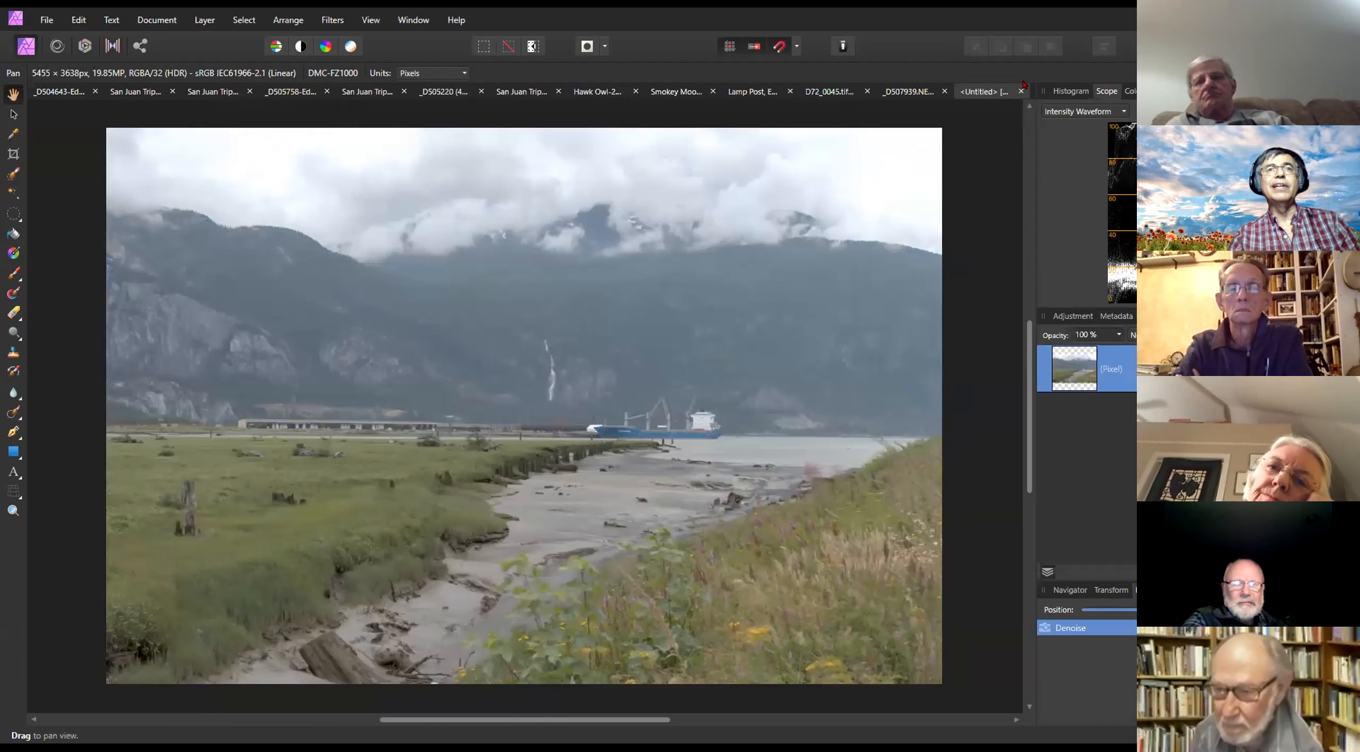
{"action": "left_click", "coordinate": [1022, 91]}
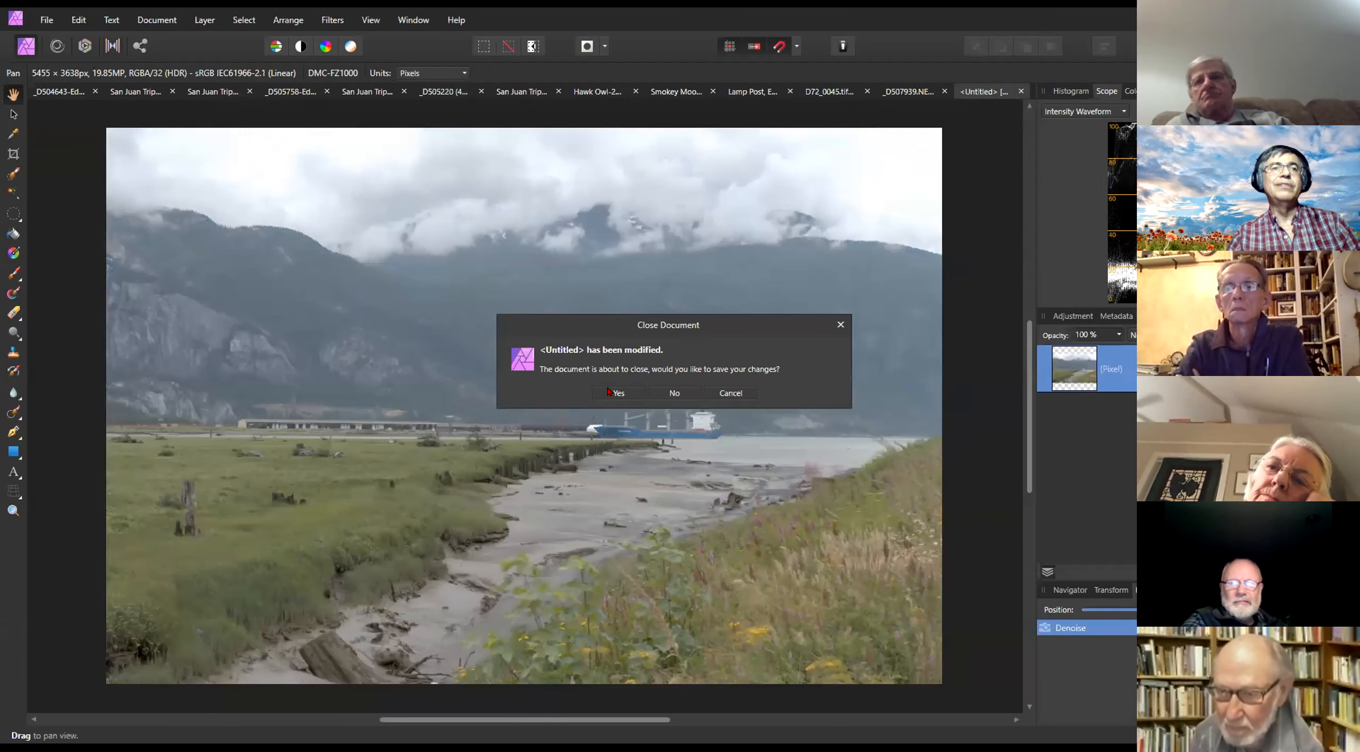
{"action": "left_click", "coordinate": [674, 394]}
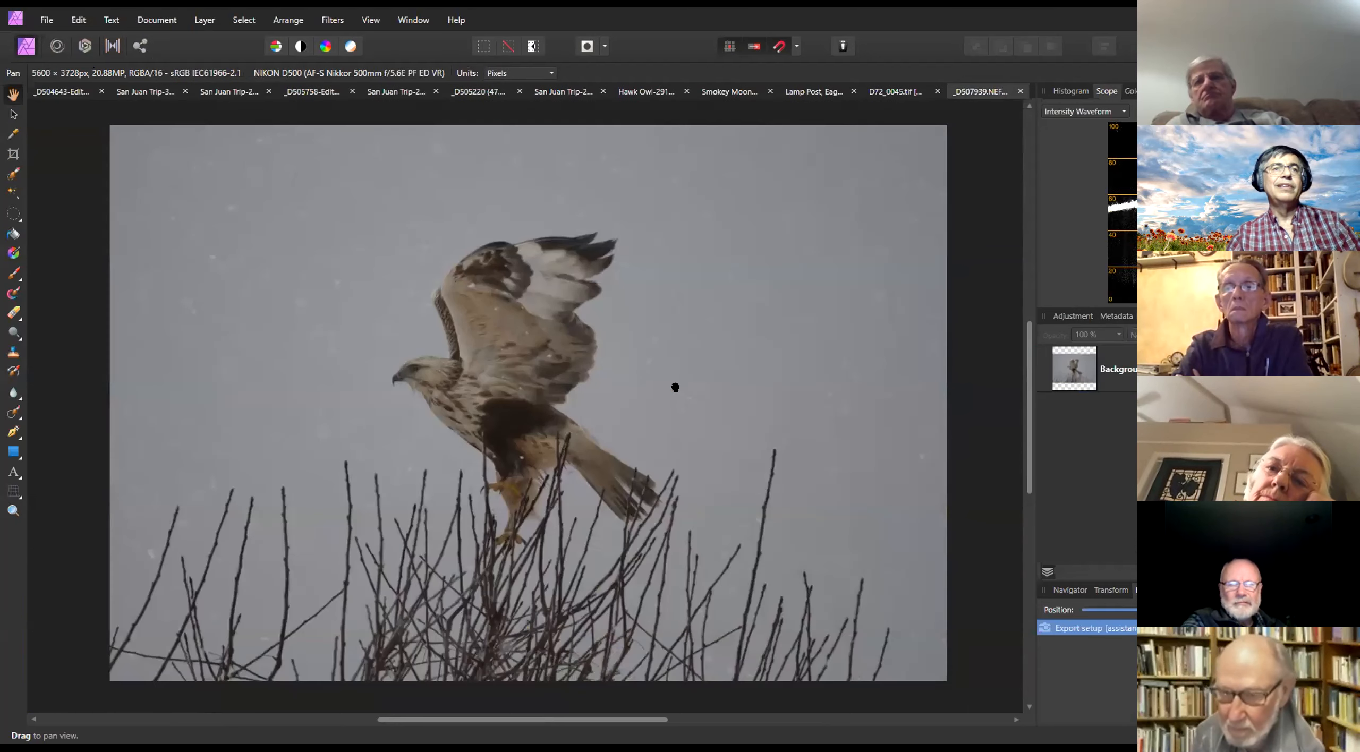
Start a new panorama and browse to the Panoramas folder in Affinity Workshop Photos for its source images
{"action": "left_click", "coordinate": [43, 20]}
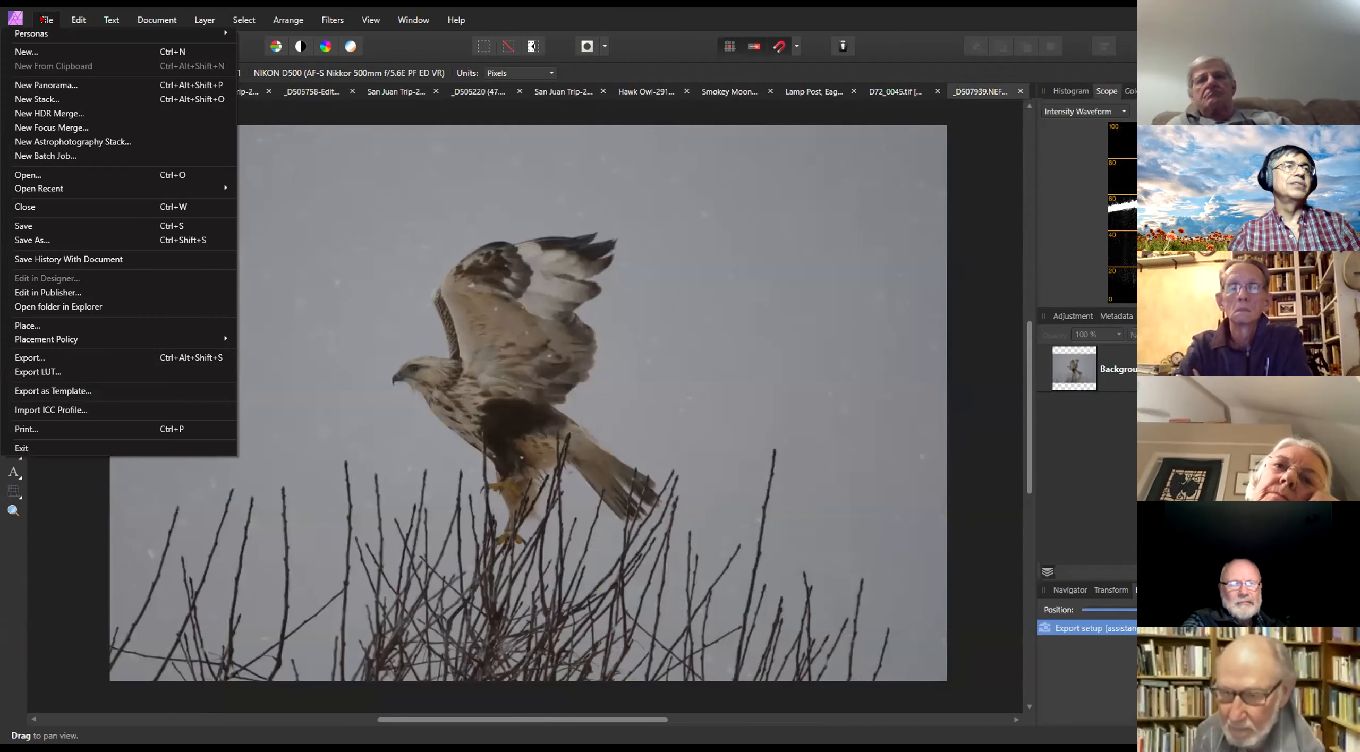
{"action": "left_click", "coordinate": [73, 82]}
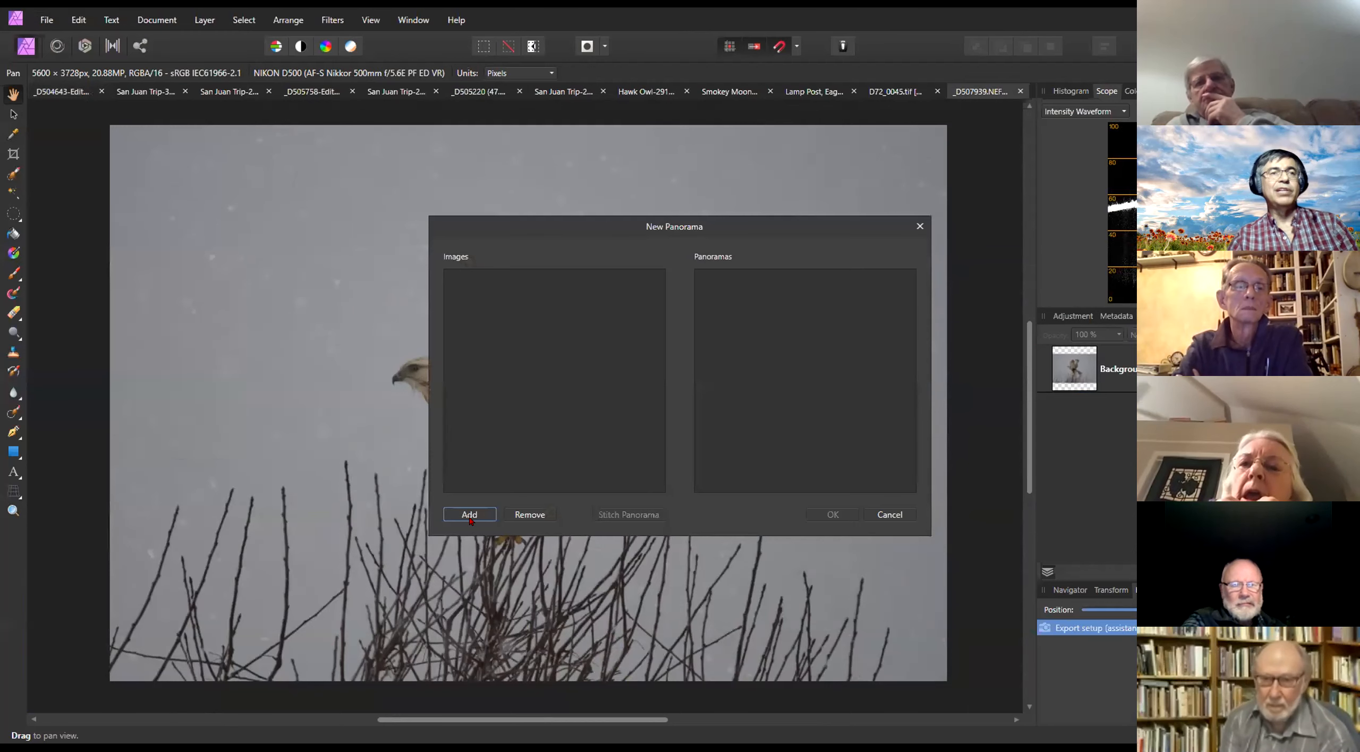
{"action": "left_click", "coordinate": [469, 515]}
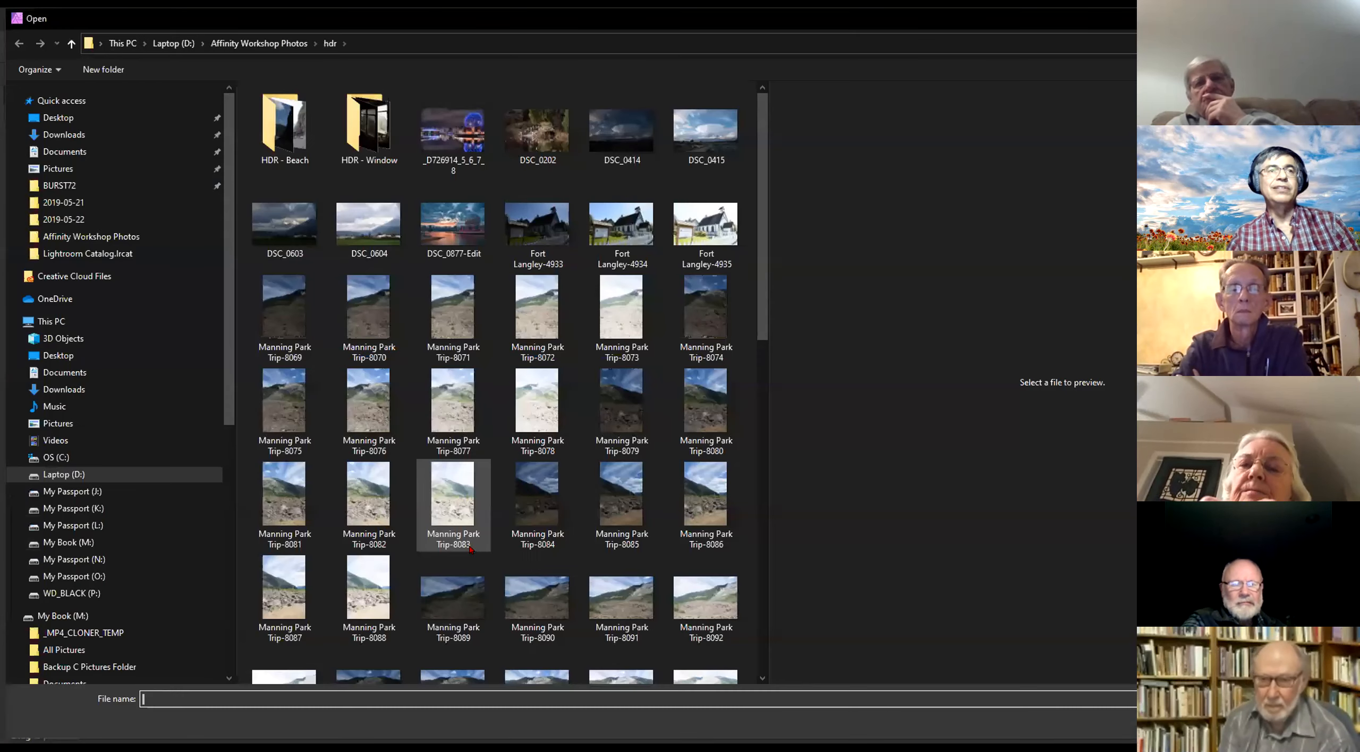
{"action": "scroll", "coordinate": [504, 489], "scroll_direction": "down", "scroll_amount": 6}
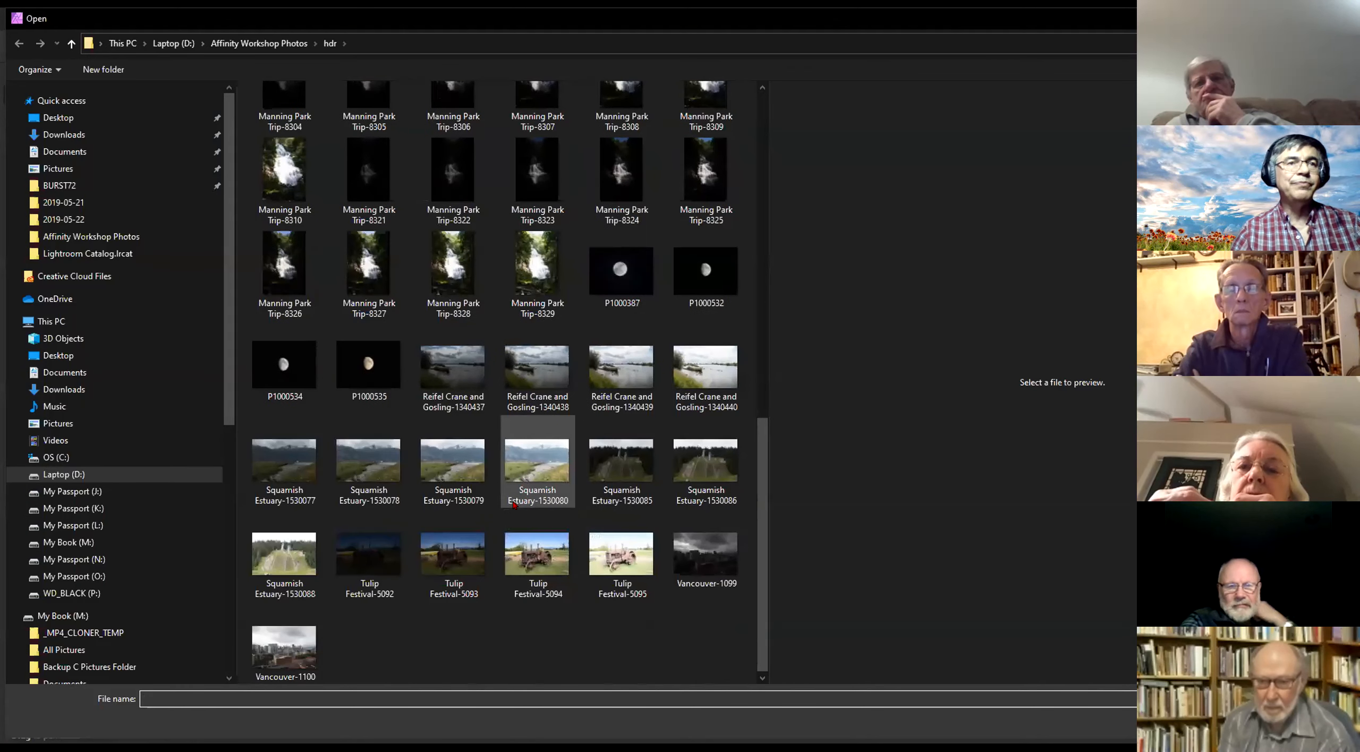
{"action": "left_click", "coordinate": [259, 43]}
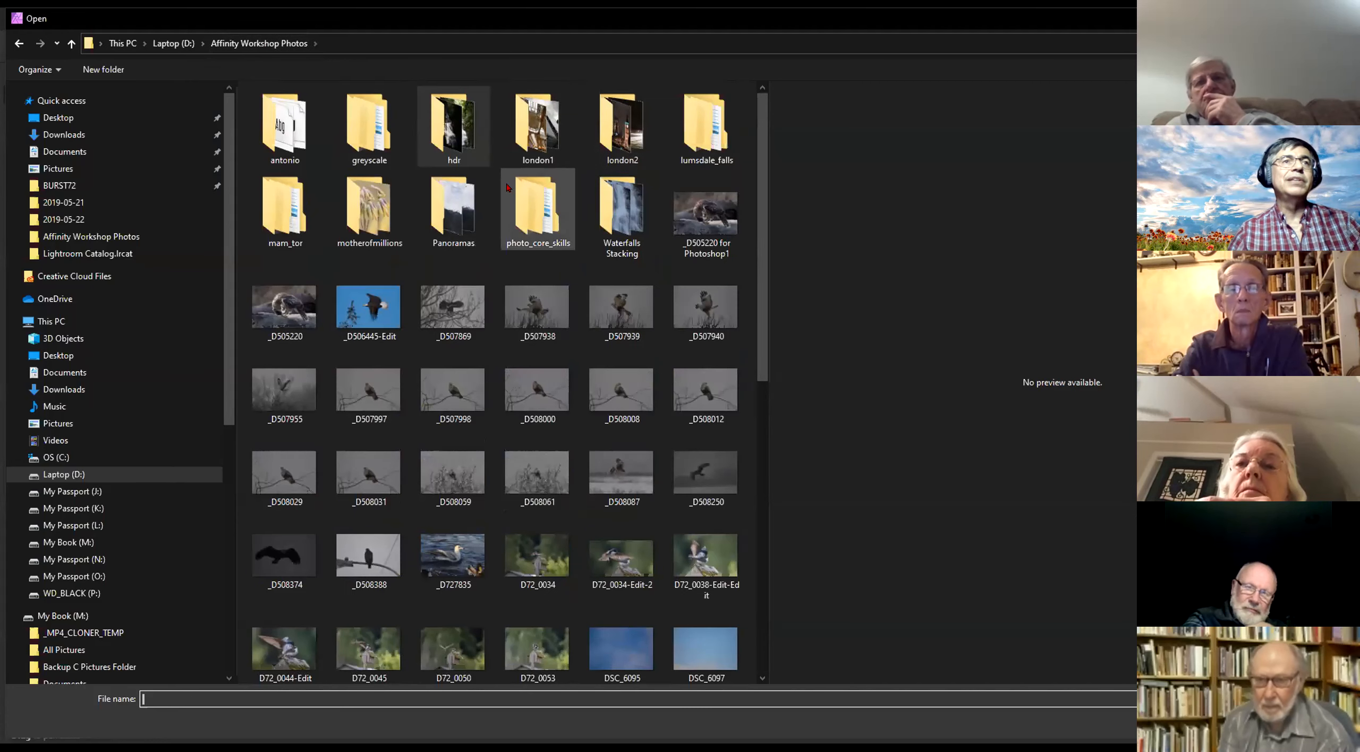
{"action": "double_click", "coordinate": [443, 210]}
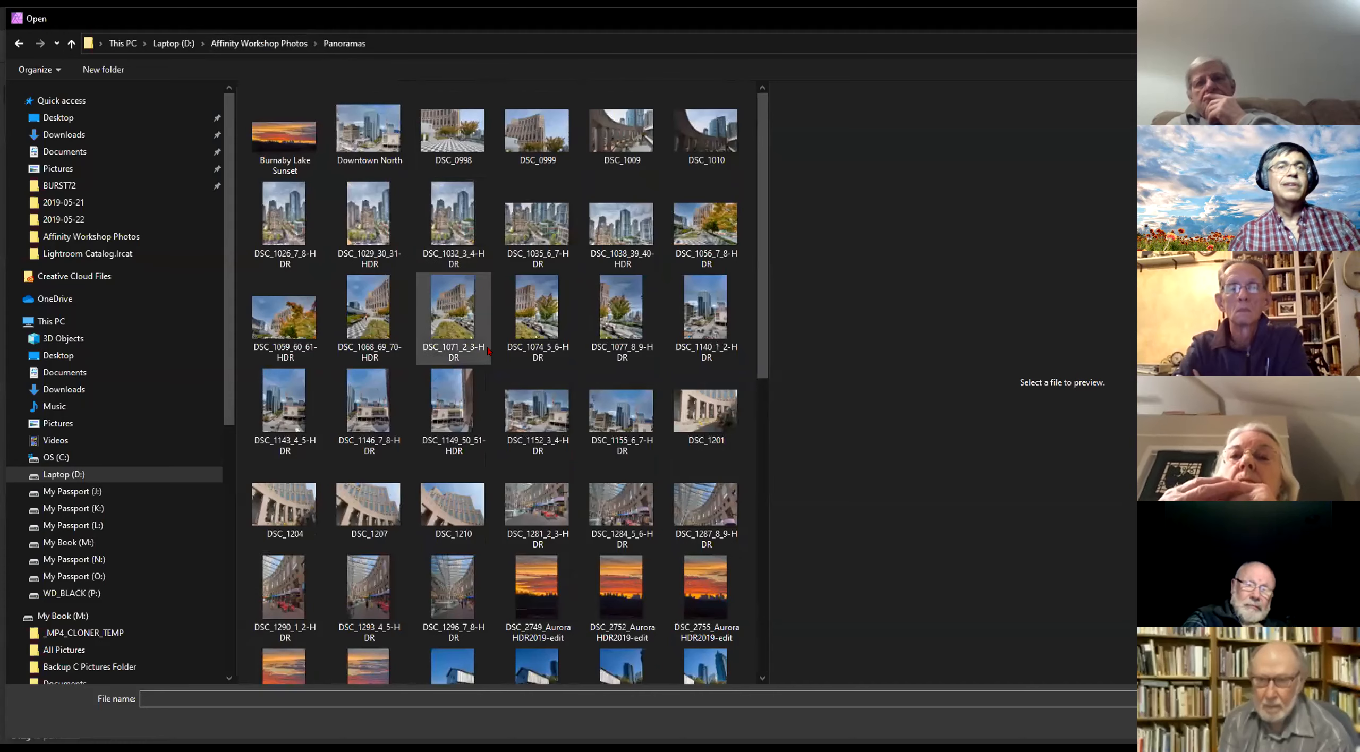
Add the five consecutive AuroraHDR2019-edit images, DSC_6863 to DSC_6875, to the panorama
{"action": "scroll", "coordinate": [491, 387], "scroll_direction": "down", "scroll_amount": 6}
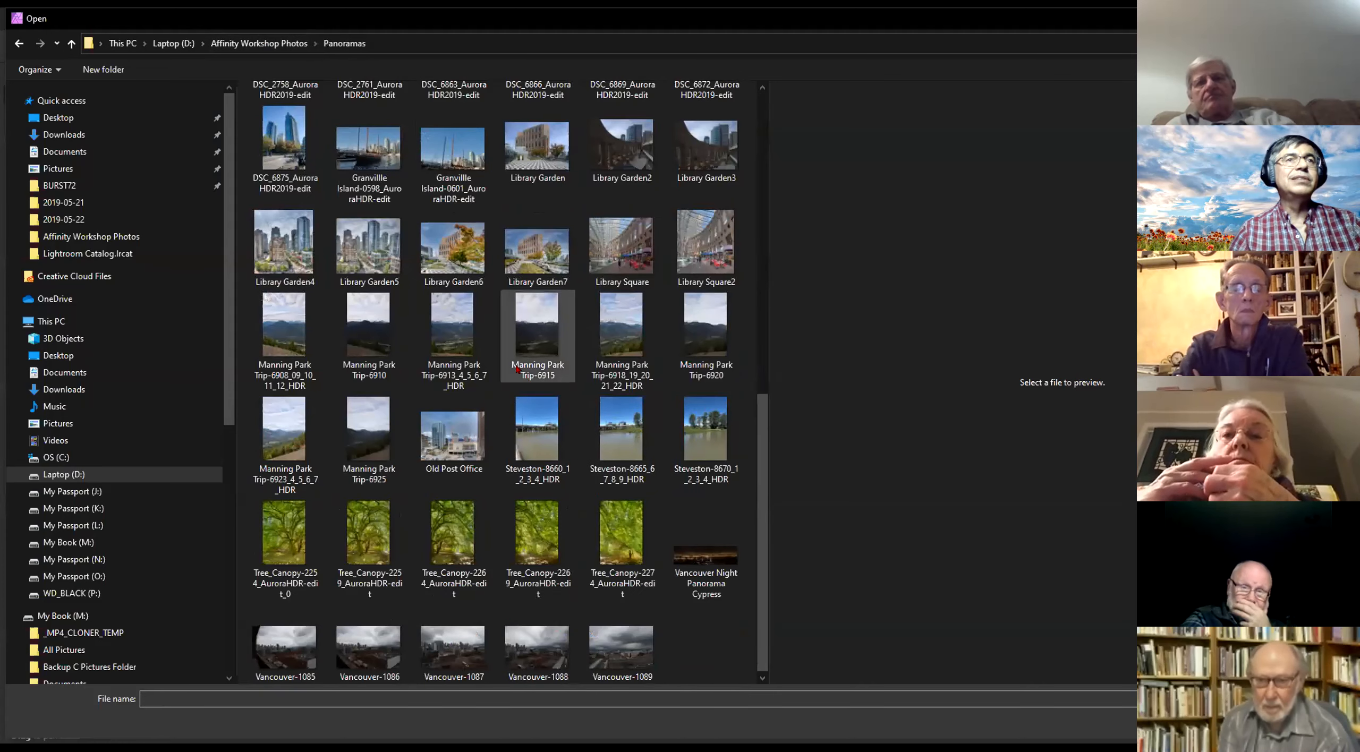
{"action": "scroll", "coordinate": [556, 387], "scroll_direction": "up", "scroll_amount": 5}
{"action": "scroll", "coordinate": [552, 377], "scroll_direction": "down", "scroll_amount": 5}
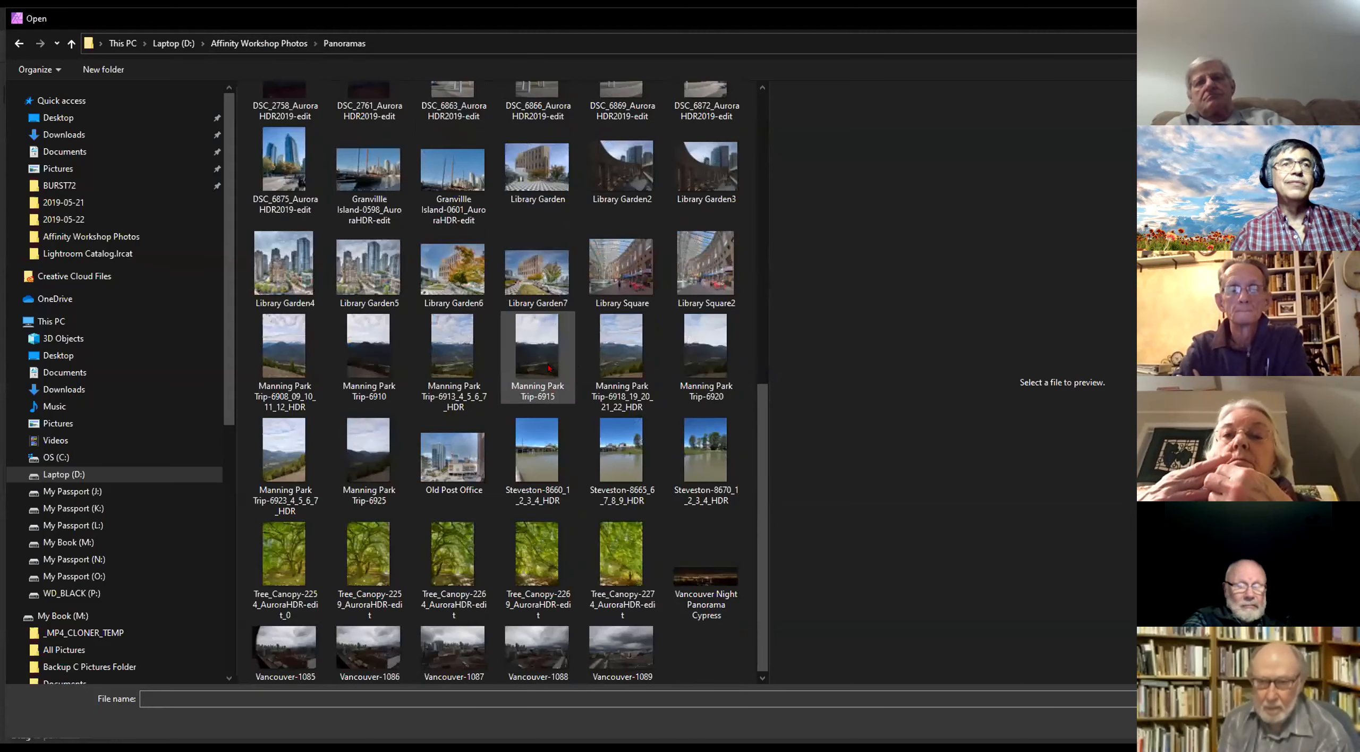
{"action": "left_click", "coordinate": [533, 453]}
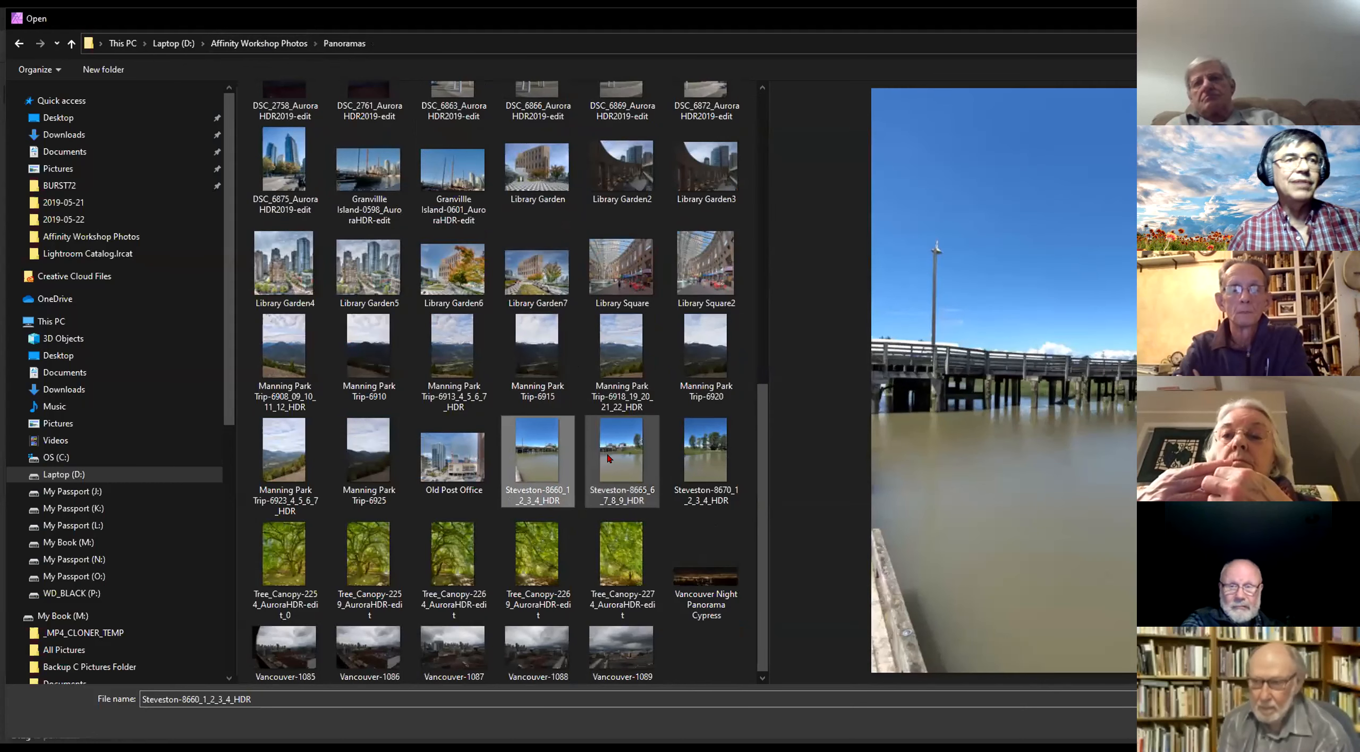
{"action": "scroll", "coordinate": [537, 423], "scroll_direction": "up", "scroll_amount": 3}
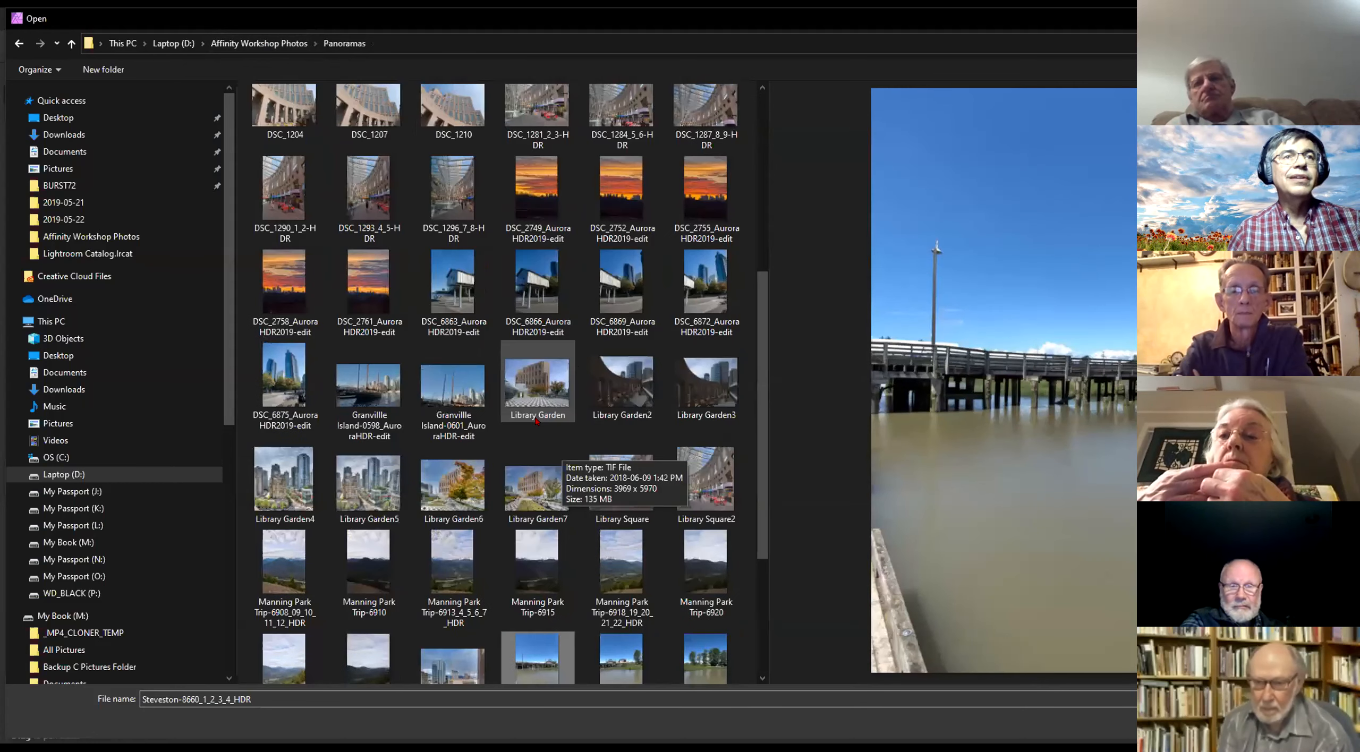
{"action": "left_click", "coordinate": [616, 379]}
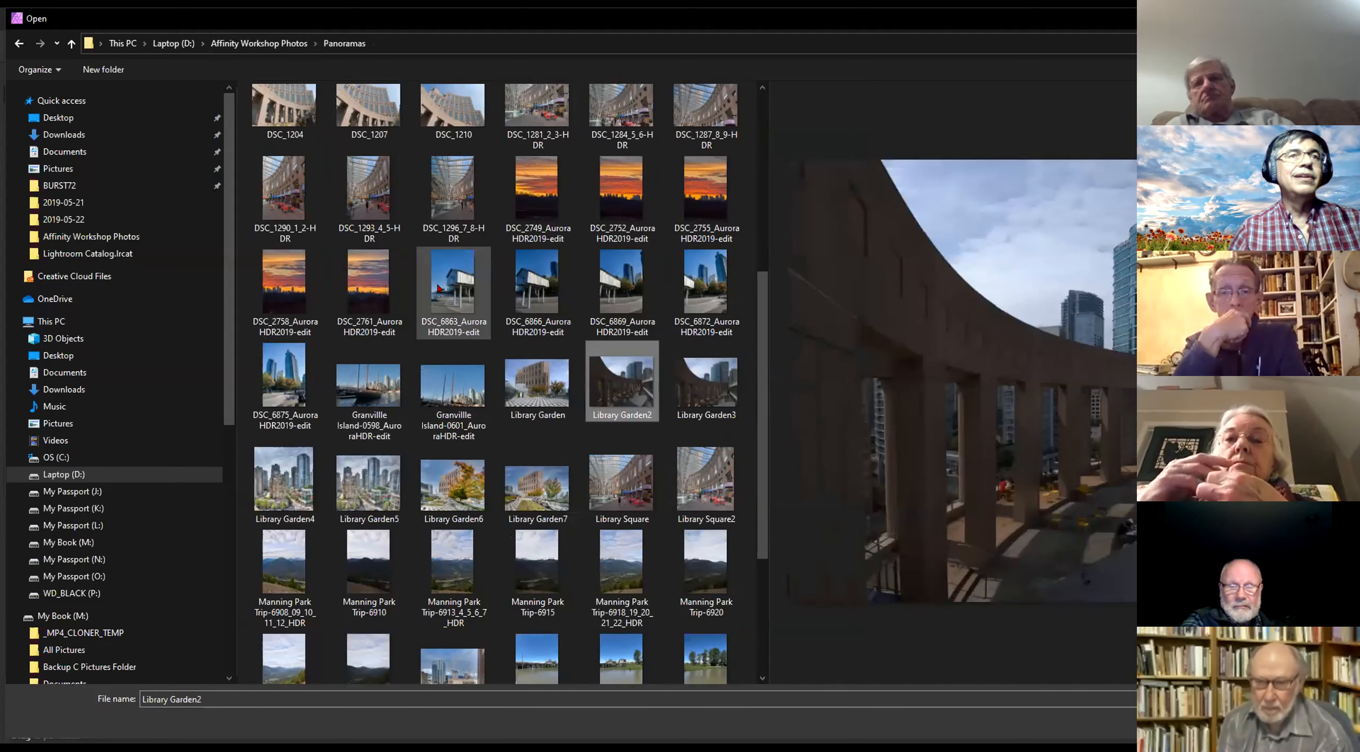
{"action": "left_click", "coordinate": [455, 280]}
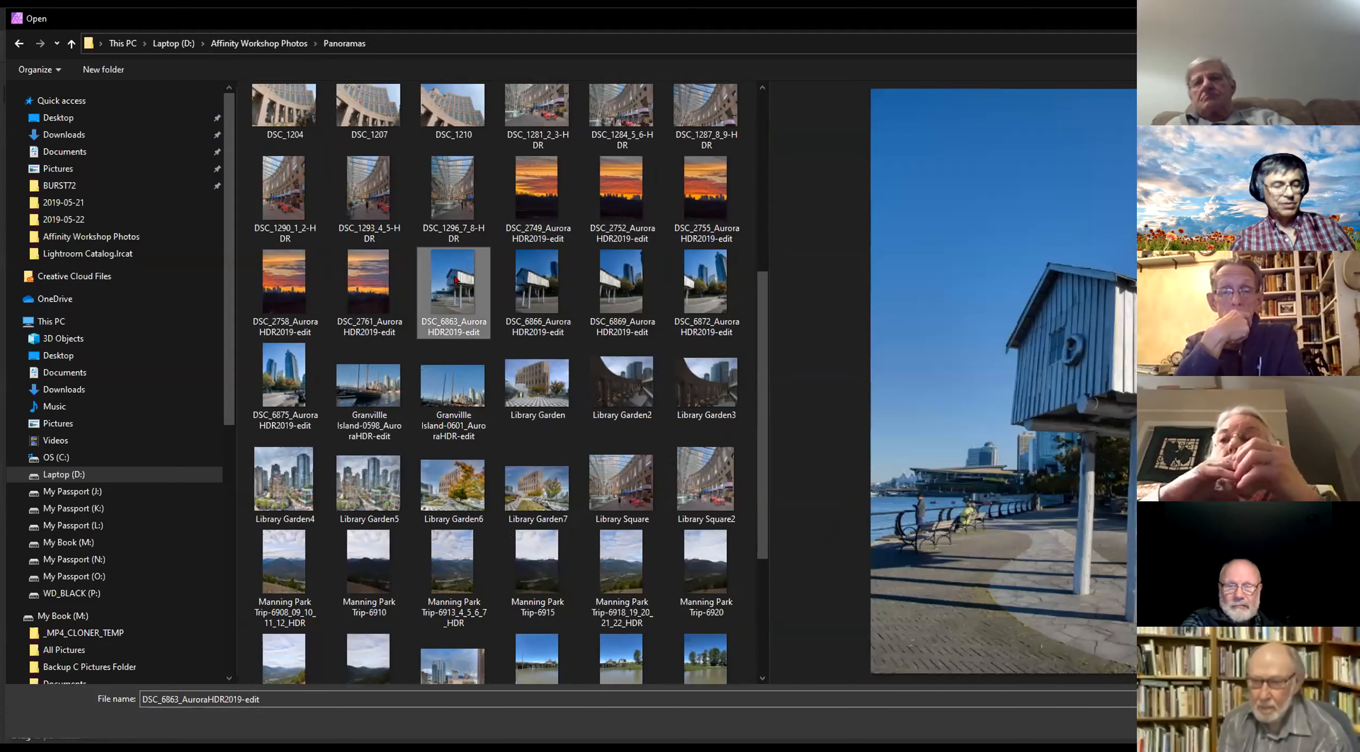
{"action": "left_click", "coordinate": [278, 381], "text": "shift"}
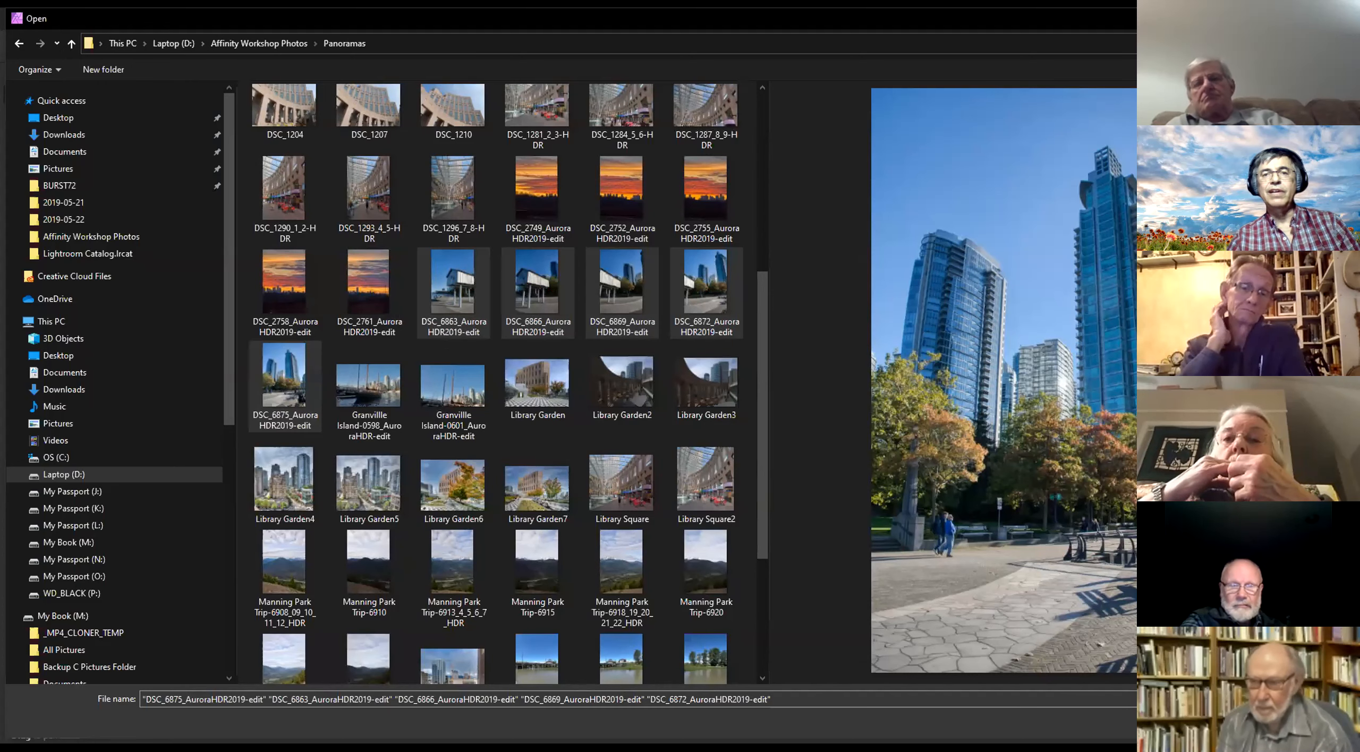
{"action": "left_click", "coordinate": [1247, 725]}
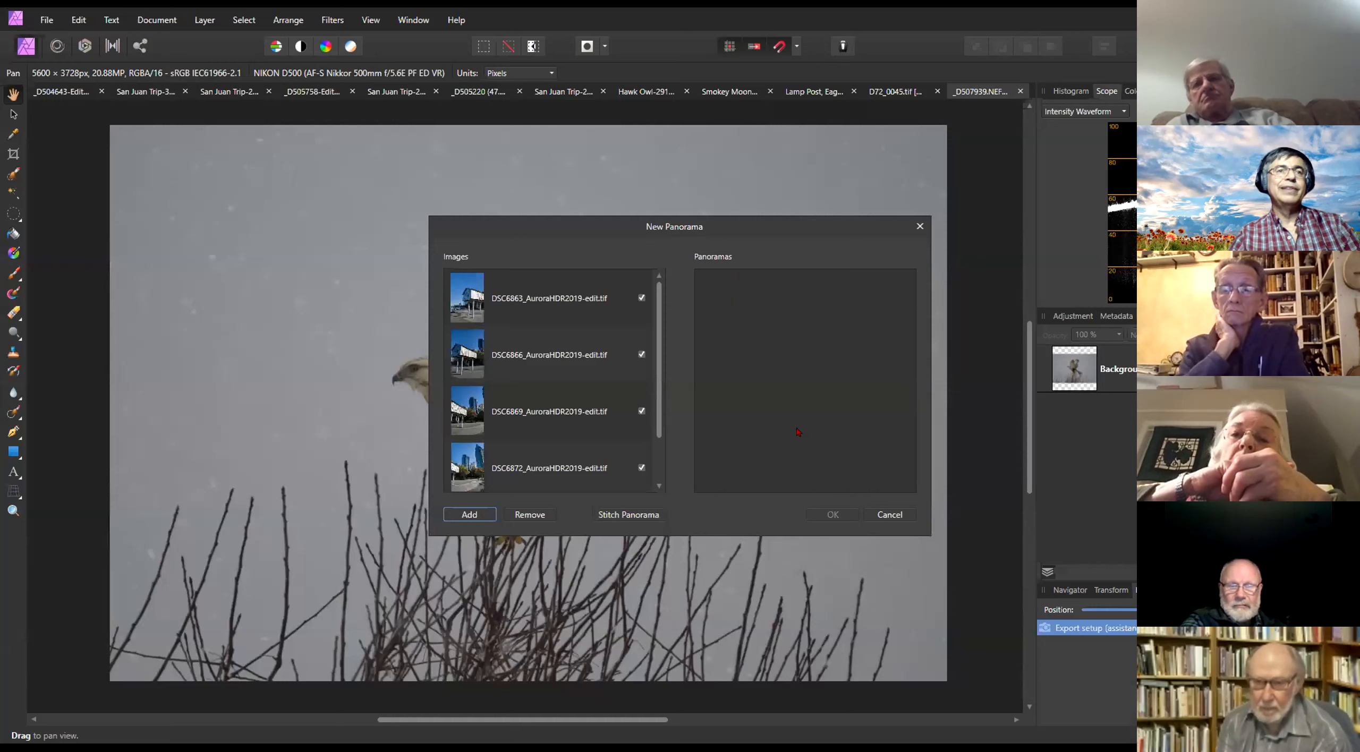
Stitch the five images into a panorama and apply it cropped to its opaque area
{"action": "left_click", "coordinate": [638, 515]}
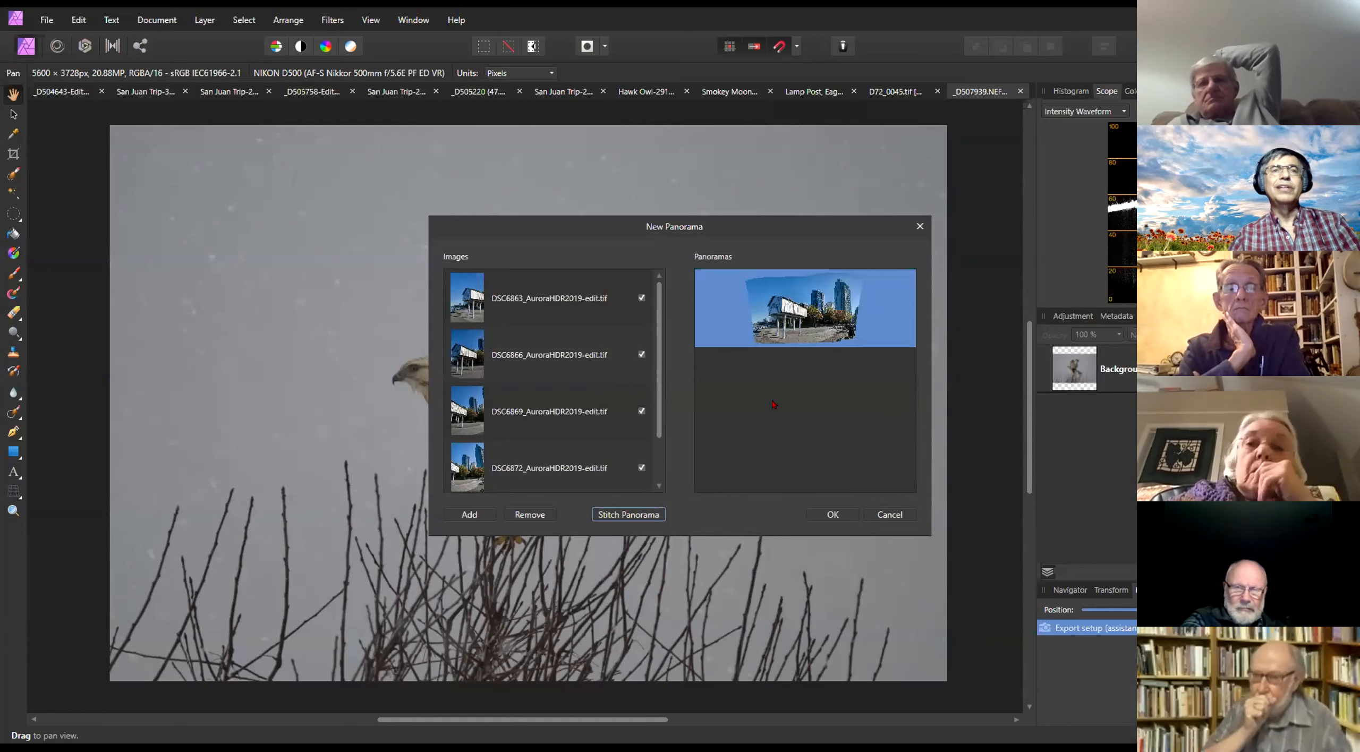
{"action": "left_click", "coordinate": [833, 514]}
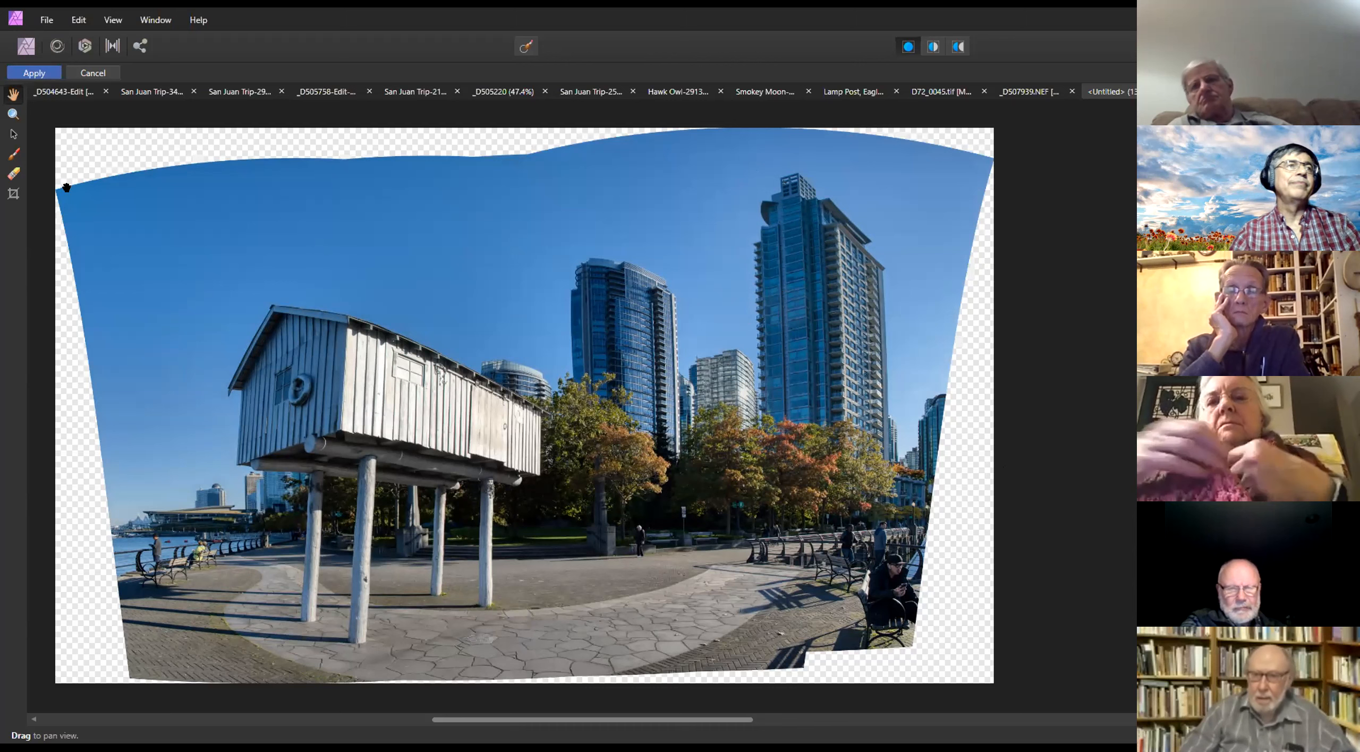
{"action": "left_click", "coordinate": [13, 194]}
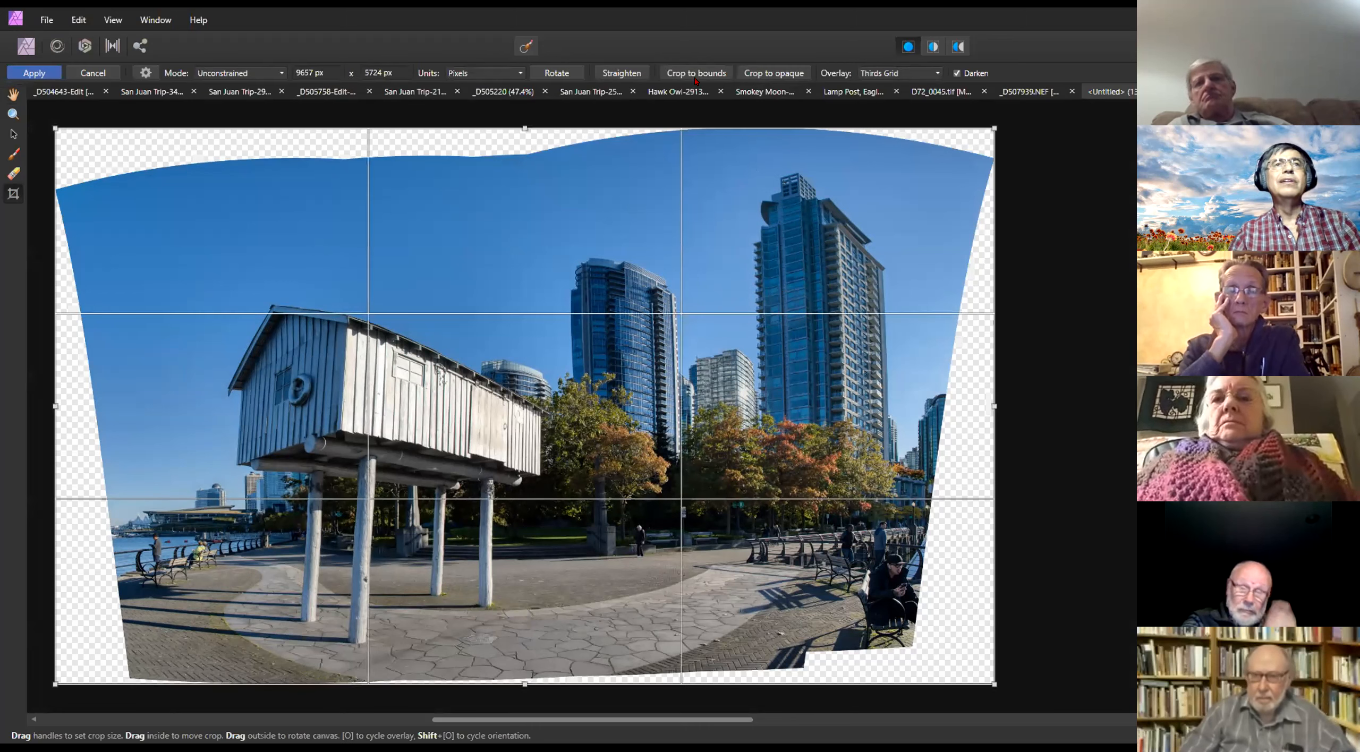
{"action": "left_click", "coordinate": [773, 73]}
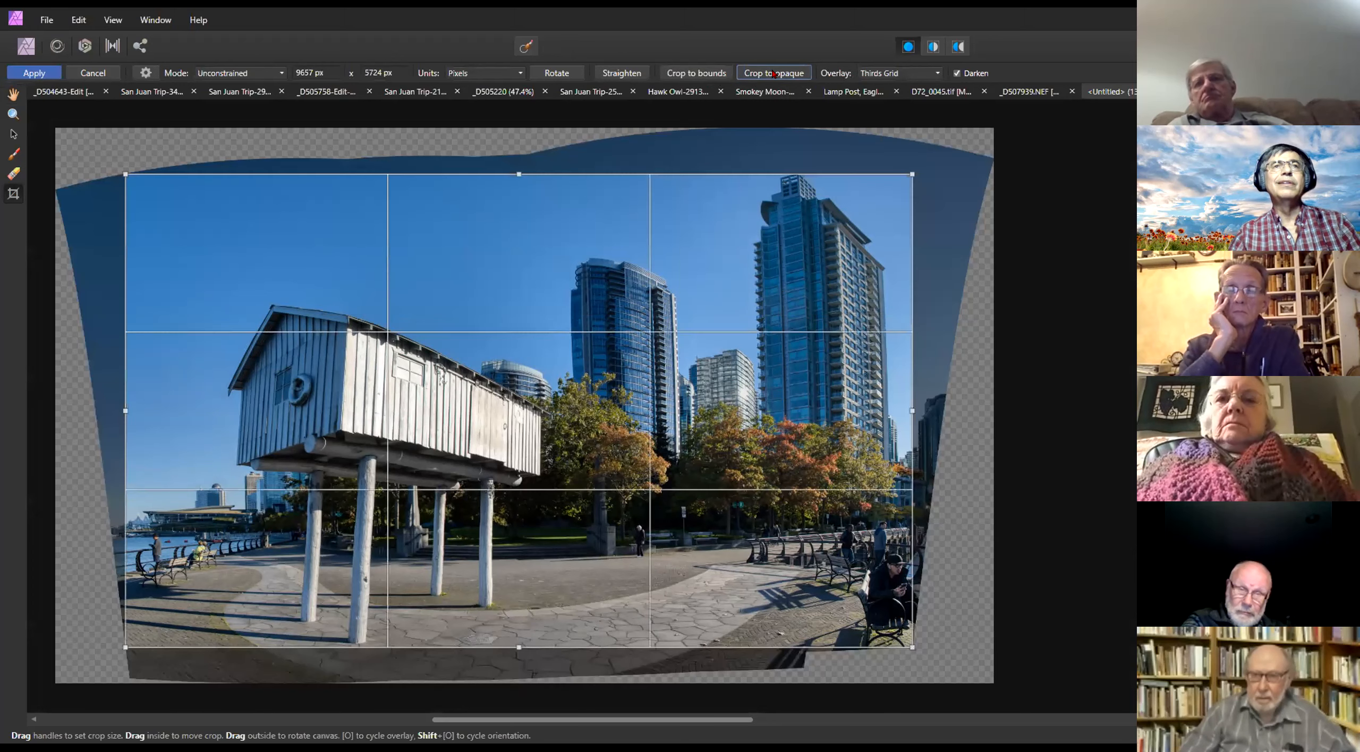
{"action": "left_click", "coordinate": [35, 73]}
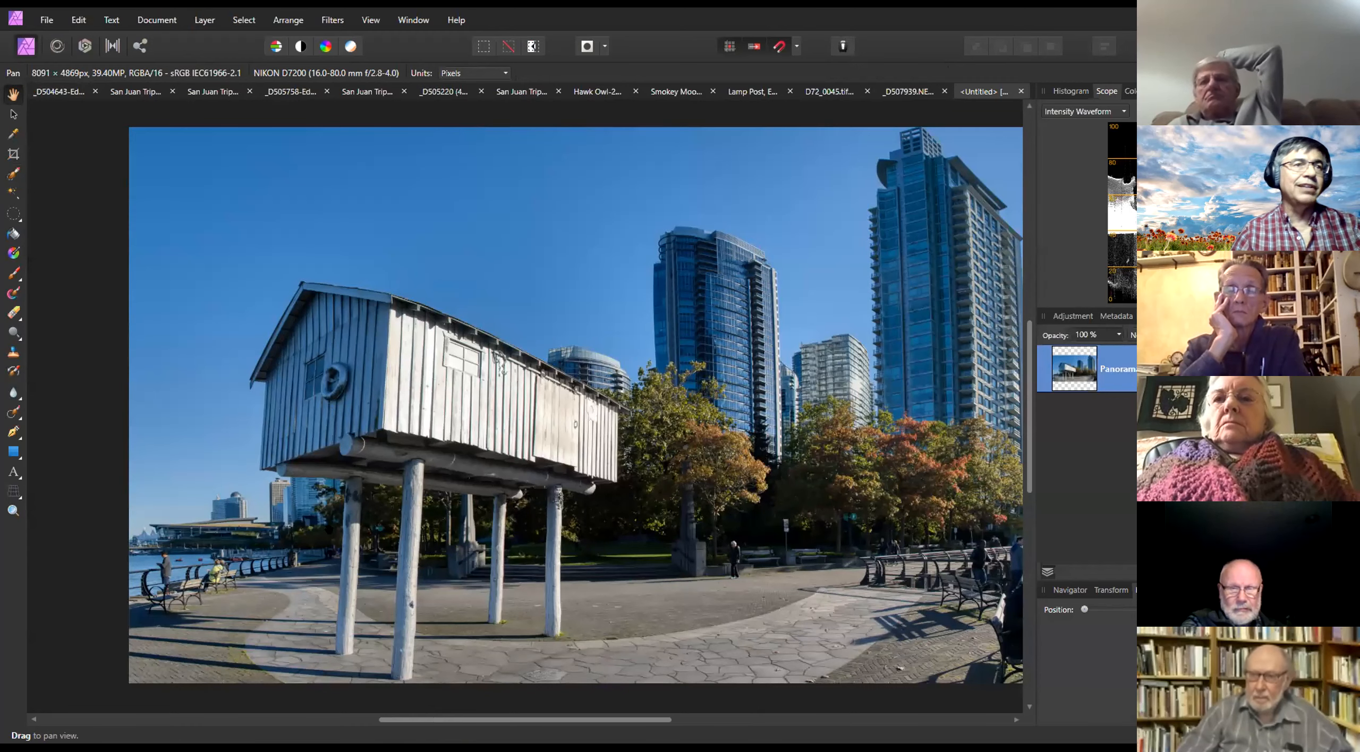
Examine the stitched panorama up close, from the stilt house across the plaza to the towers
{"action": "scroll", "coordinate": [366, 471], "scroll_direction": "up", "scroll_amount": 3}
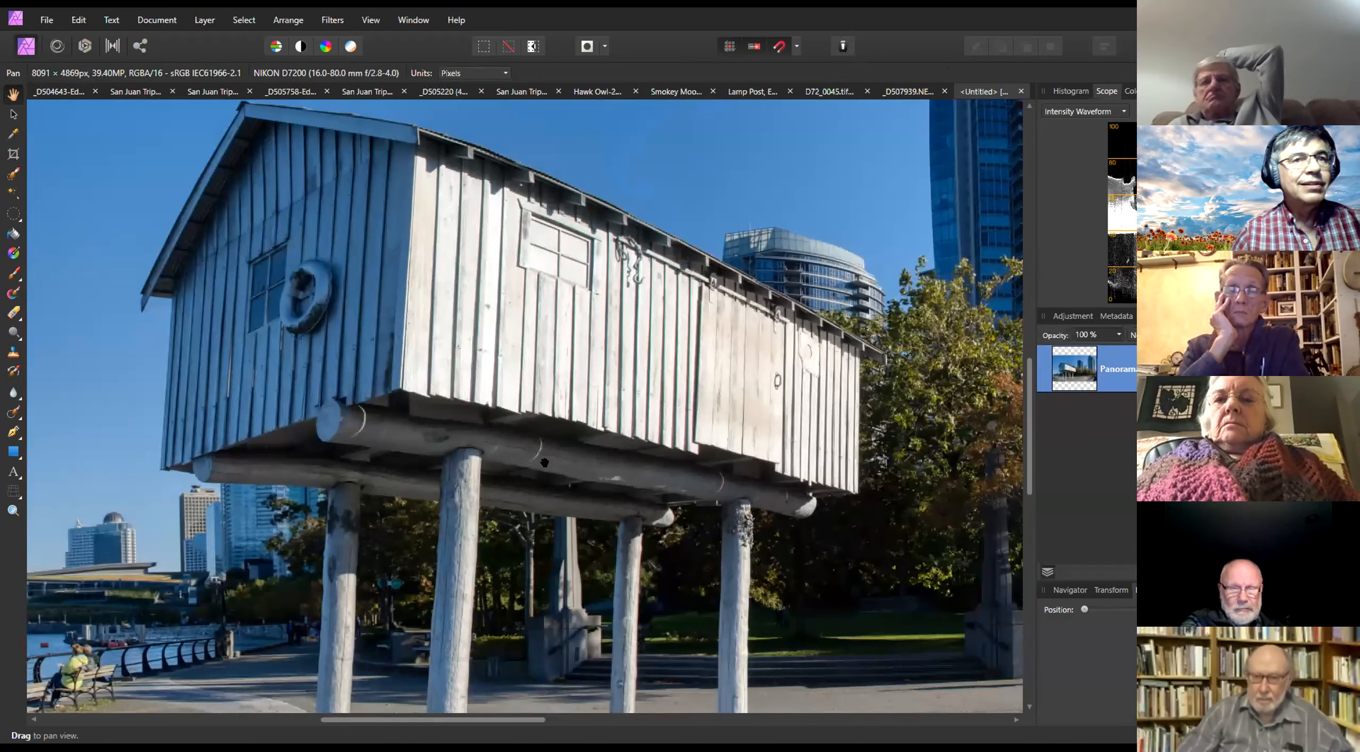
{"action": "scroll", "coordinate": [544, 463], "scroll_direction": "down", "scroll_amount": 2}
{"action": "left_click_drag", "start_coordinate": [755, 482], "coordinate": [489, 437]}
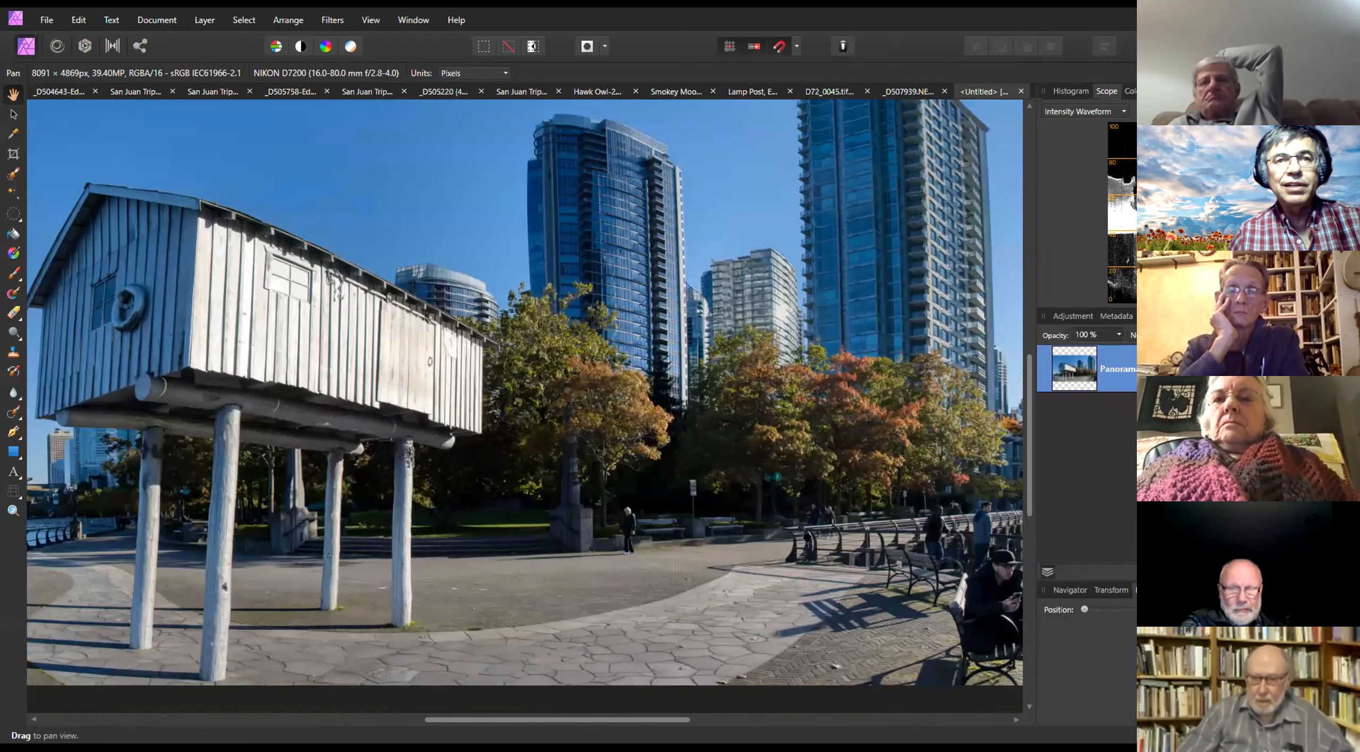
{"action": "left_click_drag", "start_coordinate": [807, 537], "coordinate": [632, 579]}
{"action": "left_click_drag", "start_coordinate": [658, 376], "coordinate": [803, 509]}
{"action": "left_click_drag", "start_coordinate": [319, 540], "coordinate": [608, 305]}
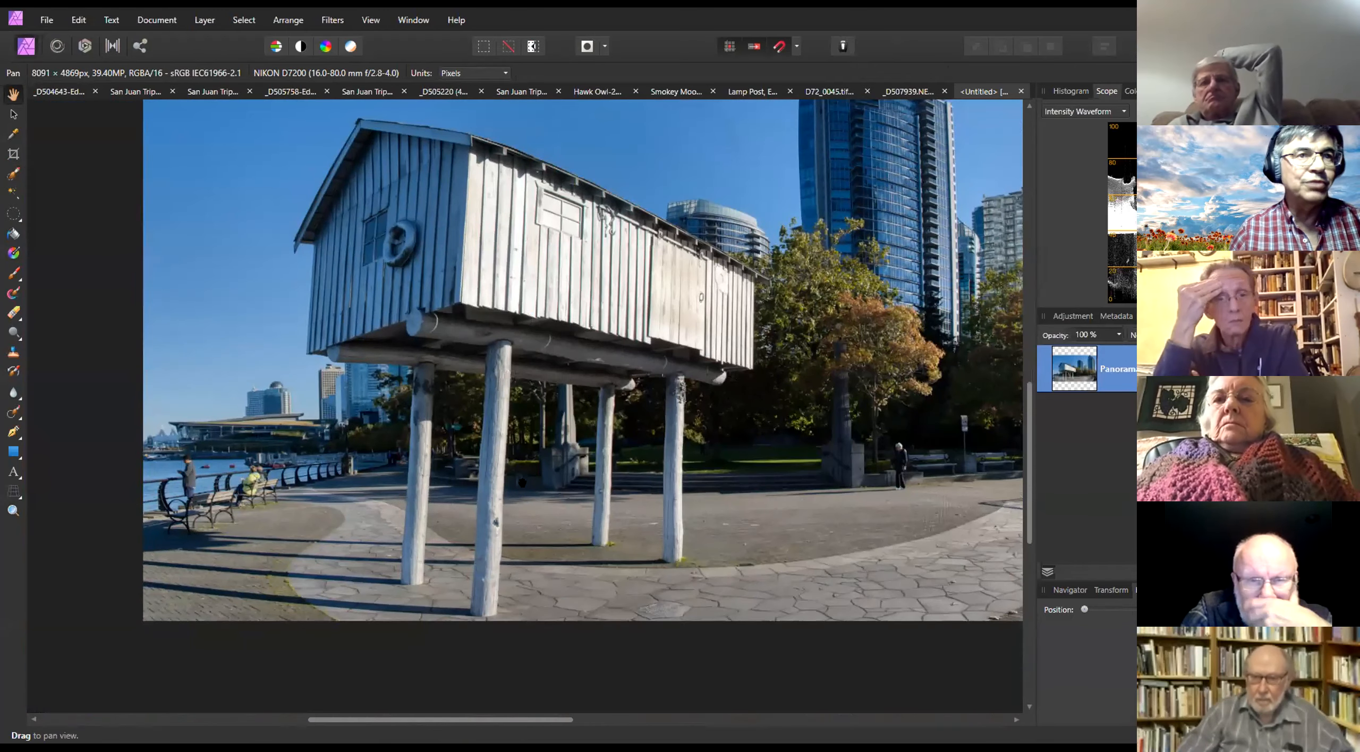
{"action": "scroll", "coordinate": [567, 441], "scroll_direction": "down", "scroll_amount": 2}
{"action": "left_click_drag", "start_coordinate": [713, 388], "coordinate": [597, 468]}
{"action": "scroll", "coordinate": [597, 467], "scroll_direction": "up", "scroll_amount": 1}
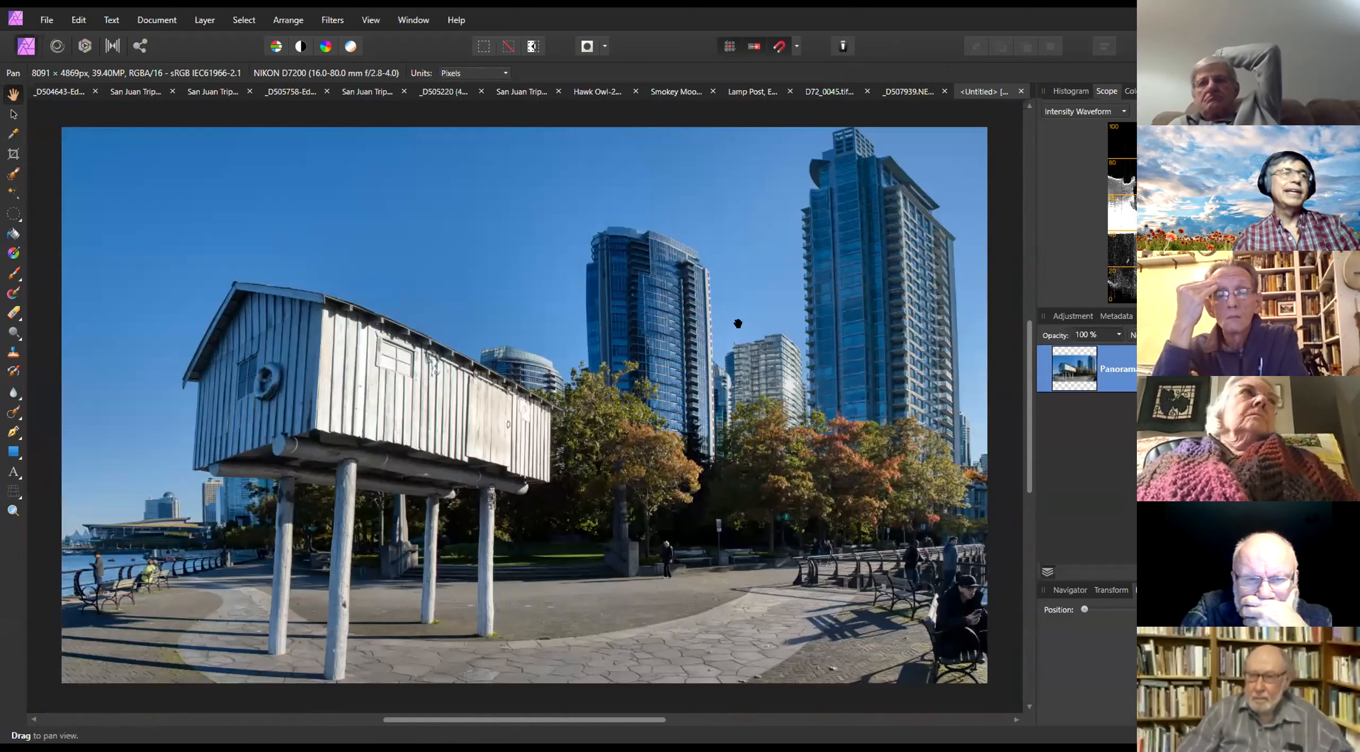
Start a single-plane perspective correction on the panorama layer with the grid shown
{"action": "left_click", "coordinate": [14, 492]}
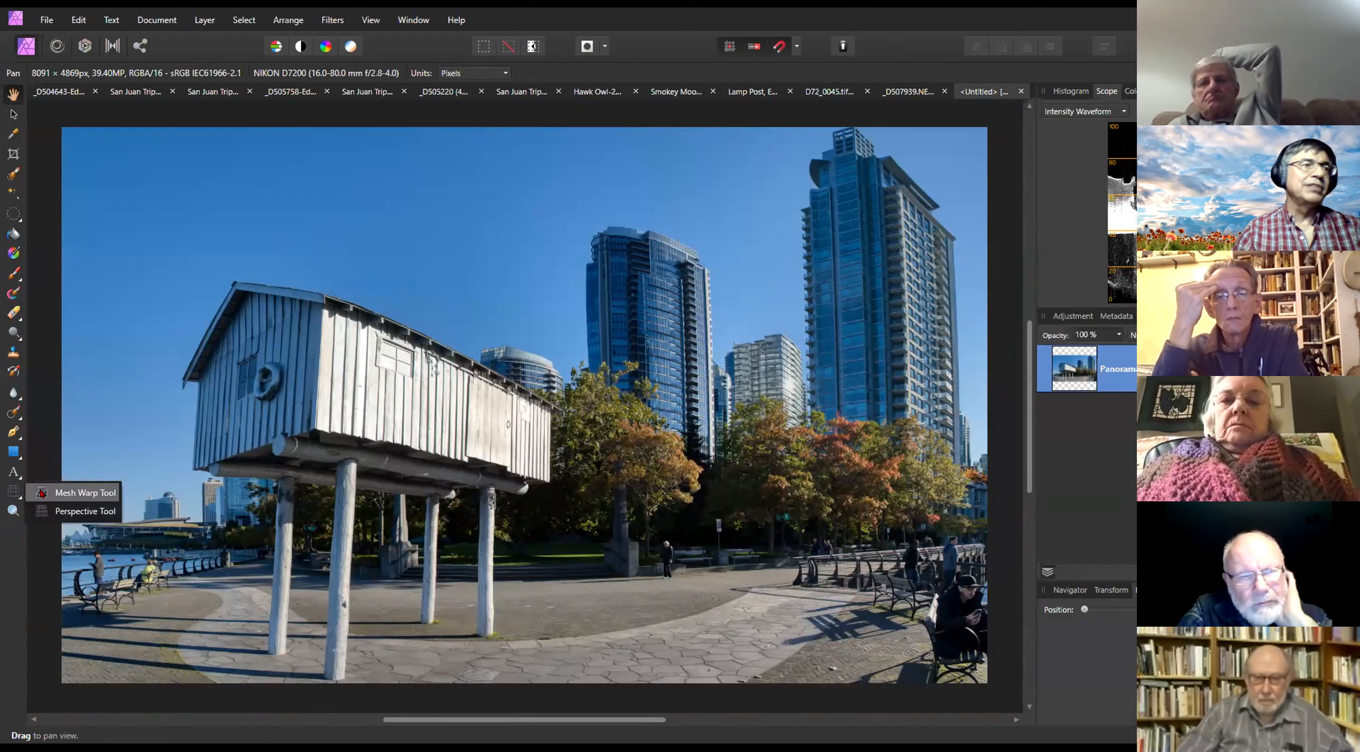
{"action": "left_click", "coordinate": [85, 511]}
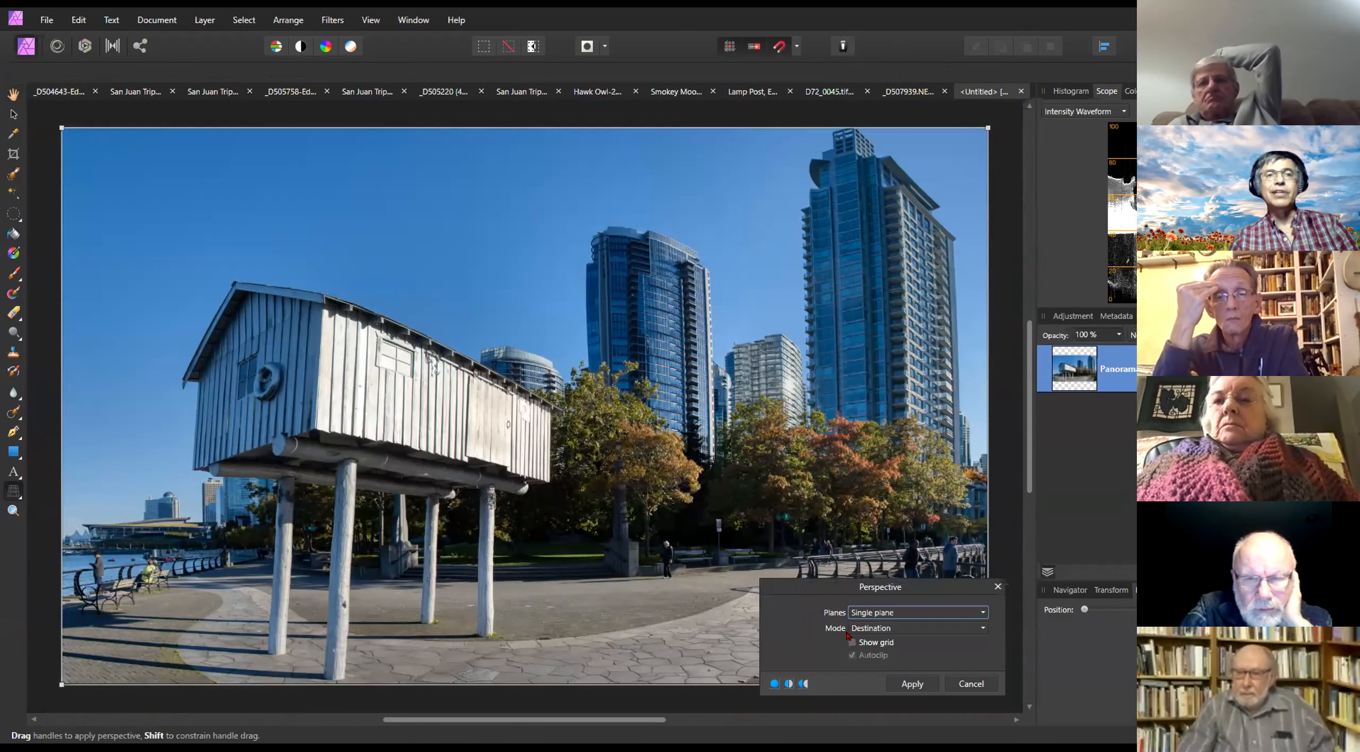
{"action": "left_click", "coordinate": [850, 642]}
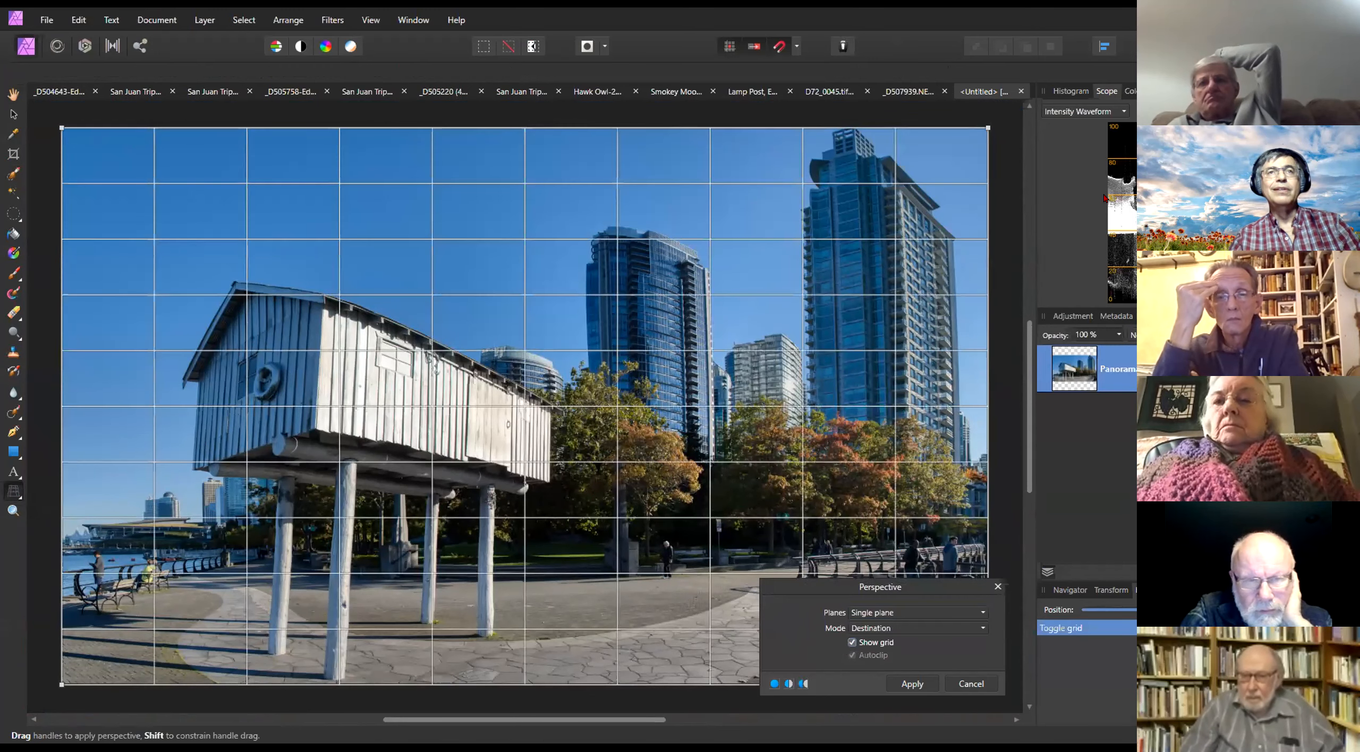
Try to warp the panorama's perspective by pulling its upper-right corner outward and down
{"action": "left_click_drag", "start_coordinate": [987, 128], "coordinate": [1011, 147]}
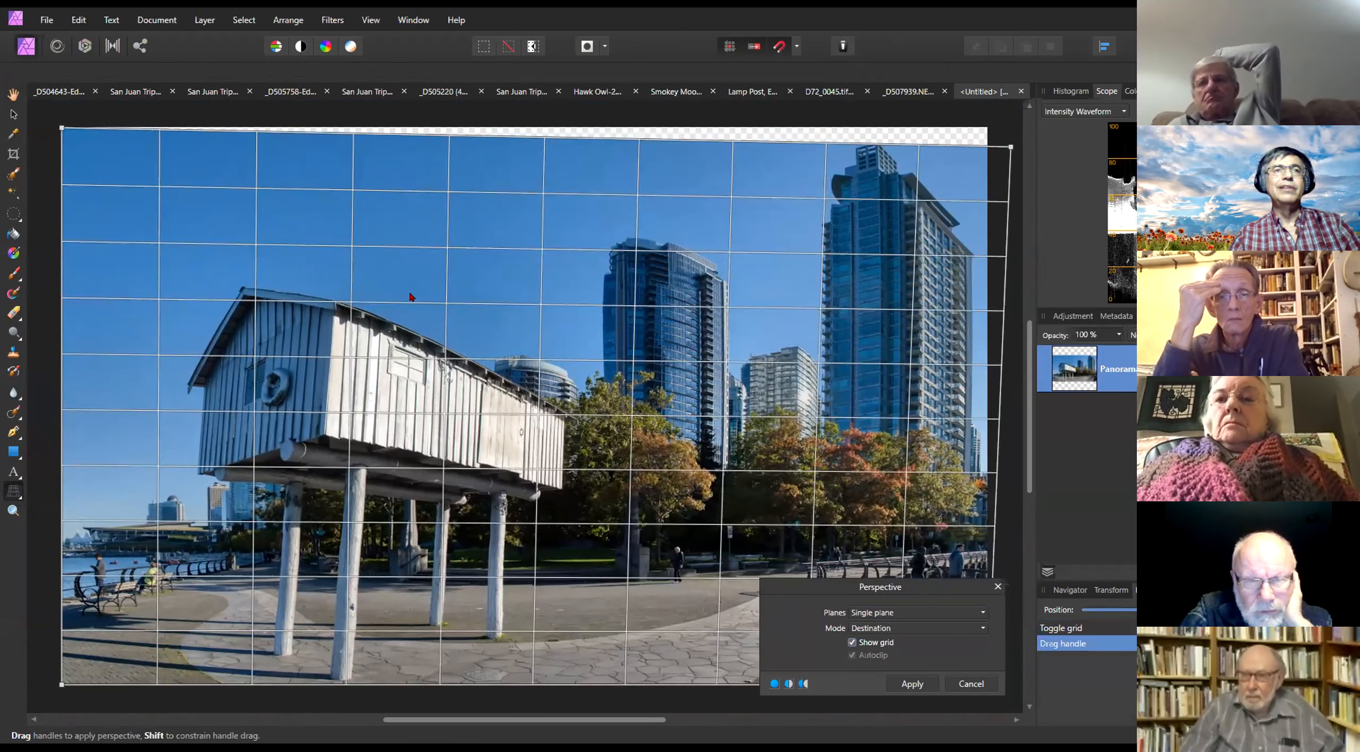
{"action": "mouse_move", "coordinate": [61, 131]}
{"action": "left_mouse_down"}
{"action": "mouse_move", "coordinate": [82, 173]}
{"action": "mouse_move", "coordinate": [61, 126]}
{"action": "left_mouse_up"}
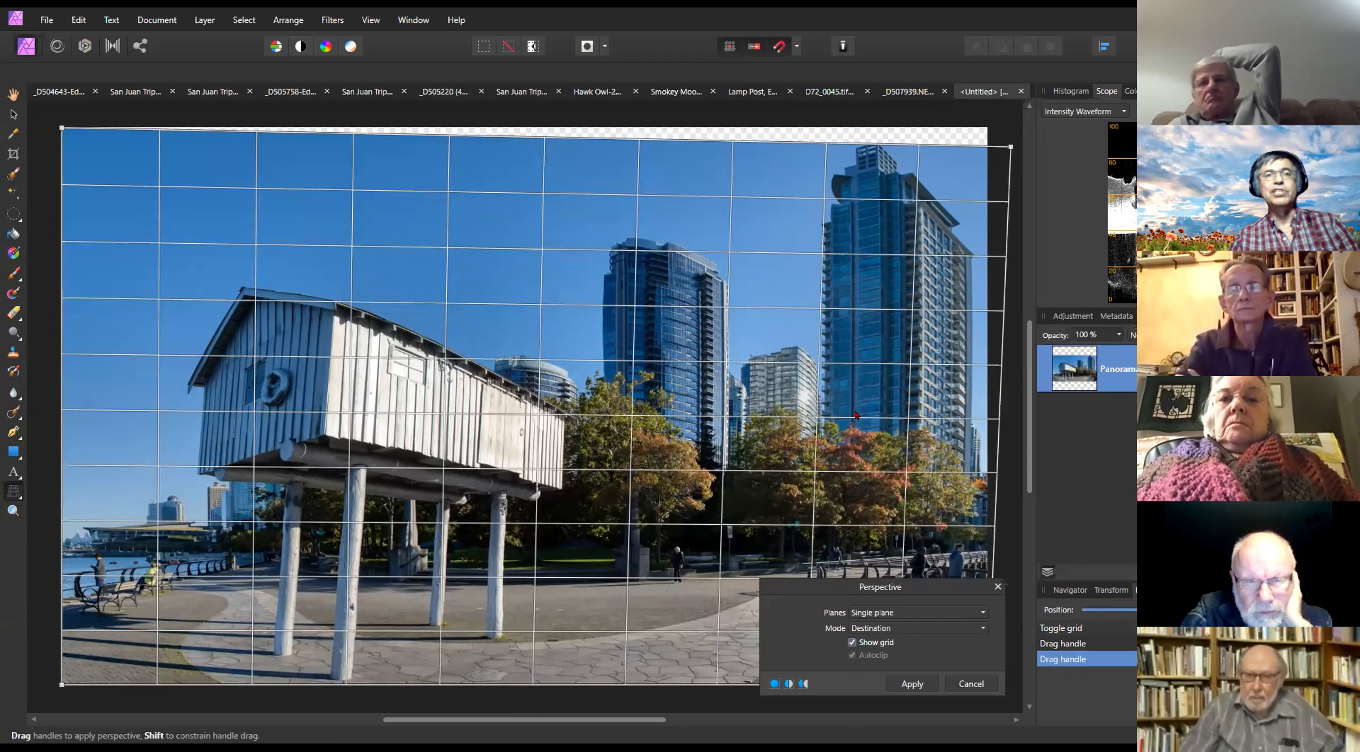
{"action": "left_click", "coordinate": [923, 685]}
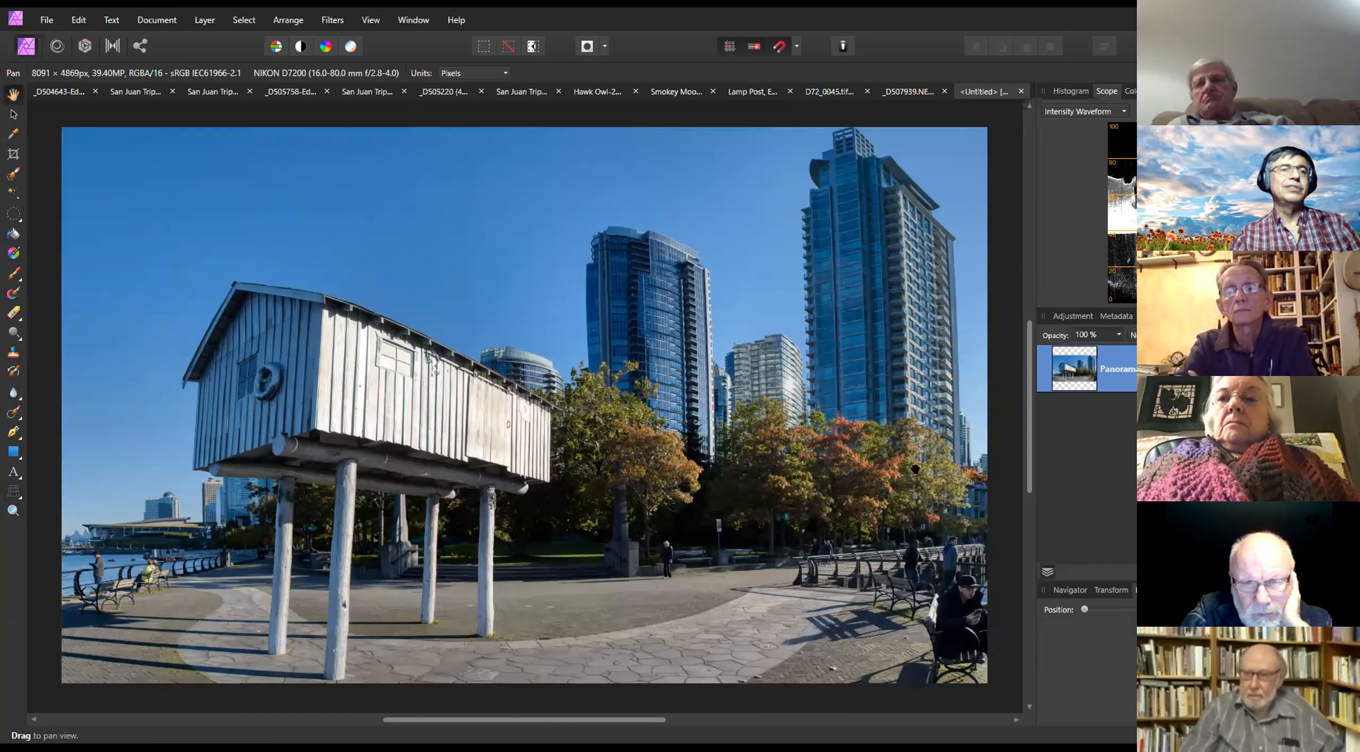
{"action": "left_click", "coordinate": [1020, 92]}
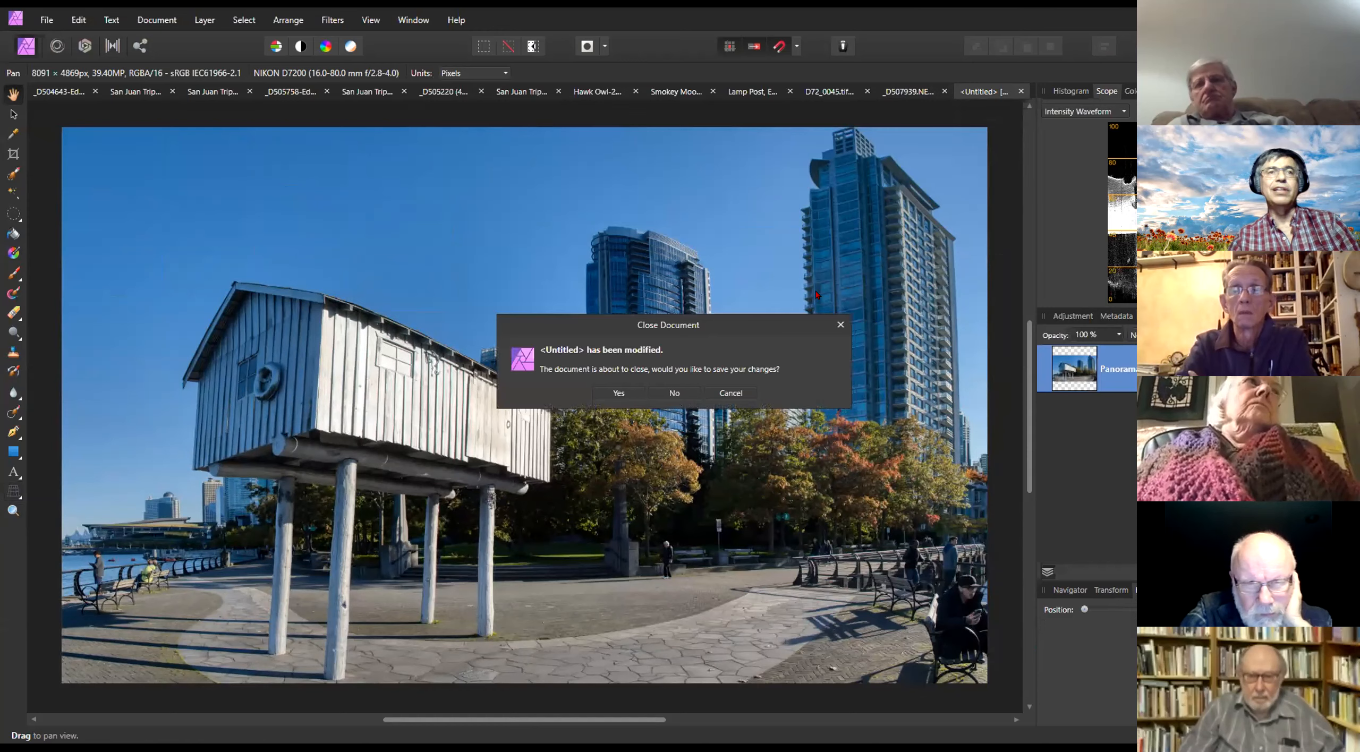
{"action": "left_click", "coordinate": [619, 393]}
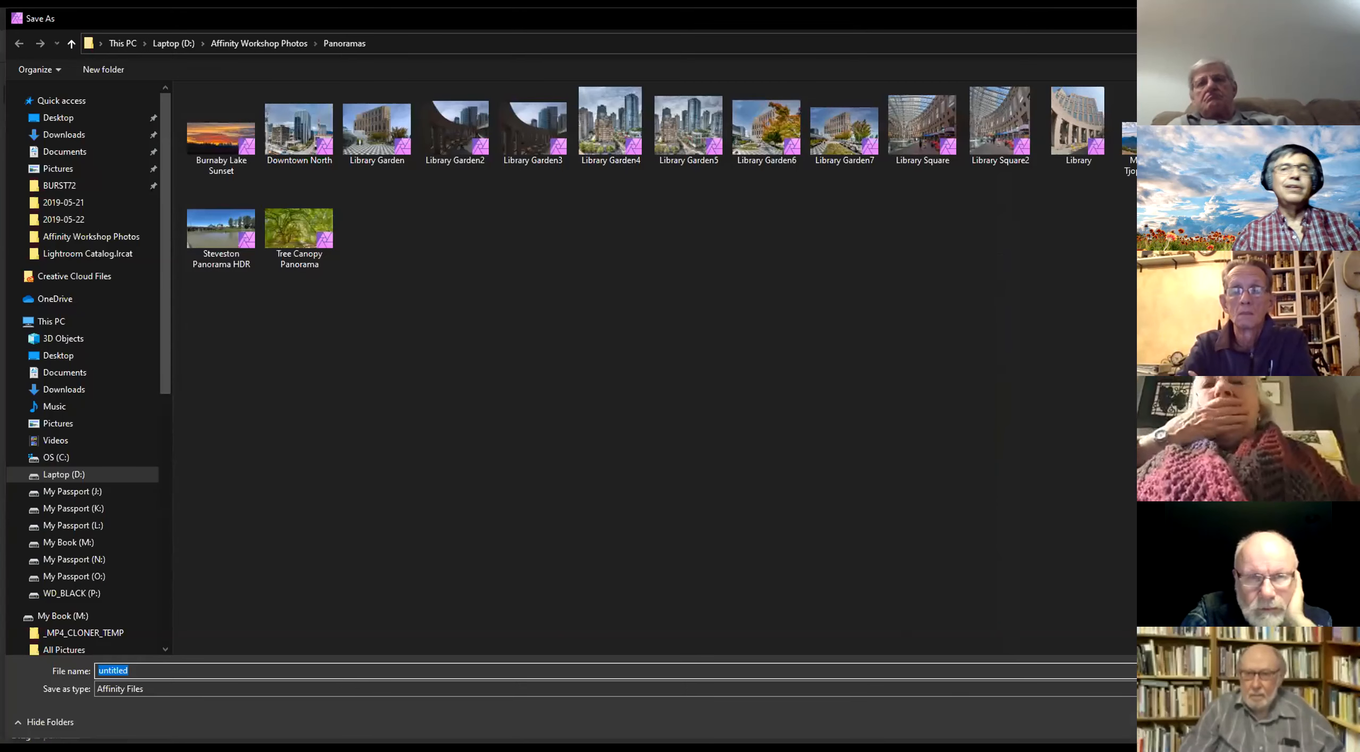
{"action": "left_click", "coordinate": [129, 671]}
{"action": "left_click", "coordinate": [1311, 722]}
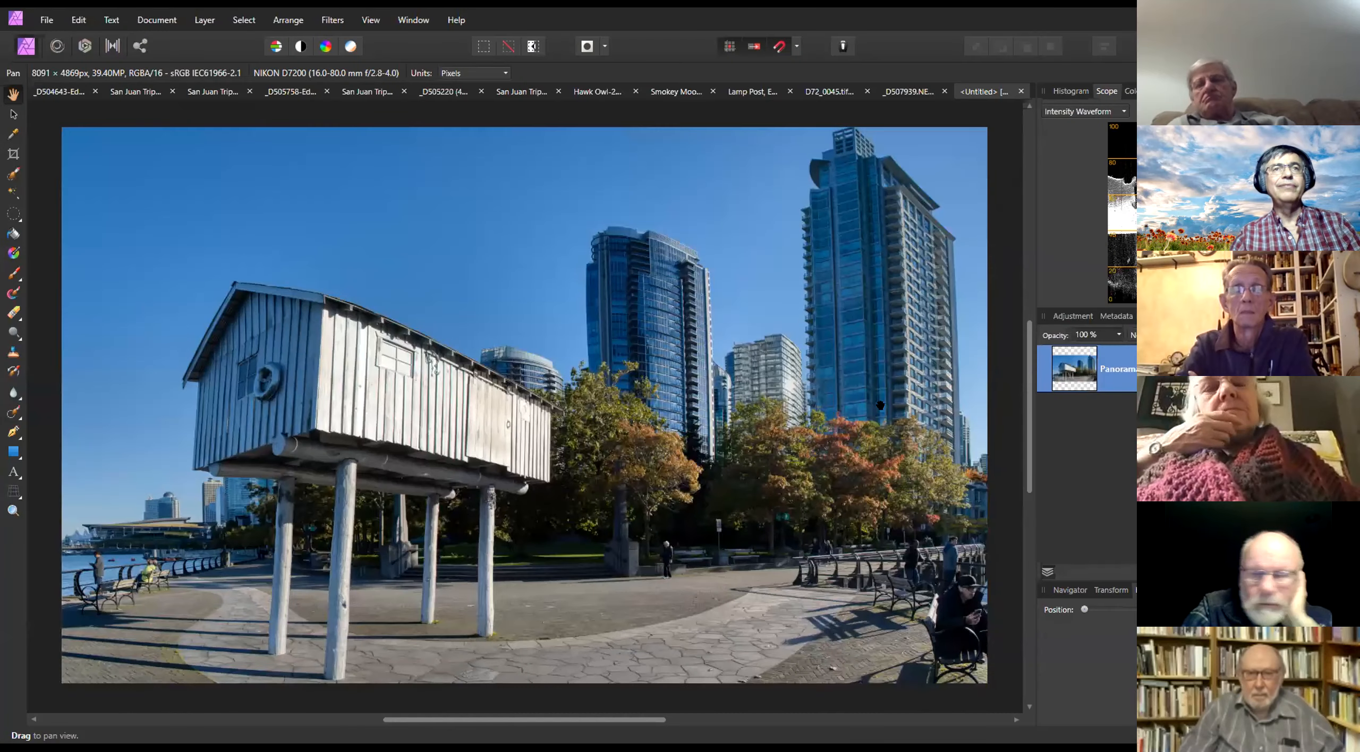
Close the untitled panorama document without saving its changes
{"action": "left_click", "coordinate": [1021, 92]}
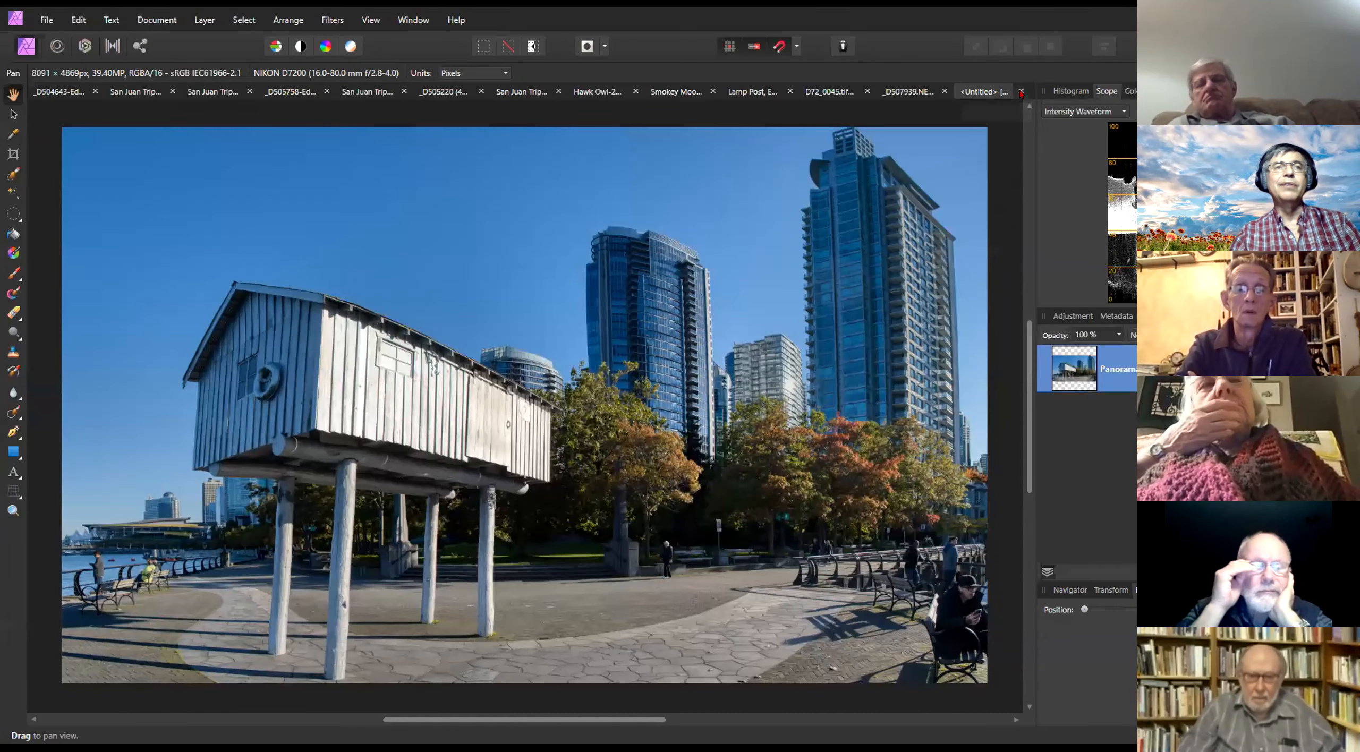
{"action": "left_click", "coordinate": [662, 394]}
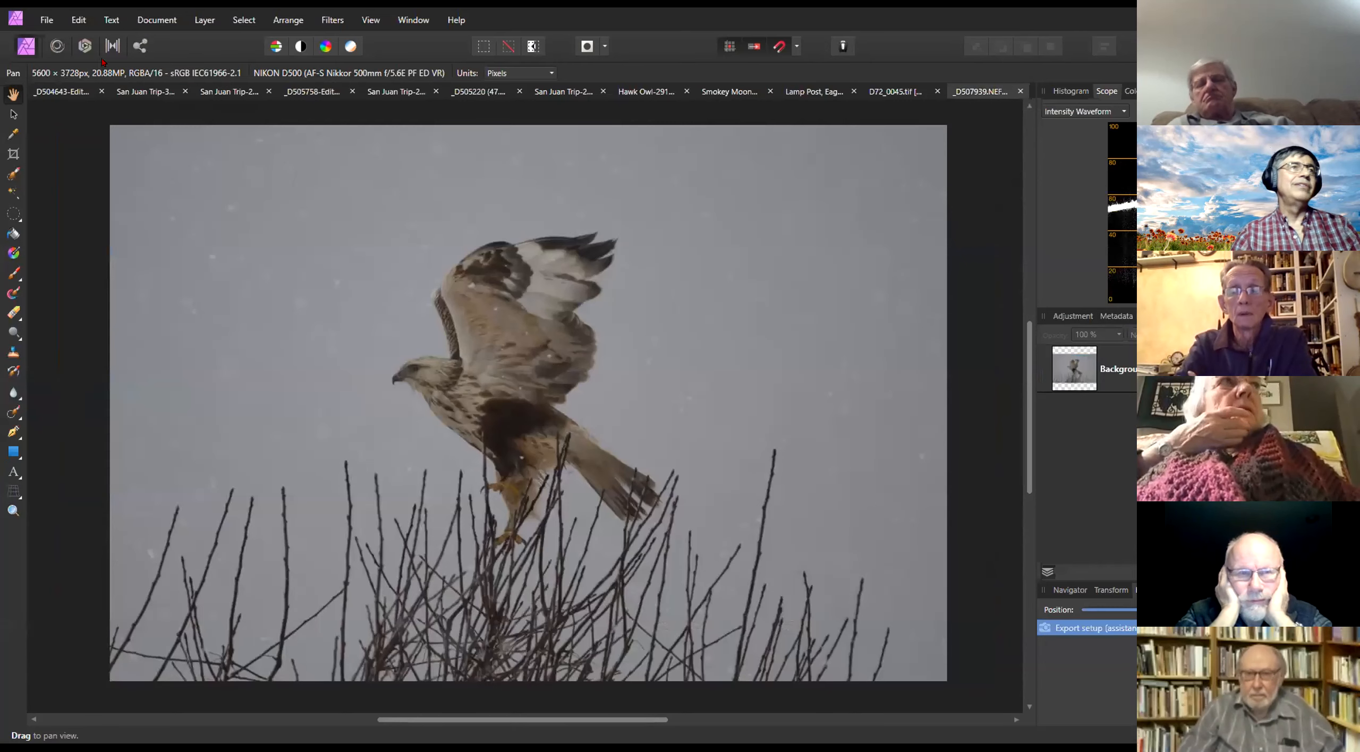
Start a new image stack and check the available automatic alignment methods, keeping Perspective
{"action": "left_click", "coordinate": [47, 19]}
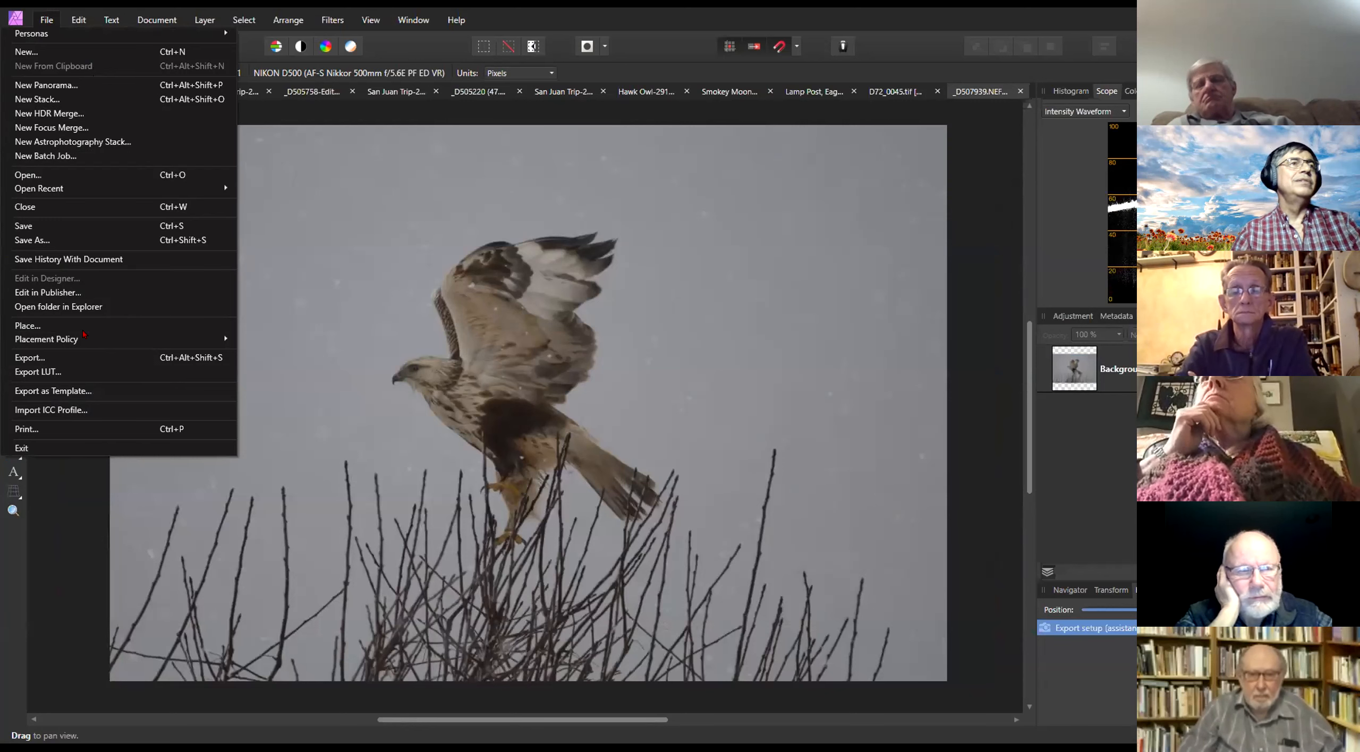
{"action": "mouse_move", "coordinate": [82, 336]}
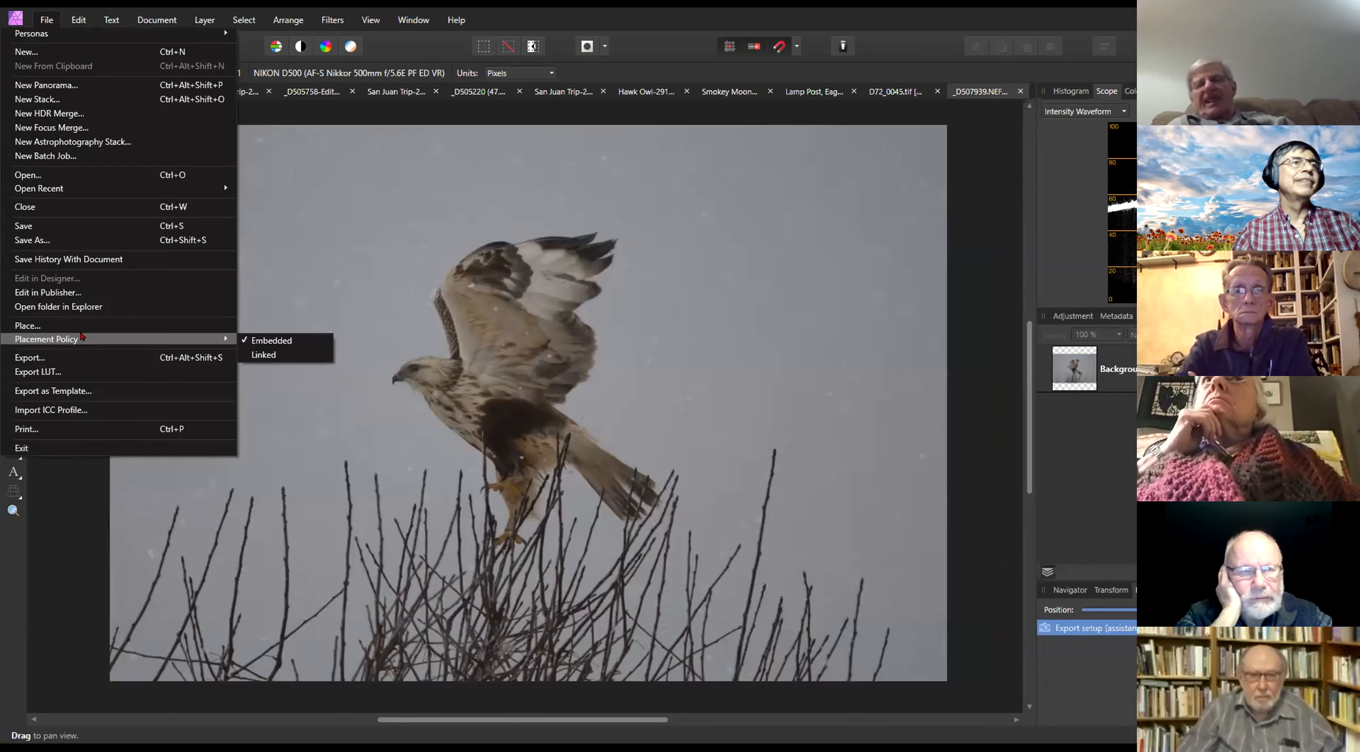
{"action": "left_click", "coordinate": [108, 98]}
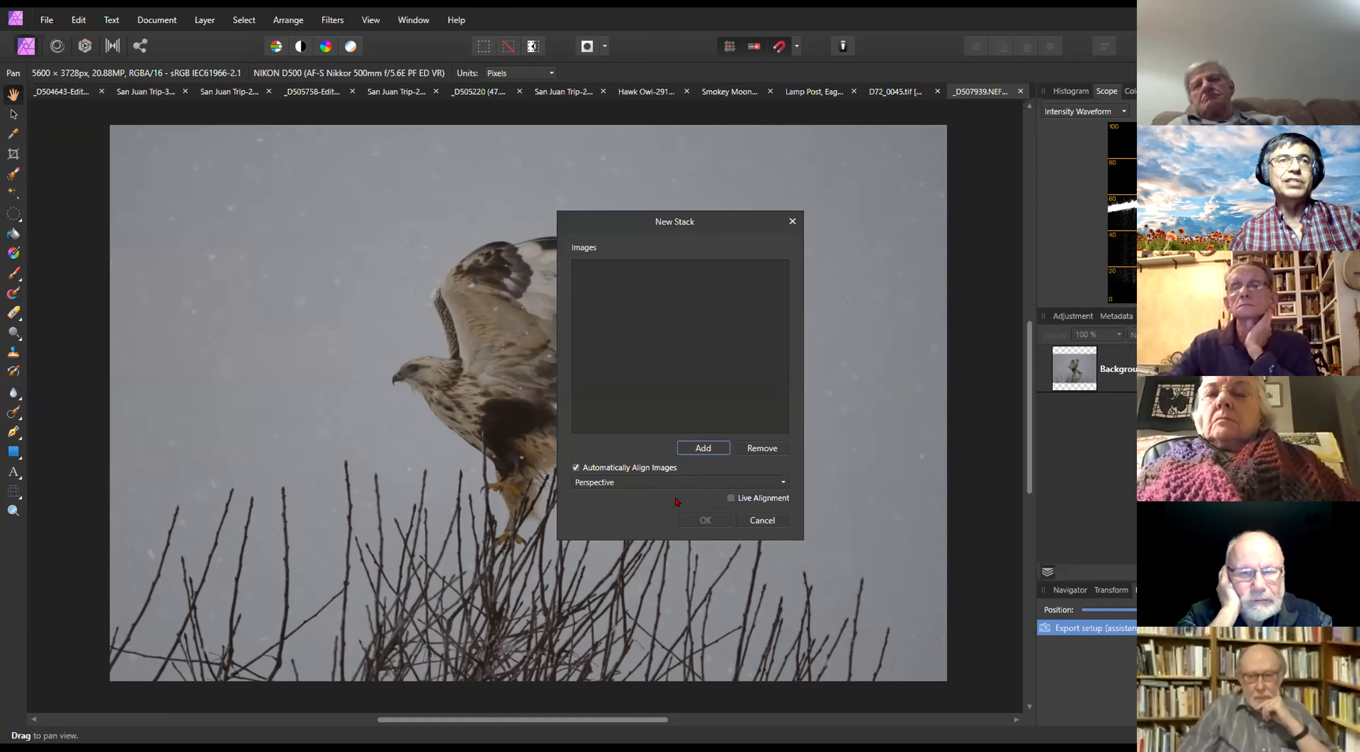
{"action": "left_click", "coordinate": [676, 482]}
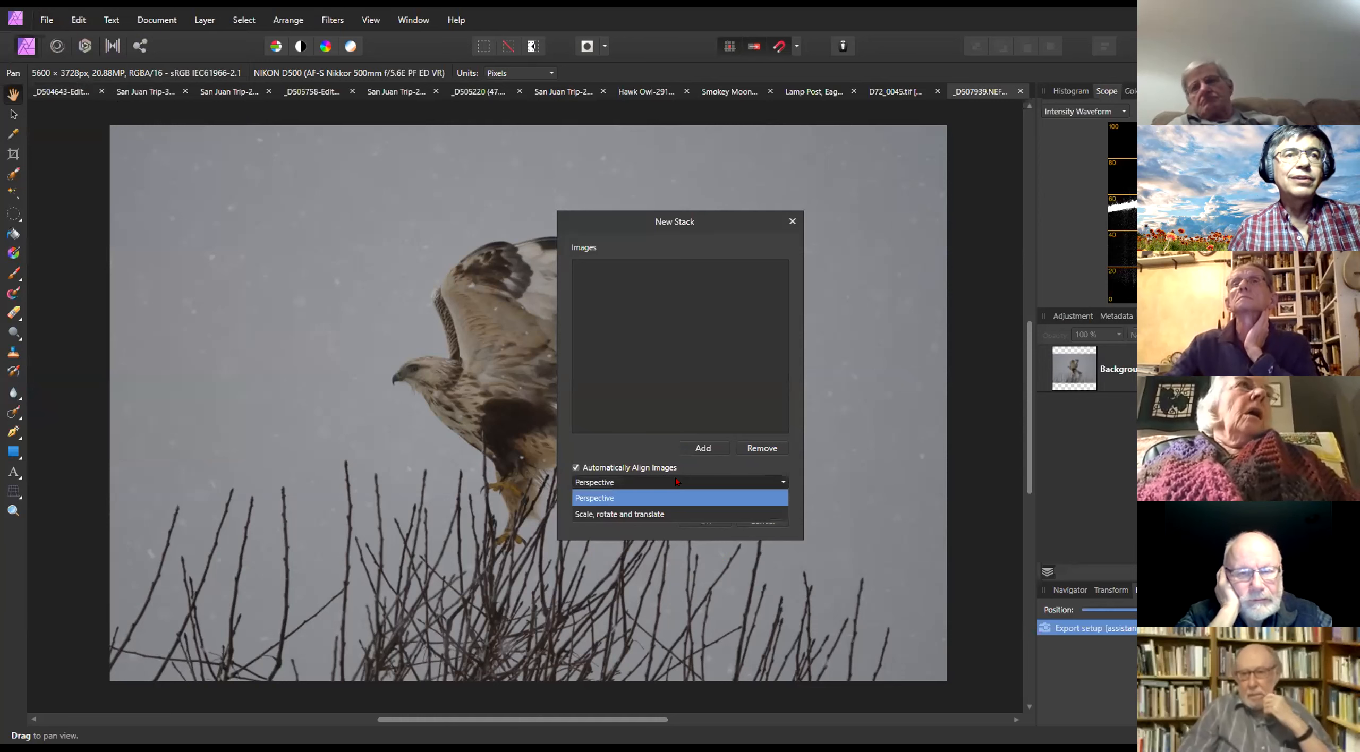
{"action": "left_click", "coordinate": [988, 429]}
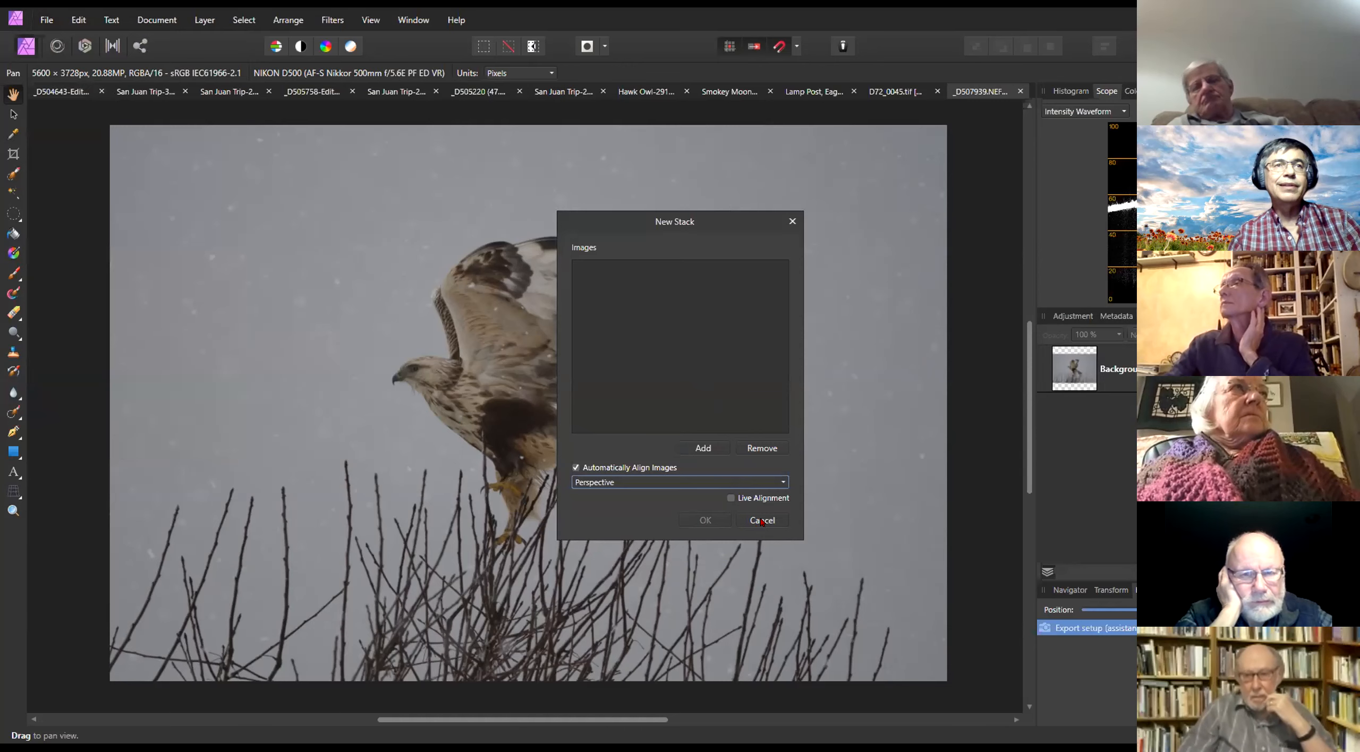
Browse the Affinity Workshop Photos folder for images to add to the stack and open its Waterfalls Stacking subfolder
{"action": "left_click", "coordinate": [699, 448]}
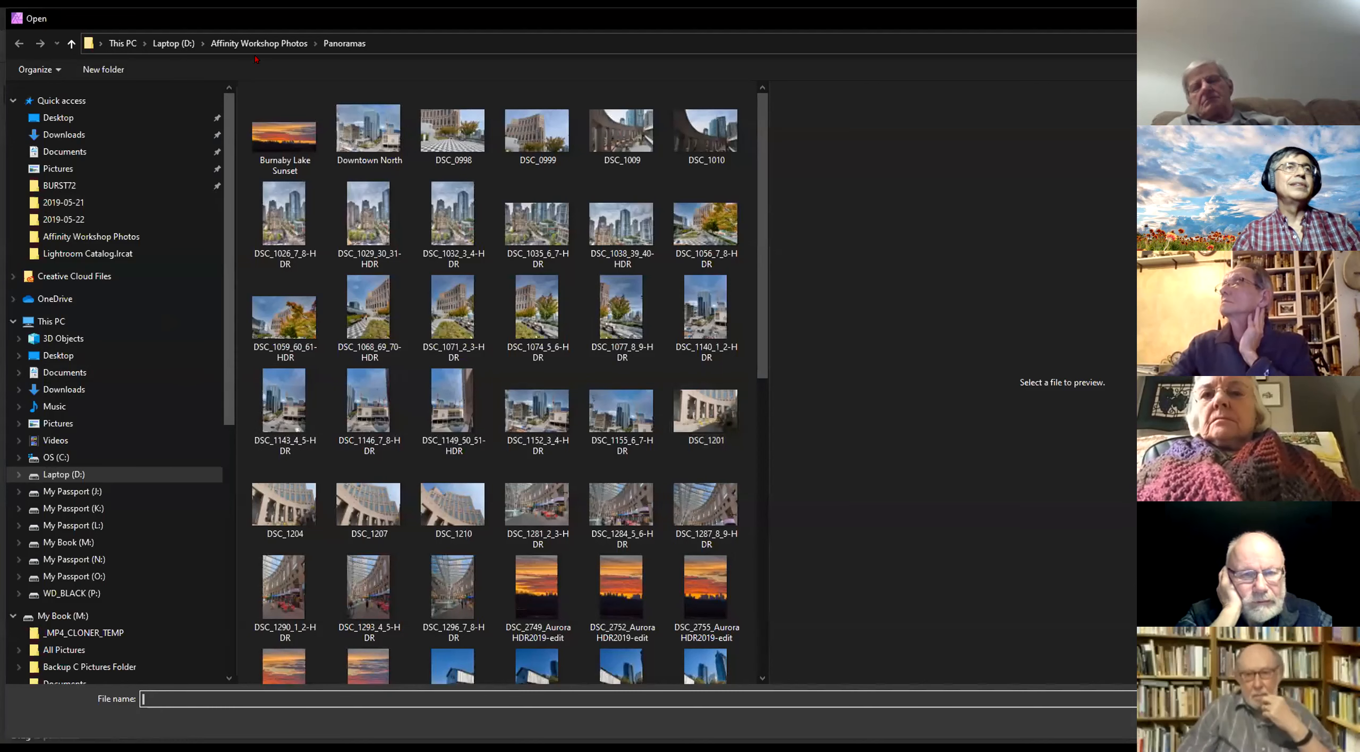
{"action": "left_click", "coordinate": [266, 44]}
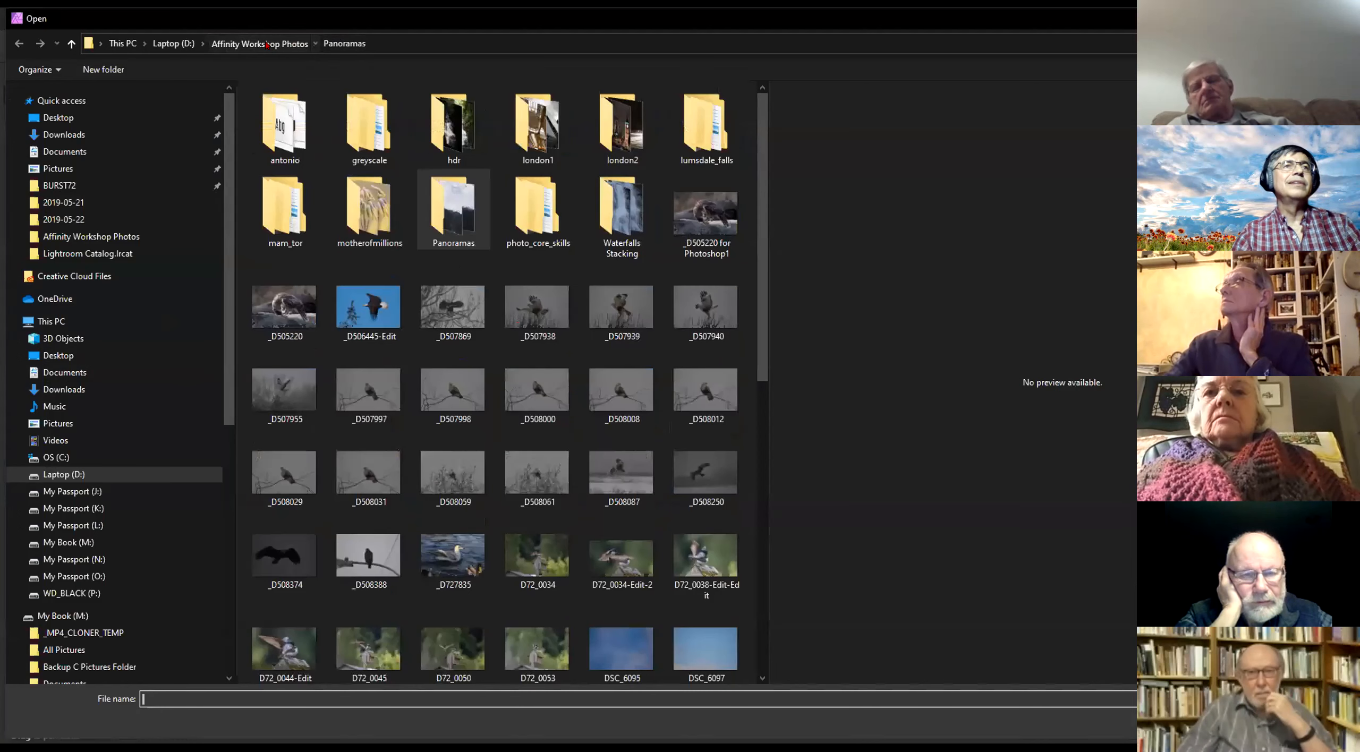
{"action": "scroll", "coordinate": [484, 420], "scroll_direction": "down", "scroll_amount": 10}
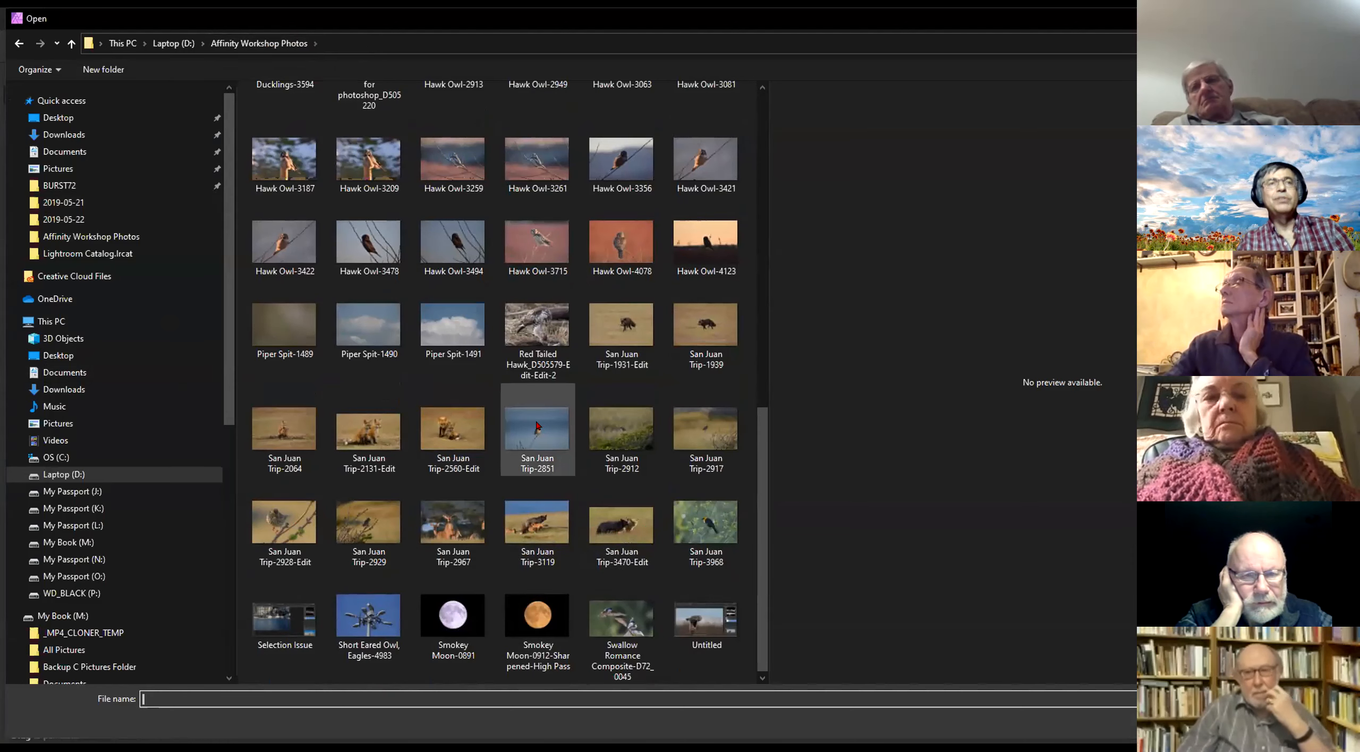
{"action": "scroll", "coordinate": [538, 425], "scroll_direction": "up", "scroll_amount": 10}
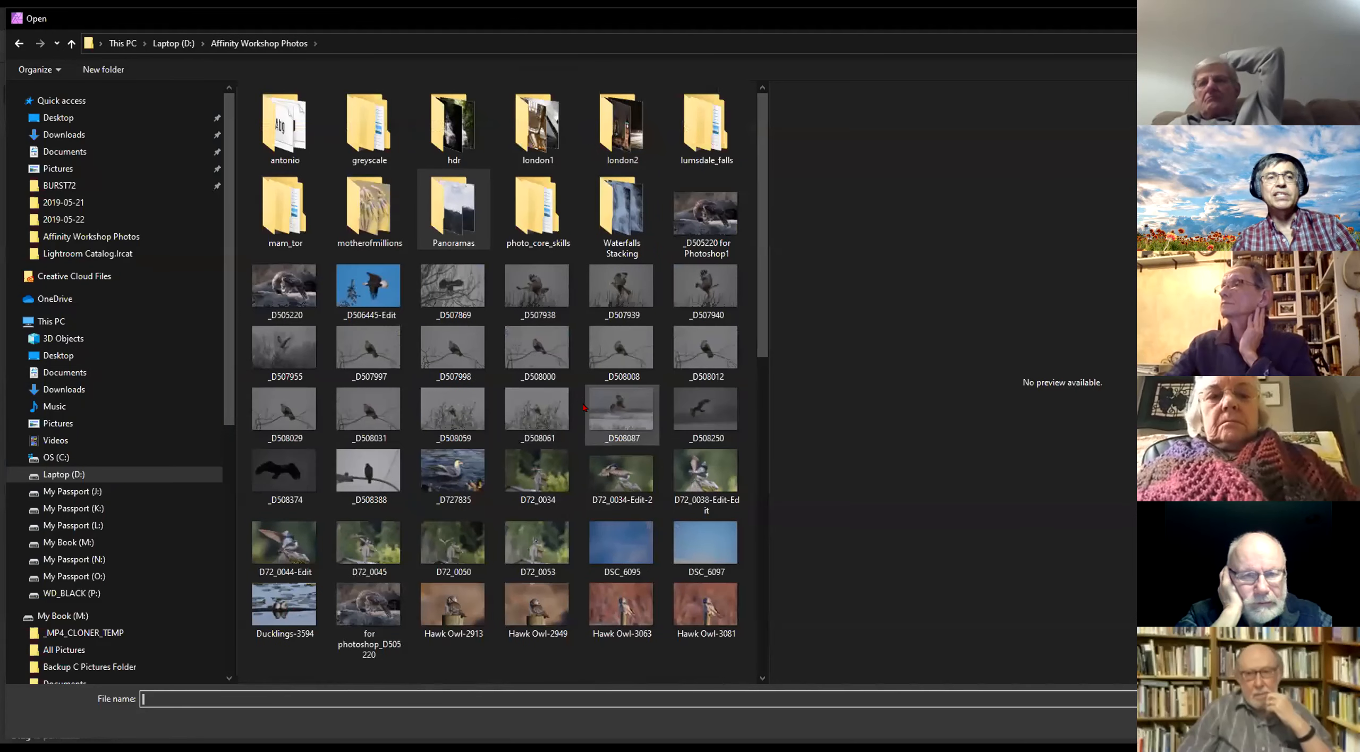
{"action": "scroll", "coordinate": [530, 487], "scroll_direction": "down", "scroll_amount": 3}
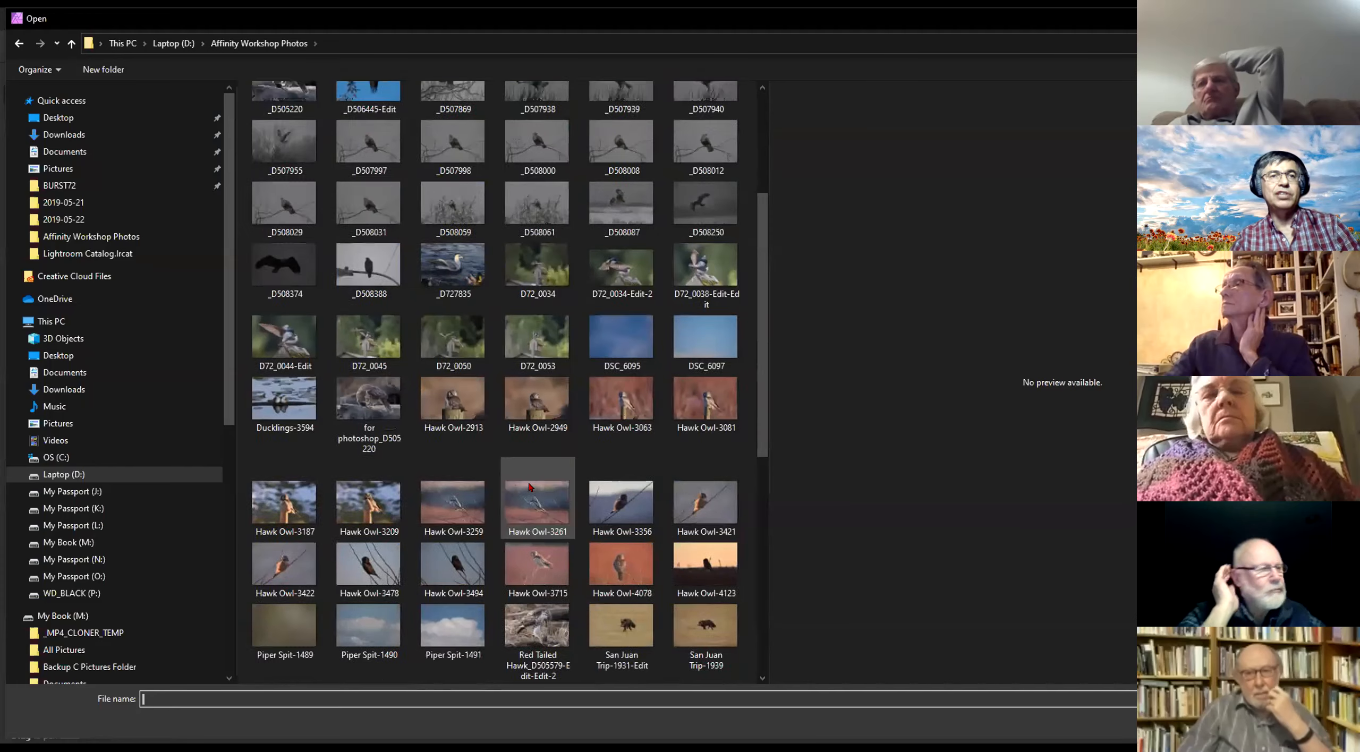
{"action": "scroll", "coordinate": [530, 487], "scroll_direction": "down", "scroll_amount": 3}
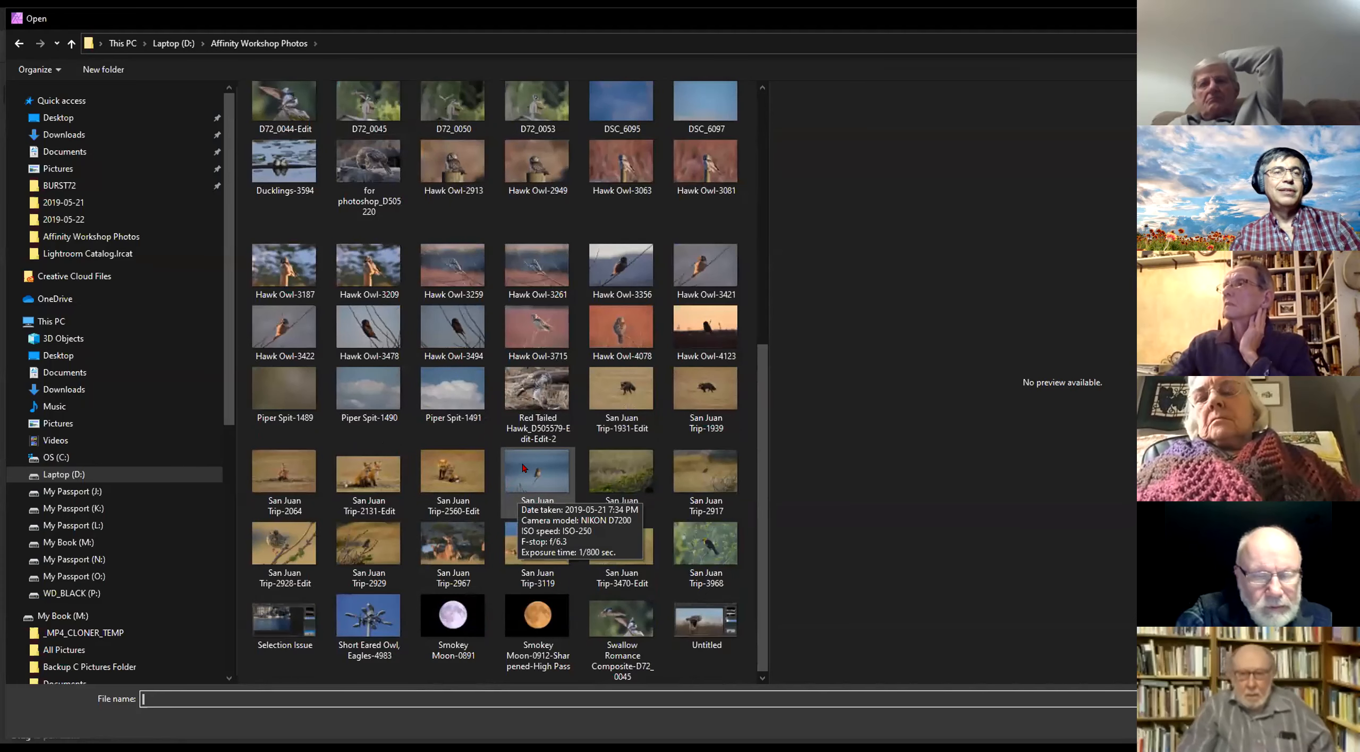
{"action": "scroll", "coordinate": [526, 465], "scroll_direction": "up", "scroll_amount": 6}
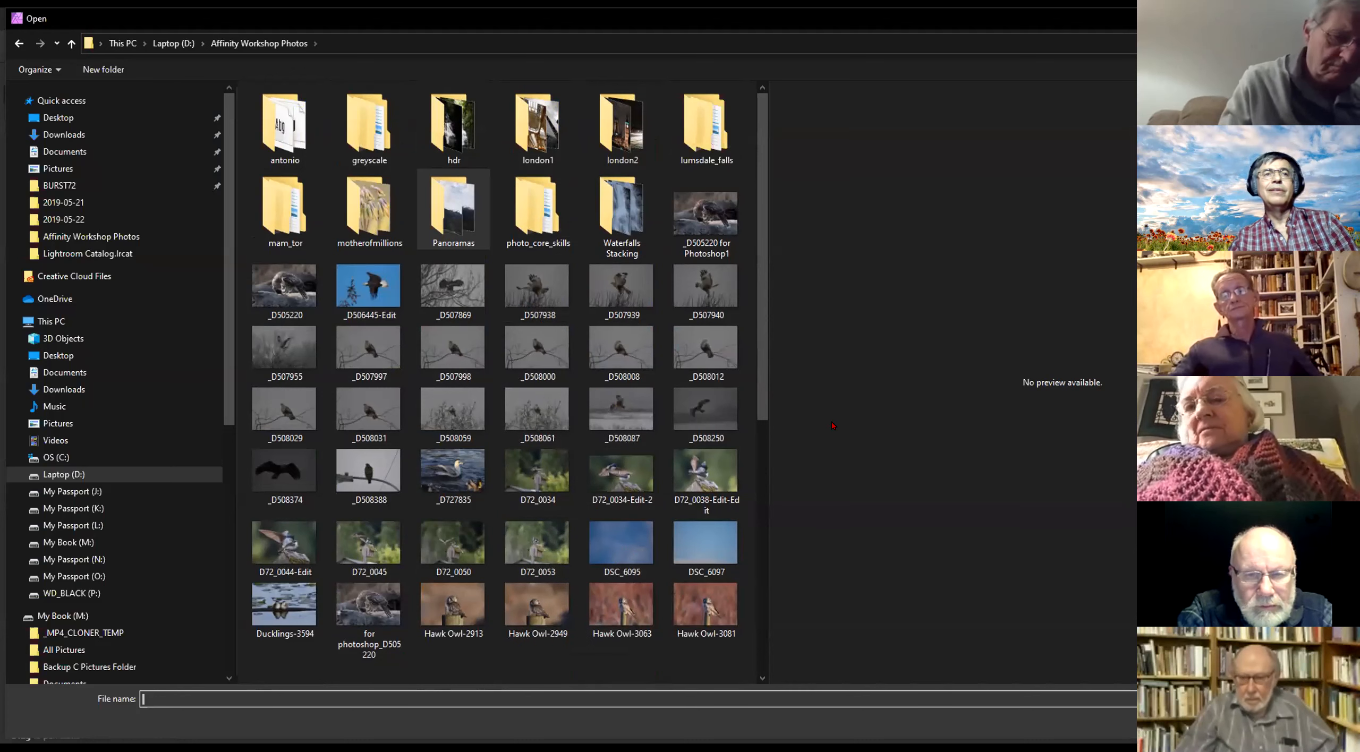
{"action": "scroll", "coordinate": [572, 479], "scroll_direction": "down", "scroll_amount": 8}
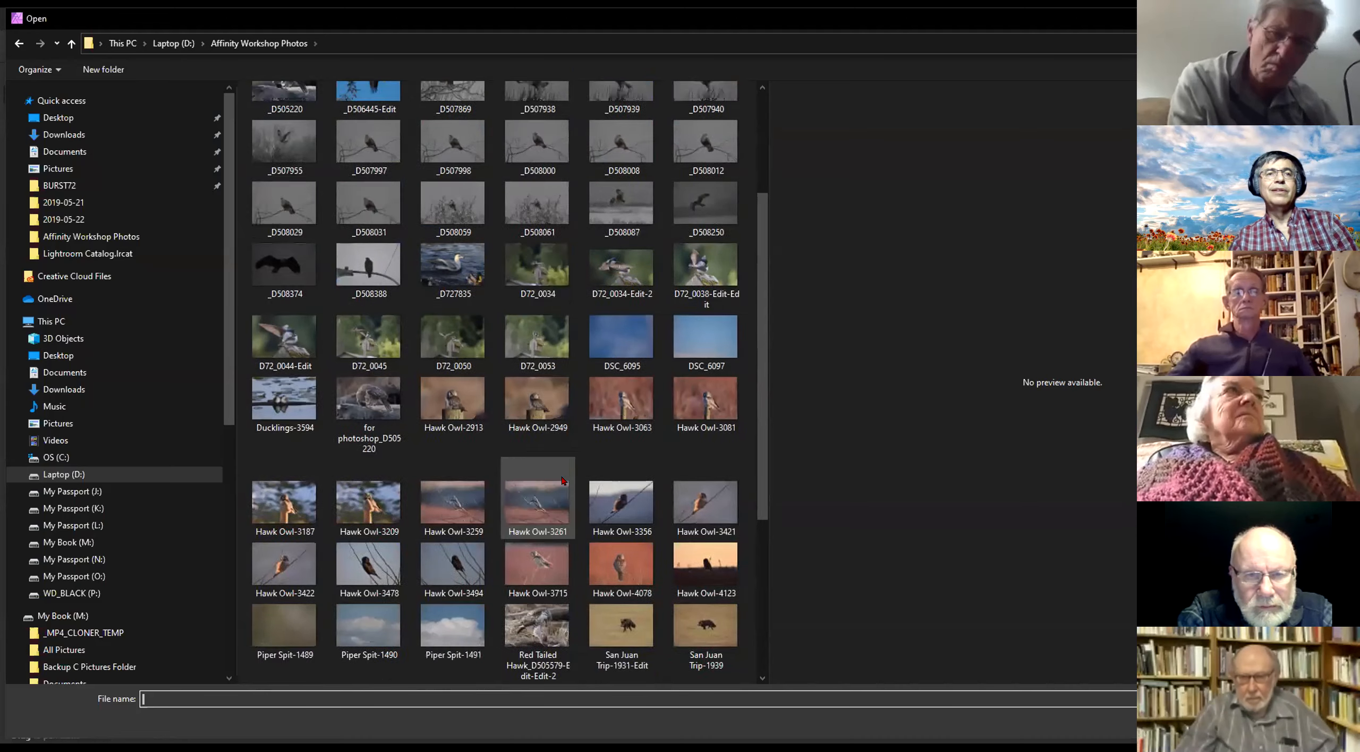
{"action": "scroll", "coordinate": [571, 420], "scroll_direction": "up", "scroll_amount": 8}
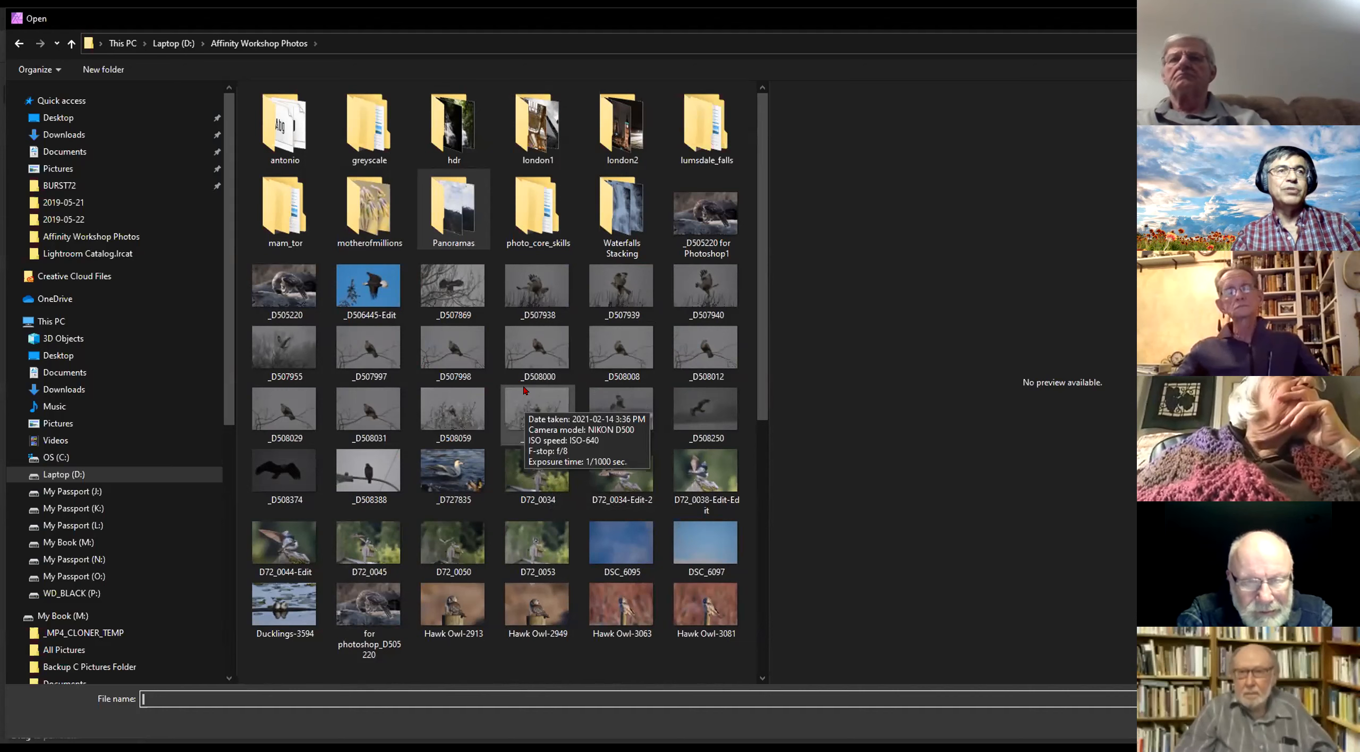
{"action": "scroll", "coordinate": [523, 391], "scroll_direction": "down", "scroll_amount": 5}
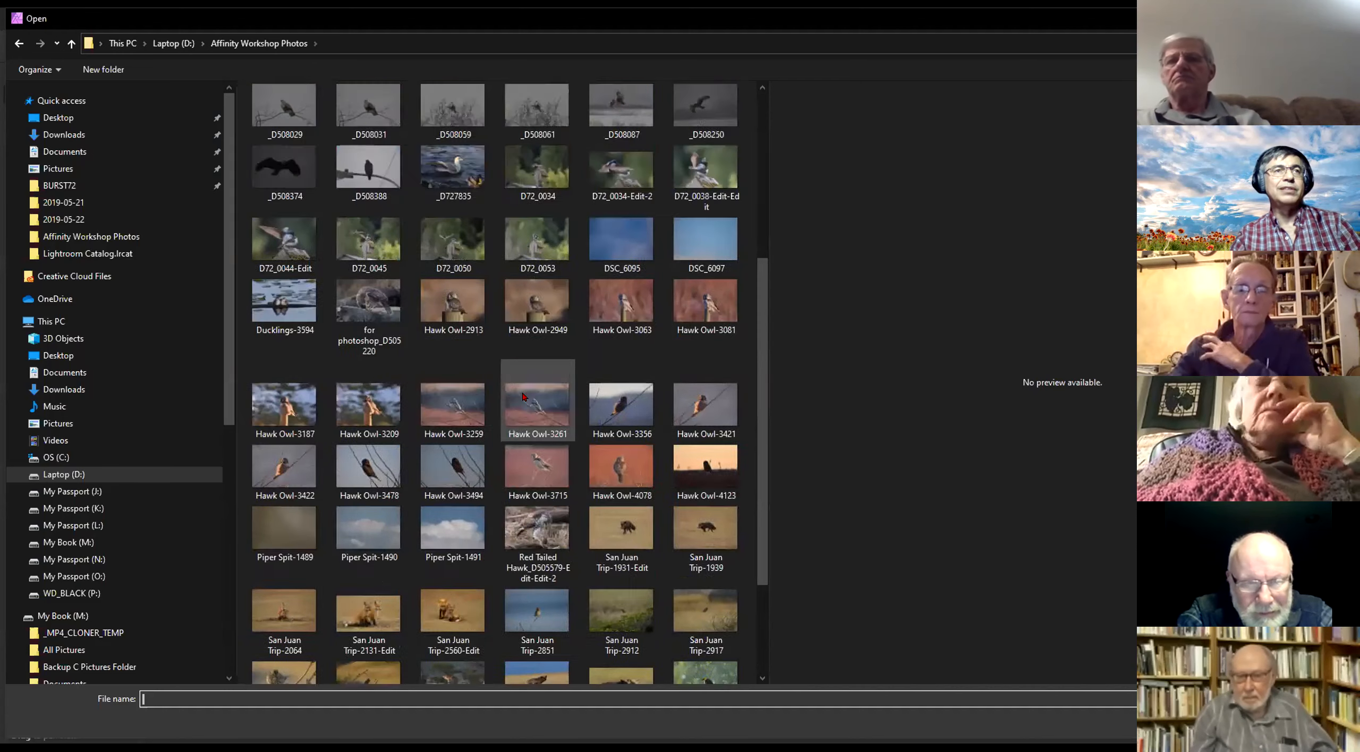
{"action": "scroll", "coordinate": [523, 395], "scroll_direction": "up", "scroll_amount": 5}
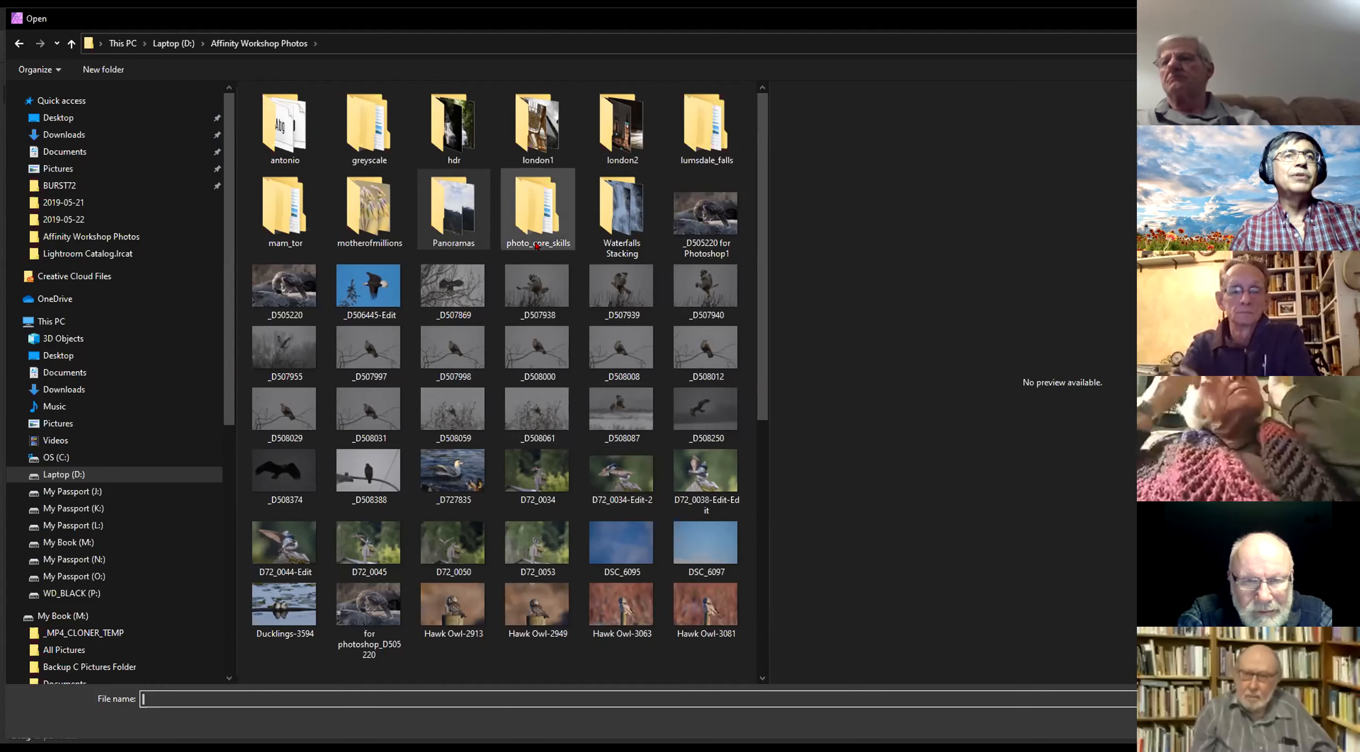
{"action": "double_click", "coordinate": [620, 217]}
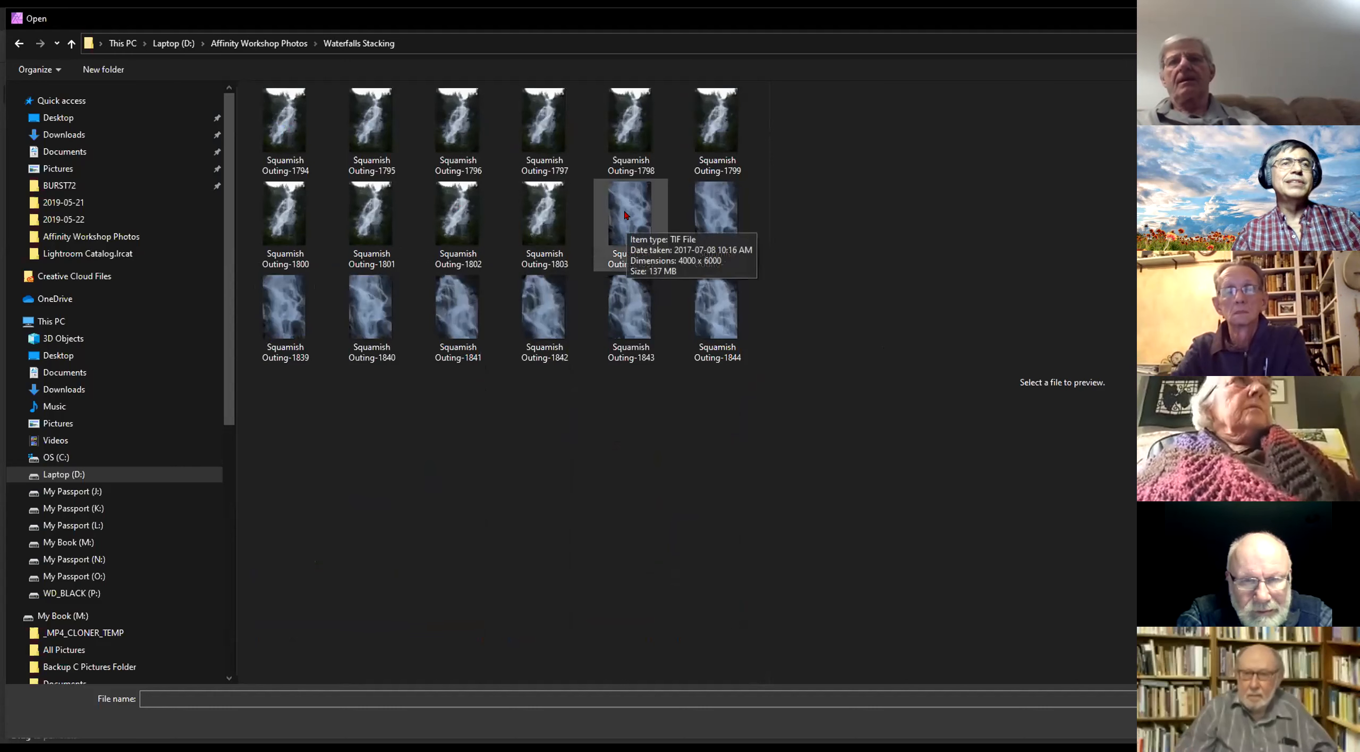
Add the ten waterfall images from Squamish Outing-1794 to Squamish Outing-1803 to the stack
{"action": "left_click", "coordinate": [278, 116]}
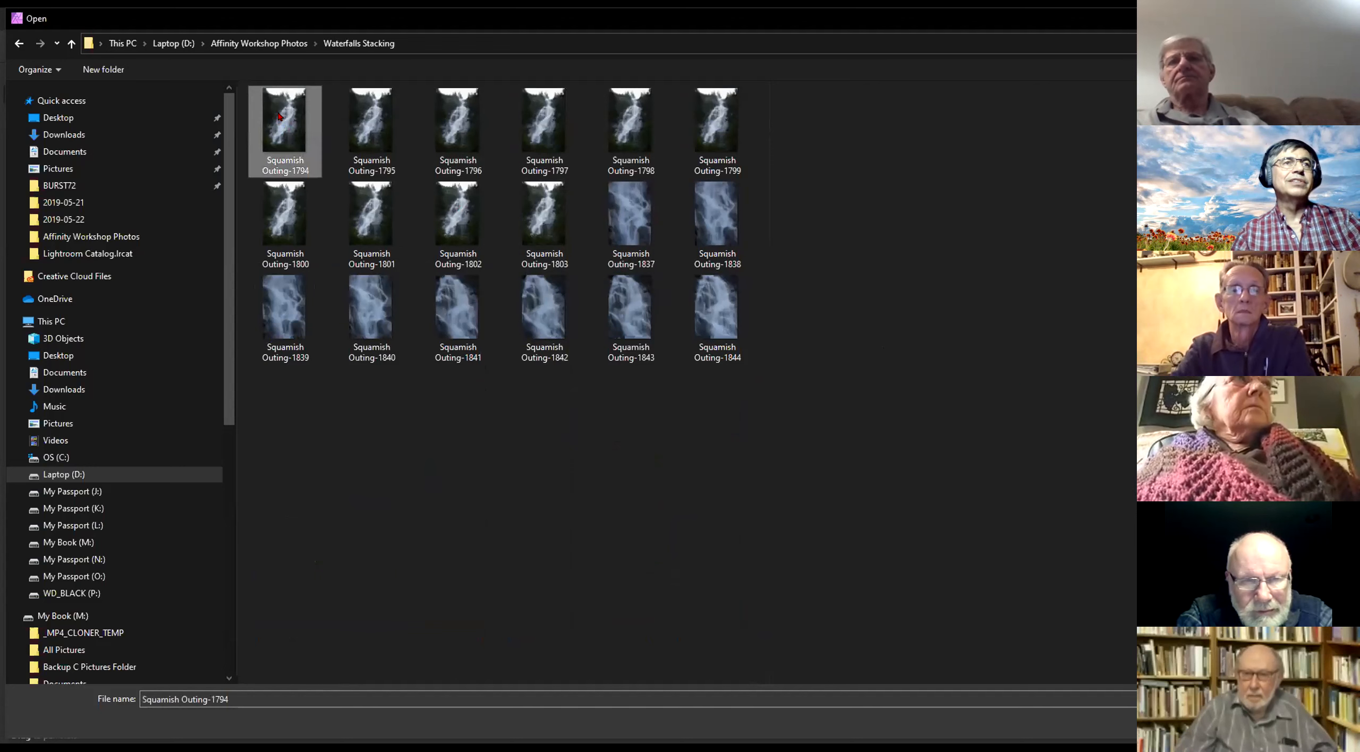
{"action": "left_click", "coordinate": [535, 210], "text": "shift"}
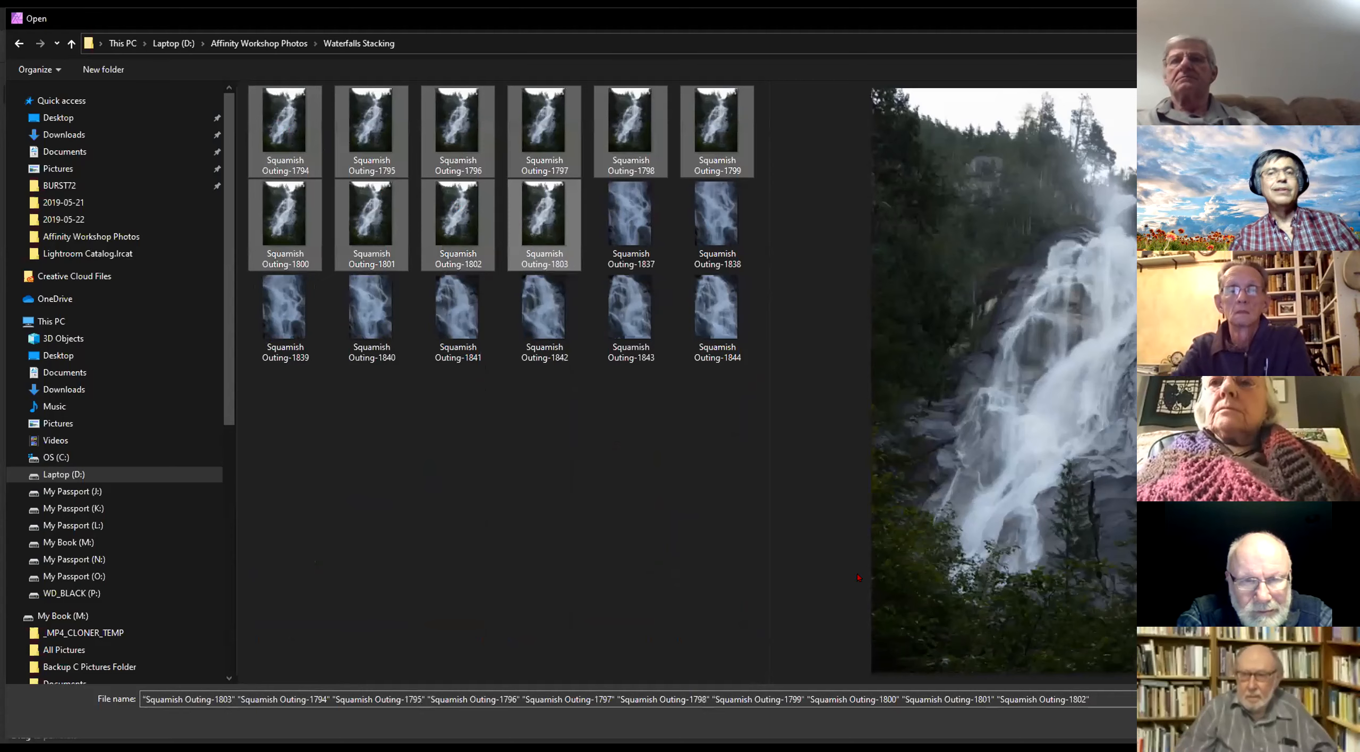
{"action": "left_click", "coordinate": [1246, 722]}
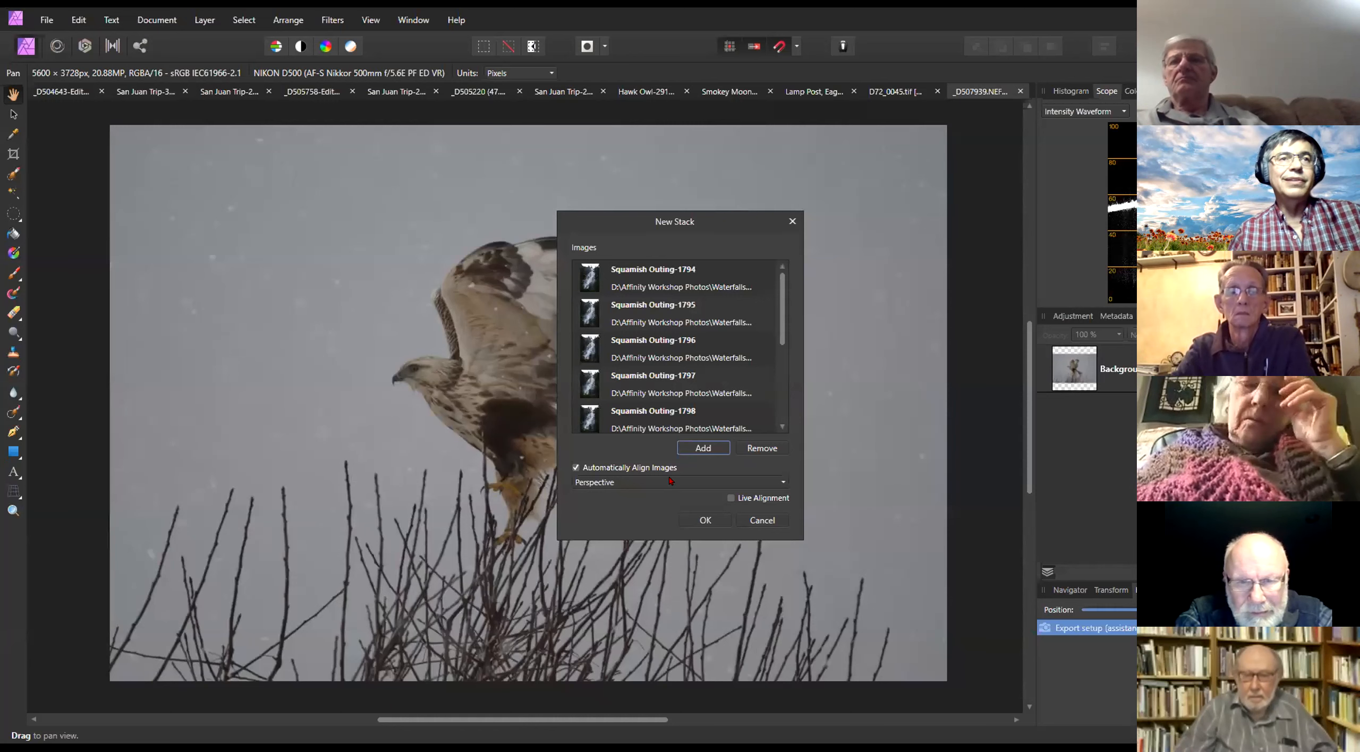
Try to create the waterfall stack with automatic image alignment set to Perspective
{"action": "left_click", "coordinate": [699, 481]}
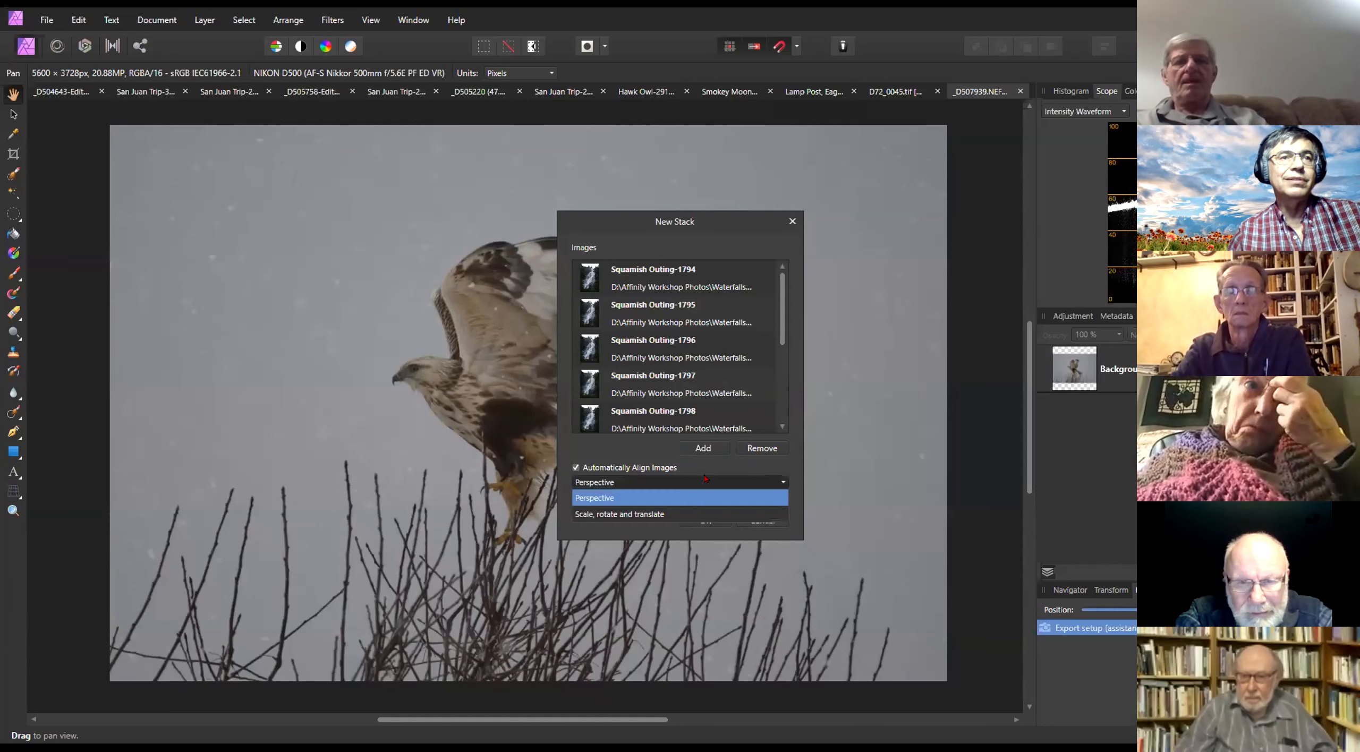
{"action": "left_click", "coordinate": [664, 451]}
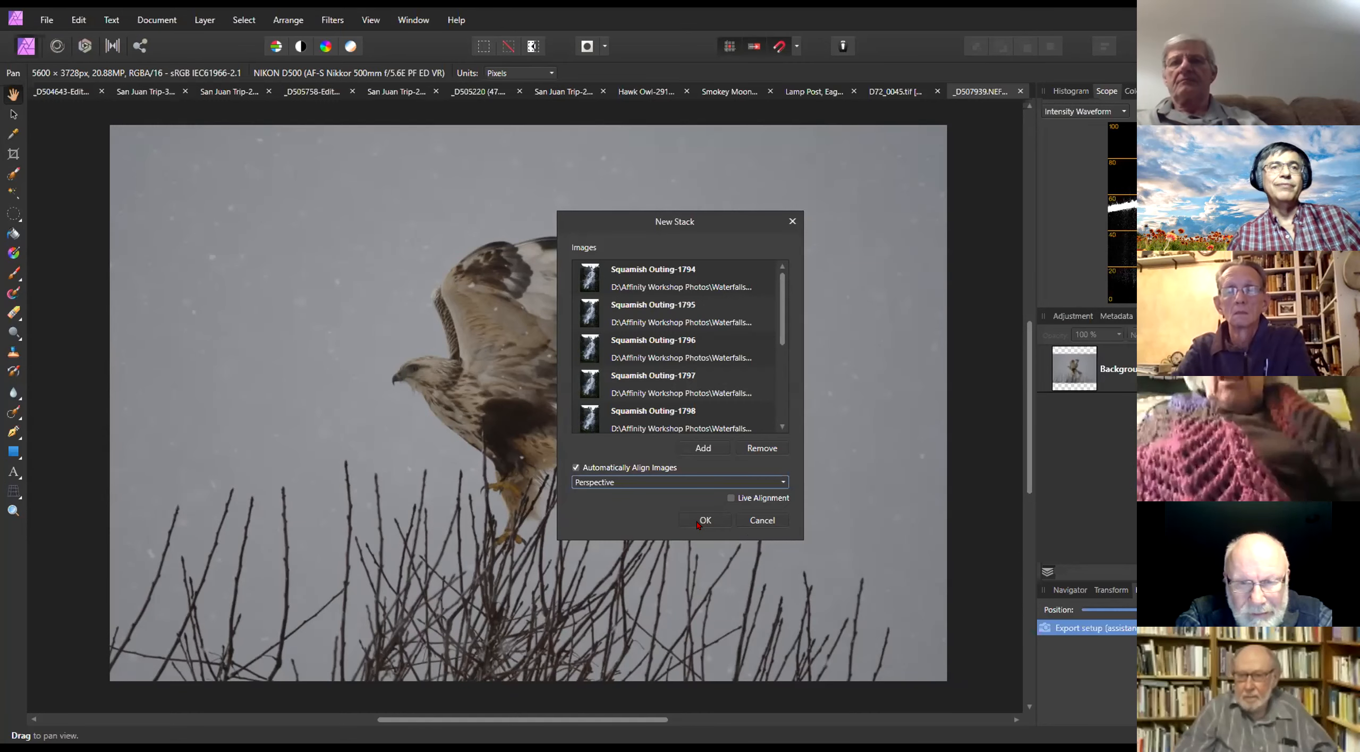
{"action": "left_click", "coordinate": [731, 497]}
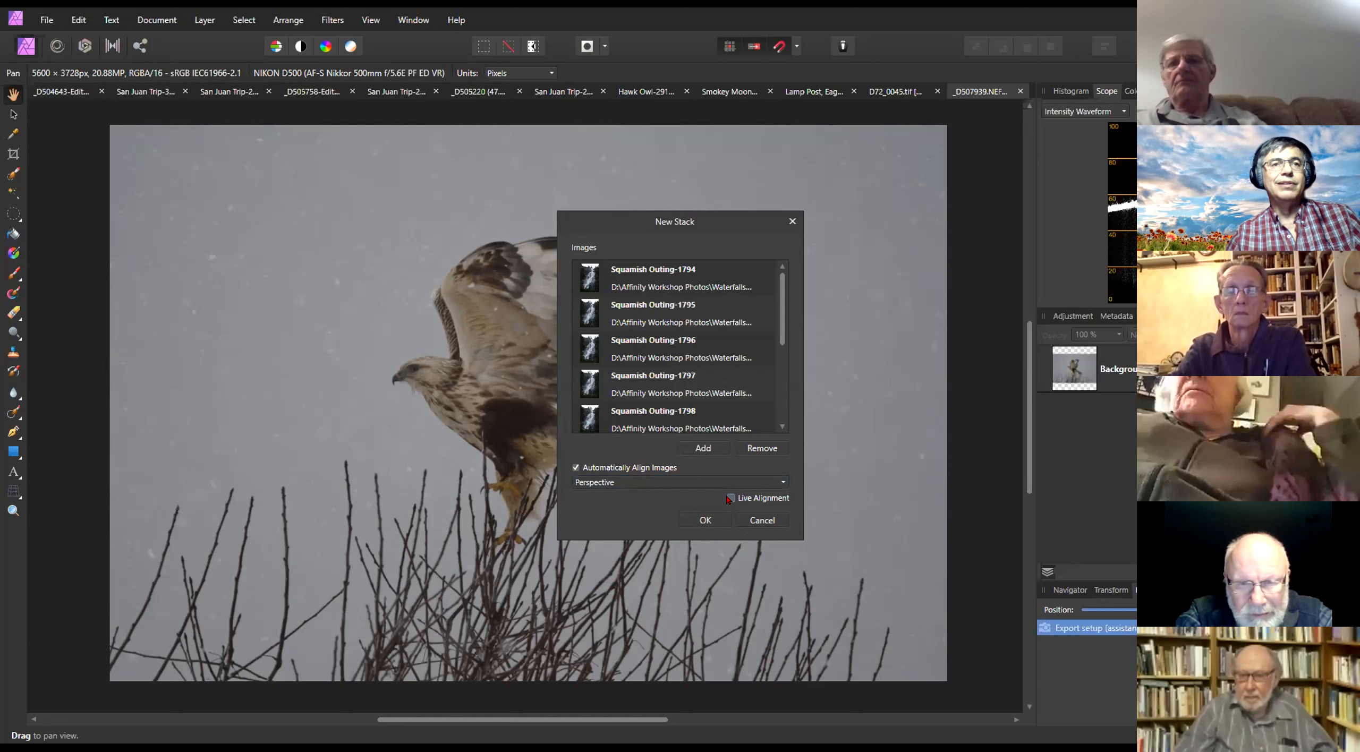
{"action": "left_click", "coordinate": [705, 521]}
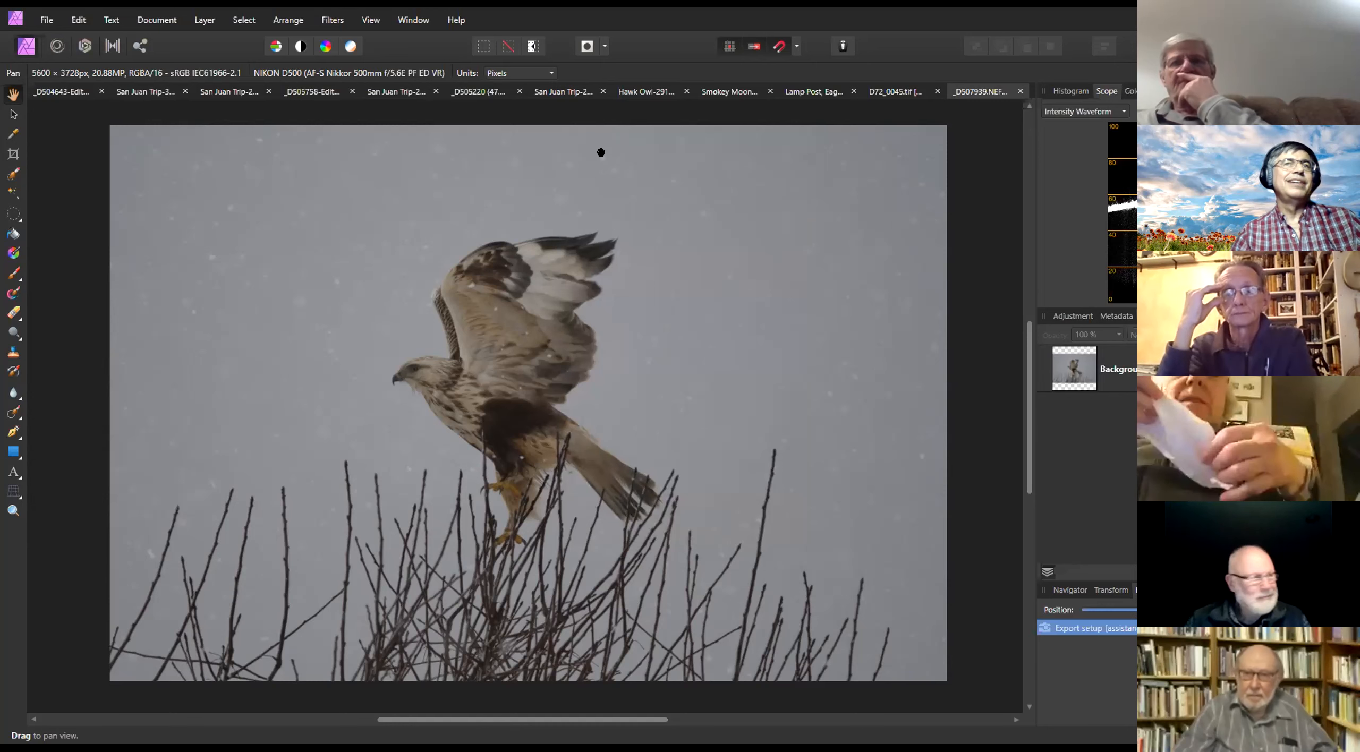
Start another new stack and add the ten waterfall images Squamish Outing-1794 to Squamish Outing-1803 from the Waterfalls Stacking folder
{"action": "left_click", "coordinate": [47, 19]}
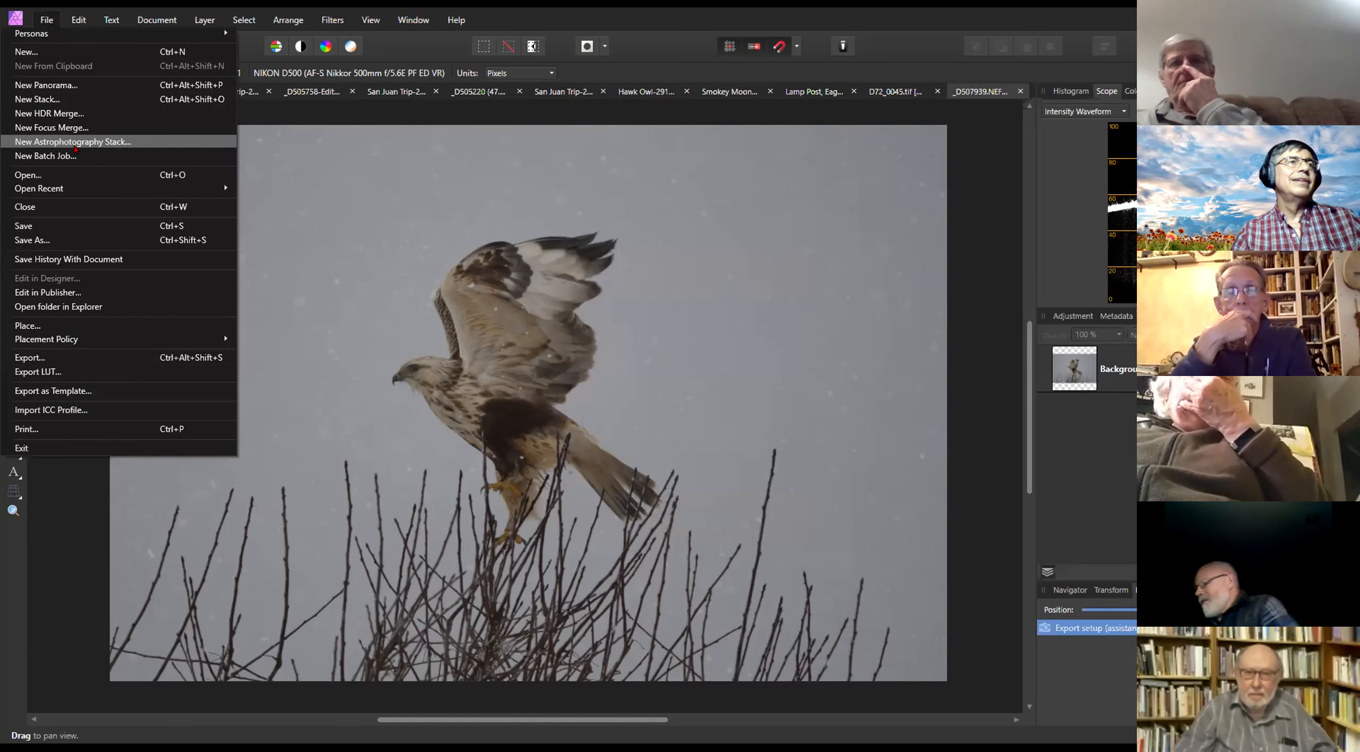
{"action": "left_click", "coordinate": [103, 98]}
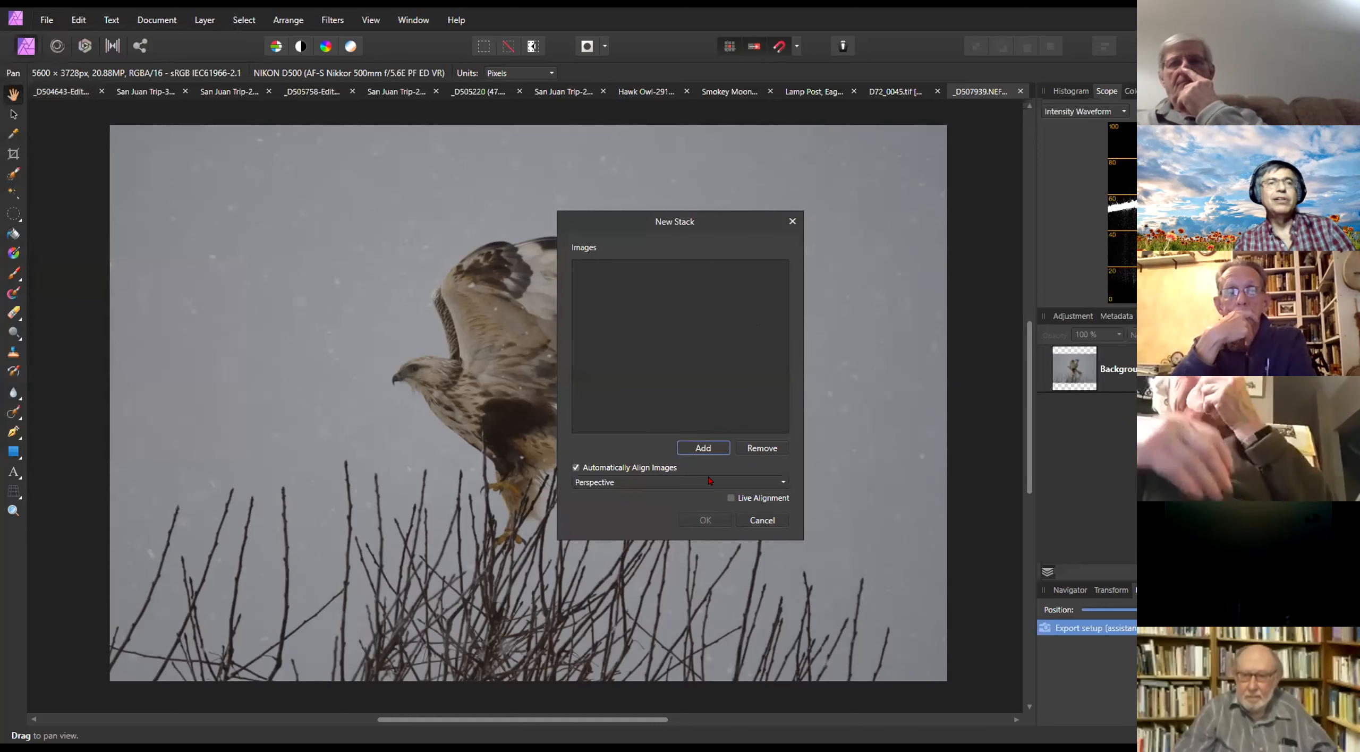
{"action": "left_click", "coordinate": [704, 449]}
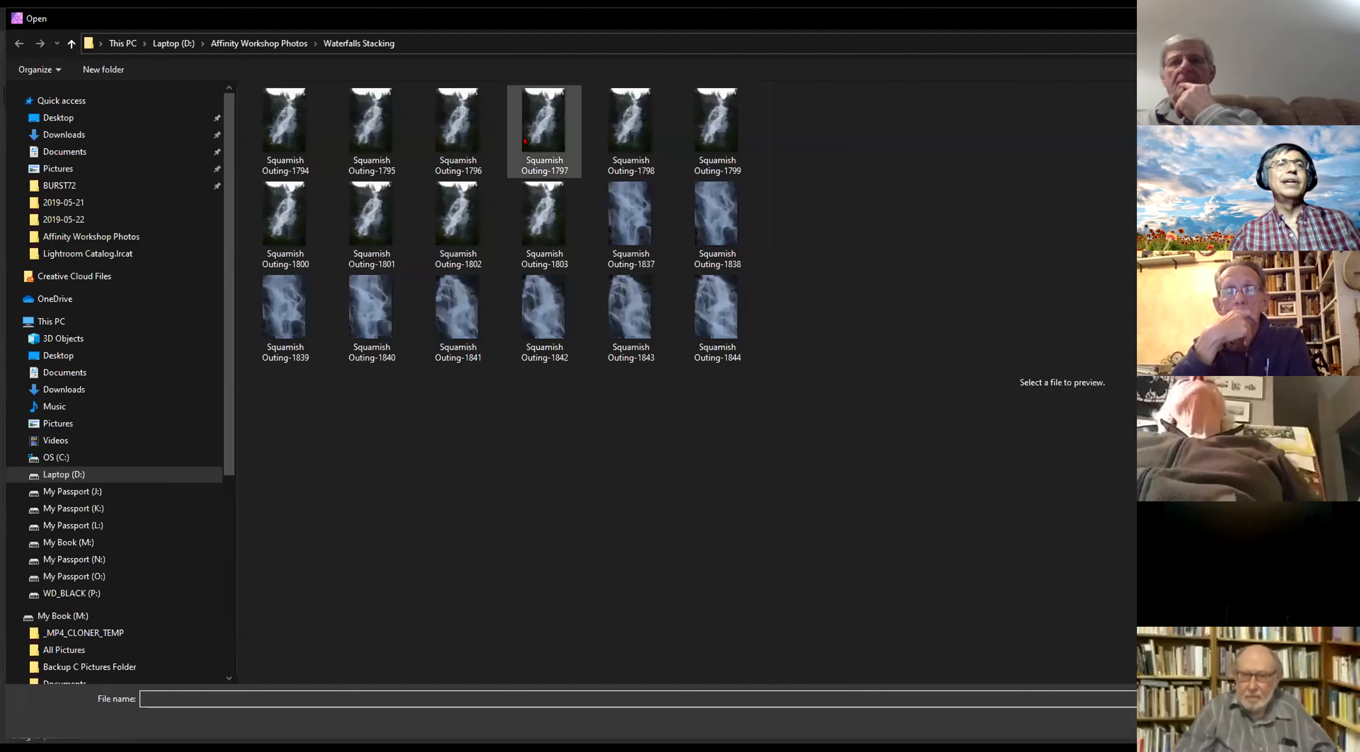
{"action": "left_click", "coordinate": [296, 112]}
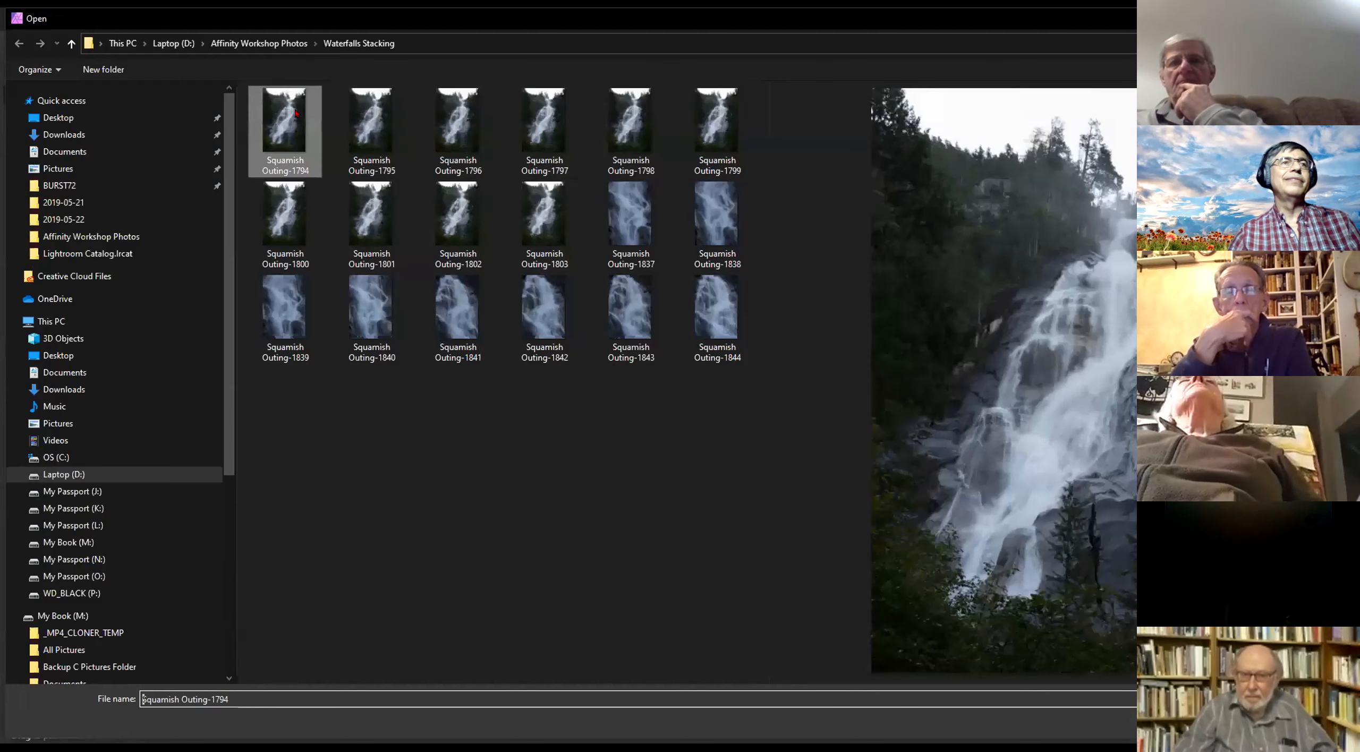
{"action": "left_click", "coordinate": [538, 212], "text": "shift"}
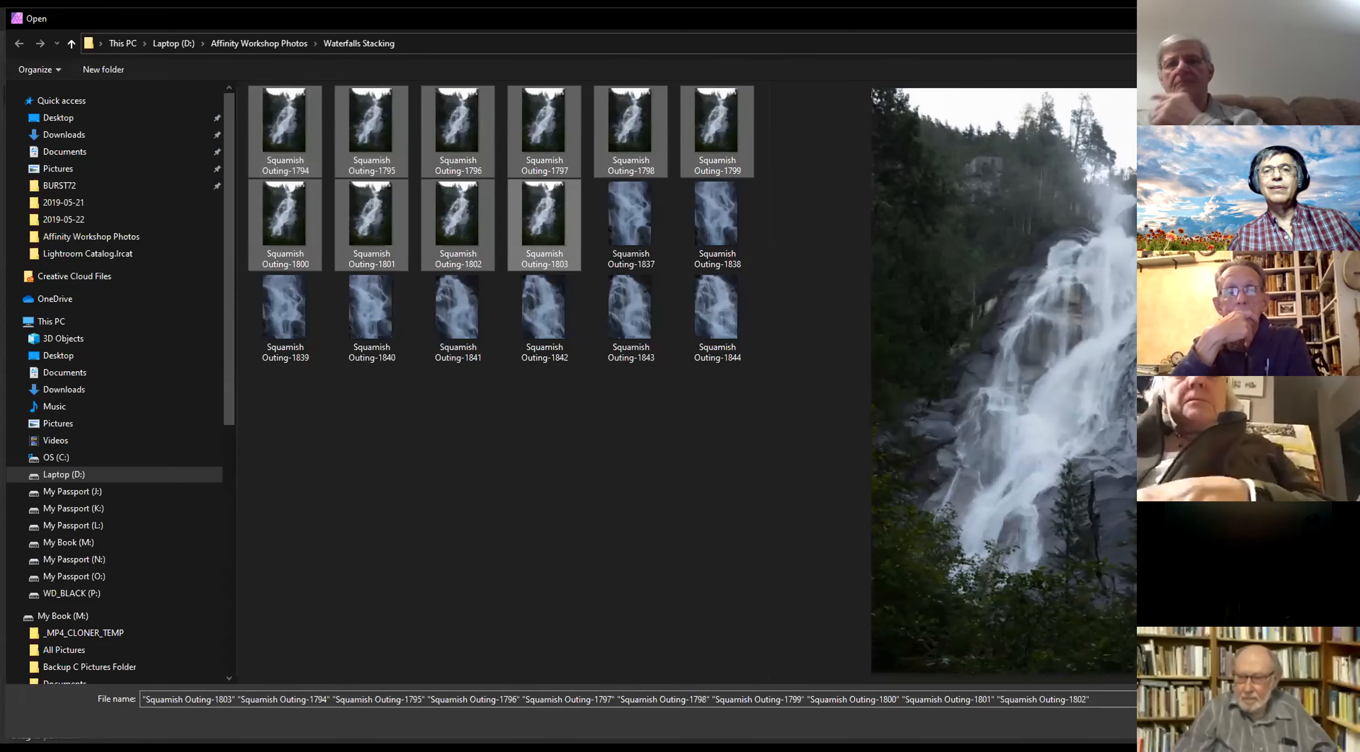
{"action": "left_click", "coordinate": [1249, 724]}
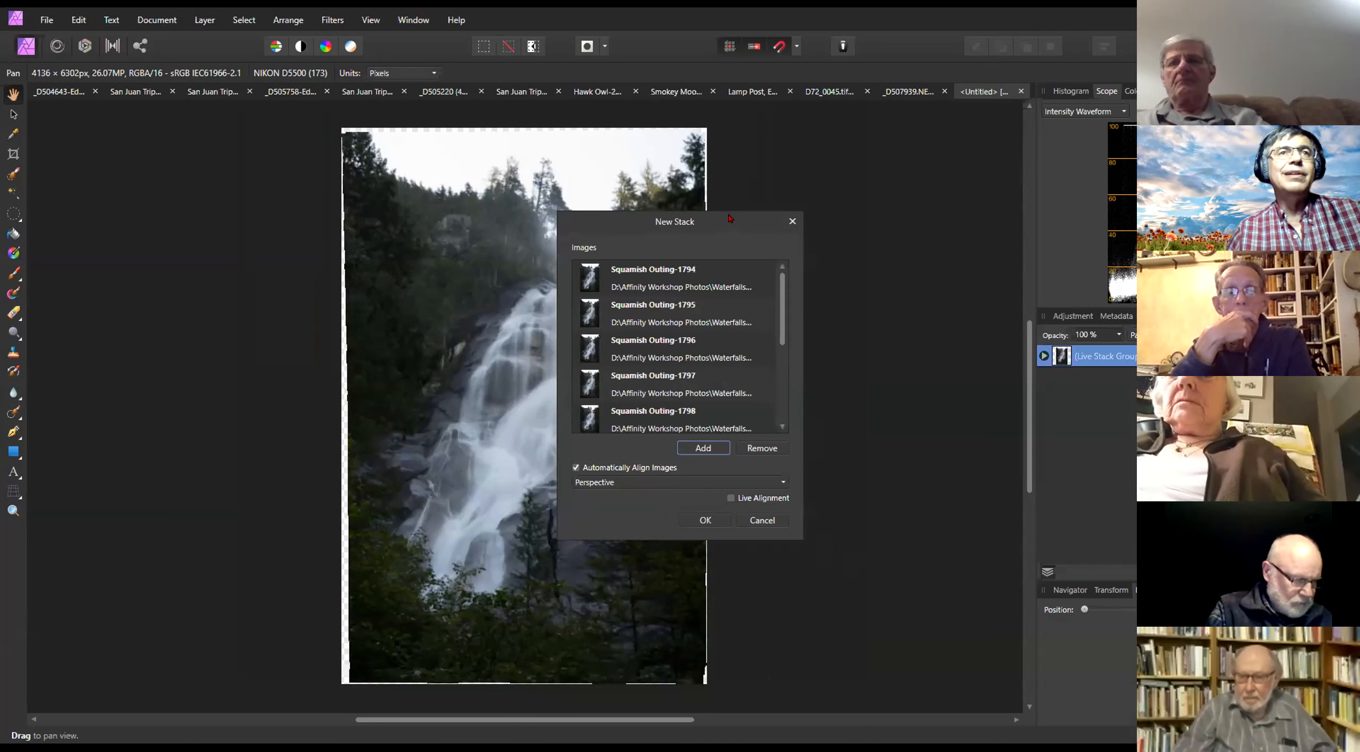
Set automatic image alignment to Scale, rotate and translate, and create the waterfall stack
{"action": "left_click_drag", "start_coordinate": [721, 222], "coordinate": [279, 205]}
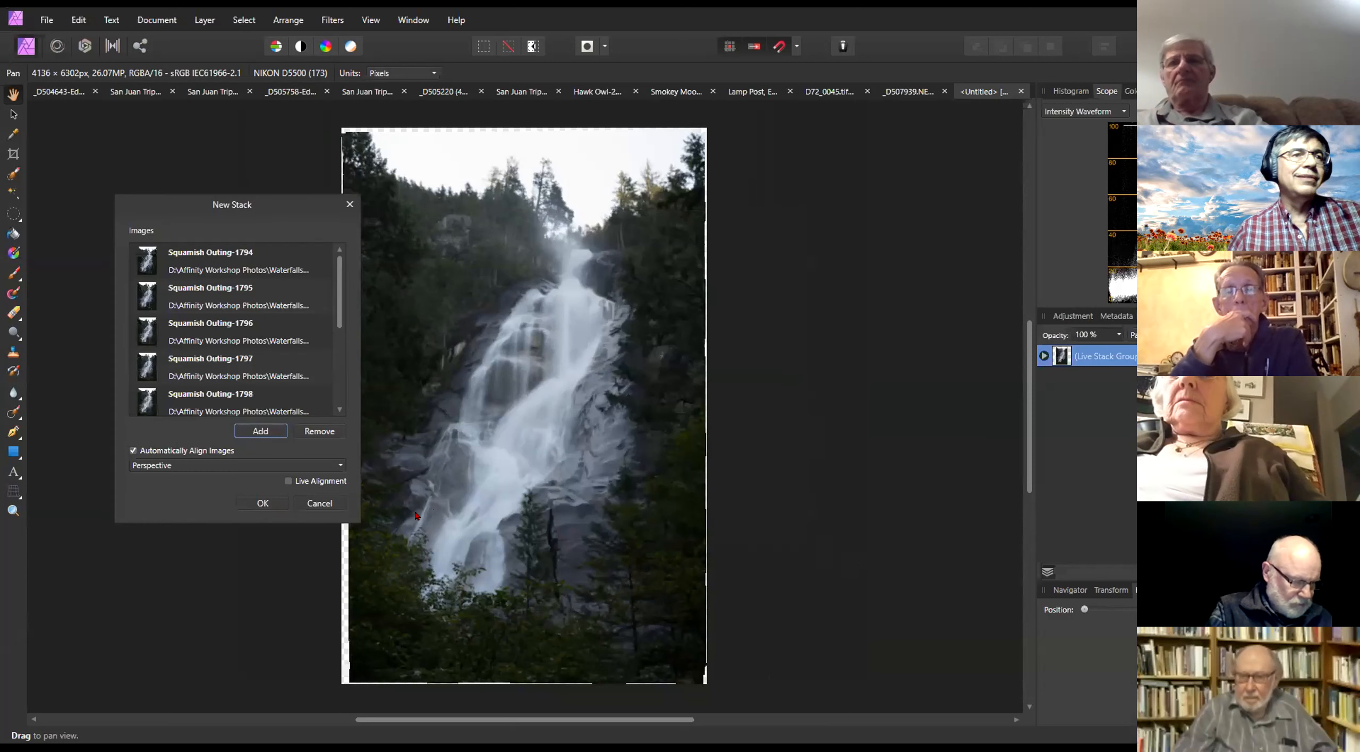
{"action": "left_click", "coordinate": [245, 465]}
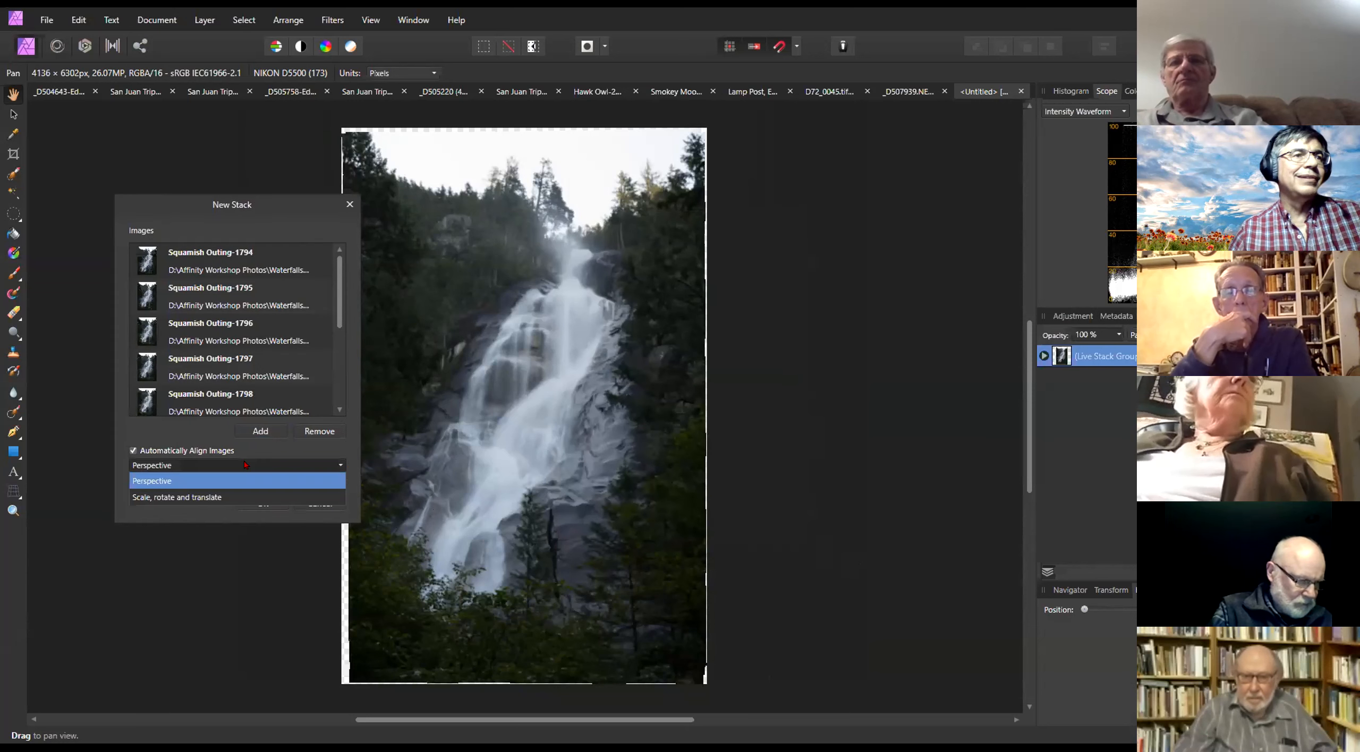
{"action": "left_click", "coordinate": [230, 491]}
{"action": "left_click", "coordinate": [258, 505]}
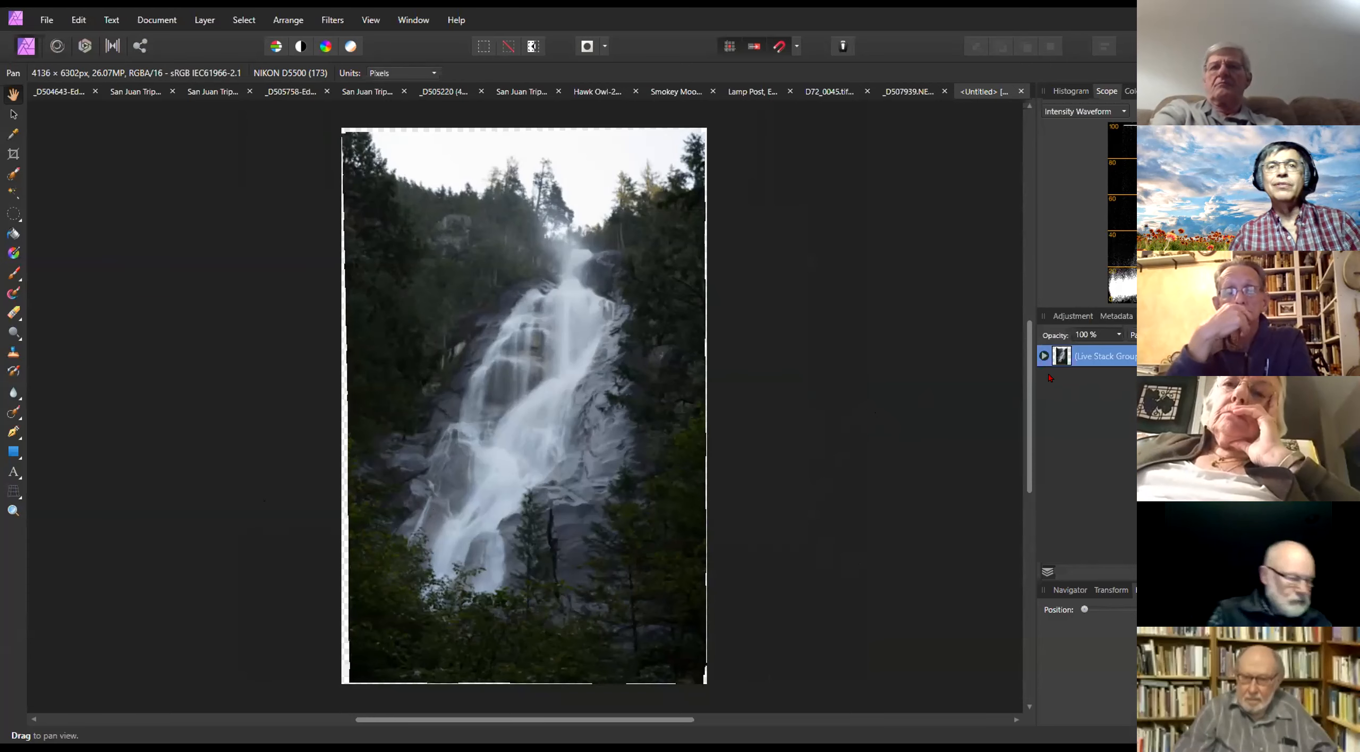
Expand the perspective-aligned Live Stack Group and toggle the stack's visibility off and on while checking its image layers
{"action": "left_click", "coordinate": [1044, 356]}
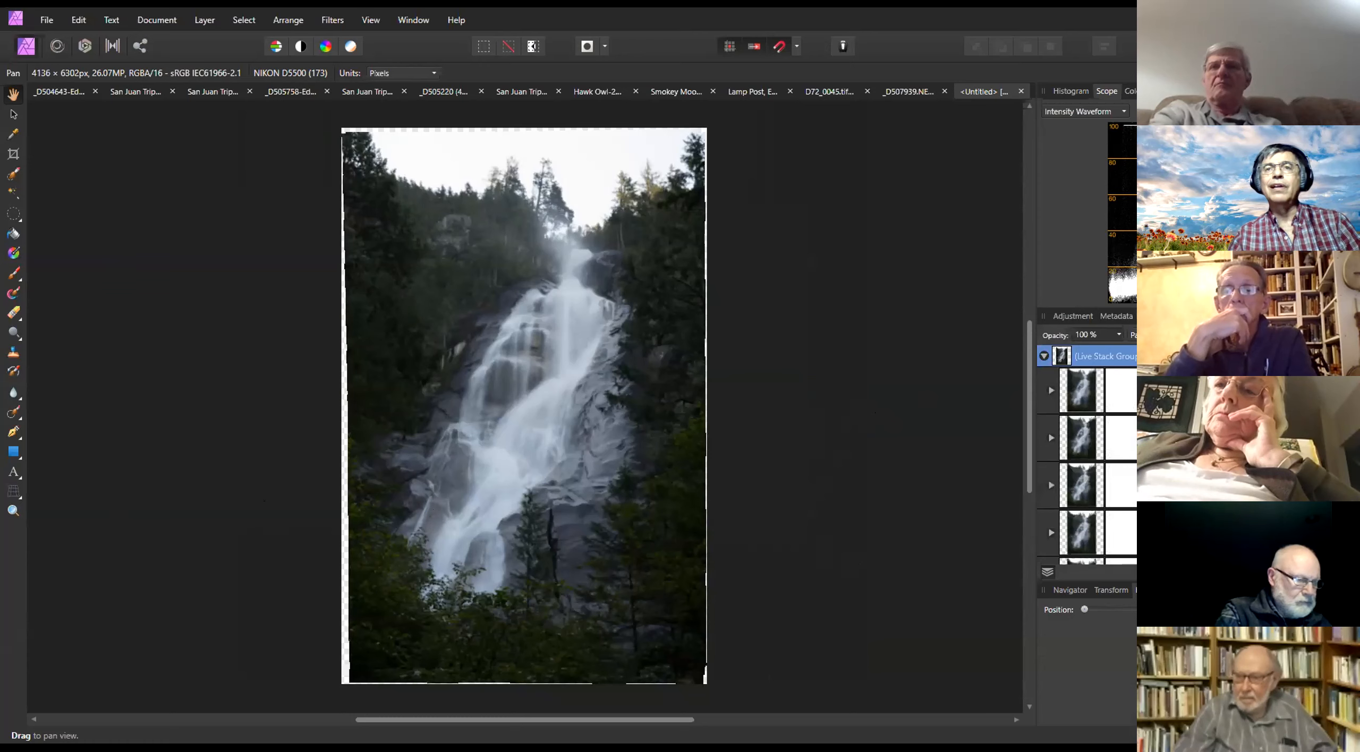
{"action": "left_click", "coordinate": [1344, 356]}
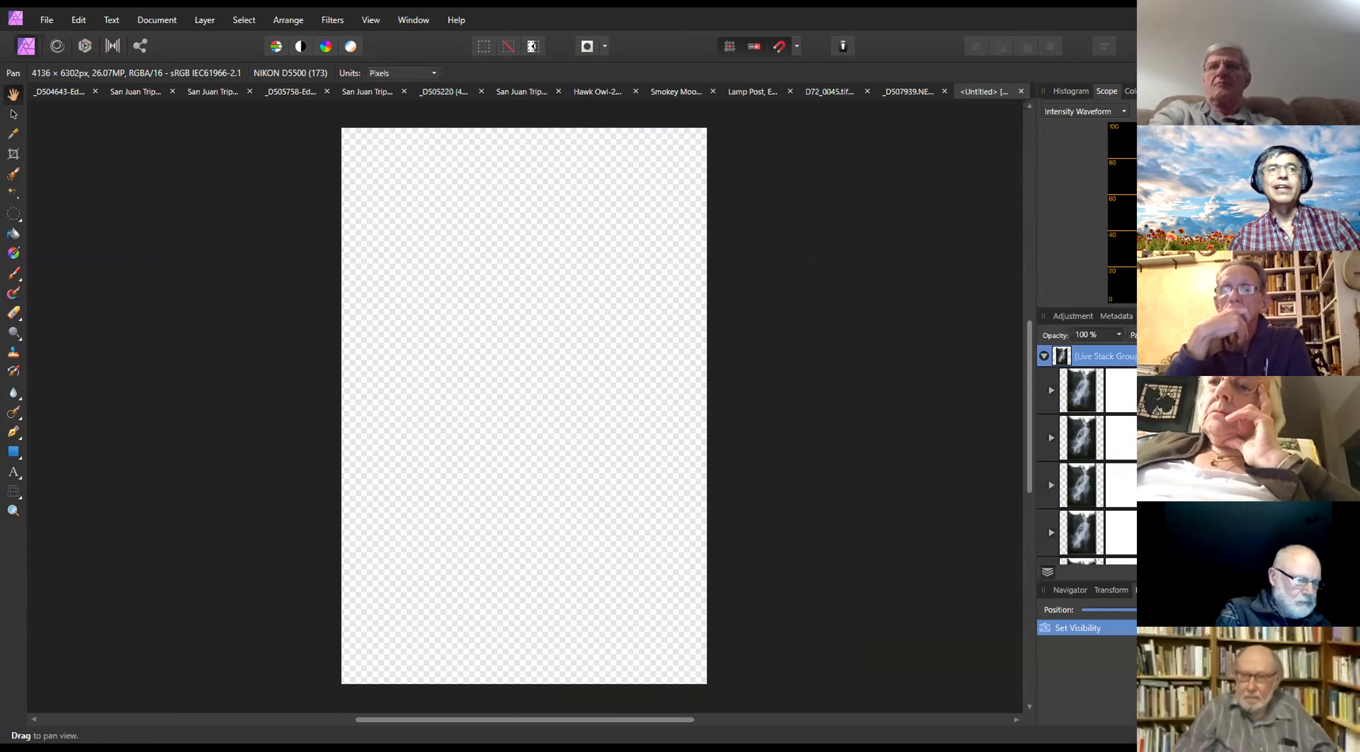
{"action": "left_click", "coordinate": [1217, 392]}
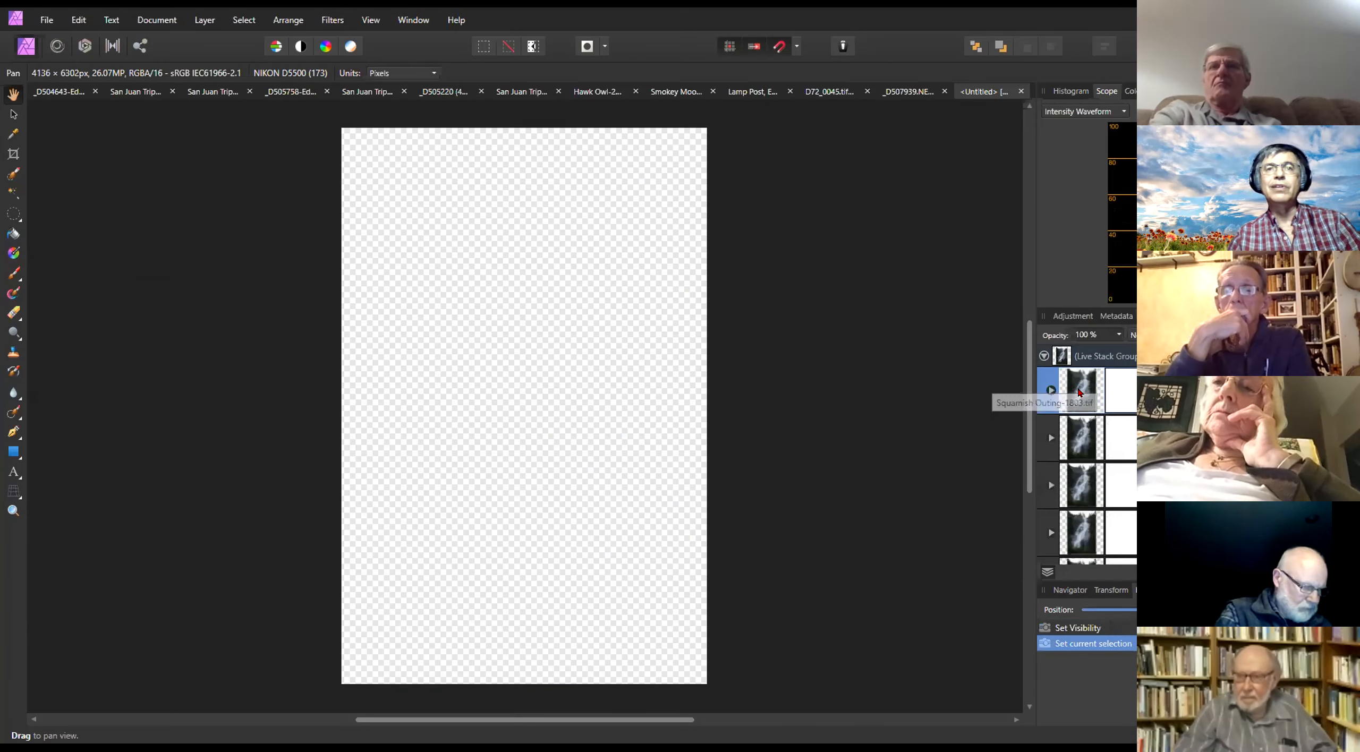
{"action": "left_click", "coordinate": [1075, 478]}
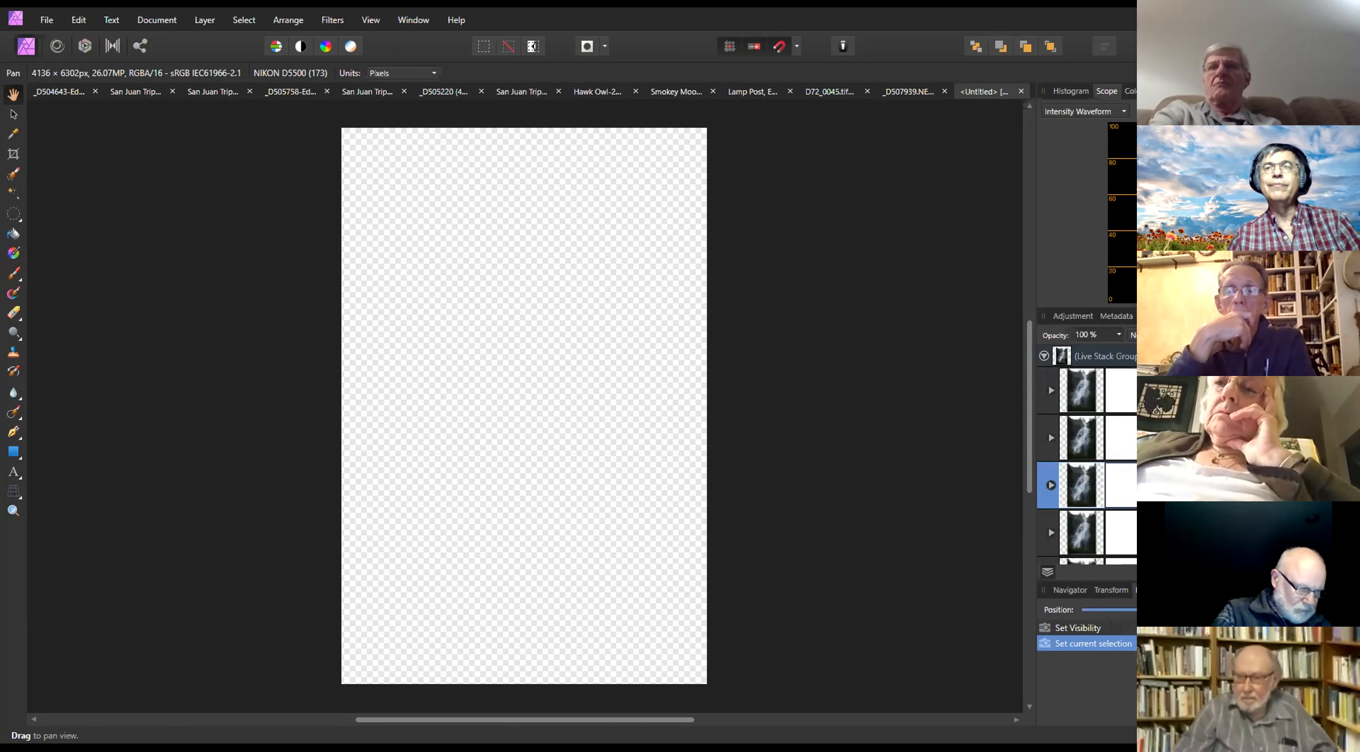
{"action": "left_click", "coordinate": [1347, 438]}
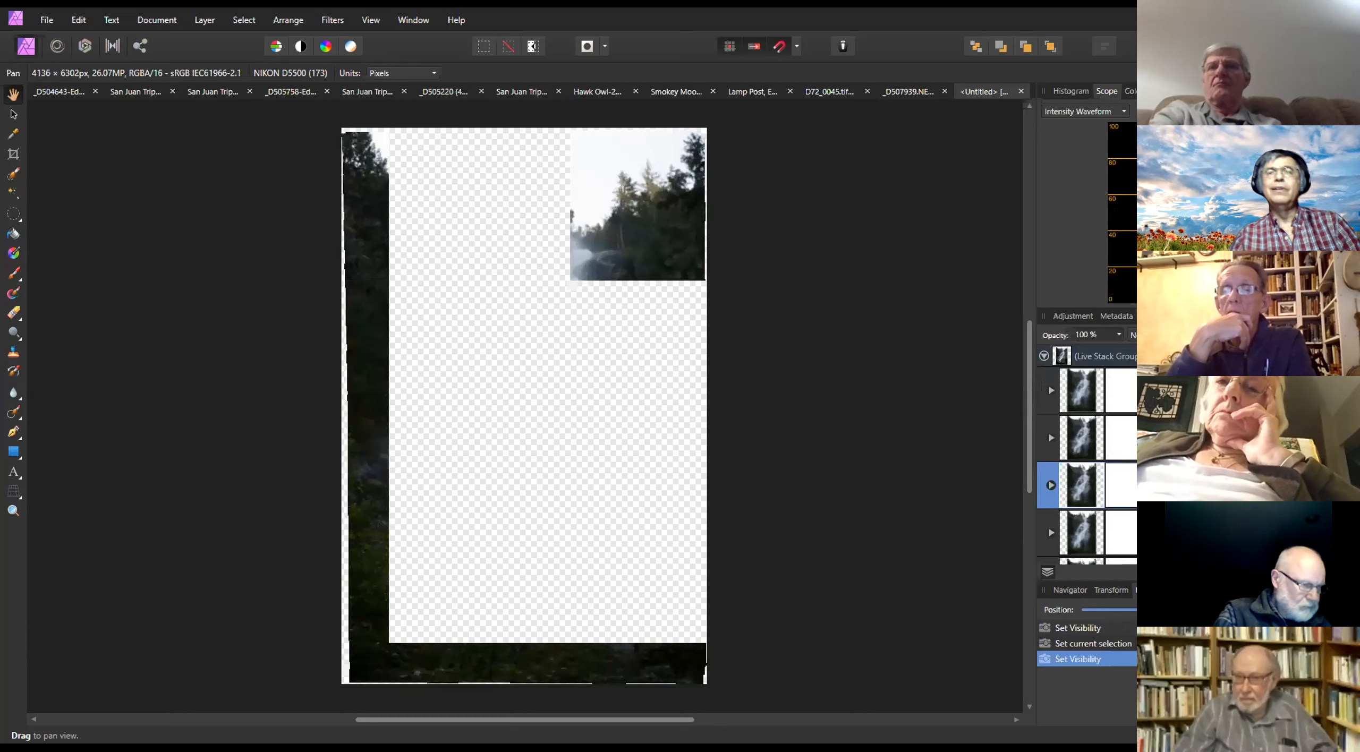
{"action": "scroll", "coordinate": [1087, 454], "scroll_direction": "down", "scroll_amount": 5}
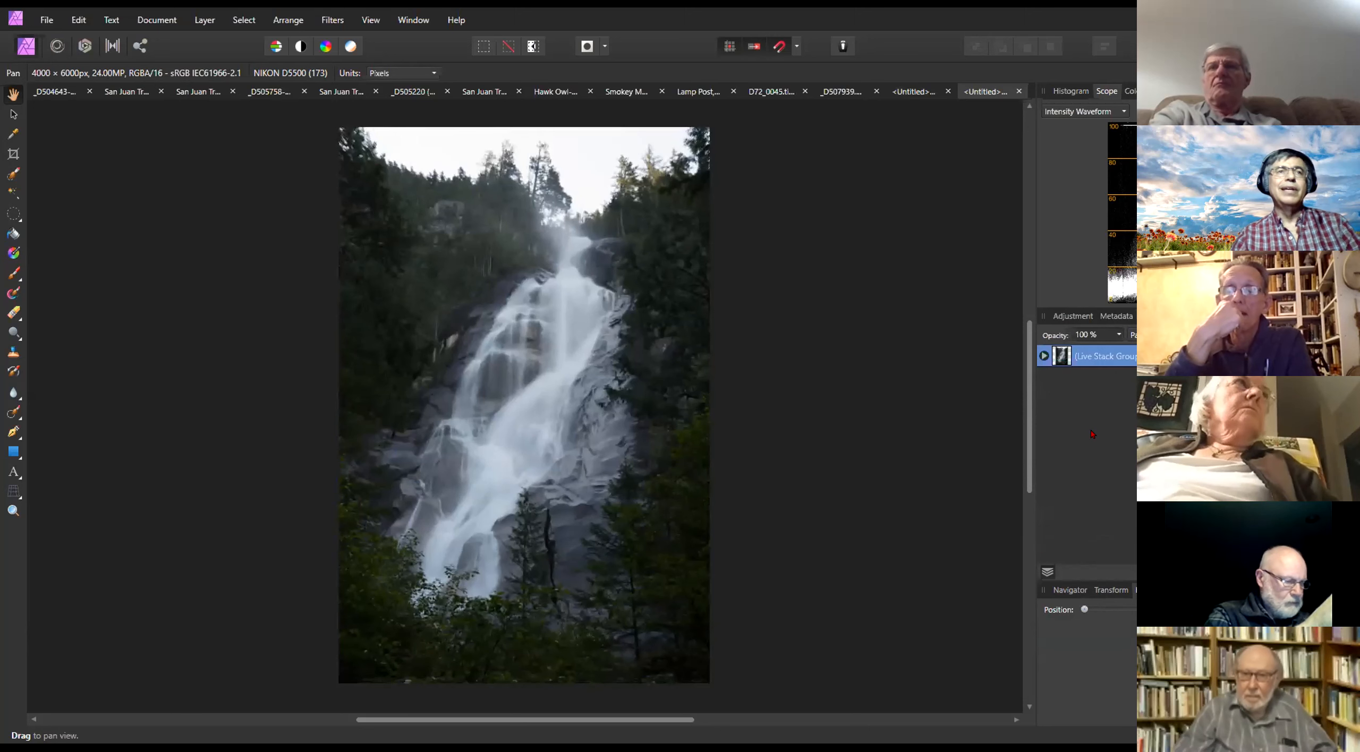
Expand the newly created Live Stack Group, select all of its waterfall image layers and hide them
{"action": "left_click", "coordinate": [1045, 356]}
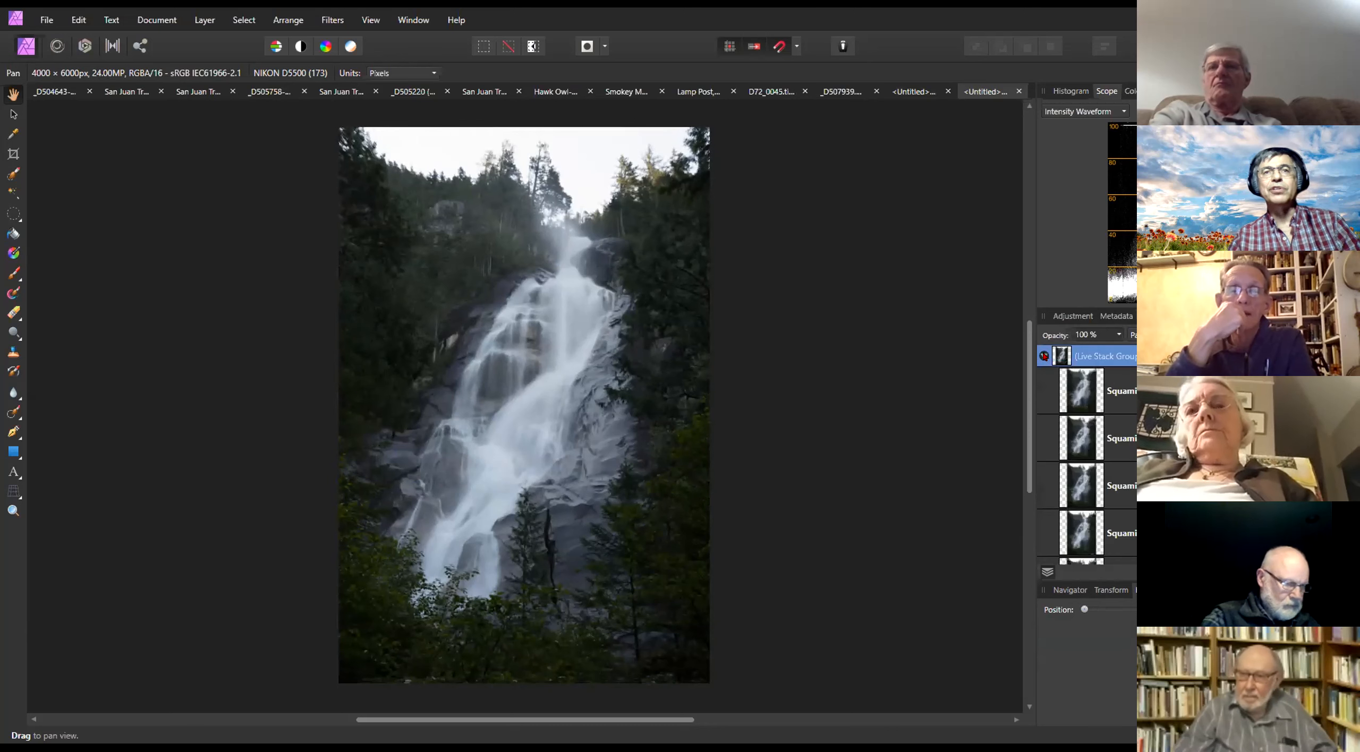
{"action": "left_click", "coordinate": [1082, 393]}
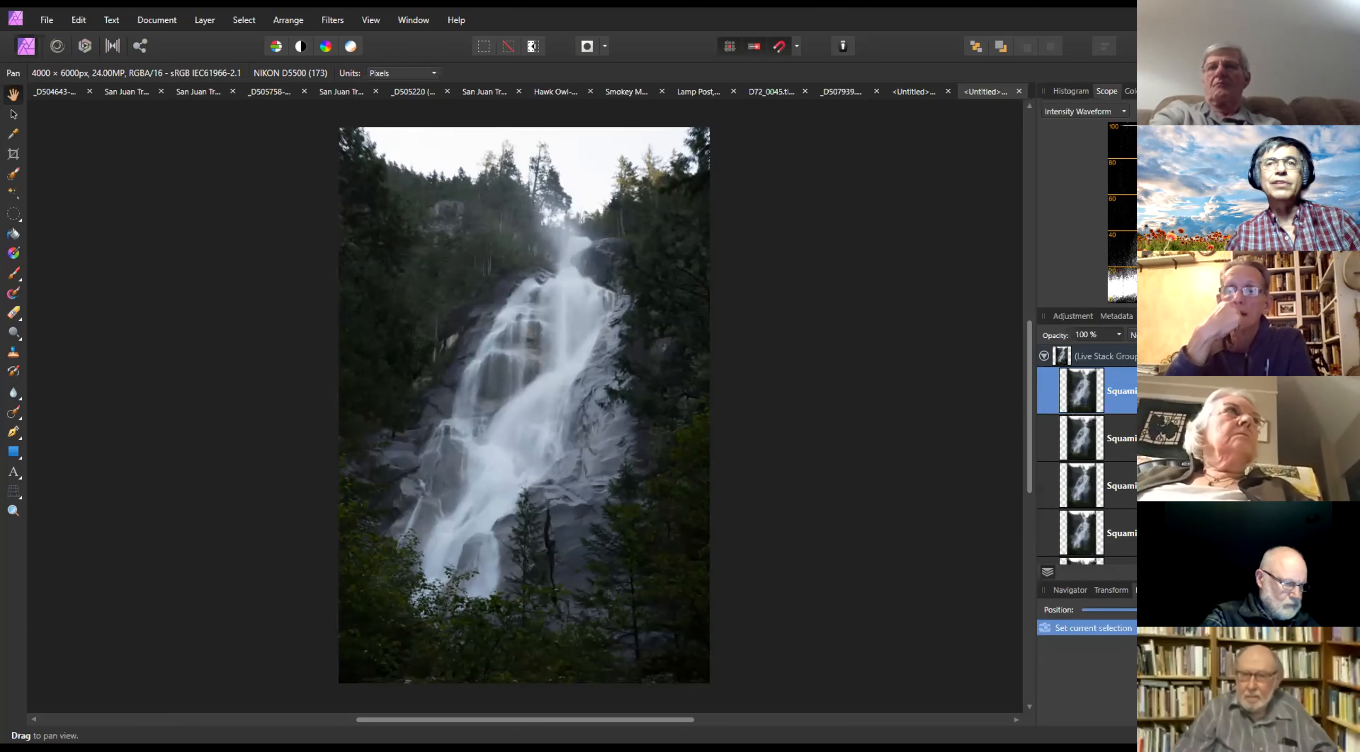
{"action": "left_click", "coordinate": [1344, 391]}
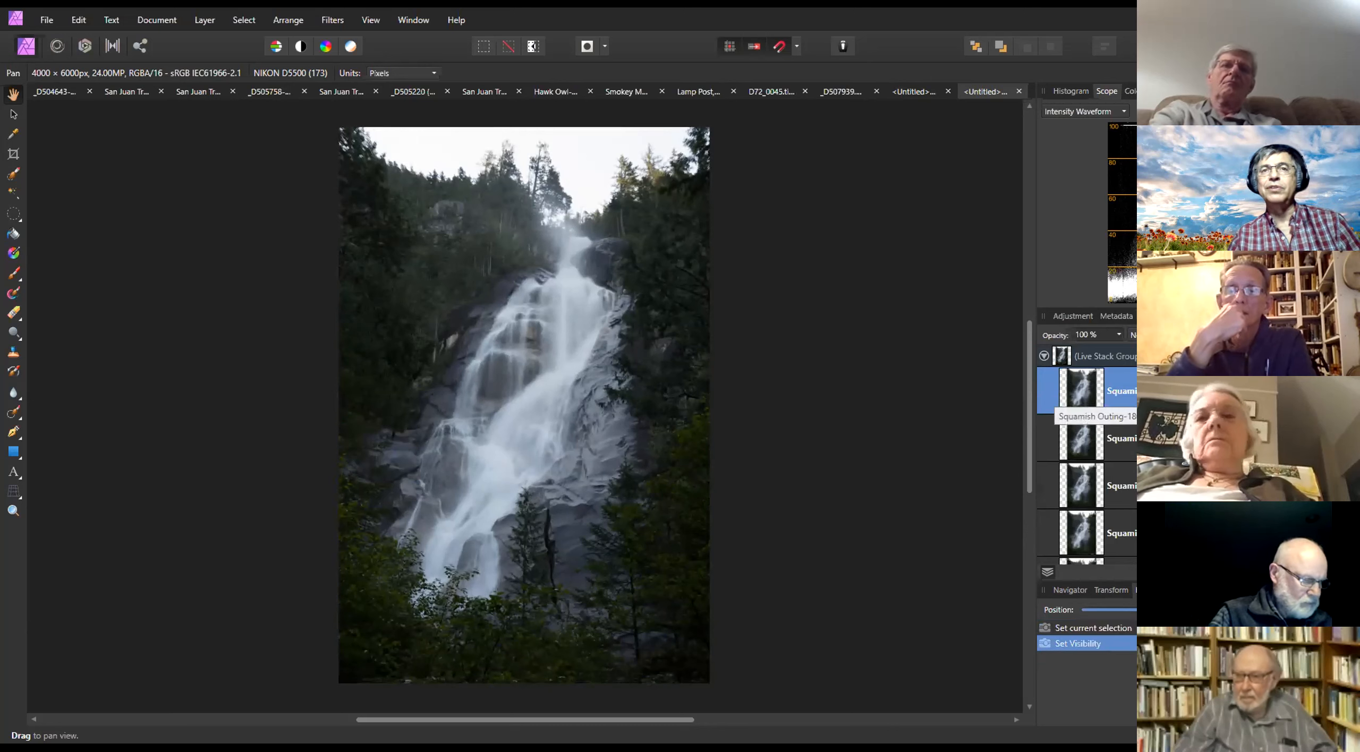
{"action": "scroll", "coordinate": [1087, 455], "scroll_direction": "down", "scroll_amount": 2}
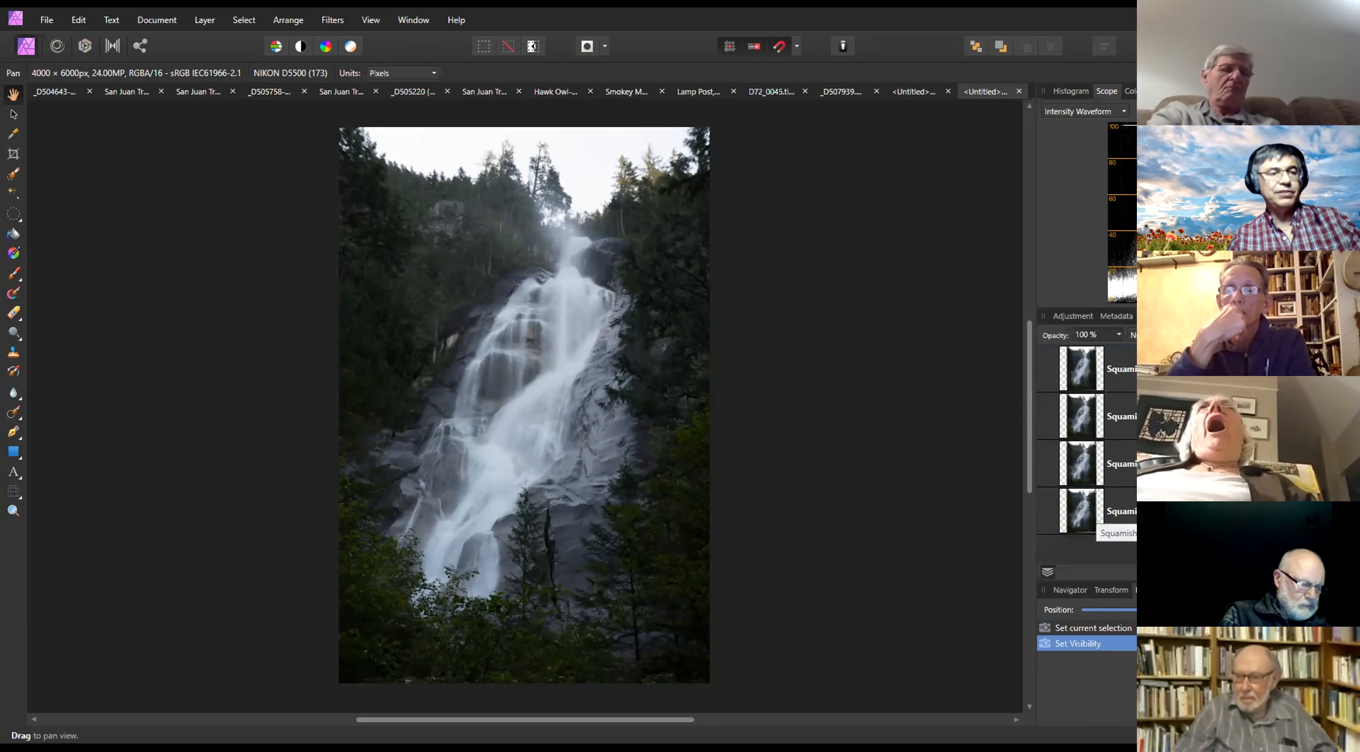
{"action": "left_click", "coordinate": [1097, 512], "text": "shift"}
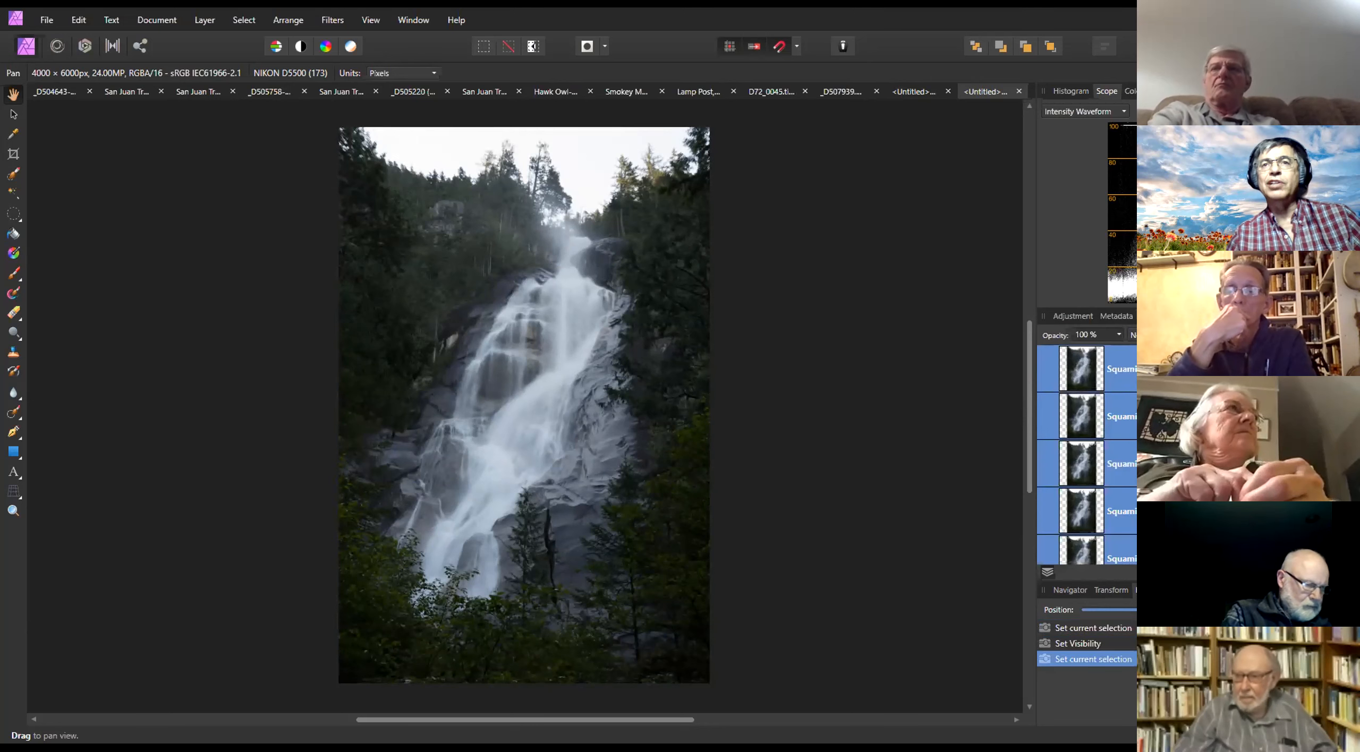
{"action": "left_click", "coordinate": [1348, 369]}
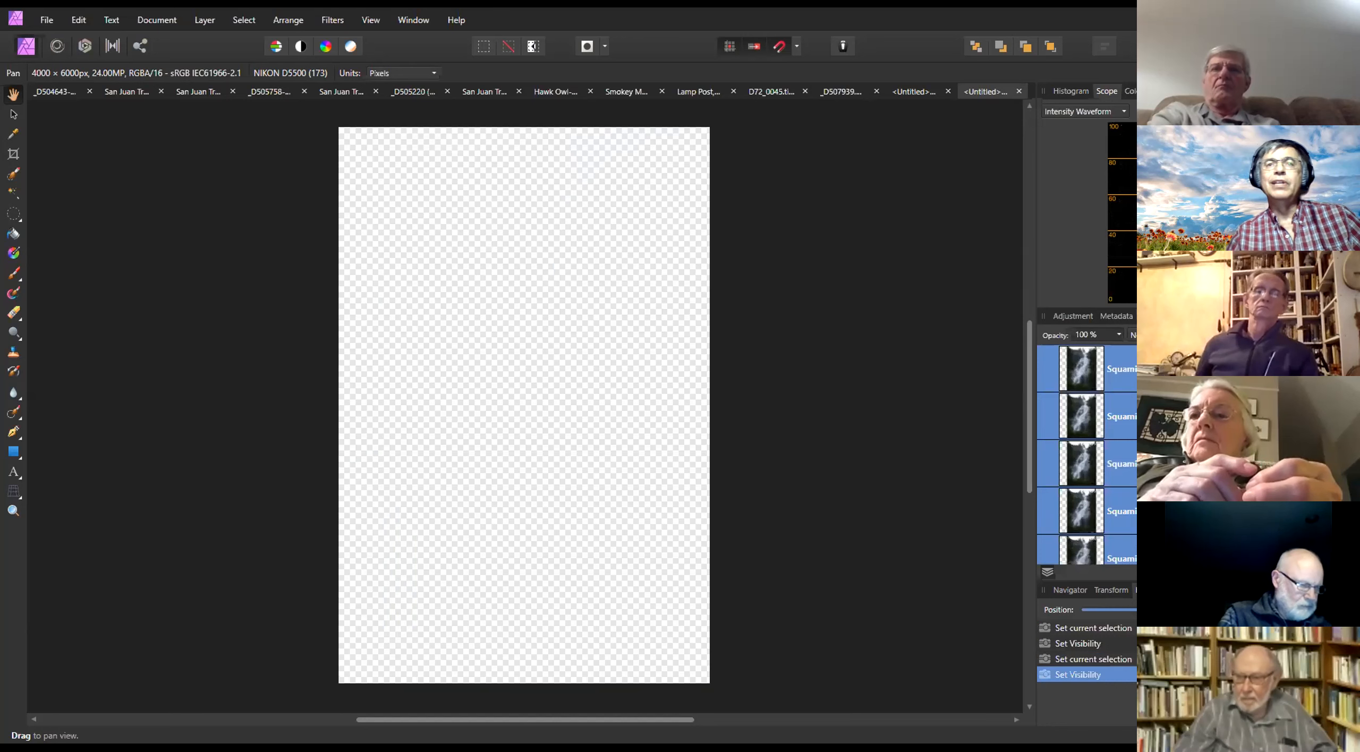
Show individual waterfall frames from the hidden stack in turn and examine the water texture up close
{"action": "scroll", "coordinate": [1088, 455], "scroll_direction": "up", "scroll_amount": 1}
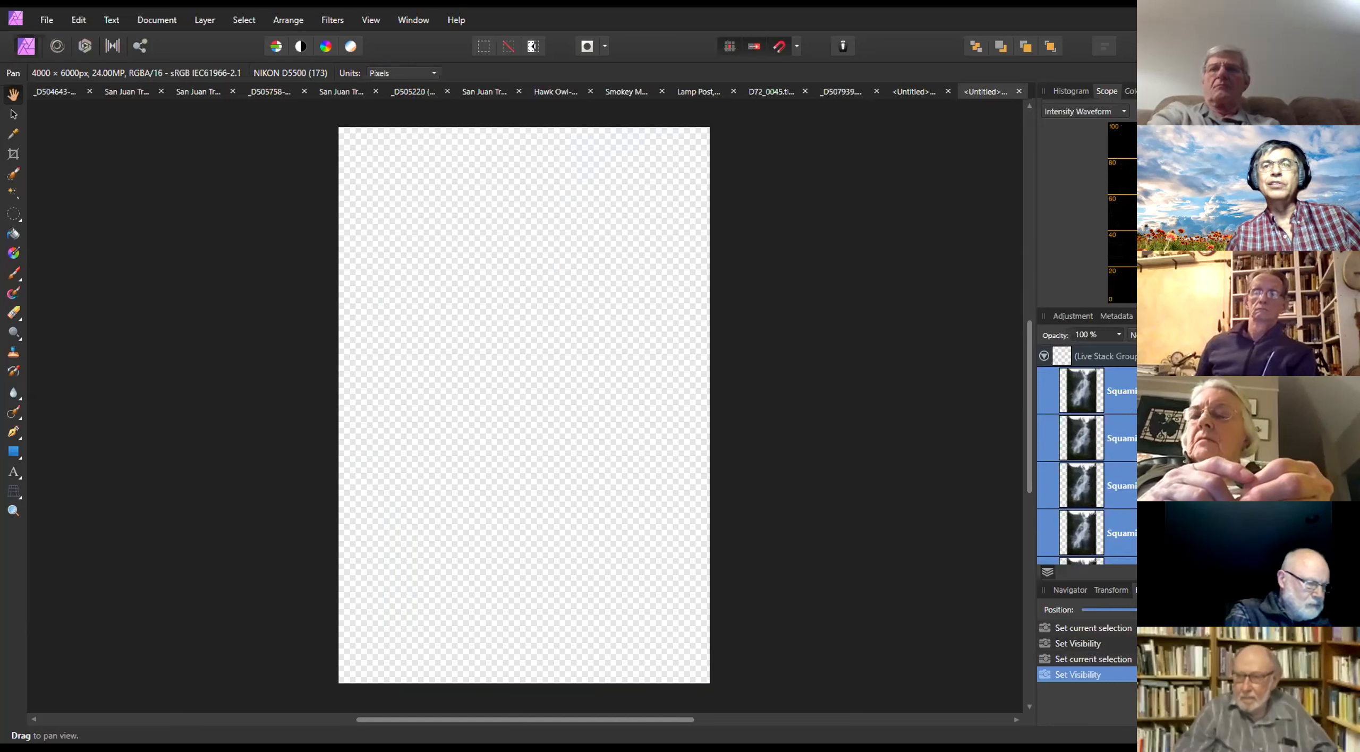
{"action": "left_click", "coordinate": [1163, 356]}
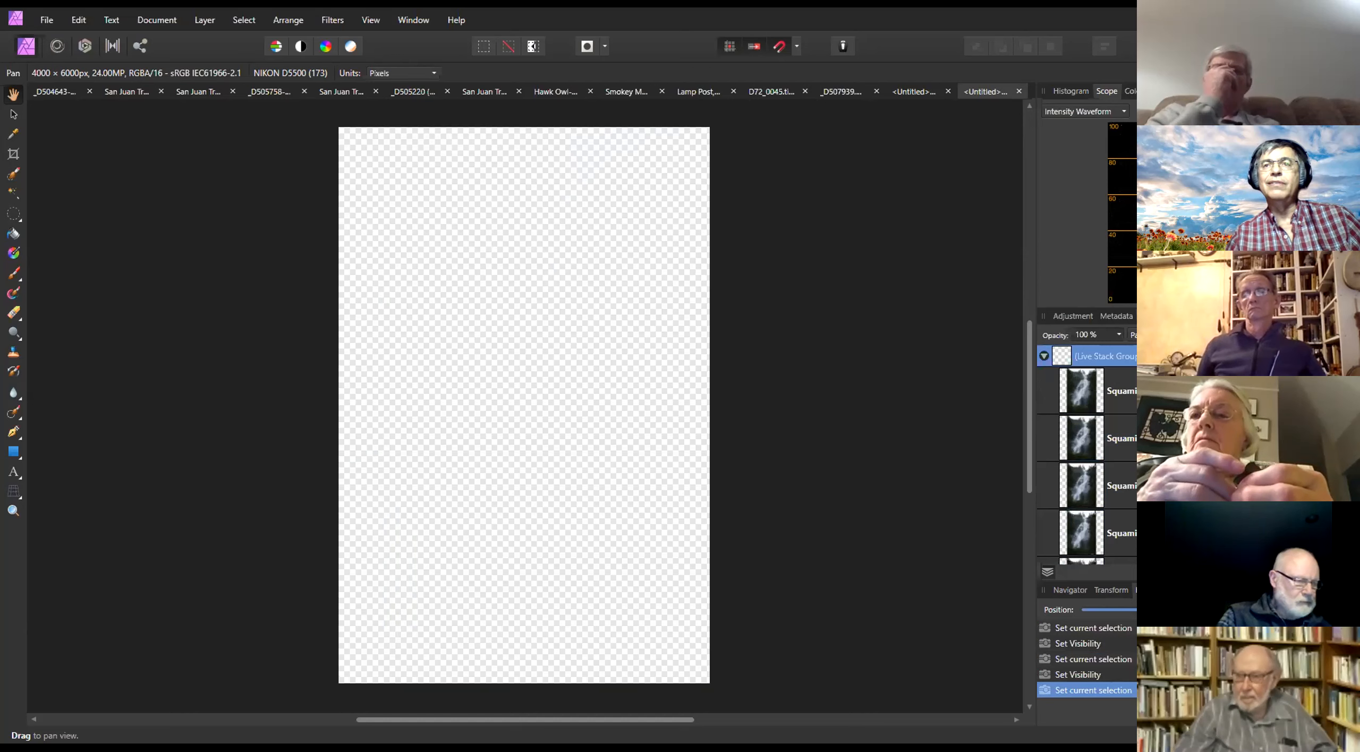
{"action": "left_click", "coordinate": [1348, 356]}
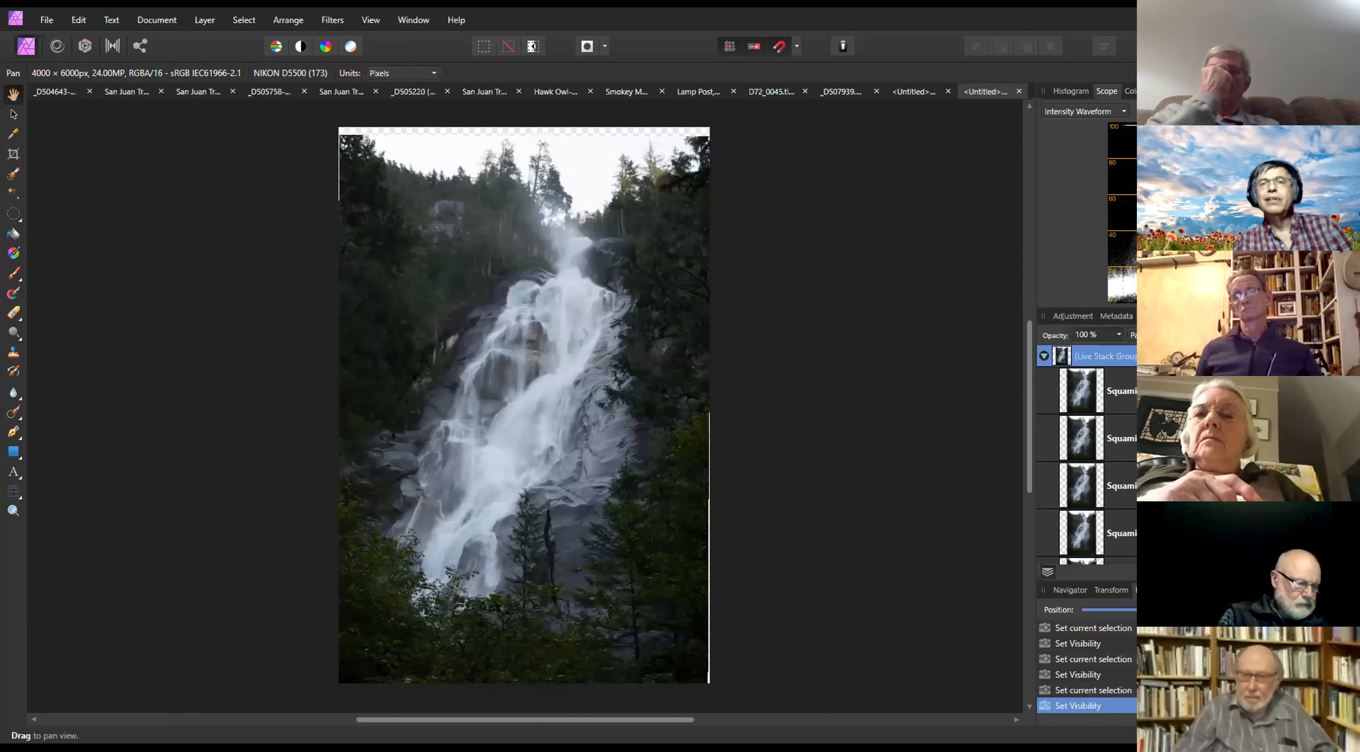
{"action": "left_click", "coordinate": [1348, 357]}
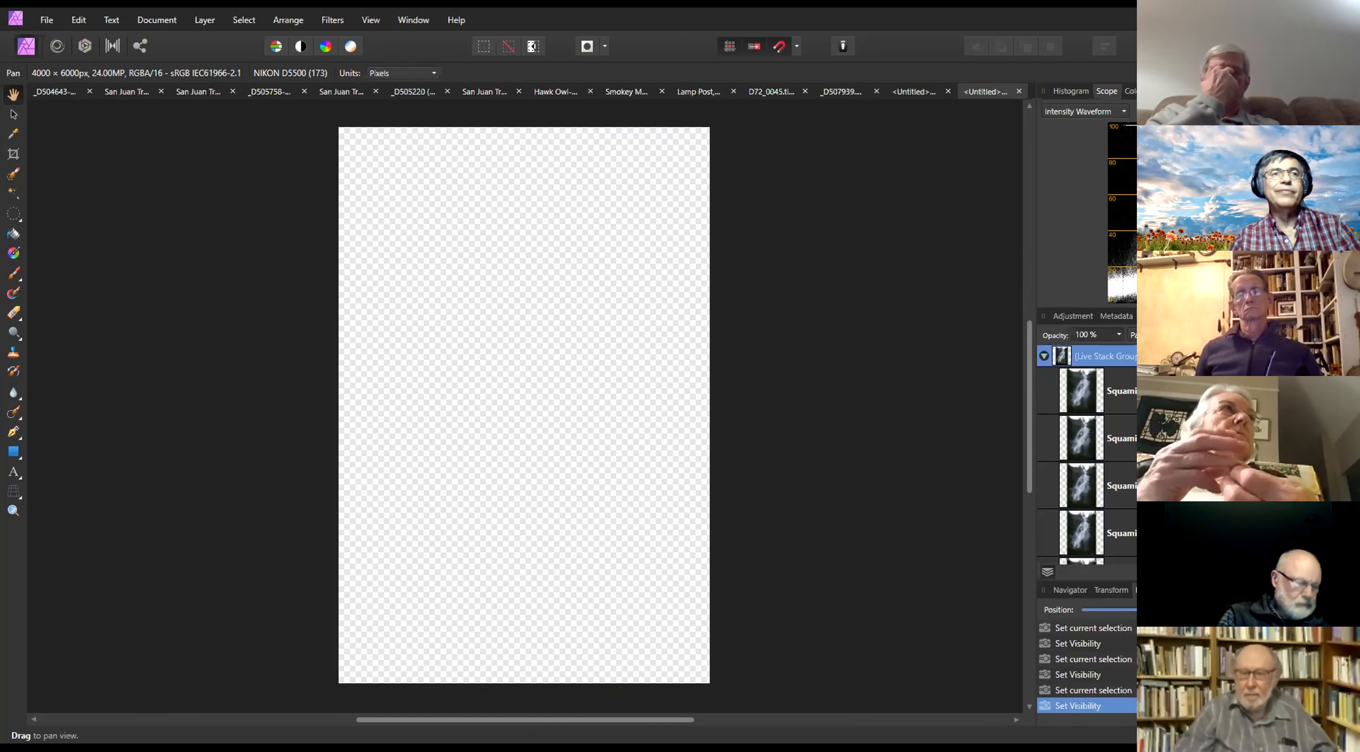
{"action": "left_click", "coordinate": [1347, 356]}
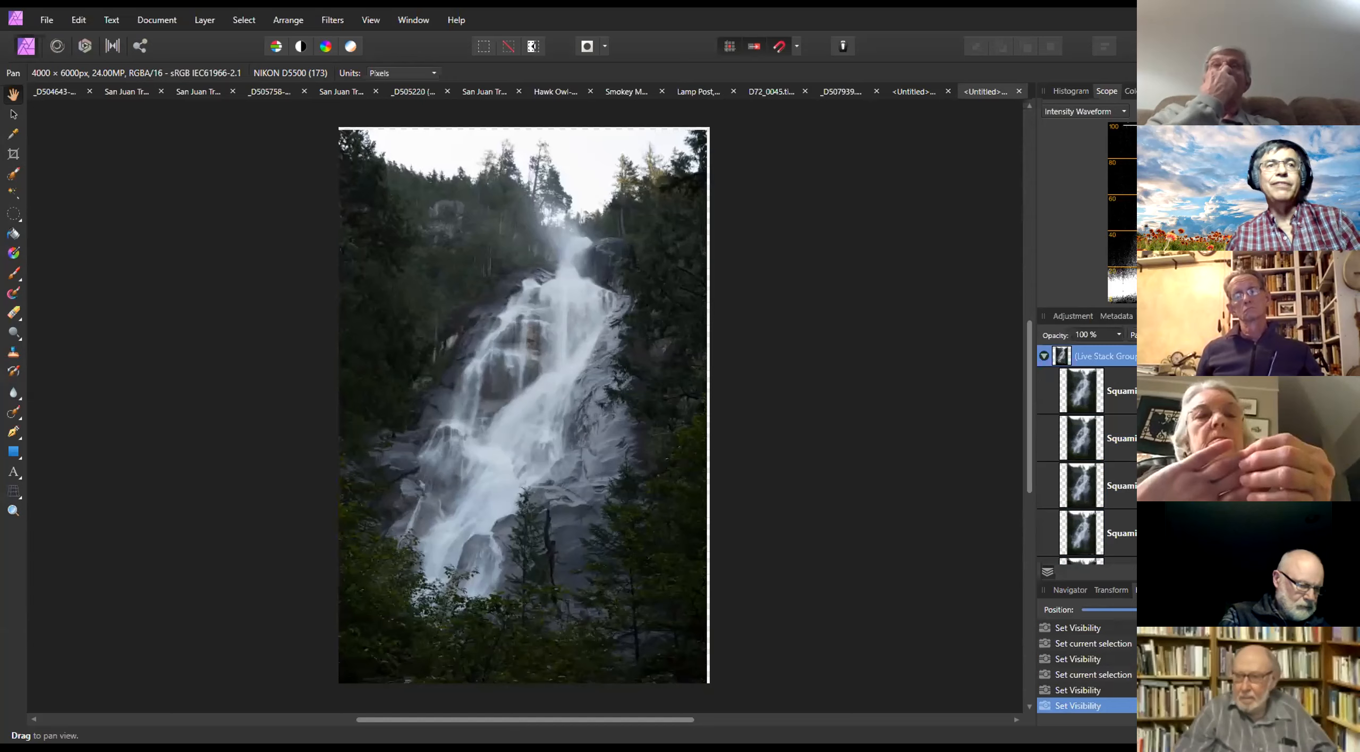
{"action": "scroll", "coordinate": [547, 394], "scroll_direction": "up", "scroll_amount": 3}
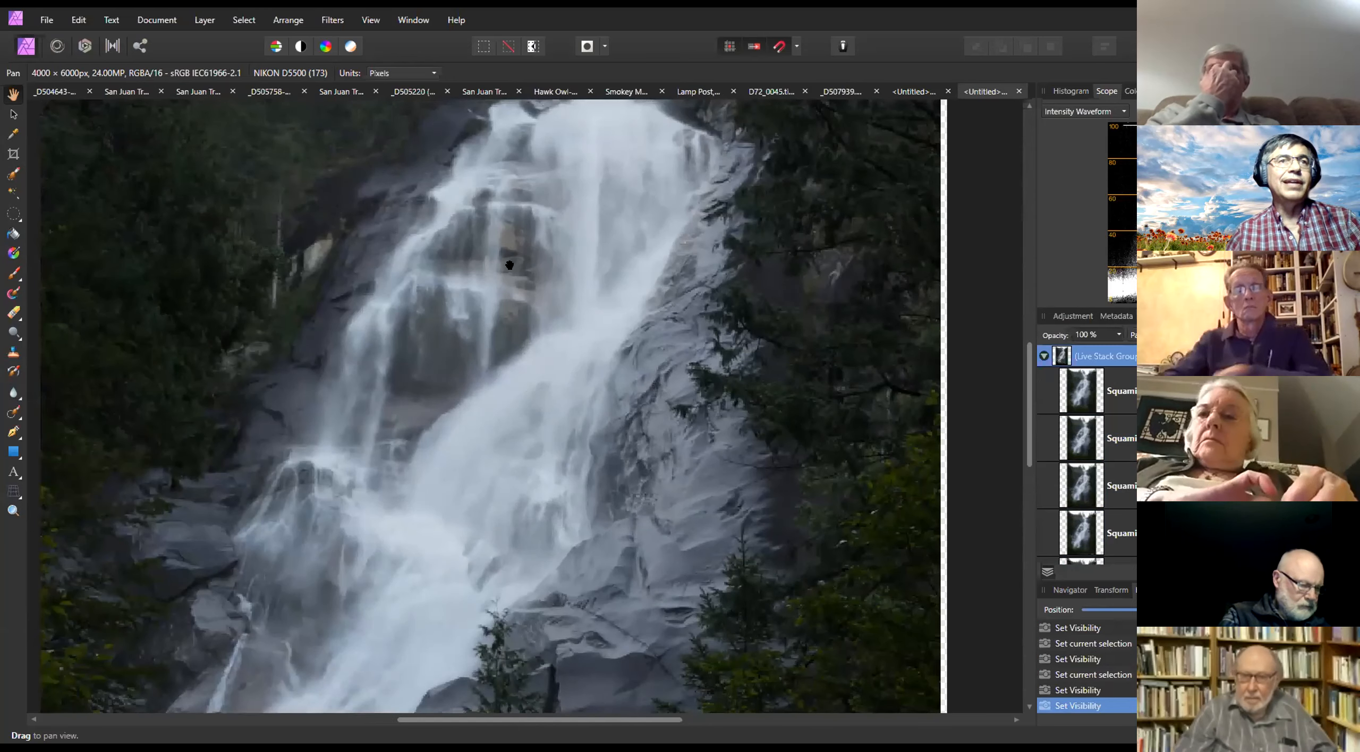
{"action": "scroll", "coordinate": [506, 485], "scroll_direction": "down", "scroll_amount": 3}
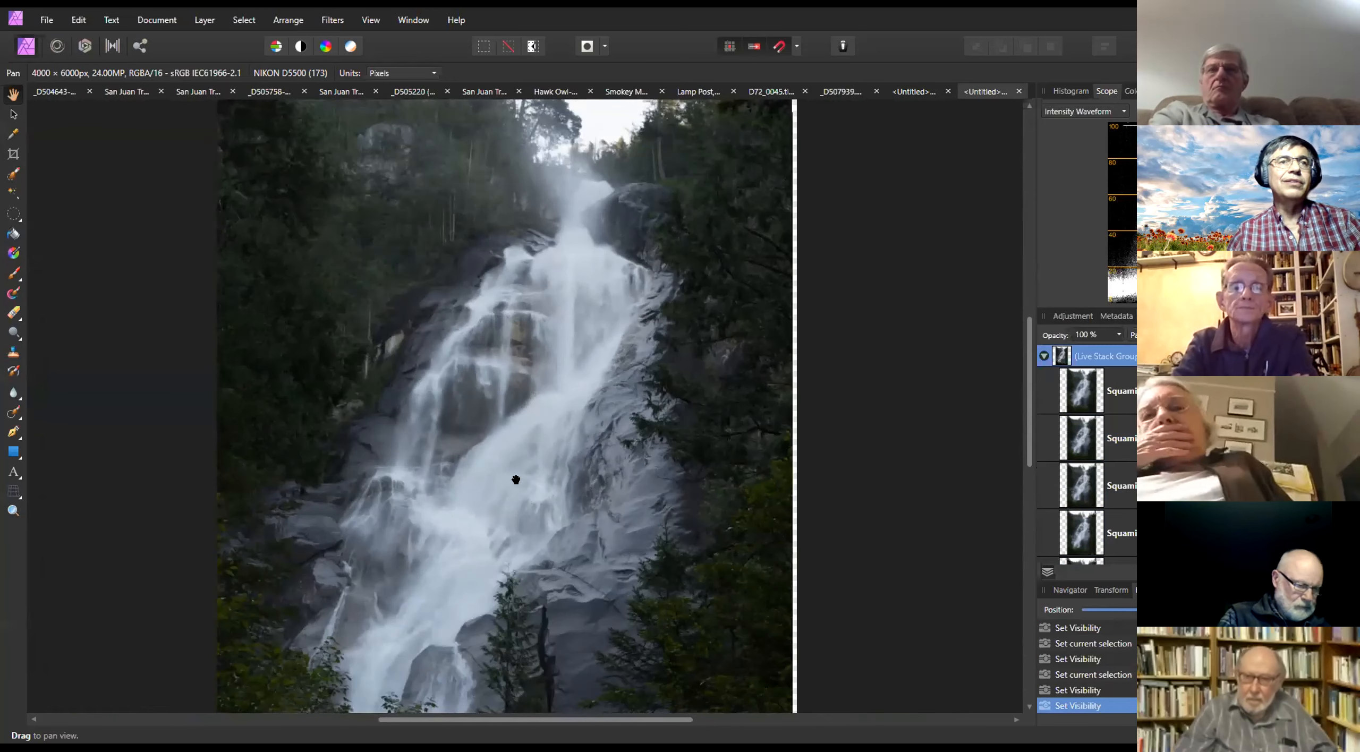
{"action": "scroll", "coordinate": [516, 472], "scroll_direction": "down", "scroll_amount": 1}
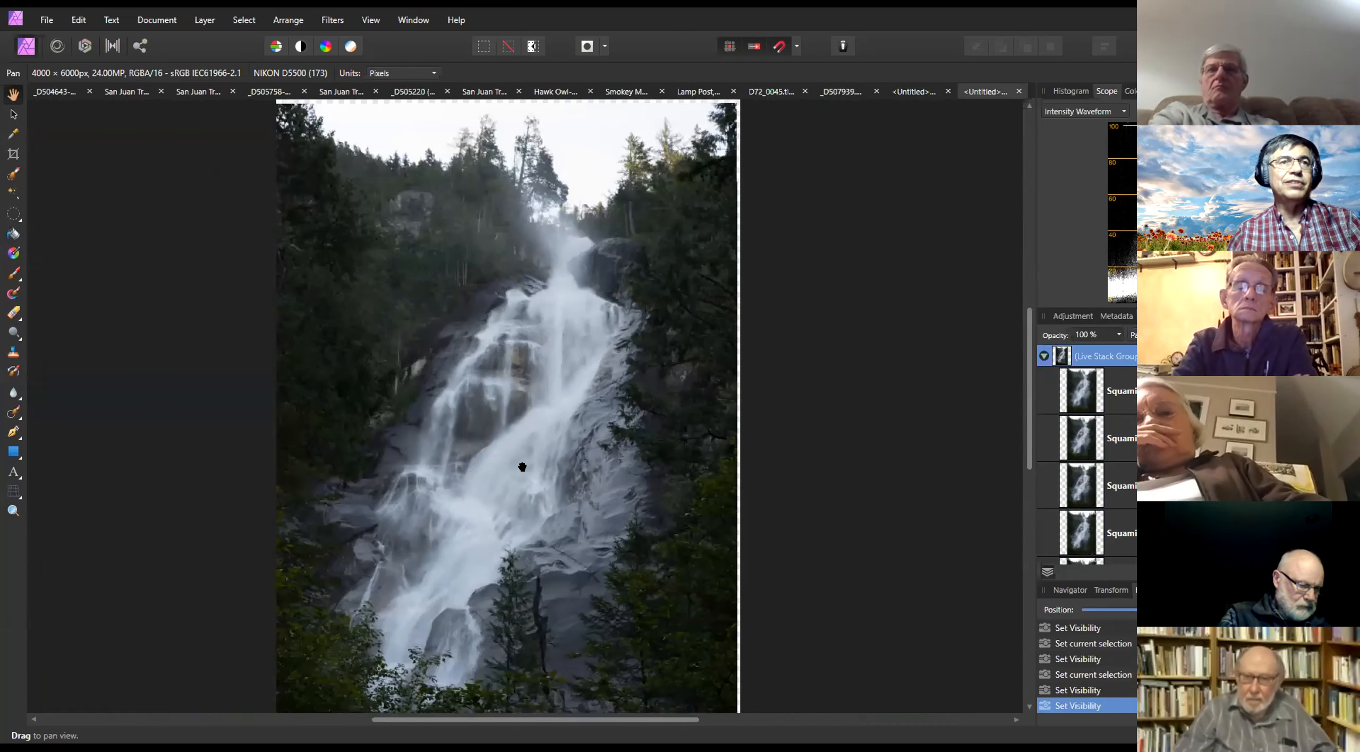
{"action": "left_click_drag", "start_coordinate": [530, 467], "coordinate": [546, 468]}
{"action": "scroll", "coordinate": [547, 446], "scroll_direction": "up", "scroll_amount": 1}
{"action": "scroll", "coordinate": [550, 440], "scroll_direction": "down", "scroll_amount": 1}
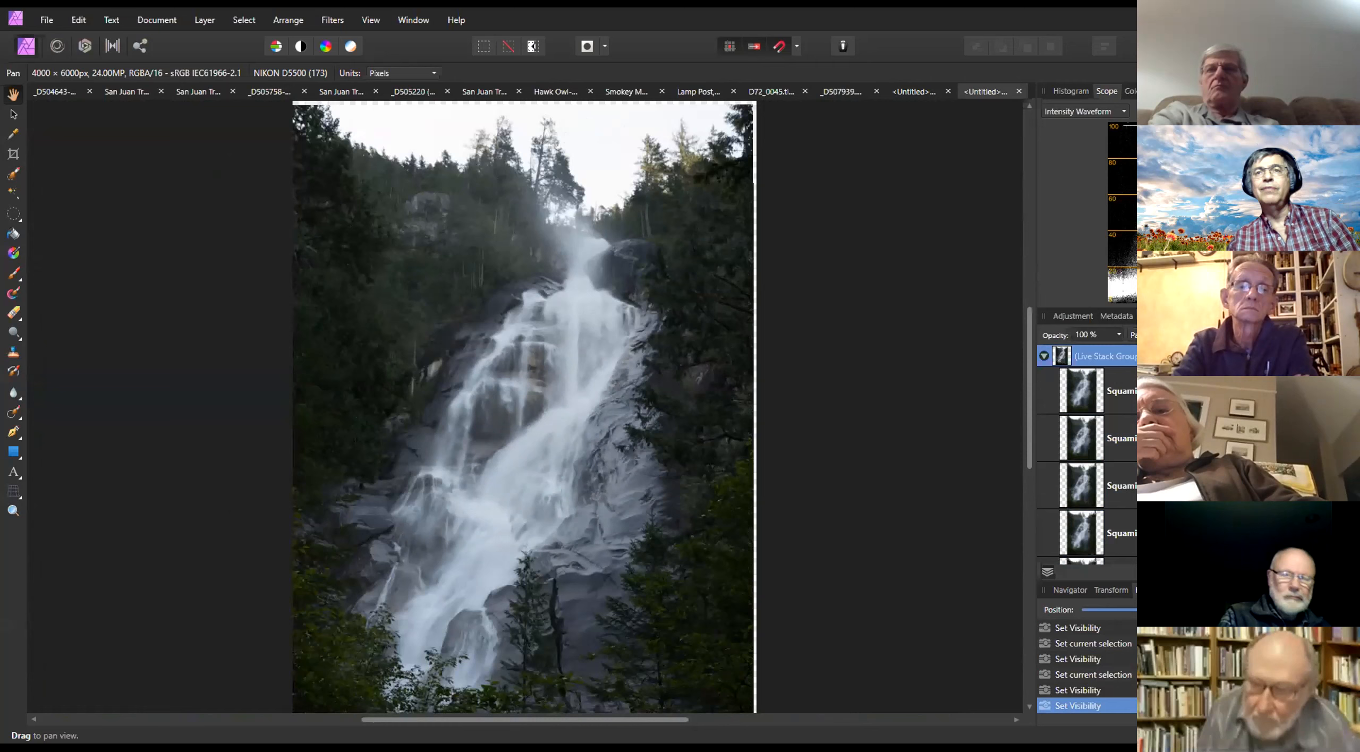
Select all waterfall image layers in the stack, make them visible and check the smoothness of the combined water
{"action": "left_click", "coordinate": [1122, 391]}
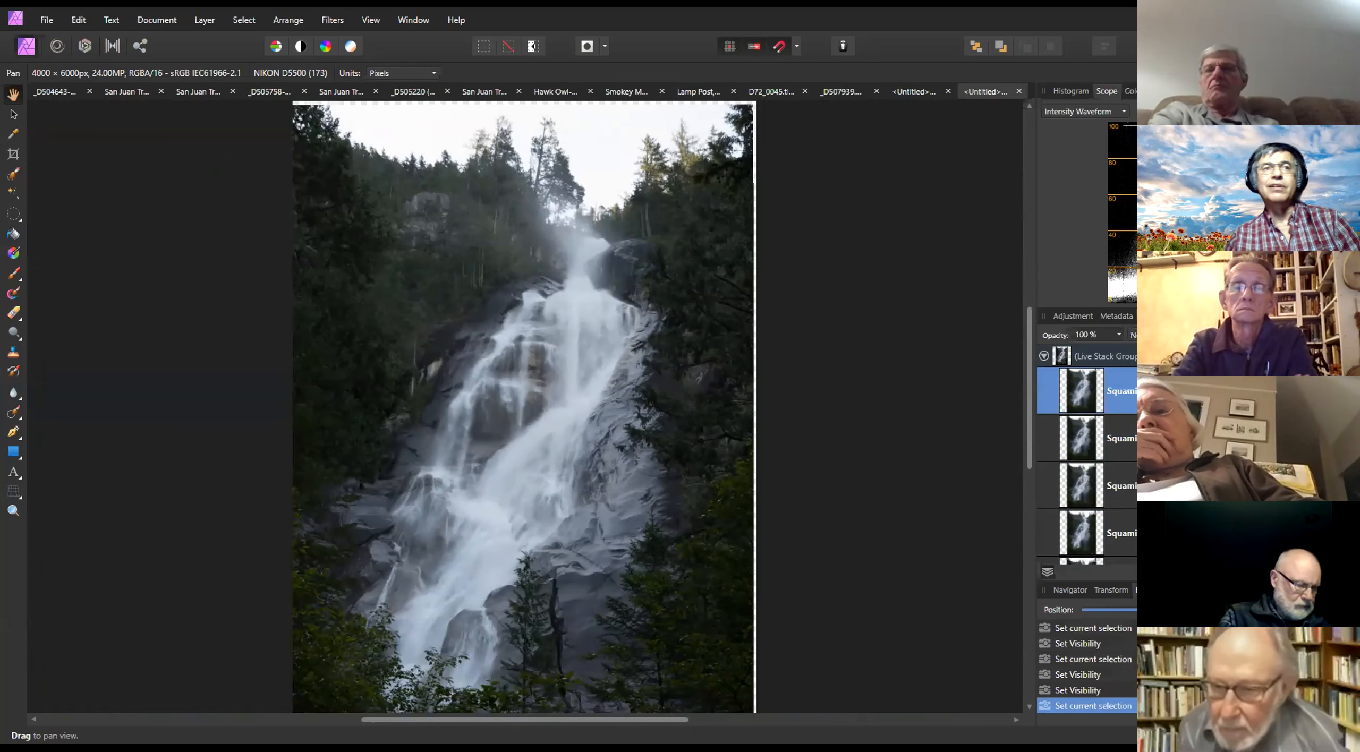
{"action": "scroll", "coordinate": [1088, 455], "scroll_direction": "down", "scroll_amount": 3}
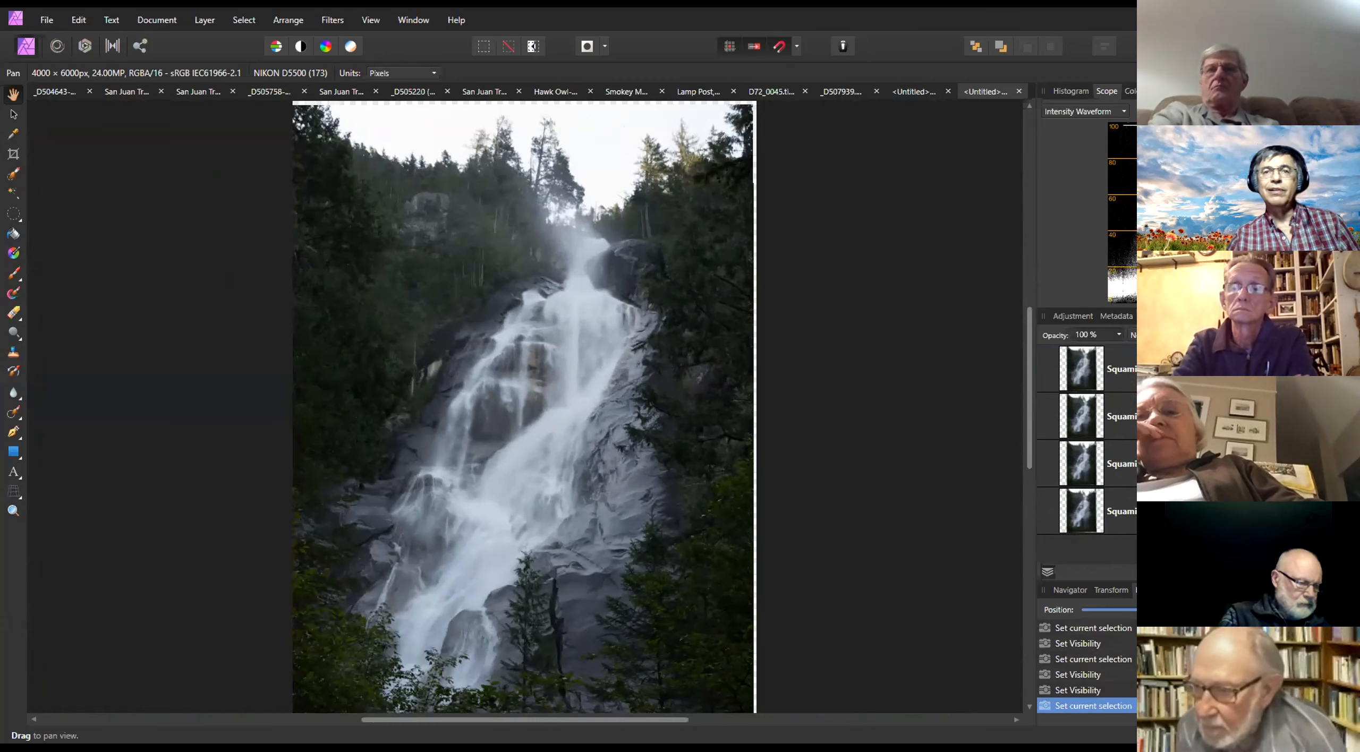
{"action": "left_click", "coordinate": [1120, 517], "text": "shift"}
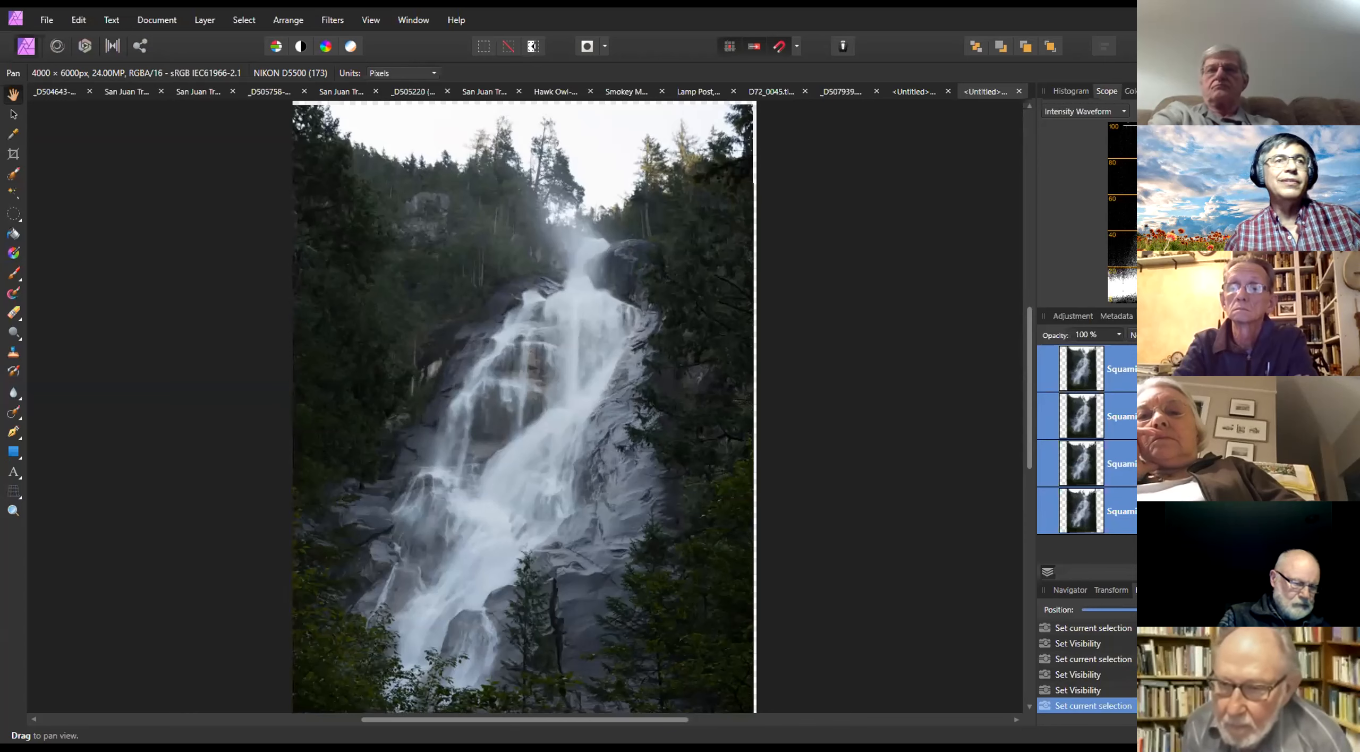
{"action": "left_click", "coordinate": [1333, 369]}
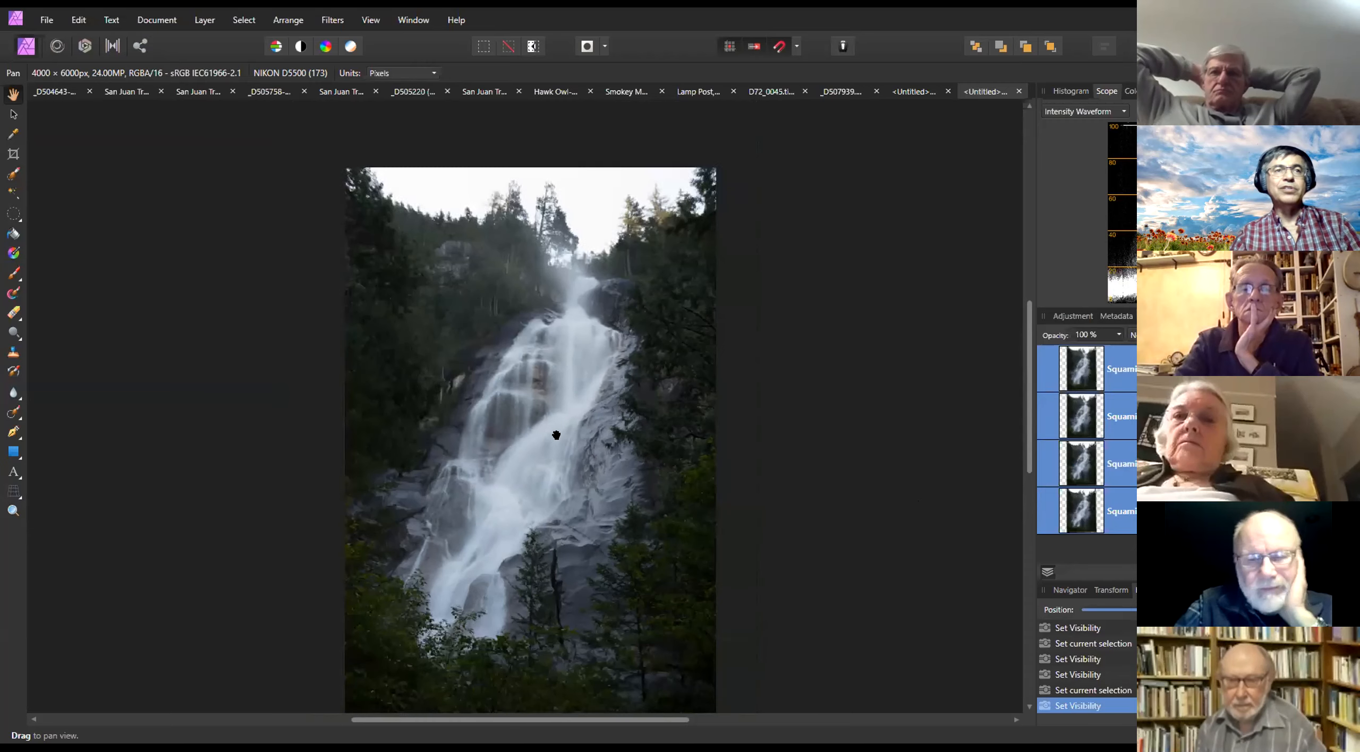
{"action": "scroll", "coordinate": [555, 434], "scroll_direction": "up", "scroll_amount": 2}
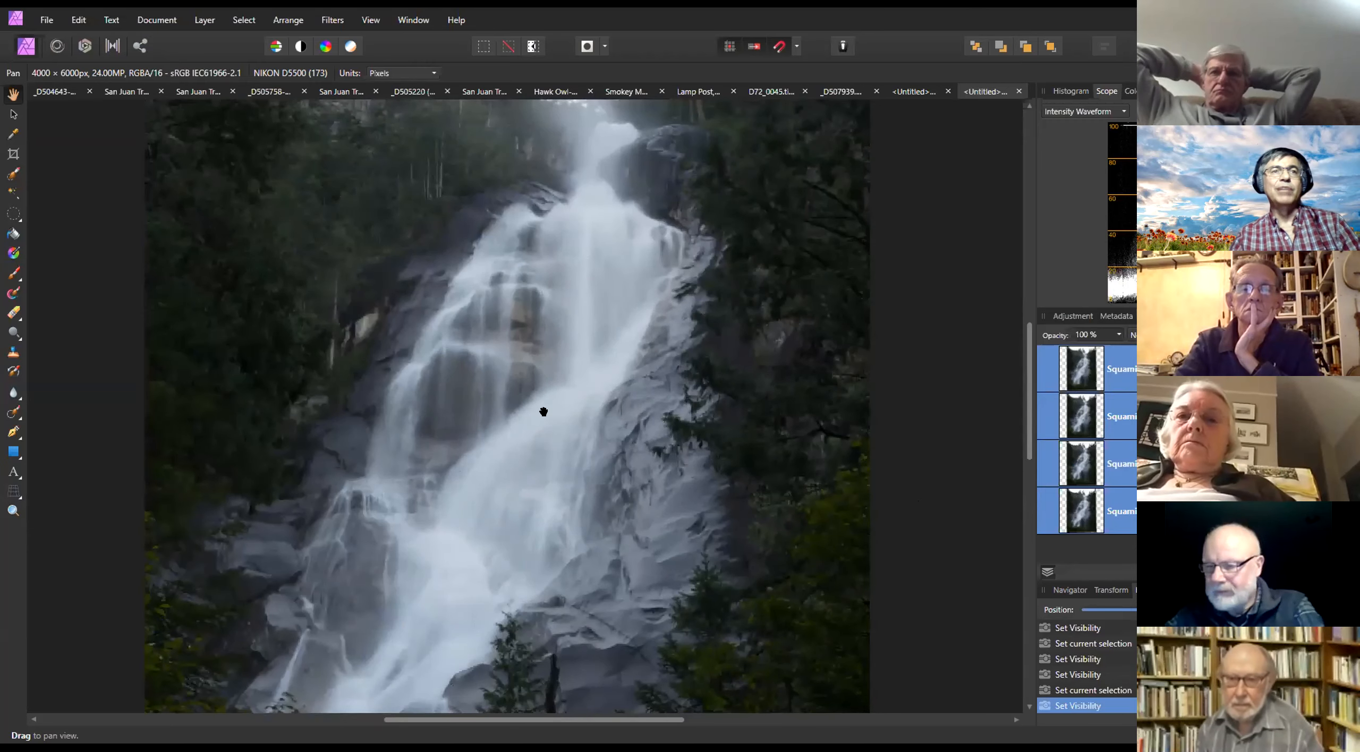
Close both untitled waterfall stack documents without saving their changes
{"action": "scroll", "coordinate": [585, 425], "scroll_direction": "down", "scroll_amount": 1}
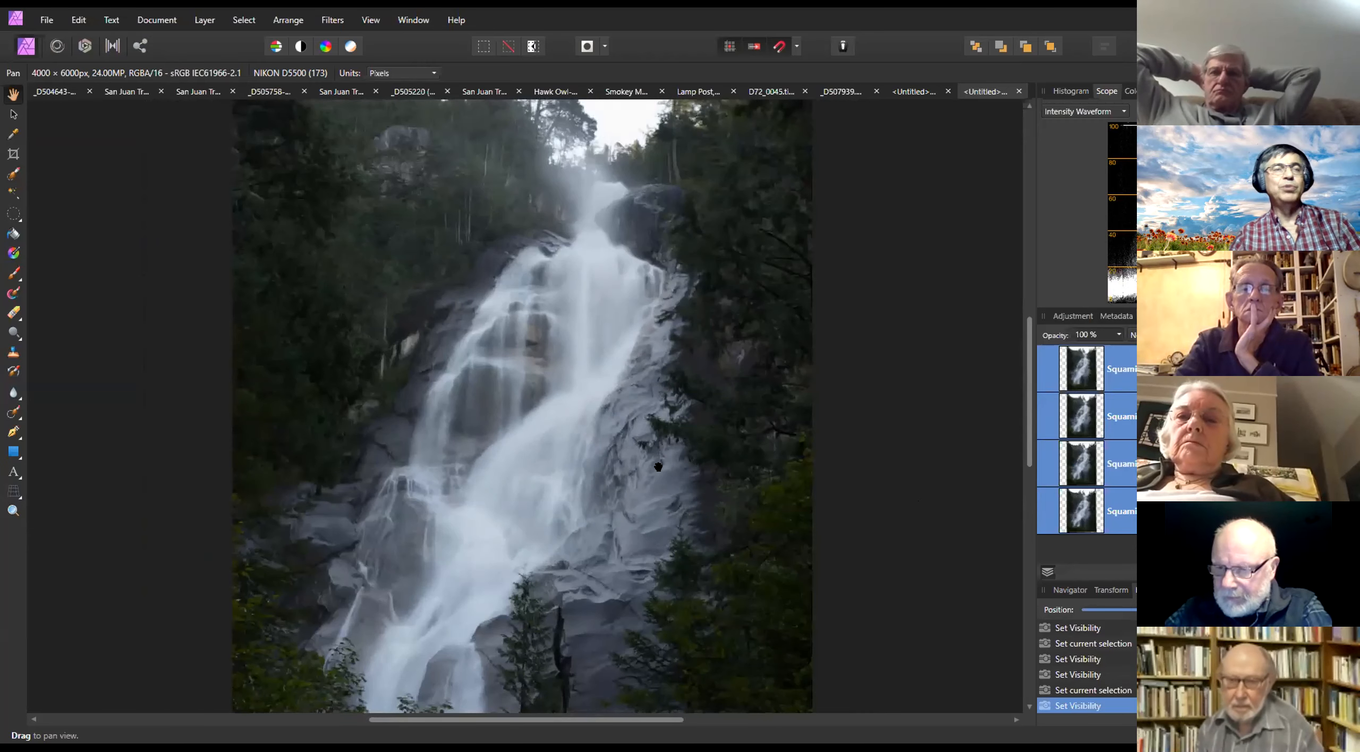
{"action": "scroll", "coordinate": [659, 467], "scroll_direction": "down", "scroll_amount": 1}
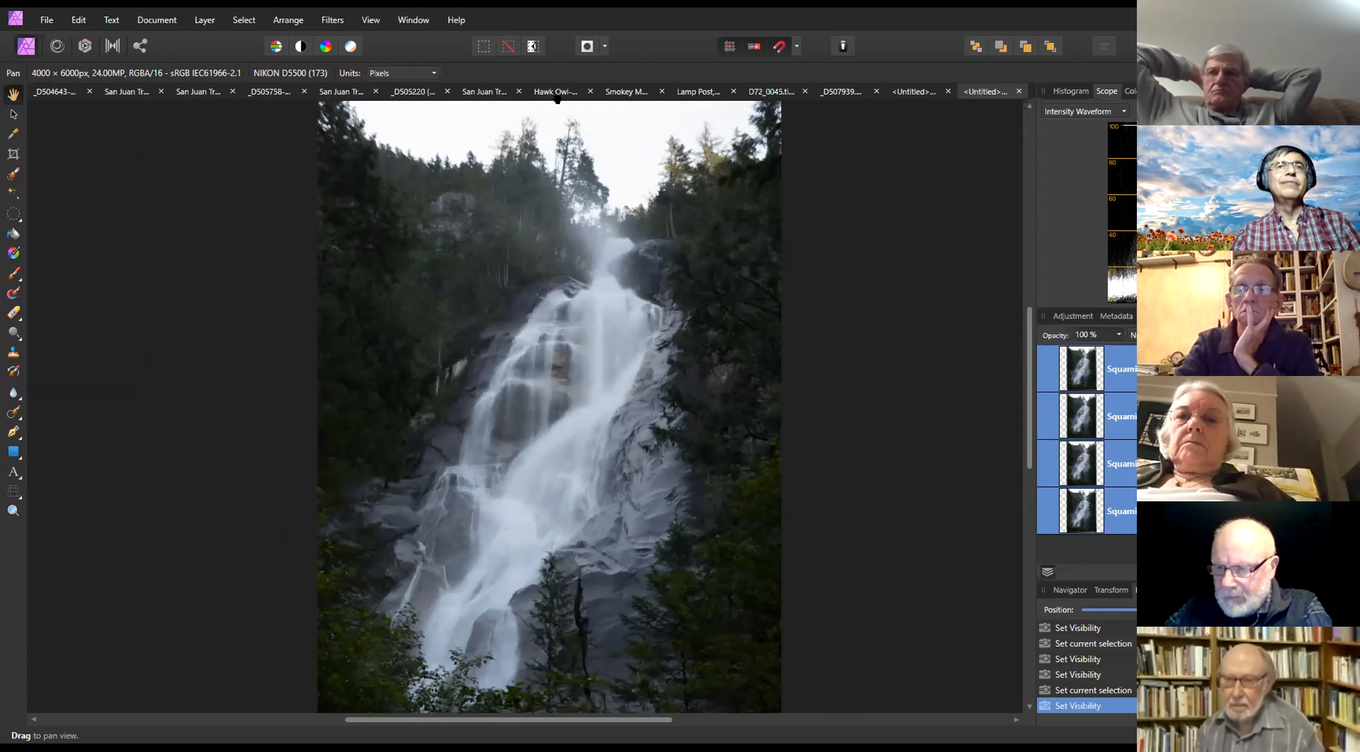
{"action": "left_click", "coordinate": [1018, 92]}
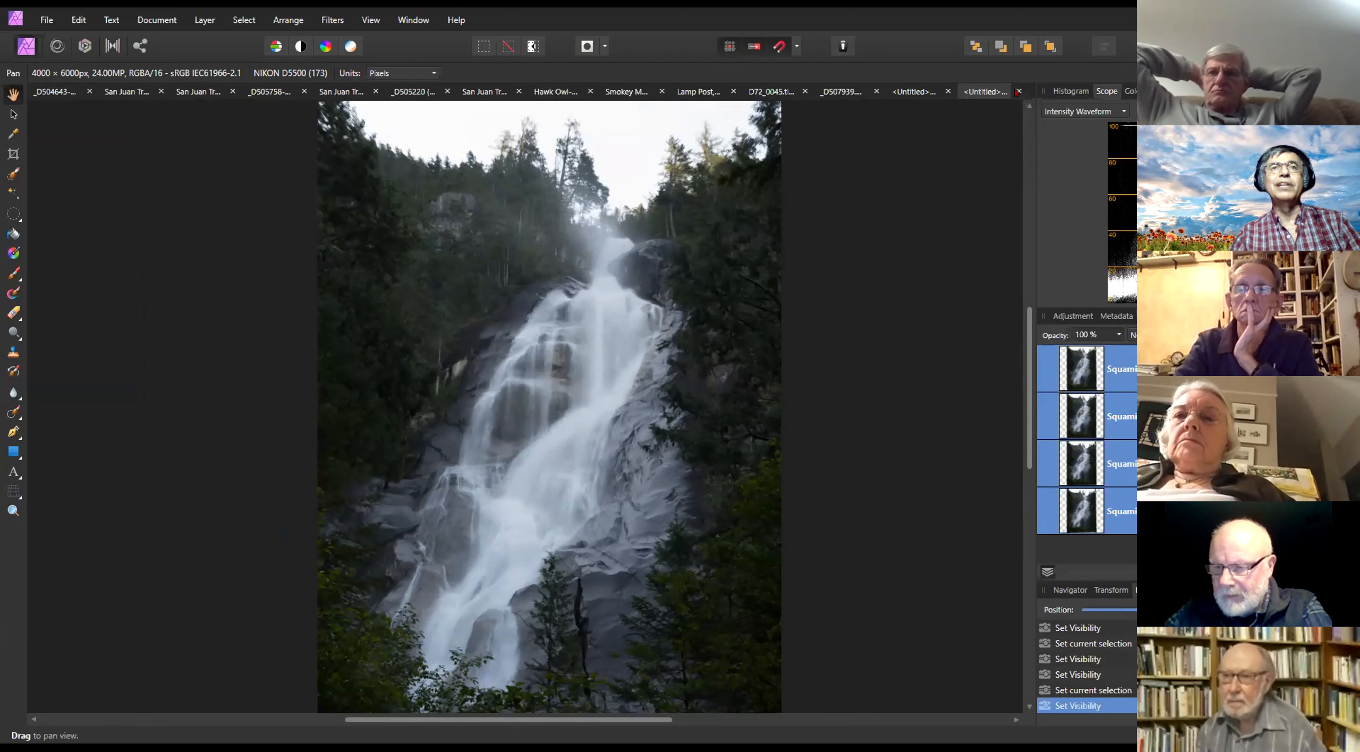
{"action": "left_click", "coordinate": [673, 394]}
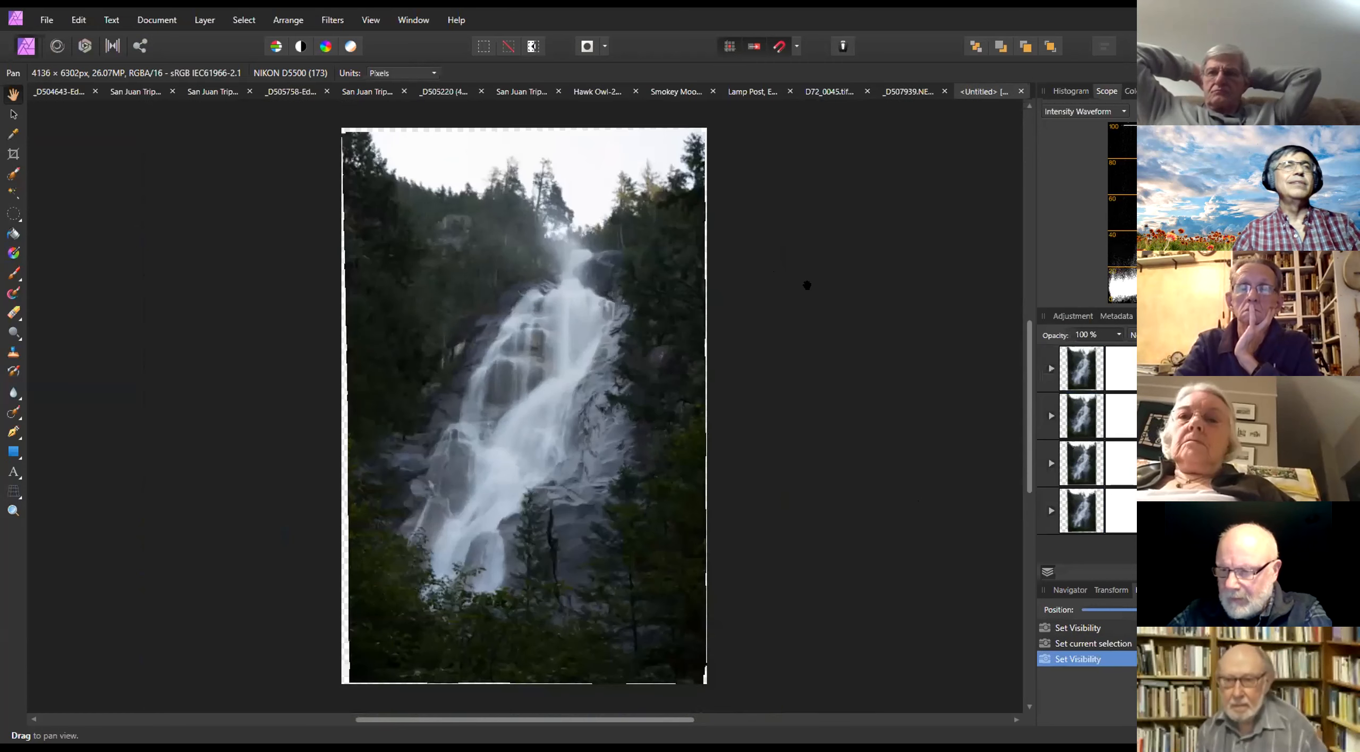
{"action": "left_click", "coordinate": [1021, 92]}
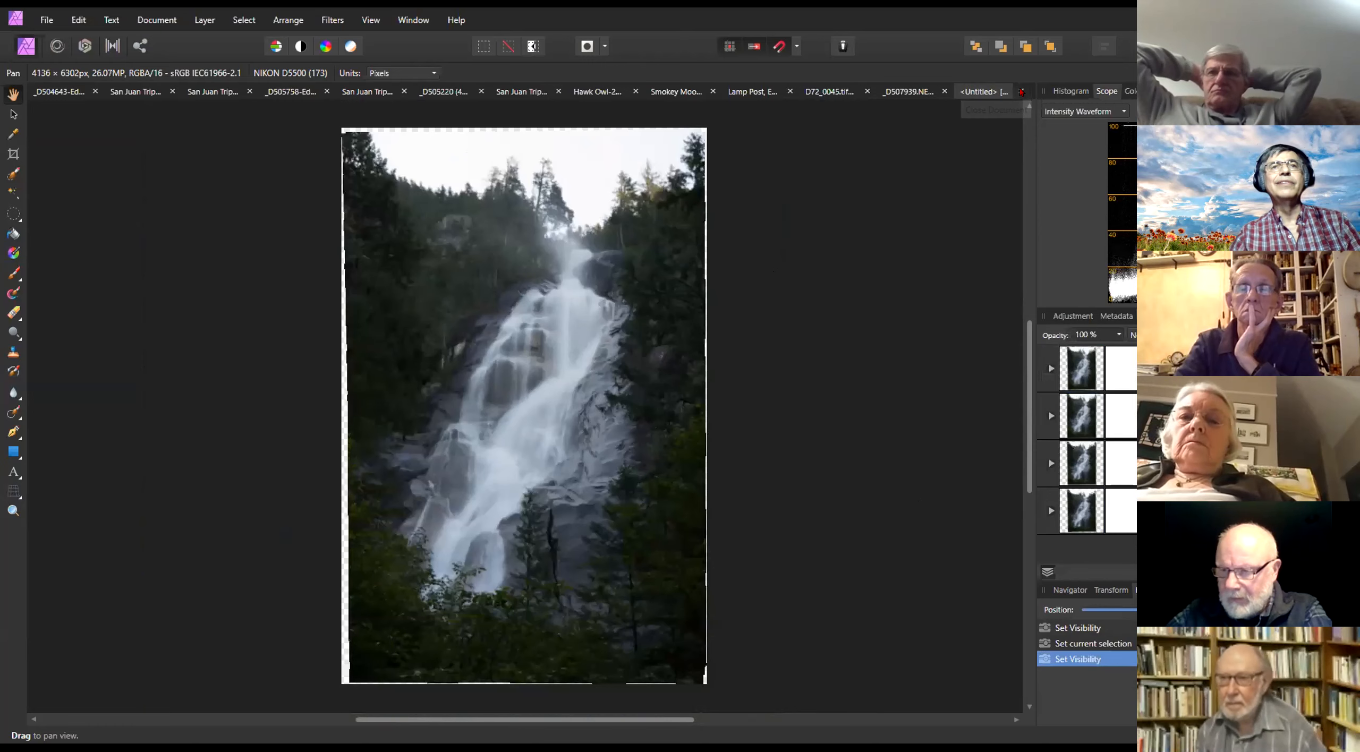
{"action": "left_click", "coordinate": [672, 393]}
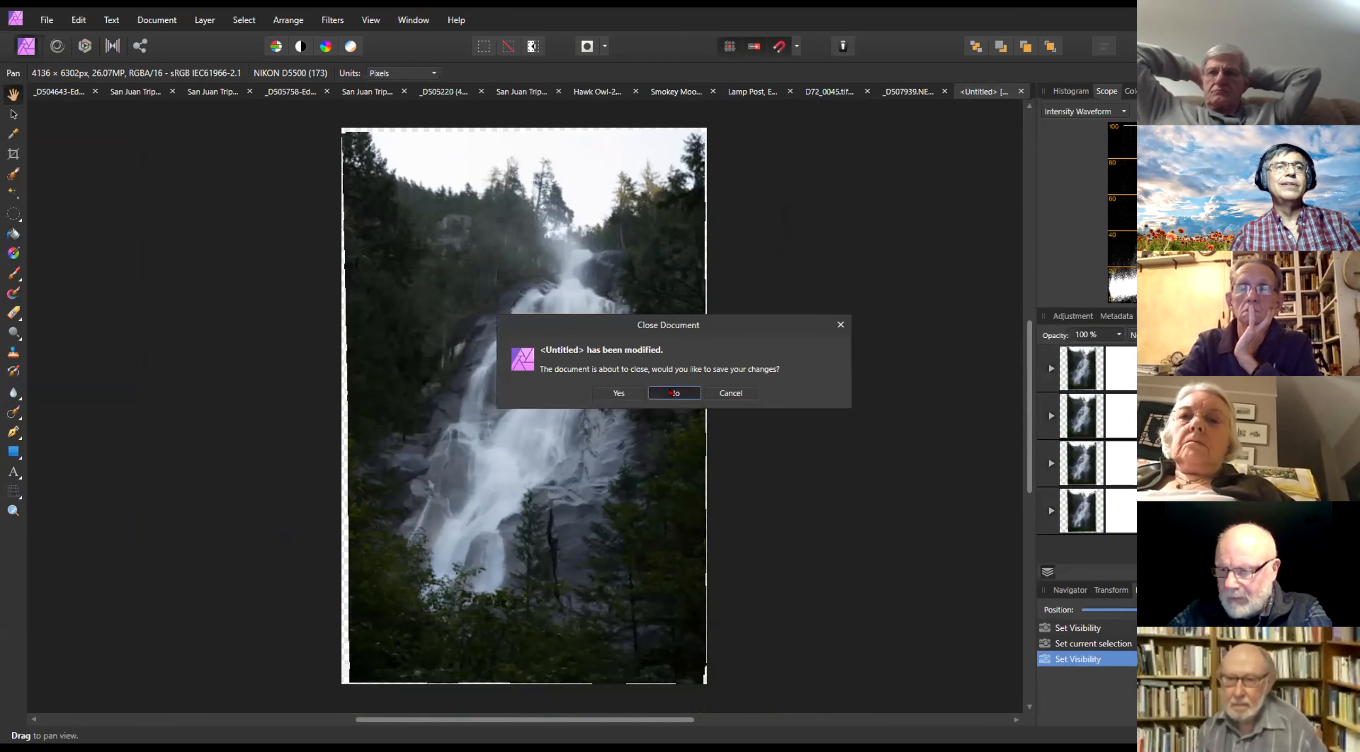
Start a new image stack and add the files Squamish Outing-1837 through Squamish Outing-1844 from the Waterfalls Stacking folder
{"action": "left_click", "coordinate": [43, 21]}
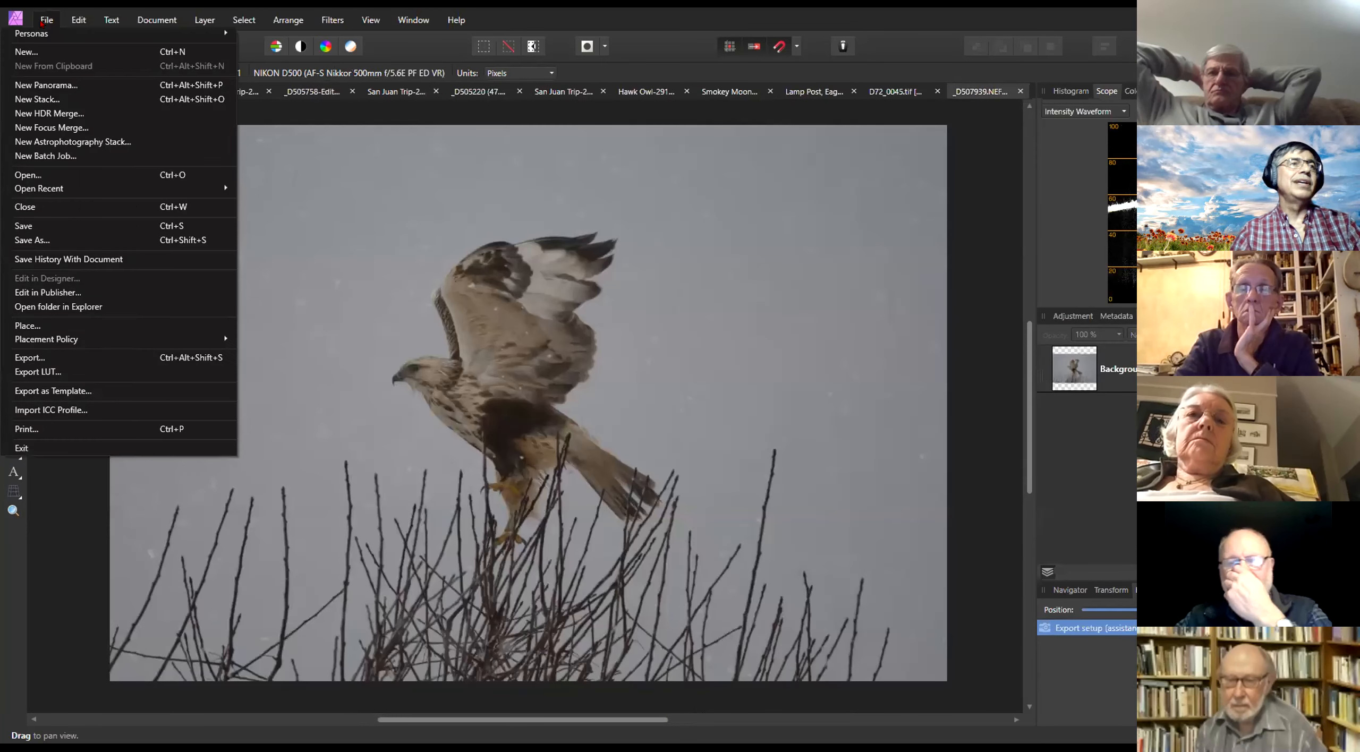
{"action": "left_click", "coordinate": [85, 99]}
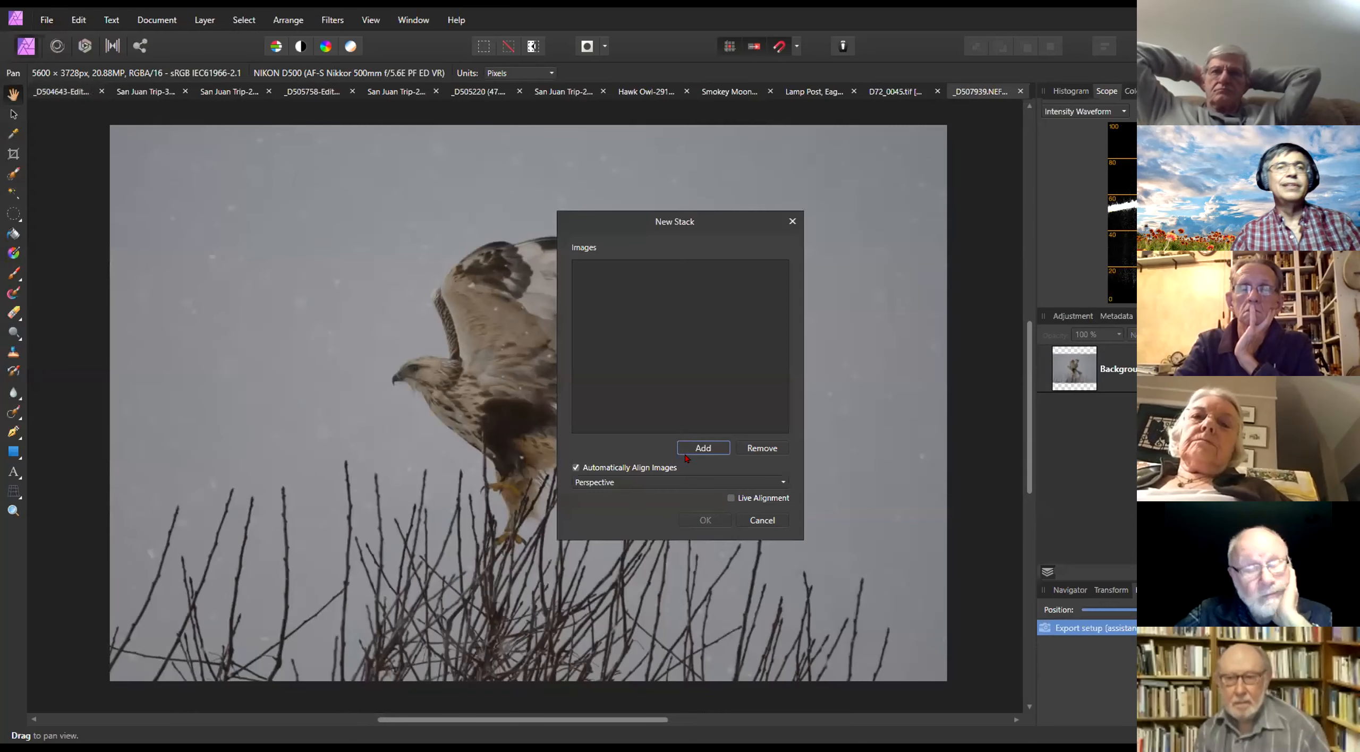
{"action": "left_click", "coordinate": [685, 453]}
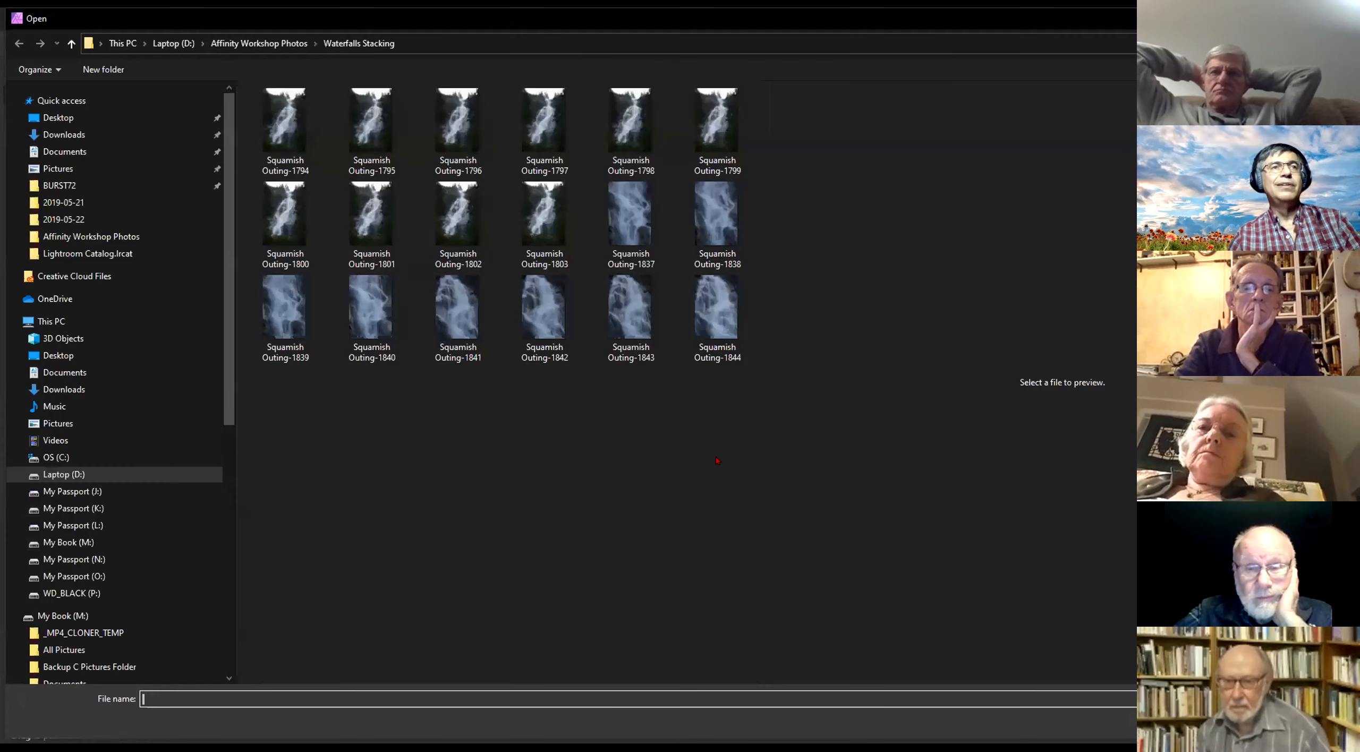
{"action": "left_click", "coordinate": [628, 208]}
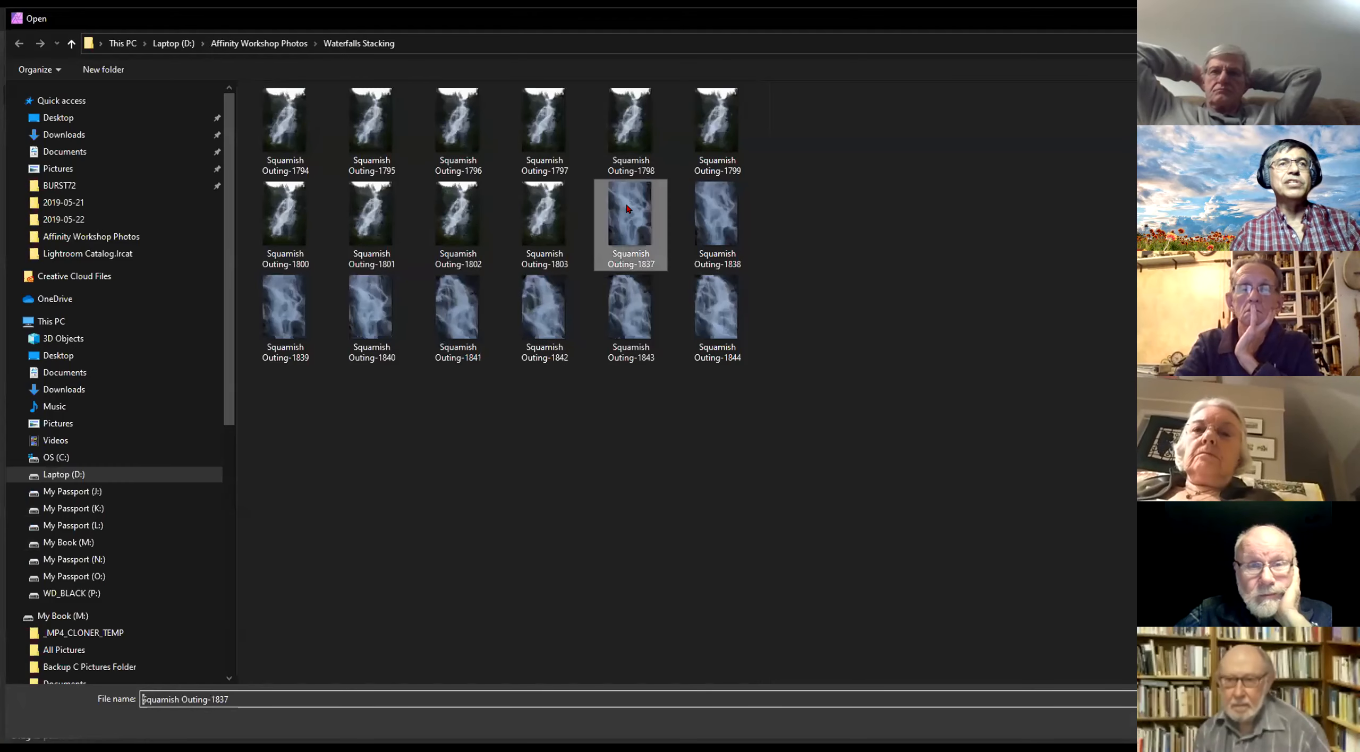
{"action": "left_click", "coordinate": [712, 310], "text": "shift"}
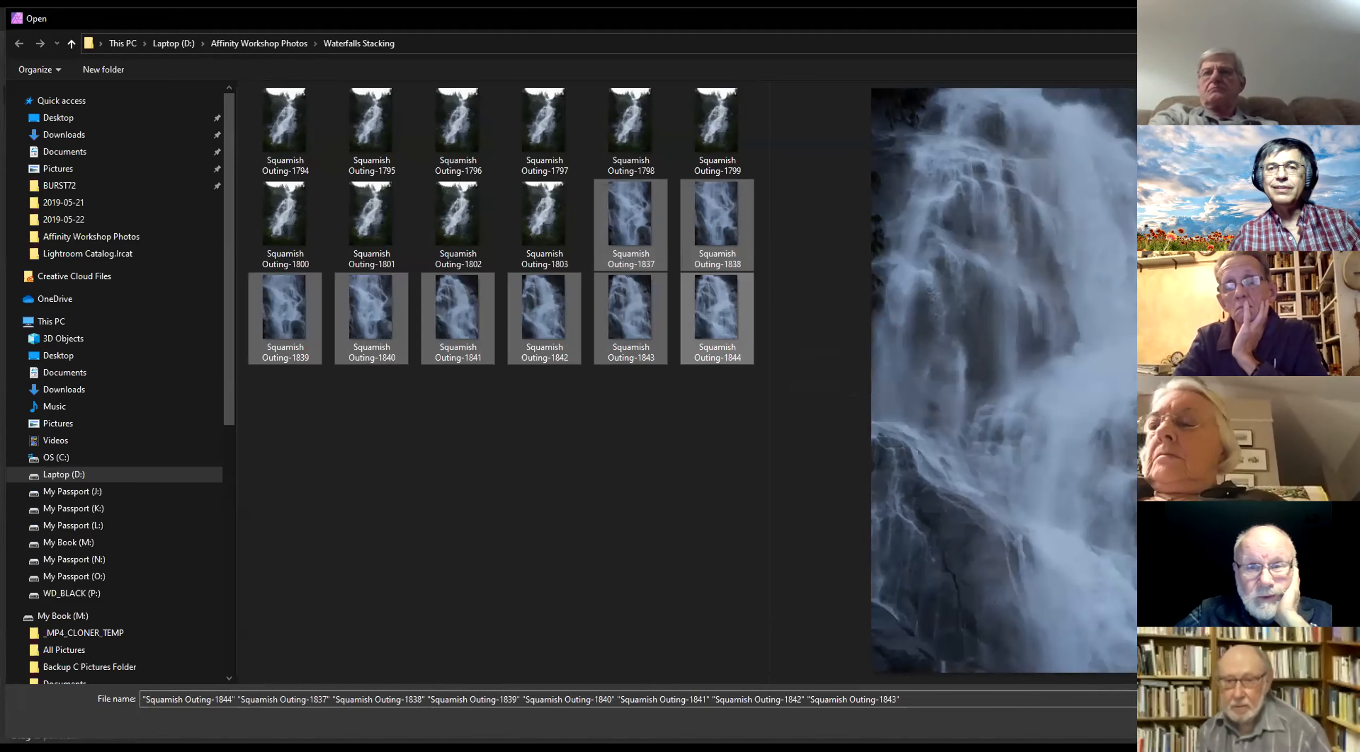
{"action": "left_click", "coordinate": [1246, 722]}
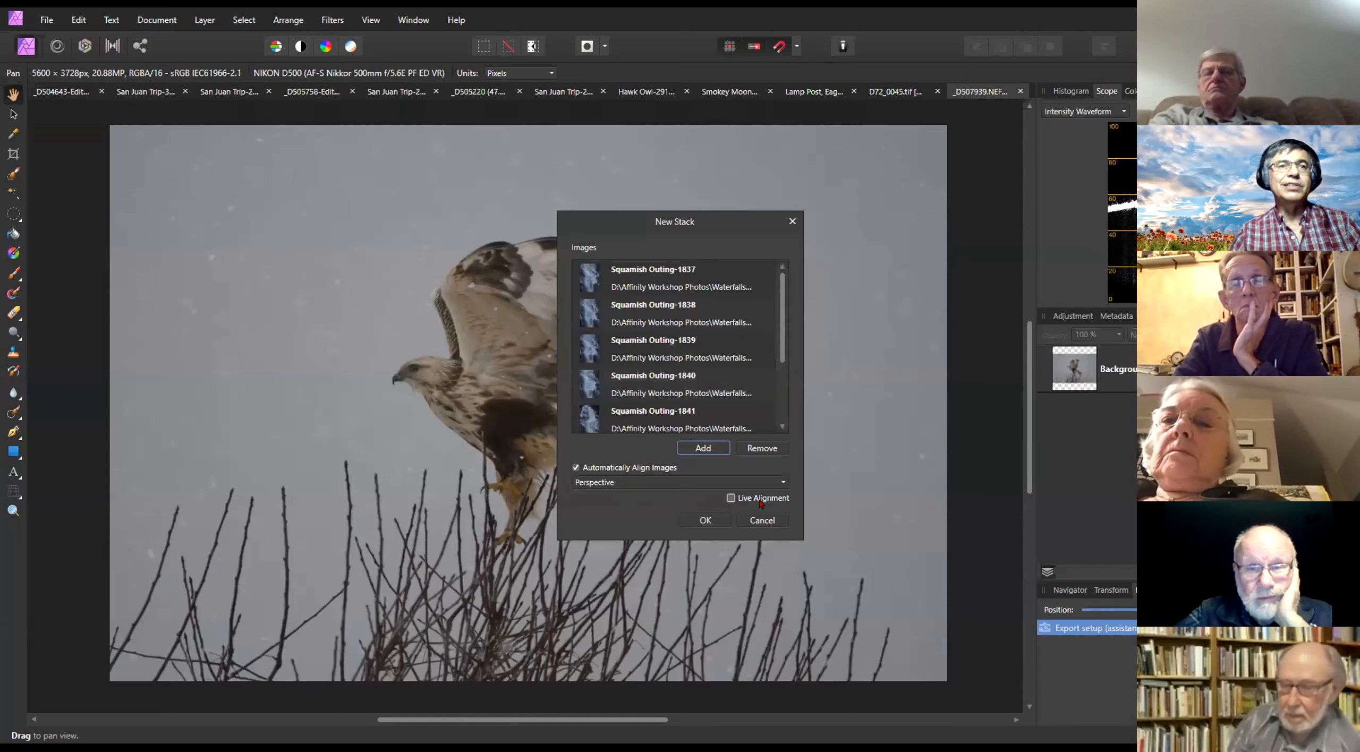
Set automatic alignment to Scale, rotate and translate and create the stack from the added images
{"action": "left_click", "coordinate": [649, 481]}
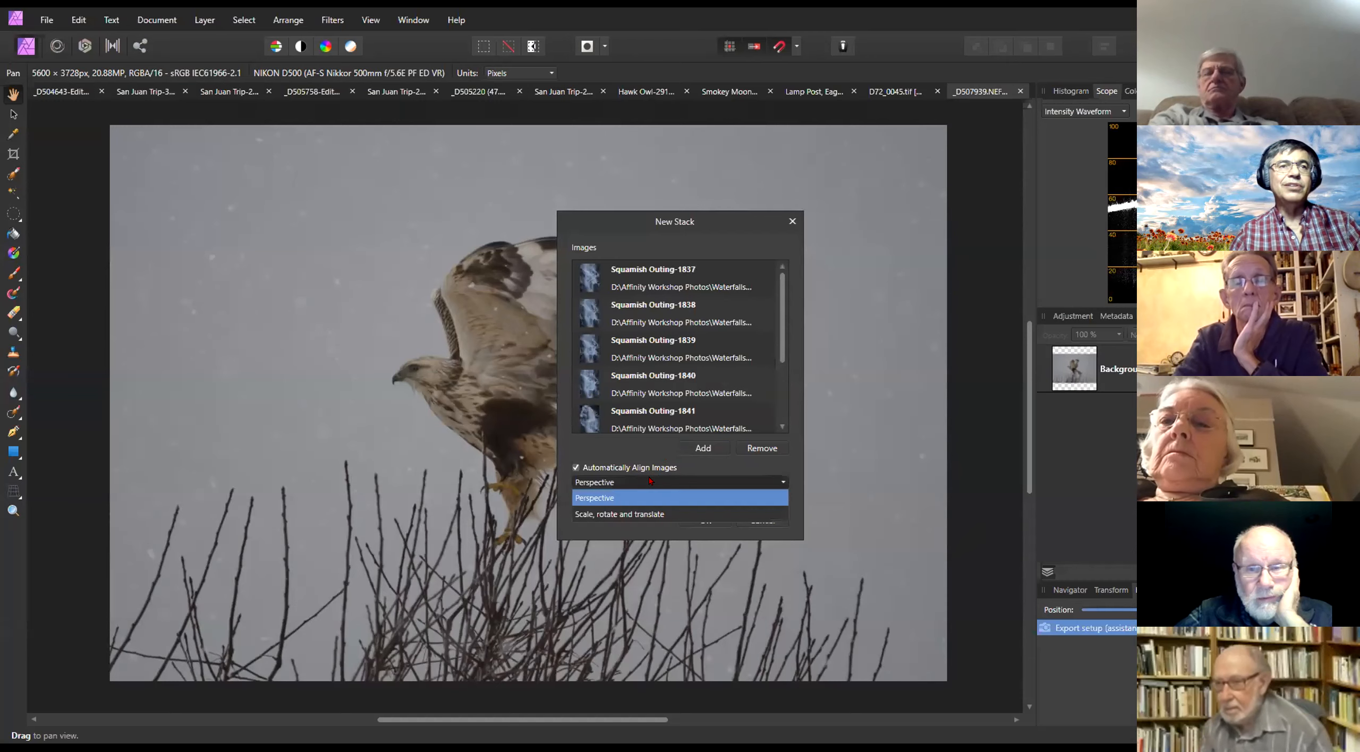
{"action": "left_click", "coordinate": [648, 512]}
{"action": "left_click", "coordinate": [700, 448]}
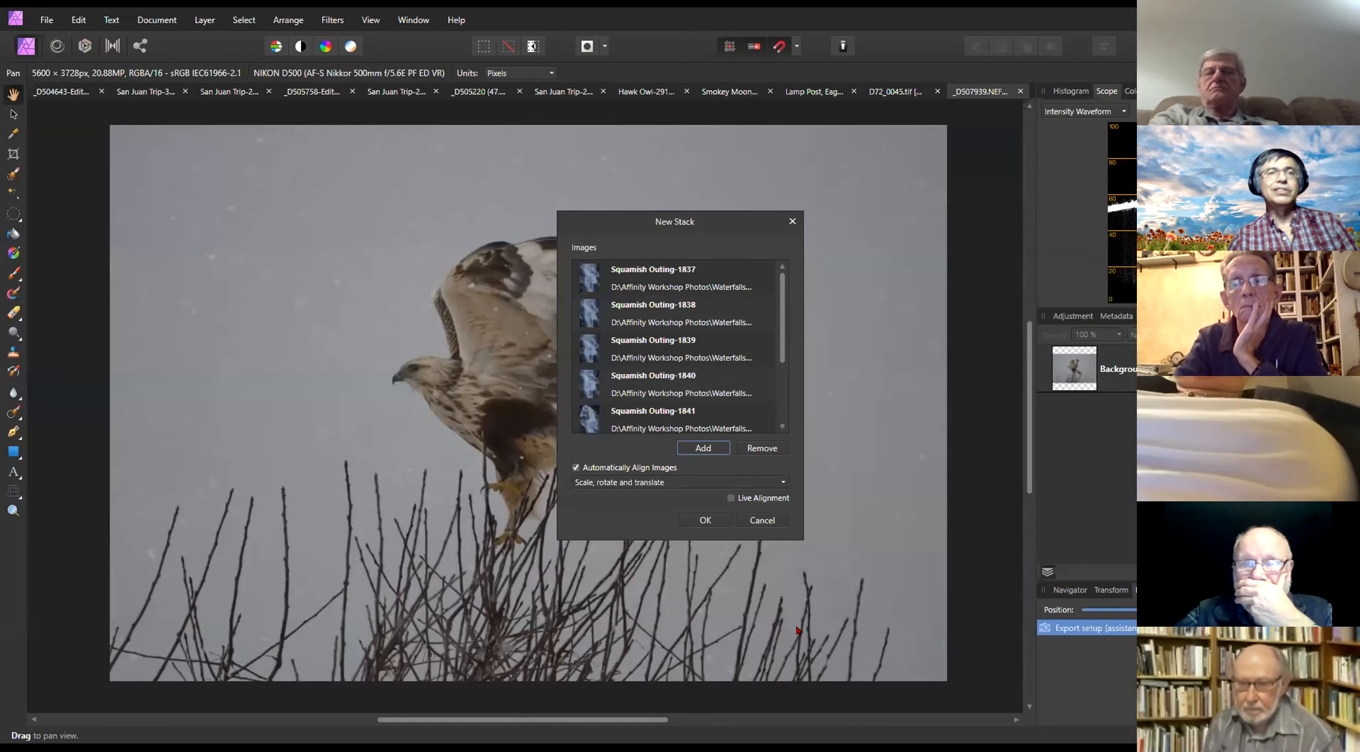
{"action": "left_click", "coordinate": [701, 522]}
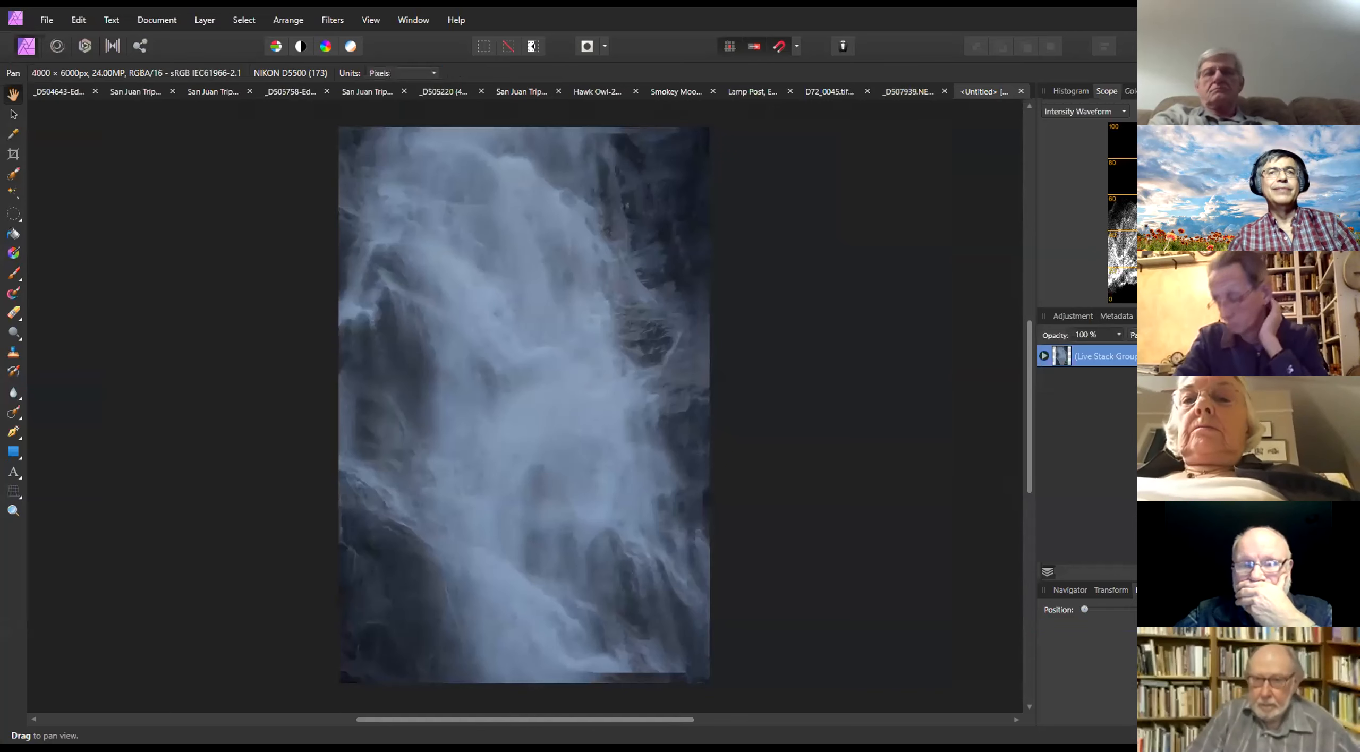
Expand the Live Stack Group, select every waterfall image layer below the first one and hide them
{"action": "left_click", "coordinate": [1042, 355]}
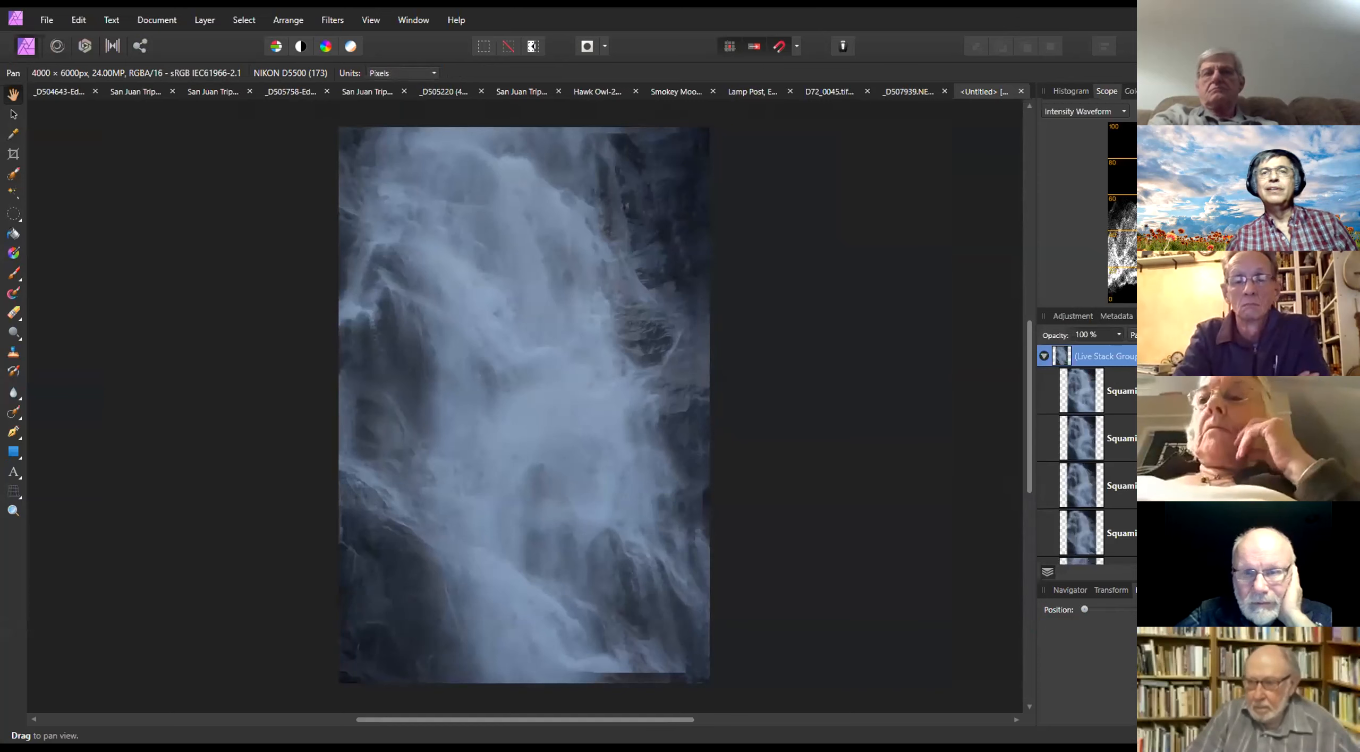
{"action": "left_click", "coordinate": [1121, 438]}
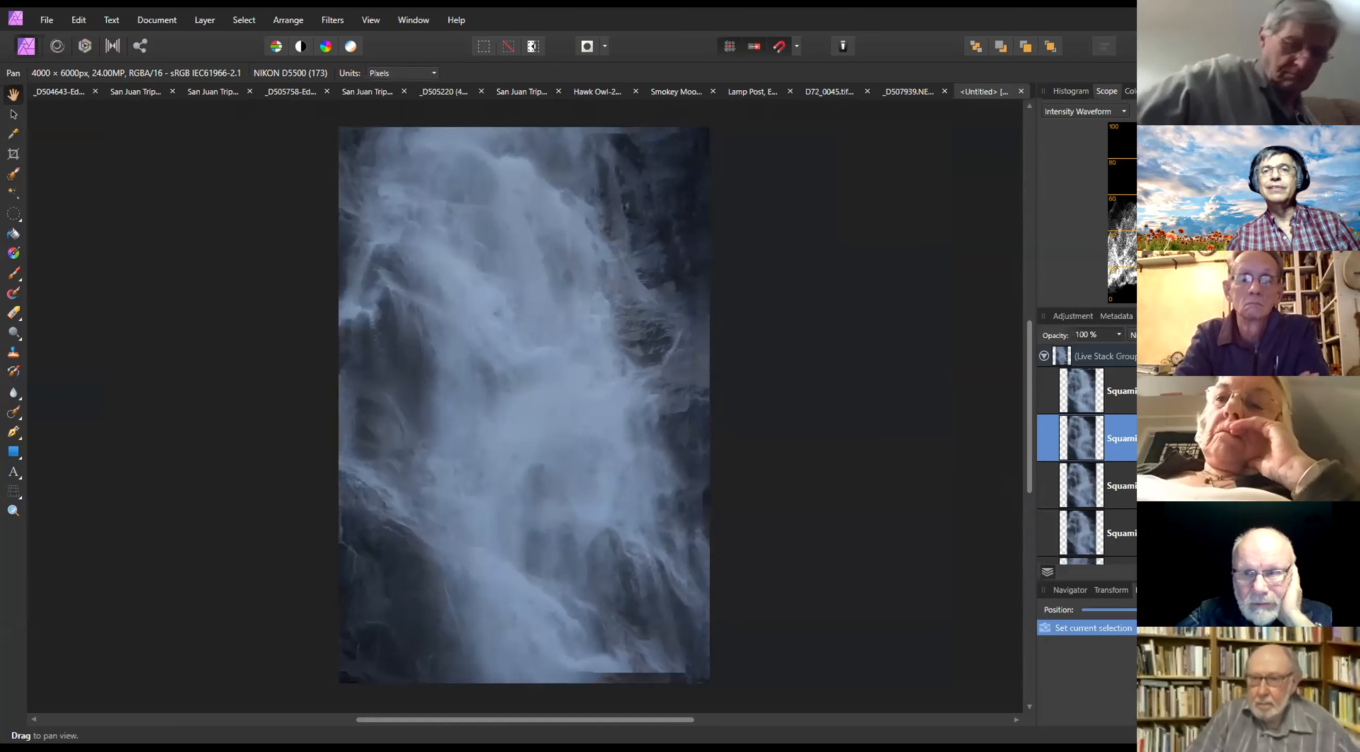
{"action": "scroll", "coordinate": [1088, 454], "scroll_direction": "down", "scroll_amount": 5}
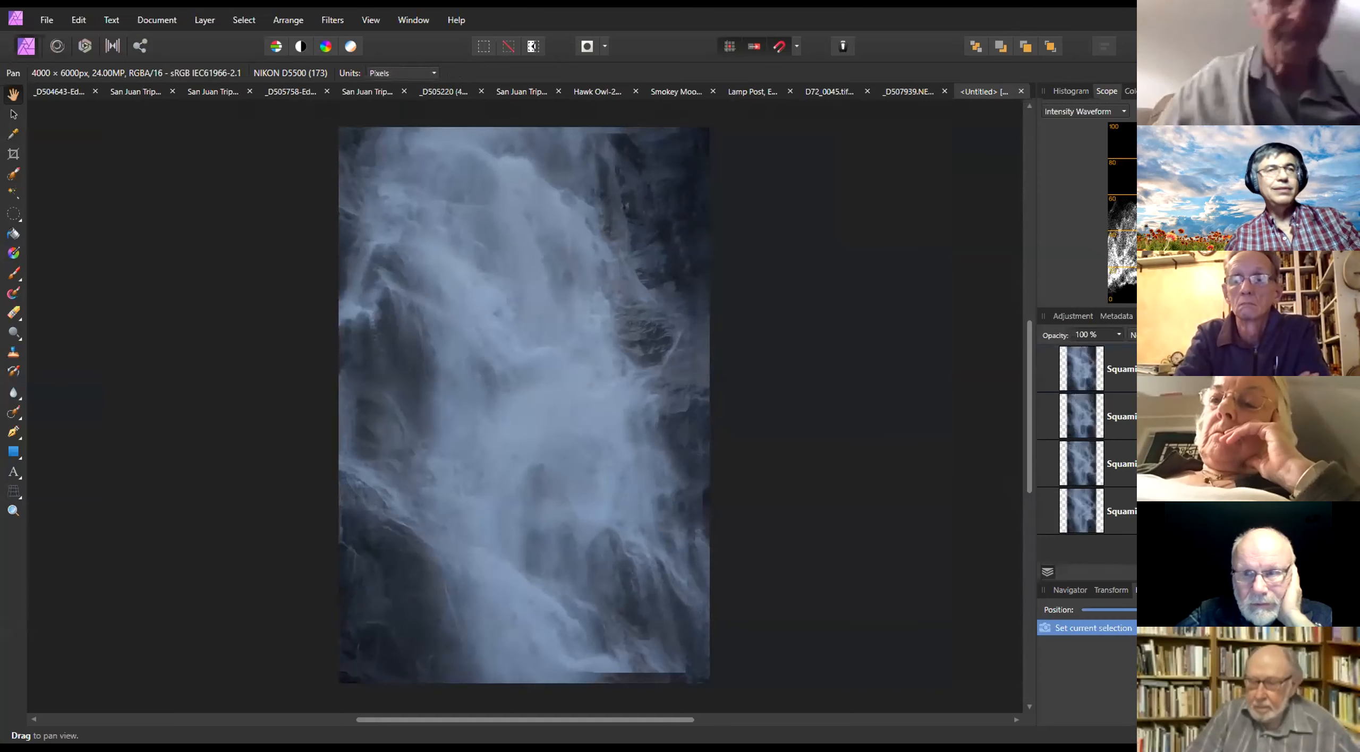
{"action": "left_click", "coordinate": [1121, 512], "text": "shift"}
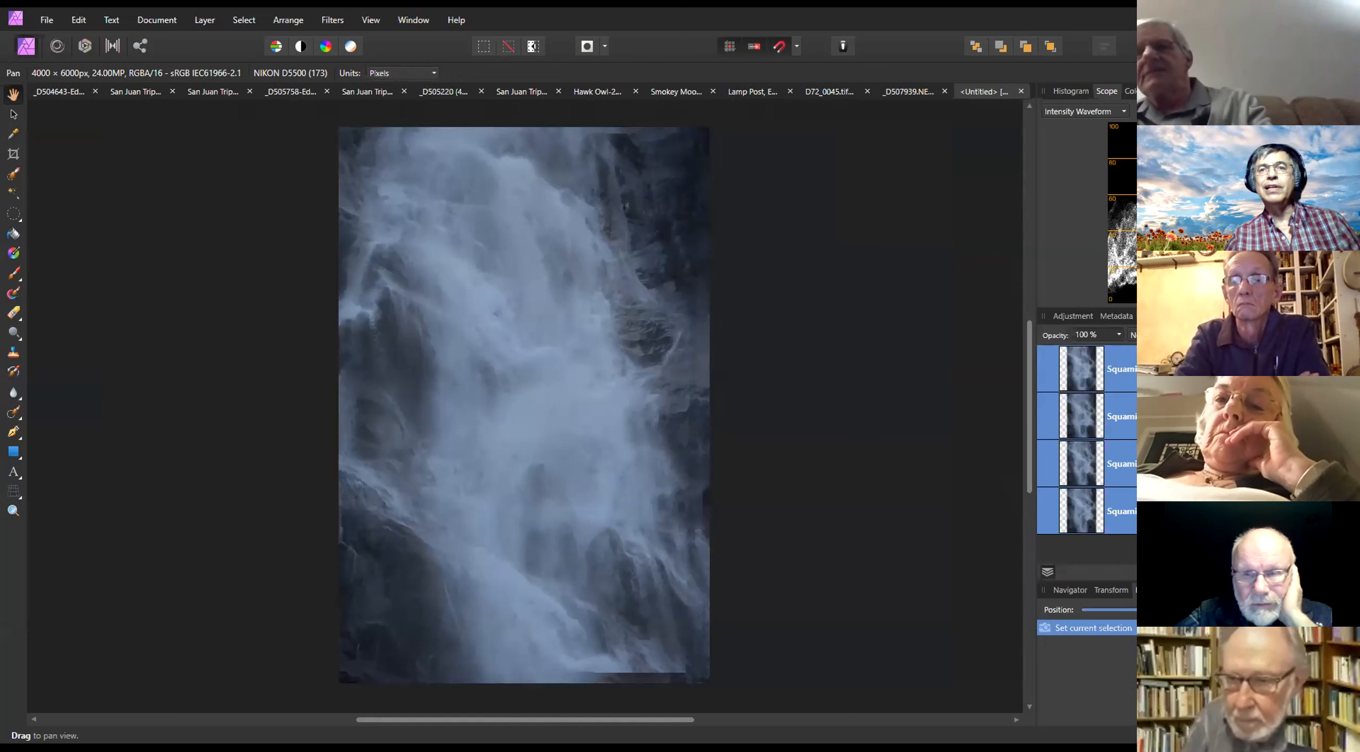
{"action": "left_click", "coordinate": [1340, 511]}
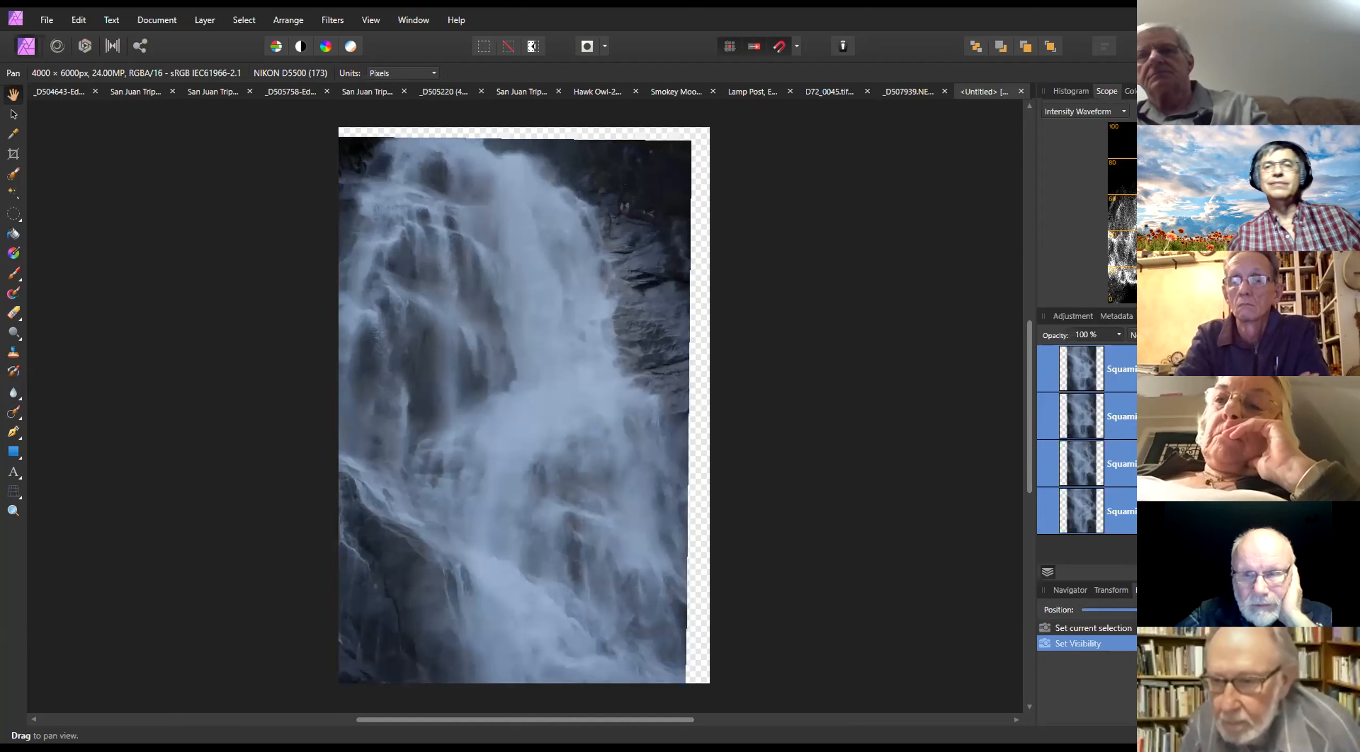
Toggle the visibility of individual frames in the partly hidden stack to examine the water in a single shot
{"action": "scroll", "coordinate": [1087, 455], "scroll_direction": "up", "scroll_amount": 10}
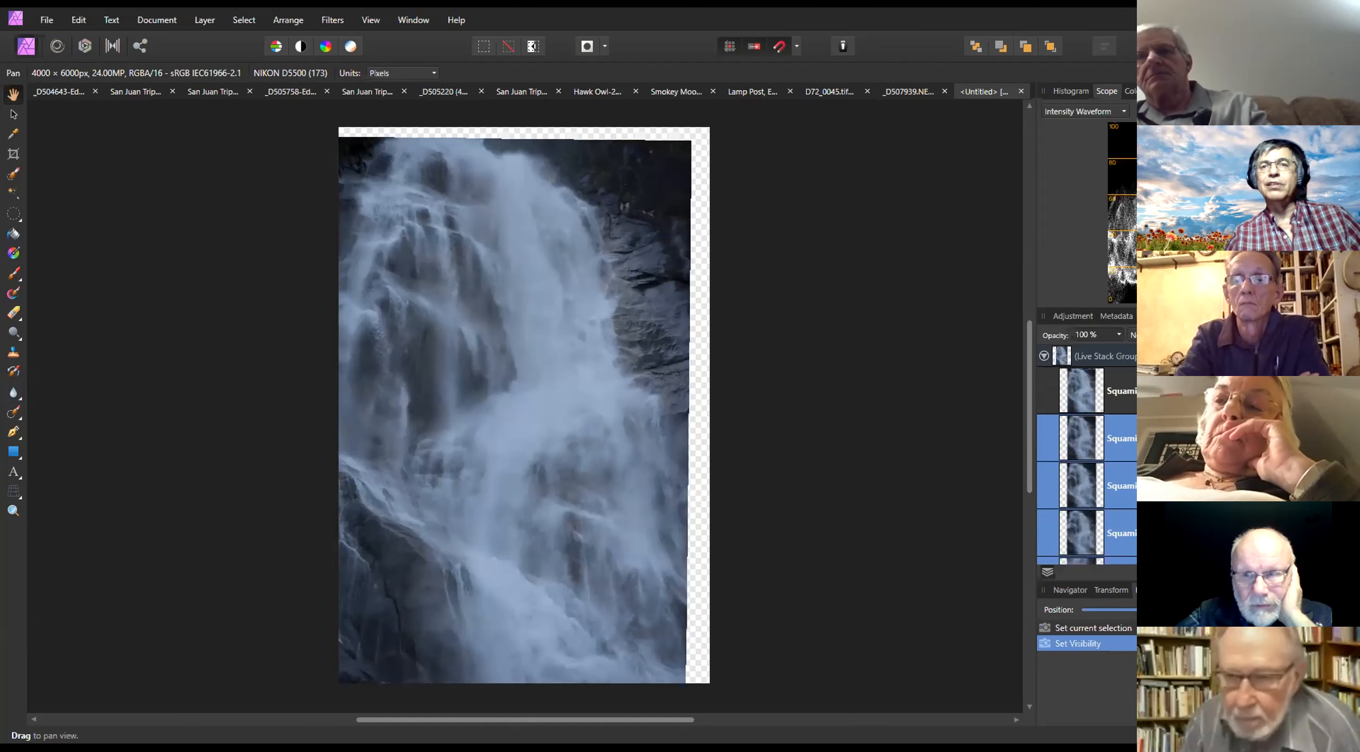
{"action": "scroll", "coordinate": [1087, 454], "scroll_direction": "down", "scroll_amount": 3}
{"action": "scroll", "coordinate": [1087, 455], "scroll_direction": "up", "scroll_amount": 3}
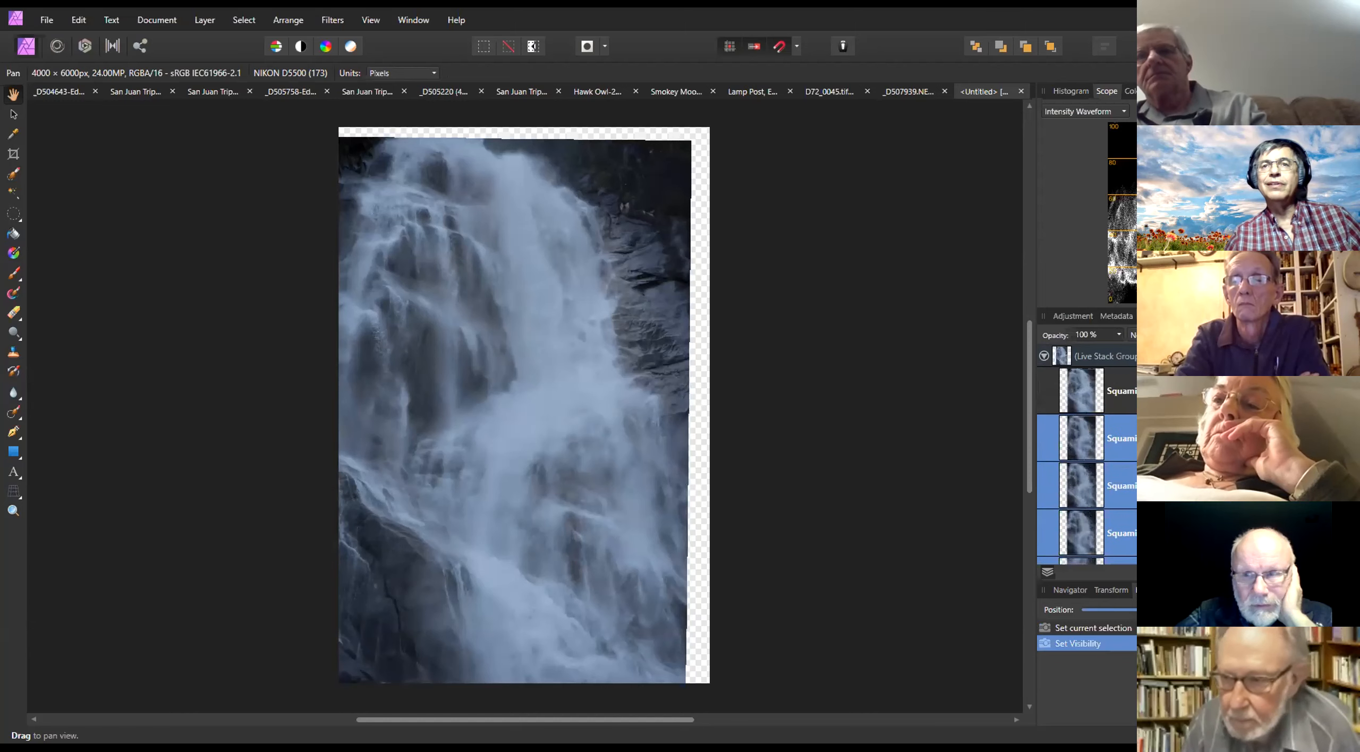
{"action": "left_click", "coordinate": [1344, 391]}
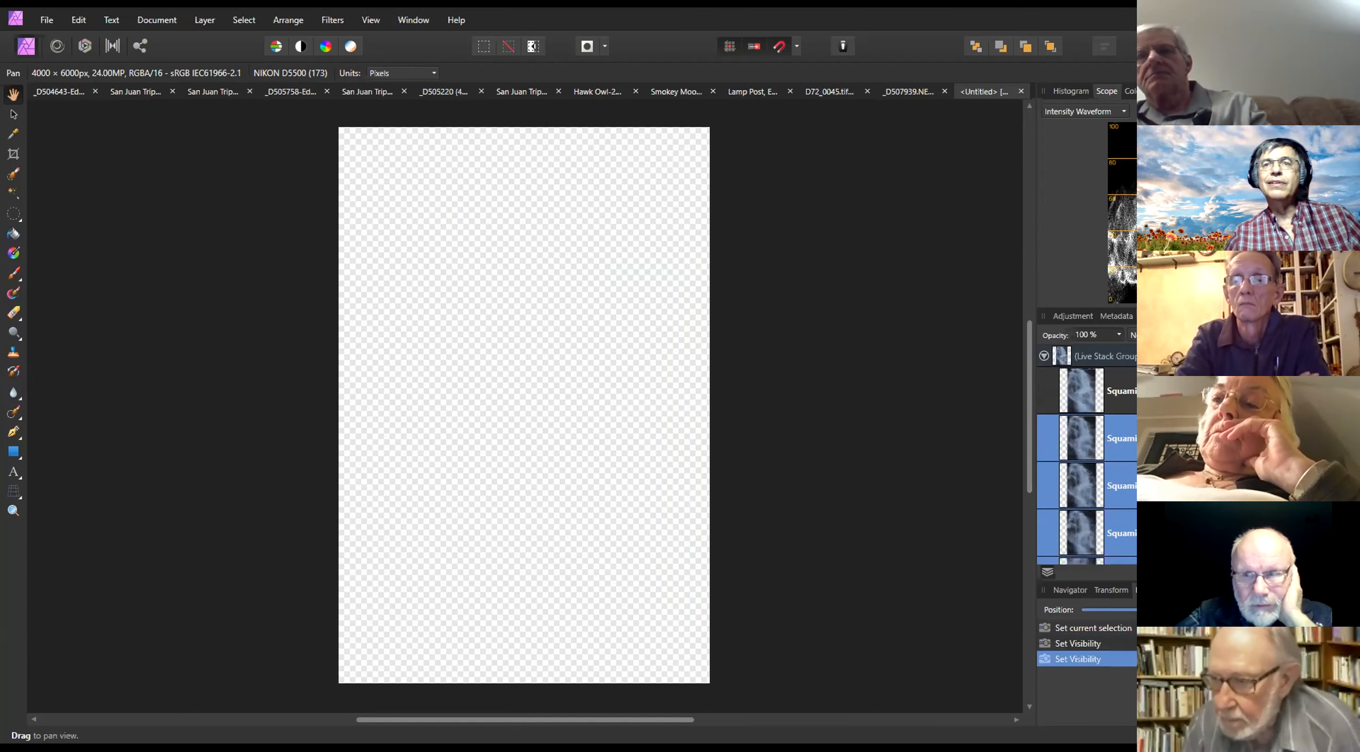
{"action": "left_click", "coordinate": [1344, 391]}
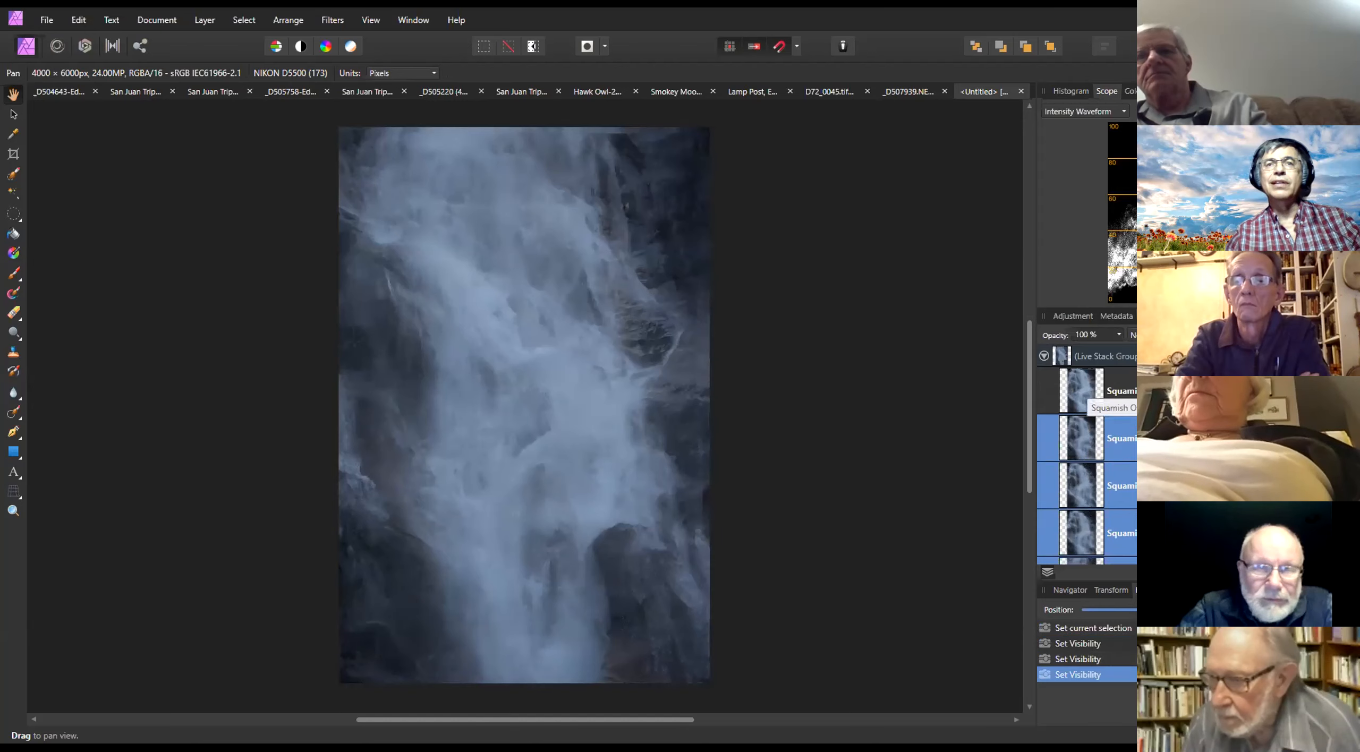
Include the first image layer in the selection, show all the stack's frames and close the untitled document without saving
{"action": "left_click", "coordinate": [1094, 392], "text": "ctrl"}
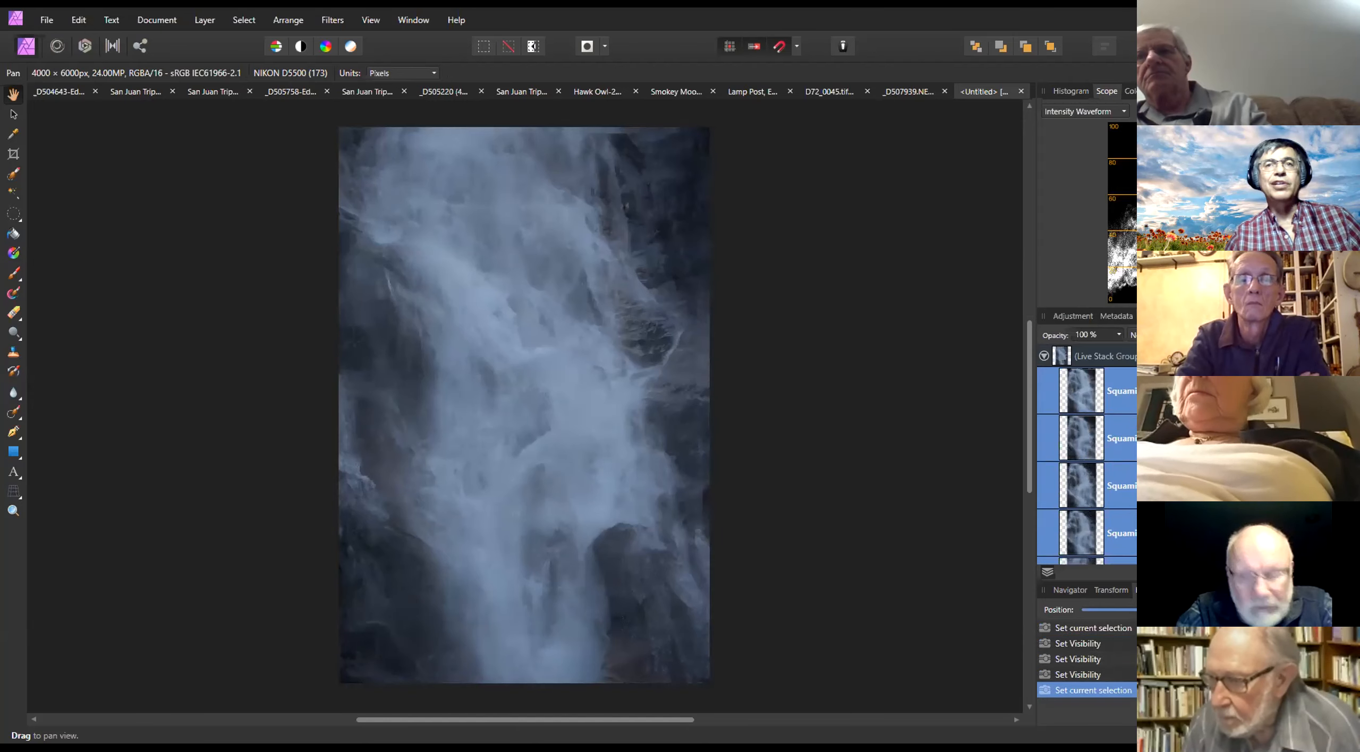
{"action": "left_click", "coordinate": [1344, 392]}
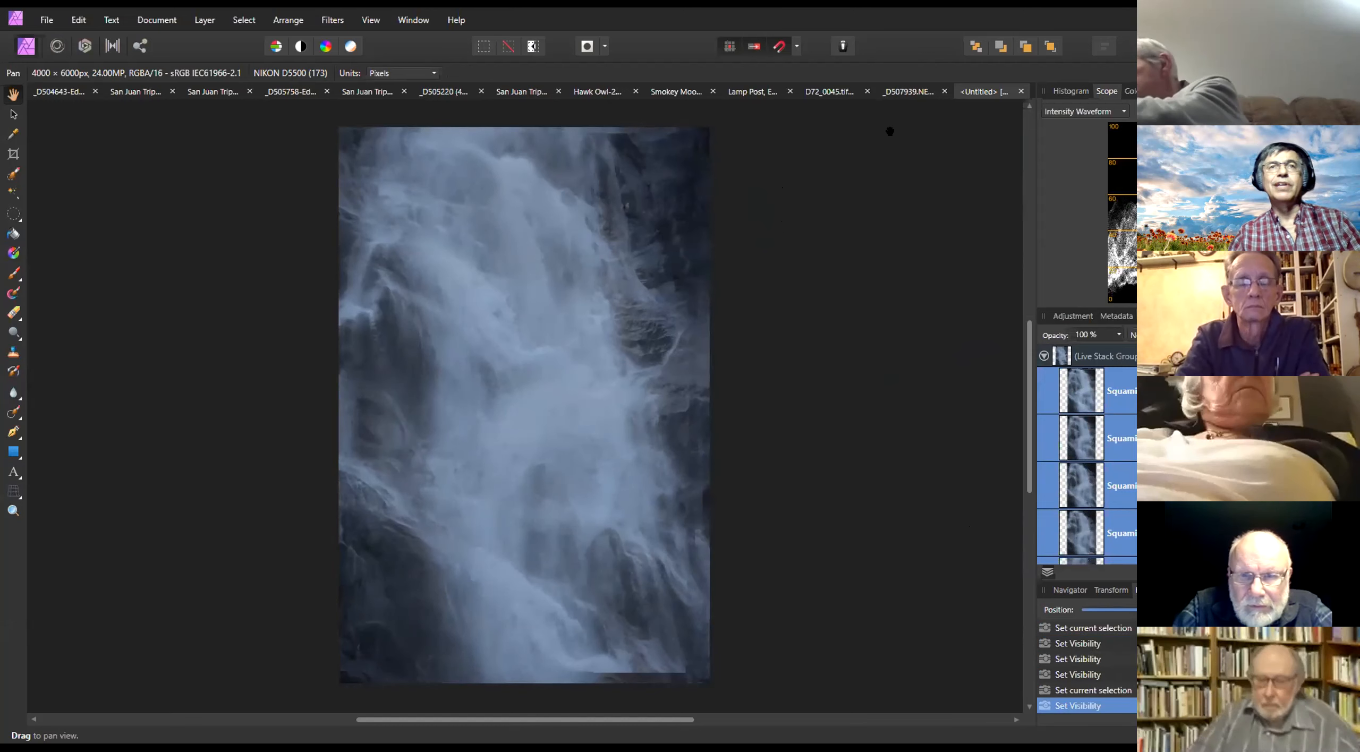
{"action": "left_click", "coordinate": [1019, 91]}
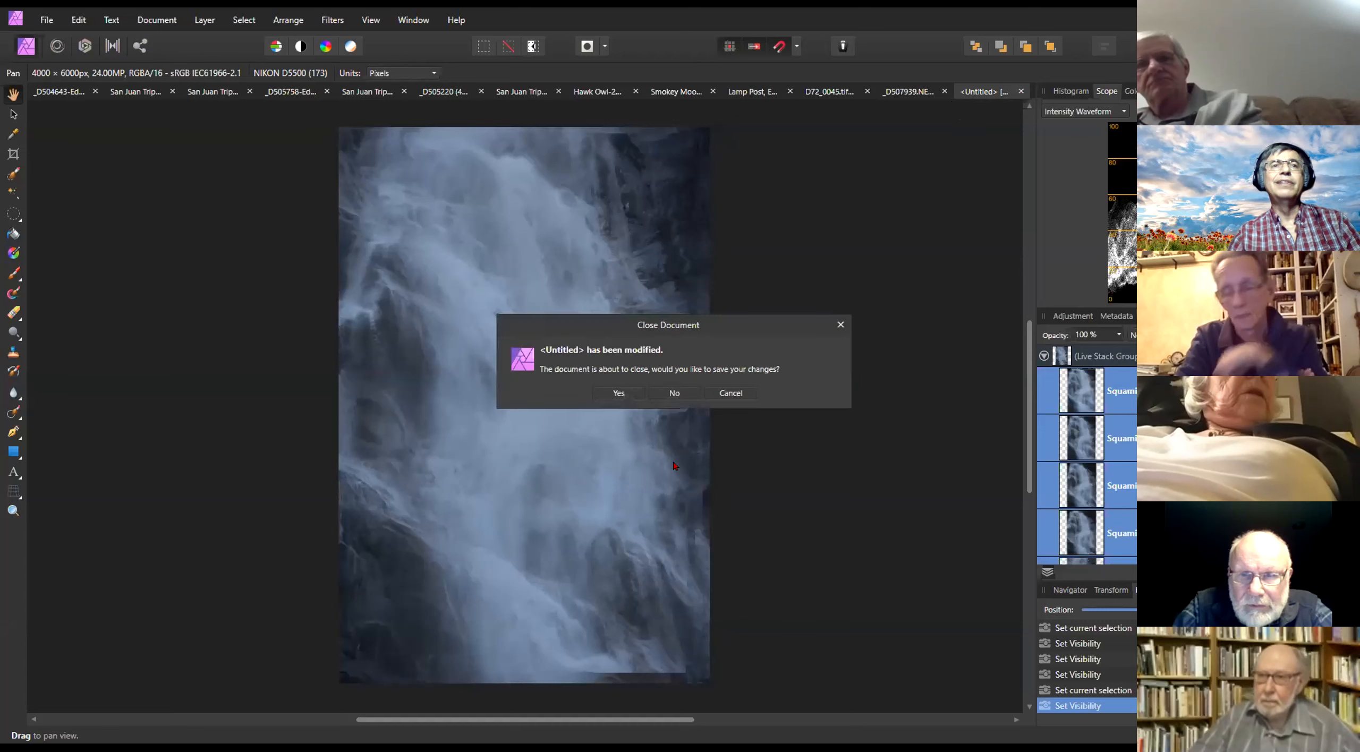
{"action": "left_click", "coordinate": [673, 391]}
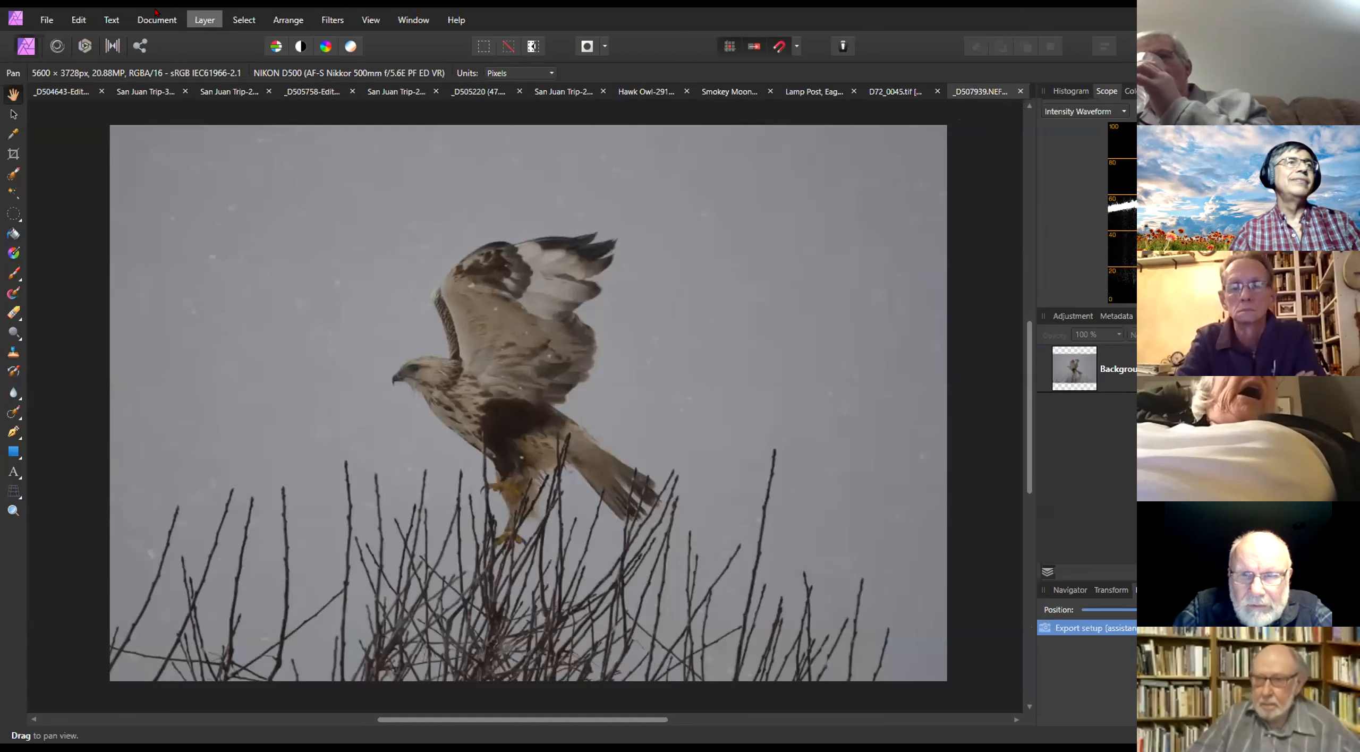
{"action": "left_click", "coordinate": [46, 22]}
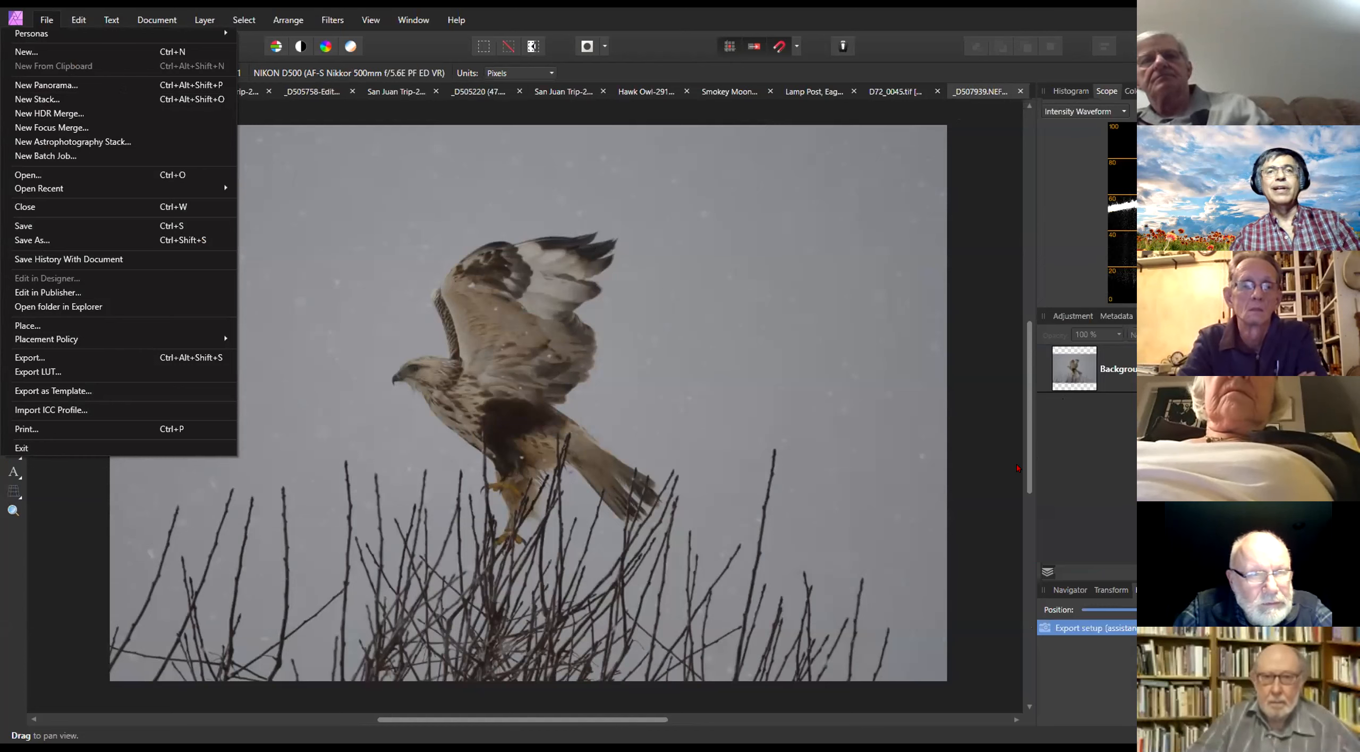
{"action": "left_click", "coordinate": [1112, 440]}
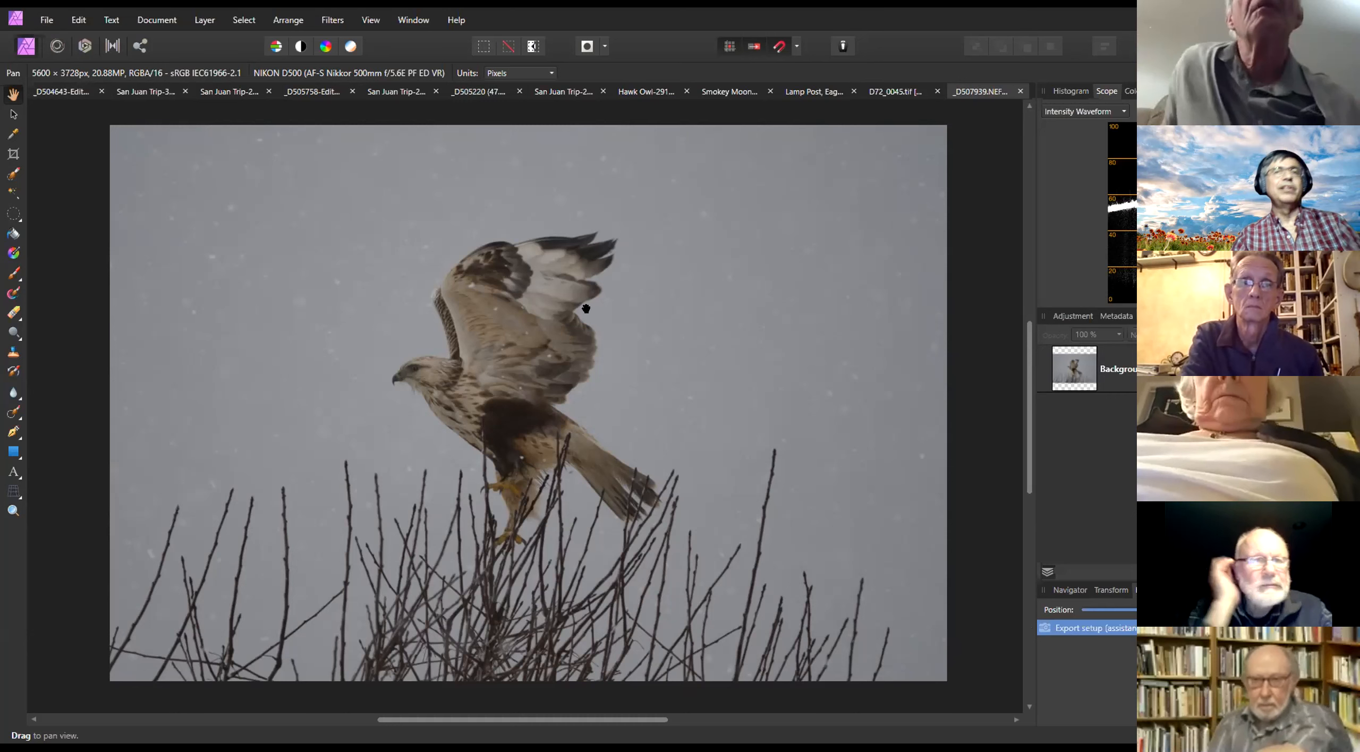
{"action": "left_click", "coordinate": [43, 20]}
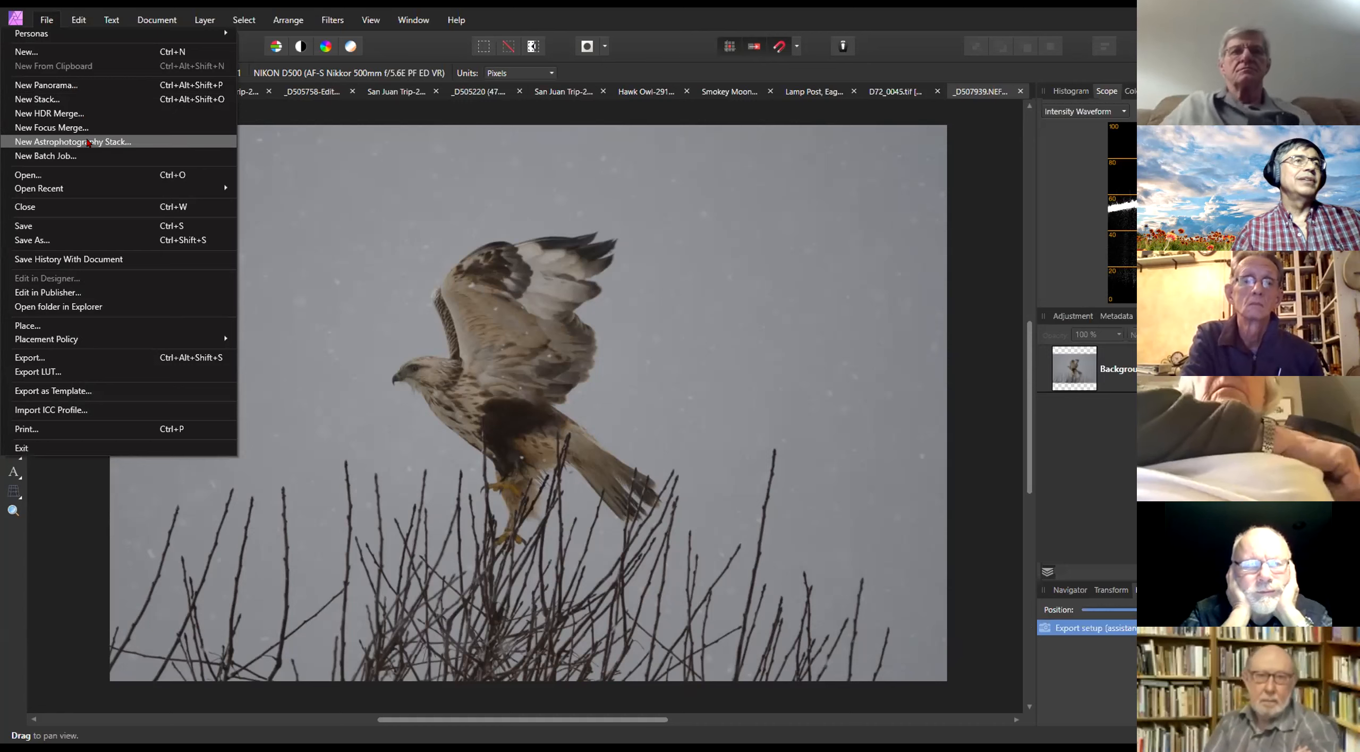
{"action": "left_click", "coordinate": [93, 176]}
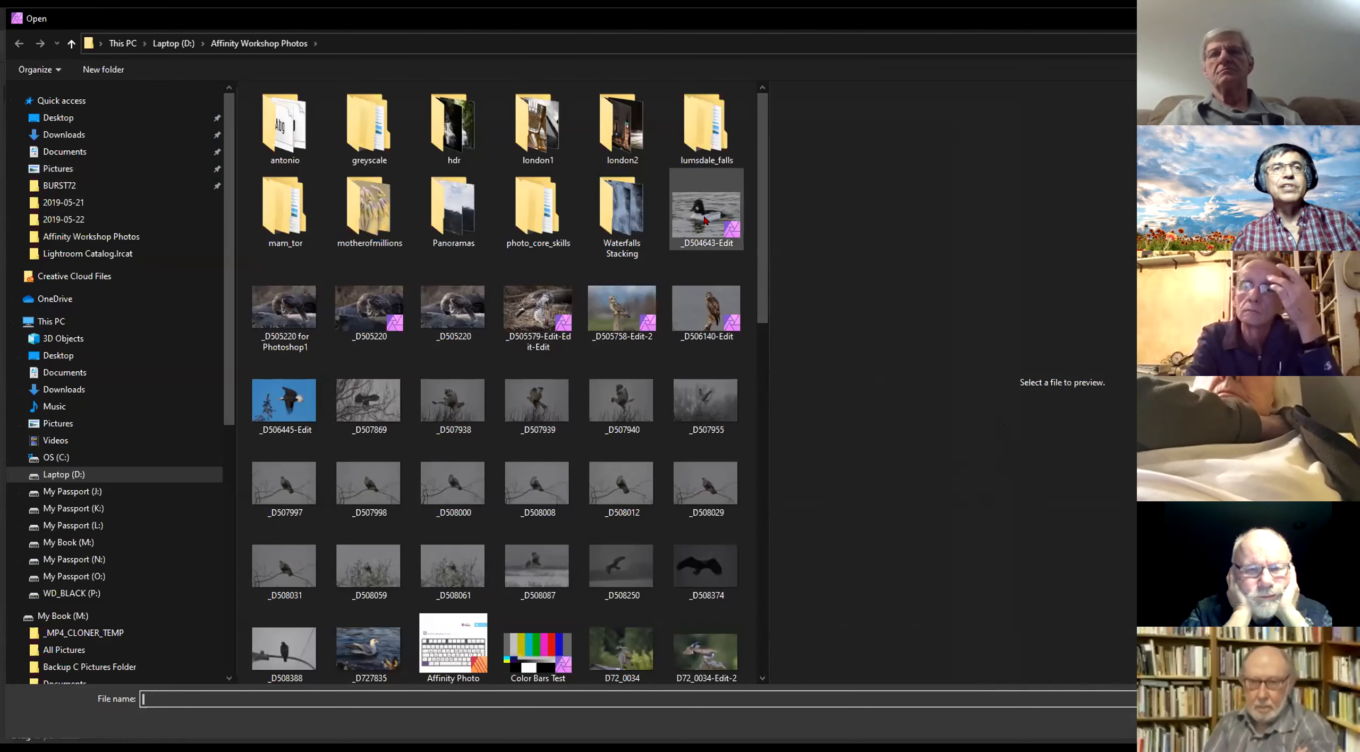
{"action": "left_click", "coordinate": [1312, 722]}
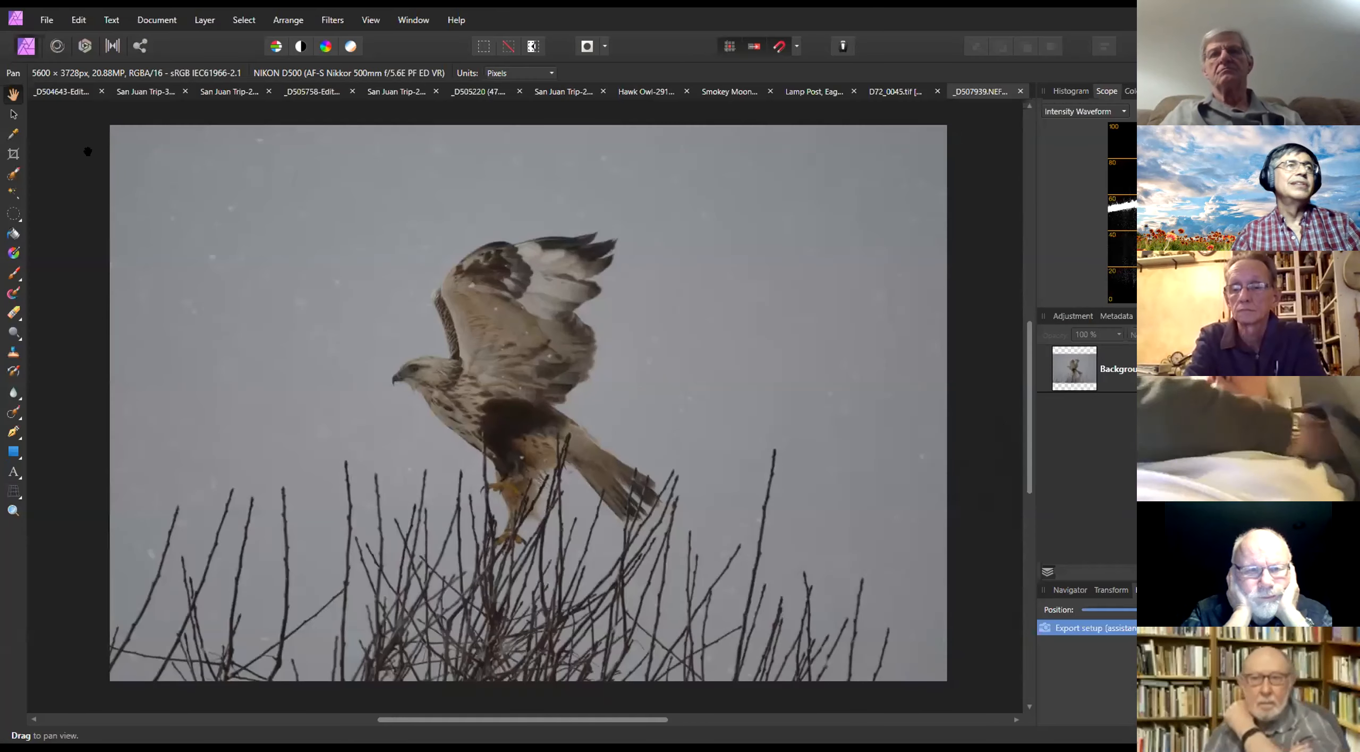
Switch to the duck document _D504643-Edit and hide the upper background layer beneath the exposure adjustment
{"action": "left_click", "coordinate": [61, 91]}
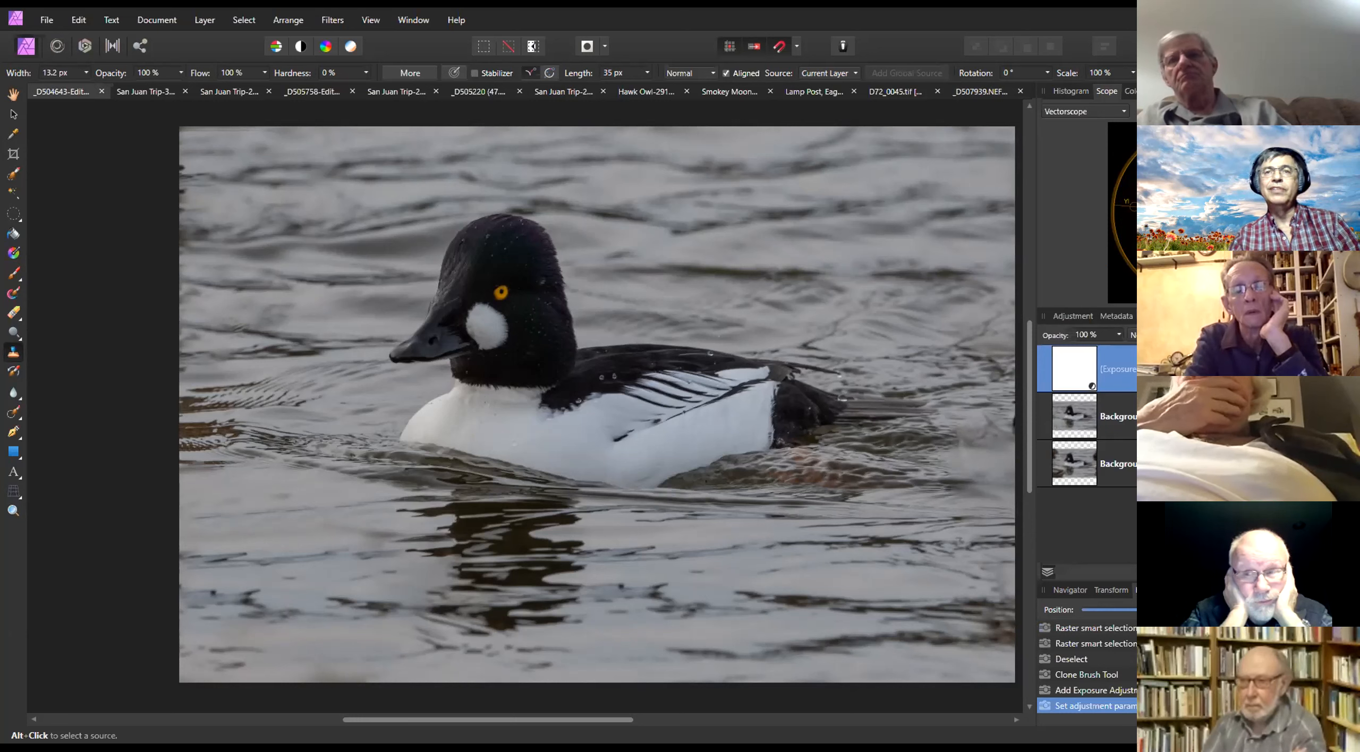
{"action": "left_click", "coordinate": [1346, 416]}
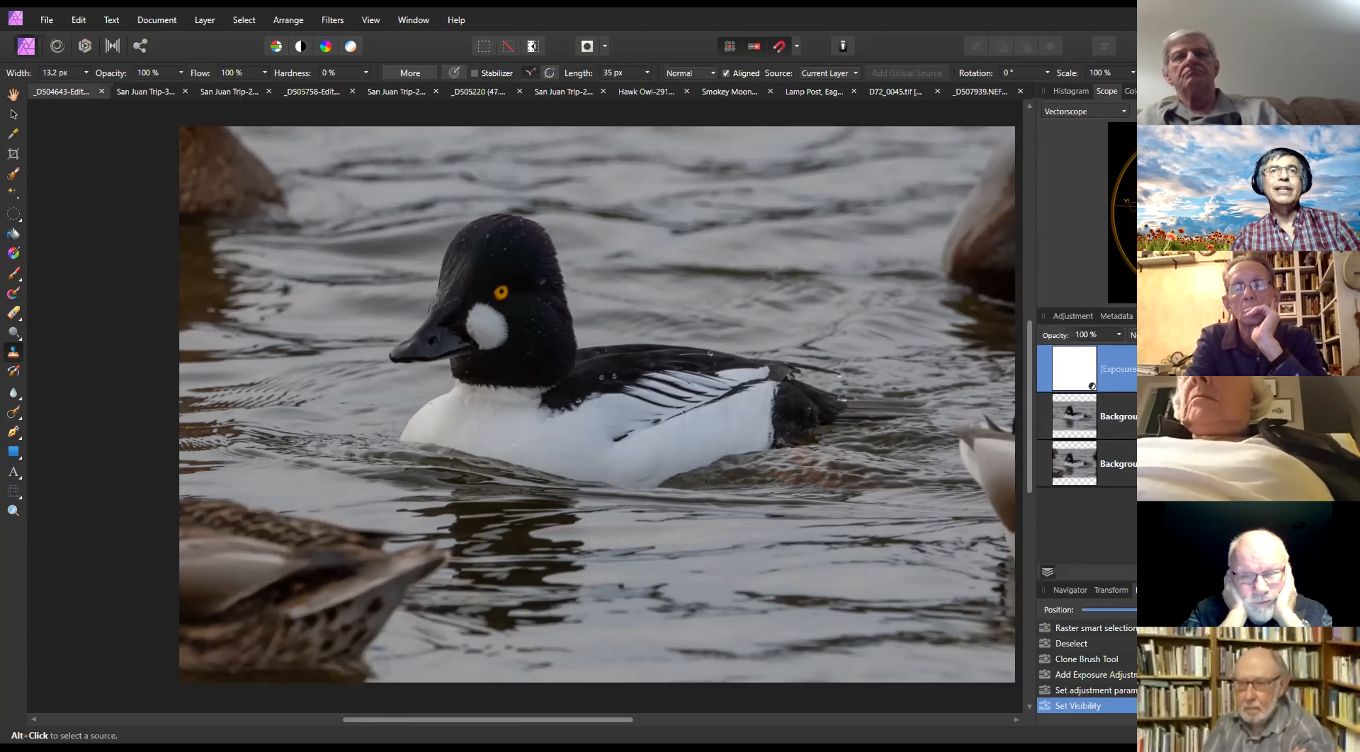
Switch the scope display to RGB Waveform
{"action": "left_click", "coordinate": [1084, 111]}
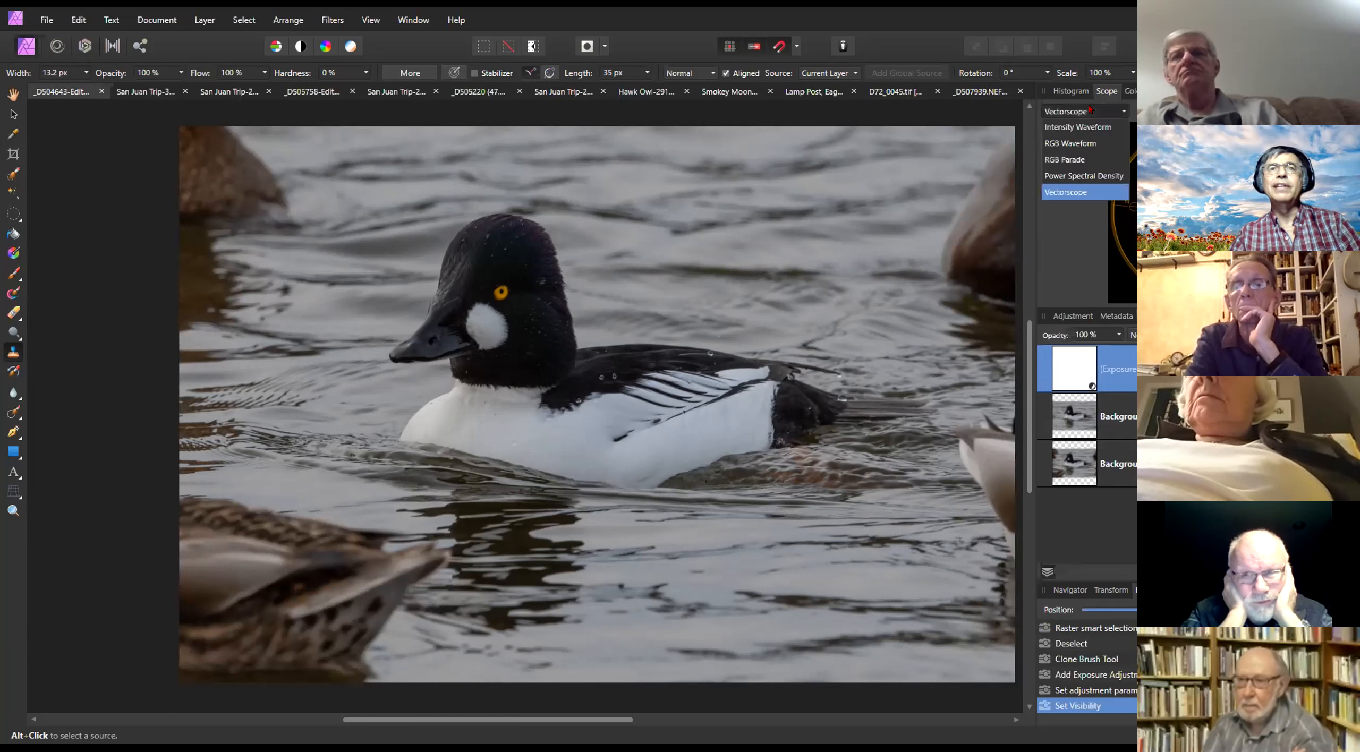
{"action": "left_click", "coordinate": [1088, 143]}
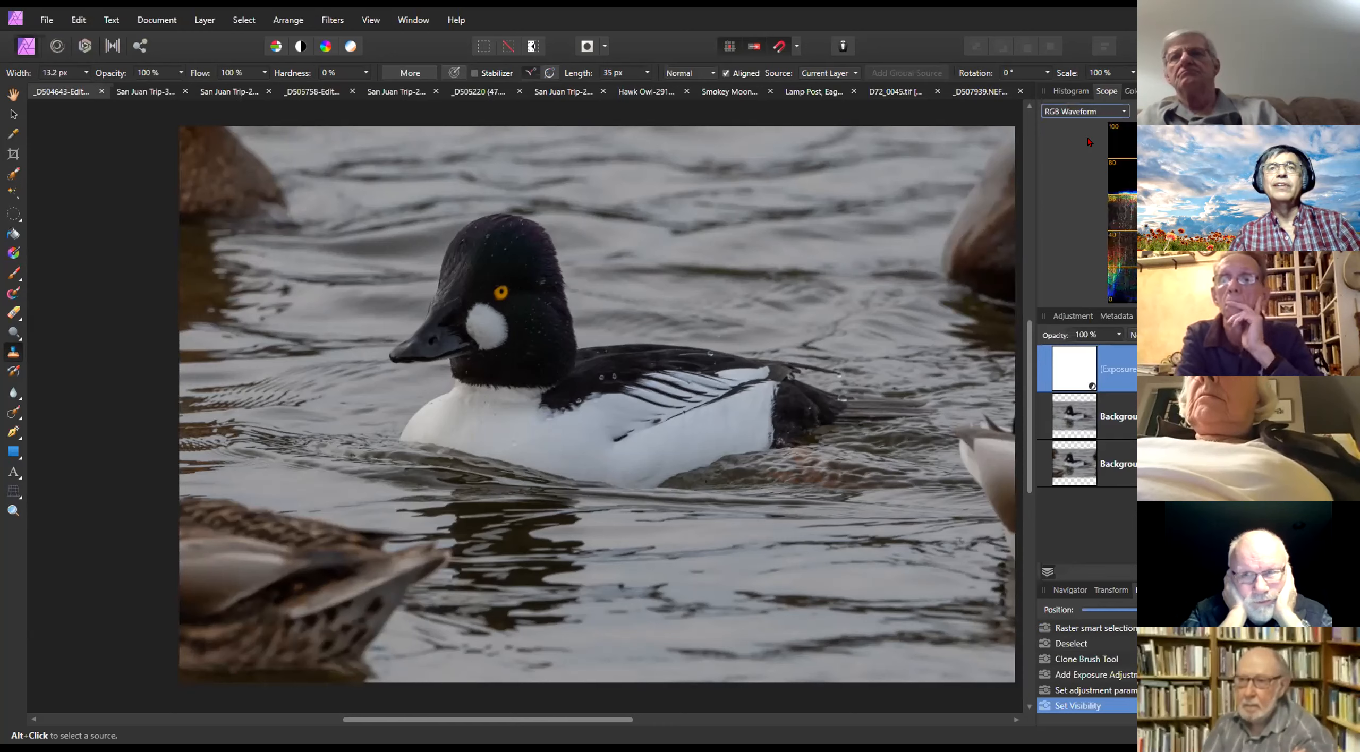
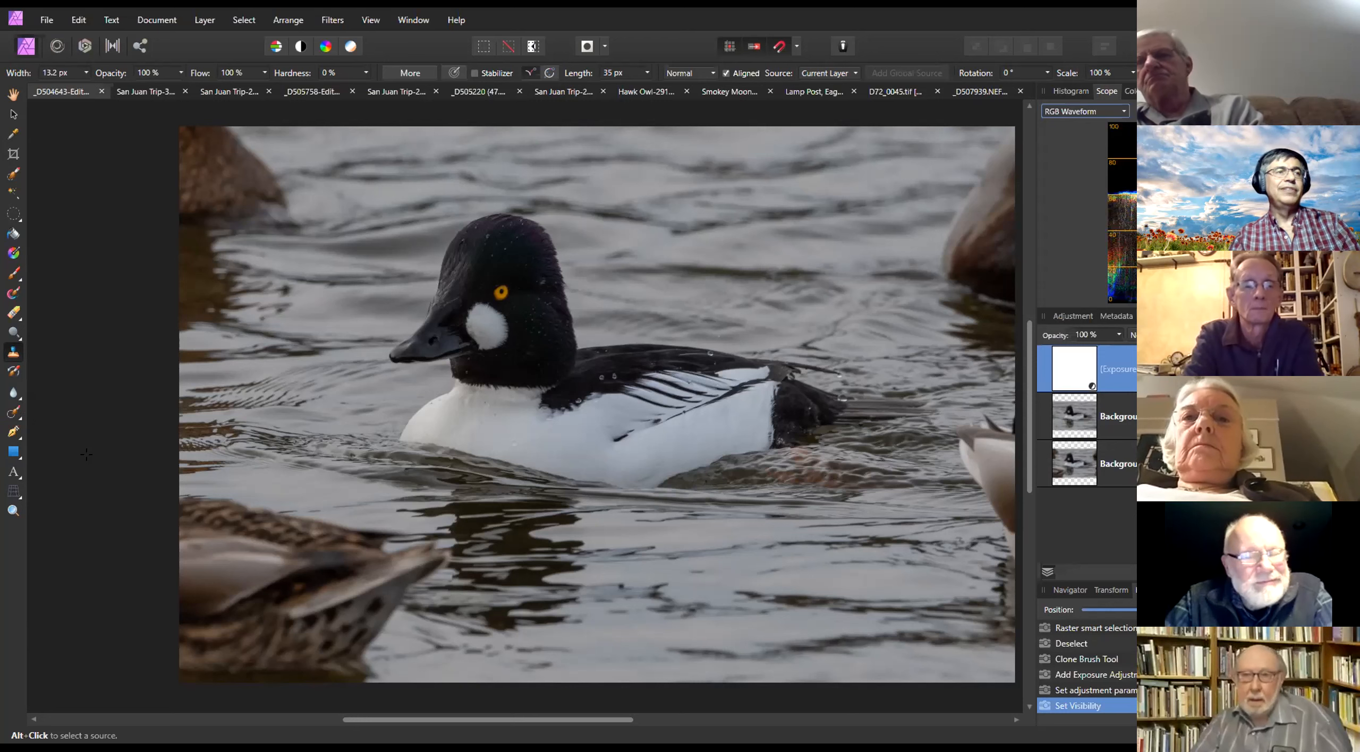
Choose the Inpainting Brush Tool and set its brush width to 917.7 px
{"action": "left_click", "coordinate": [15, 411]}
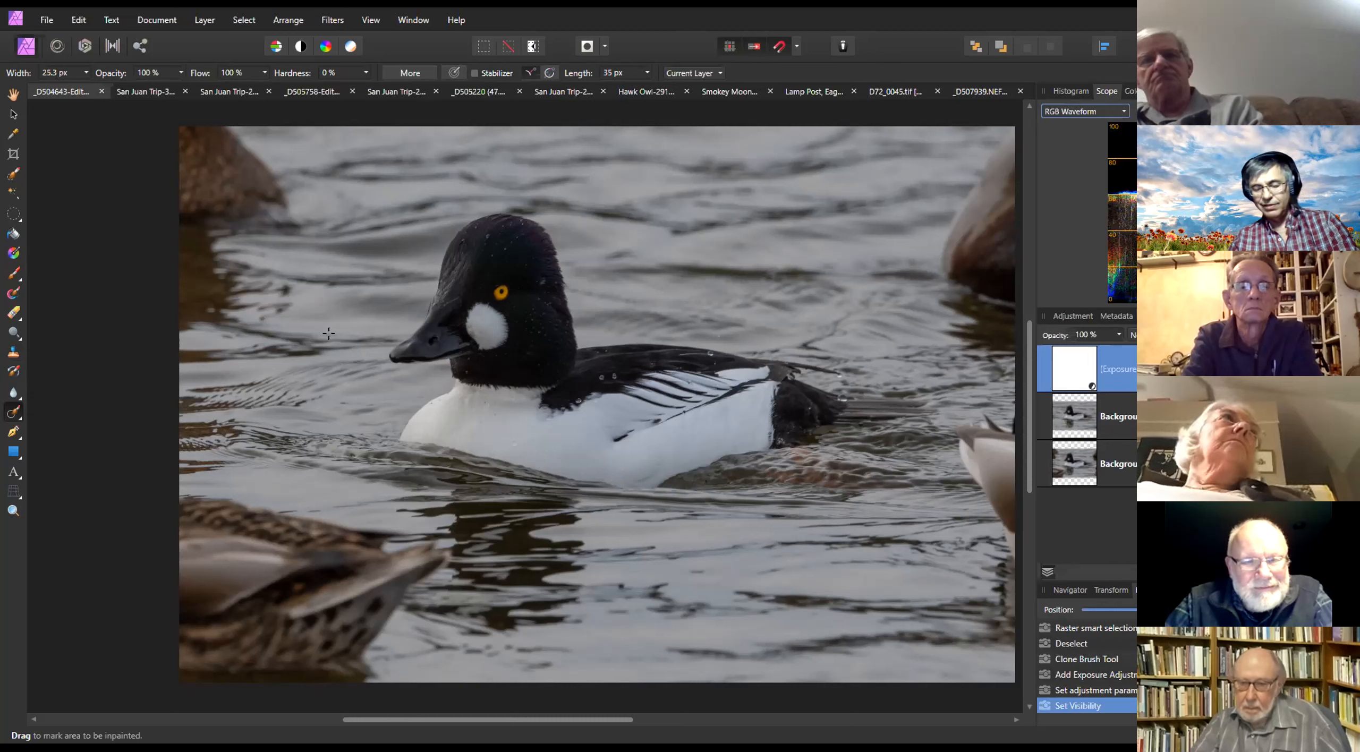
{"action": "key", "text": "]"}
{"action": "key", "text": "]"}
{"action": "key", "text": "]"}
{"action": "key", "text": "]"}
{"action": "key", "text": "]"}
{"action": "key", "text": "]"}
{"action": "key", "text": "]"}
{"action": "key", "text": "]"}
{"action": "key", "text": "]"}
{"action": "key", "text": "]"}
{"action": "key", "text": "]"}
{"action": "key", "text": "]"}
{"action": "key", "text": "]"}
{"action": "key", "text": "]"}
{"action": "key", "text": "["}
{"action": "key", "text": "["}
{"action": "key", "text": "["}
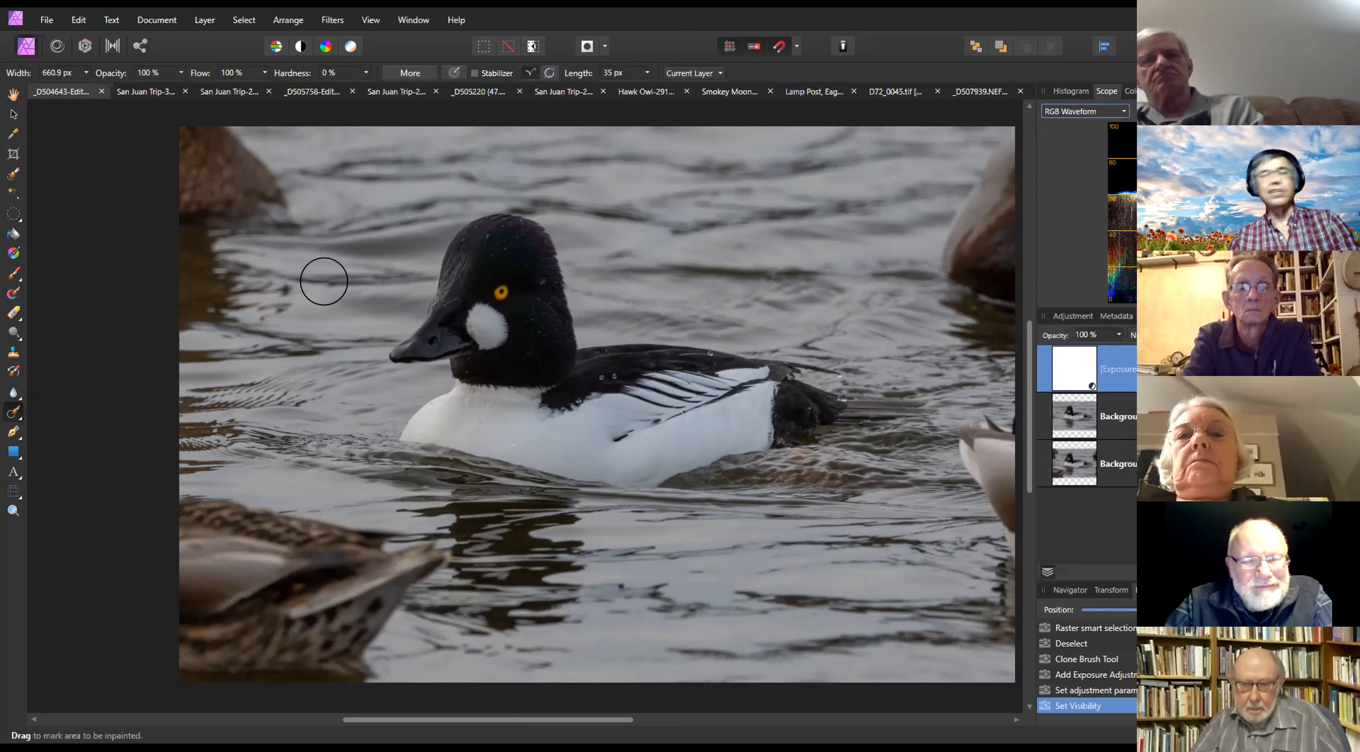
{"action": "key", "text": "["}
{"action": "key", "text": "bracketleft"}
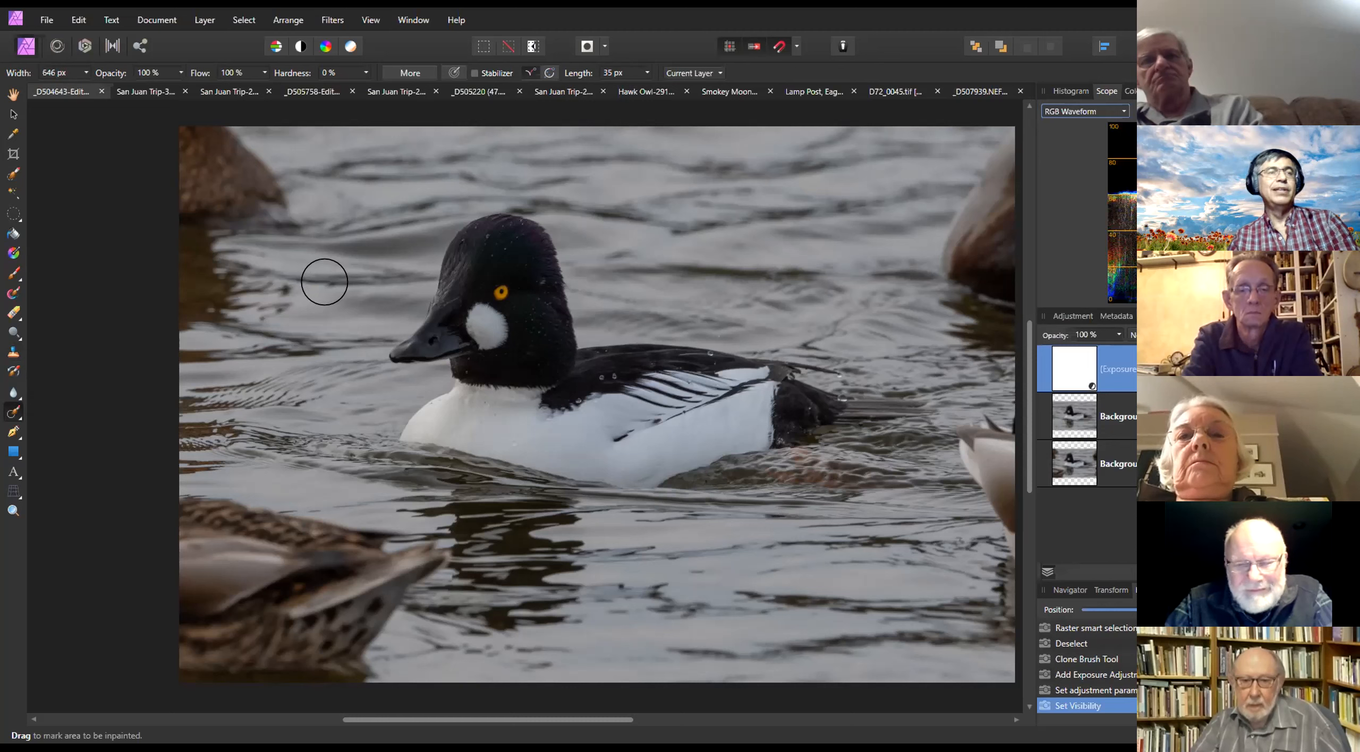
{"action": "key", "text": "bracketright"}
{"action": "key", "text": "bracketright"}
{"action": "key", "text": "bracketright"}
{"action": "key", "text": "bracketright"}
{"action": "key", "text": "bracketright"}
{"action": "key", "text": "bracketright"}
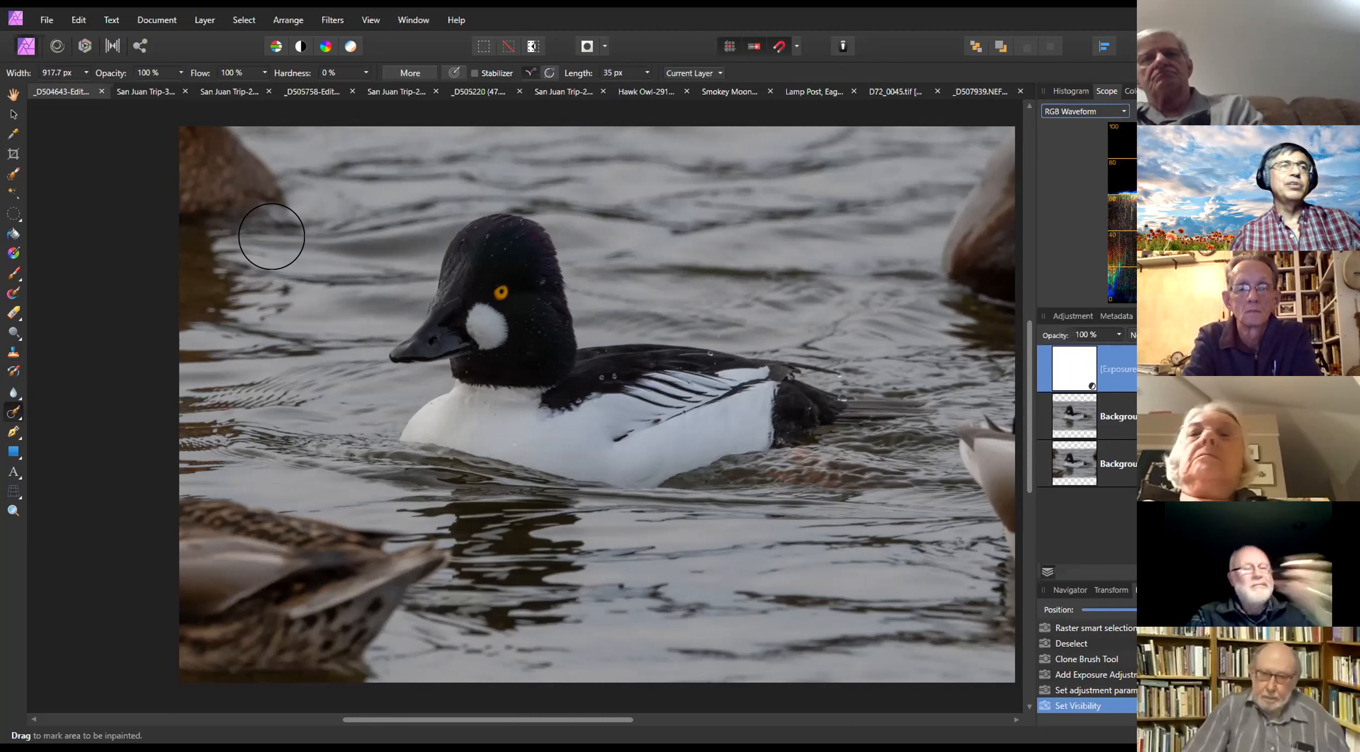
Try to inpaint the rock in the photo's upper-left corner on the exposure adjustment, and select the bottom Background layer instead
{"action": "left_click", "coordinate": [263, 179]}
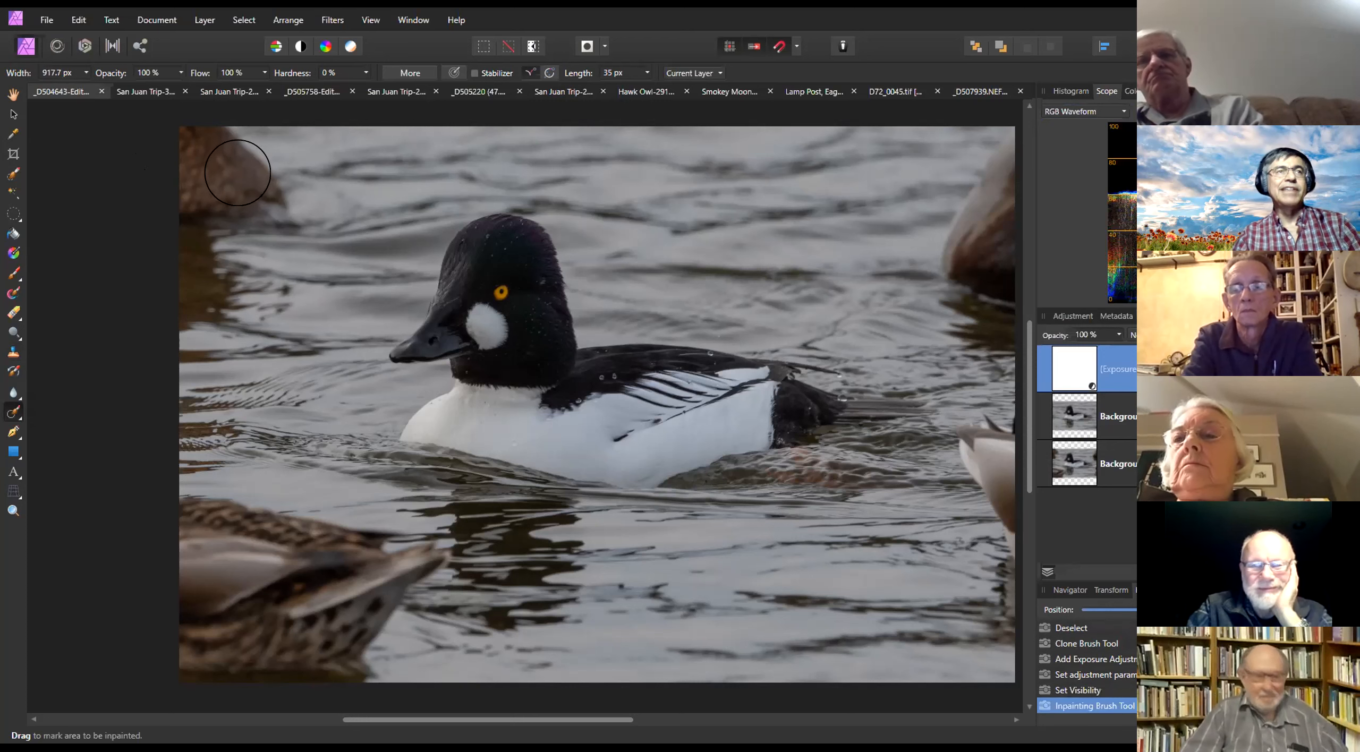
{"action": "left_click", "coordinate": [260, 179]}
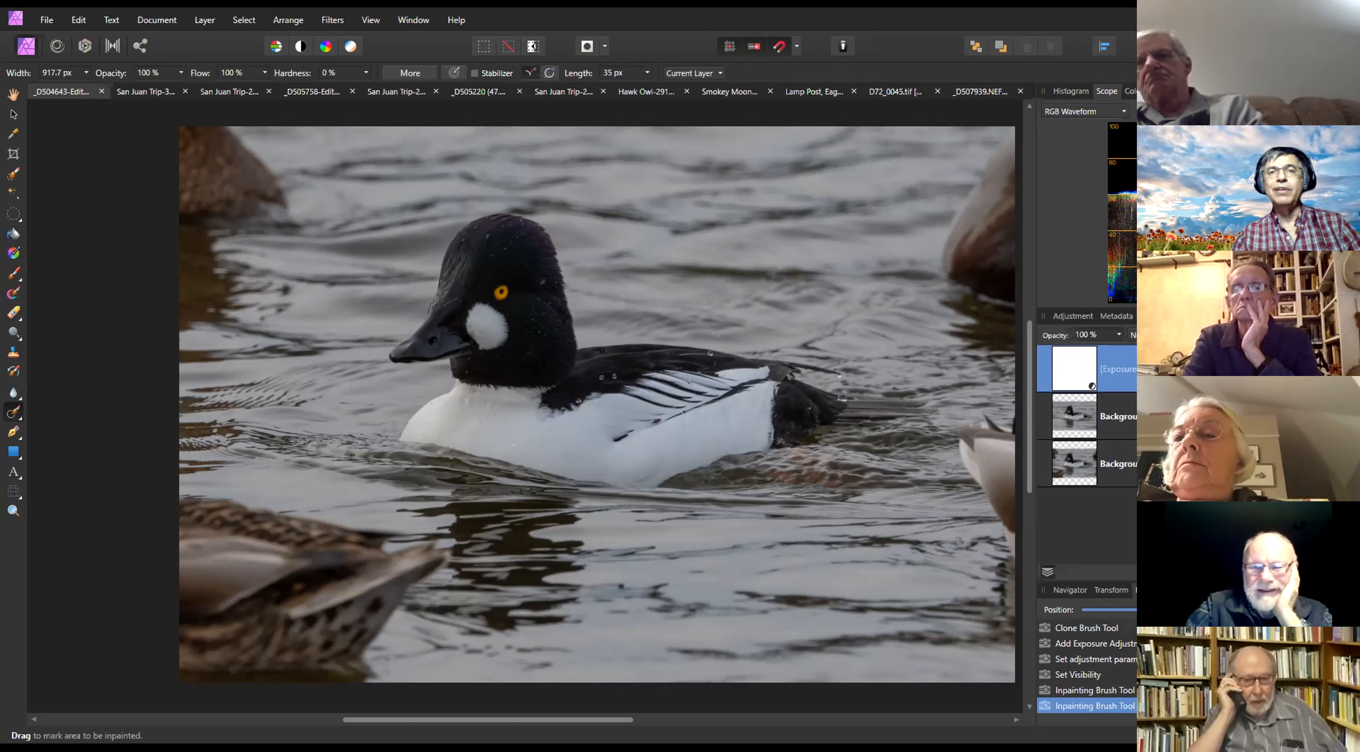
{"action": "left_click", "coordinate": [1118, 463]}
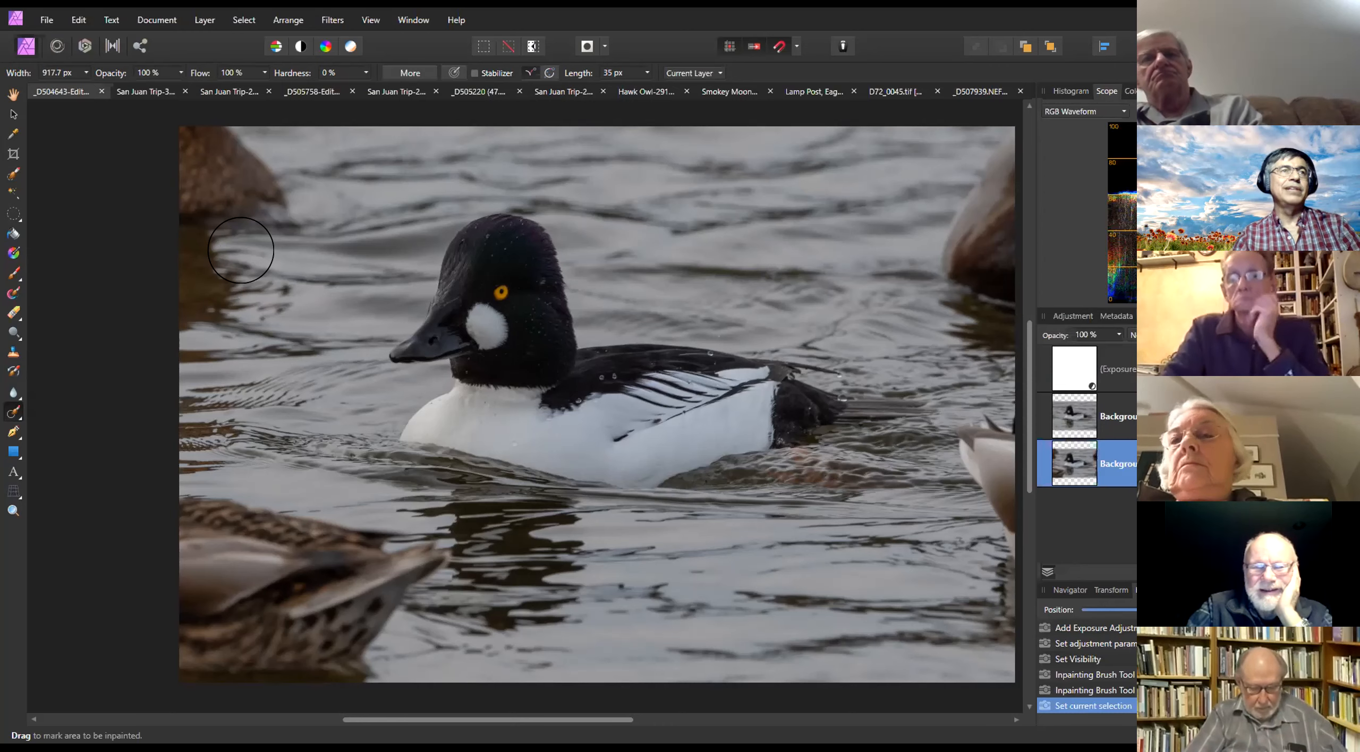
Inpaint the rock in the photo's upper-left corner on the bottom Background layer and undo that brush stroke
{"action": "mouse_move", "coordinate": [287, 213]}
{"action": "left_mouse_down"}
{"action": "mouse_move", "coordinate": [242, 155]}
{"action": "mouse_move", "coordinate": [193, 132]}
{"action": "mouse_move", "coordinate": [138, 165]}
{"action": "left_mouse_up"}
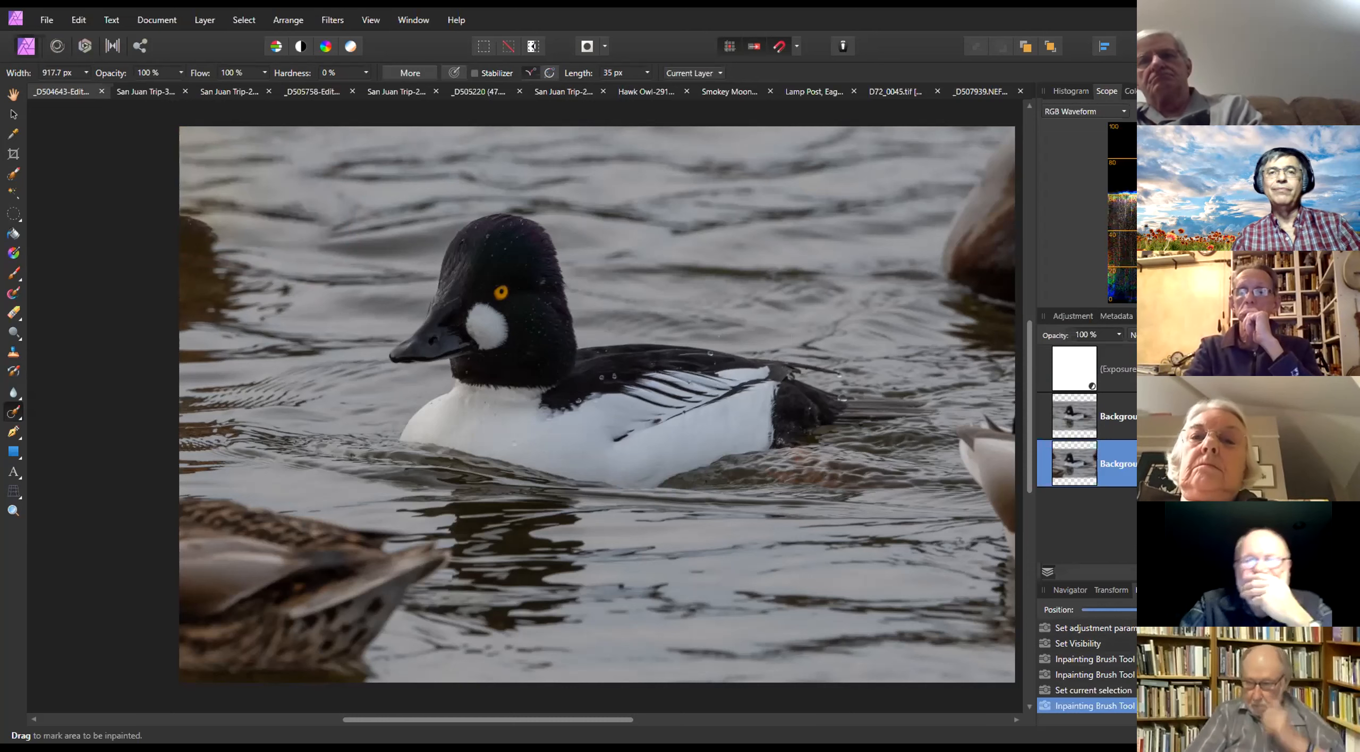
{"action": "left_click", "coordinate": [78, 19]}
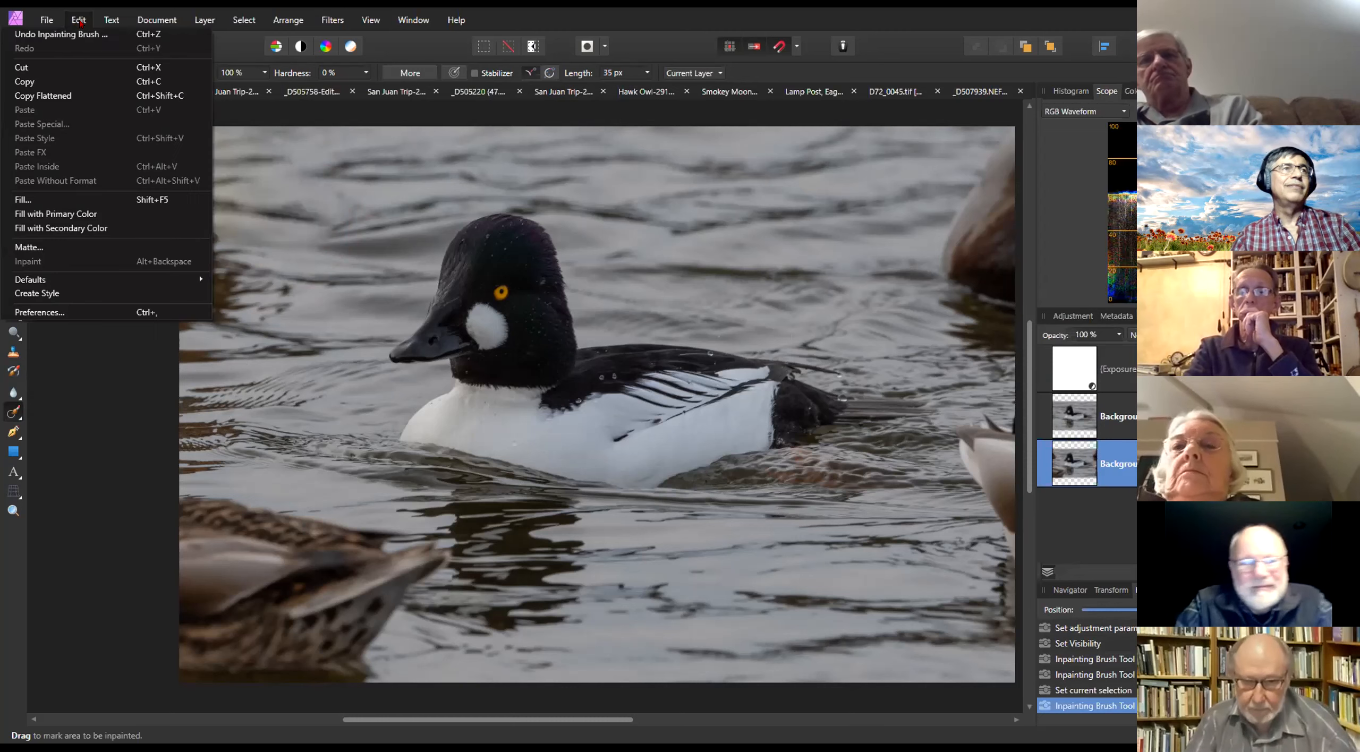
{"action": "left_click", "coordinate": [73, 38]}
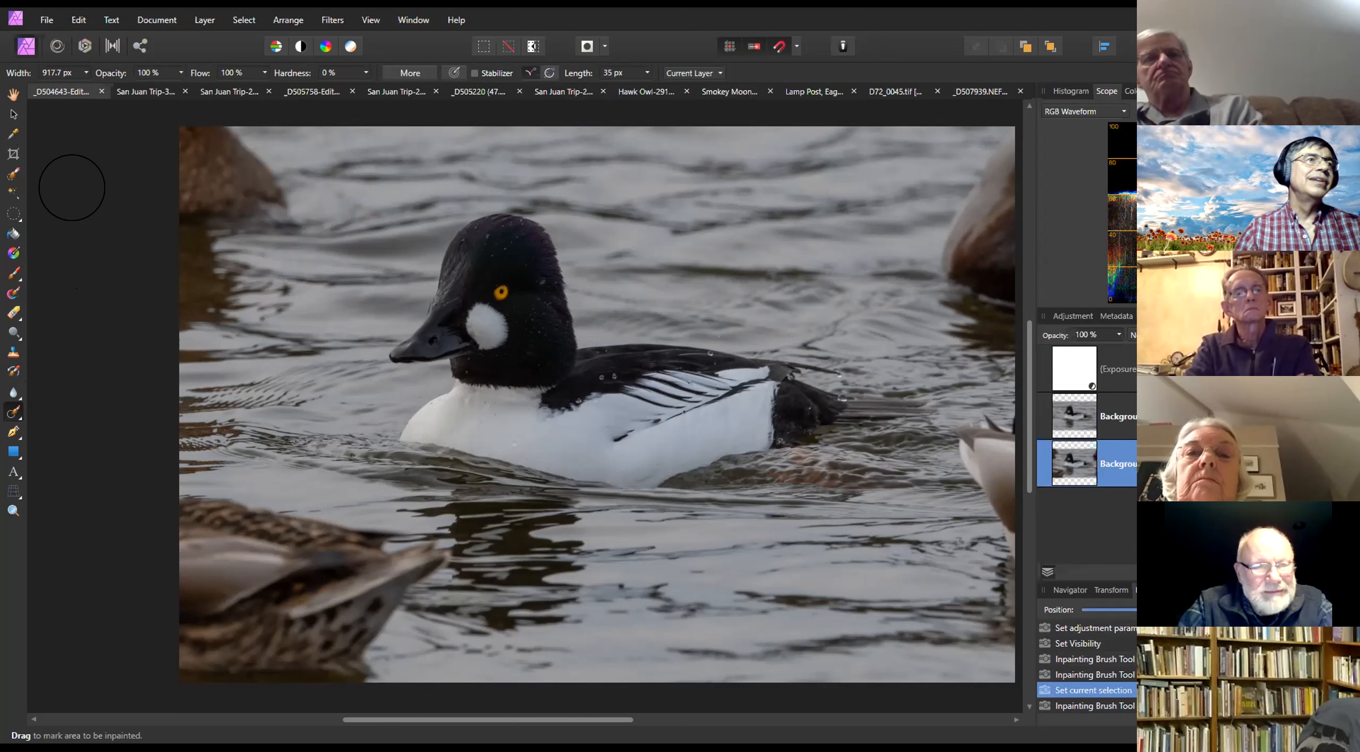
Outline the rock in the photo's upper-left corner with the Freehand Selection Tool
{"action": "left_click", "coordinate": [17, 217]}
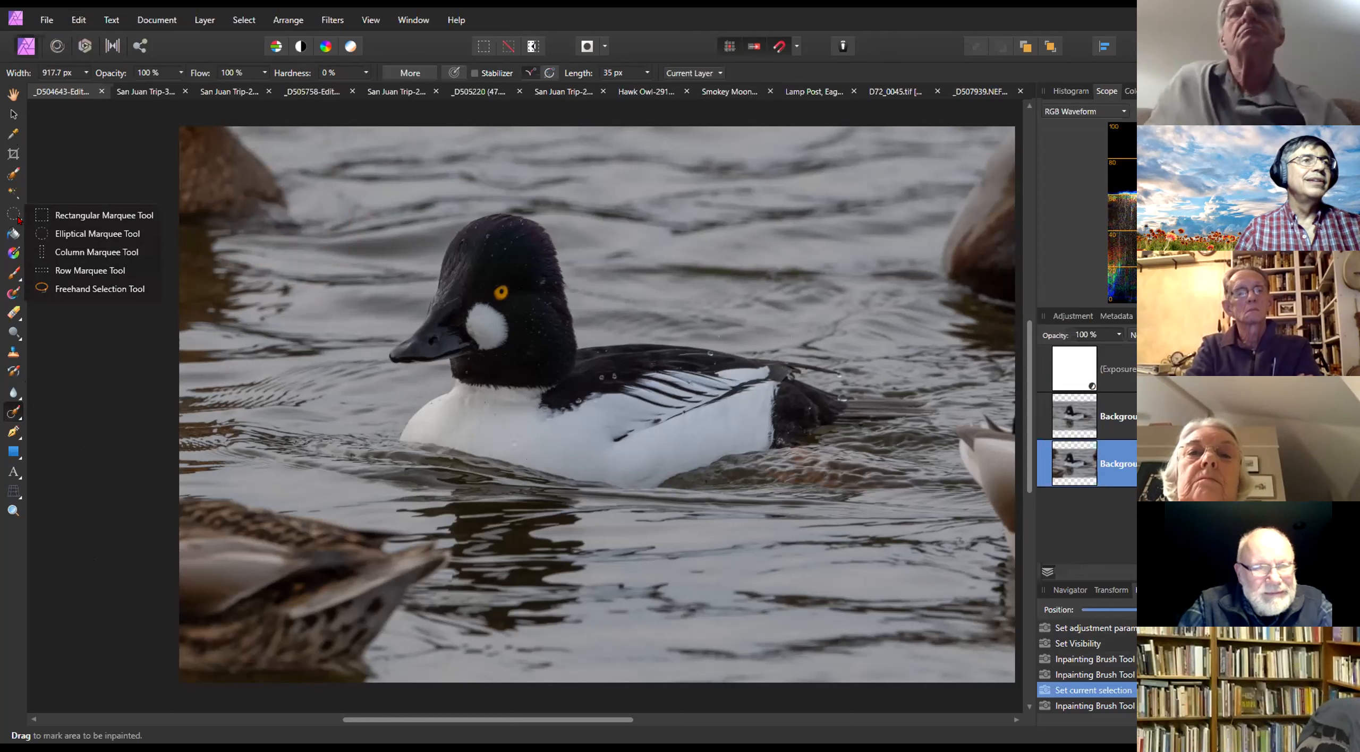
{"action": "left_click", "coordinate": [97, 290]}
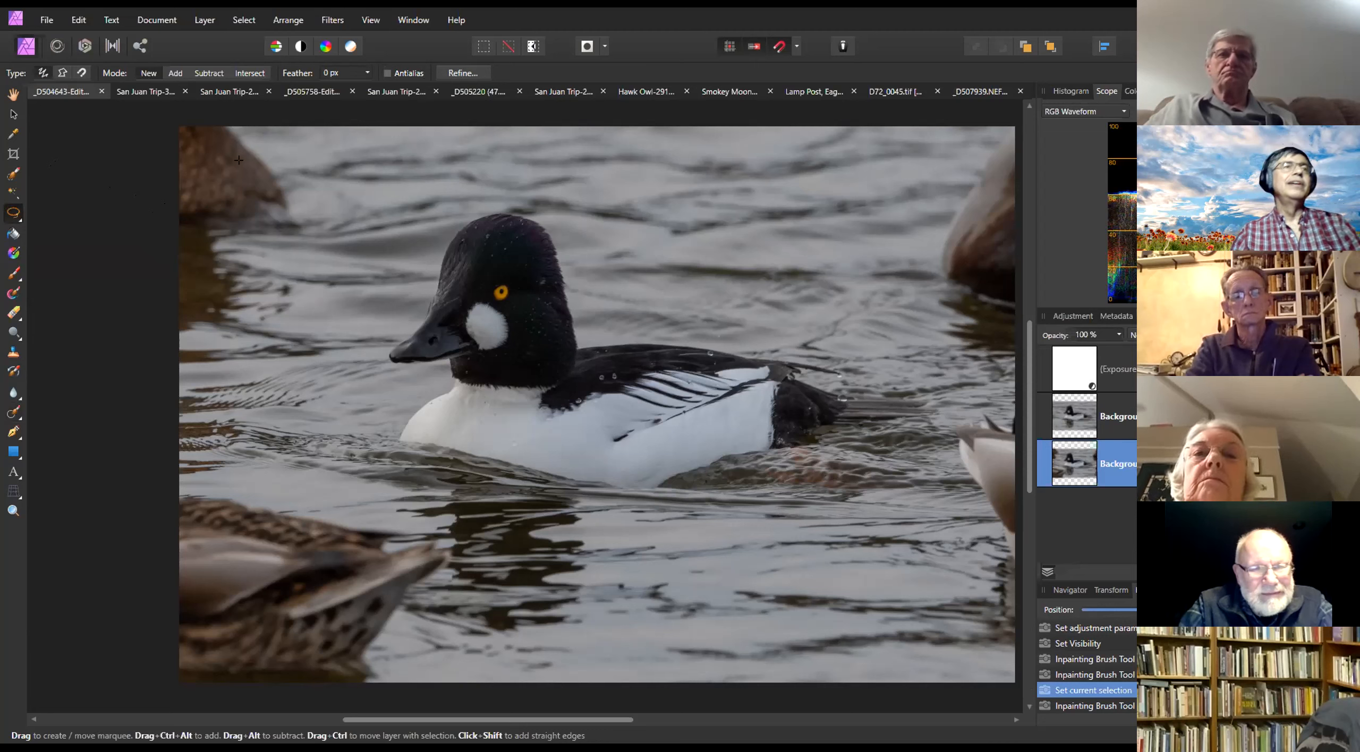
{"action": "left_click_drag", "start_coordinate": [238, 126], "coordinate": [276, 151]}
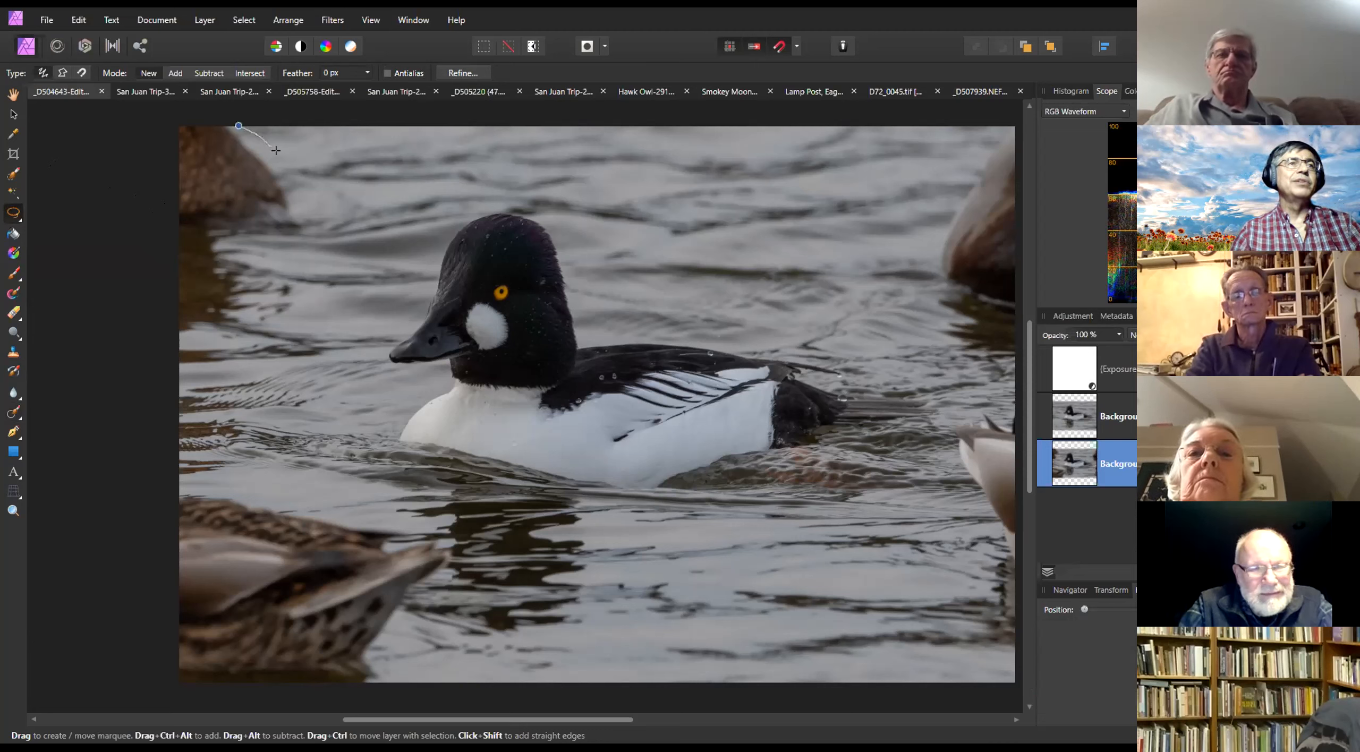
{"action": "left_click_drag", "start_coordinate": [275, 216], "coordinate": [192, 222]}
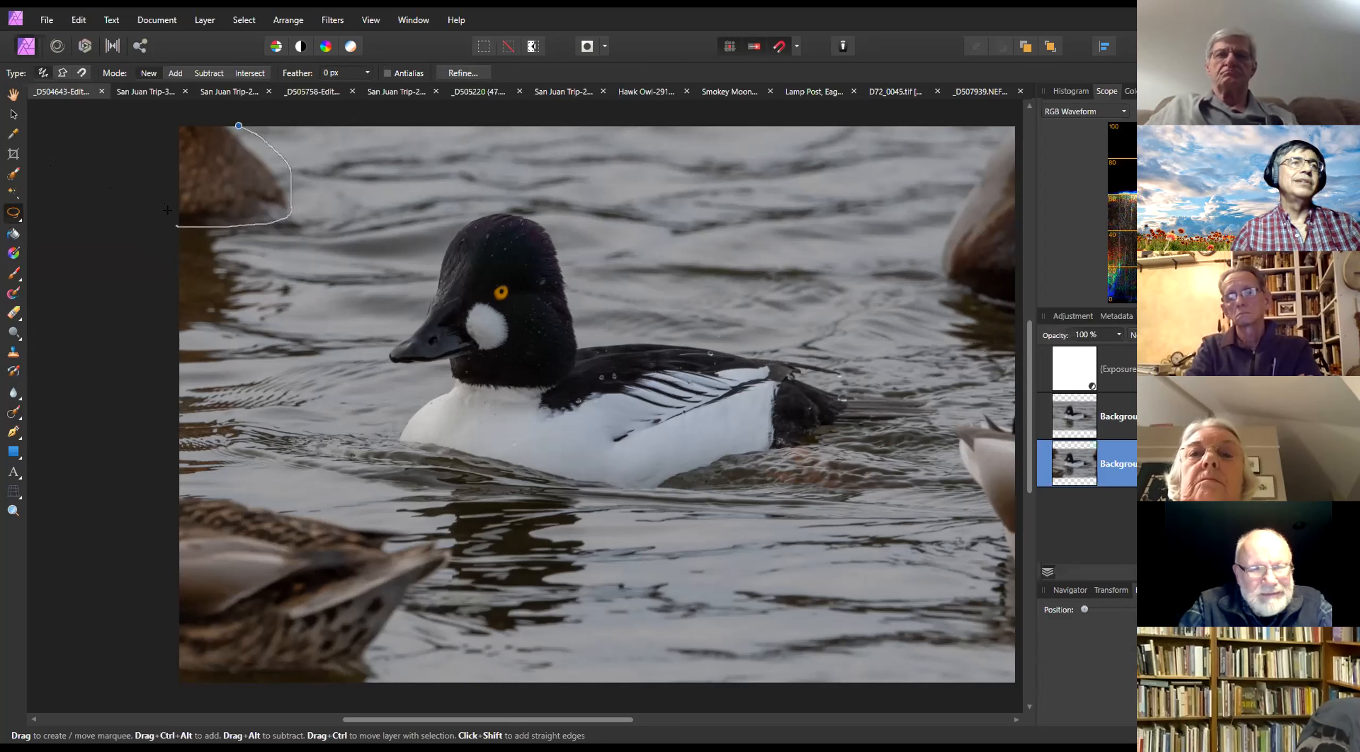
{"action": "left_click_drag", "start_coordinate": [240, 116], "coordinate": [245, 118]}
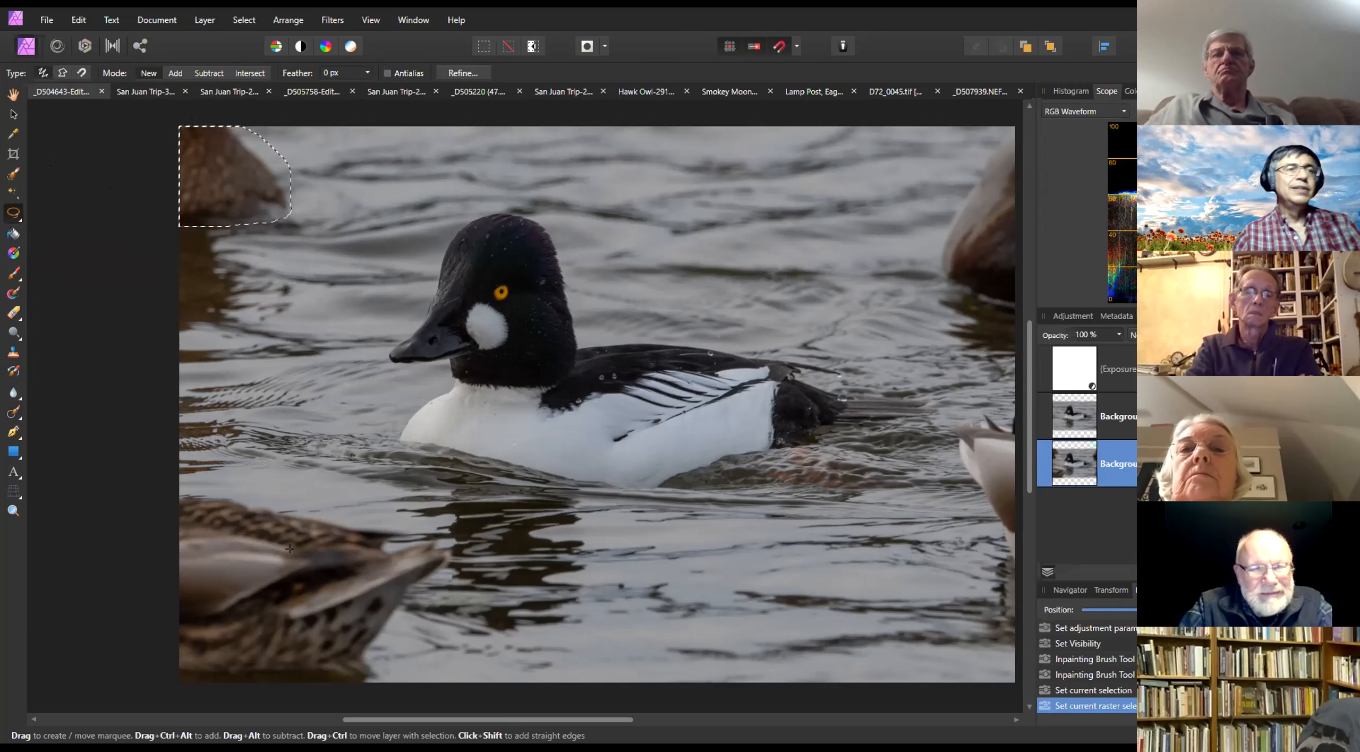
Clear the partial selection along the brown duck's back and outline the whole duck in the photo's lower-left corner freehand
{"action": "left_click_drag", "start_coordinate": [181, 491], "coordinate": [403, 525]}
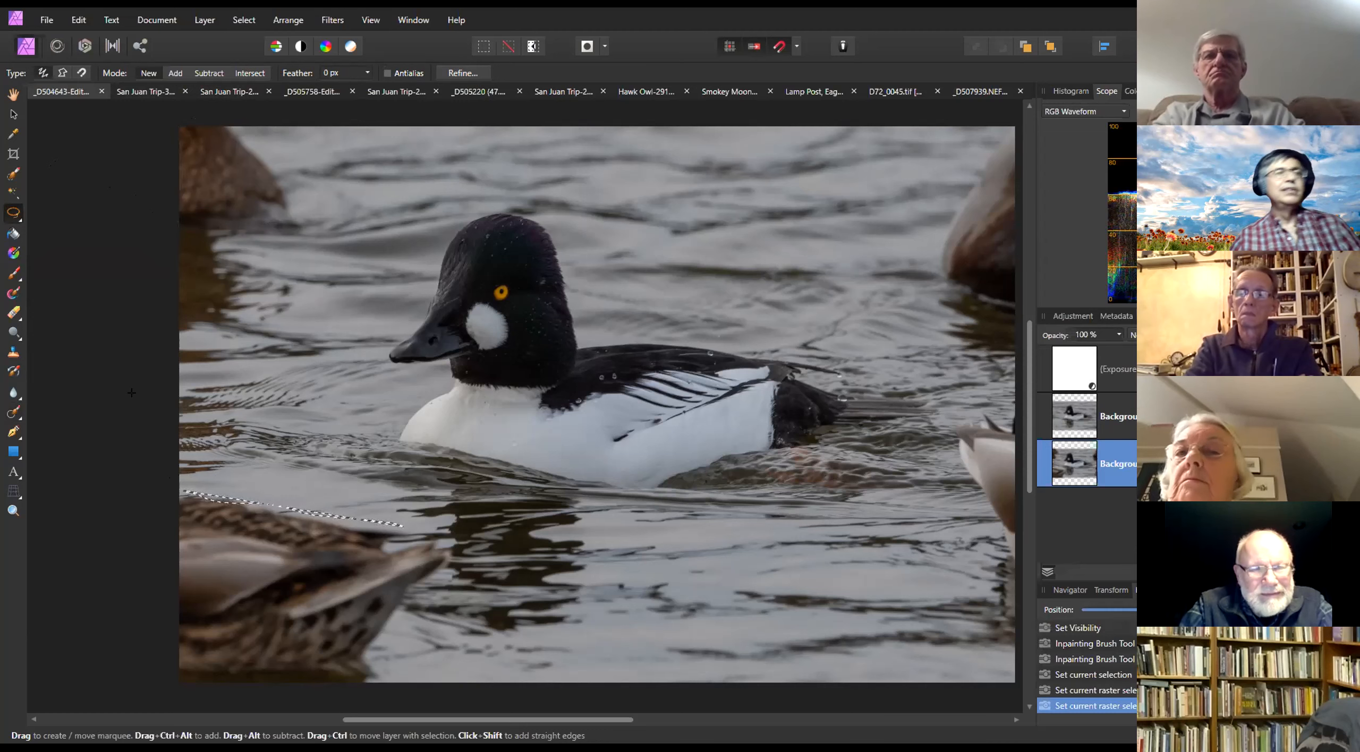
{"action": "key", "text": "ctrl+d"}
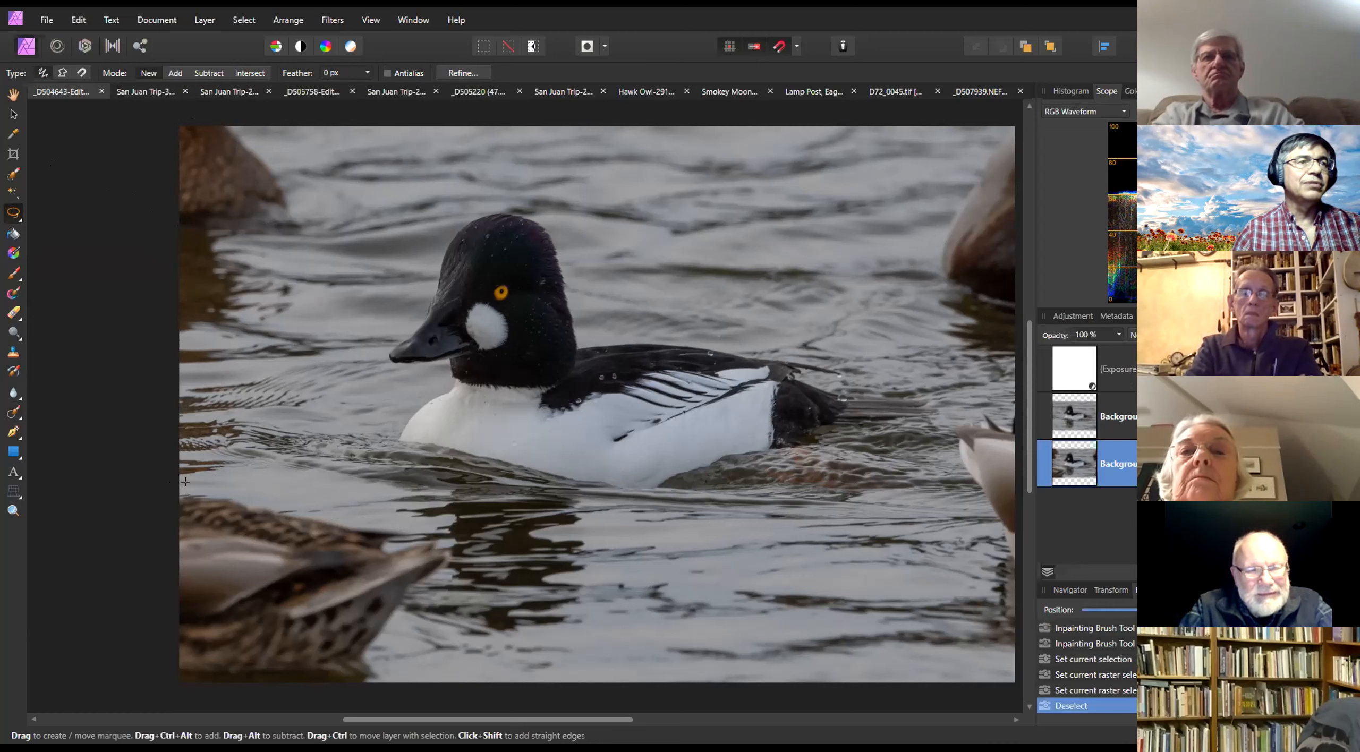
{"action": "left_click_drag", "start_coordinate": [179, 488], "coordinate": [248, 487]}
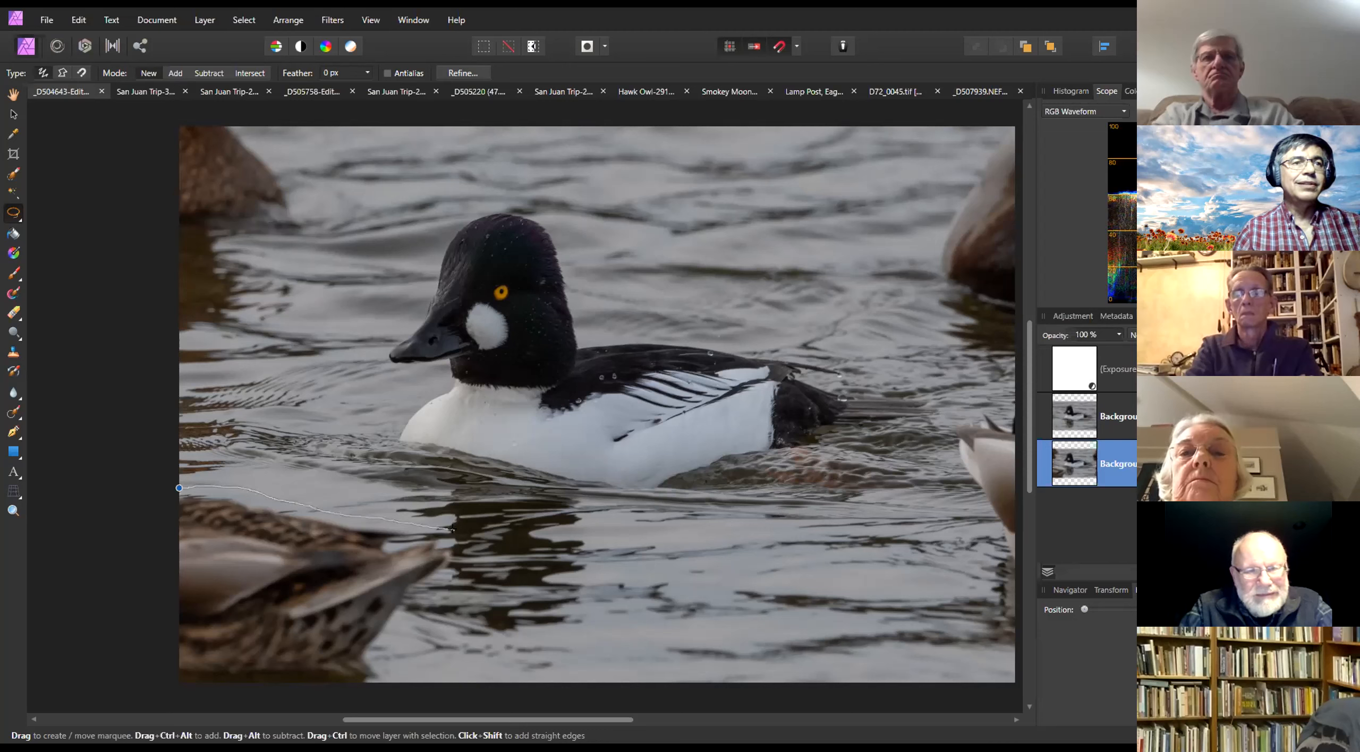
{"action": "left_click_drag", "start_coordinate": [416, 606], "coordinate": [382, 640]}
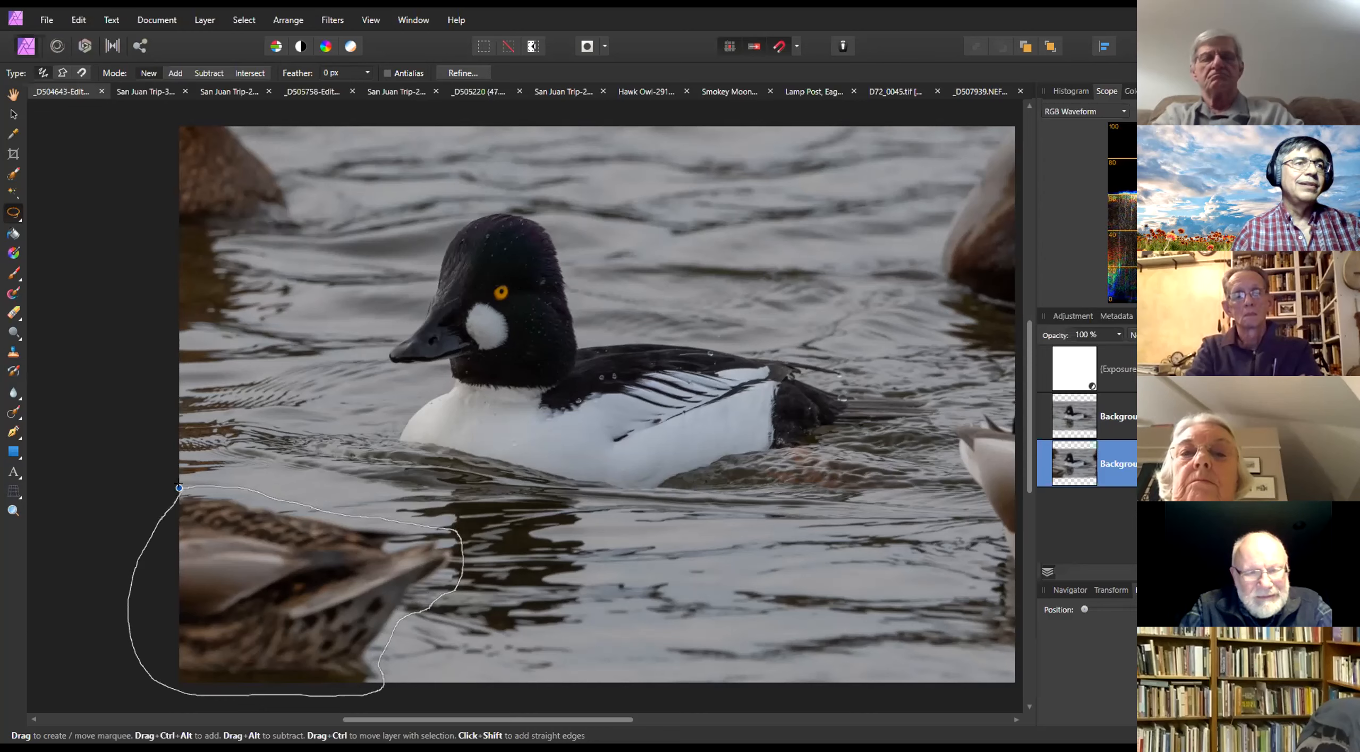
{"action": "left_click_drag", "start_coordinate": [179, 488], "coordinate": [179, 485]}
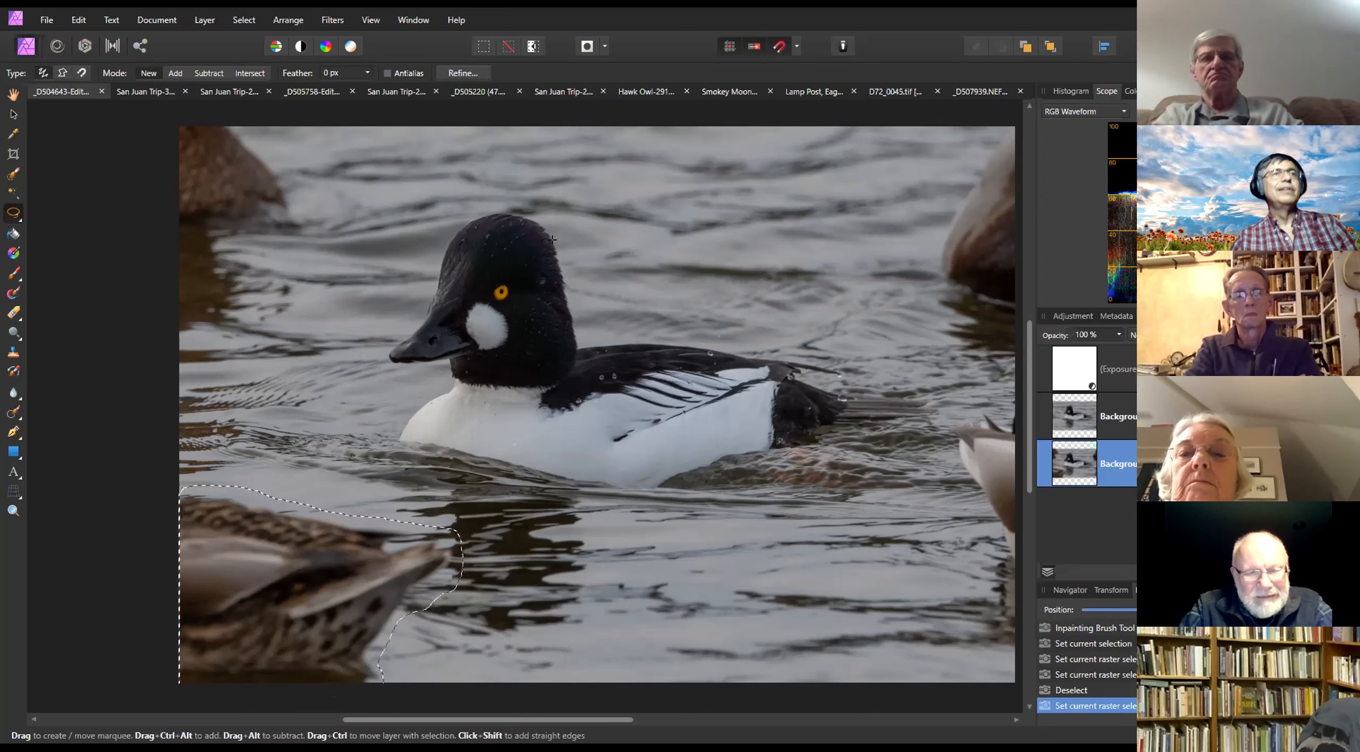
Remove the selected brown duck with the Inpaint command and deselect the area
{"action": "left_click", "coordinate": [368, 73]}
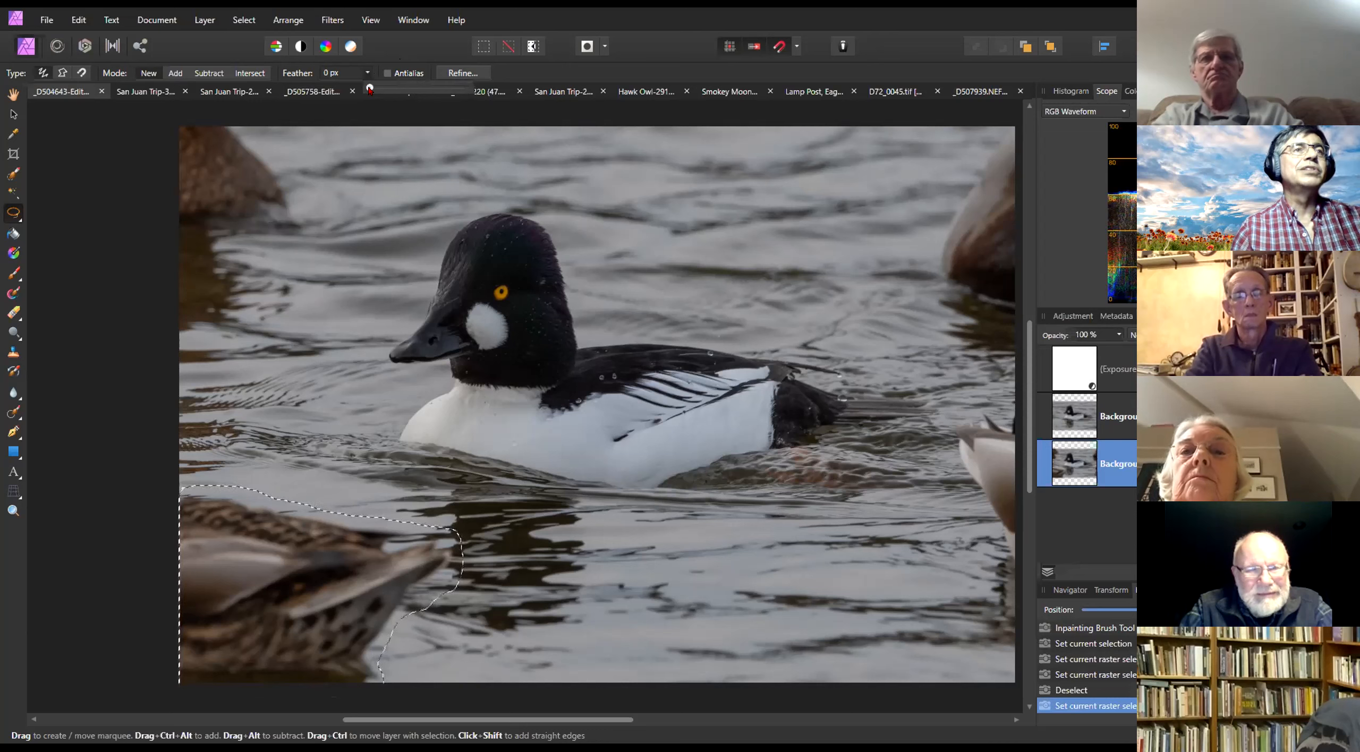
{"action": "left_click_drag", "start_coordinate": [399, 91], "coordinate": [423, 91]}
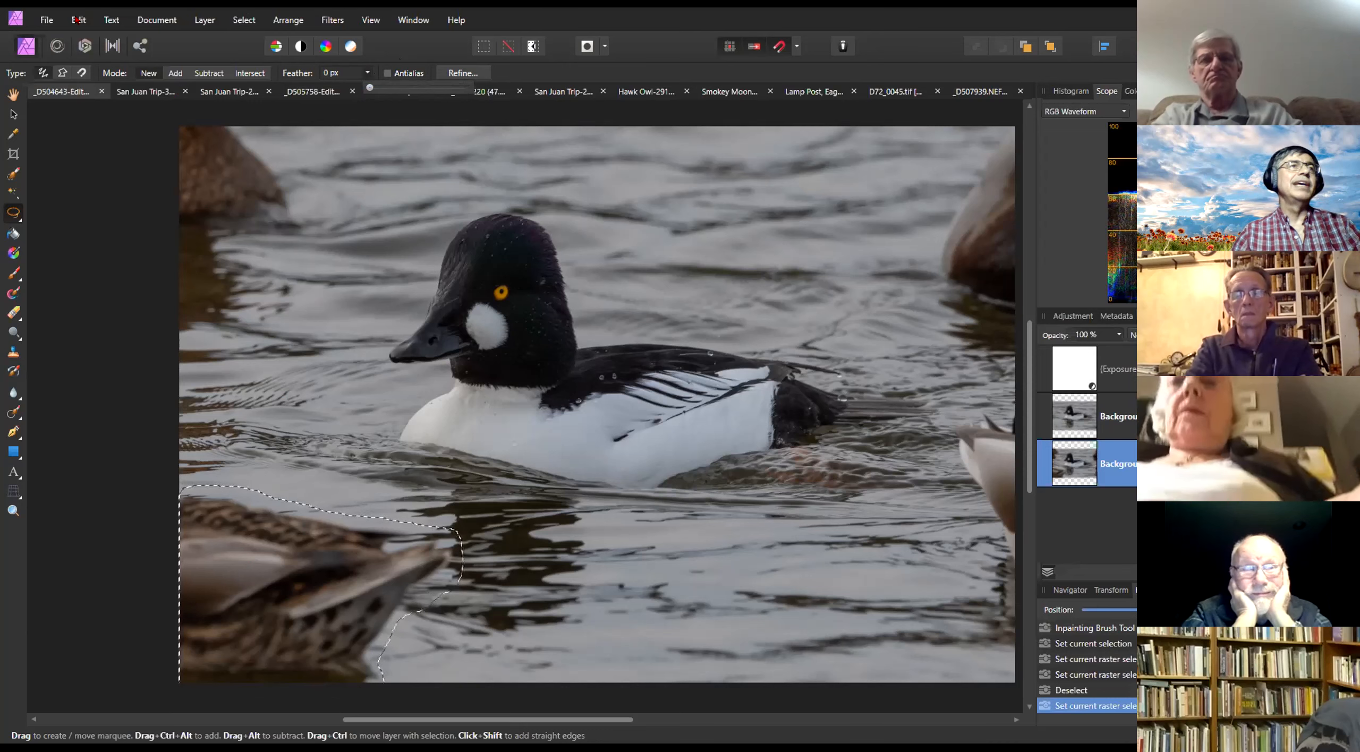
{"action": "left_click", "coordinate": [146, 20]}
{"action": "left_click", "coordinate": [78, 20]}
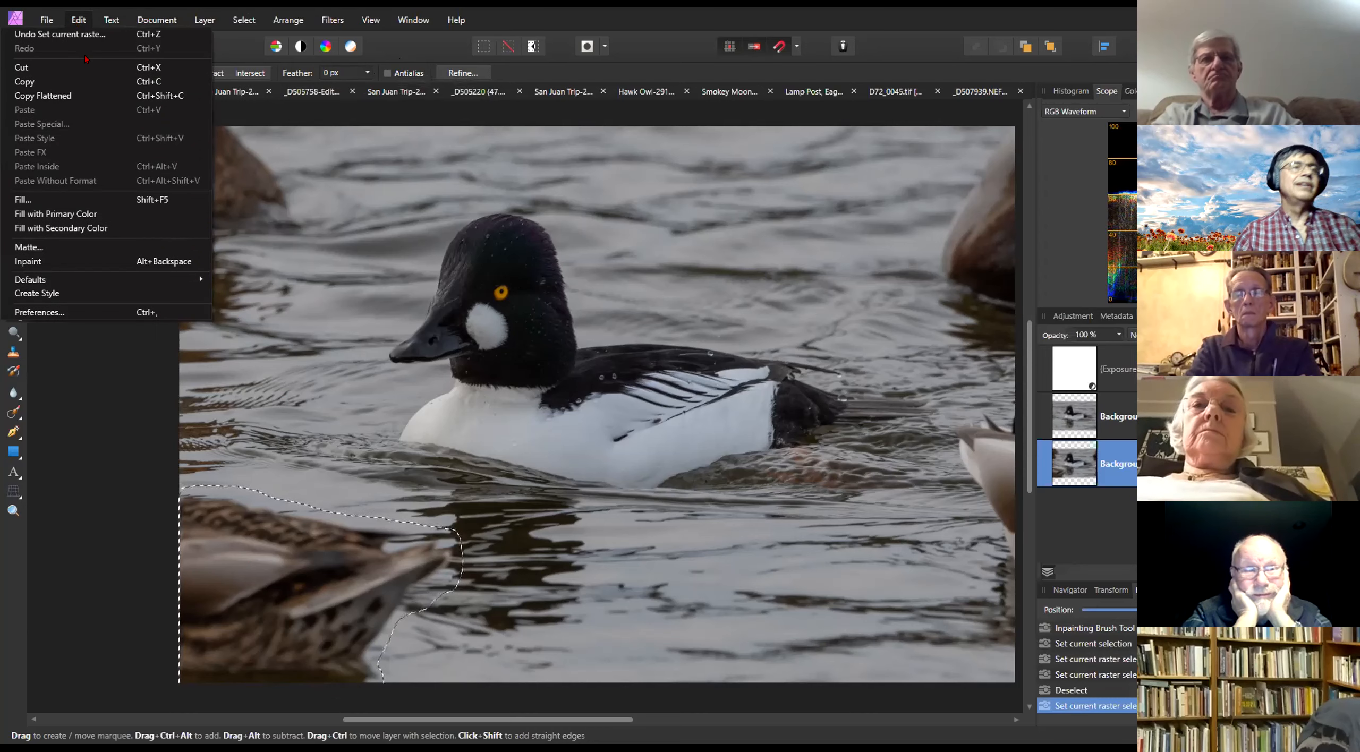
{"action": "left_click", "coordinate": [85, 262]}
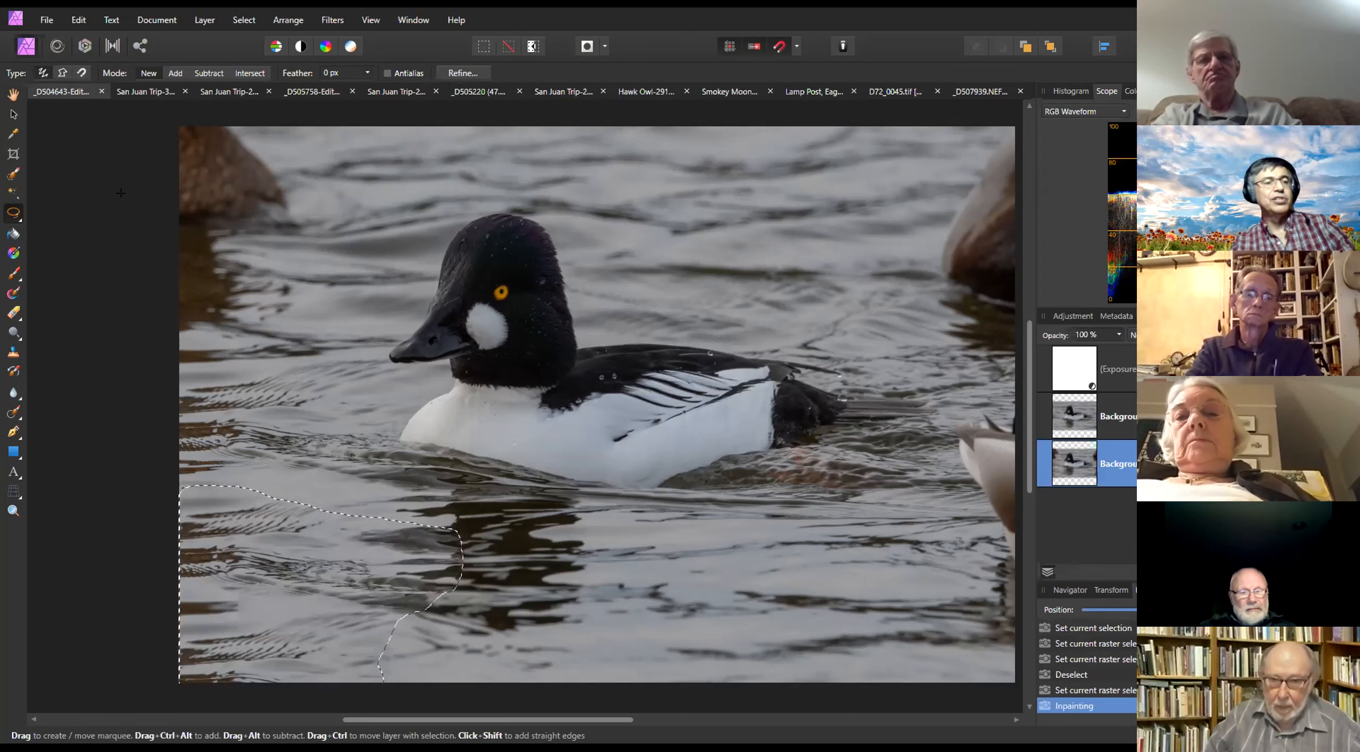
{"action": "key", "text": "ctrl+d"}
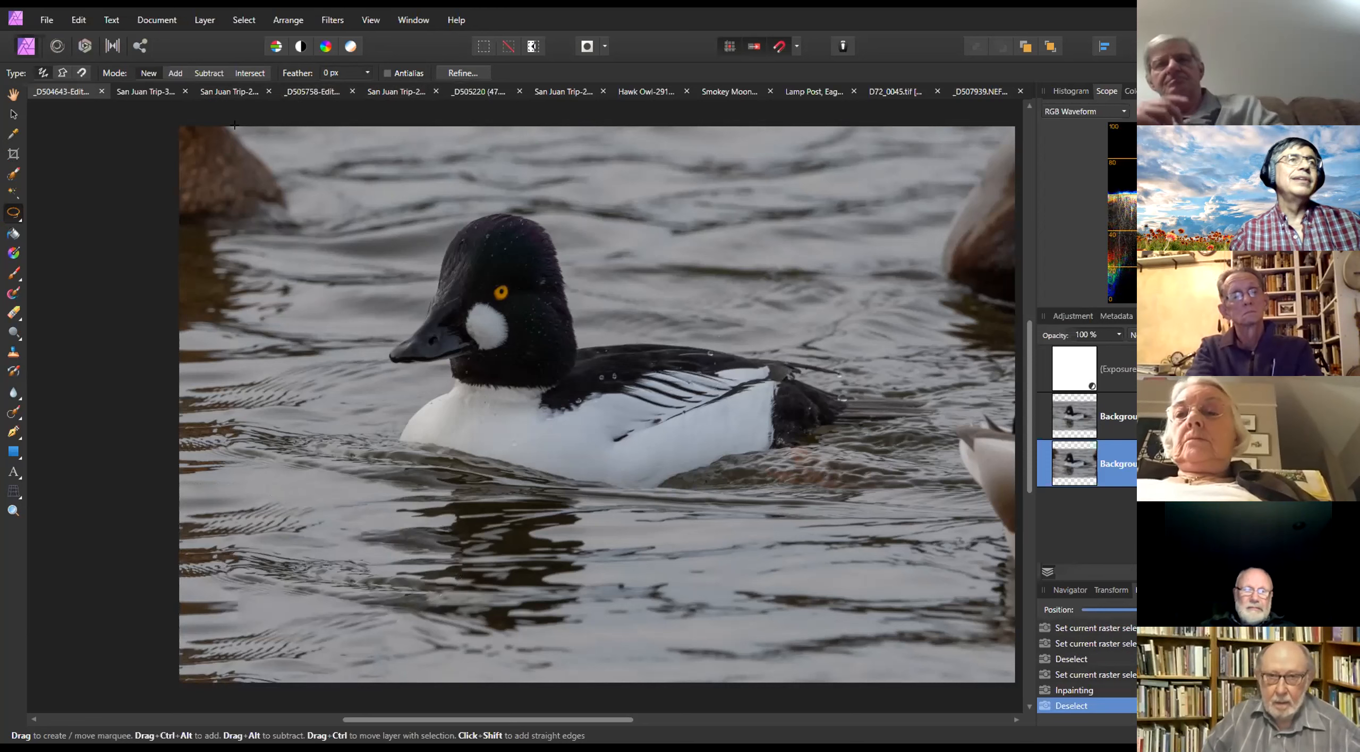
Outline the rock in the photo's upper-left corner freehand, inpaint the selected area and deselect it
{"action": "mouse_move", "coordinate": [238, 127]}
{"action": "left_mouse_down"}
{"action": "mouse_move", "coordinate": [266, 144]}
{"action": "mouse_move", "coordinate": [279, 211]}
{"action": "mouse_move", "coordinate": [164, 222]}
{"action": "mouse_move", "coordinate": [153, 148]}
{"action": "mouse_move", "coordinate": [181, 116]}
{"action": "mouse_move", "coordinate": [238, 127]}
{"action": "left_mouse_up"}
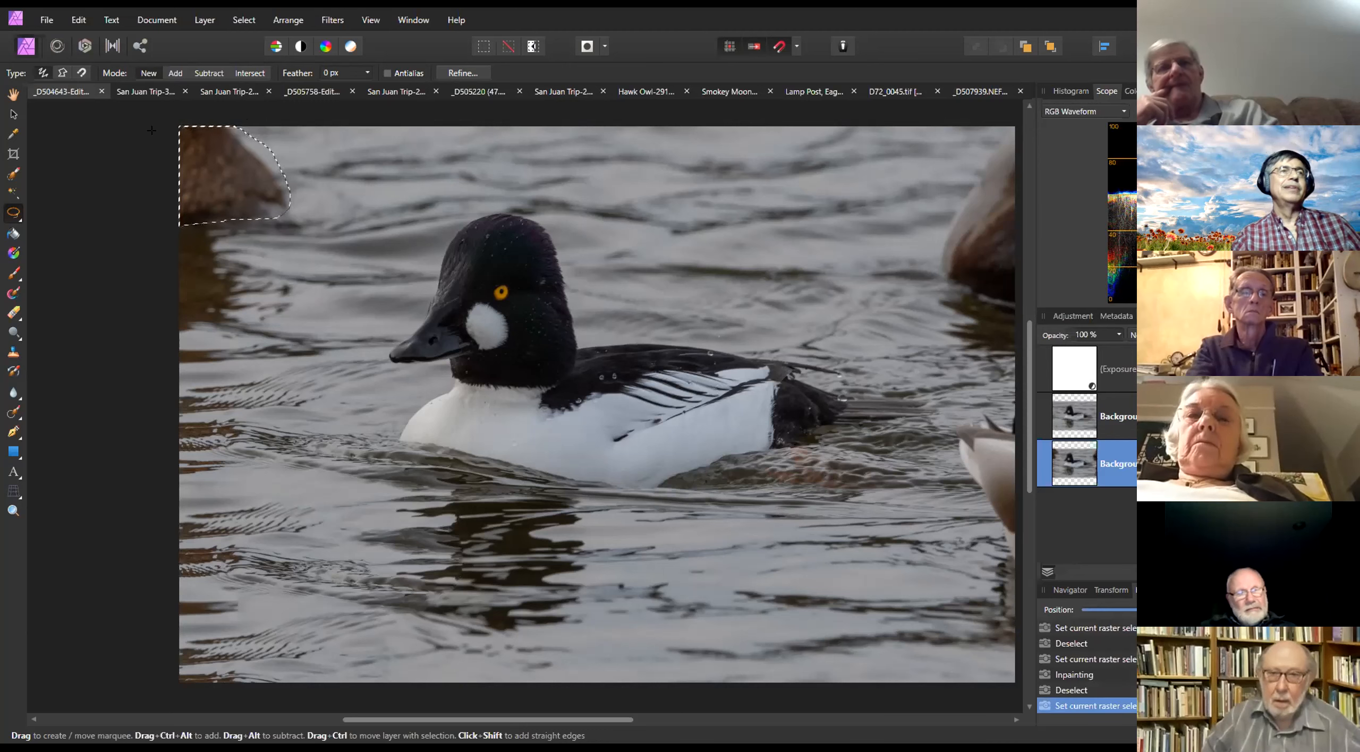
{"action": "left_click", "coordinate": [77, 20]}
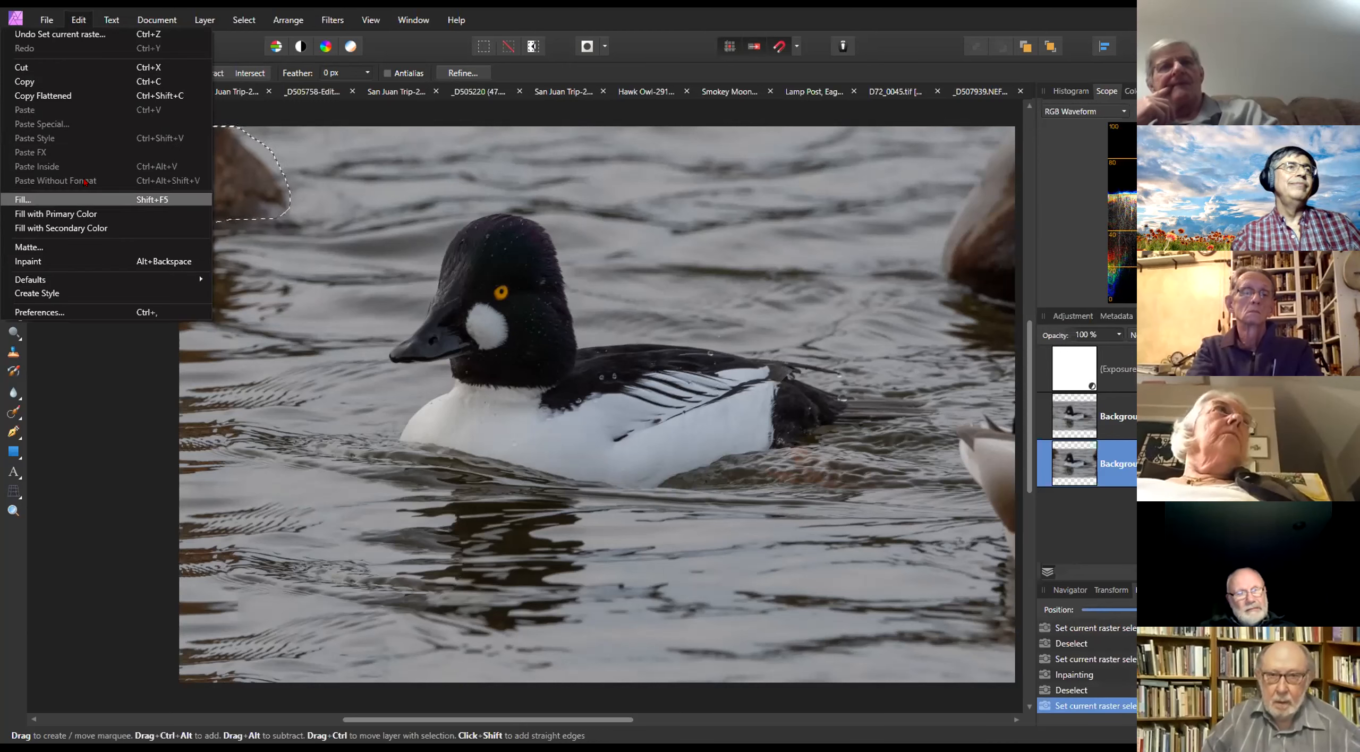
{"action": "left_click", "coordinate": [73, 258]}
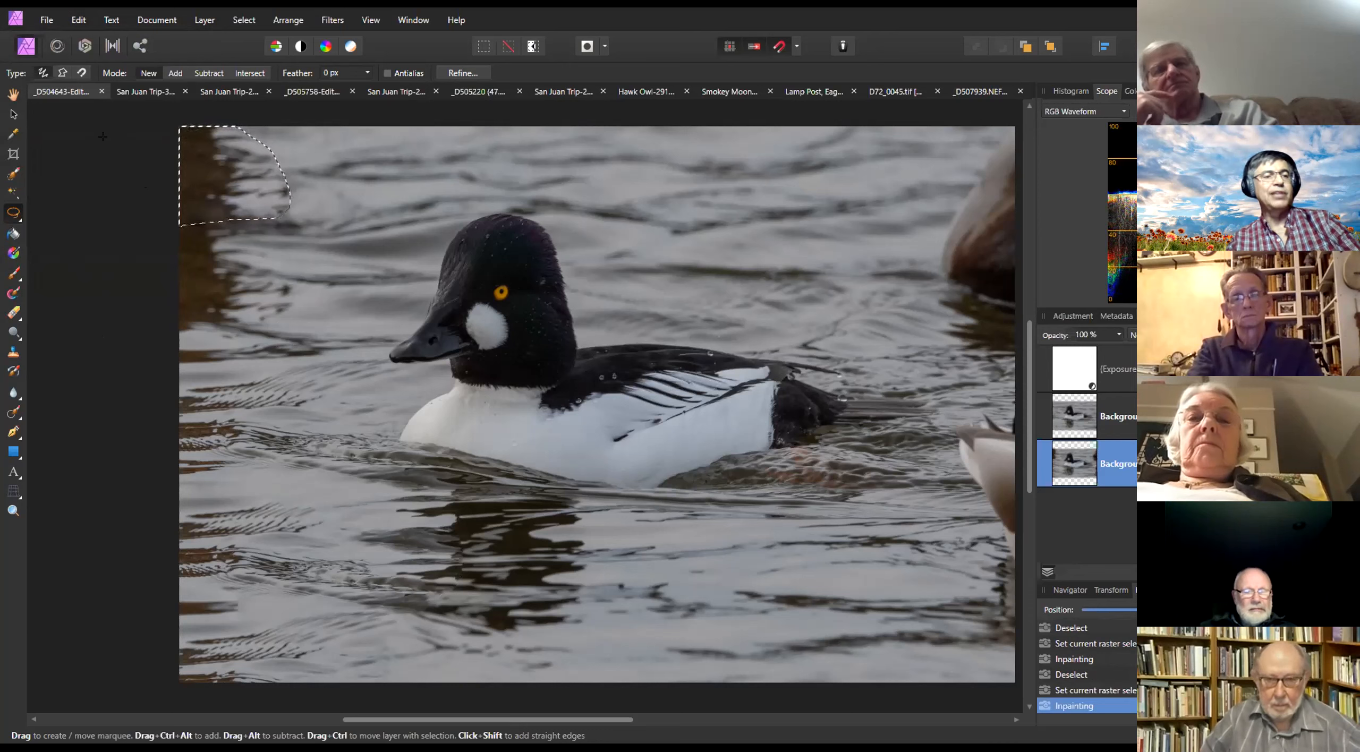
{"action": "key", "text": "ctrl+d"}
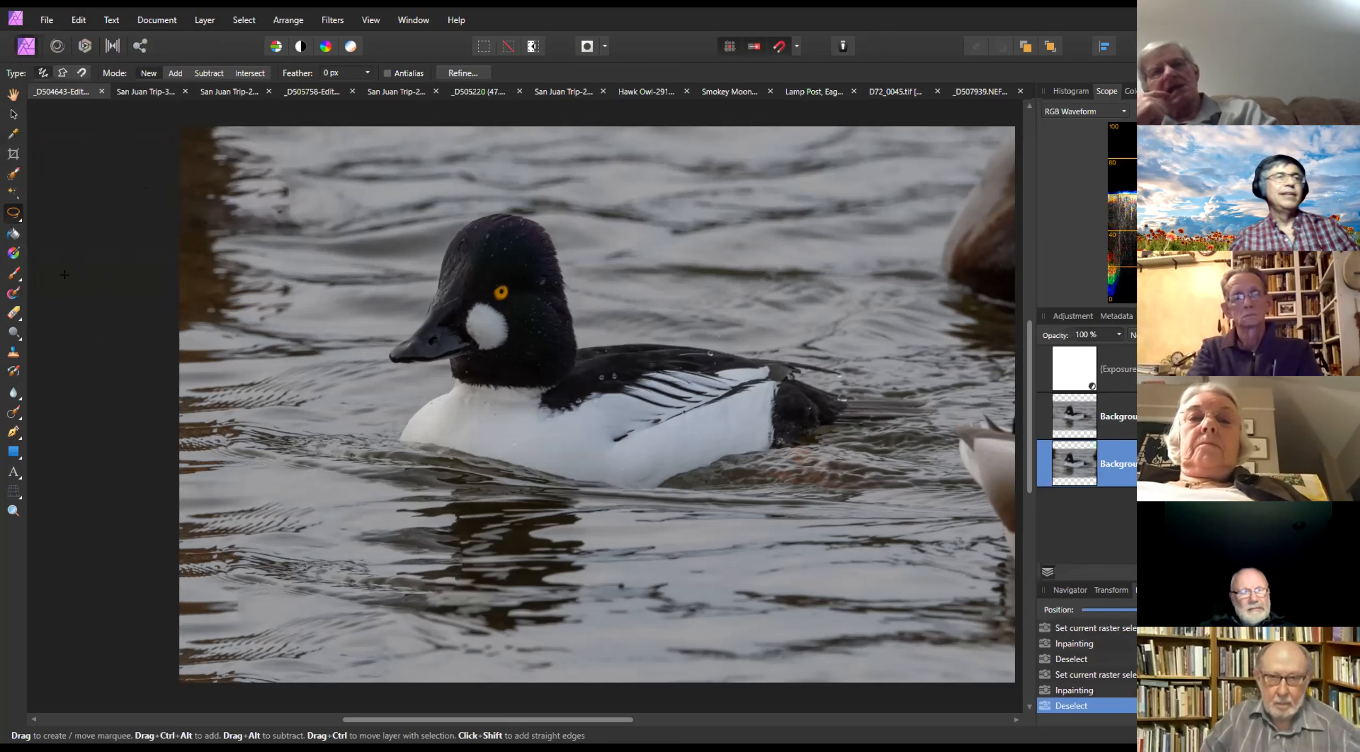
Paint out the dark brown reflection along the upper part of the photo's left edge with the Inpainting Brush Tool
{"action": "left_click", "coordinate": [16, 412]}
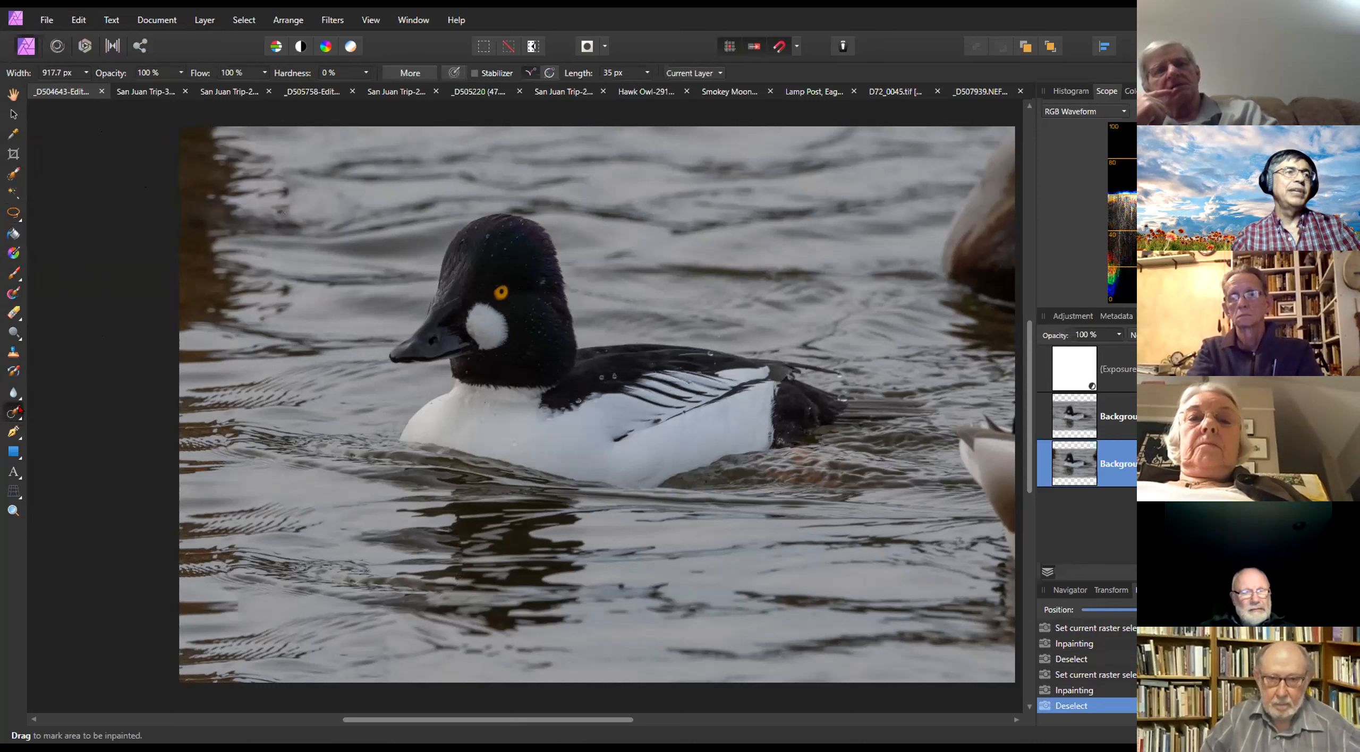
{"action": "mouse_move", "coordinate": [197, 138]}
{"action": "left_mouse_down"}
{"action": "mouse_move", "coordinate": [173, 293]}
{"action": "mouse_move", "coordinate": [237, 271]}
{"action": "mouse_move", "coordinate": [219, 262]}
{"action": "mouse_move", "coordinate": [200, 157]}
{"action": "mouse_move", "coordinate": [186, 138]}
{"action": "mouse_move", "coordinate": [109, 200]}
{"action": "left_mouse_up"}
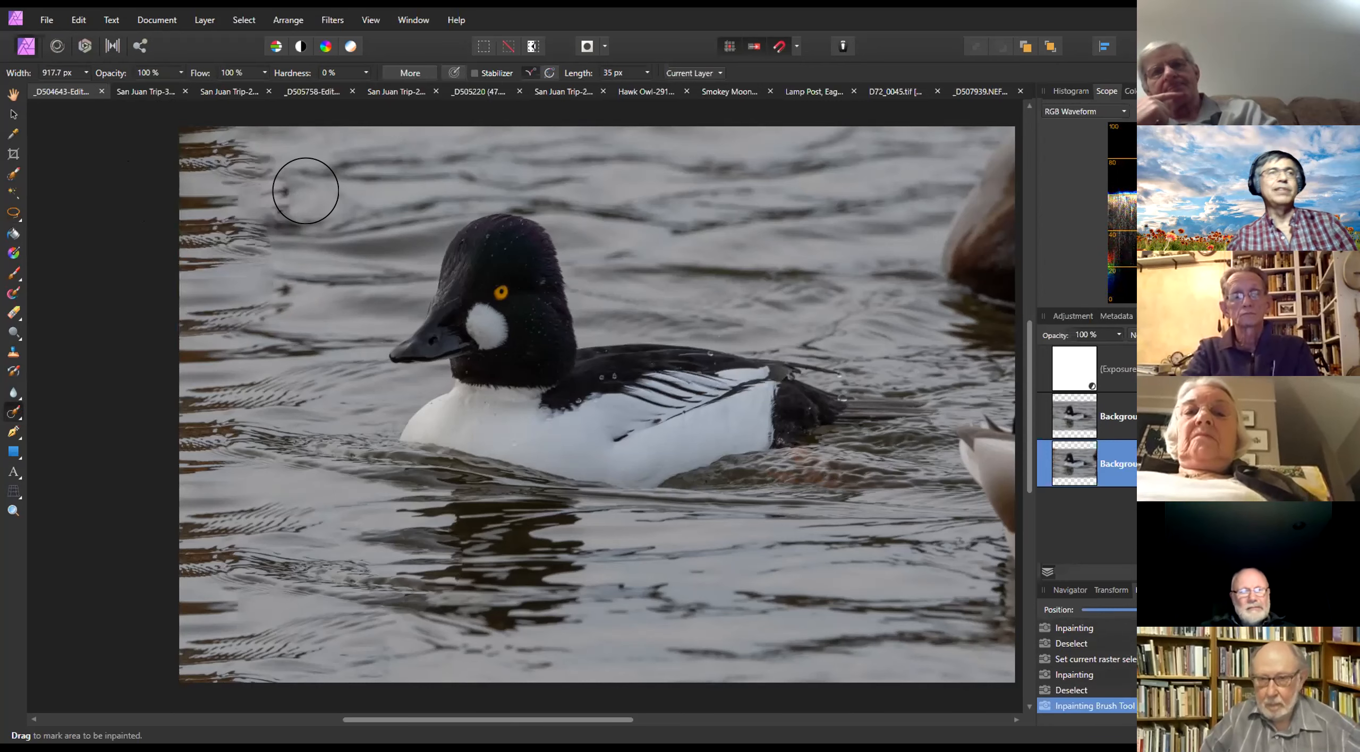
{"action": "scroll", "coordinate": [319, 273], "scroll_direction": "down", "scroll_amount": 2}
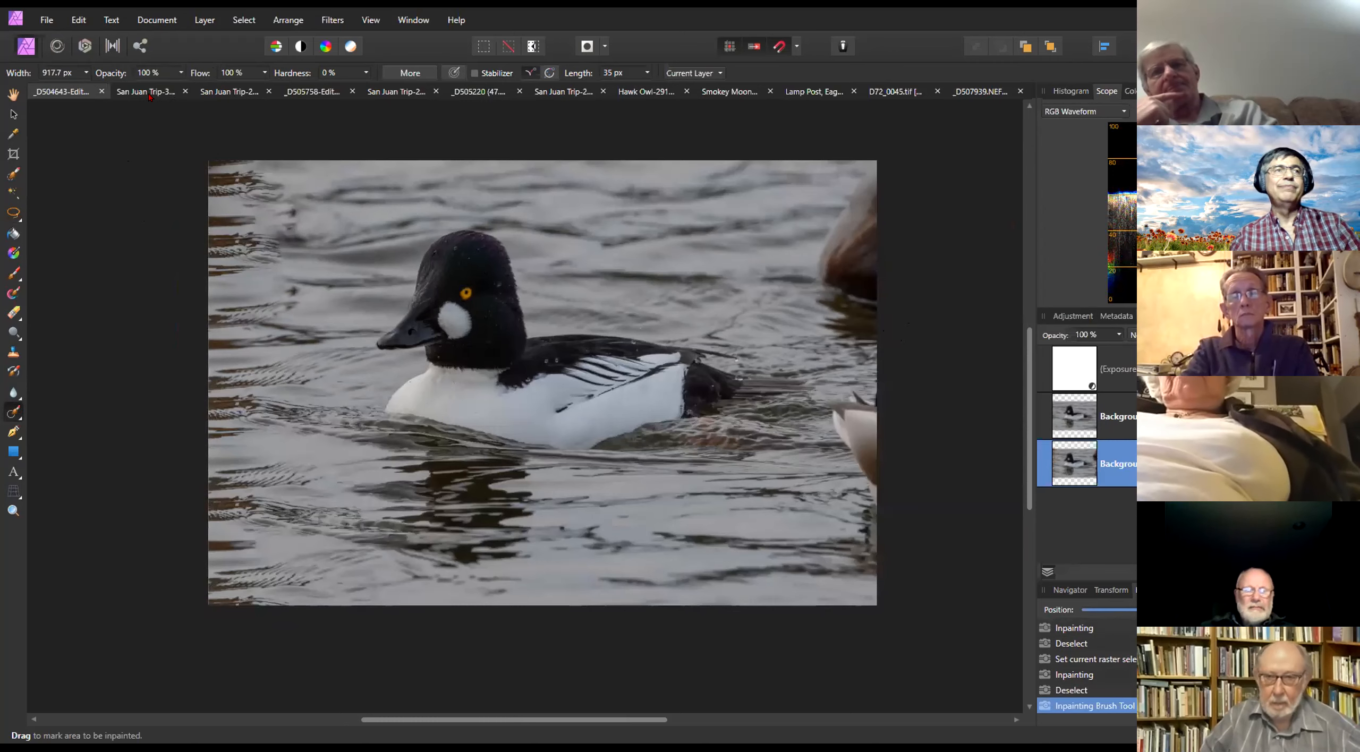
Paint out the brown shape along the upper part of the duck photo's right edge and its dark reflection with the Inpainting Brush Tool
{"action": "left_click", "coordinate": [13, 94]}
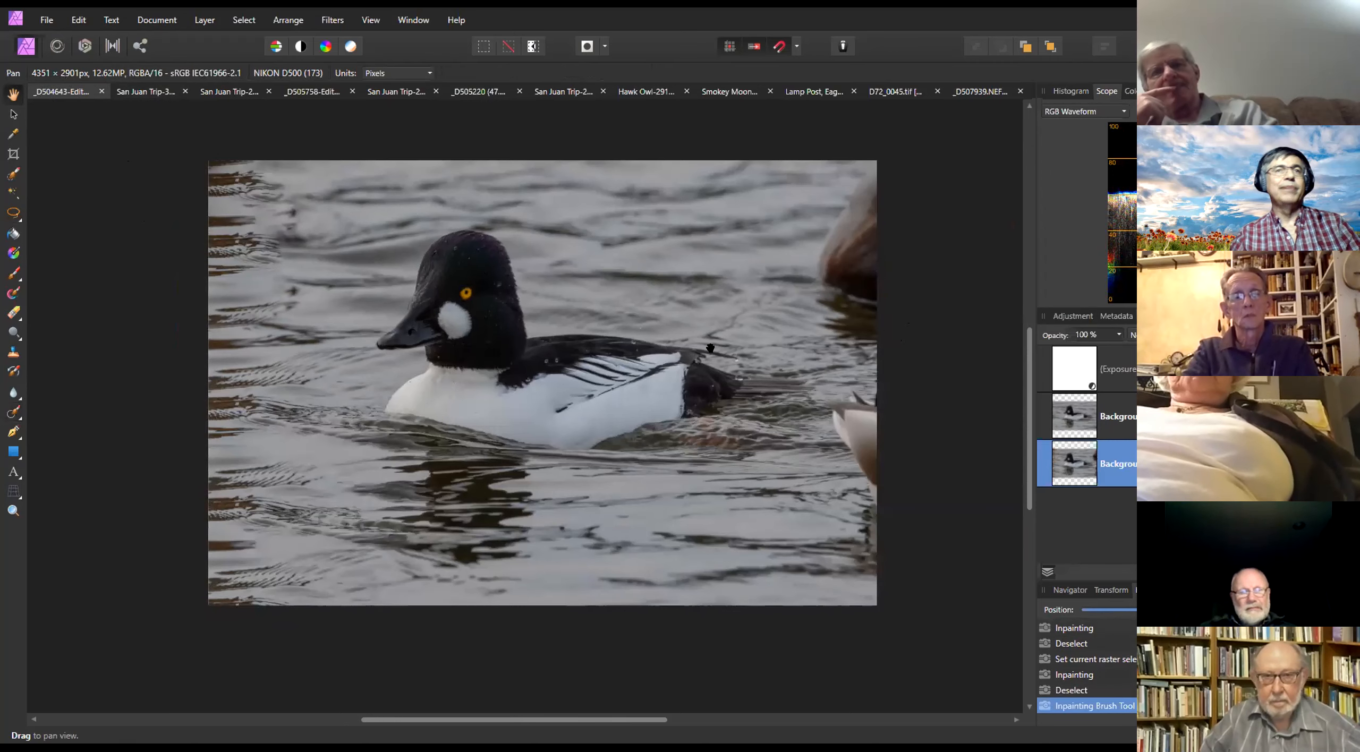
{"action": "left_click_drag", "start_coordinate": [745, 300], "coordinate": [720, 326]}
{"action": "scroll", "coordinate": [704, 277], "scroll_direction": "up", "scroll_amount": 2}
{"action": "scroll", "coordinate": [775, 333], "scroll_direction": "down", "scroll_amount": 2}
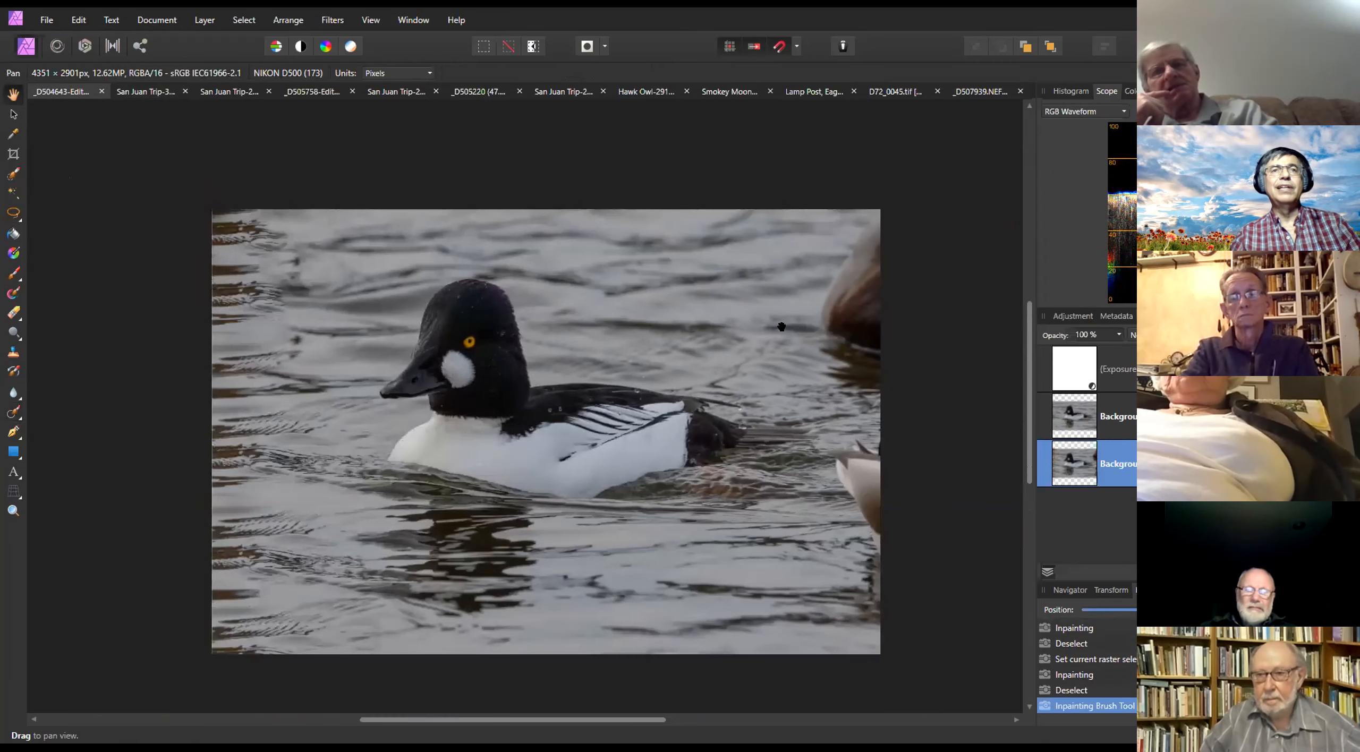
{"action": "scroll", "coordinate": [779, 321], "scroll_direction": "up", "scroll_amount": 1}
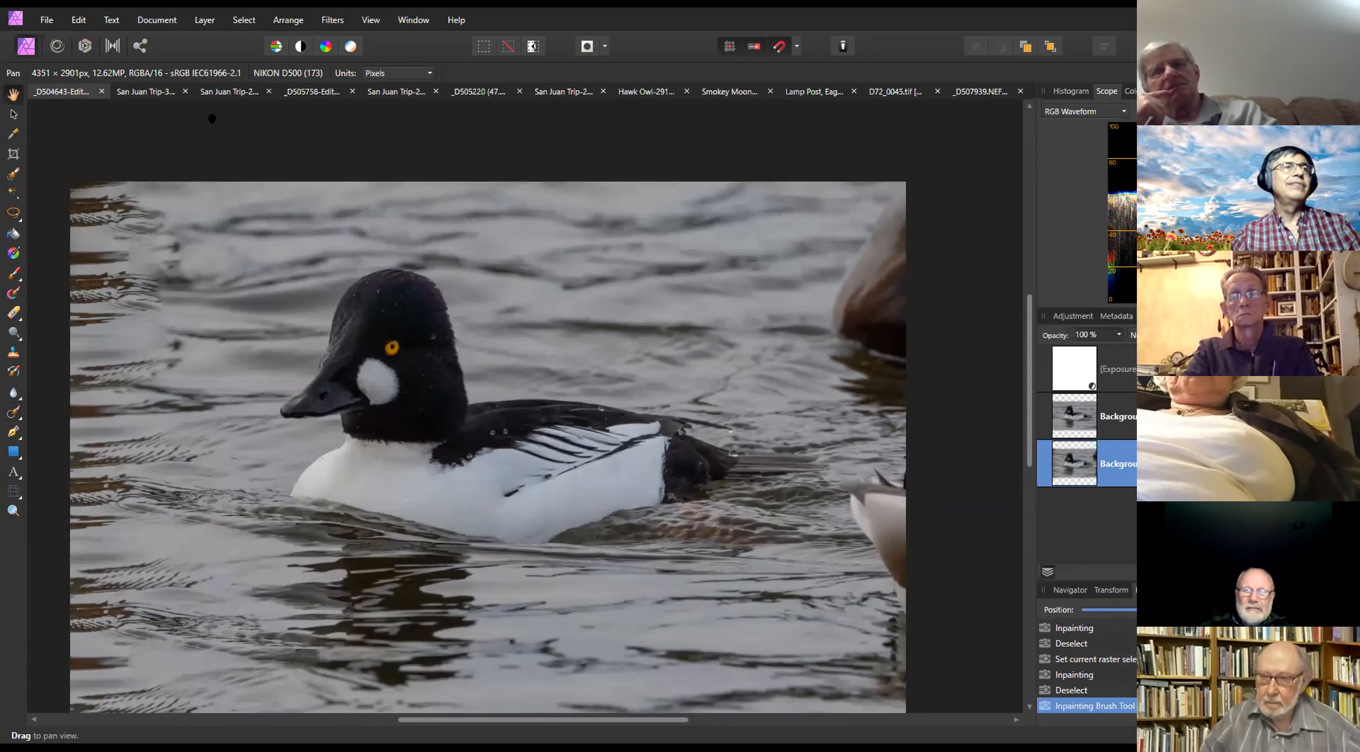
{"action": "left_click", "coordinate": [11, 413]}
{"action": "mouse_move", "coordinate": [875, 189]}
{"action": "left_mouse_down"}
{"action": "mouse_move", "coordinate": [839, 303]}
{"action": "mouse_move", "coordinate": [899, 335]}
{"action": "left_mouse_up"}
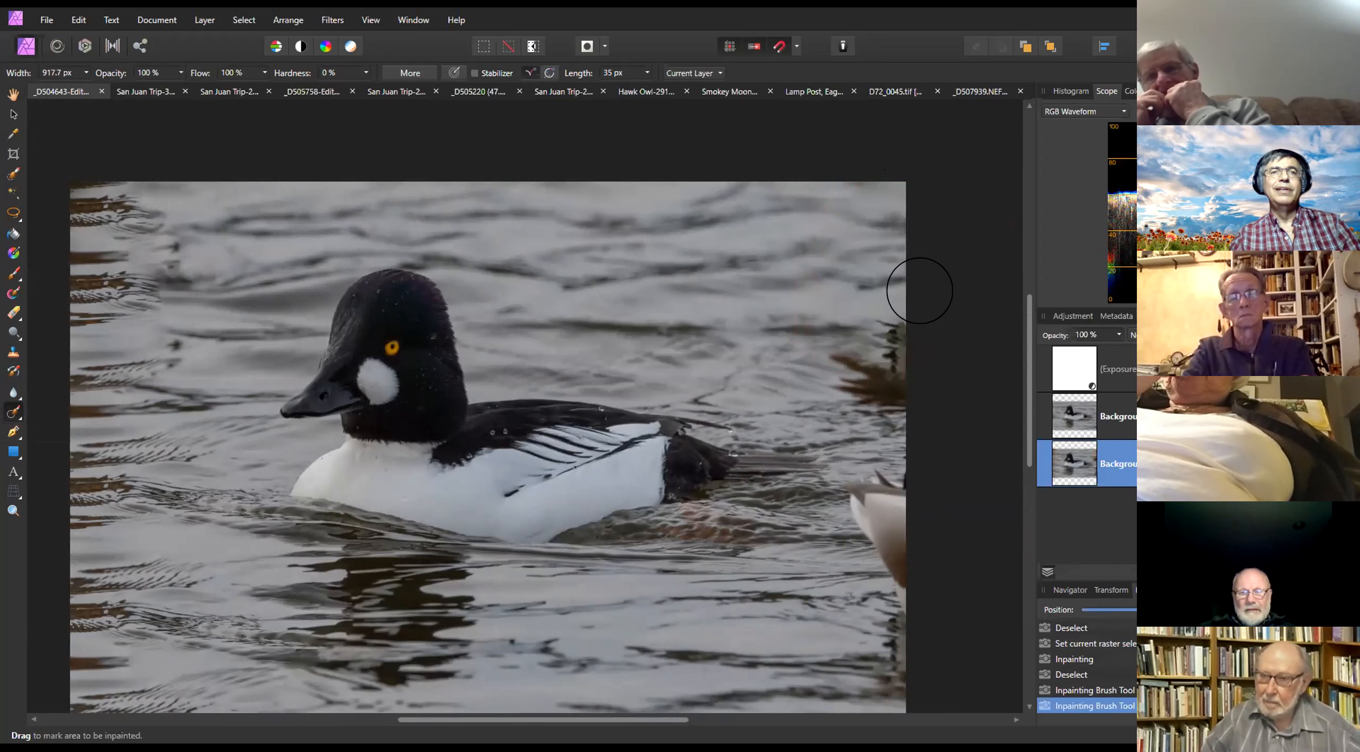
{"action": "mouse_move", "coordinate": [877, 316]}
{"action": "left_mouse_down"}
{"action": "mouse_move", "coordinate": [894, 361]}
{"action": "mouse_move", "coordinate": [844, 341]}
{"action": "mouse_move", "coordinate": [851, 370]}
{"action": "left_mouse_up"}
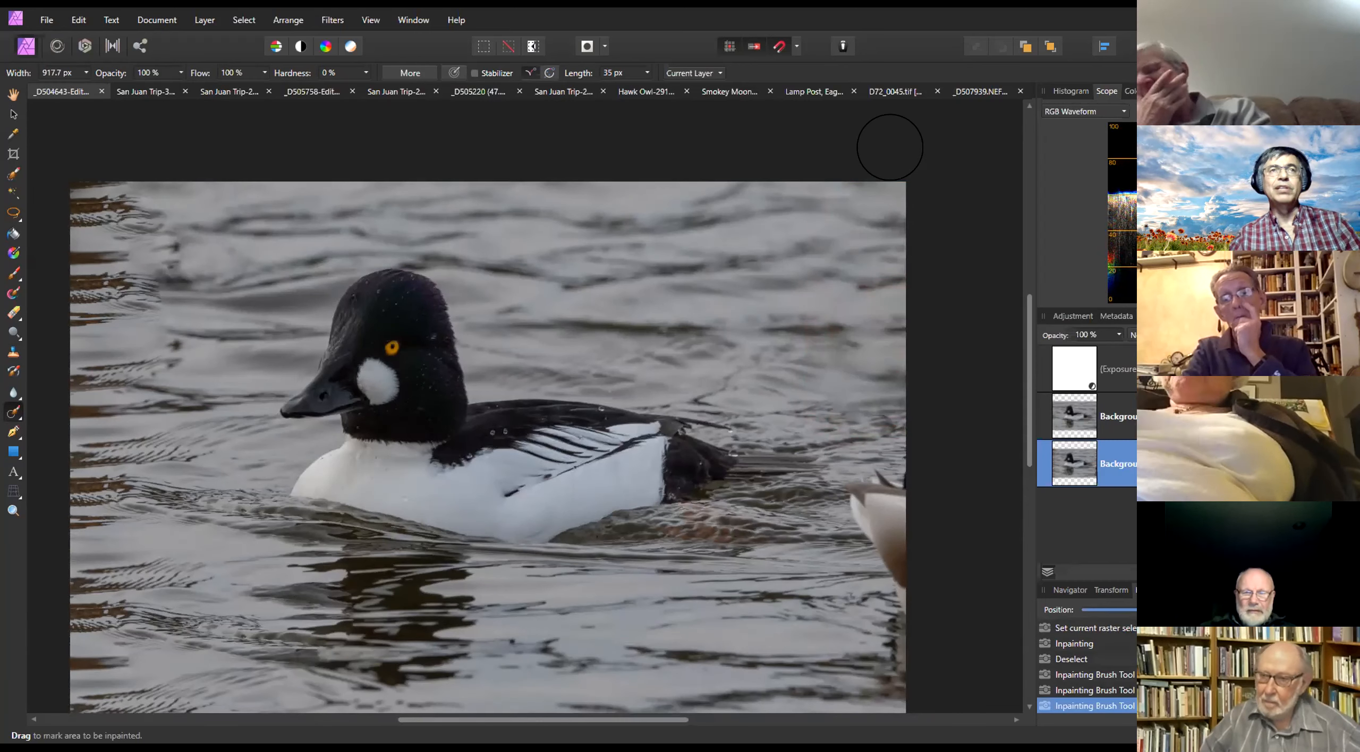
Try a brush hardness of 100 % and return it to 0 %
{"action": "left_click", "coordinate": [366, 73]}
{"action": "left_click_drag", "start_coordinate": [370, 88], "coordinate": [470, 96]}
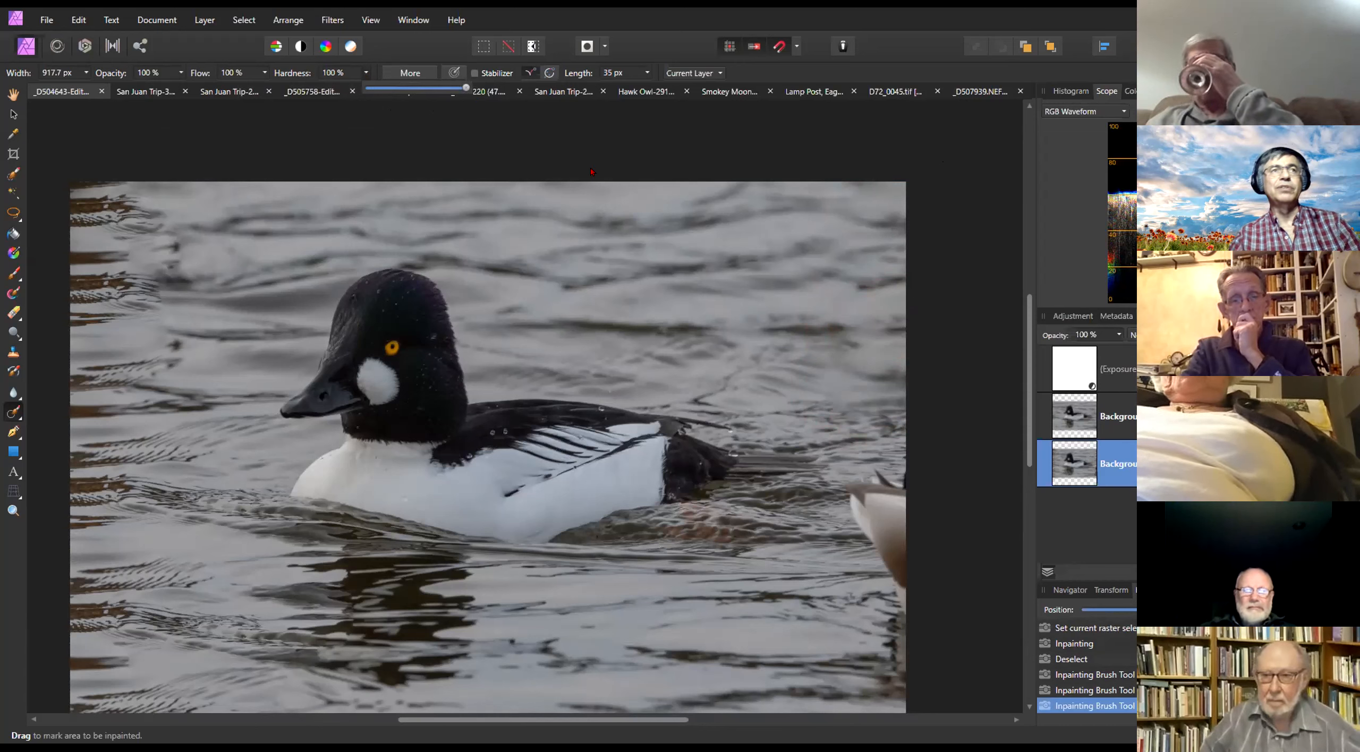
{"action": "left_click_drag", "start_coordinate": [466, 89], "coordinate": [366, 93]}
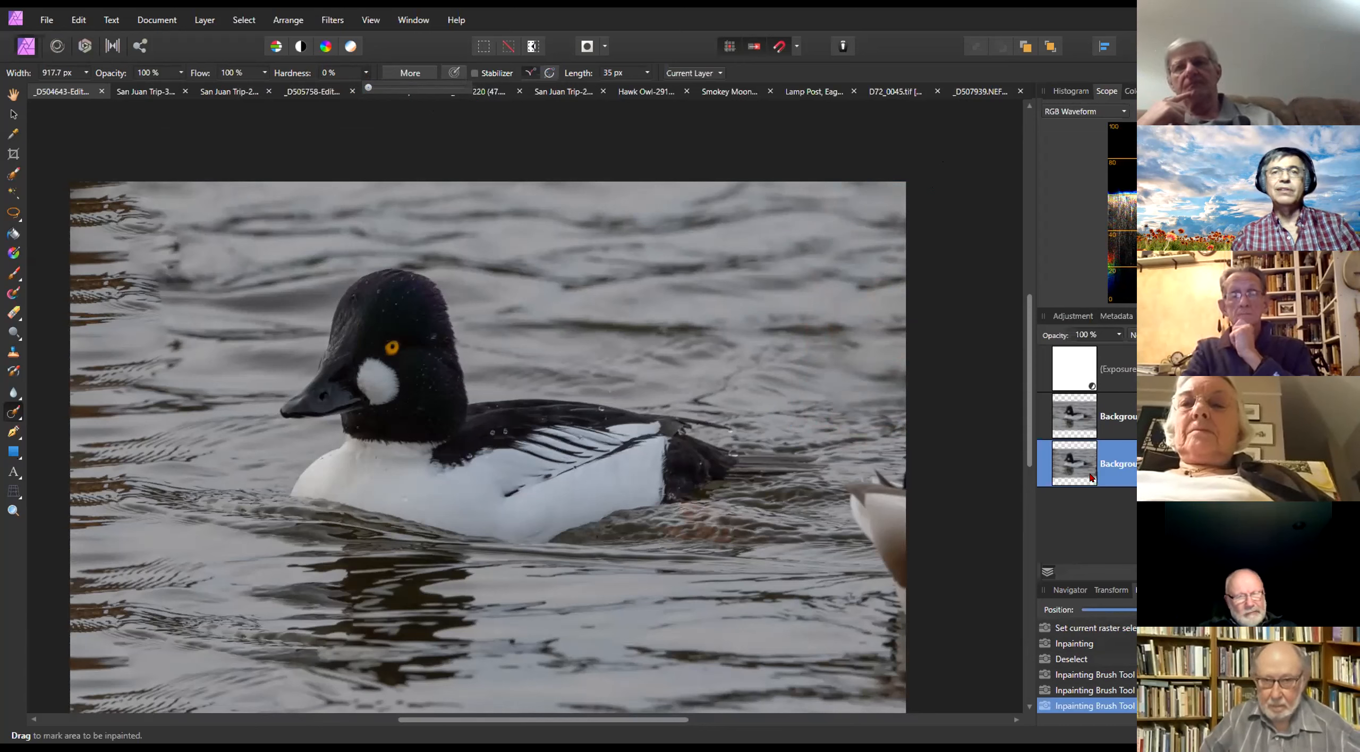
Paint out the white partial bird at the photo's right edge and the dark reflection below it with the Inpainting Brush Tool
{"action": "mouse_move", "coordinate": [867, 481]}
{"action": "left_mouse_down"}
{"action": "mouse_move", "coordinate": [860, 449]}
{"action": "mouse_move", "coordinate": [877, 478]}
{"action": "left_mouse_up"}
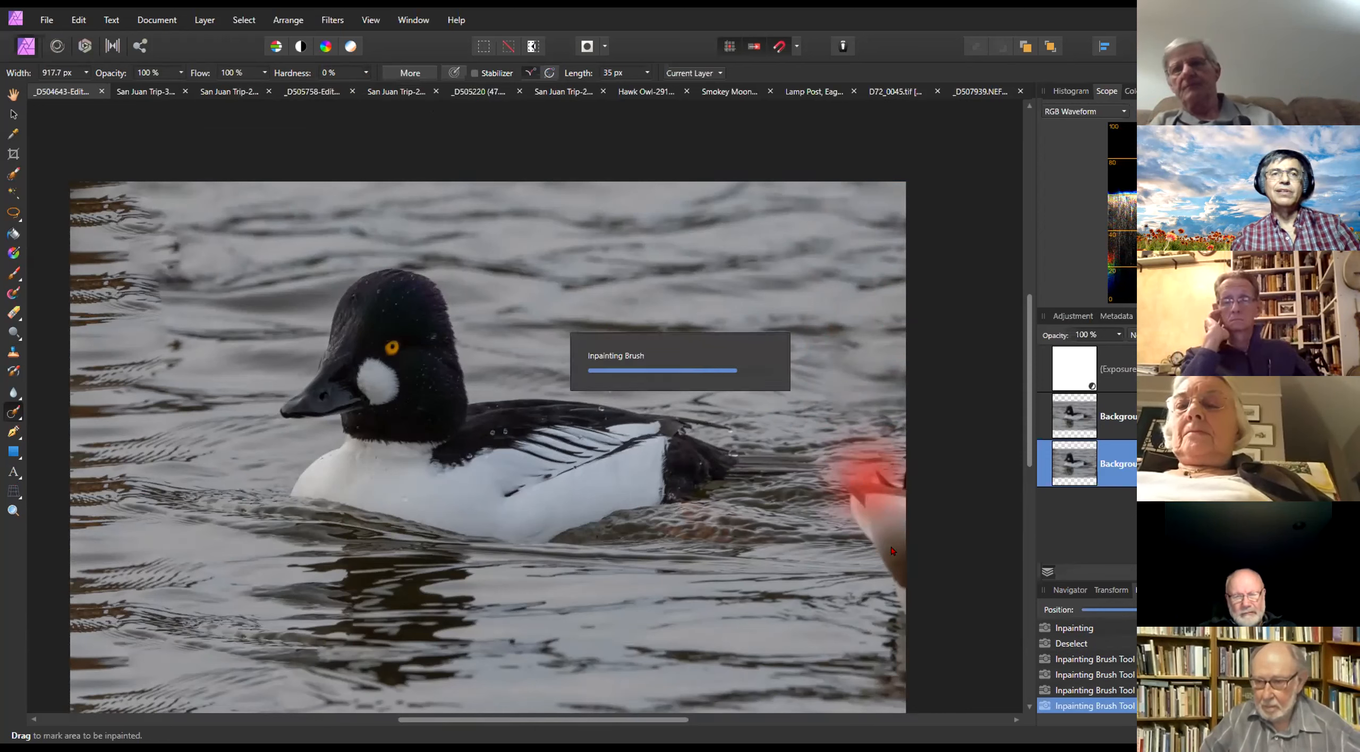
{"action": "mouse_move", "coordinate": [878, 449]}
{"action": "left_mouse_down"}
{"action": "mouse_move", "coordinate": [860, 462]}
{"action": "mouse_move", "coordinate": [888, 578]}
{"action": "mouse_move", "coordinate": [895, 564]}
{"action": "mouse_move", "coordinate": [883, 658]}
{"action": "mouse_move", "coordinate": [933, 508]}
{"action": "mouse_move", "coordinate": [933, 384]}
{"action": "mouse_move", "coordinate": [945, 401]}
{"action": "left_mouse_up"}
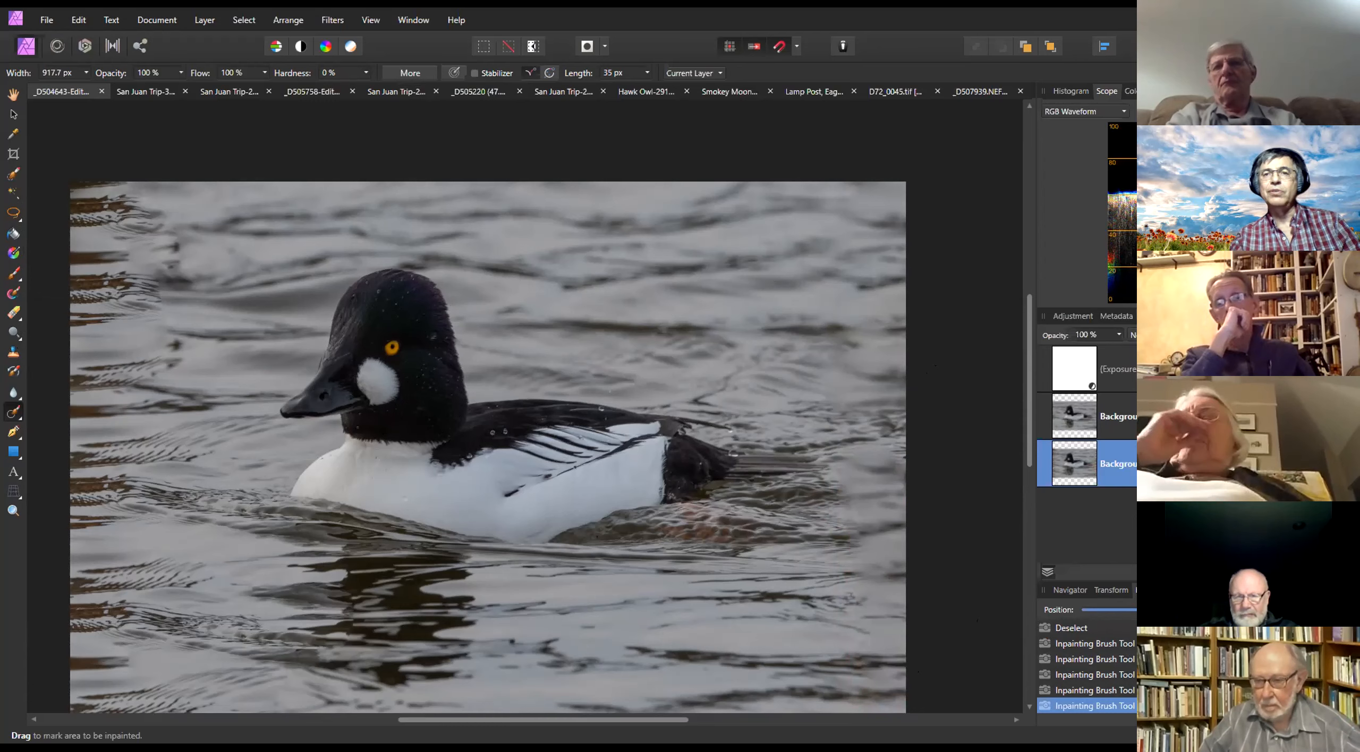
{"action": "left_click", "coordinate": [78, 20]}
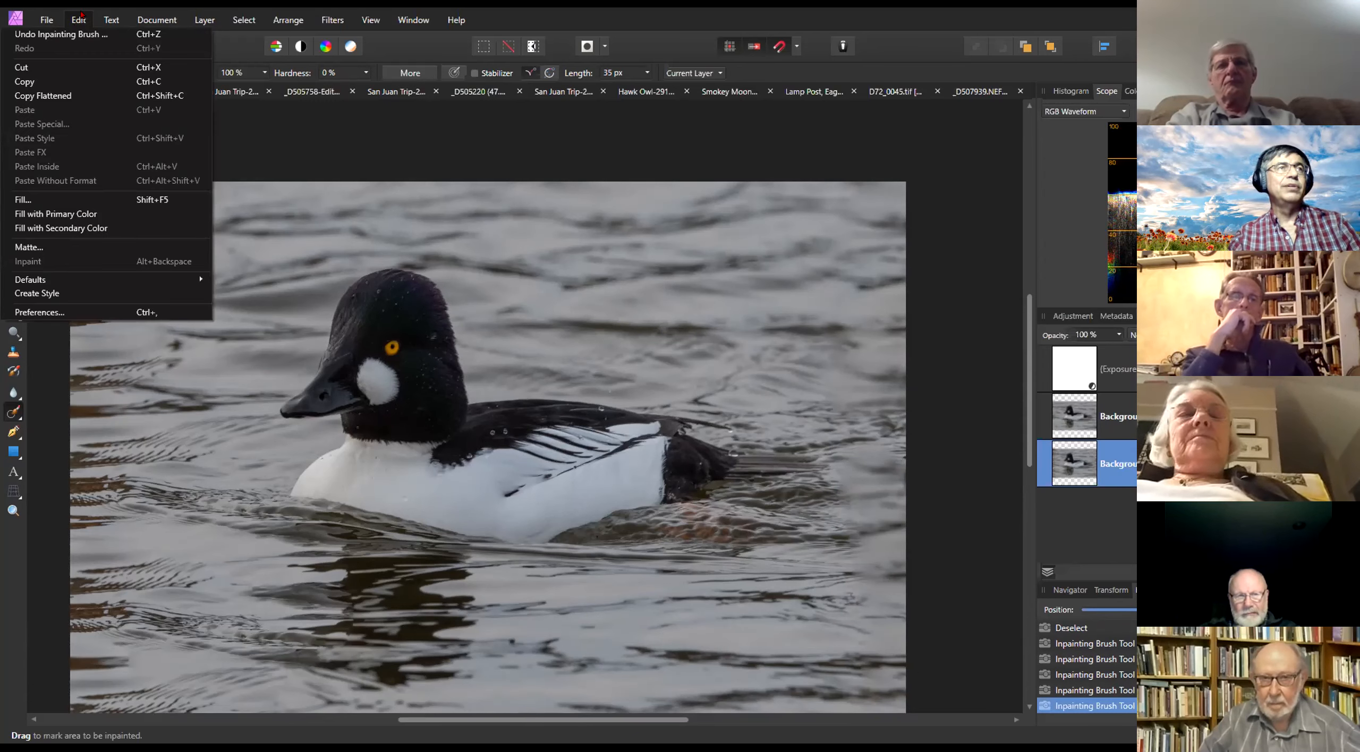
{"action": "mouse_move", "coordinate": [205, 20]}
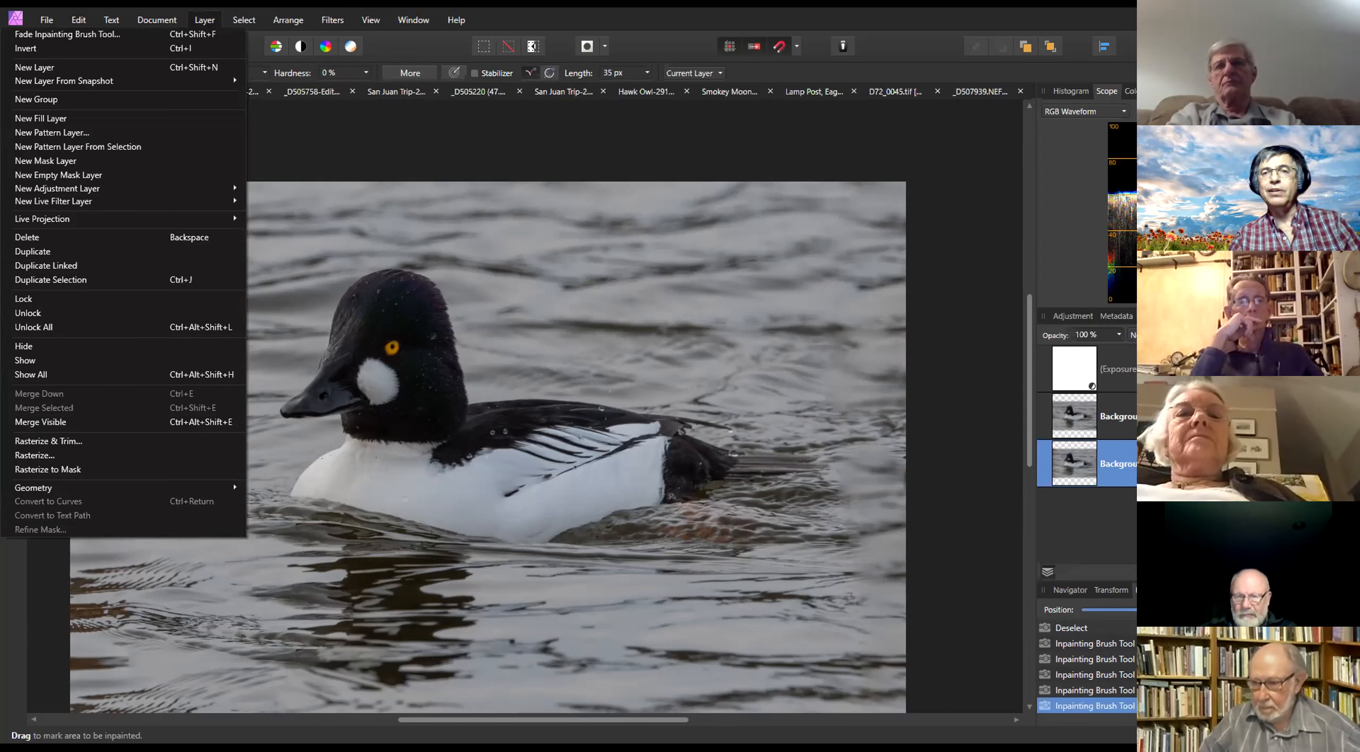
{"action": "key", "text": "Escape"}
Rewind the duck document's edit history to its opening state and toggle the top Background layer's visibility off and on
{"action": "left_click_drag", "start_coordinate": [1328, 610], "coordinate": [1038, 629]}
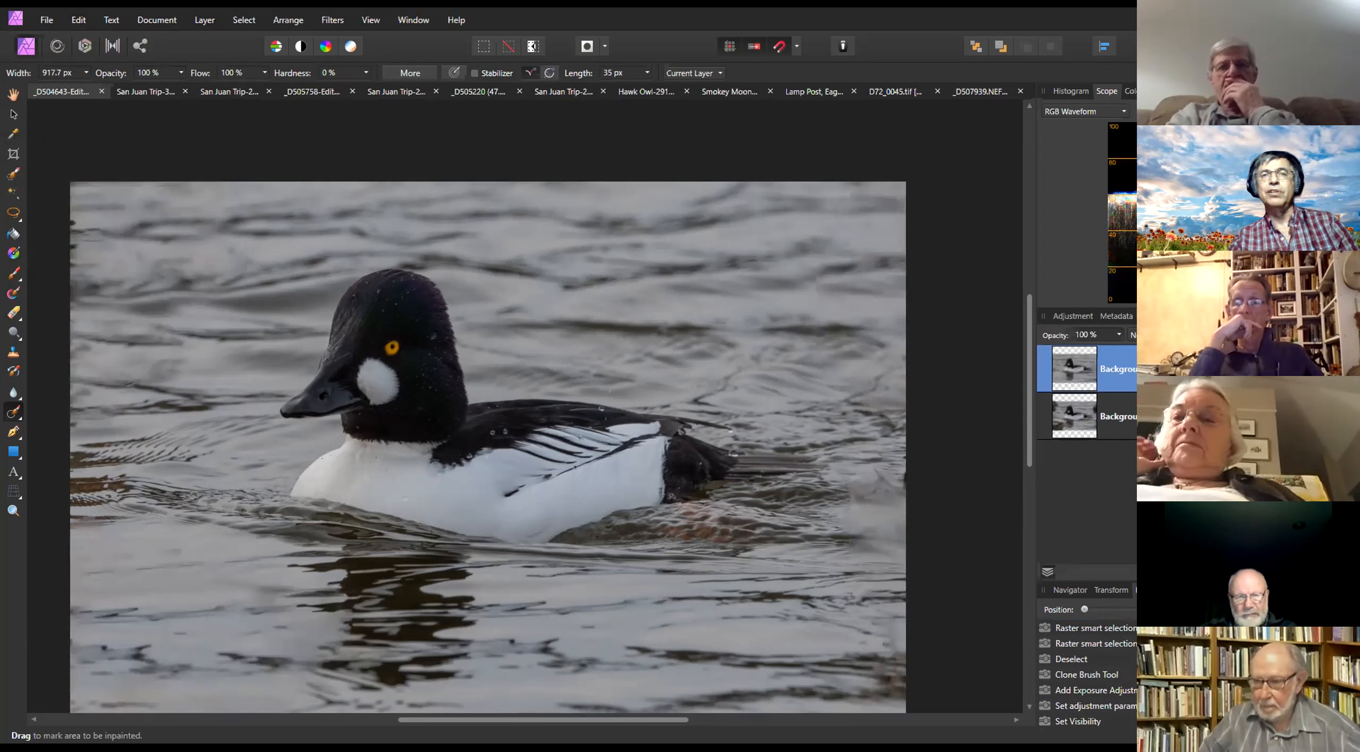
{"action": "left_click", "coordinate": [1346, 369]}
{"action": "left_click", "coordinate": [1345, 370]}
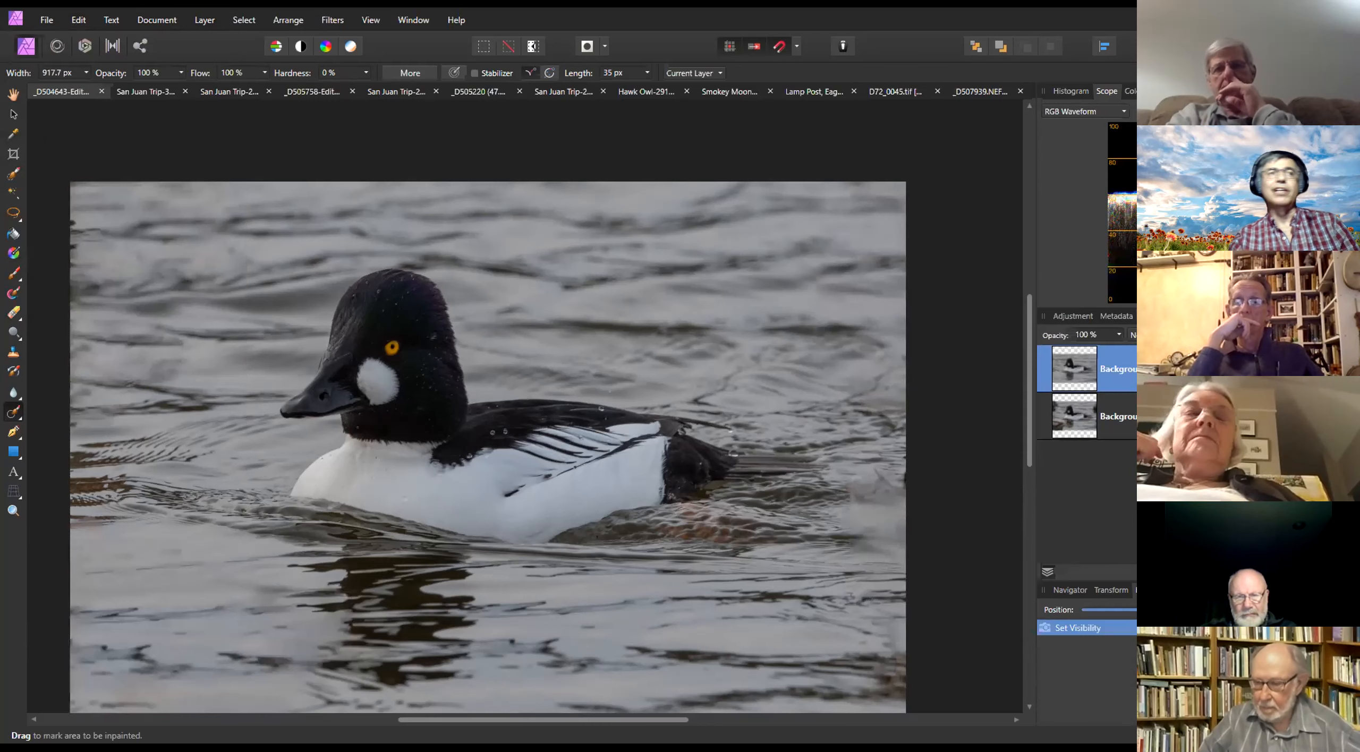
Enable saving the edit history with the document
{"action": "left_click", "coordinate": [47, 19]}
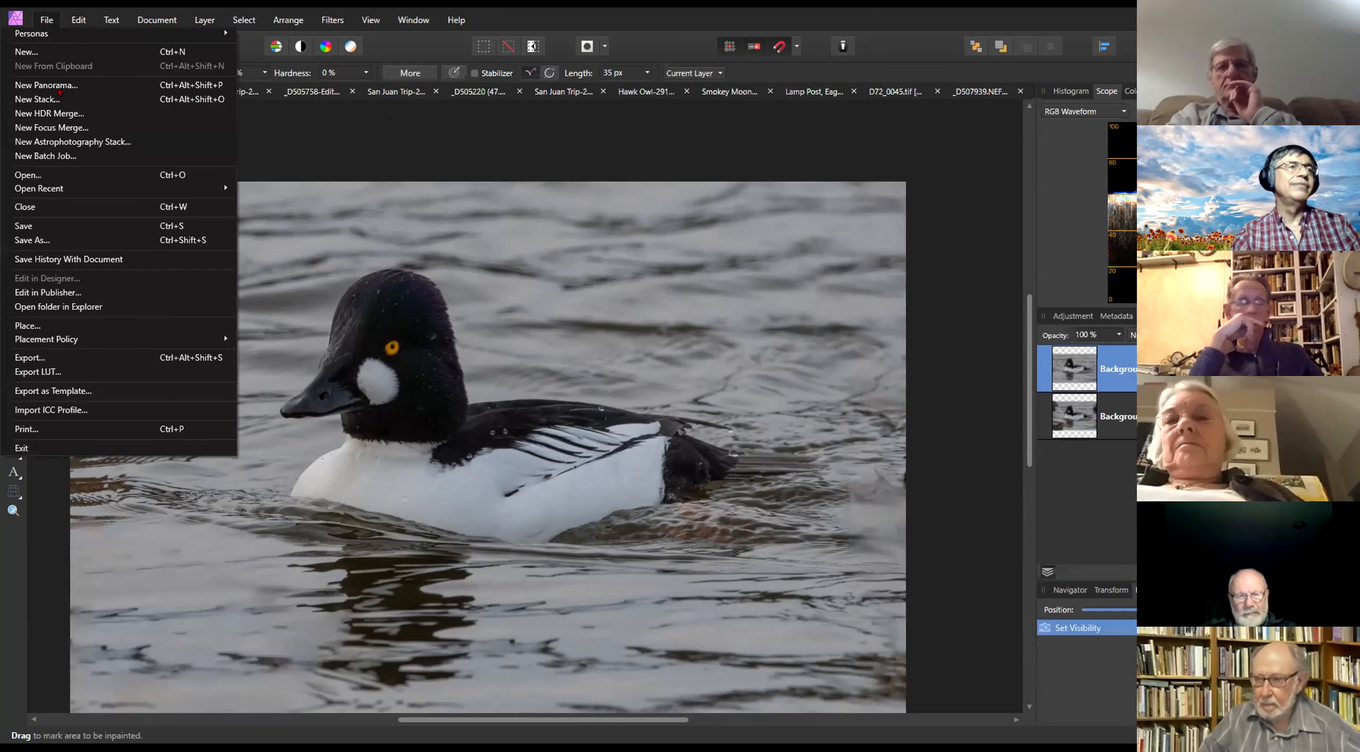
{"action": "left_click", "coordinate": [109, 259]}
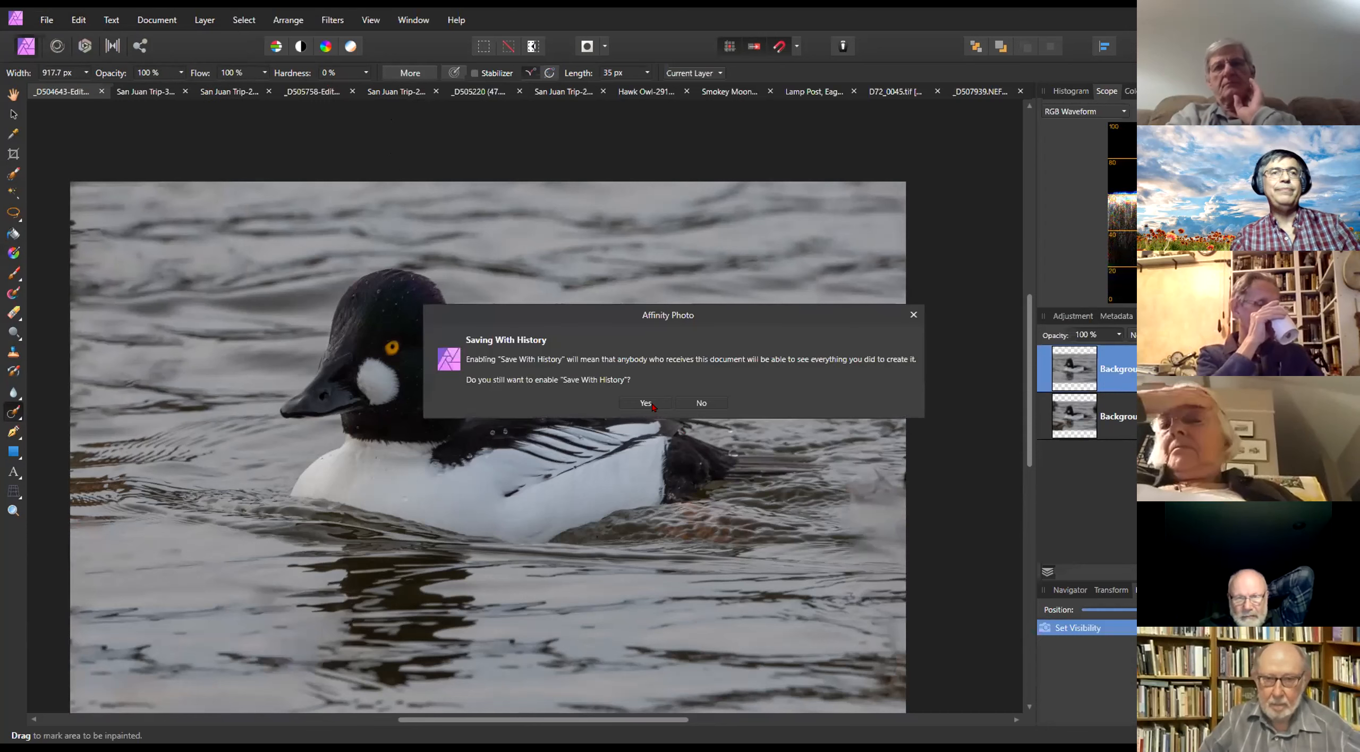
{"action": "left_click", "coordinate": [645, 403]}
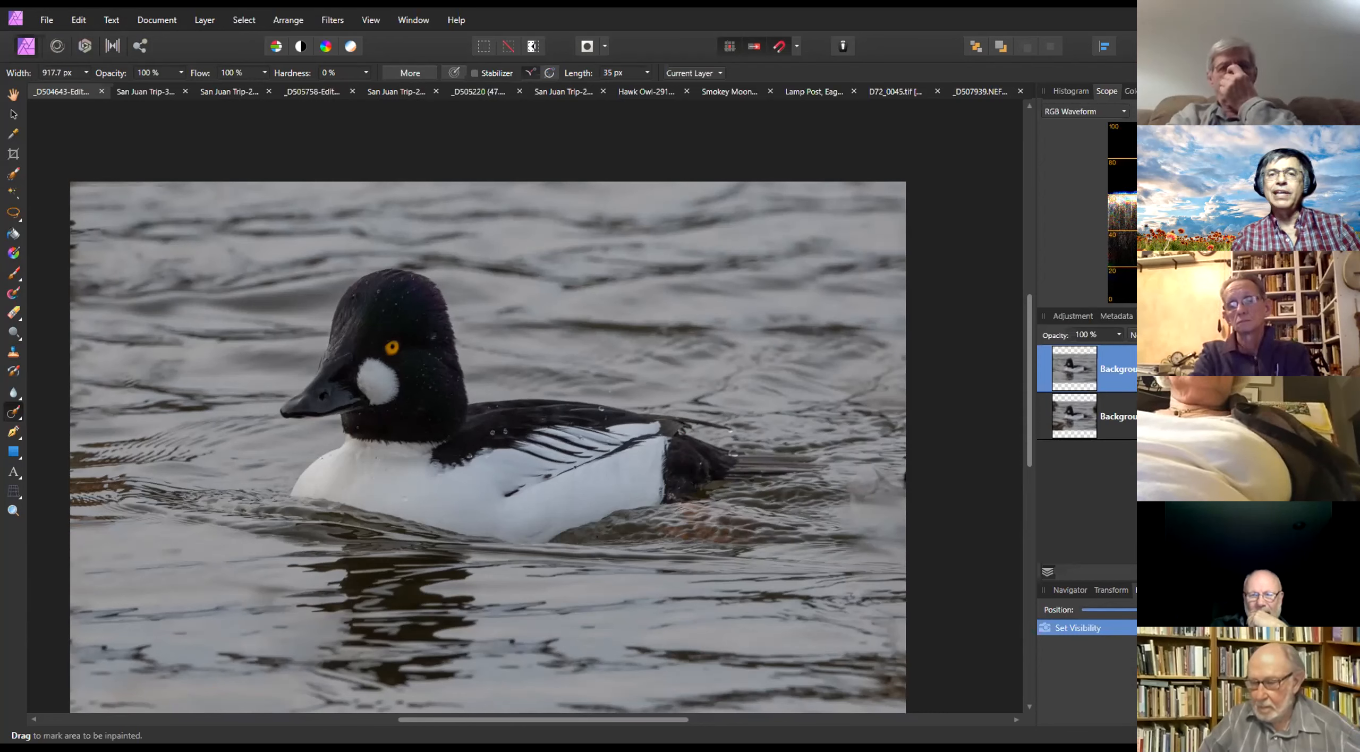
Step back to the start of the edit history and compare the photo by toggling the top Background layer again
{"action": "left_click", "coordinate": [1066, 628]}
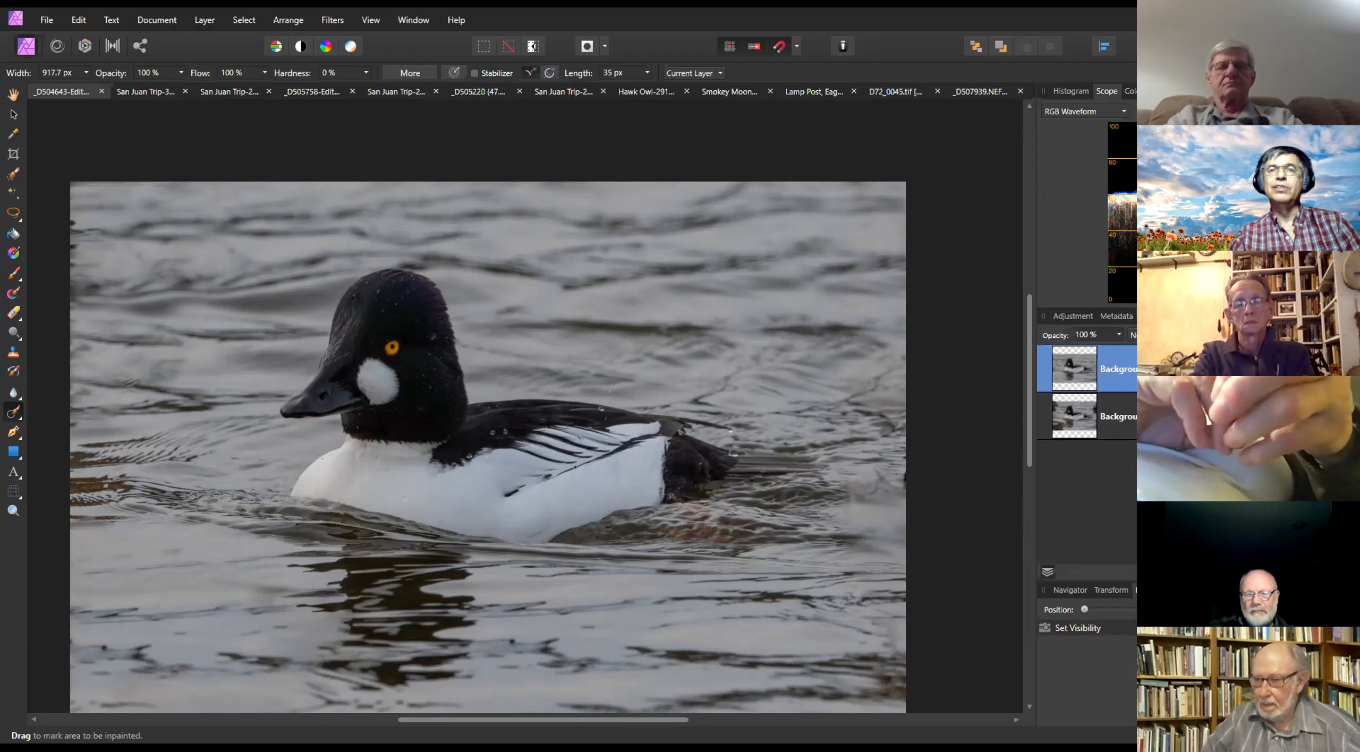
{"action": "left_click", "coordinate": [1347, 369]}
{"action": "left_click", "coordinate": [1347, 369]}
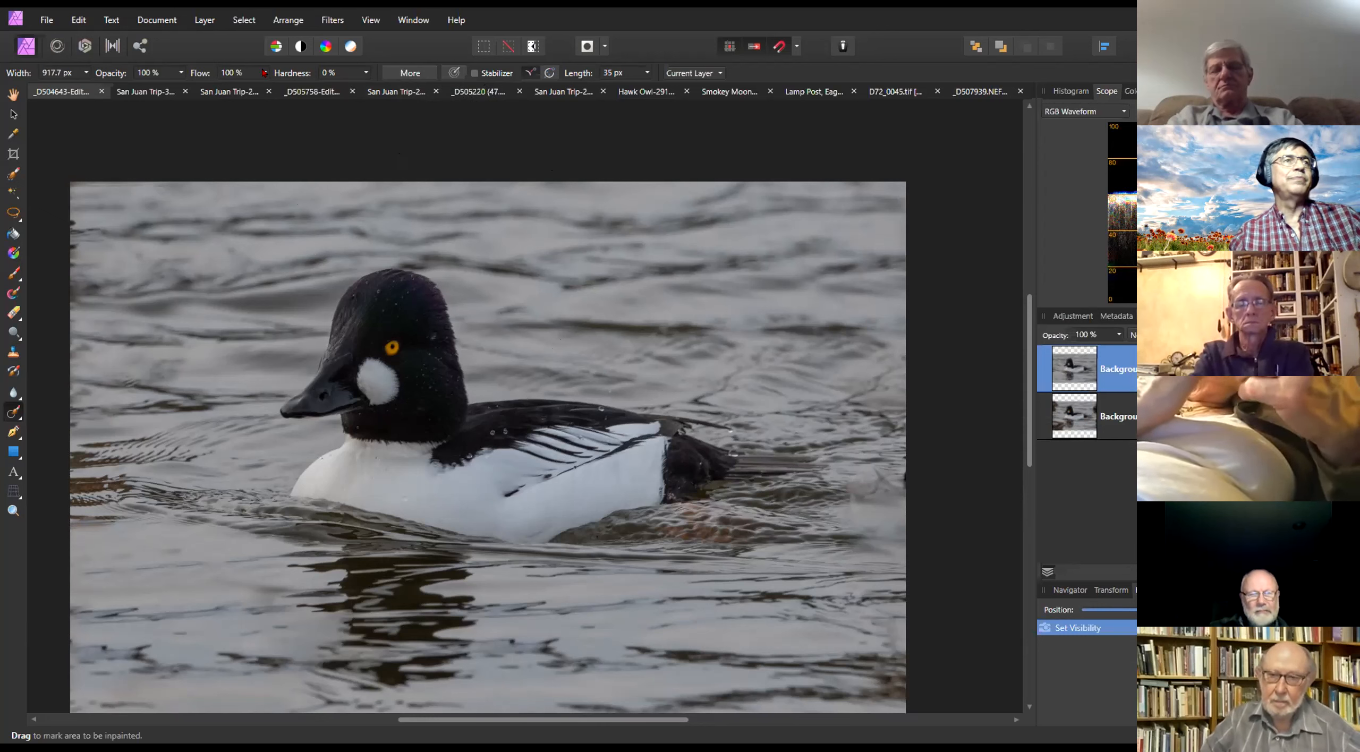
Go through the other open photos and bring up the owl photo _D505758-Edit
{"action": "left_click", "coordinate": [149, 91]}
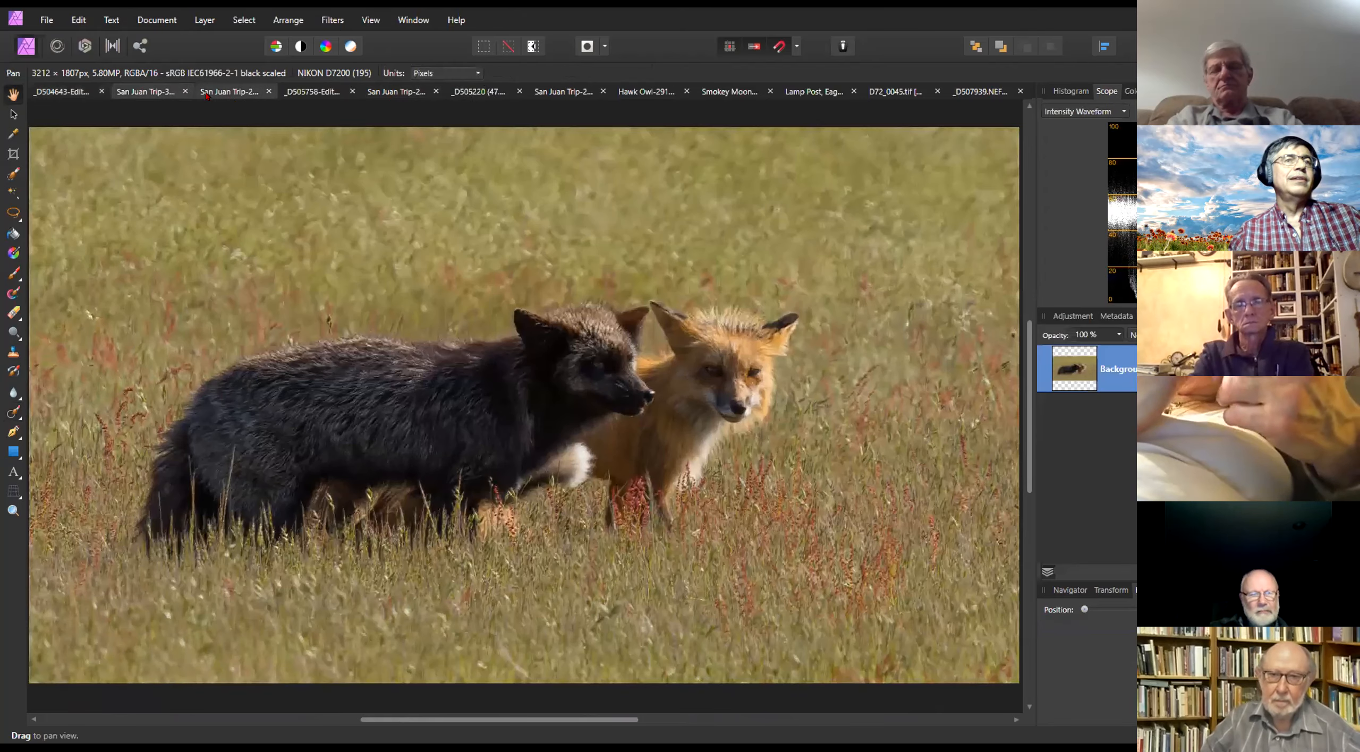
{"action": "left_click", "coordinate": [244, 89]}
{"action": "left_click", "coordinate": [322, 92]}
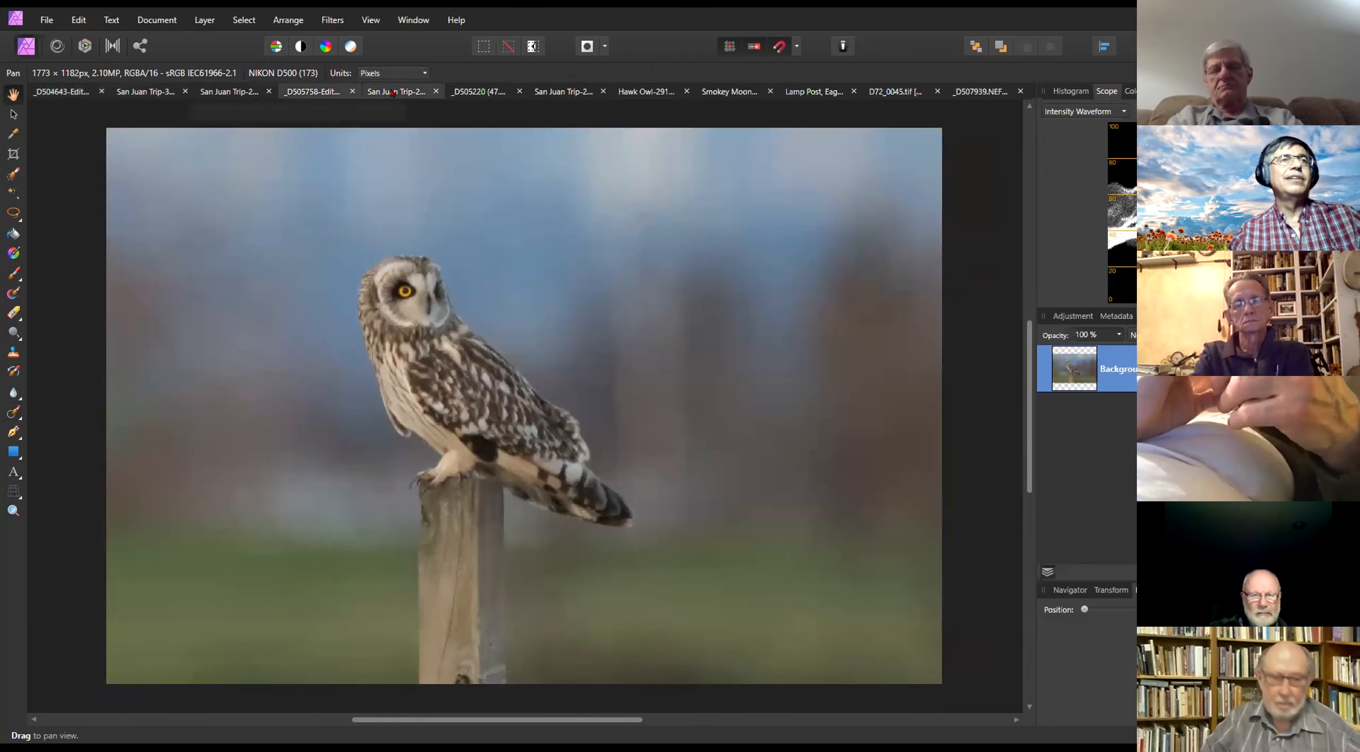
{"action": "left_click", "coordinate": [393, 92]}
{"action": "left_click", "coordinate": [311, 92]}
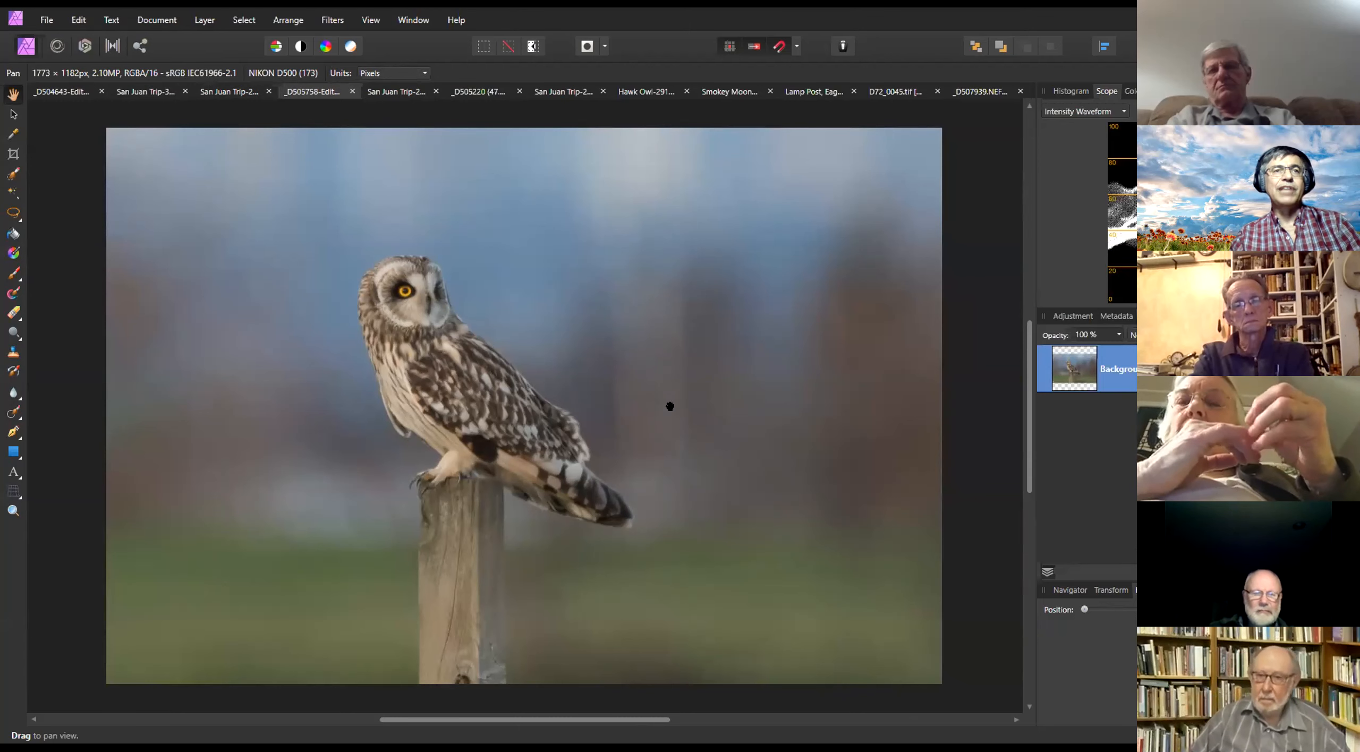
Select the pale vertical strip in the background just beyond the owl's tail with the Rectangular Marquee Tool, replacing a smaller first attempt
{"action": "left_click", "coordinate": [12, 213]}
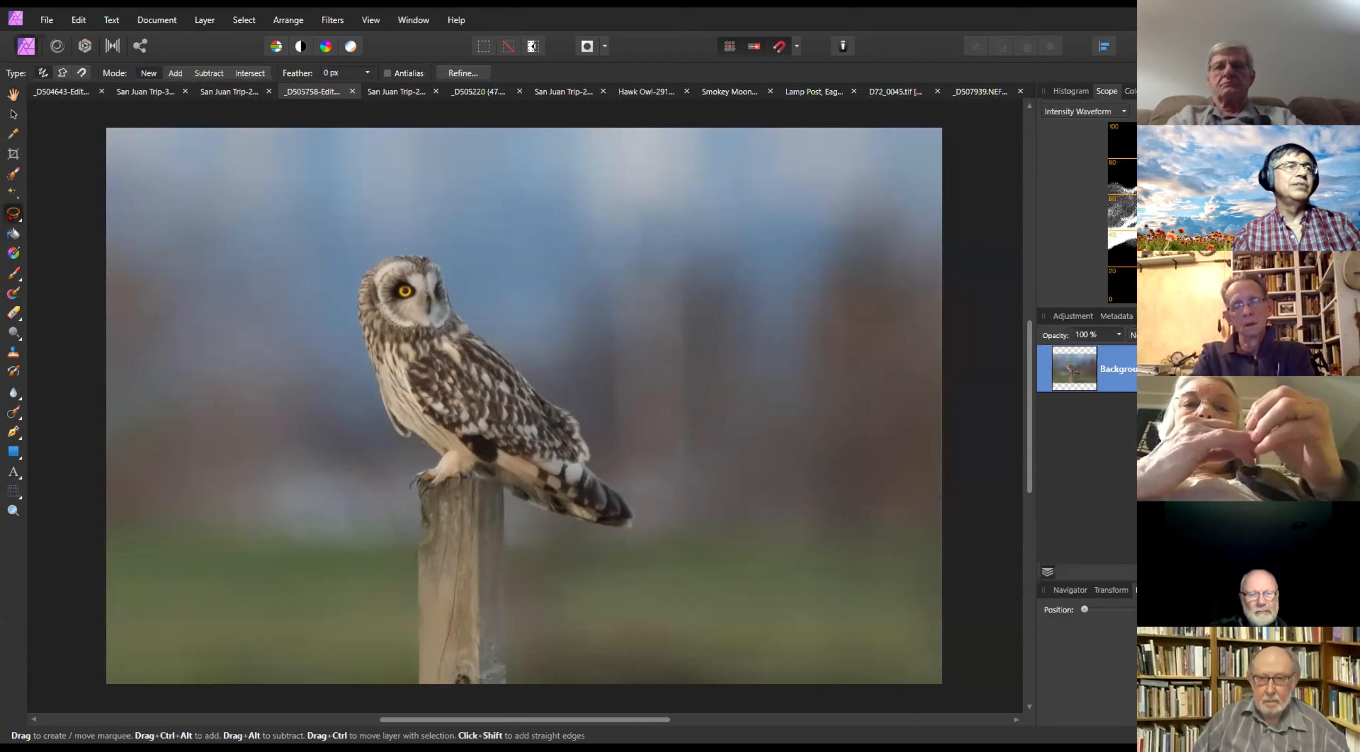
{"action": "left_click", "coordinate": [11, 214]}
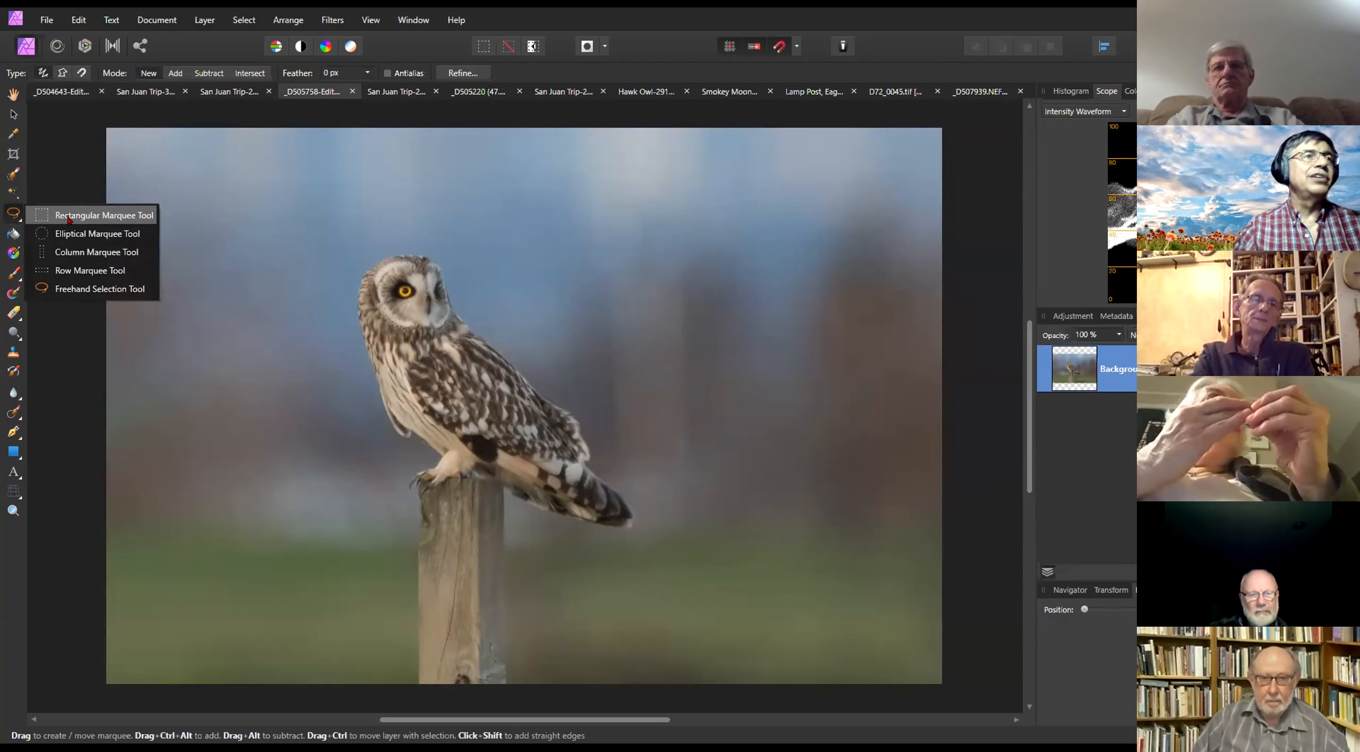
{"action": "left_click", "coordinate": [118, 215]}
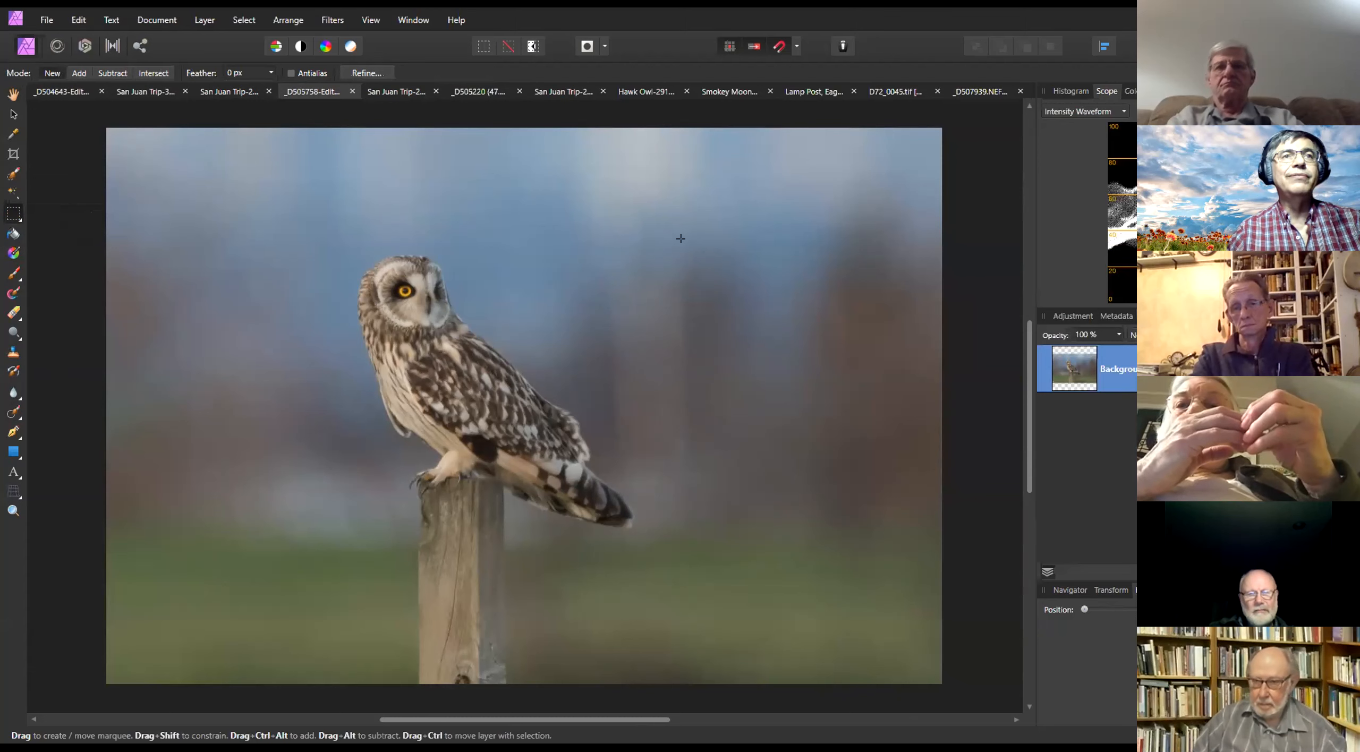
{"action": "left_click_drag", "start_coordinate": [691, 297], "coordinate": [606, 336]}
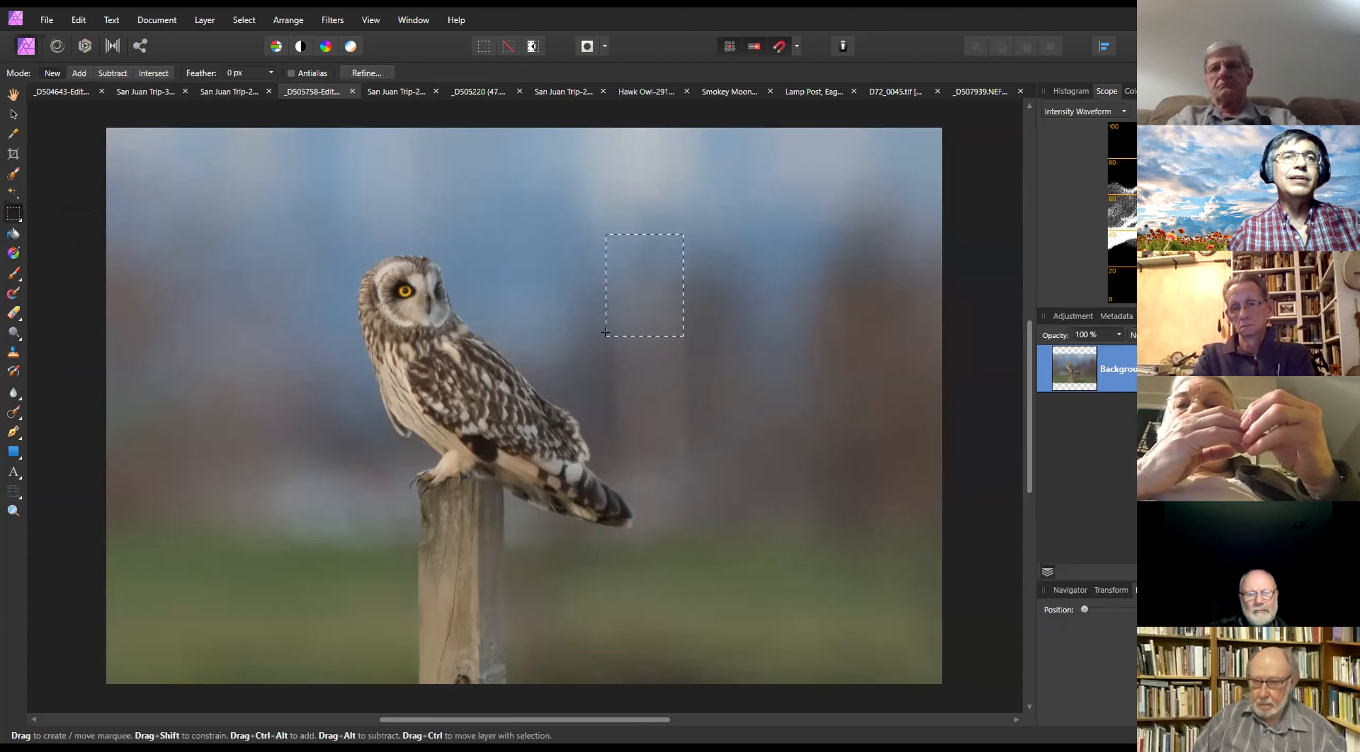
{"action": "left_click", "coordinate": [688, 250]}
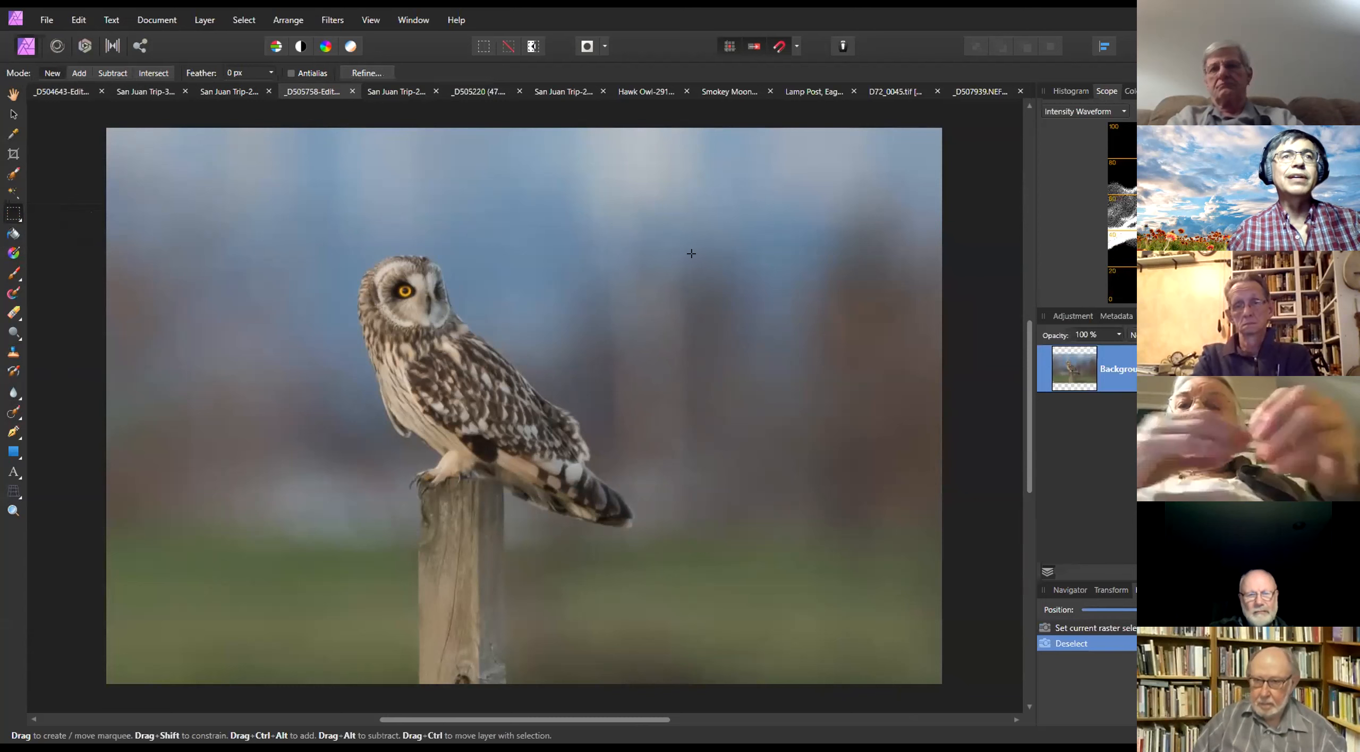
{"action": "left_click_drag", "start_coordinate": [688, 254], "coordinate": [665, 322]}
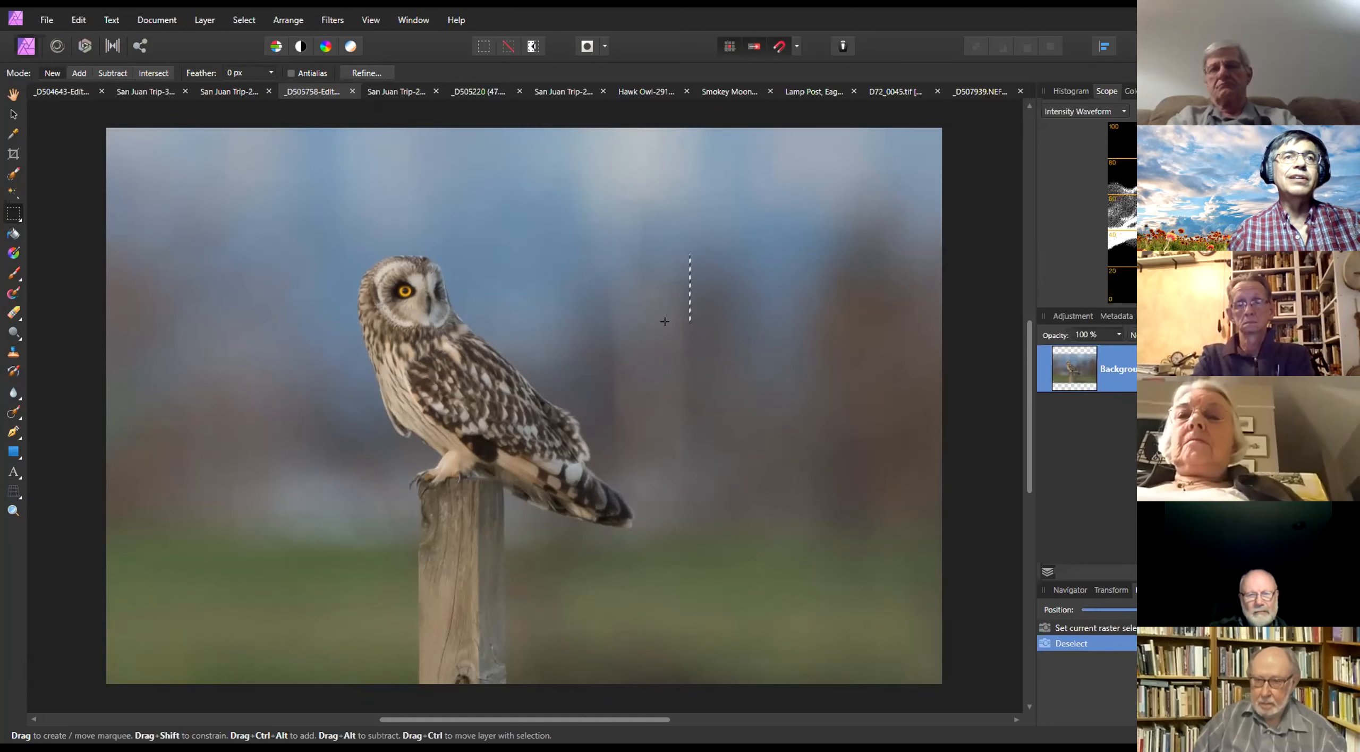
{"action": "left_click_drag", "start_coordinate": [595, 390], "coordinate": [609, 490]}
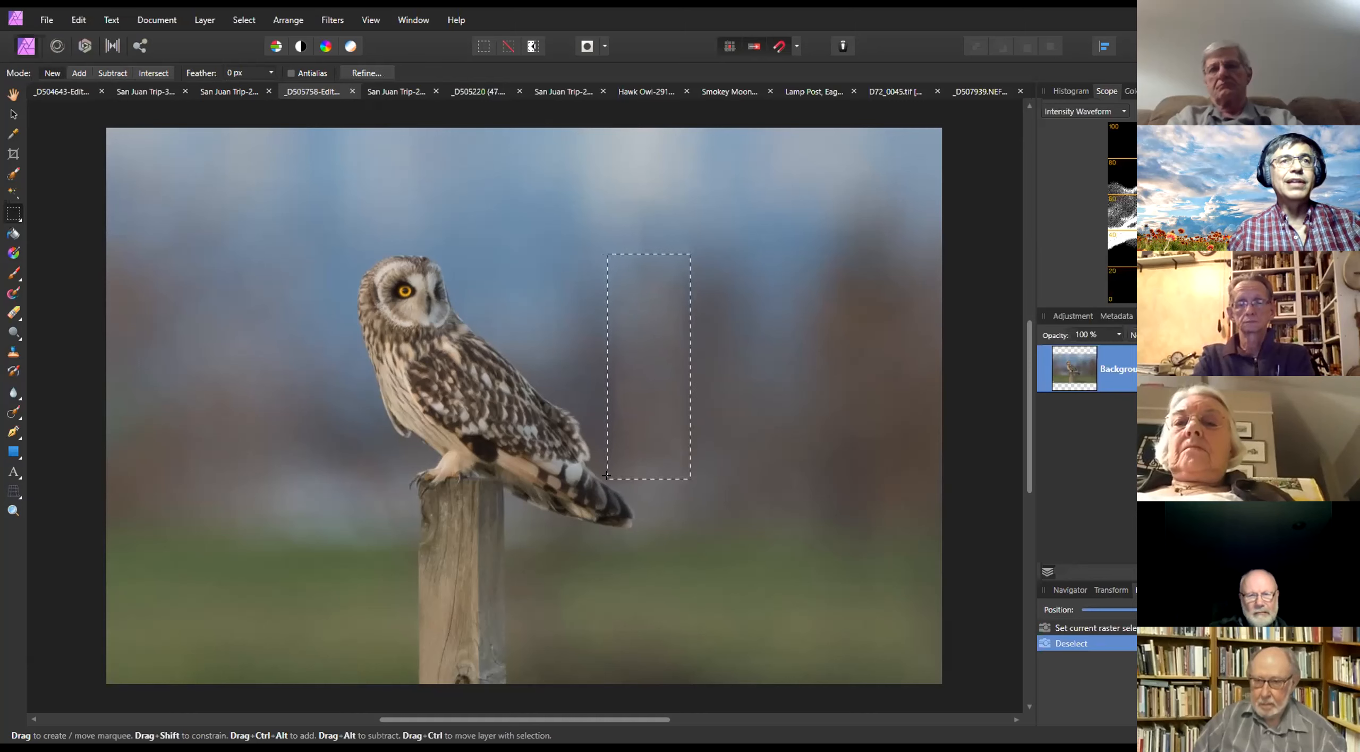
{"action": "left_click_drag", "start_coordinate": [607, 475], "coordinate": [608, 479]}
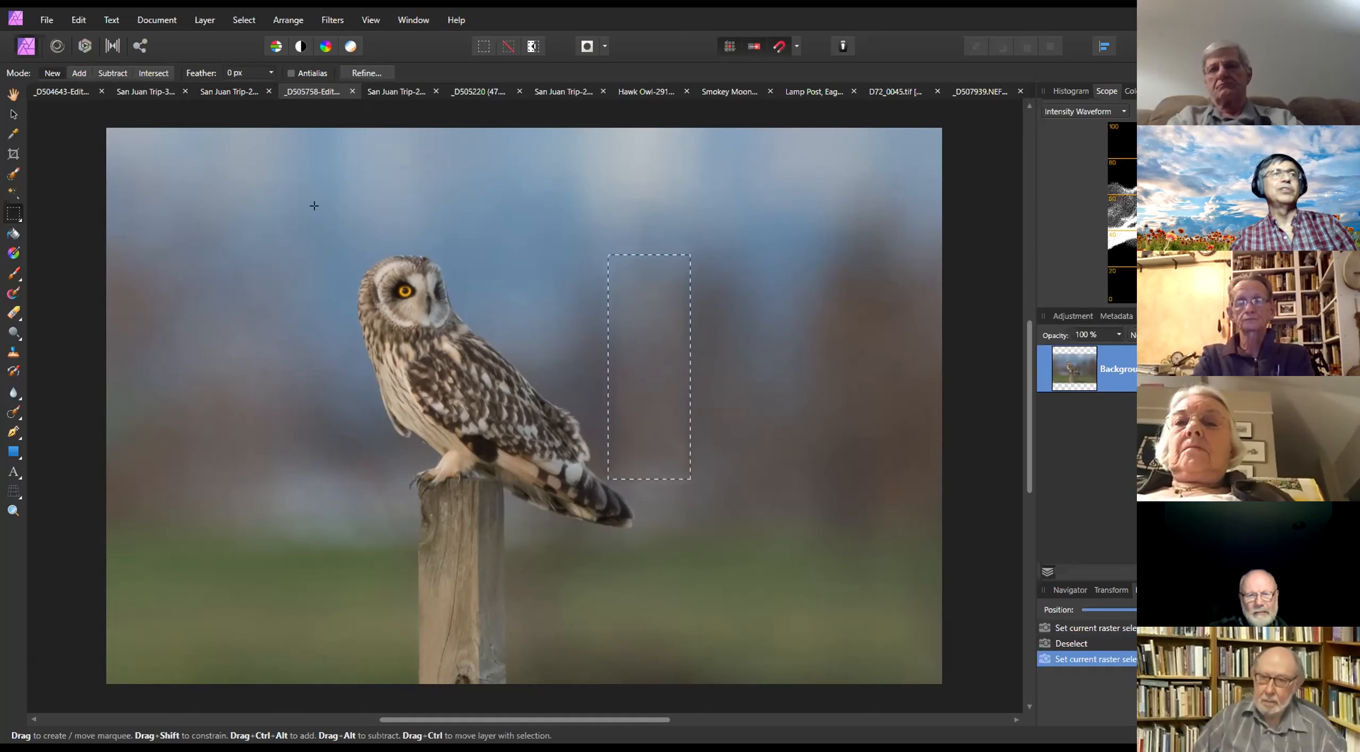
Fill the selected background strip with the Inpaint command and deselect it
{"action": "left_click", "coordinate": [79, 19]}
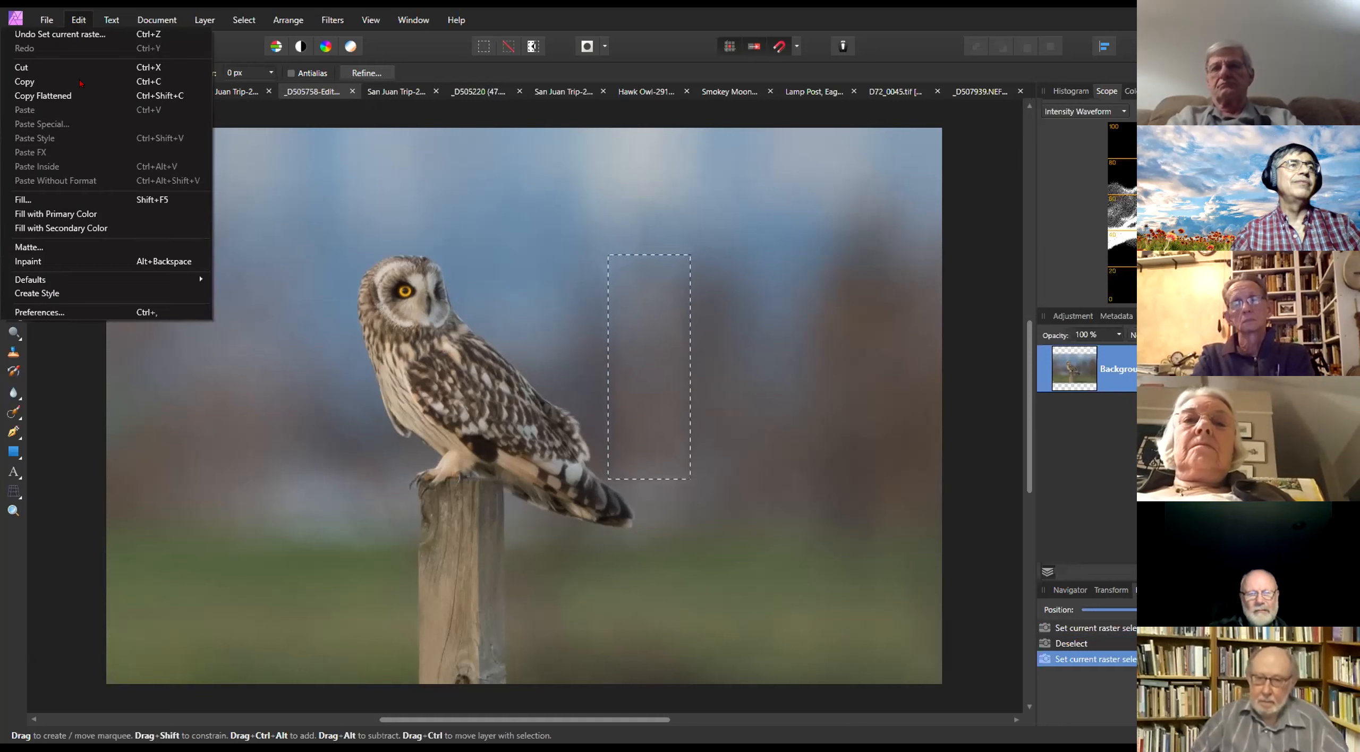
{"action": "left_click", "coordinate": [64, 253]}
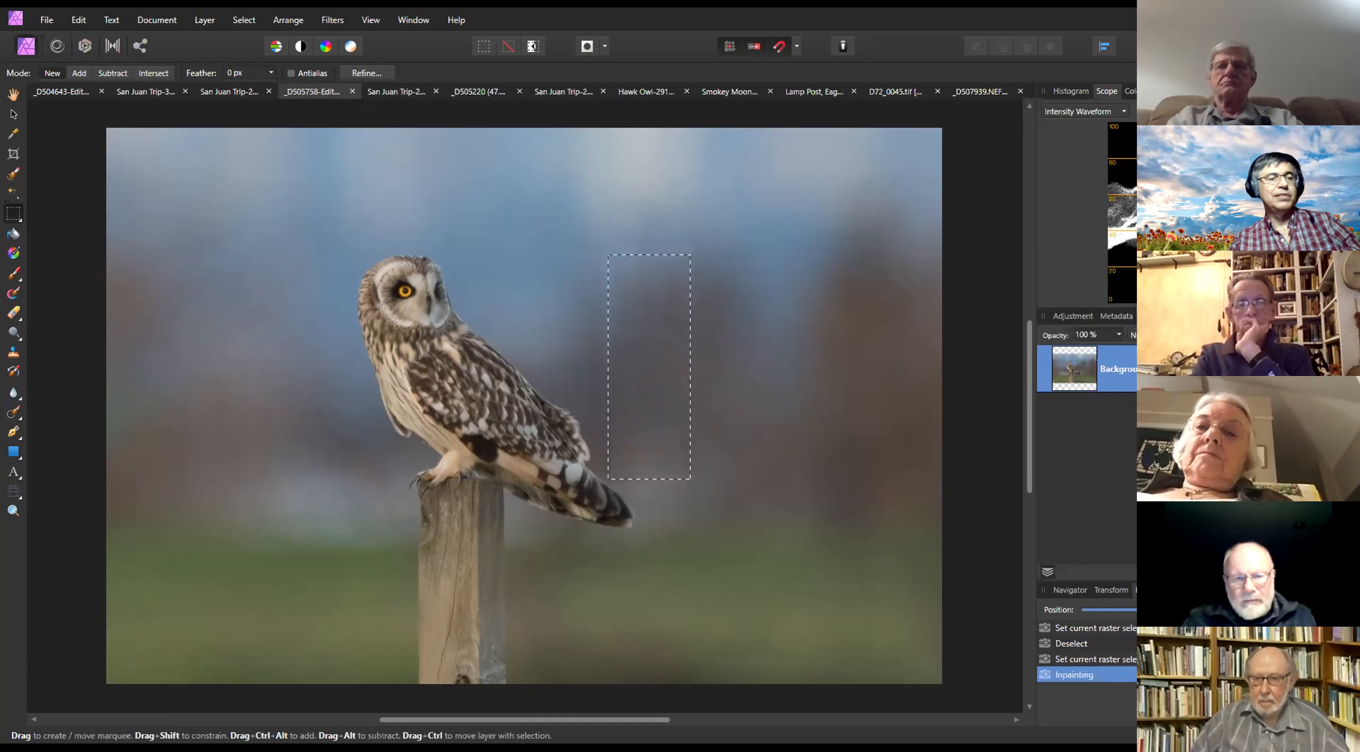
{"action": "key", "text": "ctrl+d"}
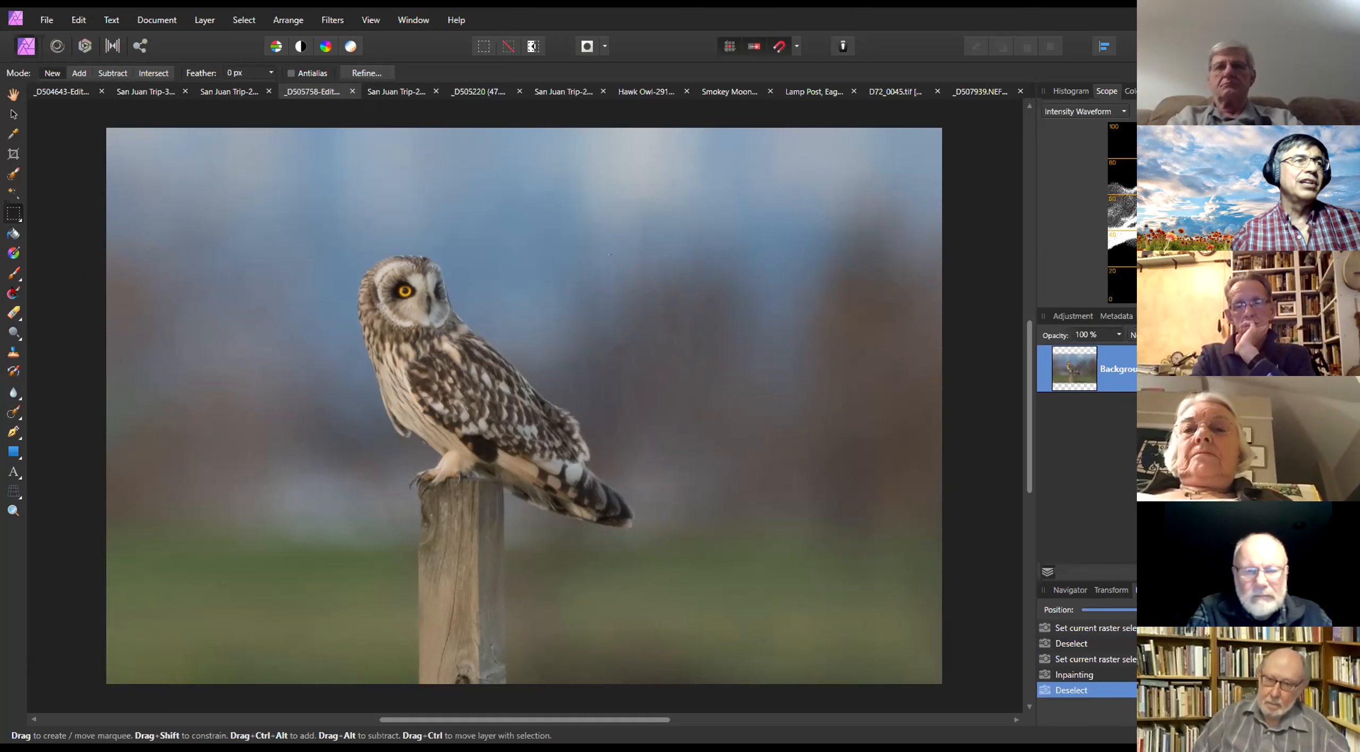
Paint down the background just behind the owl's back with the Inpainting Brush Tool at a width of 153.6 px
{"action": "left_click", "coordinate": [13, 412]}
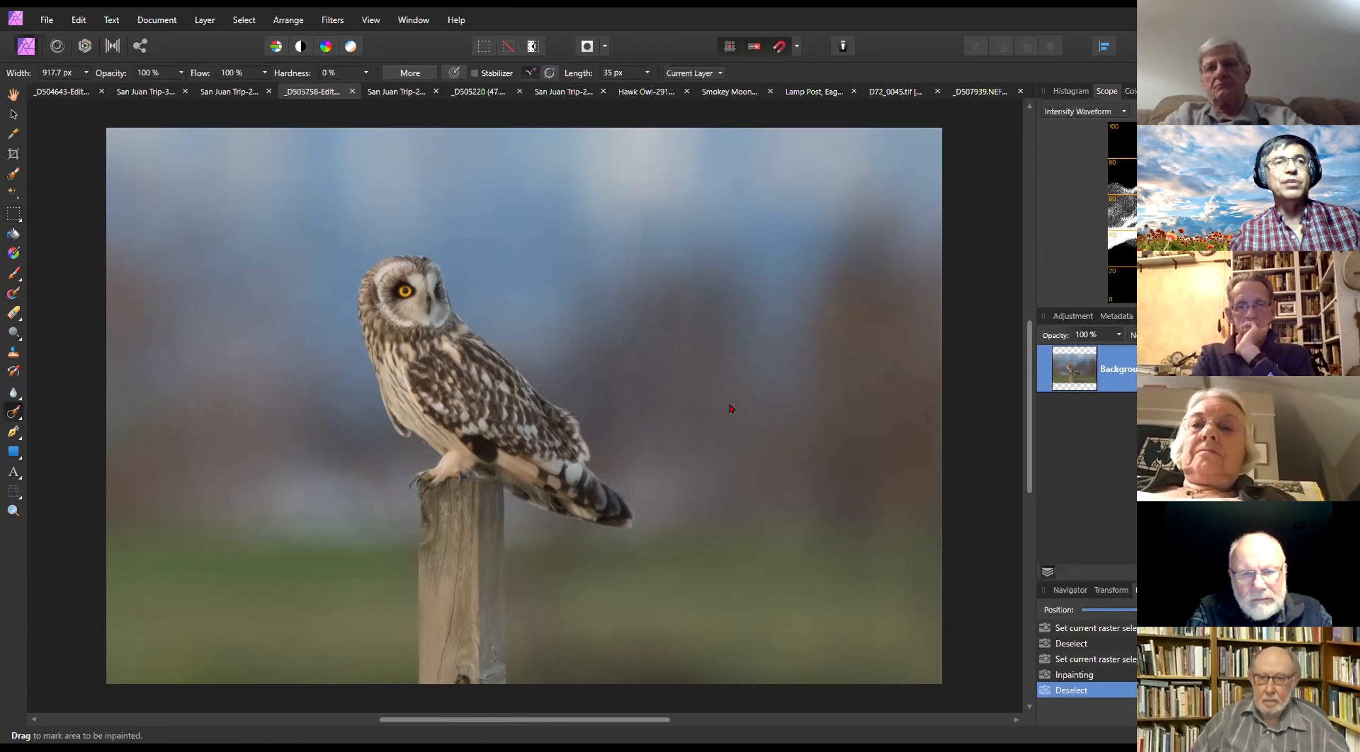
{"action": "key", "text": "bracketleft"}
{"action": "key", "text": "bracketleft"}
{"action": "key", "text": "bracketleft"}
{"action": "key", "text": "bracketleft"}
{"action": "key", "text": "bracketleft"}
{"action": "key", "text": "bracketleft"}
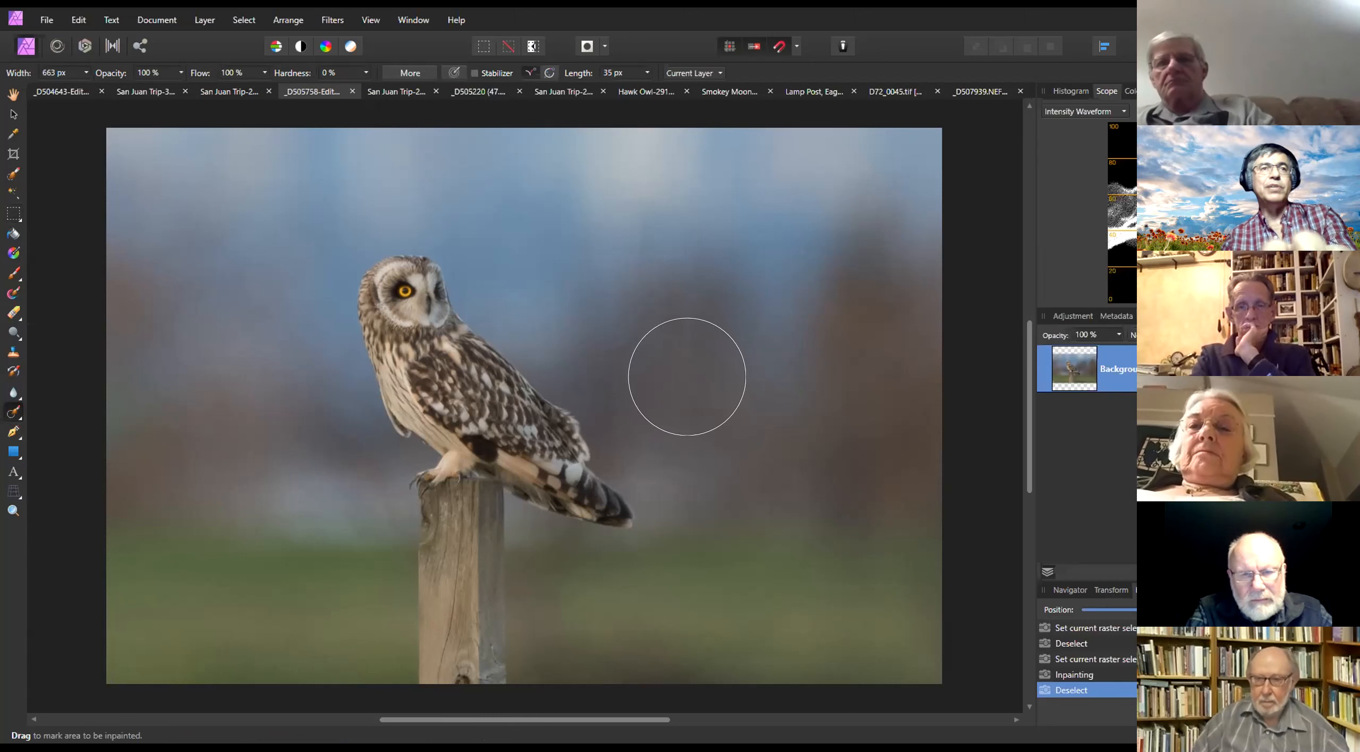
{"action": "key", "text": "bracketleft"}
{"action": "key", "text": "bracketleft"}
{"action": "key", "text": "bracketleft"}
{"action": "key", "text": "bracketleft"}
{"action": "key", "text": "bracketleft"}
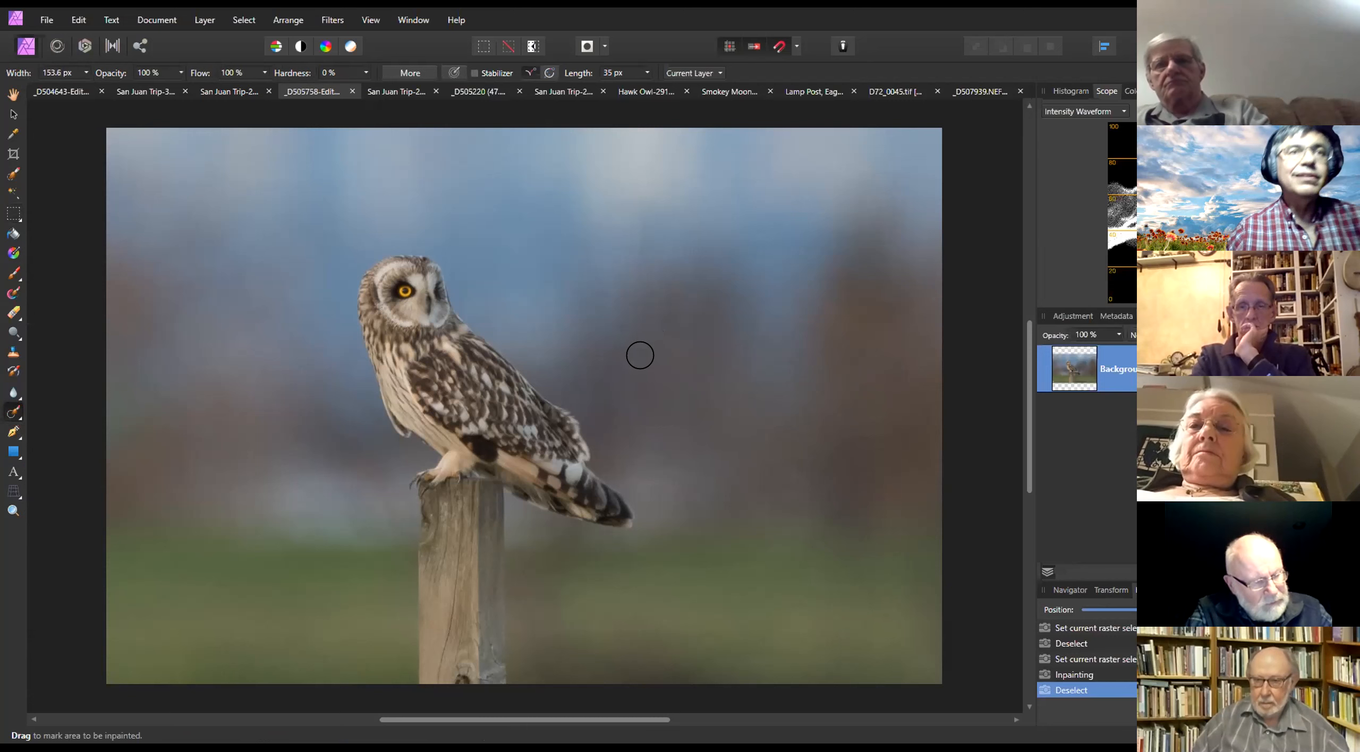
{"action": "left_click_drag", "start_coordinate": [640, 331], "coordinate": [633, 466]}
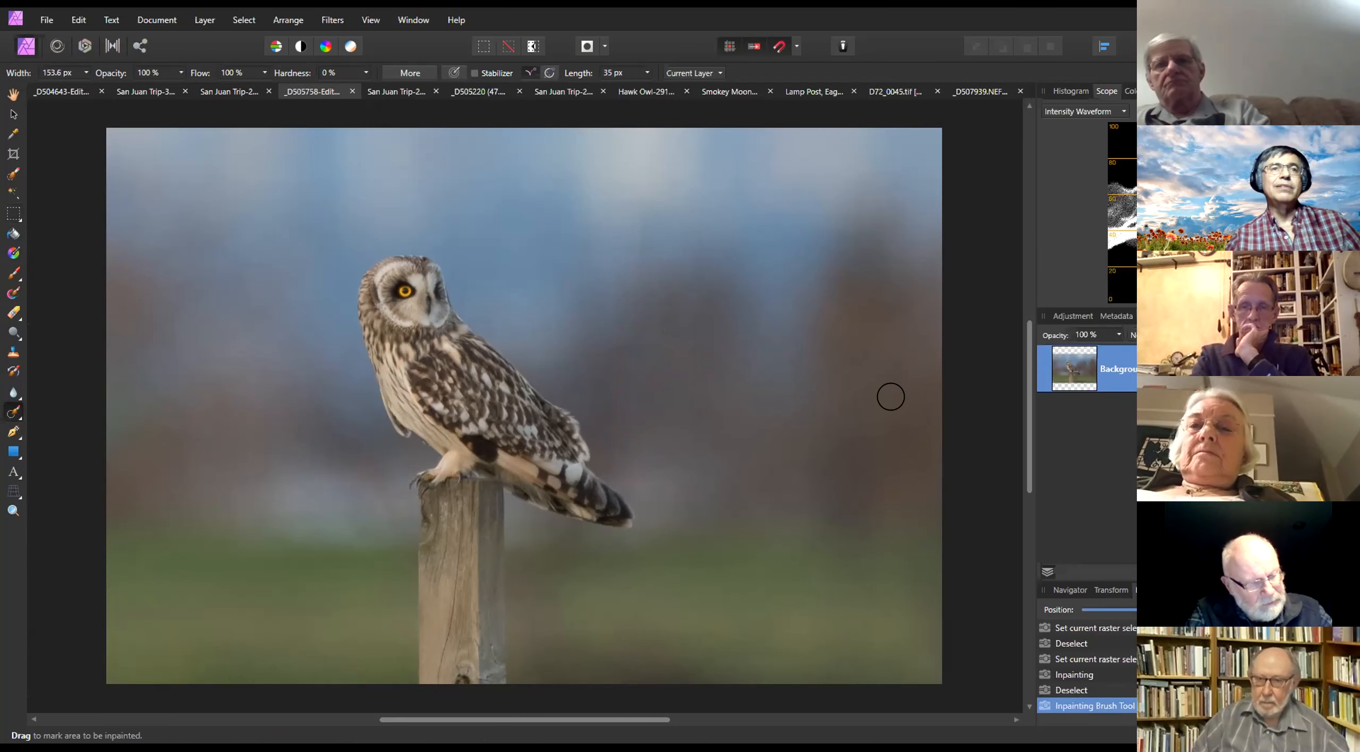
Examine the inpainted background and the owl close up and at full view
{"action": "scroll", "coordinate": [716, 342], "scroll_direction": "down", "scroll_amount": 1}
{"action": "scroll", "coordinate": [717, 342], "scroll_direction": "up", "scroll_amount": 1}
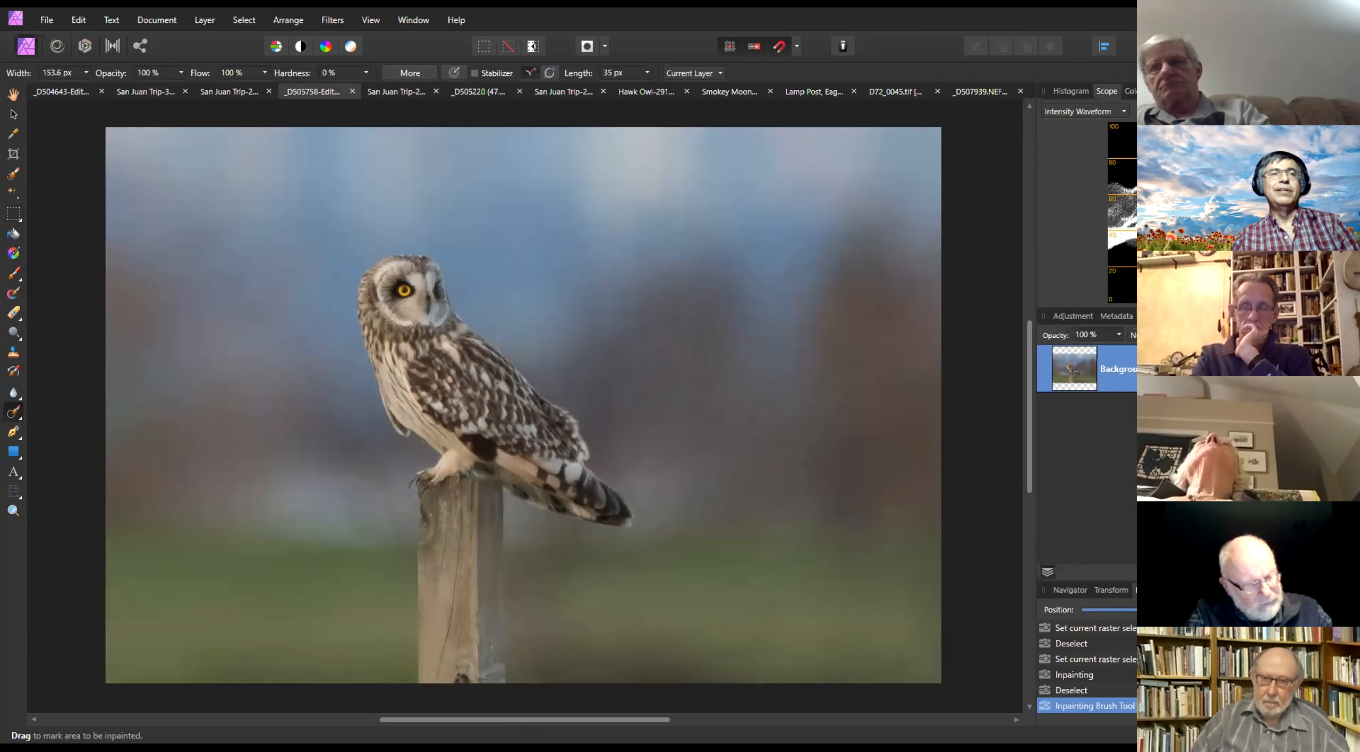
{"action": "scroll", "coordinate": [441, 304], "scroll_direction": "up", "scroll_amount": 1}
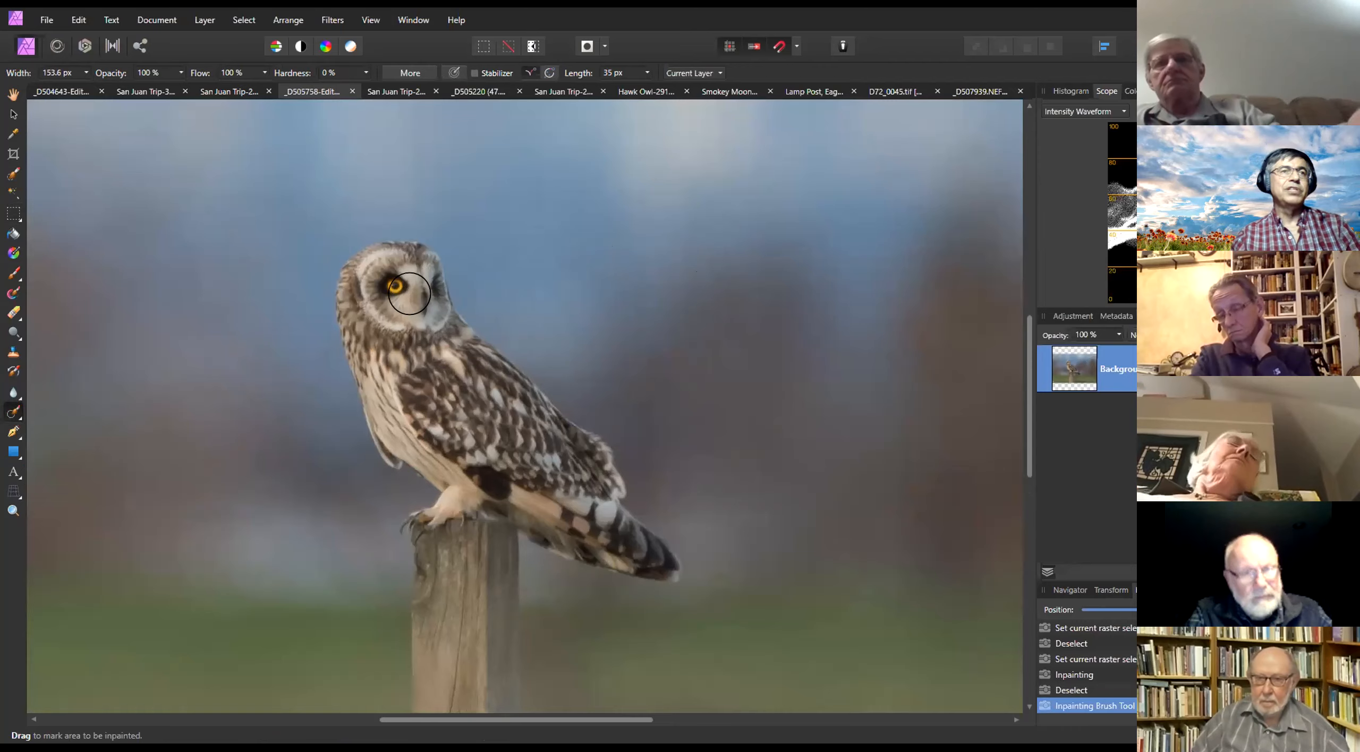
{"action": "scroll", "coordinate": [410, 293], "scroll_direction": "down", "scroll_amount": 1}
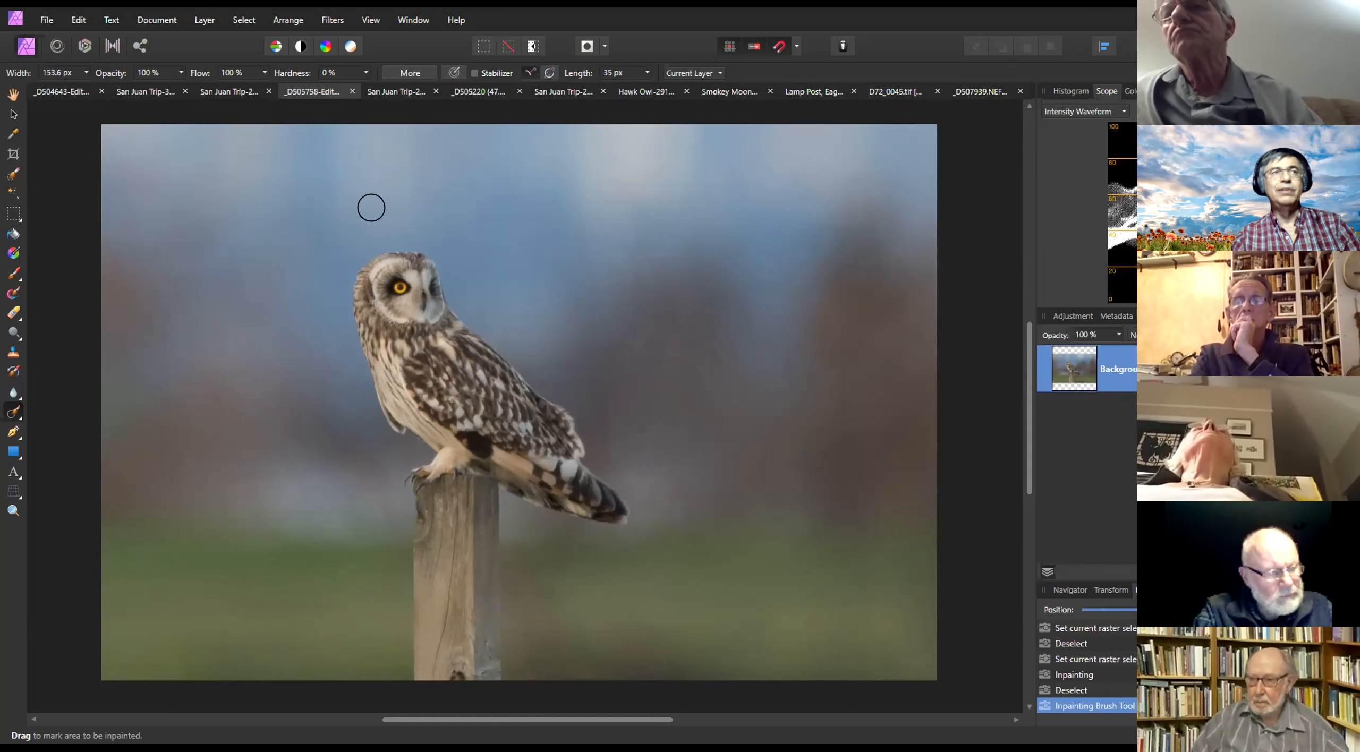
{"action": "scroll", "coordinate": [416, 282], "scroll_direction": "up", "scroll_amount": 2}
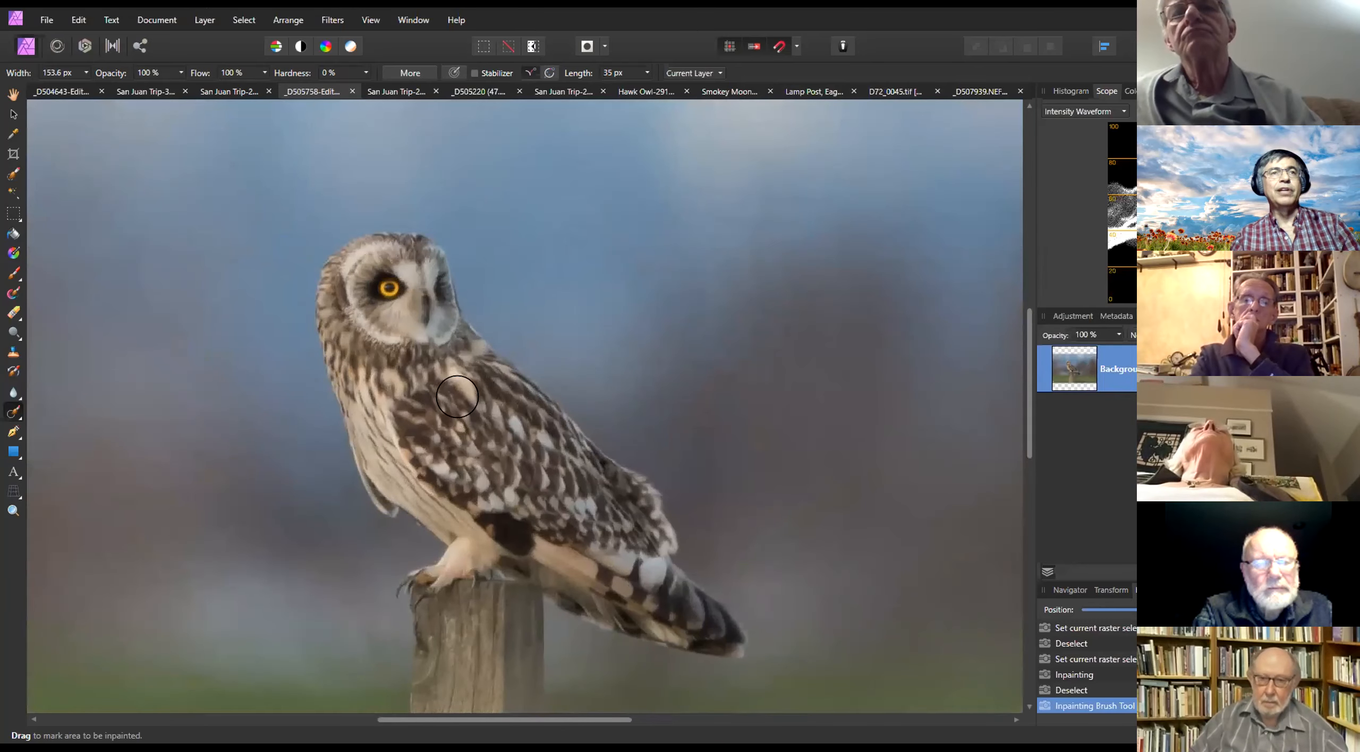
{"action": "scroll", "coordinate": [457, 396], "scroll_direction": "down", "scroll_amount": 1}
{"action": "scroll", "coordinate": [786, 309], "scroll_direction": "down", "scroll_amount": 1}
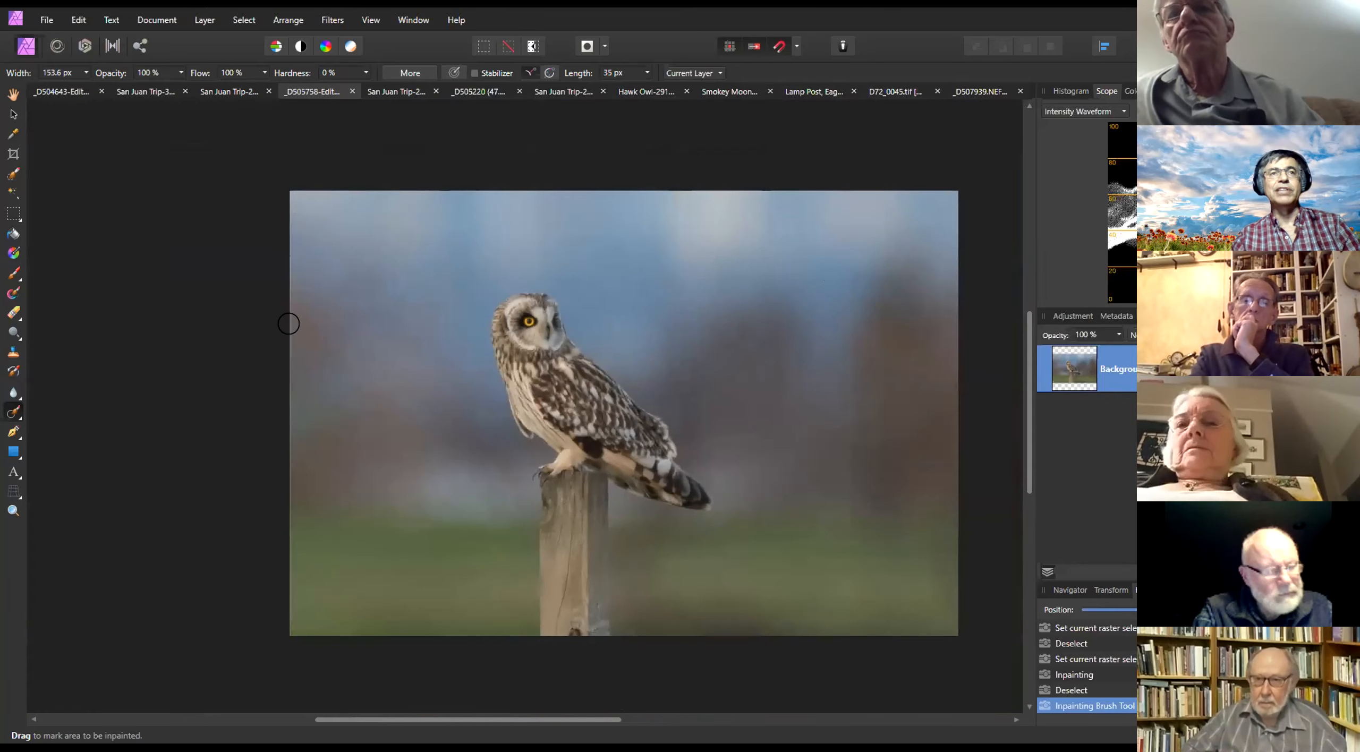
{"action": "scroll", "coordinate": [759, 305], "scroll_direction": "up", "scroll_amount": 2}
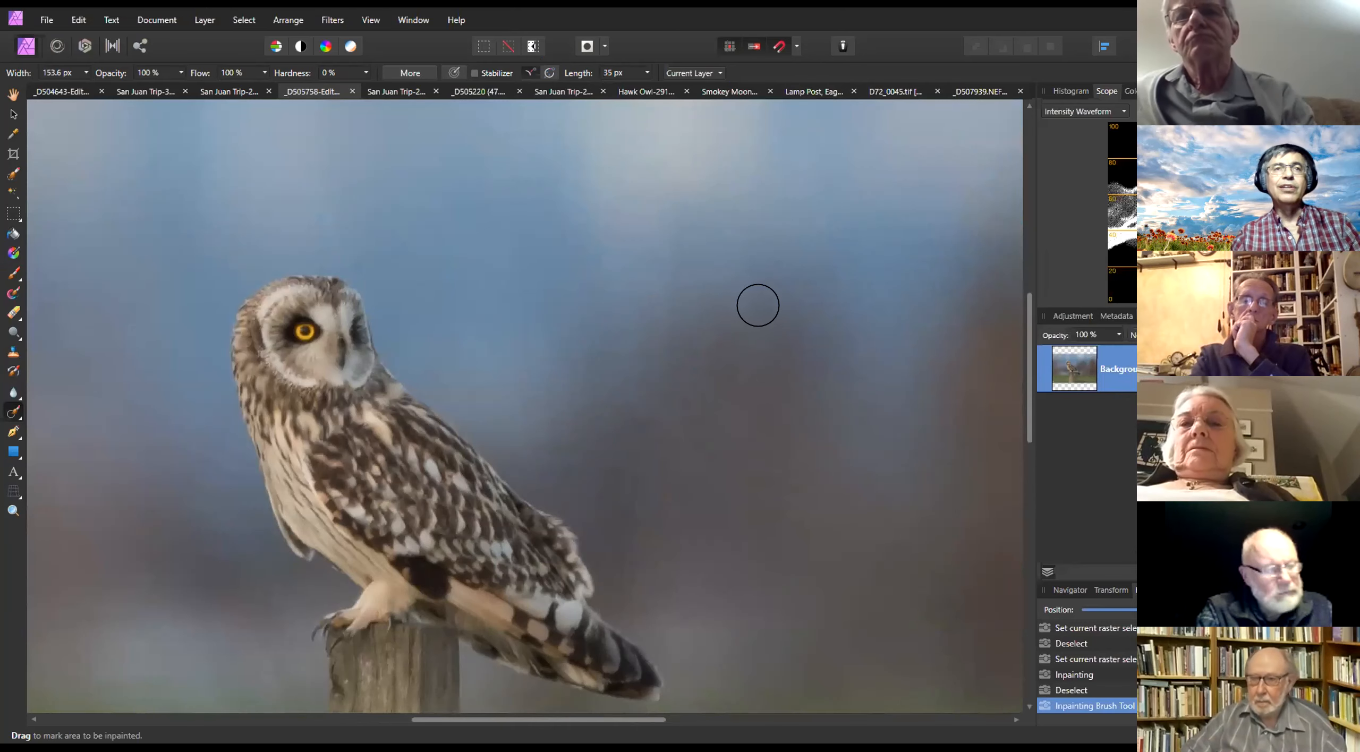
{"action": "scroll", "coordinate": [707, 340], "scroll_direction": "down", "scroll_amount": 1}
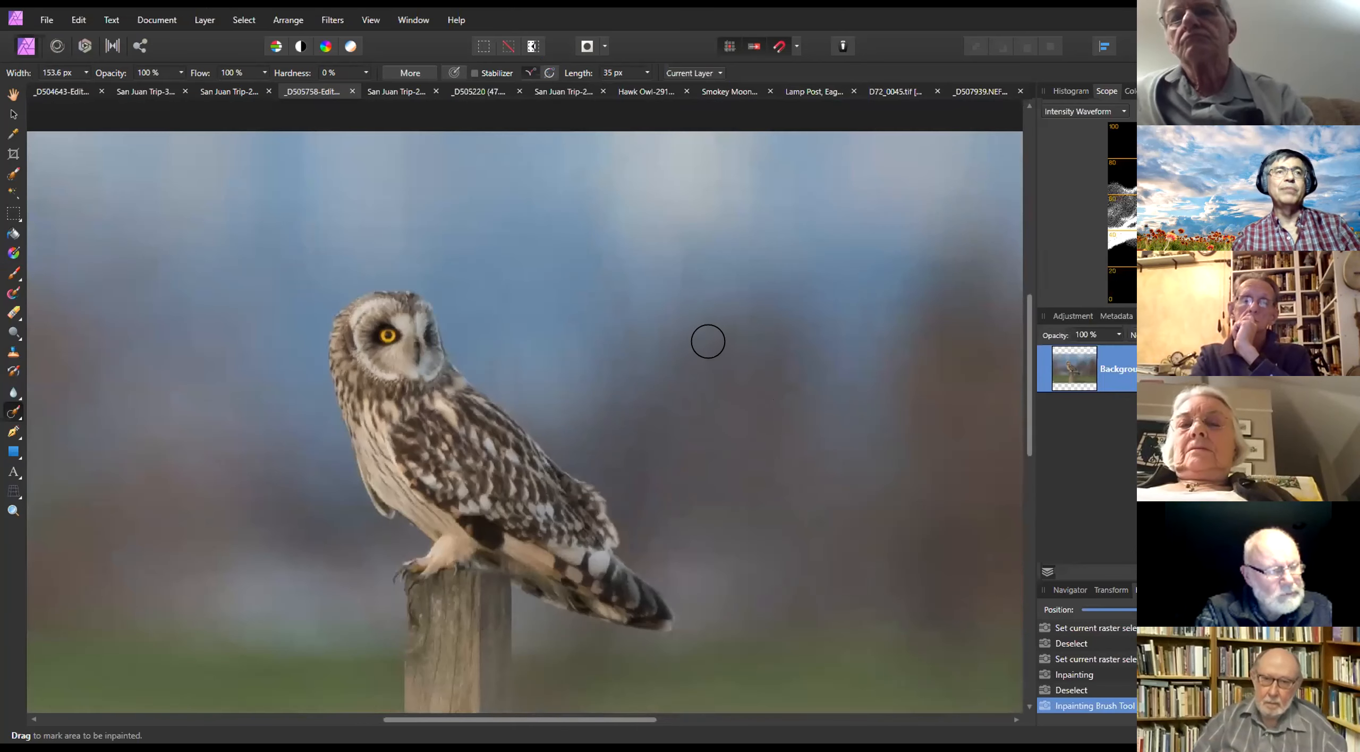
{"action": "scroll", "coordinate": [704, 312], "scroll_direction": "down", "scroll_amount": 1}
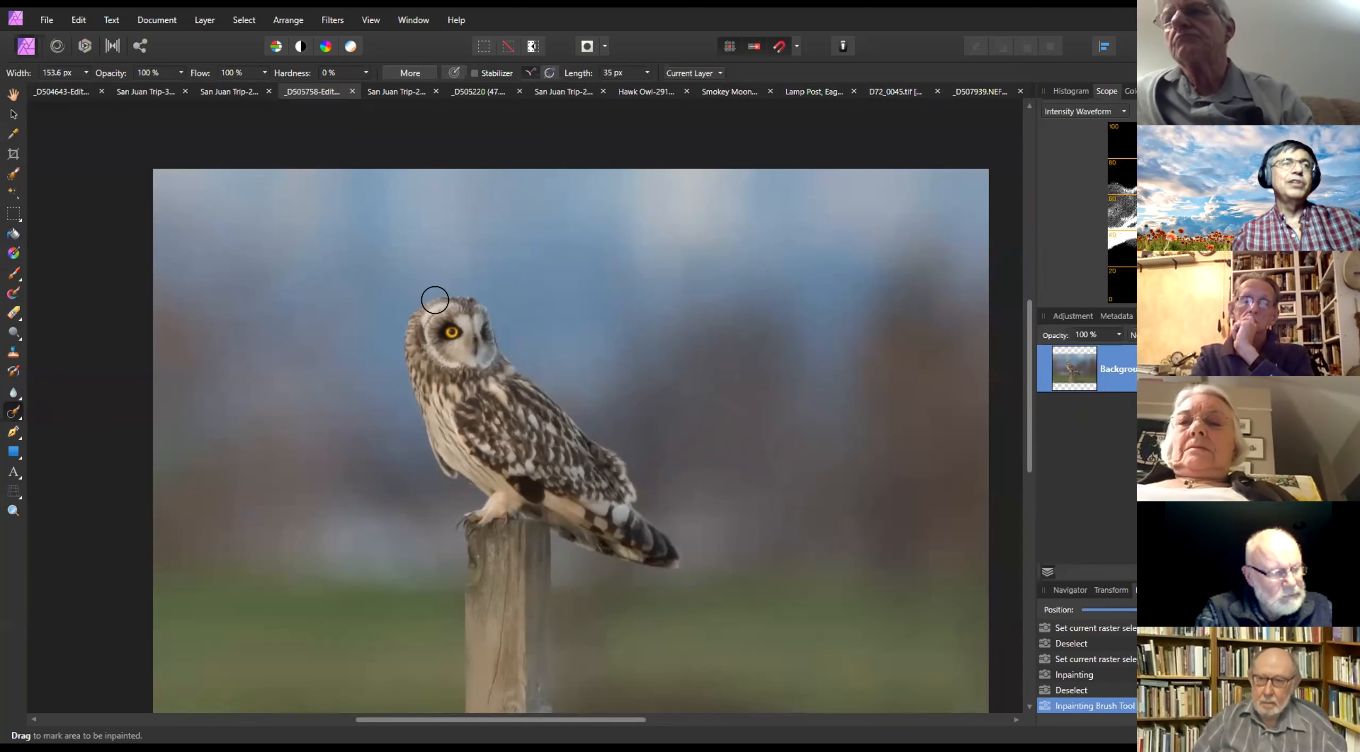
Select the owl's head, back, tail and breast with the Selection Brush Tool at a width of 64.7 px, snapping to edges
{"action": "left_click", "coordinate": [13, 174]}
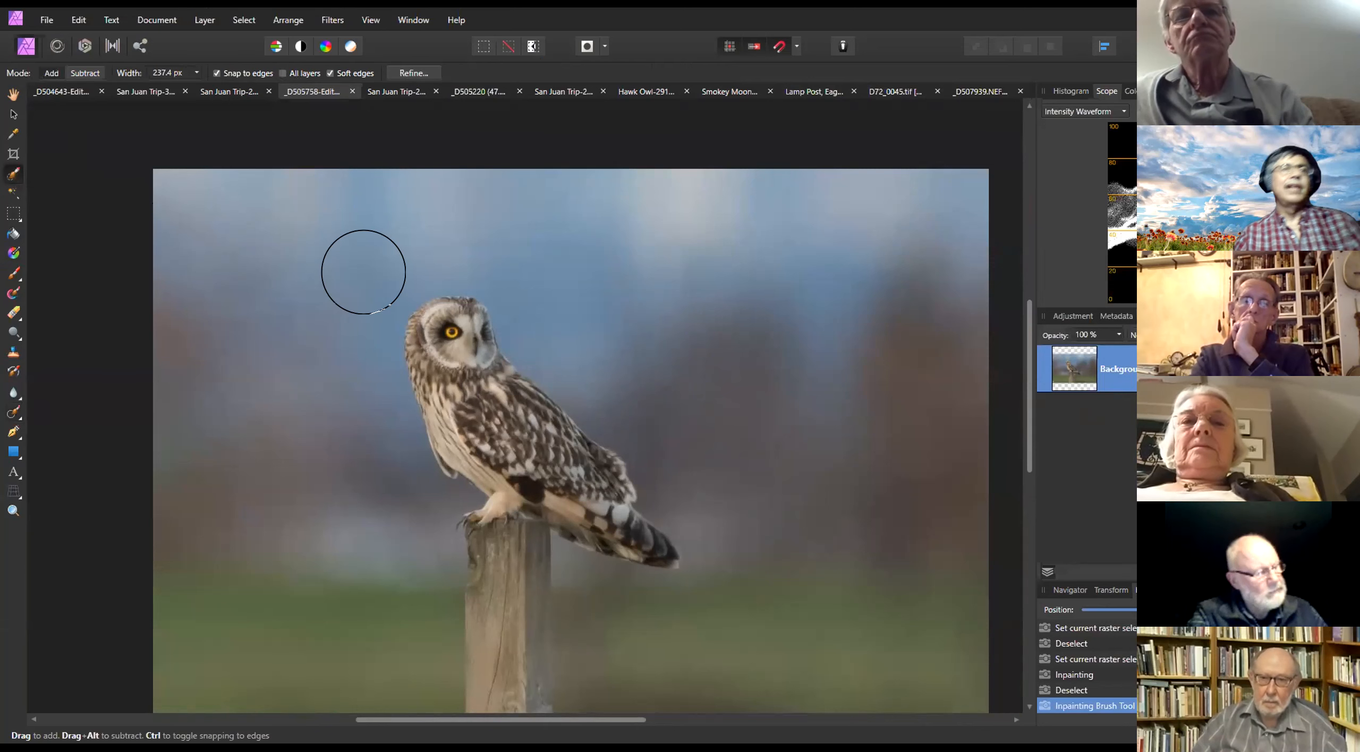
{"action": "key", "text": "bracketleft"}
{"action": "key", "text": "bracketleft"}
{"action": "key", "text": "bracketleft"}
{"action": "key", "text": "bracketleft"}
{"action": "key", "text": "bracketleft"}
{"action": "key", "text": "bracketleft"}
{"action": "key", "text": "bracketleft"}
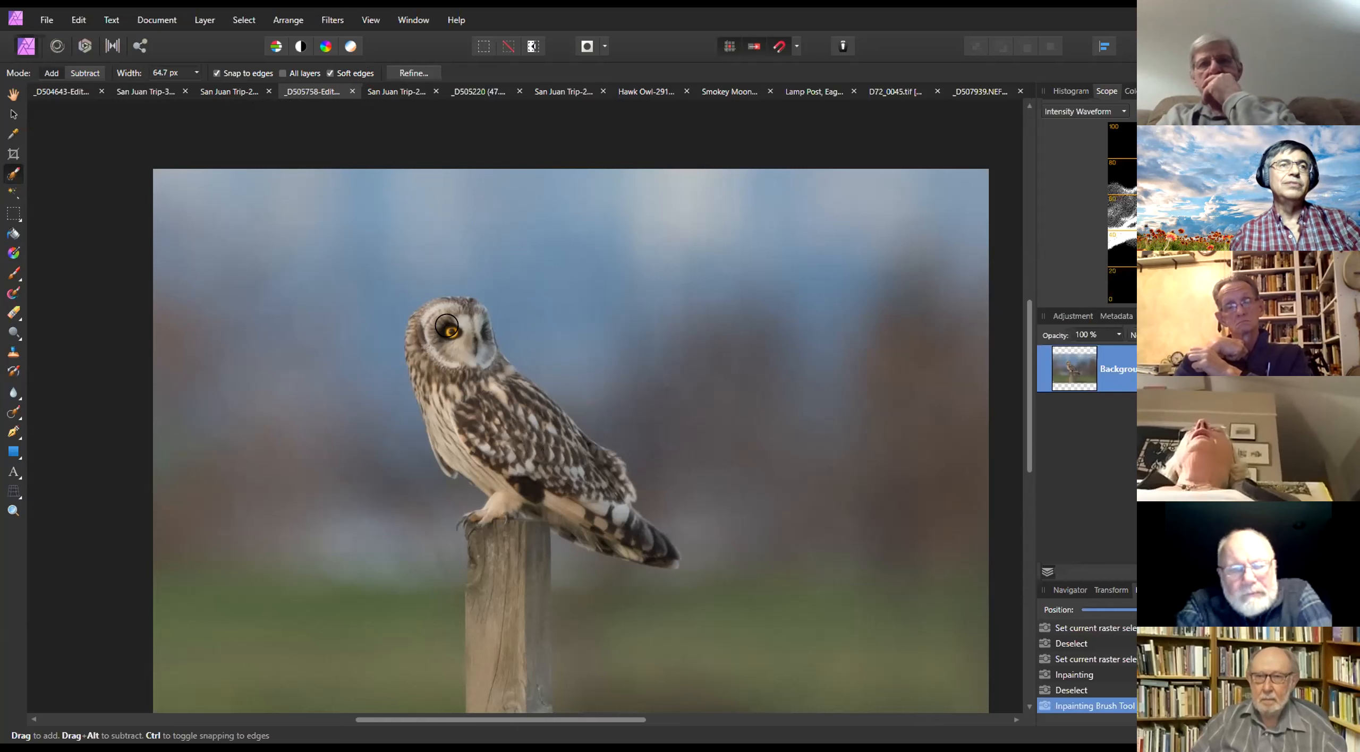
{"action": "mouse_move", "coordinate": [448, 314]}
{"action": "left_mouse_down"}
{"action": "mouse_move", "coordinate": [420, 346]}
{"action": "mouse_move", "coordinate": [441, 409]}
{"action": "mouse_move", "coordinate": [526, 404]}
{"action": "mouse_move", "coordinate": [532, 478]}
{"action": "mouse_move", "coordinate": [600, 484]}
{"action": "mouse_move", "coordinate": [582, 518]}
{"action": "mouse_move", "coordinate": [664, 555]}
{"action": "left_mouse_up"}
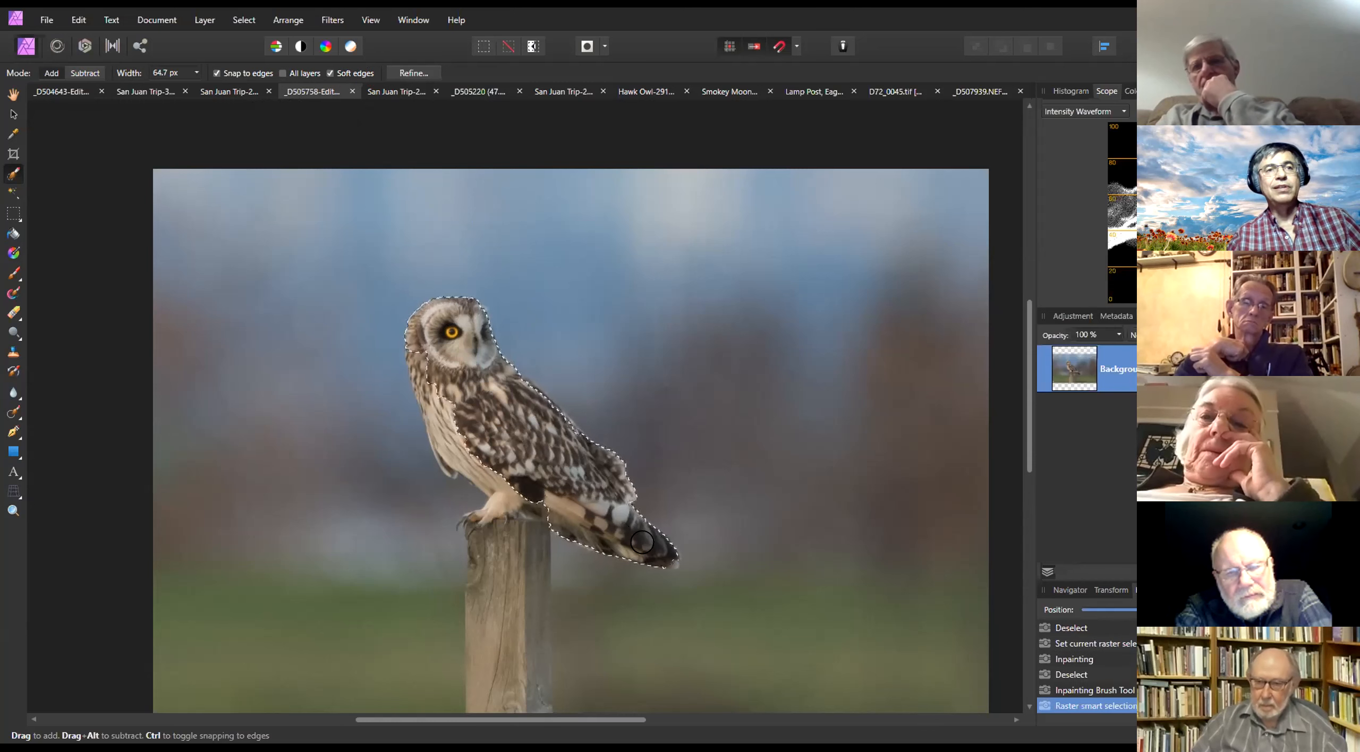
{"action": "mouse_move", "coordinate": [450, 342]}
{"action": "left_mouse_down"}
{"action": "mouse_move", "coordinate": [441, 425]}
{"action": "mouse_move", "coordinate": [504, 476]}
{"action": "left_mouse_up"}
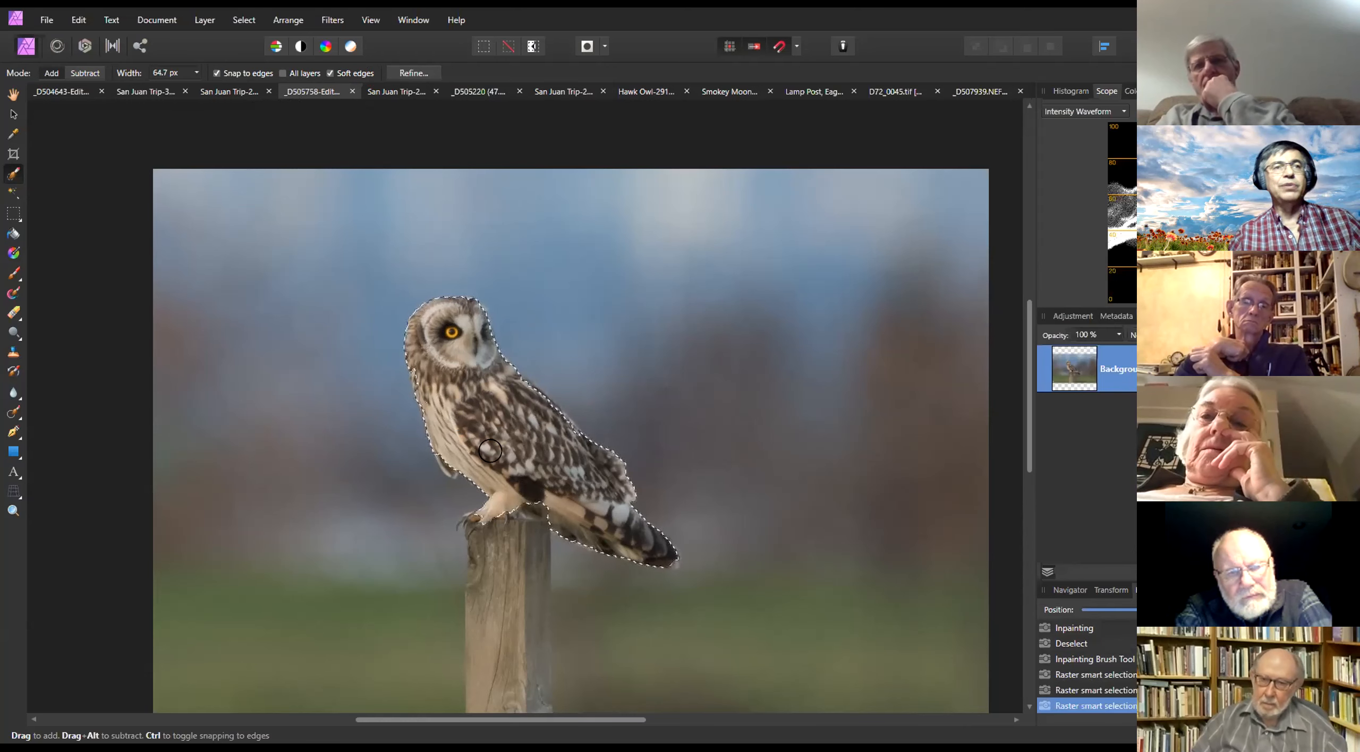
Add the missed areas along the owl's wing and beneath the tail base to the selection with a 15 px brush
{"action": "scroll", "coordinate": [525, 436], "scroll_direction": "up", "scroll_amount": 2}
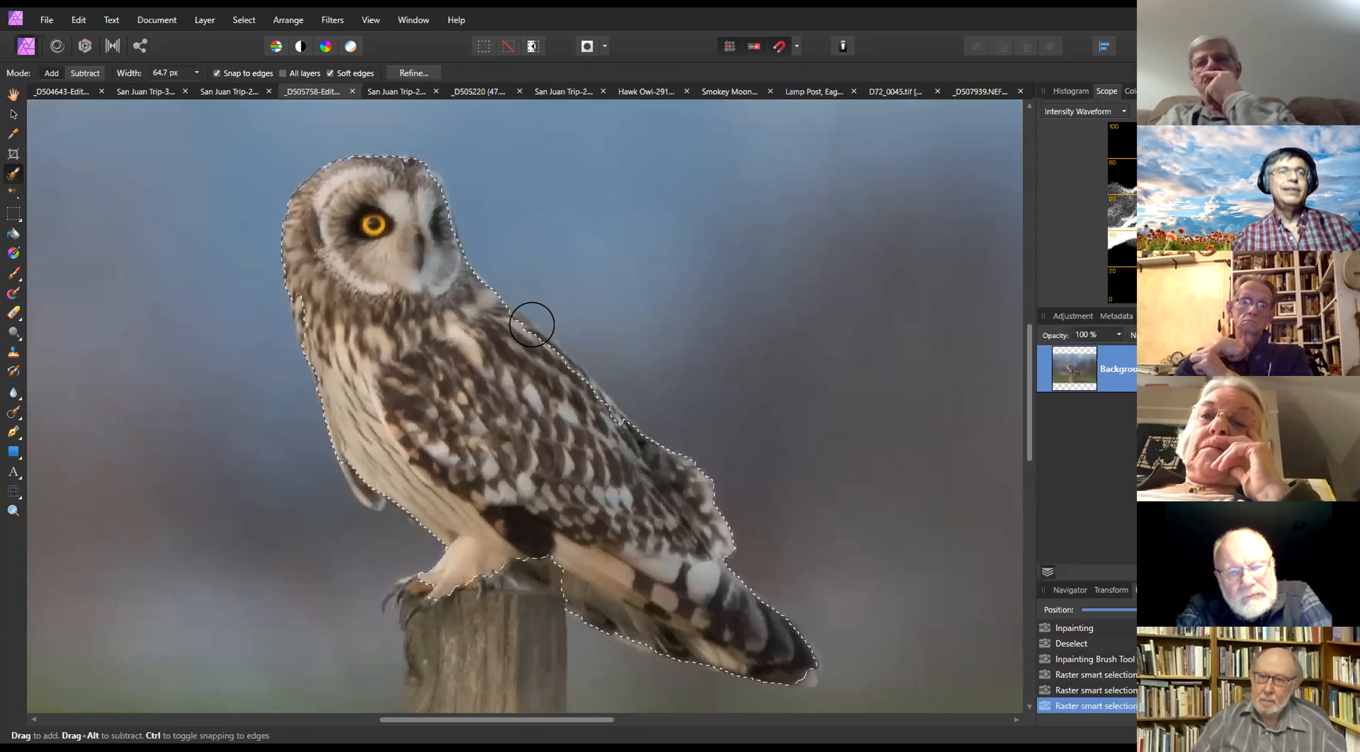
{"action": "key", "text": "bracketleft"}
{"action": "key", "text": "bracketleft"}
{"action": "key", "text": "bracketleft"}
{"action": "key", "text": "bracketleft"}
{"action": "key", "text": "bracketleft"}
{"action": "key", "text": "bracketleft"}
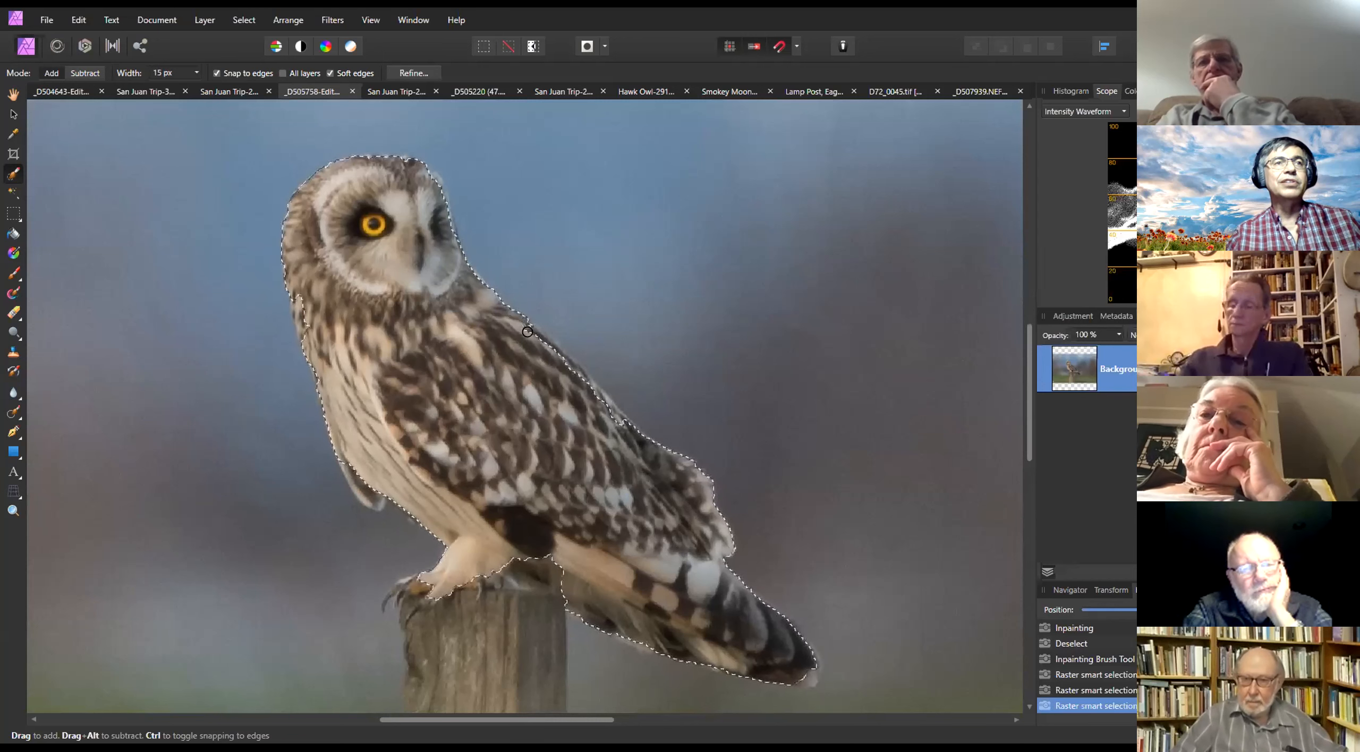
{"action": "left_click_drag", "start_coordinate": [664, 491], "coordinate": [652, 504]}
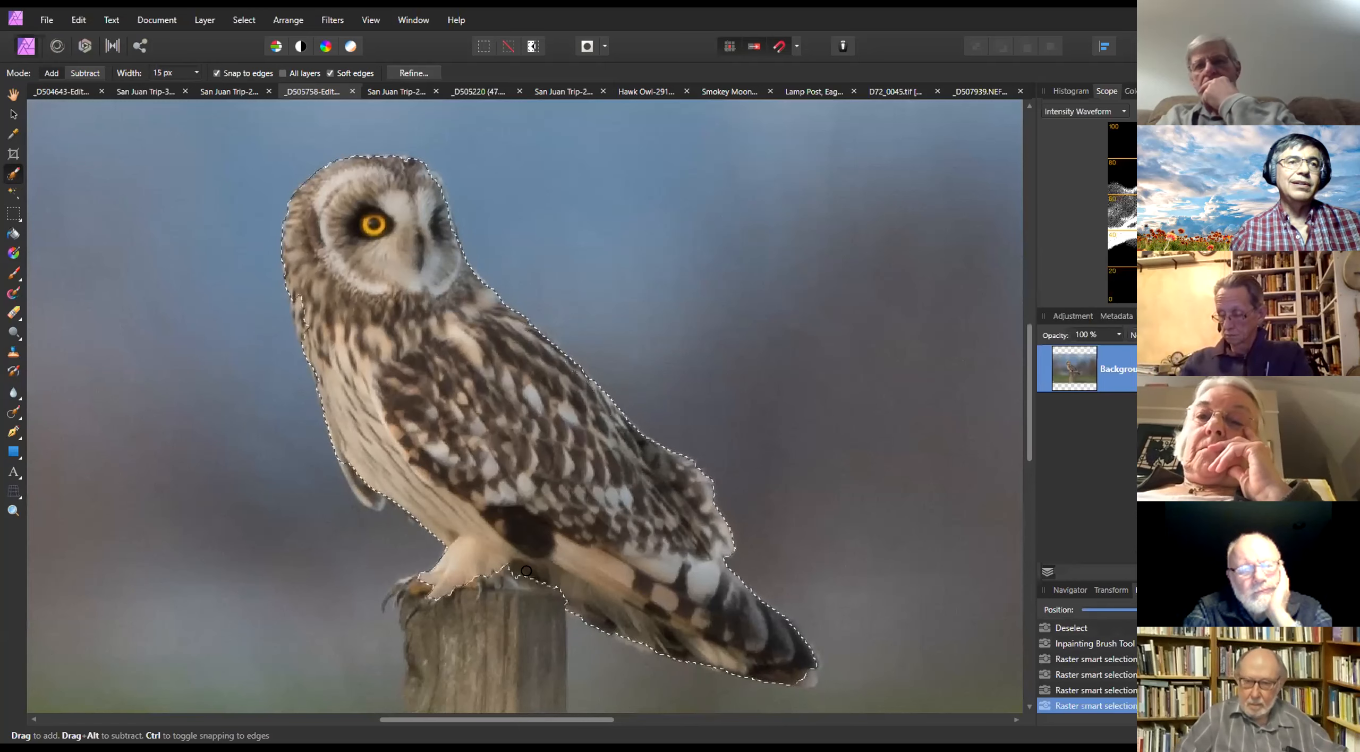
{"action": "left_click_drag", "start_coordinate": [505, 562], "coordinate": [472, 550]}
Extend the selection over the owl's foot and the whole wooden post
{"action": "scroll", "coordinate": [526, 481], "scroll_direction": "down", "scroll_amount": 2}
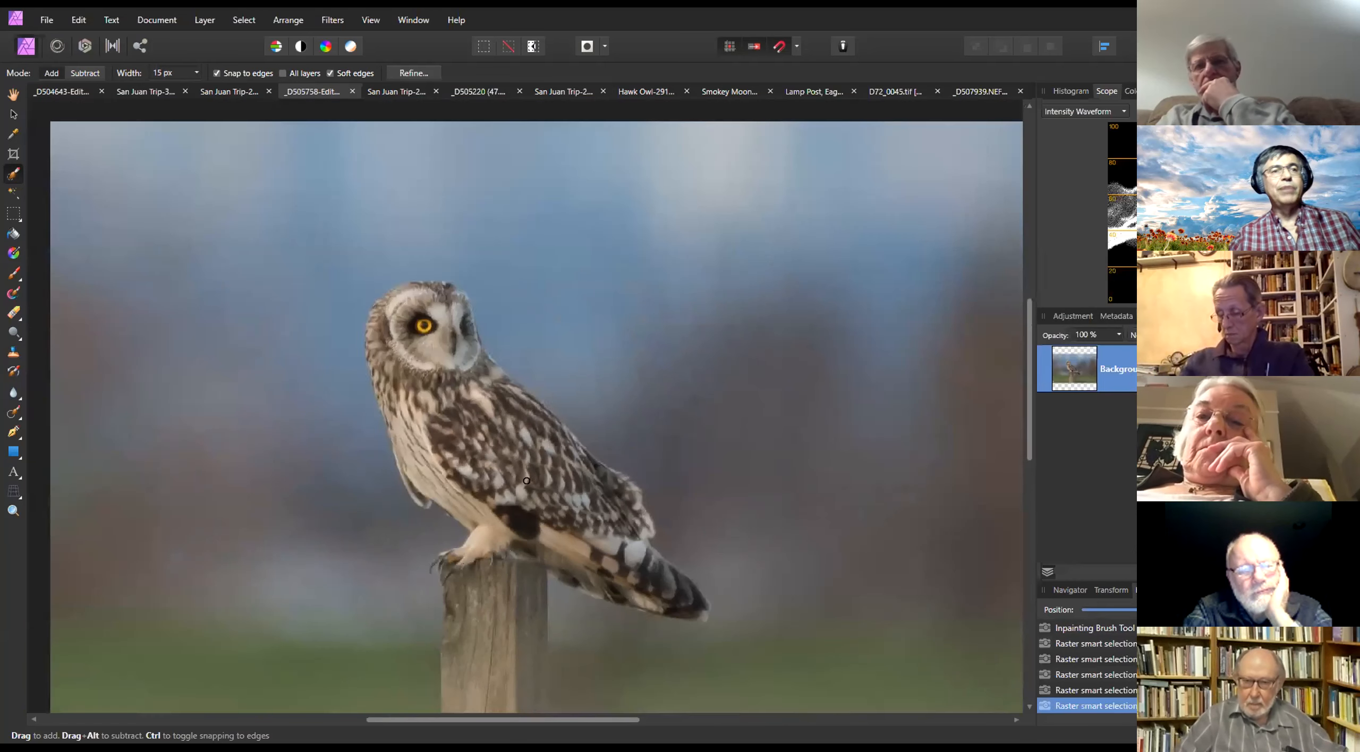
{"action": "left_click", "coordinate": [1070, 589]}
{"action": "left_click_drag", "start_coordinate": [1193, 664], "coordinate": [1188, 682]}
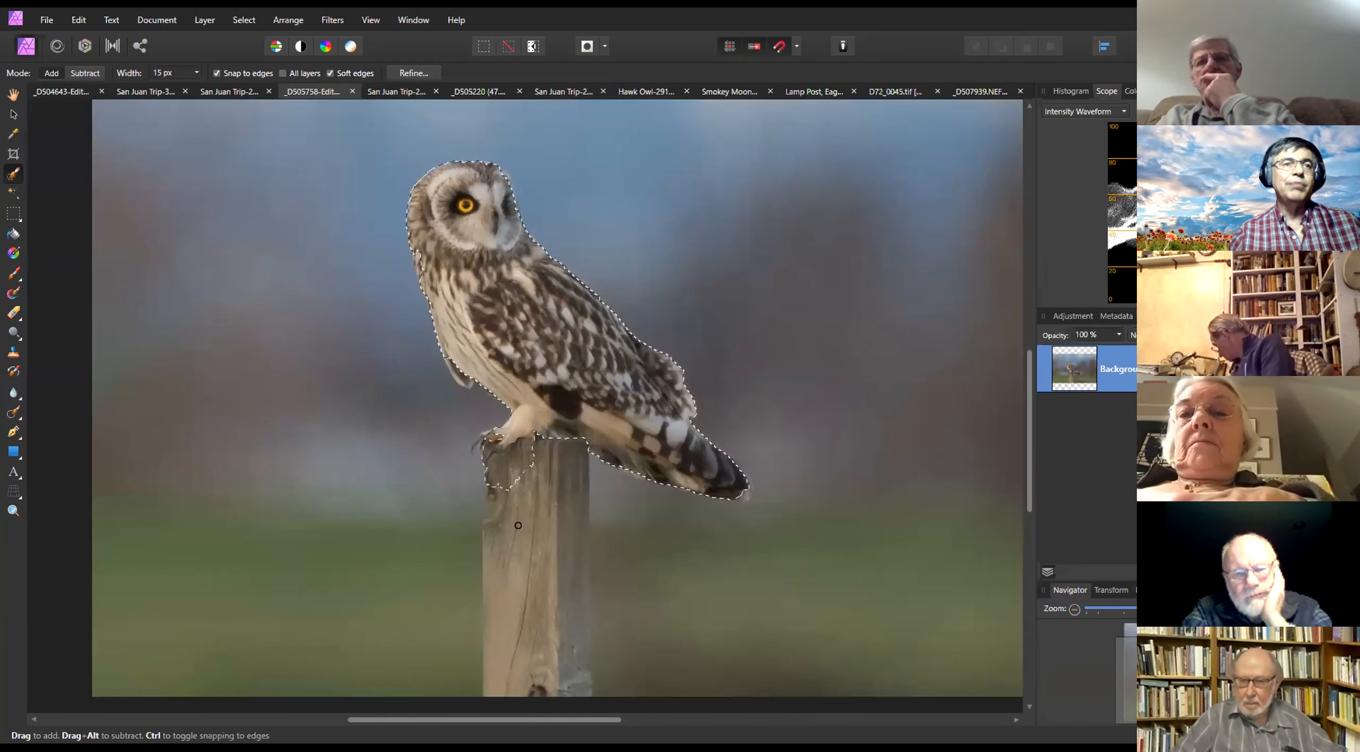
{"action": "left_click_drag", "start_coordinate": [500, 436], "coordinate": [540, 436]}
{"action": "mouse_move", "coordinate": [563, 480]}
{"action": "left_mouse_down"}
{"action": "mouse_move", "coordinate": [563, 686]}
{"action": "mouse_move", "coordinate": [565, 526]}
{"action": "mouse_move", "coordinate": [578, 579]}
{"action": "mouse_move", "coordinate": [530, 467]}
{"action": "mouse_move", "coordinate": [502, 534]}
{"action": "mouse_move", "coordinate": [490, 487]}
{"action": "mouse_move", "coordinate": [491, 503]}
{"action": "mouse_move", "coordinate": [483, 433]}
{"action": "left_mouse_up"}
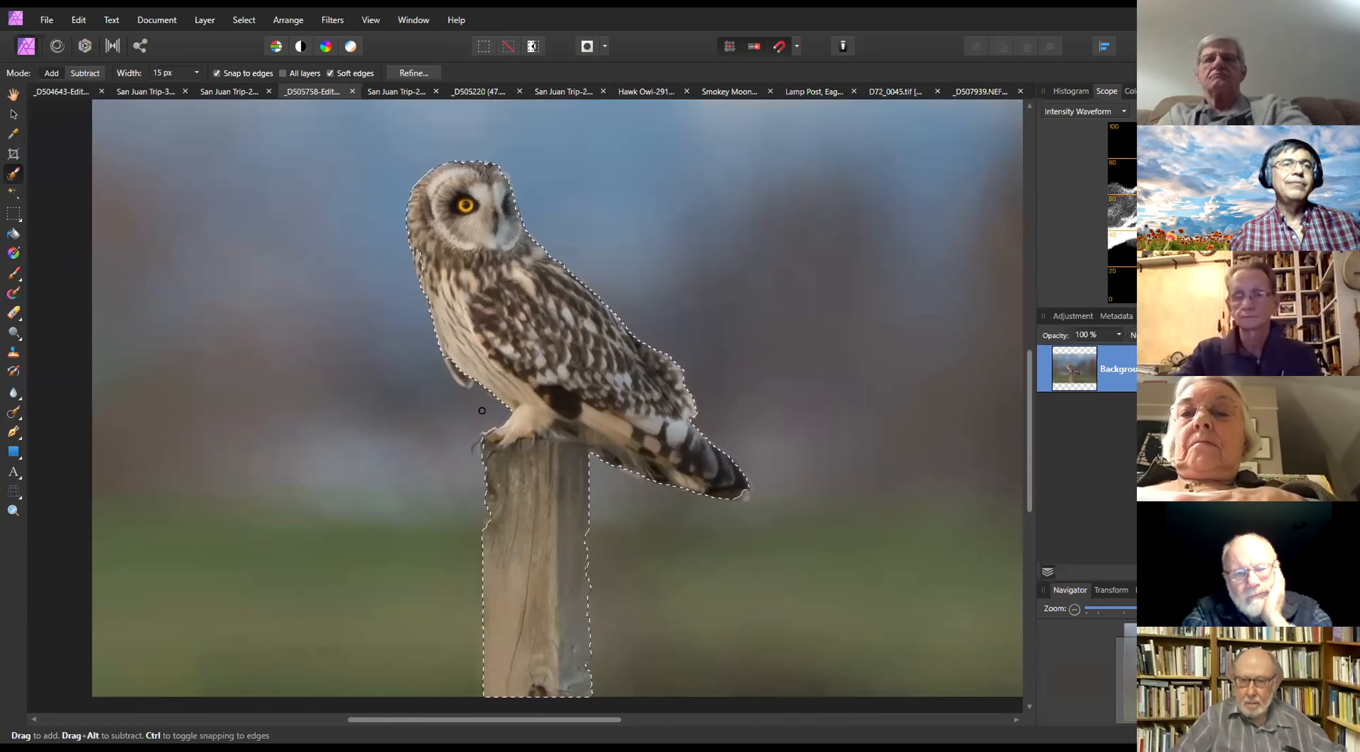
Shrink the selection brush to about 3 px and add the owl's protruding claws to the selection
{"action": "scroll", "coordinate": [483, 433], "scroll_direction": "up", "scroll_amount": 4}
{"action": "key", "text": "bracketleft"}
{"action": "key", "text": "bracketleft"}
{"action": "key", "text": "bracketleft"}
{"action": "key", "text": "bracketleft"}
{"action": "key", "text": "bracketleft"}
{"action": "key", "text": "bracketleft"}
{"action": "key", "text": "bracketleft"}
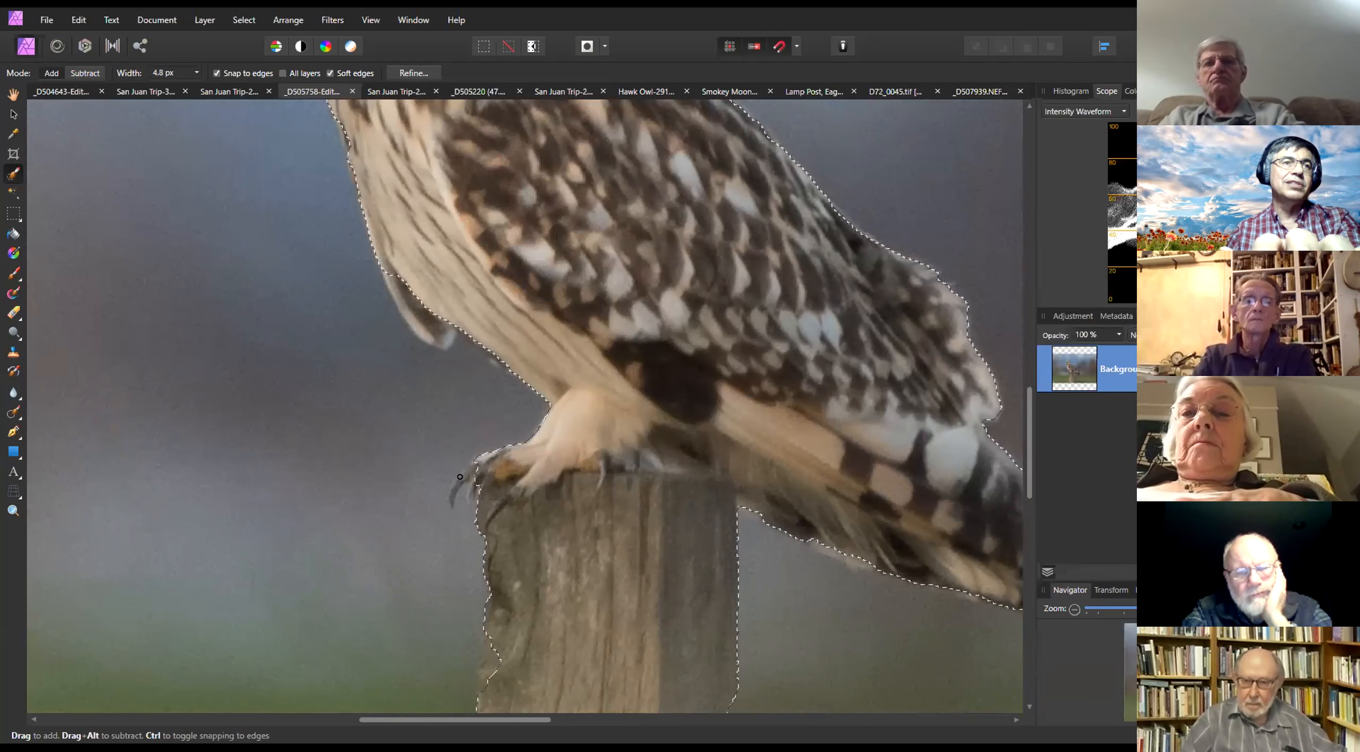
{"action": "key", "text": "bracketleft"}
{"action": "key", "text": "bracketleft"}
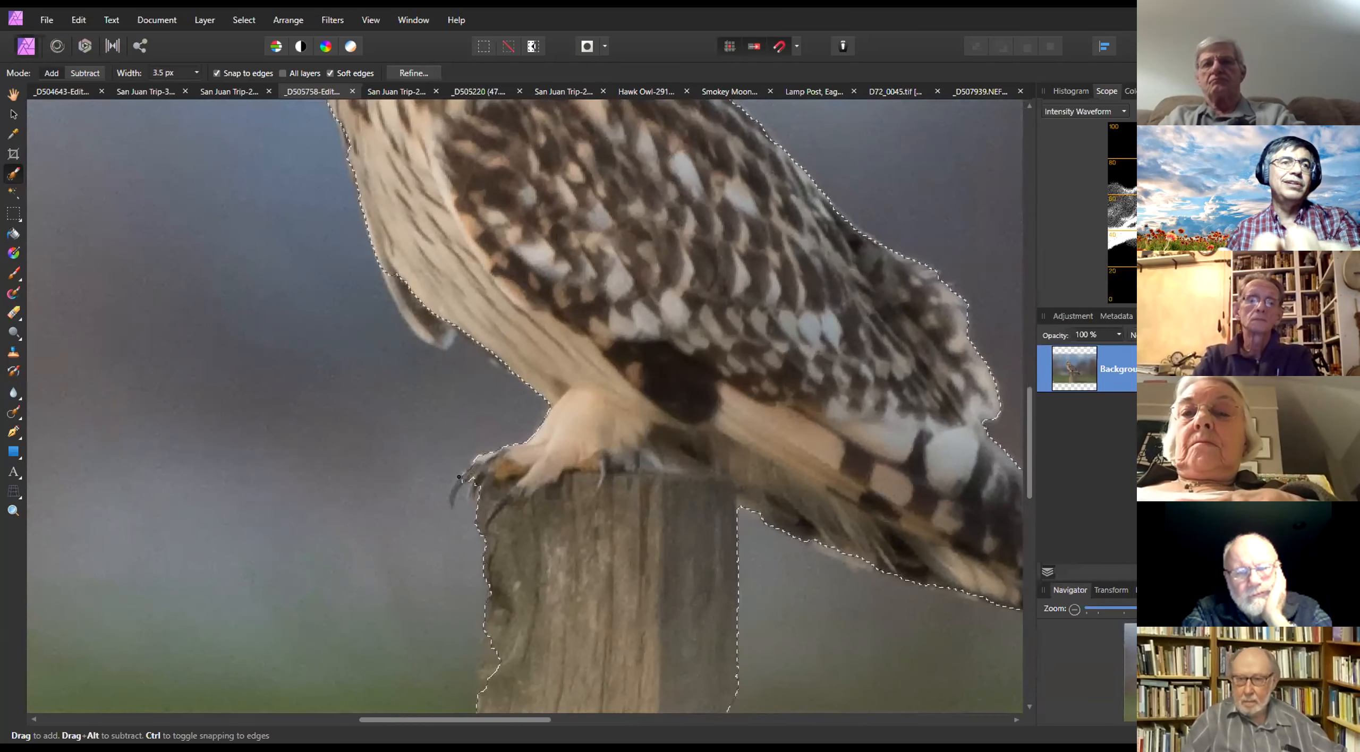
{"action": "left_click_drag", "start_coordinate": [464, 476], "coordinate": [448, 492]}
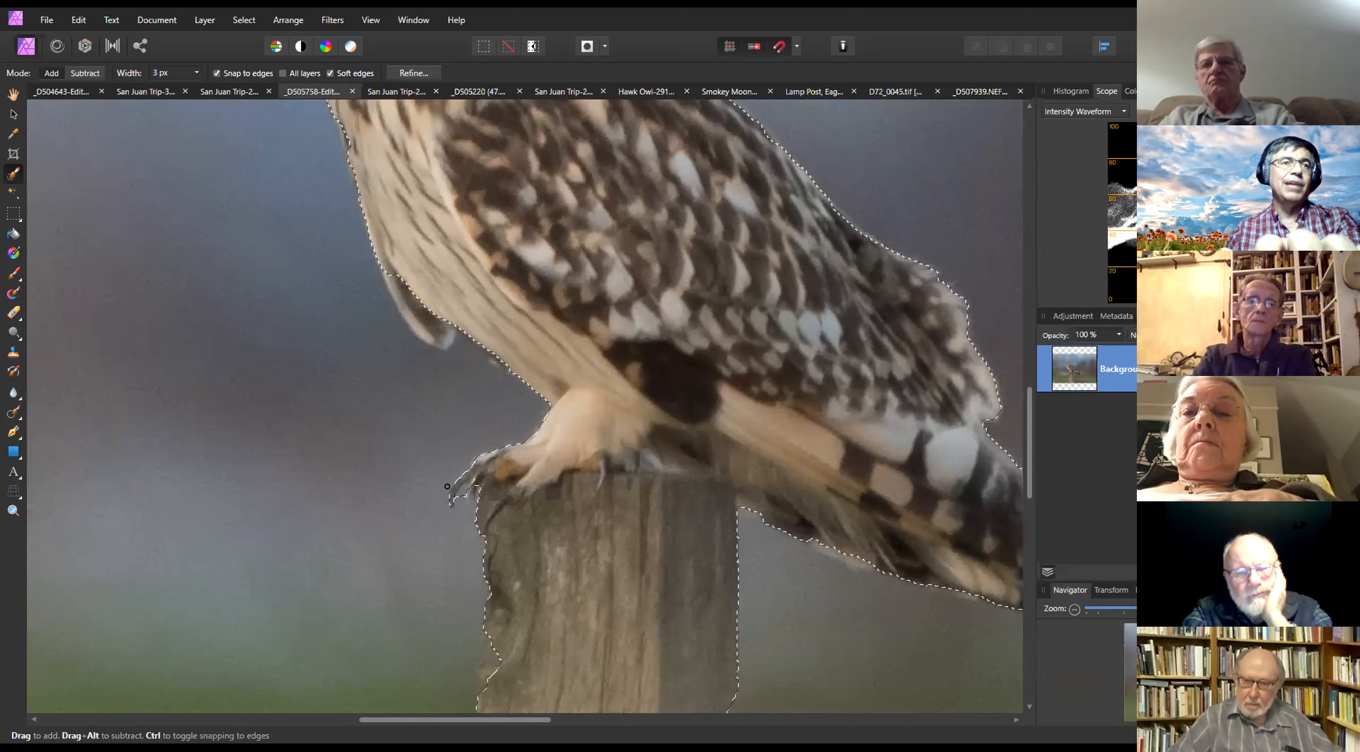
Subtract the background gap between the claws from the selection with the 3 px brush
{"action": "scroll", "coordinate": [449, 492], "scroll_direction": "up", "scroll_amount": 3}
{"action": "scroll", "coordinate": [447, 479], "scroll_direction": "up", "scroll_amount": 1}
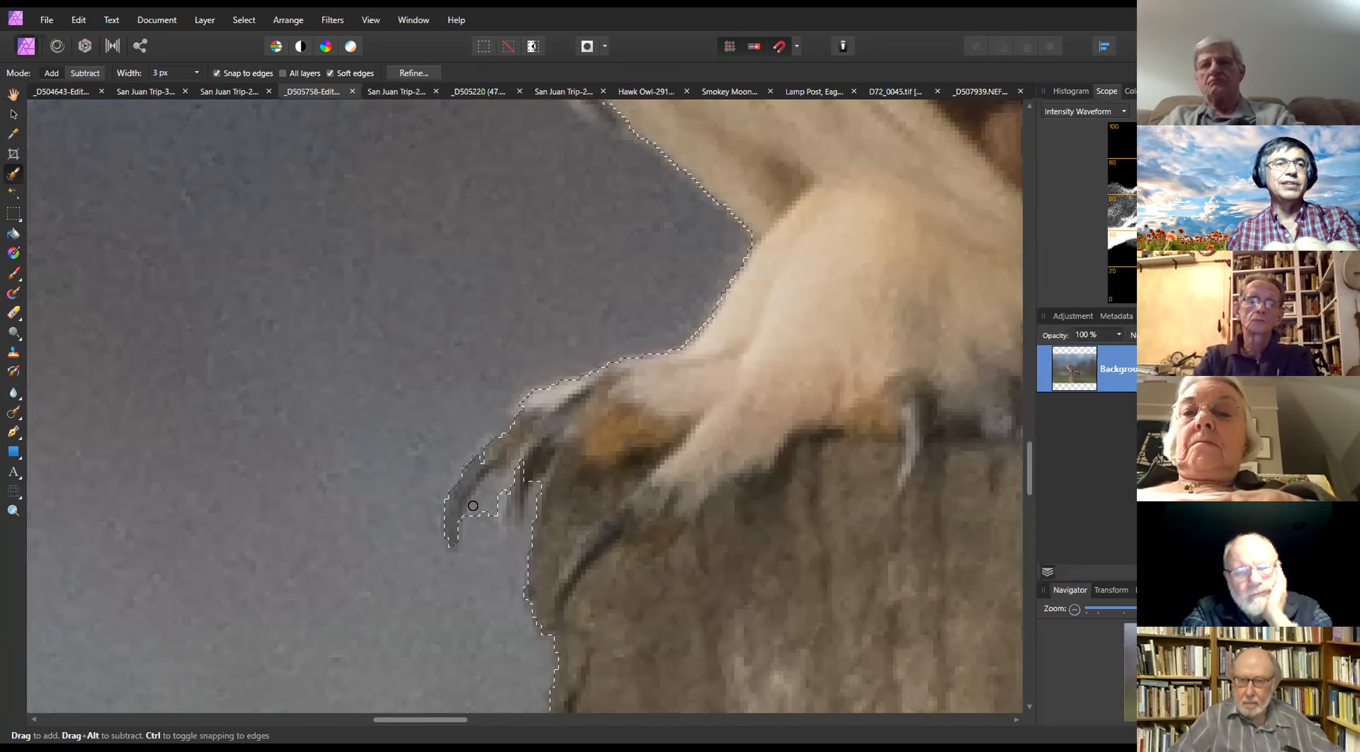
{"action": "left_click_drag", "start_coordinate": [483, 524], "coordinate": [482, 478]}
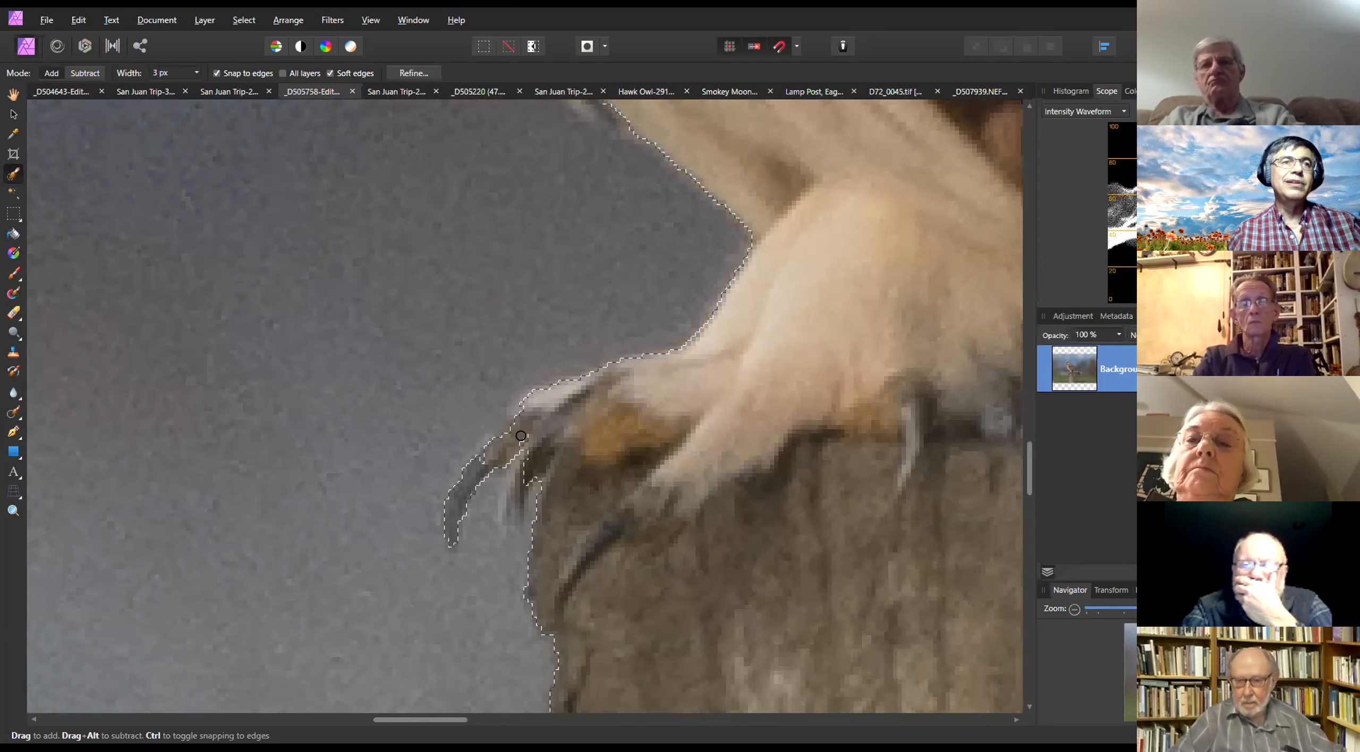
{"action": "scroll", "coordinate": [716, 461], "scroll_direction": "down", "scroll_amount": 5}
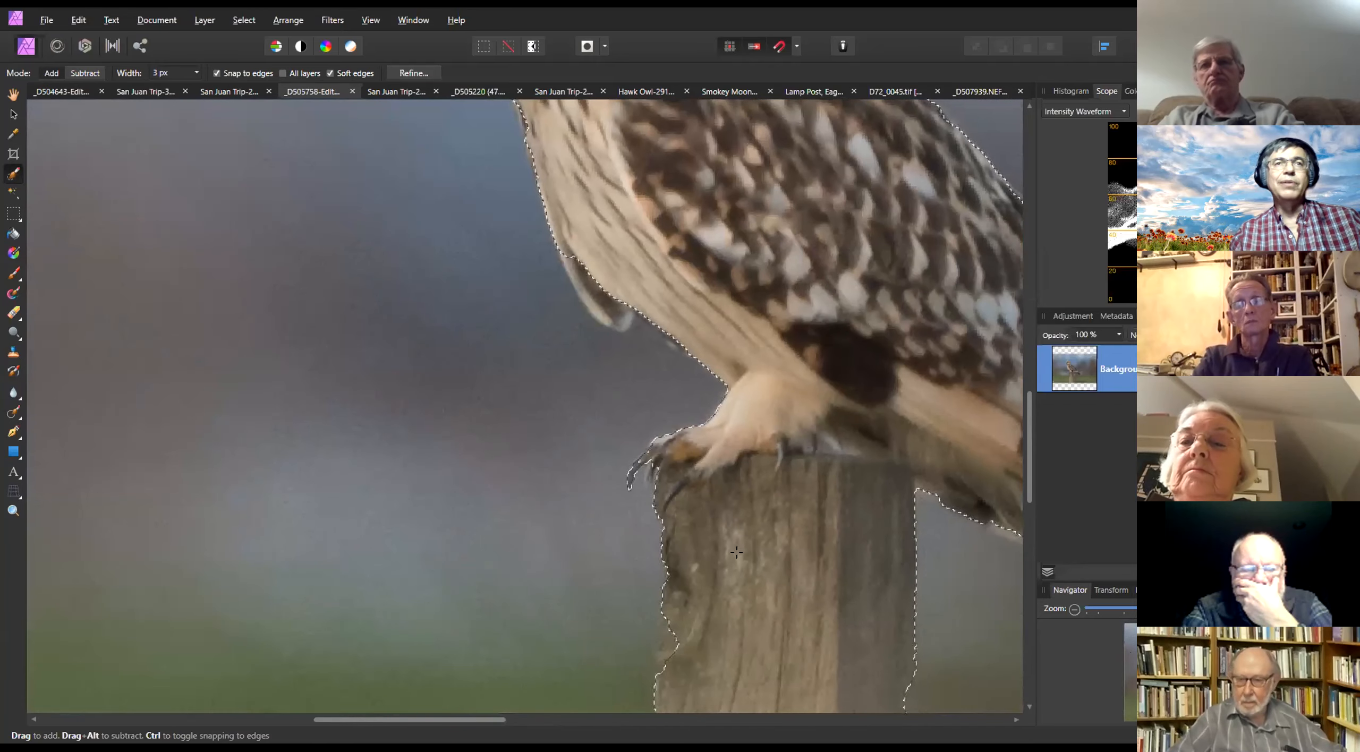
{"action": "scroll", "coordinate": [735, 563], "scroll_direction": "down", "scroll_amount": 4}
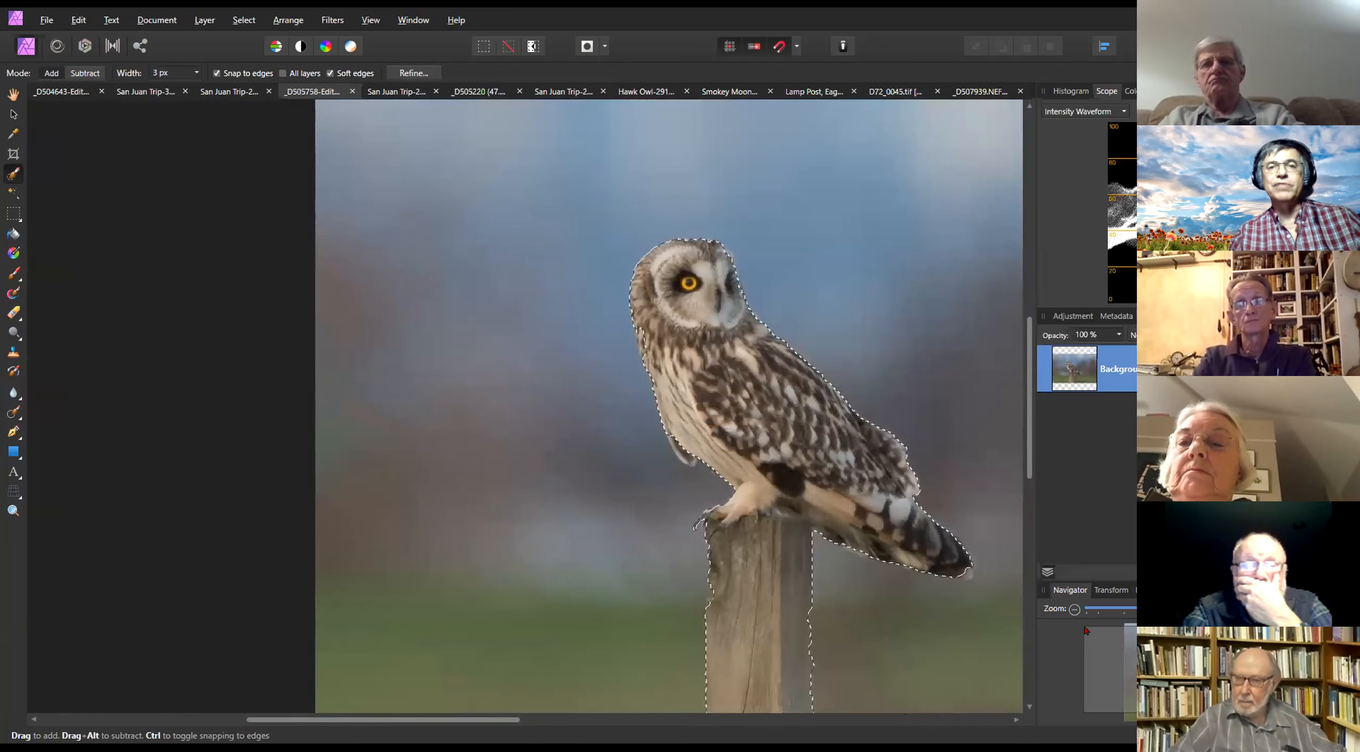
{"action": "left_click_drag", "start_coordinate": [735, 564], "coordinate": [507, 556]}
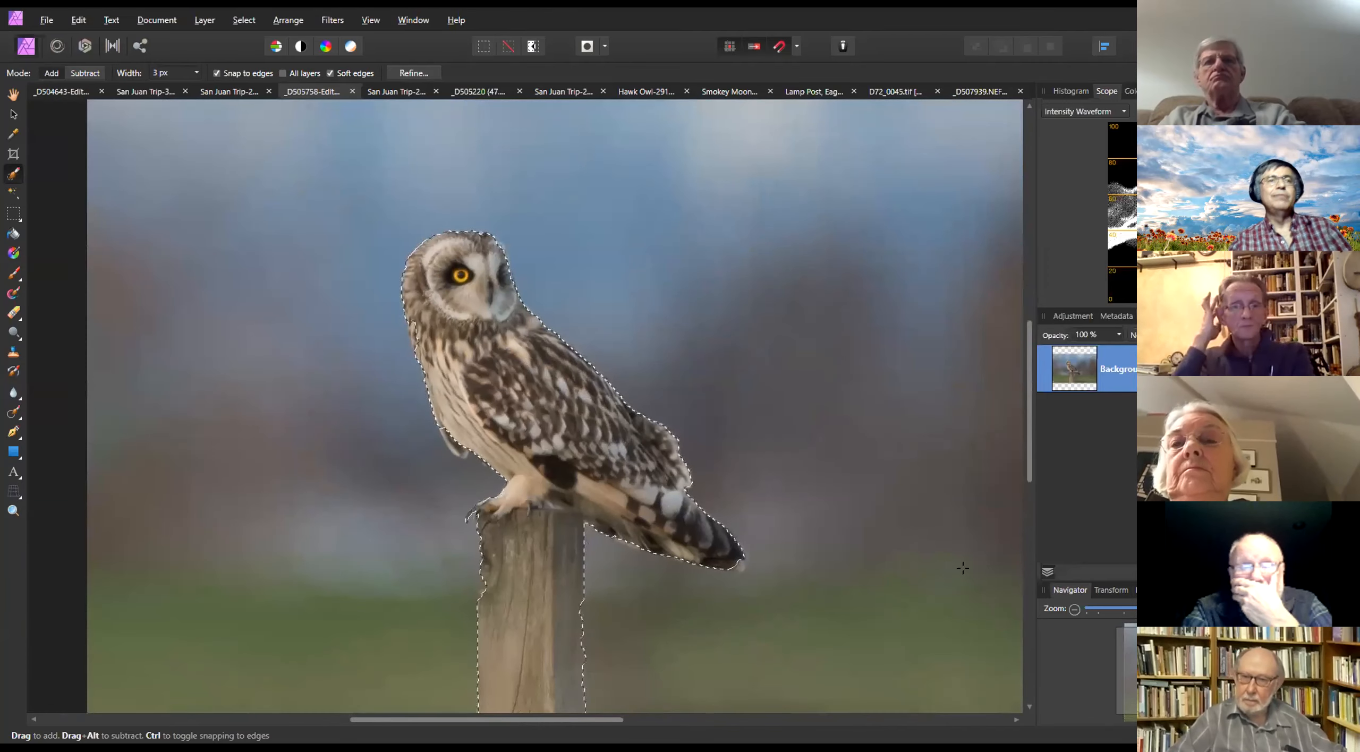
Refine the selection edges, brushing the wing tip and breast feathers below the owl's chest with a 26 px Matte adjustment brush
{"action": "scroll", "coordinate": [493, 415], "scroll_direction": "up", "scroll_amount": 3}
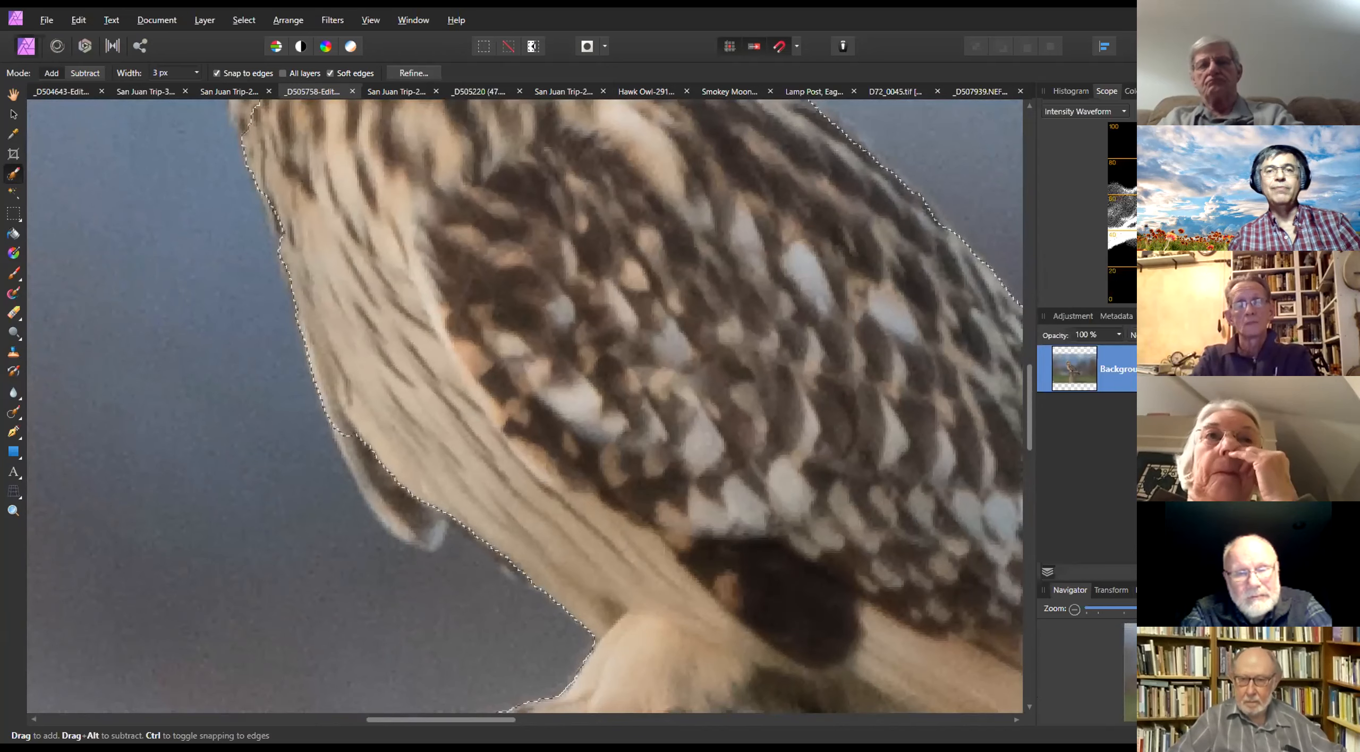
{"action": "scroll", "coordinate": [444, 474], "scroll_direction": "down", "scroll_amount": 1}
{"action": "scroll", "coordinate": [445, 473], "scroll_direction": "down", "scroll_amount": 3}
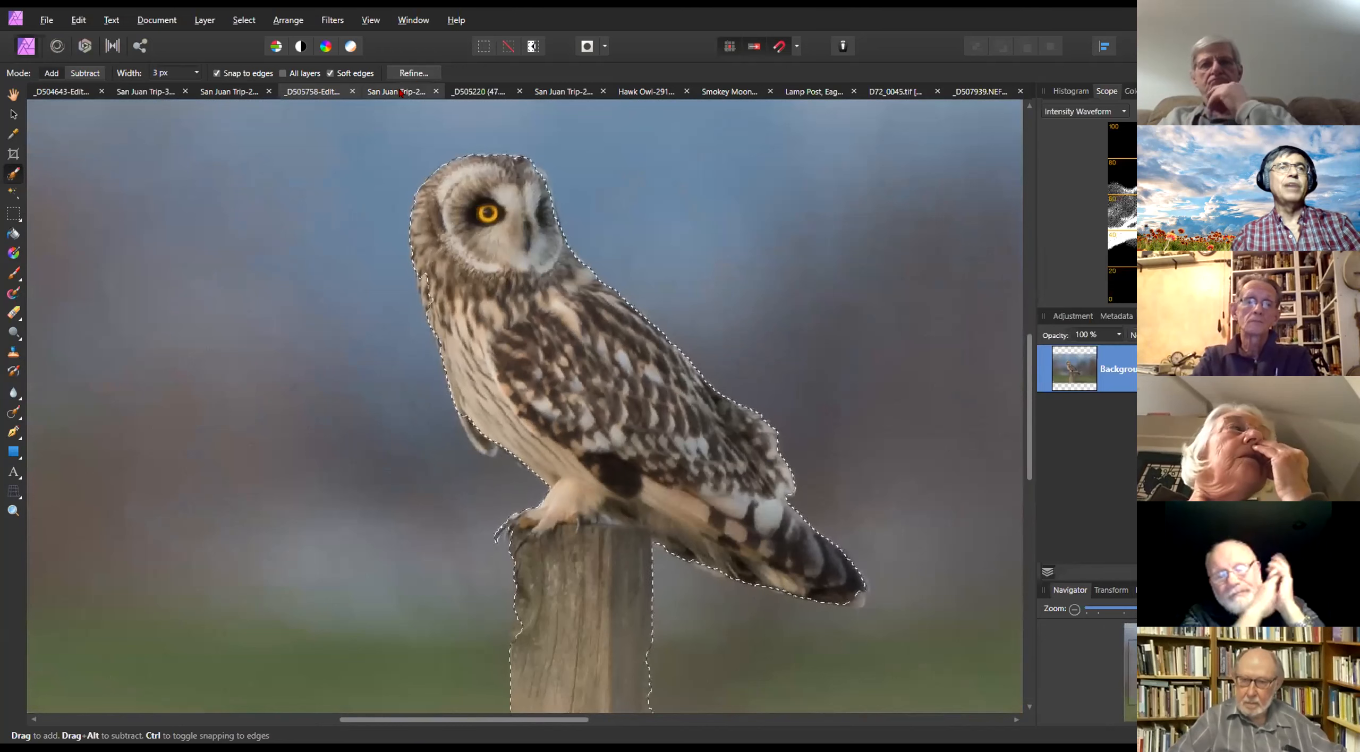
{"action": "left_click", "coordinate": [414, 74]}
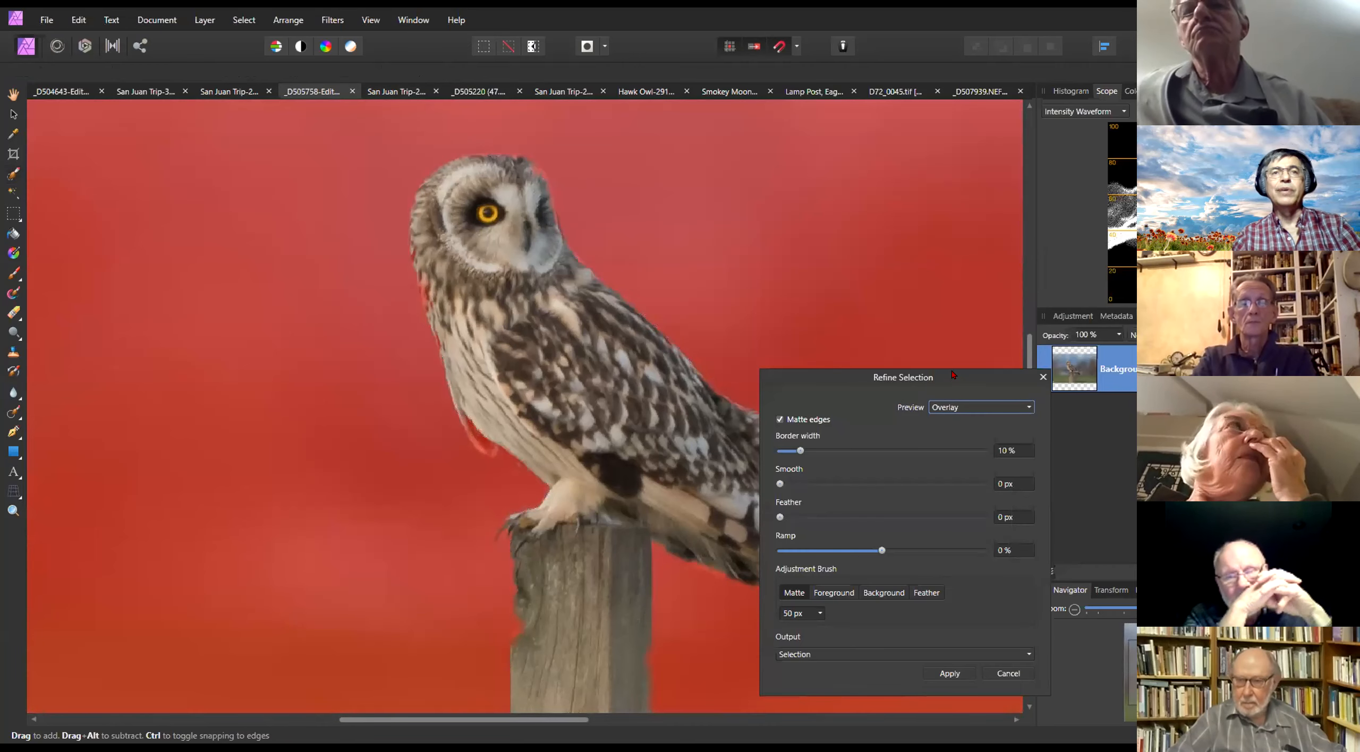
{"action": "left_click_drag", "start_coordinate": [953, 375], "coordinate": [976, 267]}
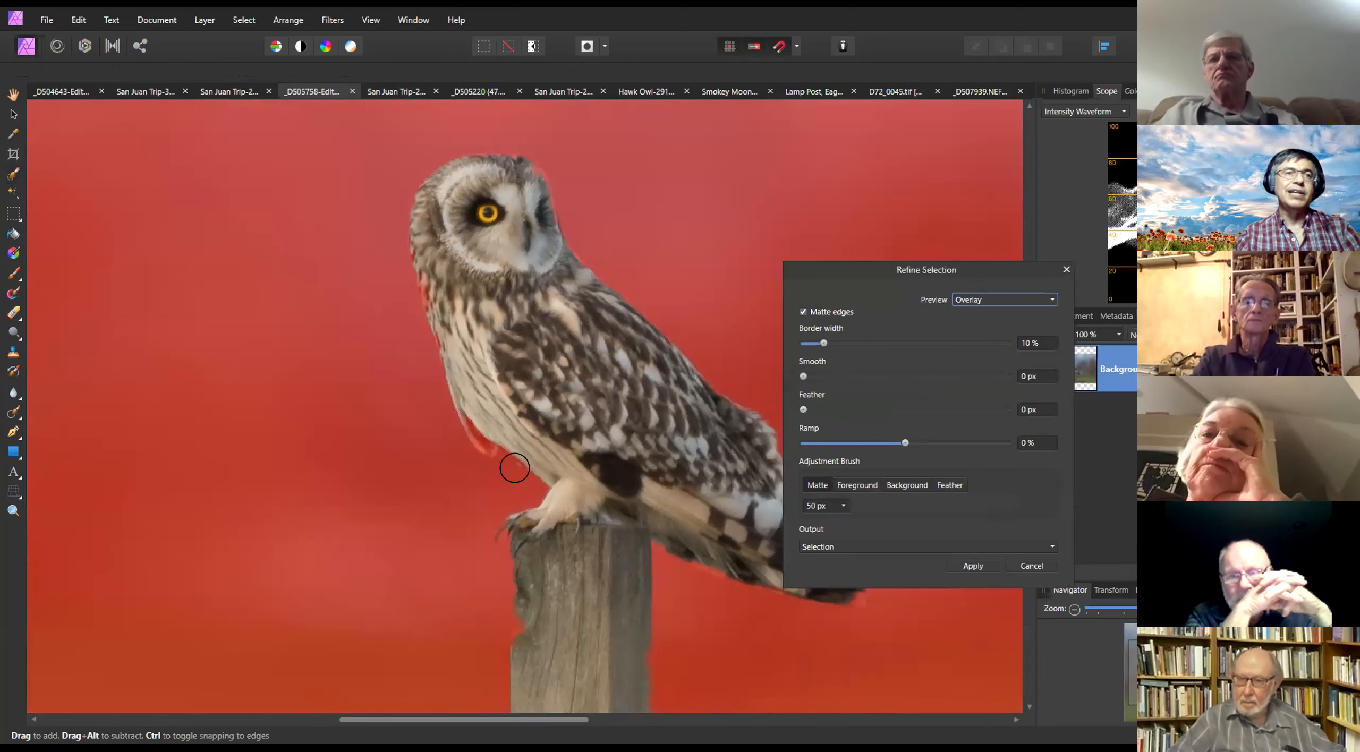
{"action": "scroll", "coordinate": [508, 468], "scroll_direction": "up", "scroll_amount": 3}
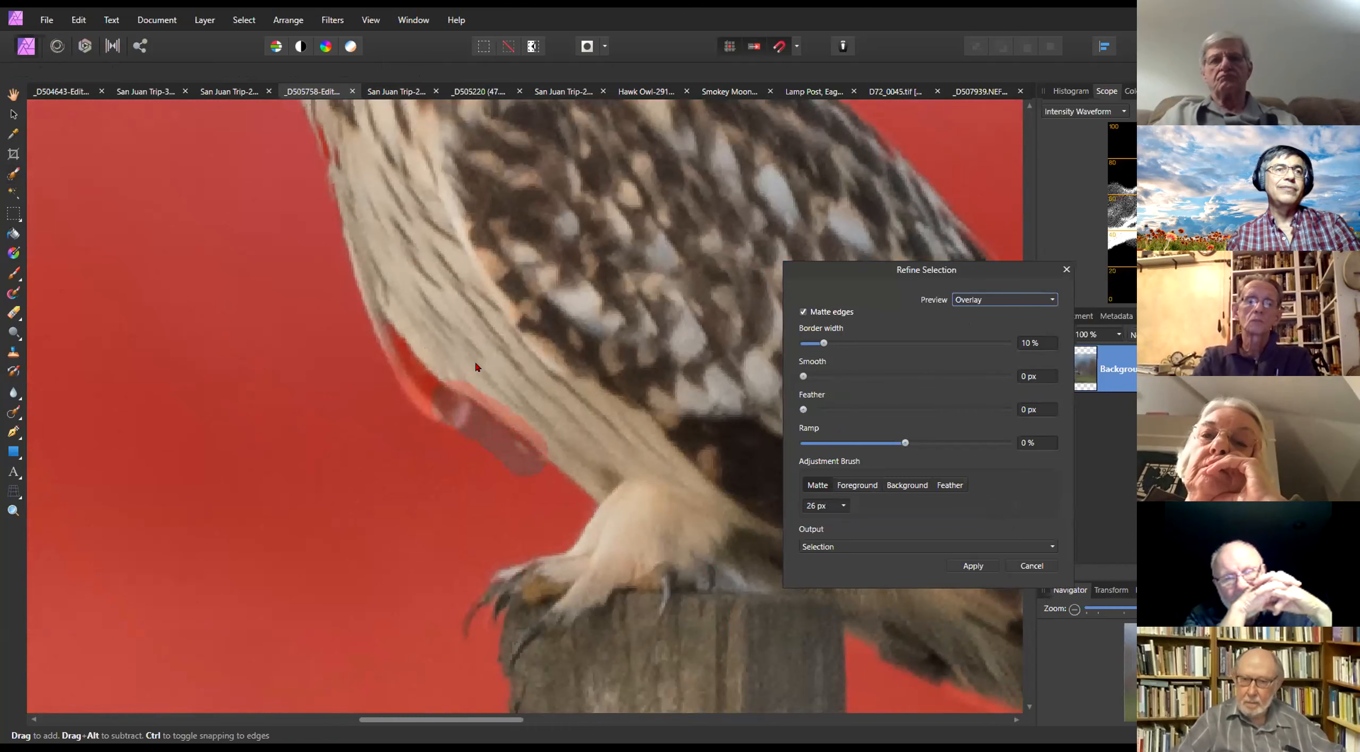
{"action": "left_click_drag", "start_coordinate": [523, 326], "coordinate": [519, 458]}
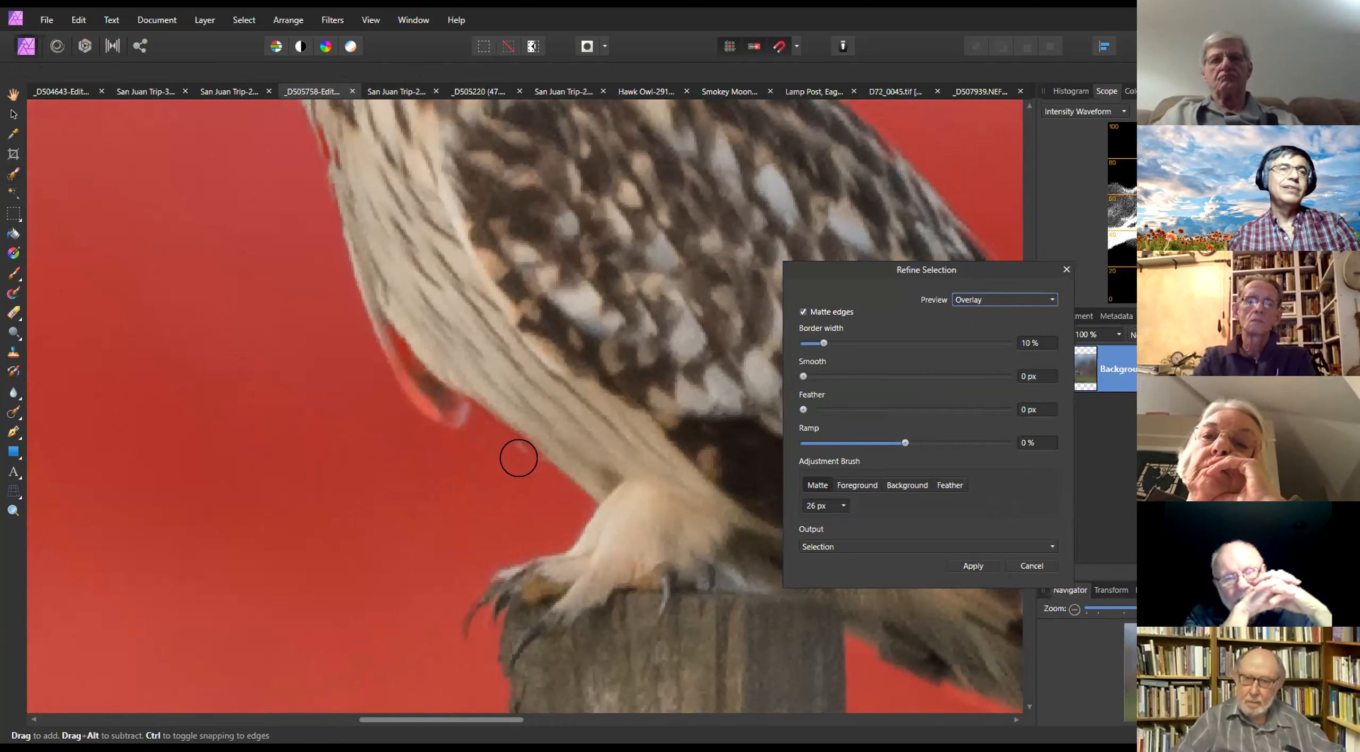
{"action": "mouse_move", "coordinate": [429, 349]}
{"action": "left_mouse_down"}
{"action": "mouse_move", "coordinate": [378, 335]}
{"action": "mouse_move", "coordinate": [426, 390]}
{"action": "left_mouse_up"}
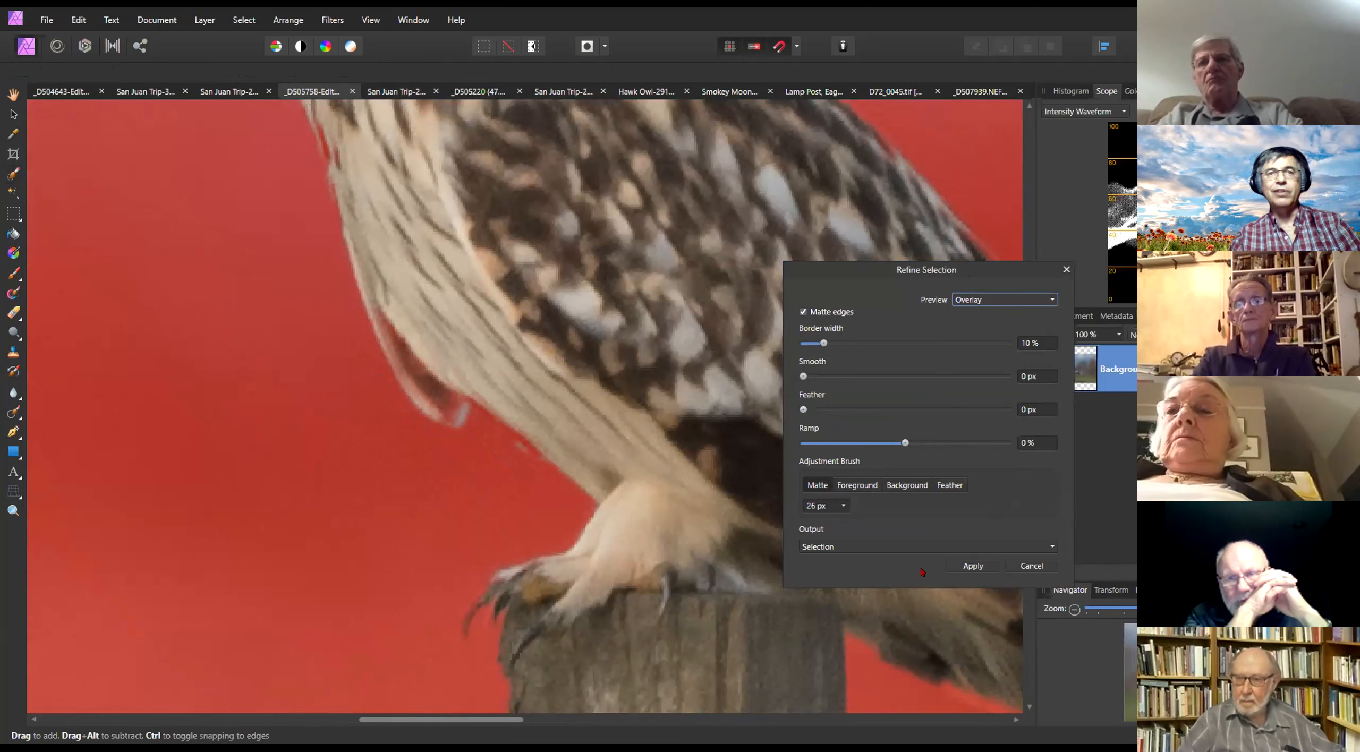
Keep Selection as the output of the edge refinement and apply it
{"action": "left_click", "coordinate": [900, 546]}
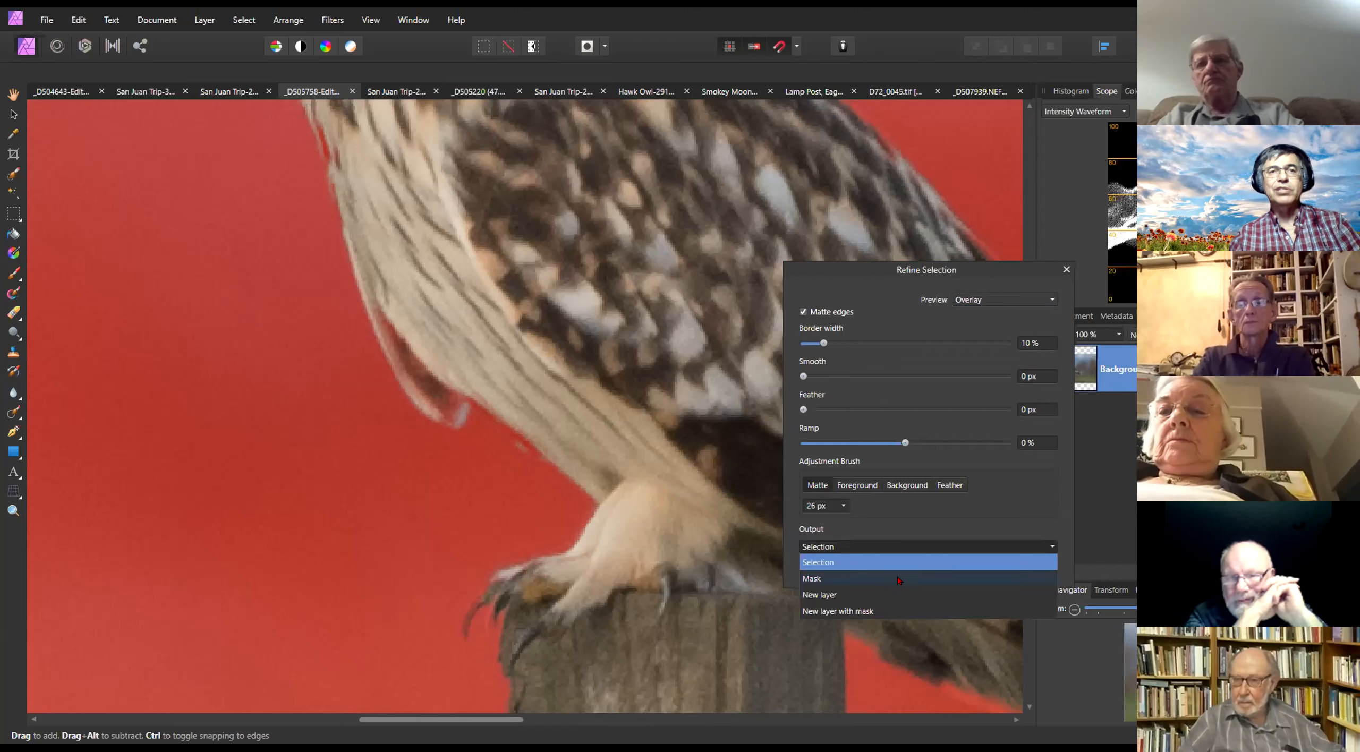
{"action": "left_click", "coordinate": [1020, 512]}
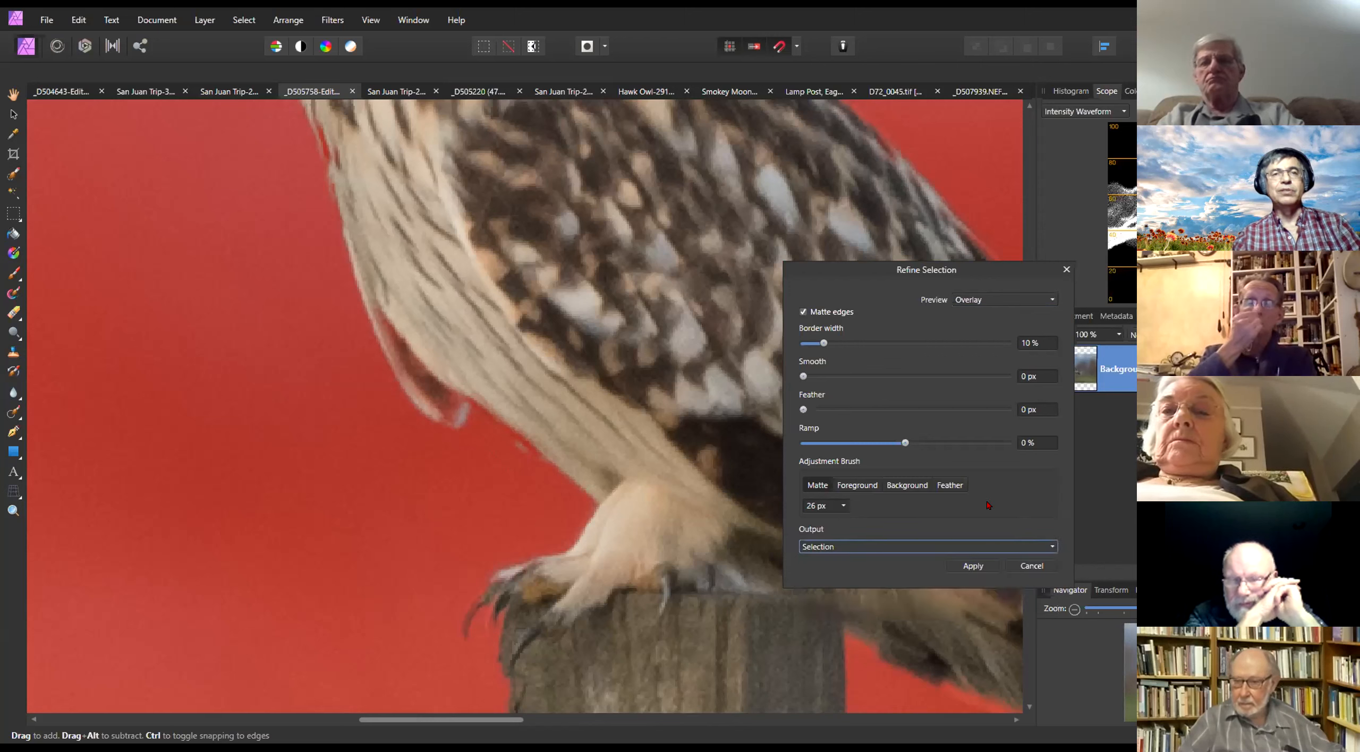
{"action": "scroll", "coordinate": [564, 483], "scroll_direction": "down", "scroll_amount": 1}
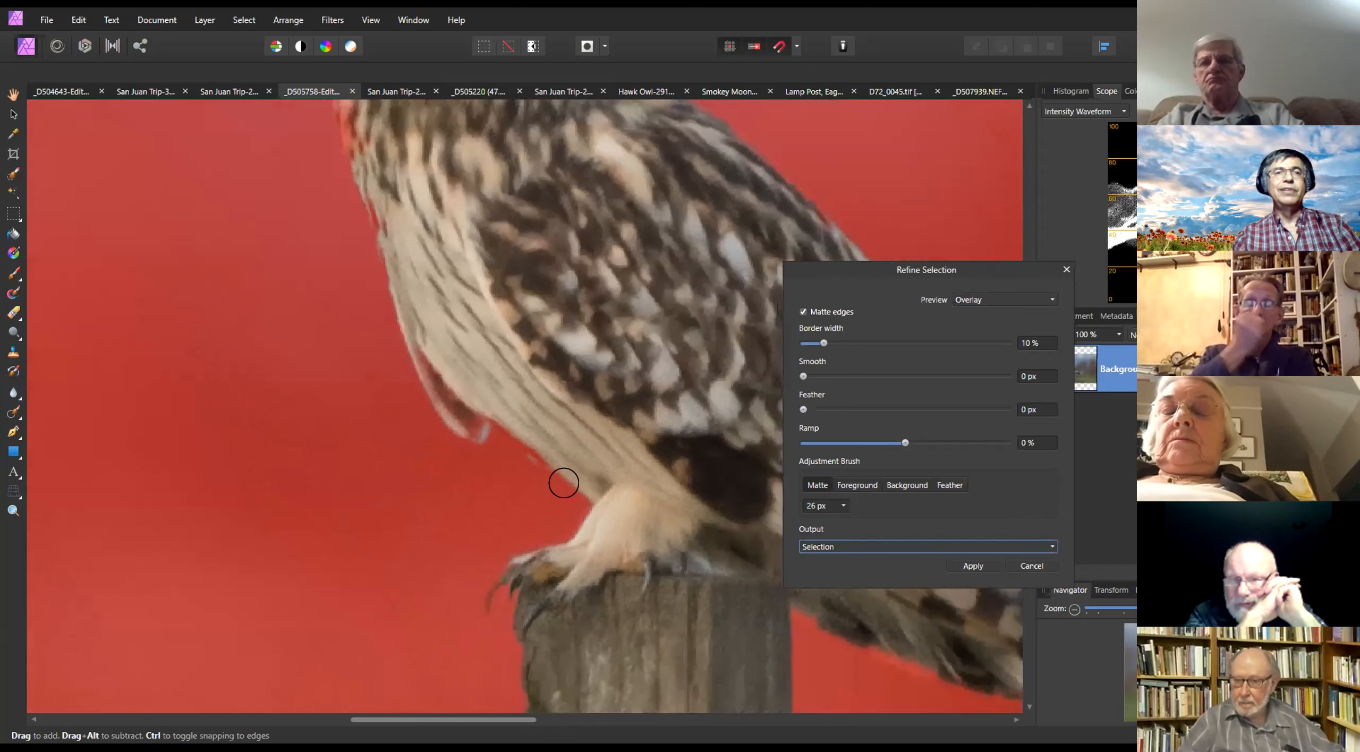
{"action": "left_click", "coordinate": [968, 568]}
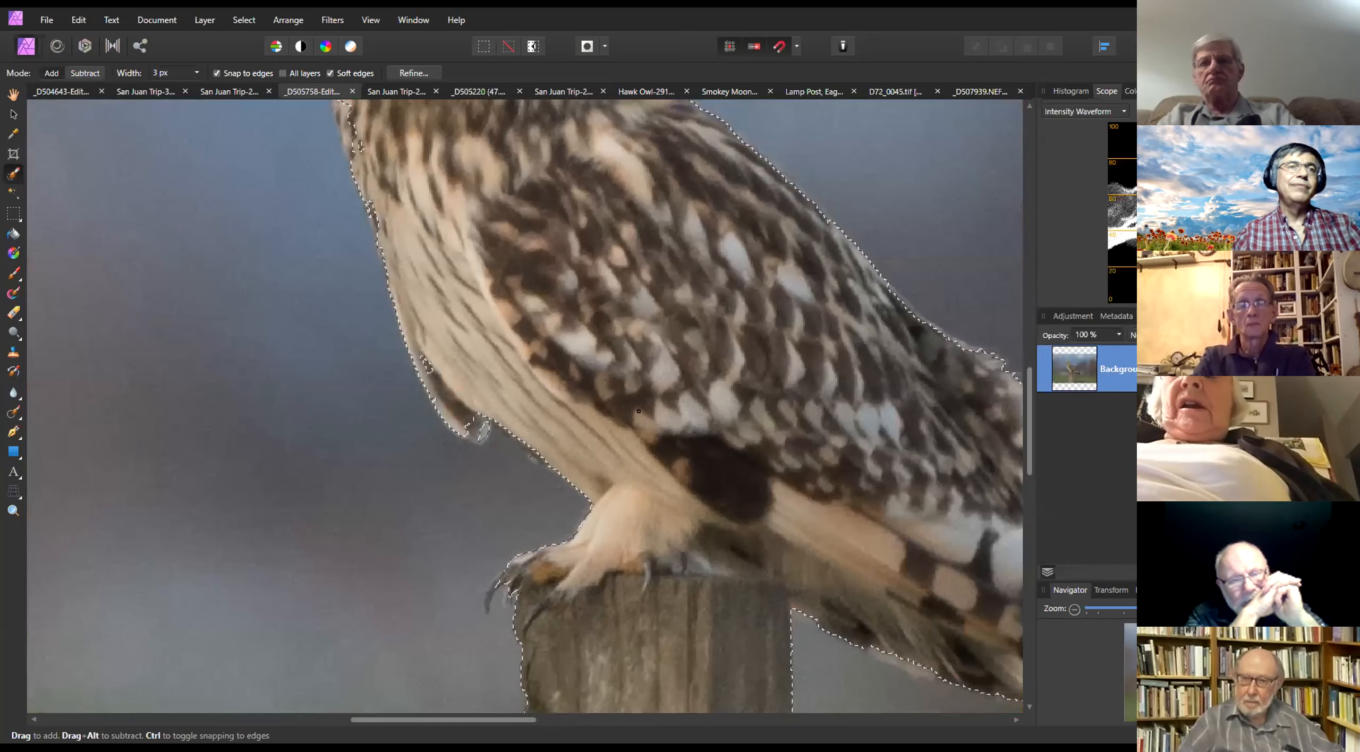
Add the missed gap at the wing tip below the owl's breast to the selection with the 3 px brush
{"action": "scroll", "coordinate": [564, 436], "scroll_direction": "down", "scroll_amount": 3}
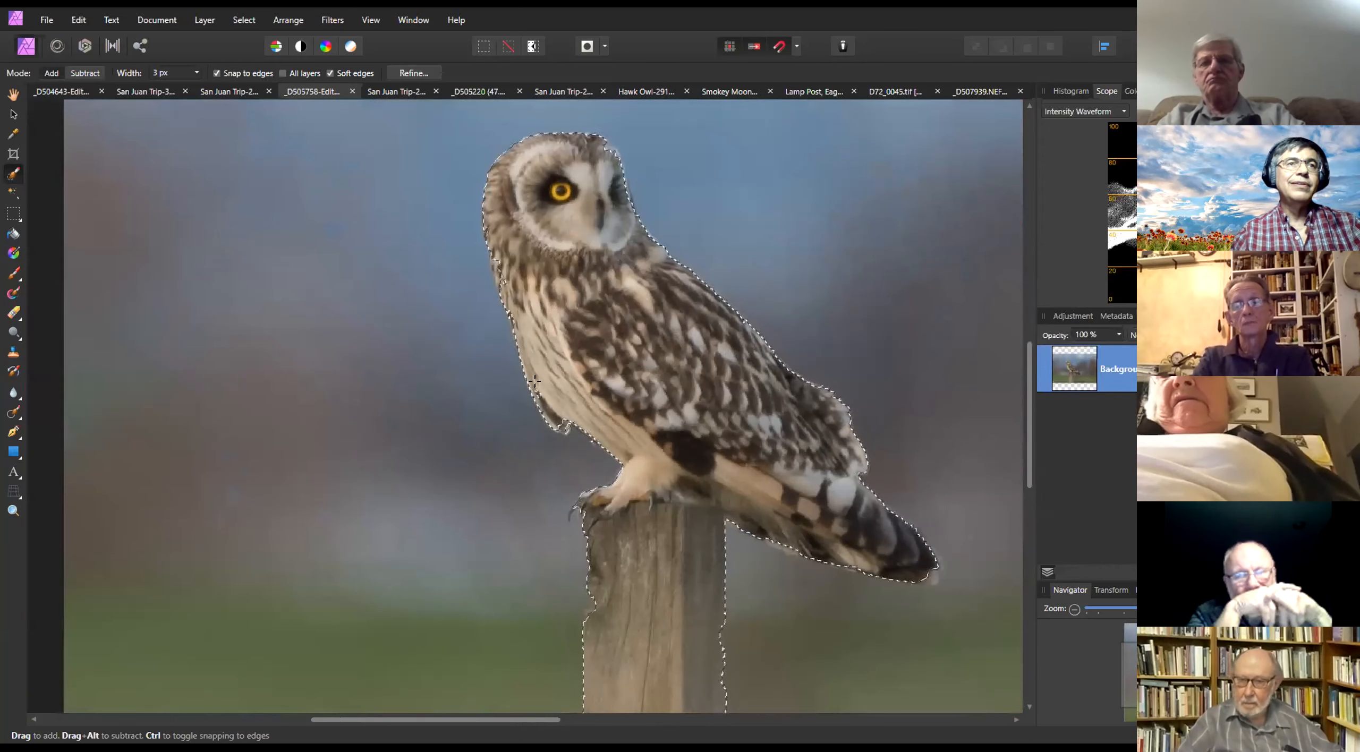
{"action": "scroll", "coordinate": [563, 436], "scroll_direction": "up", "scroll_amount": 5}
{"action": "scroll", "coordinate": [554, 374], "scroll_direction": "up", "scroll_amount": 1}
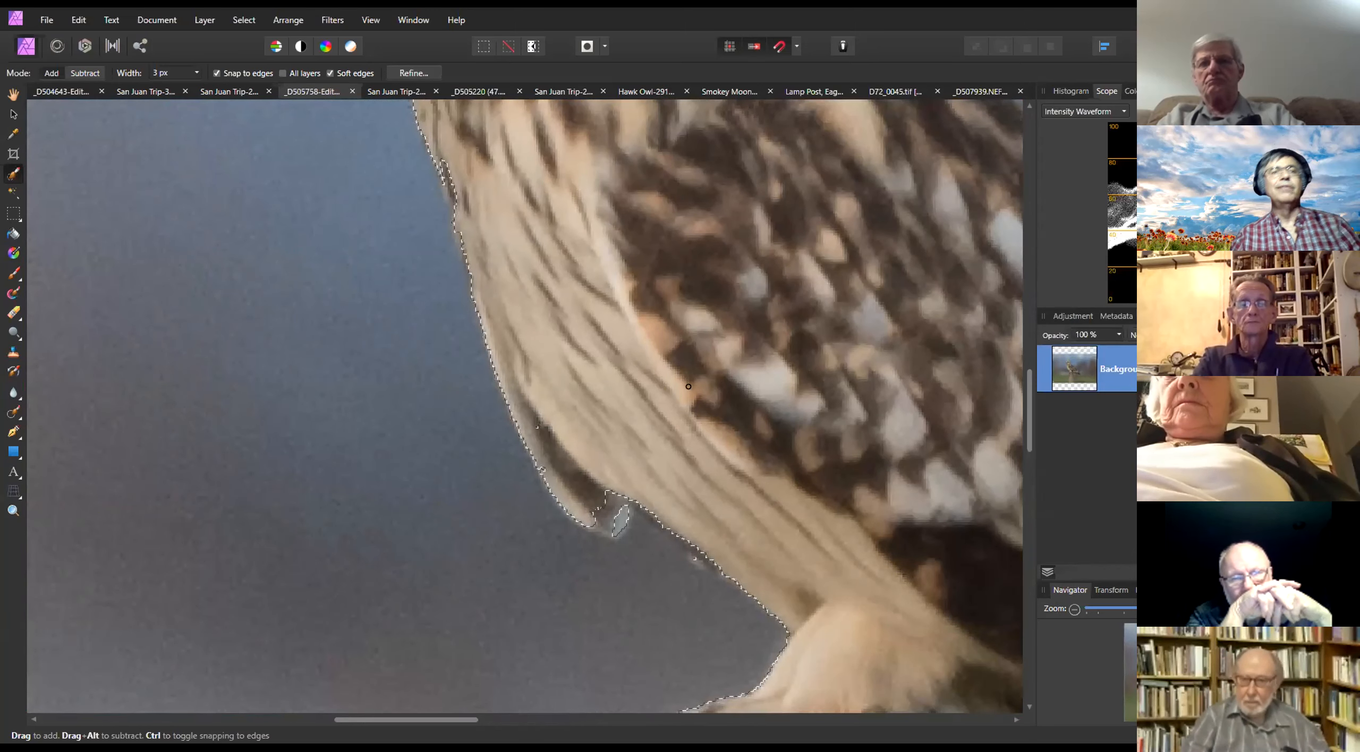
{"action": "left_click_drag", "start_coordinate": [605, 497], "coordinate": [600, 474]}
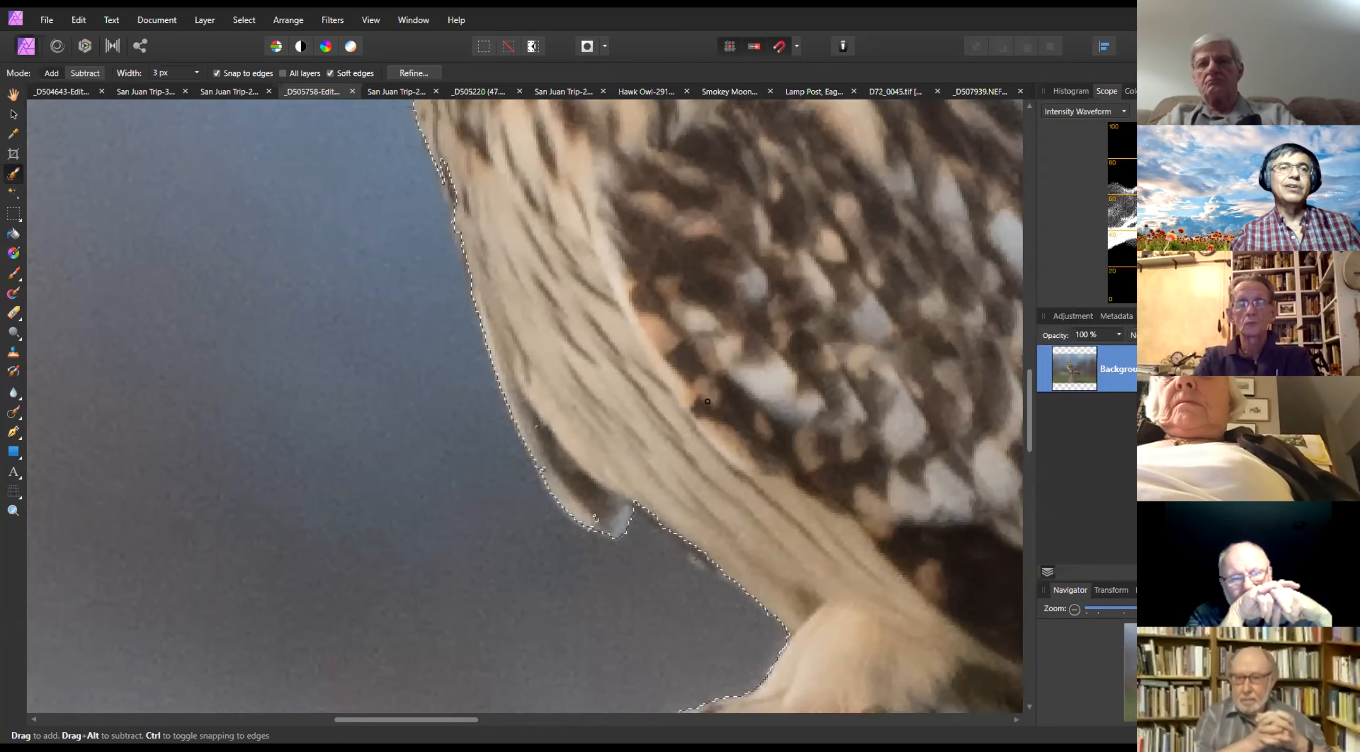
Try a Live Denoise filter with 82% luminance while the owl and post are selected
{"action": "key", "text": "ctrl+0"}
{"action": "left_click_drag", "start_coordinate": [765, 372], "coordinate": [473, 395]}
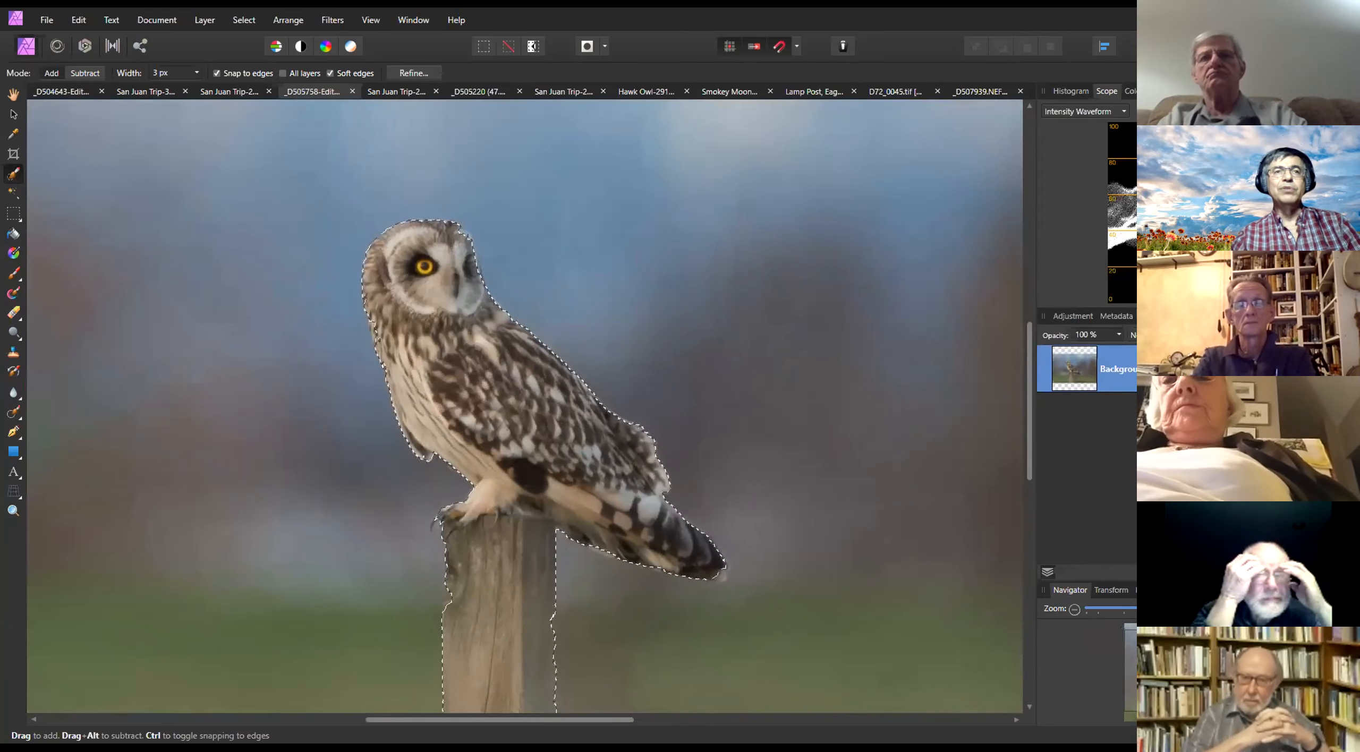
{"action": "scroll", "coordinate": [813, 343], "scroll_direction": "up", "scroll_amount": 4}
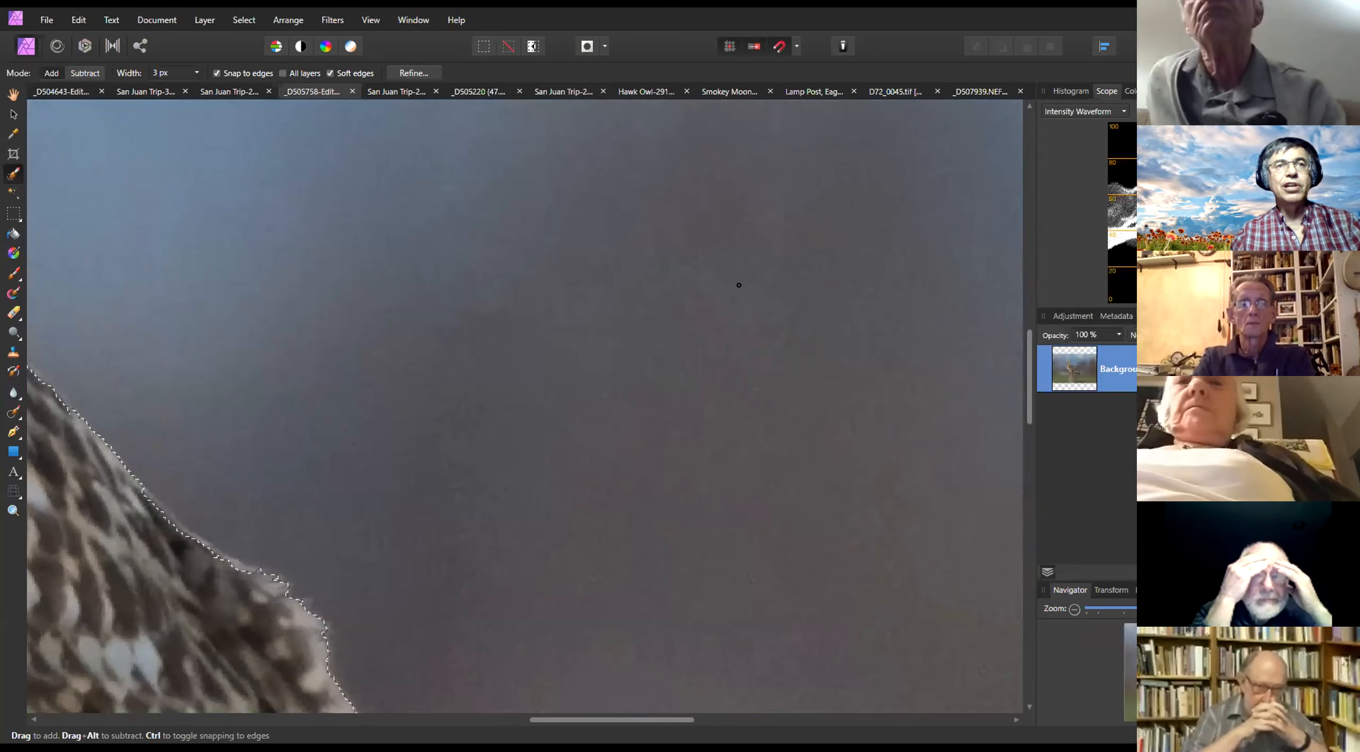
{"action": "scroll", "coordinate": [738, 285], "scroll_direction": "down", "scroll_amount": 6}
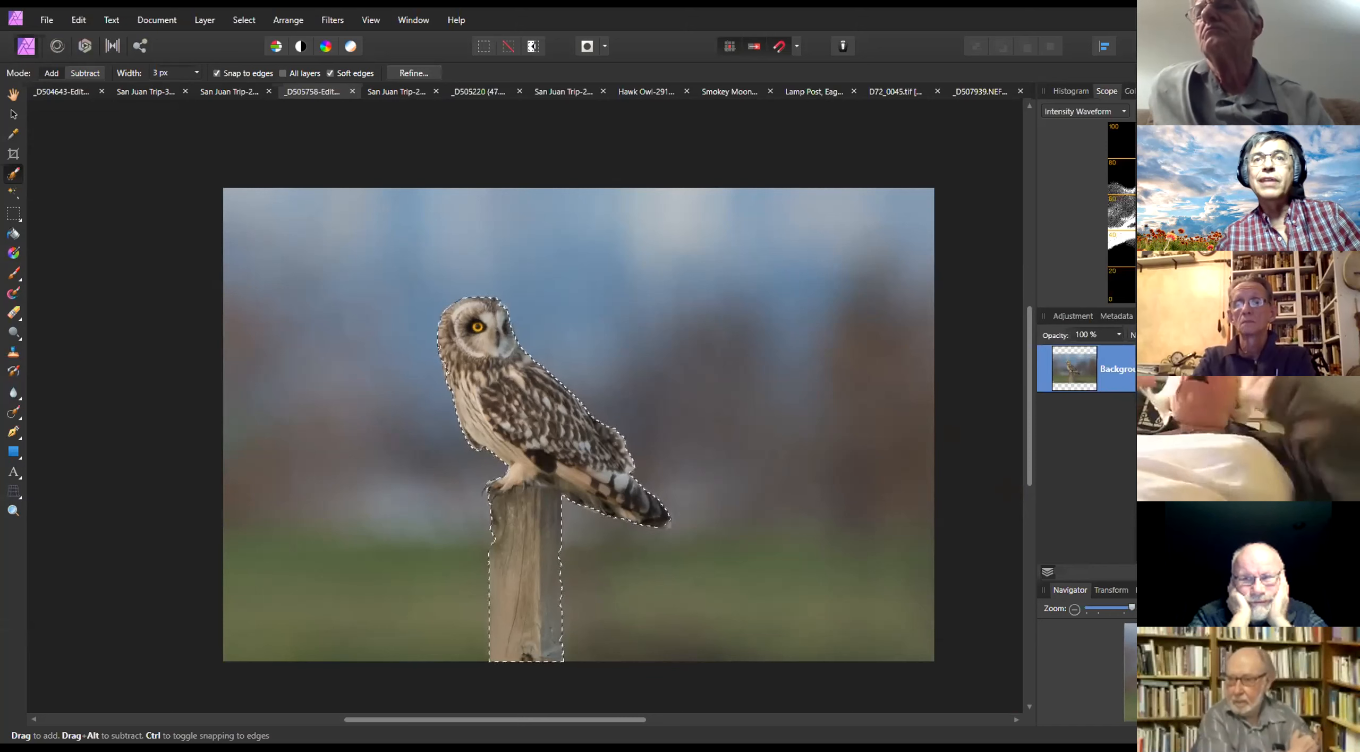
{"action": "left_click", "coordinate": [414, 73]}
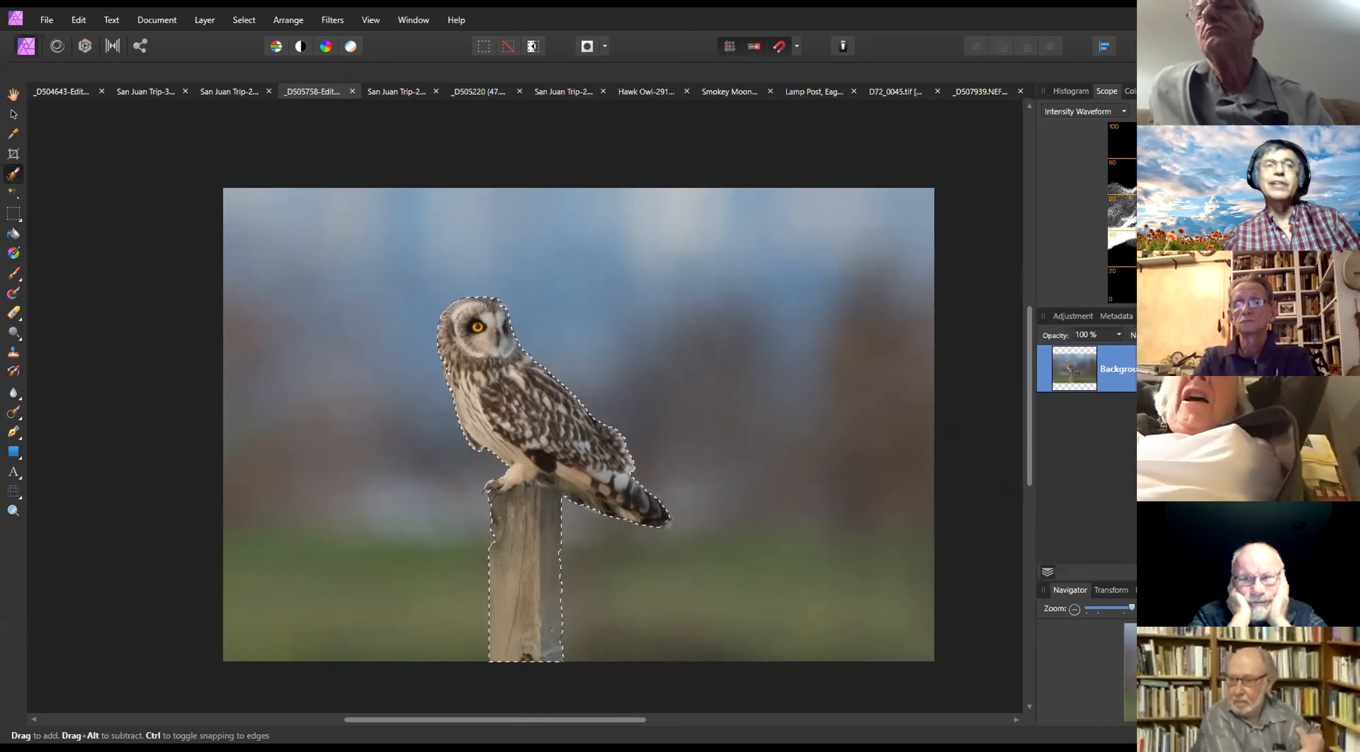
{"action": "scroll", "coordinate": [583, 309], "scroll_direction": "up", "scroll_amount": 3}
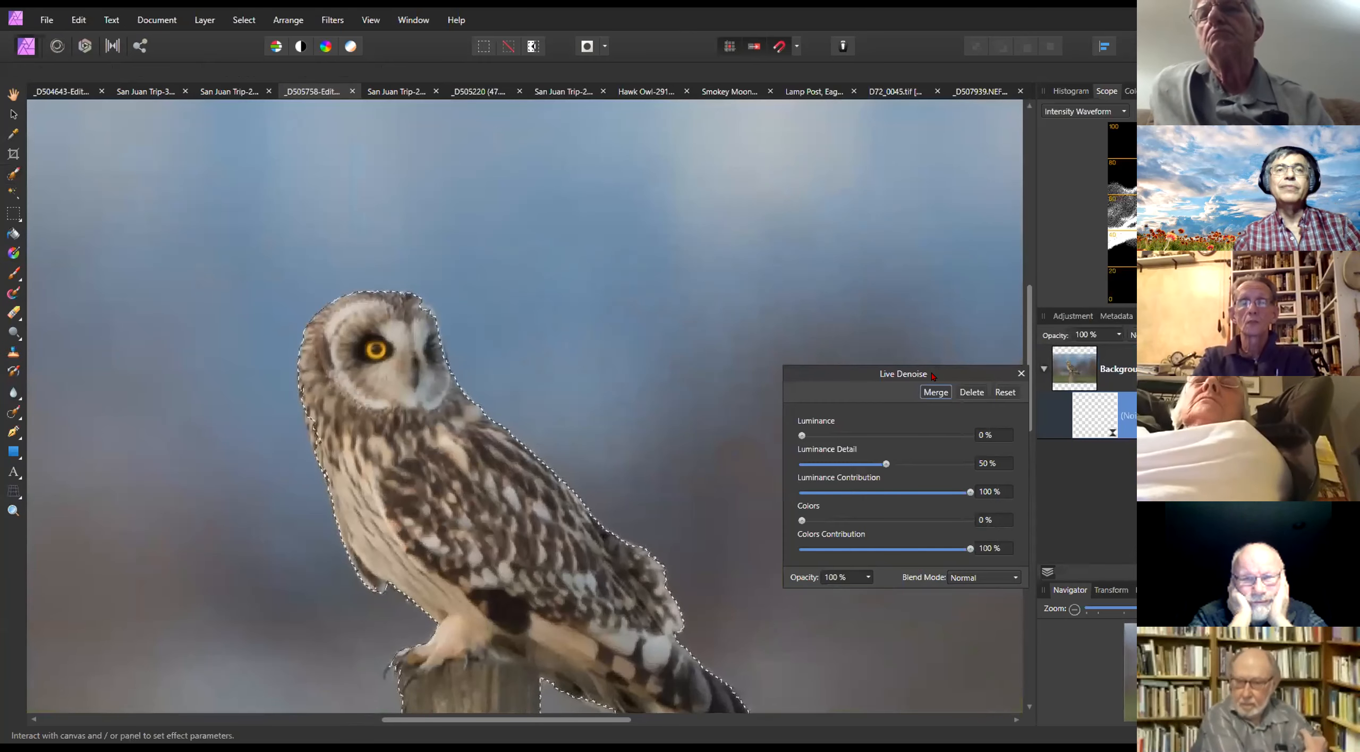
{"action": "left_click_drag", "start_coordinate": [945, 370], "coordinate": [933, 342]}
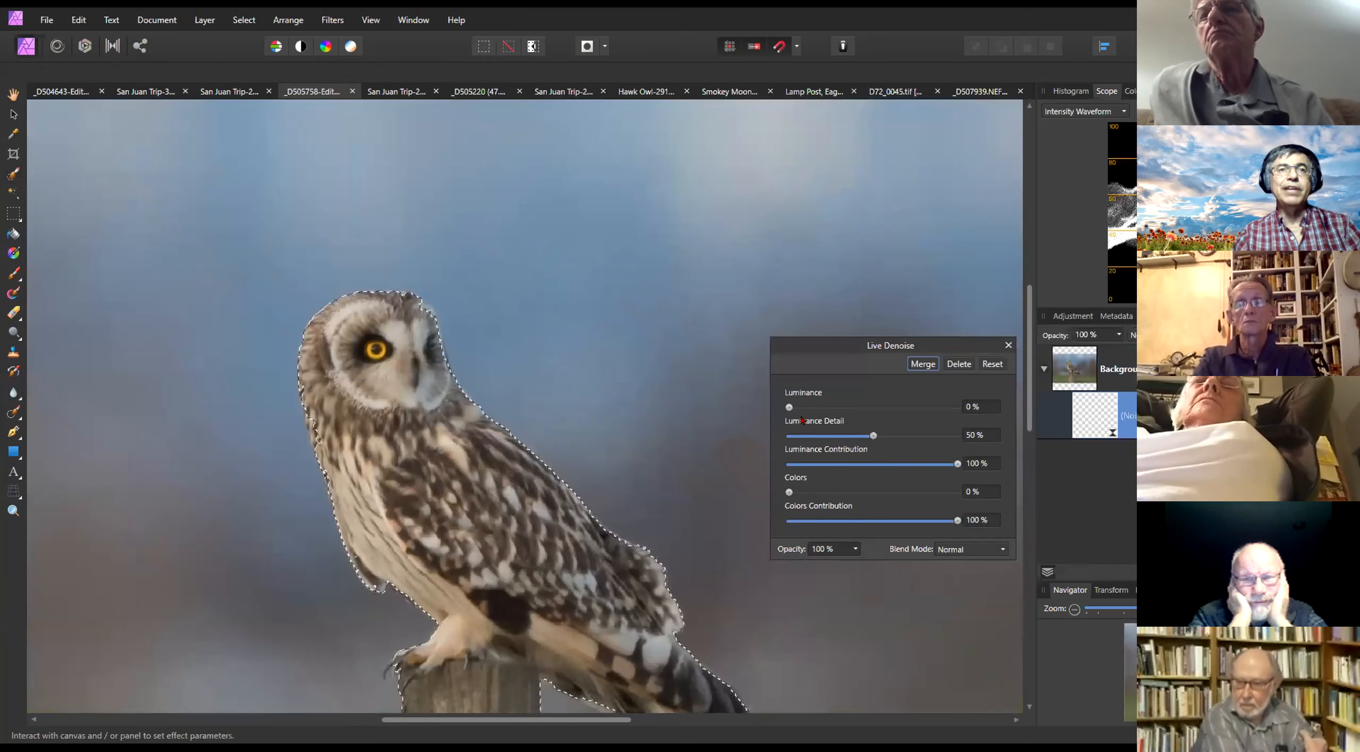
{"action": "left_click_drag", "start_coordinate": [790, 408], "coordinate": [926, 408]}
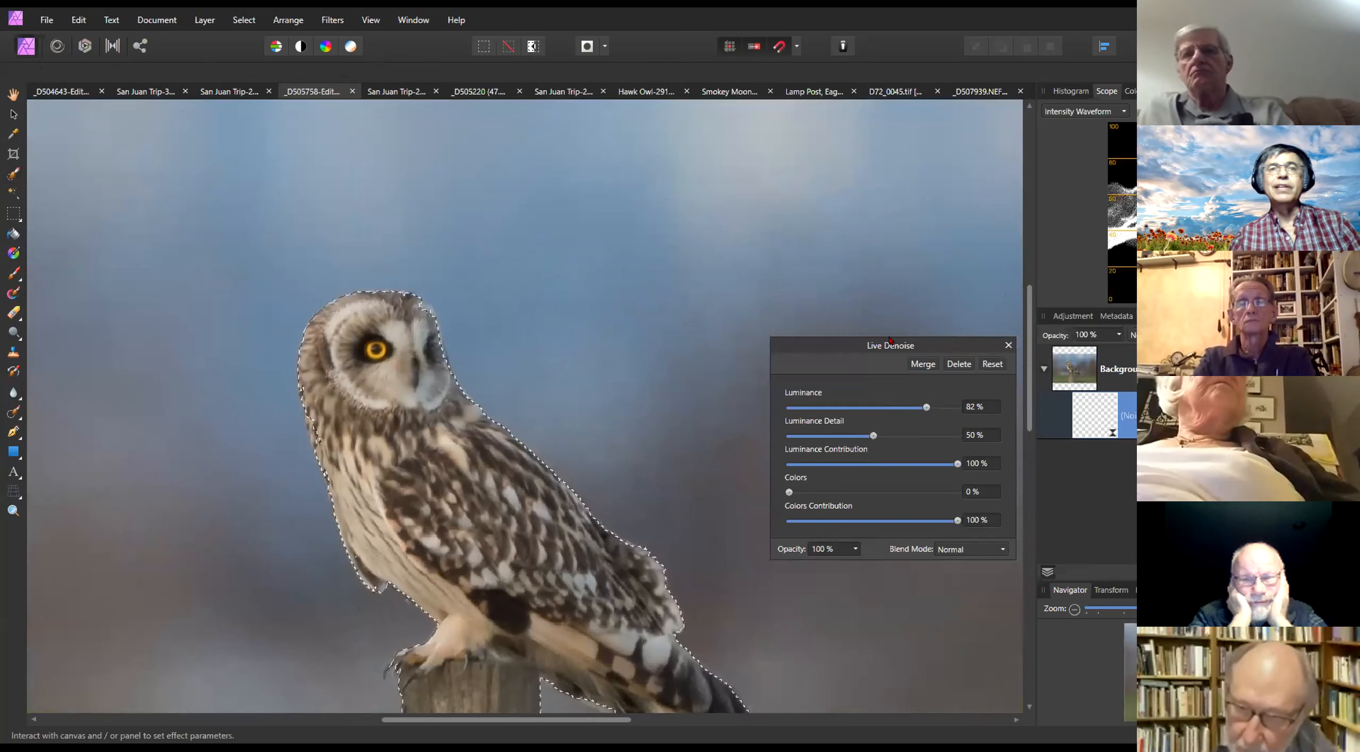
Examine the noise in the blurred background around the owl at several magnifications
{"action": "scroll", "coordinate": [681, 264], "scroll_direction": "up", "scroll_amount": 2}
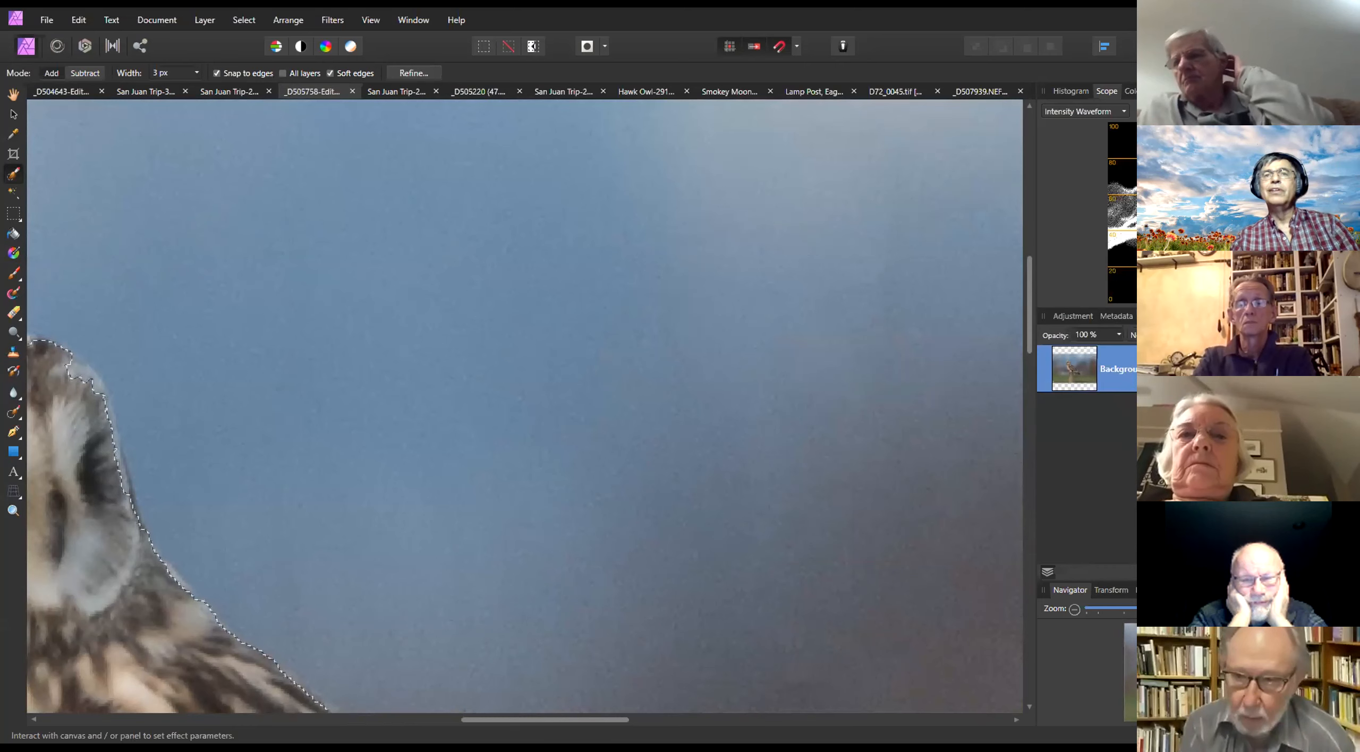
{"action": "scroll", "coordinate": [628, 437], "scroll_direction": "down", "scroll_amount": 3}
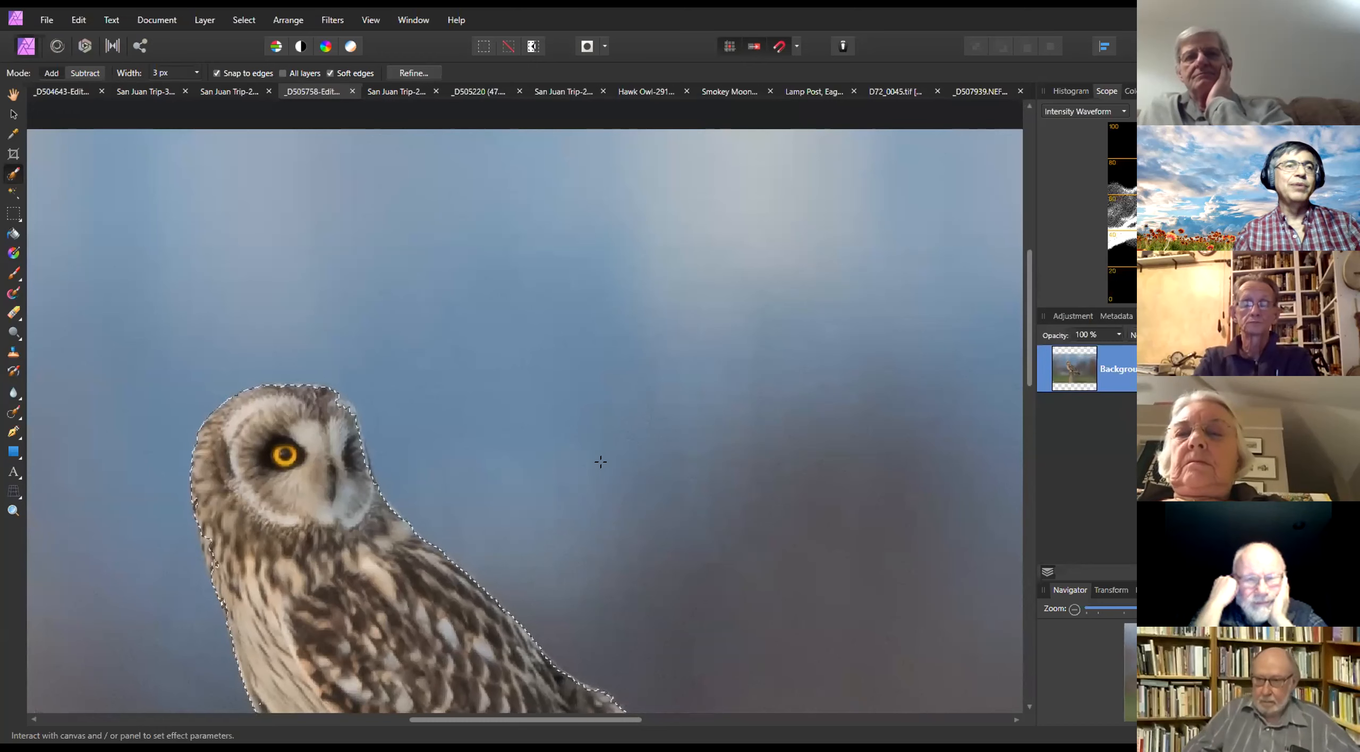
{"action": "scroll", "coordinate": [598, 462], "scroll_direction": "down", "scroll_amount": 3}
{"action": "scroll", "coordinate": [622, 410], "scroll_direction": "up", "scroll_amount": 4}
{"action": "scroll", "coordinate": [435, 450], "scroll_direction": "up", "scroll_amount": 1}
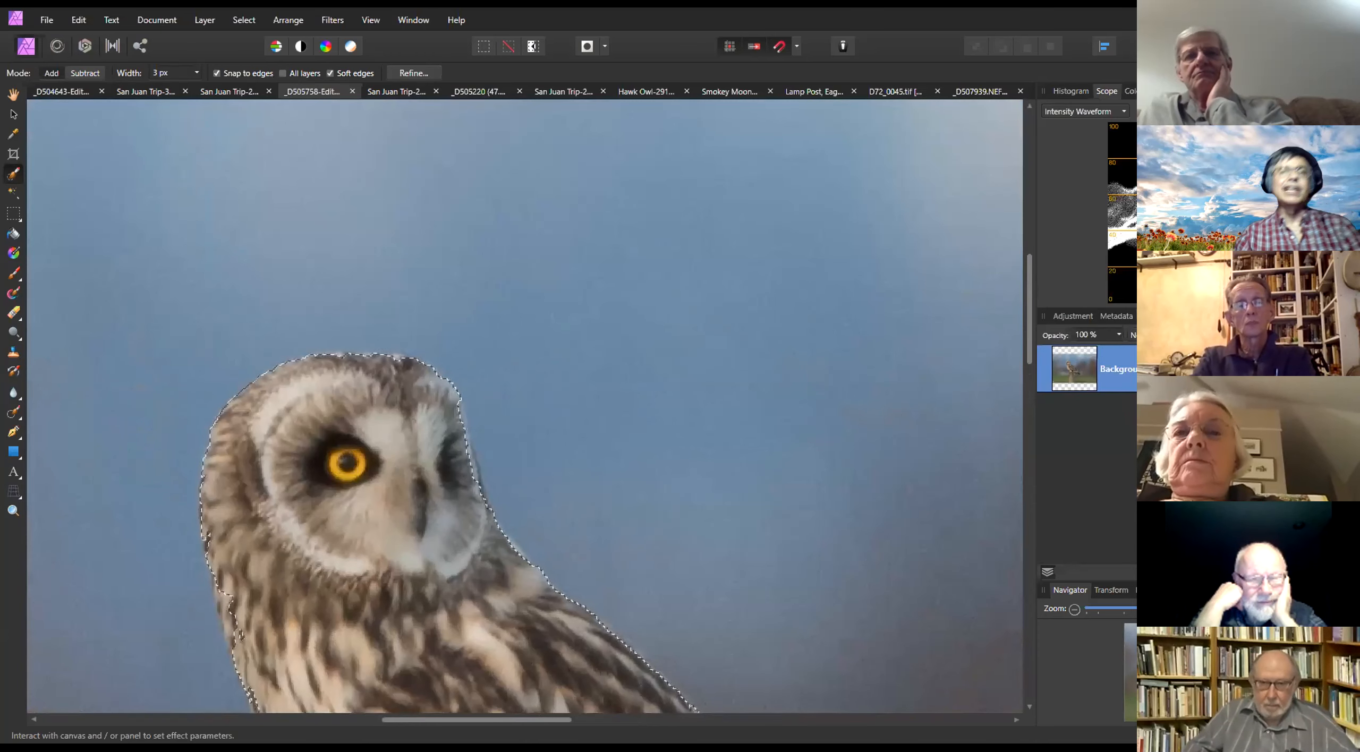
{"action": "scroll", "coordinate": [787, 439], "scroll_direction": "down", "scroll_amount": 3}
{"action": "scroll", "coordinate": [788, 440], "scroll_direction": "down", "scroll_amount": 3}
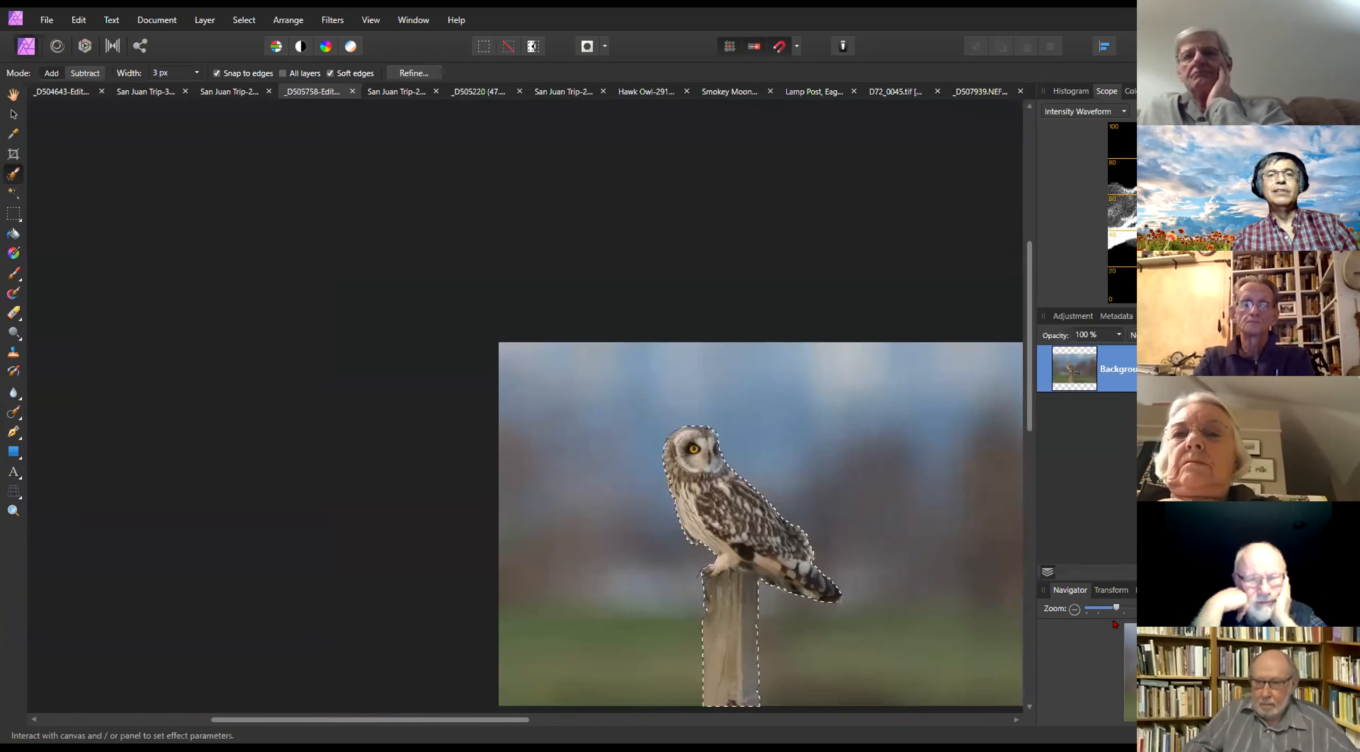
{"action": "scroll", "coordinate": [697, 507], "scroll_direction": "up", "scroll_amount": 3}
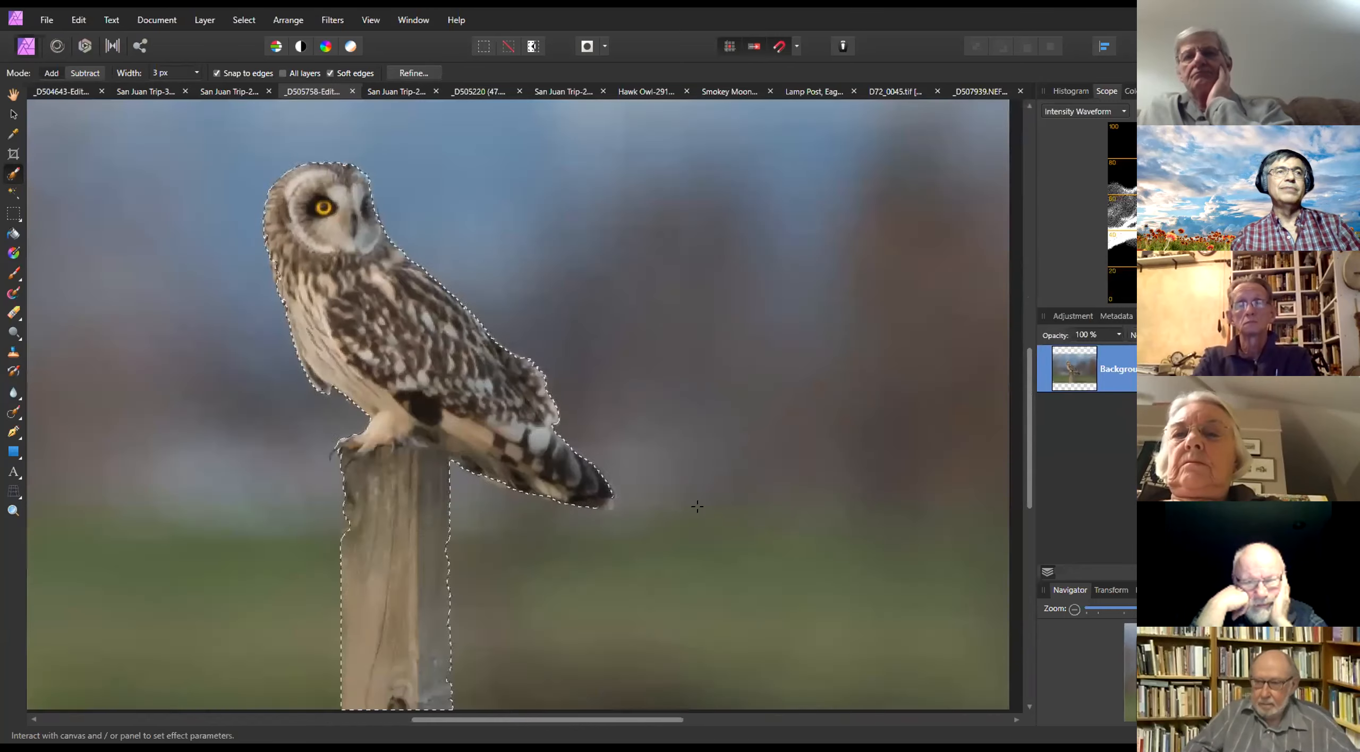
{"action": "scroll", "coordinate": [697, 507], "scroll_direction": "down", "scroll_amount": 2}
{"action": "scroll", "coordinate": [857, 463], "scroll_direction": "up", "scroll_amount": 1}
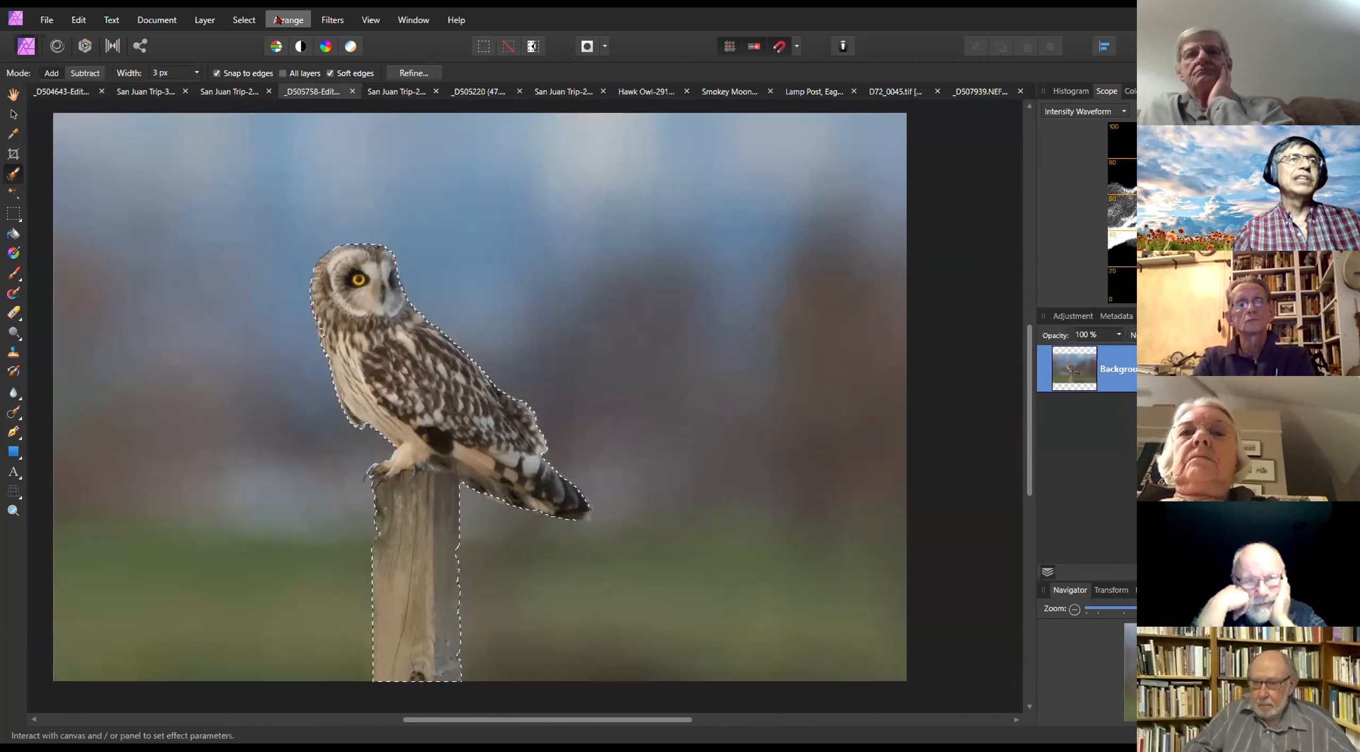
Invert the pixel selection to target the background and add a Live Denoise filter to it
{"action": "left_click", "coordinate": [245, 20]}
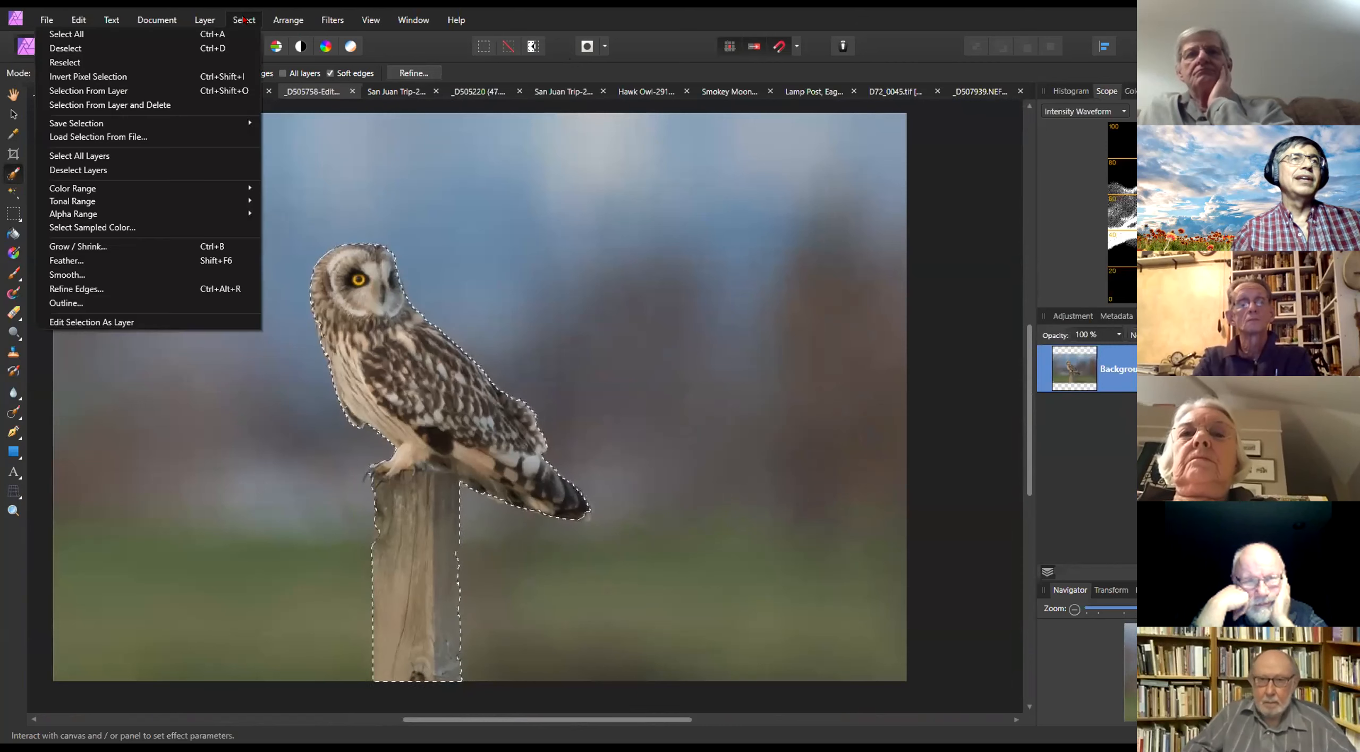
{"action": "left_click", "coordinate": [162, 75]}
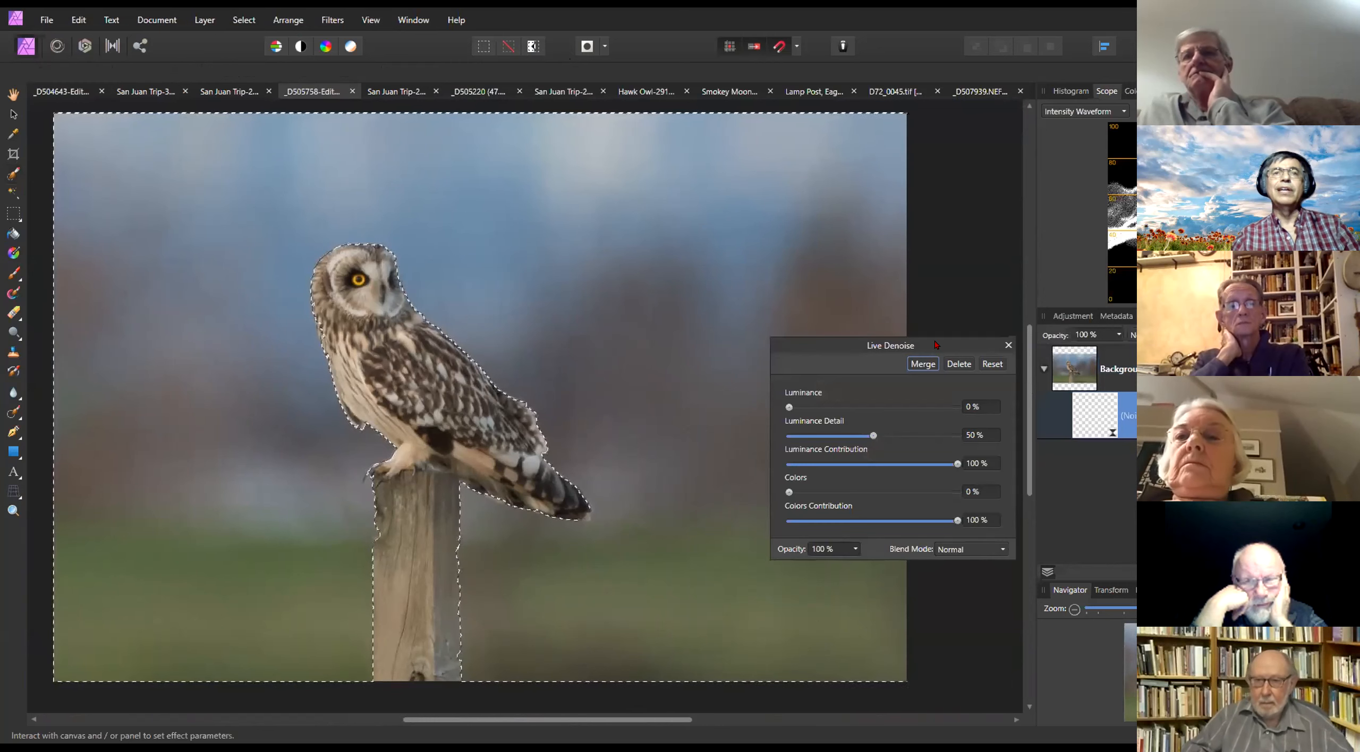
{"action": "left_click_drag", "start_coordinate": [949, 346], "coordinate": [1129, 367]}
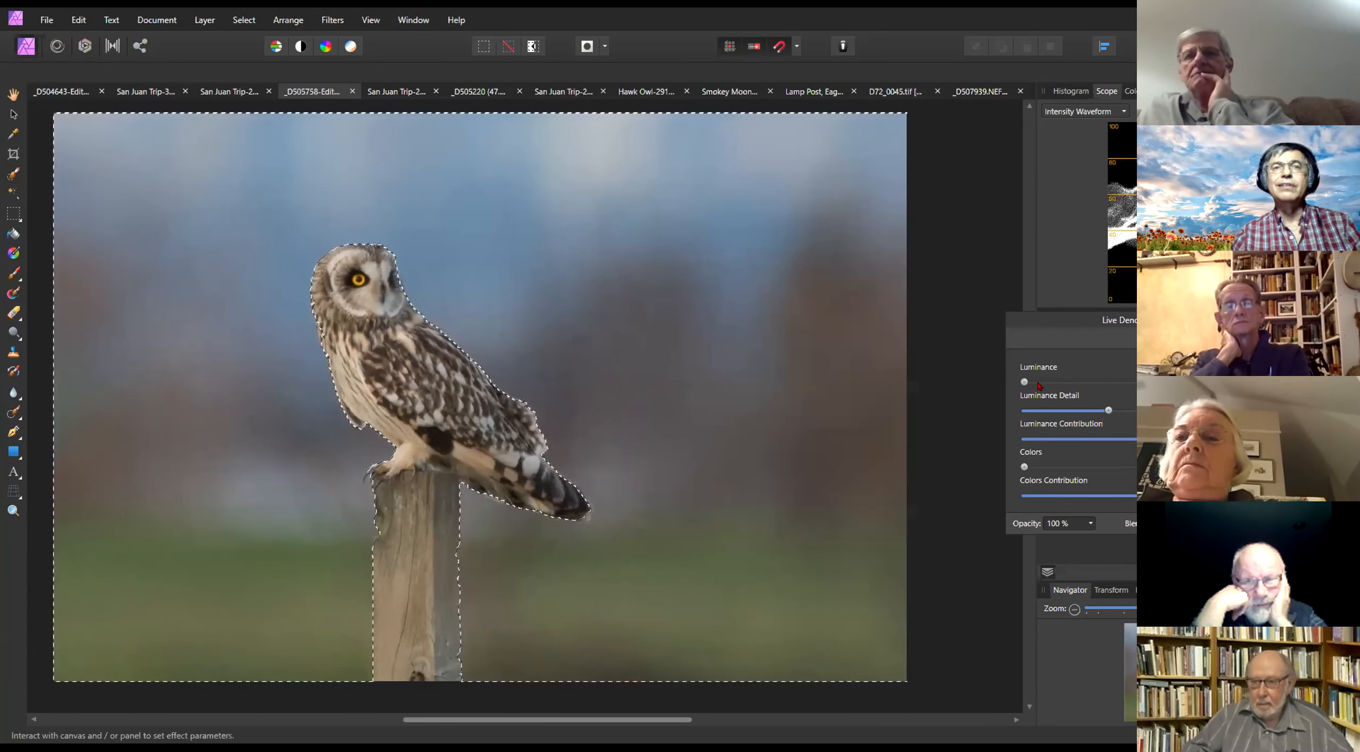
Compare the background with and without luminance denoising, set Luminance to about the middle of its range, and close the filter settings
{"action": "left_click_drag", "start_coordinate": [1102, 380], "coordinate": [1148, 382]}
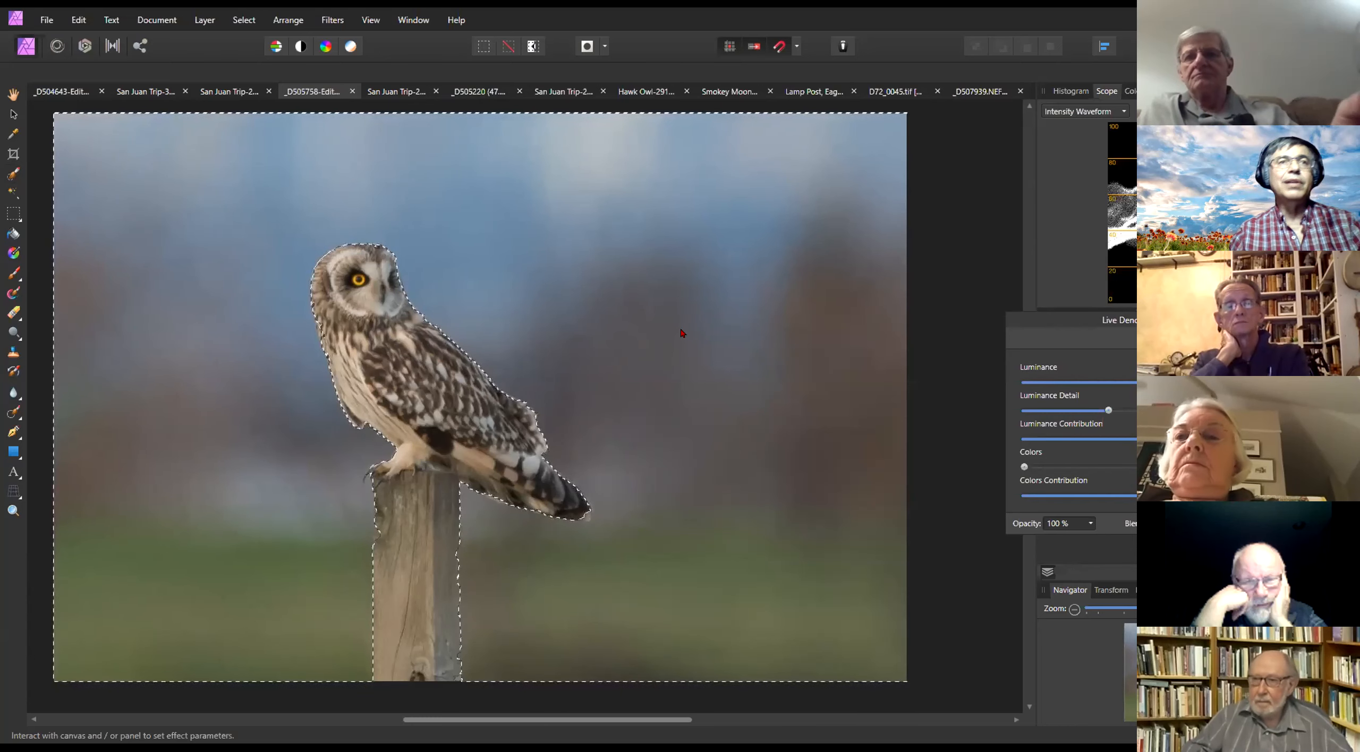
{"action": "scroll", "coordinate": [680, 334], "scroll_direction": "up", "scroll_amount": 5}
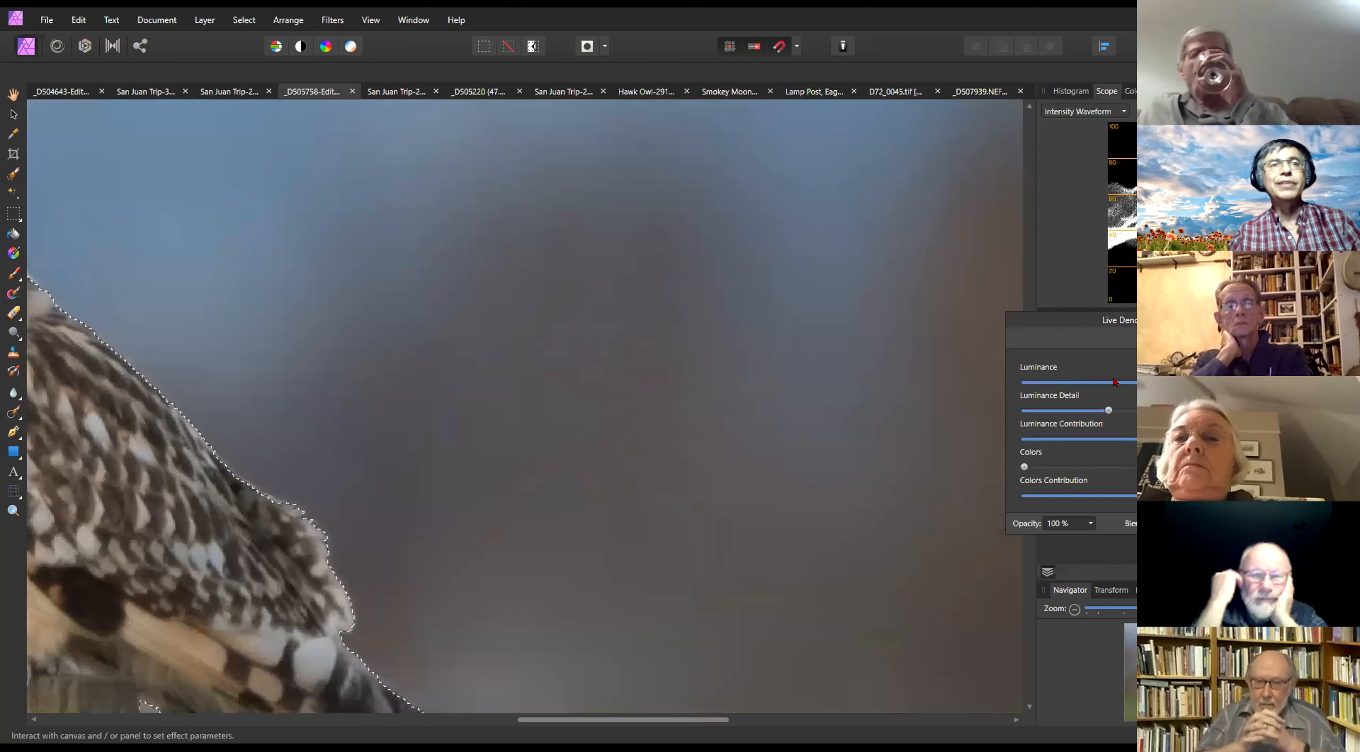
{"action": "left_click_drag", "start_coordinate": [1114, 380], "coordinate": [1024, 389]}
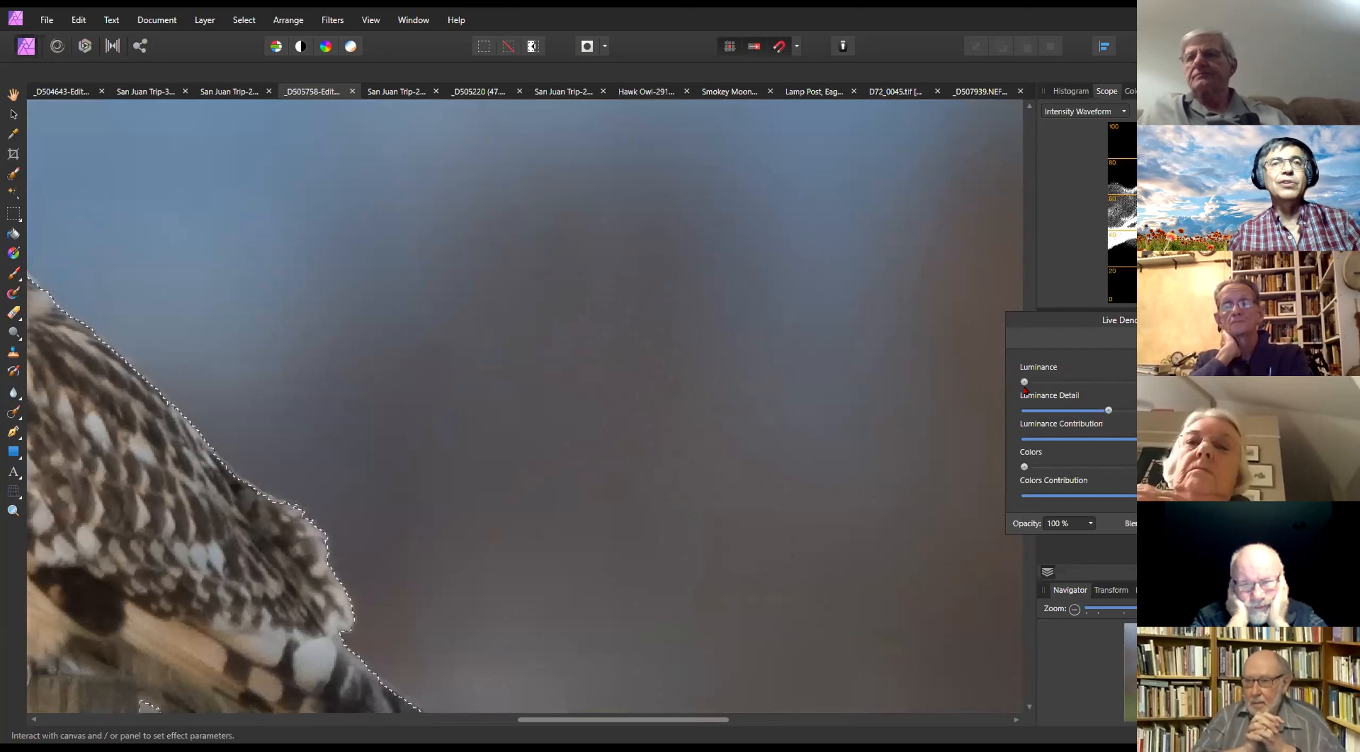
{"action": "left_click_drag", "start_coordinate": [1060, 388], "coordinate": [1113, 390]}
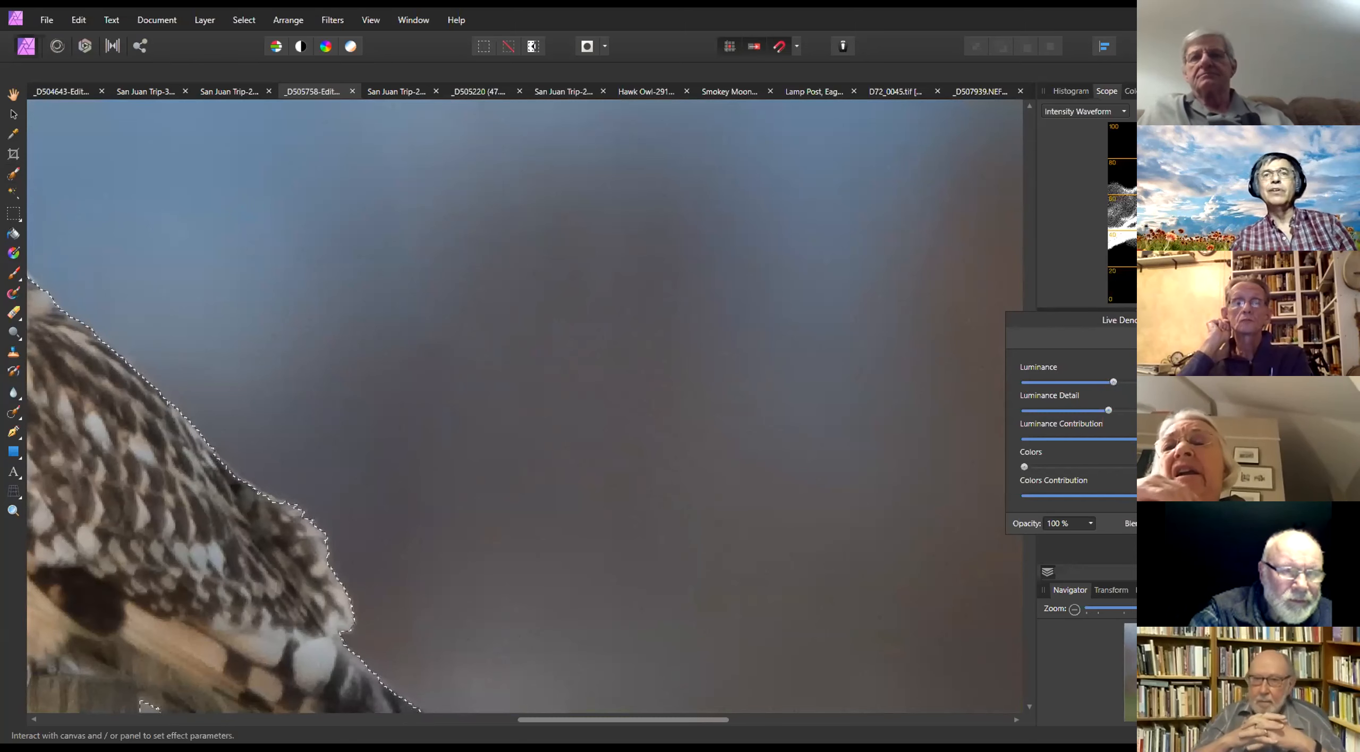
{"action": "left_click", "coordinate": [1237, 321]}
{"action": "scroll", "coordinate": [457, 433], "scroll_direction": "down", "scroll_amount": 3}
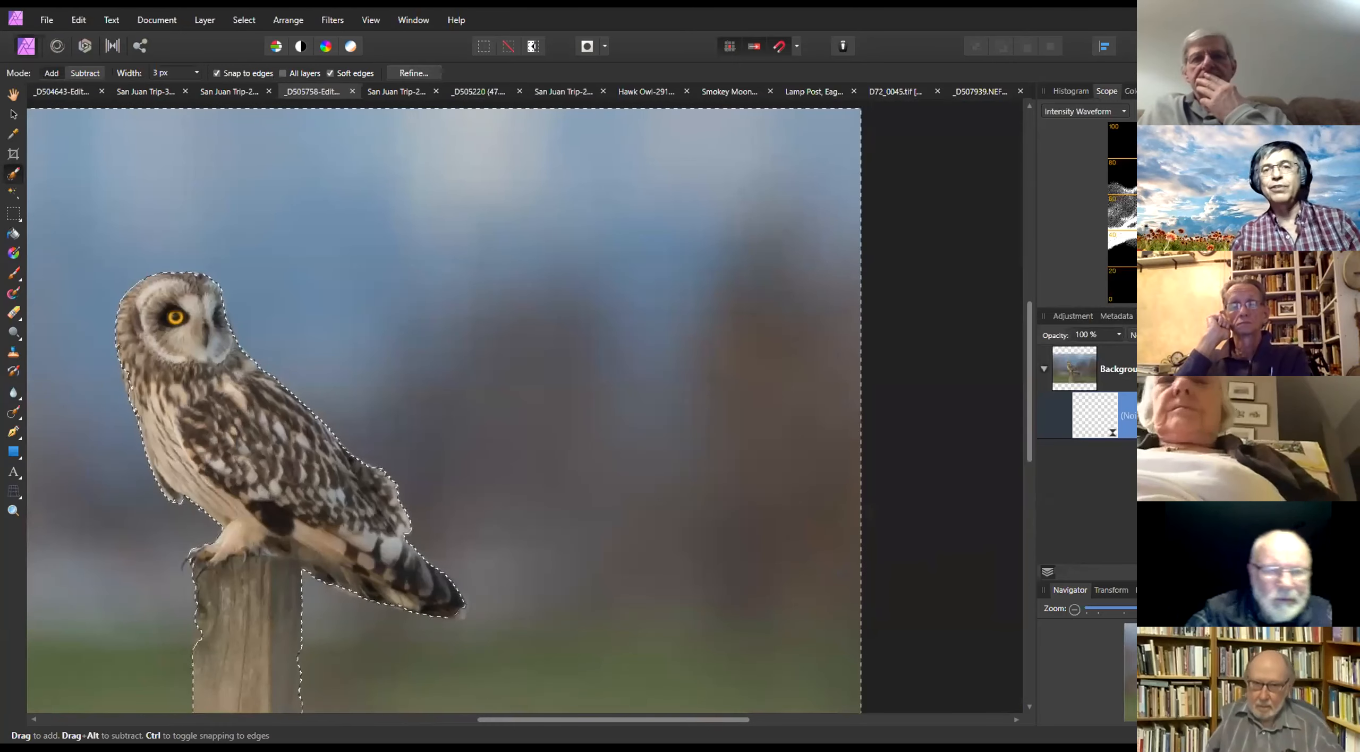
Invert the pixel selection back to the owl and post, and add a Live Unsharp Mask filter to the Background layer
{"action": "left_click_drag", "start_coordinate": [1227, 665], "coordinate": [1200, 671]}
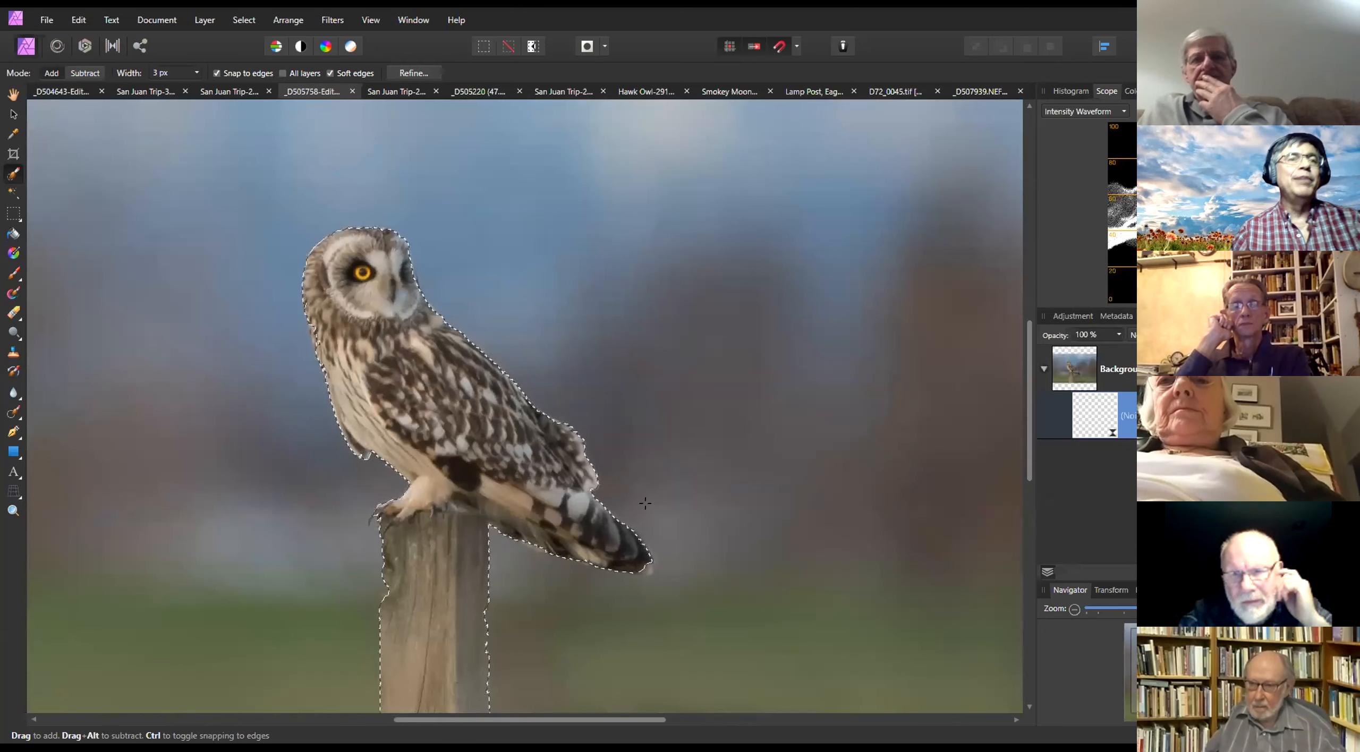
{"action": "scroll", "coordinate": [551, 377], "scroll_direction": "up", "scroll_amount": 3}
{"action": "scroll", "coordinate": [551, 377], "scroll_direction": "down", "scroll_amount": 3}
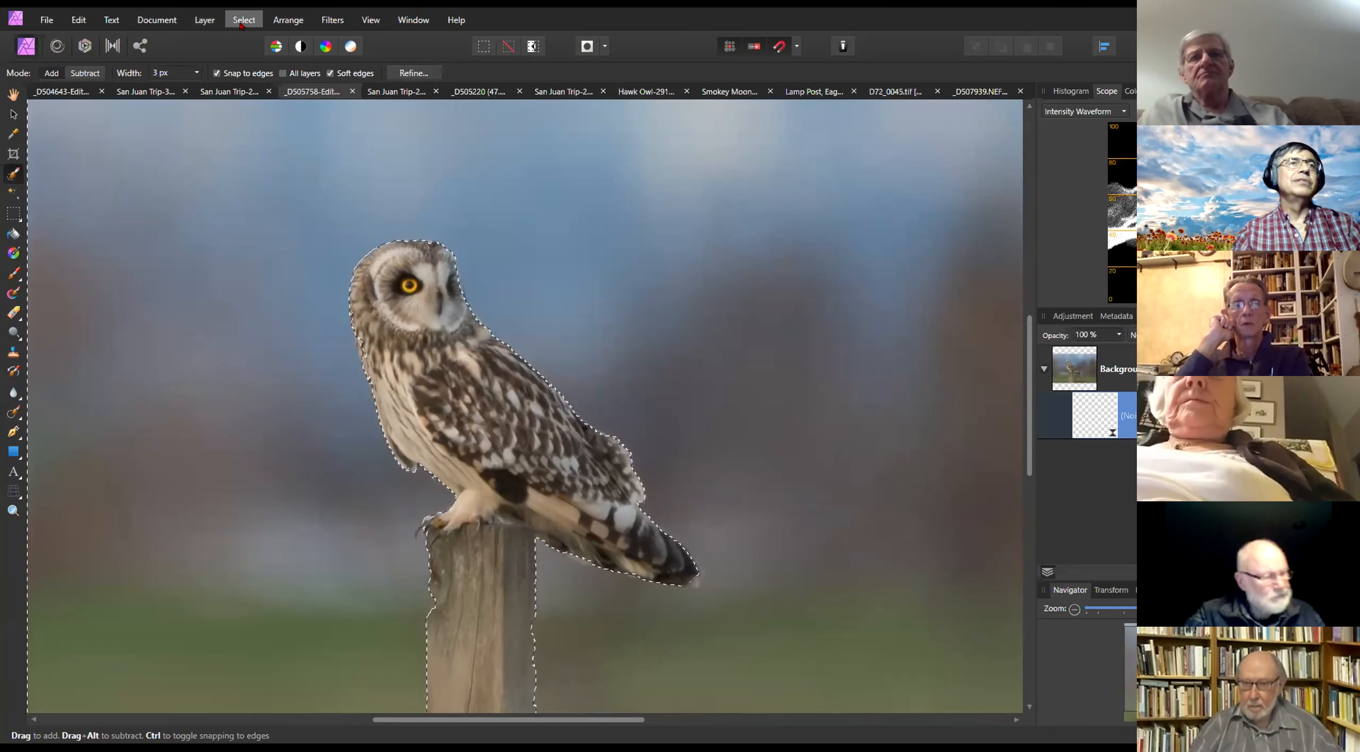
{"action": "left_click", "coordinate": [244, 20]}
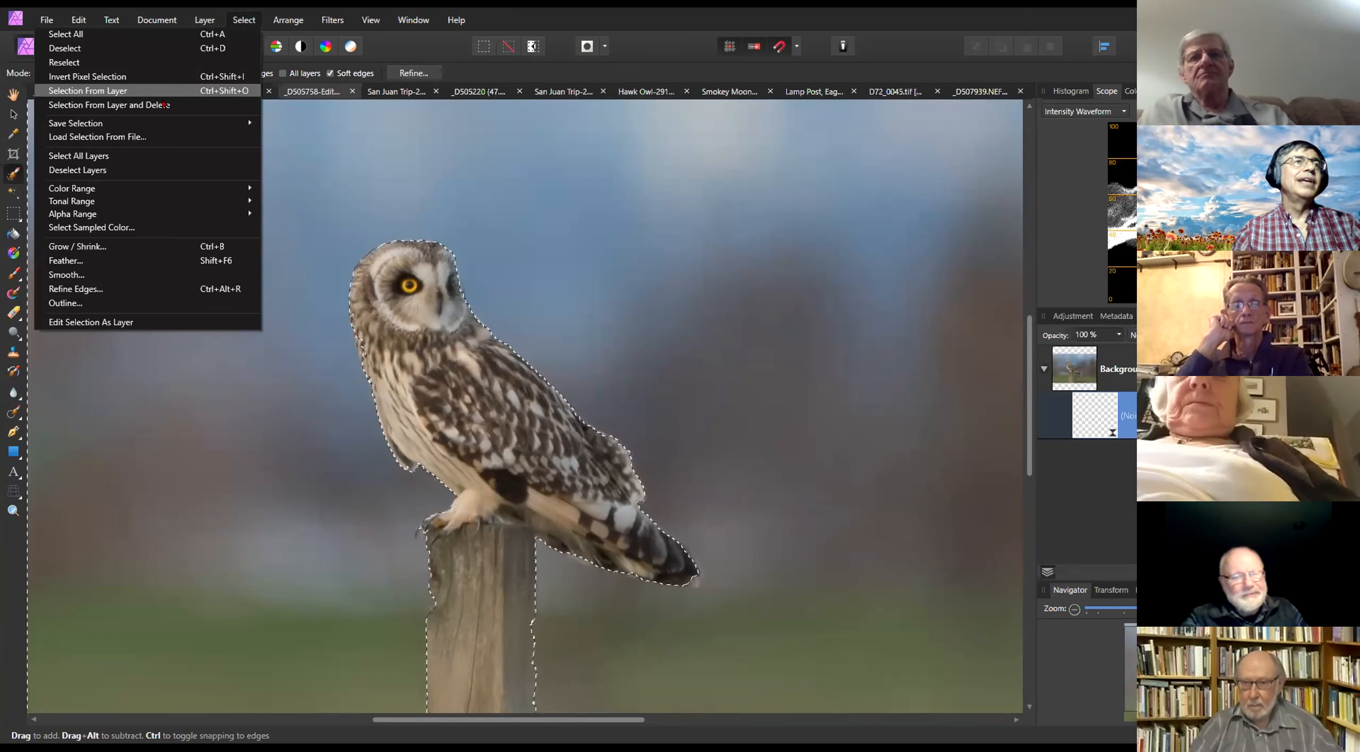
{"action": "left_click", "coordinate": [168, 75]}
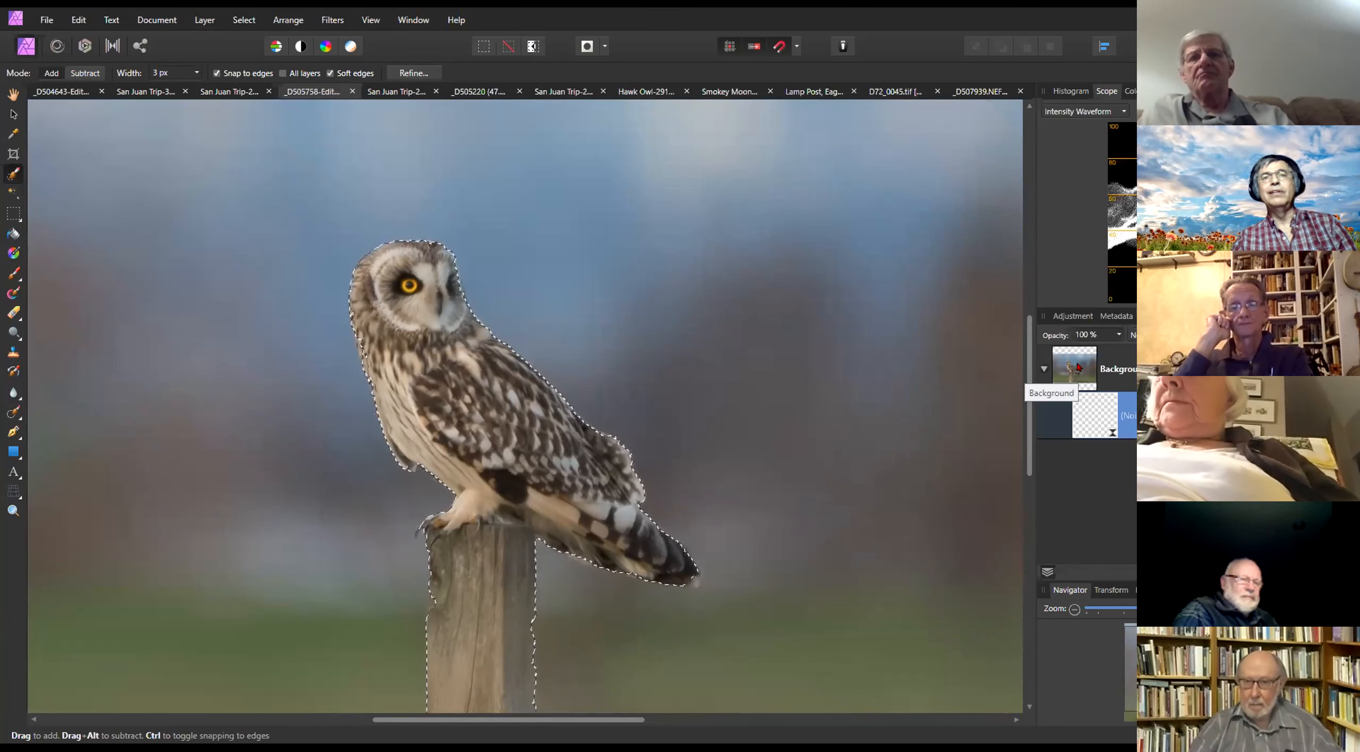
{"action": "left_click", "coordinate": [1074, 366]}
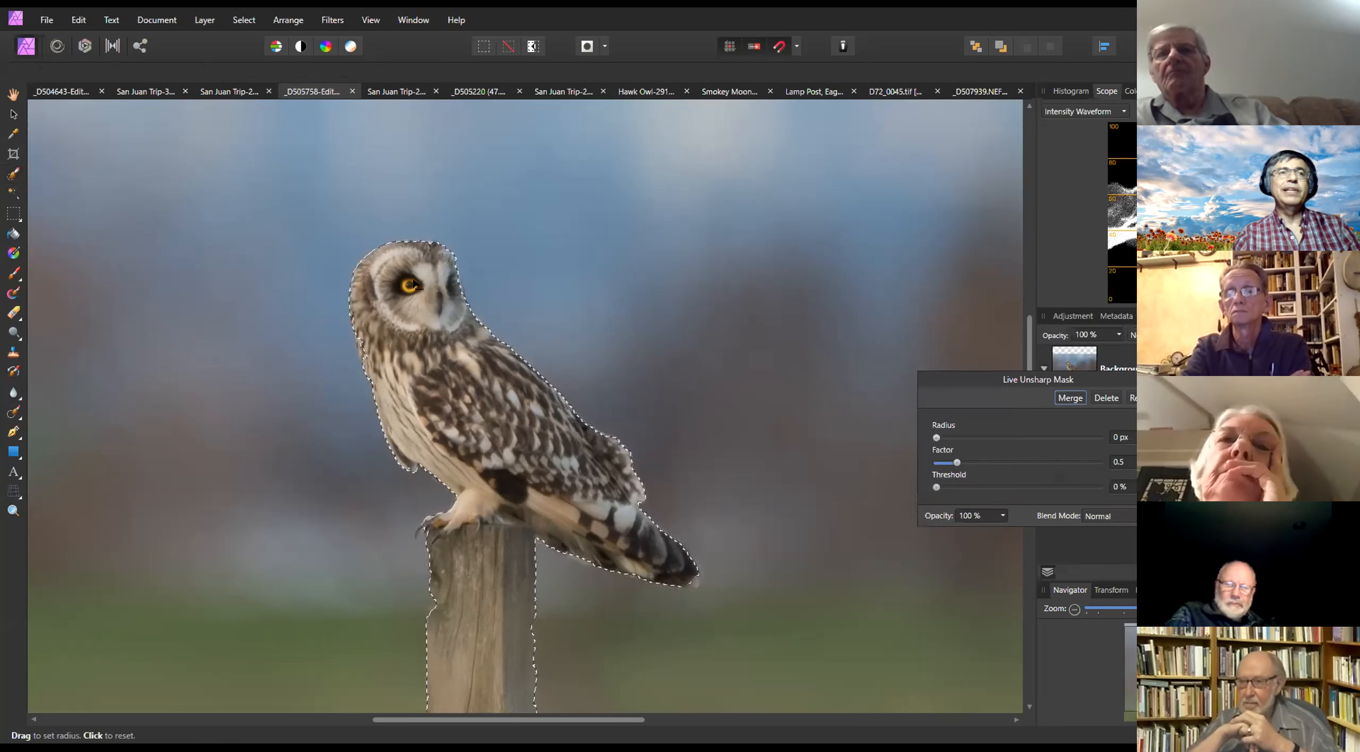
Set the Live Unsharp Mask radius to 1 px while judging the sharpening on the owl's head
{"action": "scroll", "coordinate": [415, 285], "scroll_direction": "up", "scroll_amount": 5}
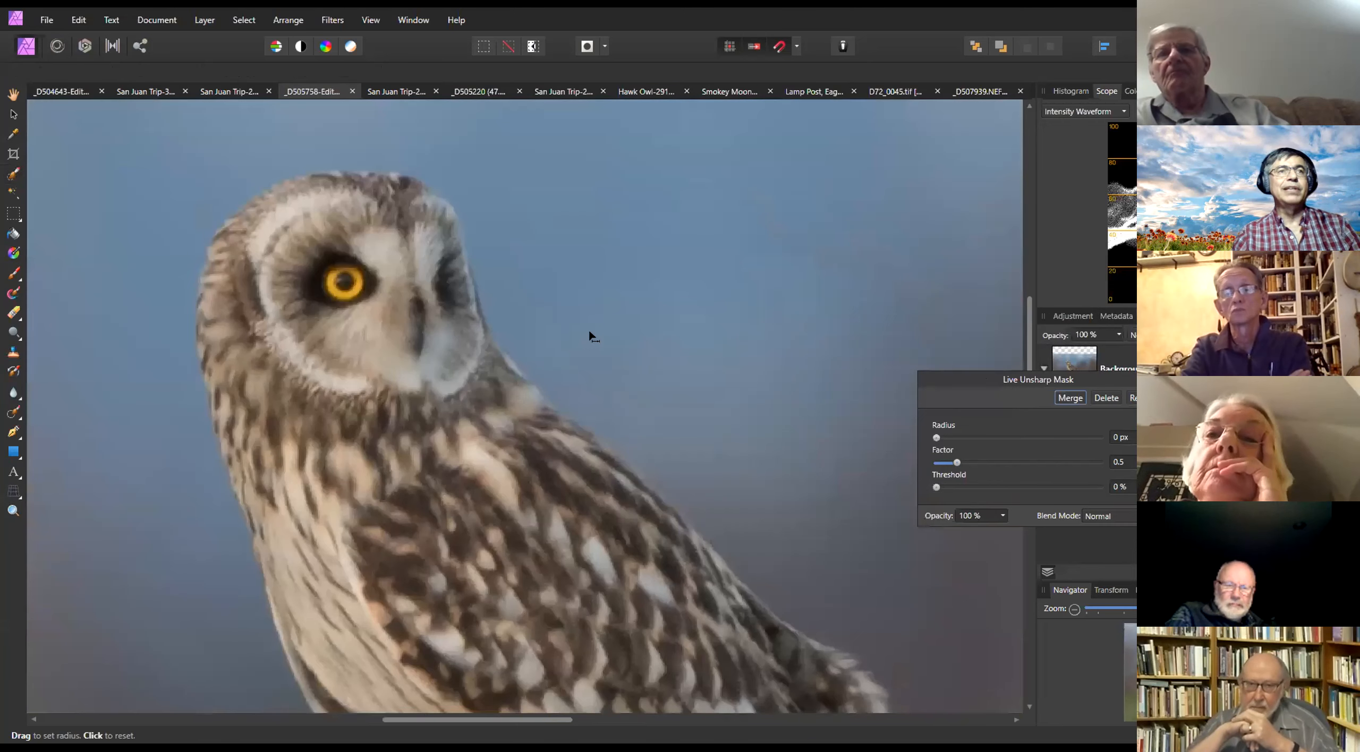
{"action": "scroll", "coordinate": [589, 334], "scroll_direction": "up", "scroll_amount": 2}
{"action": "left_click_drag", "start_coordinate": [583, 252], "coordinate": [771, 333]}
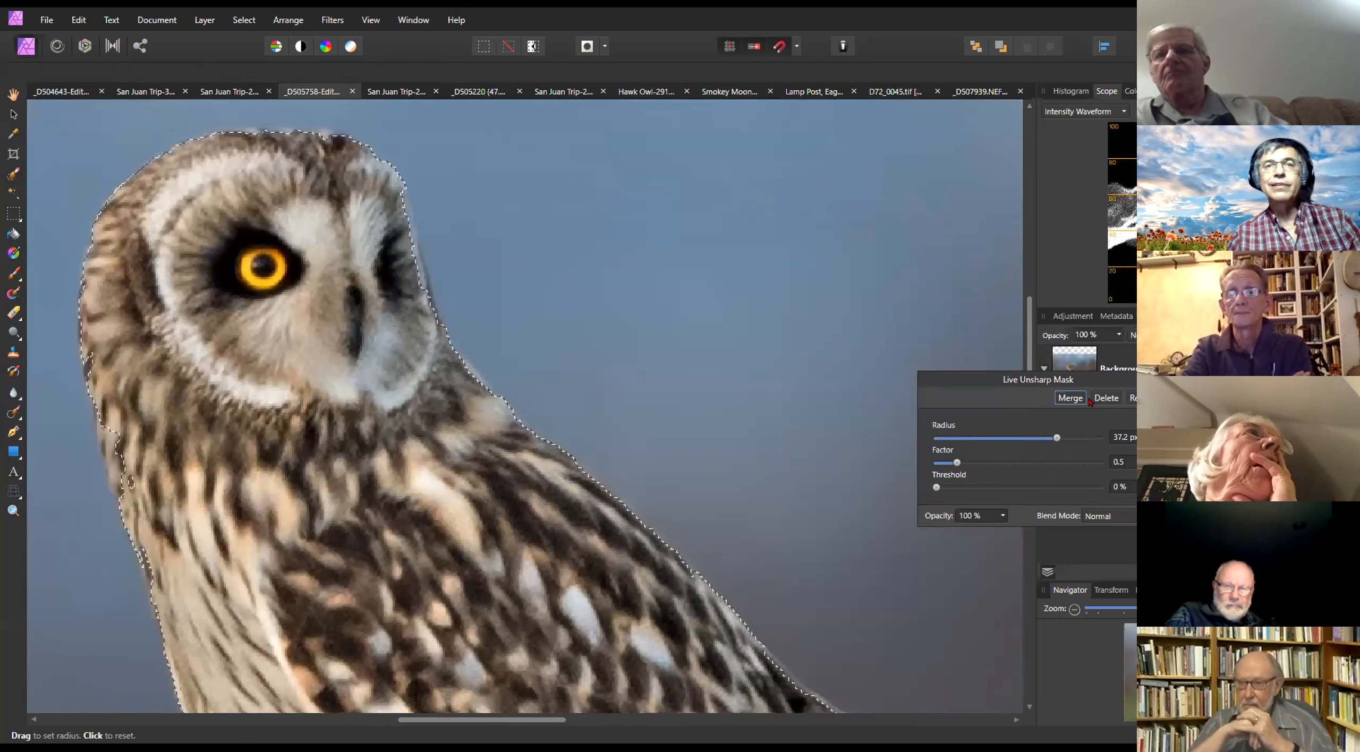
{"action": "left_click", "coordinate": [965, 441]}
{"action": "left_click_drag", "start_coordinate": [967, 442], "coordinate": [973, 442]}
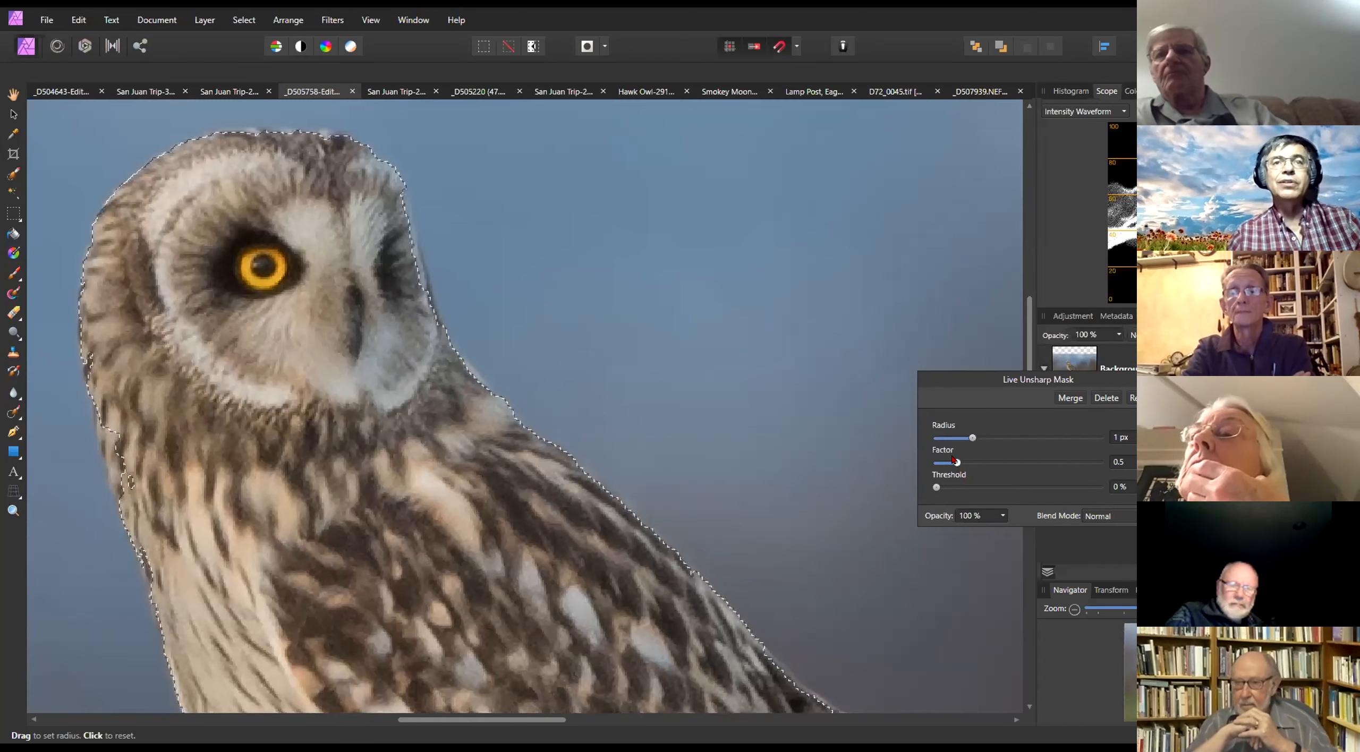
Try sharpening factors of 1.948 and 2.557, compare the owl with and without the filter, and set the factor to 1.391
{"action": "left_click_drag", "start_coordinate": [957, 464], "coordinate": [1015, 468]}
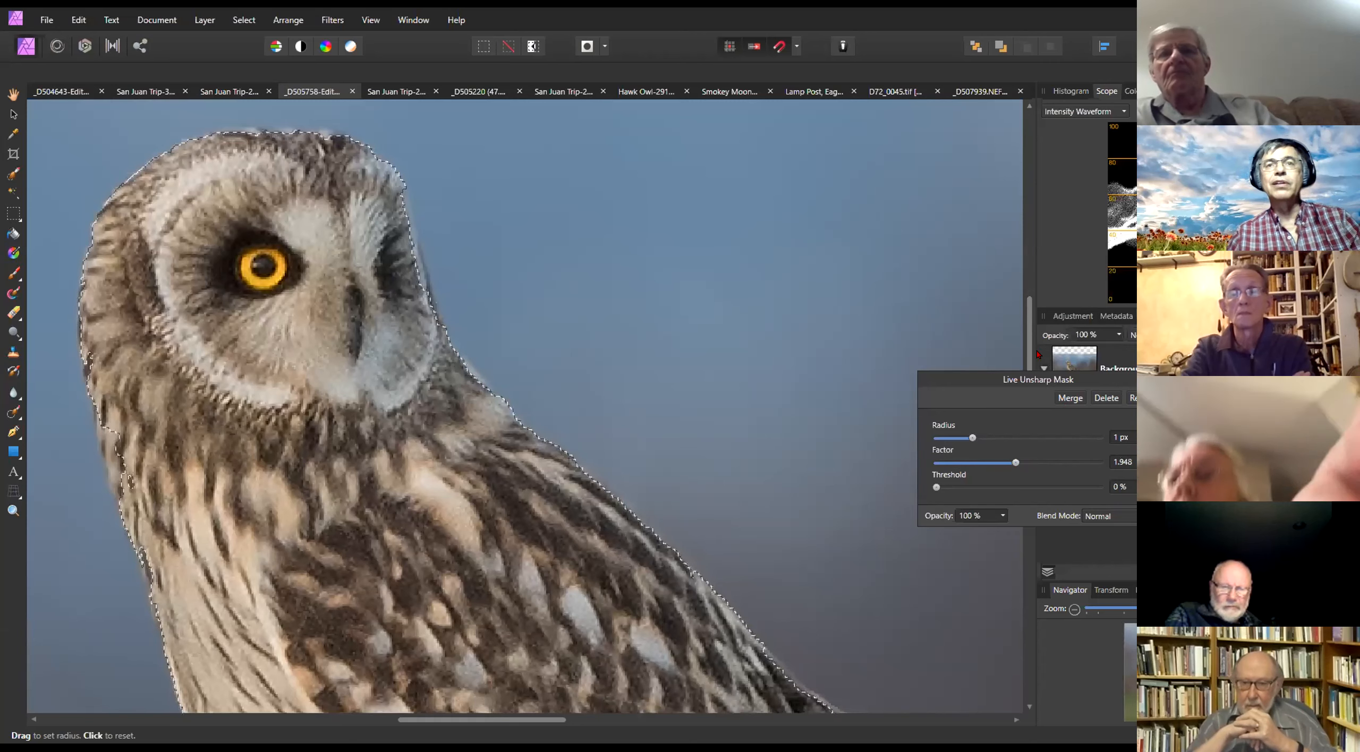
{"action": "left_click_drag", "start_coordinate": [1026, 379], "coordinate": [829, 341]}
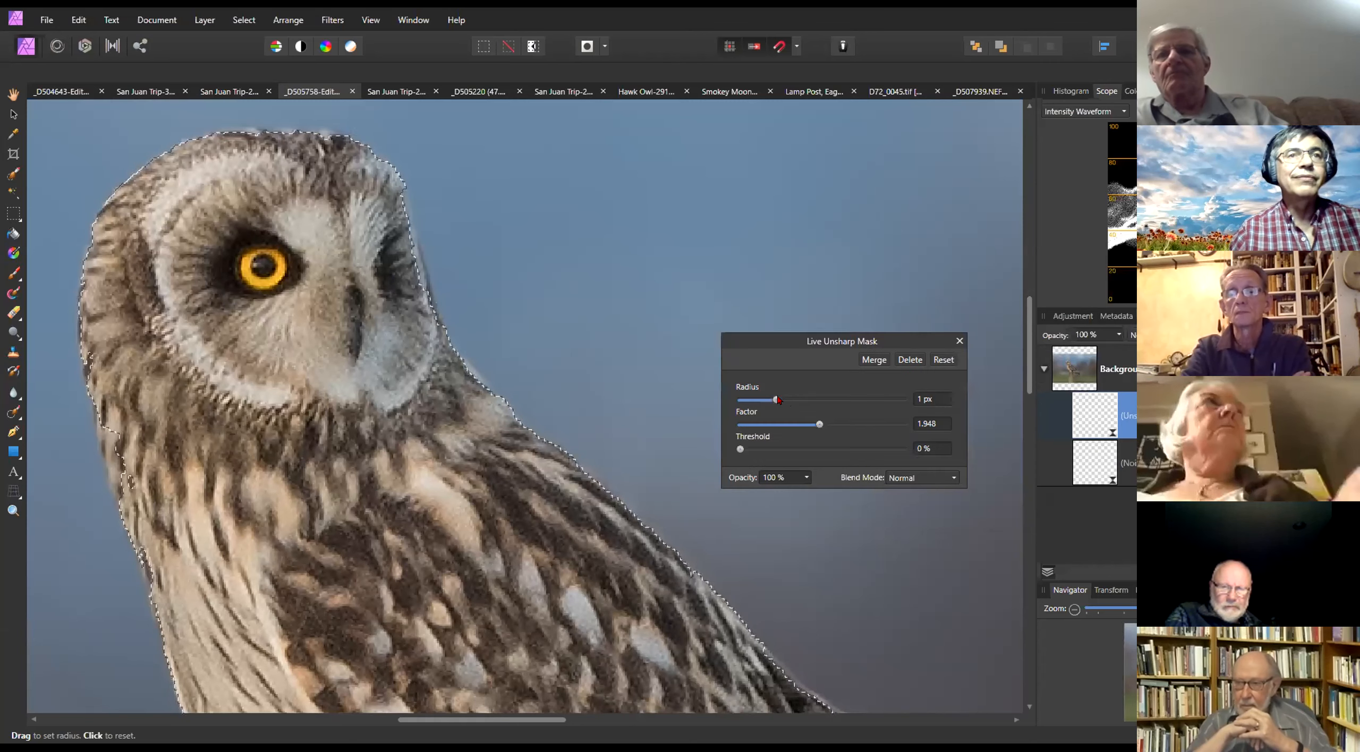
{"action": "mouse_move", "coordinate": [819, 424]}
{"action": "left_mouse_down"}
{"action": "mouse_move", "coordinate": [845, 425]}
{"action": "mouse_move", "coordinate": [826, 424]}
{"action": "left_mouse_up"}
{"action": "left_click_drag", "start_coordinate": [859, 342], "coordinate": [886, 350]}
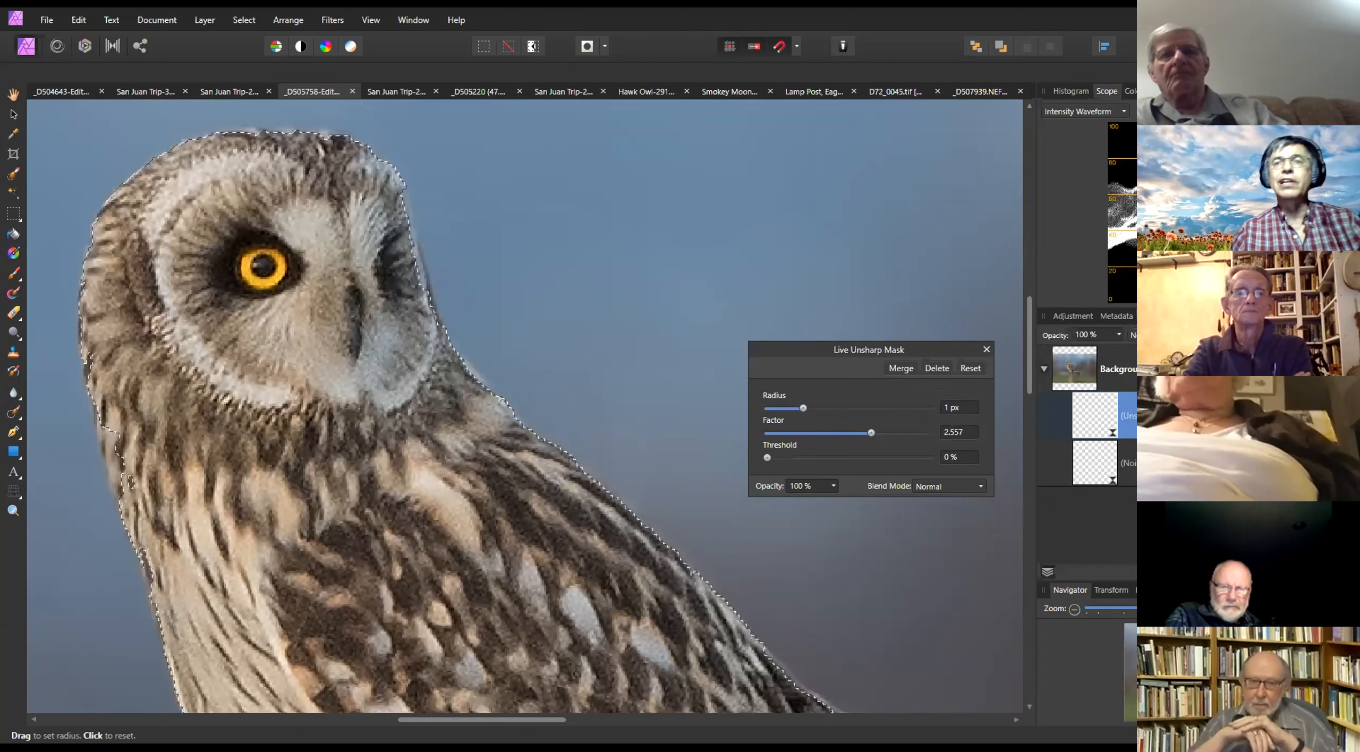
{"action": "left_click", "coordinate": [1345, 416]}
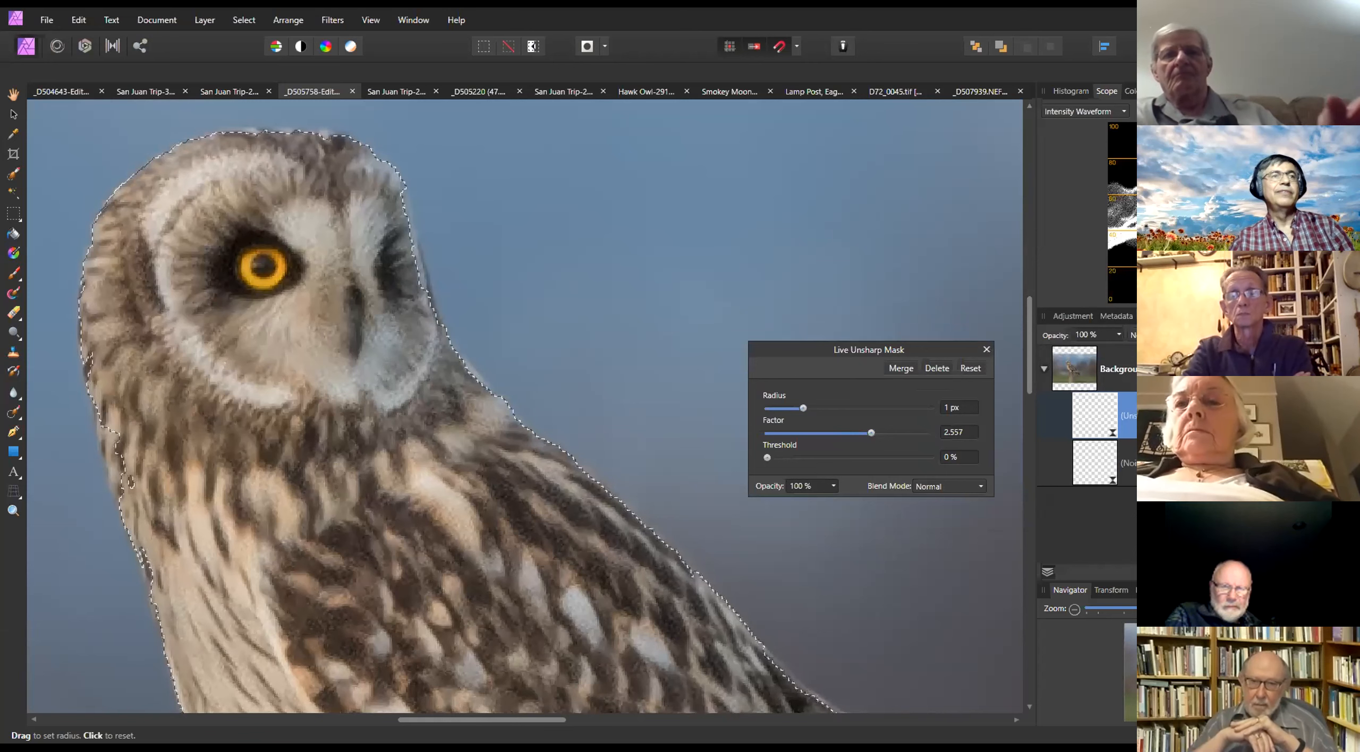
{"action": "left_click", "coordinate": [1346, 416]}
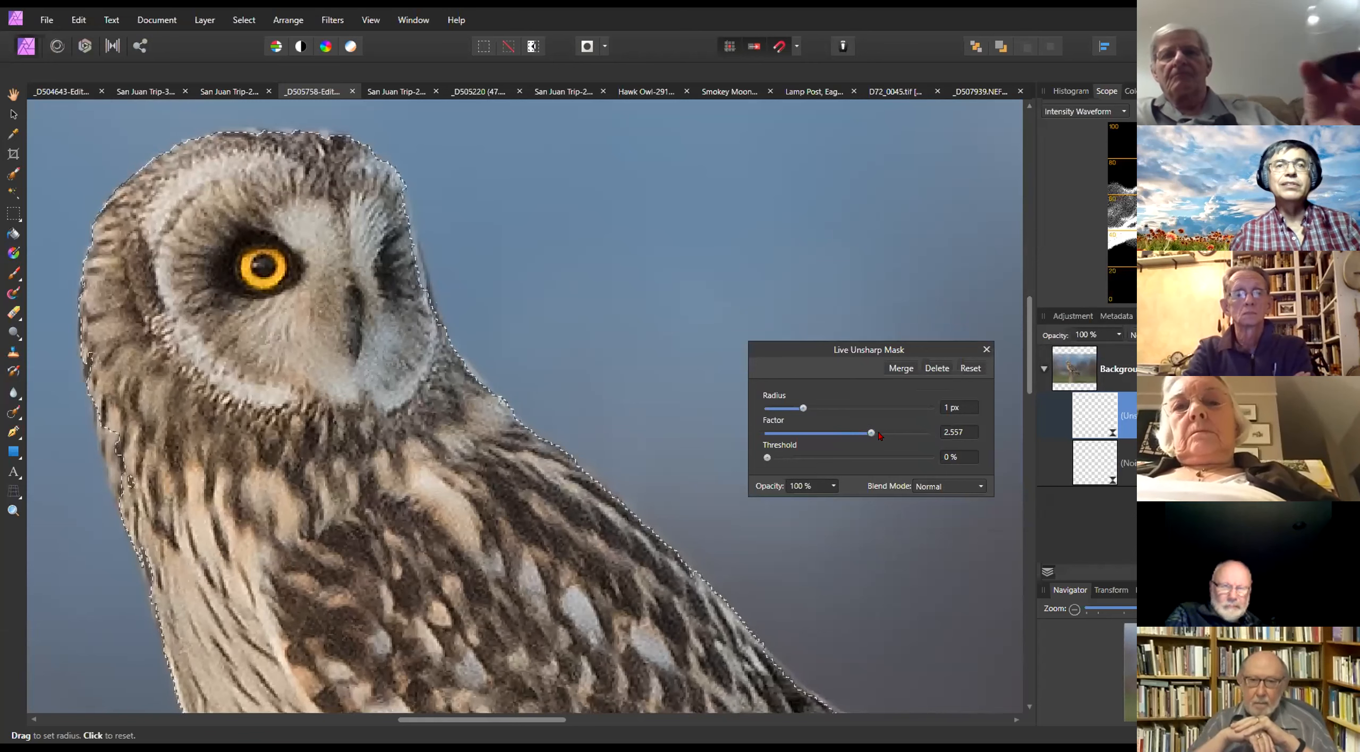
{"action": "left_click_drag", "start_coordinate": [872, 433], "coordinate": [864, 433]}
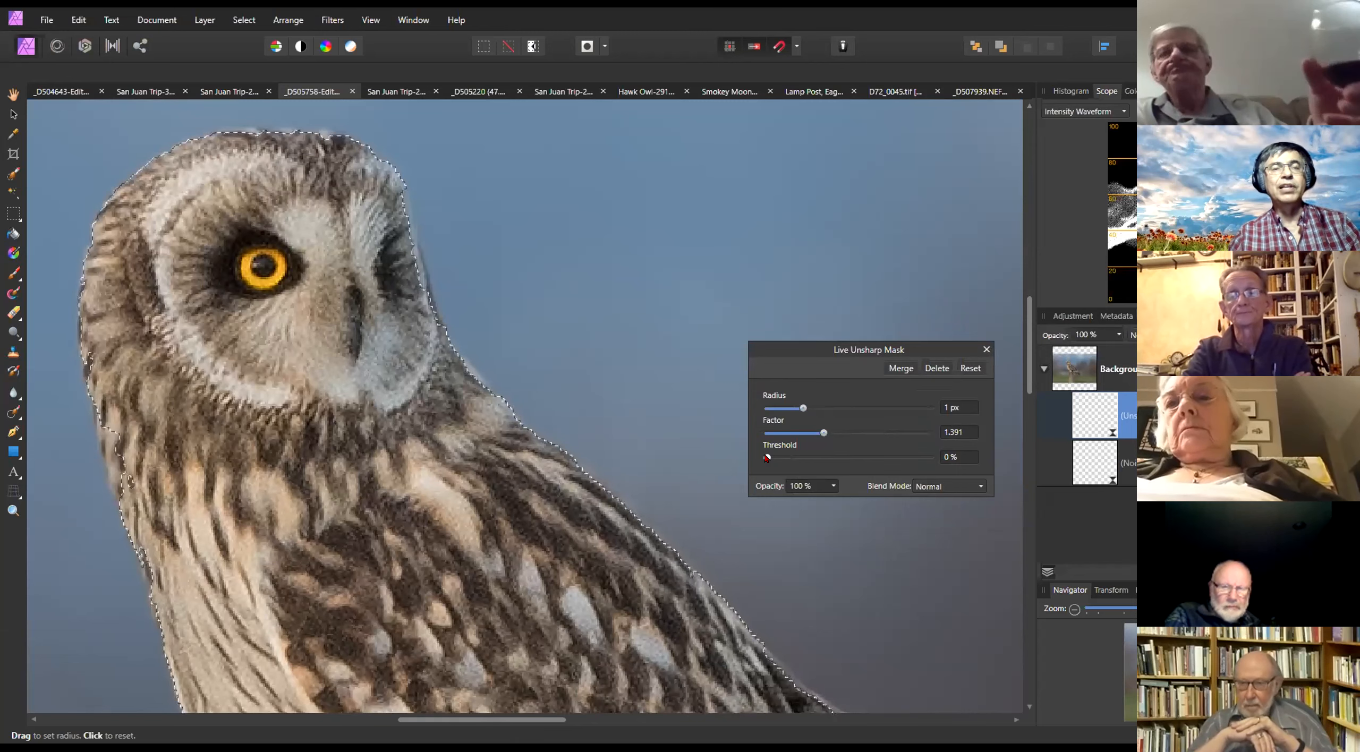
Try a sharpening threshold of 46%, return it to 0%, and close the Unsharp Mask settings
{"action": "left_click_drag", "start_coordinate": [767, 458], "coordinate": [820, 460]}
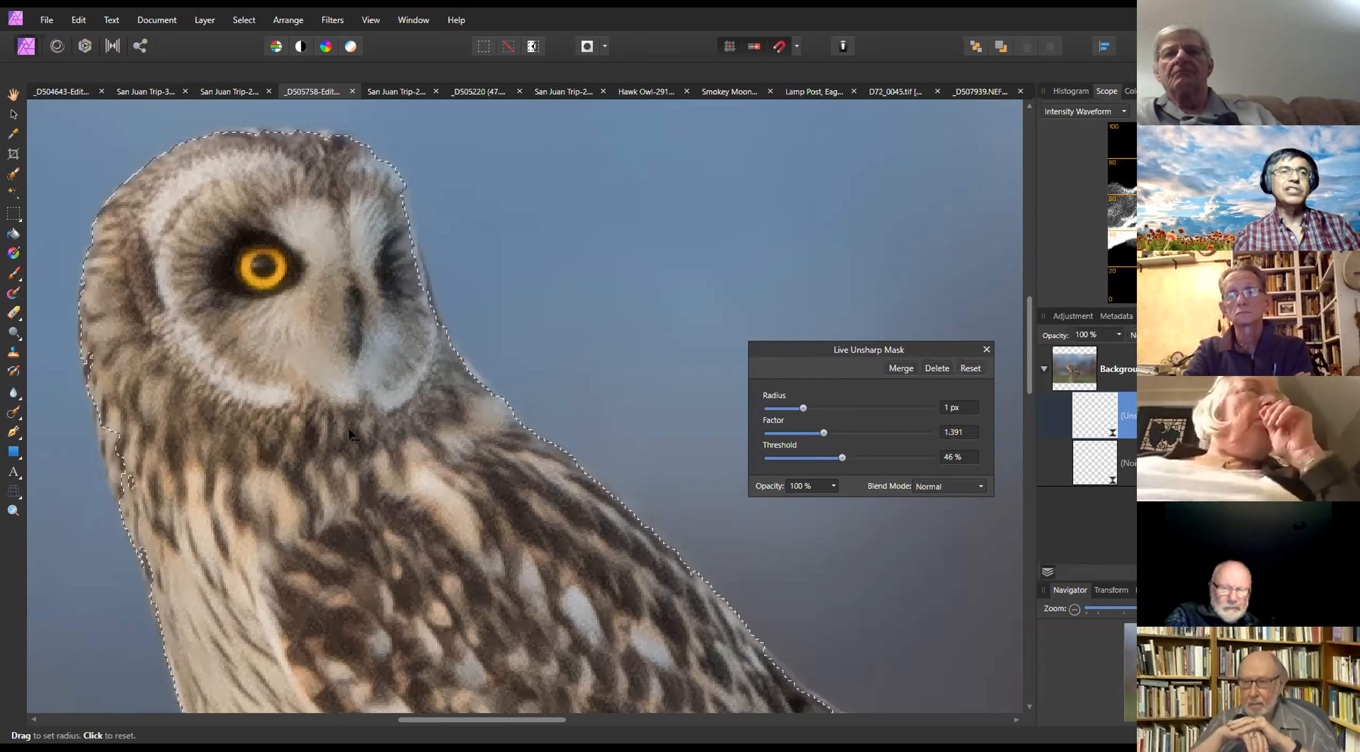
{"action": "left_click_drag", "start_coordinate": [842, 458], "coordinate": [751, 460]}
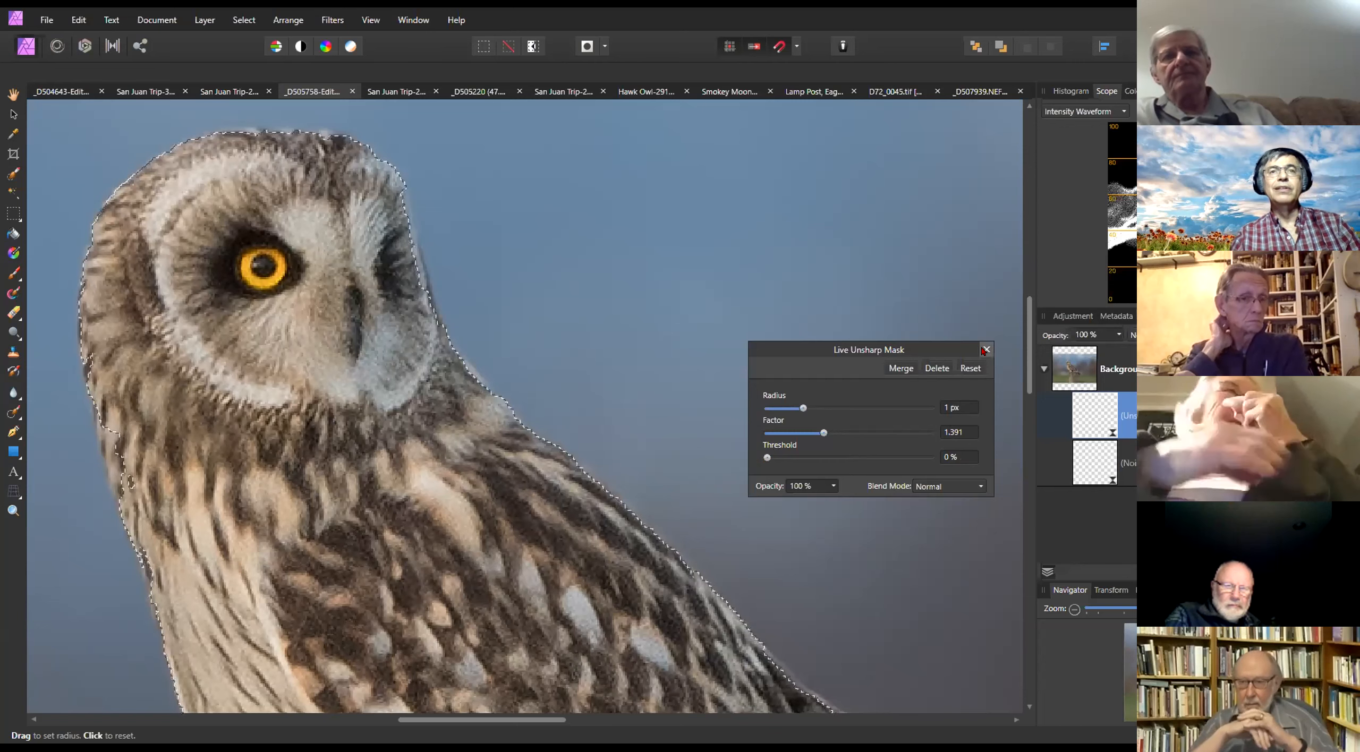
{"action": "left_click", "coordinate": [985, 349]}
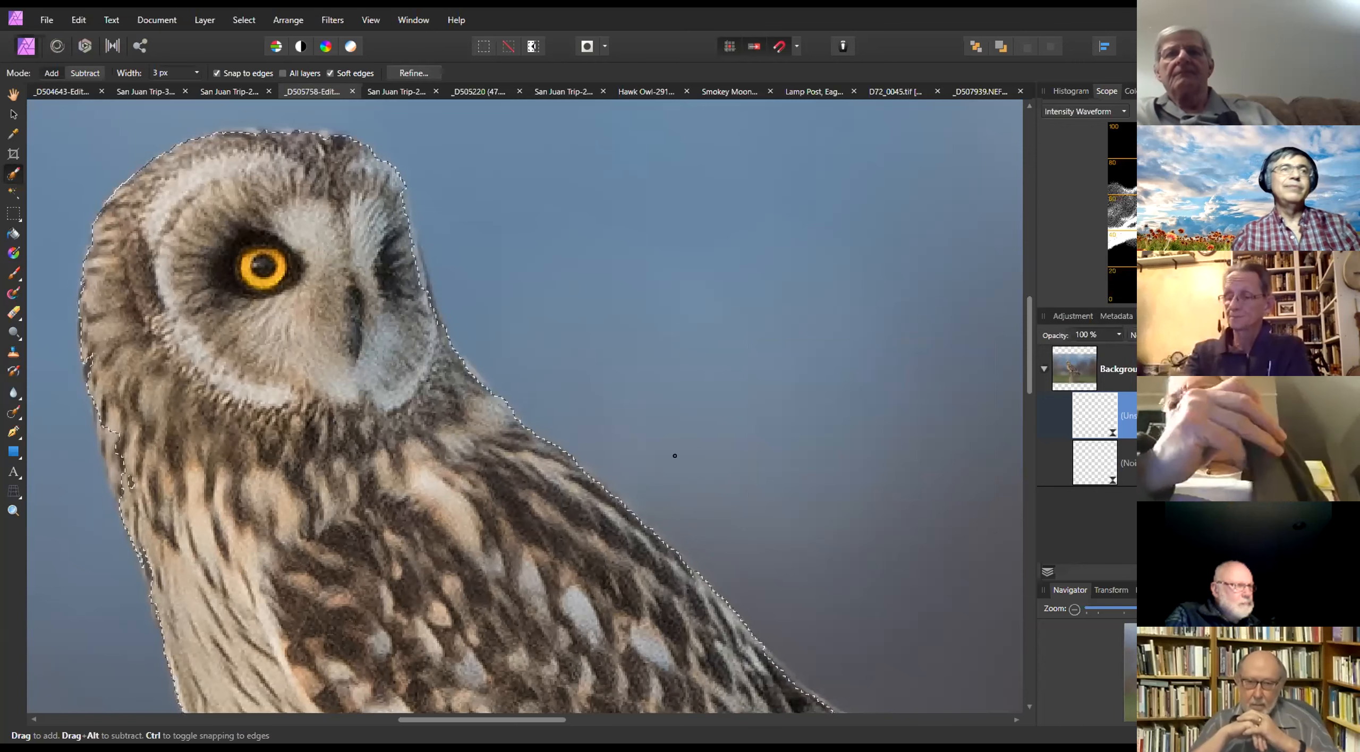
Collapse the live filters nested under the Background layer and view the sharpened owl at lower magnification
{"action": "scroll", "coordinate": [675, 456], "scroll_direction": "down", "scroll_amount": 2}
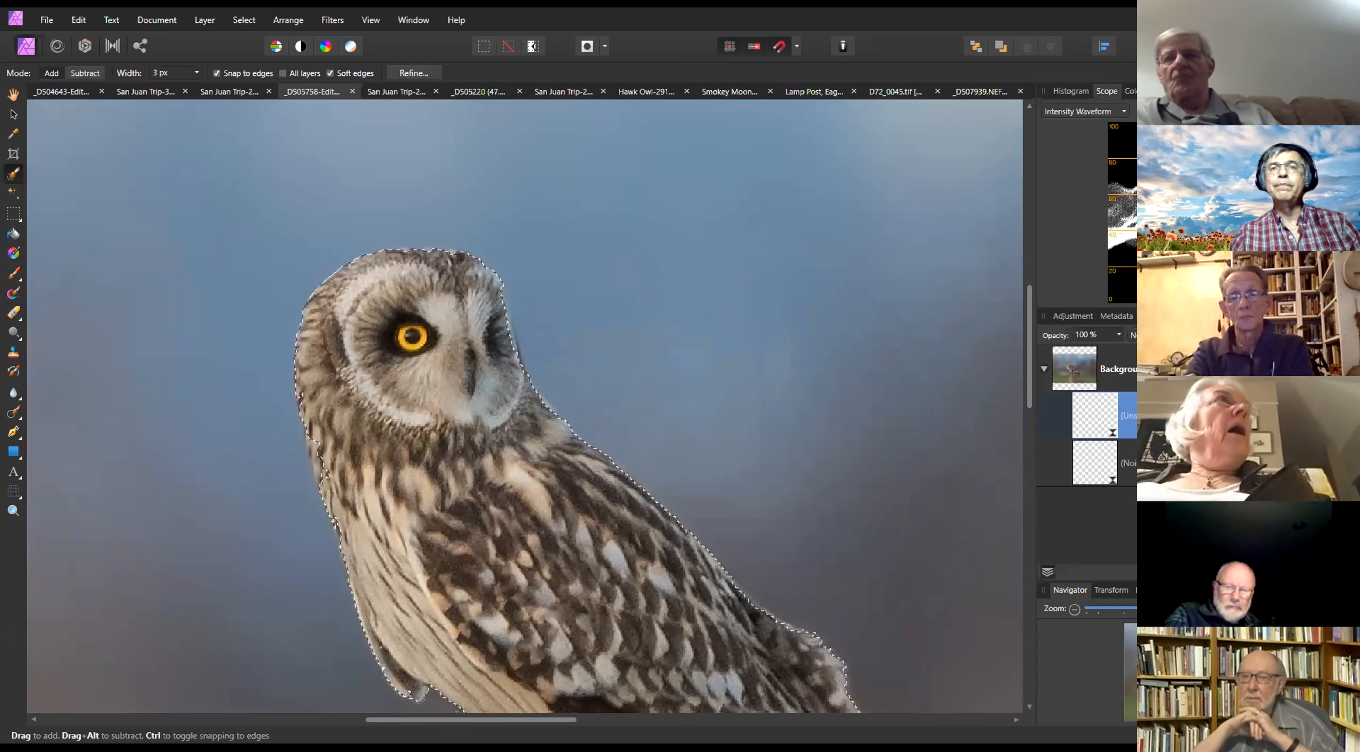
{"action": "left_click", "coordinate": [1045, 368]}
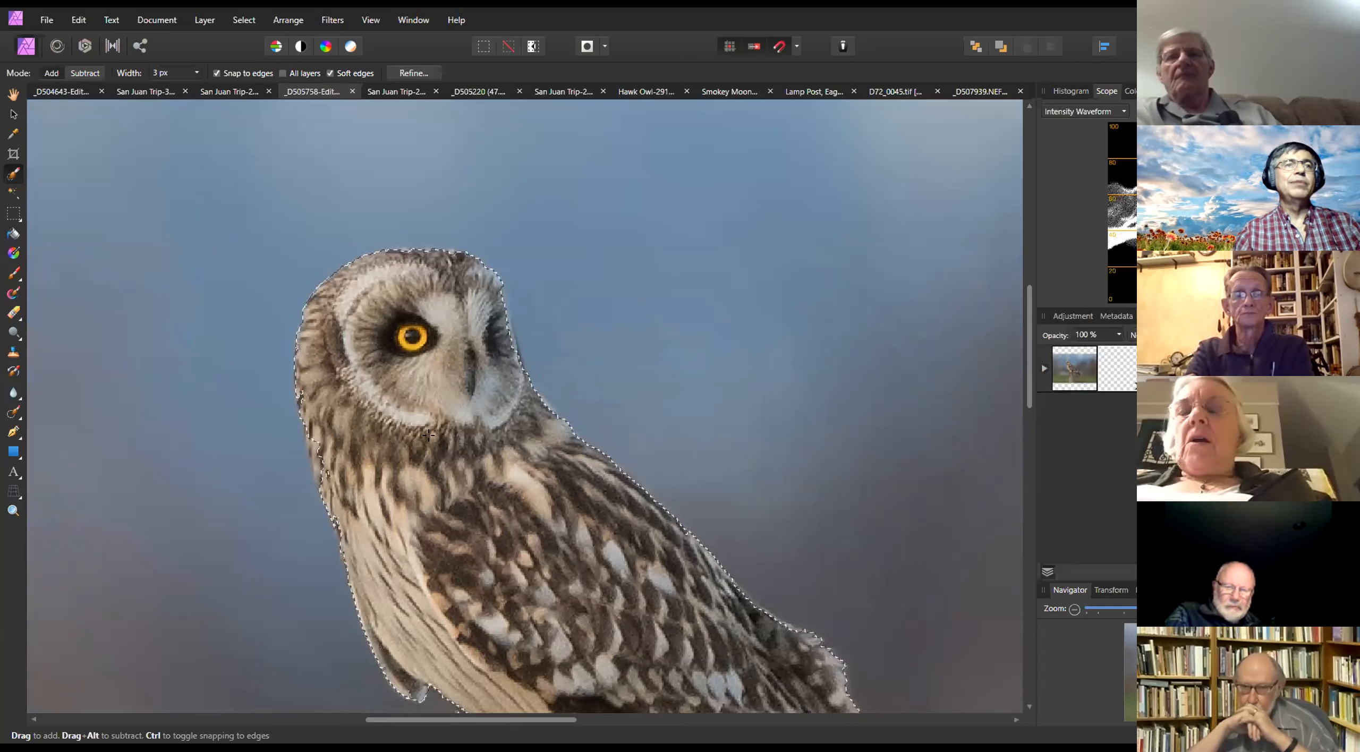
{"action": "scroll", "coordinate": [428, 435], "scroll_direction": "down", "scroll_amount": 2}
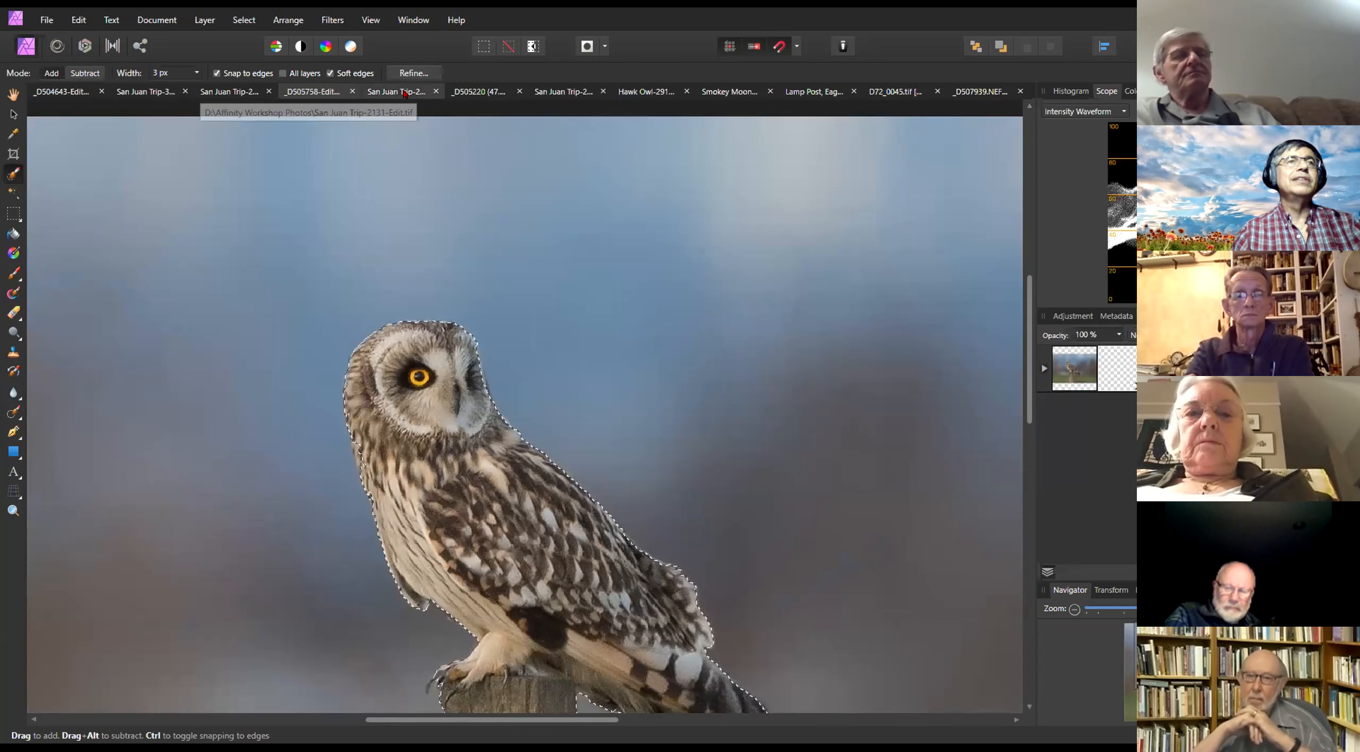
Browse the open fox photos, switch to the Hawk Owl document, and examine the owl's head and eyes up close
{"action": "left_click", "coordinate": [405, 94]}
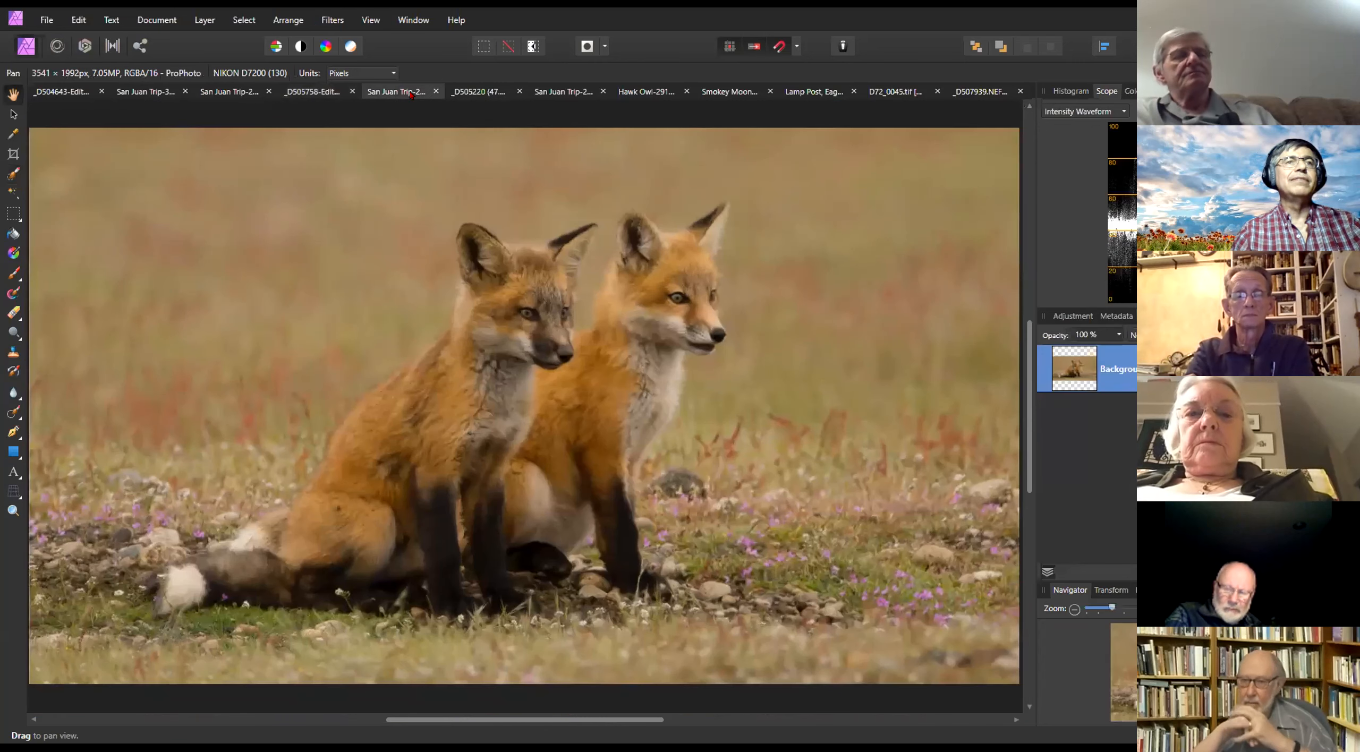
{"action": "left_click", "coordinate": [480, 93]}
{"action": "left_click", "coordinate": [564, 92]}
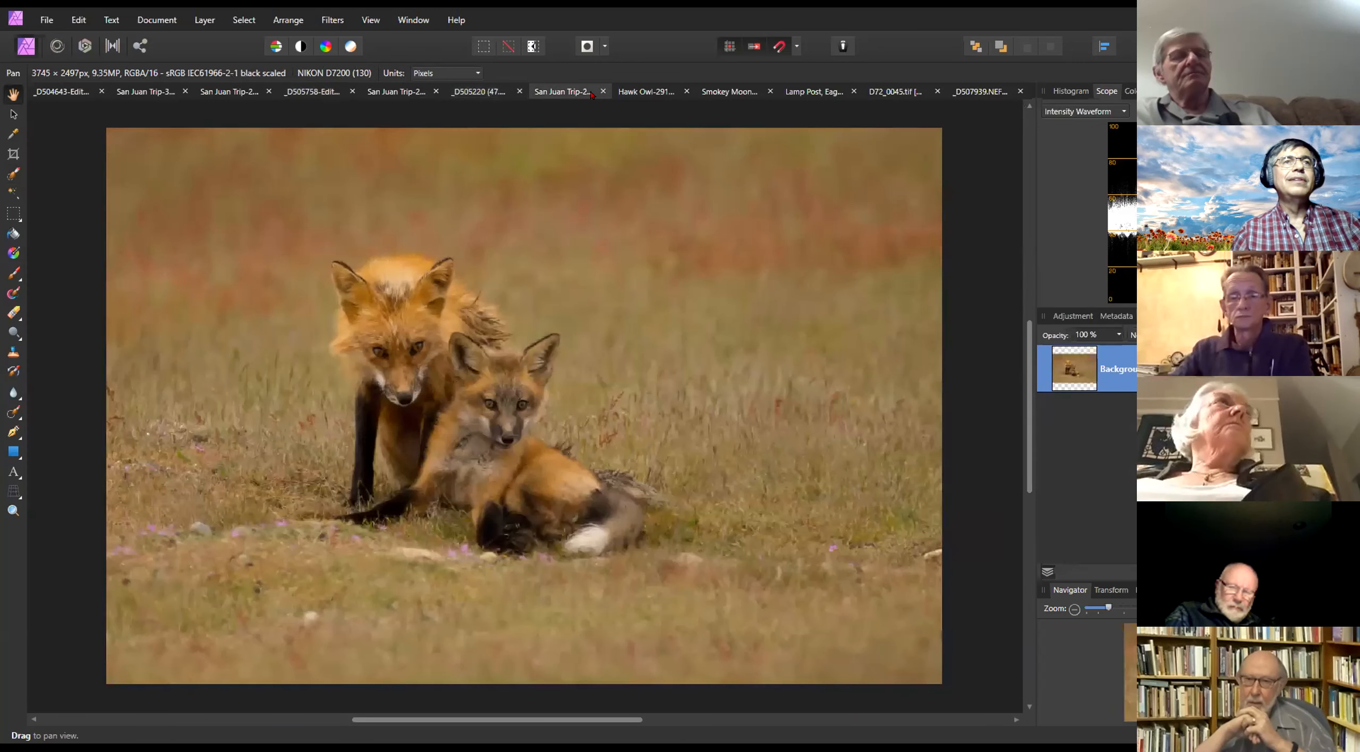
{"action": "left_click", "coordinate": [643, 94]}
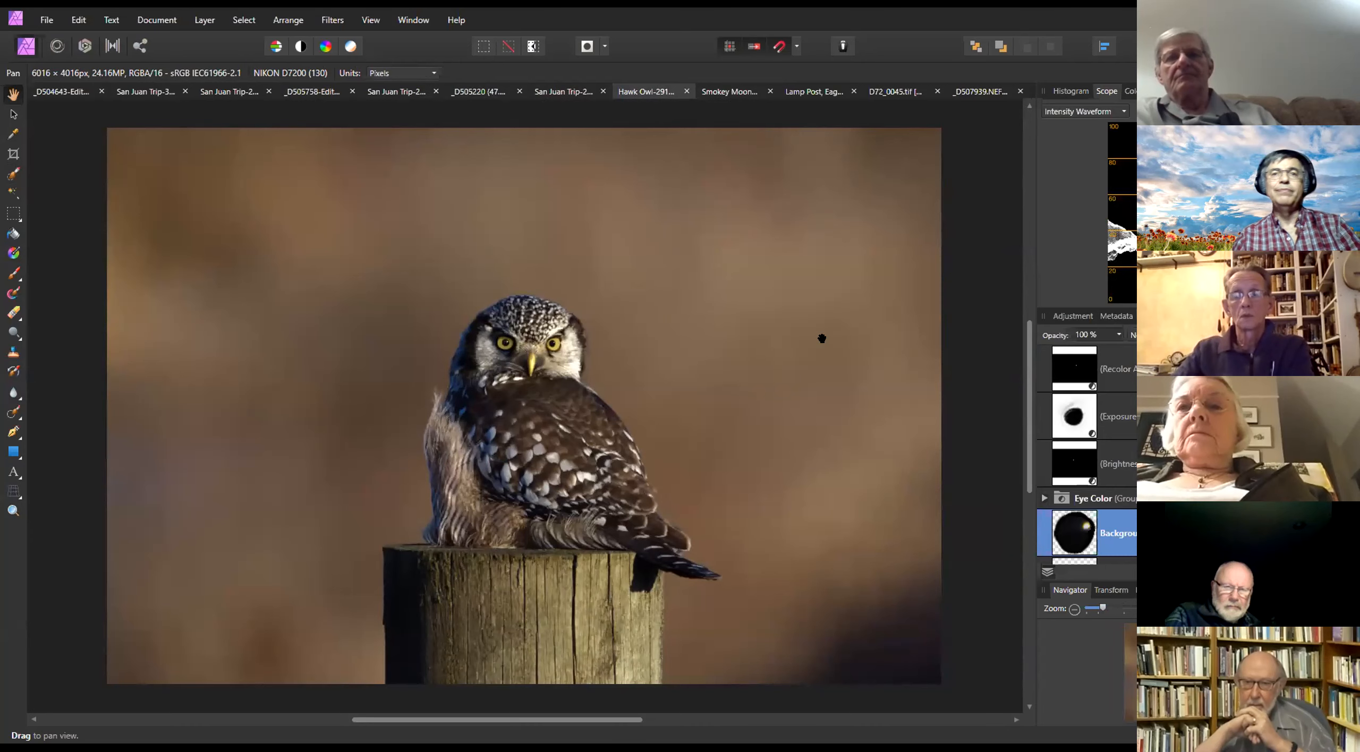
{"action": "scroll", "coordinate": [496, 356], "scroll_direction": "up", "scroll_amount": 2}
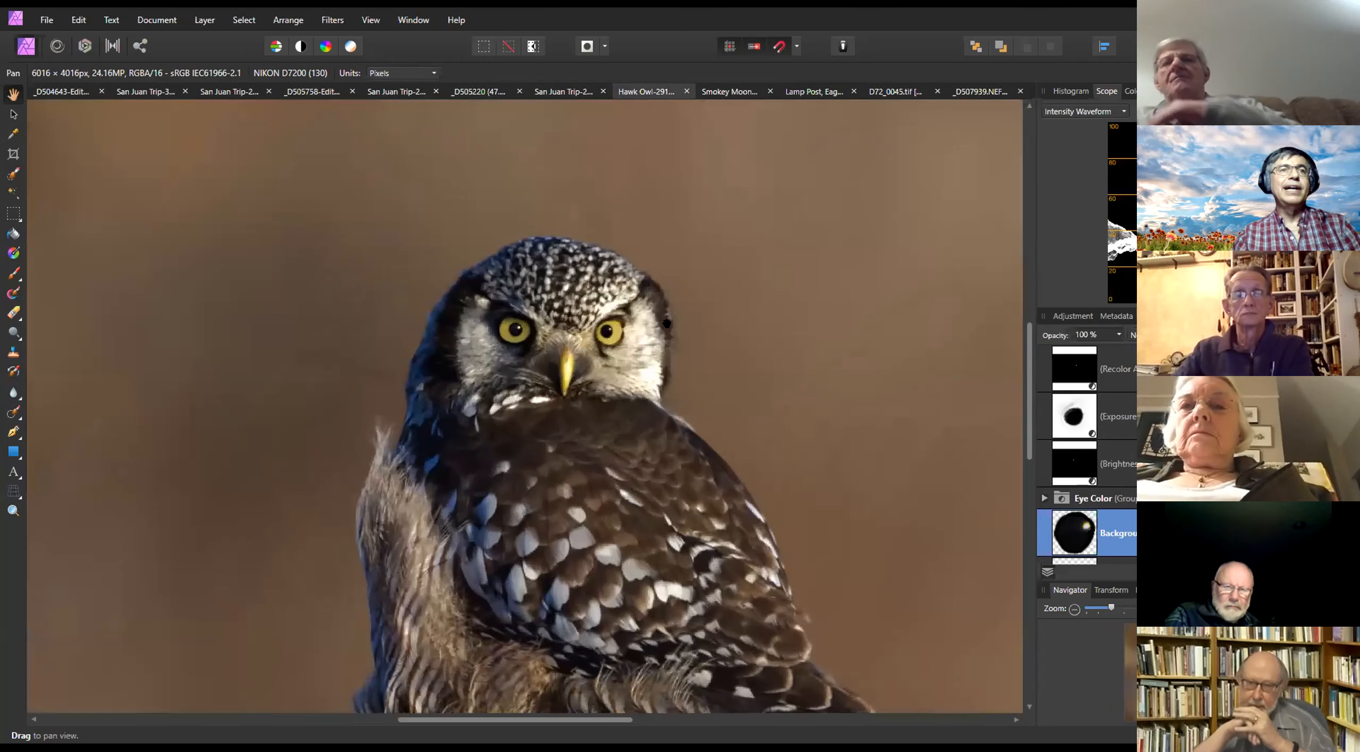
{"action": "scroll", "coordinate": [699, 370], "scroll_direction": "up", "scroll_amount": 2}
{"action": "scroll", "coordinate": [738, 322], "scroll_direction": "down", "scroll_amount": 2}
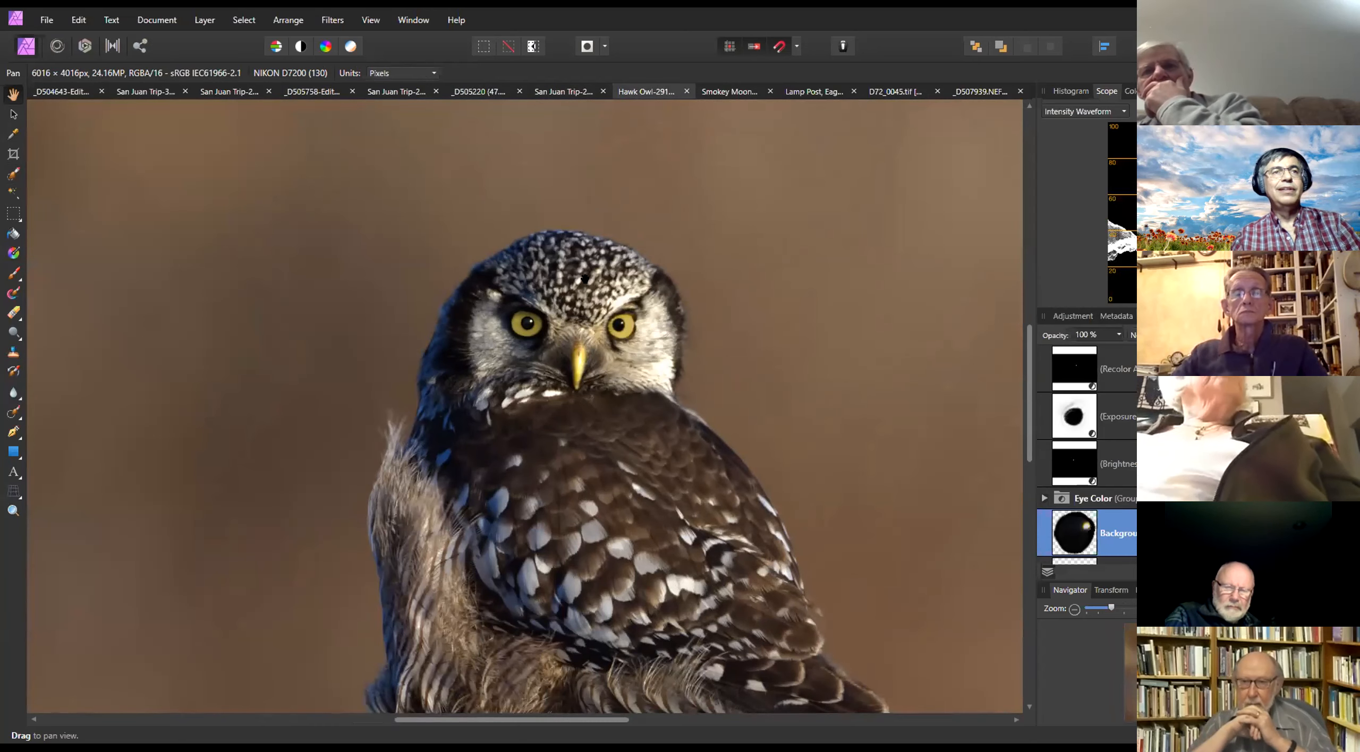
{"action": "scroll", "coordinate": [585, 279], "scroll_direction": "up", "scroll_amount": 2}
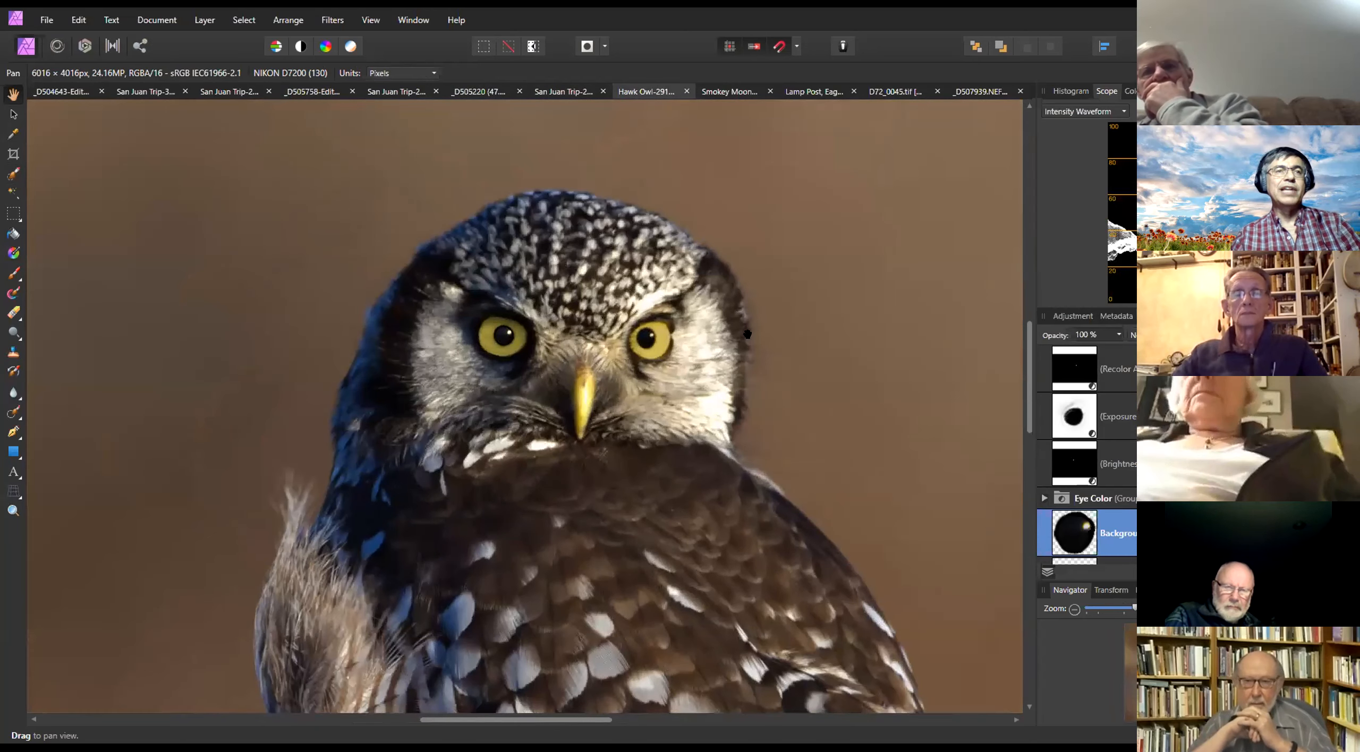
{"action": "scroll", "coordinate": [612, 299], "scroll_direction": "down", "scroll_amount": 1}
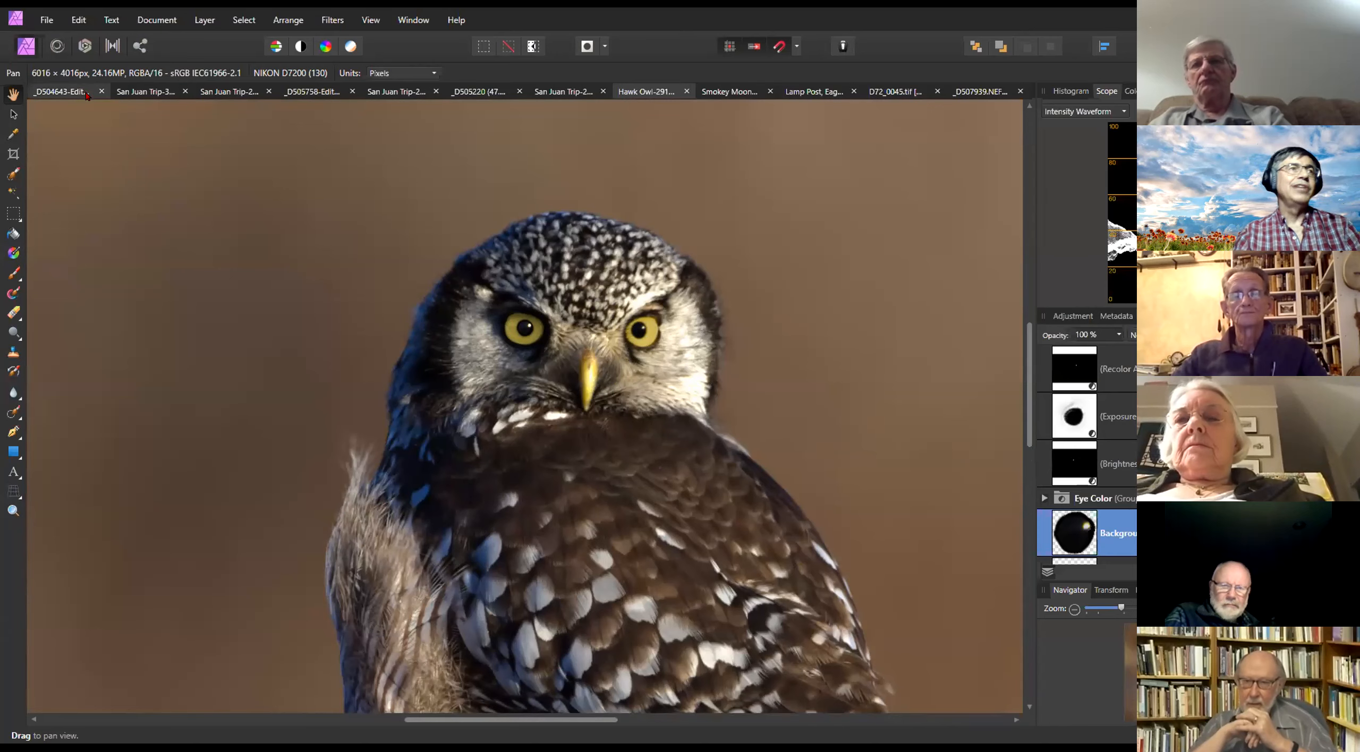
Move the pasted pupil layer with its catchlight off the hawk owl's eye onto the brown background beside the head
{"action": "left_click", "coordinate": [14, 114]}
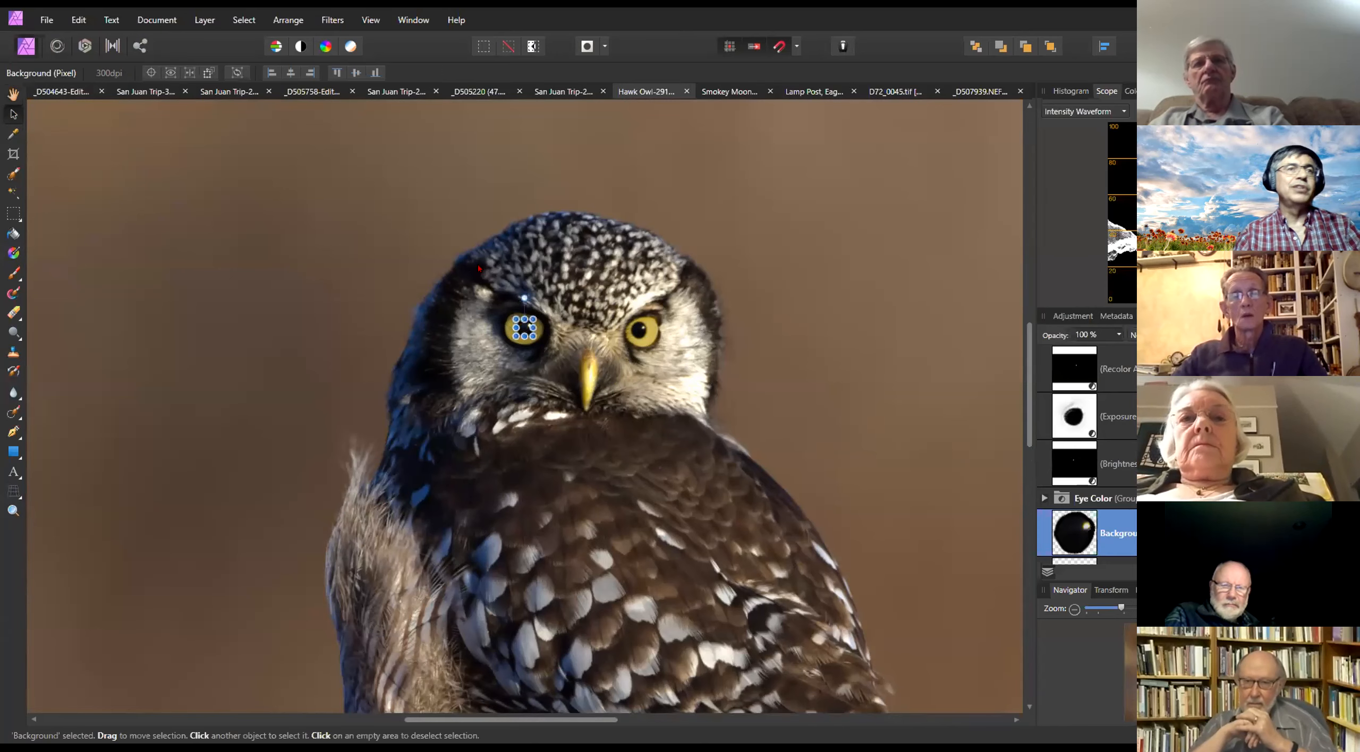
{"action": "scroll", "coordinate": [777, 350], "scroll_direction": "up", "scroll_amount": 4}
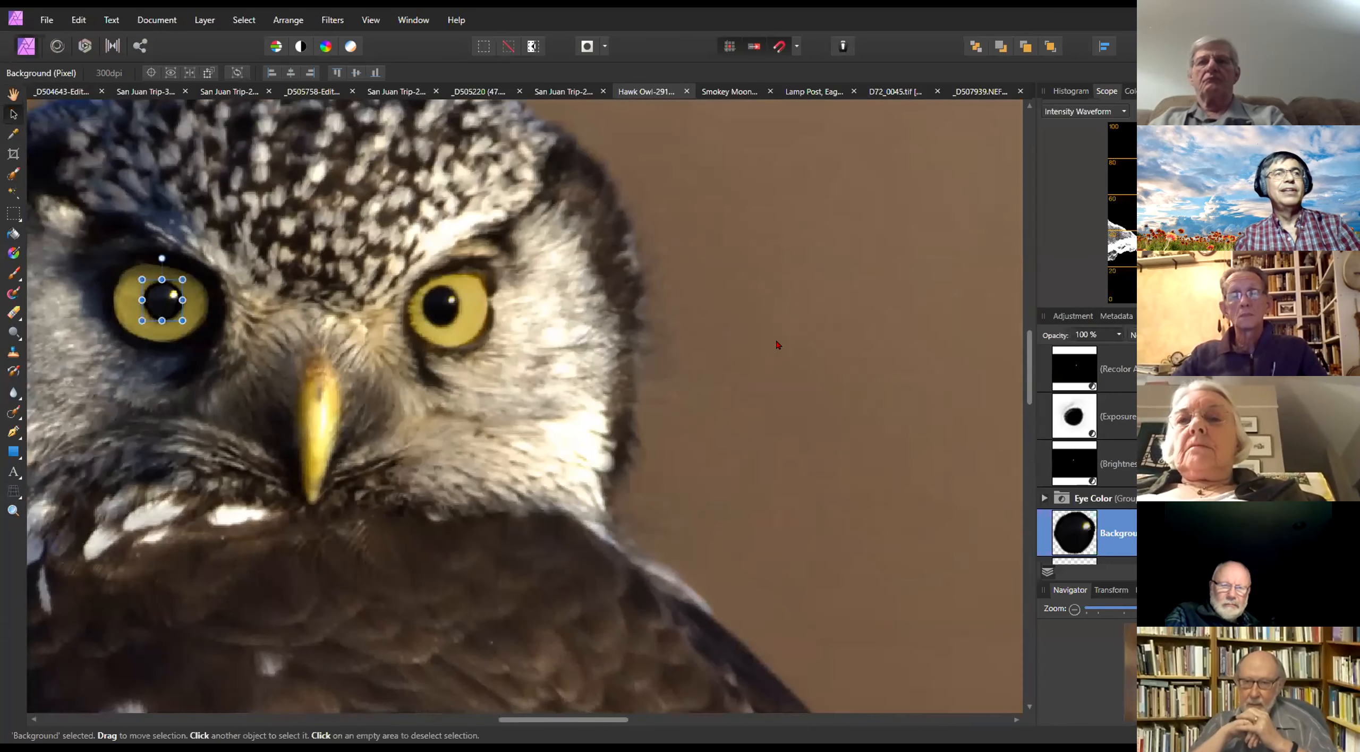
{"action": "left_click_drag", "start_coordinate": [777, 350], "coordinate": [979, 376]}
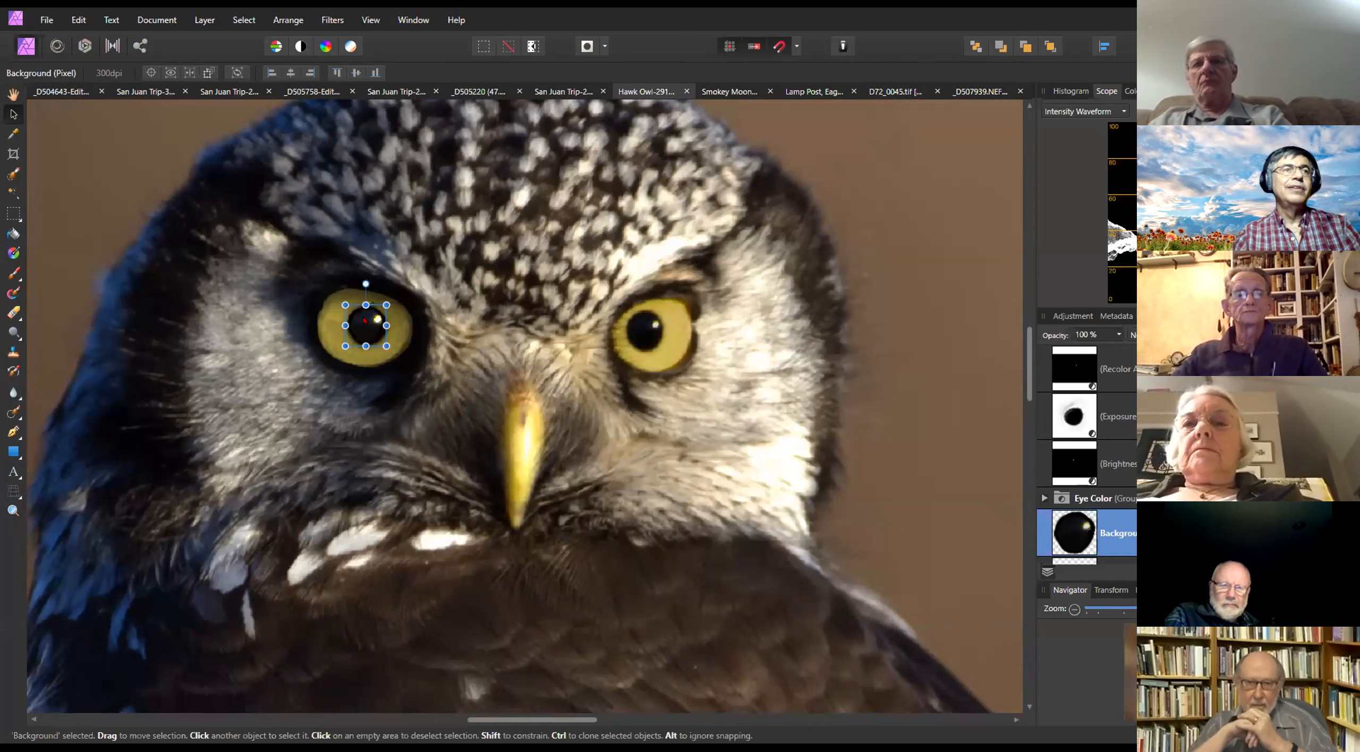
{"action": "left_click_drag", "start_coordinate": [364, 320], "coordinate": [909, 184]}
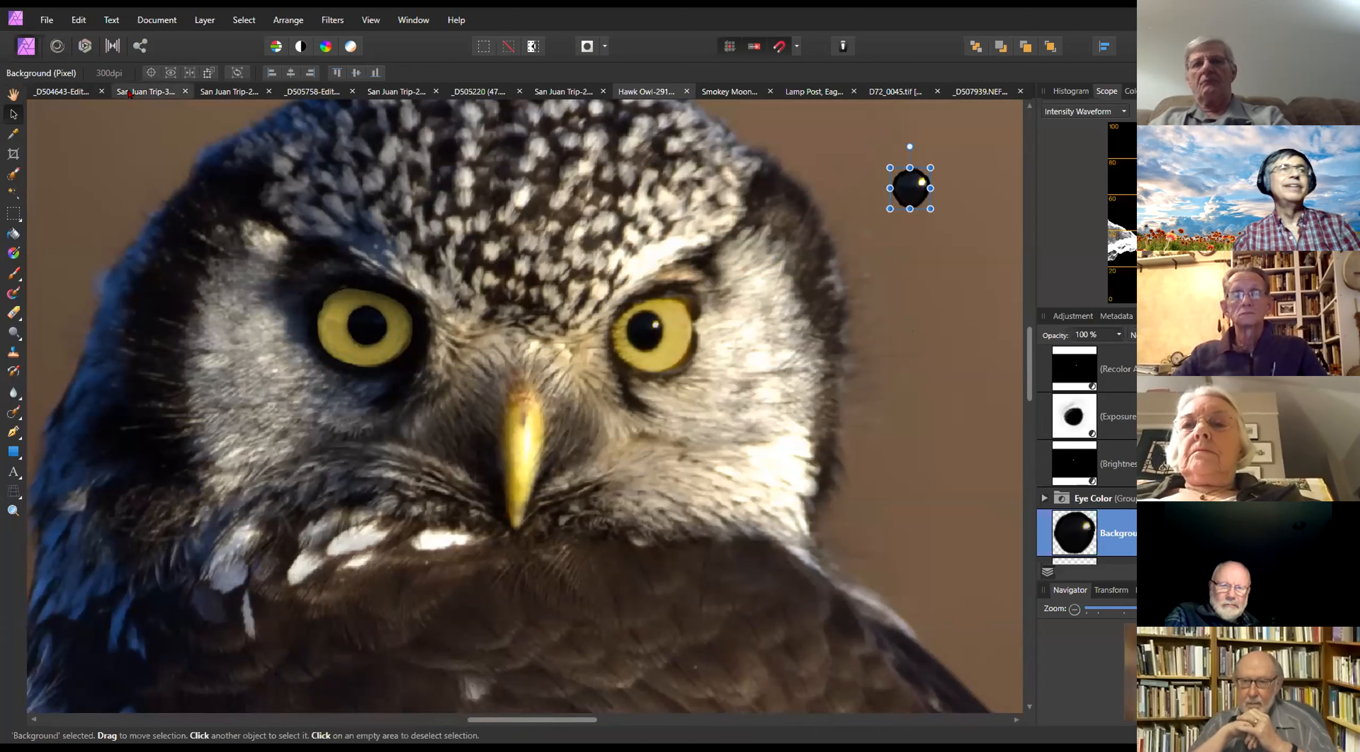
Undo the move of the pupil layer and select the hawk owl's underlying Background photo layer
{"action": "left_click", "coordinate": [78, 19]}
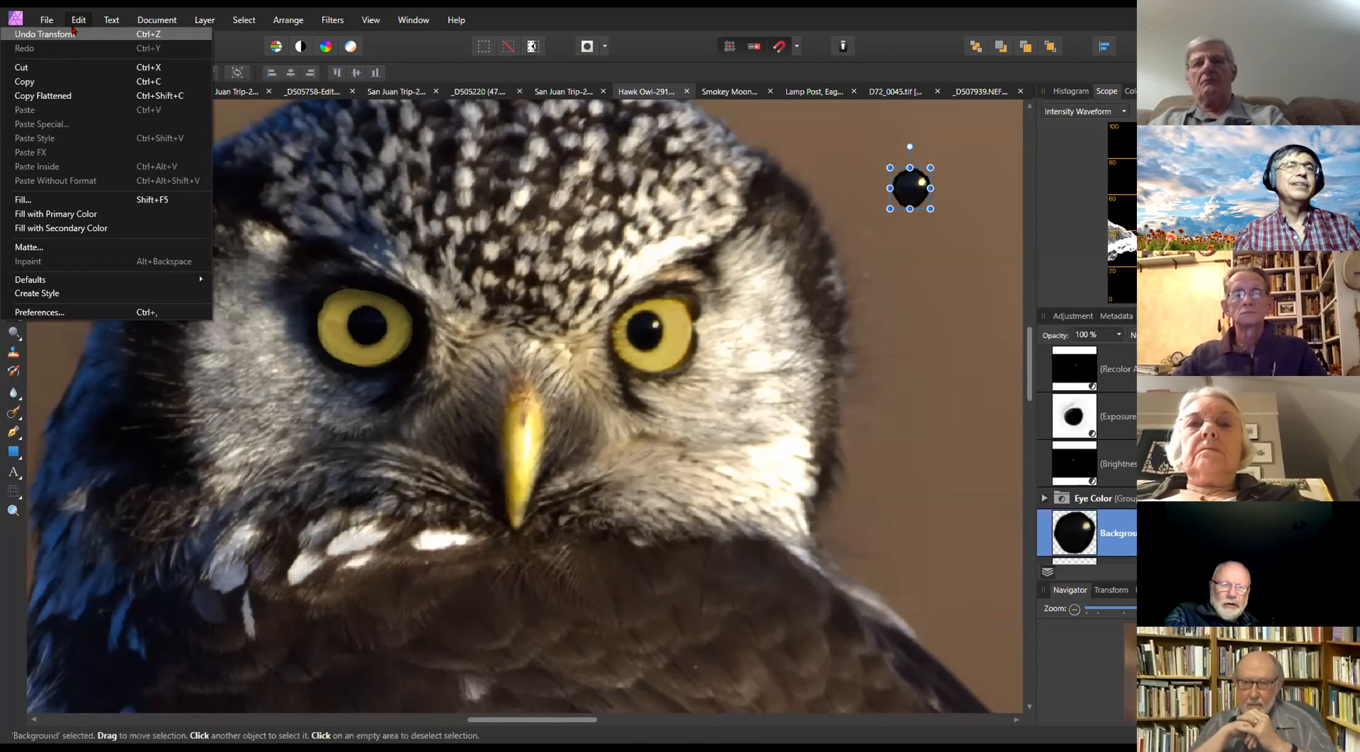
{"action": "left_click", "coordinate": [73, 34]}
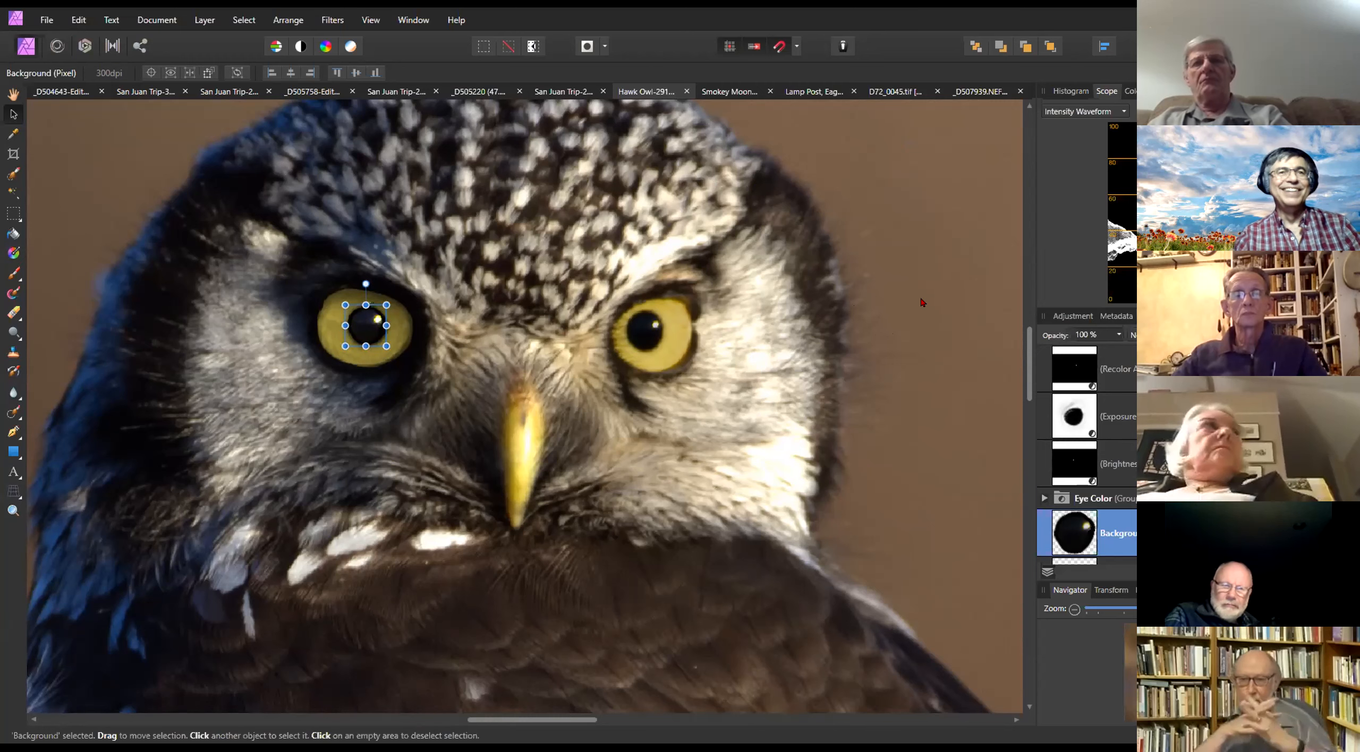
{"action": "left_click", "coordinate": [920, 317]}
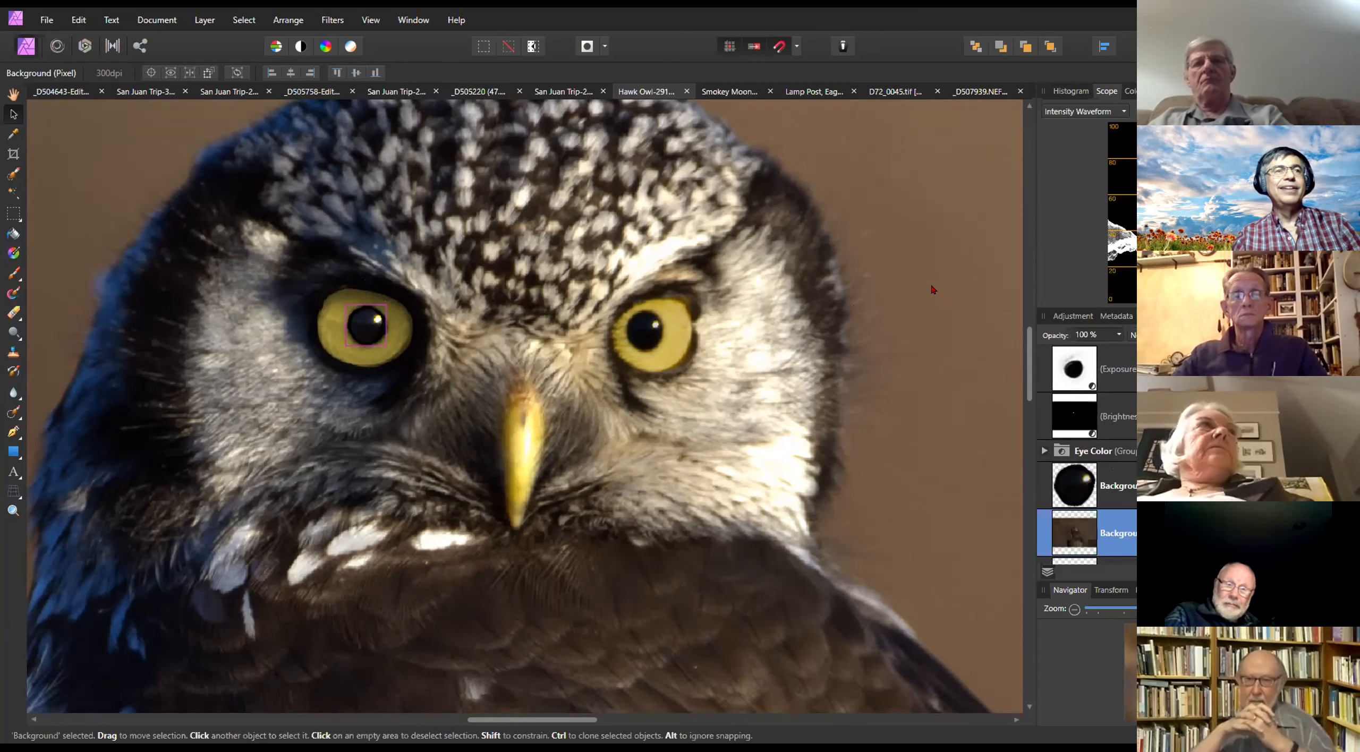
{"action": "scroll", "coordinate": [890, 391], "scroll_direction": "down", "scroll_amount": 3}
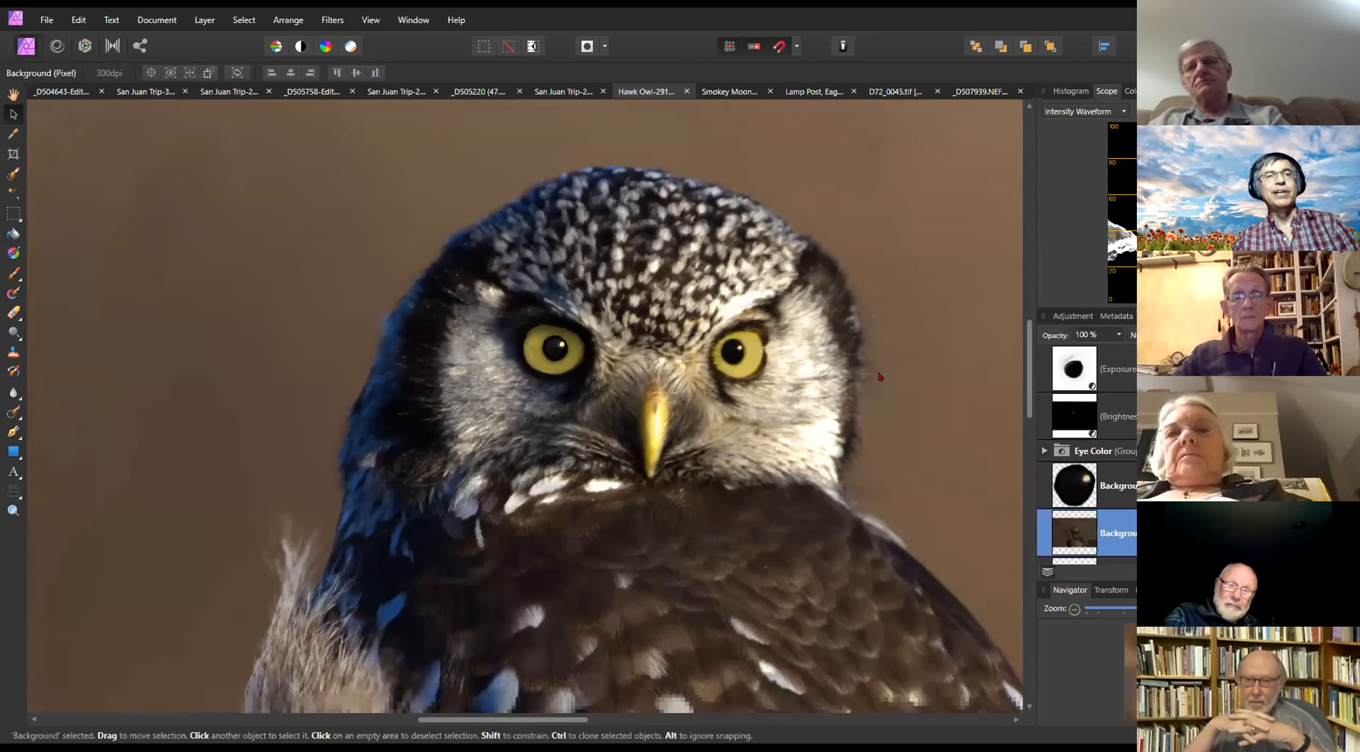
Browse the open moon and lamp post photos, switch to the _D507939.NEF hawk photo, and examine the hawk's head up close
{"action": "scroll", "coordinate": [886, 367], "scroll_direction": "down", "scroll_amount": 2}
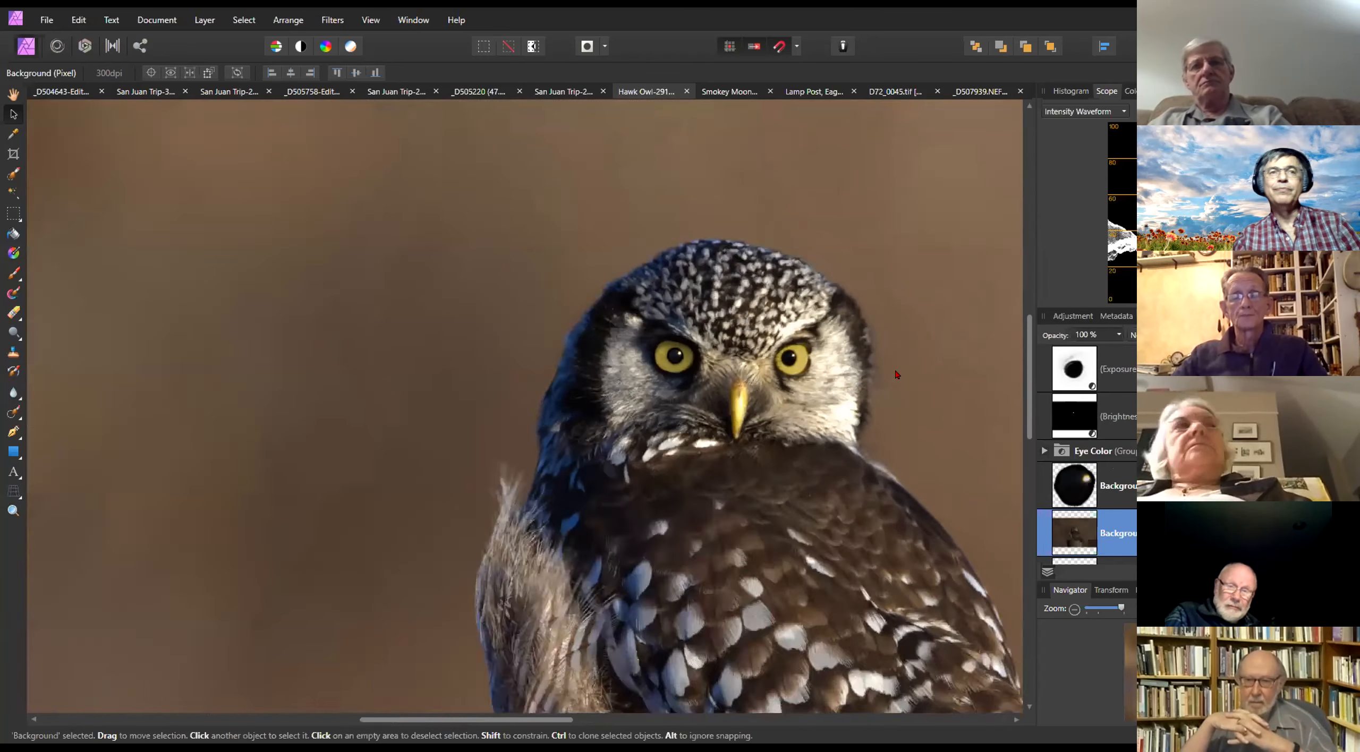
{"action": "left_click_drag", "start_coordinate": [887, 367], "coordinate": [686, 341]}
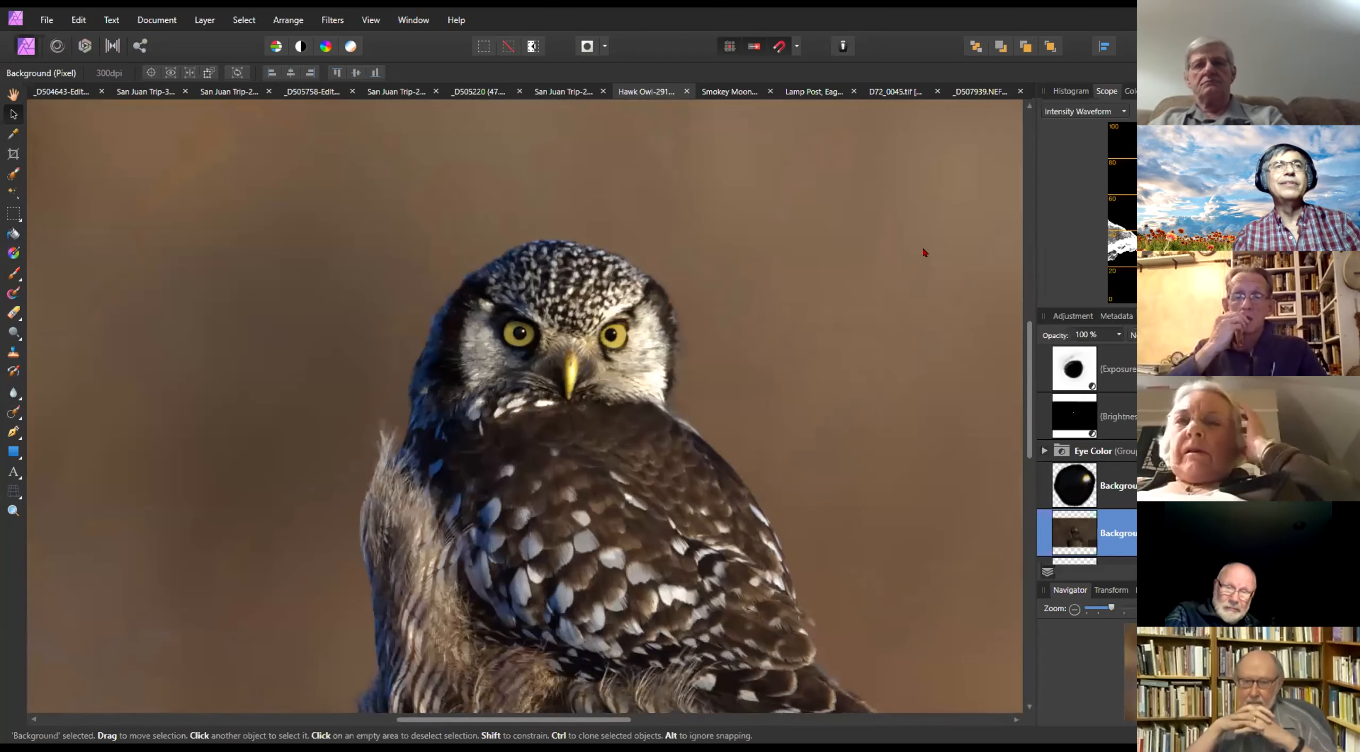
{"action": "left_click", "coordinate": [754, 88]}
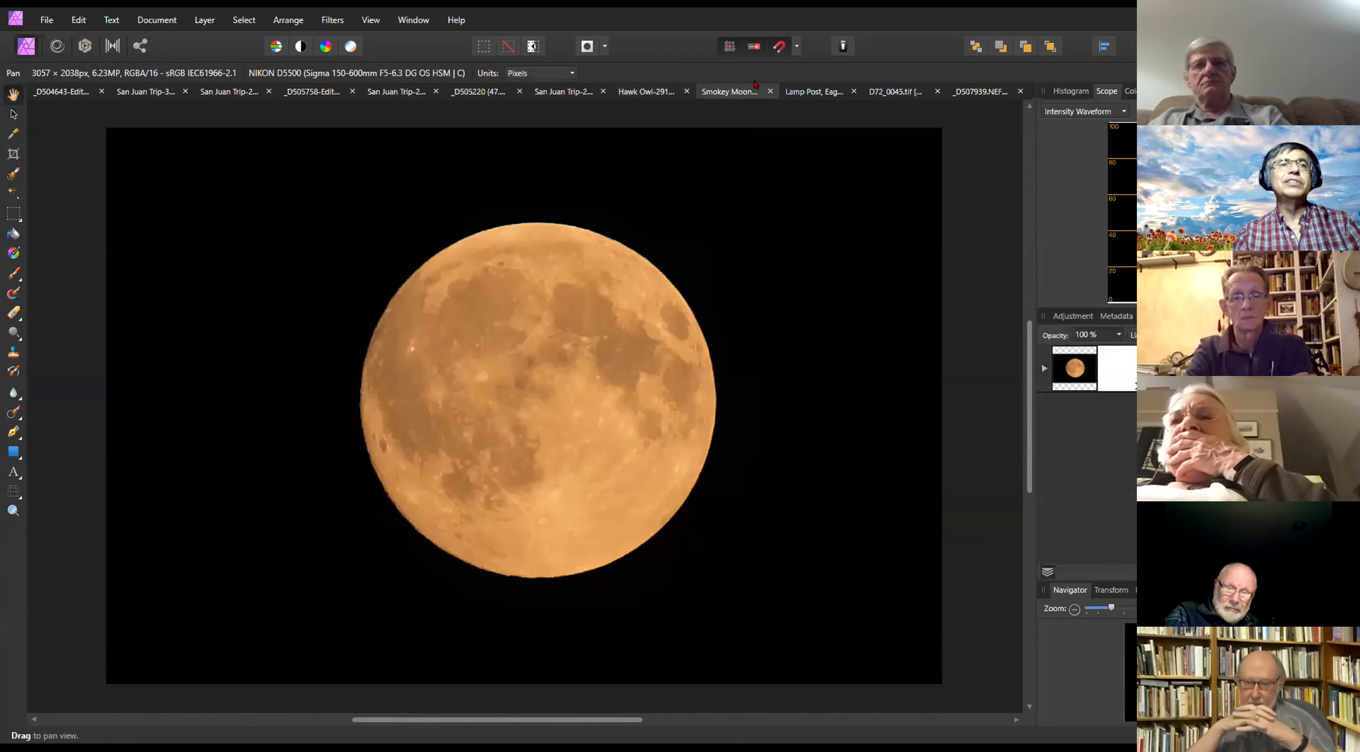
{"action": "left_click", "coordinate": [815, 91]}
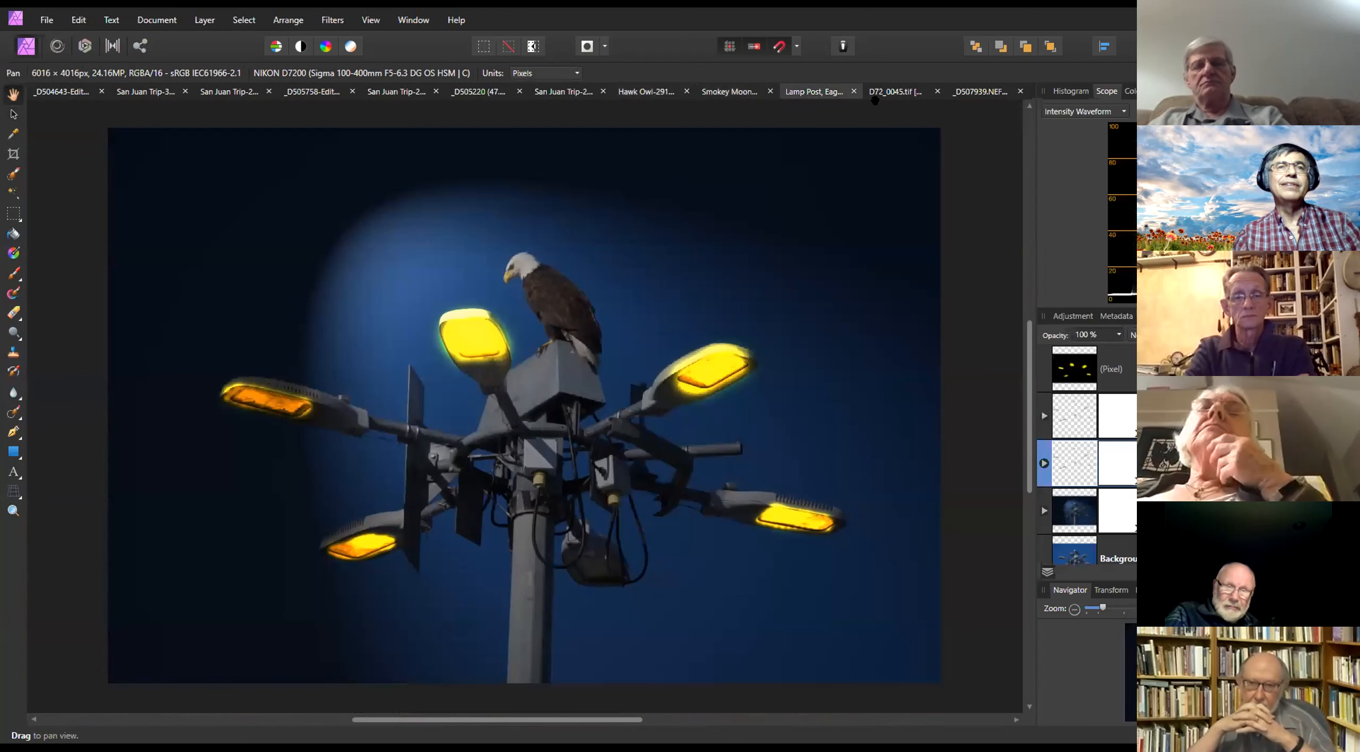
{"action": "left_click", "coordinate": [878, 93]}
{"action": "left_click", "coordinate": [987, 93]}
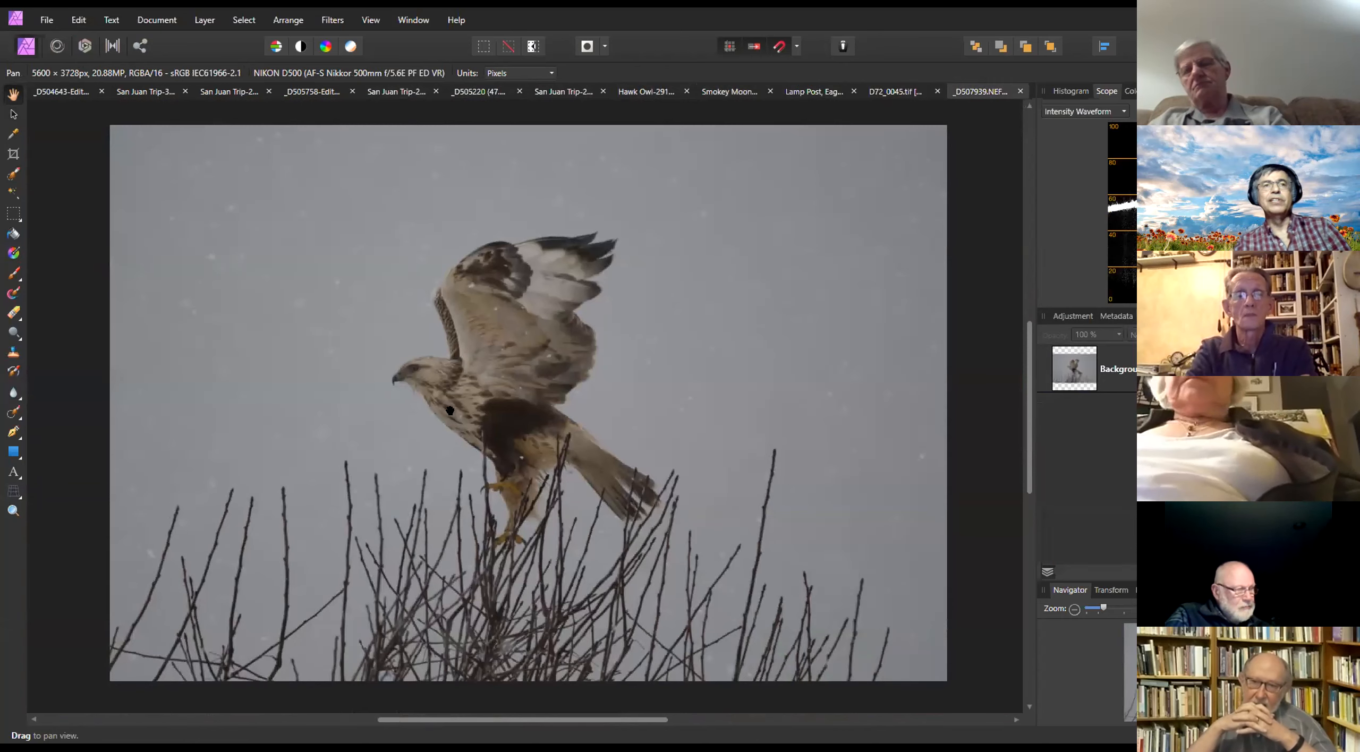
{"action": "scroll", "coordinate": [450, 411], "scroll_direction": "up", "scroll_amount": 3}
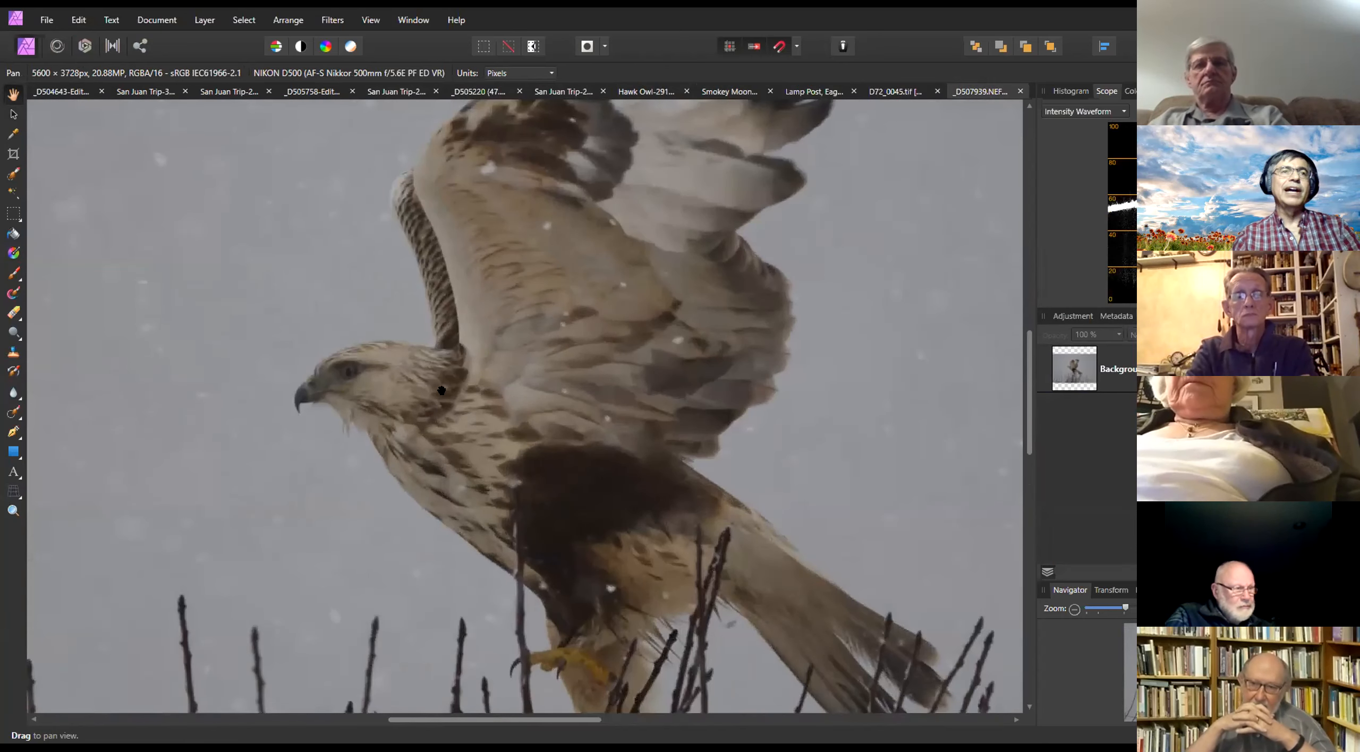
{"action": "scroll", "coordinate": [441, 390], "scroll_direction": "up", "scroll_amount": 2}
{"action": "left_click_drag", "start_coordinate": [441, 391], "coordinate": [589, 436]}
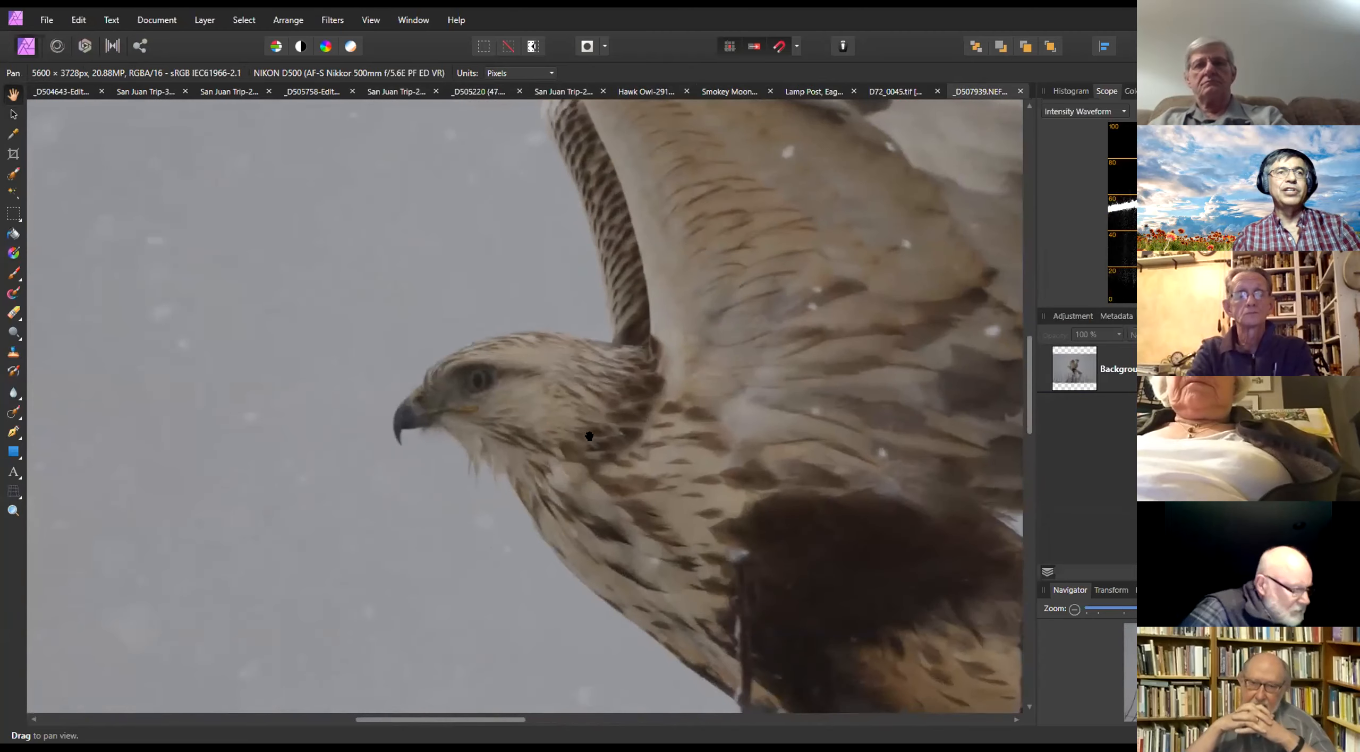
{"action": "scroll", "coordinate": [543, 375], "scroll_direction": "up", "scroll_amount": 2}
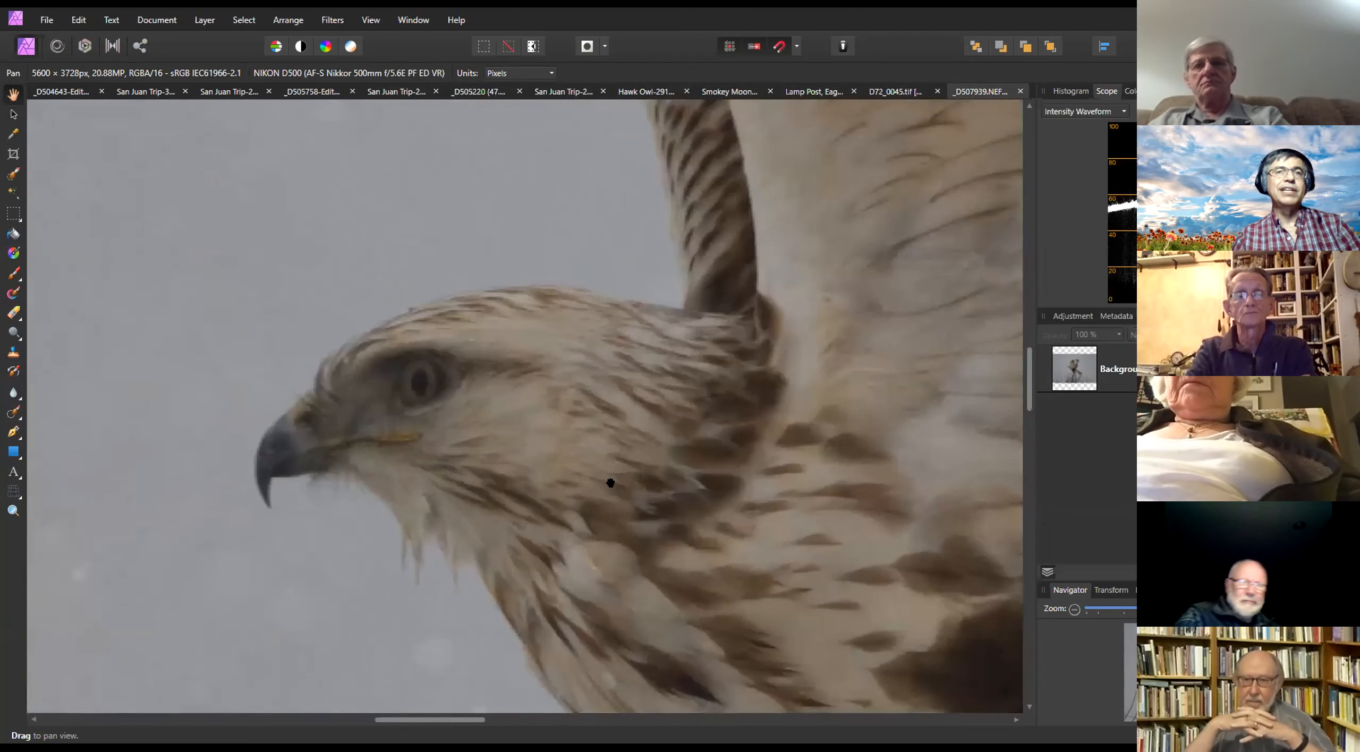
{"action": "left_click_drag", "start_coordinate": [595, 425], "coordinate": [647, 406]}
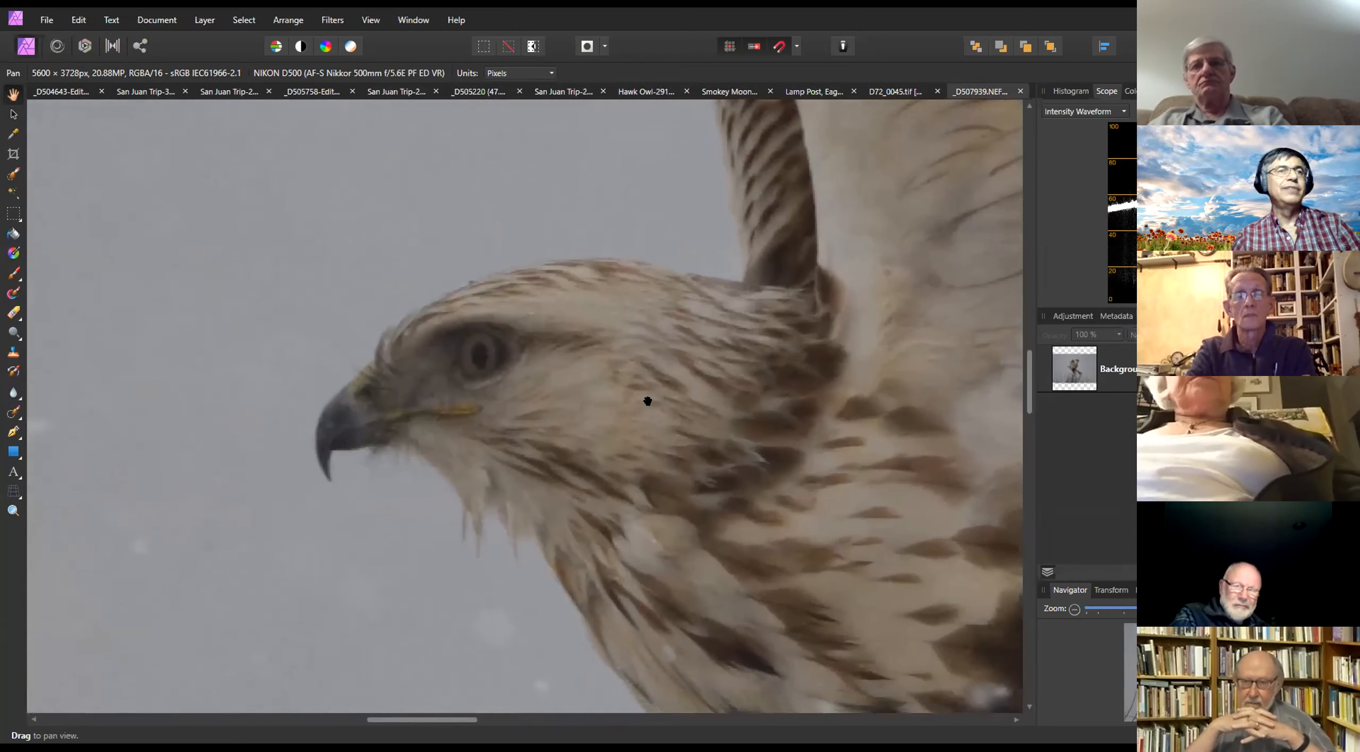
{"action": "left_click_drag", "start_coordinate": [587, 395], "coordinate": [671, 421]}
{"action": "scroll", "coordinate": [668, 382], "scroll_direction": "up", "scroll_amount": 1}
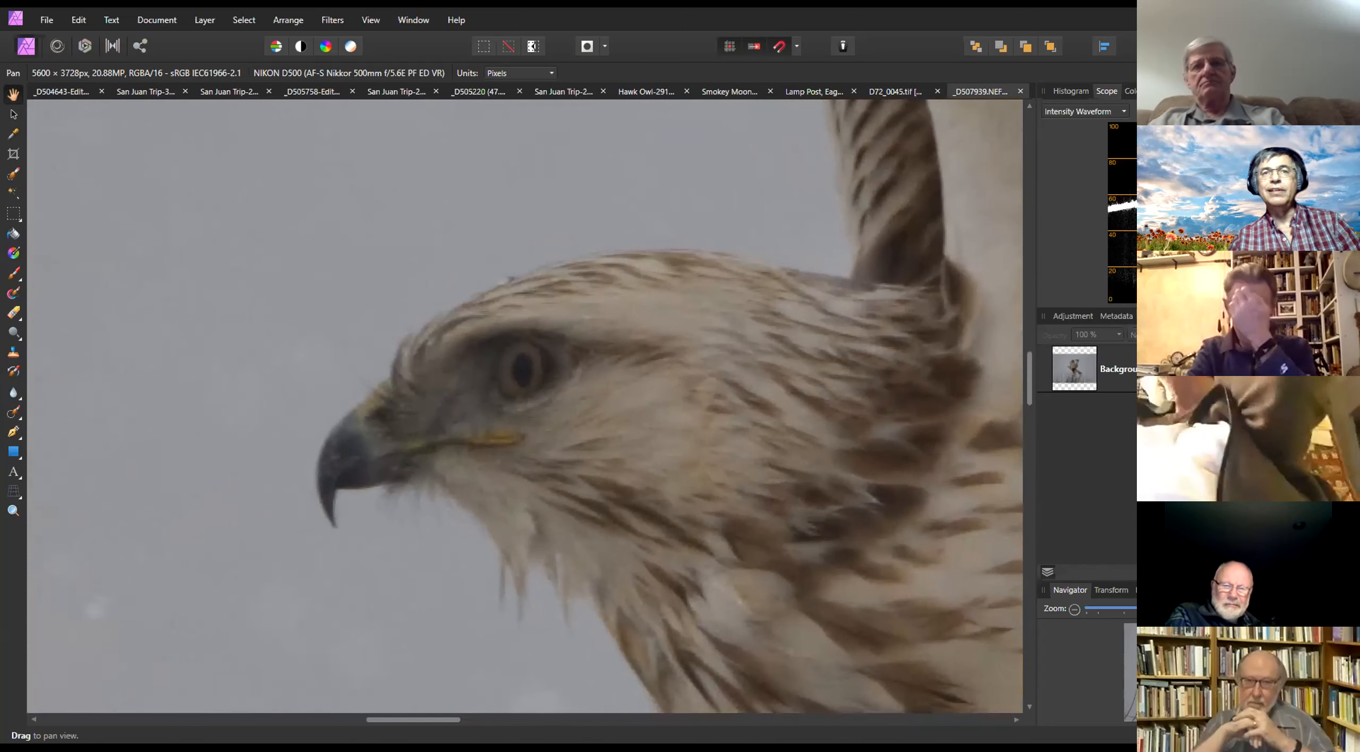
Add a Recolor adjustment above the hawk's Background layer, invert its mask to black, and move its settings clear of the photo
{"action": "left_click", "coordinate": [1078, 372]}
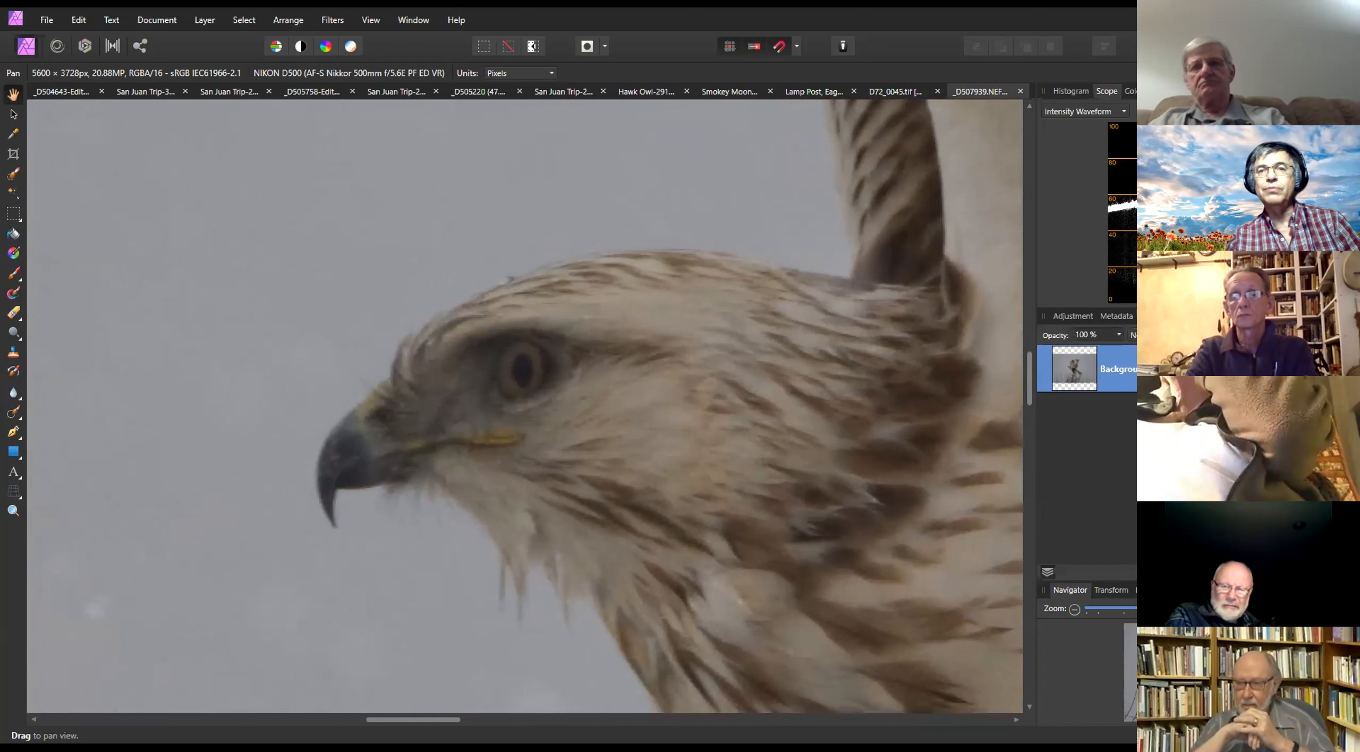
{"action": "left_click", "coordinate": [1183, 572]}
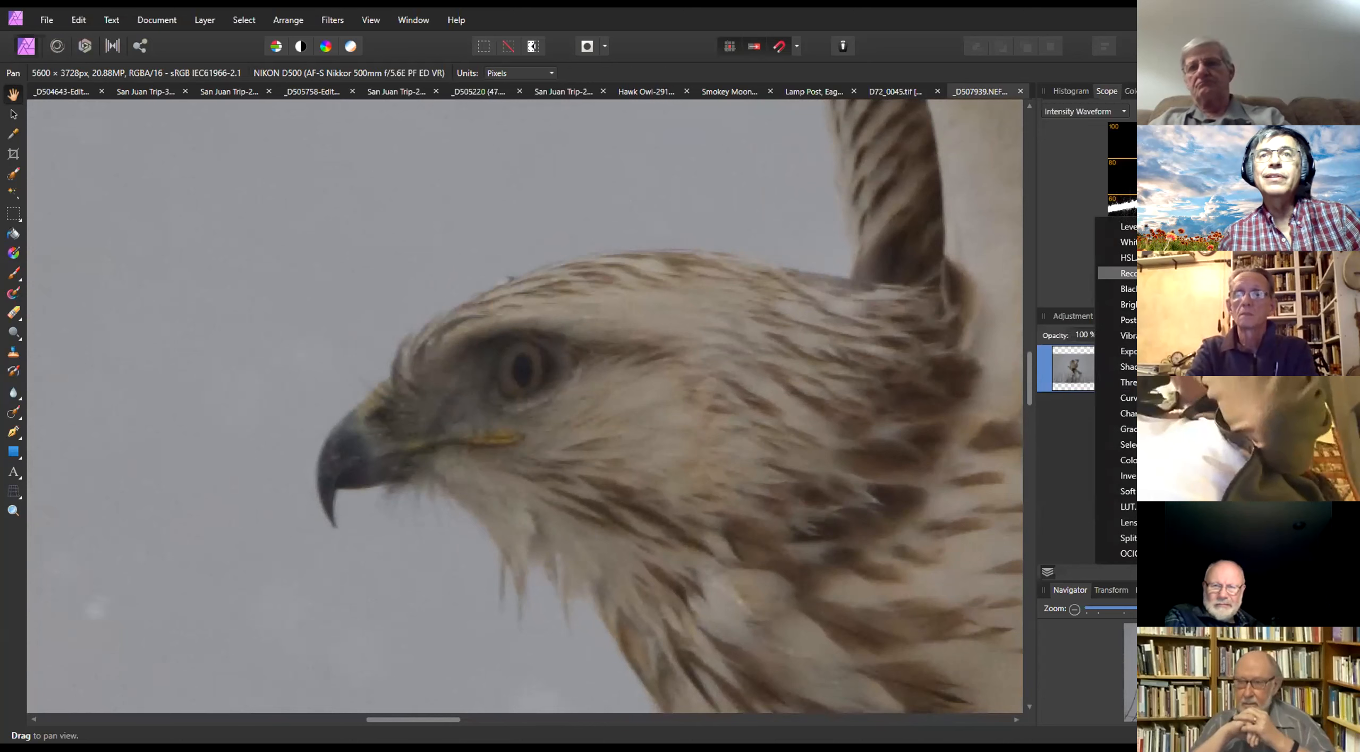
{"action": "left_click", "coordinate": [1124, 273]}
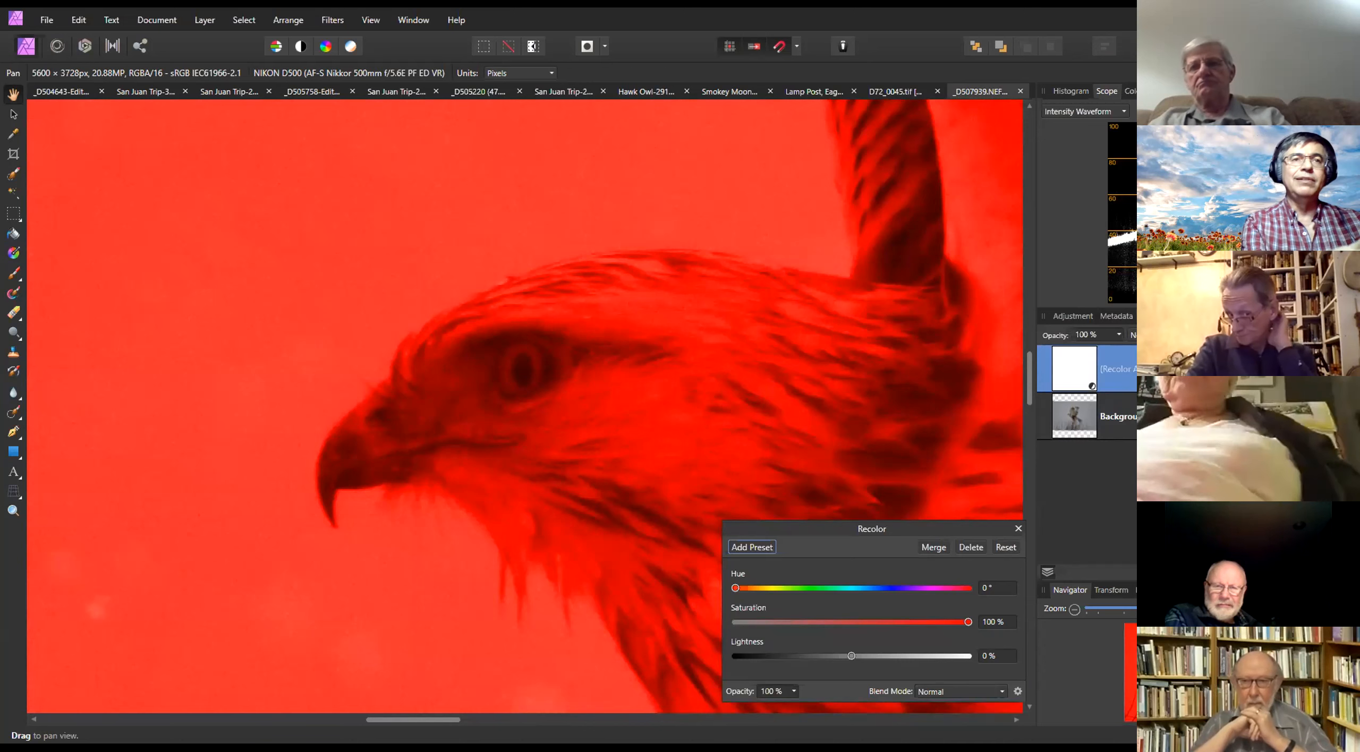
{"action": "key", "text": "ctrl+i"}
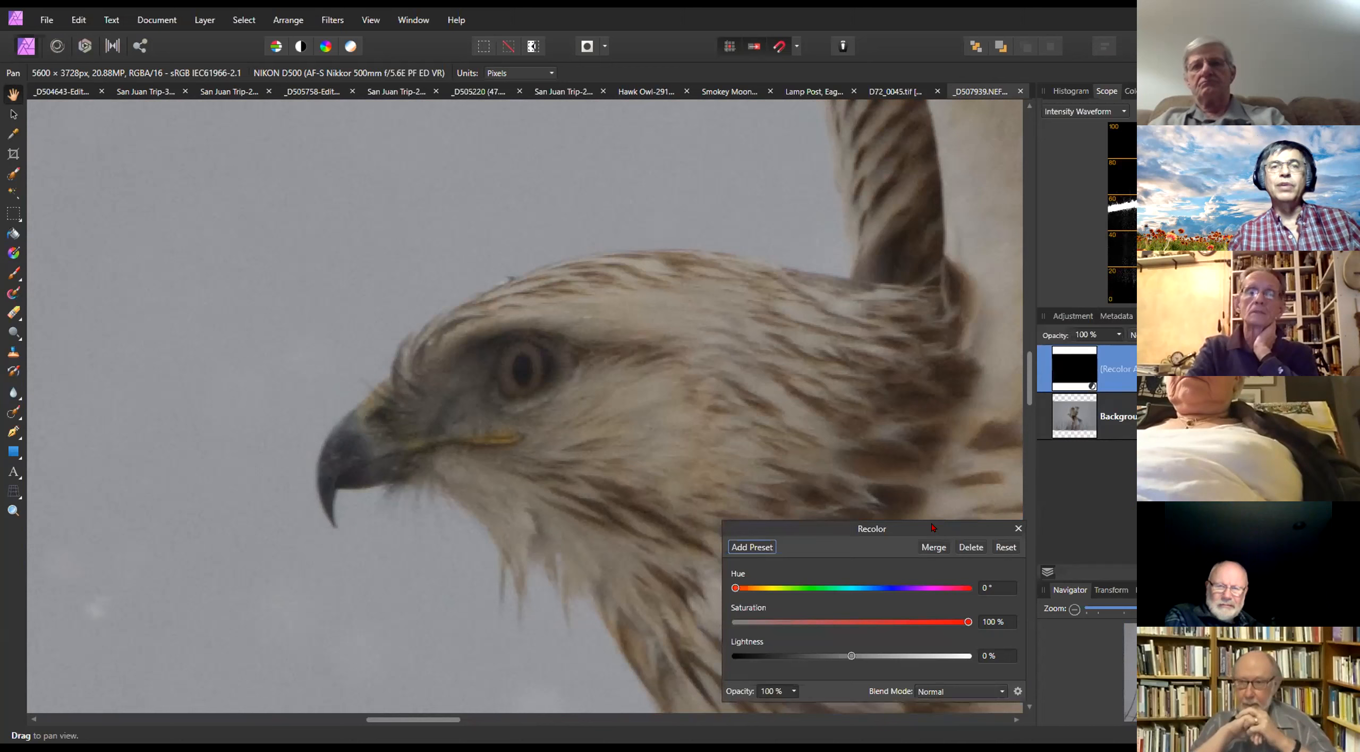
{"action": "left_click_drag", "start_coordinate": [933, 525], "coordinate": [1248, 496]}
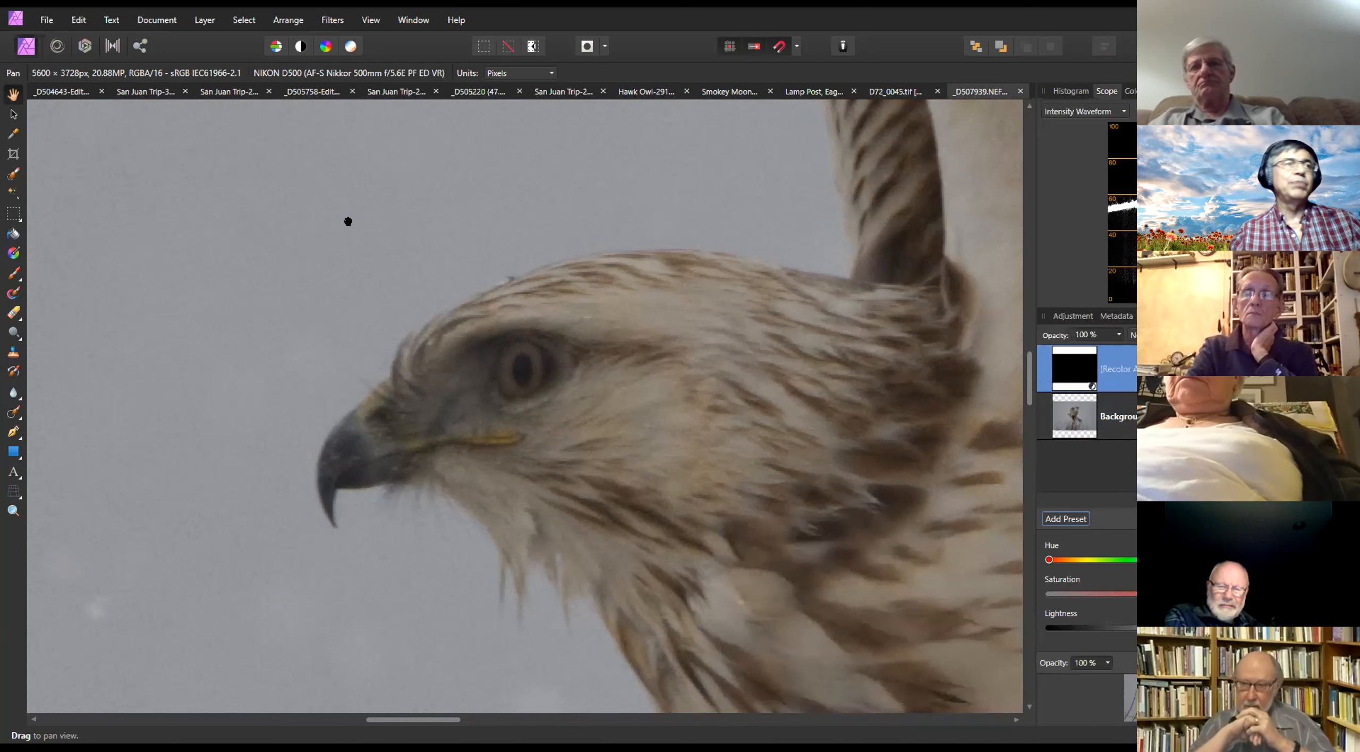
Activate the Paint Brush and shrink it to 11.8 px wide for work on the hawk's eye
{"action": "left_click", "coordinate": [11, 275]}
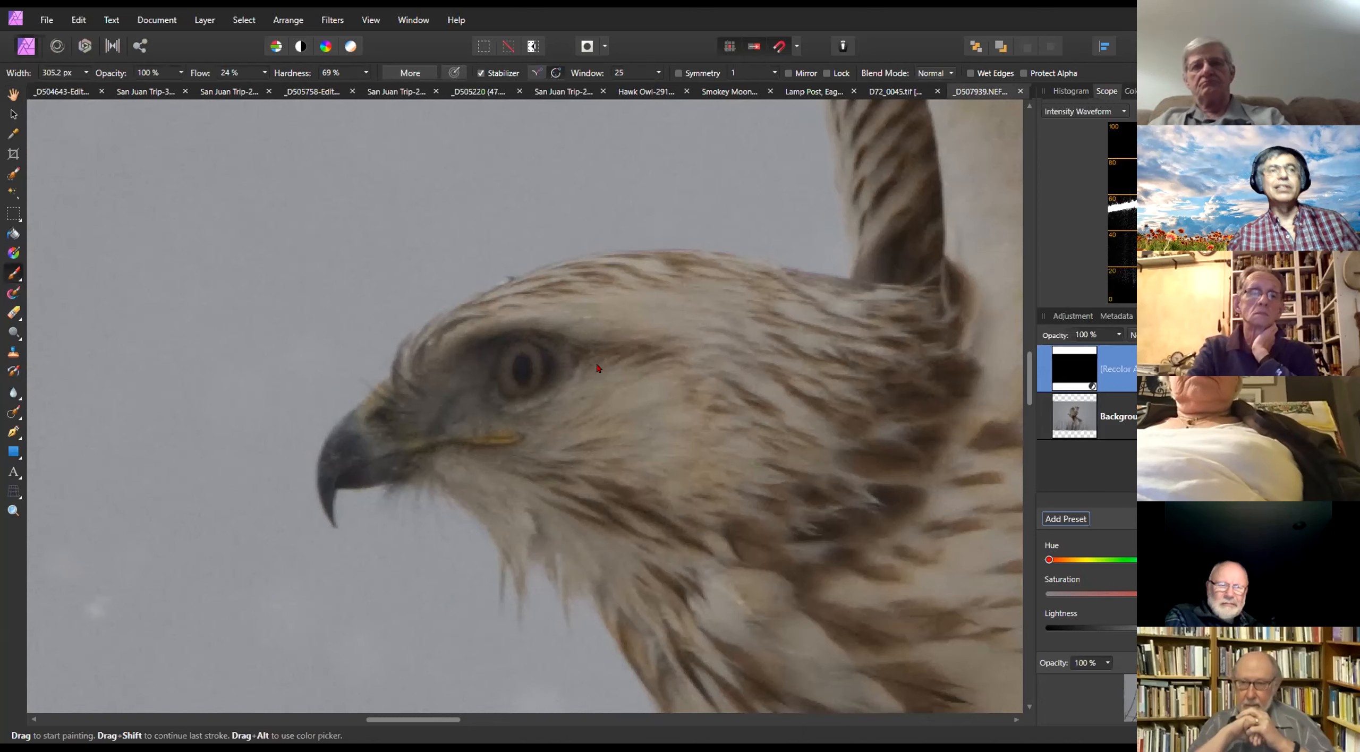
{"action": "key", "text": "bracketleft"}
{"action": "key", "text": "bracketleft"}
{"action": "key", "text": "bracketleft"}
{"action": "key", "text": "bracketleft"}
{"action": "key", "text": "bracketleft"}
{"action": "key", "text": "bracketleft"}
{"action": "key", "text": "bracketleft"}
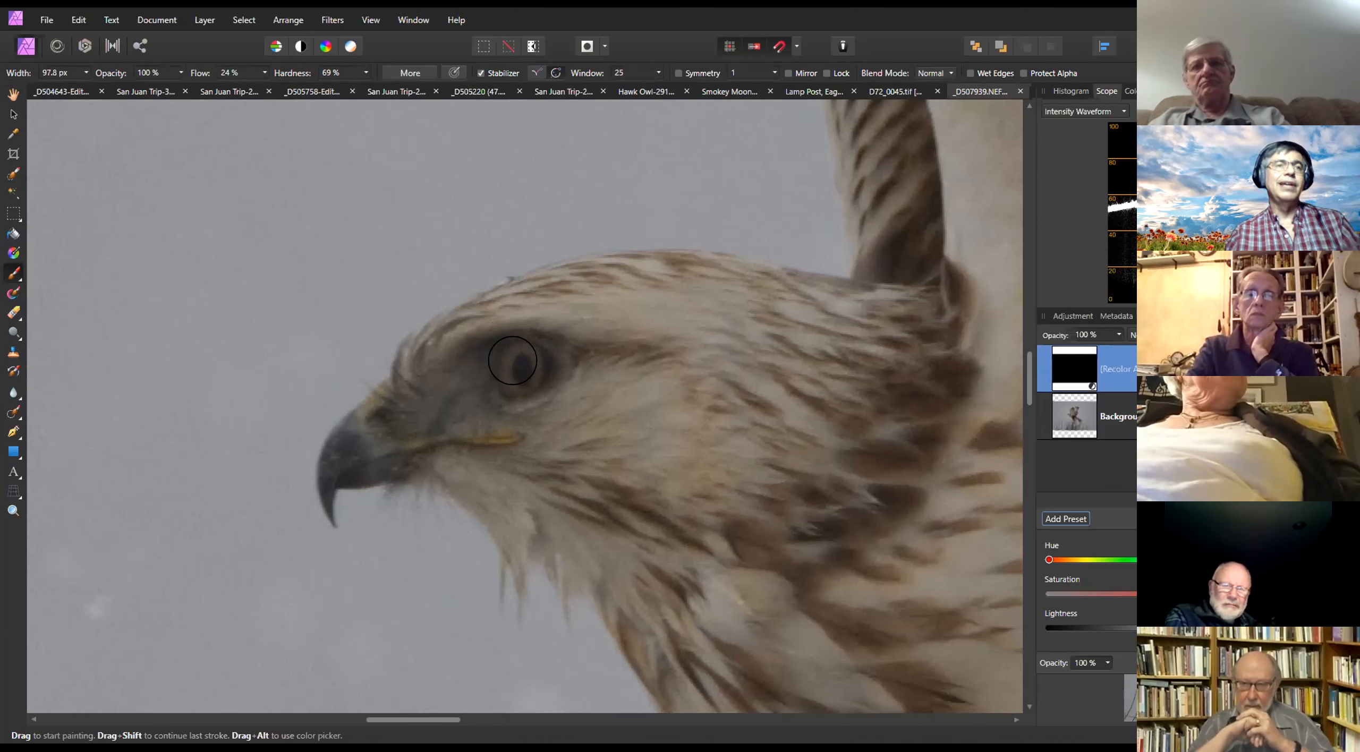
{"action": "scroll", "coordinate": [512, 361], "scroll_direction": "up", "scroll_amount": 3}
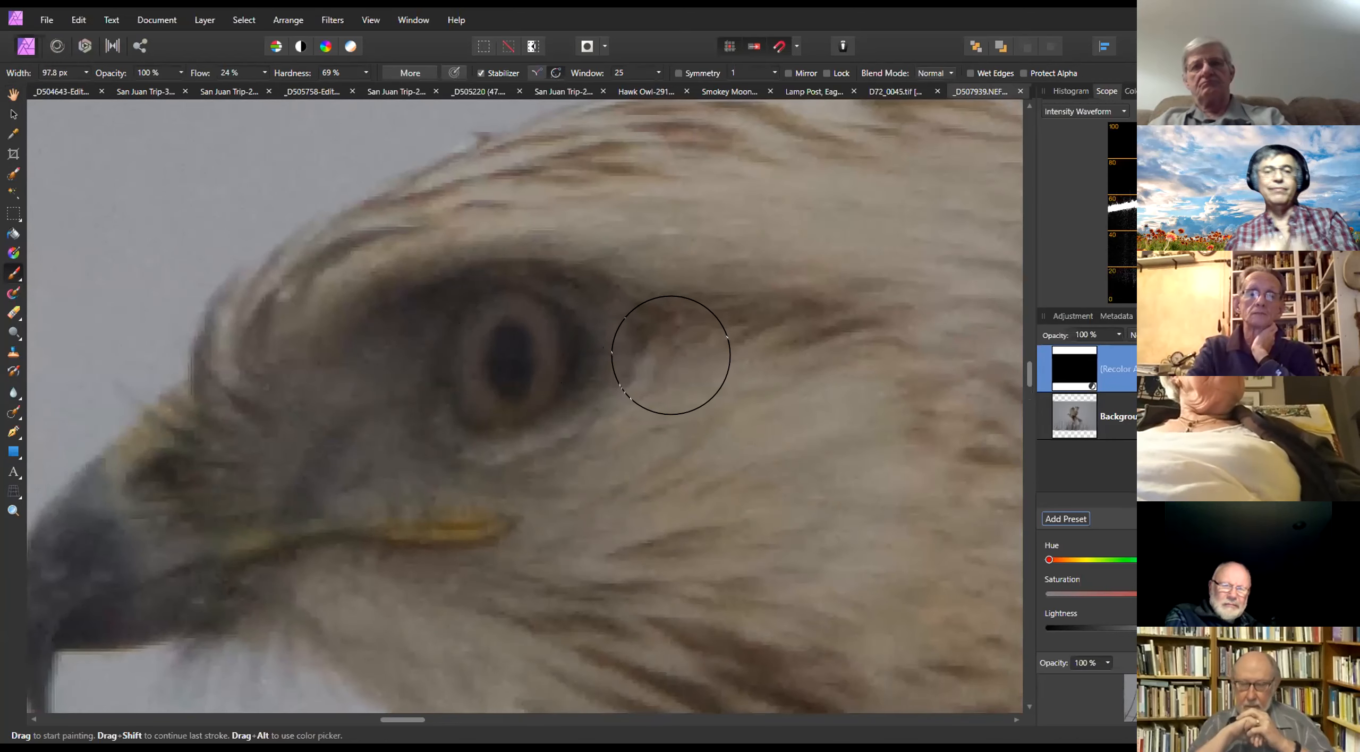
{"action": "key", "text": "bracketleft"}
{"action": "key", "text": "bracketleft"}
{"action": "key", "text": "bracketleft"}
{"action": "key", "text": "bracketleft"}
{"action": "key", "text": "bracketleft"}
{"action": "key", "text": "bracketleft"}
{"action": "key", "text": "bracketleft"}
{"action": "key", "text": "bracketleft"}
{"action": "key", "text": "bracketleft"}
{"action": "key", "text": "bracketleft"}
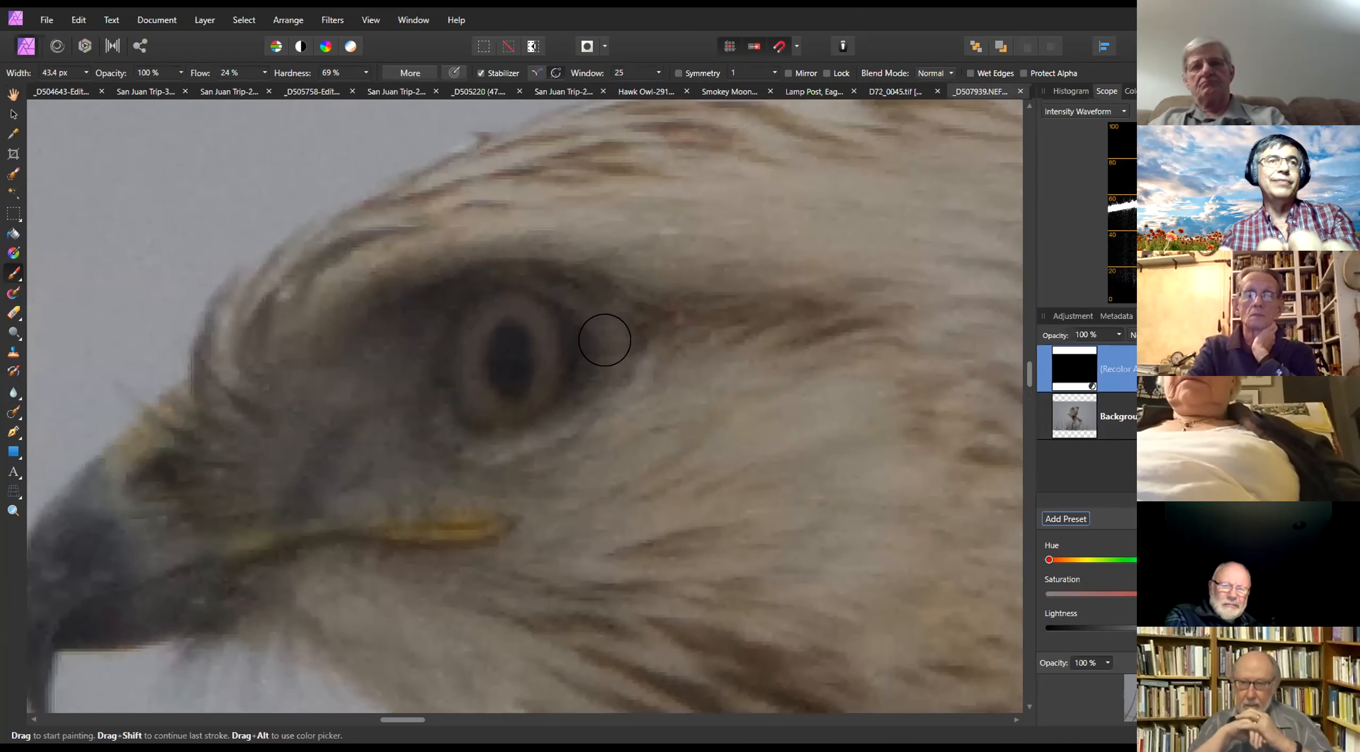
{"action": "key", "text": "bracketleft"}
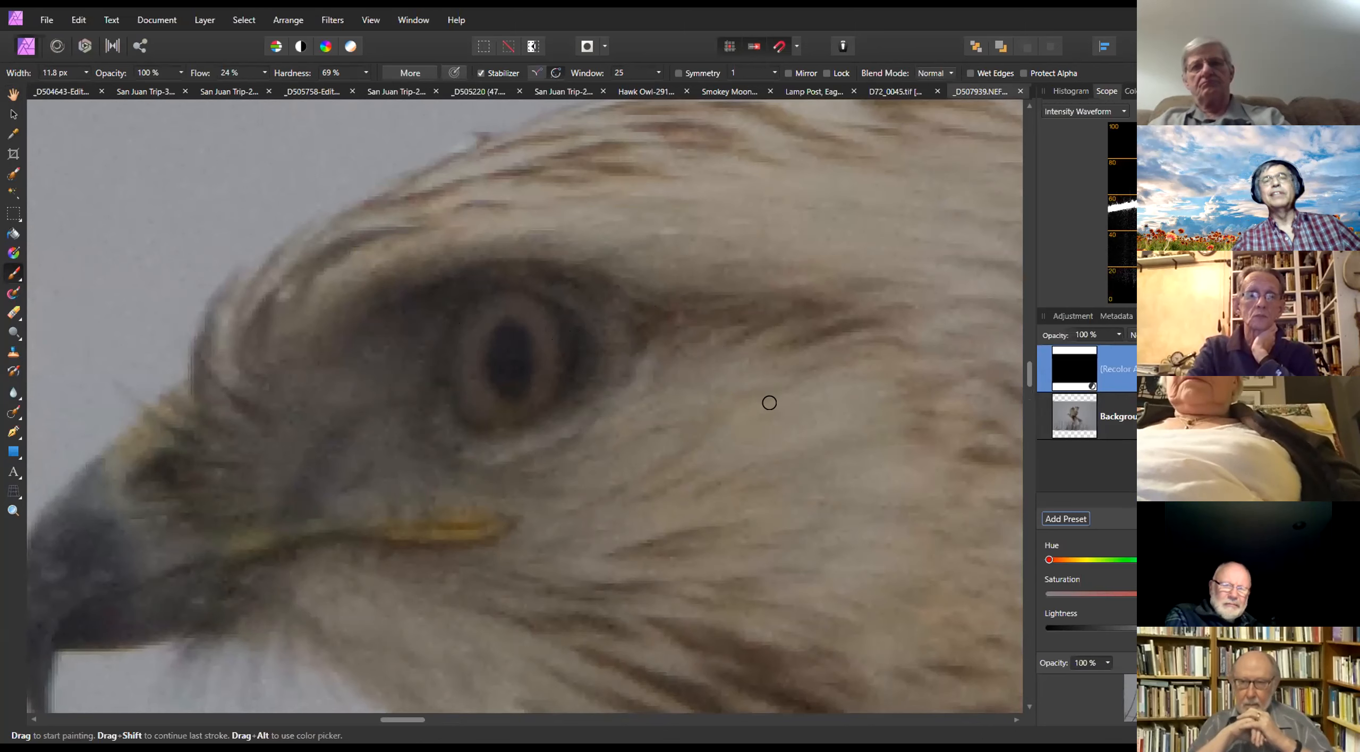
Select the hawk's Background layer and resize the brush to 17.6 px against the eye
{"action": "left_click", "coordinate": [1073, 411]}
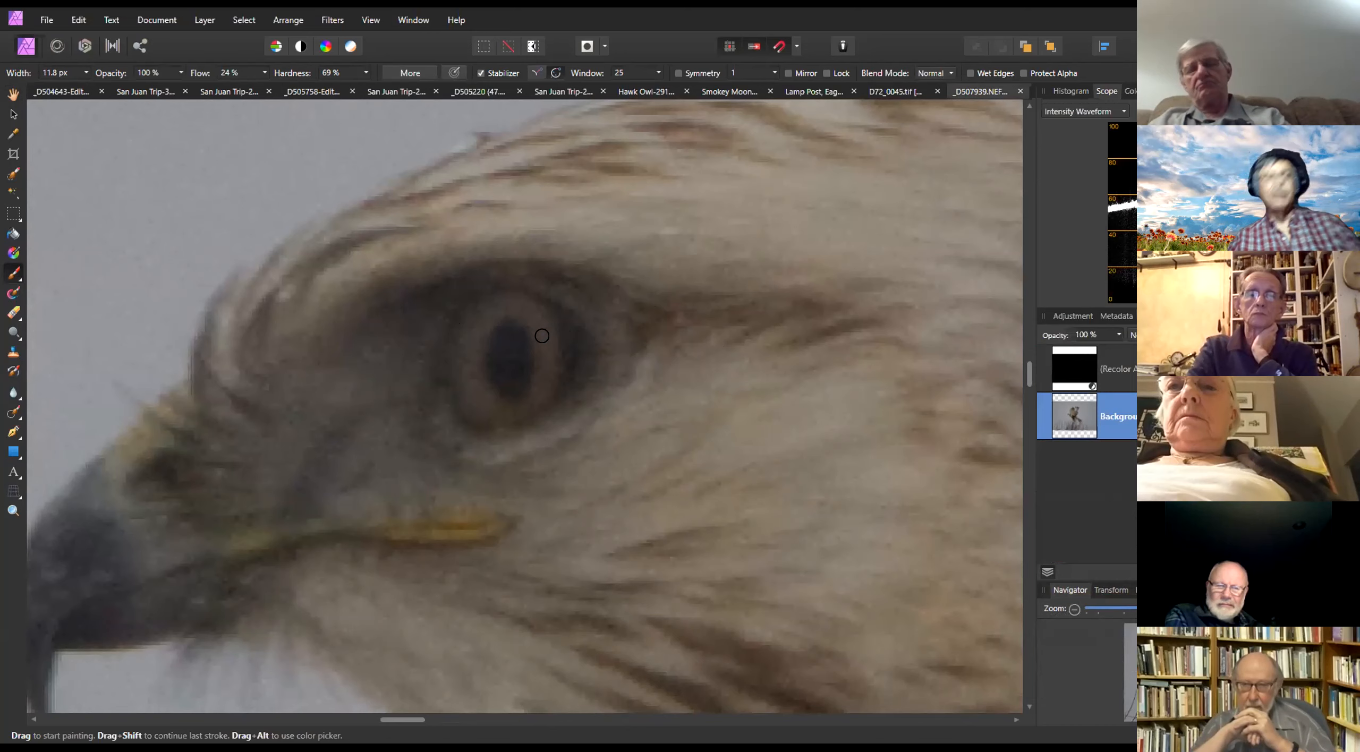
{"action": "scroll", "coordinate": [542, 336], "scroll_direction": "up", "scroll_amount": 2}
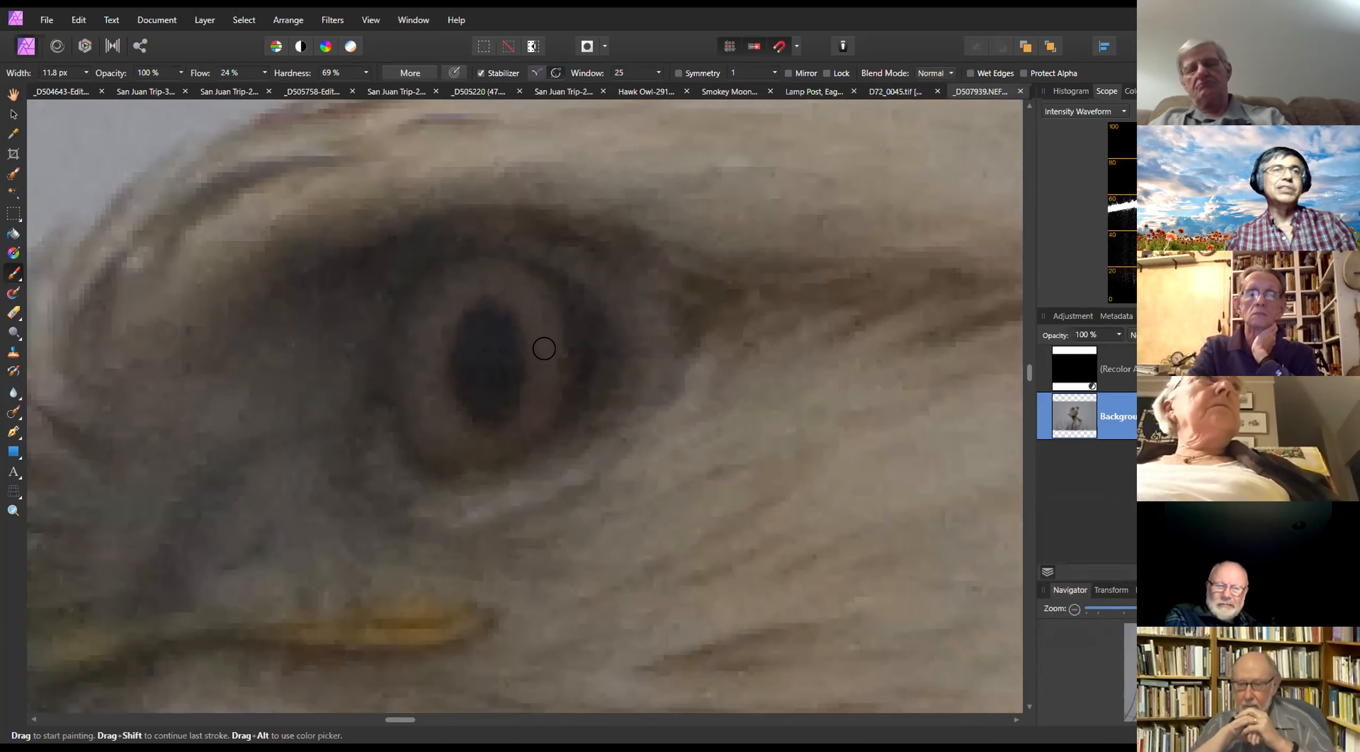
{"action": "scroll", "coordinate": [538, 349], "scroll_direction": "down", "scroll_amount": 1}
{"action": "key", "text": "bracketright"}
{"action": "key", "text": "bracketright"}
{"action": "key", "text": "bracketright"}
{"action": "key", "text": "bracketright"}
{"action": "key", "text": "bracketright"}
{"action": "key", "text": "bracketright"}
{"action": "key", "text": "bracketright"}
{"action": "key", "text": "bracketright"}
{"action": "key", "text": "bracketright"}
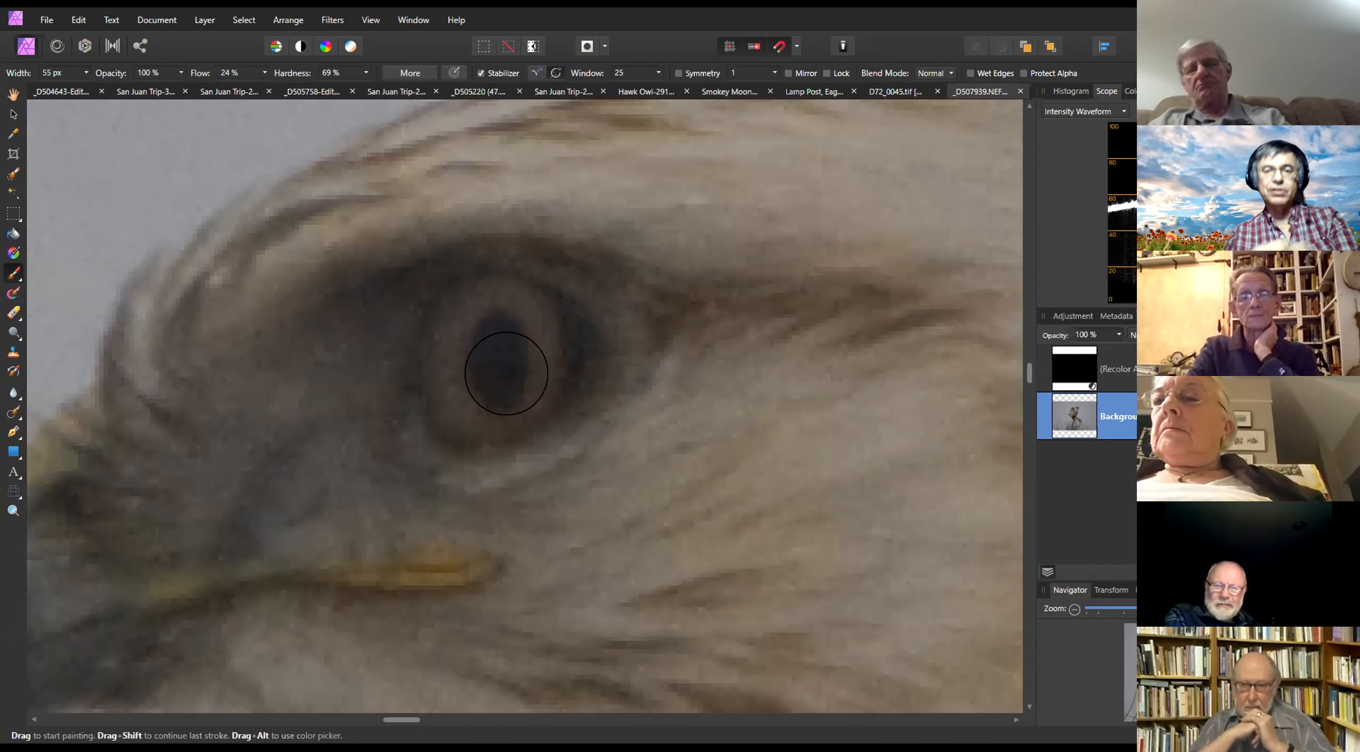
{"action": "key", "text": "bracketleft"}
{"action": "key", "text": "bracketleft"}
{"action": "key", "text": "bracketleft"}
{"action": "key", "text": "bracketleft"}
{"action": "key", "text": "bracketleft"}
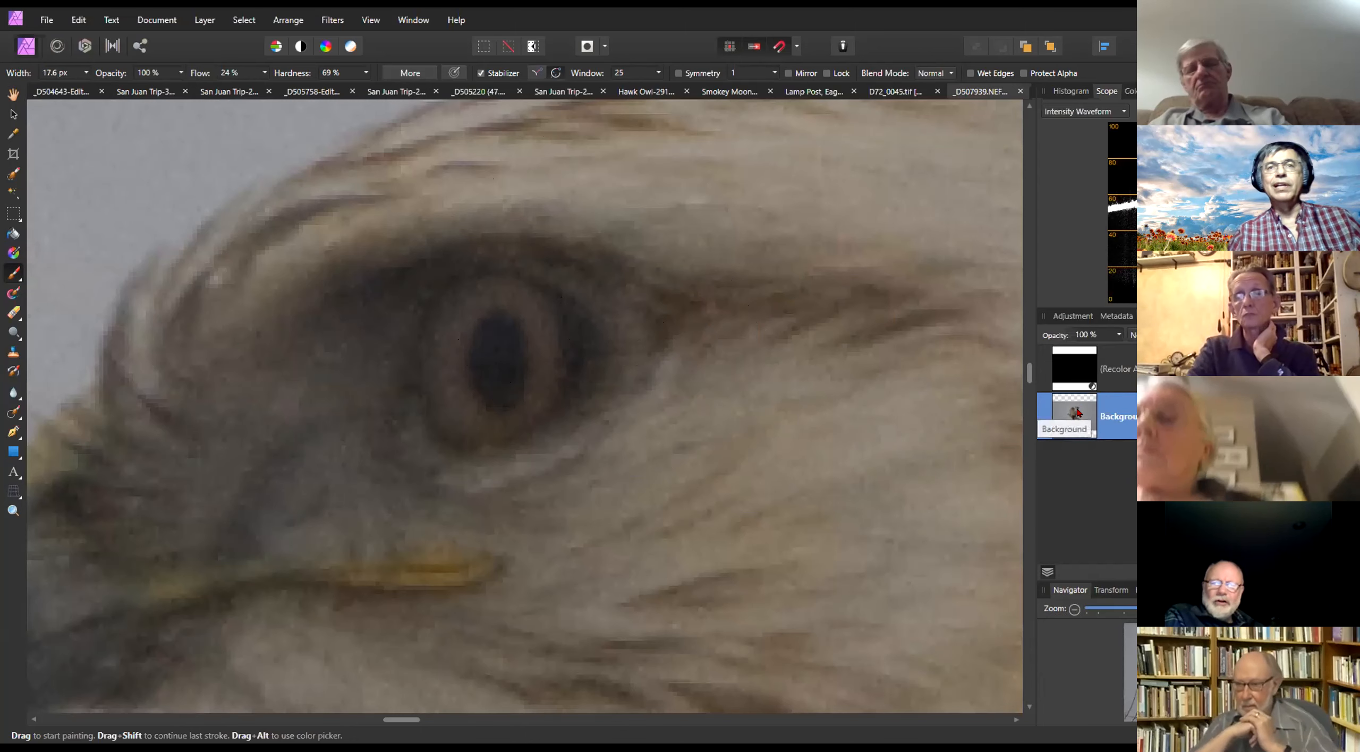
Choose white as the paint color and brush a short vertical stroke beside the hawk's pupil on the Background layer
{"action": "left_click", "coordinate": [1078, 366]}
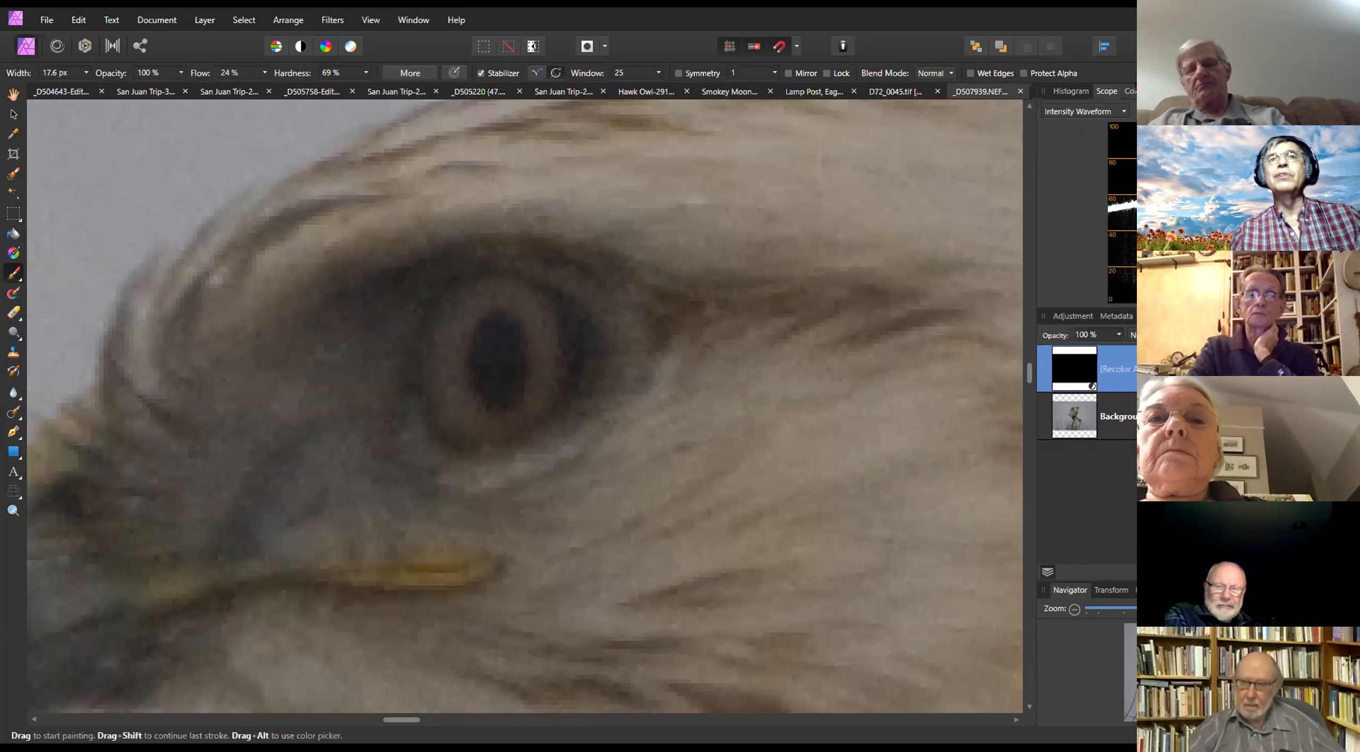
{"action": "left_click", "coordinate": [1130, 91]}
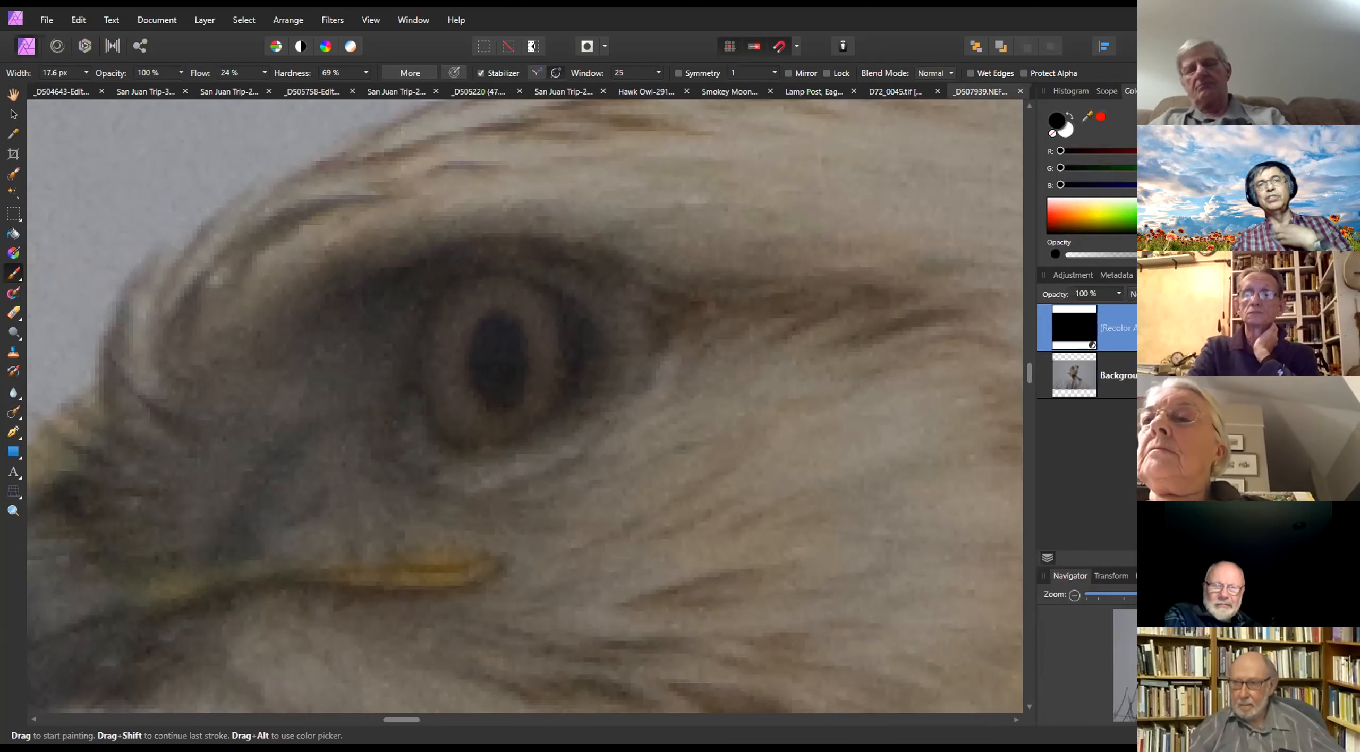
{"action": "left_click", "coordinate": [1069, 377]}
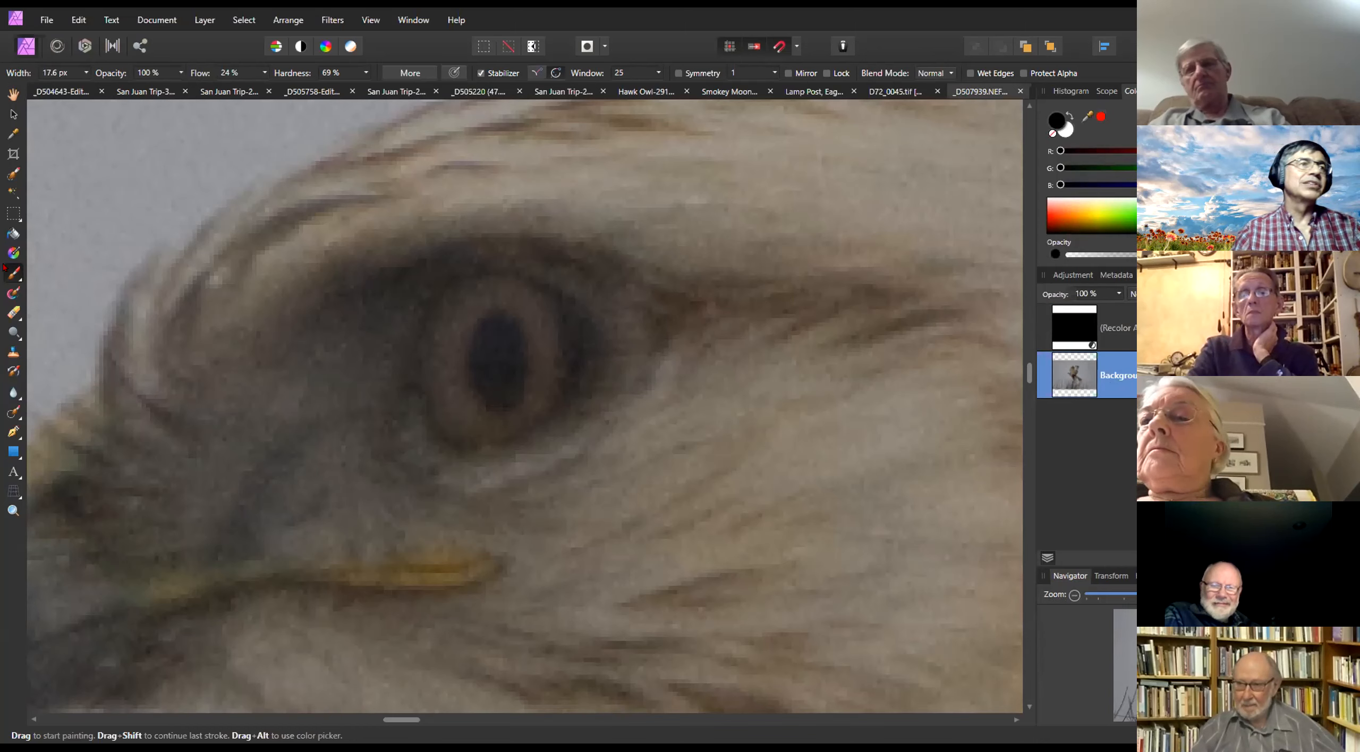
{"action": "left_click", "coordinate": [1067, 128]}
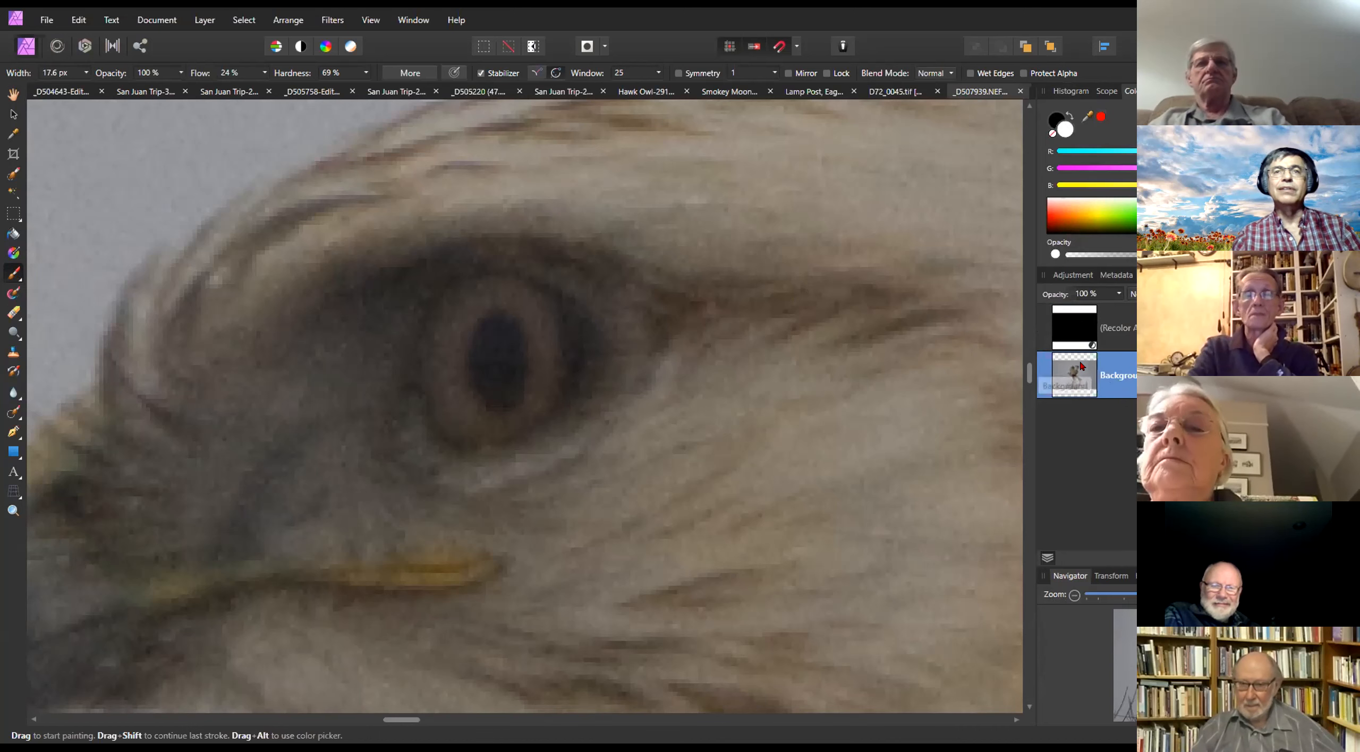
{"action": "left_click", "coordinate": [1076, 328]}
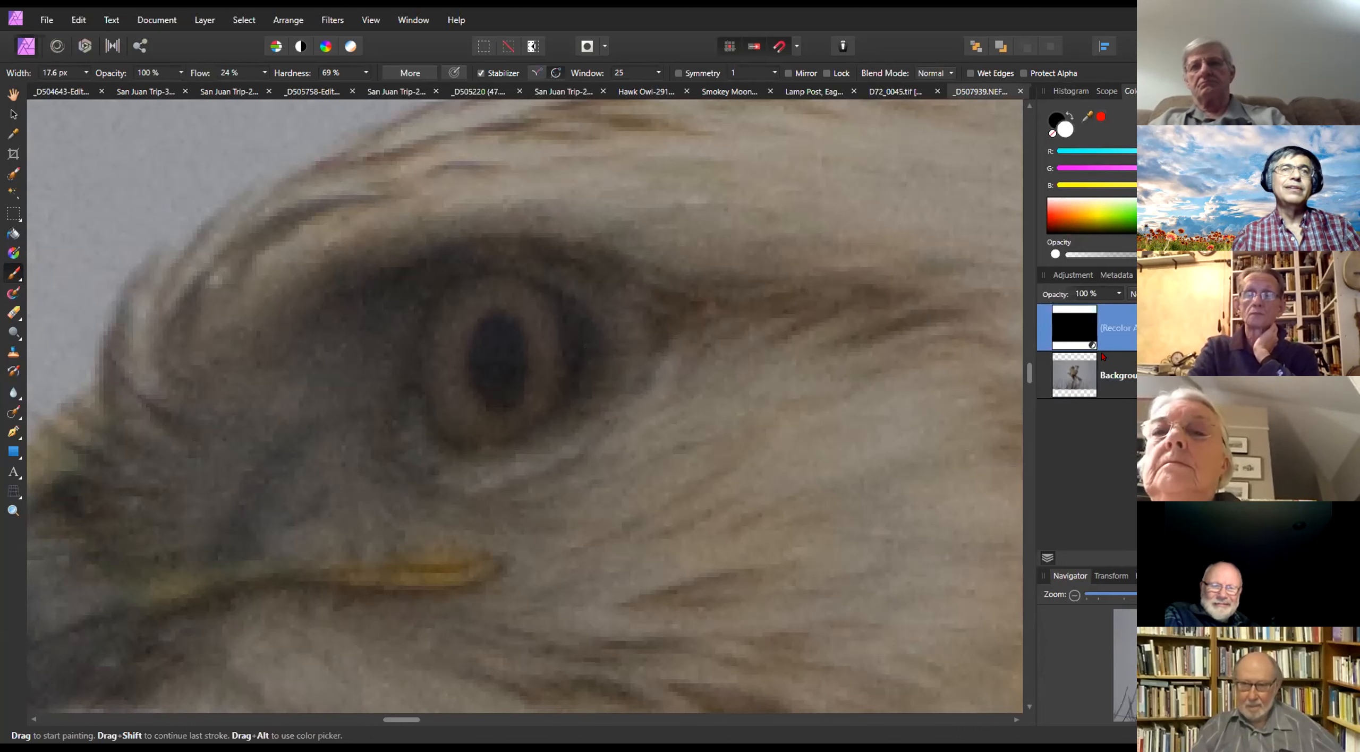
{"action": "left_click", "coordinate": [1070, 377]}
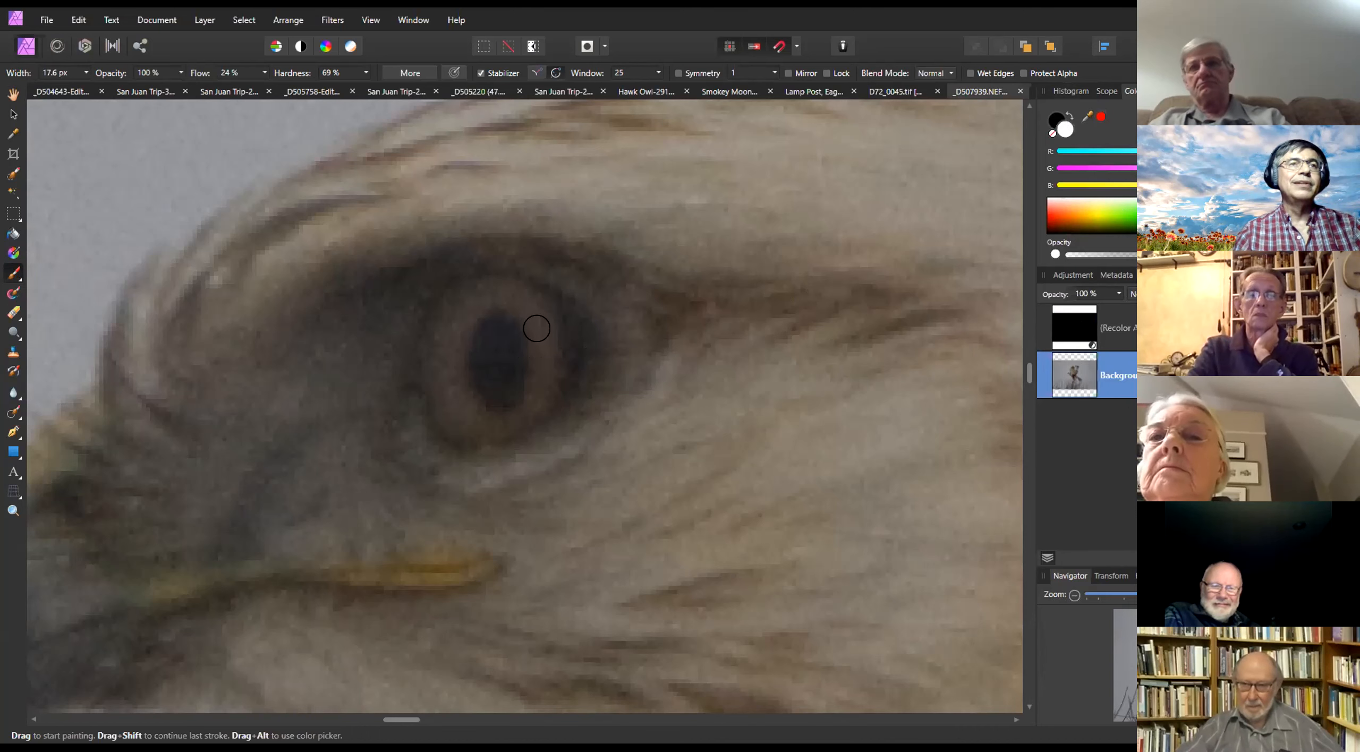
{"action": "left_click_drag", "start_coordinate": [542, 349], "coordinate": [541, 390]}
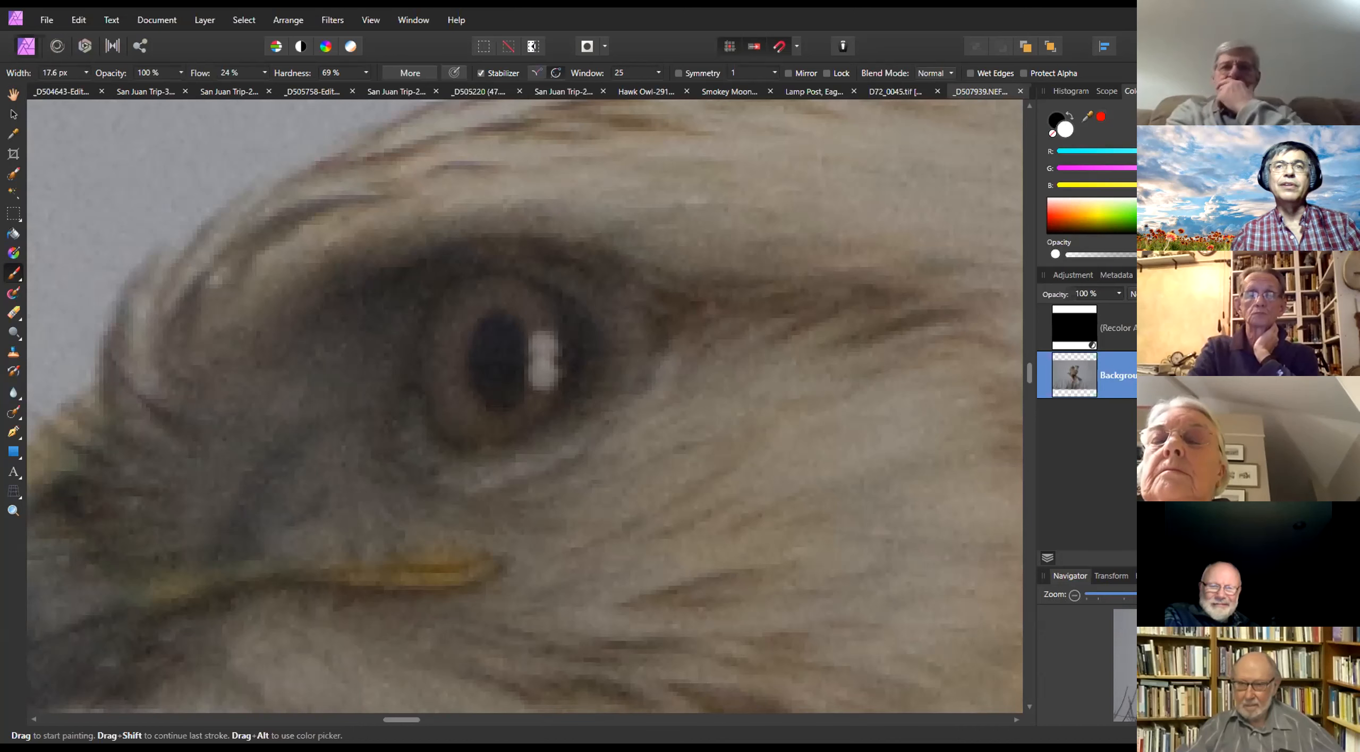
Delete the Recolor adjustment layer above the hawk's Background layer
{"action": "left_click", "coordinate": [1073, 324]}
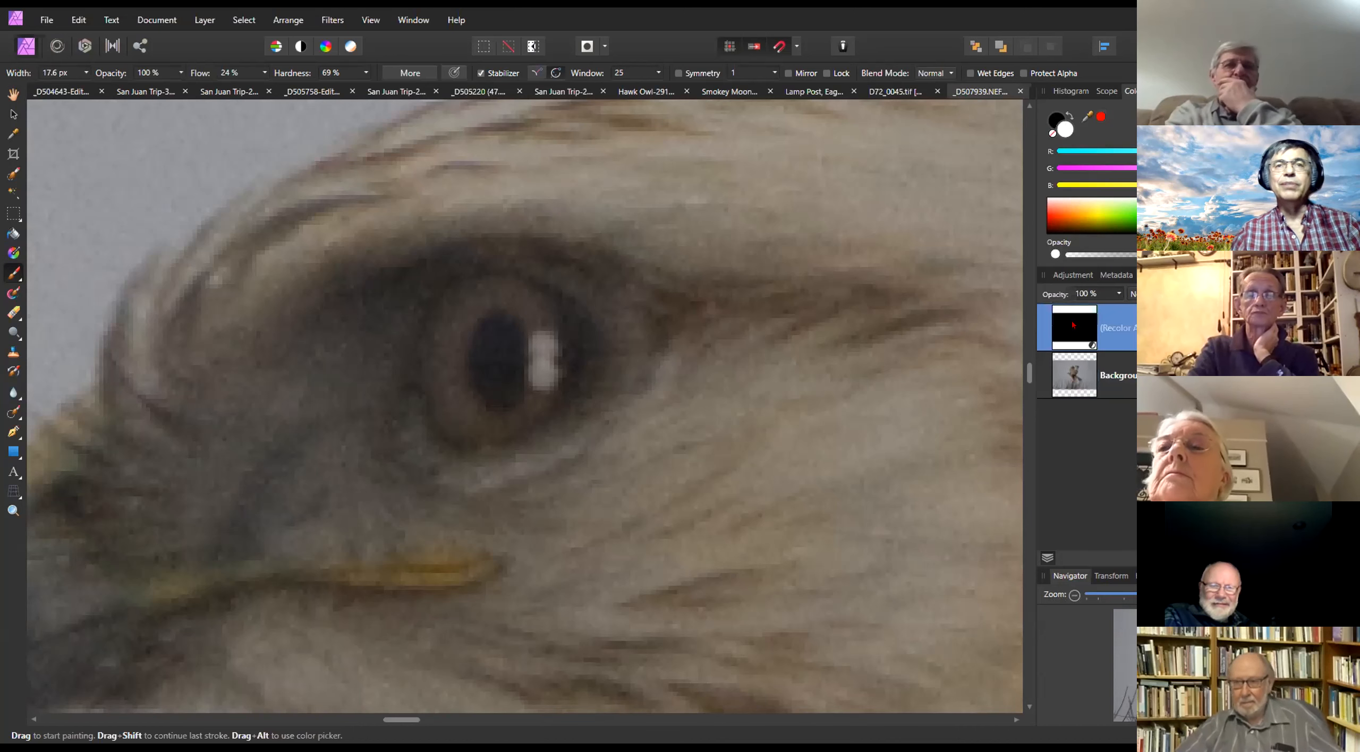
{"action": "right_click", "coordinate": [1073, 324]}
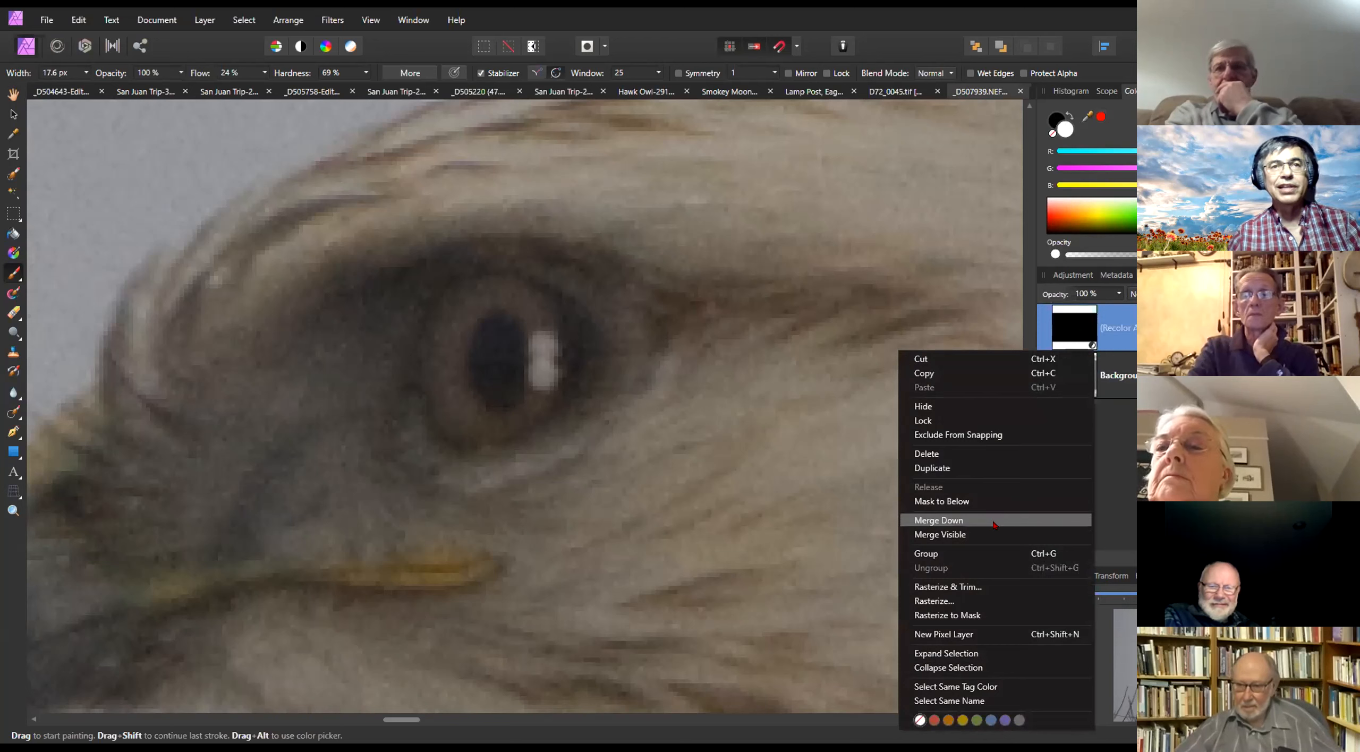
{"action": "left_click", "coordinate": [977, 456]}
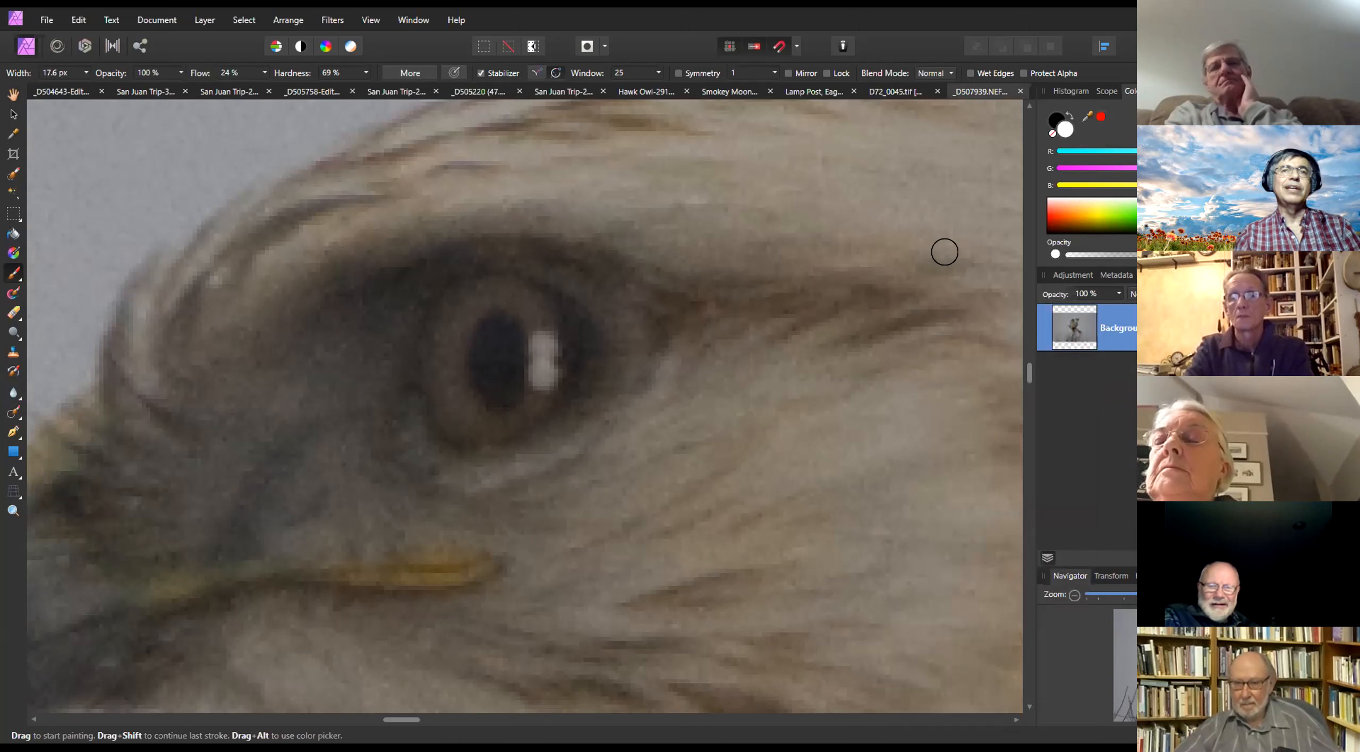
Undo the deletion of the Recolor adjustment layer
{"action": "left_click", "coordinate": [79, 21]}
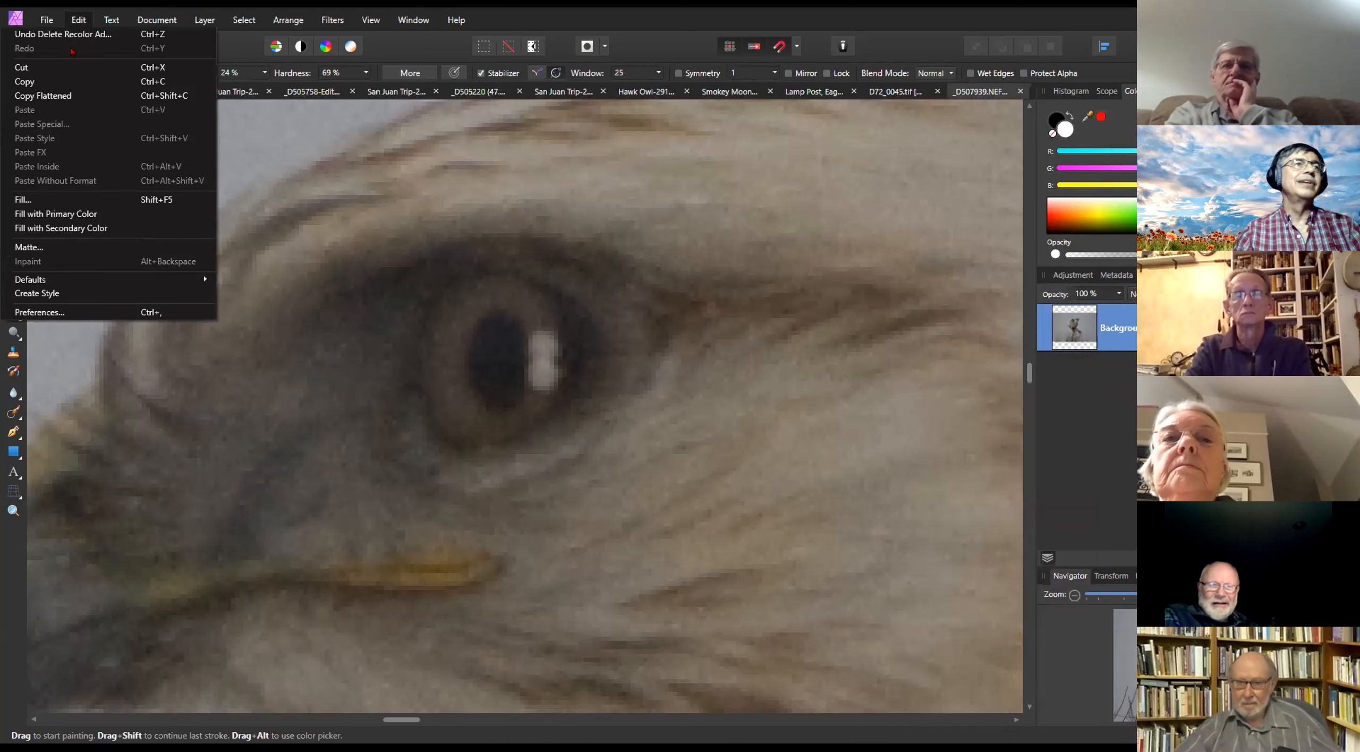
{"action": "left_click", "coordinate": [71, 34]}
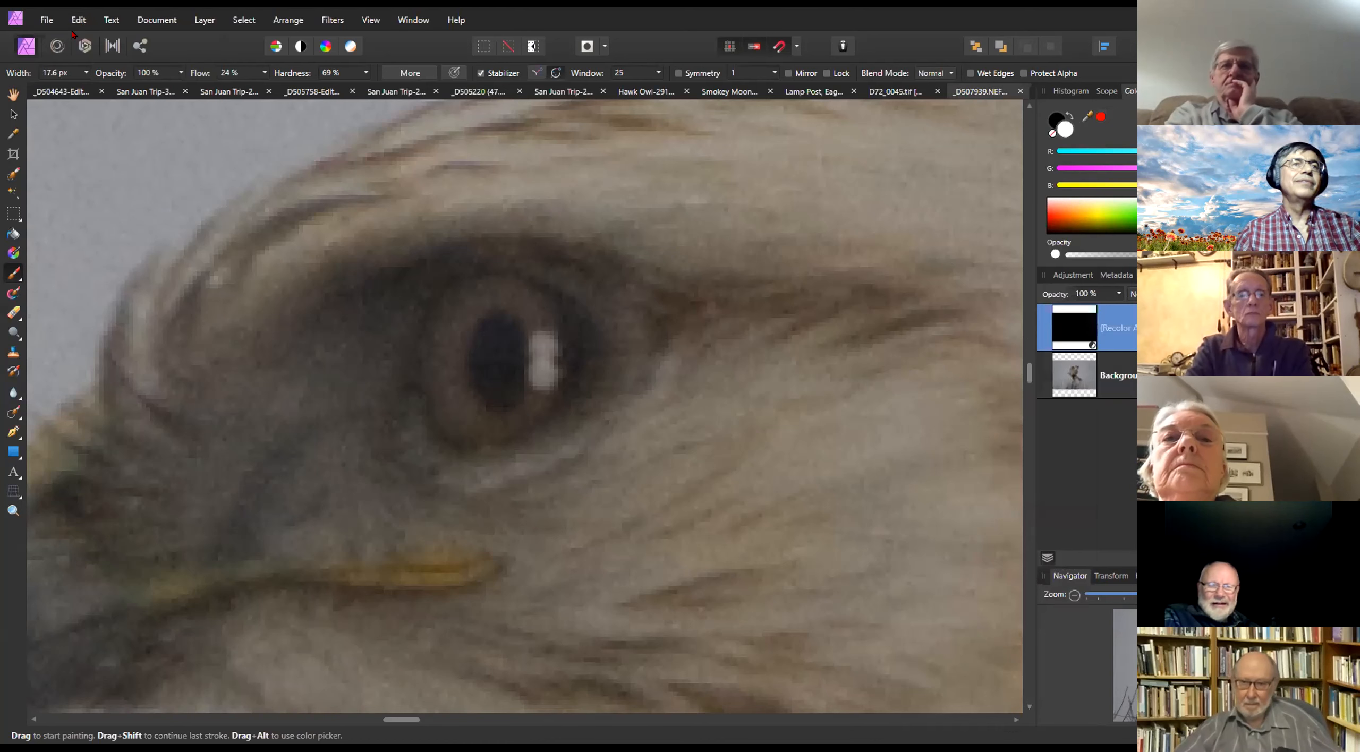
{"action": "left_click", "coordinate": [71, 23]}
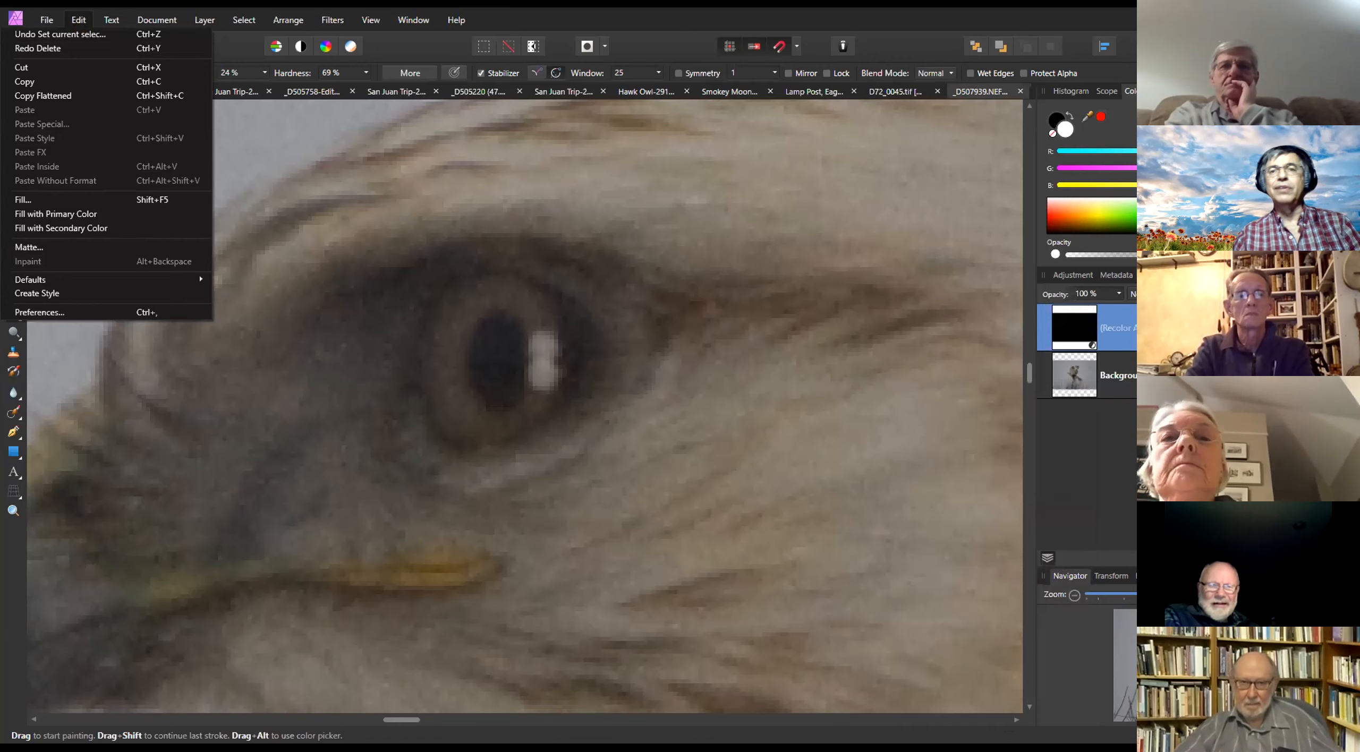
Roll the hawk photo back to the start of its edit history
{"action": "left_click_drag", "start_coordinate": [1201, 595], "coordinate": [1087, 594]}
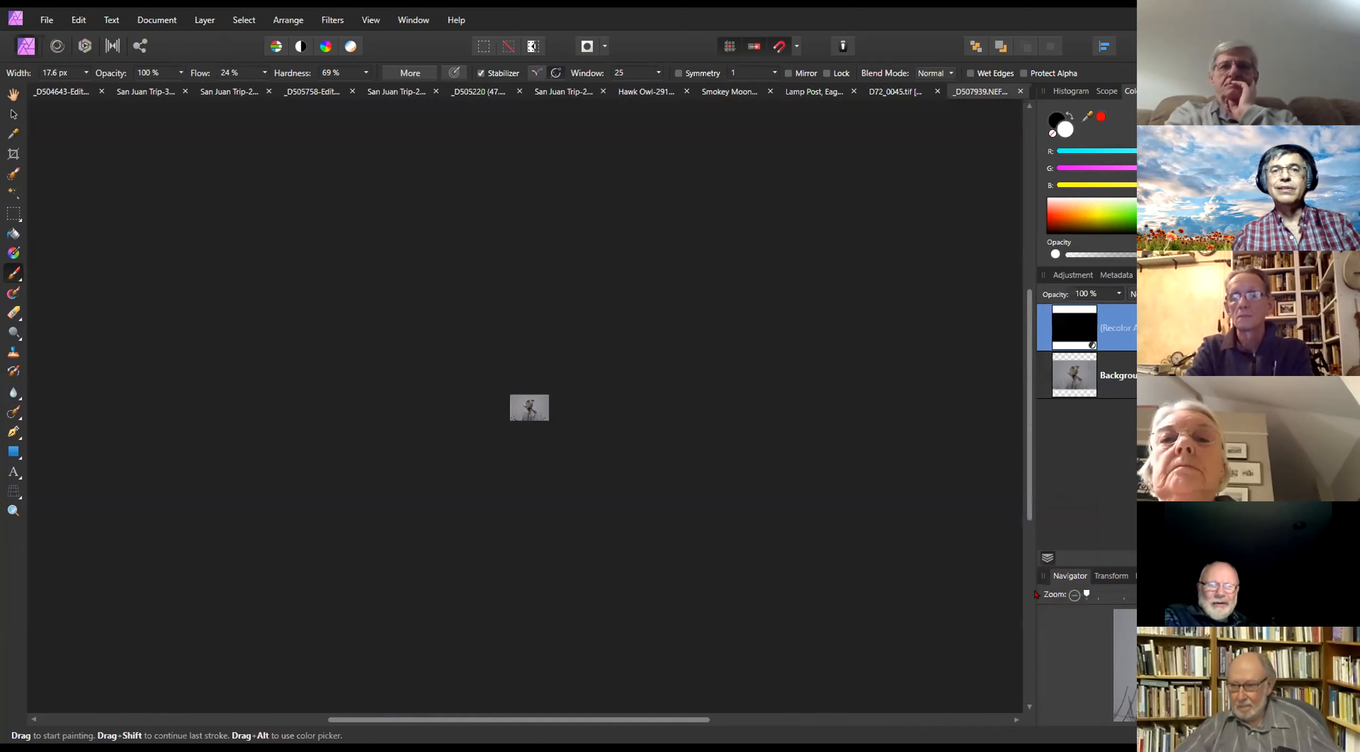
{"action": "left_click", "coordinate": [1148, 576]}
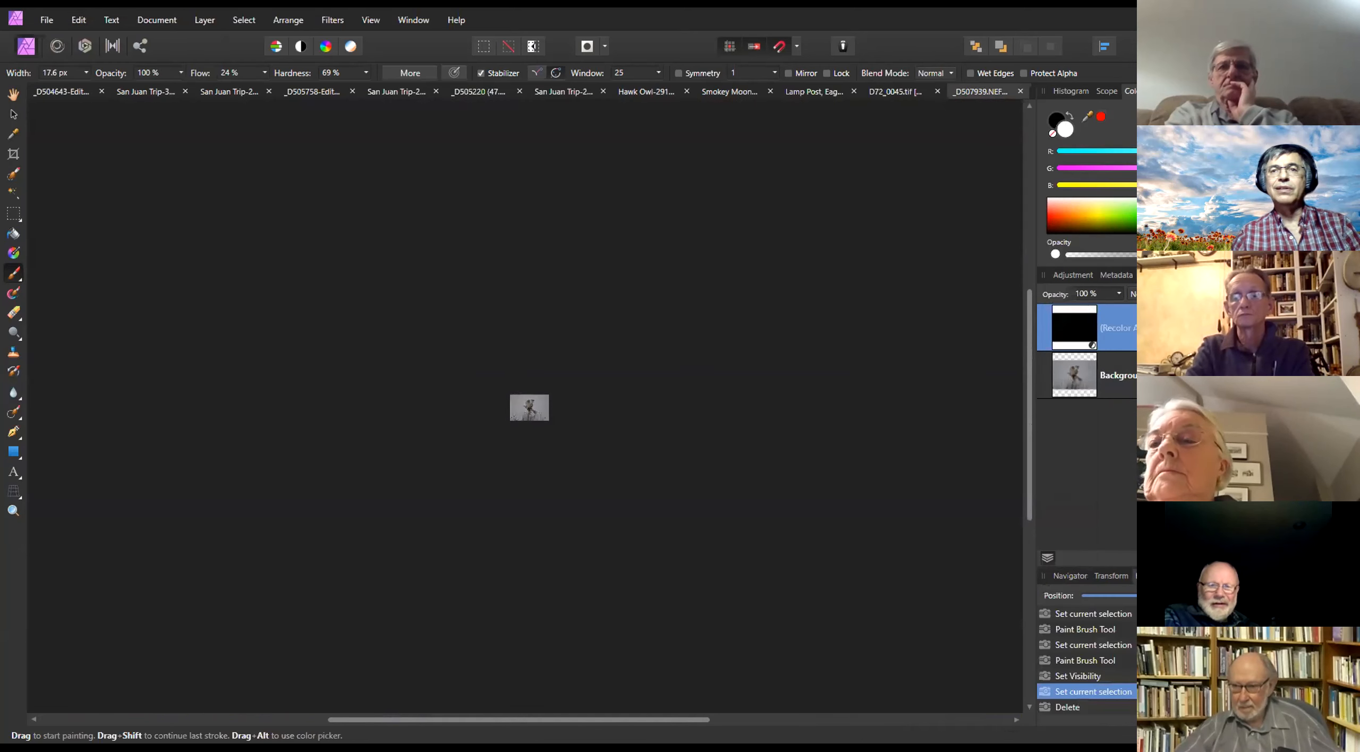
{"action": "left_click_drag", "start_coordinate": [1169, 596], "coordinate": [1028, 596]}
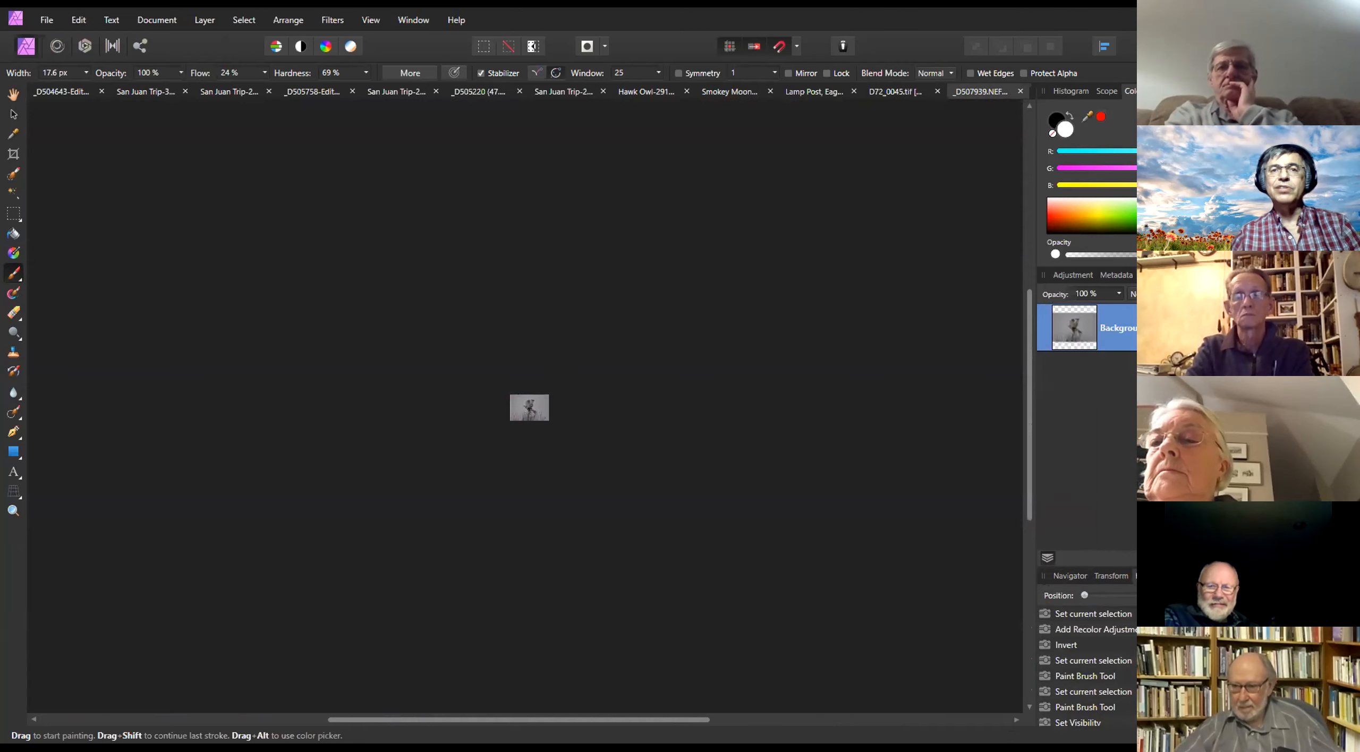
{"action": "left_click", "coordinate": [1069, 577]}
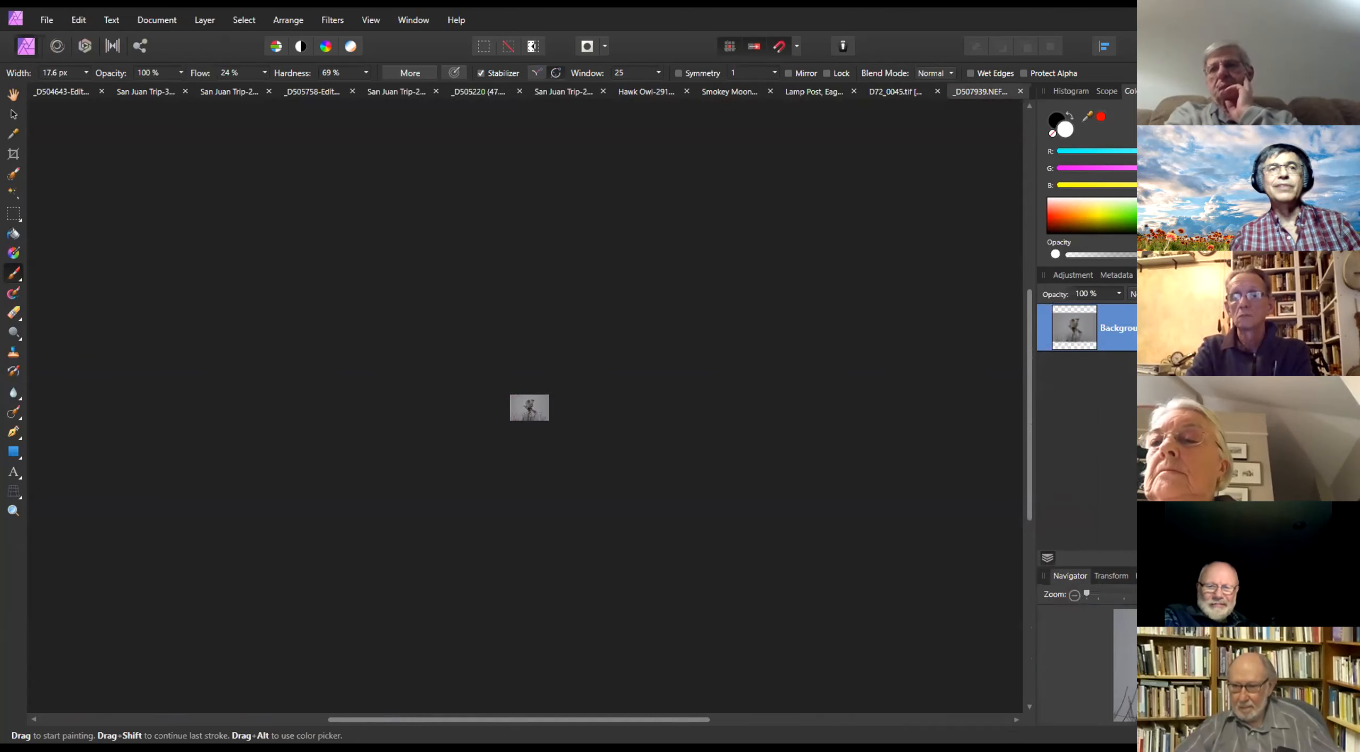
Add a Recolor adjustment above the Background layer and invert its mask to hide the effect
{"action": "scroll", "coordinate": [527, 319], "scroll_direction": "up", "scroll_amount": 6}
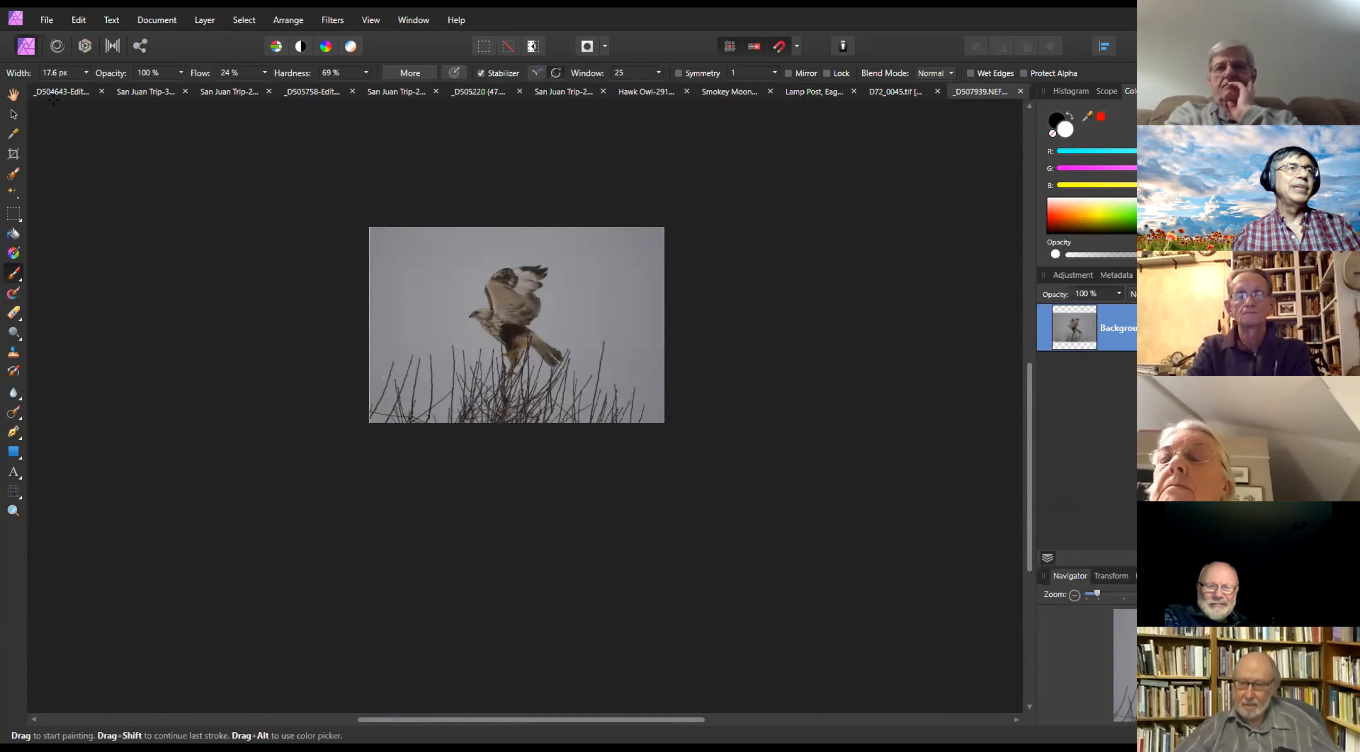
{"action": "left_click", "coordinate": [13, 94]}
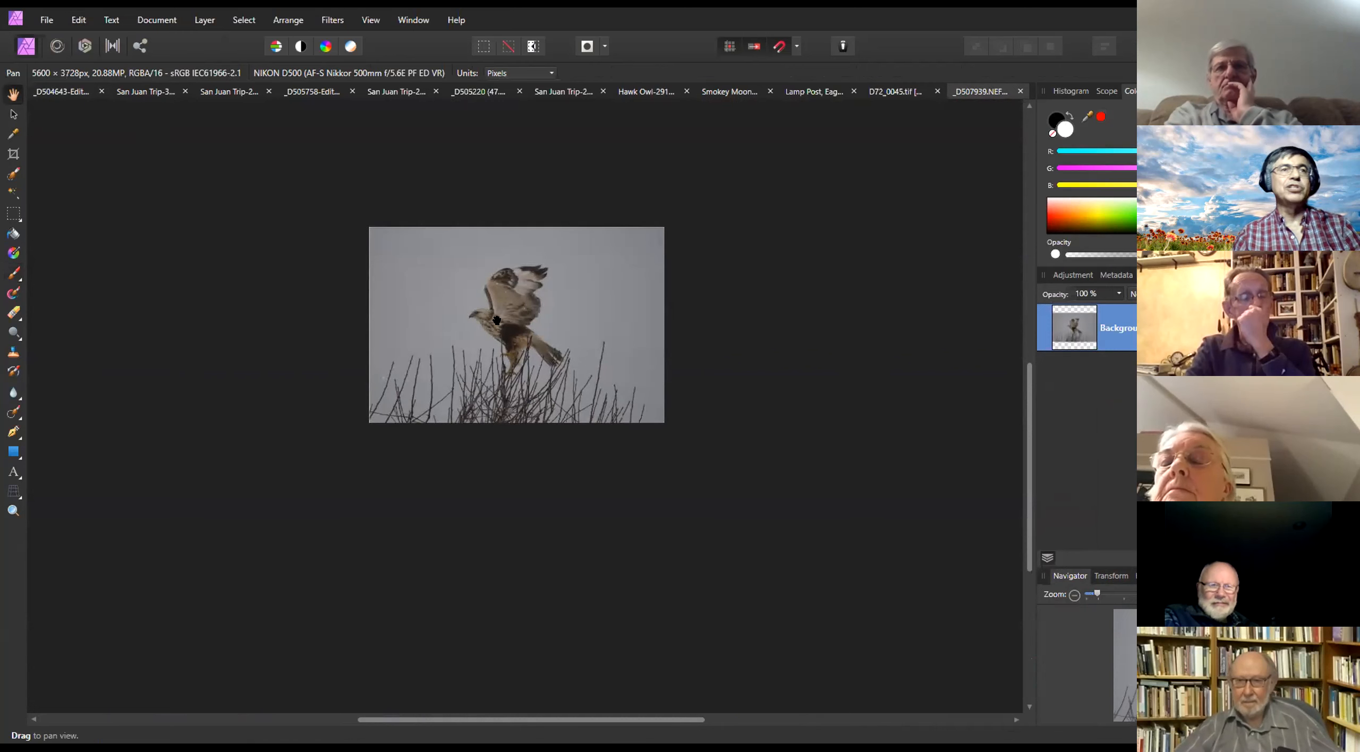
{"action": "key", "text": "ctrl+0"}
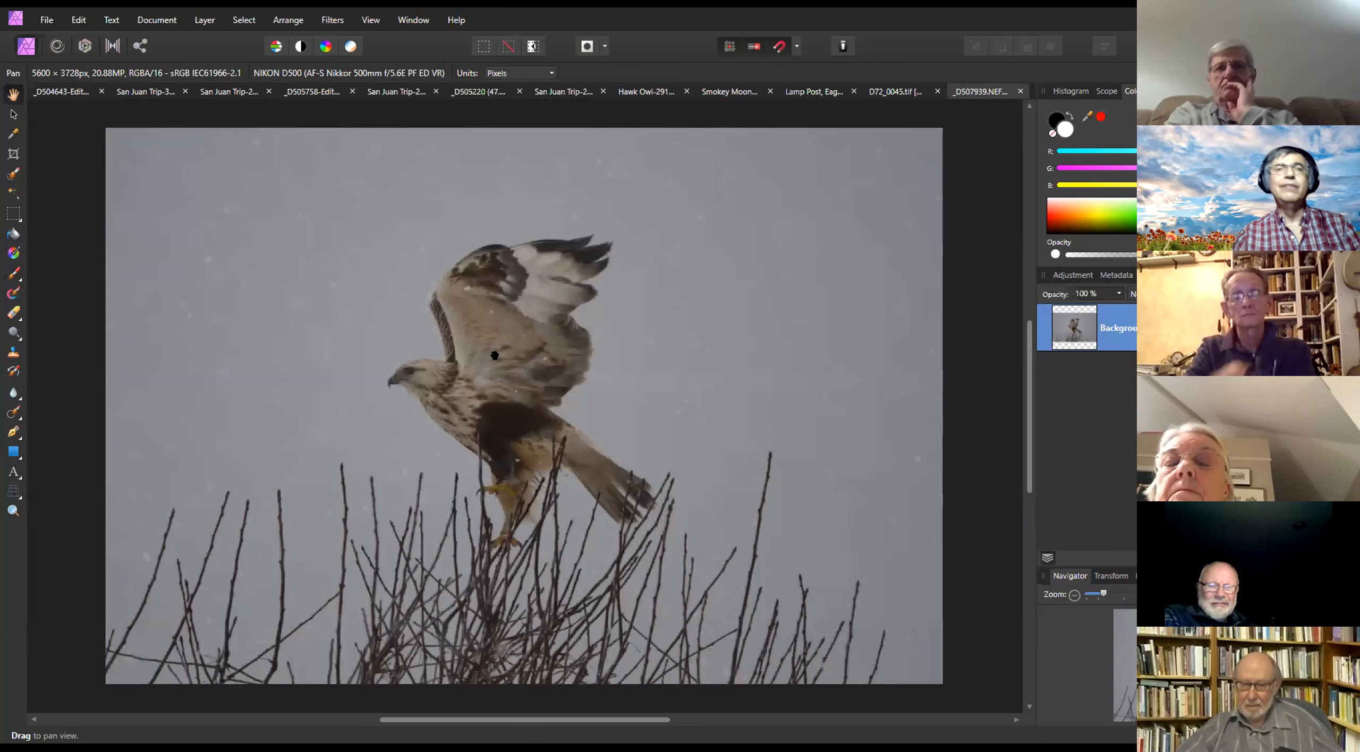
{"action": "scroll", "coordinate": [473, 363], "scroll_direction": "up", "scroll_amount": 5}
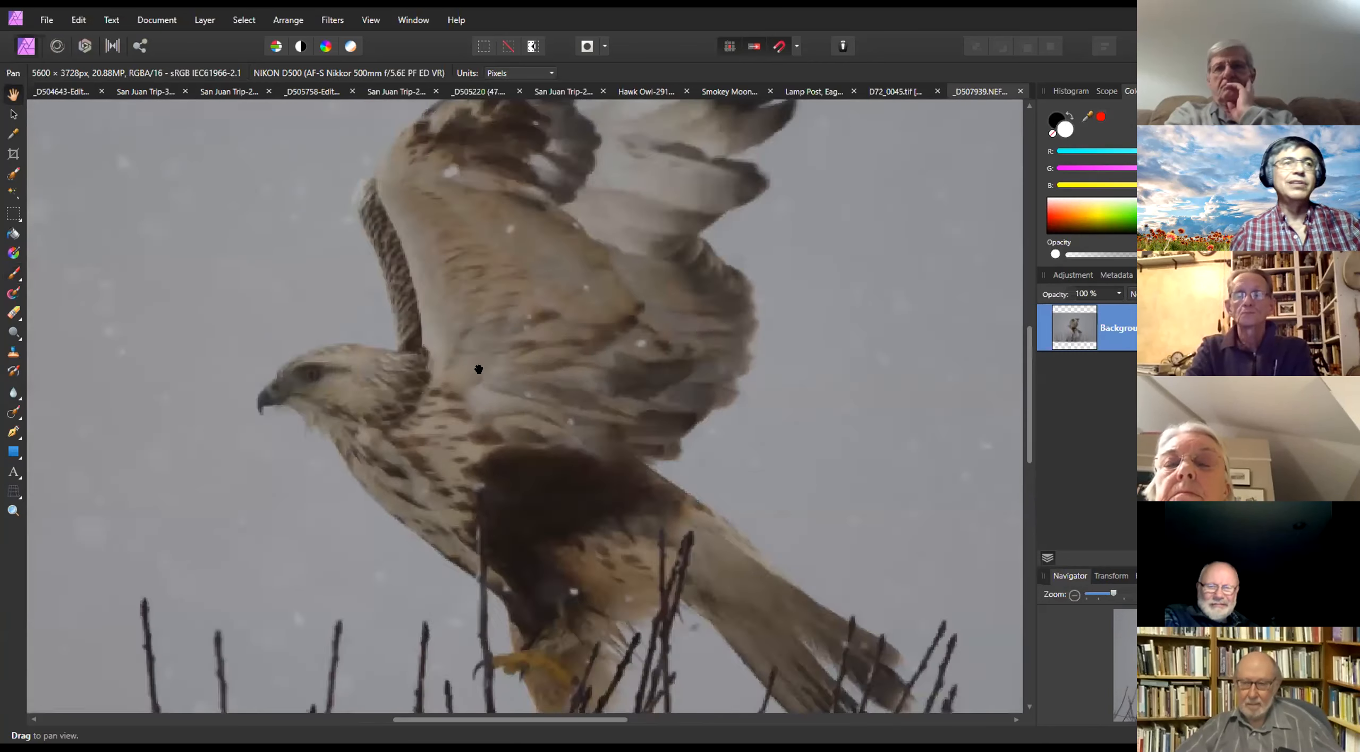
{"action": "scroll", "coordinate": [548, 452], "scroll_direction": "up", "scroll_amount": 4}
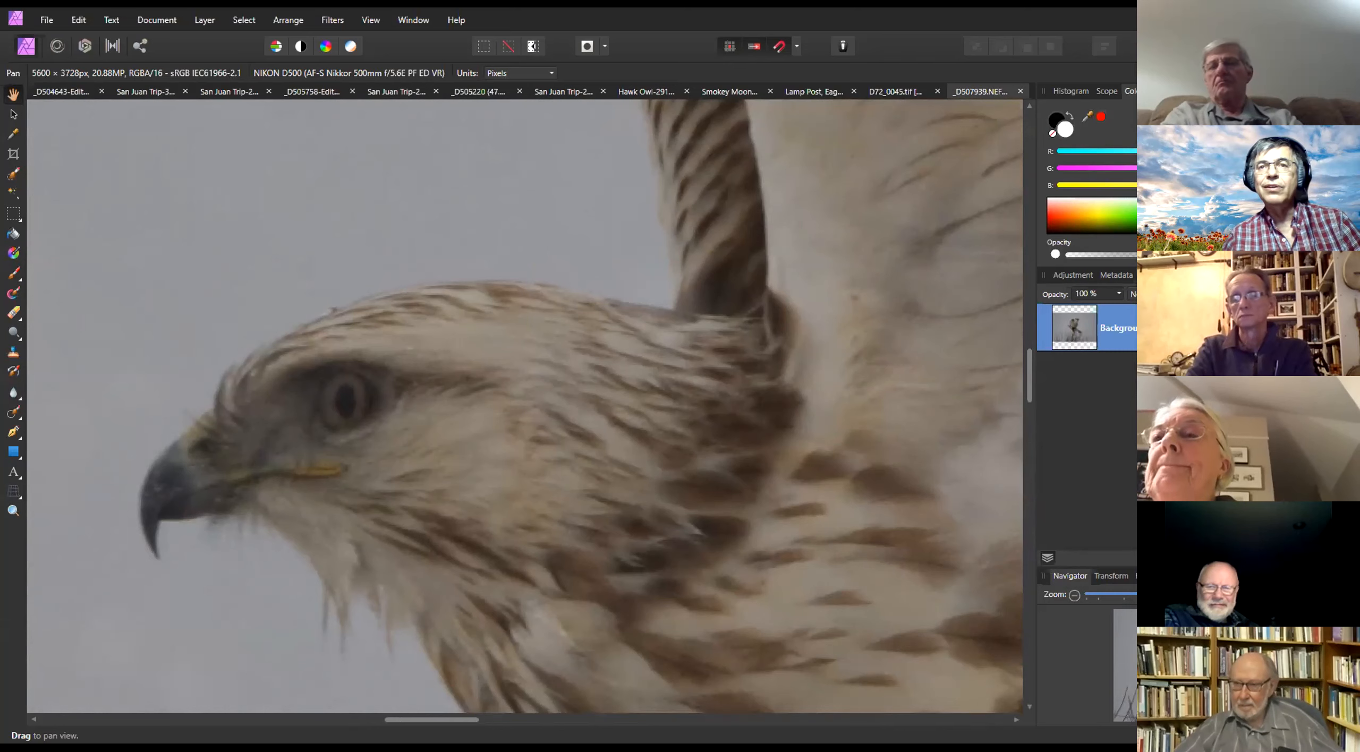
{"action": "left_click", "coordinate": [1180, 559]}
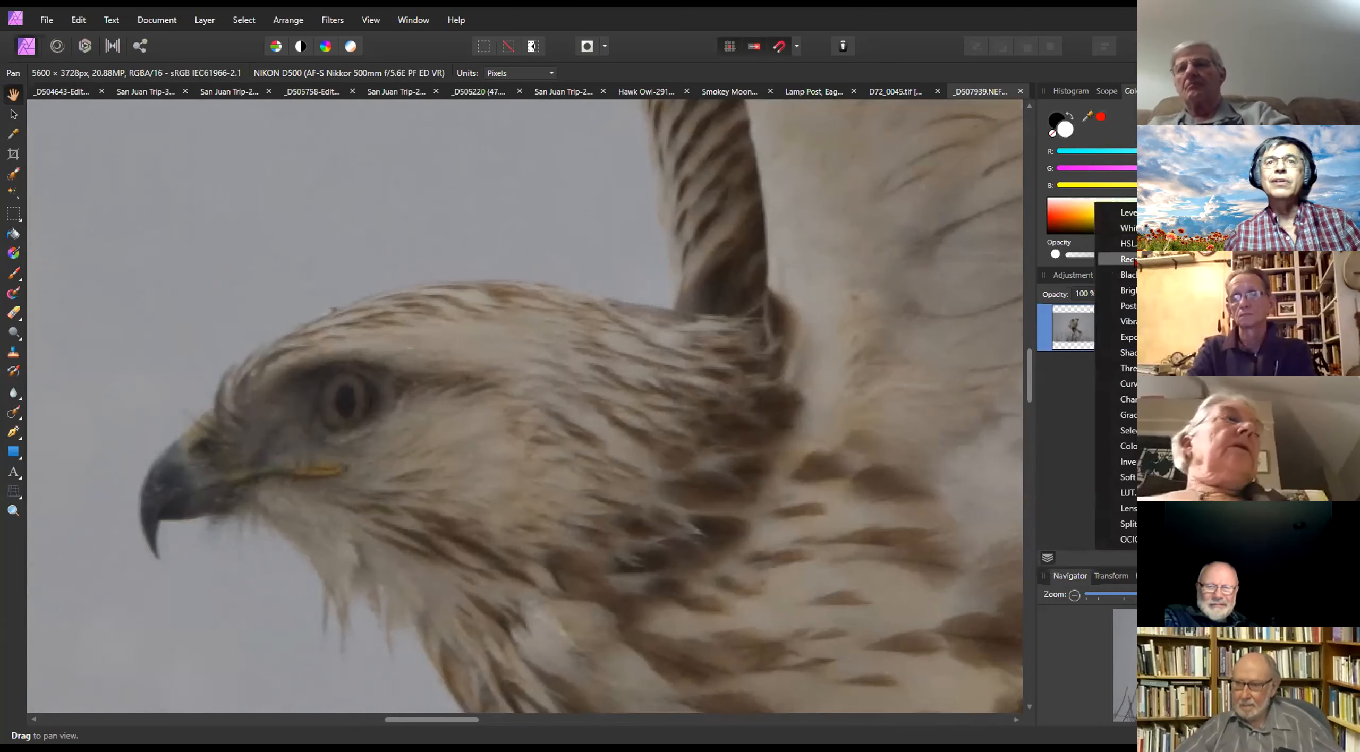
{"action": "left_click", "coordinate": [1159, 259]}
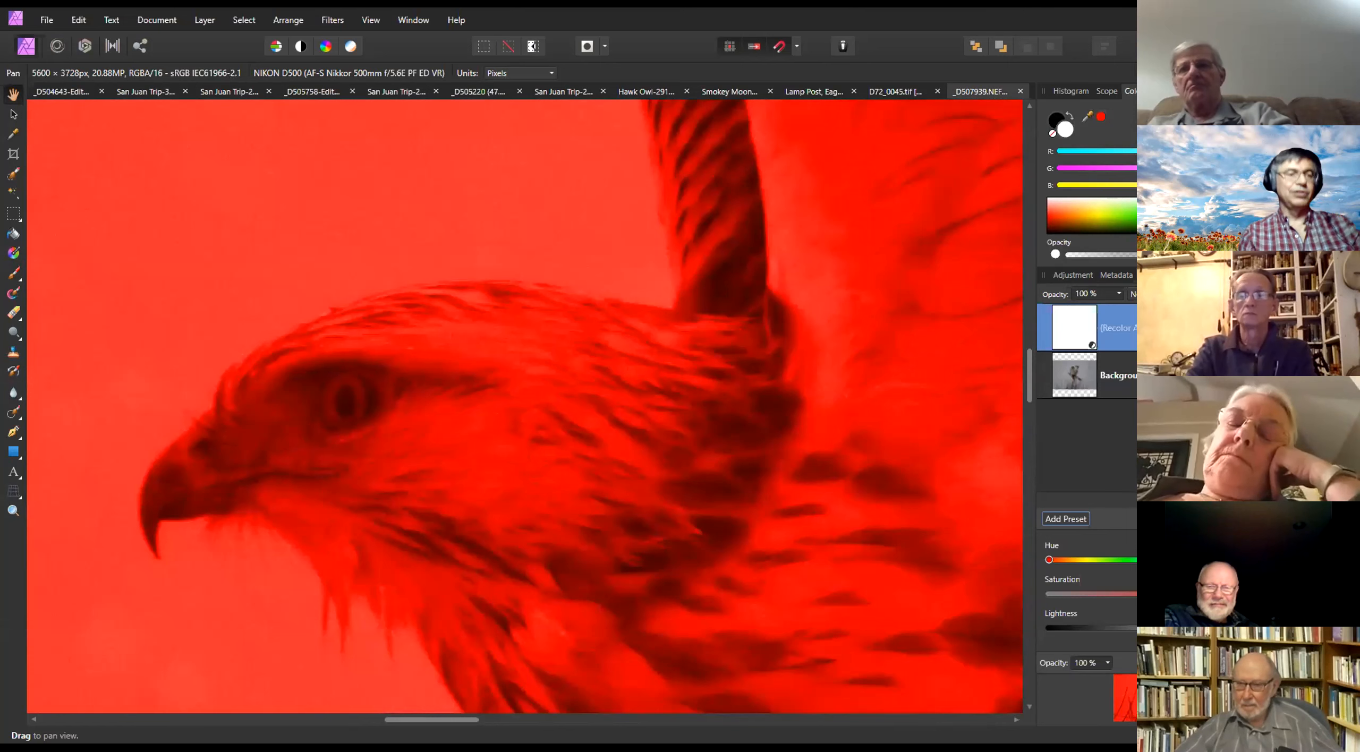
{"action": "key", "text": "ctrl+i"}
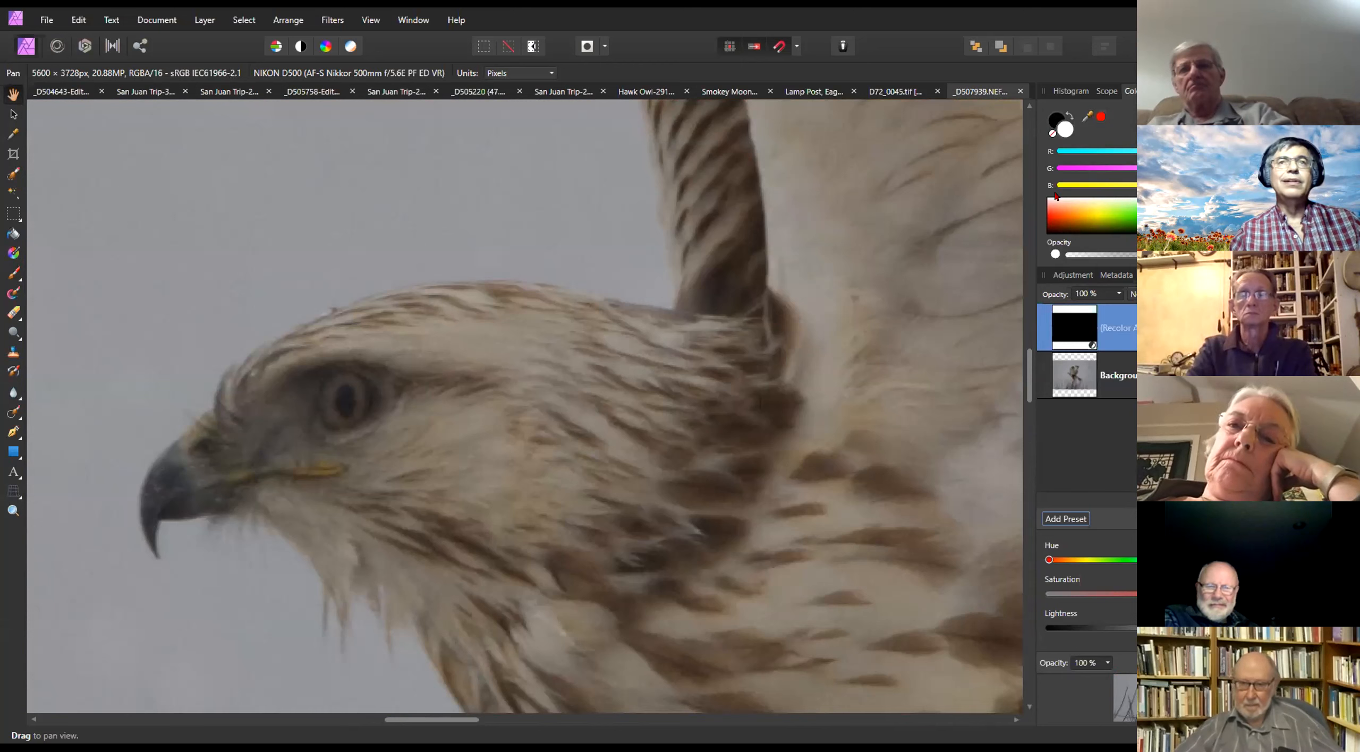
Paint white on the Recolor adjustment's mask over the hawk's iris around the pupil, using a 16.5 px brush
{"action": "left_click", "coordinate": [12, 273]}
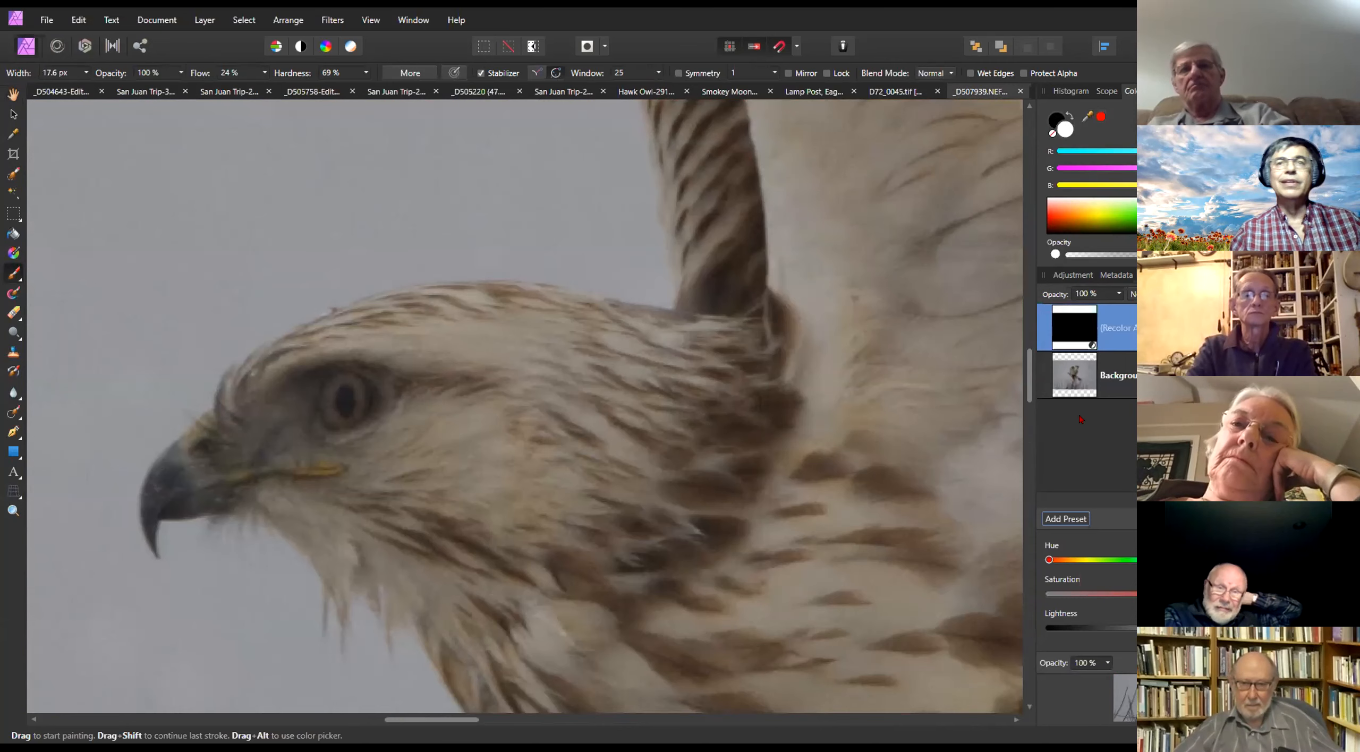
{"action": "left_click", "coordinate": [1079, 376]}
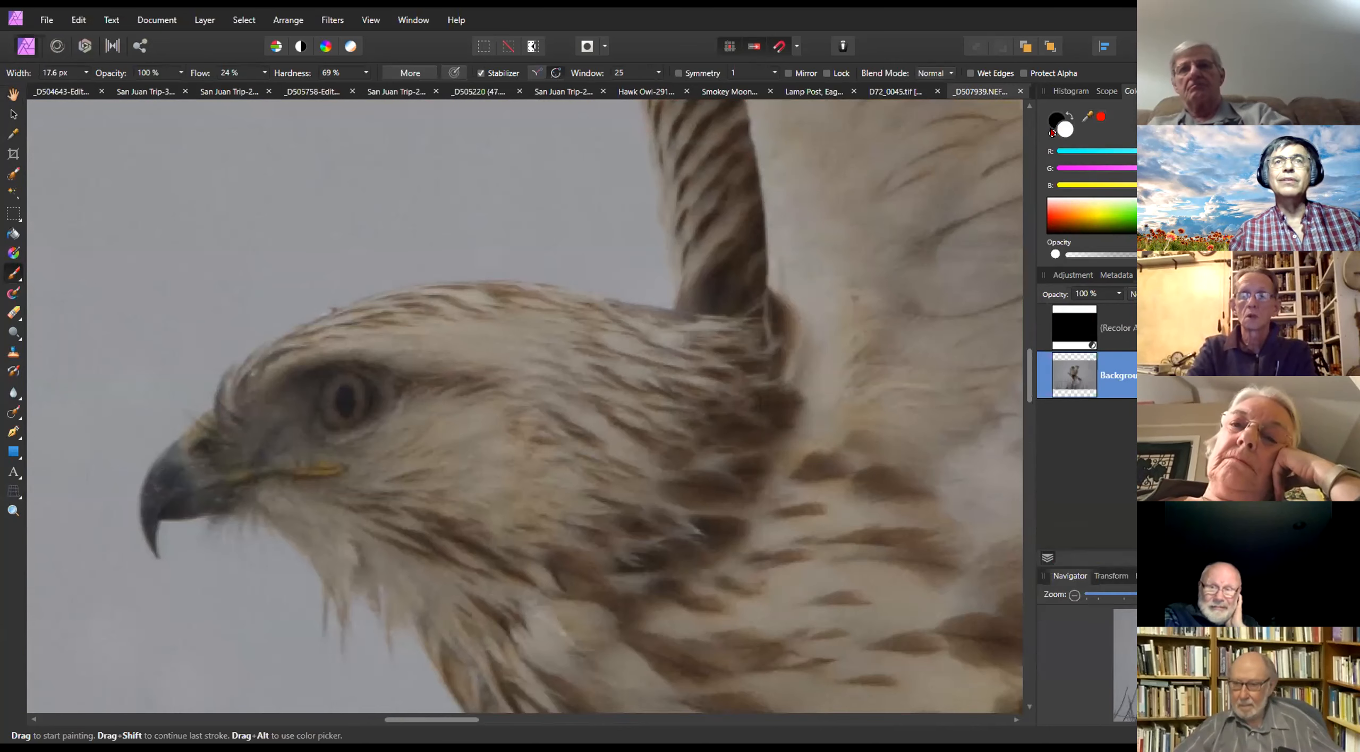
{"action": "scroll", "coordinate": [356, 390], "scroll_direction": "up", "scroll_amount": 3}
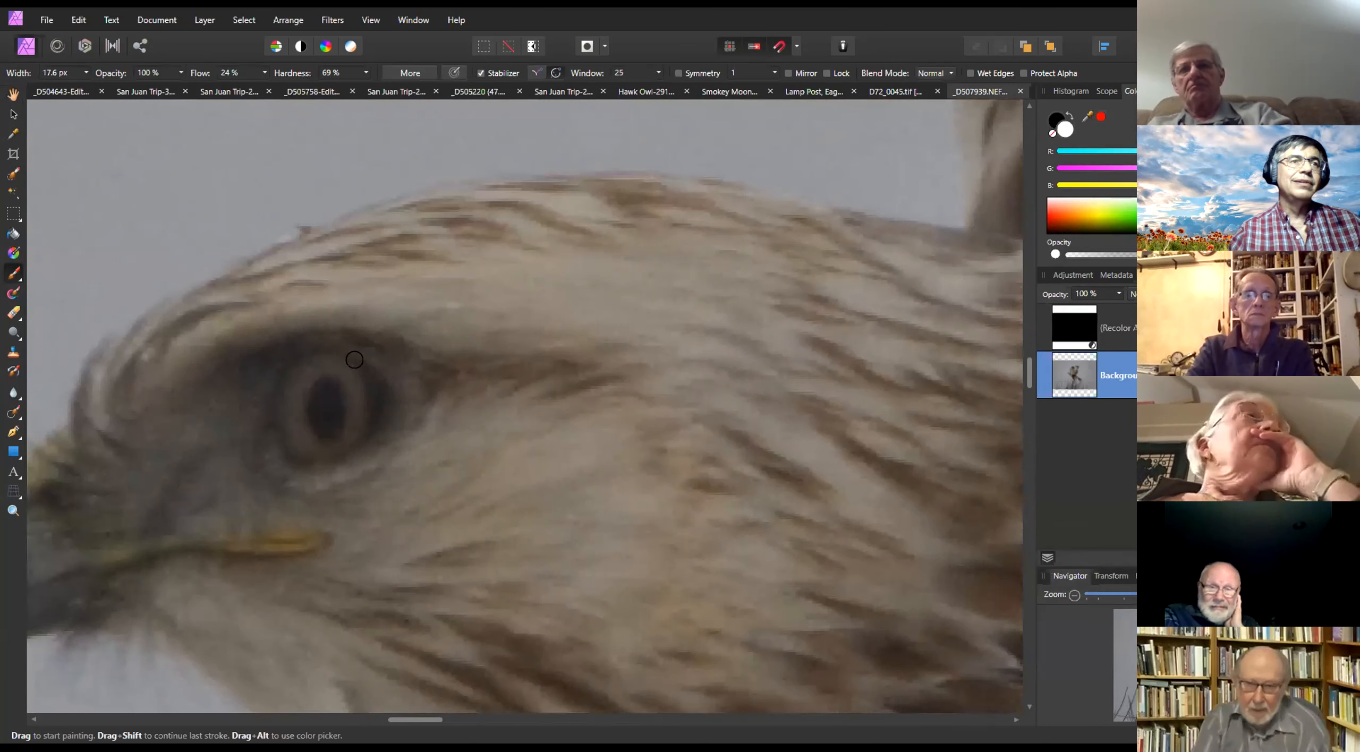
{"action": "left_click", "coordinate": [1113, 340]}
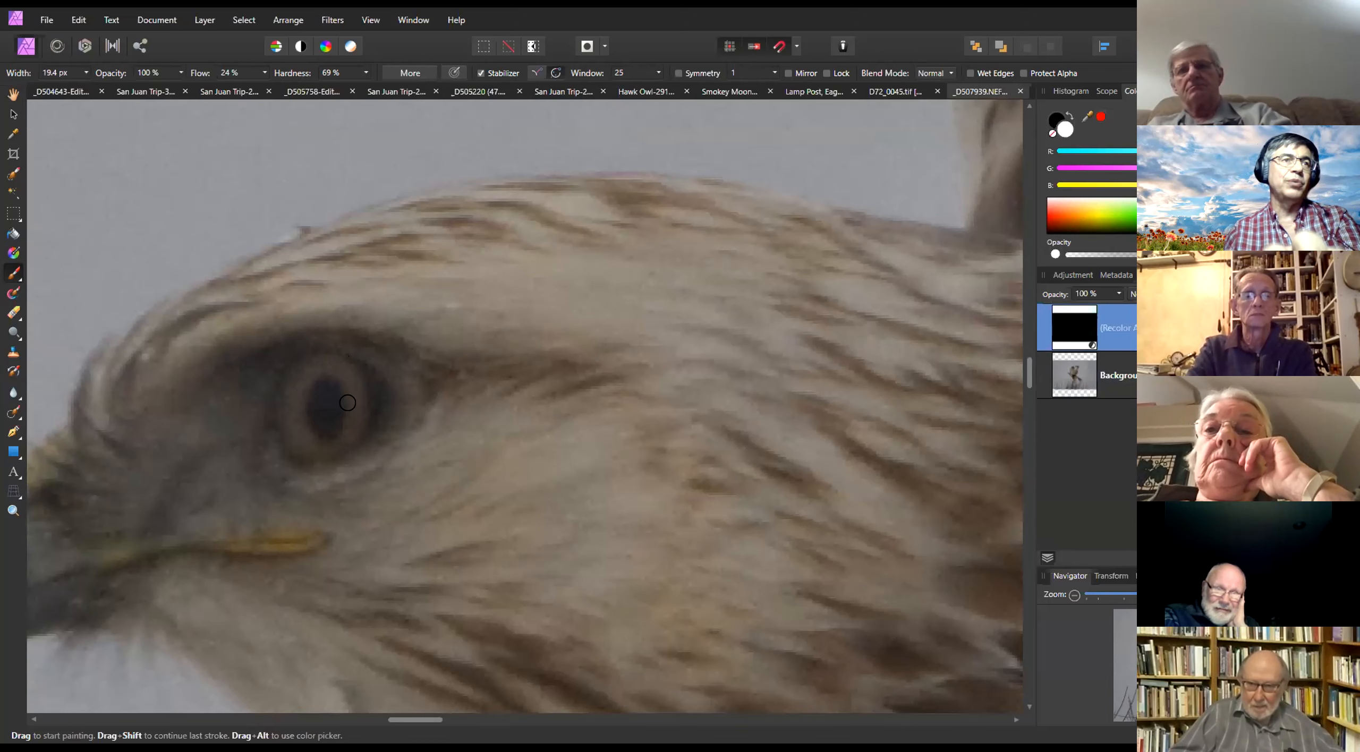
{"action": "key", "text": "bracketleft"}
{"action": "mouse_move", "coordinate": [346, 372]}
{"action": "left_mouse_down"}
{"action": "mouse_move", "coordinate": [357, 428]}
{"action": "mouse_move", "coordinate": [355, 375]}
{"action": "mouse_move", "coordinate": [329, 364]}
{"action": "mouse_move", "coordinate": [300, 375]}
{"action": "mouse_move", "coordinate": [292, 434]}
{"action": "mouse_move", "coordinate": [315, 367]}
{"action": "mouse_move", "coordinate": [288, 386]}
{"action": "mouse_move", "coordinate": [300, 447]}
{"action": "left_mouse_up"}
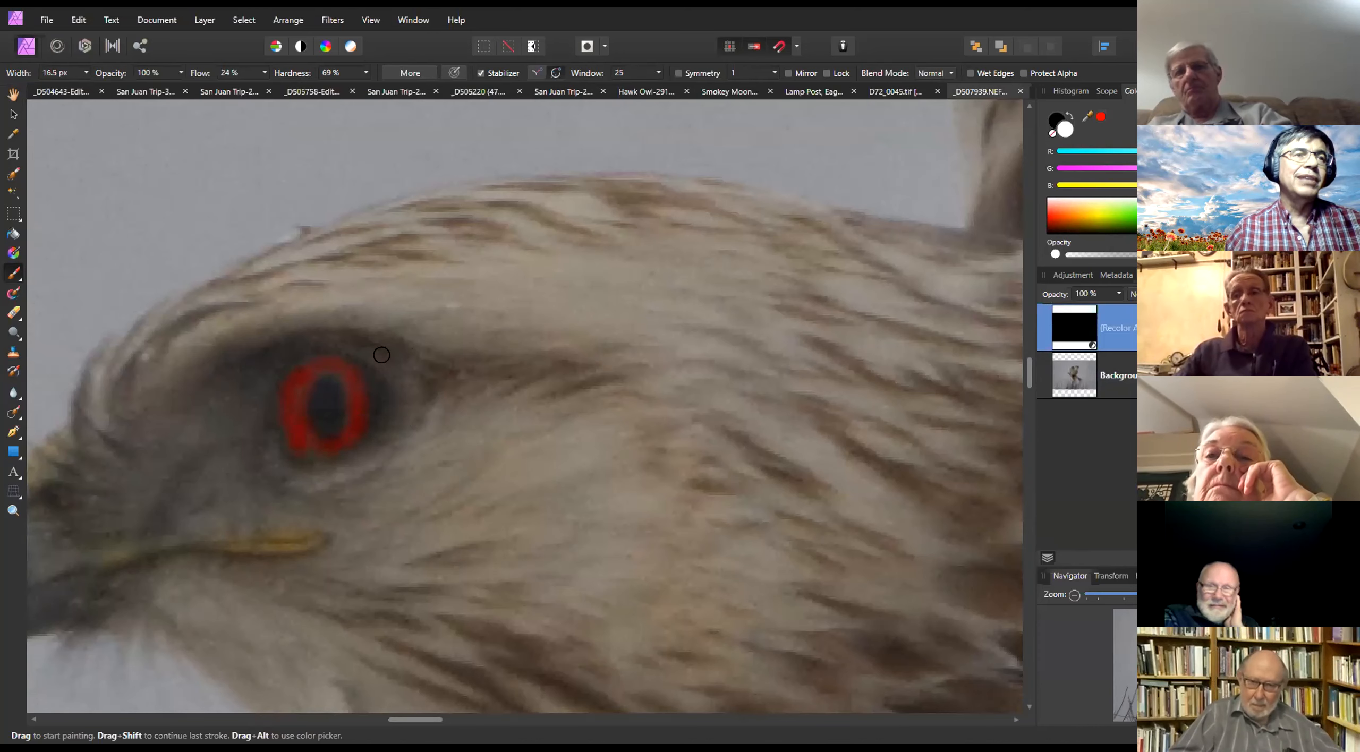
Put the Recolor adjustment into a group and name the group Eye Color
{"action": "scroll", "coordinate": [382, 355], "scroll_direction": "up", "scroll_amount": 1}
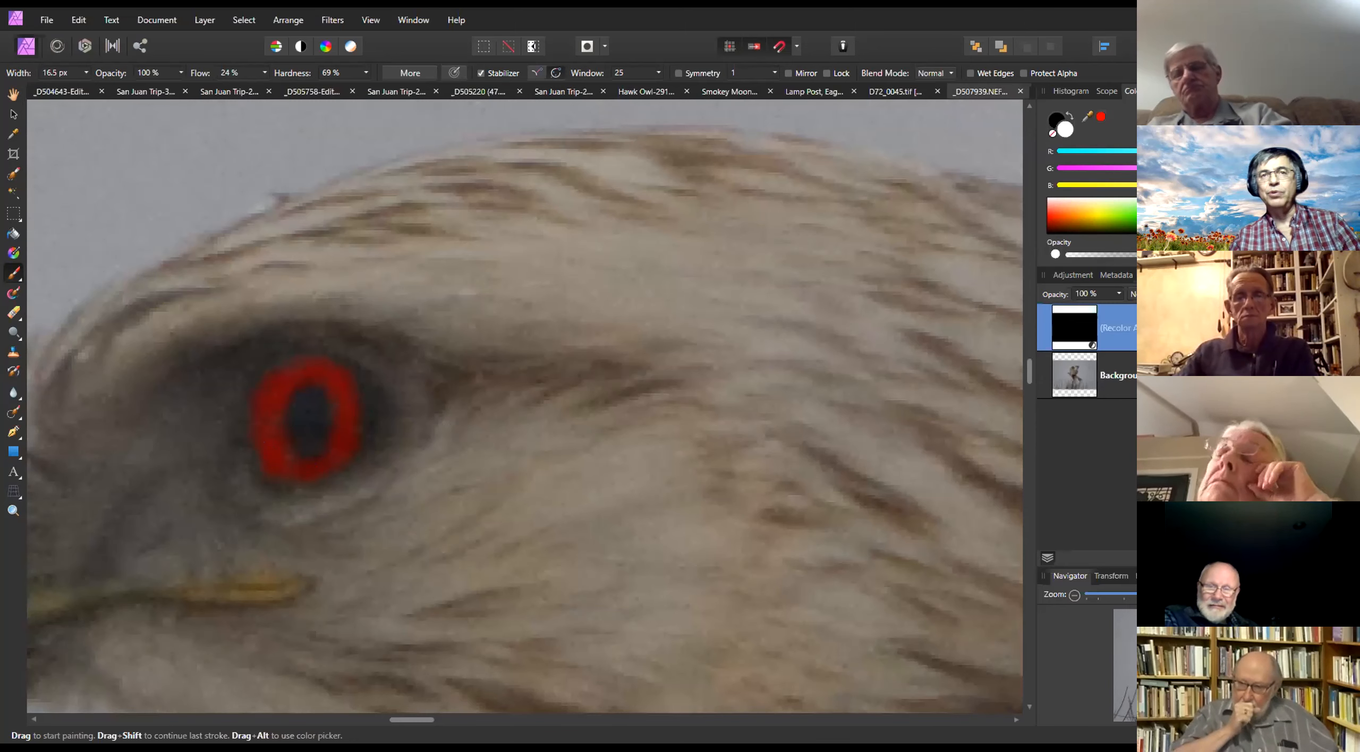
{"action": "right_click", "coordinate": [1071, 321]}
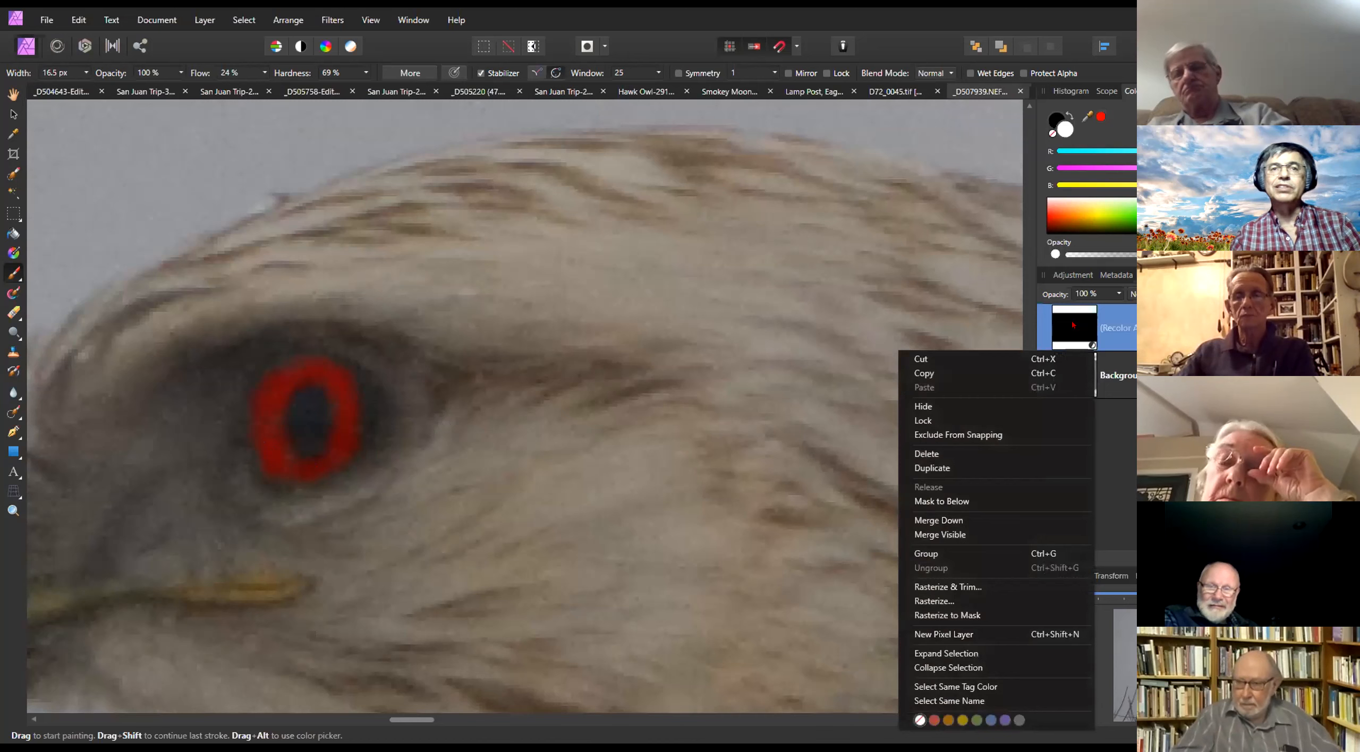
{"action": "left_click", "coordinate": [990, 555]}
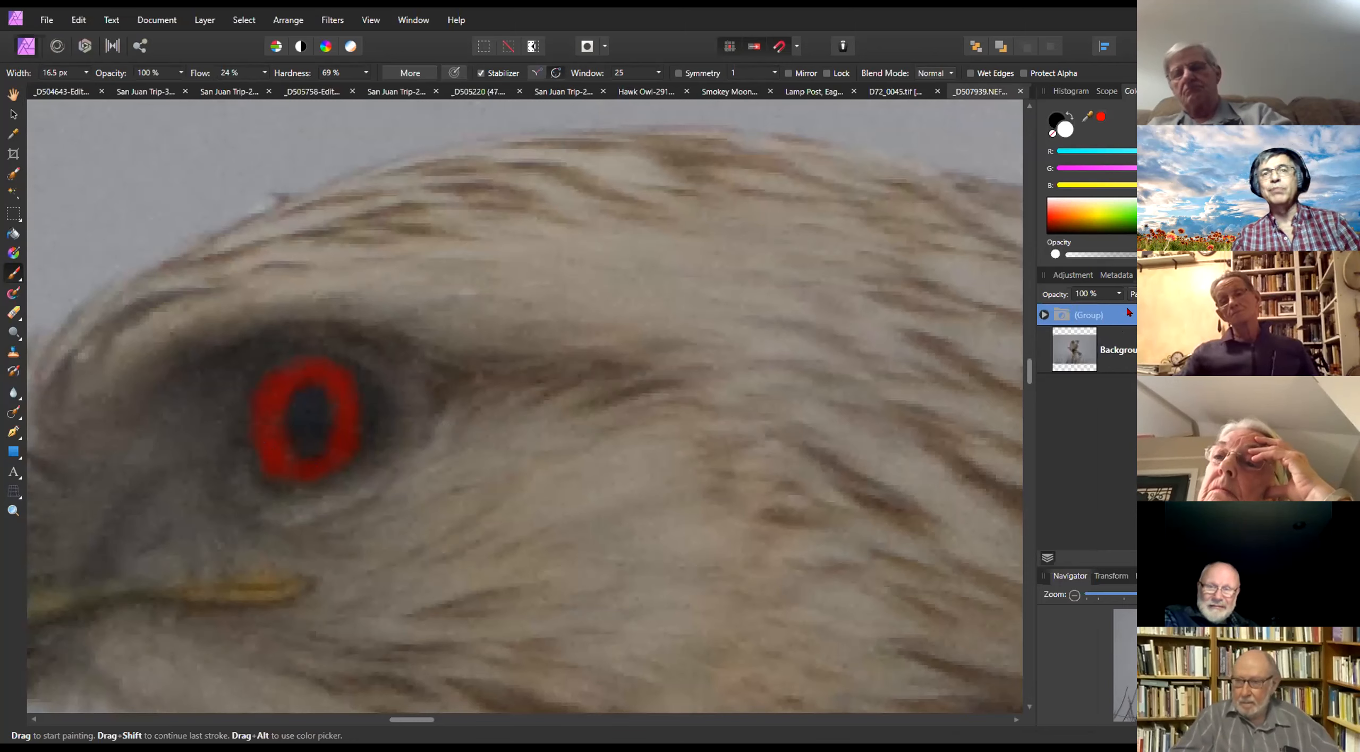
{"action": "double_click", "coordinate": [1096, 313]}
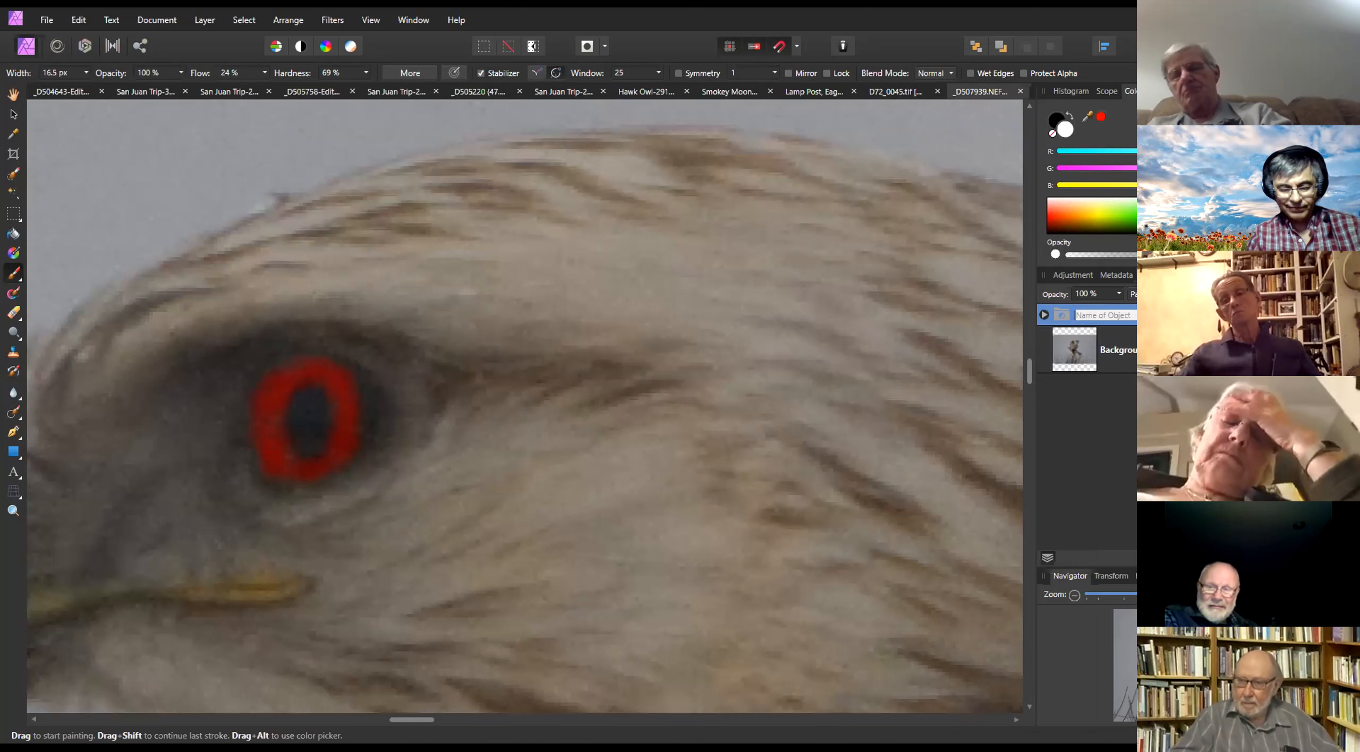
{"action": "type", "text": "e"}
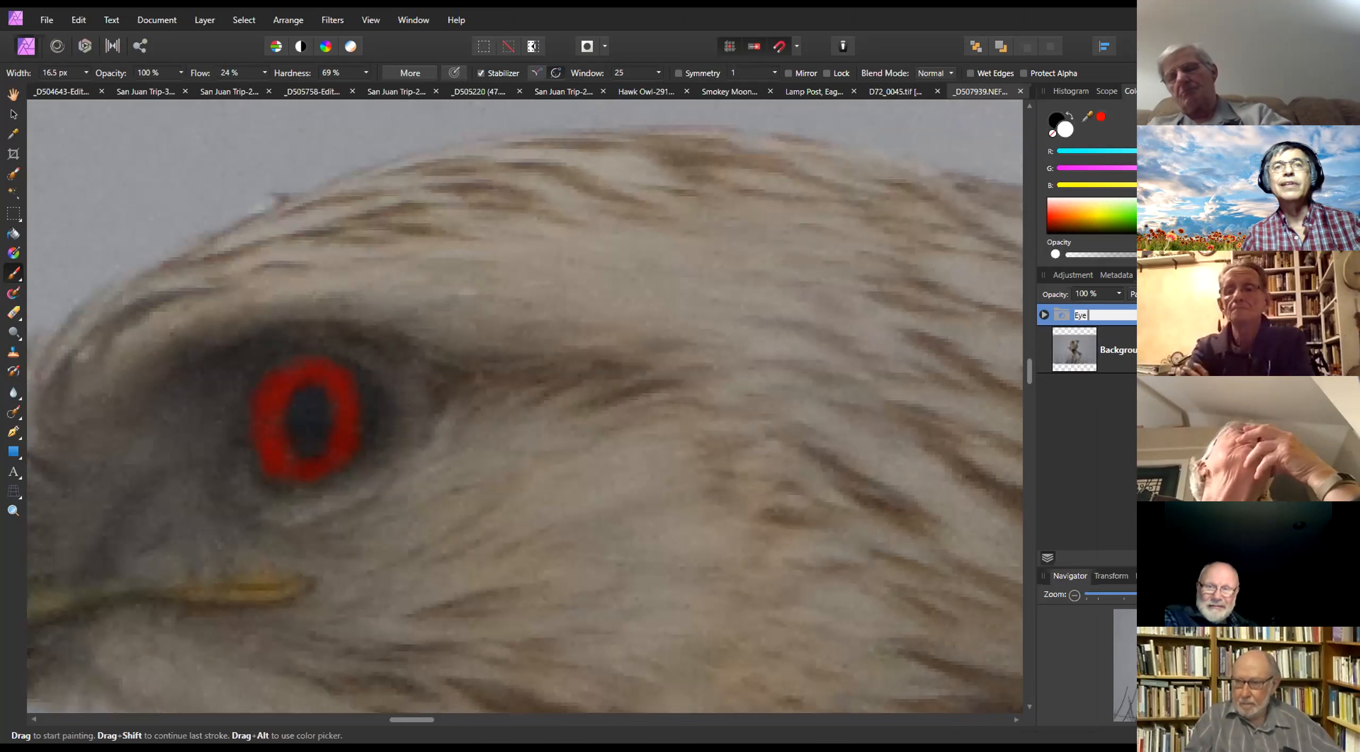
{"action": "type", "text": "r"}
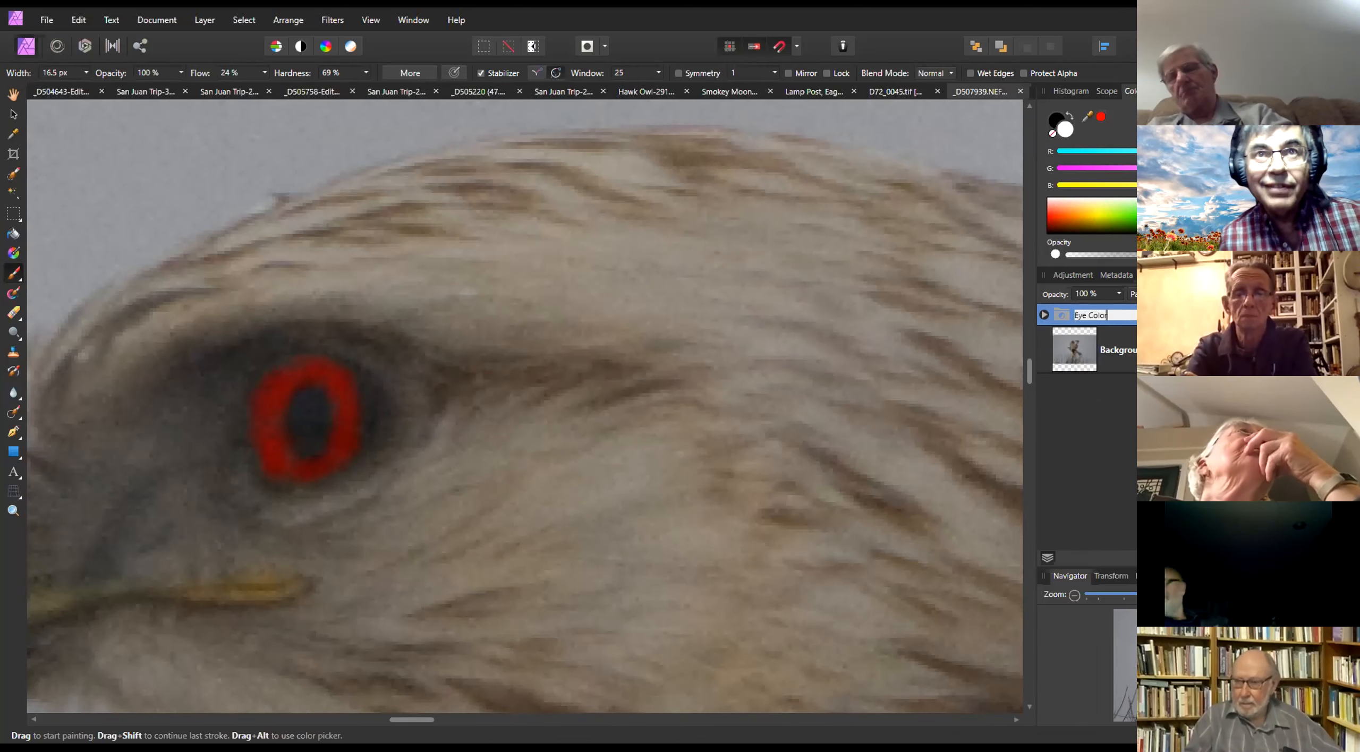
{"action": "key", "text": "Return"}
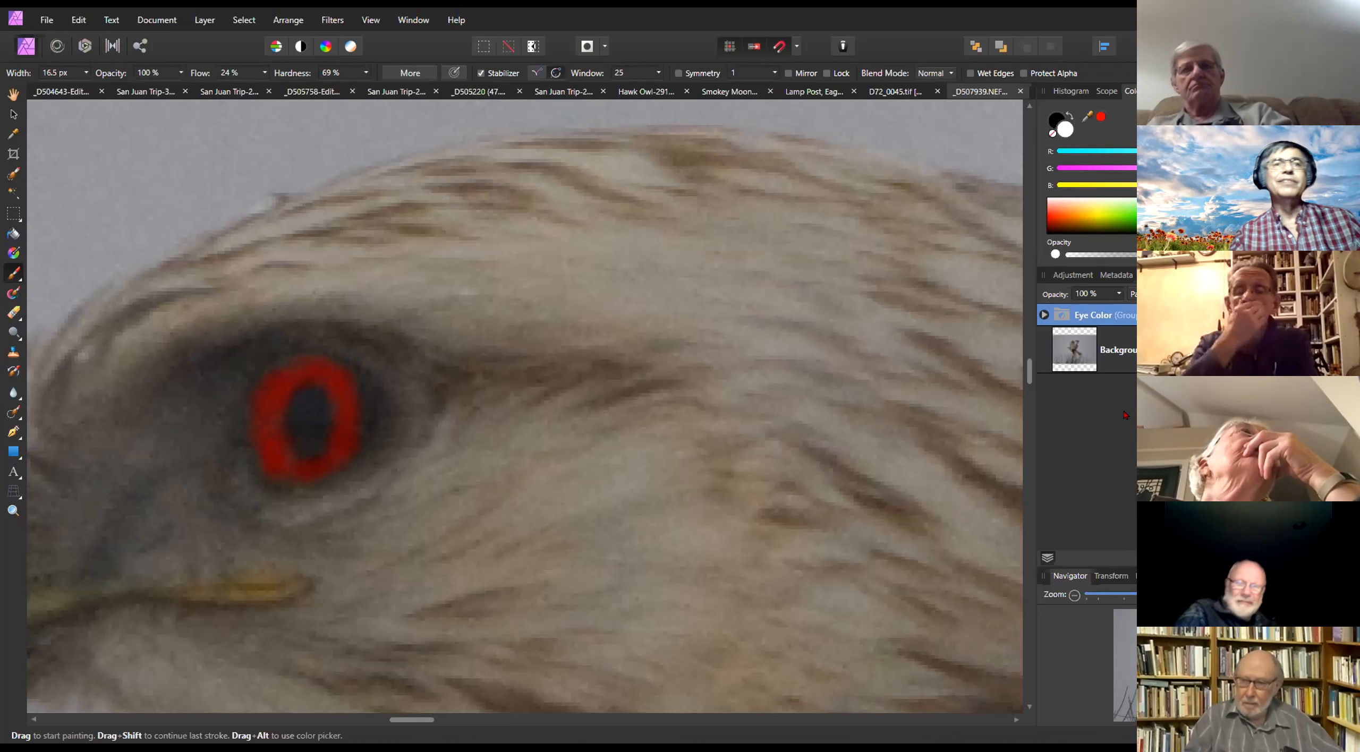
In the Eye Color group's Recolor adjustment, shift the hue to yellow, fine-tune the saturation and raise the lightness
{"action": "left_click", "coordinate": [1044, 315]}
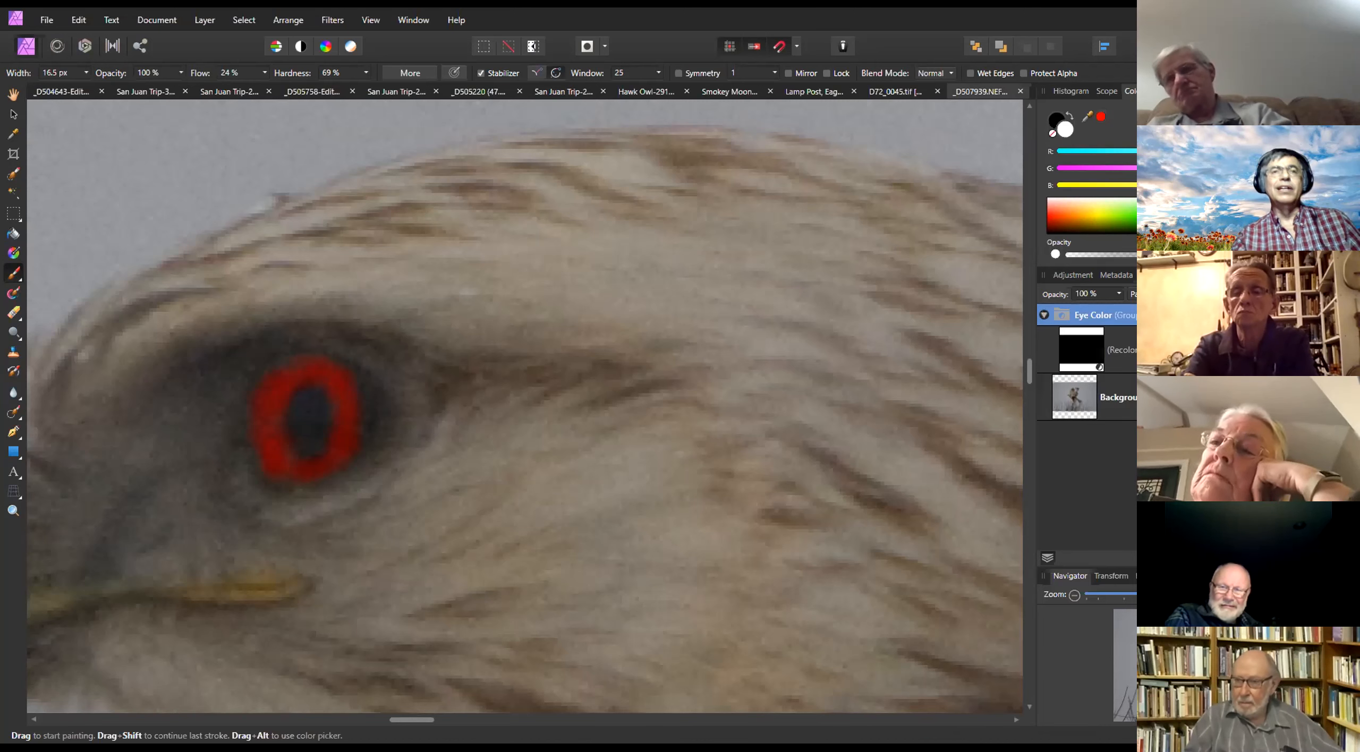
{"action": "double_click", "coordinate": [1085, 348]}
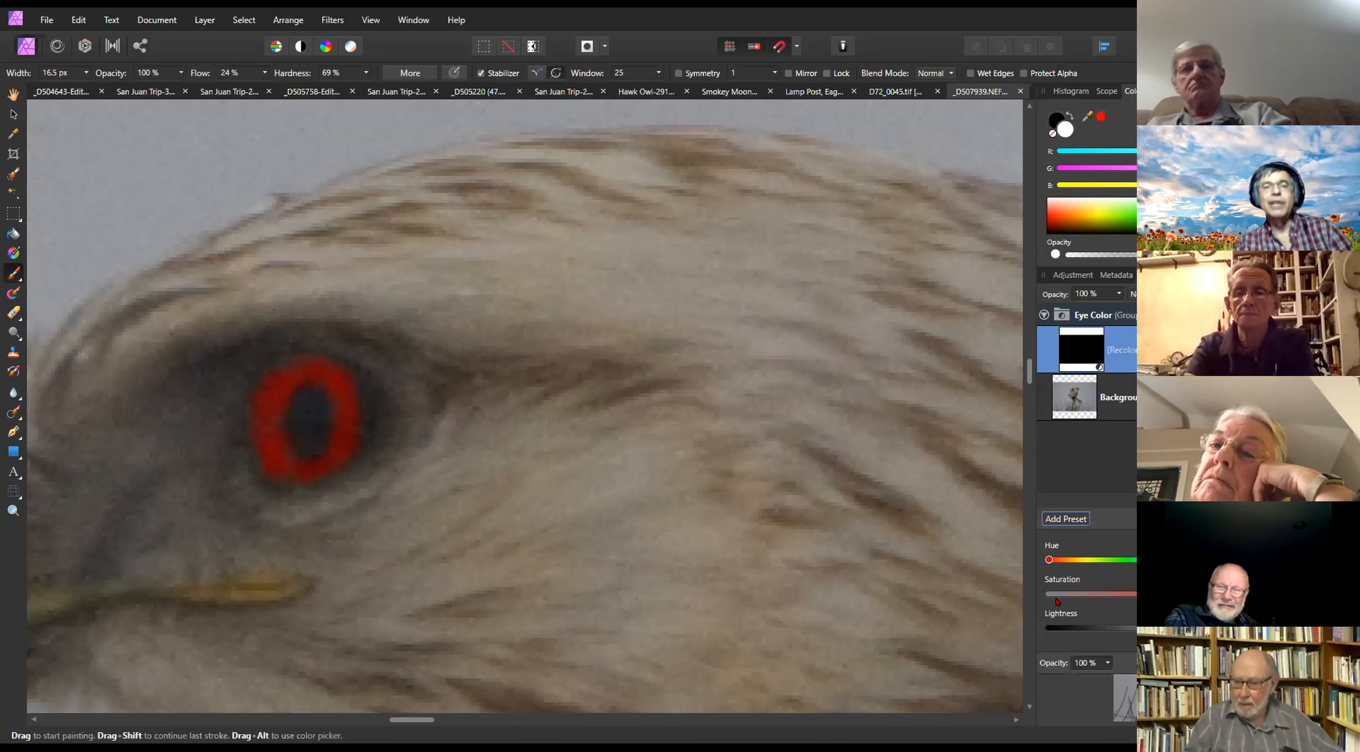
{"action": "left_click_drag", "start_coordinate": [1050, 561], "coordinate": [1075, 571]}
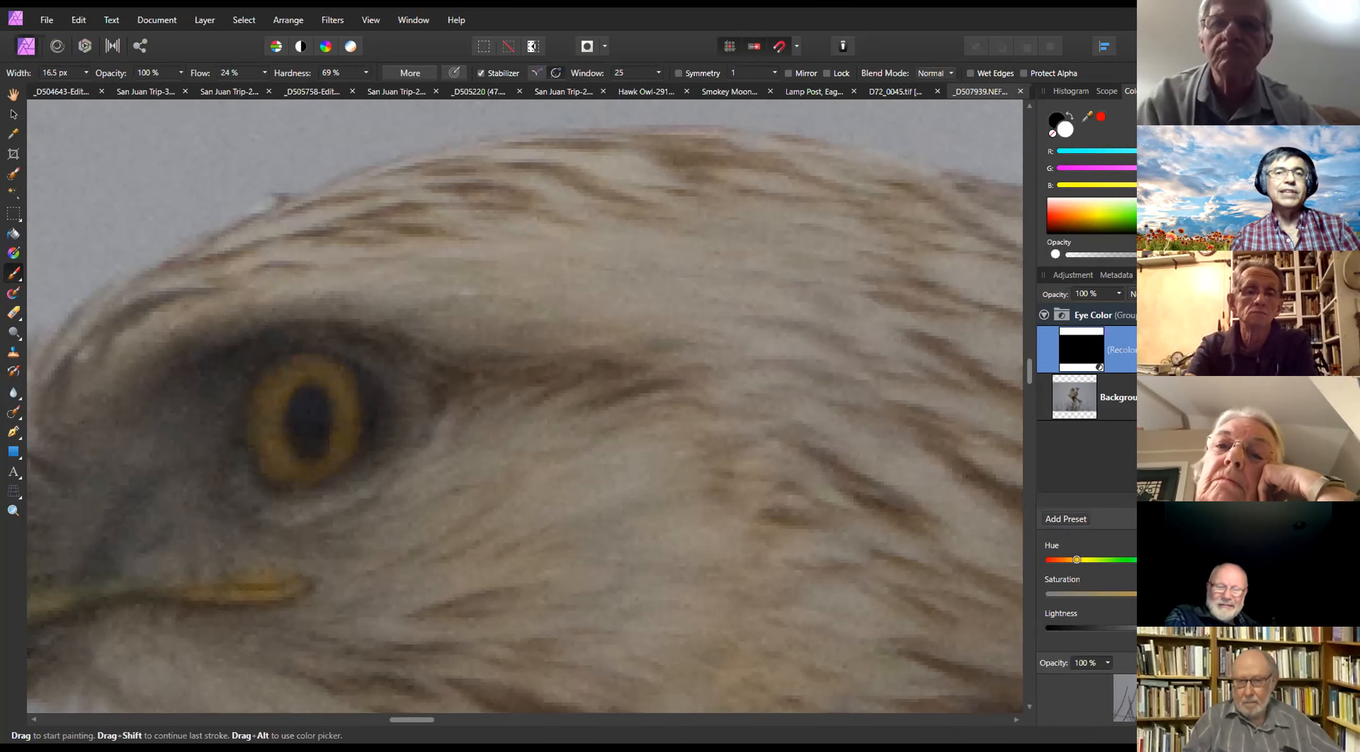
{"action": "left_click_drag", "start_coordinate": [1133, 594], "coordinate": [1136, 594]}
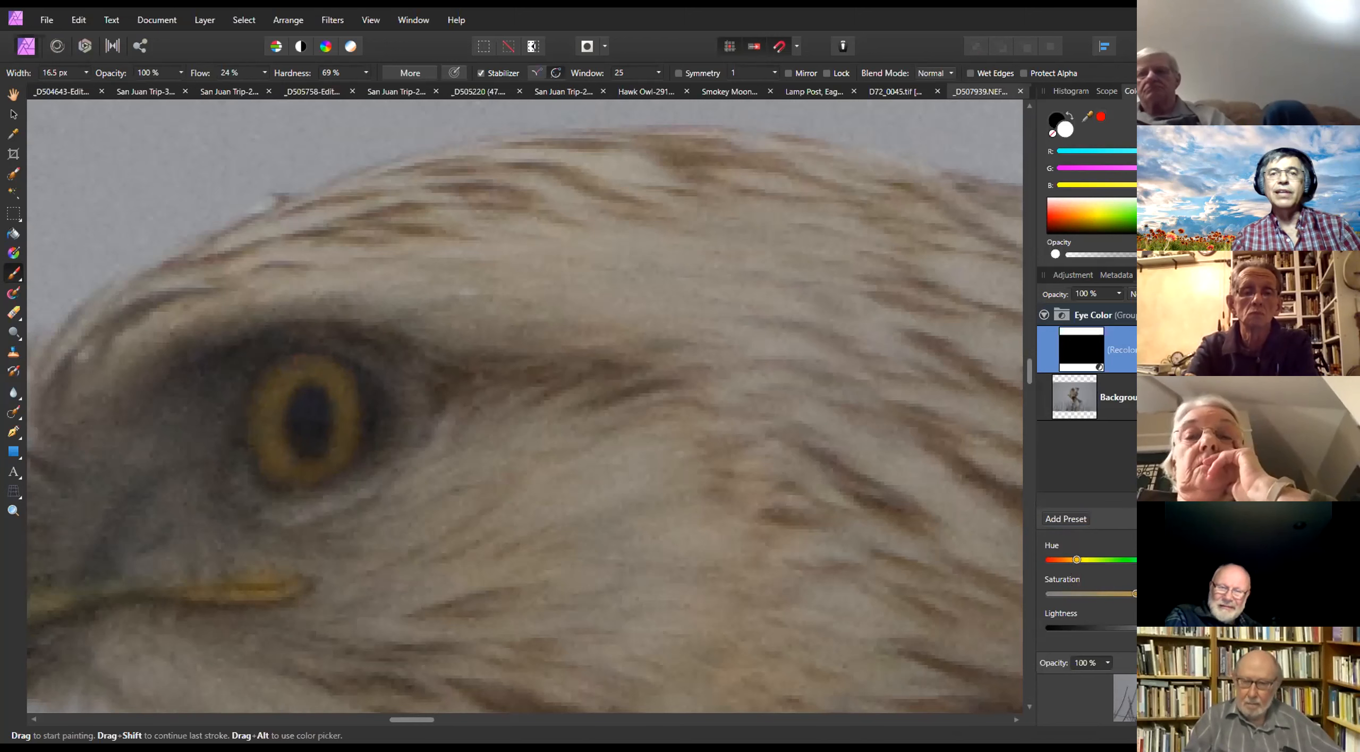
{"action": "left_click_drag", "start_coordinate": [1167, 628], "coordinate": [1179, 628]}
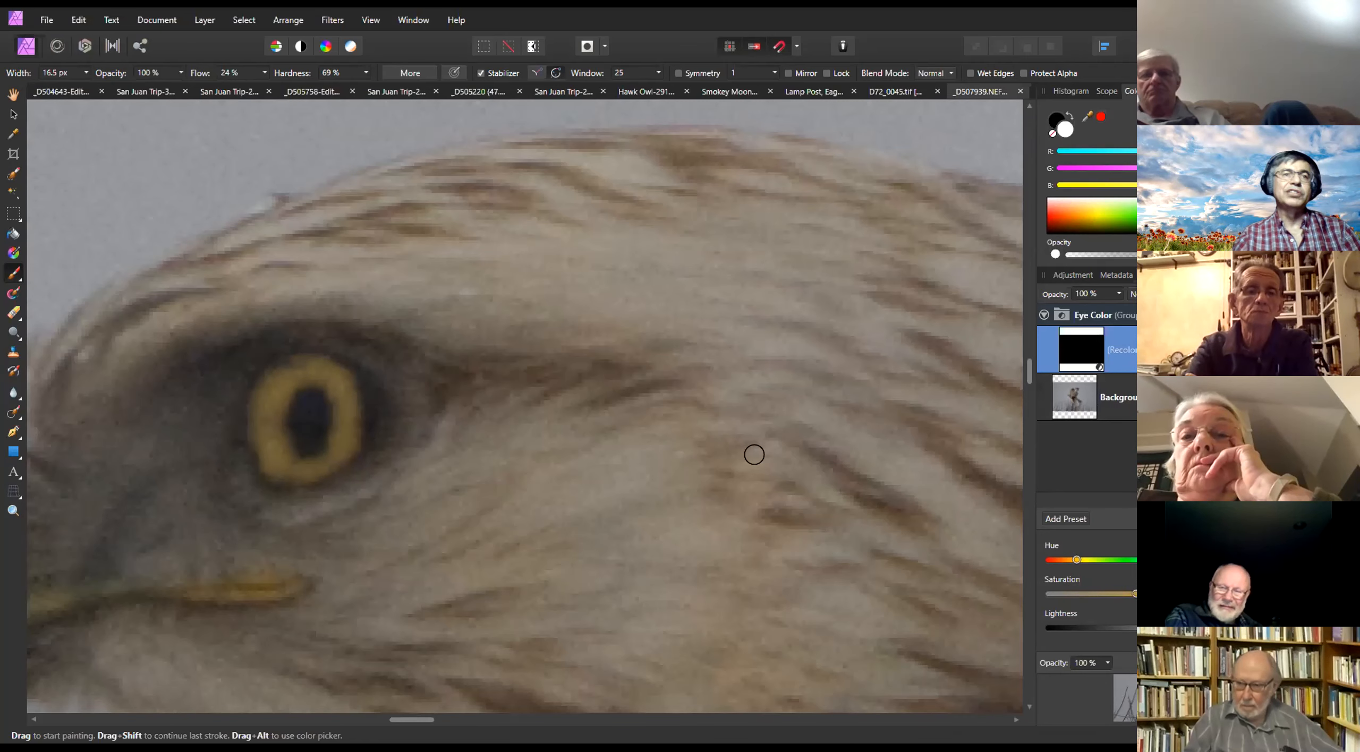
Compare the hawk's eye with and without the recolouring by toggling the Eye Color group's visibility at different magnifications
{"action": "scroll", "coordinate": [574, 441], "scroll_direction": "down", "scroll_amount": 4}
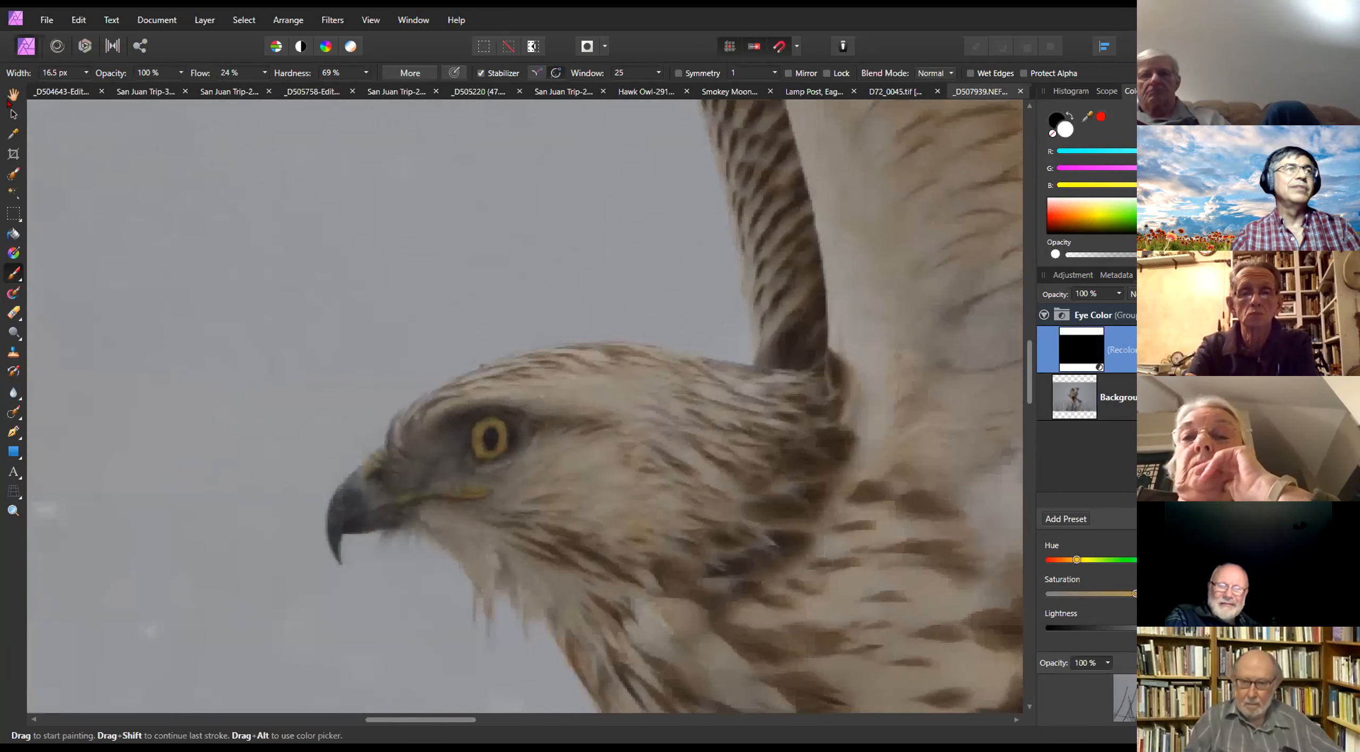
{"action": "left_click", "coordinate": [11, 93]}
{"action": "key", "text": "ctrl+0"}
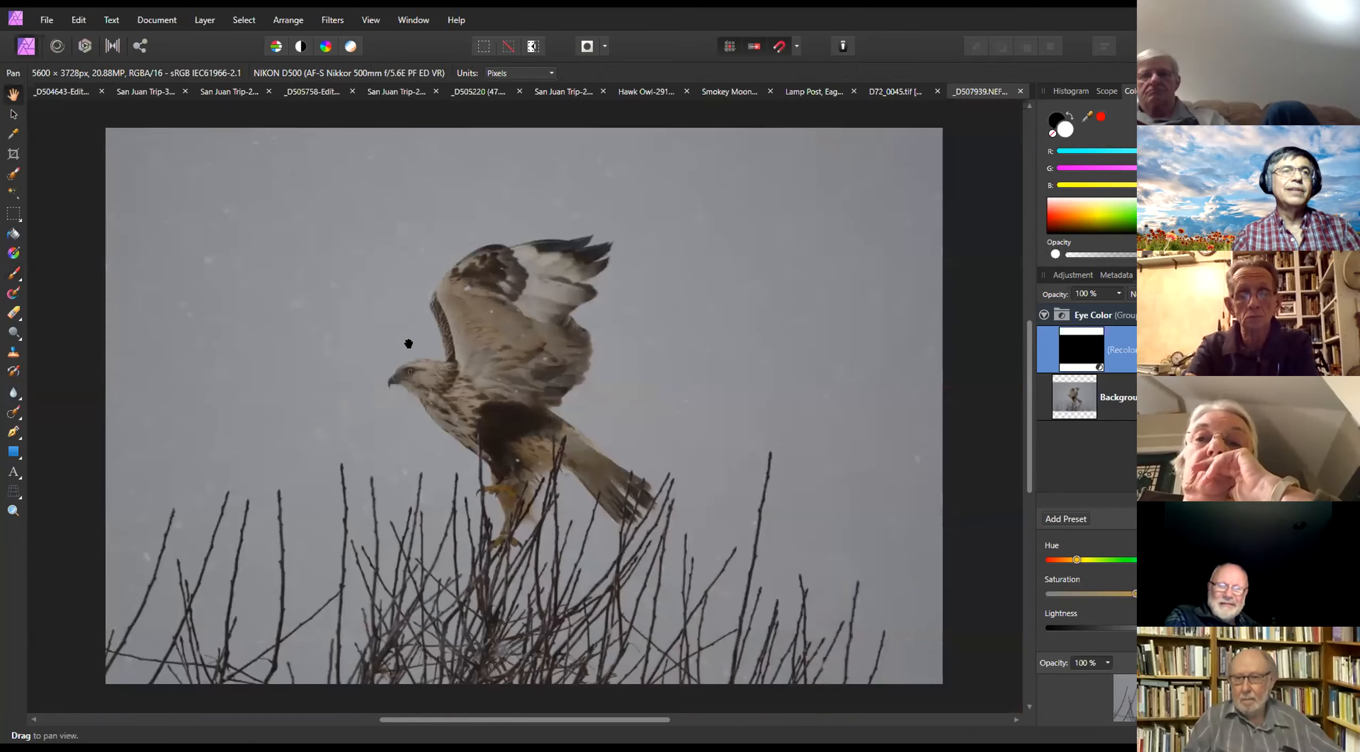
{"action": "scroll", "coordinate": [497, 380], "scroll_direction": "up", "scroll_amount": 4}
{"action": "left_click_drag", "start_coordinate": [418, 402], "coordinate": [633, 424]}
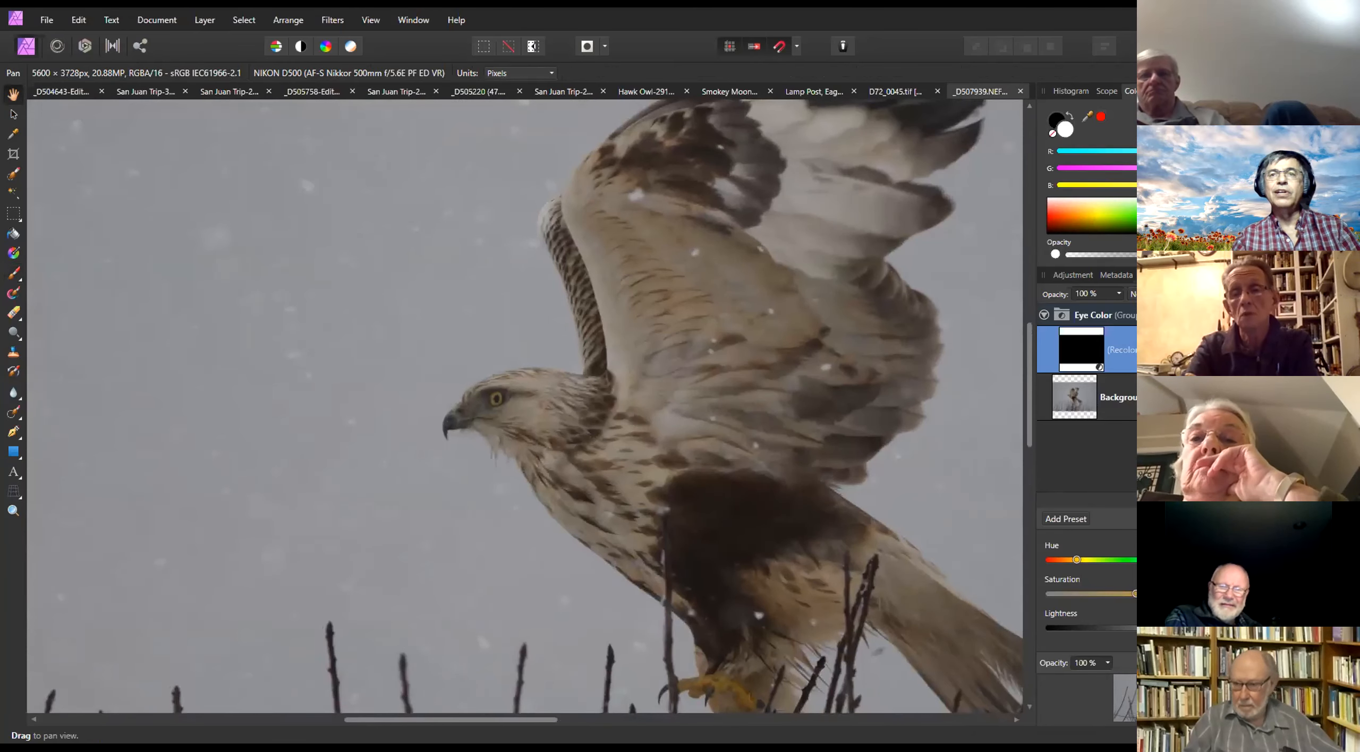
{"action": "left_click", "coordinate": [1344, 315]}
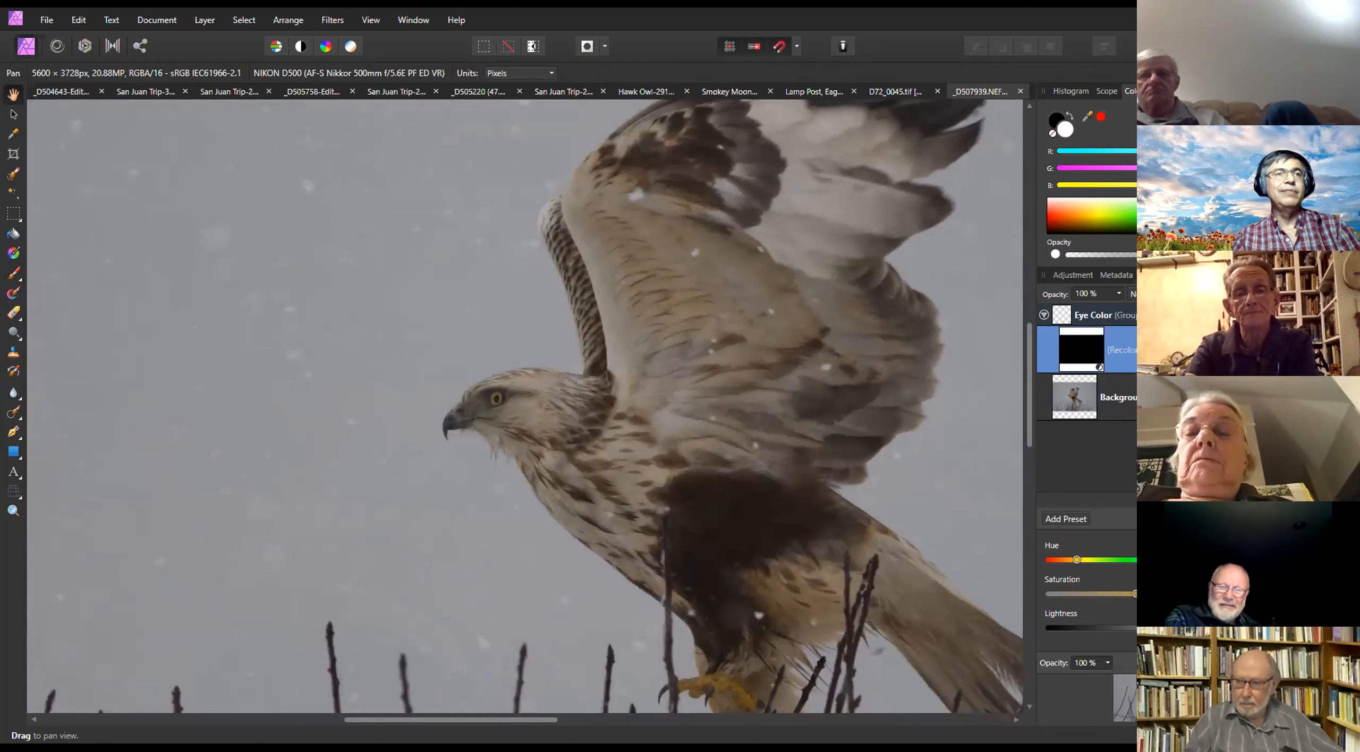
{"action": "scroll", "coordinate": [484, 439], "scroll_direction": "up", "scroll_amount": 5}
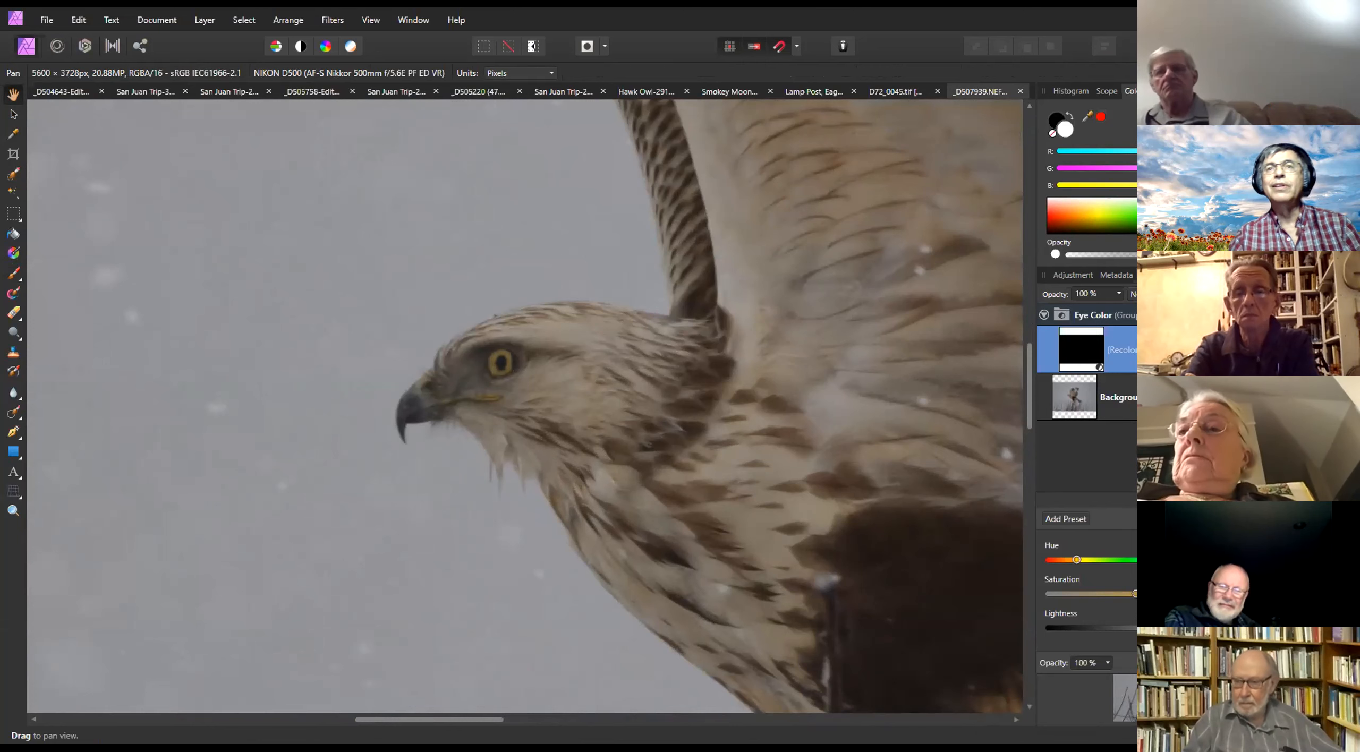
{"action": "left_click", "coordinate": [1344, 315]}
{"action": "left_click", "coordinate": [1345, 315]}
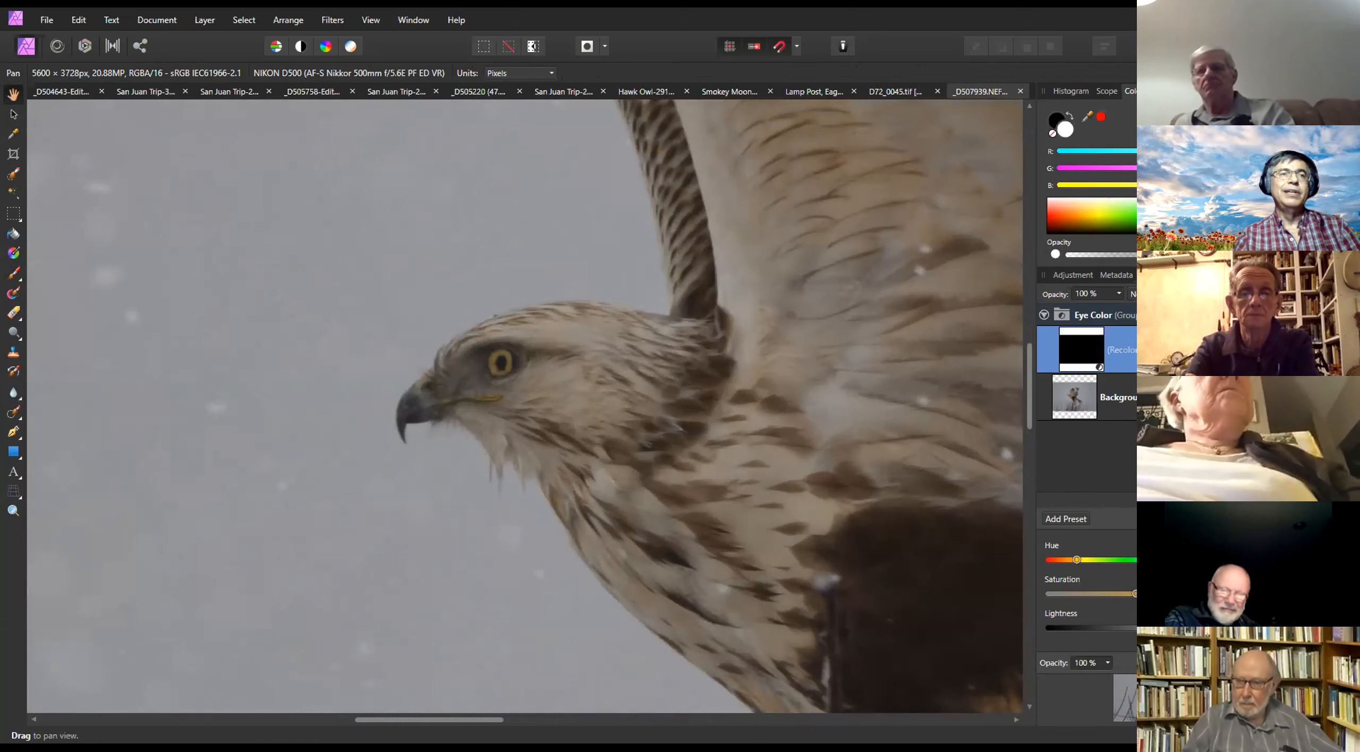
Load the Recolor adjustment's mask as a selection to inspect its outline around the hawk's iris, and deselect it
{"action": "scroll", "coordinate": [561, 456], "scroll_direction": "down", "scroll_amount": 1}
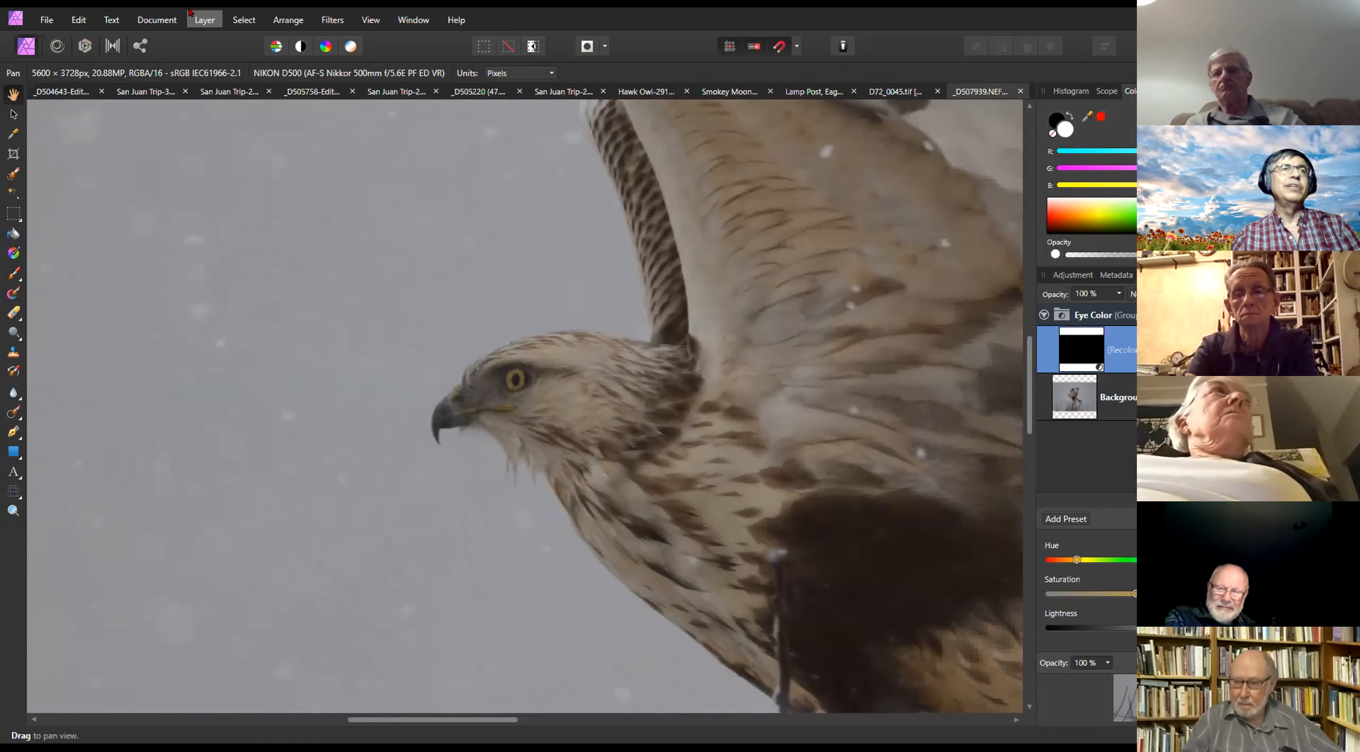
{"action": "left_click", "coordinate": [244, 20]}
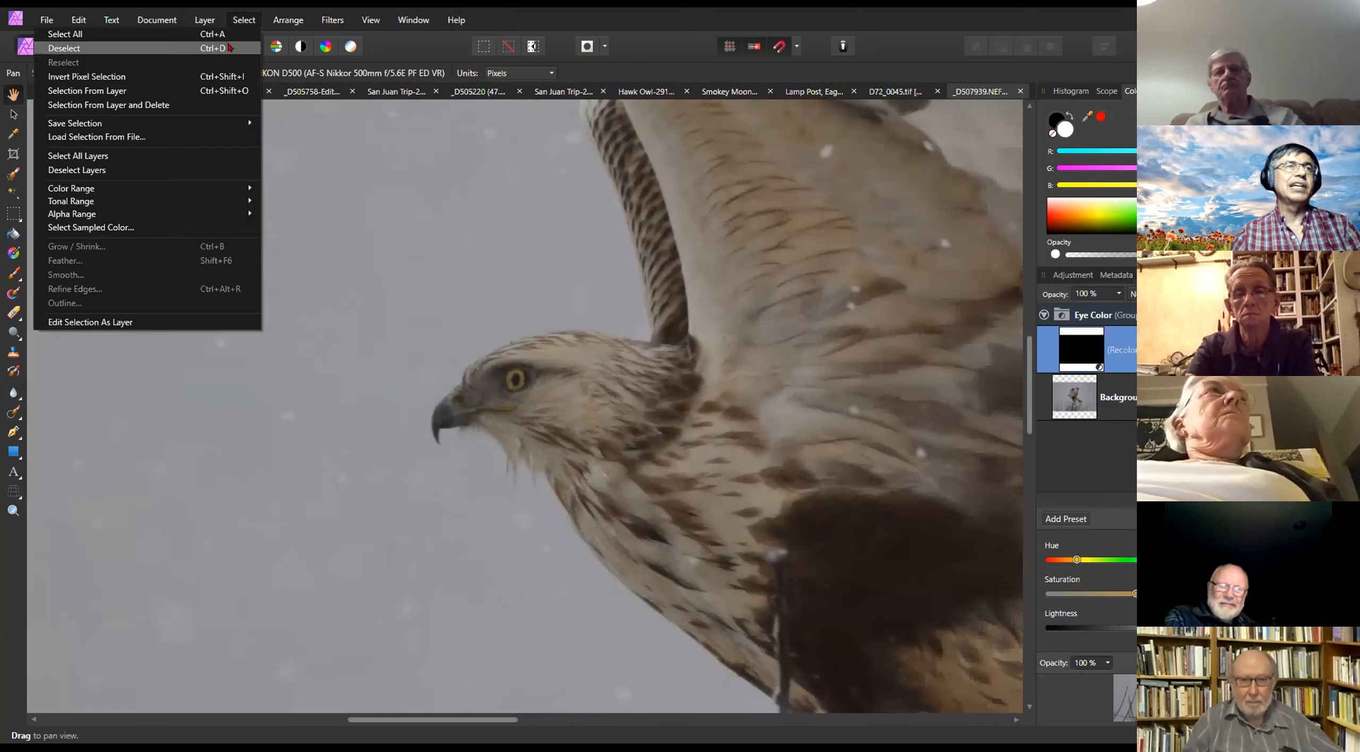
{"action": "left_click", "coordinate": [715, 11]}
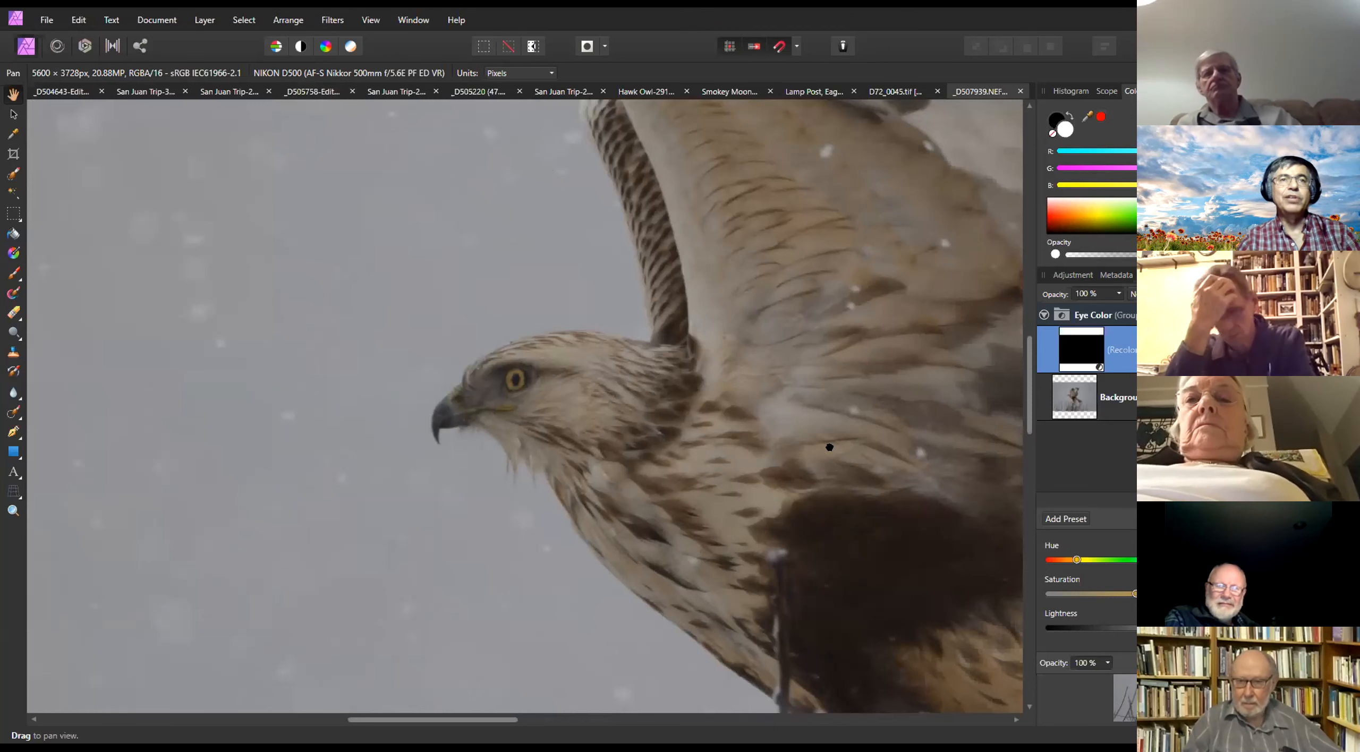
{"action": "left_click_drag", "start_coordinate": [829, 450], "coordinate": [722, 474]}
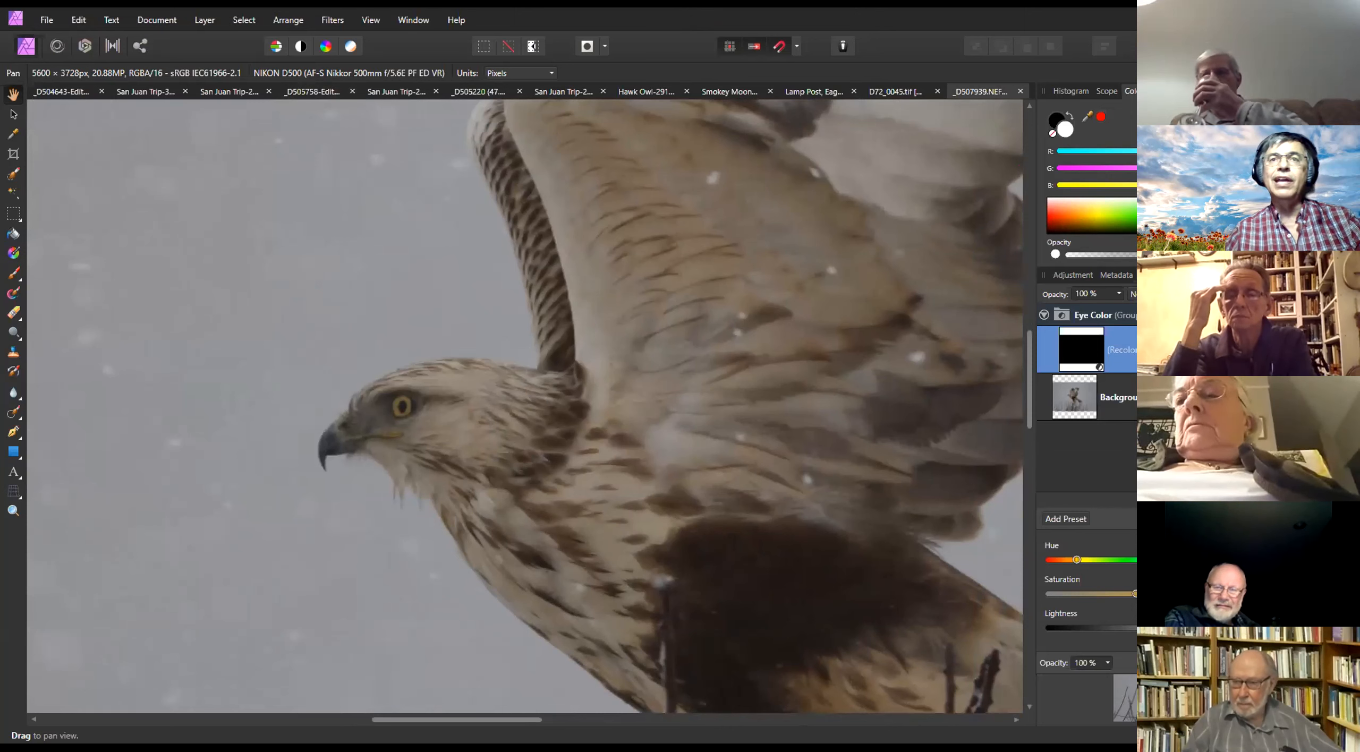
{"action": "left_click", "coordinate": [1079, 346], "text": "ctrl"}
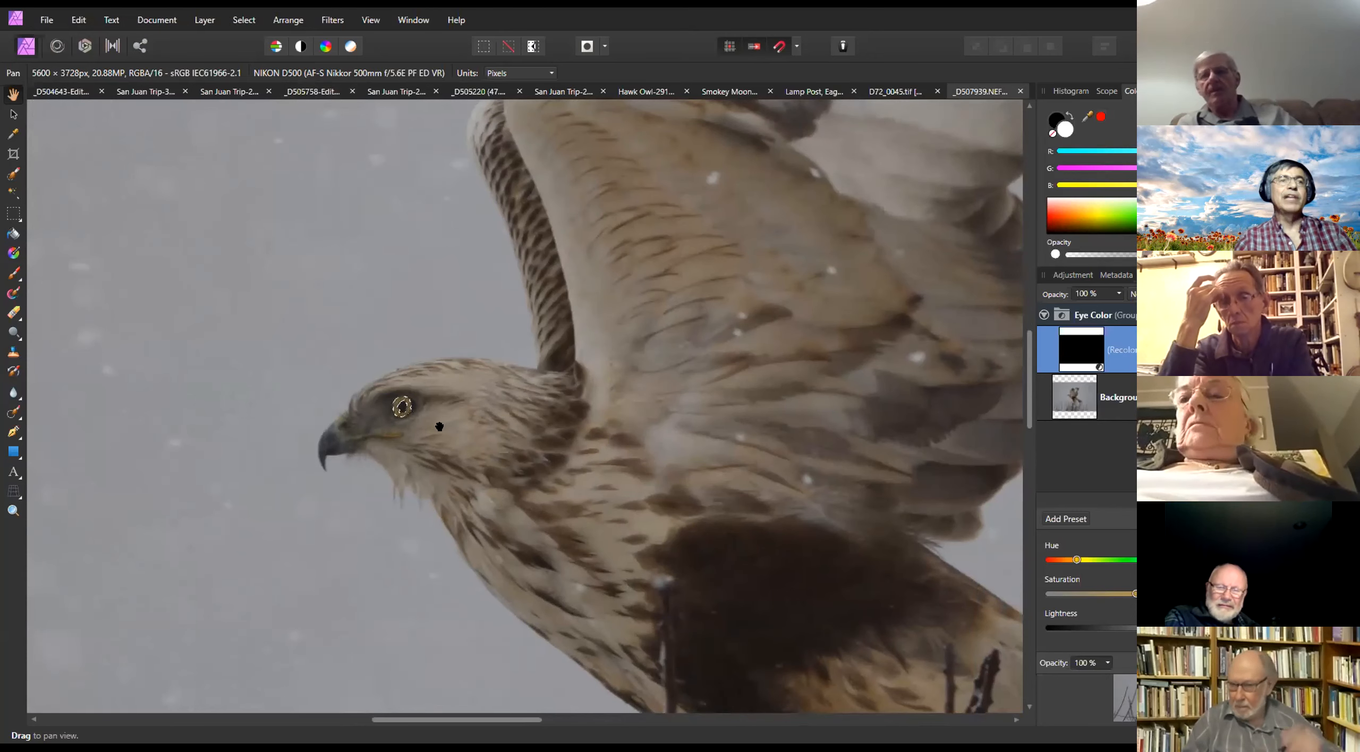
{"action": "scroll", "coordinate": [441, 414], "scroll_direction": "up", "scroll_amount": 5}
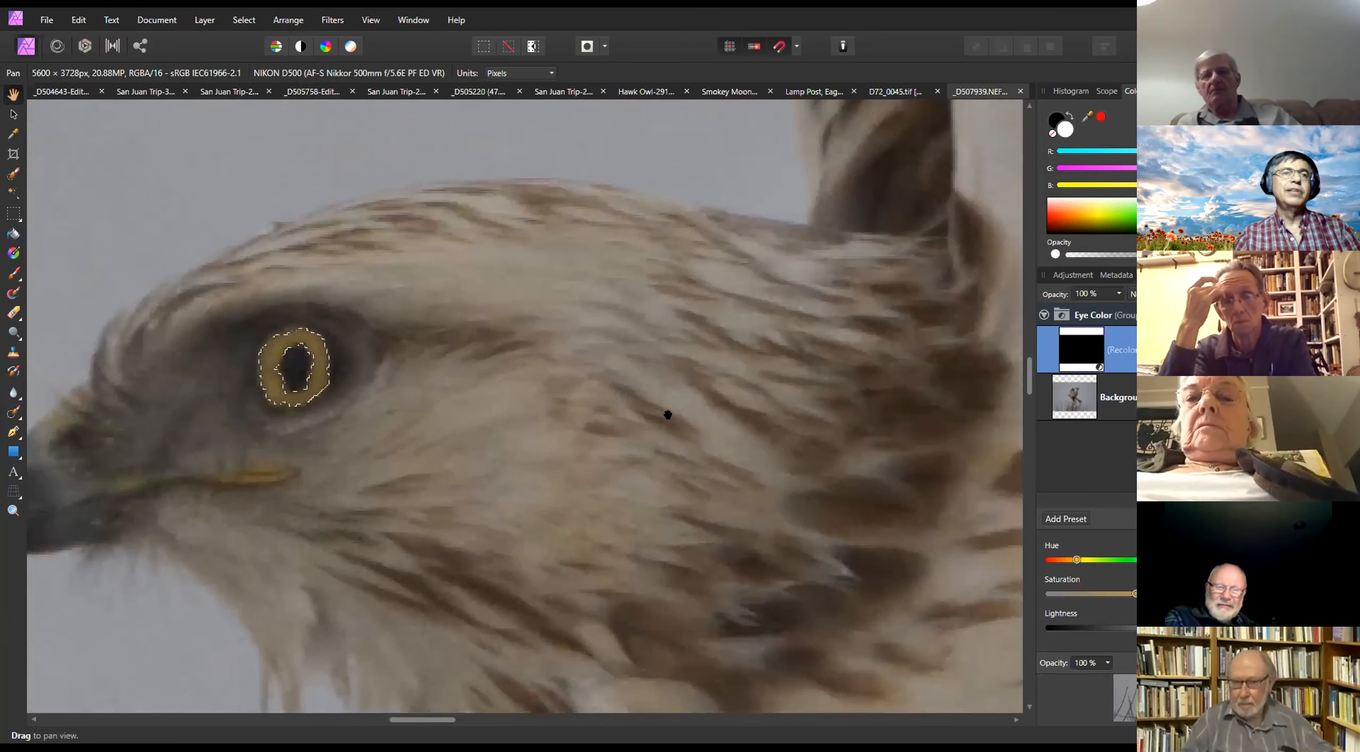
{"action": "left_click_drag", "start_coordinate": [480, 456], "coordinate": [701, 446]}
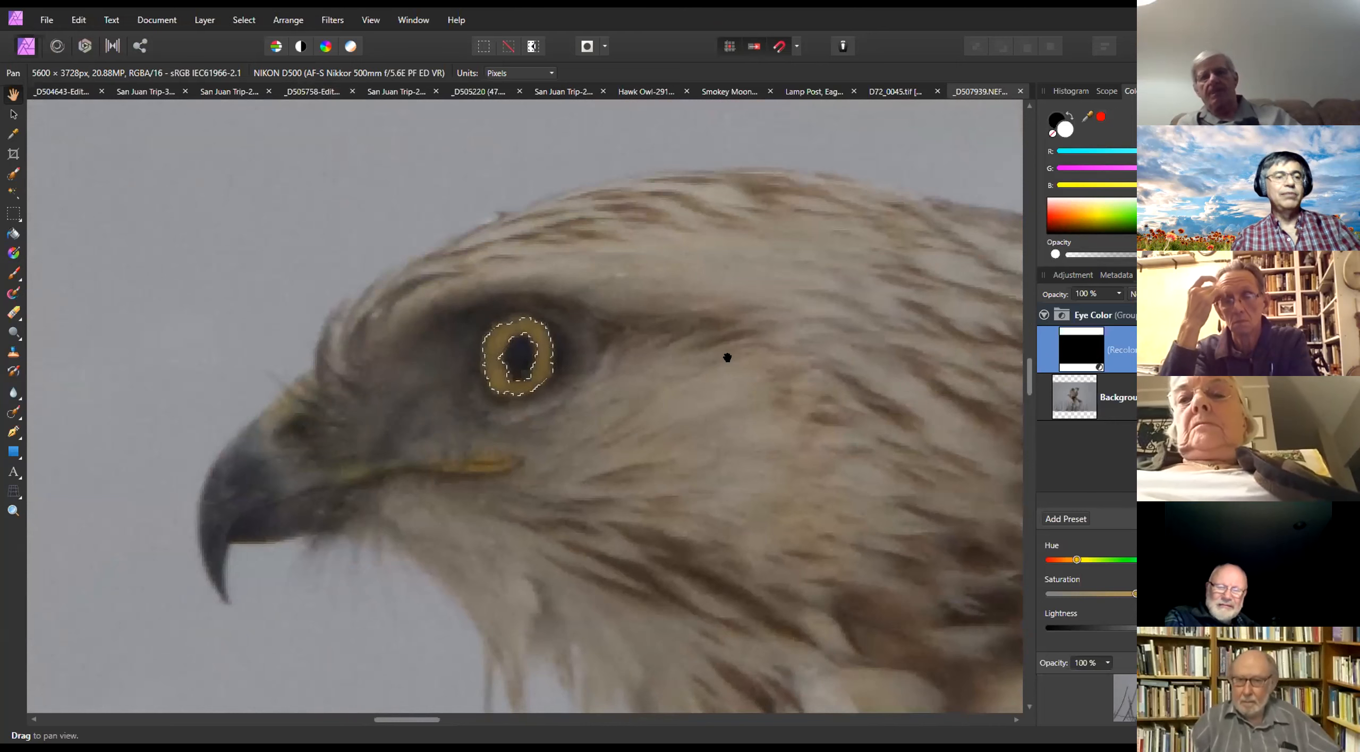
{"action": "key", "text": "ctrl+d"}
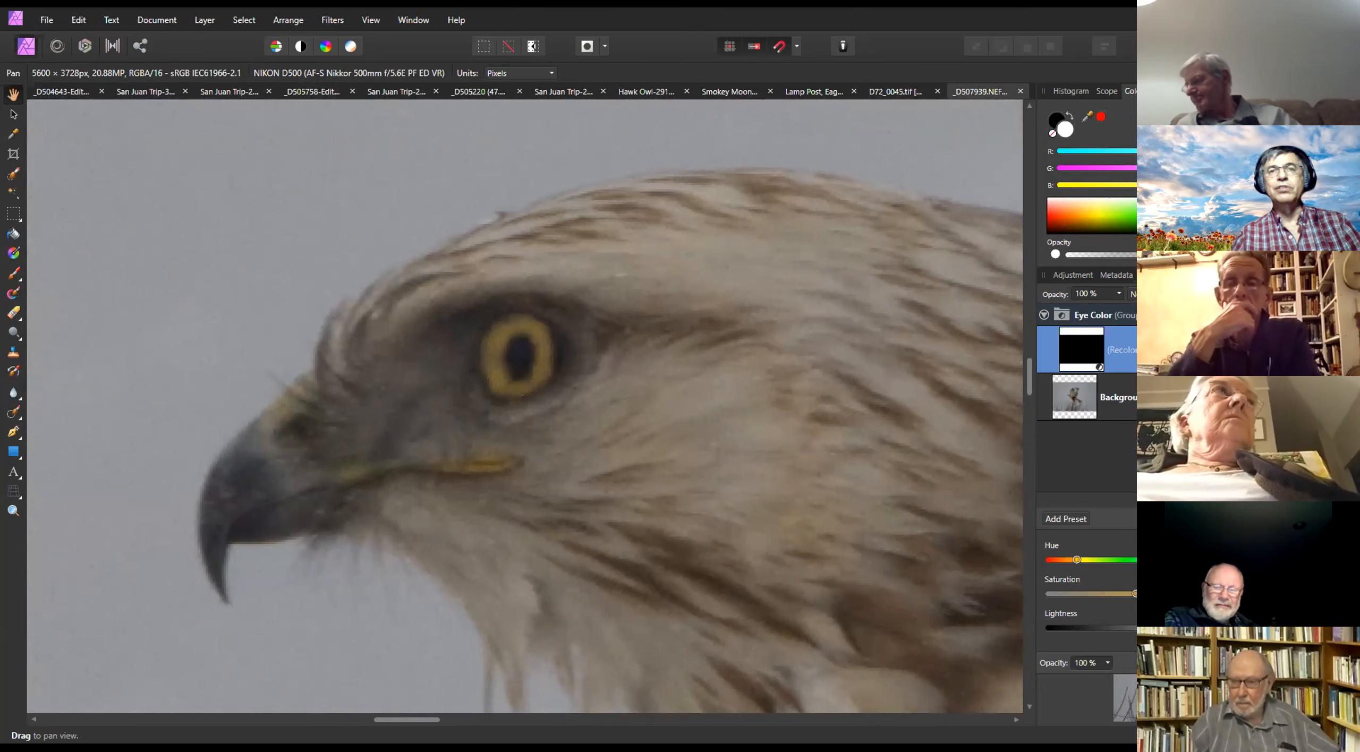
{"action": "scroll", "coordinate": [699, 452], "scroll_direction": "down", "scroll_amount": 5}
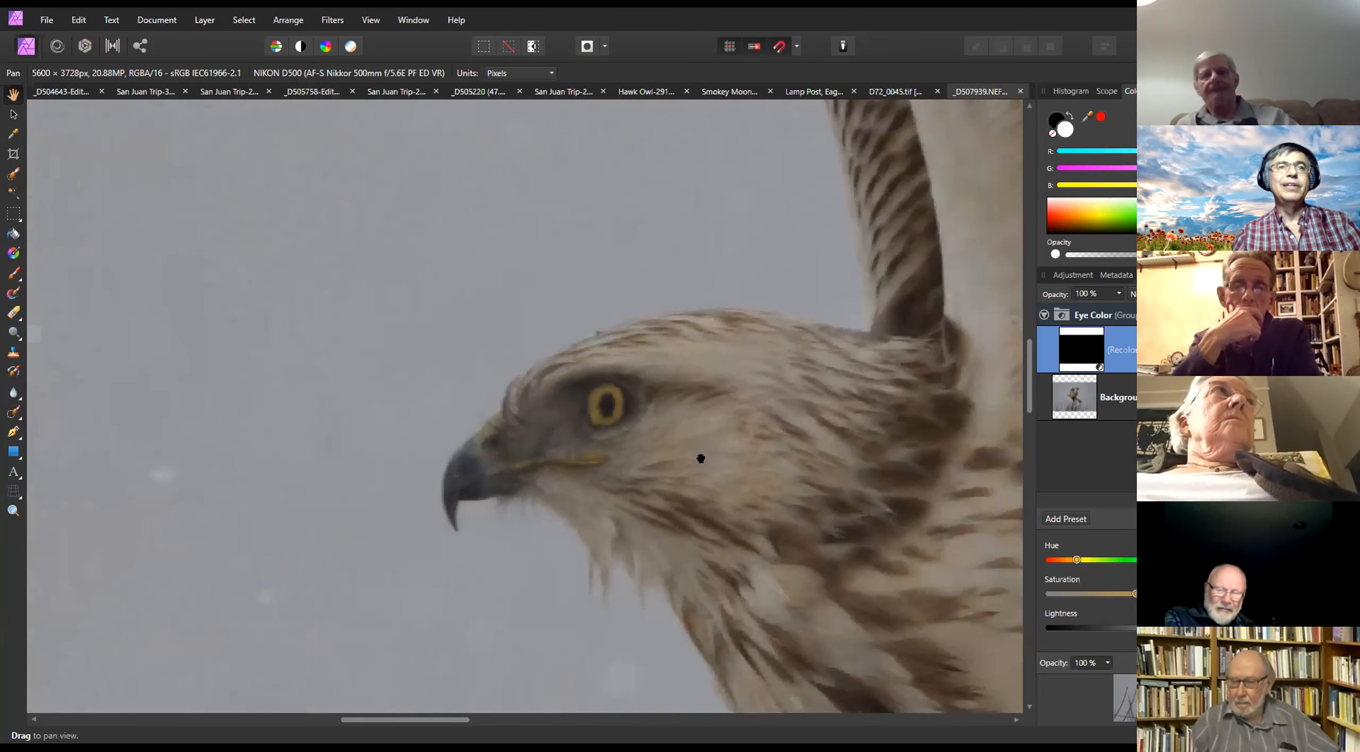
{"action": "left_click_drag", "start_coordinate": [813, 486], "coordinate": [610, 440]}
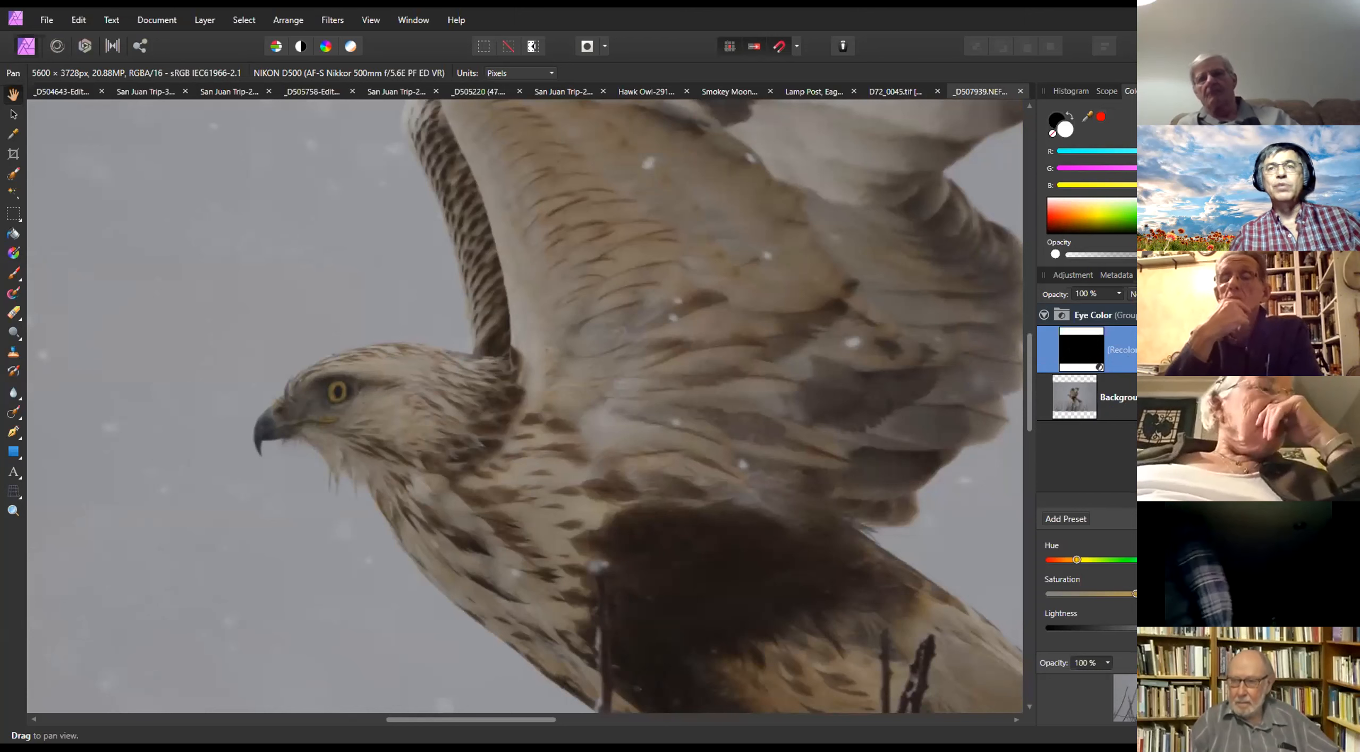
Open the Recolor adjustment's settings, place them beside the hawk for viewing, and close them
{"action": "left_click", "coordinate": [1081, 347]}
{"action": "left_click", "coordinate": [1080, 346]}
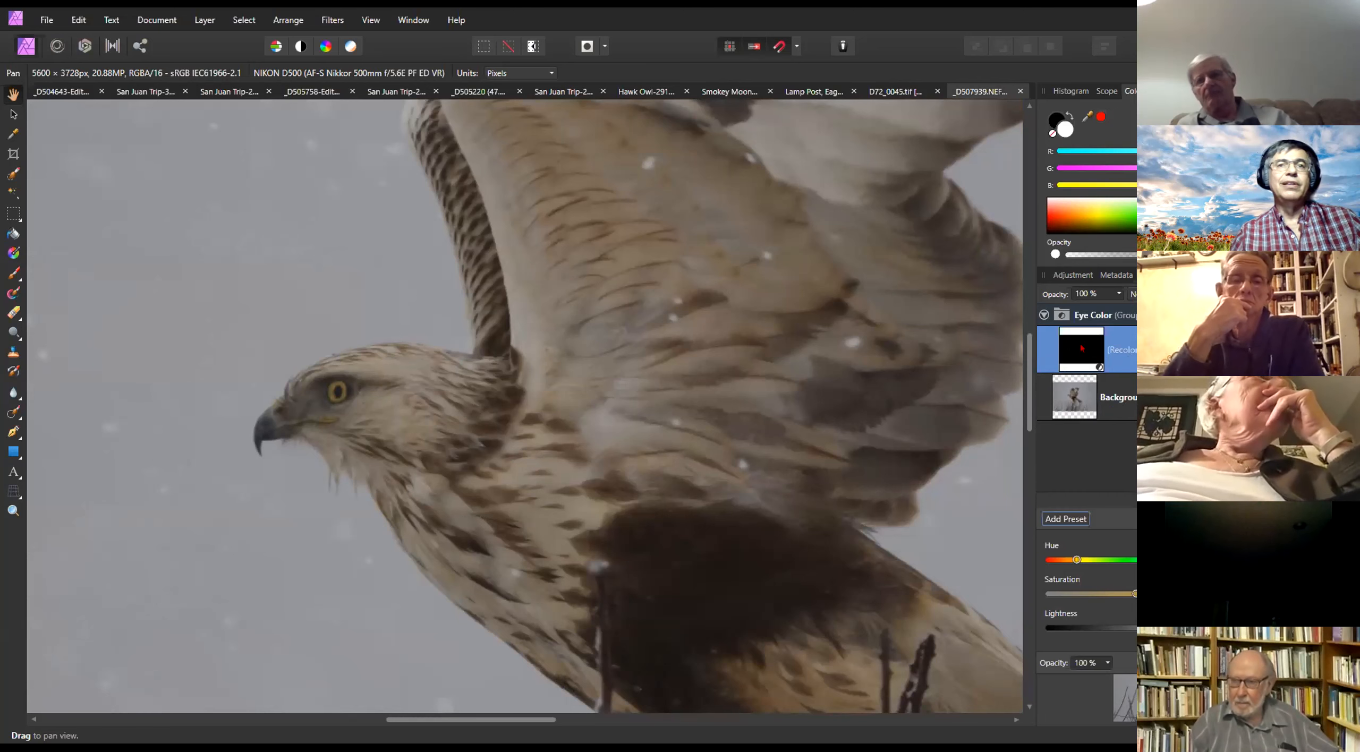
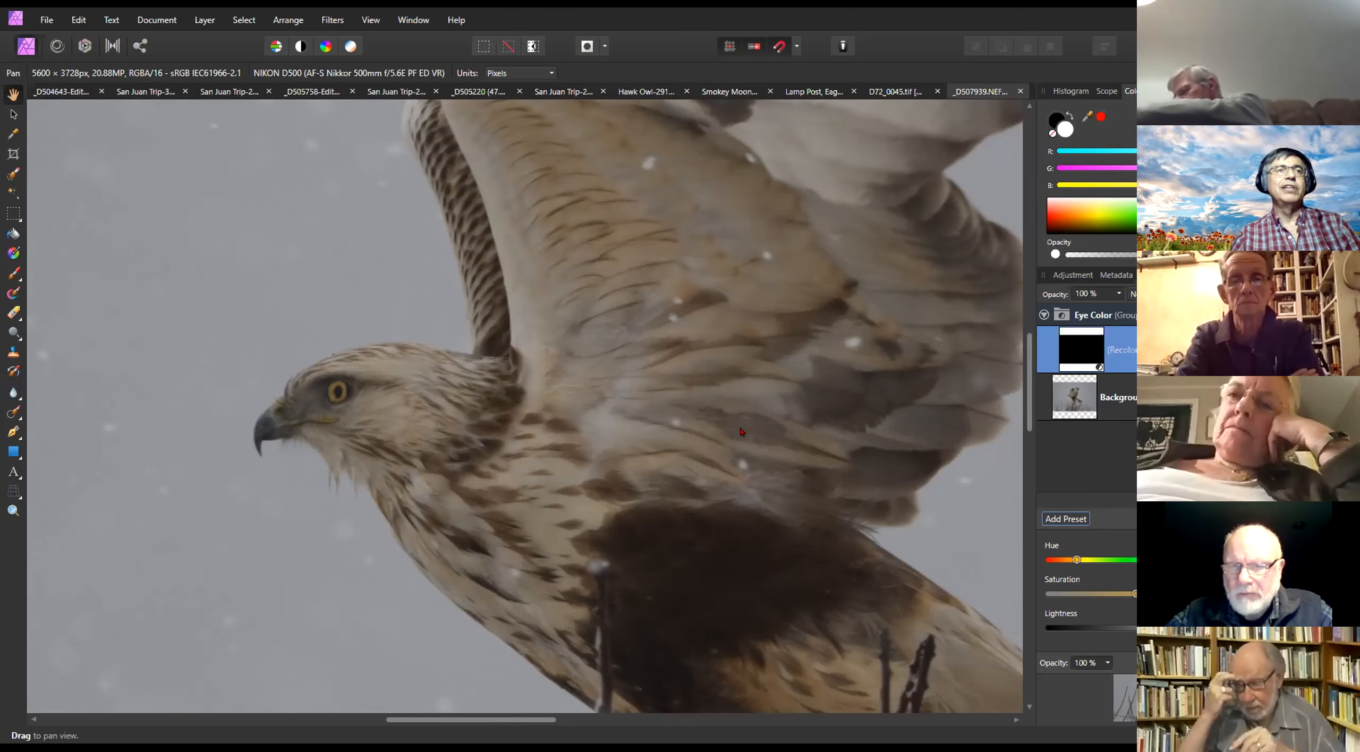
{"action": "left_click_drag", "start_coordinate": [1145, 498], "coordinate": [232, 173]}
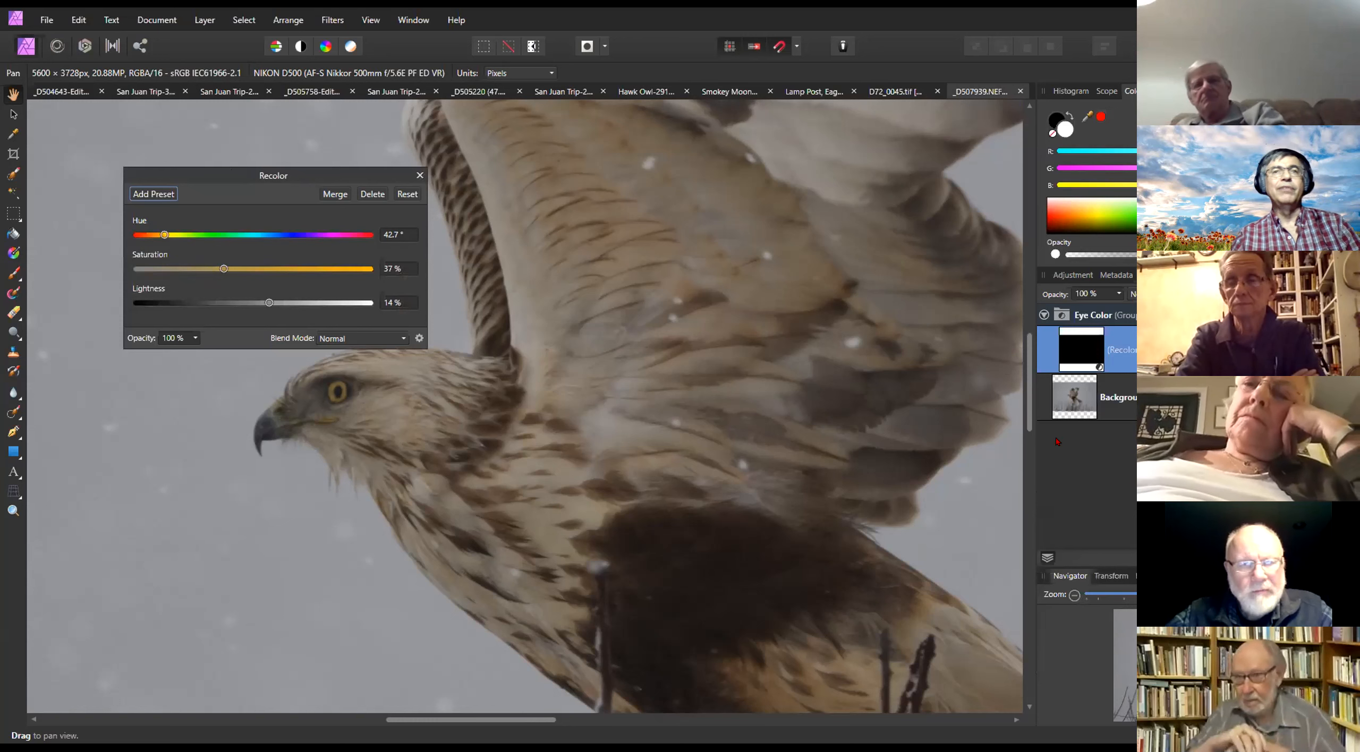
{"action": "left_click", "coordinate": [419, 175]}
{"action": "scroll", "coordinate": [653, 480], "scroll_direction": "down", "scroll_amount": 5}
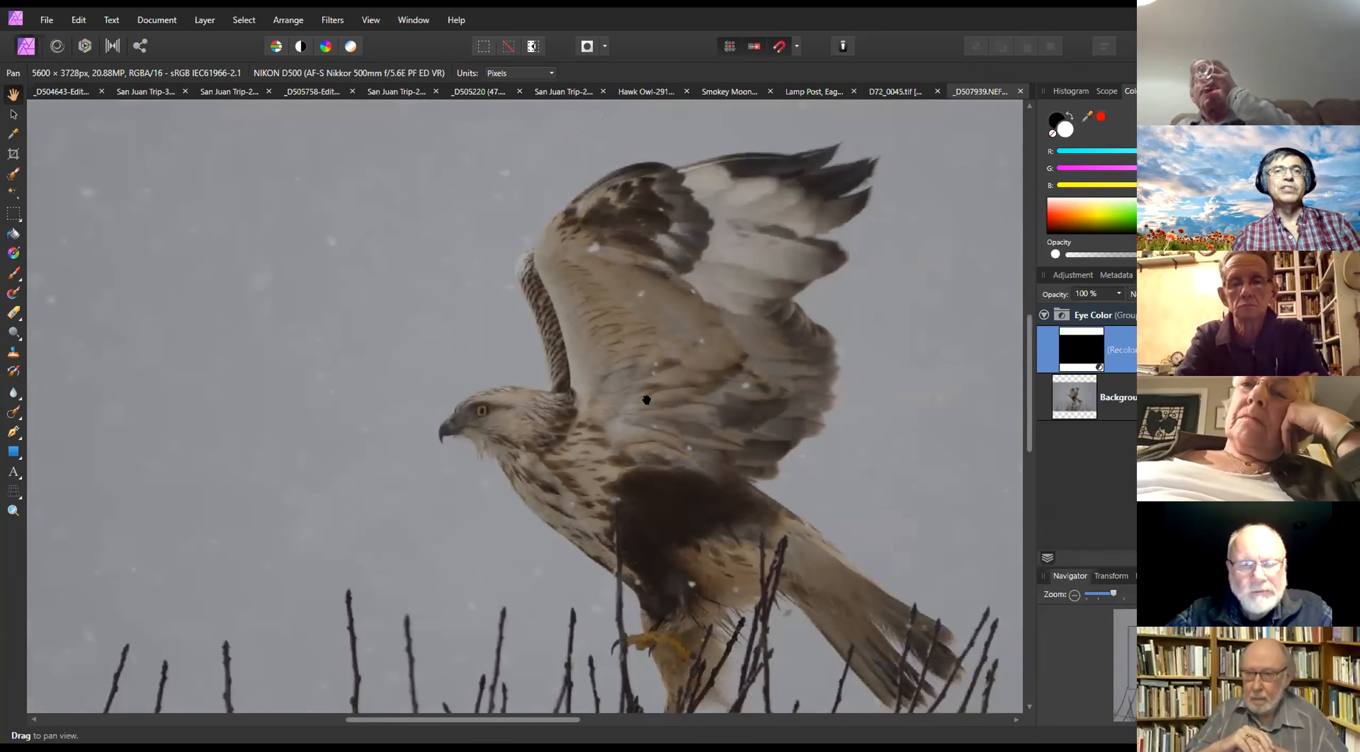
{"action": "left_click_drag", "start_coordinate": [413, 235], "coordinate": [290, 229]}
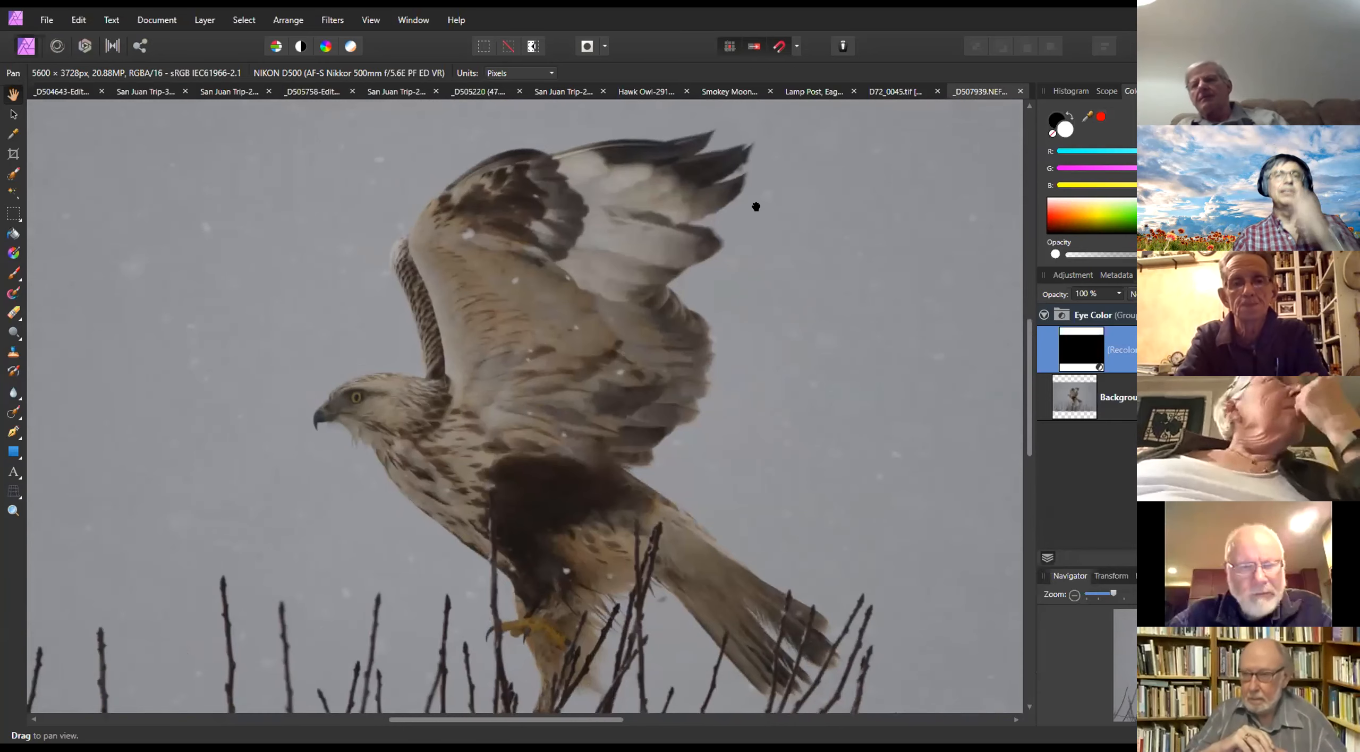
Switch to the D72_0045.tif photo and examine the swallows above the birdhouse up close
{"action": "left_click", "coordinate": [895, 91]}
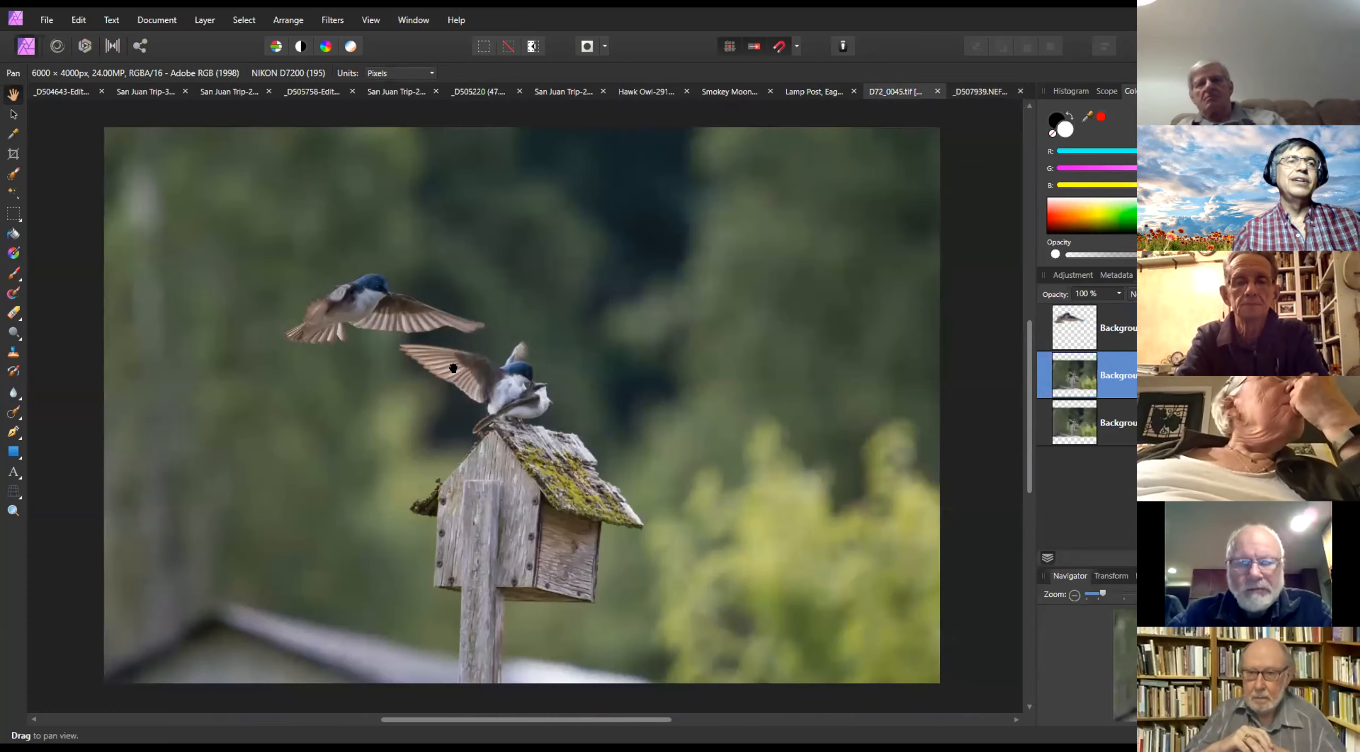
{"action": "scroll", "coordinate": [439, 354], "scroll_direction": "up", "scroll_amount": 2}
{"action": "scroll", "coordinate": [440, 351], "scroll_direction": "up", "scroll_amount": 1}
{"action": "left_click_drag", "start_coordinate": [427, 304], "coordinate": [590, 335]}
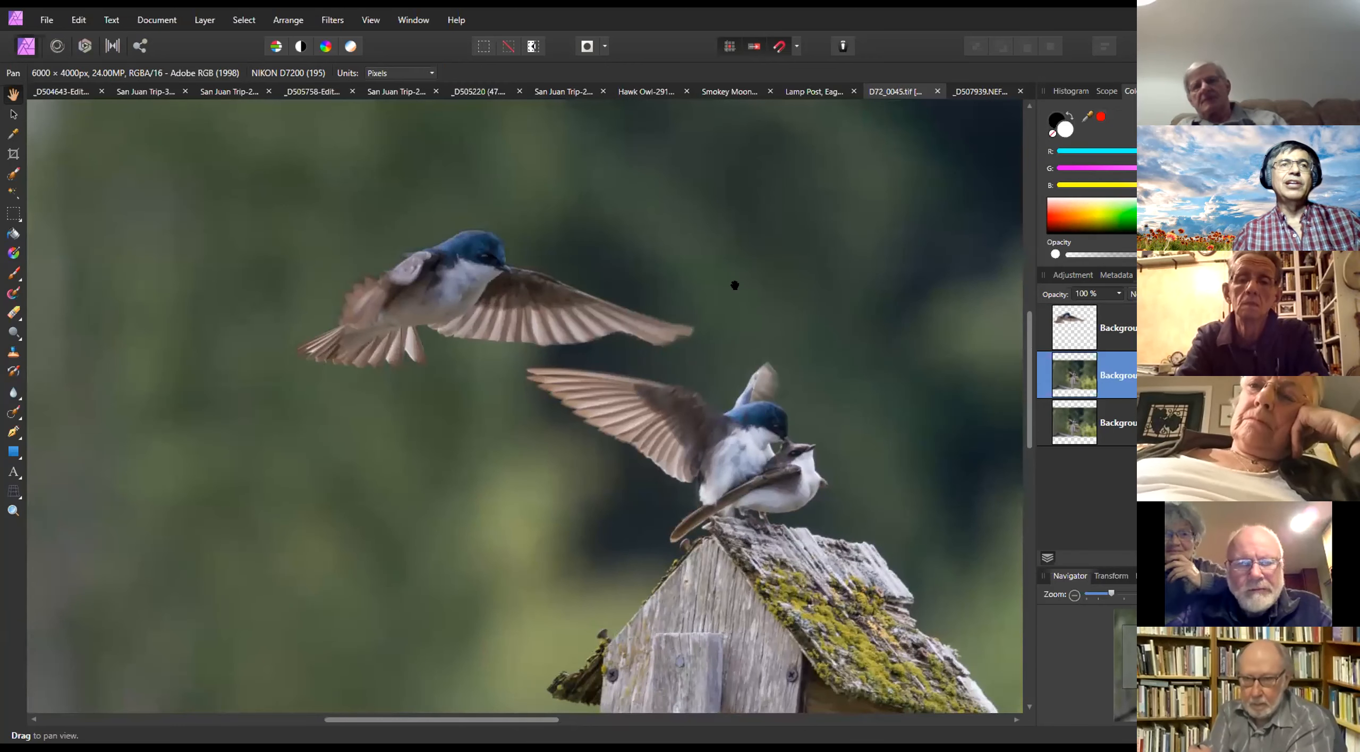
Look through the other open photos, from the lamp post eagle through the moon, foxes and owl to the San Juan Trip dark fox
{"action": "key", "text": "ctrl+minus"}
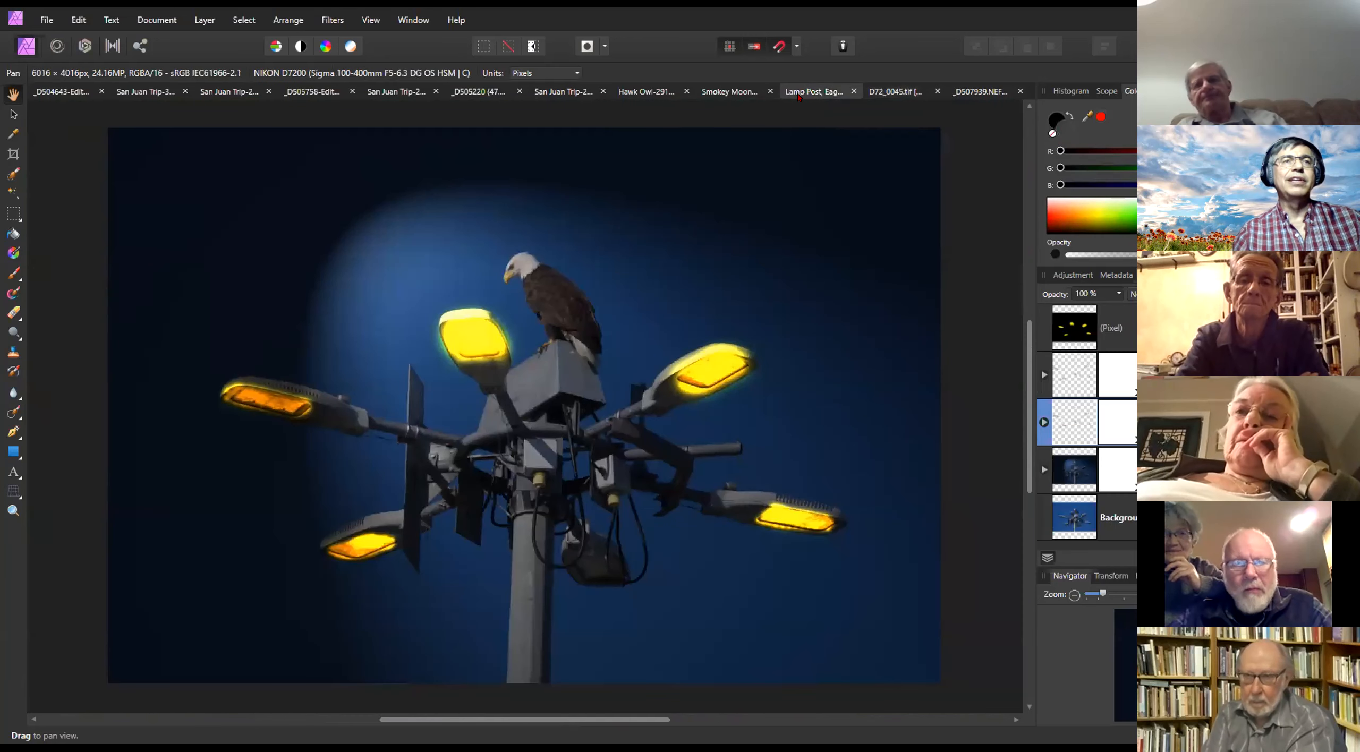
{"action": "left_click", "coordinate": [741, 91]}
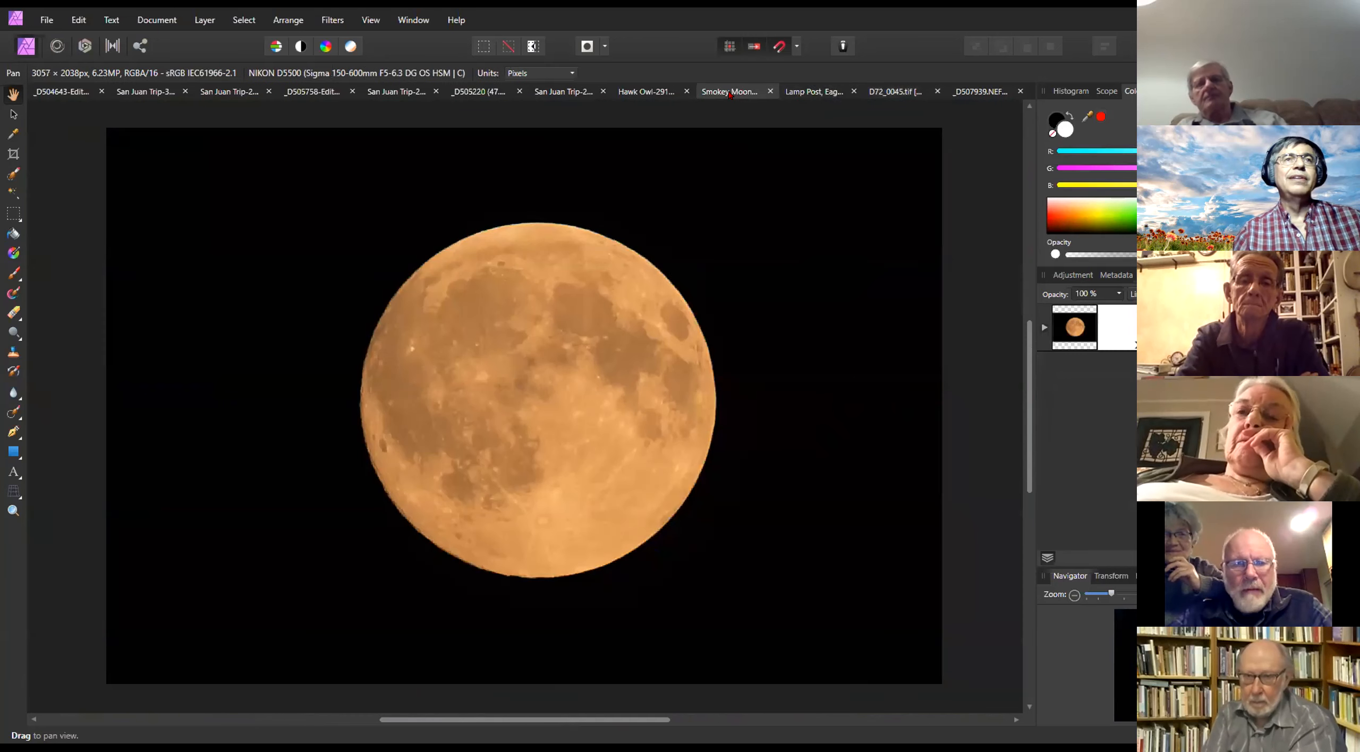
{"action": "left_click", "coordinate": [643, 92]}
{"action": "left_click", "coordinate": [541, 93]}
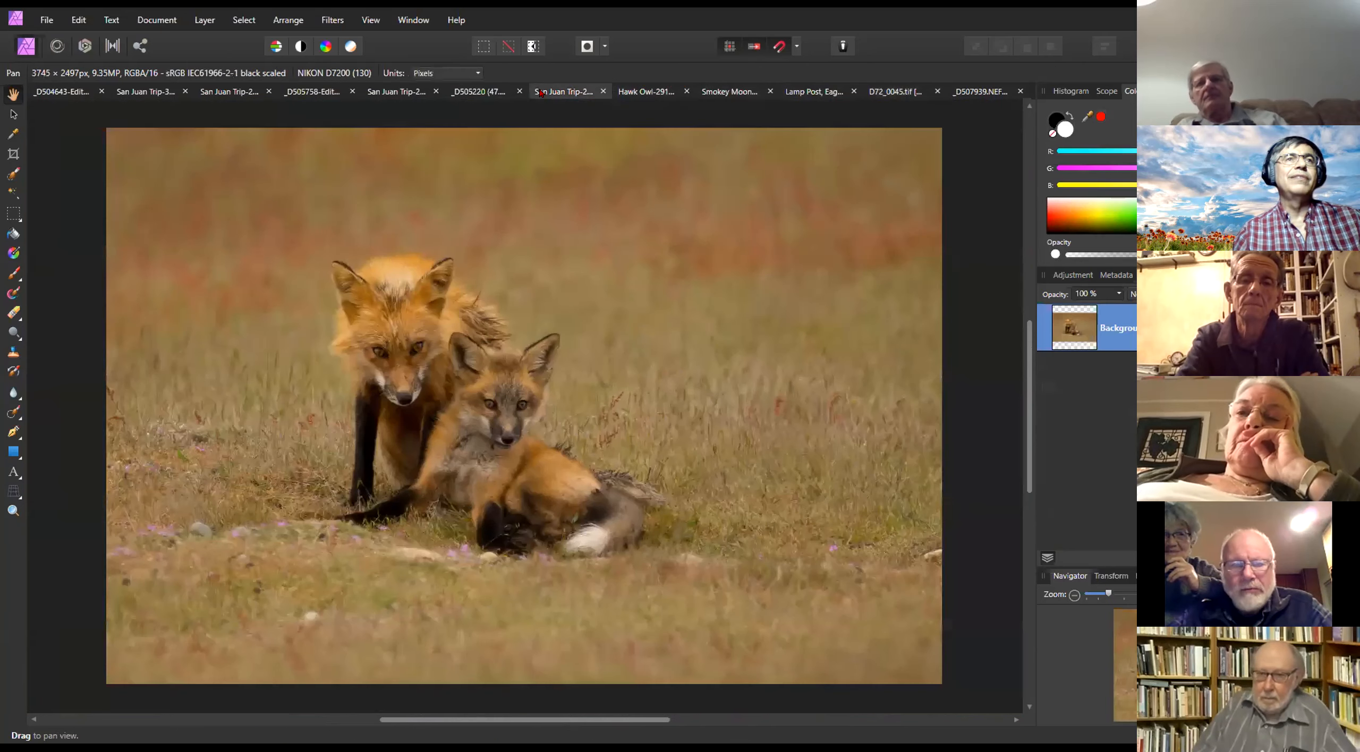
{"action": "left_click", "coordinate": [478, 92]}
{"action": "left_click", "coordinate": [415, 95]}
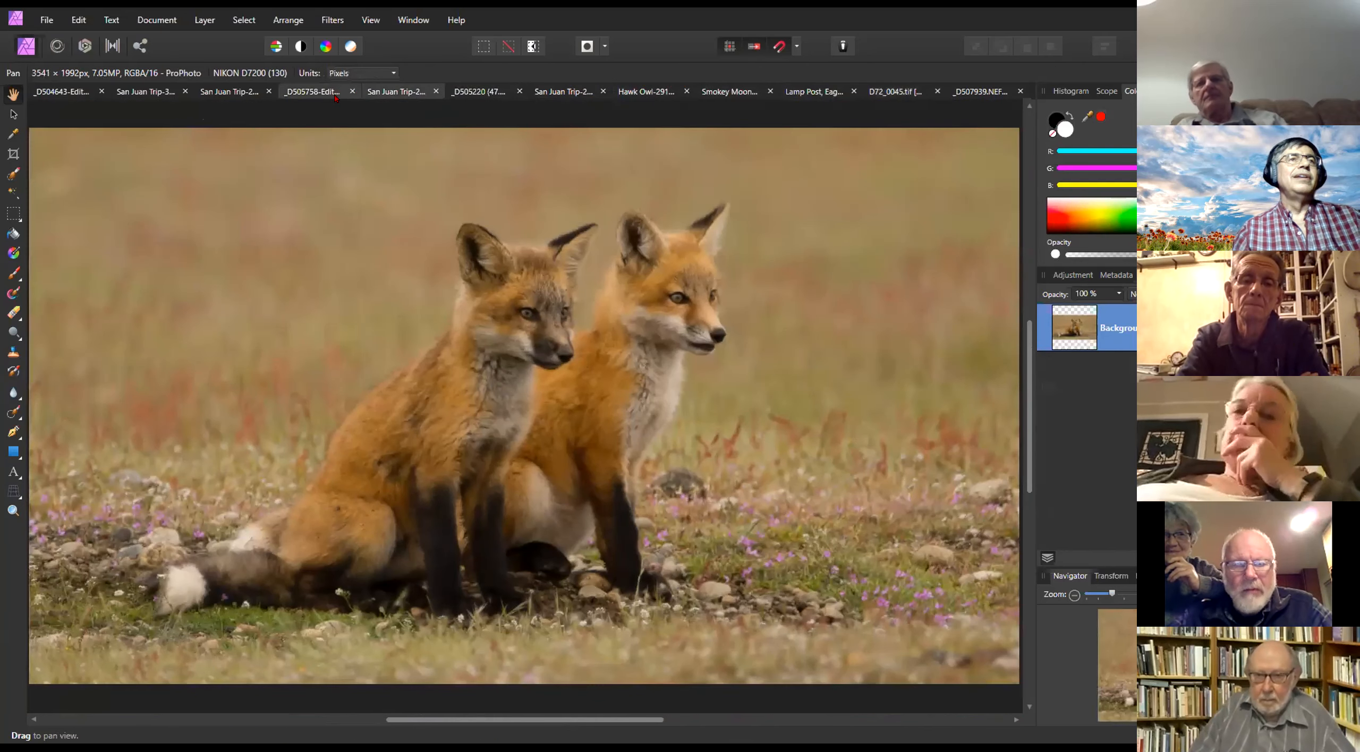
{"action": "left_click", "coordinate": [313, 93]}
{"action": "key", "text": "w"}
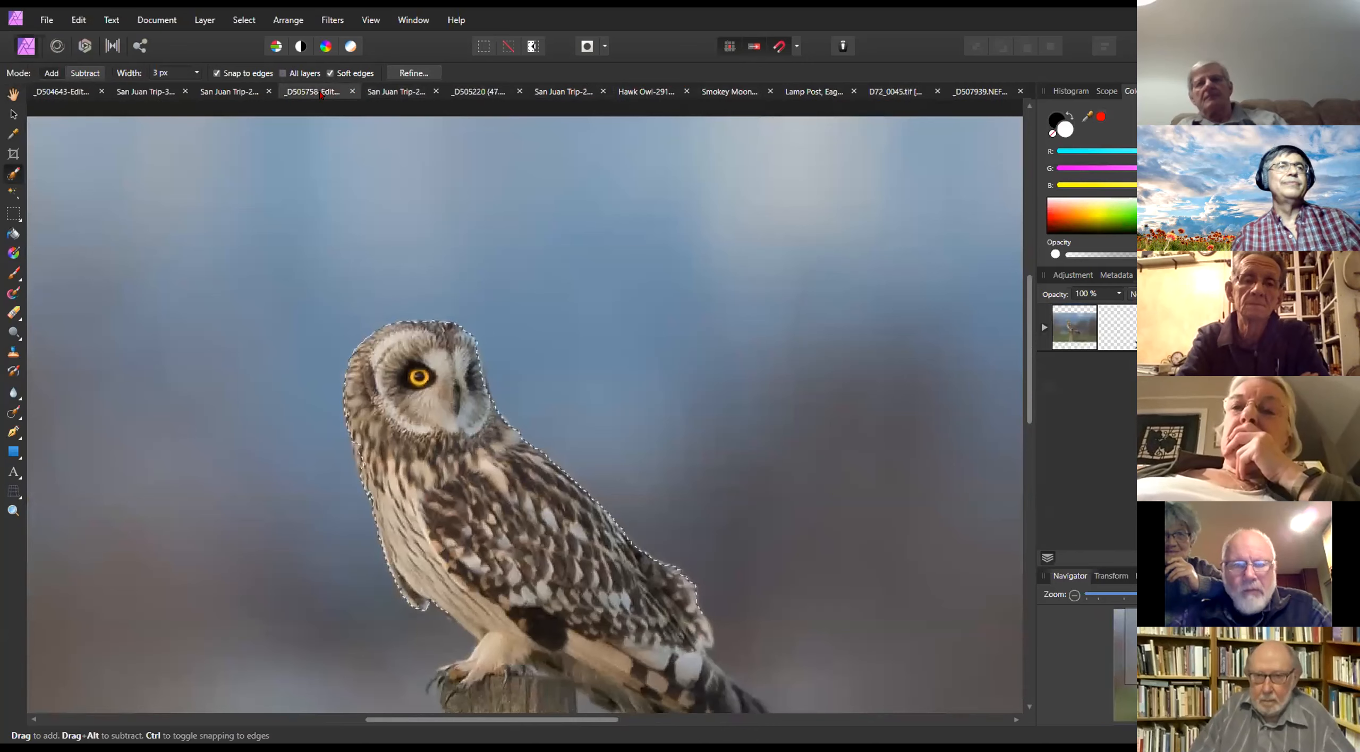
{"action": "left_click", "coordinate": [165, 92]}
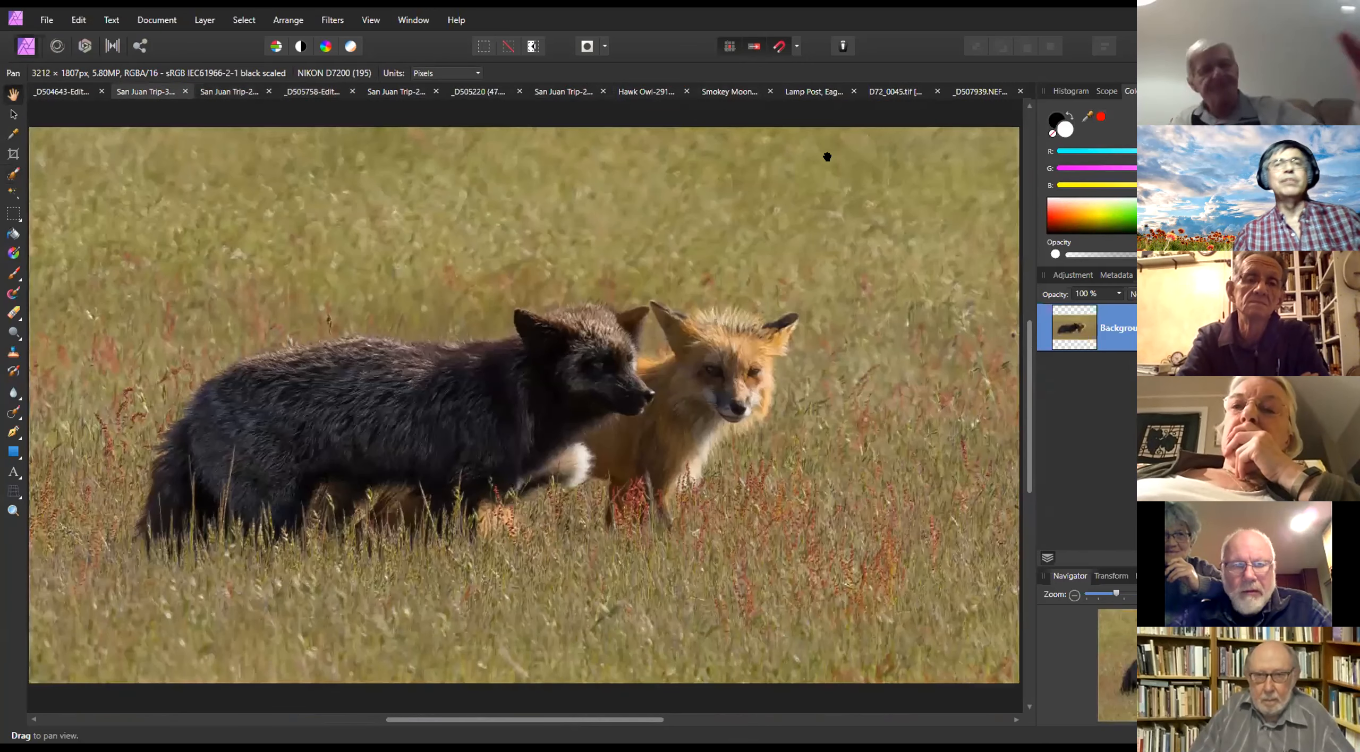
Start opening a file, look through the Affinity Workshop Photos folder and enter its Panoramas subfolder
{"action": "left_click", "coordinate": [40, 22]}
{"action": "left_click", "coordinate": [91, 177]}
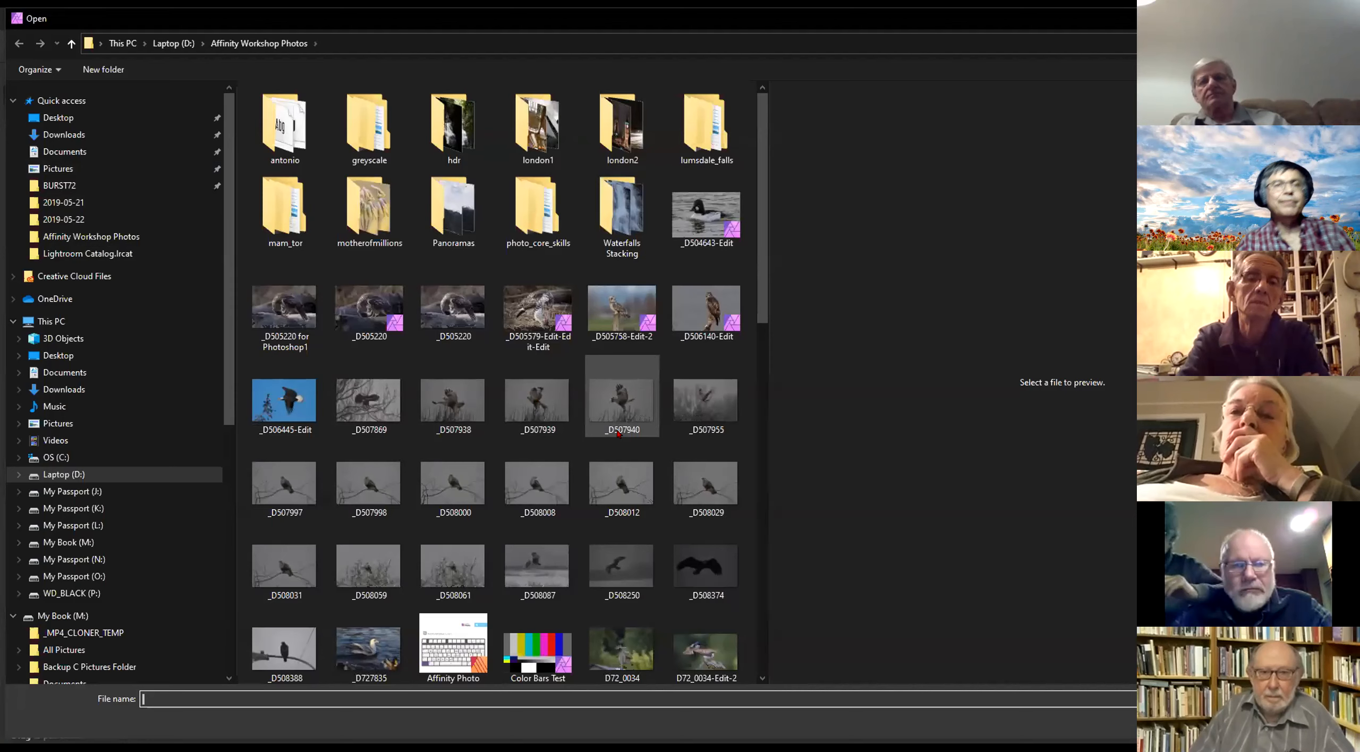
{"action": "scroll", "coordinate": [600, 425], "scroll_direction": "down", "scroll_amount": 6}
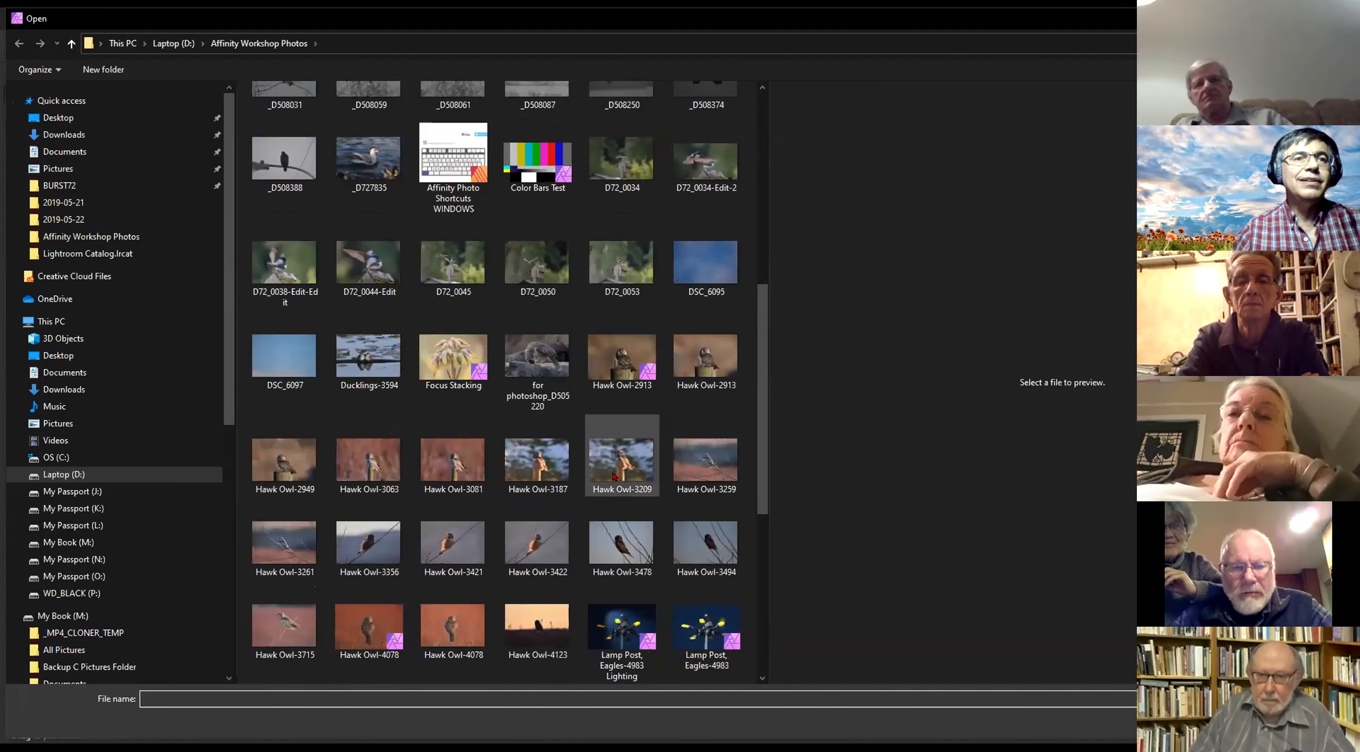
{"action": "scroll", "coordinate": [603, 457], "scroll_direction": "down", "scroll_amount": 5}
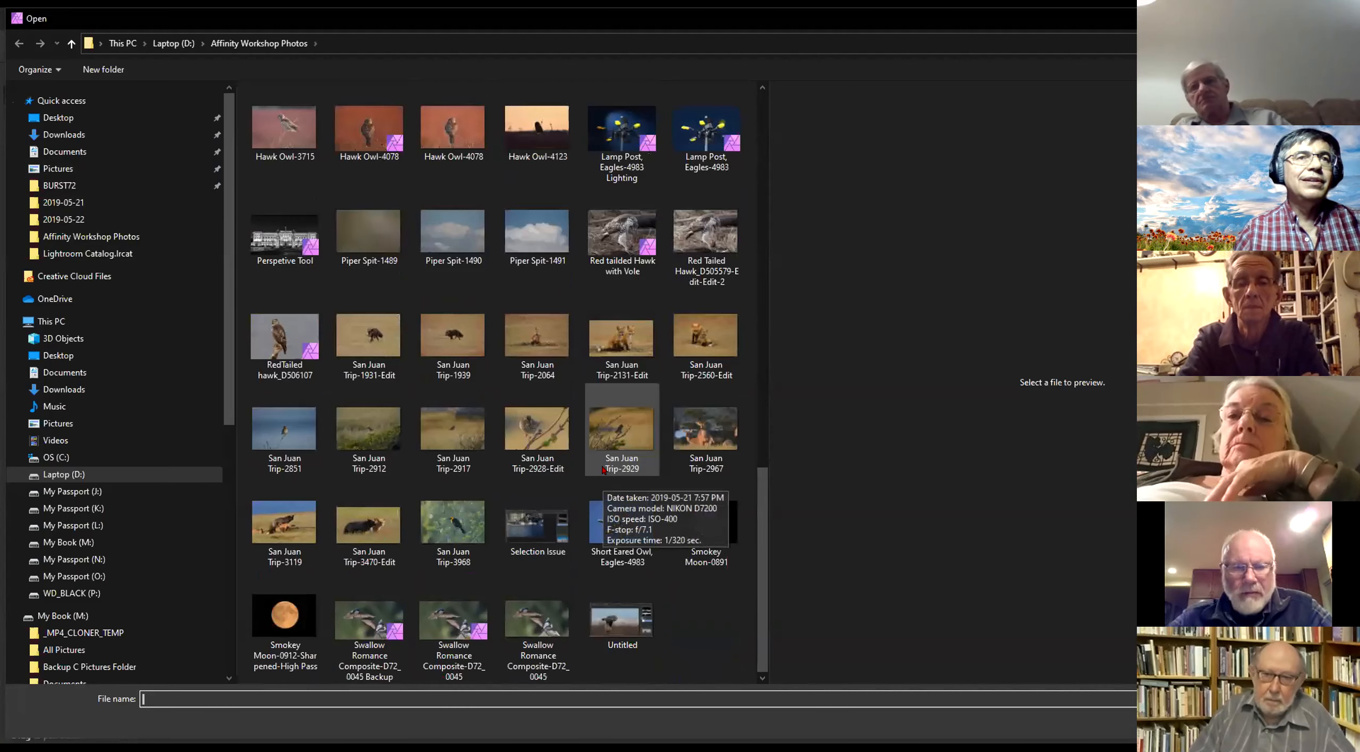
{"action": "scroll", "coordinate": [604, 470], "scroll_direction": "up", "scroll_amount": 10}
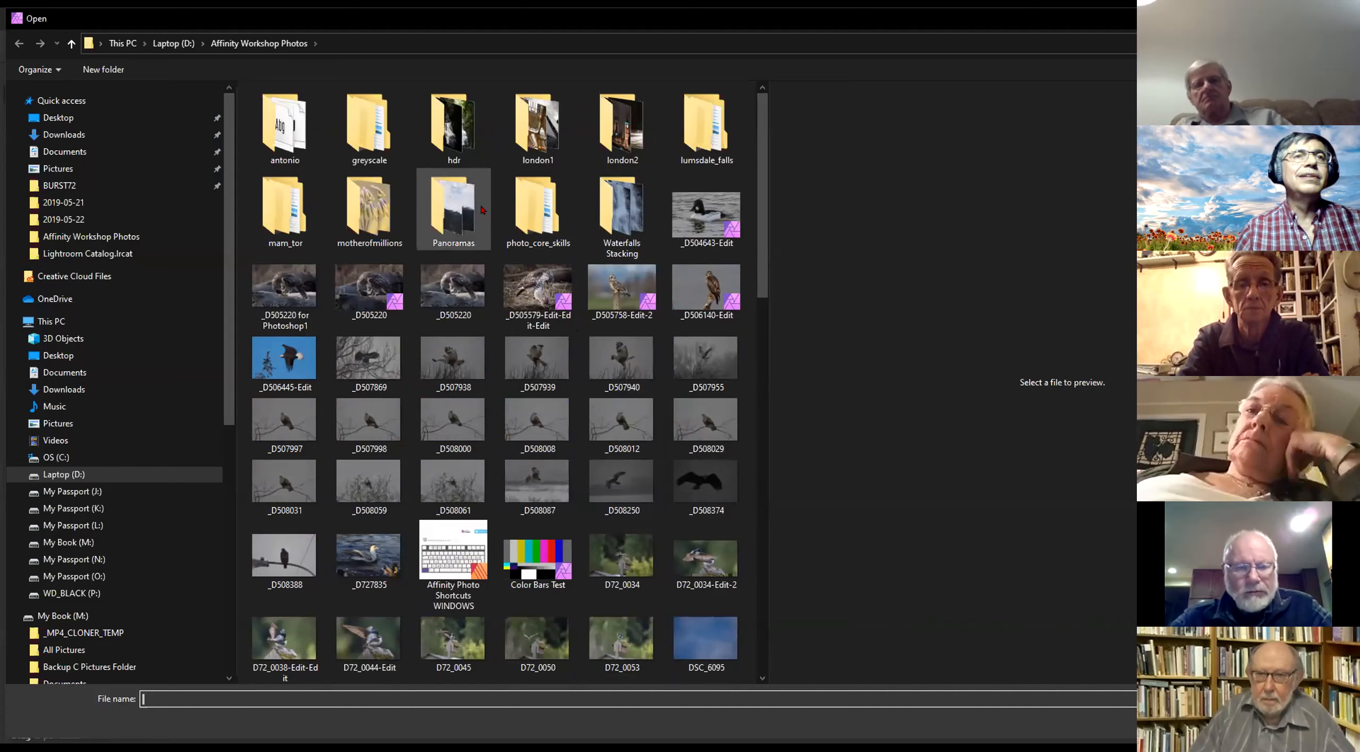
{"action": "double_click", "coordinate": [455, 208]}
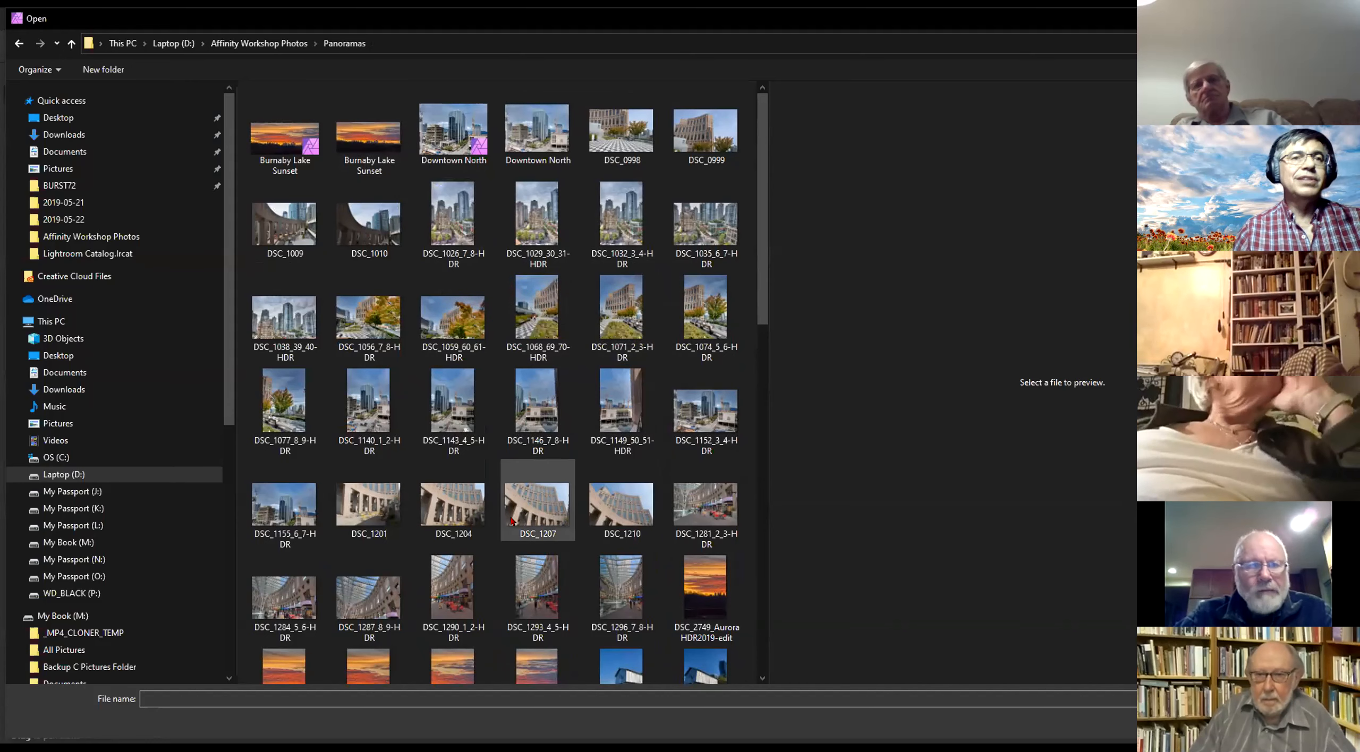
Preview the DSC_2749 to DSC_2761 sunset photos and Granville Island-0601 in the Panoramas folder, and close the file chooser without opening any
{"action": "scroll", "coordinate": [541, 478], "scroll_direction": "down", "scroll_amount": 3}
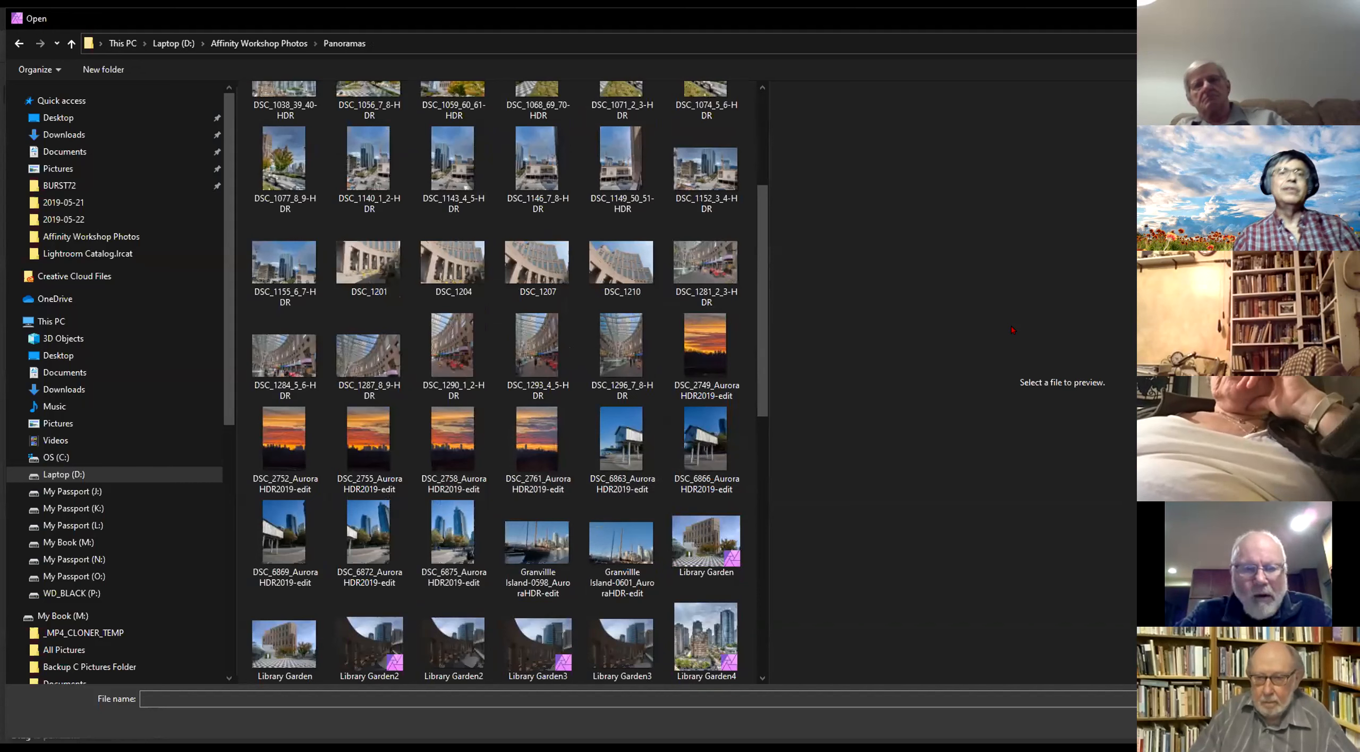
{"action": "left_click", "coordinate": [705, 342]}
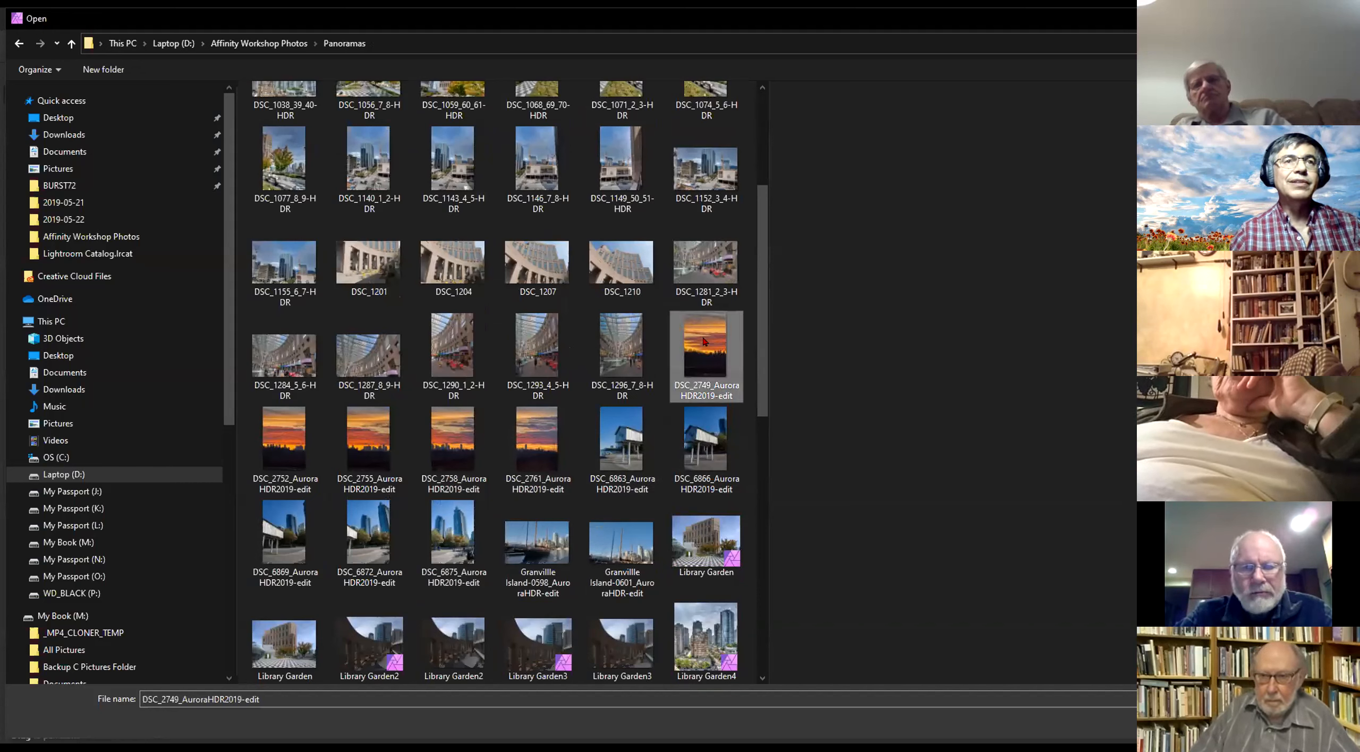
{"action": "left_click", "coordinate": [529, 445], "text": "shift"}
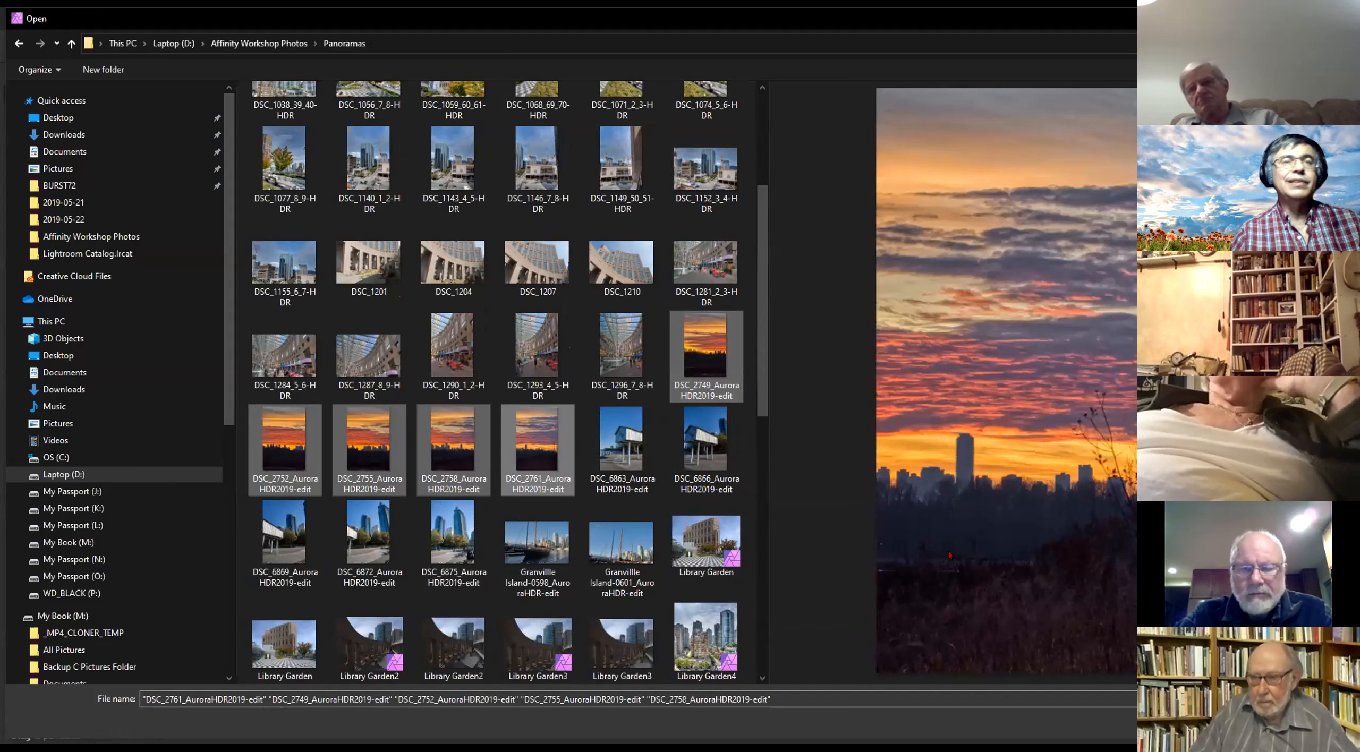
{"action": "left_click", "coordinate": [370, 443]}
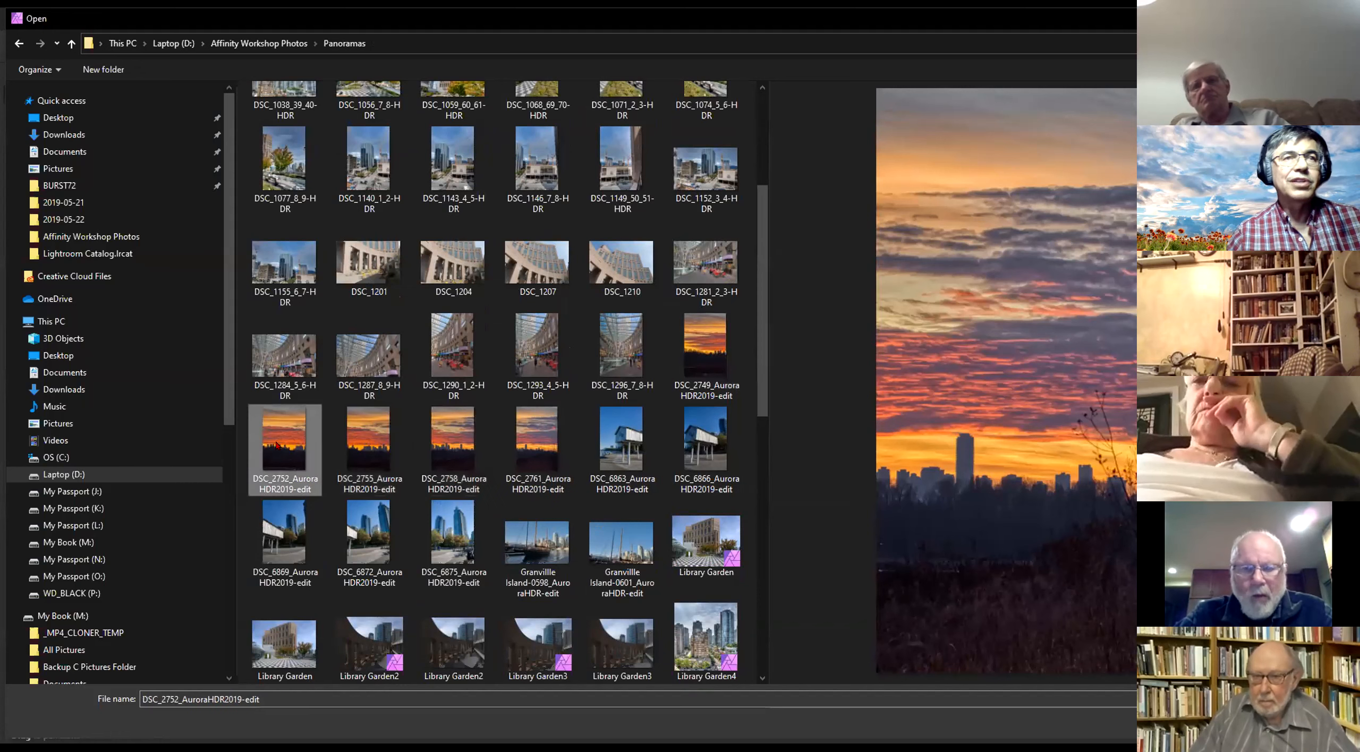
{"action": "left_click", "coordinate": [454, 438]}
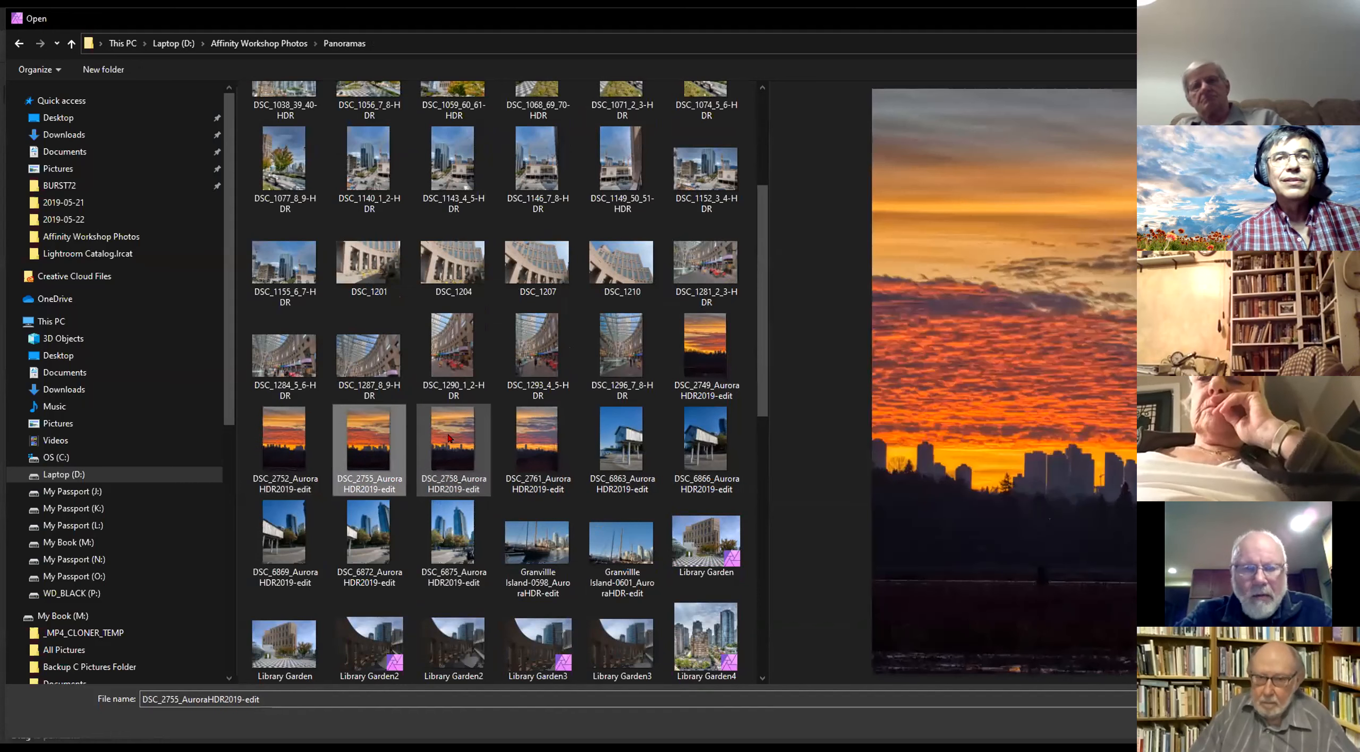
{"action": "left_click", "coordinate": [522, 446]}
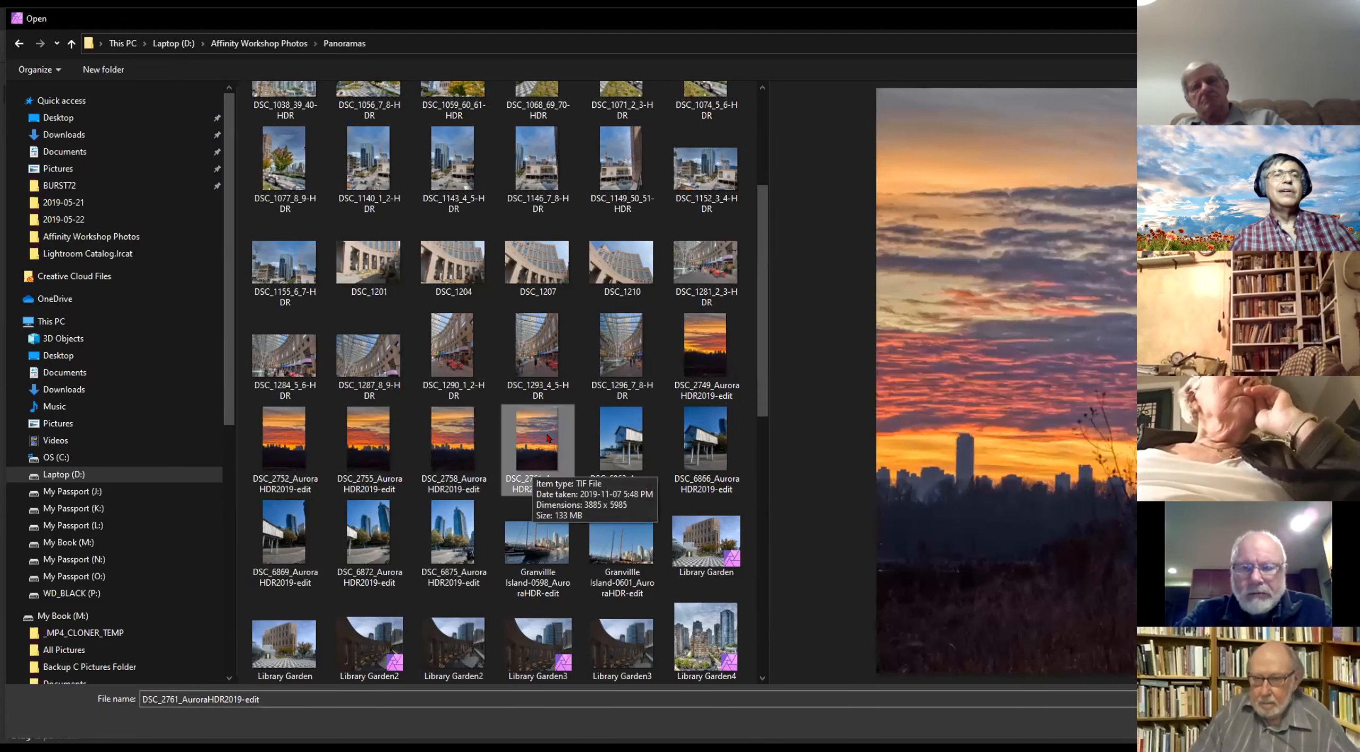
{"action": "scroll", "coordinate": [542, 479], "scroll_direction": "down", "scroll_amount": 3}
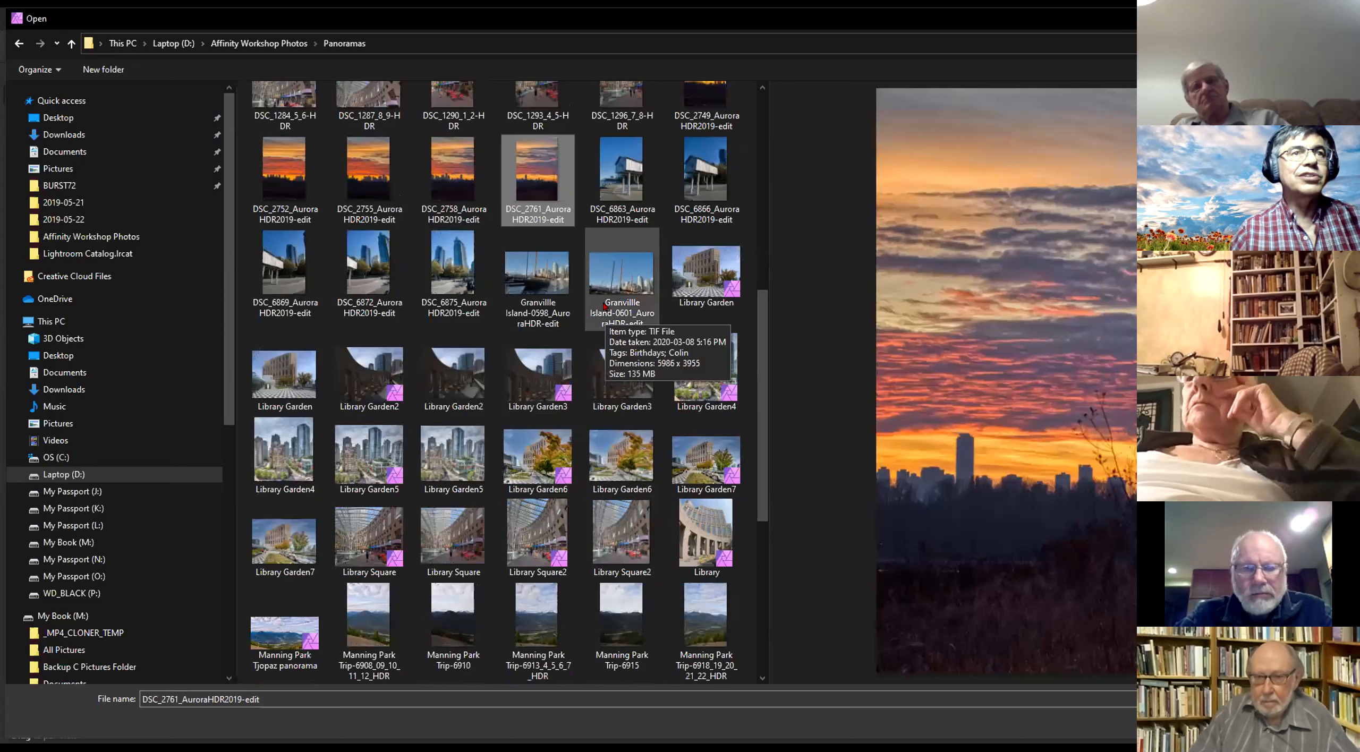
{"action": "left_click", "coordinate": [617, 278]}
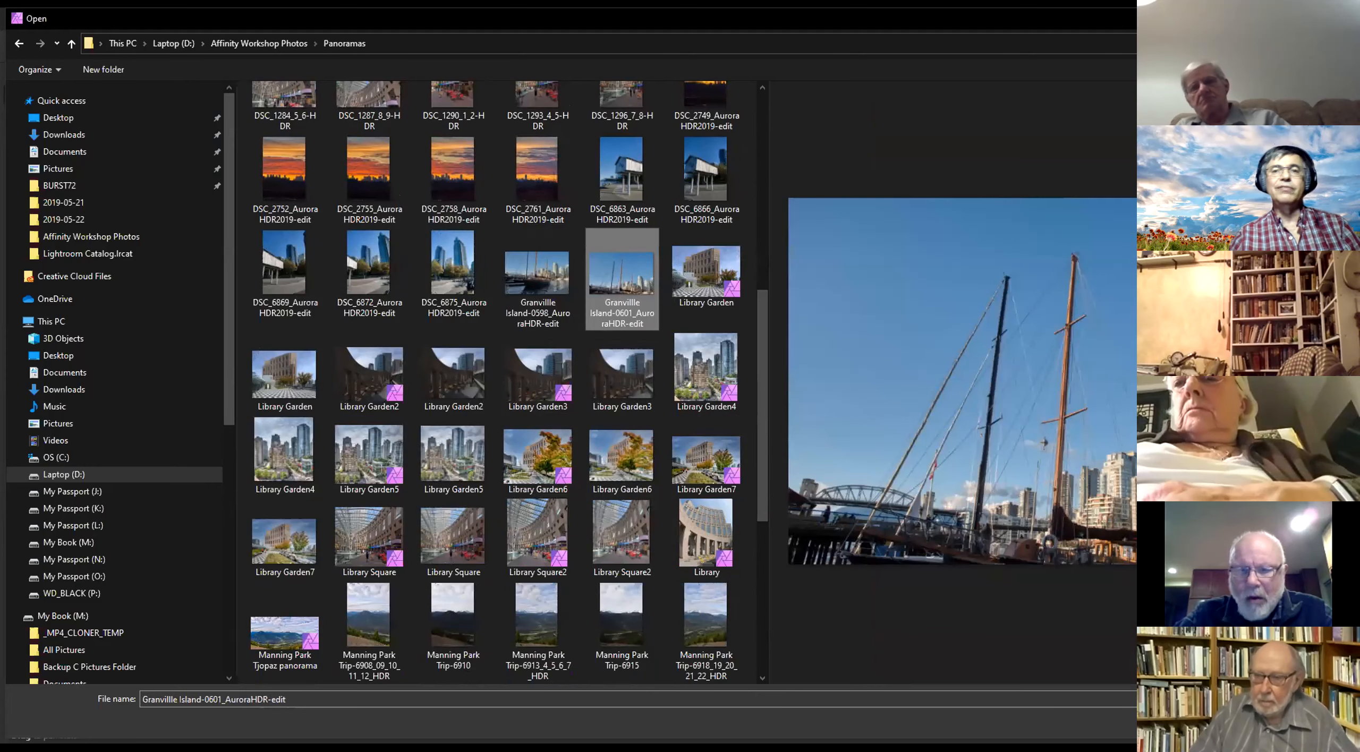
{"action": "key", "text": "Escape"}
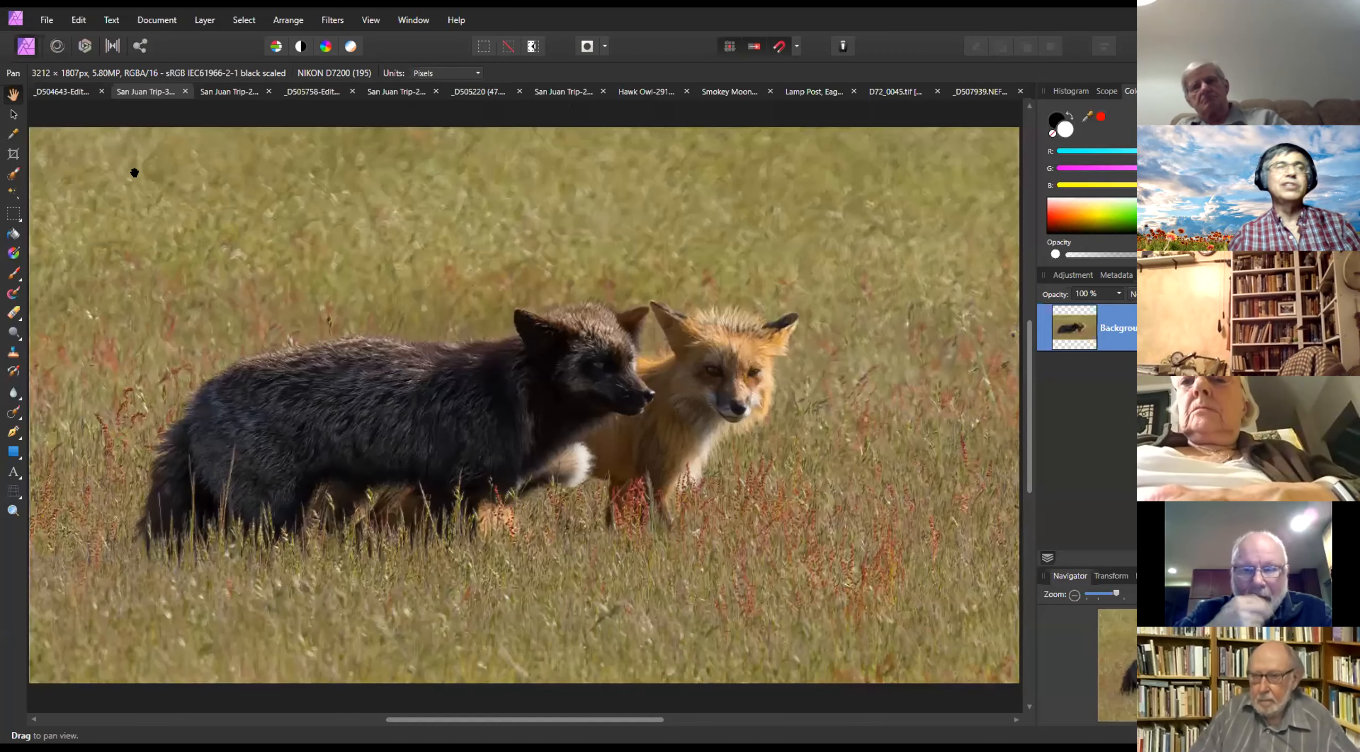
Start a new panorama and browse for its source images in the Panoramas folder of Affinity Workshop Photos
{"action": "left_click", "coordinate": [45, 21]}
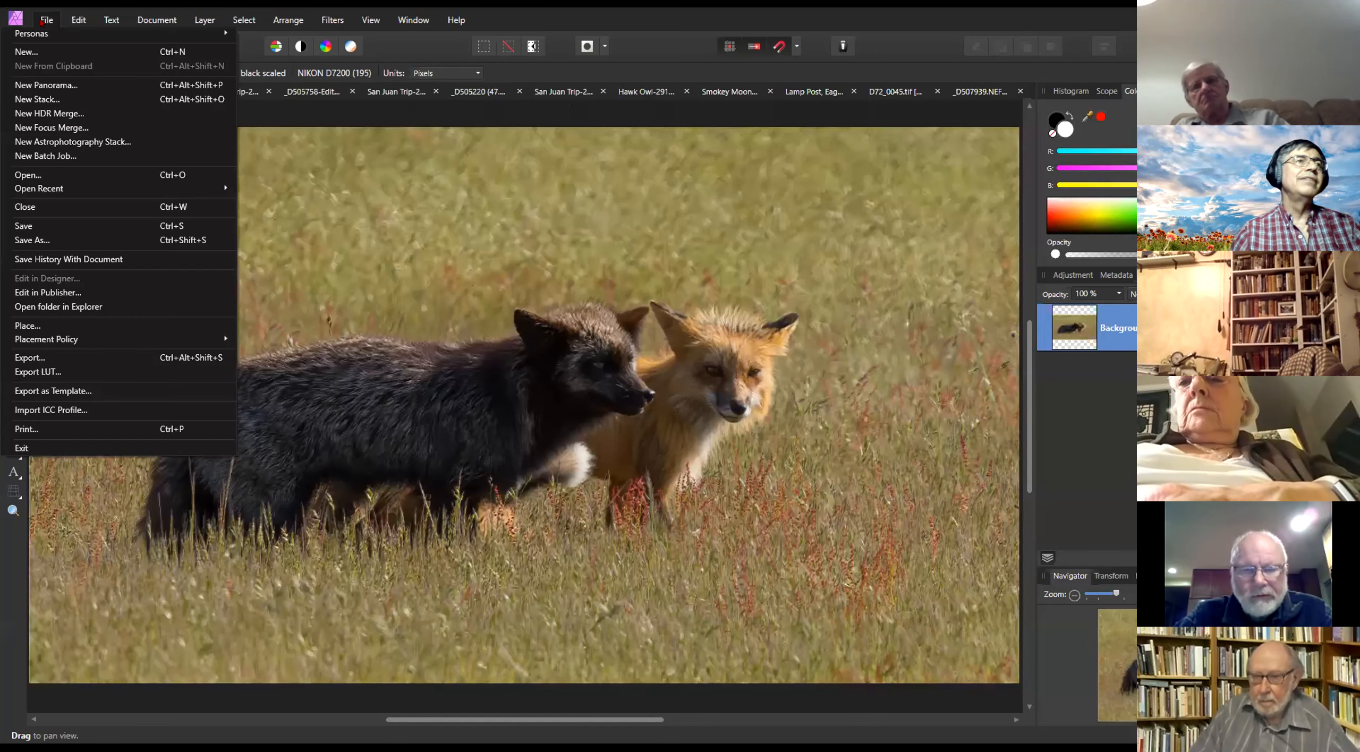
{"action": "left_click", "coordinate": [96, 84]}
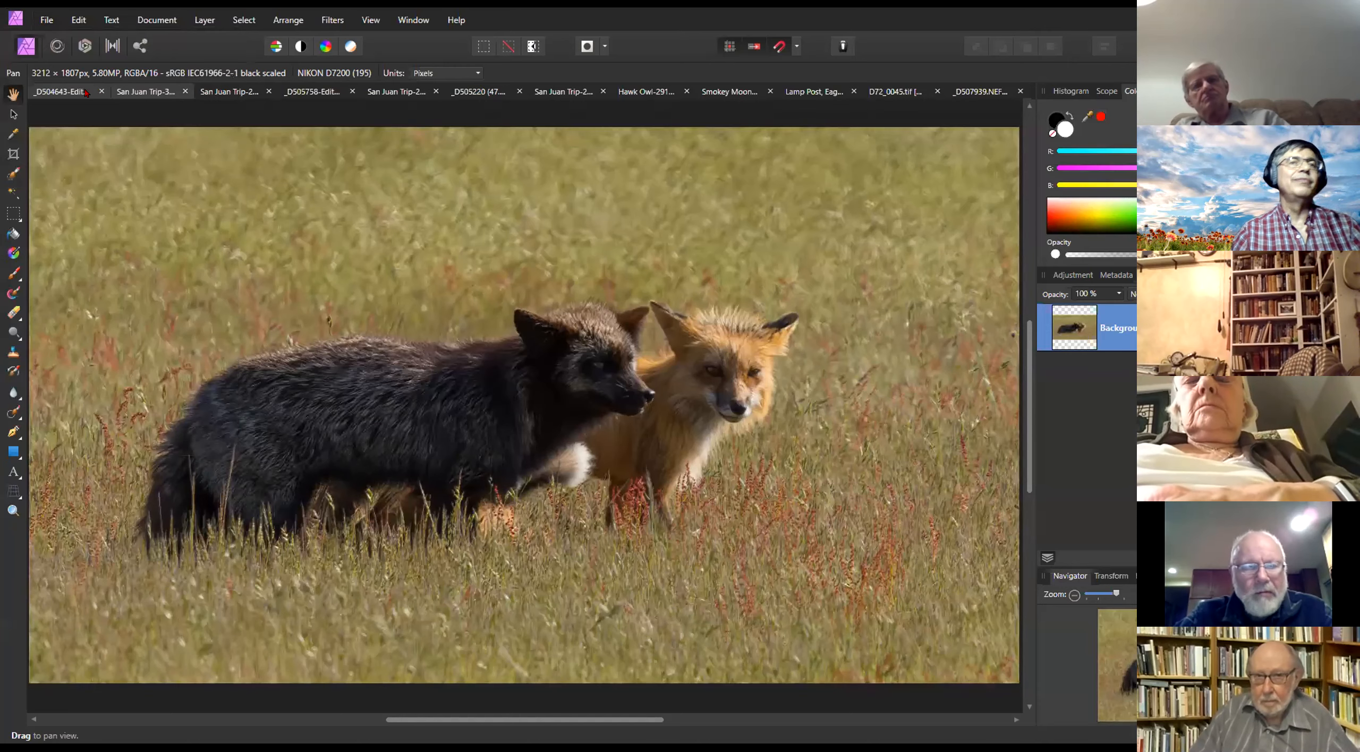
{"action": "left_click", "coordinate": [484, 515]}
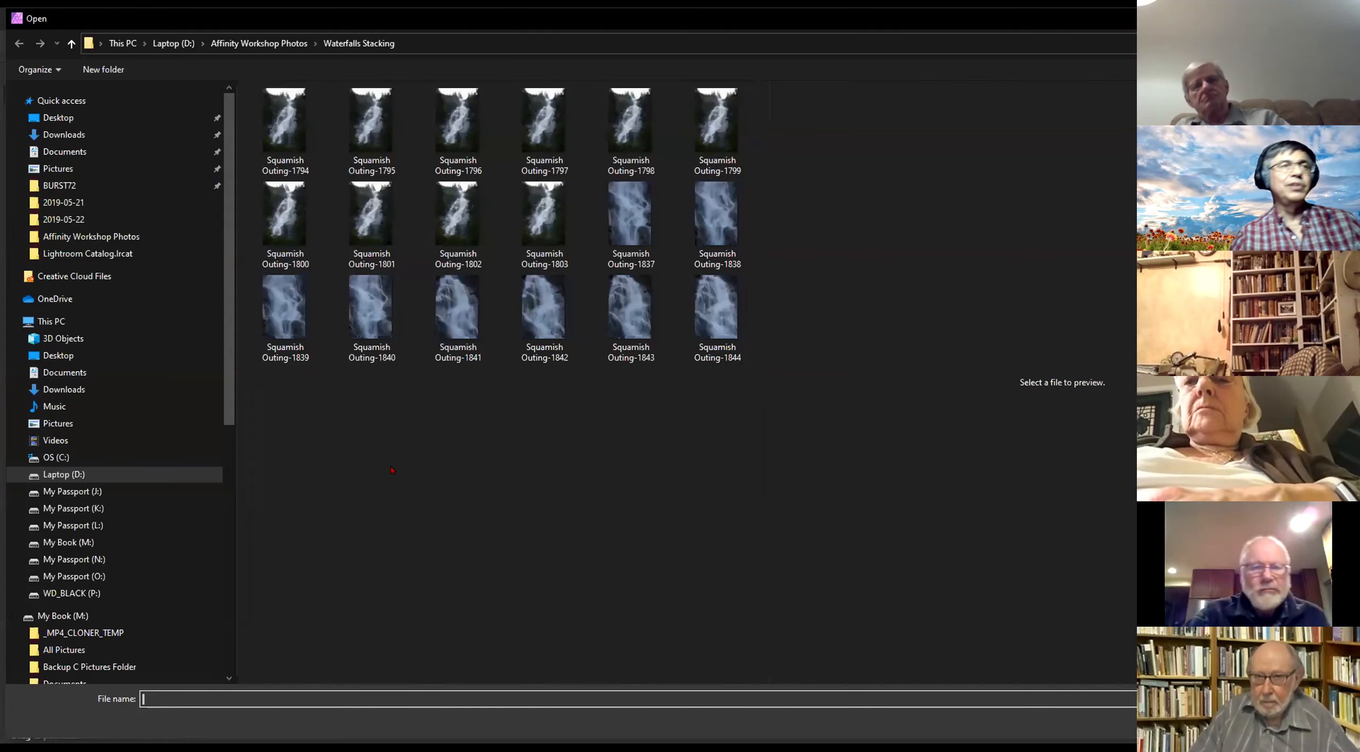
{"action": "left_click", "coordinate": [259, 43]}
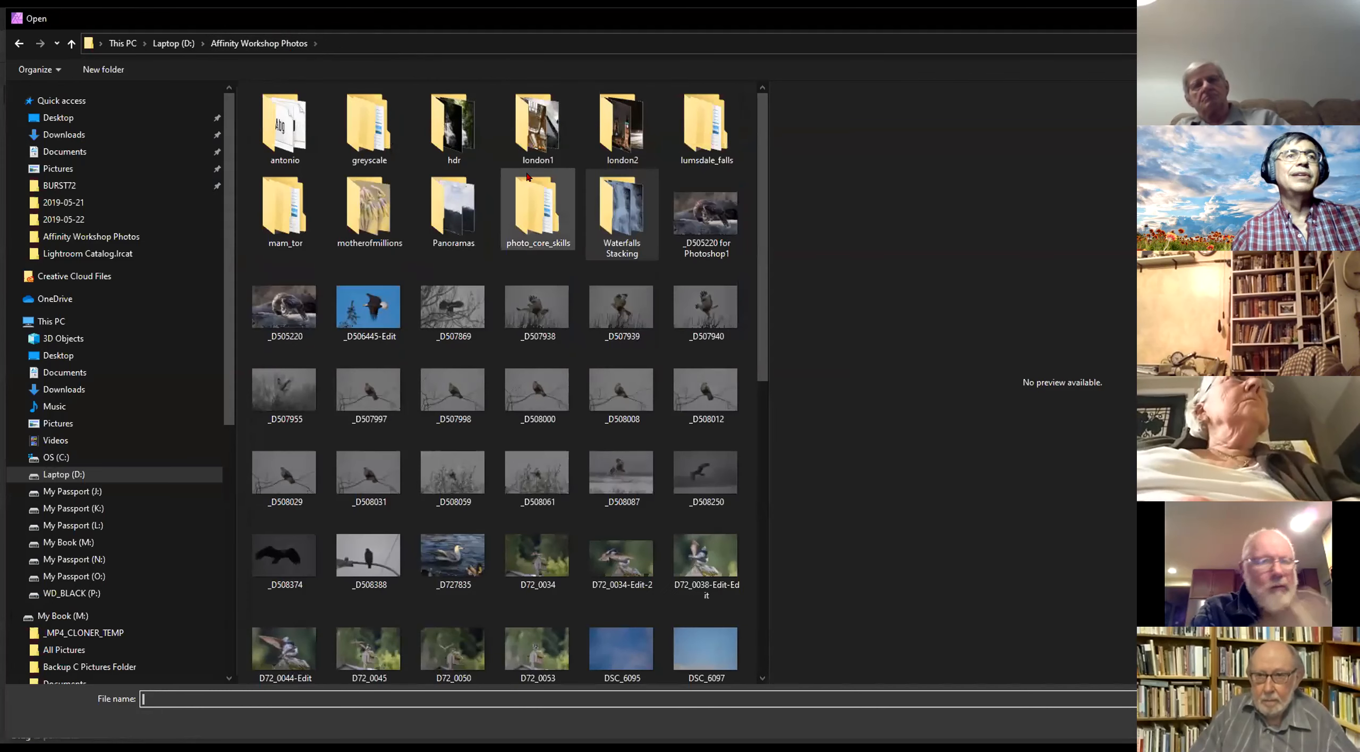
{"action": "double_click", "coordinate": [470, 213]}
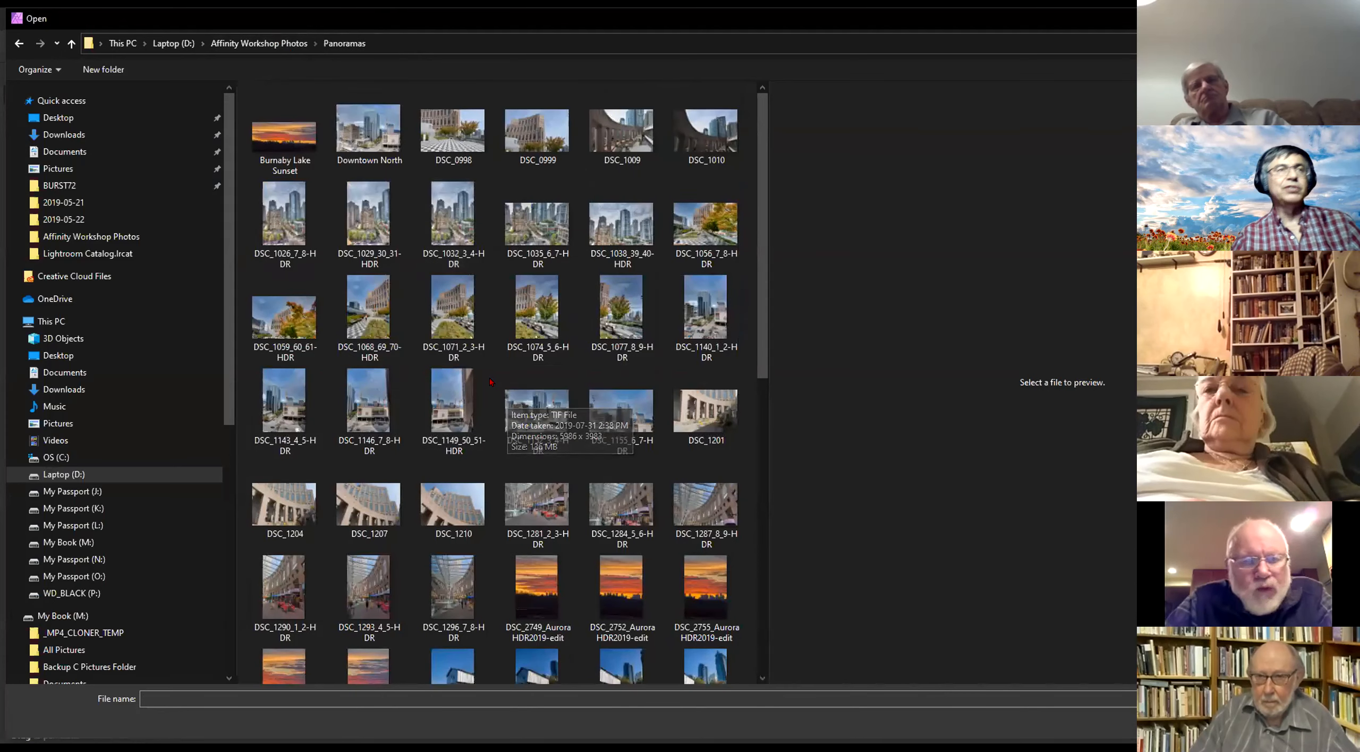
Add the Granville Island-0598 and Granville Island-0601 images and stitch them into a panorama
{"action": "scroll", "coordinate": [489, 438], "scroll_direction": "down", "scroll_amount": 5}
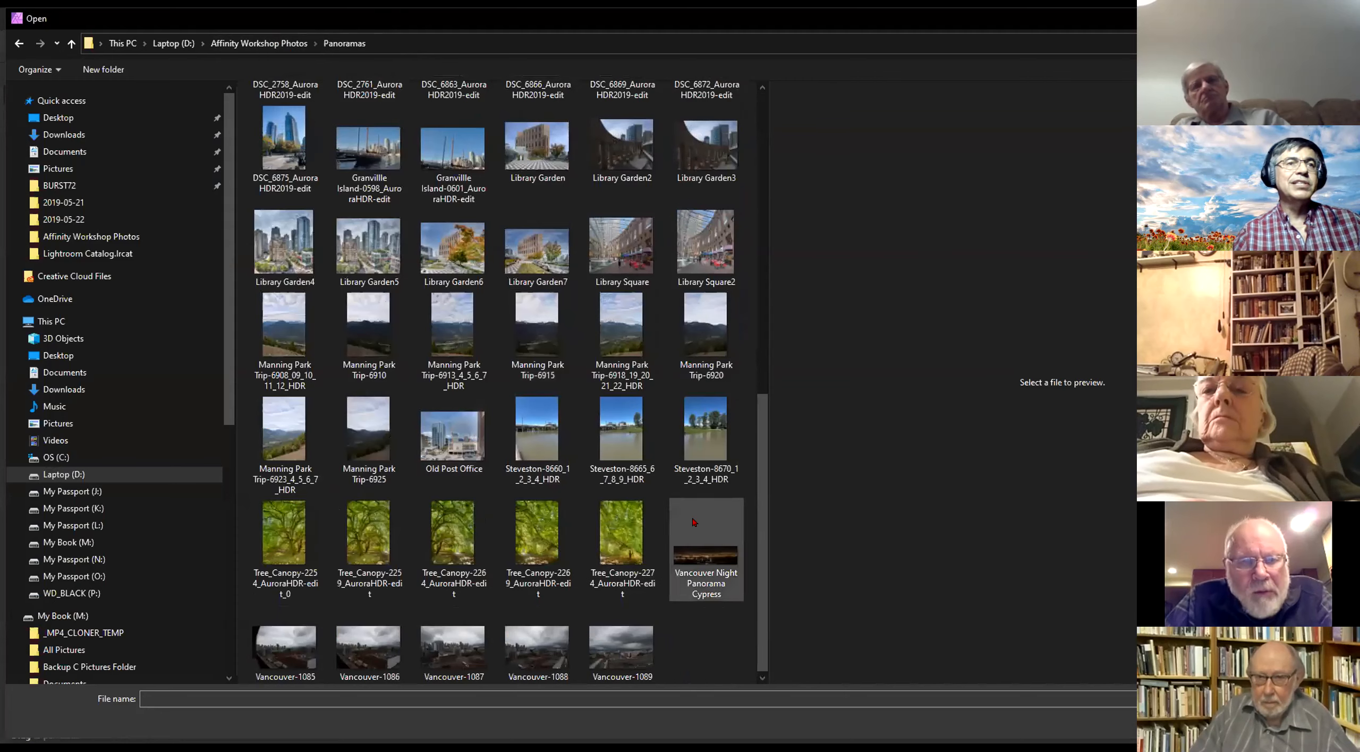
{"action": "scroll", "coordinate": [539, 457], "scroll_direction": "up", "scroll_amount": 2}
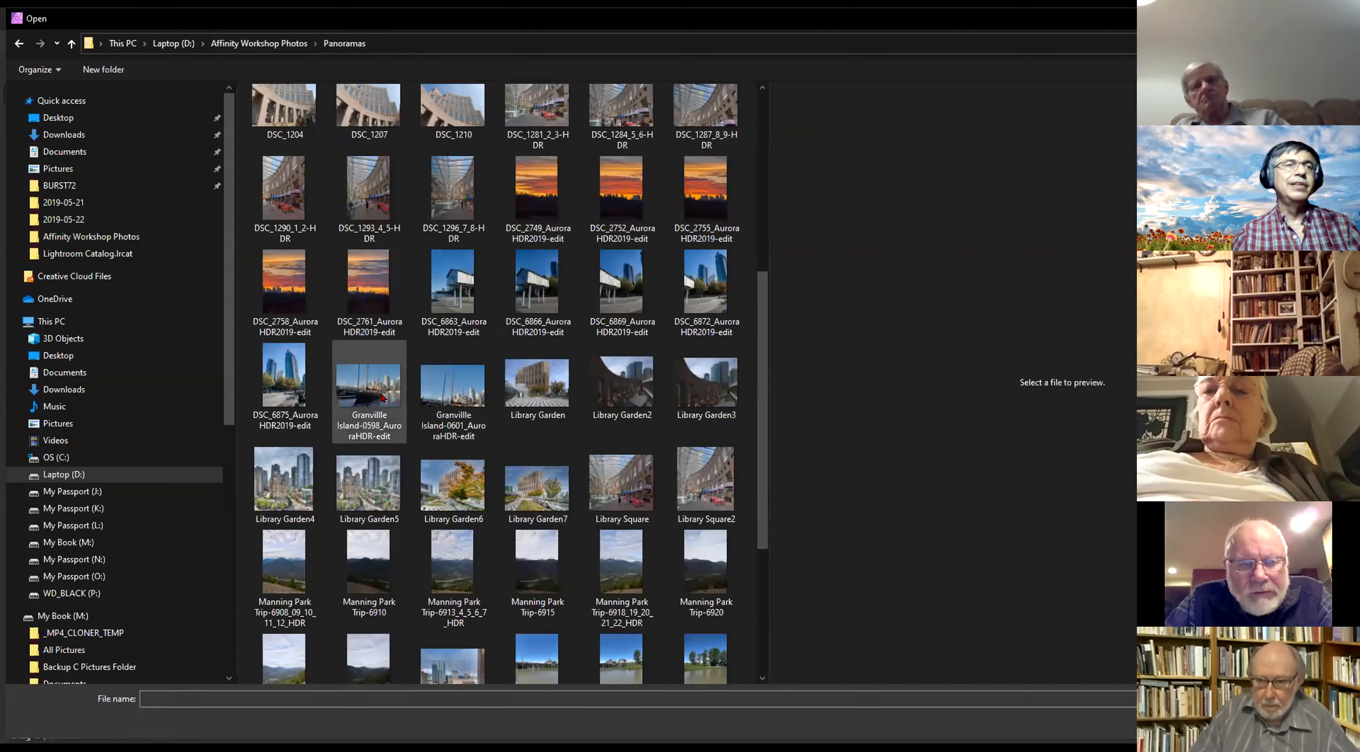
{"action": "left_click", "coordinate": [366, 385]}
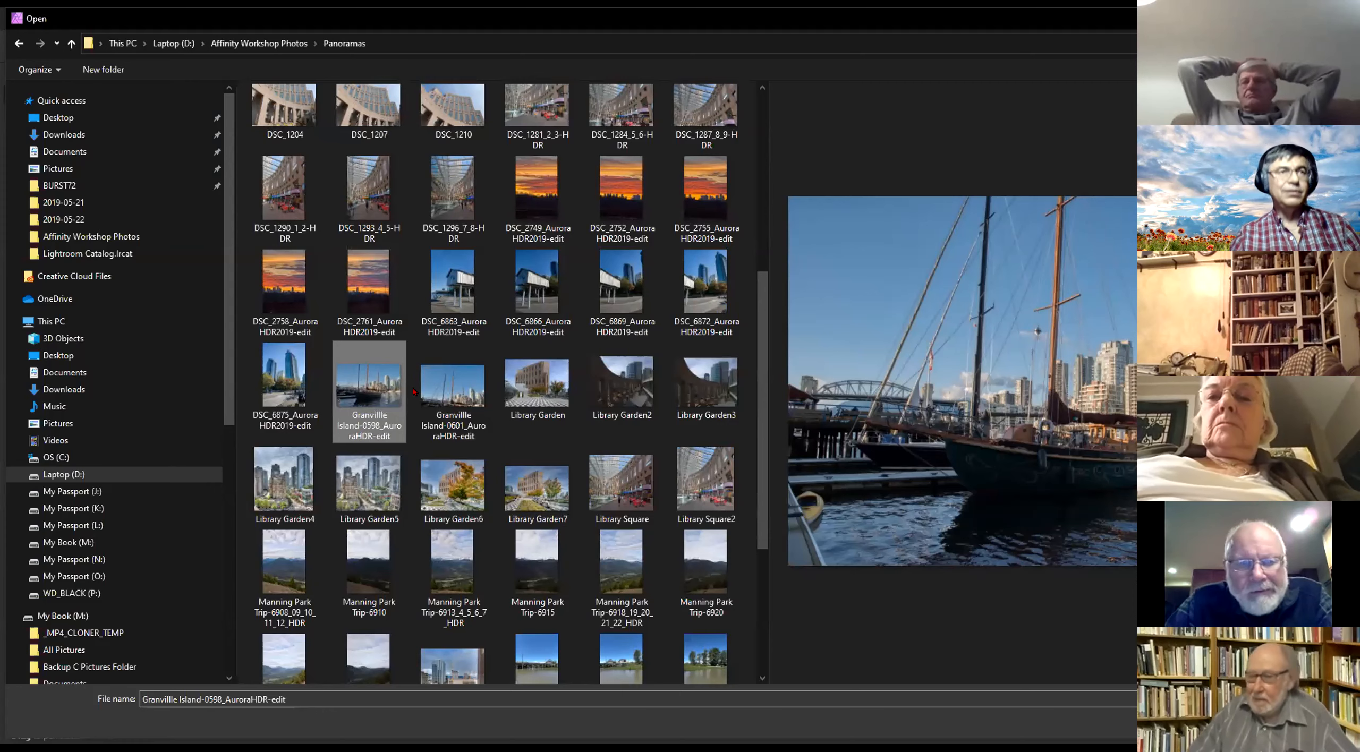
{"action": "left_click", "coordinate": [448, 387], "text": "ctrl"}
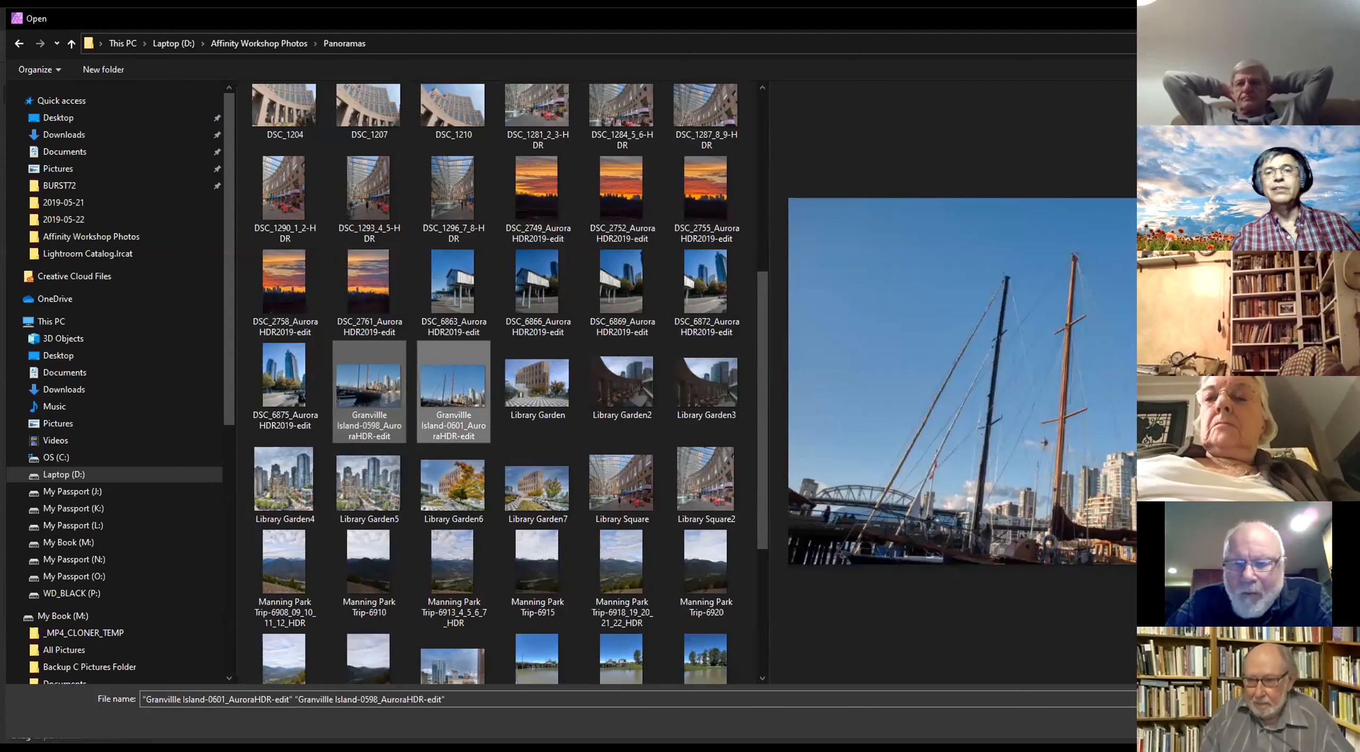
{"action": "left_click", "coordinate": [1247, 723]}
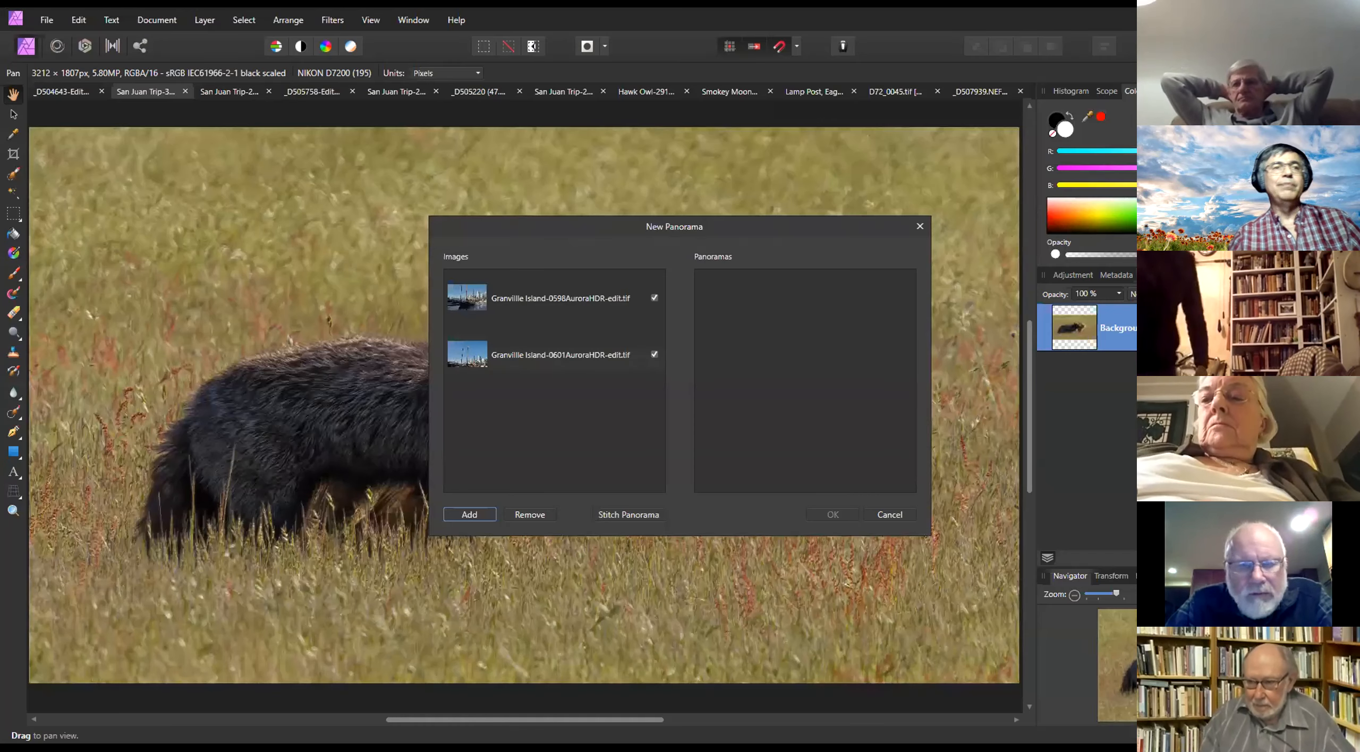
{"action": "left_click", "coordinate": [630, 514]}
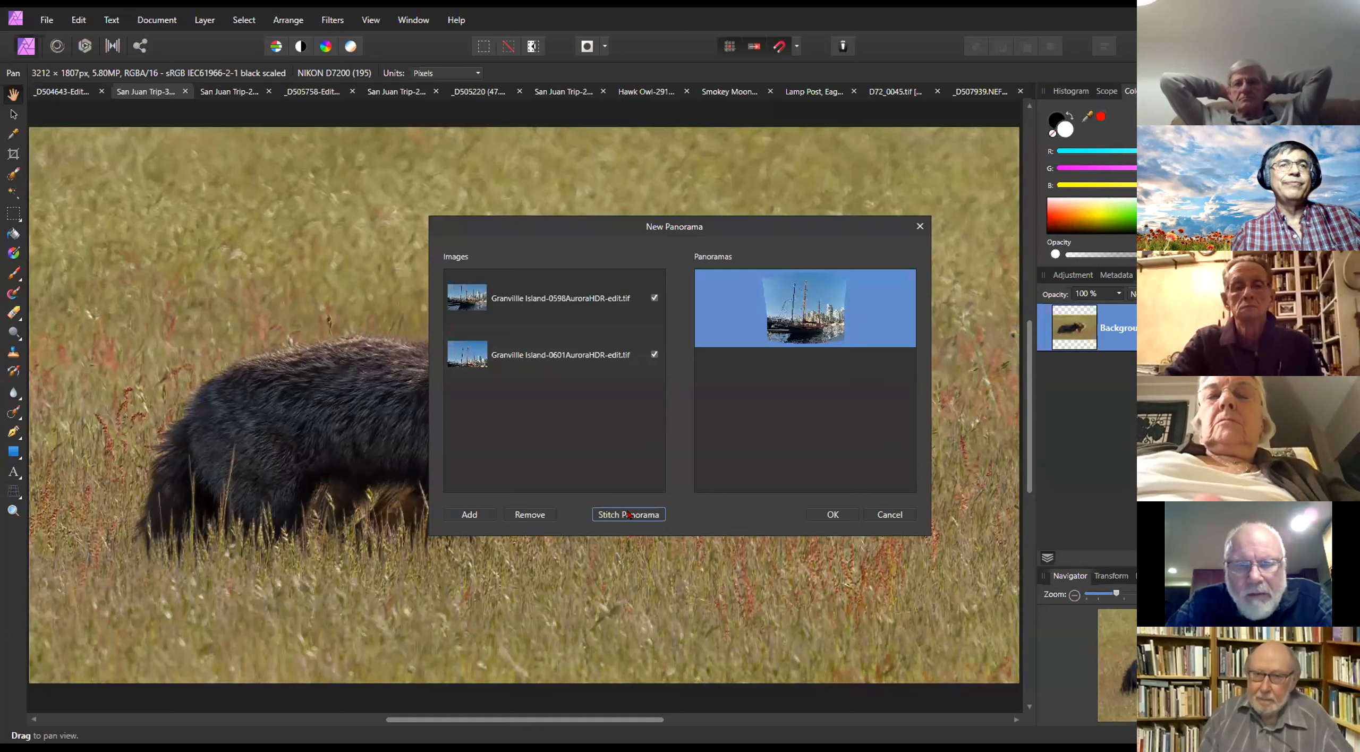
{"action": "left_click", "coordinate": [832, 514]}
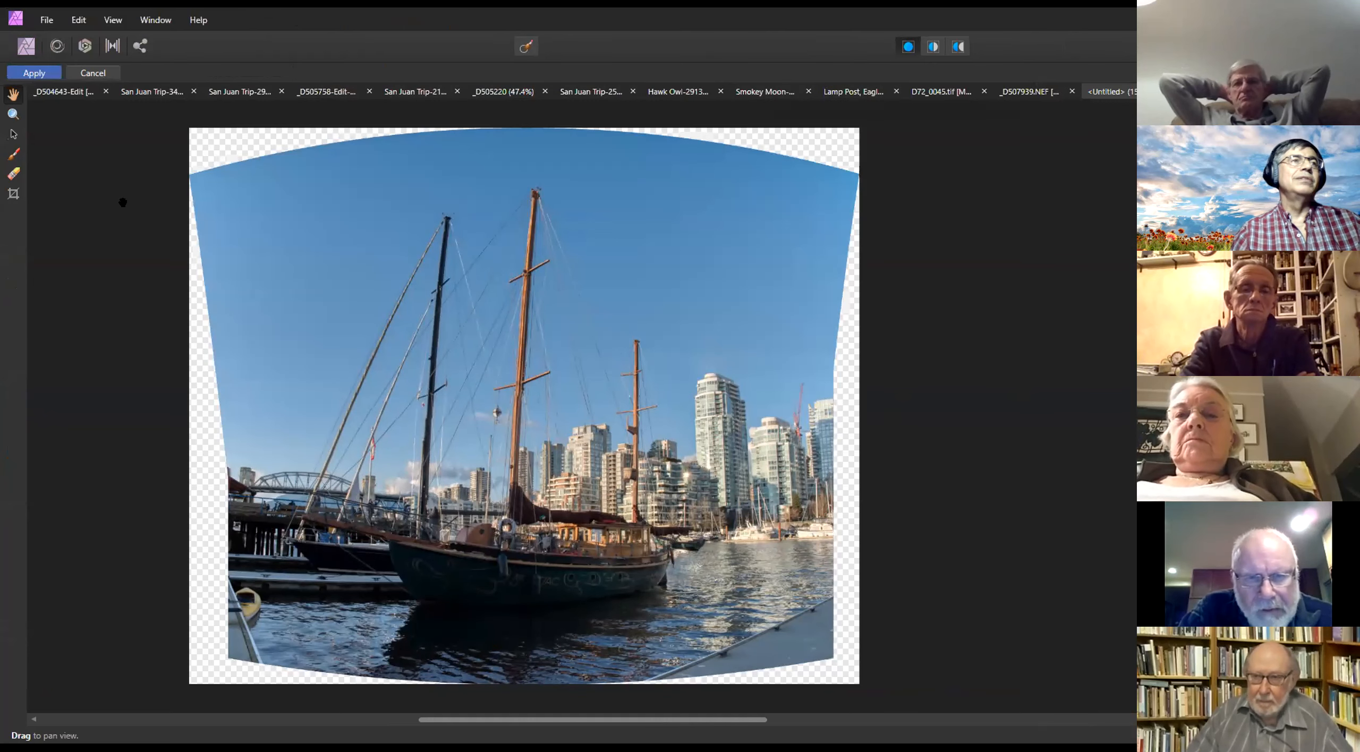
Crop the stitched panorama to opaque and apply the result
{"action": "left_click", "coordinate": [14, 195]}
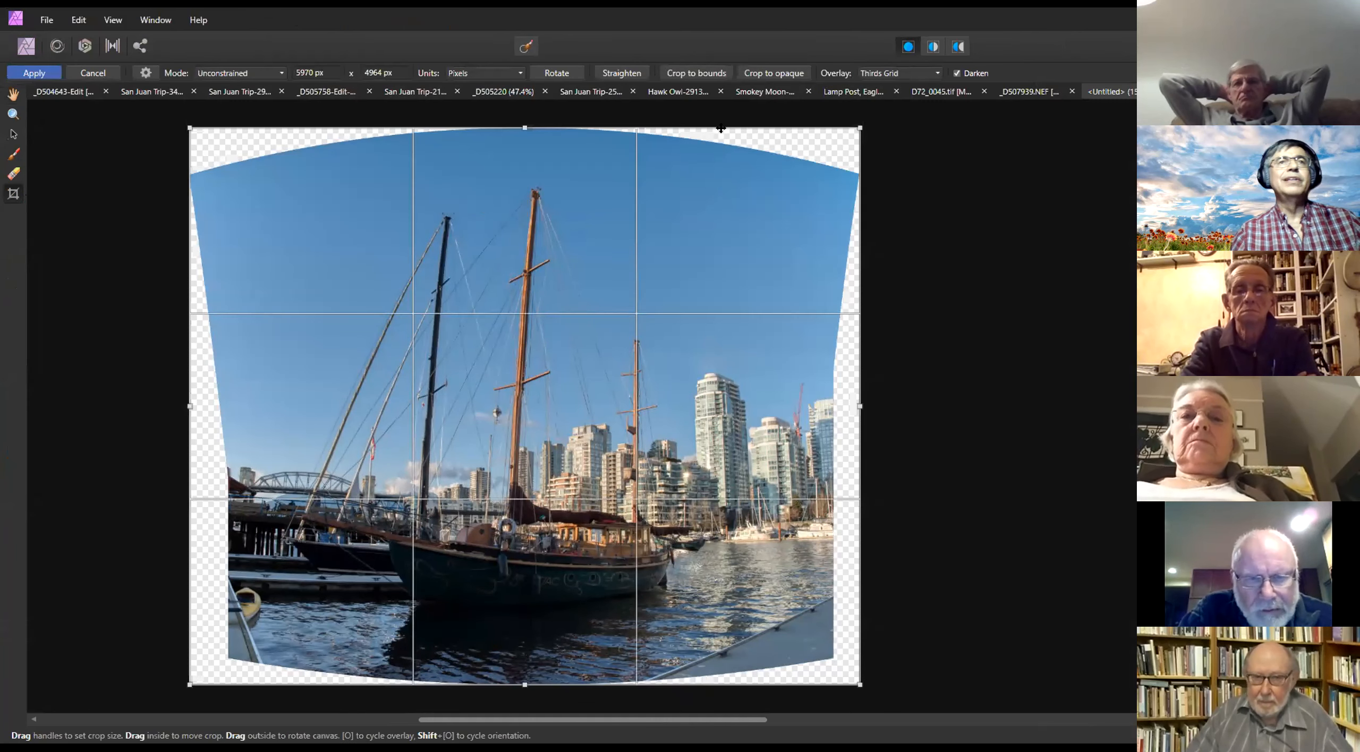
{"action": "left_click", "coordinate": [773, 74]}
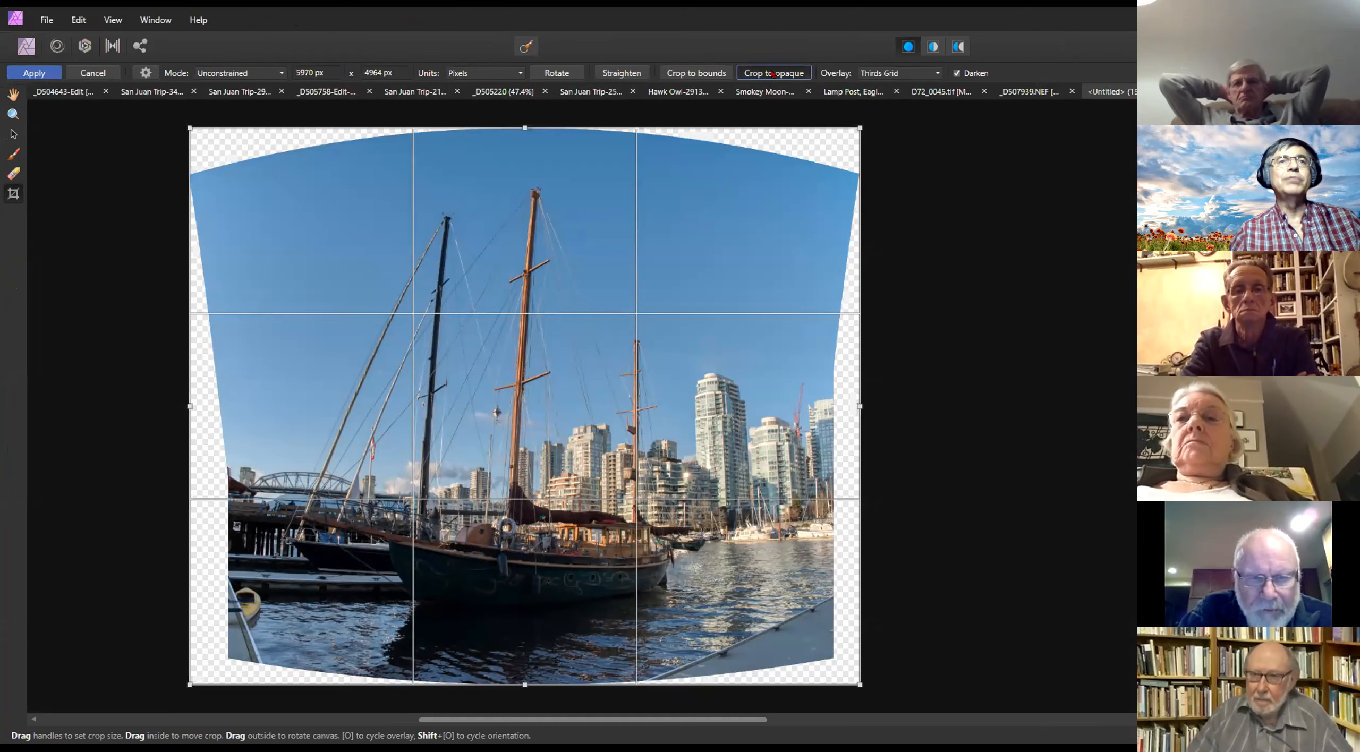
{"action": "left_click", "coordinate": [38, 74]}
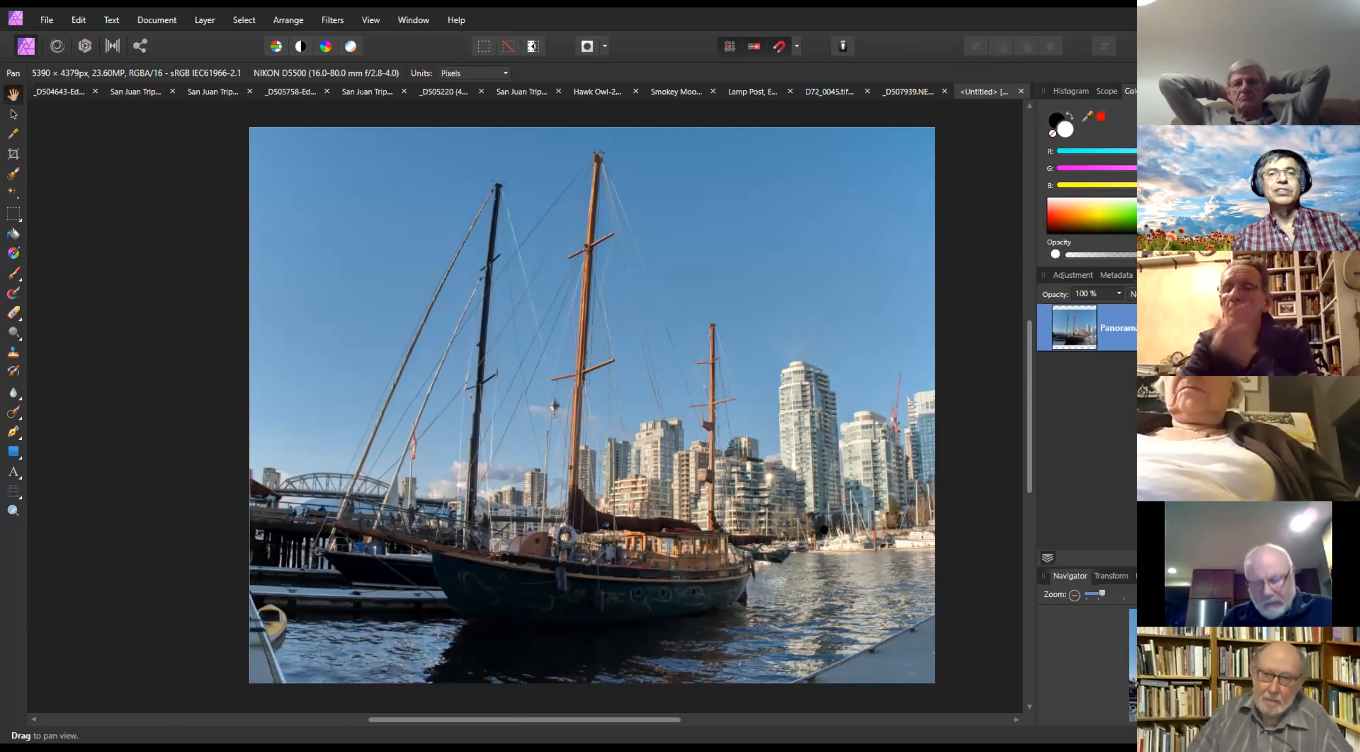
Try to select along the skyline and boats with the Selection Brush, enlarging its width to 687.2 px
{"action": "scroll", "coordinate": [736, 481], "scroll_direction": "down", "scroll_amount": 1}
{"action": "scroll", "coordinate": [754, 489], "scroll_direction": "up", "scroll_amount": 1}
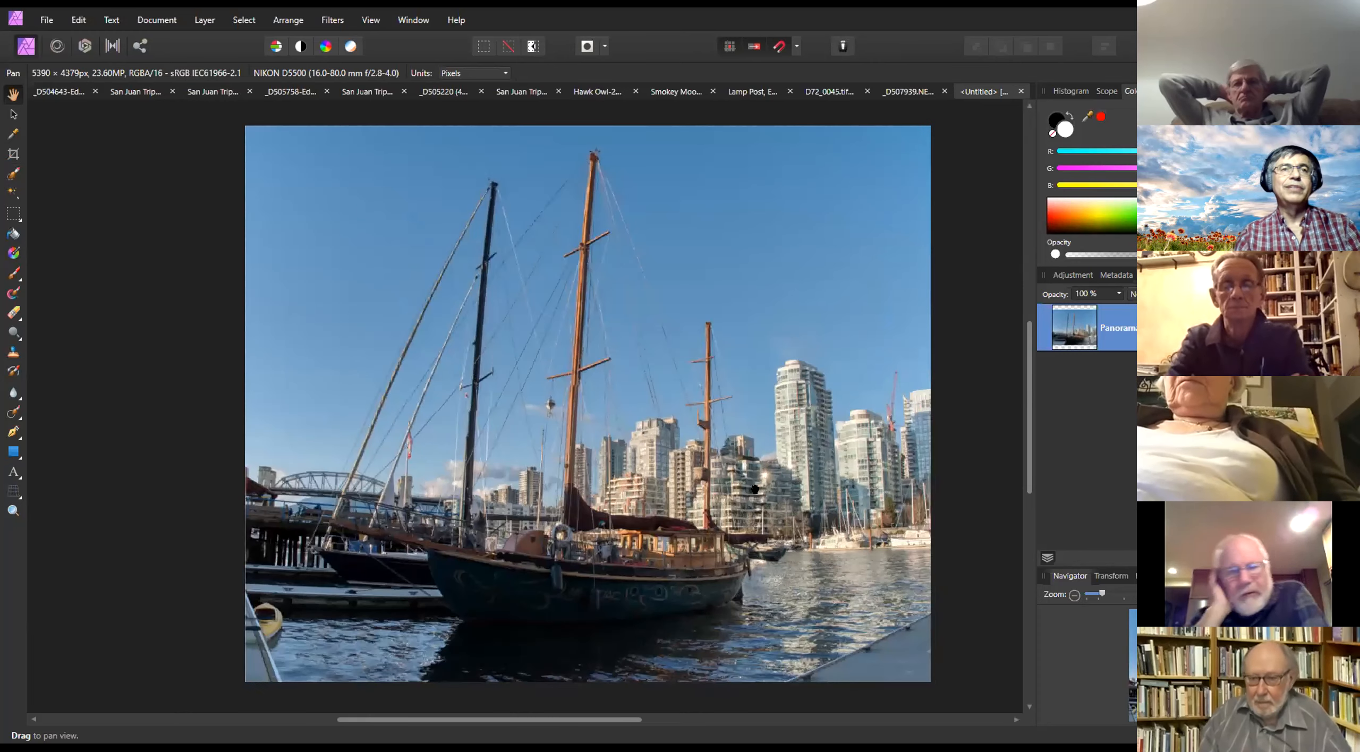
{"action": "left_click_drag", "start_coordinate": [753, 489], "coordinate": [712, 492]}
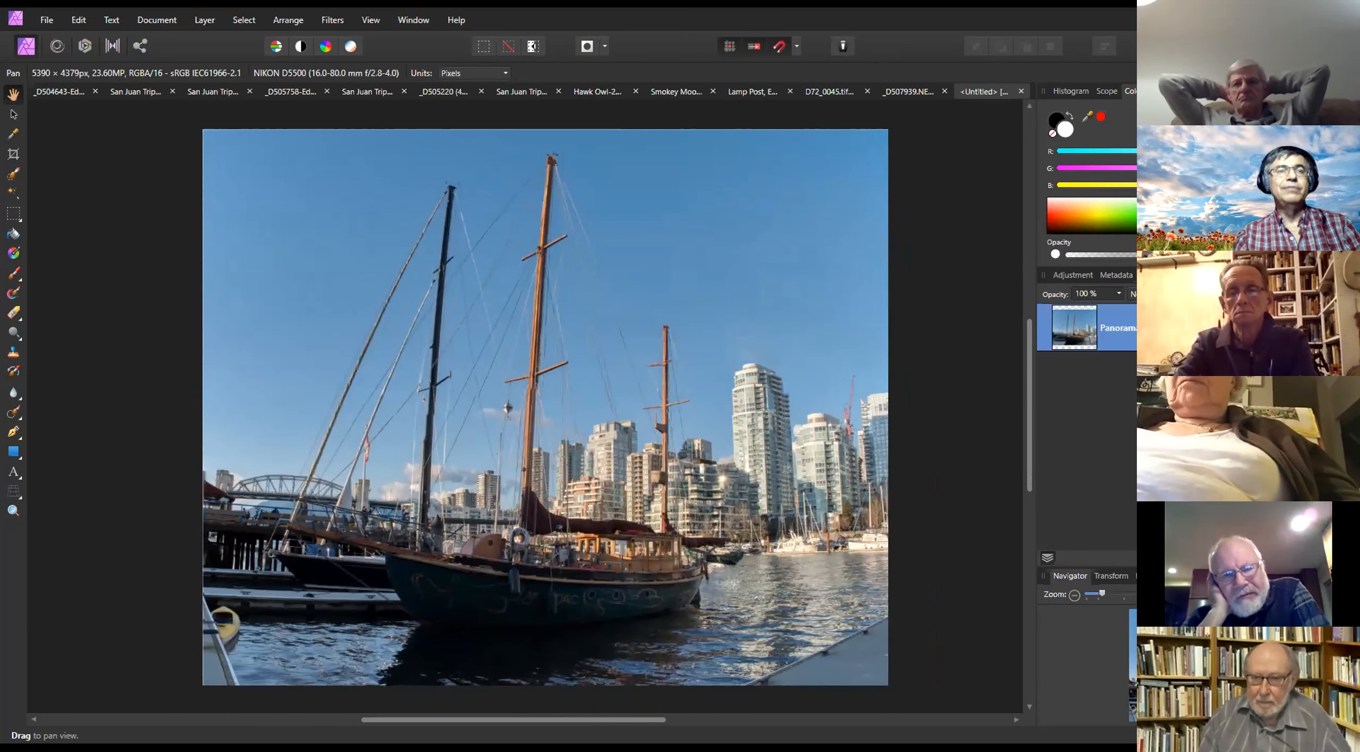
{"action": "left_click", "coordinate": [15, 136]}
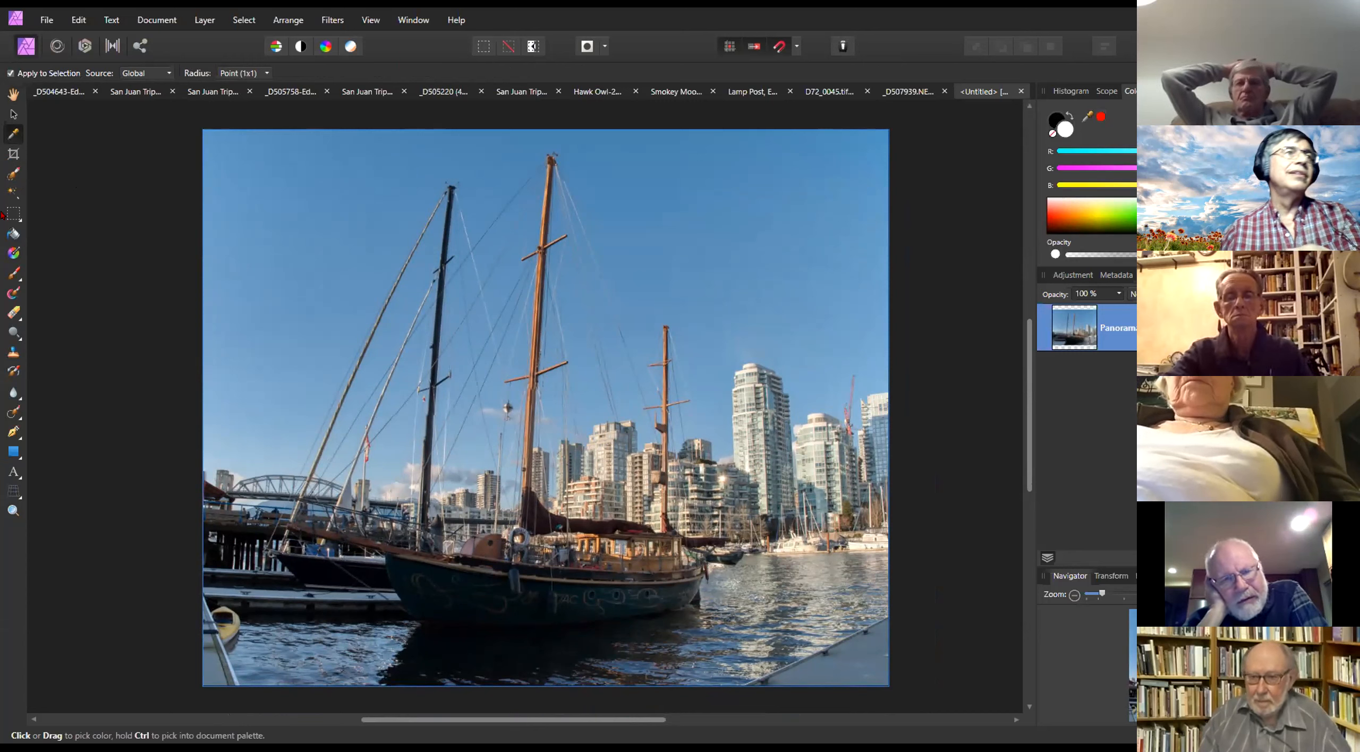
{"action": "left_click", "coordinate": [12, 175]}
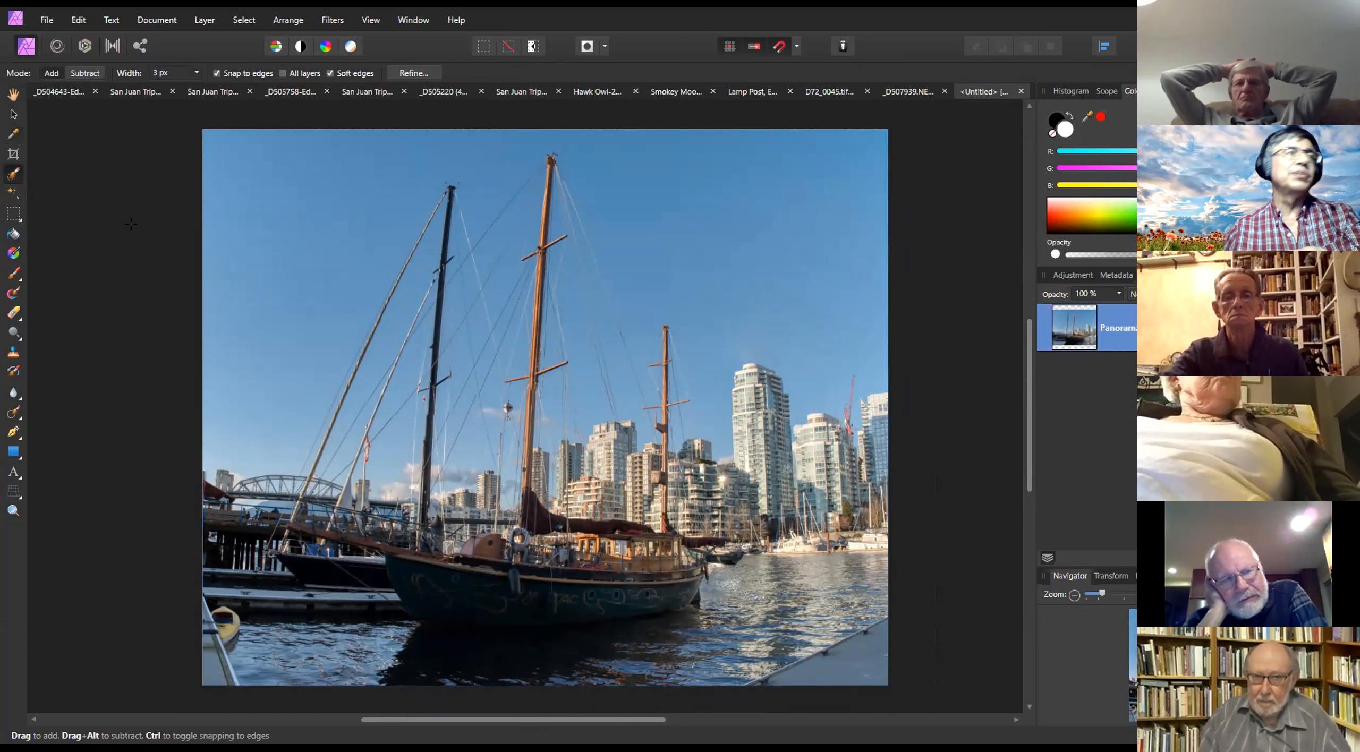
{"action": "key", "text": "]"}
{"action": "key", "text": "]"}
{"action": "key", "text": "]"}
{"action": "key", "text": "]"}
{"action": "key", "text": "]"}
{"action": "key", "text": "]"}
{"action": "key", "text": "]"}
{"action": "key", "text": "]"}
{"action": "key", "text": "]"}
{"action": "key", "text": "]"}
{"action": "key", "text": "]"}
{"action": "key", "text": "]"}
{"action": "key", "text": "]"}
{"action": "key", "text": "]"}
{"action": "key", "text": "]"}
{"action": "key", "text": "]"}
{"action": "key", "text": "]"}
{"action": "key", "text": "]"}
{"action": "key", "text": "]"}
{"action": "key", "text": "]"}
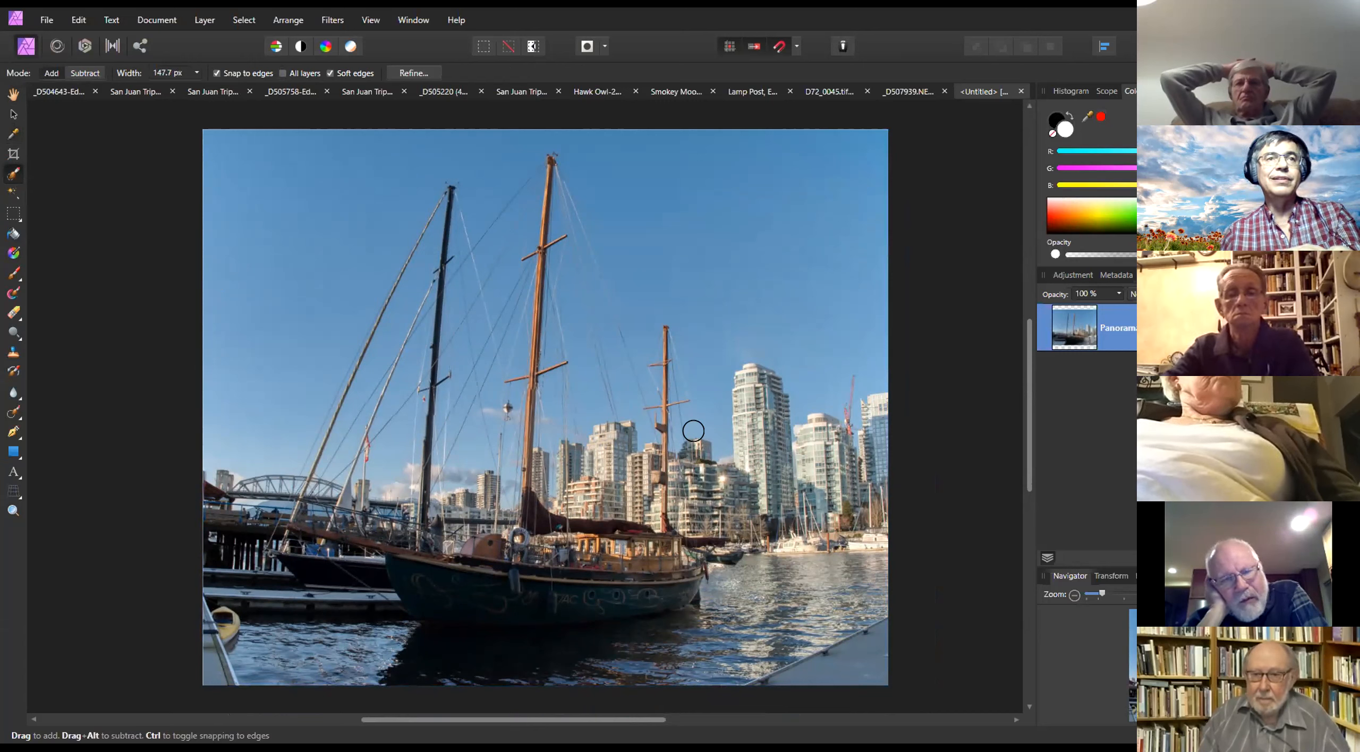
{"action": "mouse_move", "coordinate": [792, 448]}
{"action": "left_mouse_down"}
{"action": "mouse_move", "coordinate": [852, 452]}
{"action": "mouse_move", "coordinate": [797, 632]}
{"action": "mouse_move", "coordinate": [741, 473]}
{"action": "mouse_move", "coordinate": [701, 505]}
{"action": "left_mouse_up"}
{"action": "mouse_move", "coordinate": [569, 510]}
{"action": "left_mouse_down"}
{"action": "mouse_move", "coordinate": [344, 545]}
{"action": "mouse_move", "coordinate": [218, 586]}
{"action": "mouse_move", "coordinate": [443, 668]}
{"action": "mouse_move", "coordinate": [571, 666]}
{"action": "mouse_move", "coordinate": [312, 618]}
{"action": "mouse_move", "coordinate": [194, 575]}
{"action": "mouse_move", "coordinate": [275, 503]}
{"action": "left_mouse_up"}
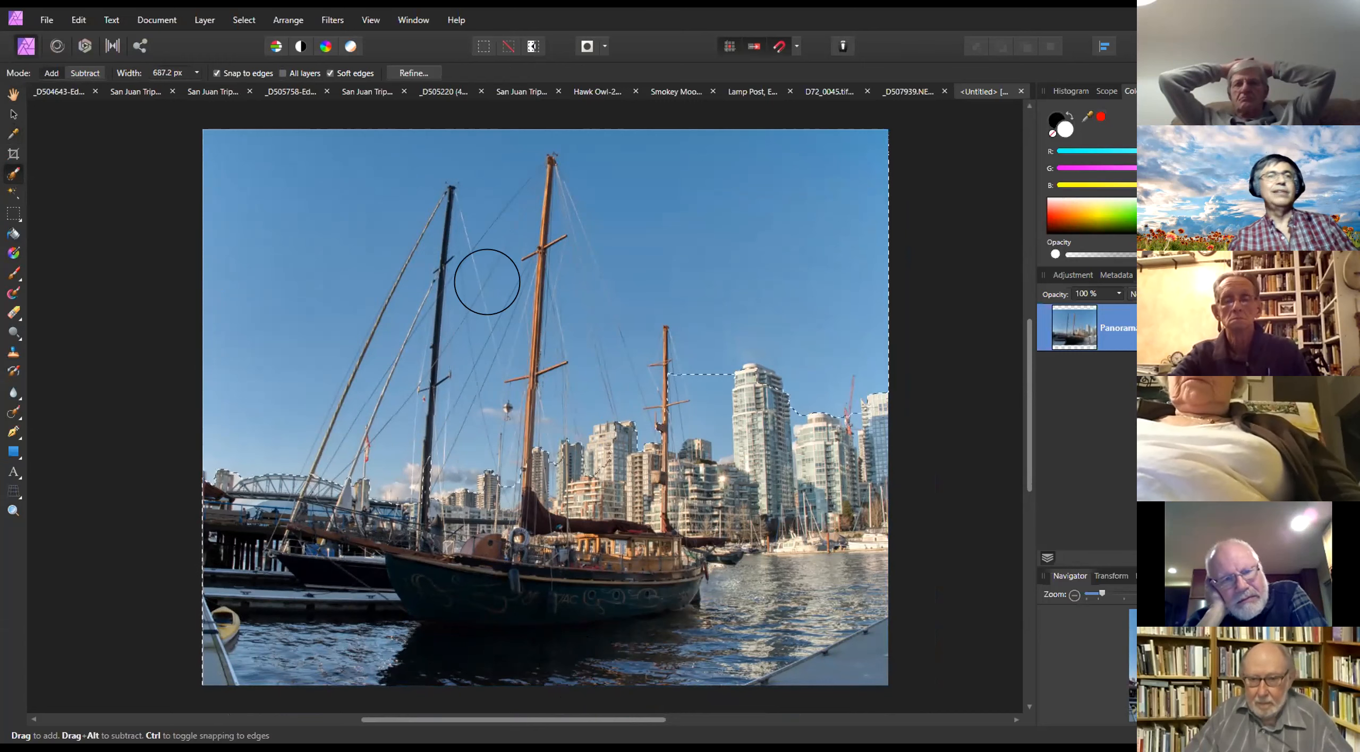
Reduce the Selection Brush width to 220.3 px and try to refine the selection around the tall central mast and skyline
{"action": "key", "text": "bracketleft"}
{"action": "key", "text": "bracketleft"}
{"action": "key", "text": "bracketleft"}
{"action": "key", "text": "bracketleft"}
{"action": "key", "text": "bracketleft"}
{"action": "key", "text": "bracketleft"}
{"action": "key", "text": "bracketleft"}
{"action": "key", "text": "bracketleft"}
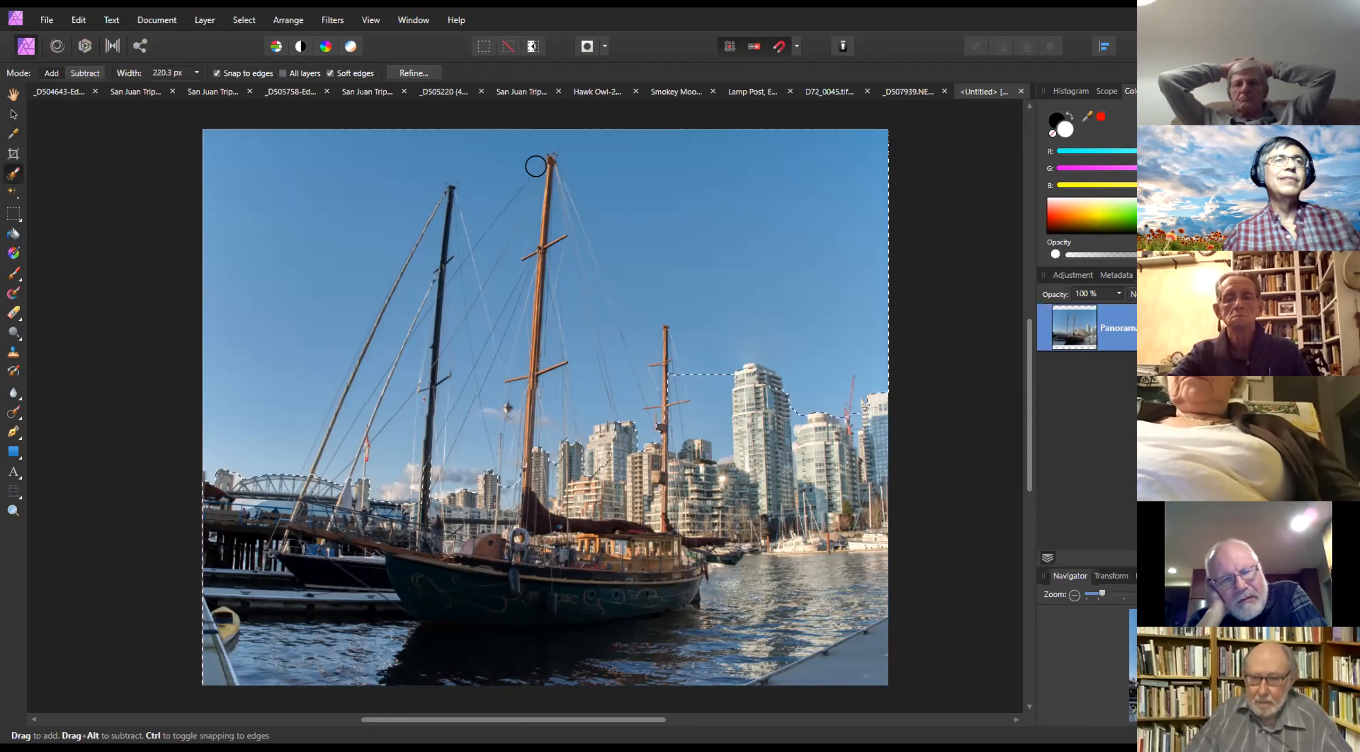
{"action": "left_click_drag", "start_coordinate": [516, 415], "coordinate": [510, 530]}
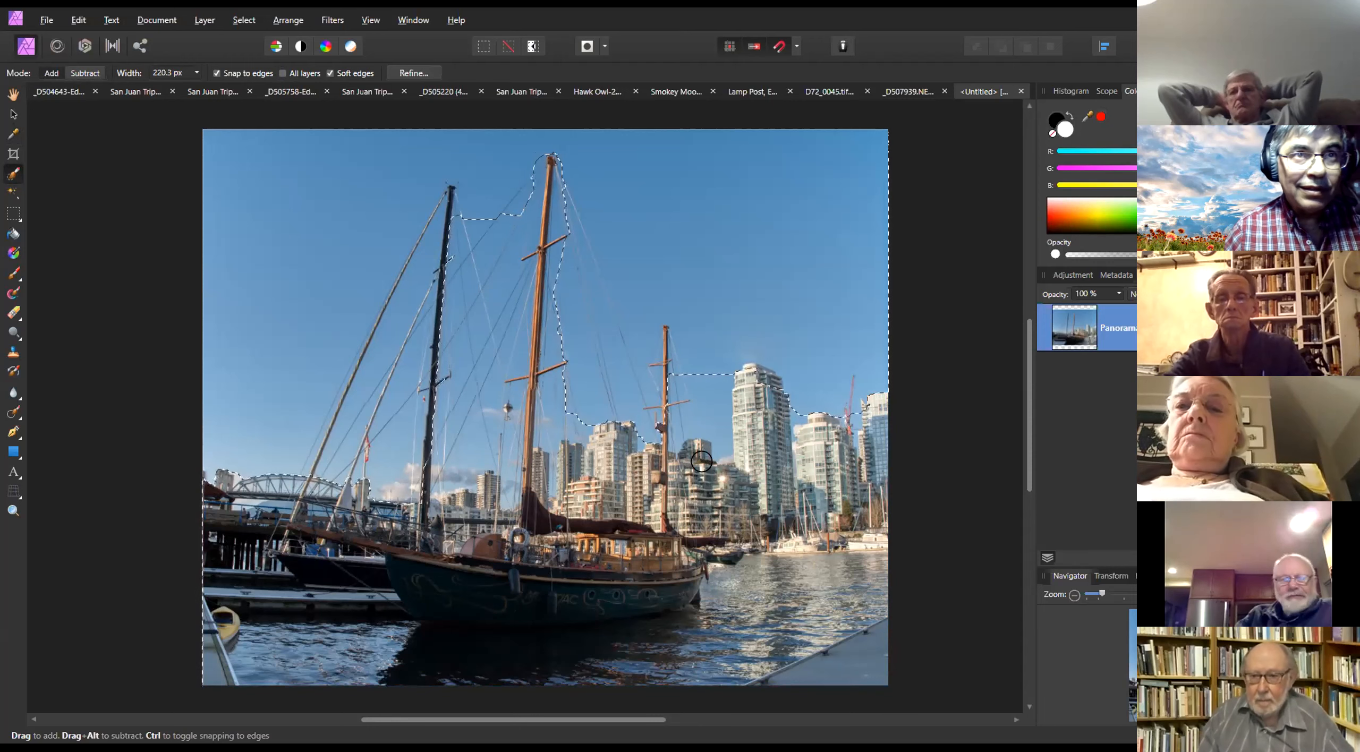
{"action": "left_click_drag", "start_coordinate": [710, 434], "coordinate": [713, 425]}
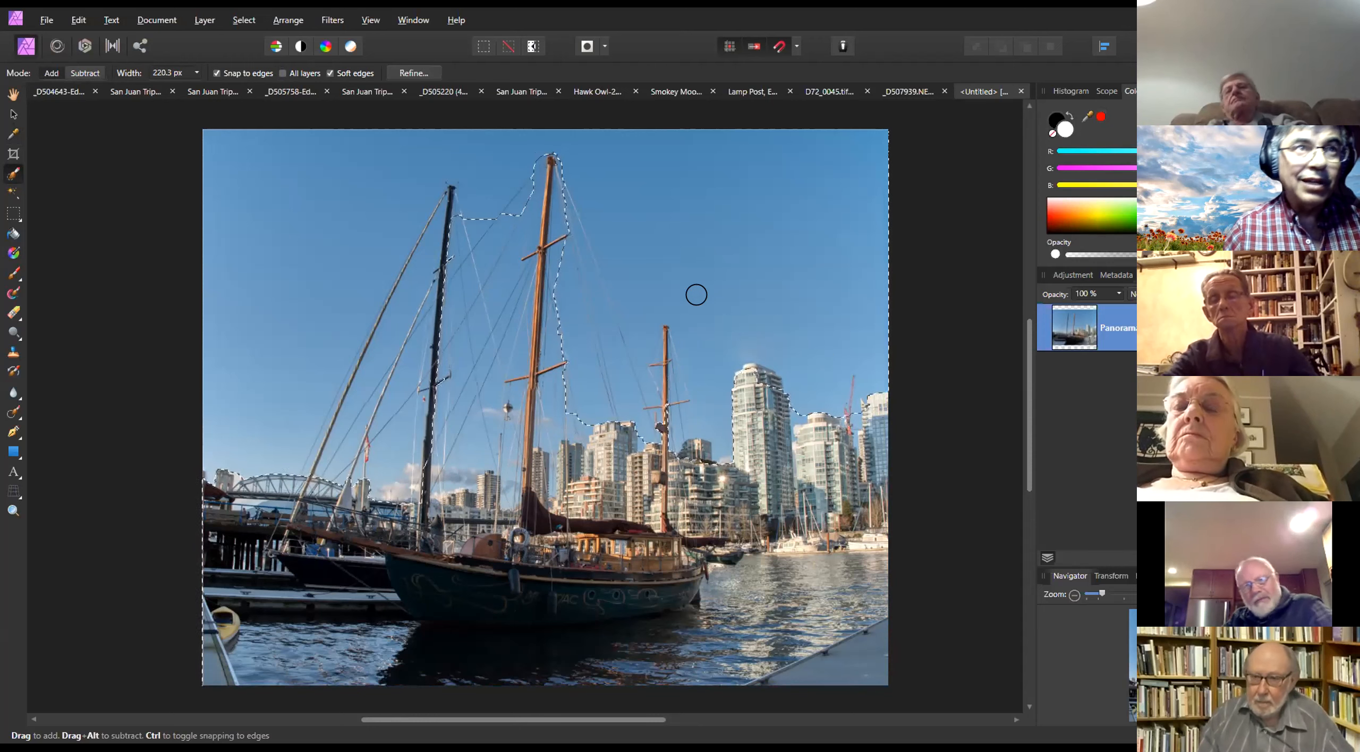
{"action": "mouse_move", "coordinate": [558, 326]}
{"action": "left_mouse_down"}
{"action": "mouse_move", "coordinate": [548, 214]}
{"action": "mouse_move", "coordinate": [560, 204]}
{"action": "left_mouse_up"}
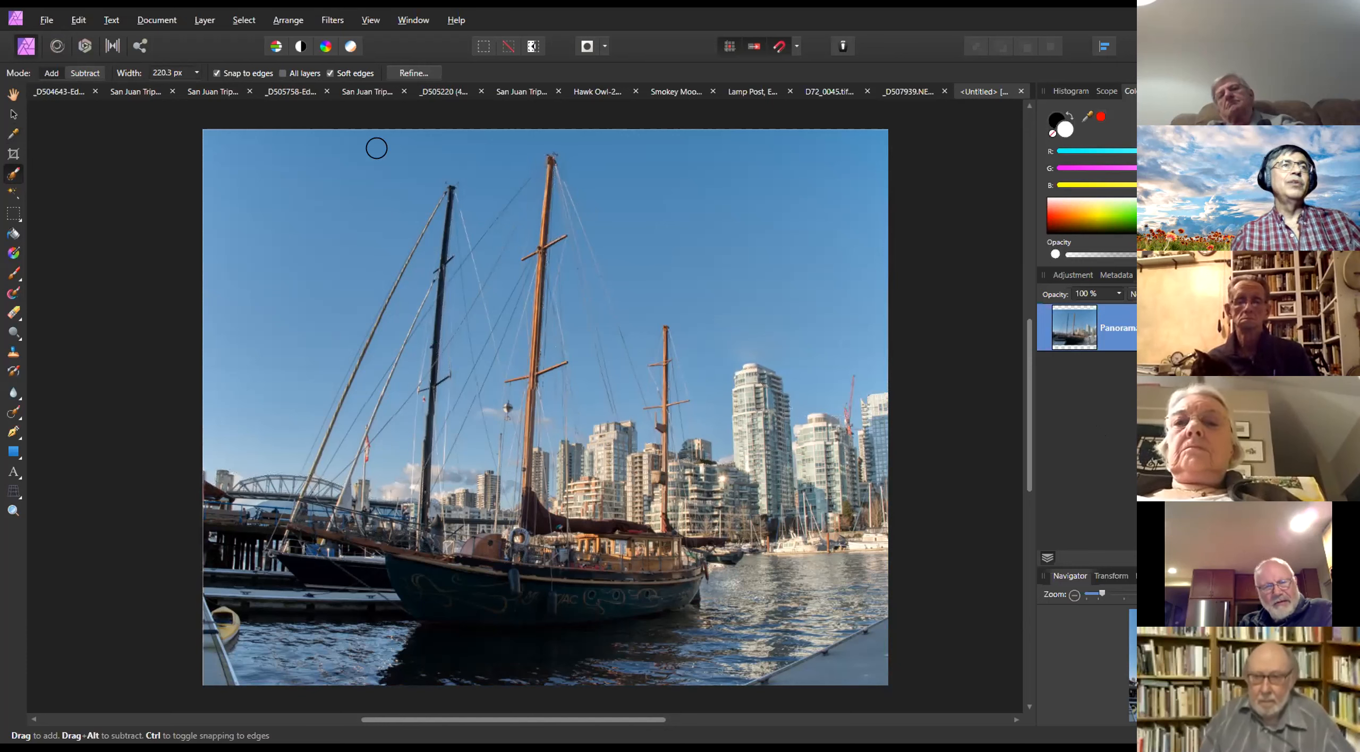
Select the blues in the panorama by colour range
{"action": "left_click", "coordinate": [243, 21]}
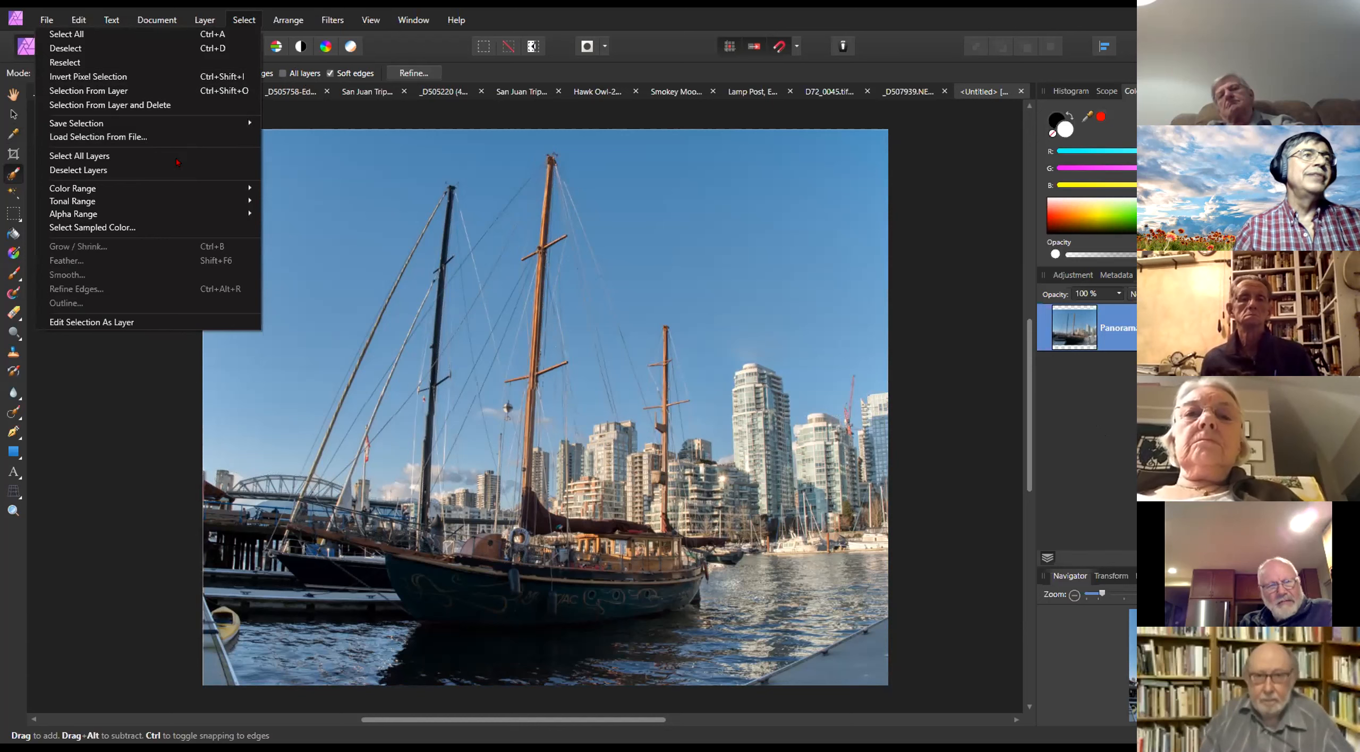
{"action": "mouse_move", "coordinate": [137, 193]}
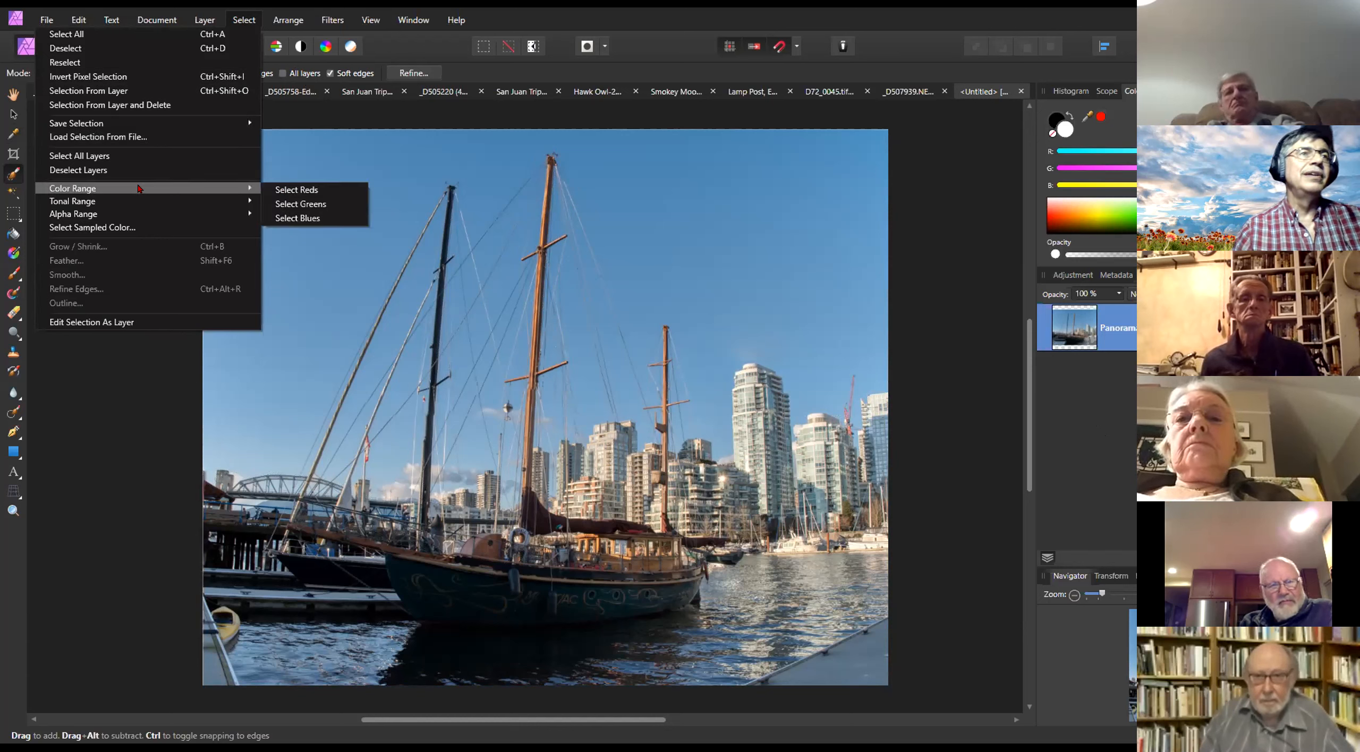
{"action": "left_click", "coordinate": [326, 218]}
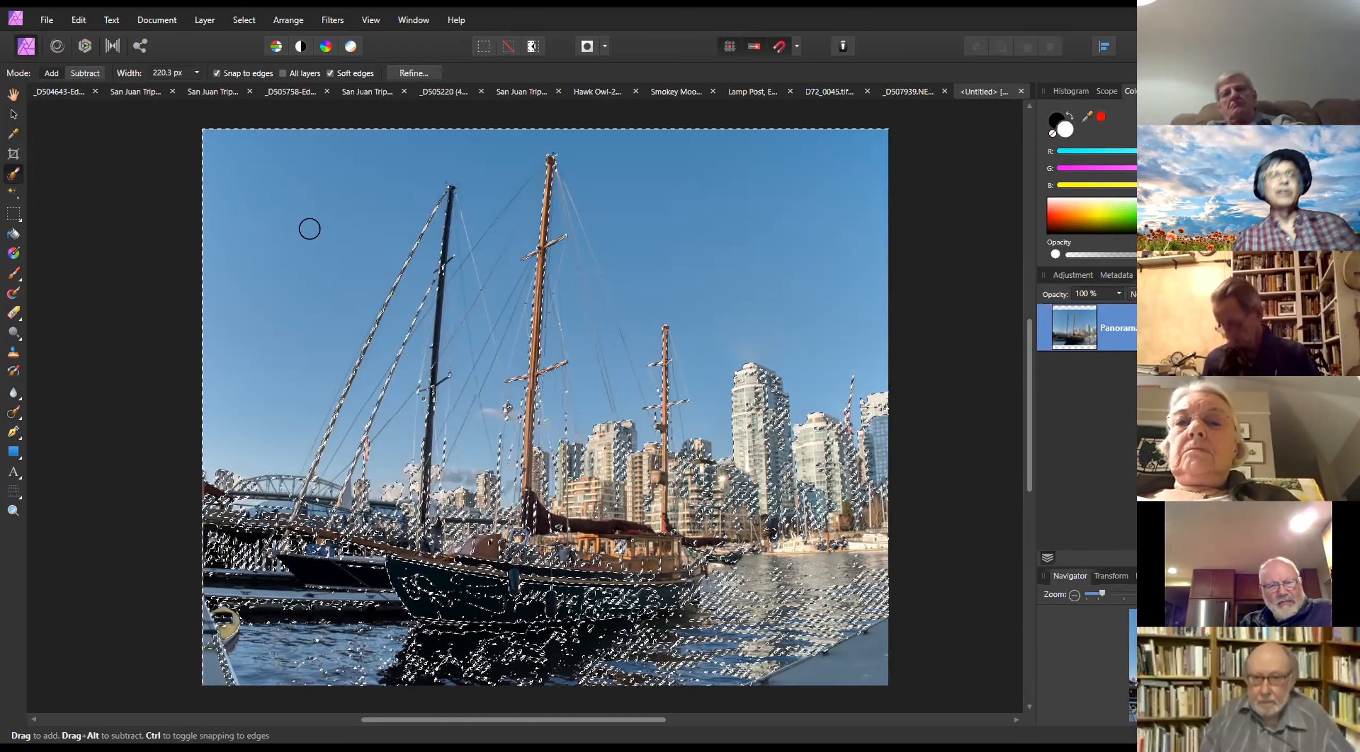
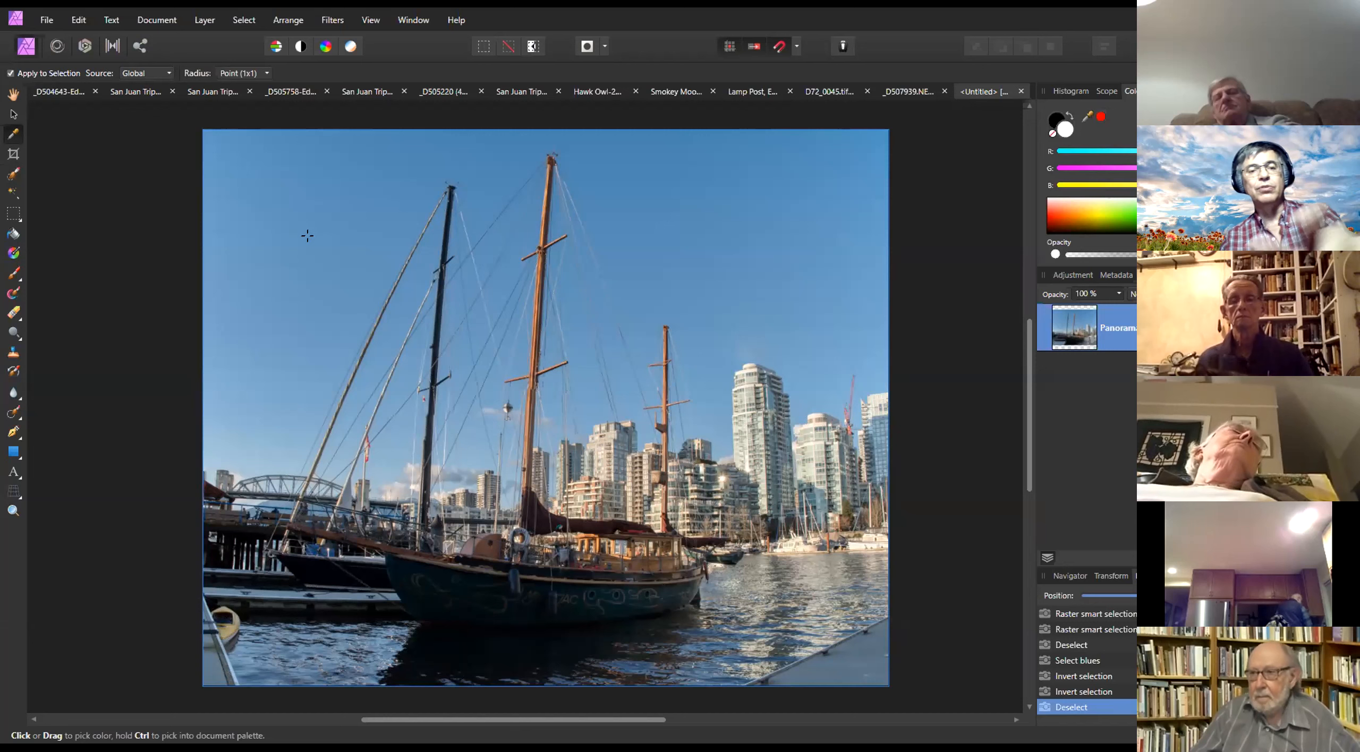
Try selecting the sky around the dark mast with the Selection Brush at 775 px, and clear the selection
{"action": "left_click", "coordinate": [12, 176]}
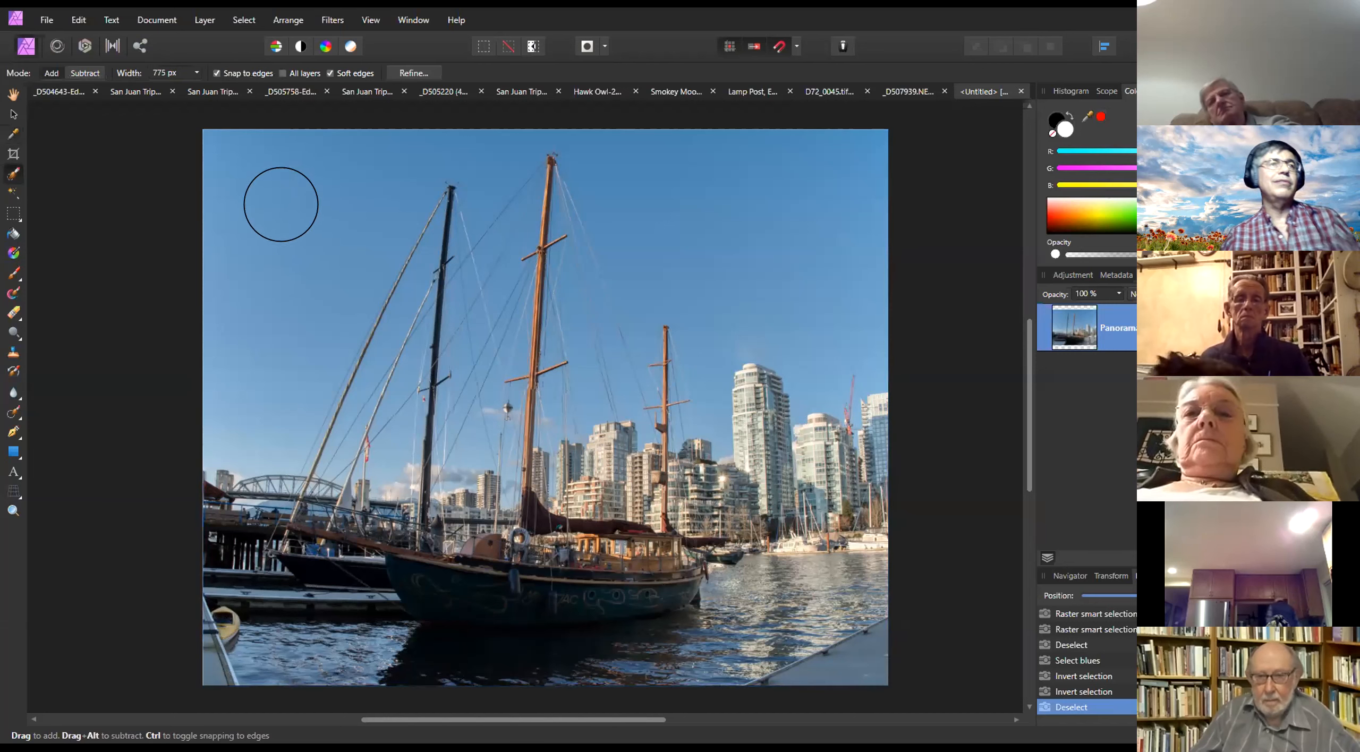
{"action": "mouse_move", "coordinate": [285, 161]}
{"action": "left_mouse_down"}
{"action": "mouse_move", "coordinate": [285, 289]}
{"action": "mouse_move", "coordinate": [273, 264]}
{"action": "mouse_move", "coordinate": [337, 195]}
{"action": "left_mouse_up"}
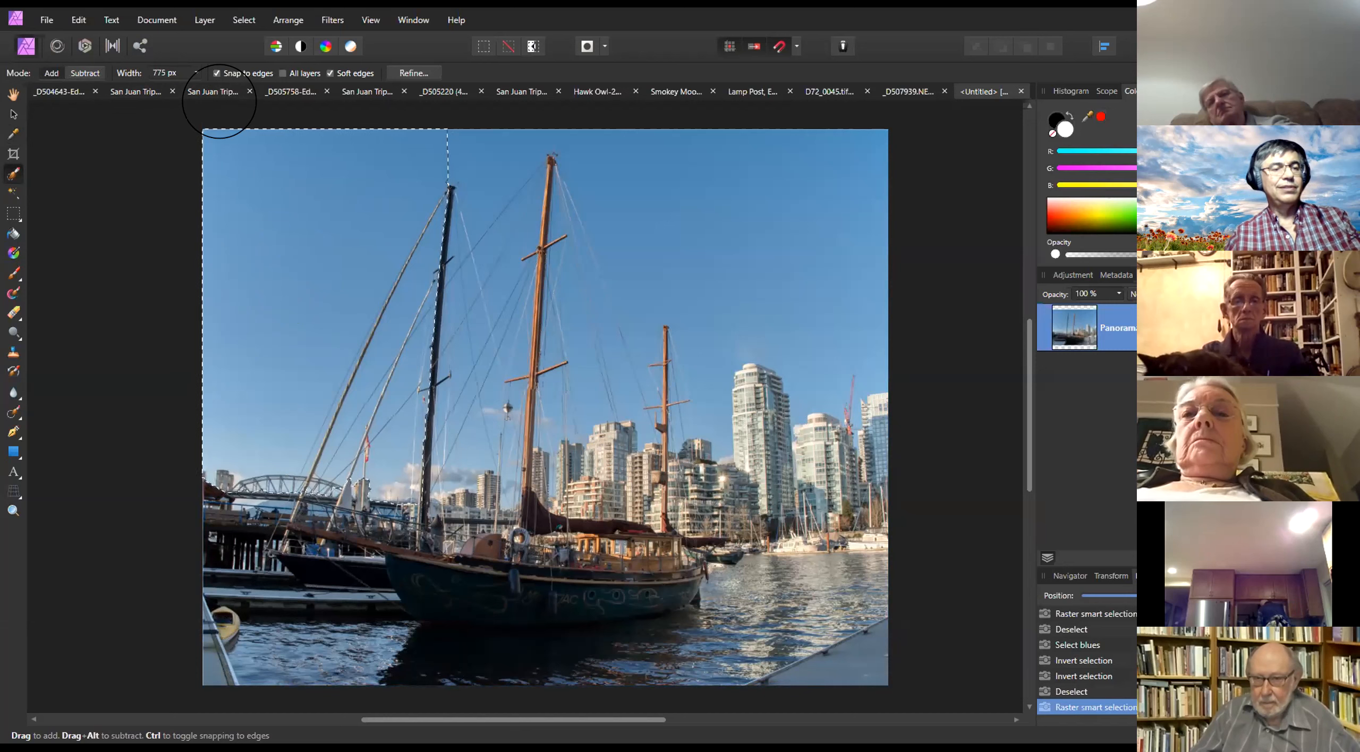
{"action": "key", "text": "ctrl+d"}
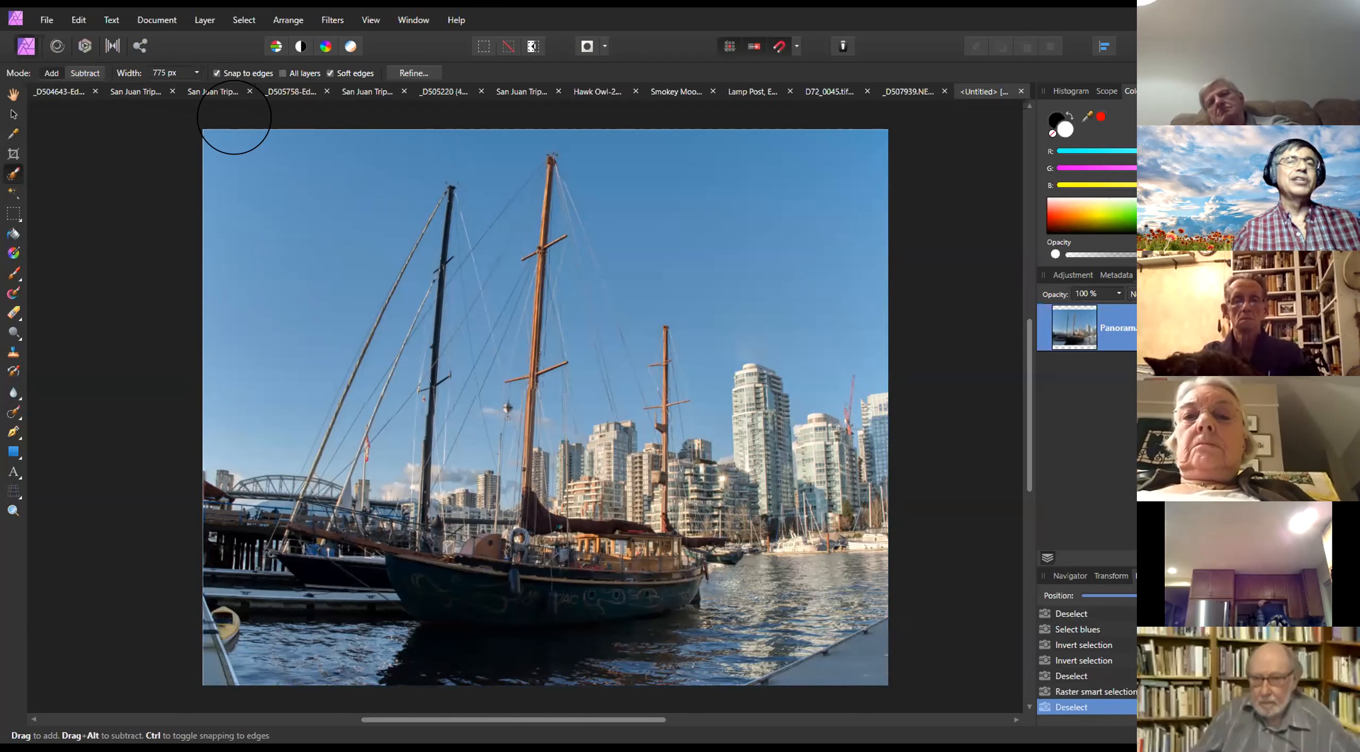
Select the panorama's midtones by tonal range, and clear the selection
{"action": "left_click", "coordinate": [245, 22]}
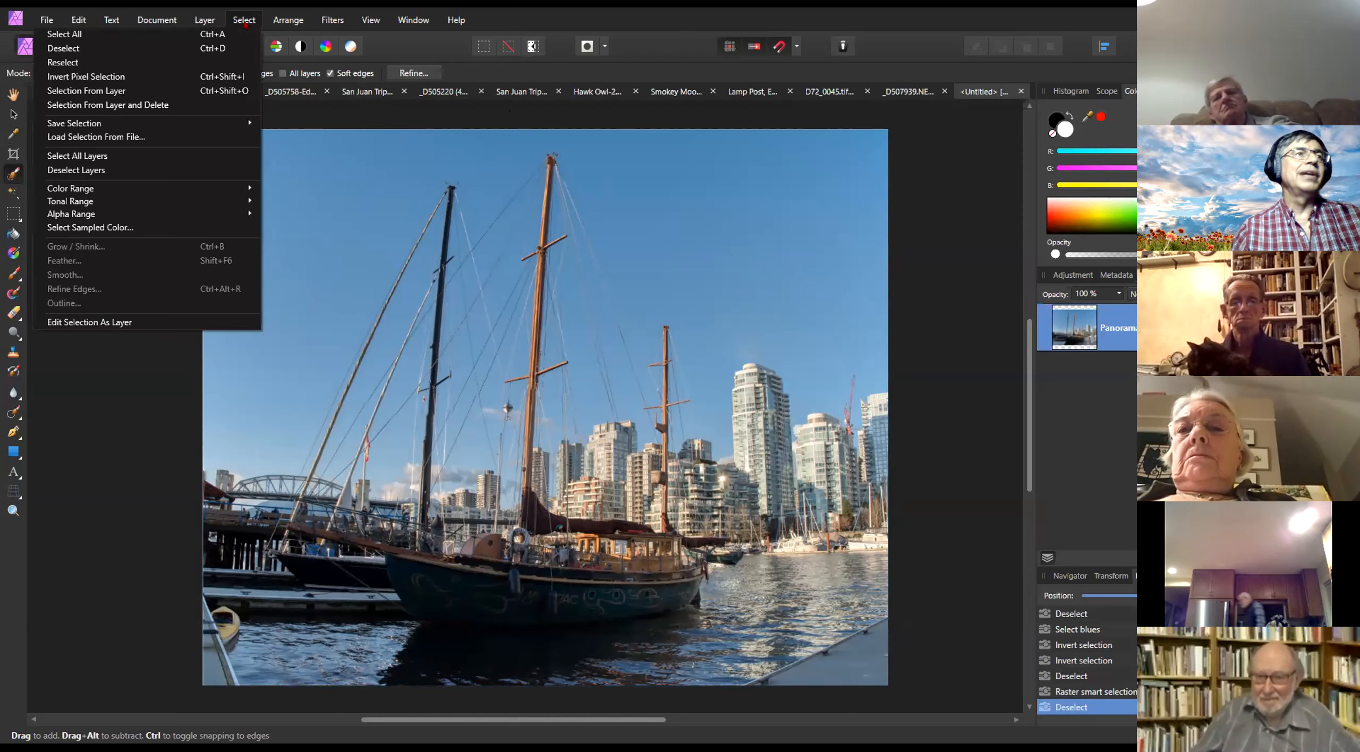
{"action": "mouse_move", "coordinate": [156, 204]}
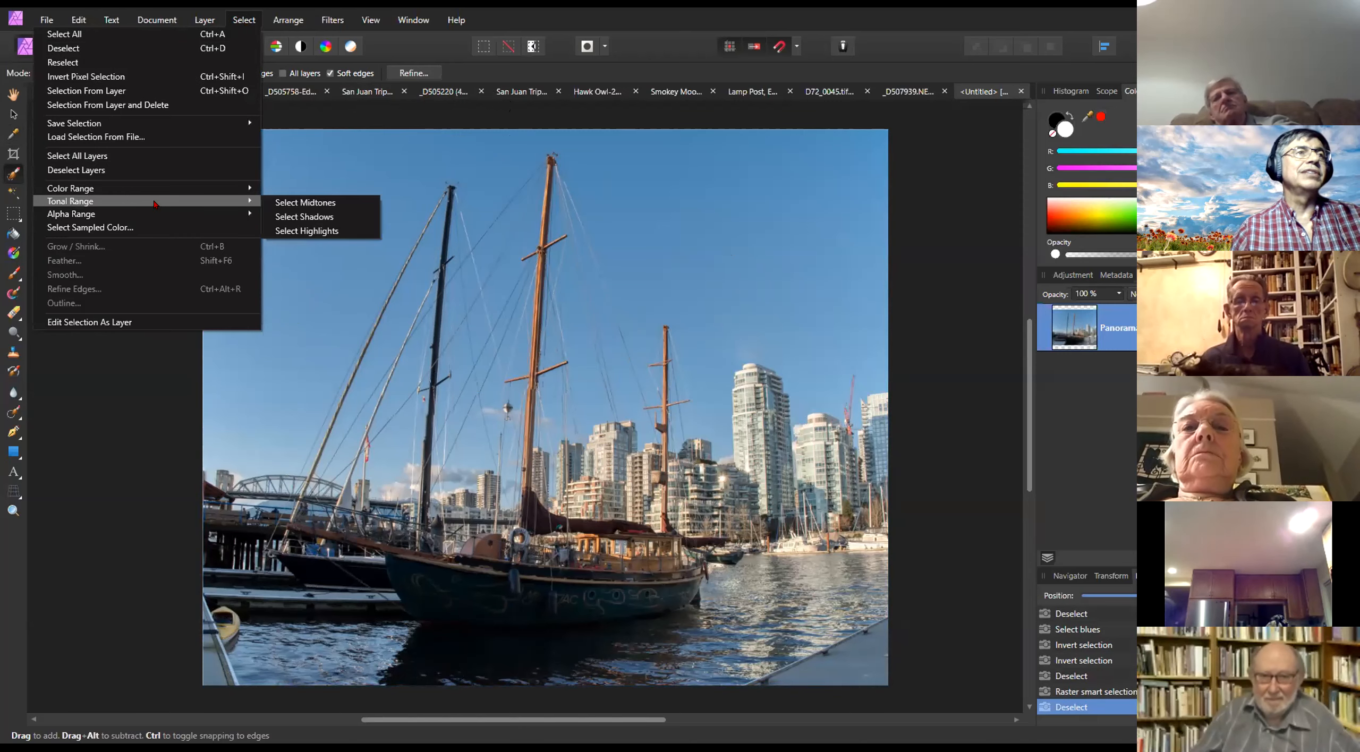
{"action": "left_click", "coordinate": [347, 205]}
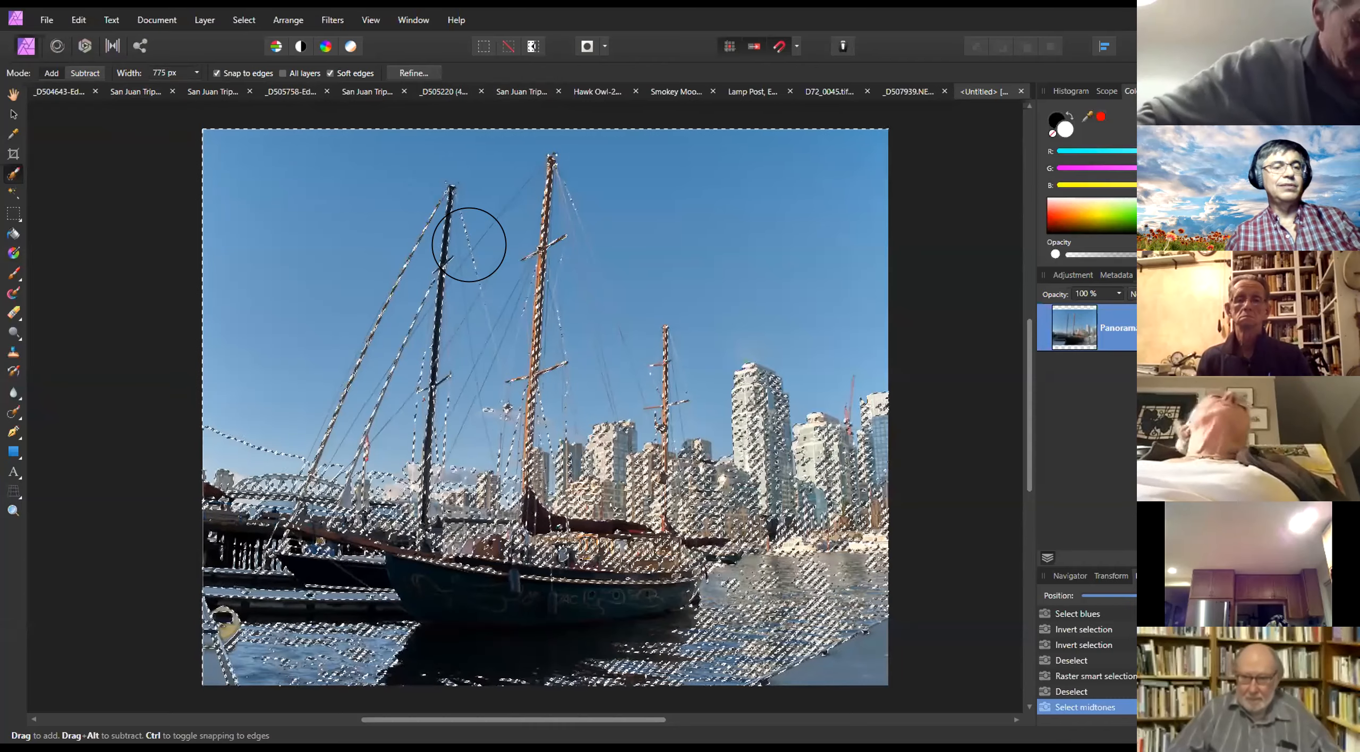
{"action": "key", "text": "ctrl+d"}
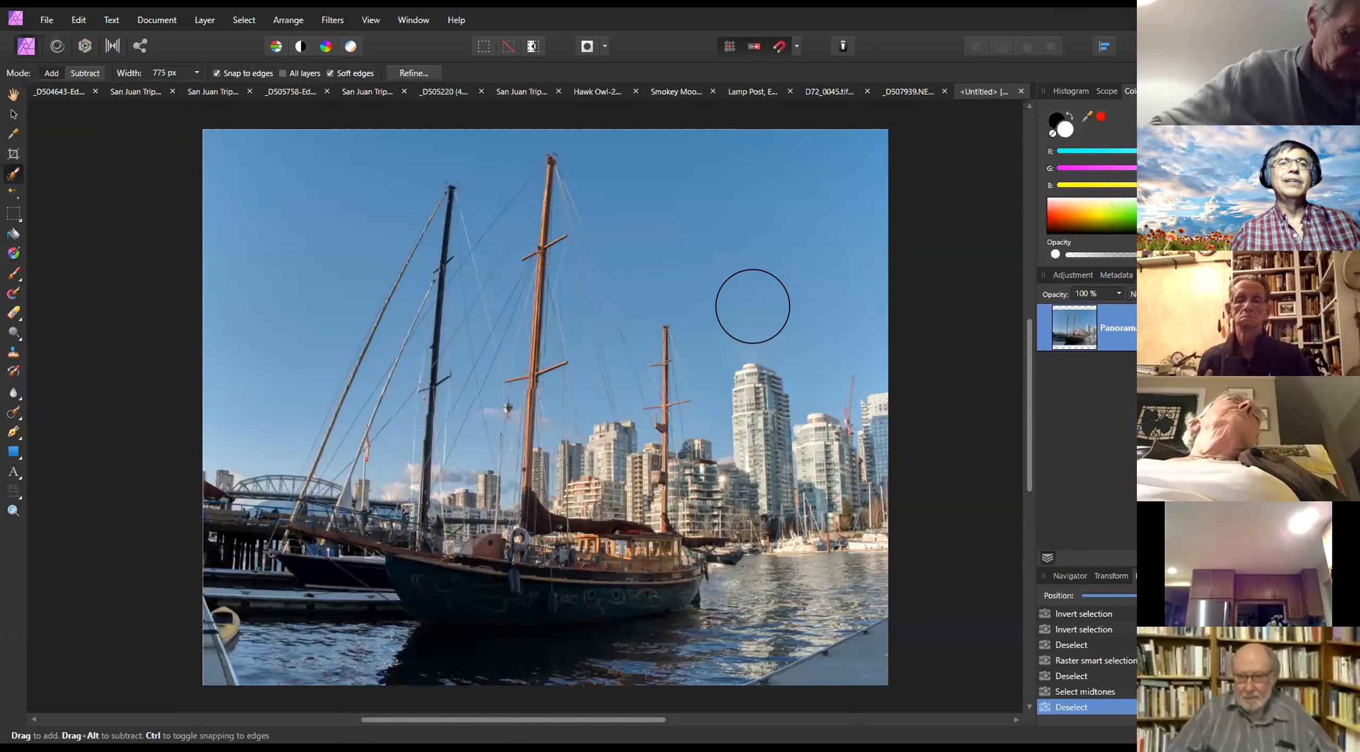
Select the sky on both sides of the masts with the Selection Brush, reducing its width to 475.9 px for the area between them
{"action": "mouse_move", "coordinate": [820, 173]}
{"action": "left_mouse_down"}
{"action": "mouse_move", "coordinate": [810, 320]}
{"action": "mouse_move", "coordinate": [755, 249]}
{"action": "left_mouse_up"}
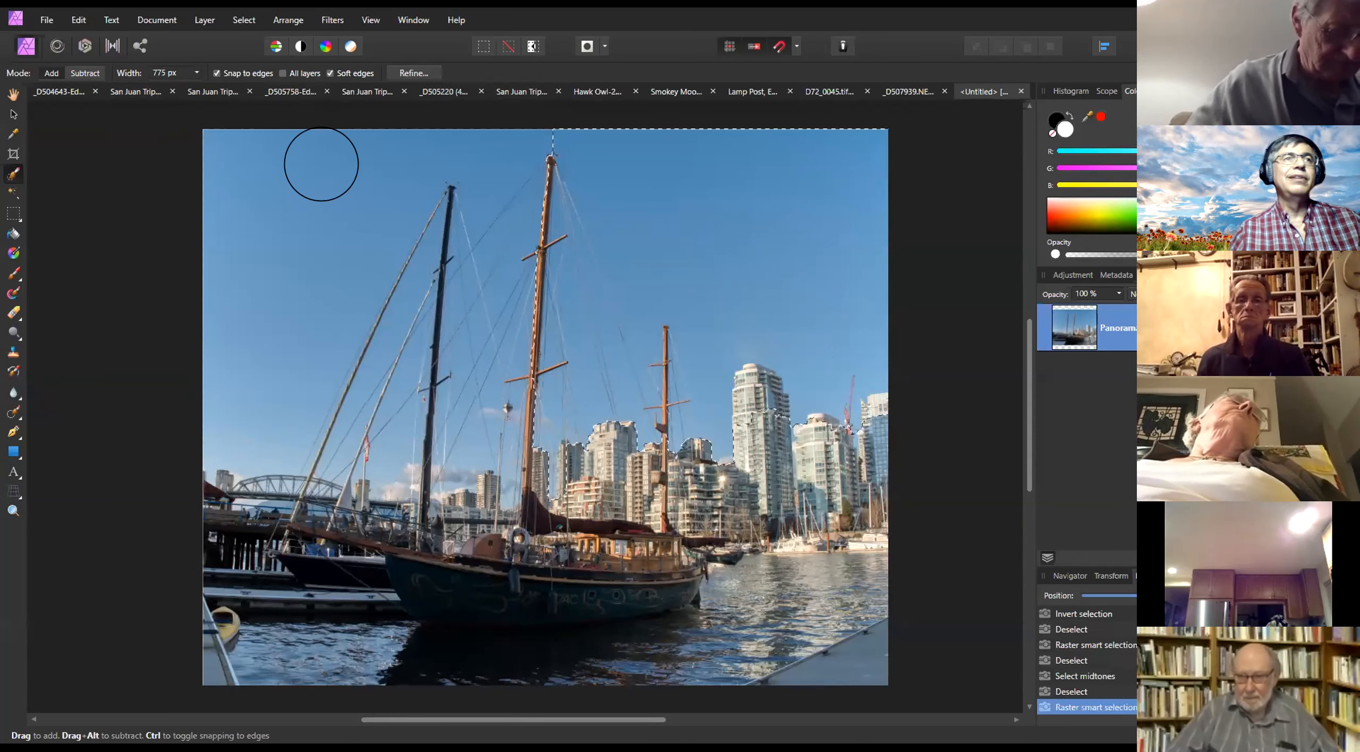
{"action": "left_click_drag", "start_coordinate": [287, 192], "coordinate": [475, 129]}
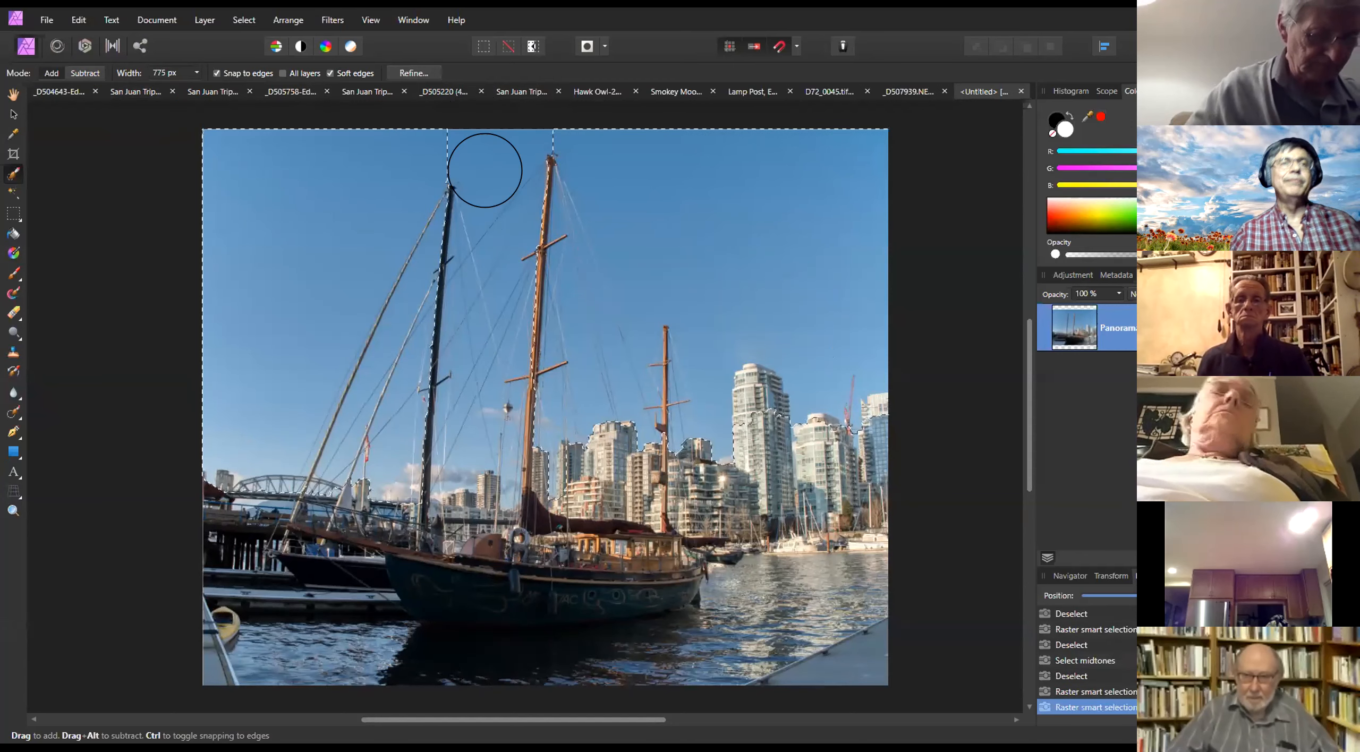
{"action": "key", "text": "bracketleft"}
{"action": "key", "text": "bracketleft"}
{"action": "mouse_move", "coordinate": [490, 139]}
{"action": "left_mouse_down"}
{"action": "mouse_move", "coordinate": [486, 189]}
{"action": "mouse_move", "coordinate": [479, 166]}
{"action": "left_mouse_up"}
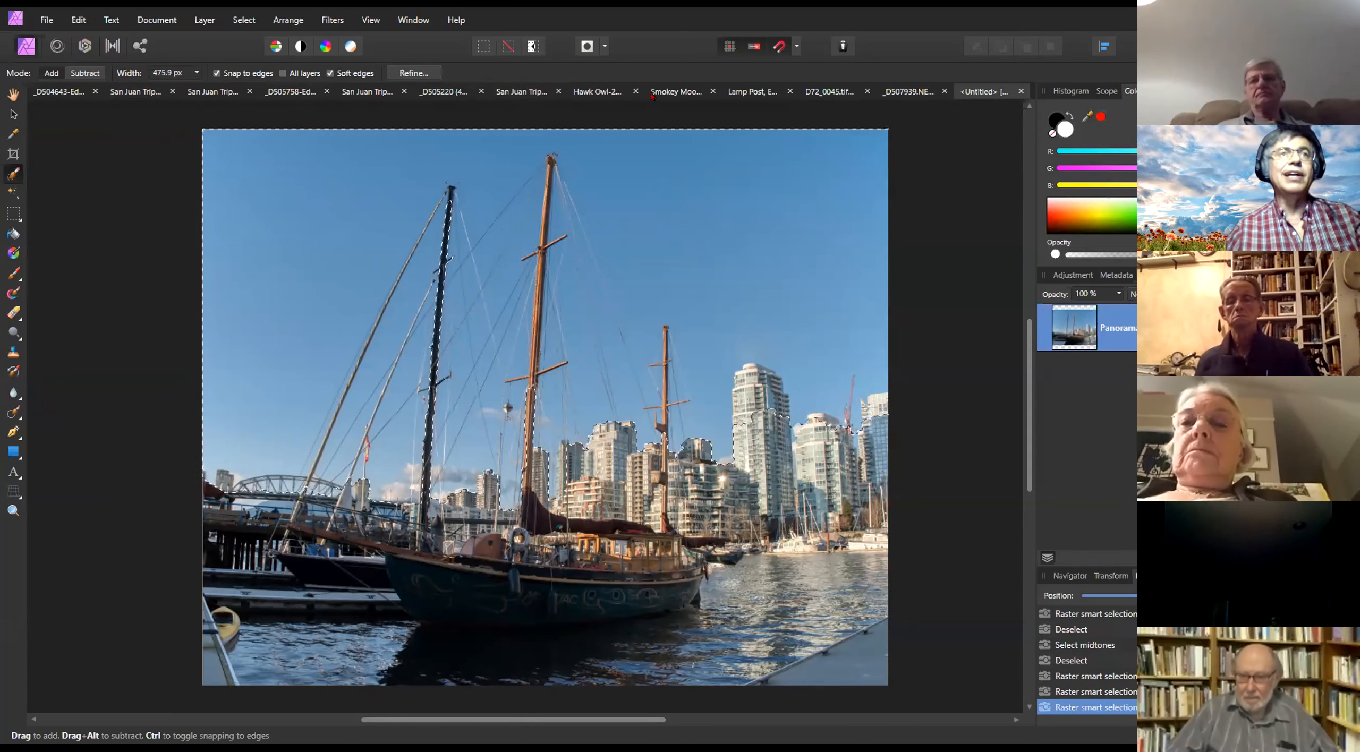
Refine the sky selection with the Matte adjustment brush at 308 px, painting over the high-rise tops and the bridge
{"action": "left_click", "coordinate": [412, 74]}
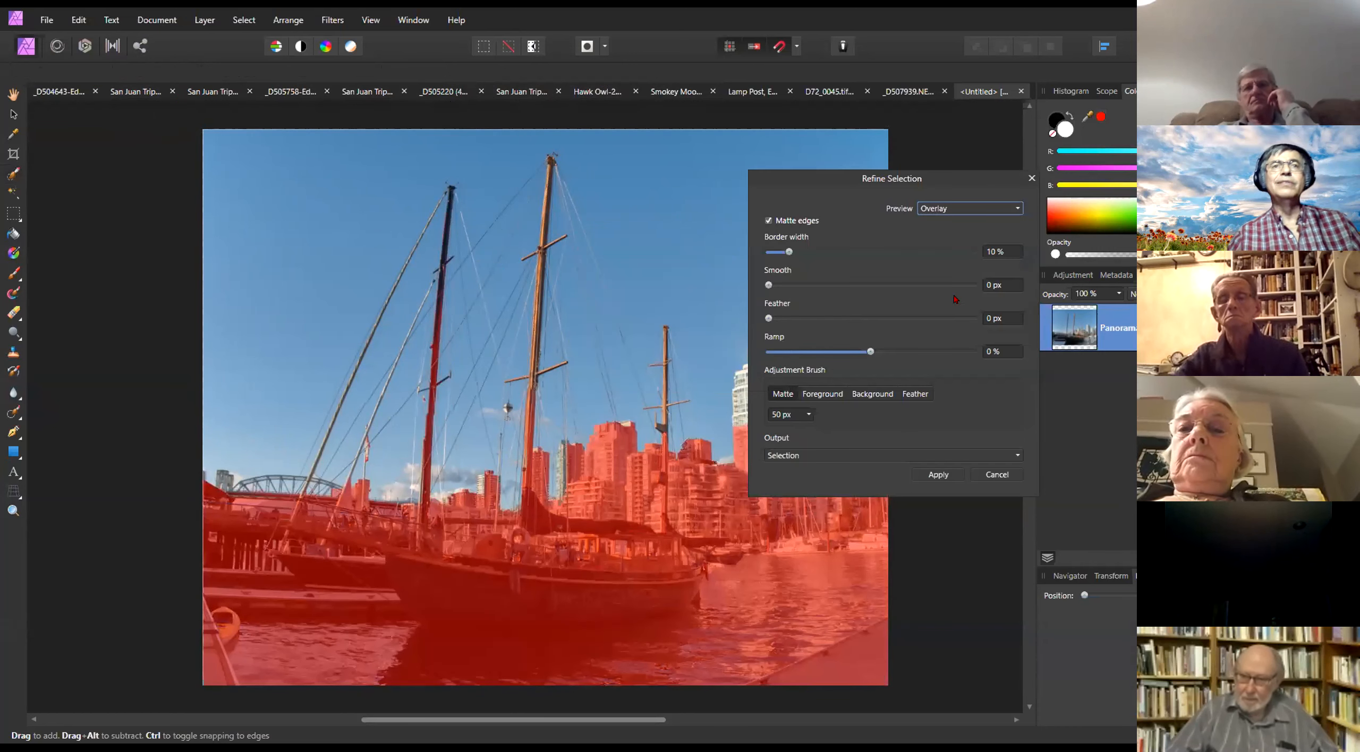
{"action": "left_click_drag", "start_coordinate": [840, 179], "coordinate": [1155, 214]}
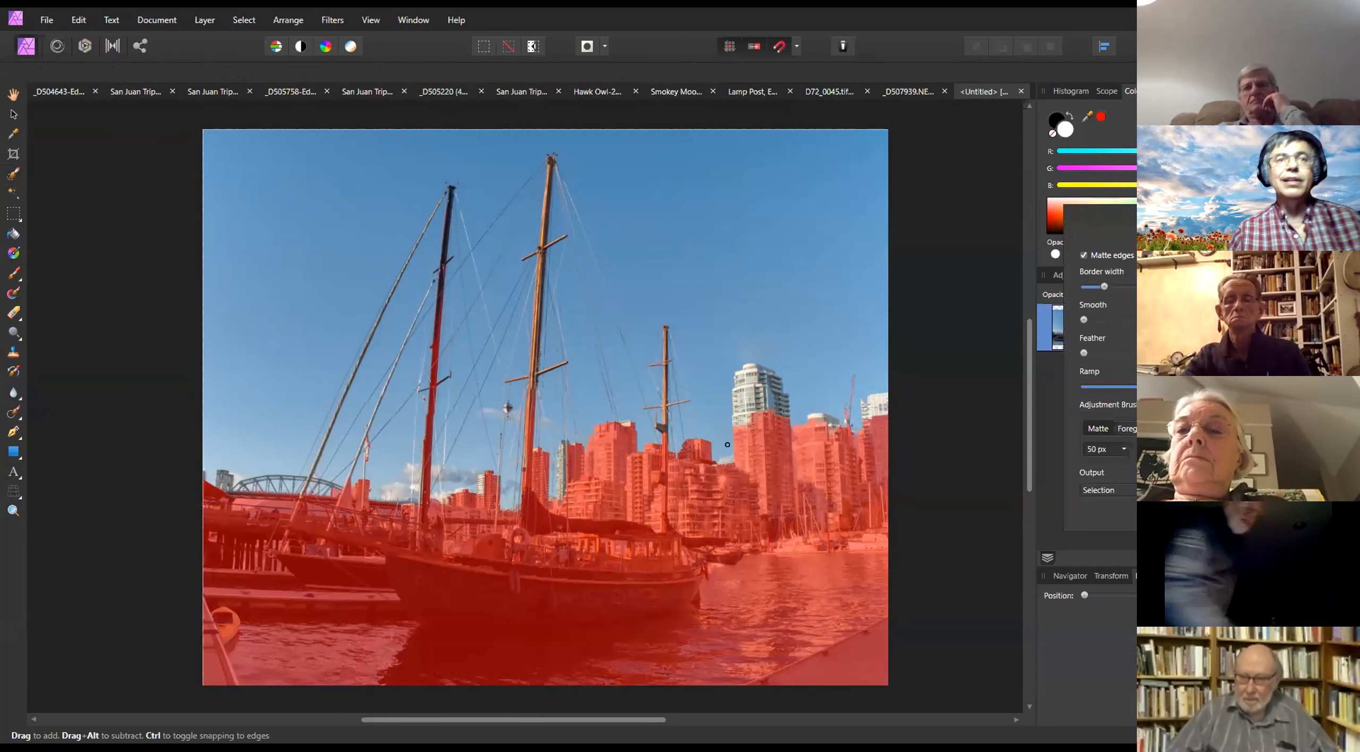
{"action": "key", "text": "bracketright"}
{"action": "key", "text": "bracketright"}
{"action": "key", "text": "bracketright"}
{"action": "key", "text": "bracketright"}
{"action": "key", "text": "bracketright"}
{"action": "key", "text": "bracketright"}
{"action": "key", "text": "bracketright"}
{"action": "key", "text": "bracketright"}
{"action": "key", "text": "bracketright"}
{"action": "key", "text": "bracketright"}
{"action": "key", "text": "bracketright"}
{"action": "key", "text": "bracketright"}
{"action": "key", "text": "bracketright"}
{"action": "key", "text": "bracketright"}
{"action": "key", "text": "bracketright"}
{"action": "key", "text": "bracketright"}
{"action": "key", "text": "bracketright"}
{"action": "key", "text": "bracketright"}
{"action": "key", "text": "bracketright"}
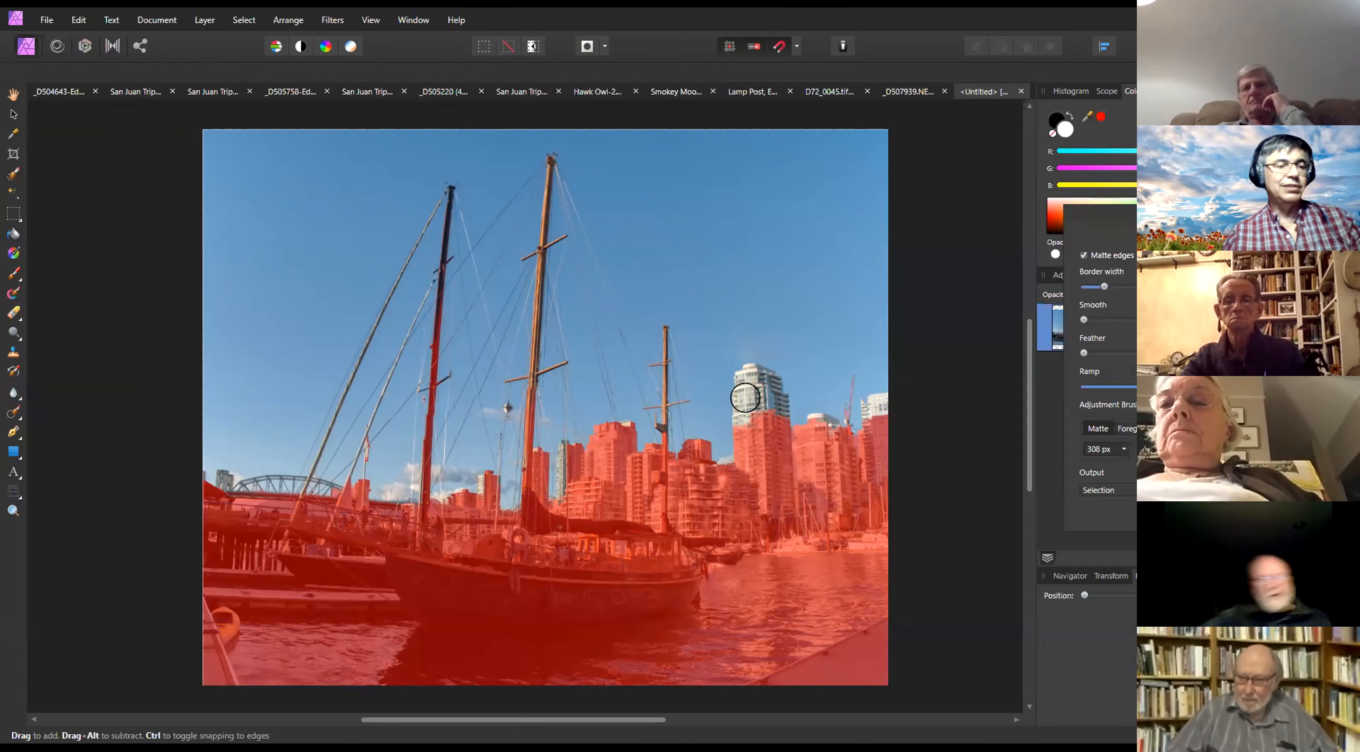
{"action": "mouse_move", "coordinate": [746, 397]}
{"action": "left_mouse_down"}
{"action": "mouse_move", "coordinate": [774, 407]}
{"action": "mouse_move", "coordinate": [759, 452]}
{"action": "mouse_move", "coordinate": [815, 421]}
{"action": "mouse_move", "coordinate": [825, 441]}
{"action": "mouse_move", "coordinate": [881, 392]}
{"action": "mouse_move", "coordinate": [856, 430]}
{"action": "left_mouse_up"}
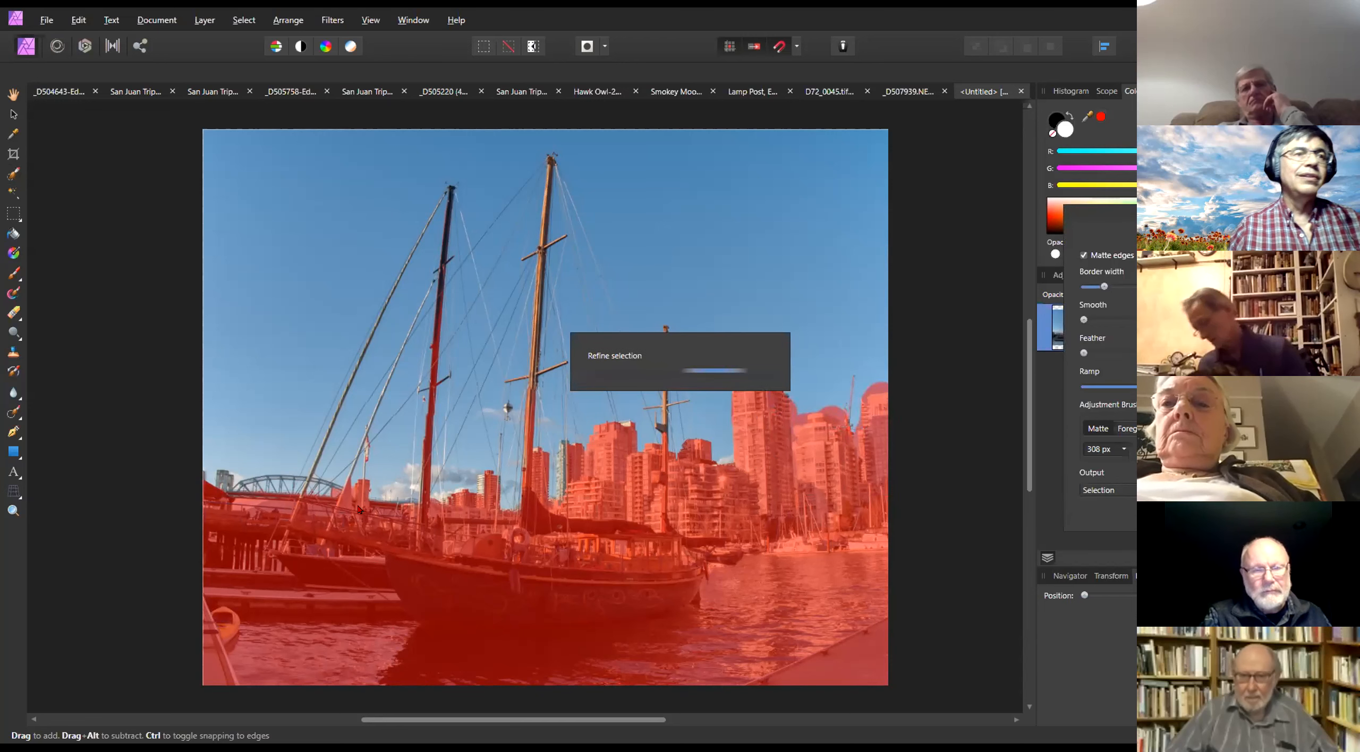
{"action": "left_click_drag", "start_coordinate": [215, 470], "coordinate": [355, 490]}
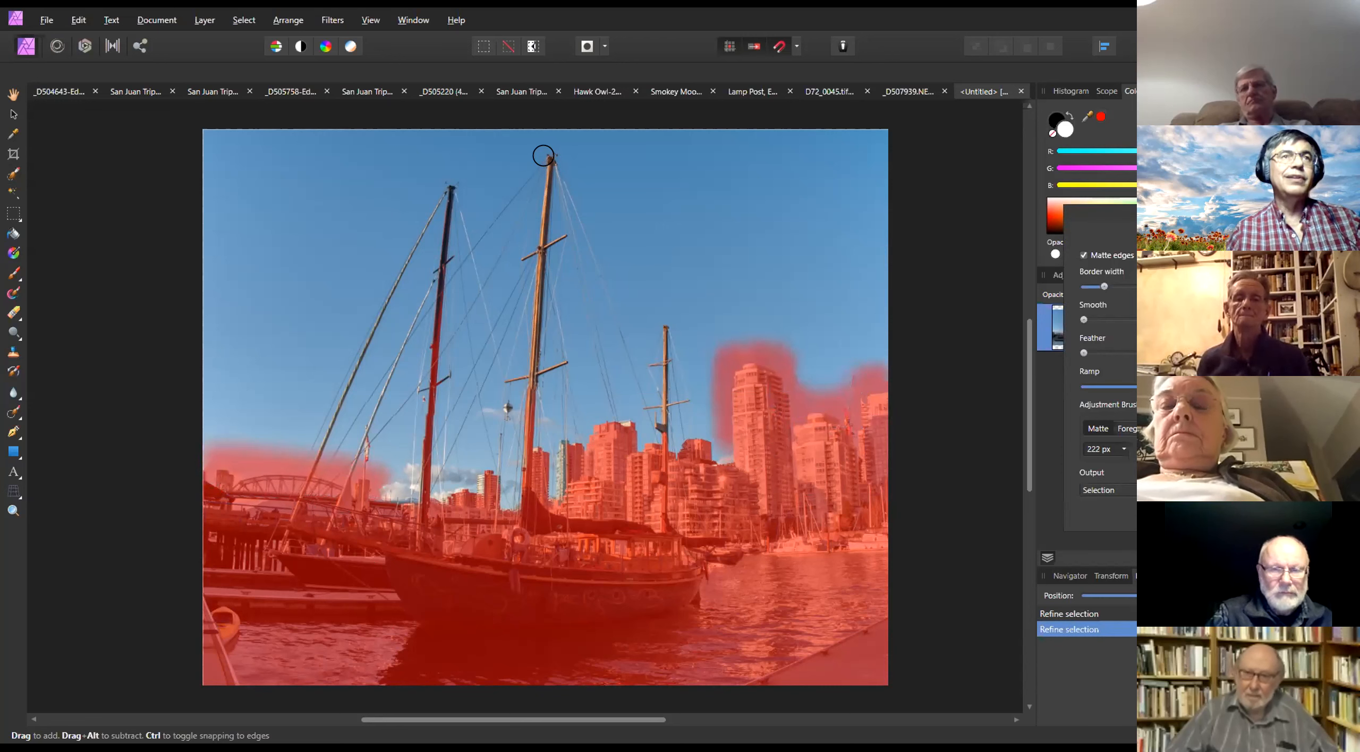
Paint over the three masts and the long slanted rigging with the Matte adjustment brush at 222 px
{"action": "mouse_move", "coordinate": [546, 150]}
{"action": "left_mouse_down"}
{"action": "mouse_move", "coordinate": [524, 375]}
{"action": "mouse_move", "coordinate": [556, 360]}
{"action": "mouse_move", "coordinate": [512, 373]}
{"action": "mouse_move", "coordinate": [538, 235]}
{"action": "left_mouse_up"}
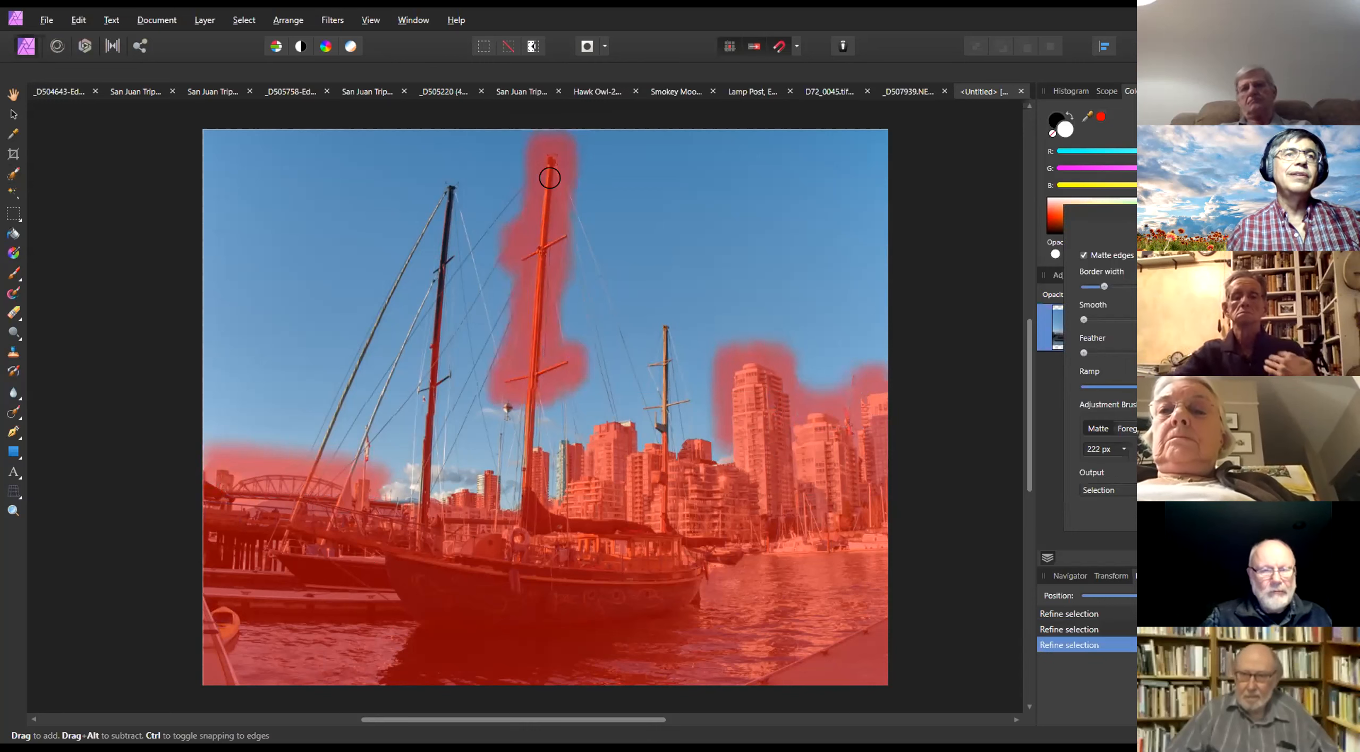
{"action": "left_click_drag", "start_coordinate": [539, 374], "coordinate": [523, 464]}
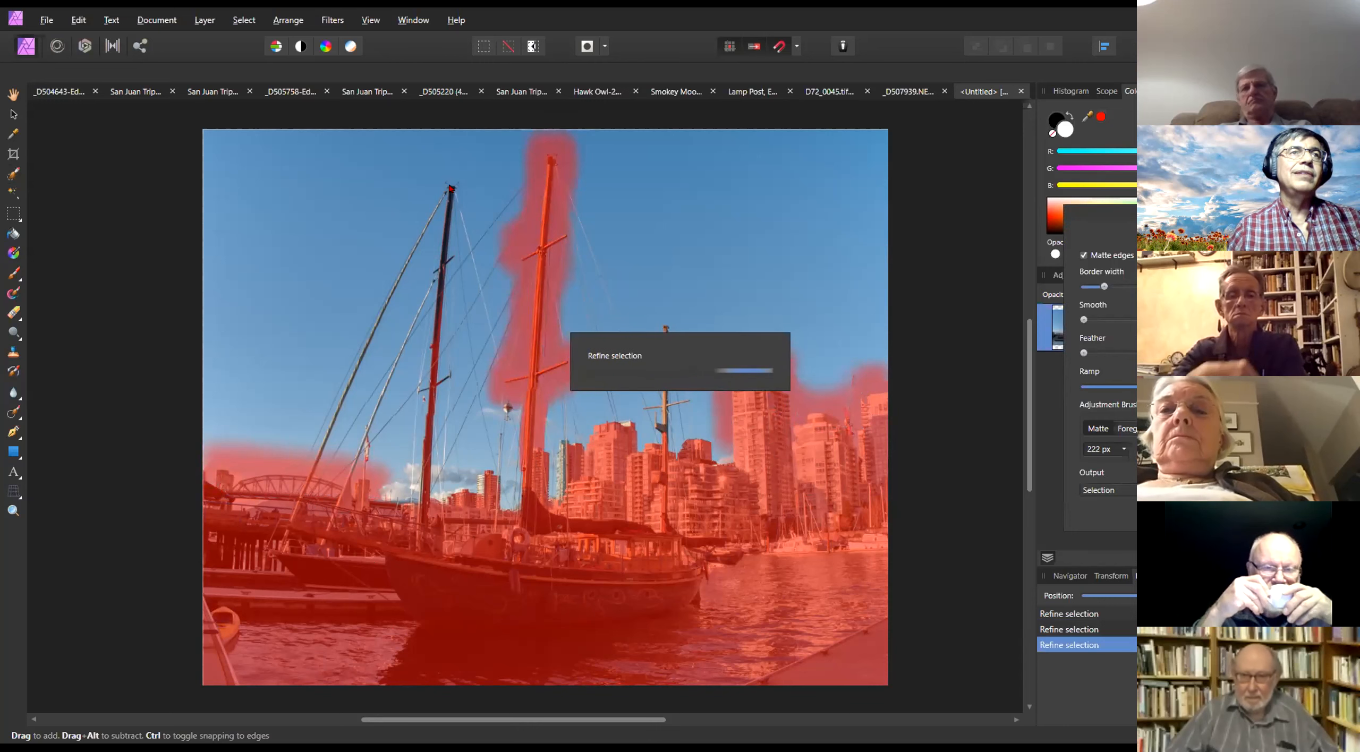
{"action": "left_click_drag", "start_coordinate": [450, 187], "coordinate": [422, 496]}
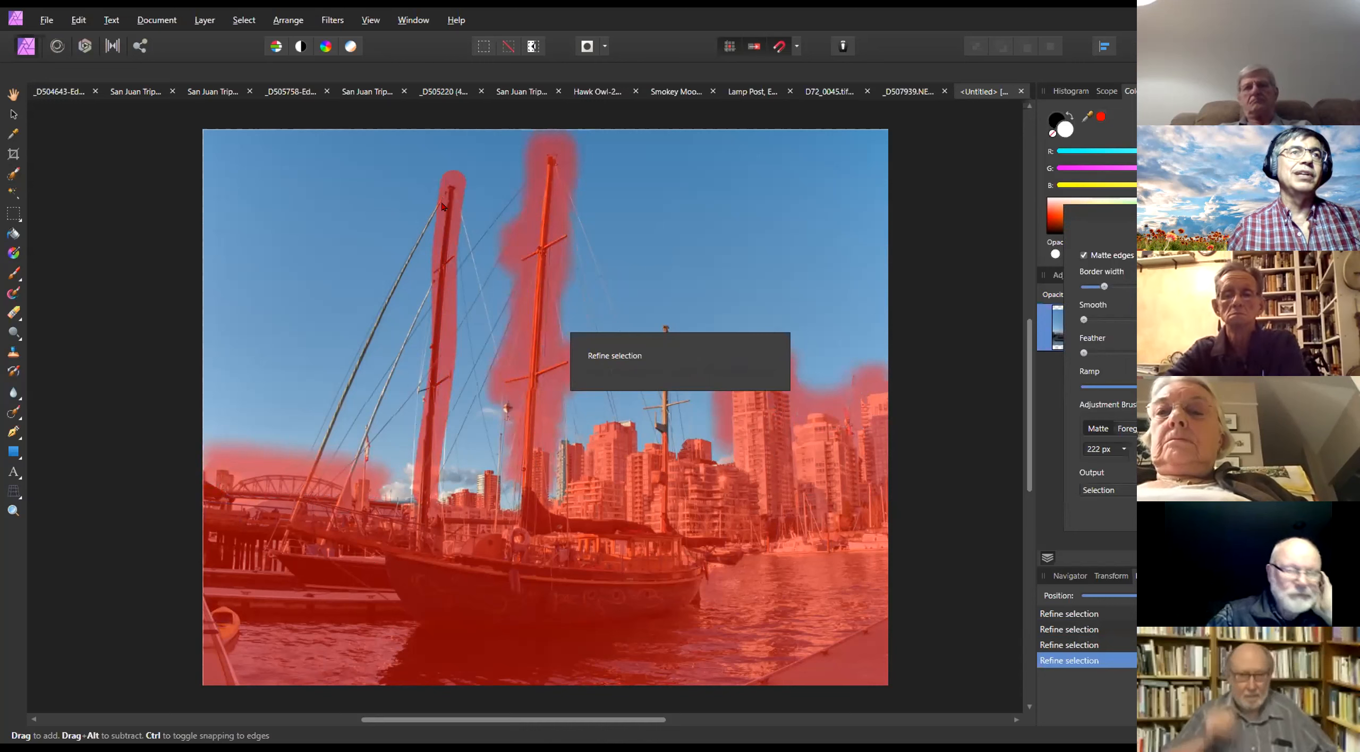
{"action": "left_click_drag", "start_coordinate": [429, 204], "coordinate": [308, 433]}
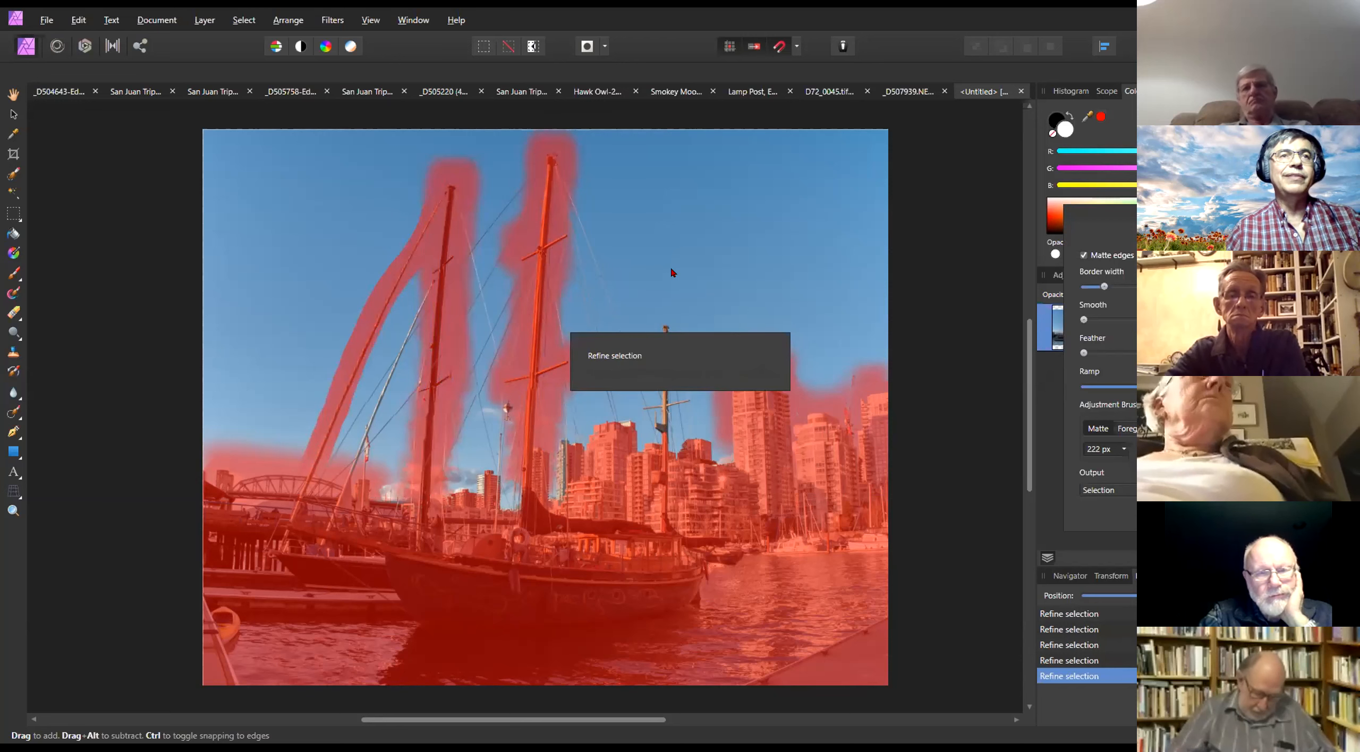
{"action": "mouse_move", "coordinate": [659, 323]}
{"action": "left_mouse_down"}
{"action": "mouse_move", "coordinate": [657, 422]}
{"action": "mouse_move", "coordinate": [662, 399]}
{"action": "mouse_move", "coordinate": [681, 405]}
{"action": "mouse_move", "coordinate": [650, 358]}
{"action": "mouse_move", "coordinate": [659, 439]}
{"action": "left_mouse_up"}
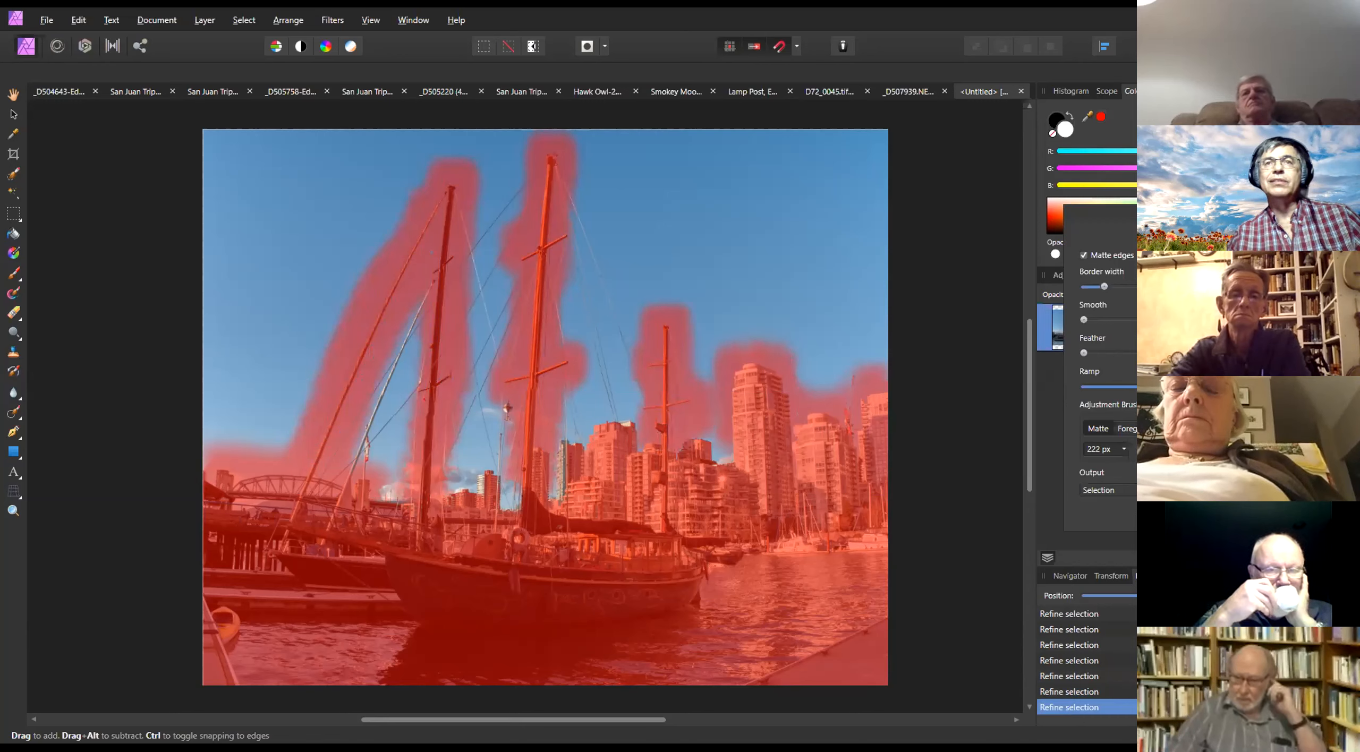
Set the refinement output to New layer and apply it
{"action": "left_click_drag", "start_coordinate": [1213, 218], "coordinate": [749, 240]}
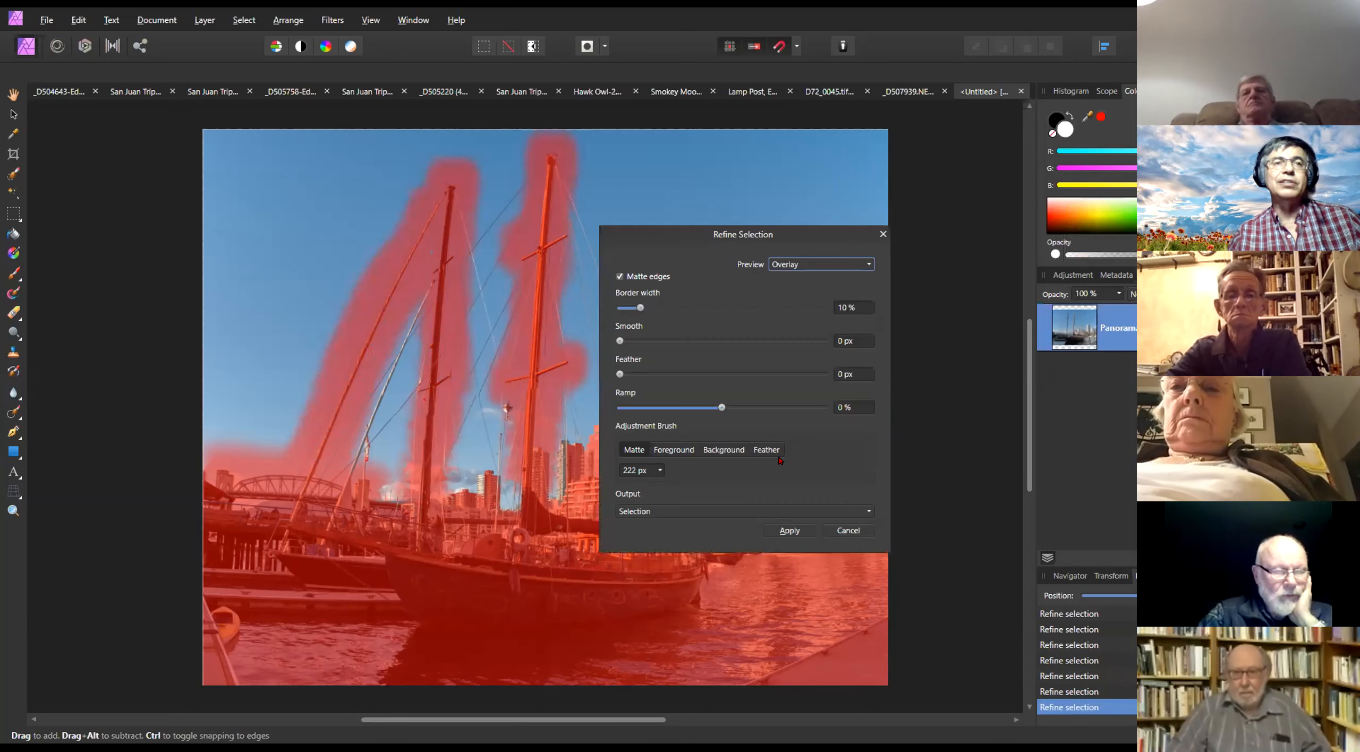
{"action": "left_click", "coordinate": [706, 510]}
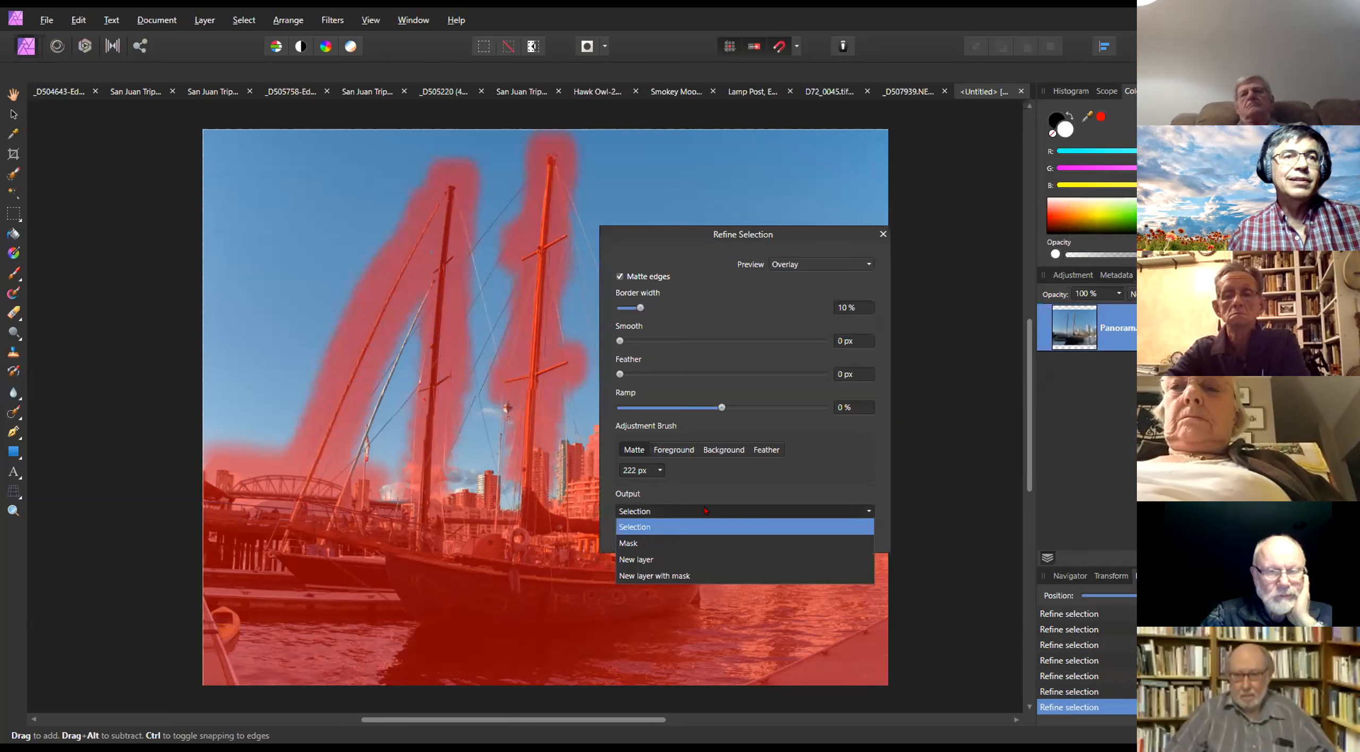
{"action": "left_click", "coordinate": [710, 560]}
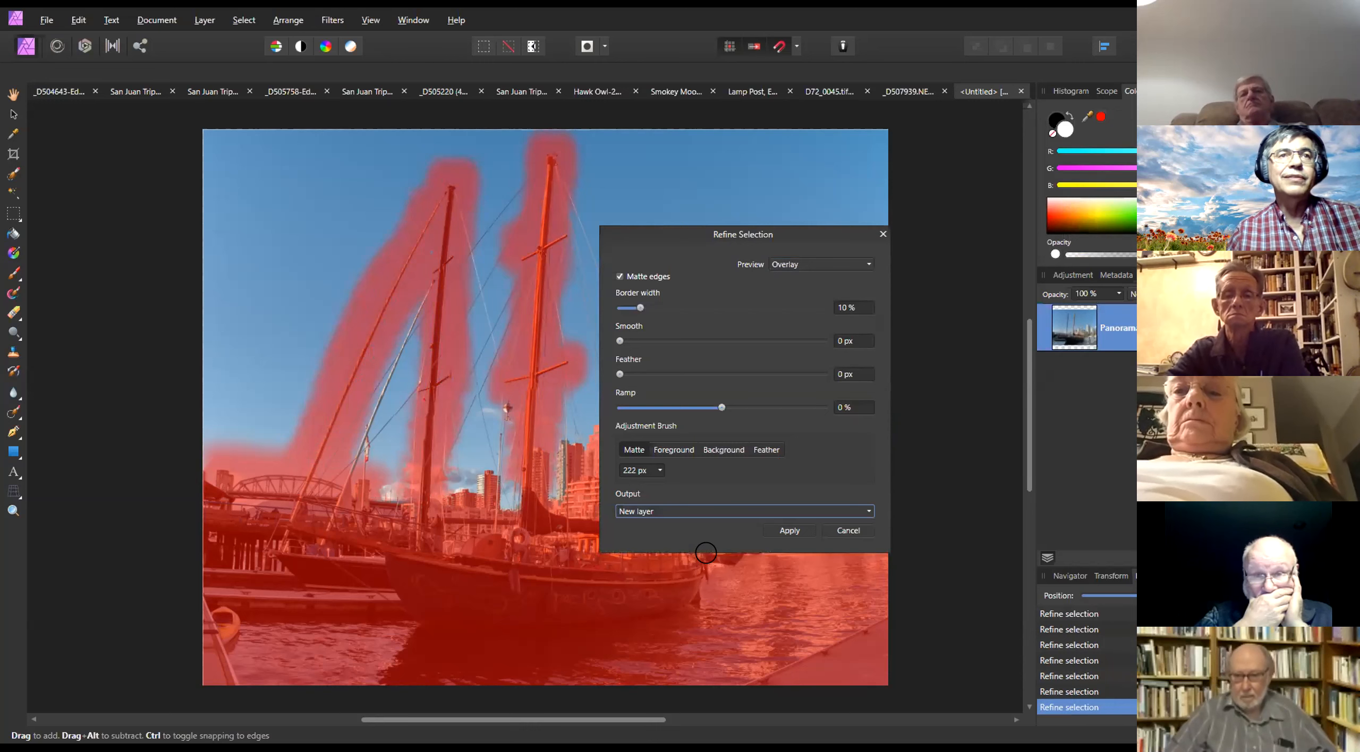
{"action": "left_click", "coordinate": [797, 531]}
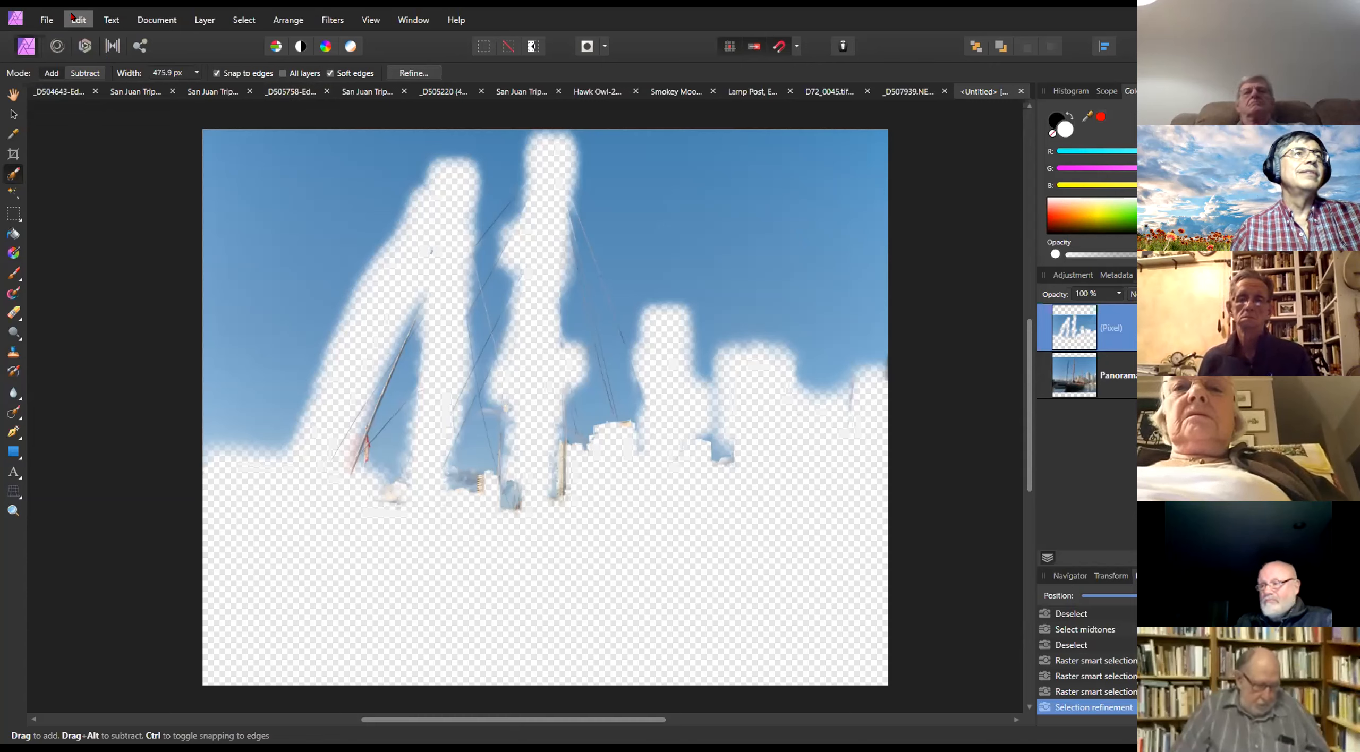
Open the Piper Spit-1491 cloud photo from the Affinity Workshop Photos folder
{"action": "left_click", "coordinate": [42, 20]}
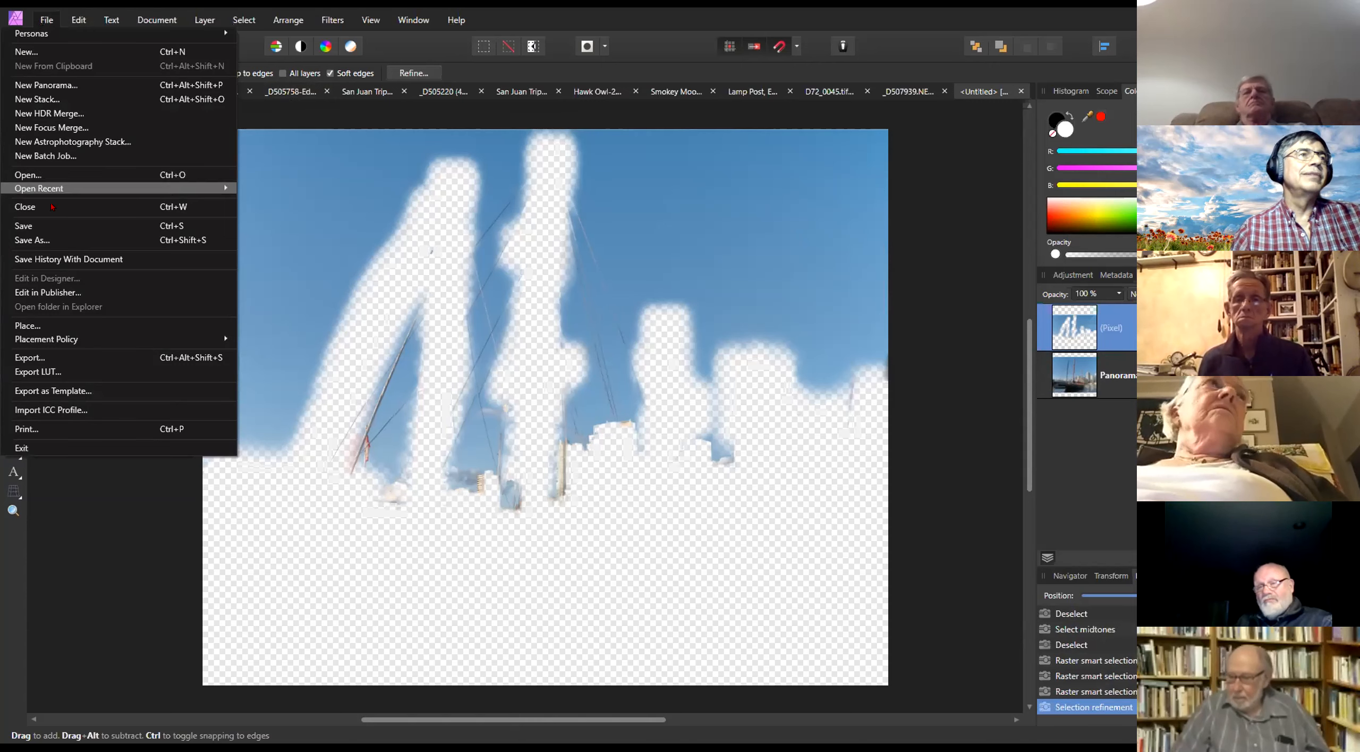
{"action": "left_click", "coordinate": [80, 176]}
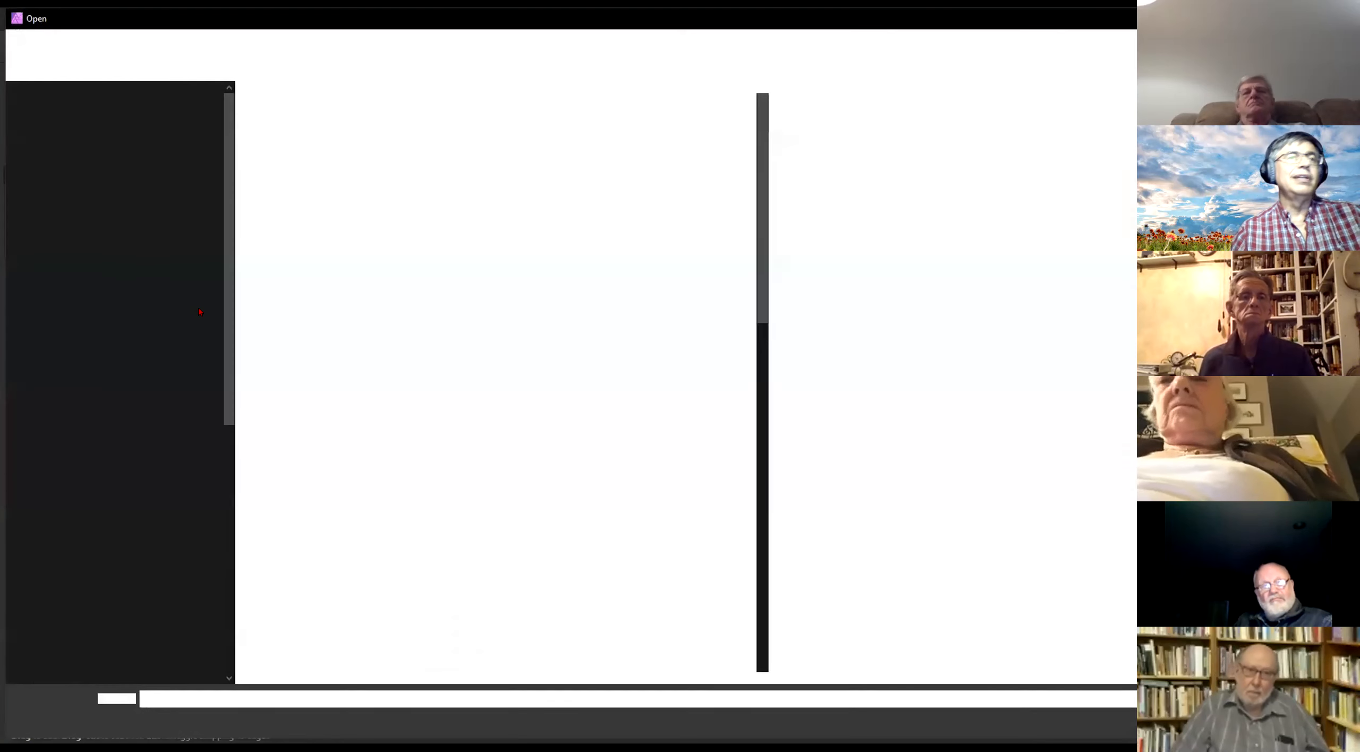
{"action": "scroll", "coordinate": [484, 433], "scroll_direction": "down", "scroll_amount": 5}
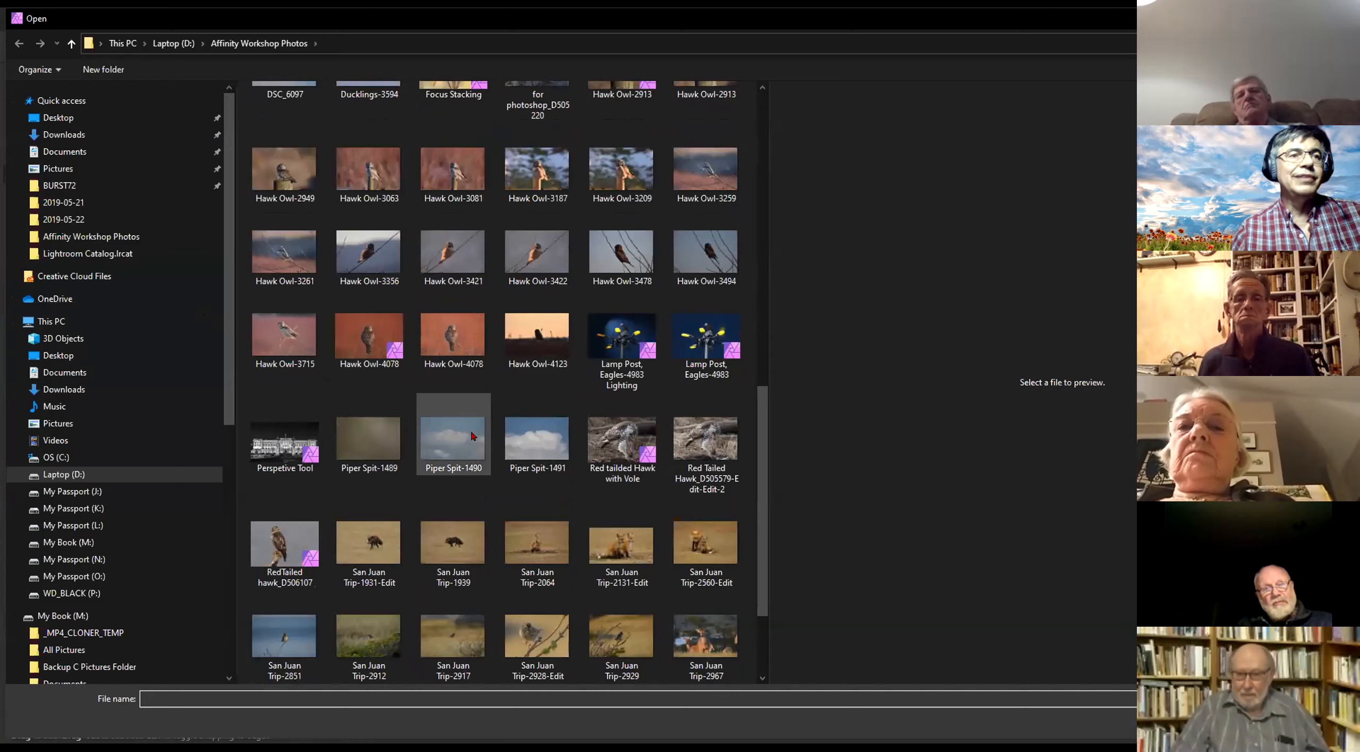
{"action": "scroll", "coordinate": [473, 438], "scroll_direction": "down", "scroll_amount": 3}
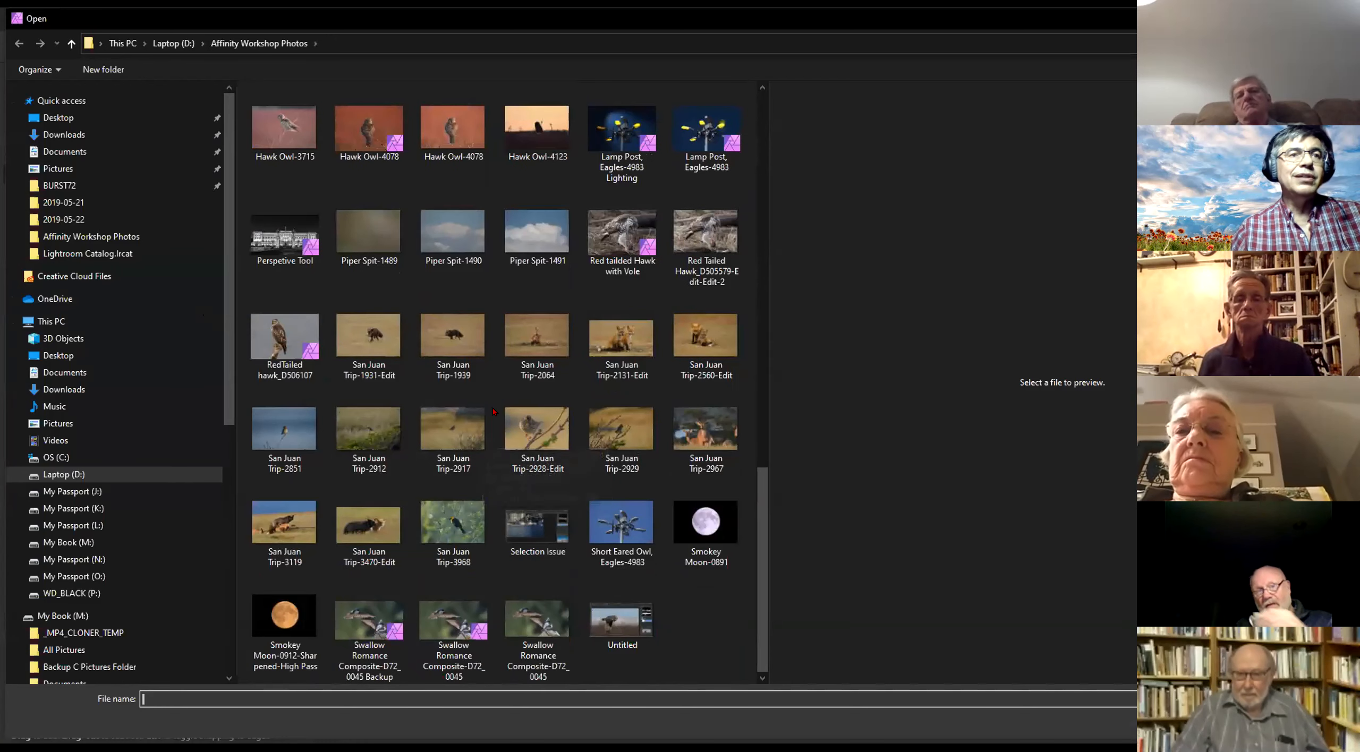
{"action": "left_click", "coordinate": [524, 233]}
{"action": "double_click", "coordinate": [514, 223]}
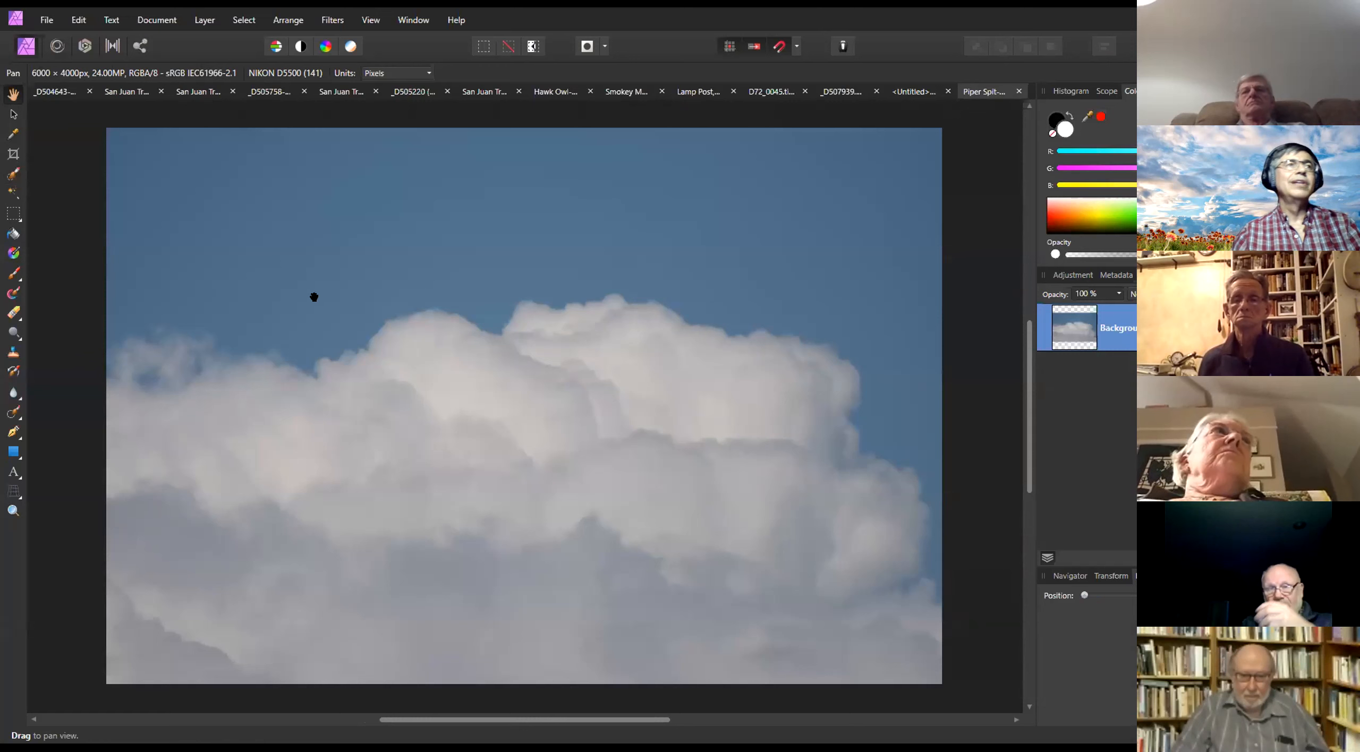
Select the cloud photo's Background layer with the Move tool and copy it
{"action": "key", "text": "v"}
{"action": "left_click", "coordinate": [598, 334]}
{"action": "left_click", "coordinate": [80, 22]}
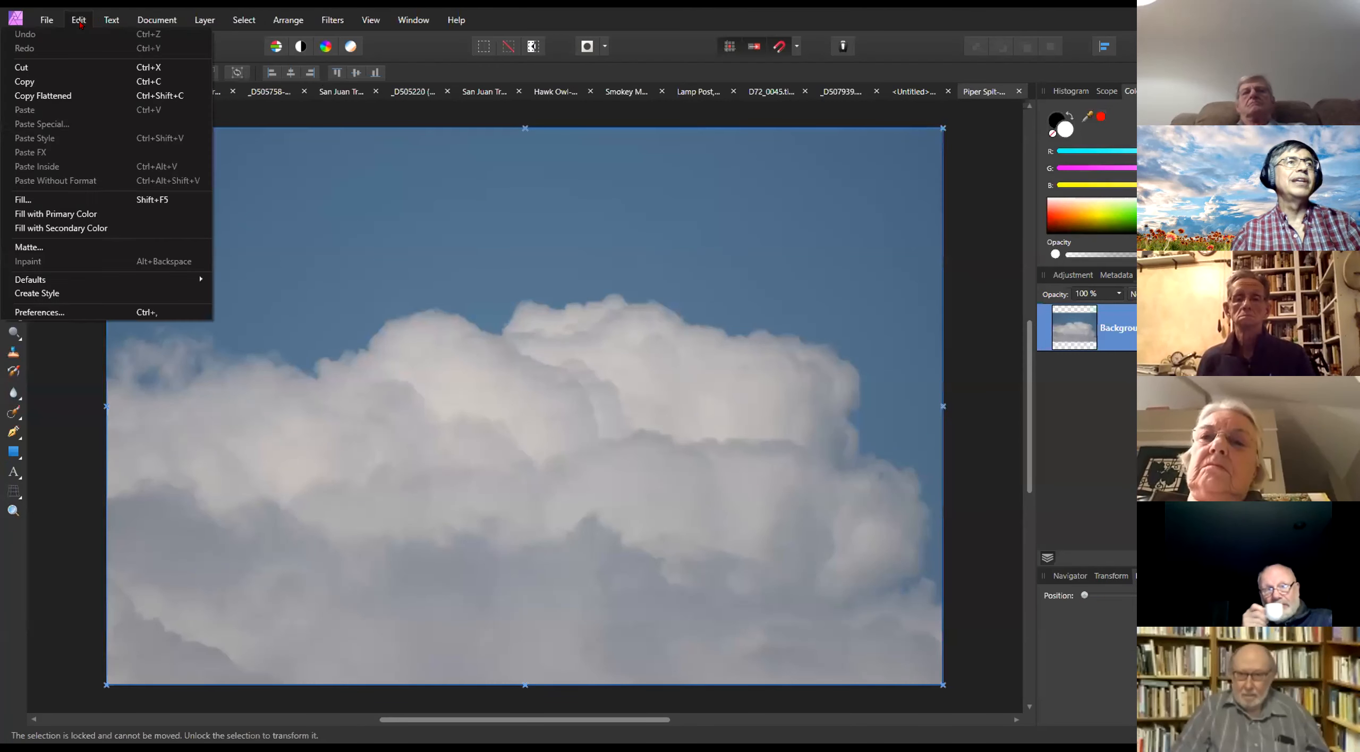
{"action": "left_click", "coordinate": [73, 81]}
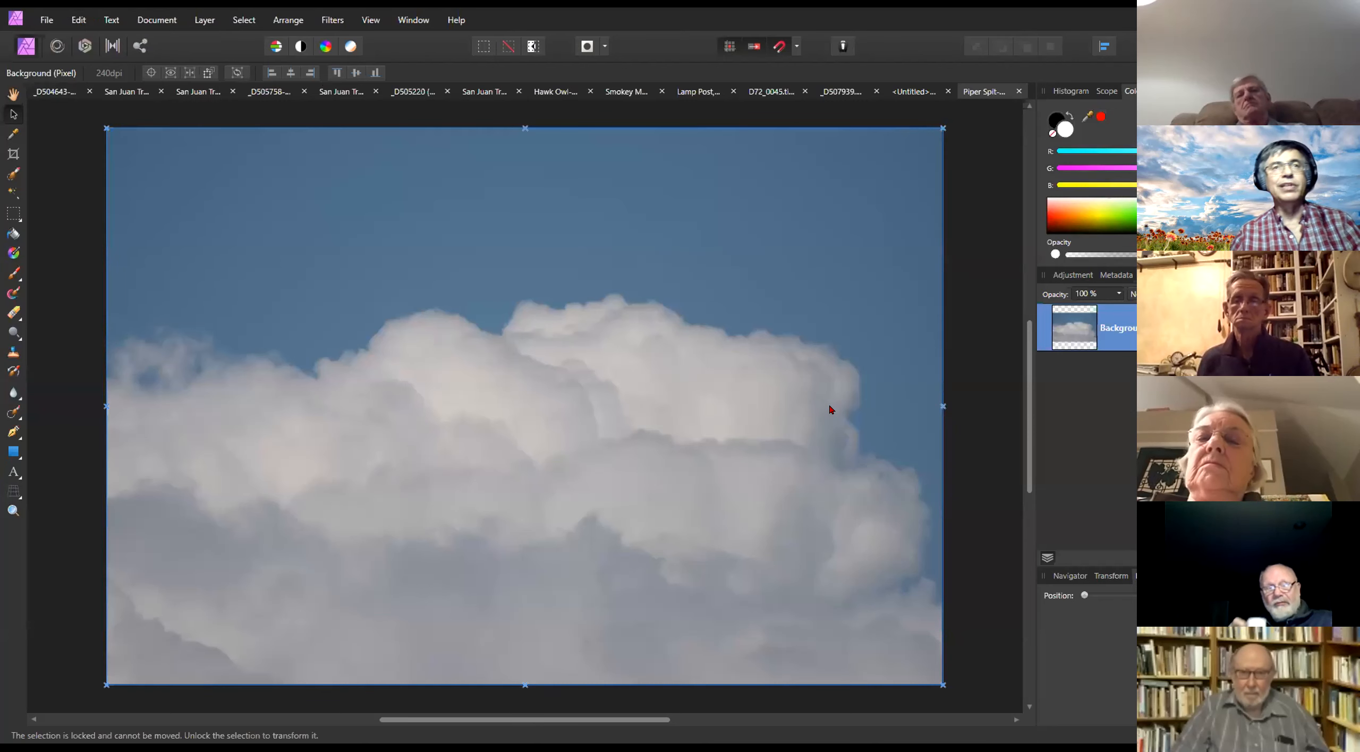
Paste the copied cloud layer into the untitled Granville Island panorama document
{"action": "left_click", "coordinate": [915, 92]}
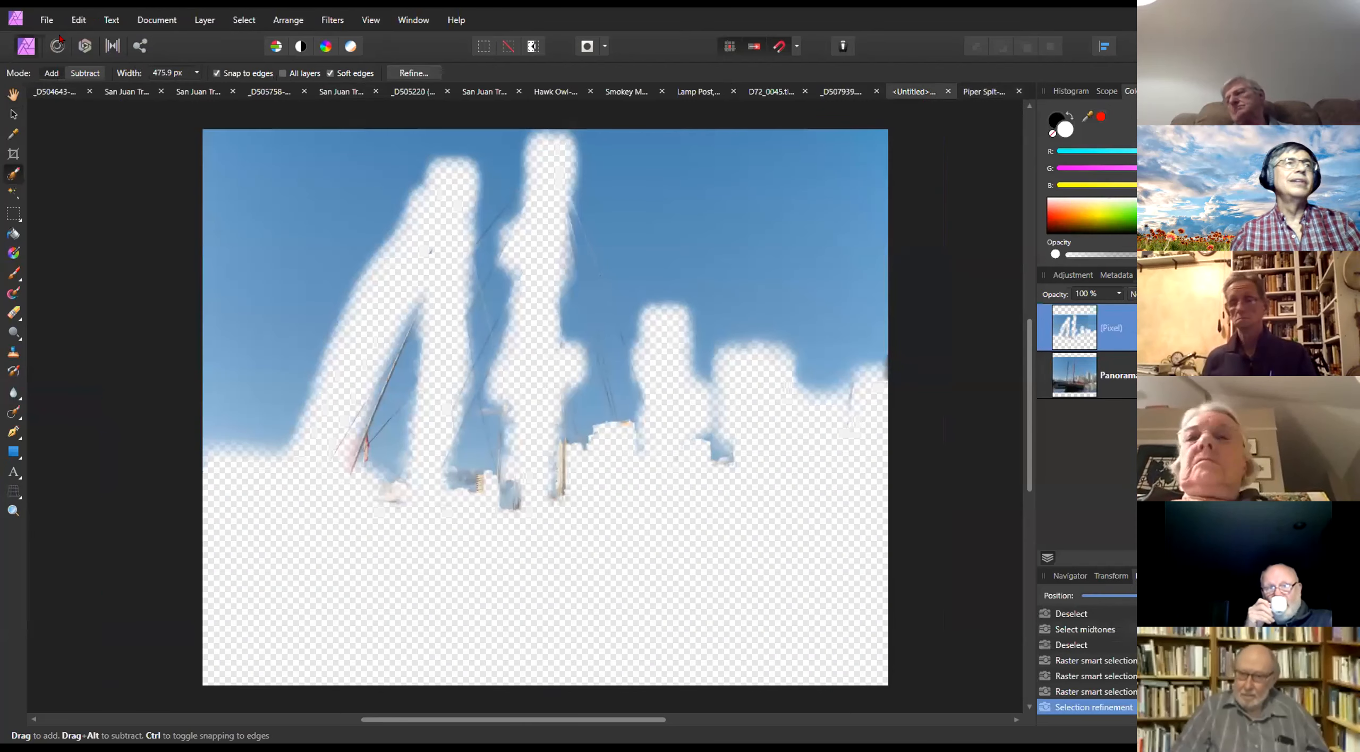
{"action": "left_click", "coordinate": [78, 20]}
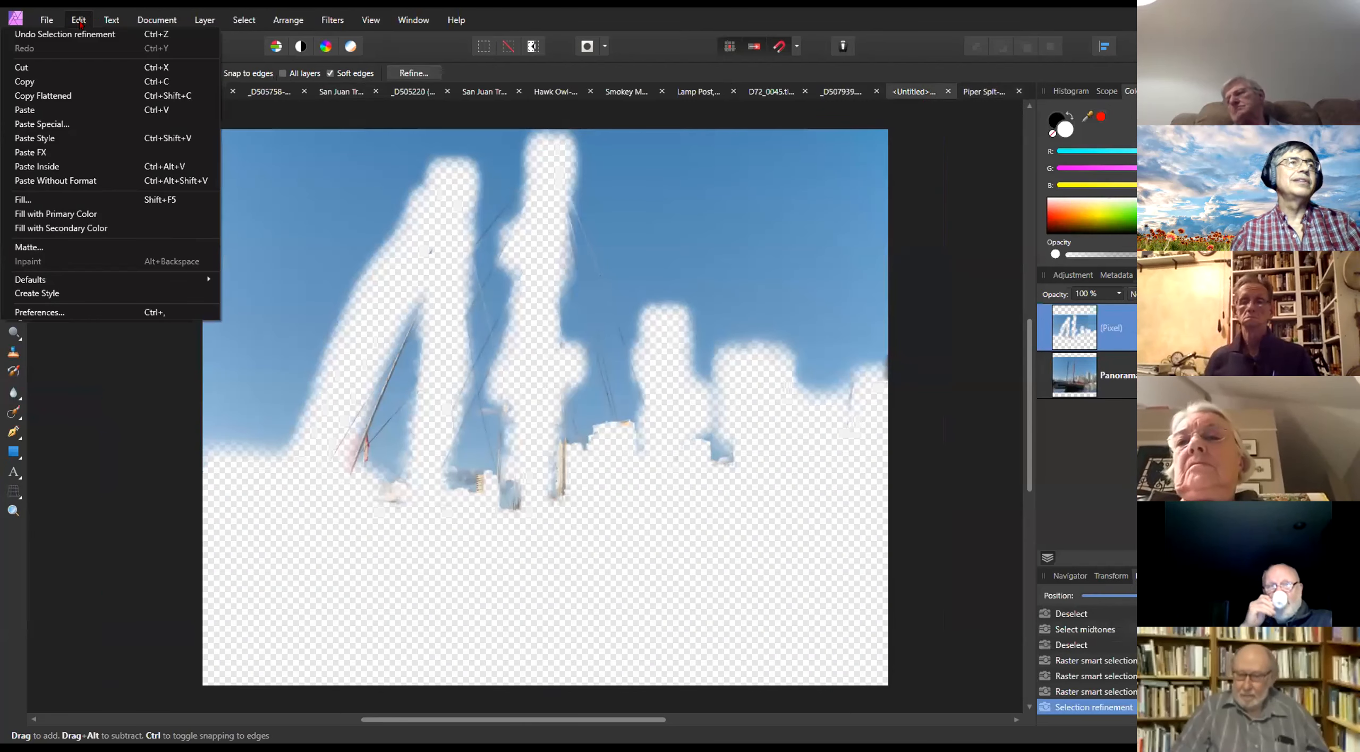
{"action": "left_click", "coordinate": [64, 109]}
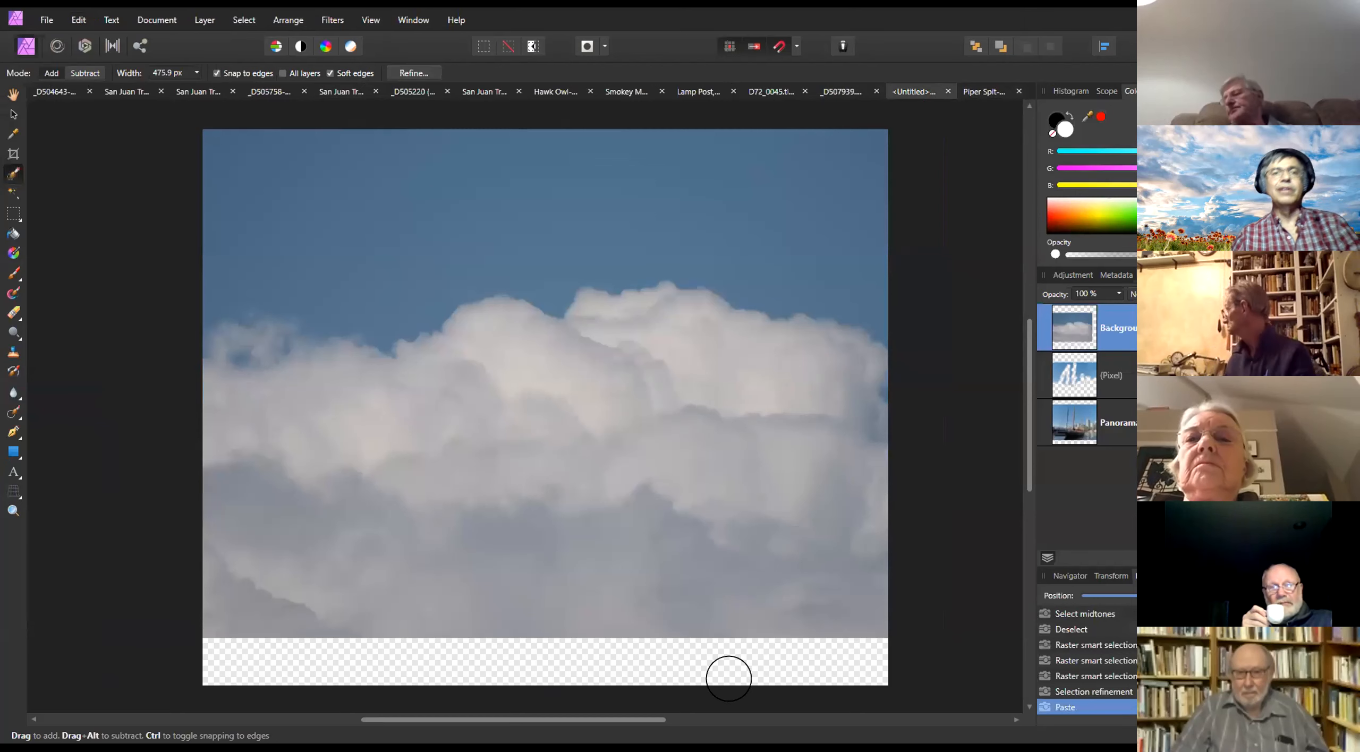
Nest the pasted cloud layer inside the cut-out sky pixel layer, show the Panorama layer and expand the nested layers
{"action": "left_click_drag", "start_coordinate": [1068, 324], "coordinate": [1106, 380]}
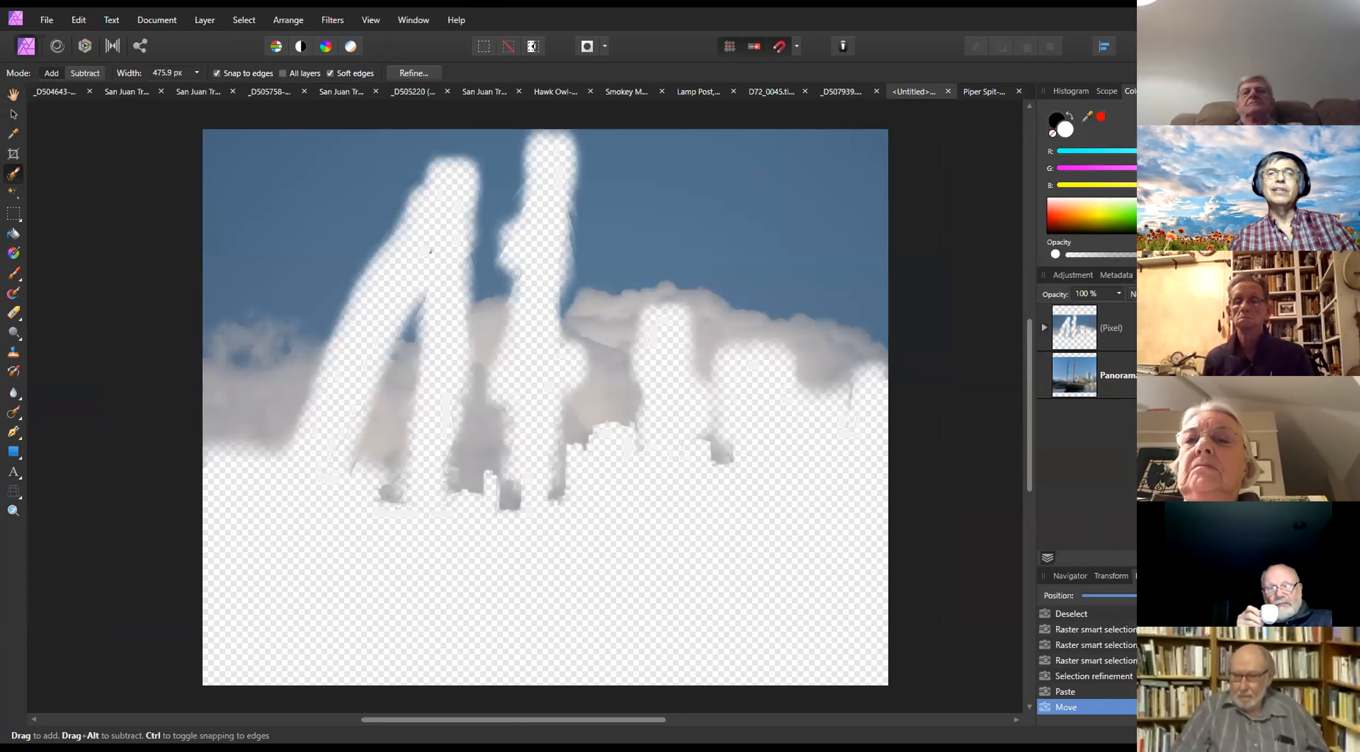
{"action": "left_click", "coordinate": [1345, 375]}
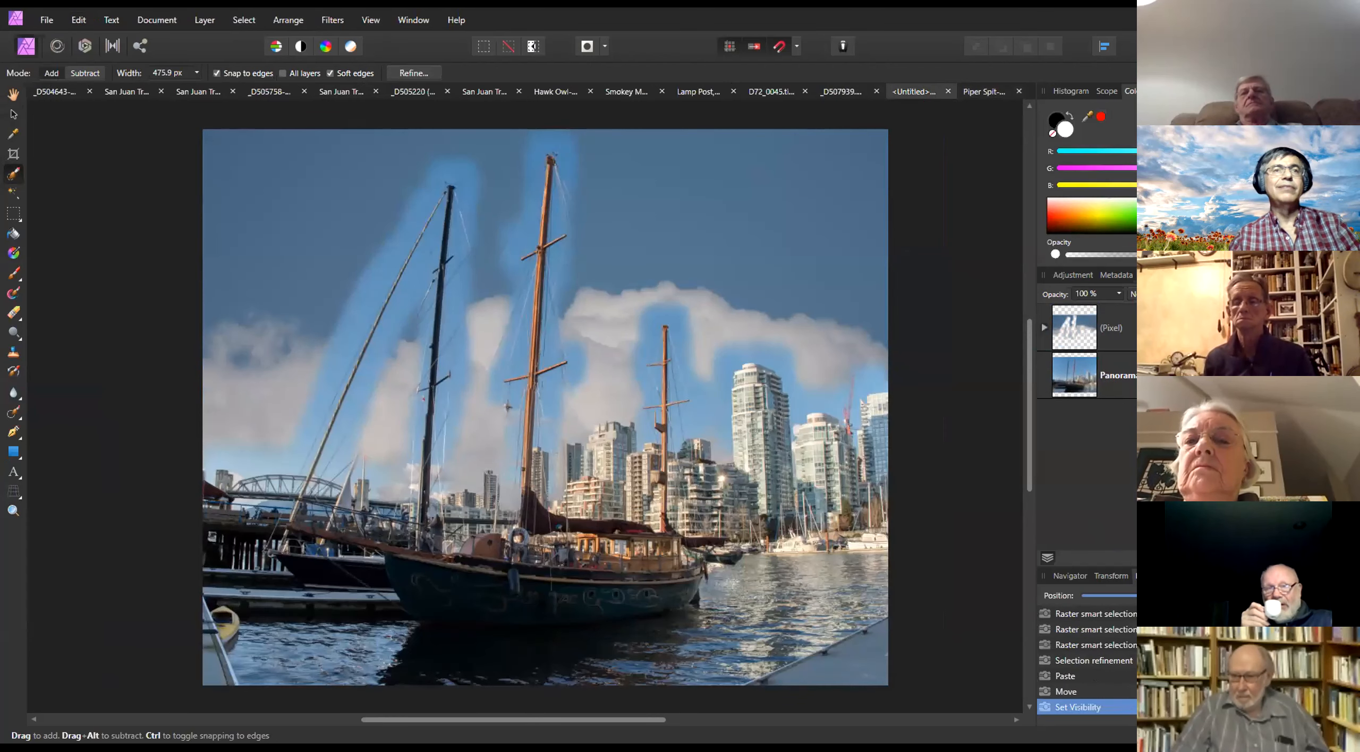
{"action": "left_click", "coordinate": [1046, 326]}
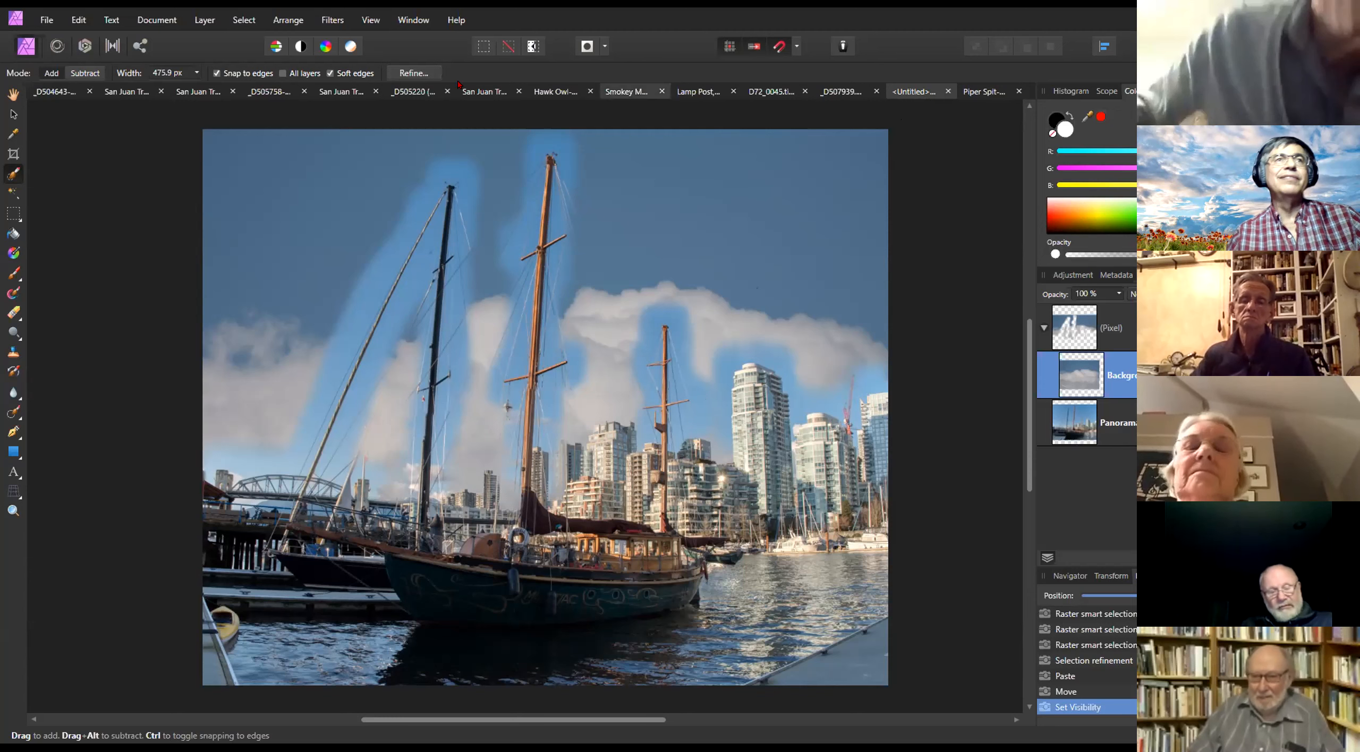
Close the untitled panorama document without saving its changes
{"action": "left_click", "coordinate": [948, 92]}
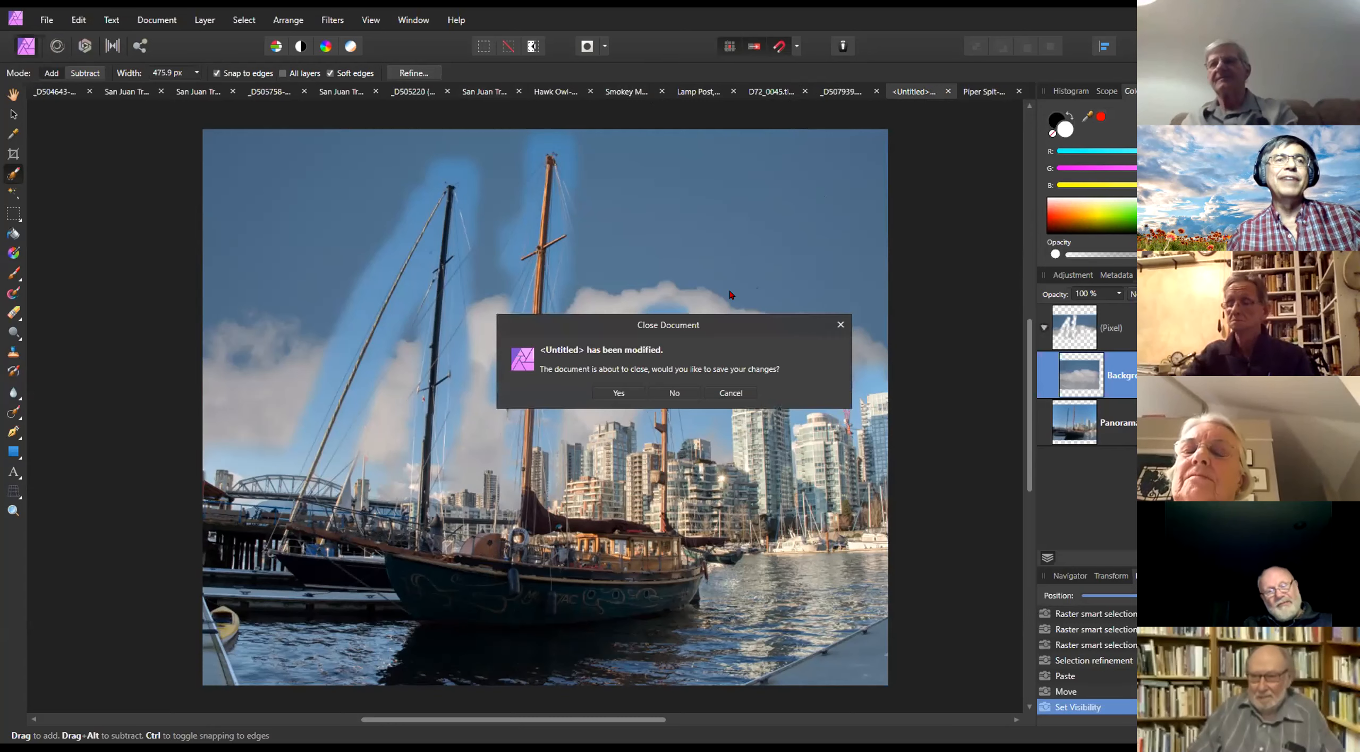
{"action": "left_click", "coordinate": [673, 394]}
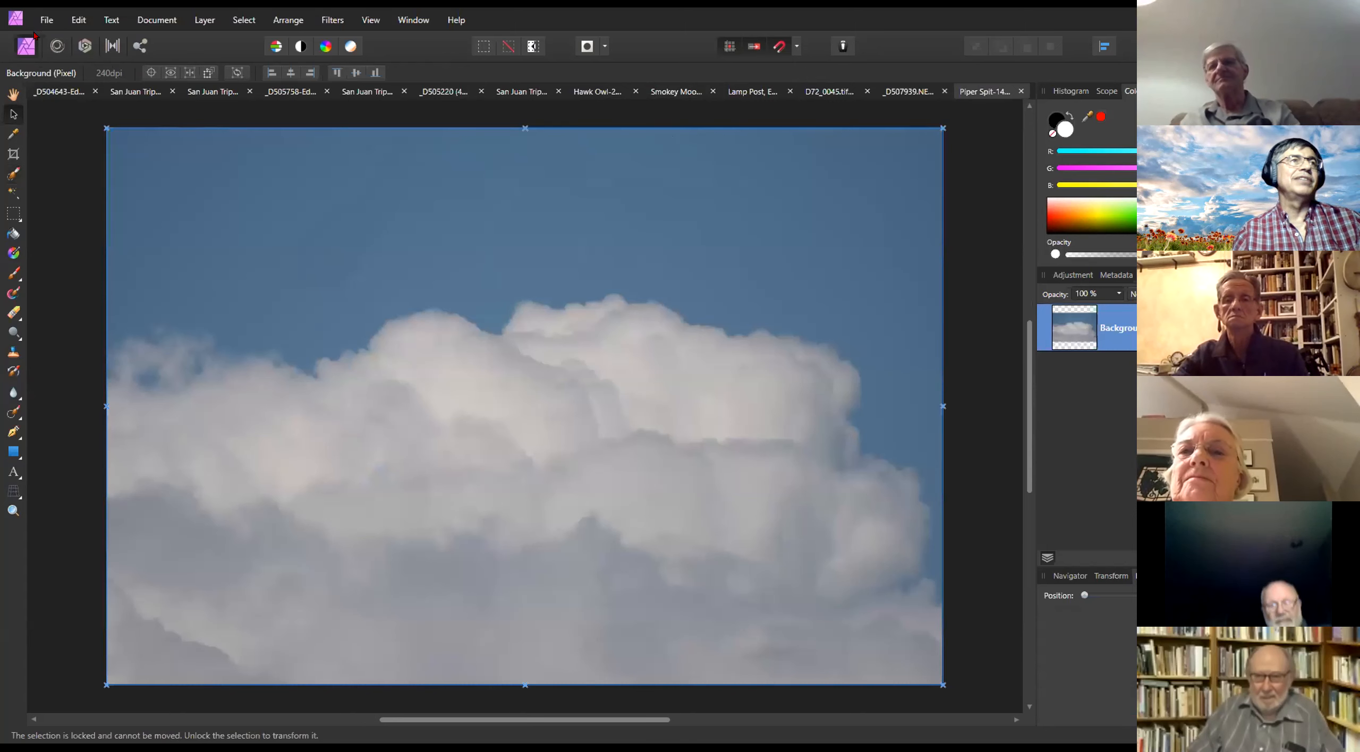
Open the flat image version of Burnaby Lake Sunset from the Panoramas subfolder of Affinity Workshop Photos
{"action": "left_click", "coordinate": [47, 21]}
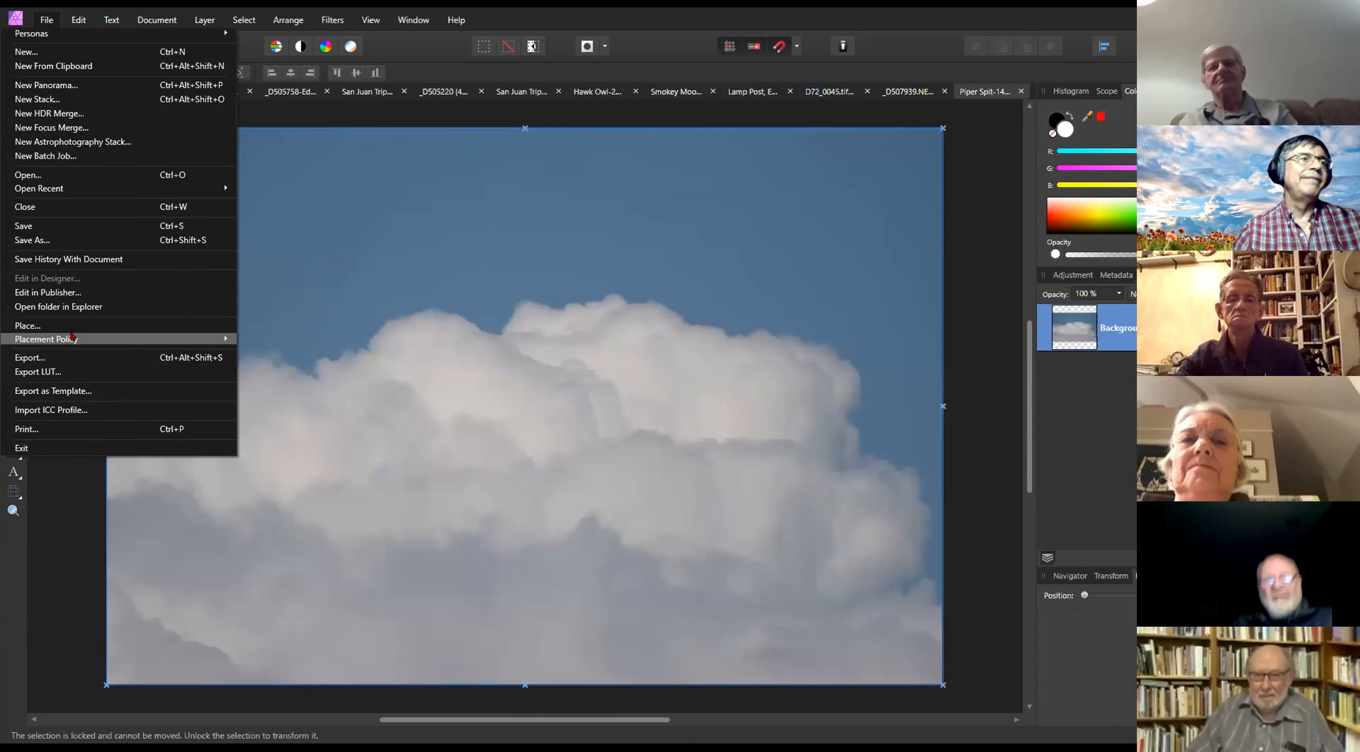
{"action": "left_click", "coordinate": [82, 176]}
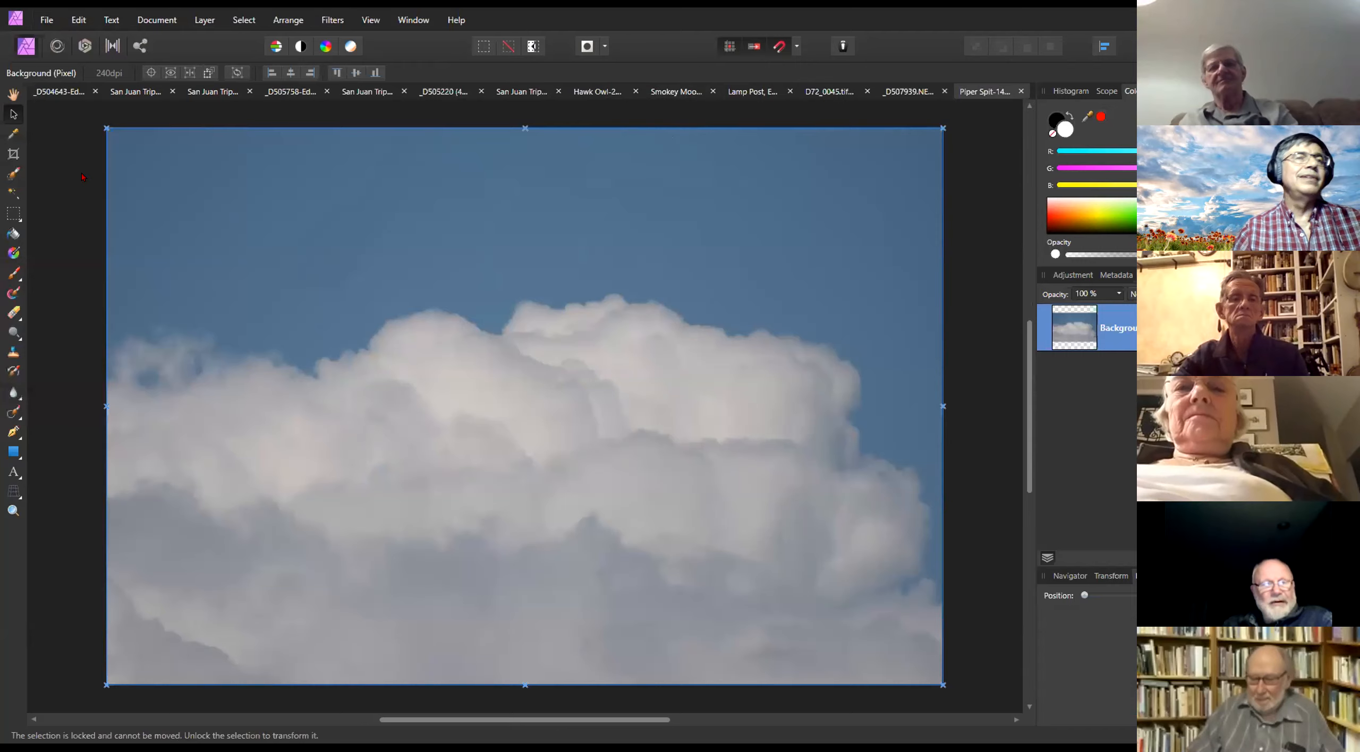
{"action": "scroll", "coordinate": [569, 465], "scroll_direction": "down", "scroll_amount": 3}
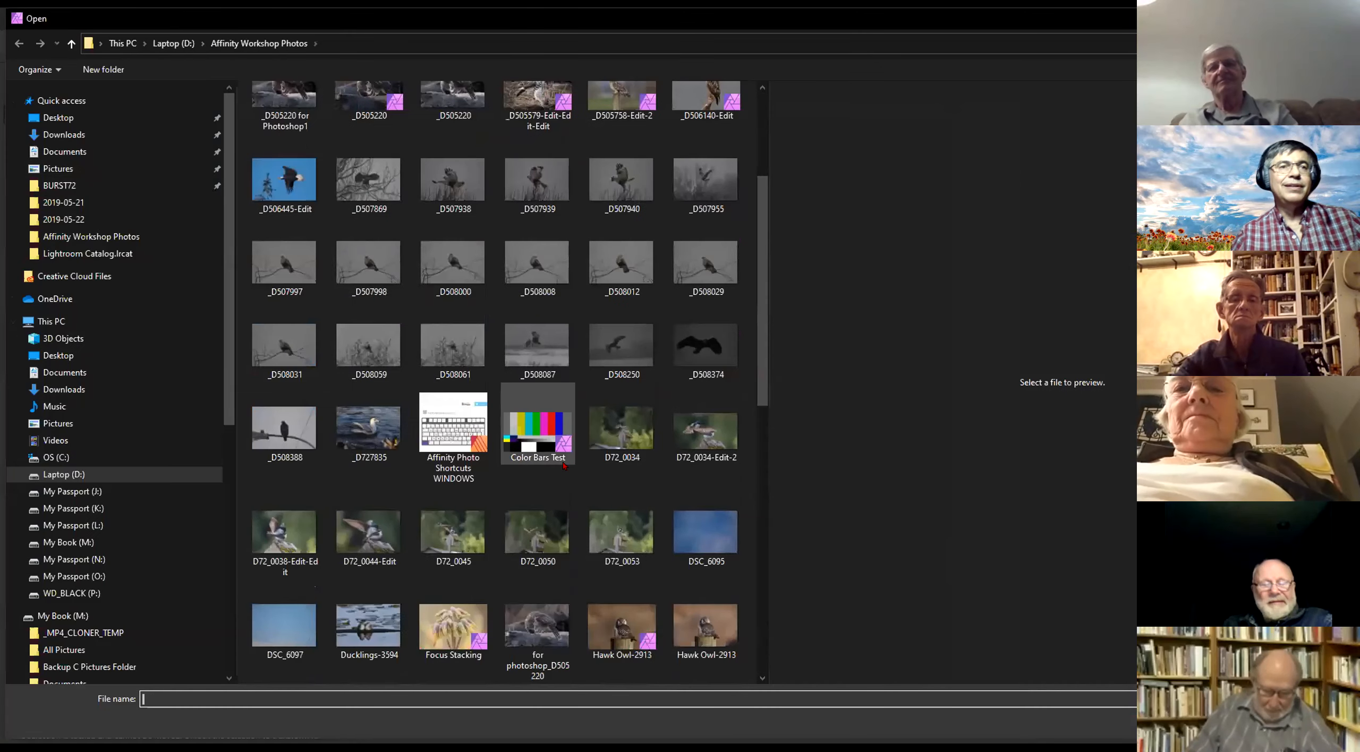
{"action": "scroll", "coordinate": [571, 477], "scroll_direction": "down", "scroll_amount": 3}
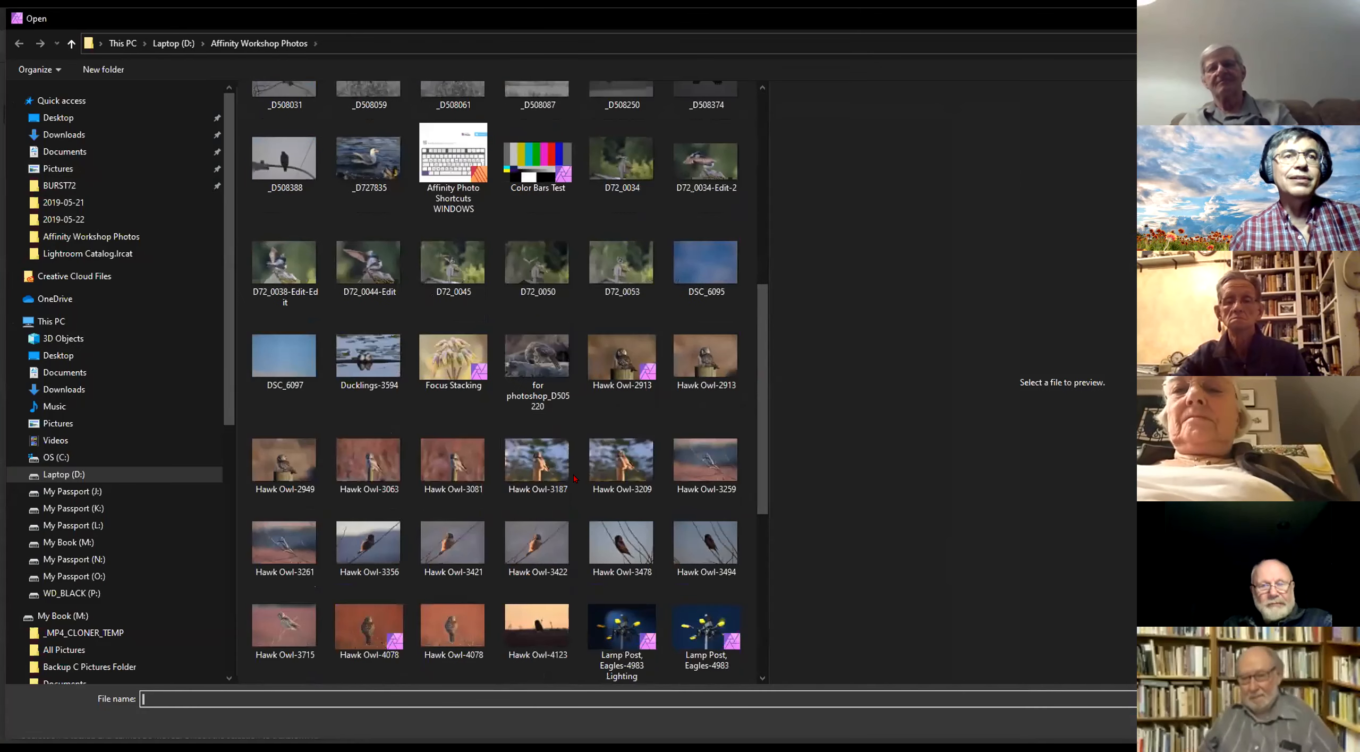
{"action": "scroll", "coordinate": [579, 481], "scroll_direction": "down", "scroll_amount": 3}
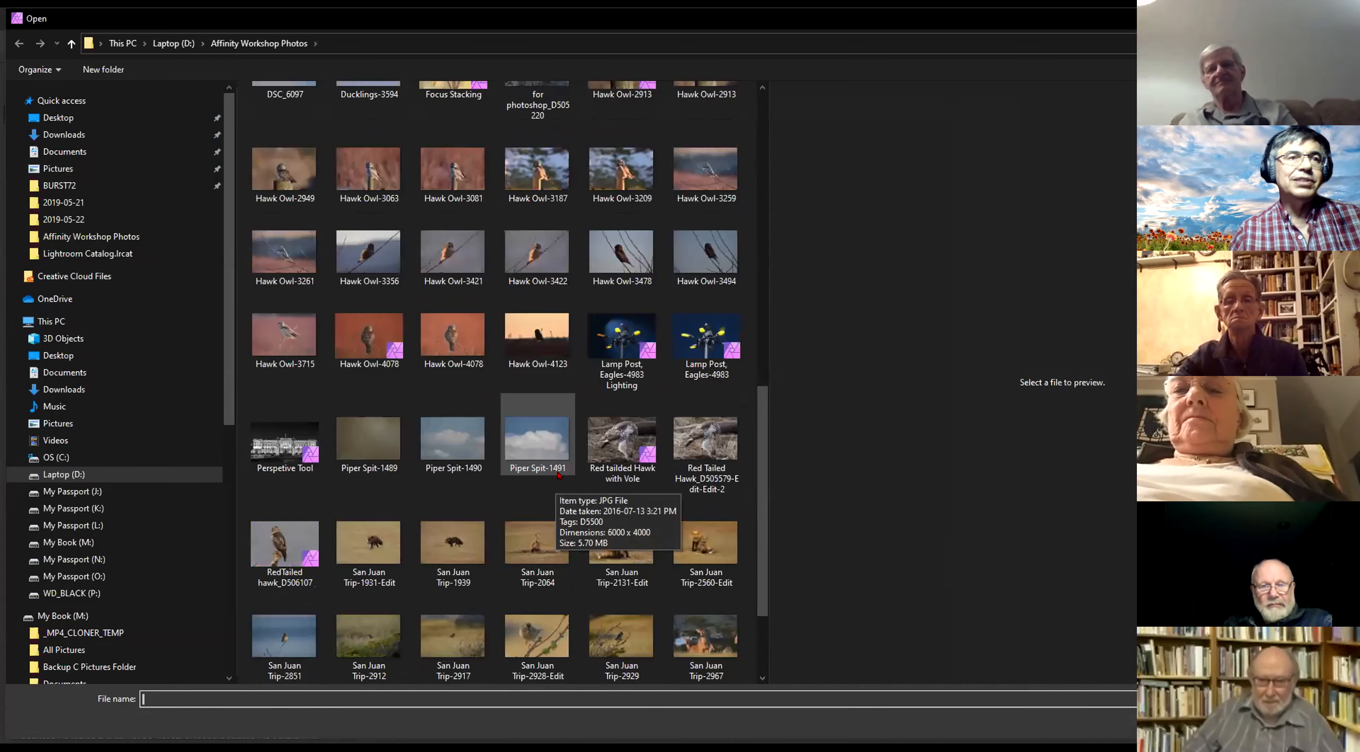
{"action": "scroll", "coordinate": [559, 477], "scroll_direction": "down", "scroll_amount": 3}
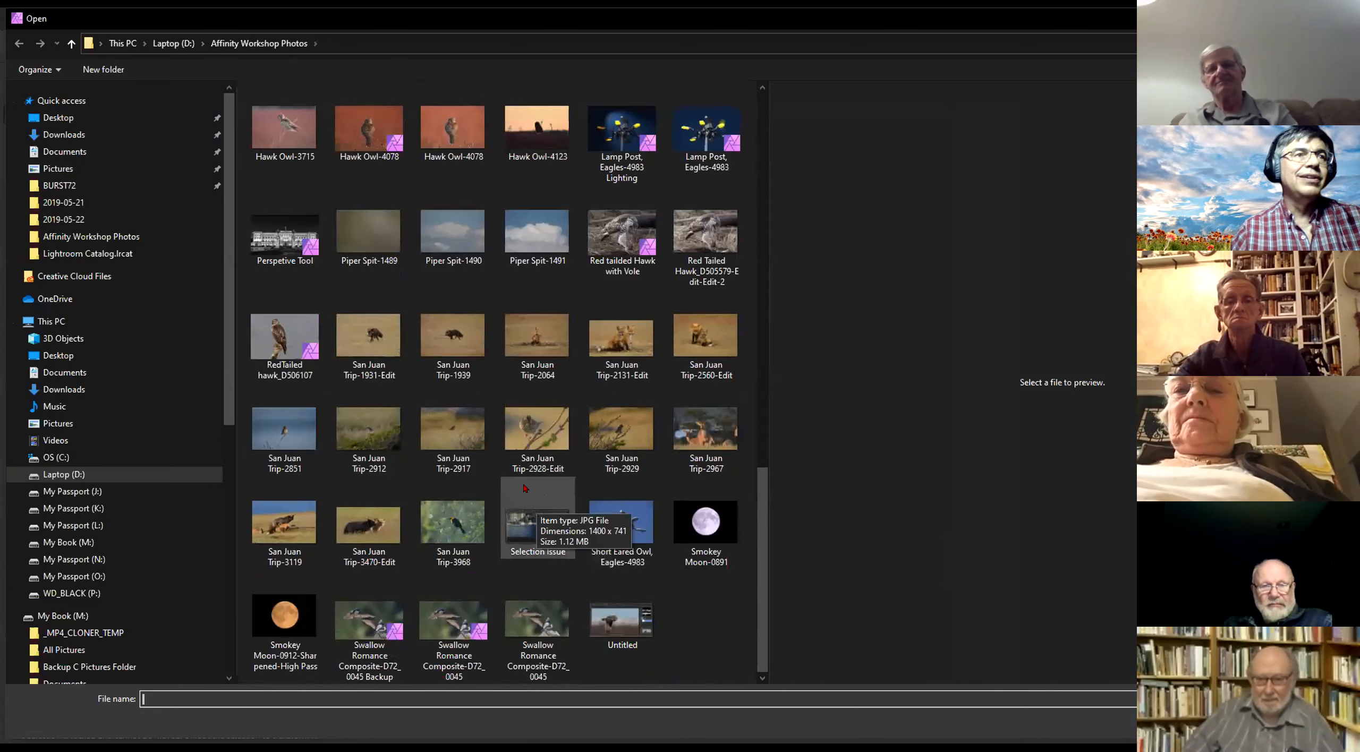
{"action": "scroll", "coordinate": [525, 488], "scroll_direction": "up", "scroll_amount": 3}
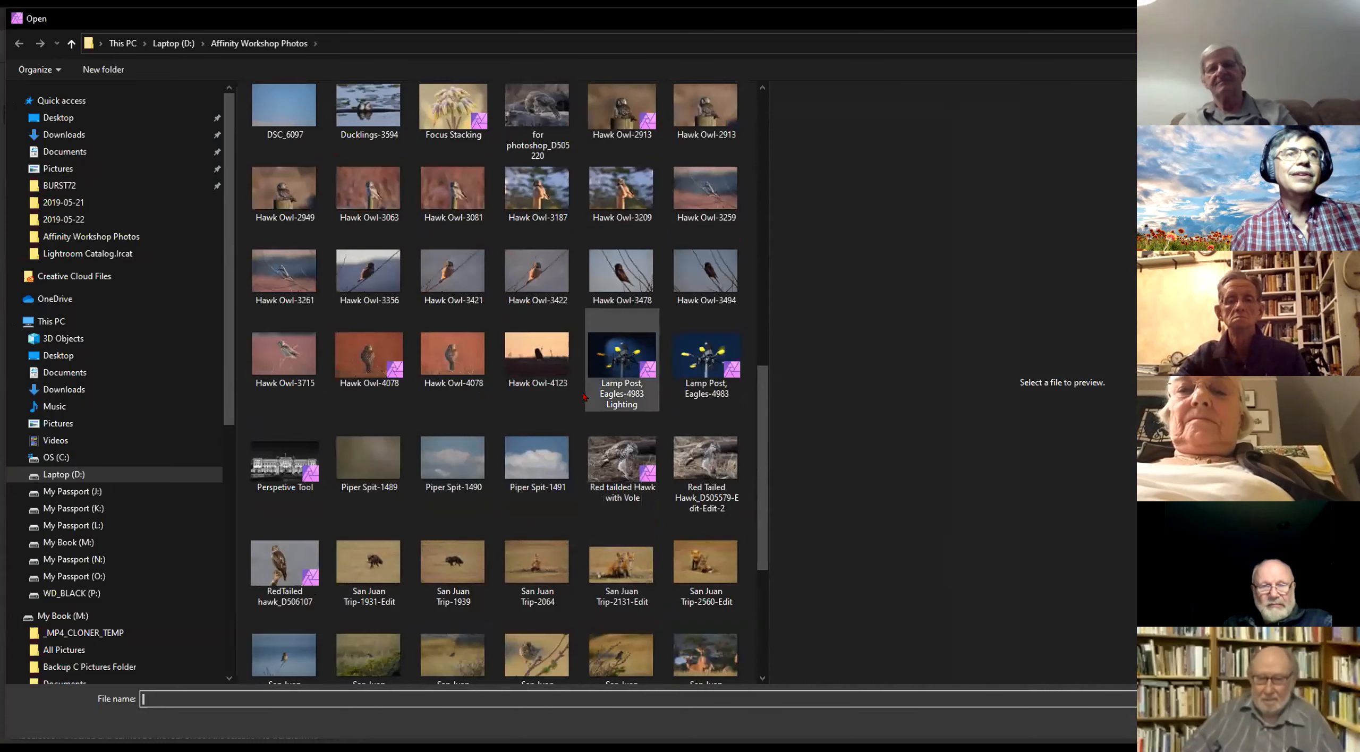
{"action": "scroll", "coordinate": [456, 446], "scroll_direction": "up", "scroll_amount": 3}
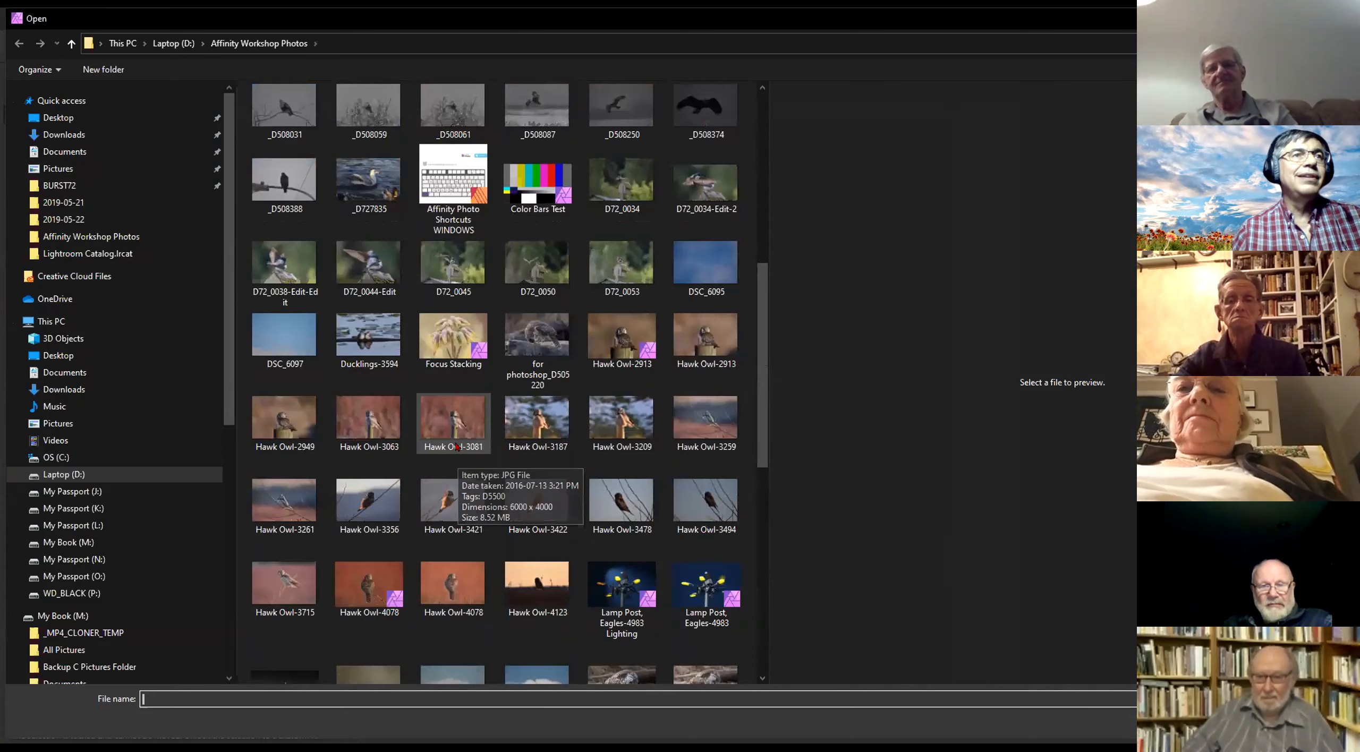
{"action": "scroll", "coordinate": [573, 375], "scroll_direction": "up", "scroll_amount": 5}
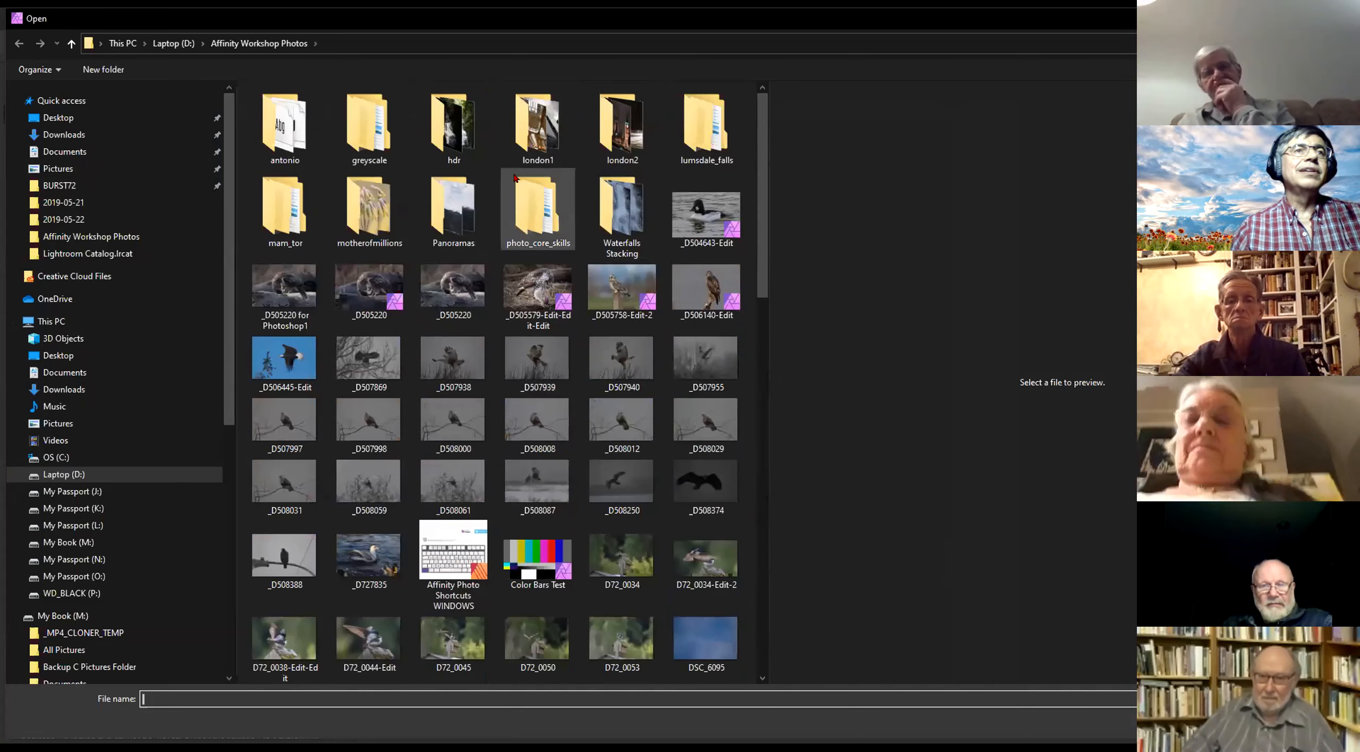
{"action": "double_click", "coordinate": [449, 199]}
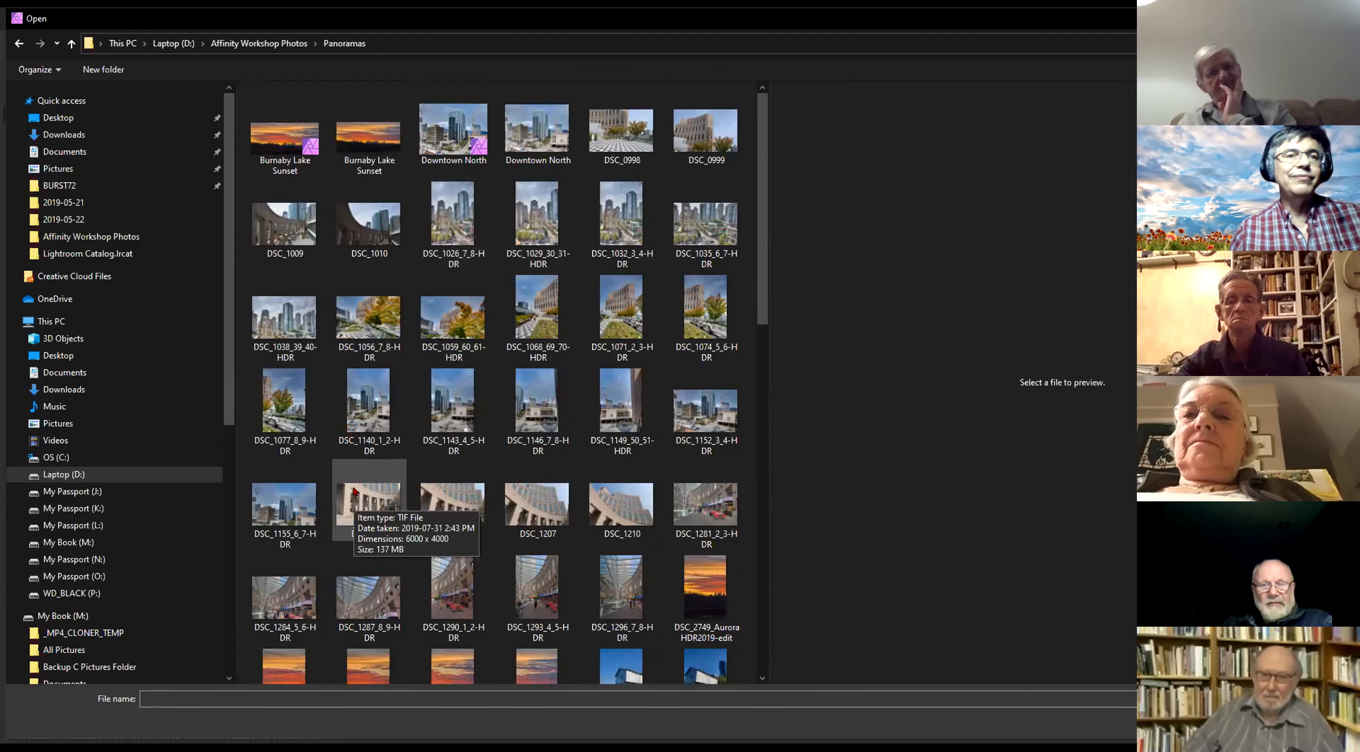
{"action": "scroll", "coordinate": [421, 362], "scroll_direction": "down", "scroll_amount": 3}
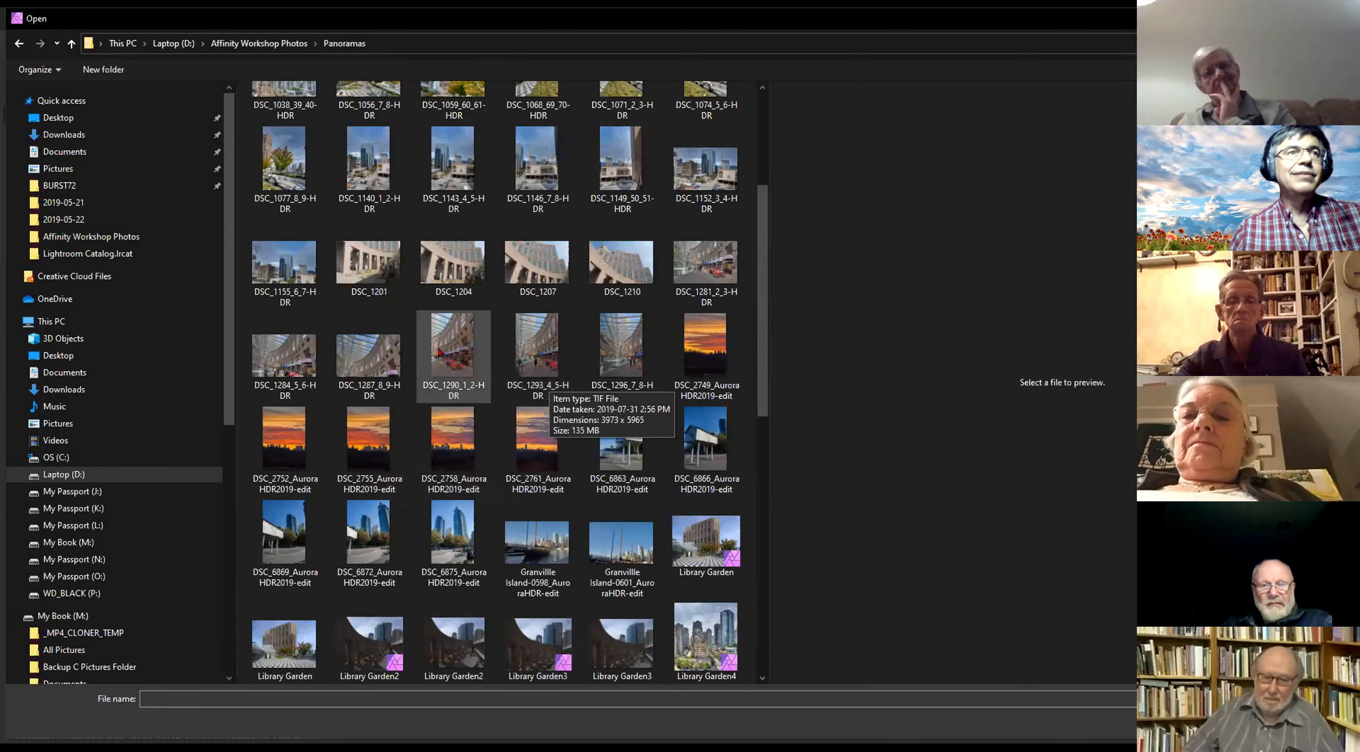
{"action": "scroll", "coordinate": [421, 363], "scroll_direction": "up", "scroll_amount": 3}
{"action": "left_click", "coordinate": [369, 138]}
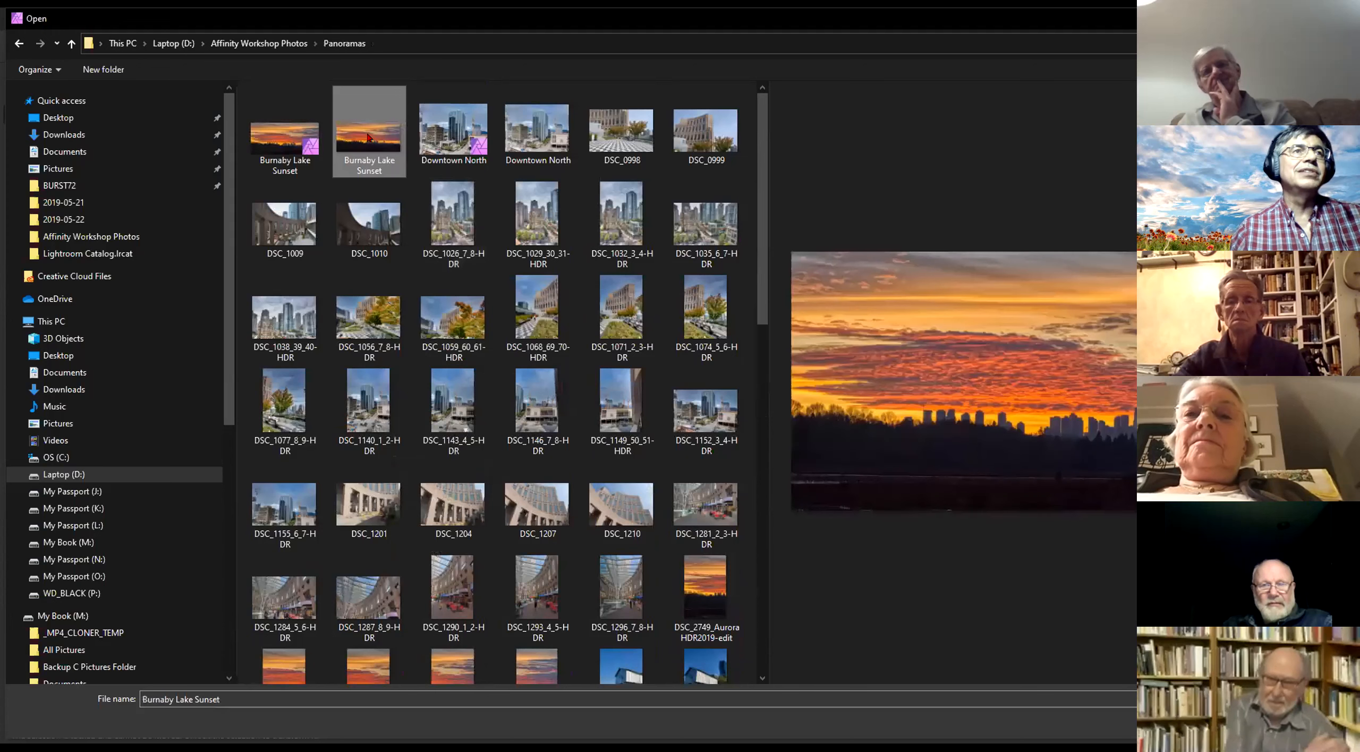
{"action": "double_click", "coordinate": [369, 139]}
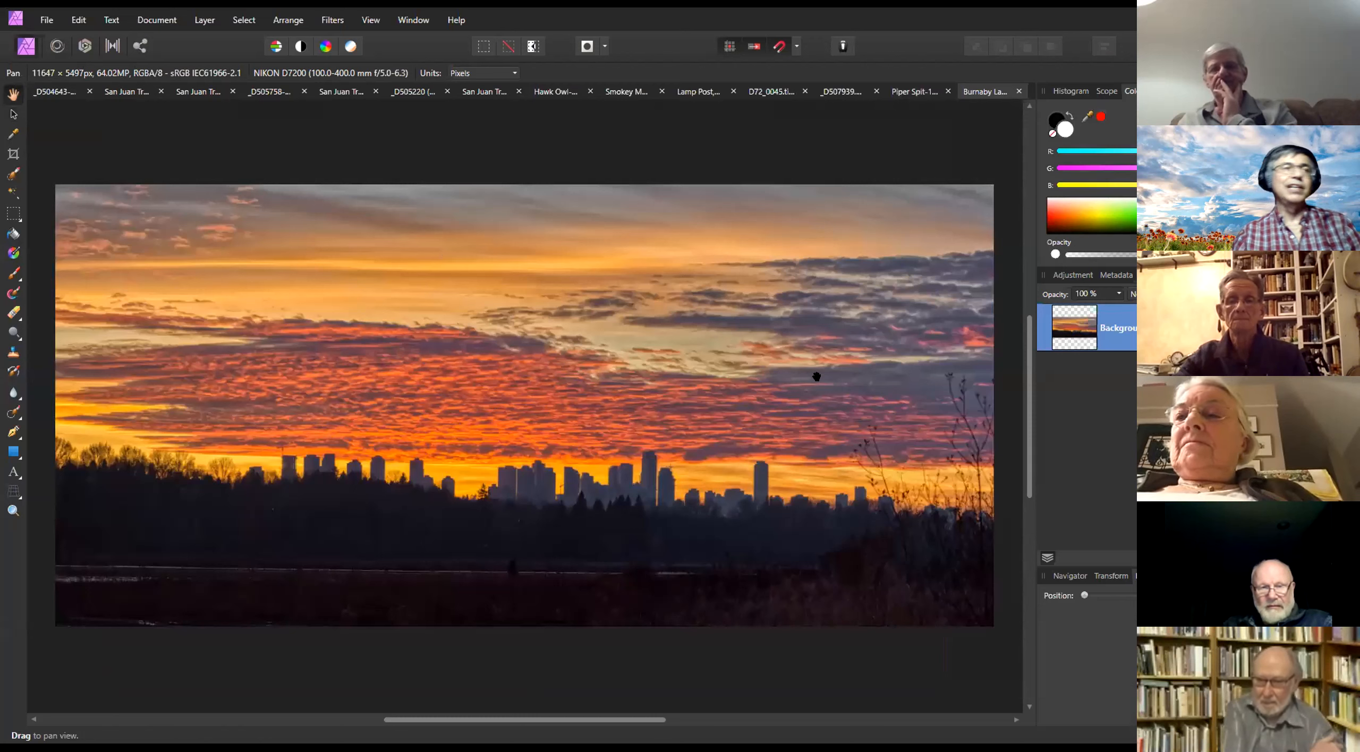
Select the dark foreground and skyline with the Selection Brush at 475.9 px, subtracting the sky patches between the buildings
{"action": "left_click", "coordinate": [13, 175]}
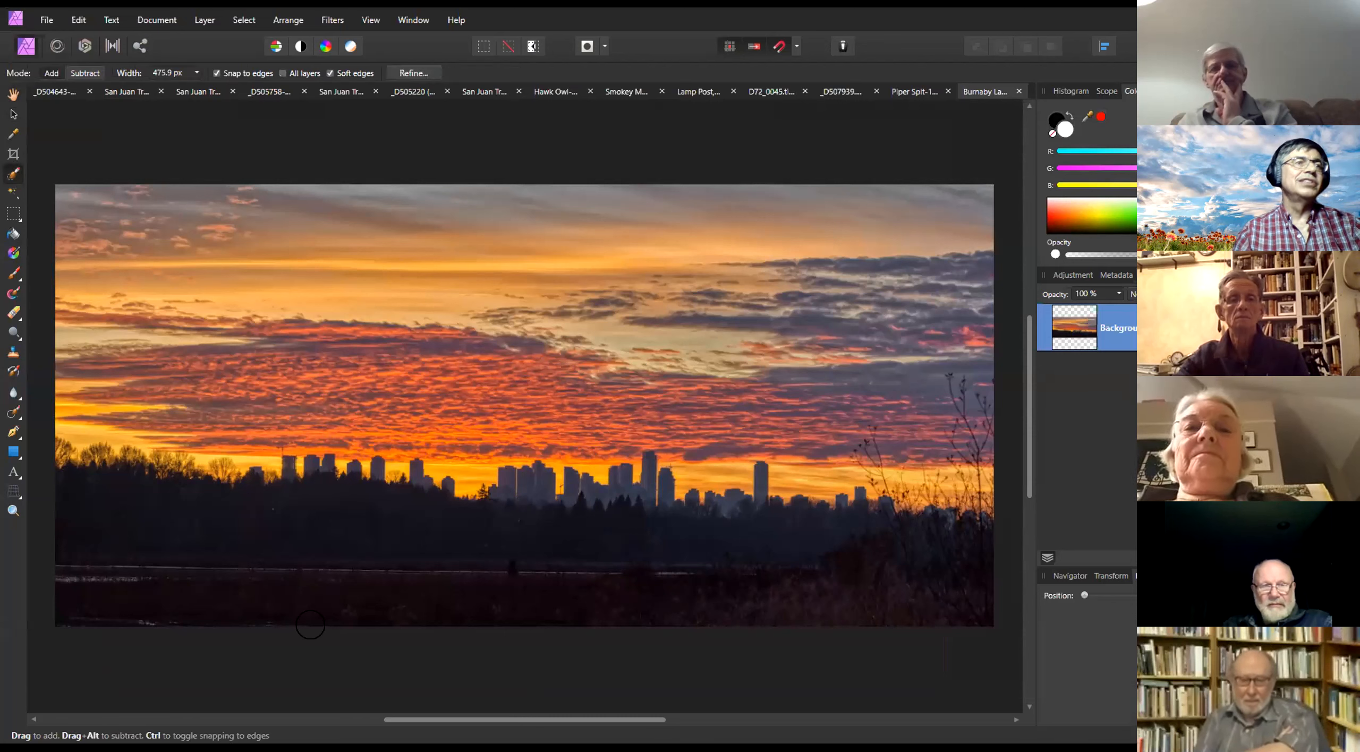
{"action": "mouse_move", "coordinate": [433, 537]}
{"action": "left_mouse_down"}
{"action": "mouse_move", "coordinate": [767, 570]}
{"action": "mouse_move", "coordinate": [952, 539]}
{"action": "mouse_move", "coordinate": [901, 532]}
{"action": "mouse_move", "coordinate": [467, 499]}
{"action": "mouse_move", "coordinate": [940, 561]}
{"action": "mouse_move", "coordinate": [970, 601]}
{"action": "left_mouse_up"}
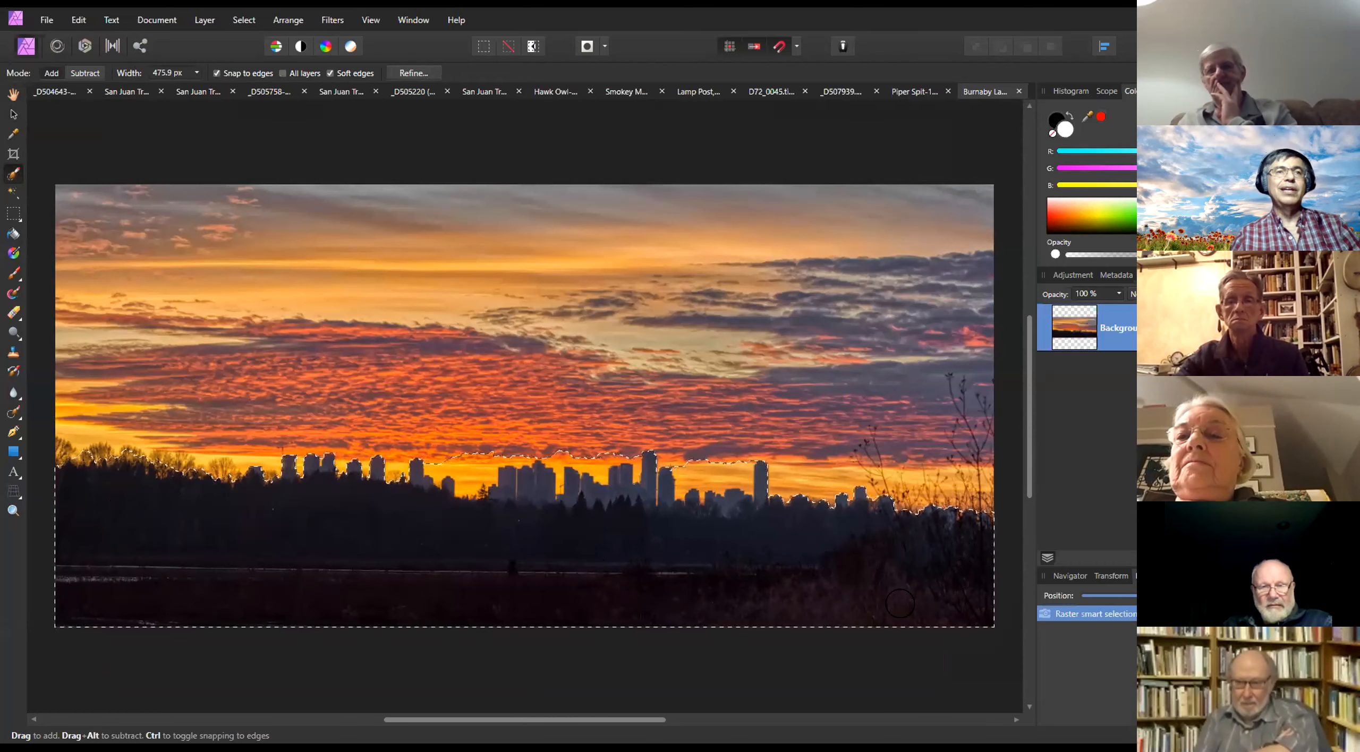
{"action": "left_click_drag", "start_coordinate": [461, 388], "coordinate": [473, 473]}
{"action": "mouse_move", "coordinate": [657, 436]}
{"action": "left_mouse_down"}
{"action": "mouse_move", "coordinate": [739, 470]}
{"action": "mouse_move", "coordinate": [638, 446]}
{"action": "left_mouse_up"}
{"action": "left_click_drag", "start_coordinate": [553, 422], "coordinate": [582, 447]}
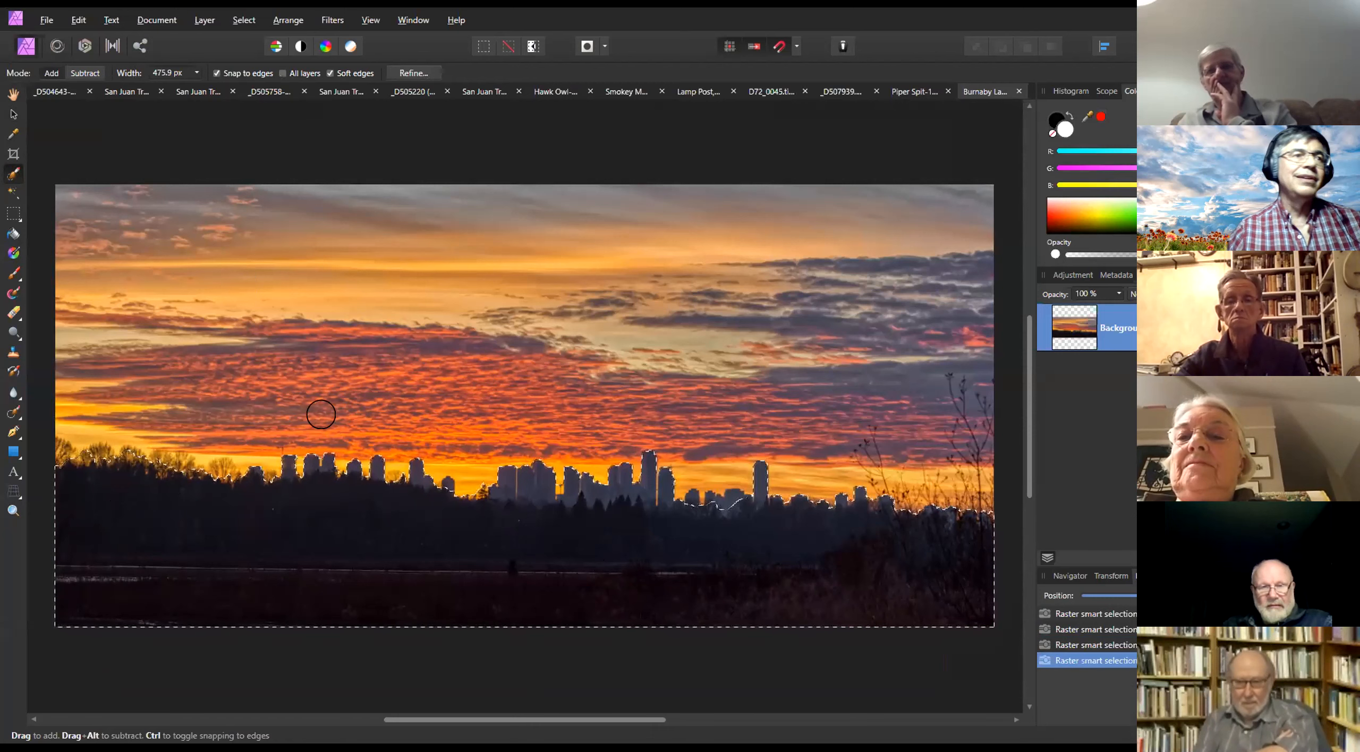
Refine the selection by painting along the tree line, city skyline and bare bushes with the Matte adjustment brush at 468 px
{"action": "left_click", "coordinate": [414, 74]}
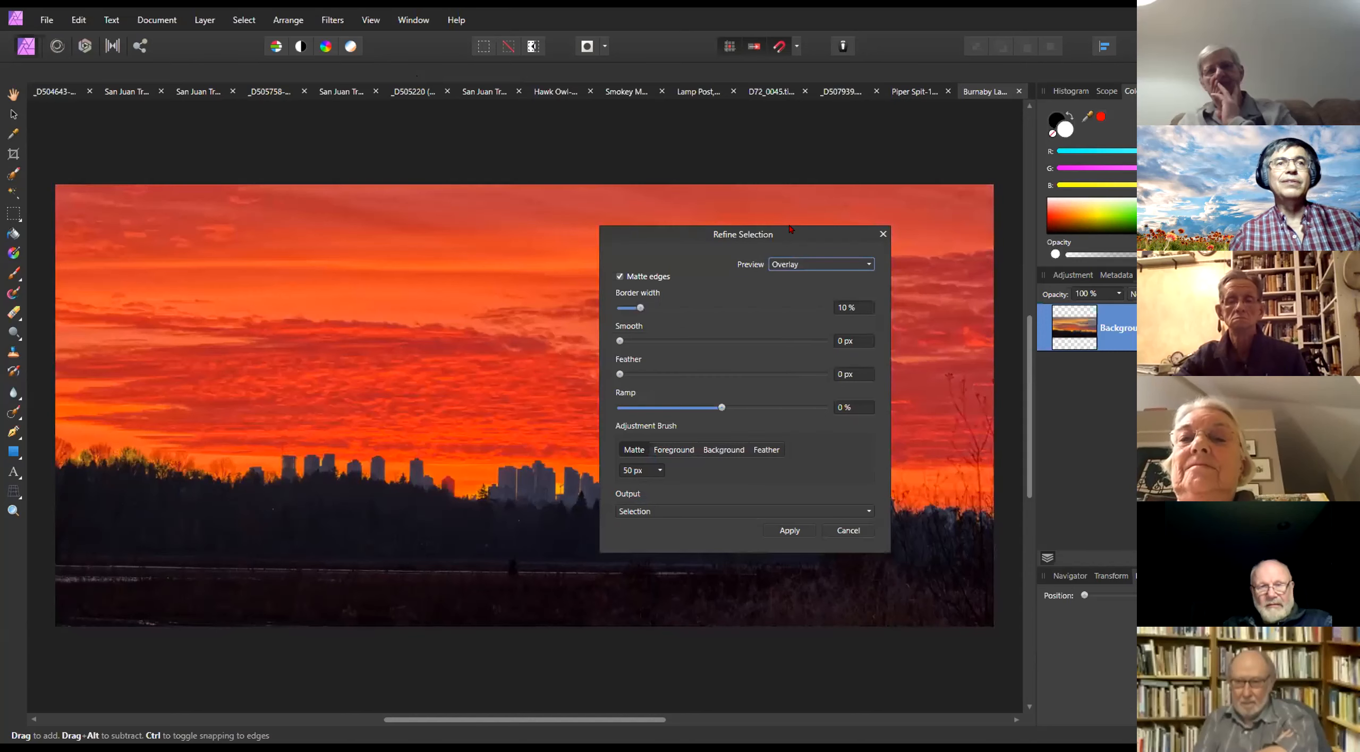
{"action": "left_click_drag", "start_coordinate": [790, 229], "coordinate": [1199, 211]}
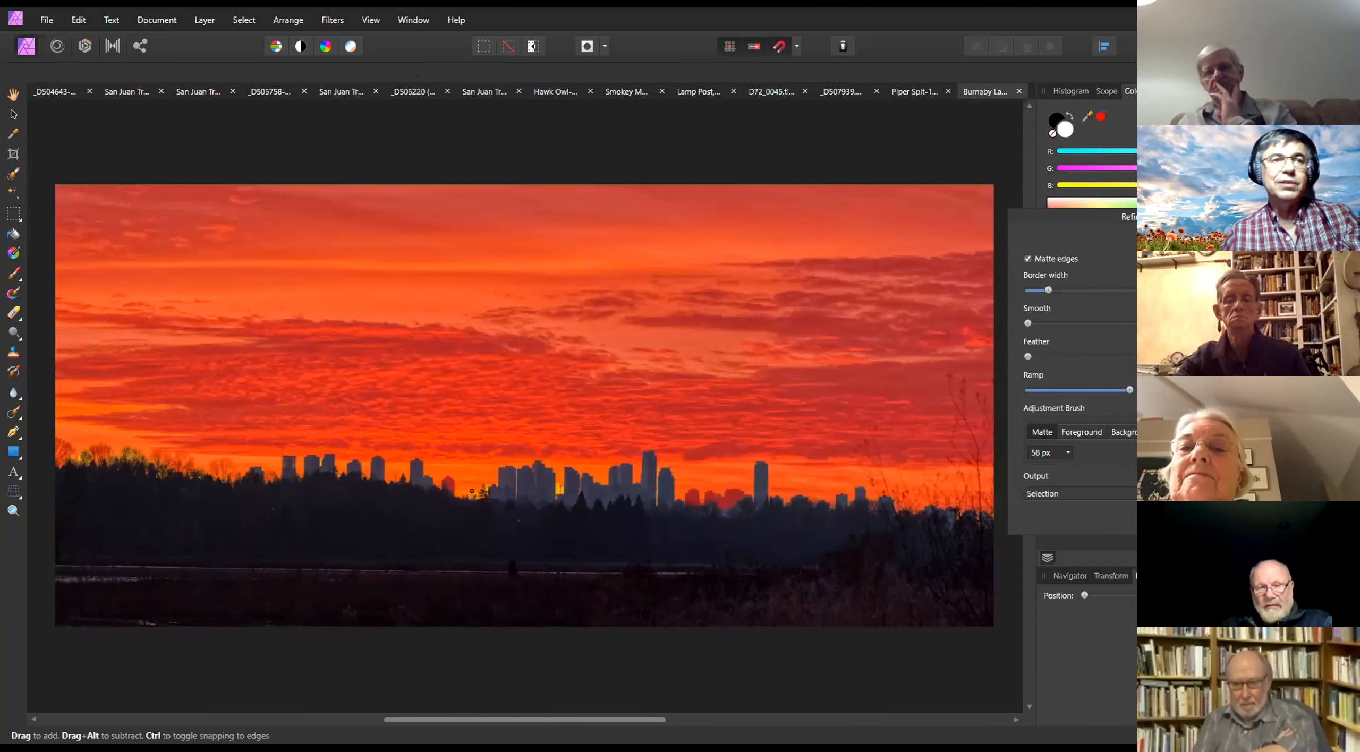
{"action": "key", "text": "bracketright"}
{"action": "key", "text": "bracketright"}
{"action": "key", "text": "bracketright"}
{"action": "key", "text": "bracketright"}
{"action": "key", "text": "bracketright"}
{"action": "key", "text": "bracketright"}
{"action": "key", "text": "bracketright"}
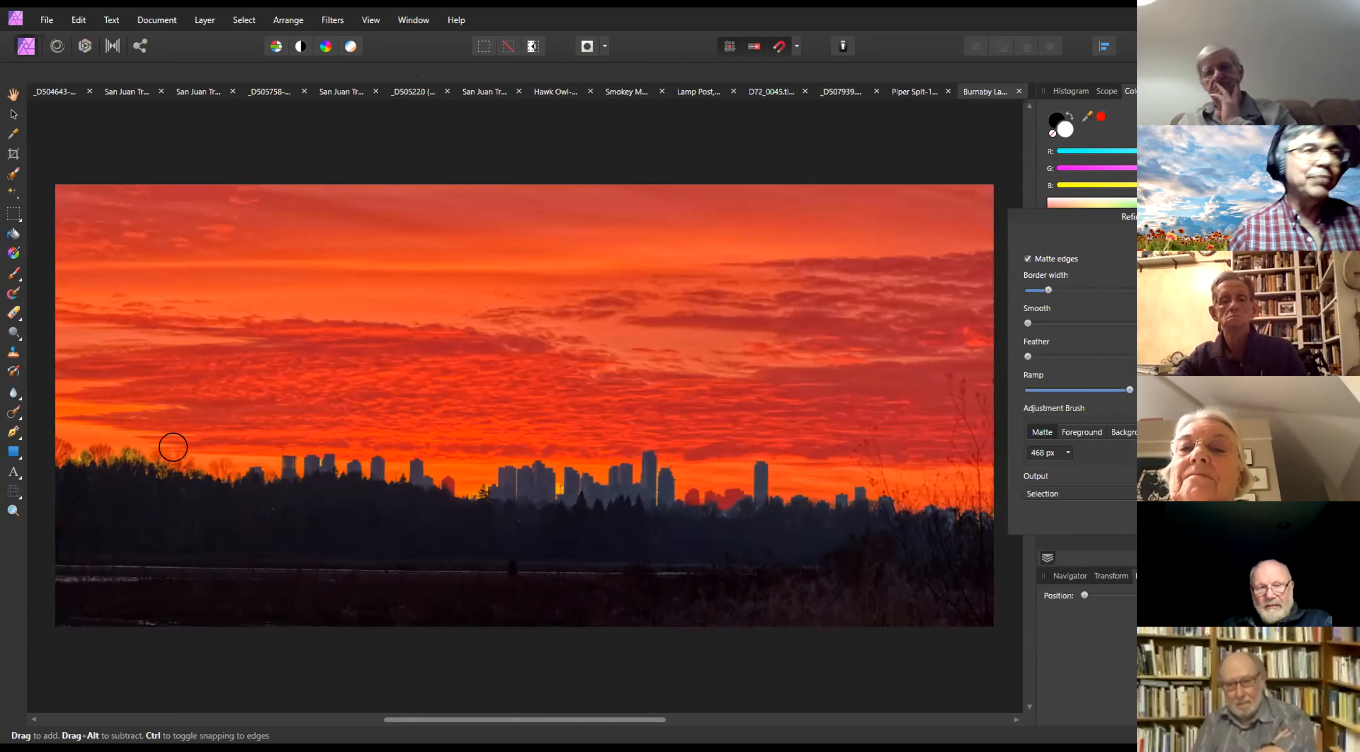
{"action": "mouse_move", "coordinate": [74, 465]}
{"action": "left_mouse_down"}
{"action": "mouse_move", "coordinate": [150, 455]}
{"action": "mouse_move", "coordinate": [224, 477]}
{"action": "left_mouse_up"}
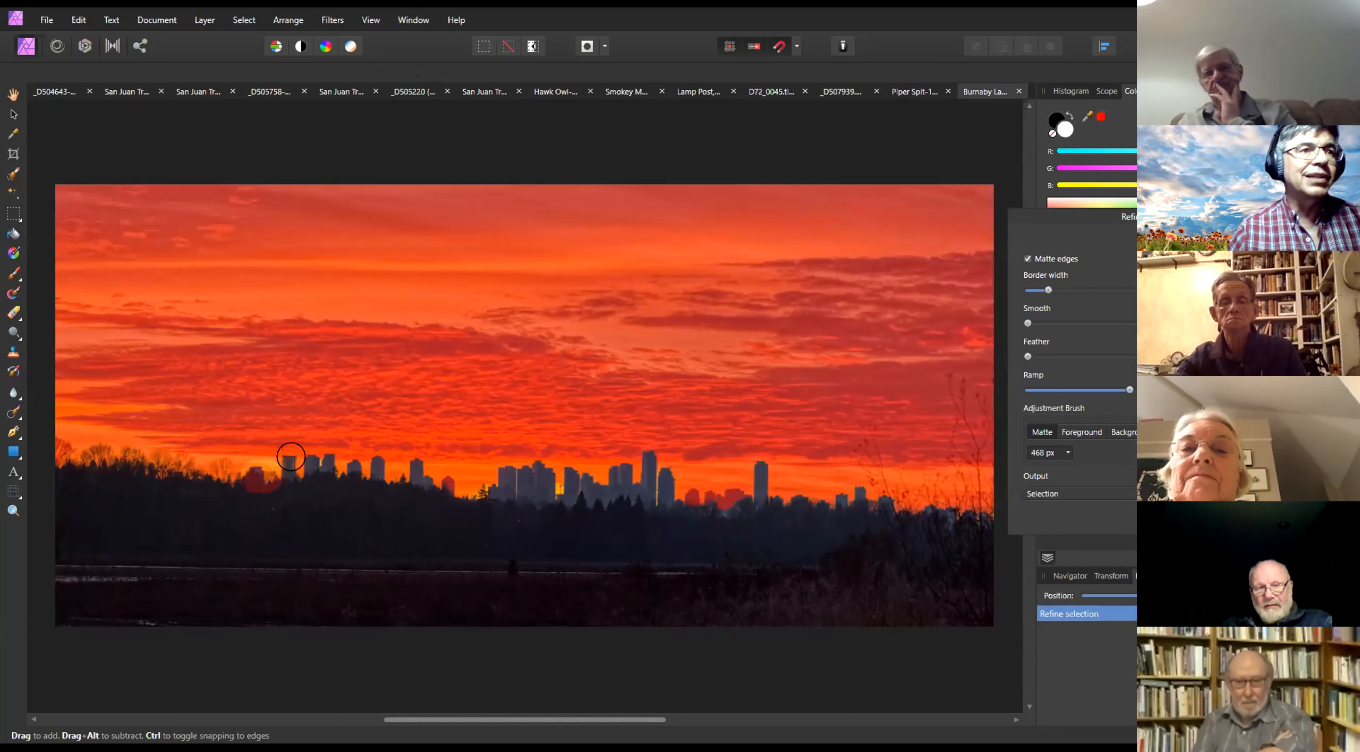
{"action": "mouse_move", "coordinate": [403, 463]}
{"action": "left_mouse_down"}
{"action": "mouse_move", "coordinate": [468, 491]}
{"action": "mouse_move", "coordinate": [547, 468]}
{"action": "mouse_move", "coordinate": [515, 488]}
{"action": "mouse_move", "coordinate": [516, 457]}
{"action": "mouse_move", "coordinate": [582, 476]}
{"action": "mouse_move", "coordinate": [531, 497]}
{"action": "left_mouse_up"}
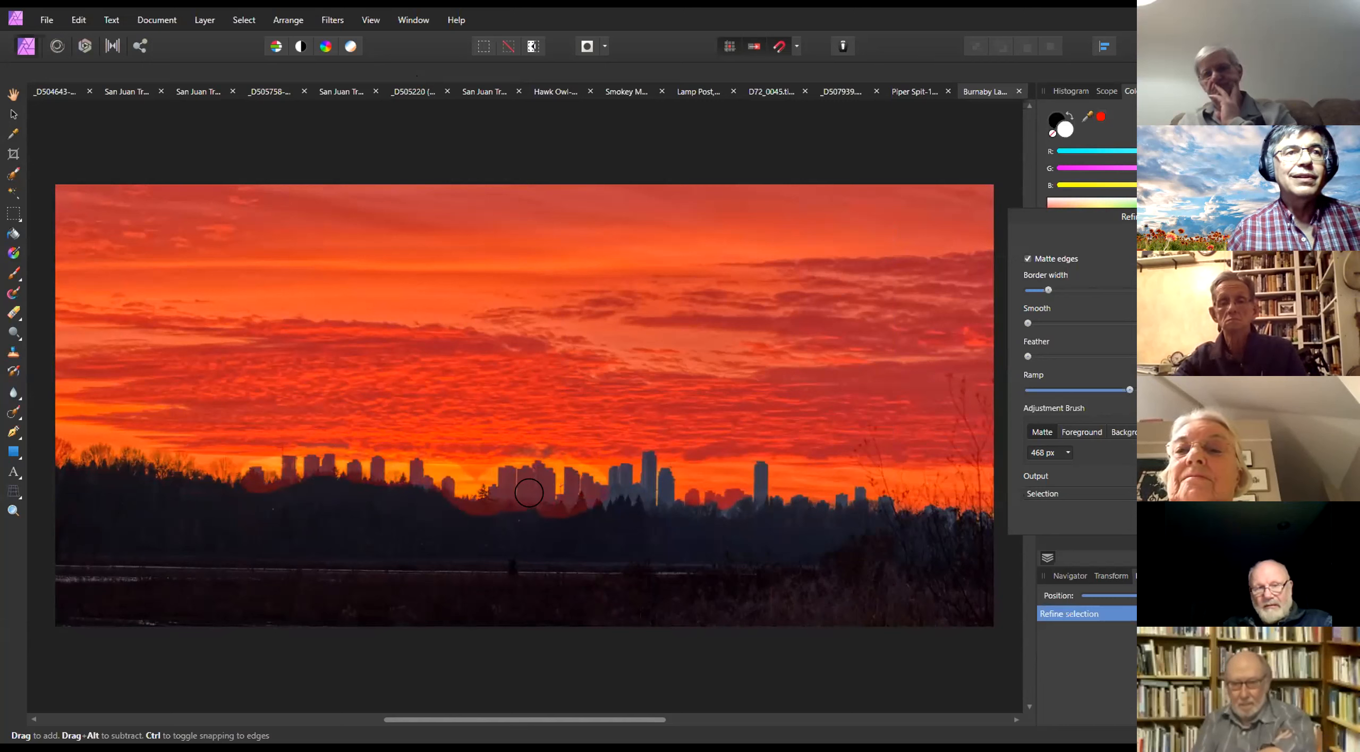
{"action": "mouse_move", "coordinate": [666, 486]}
{"action": "left_mouse_down"}
{"action": "mouse_move", "coordinate": [634, 491]}
{"action": "mouse_move", "coordinate": [722, 501]}
{"action": "mouse_move", "coordinate": [751, 490]}
{"action": "mouse_move", "coordinate": [752, 459]}
{"action": "mouse_move", "coordinate": [762, 492]}
{"action": "mouse_move", "coordinate": [966, 503]}
{"action": "mouse_move", "coordinate": [962, 386]}
{"action": "mouse_move", "coordinate": [947, 367]}
{"action": "mouse_move", "coordinate": [961, 424]}
{"action": "mouse_move", "coordinate": [952, 482]}
{"action": "mouse_move", "coordinate": [921, 468]}
{"action": "mouse_move", "coordinate": [925, 497]}
{"action": "mouse_move", "coordinate": [876, 475]}
{"action": "mouse_move", "coordinate": [856, 414]}
{"action": "mouse_move", "coordinate": [902, 501]}
{"action": "left_mouse_up"}
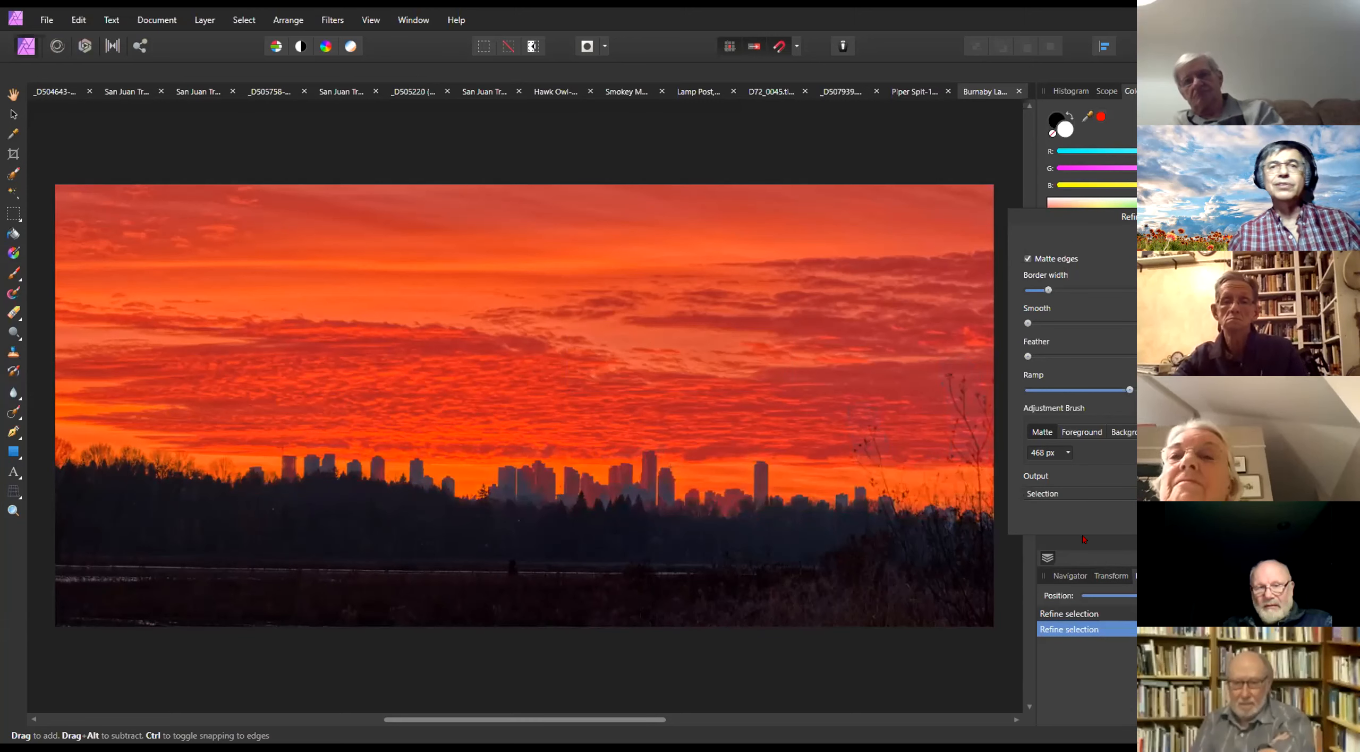
Set the refinement output to Mask and apply it
{"action": "left_click", "coordinate": [1109, 493]}
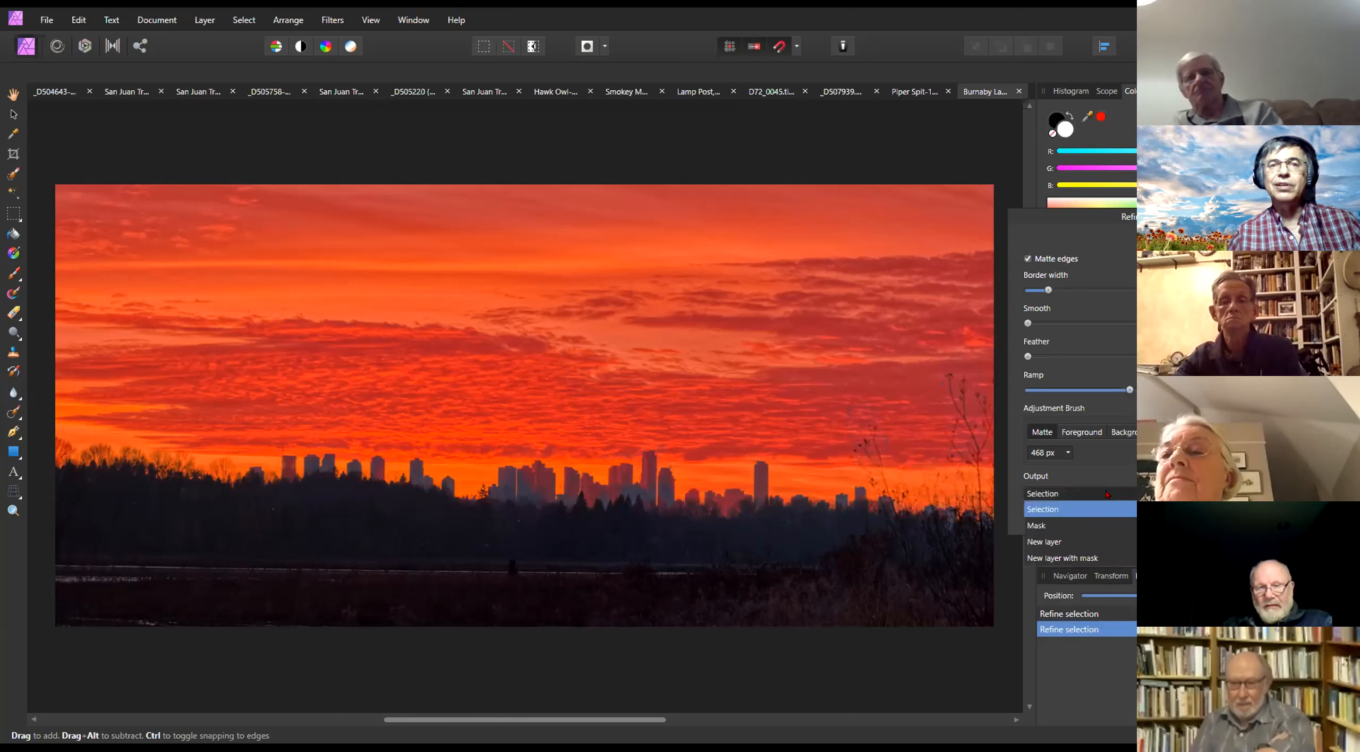
{"action": "left_click", "coordinate": [1103, 526]}
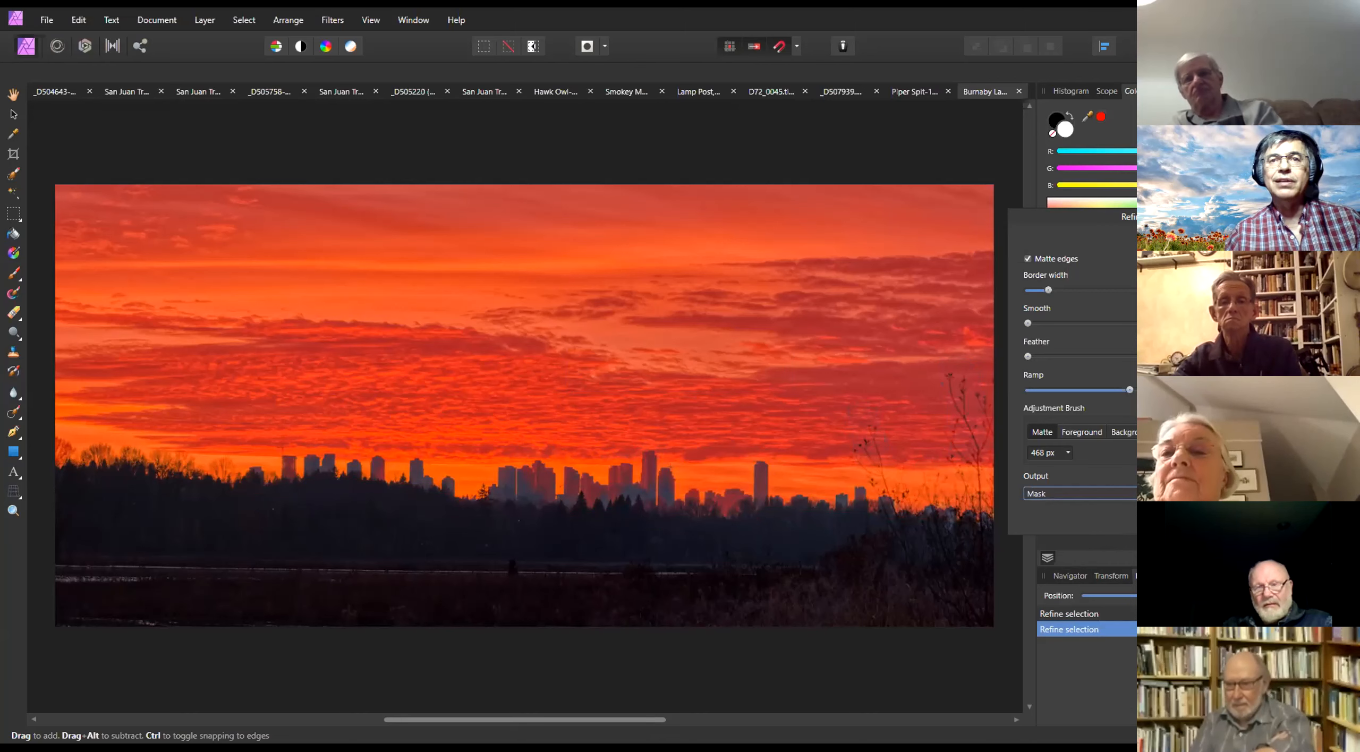
{"action": "key", "text": "Return"}
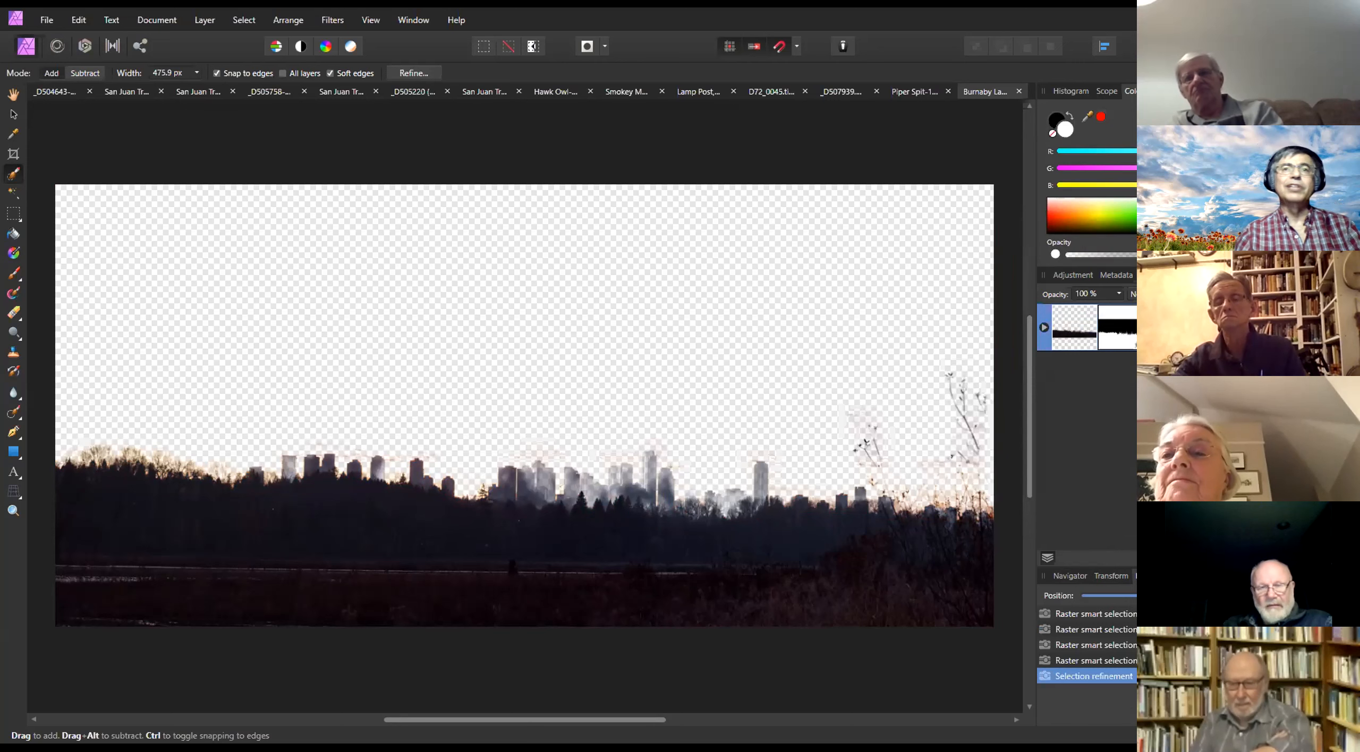
Switch to the Piper Spit cloud photo and copy its Background layer again
{"action": "left_click", "coordinate": [905, 92]}
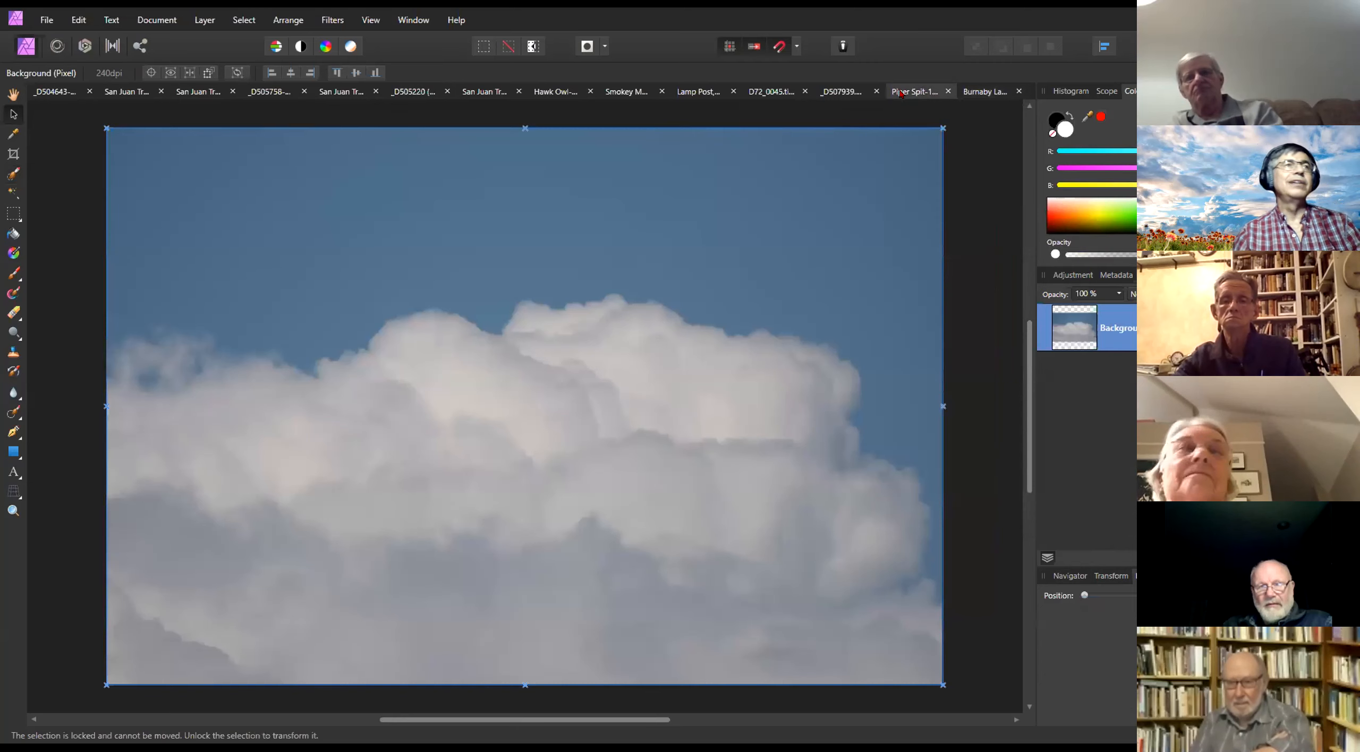
{"action": "left_click", "coordinate": [73, 22]}
{"action": "left_click", "coordinate": [32, 81]}
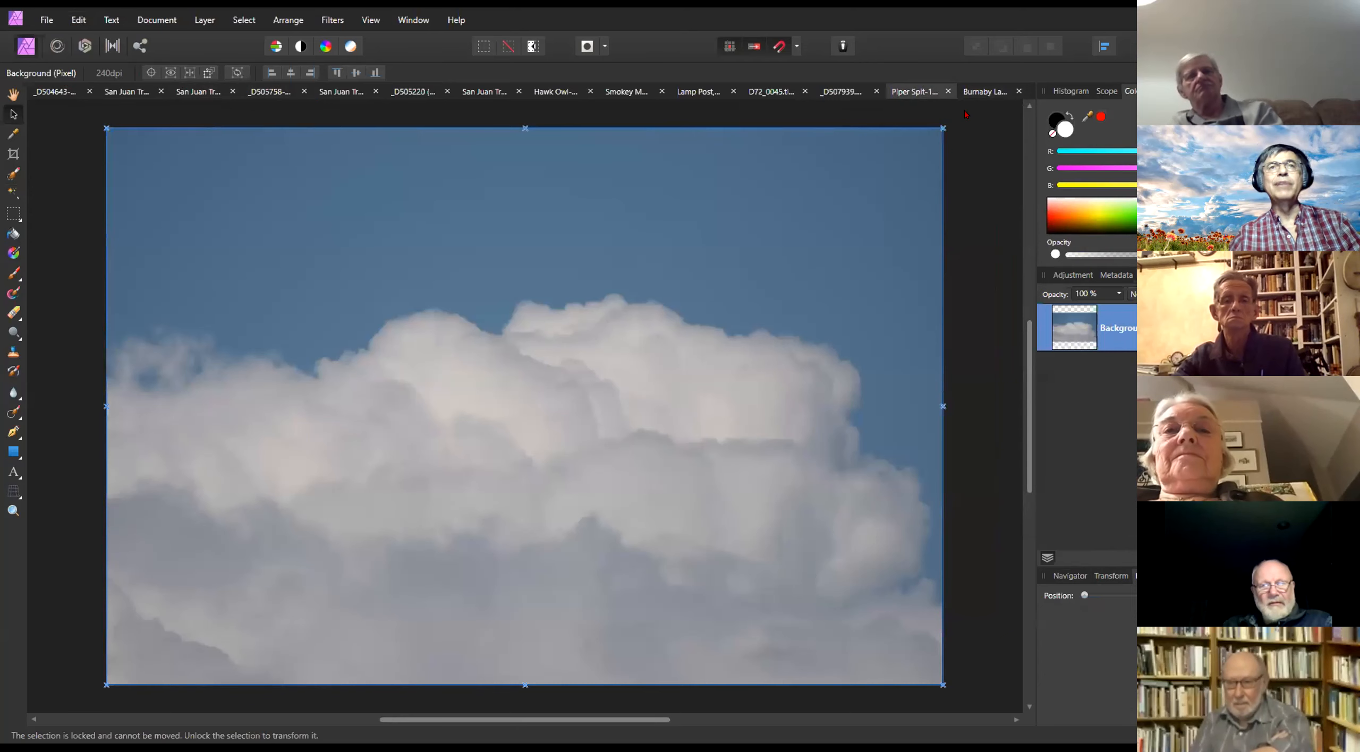
Paste the copied cloud layer into the Burnaby Lake Sunset panorama
{"action": "left_click", "coordinate": [977, 93]}
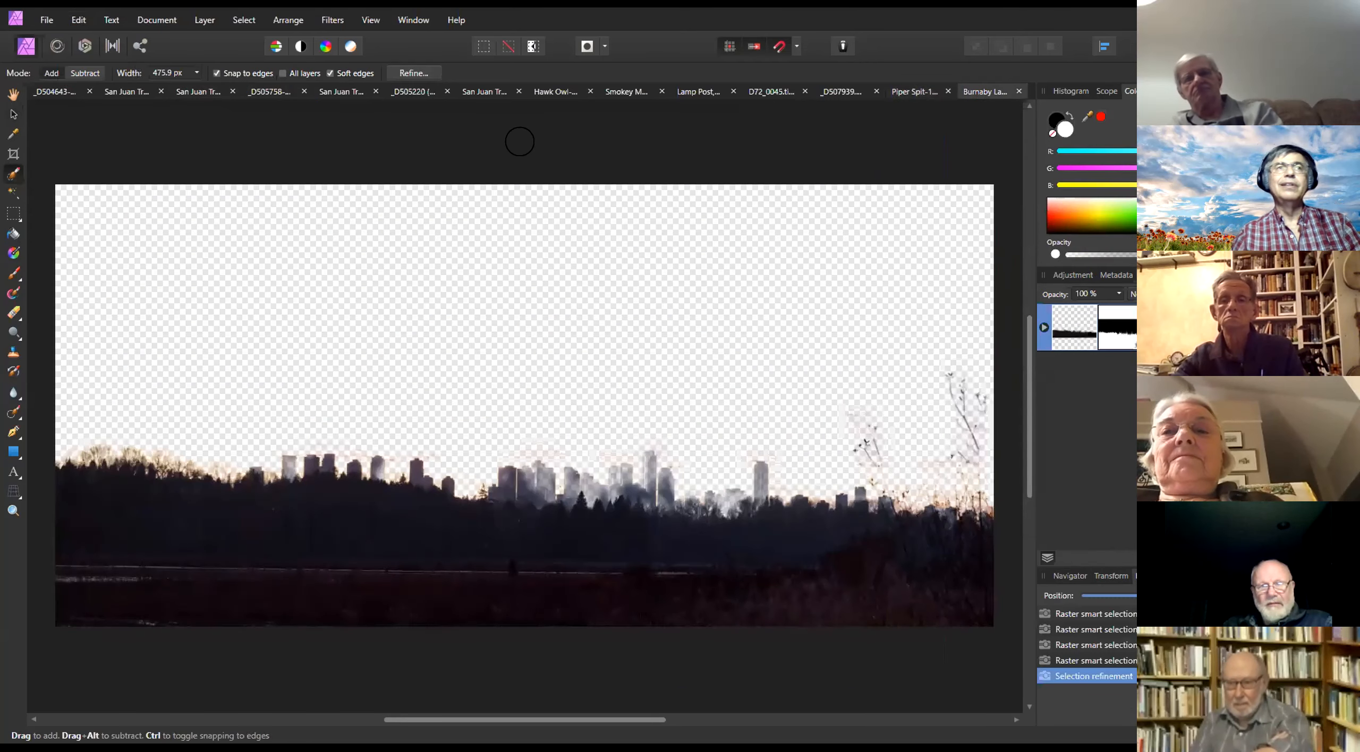
{"action": "left_click", "coordinate": [78, 22]}
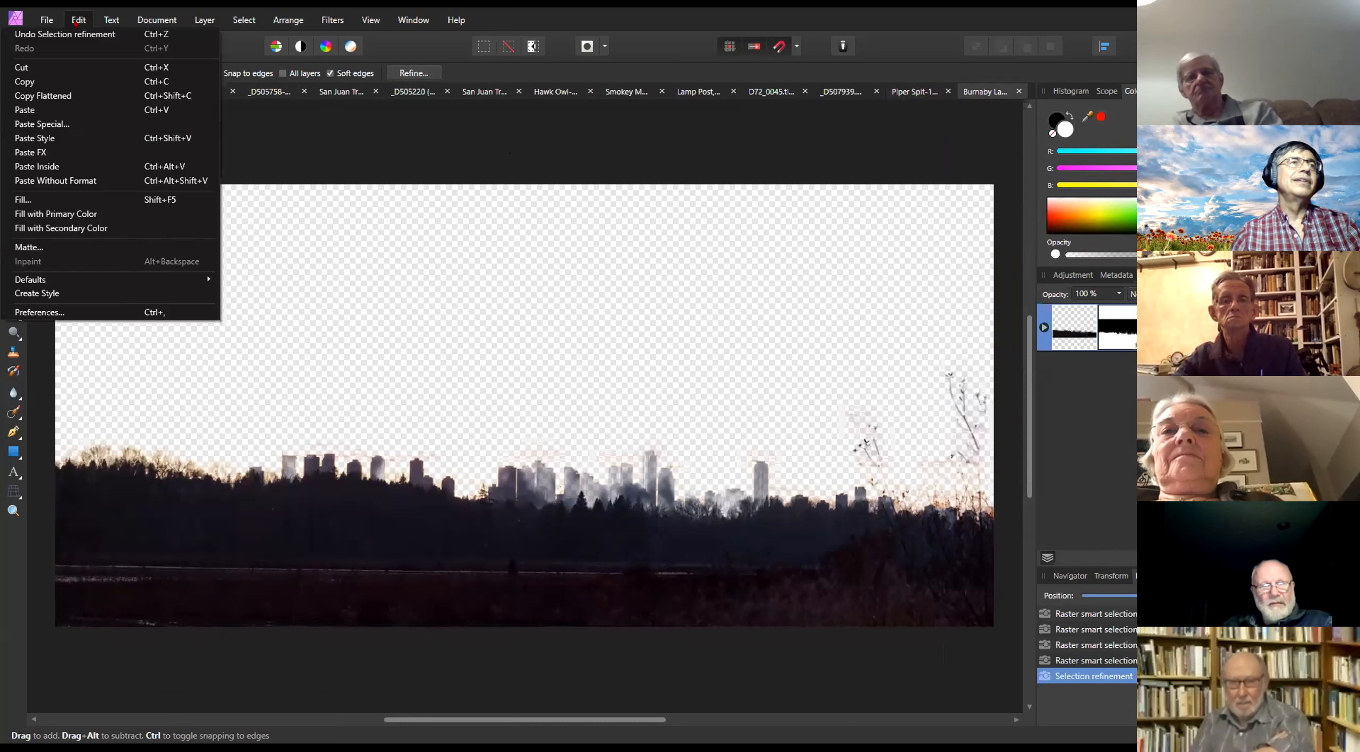
{"action": "left_click", "coordinate": [75, 109]}
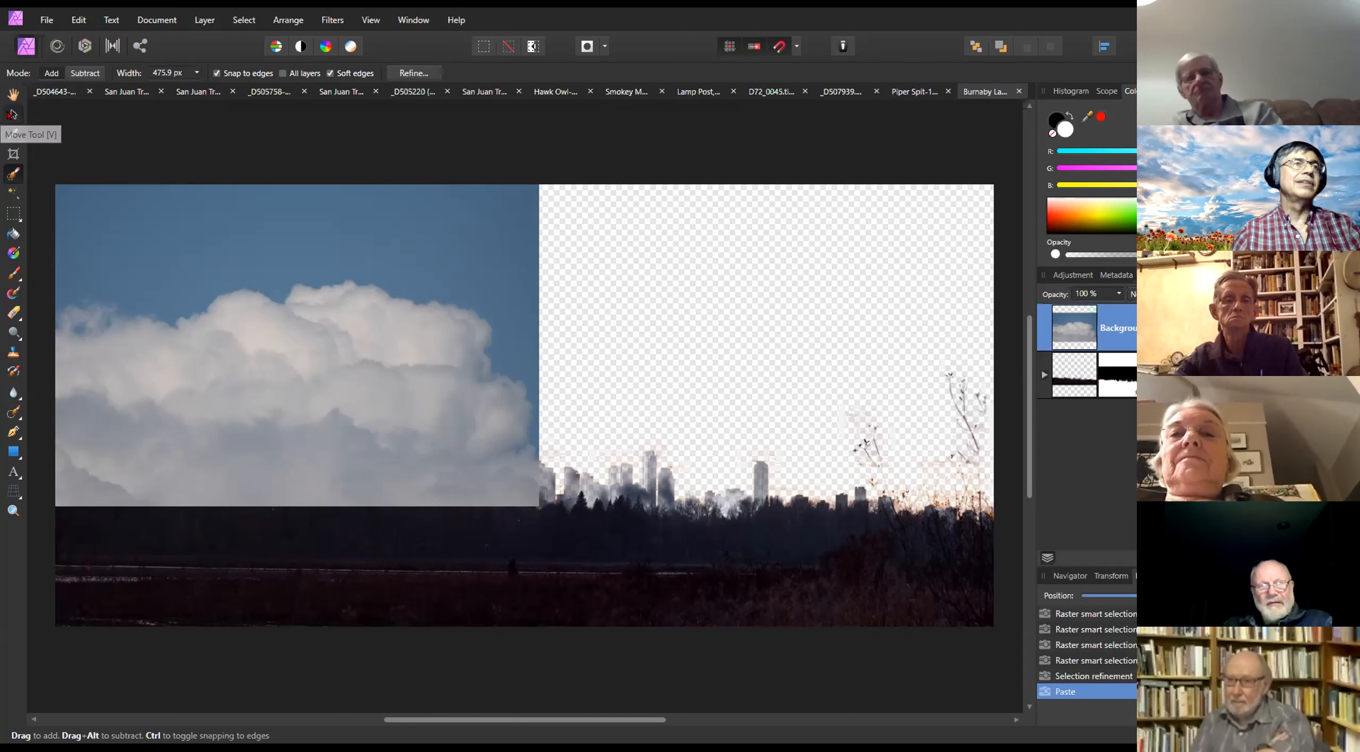
Enlarge the pasted cloud layer proportionally with the Move Tool until it covers the whole panorama
{"action": "left_click", "coordinate": [14, 113]}
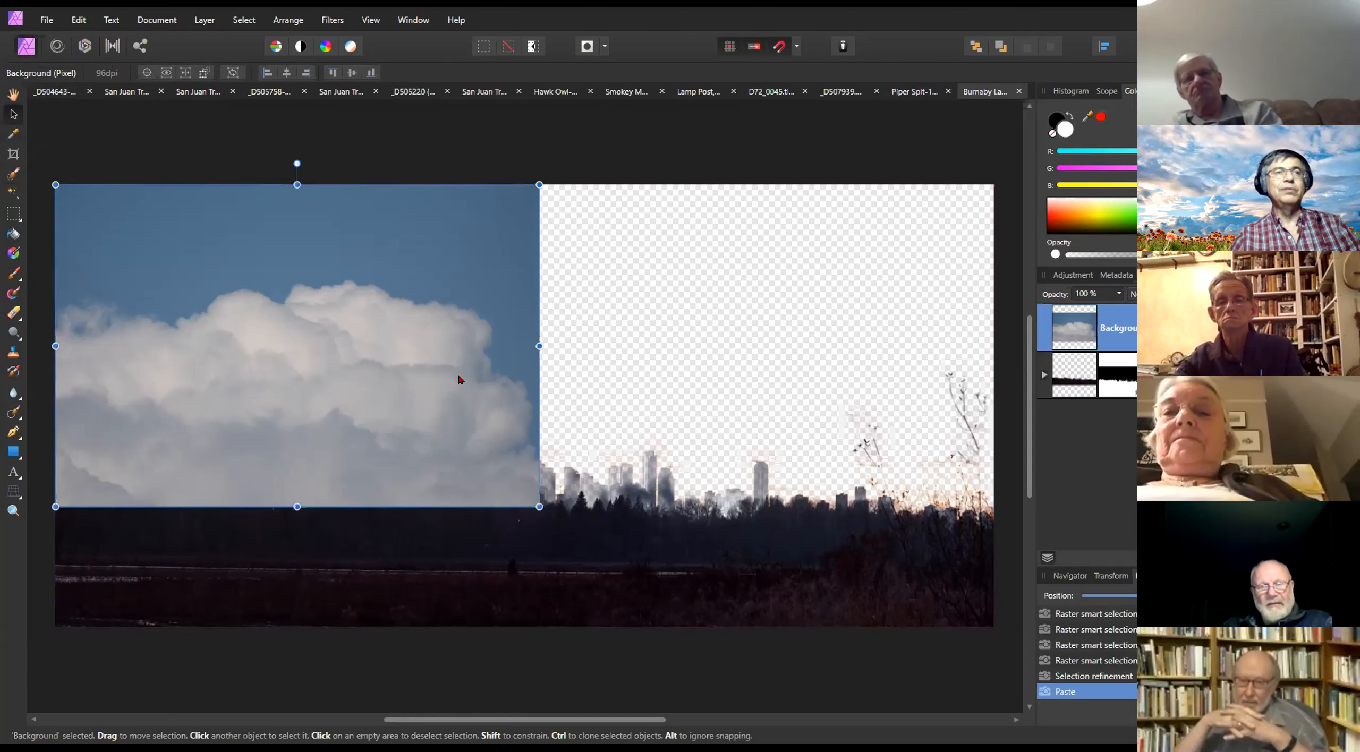
{"action": "scroll", "coordinate": [460, 366], "scroll_direction": "down", "scroll_amount": 1}
{"action": "scroll", "coordinate": [460, 365], "scroll_direction": "down", "scroll_amount": 1}
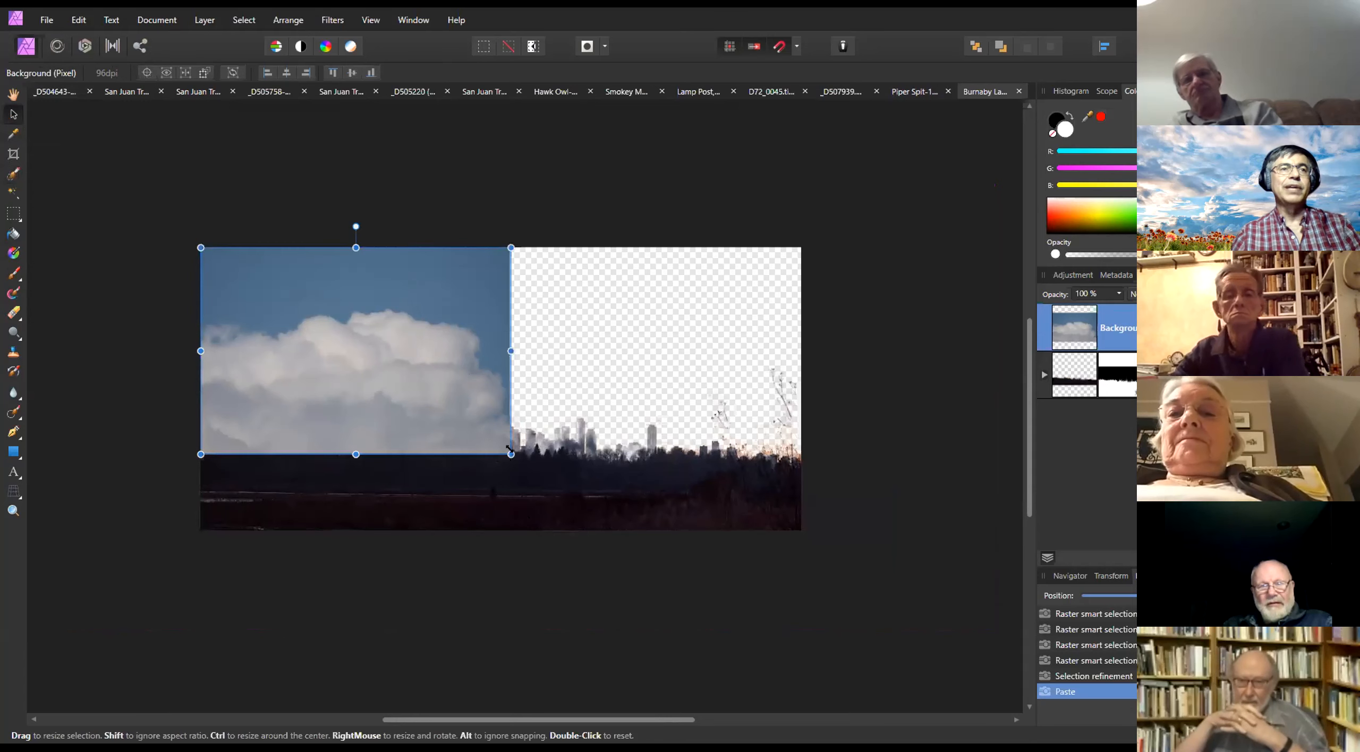
{"action": "left_click_drag", "start_coordinate": [532, 463], "coordinate": [717, 417]}
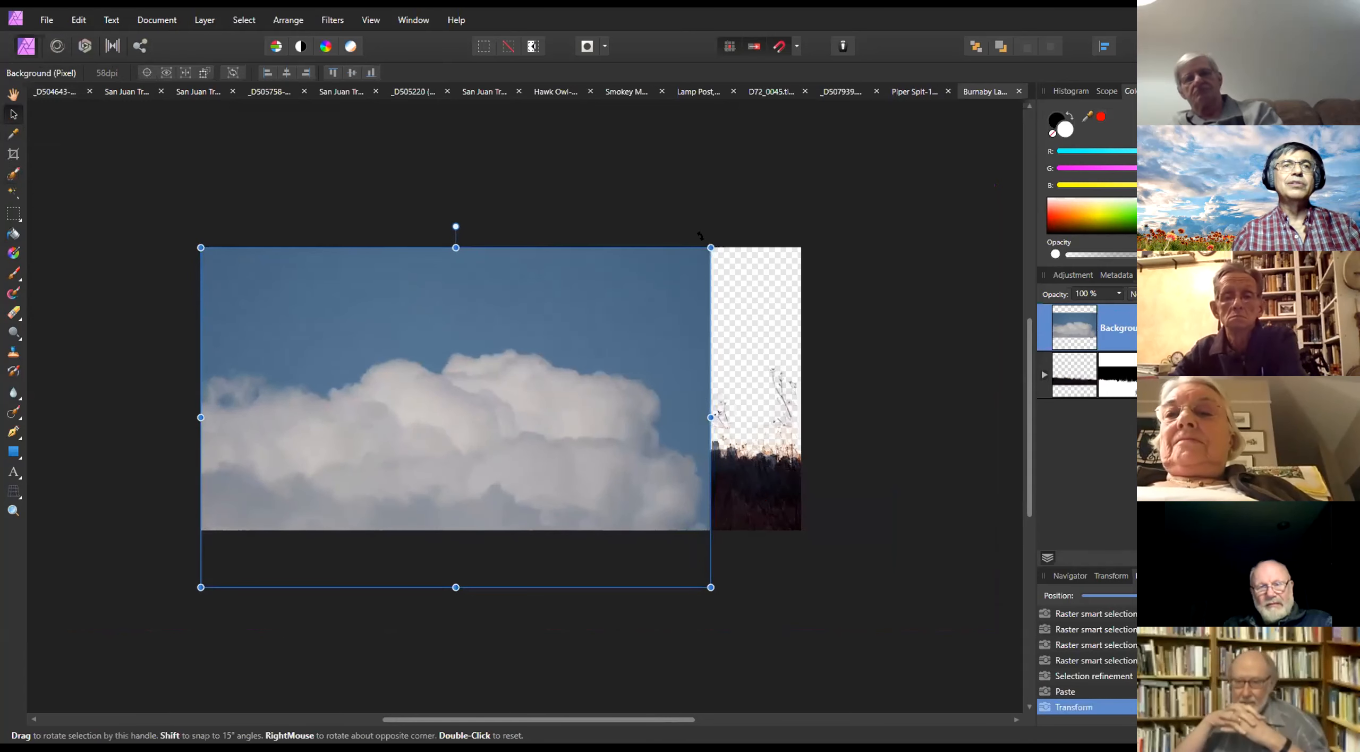
{"action": "left_click_drag", "start_coordinate": [711, 247], "coordinate": [850, 217]}
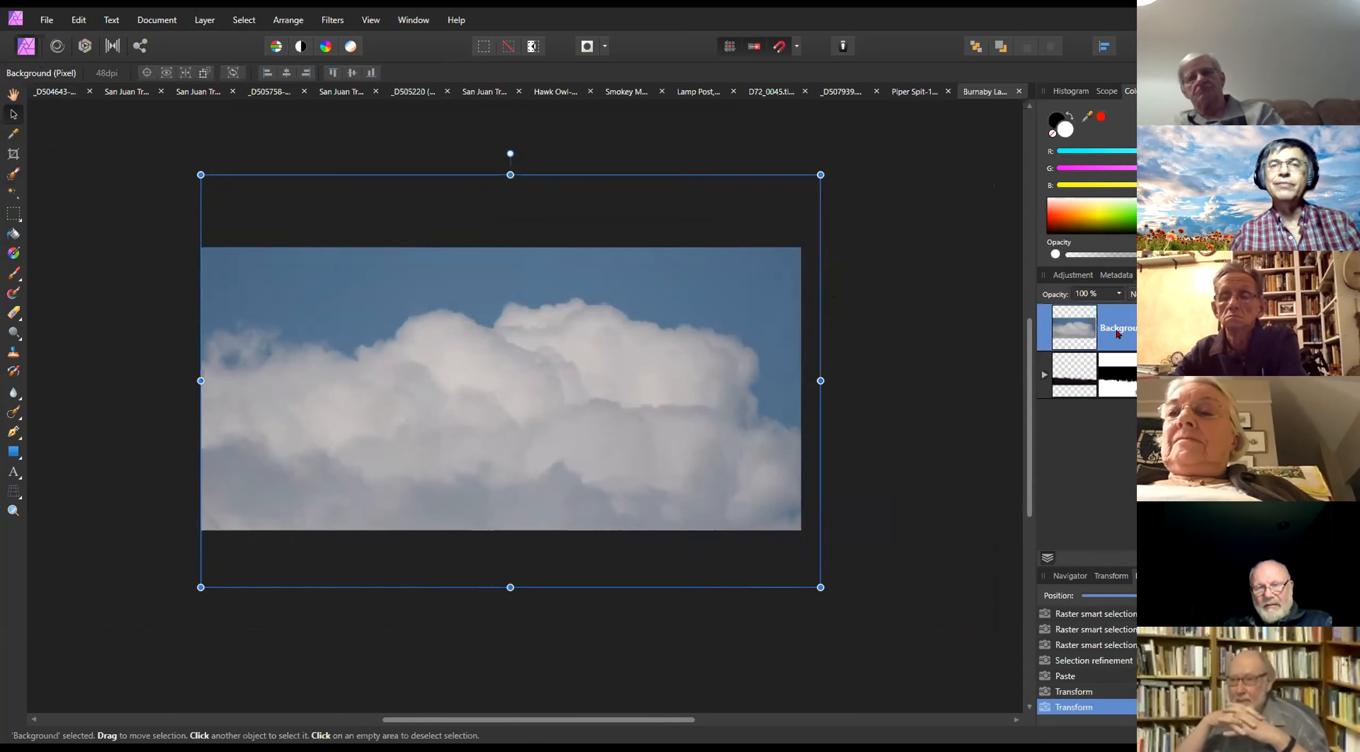
Try to place the cloud layer beneath the masked panorama layer, then return it to the top of the layer stack
{"action": "left_click_drag", "start_coordinate": [1070, 332], "coordinate": [1078, 372]}
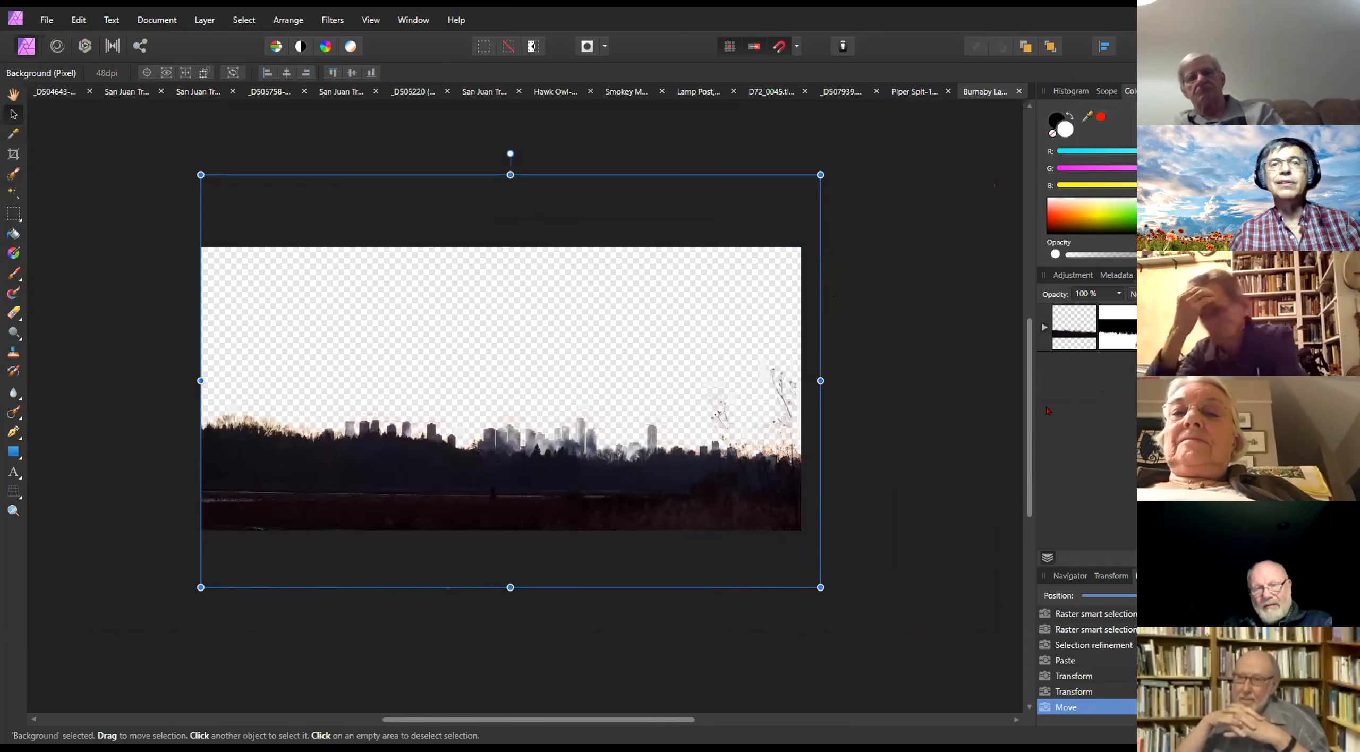
{"action": "left_click", "coordinate": [1045, 330]}
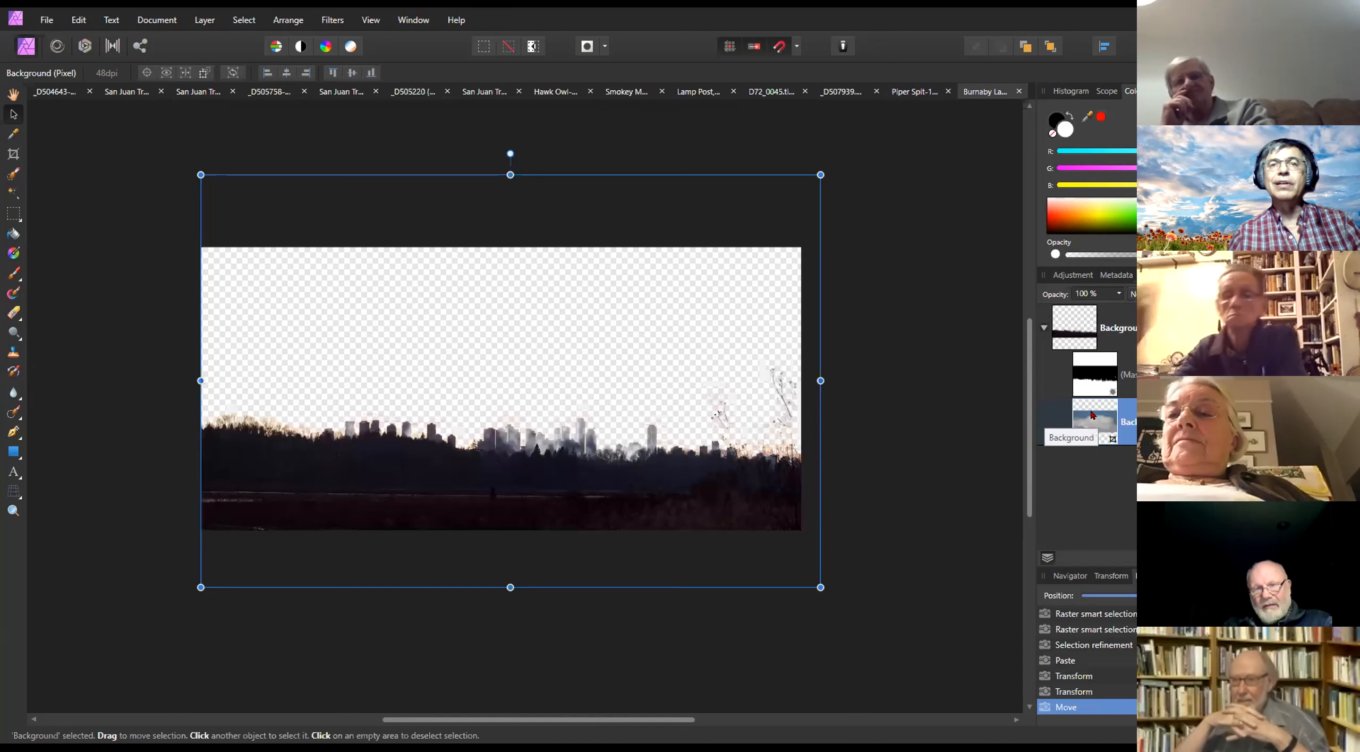
{"action": "left_click_drag", "start_coordinate": [1086, 422], "coordinate": [1083, 355]}
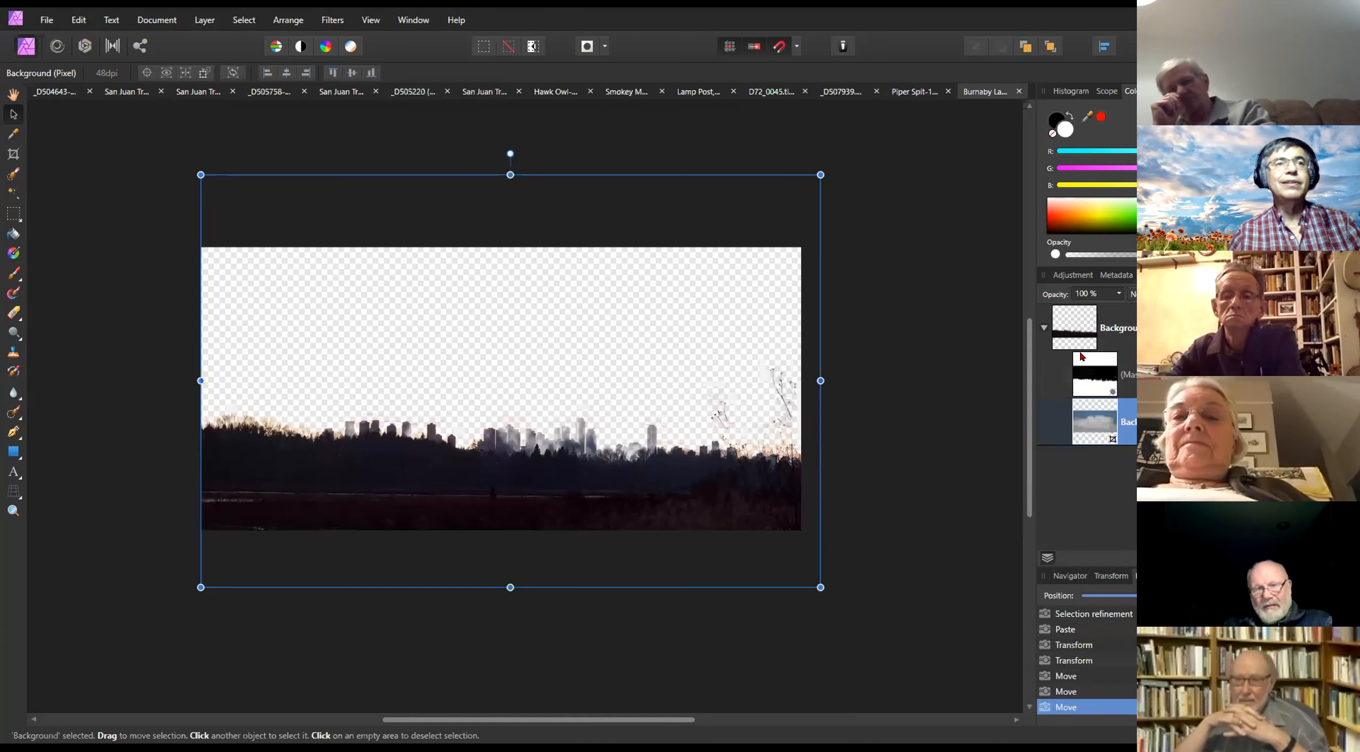
{"action": "left_click_drag", "start_coordinate": [1089, 402], "coordinate": [1078, 324]}
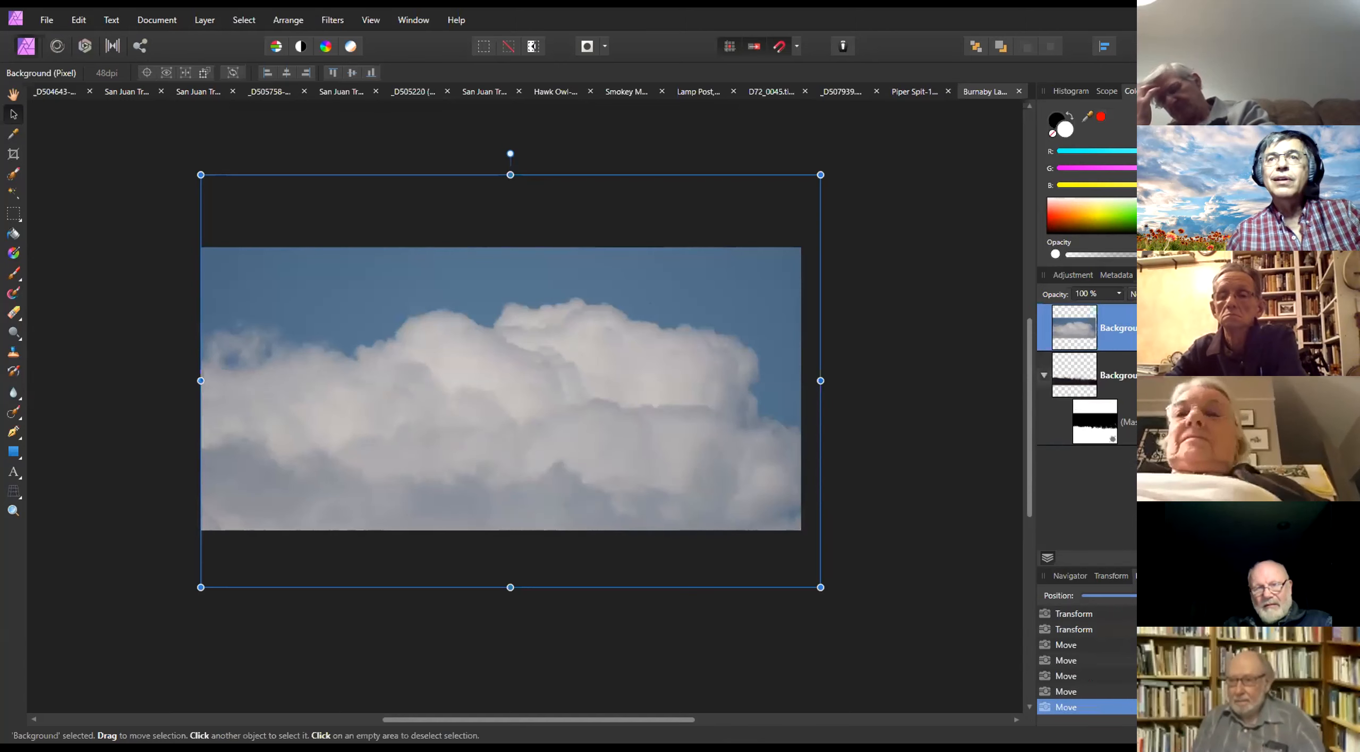
Hide the panorama layer and switch its mask off and on again to check the layer stack
{"action": "left_click", "coordinate": [1344, 375]}
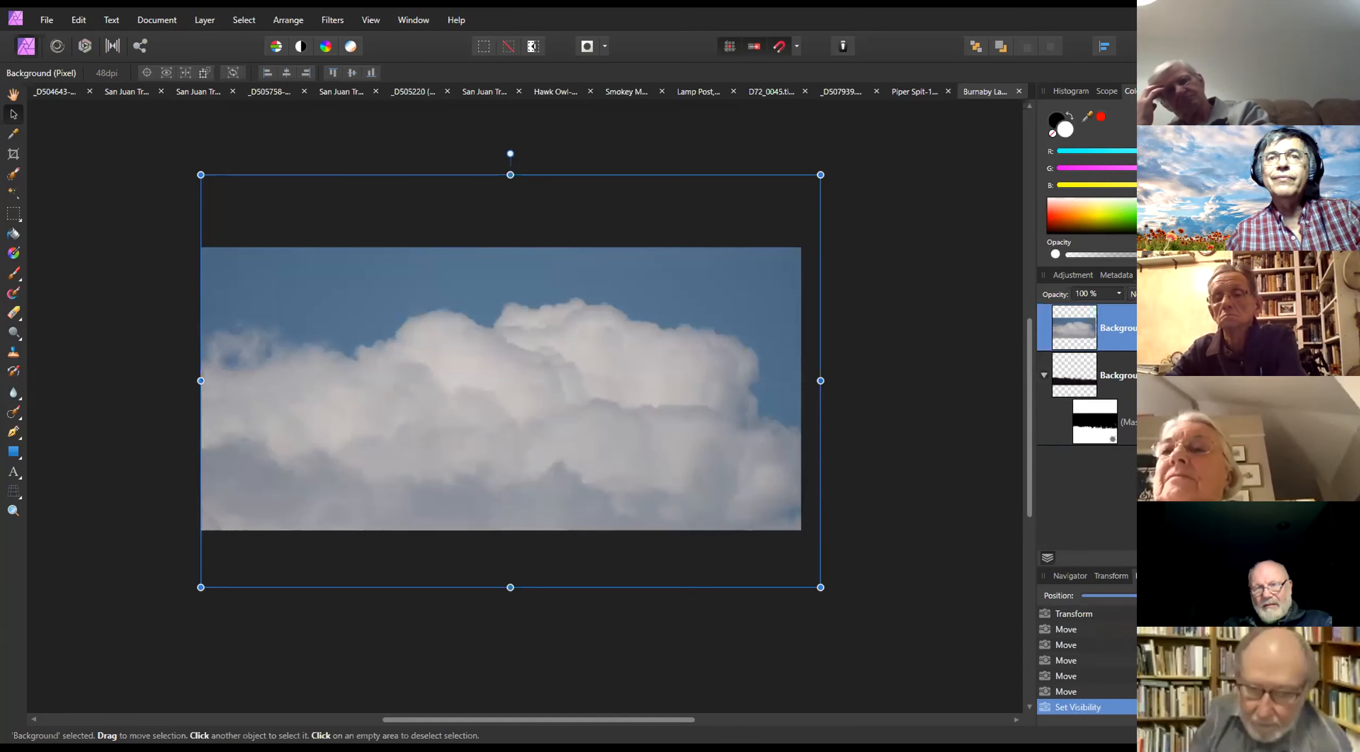
{"action": "left_click", "coordinate": [1344, 328]}
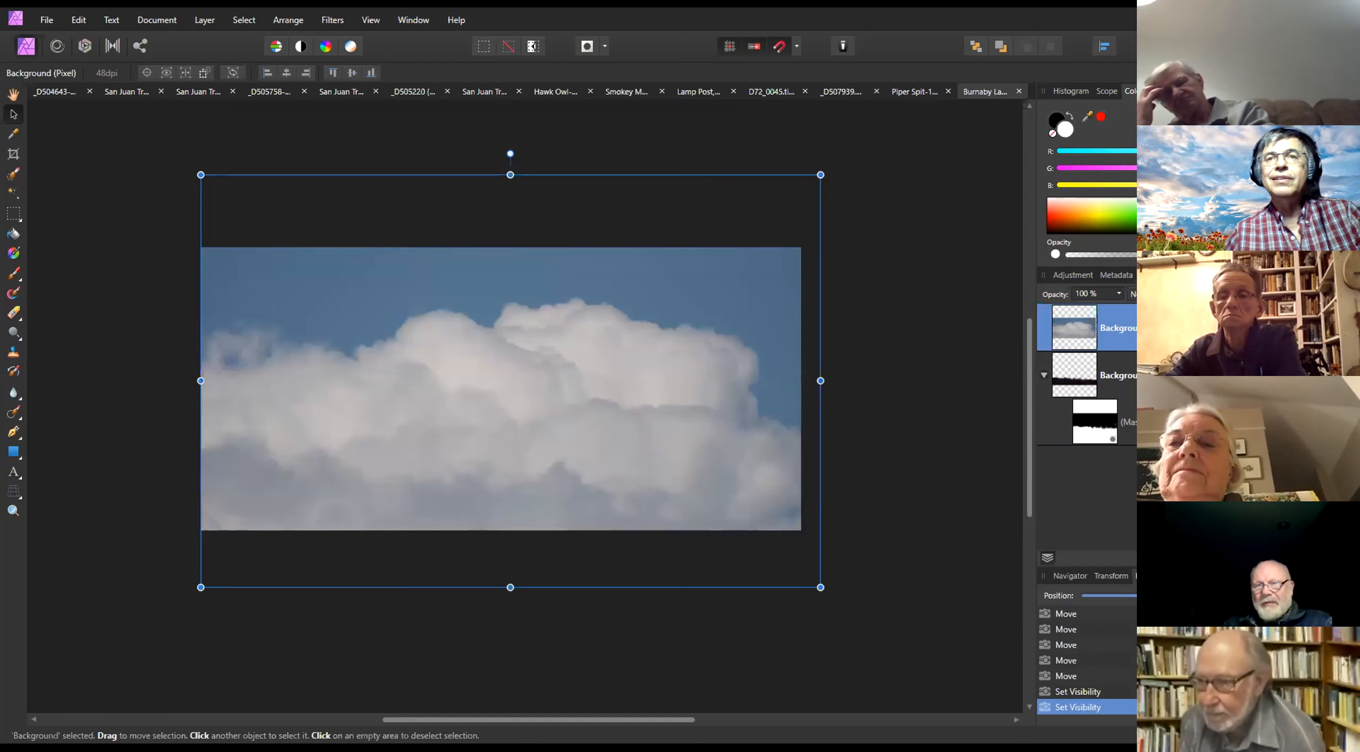
{"action": "left_click", "coordinate": [1344, 423]}
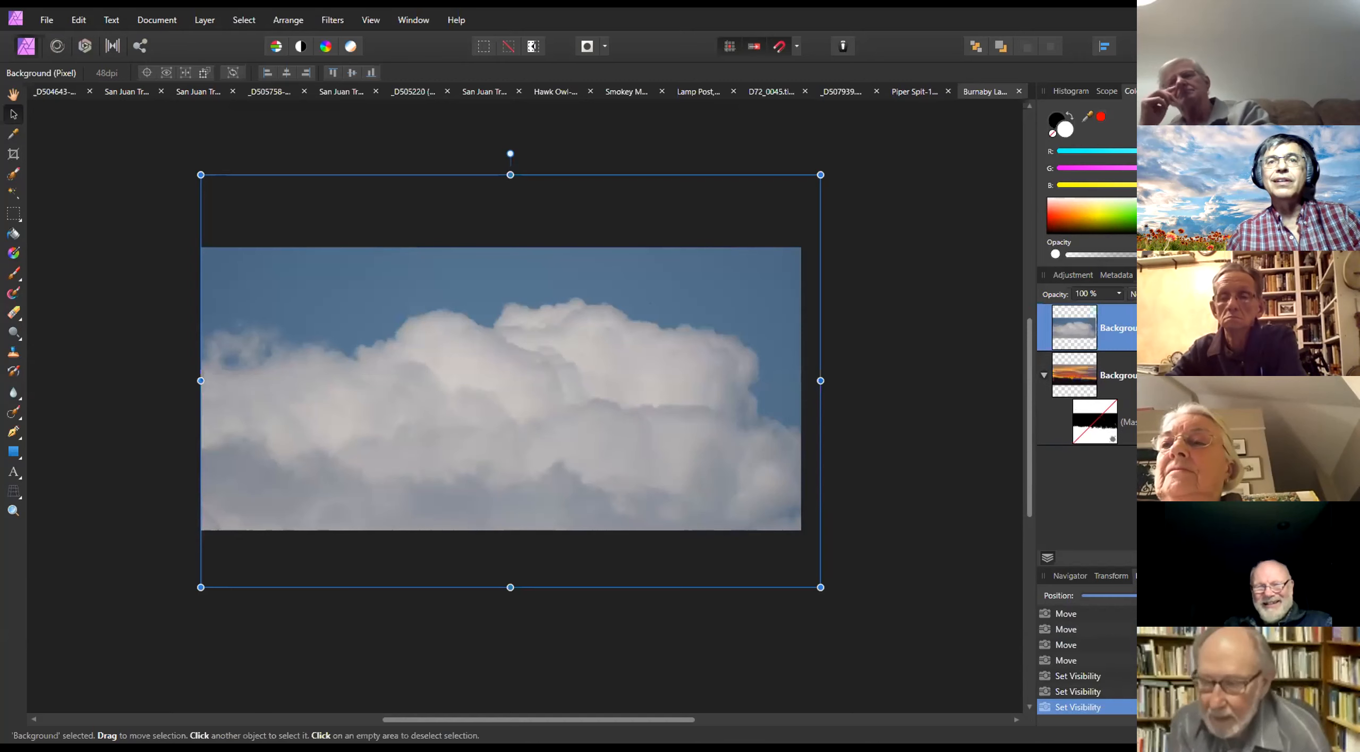
{"action": "left_click", "coordinate": [1344, 422]}
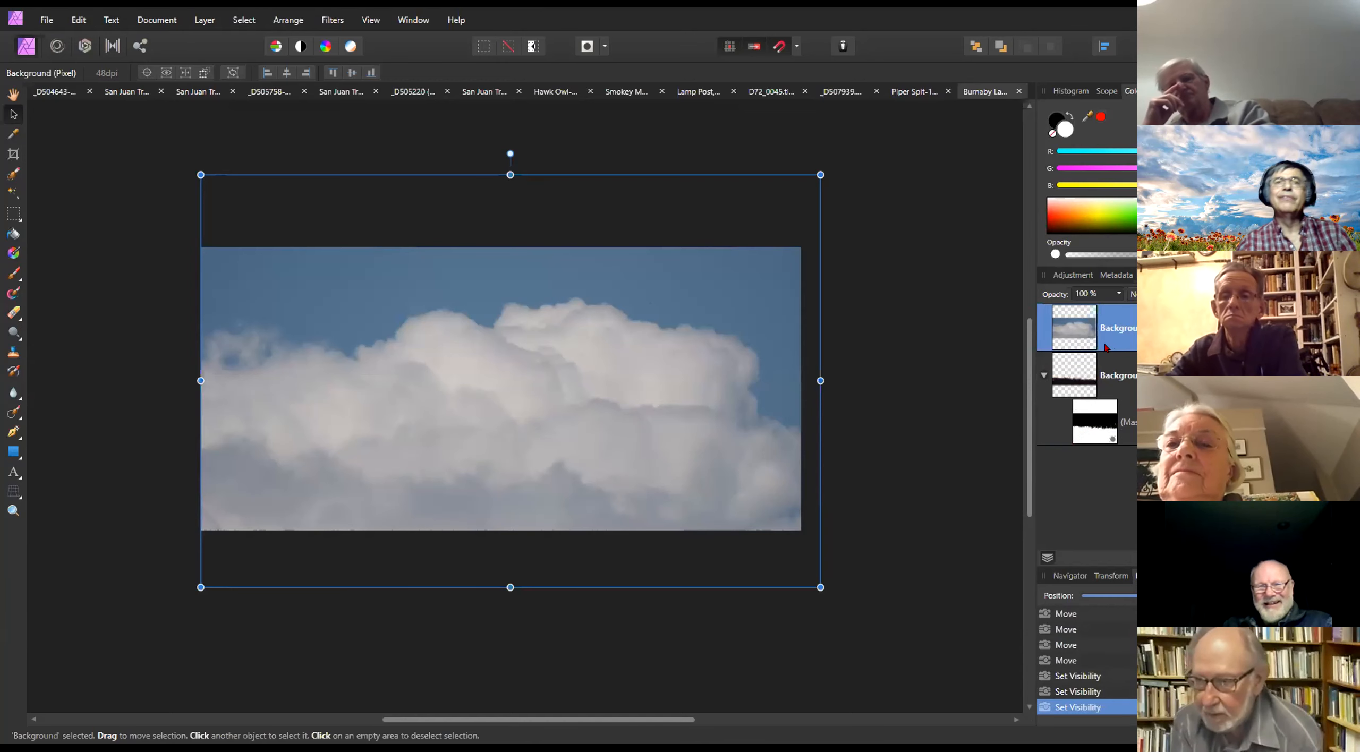
Try to move the masked panorama layer above the cloud layer and reorder its nested cloud and mask layers
{"action": "left_click", "coordinate": [1078, 371]}
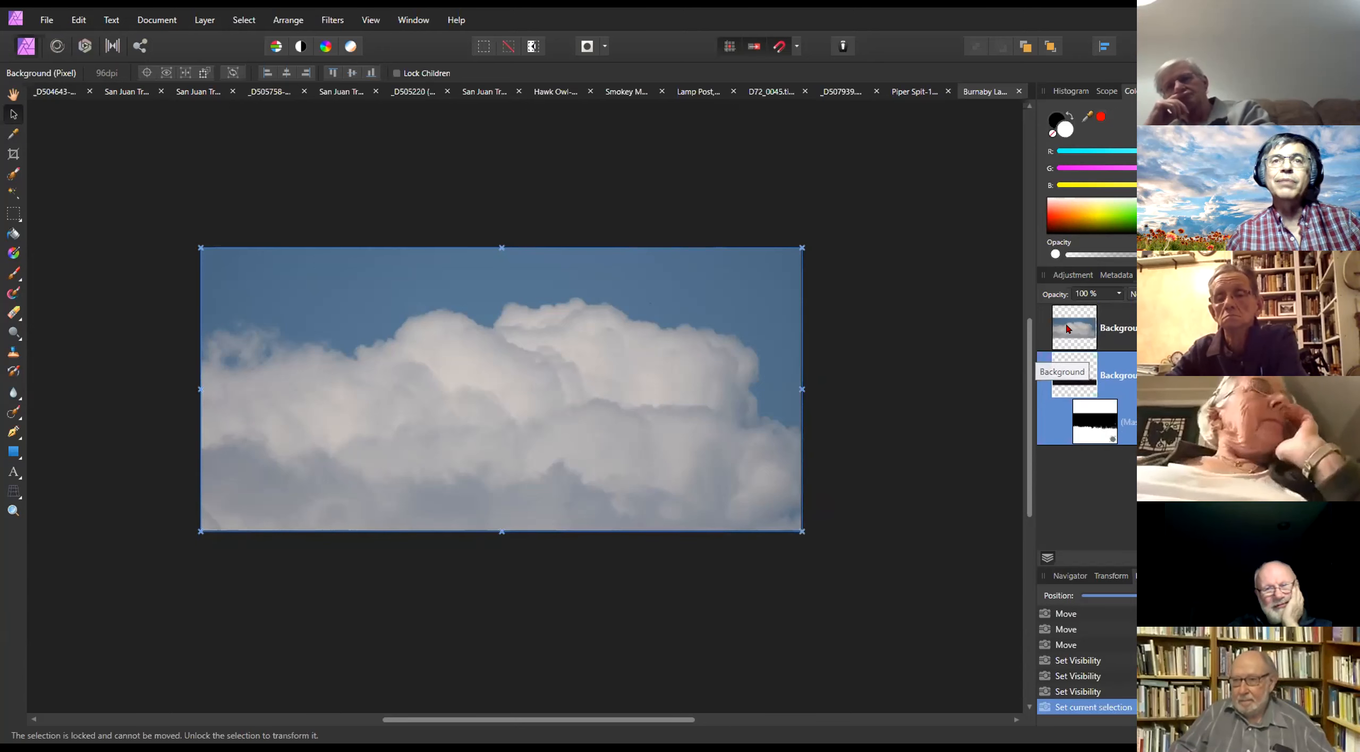
{"action": "left_click_drag", "start_coordinate": [1084, 365], "coordinate": [1069, 315]}
{"action": "left_click_drag", "start_coordinate": [1090, 373], "coordinate": [1031, 287]}
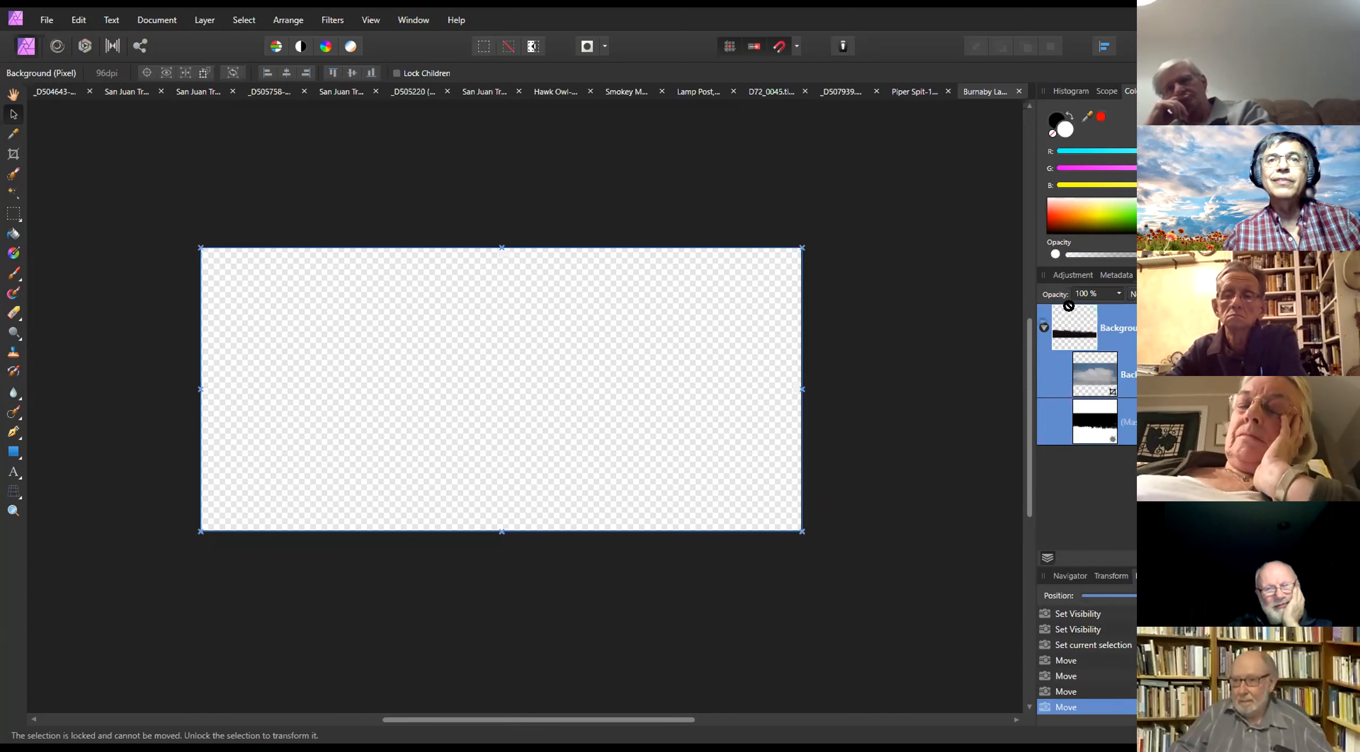
{"action": "left_click_drag", "start_coordinate": [1092, 378], "coordinate": [1083, 352]}
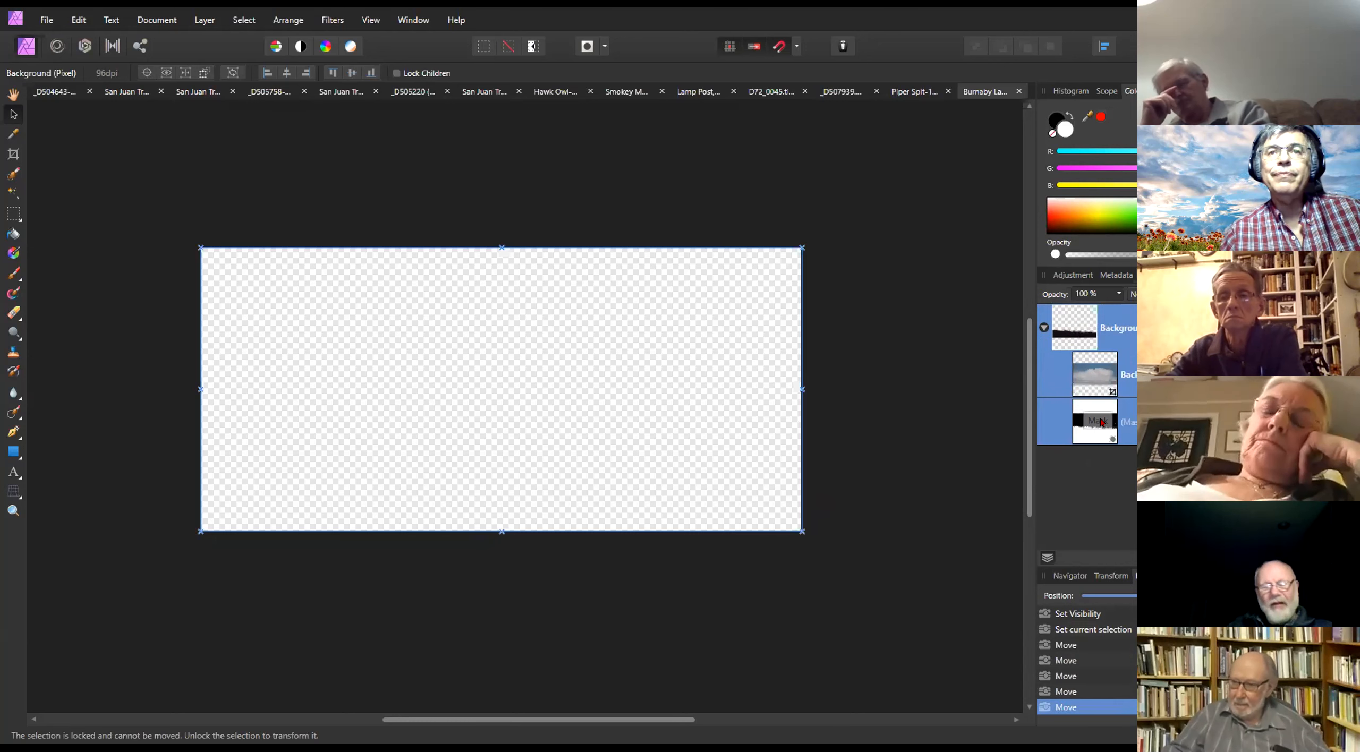
{"action": "left_click_drag", "start_coordinate": [1093, 422], "coordinate": [1083, 359]}
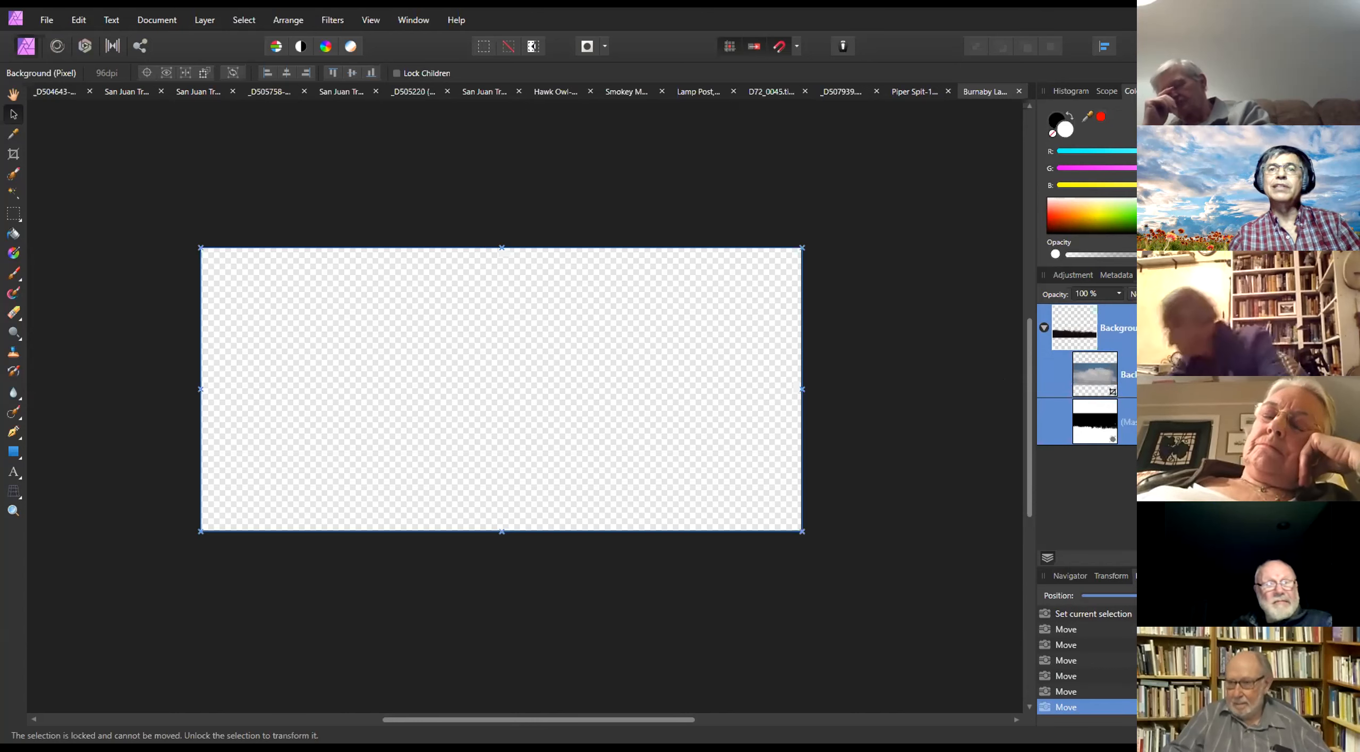
Show the panorama layer again, place the nested clouds below the disabled mask, and re-enable the mask
{"action": "left_click", "coordinate": [1346, 328]}
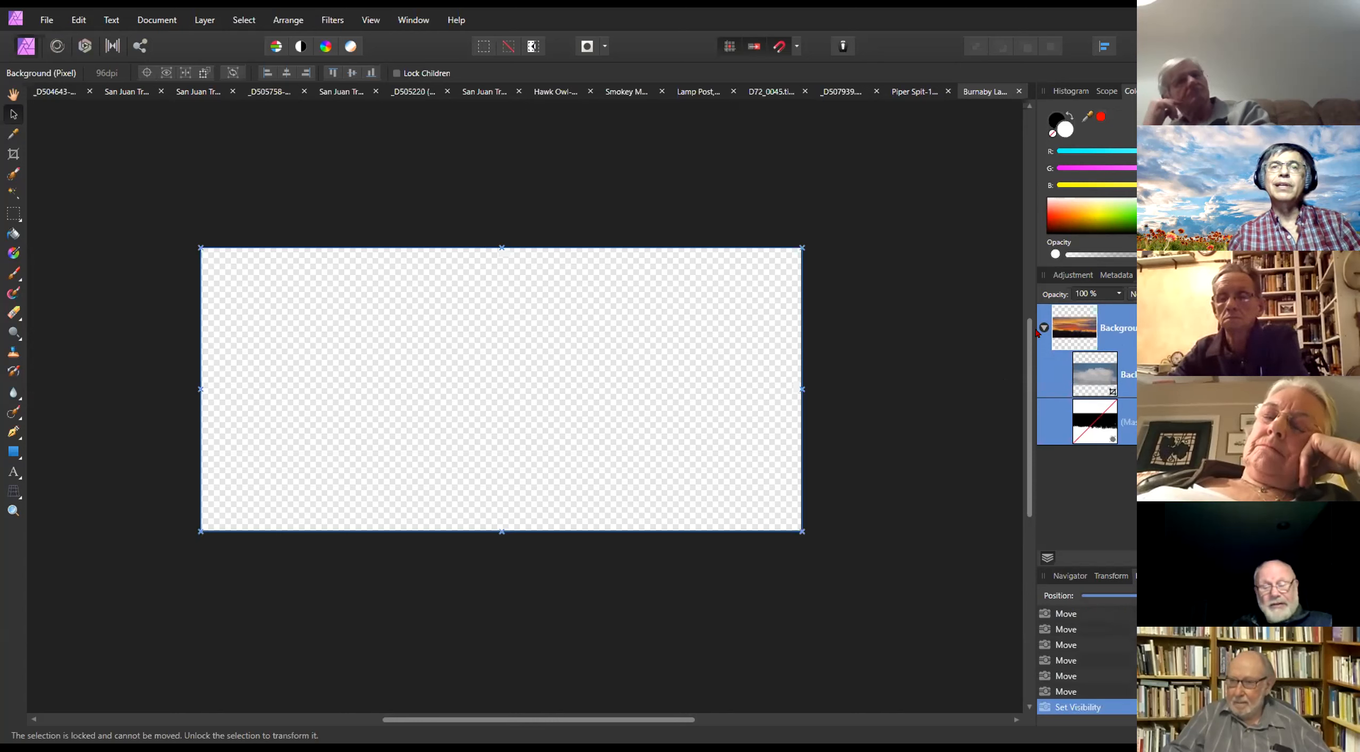
{"action": "left_click", "coordinate": [1077, 324]}
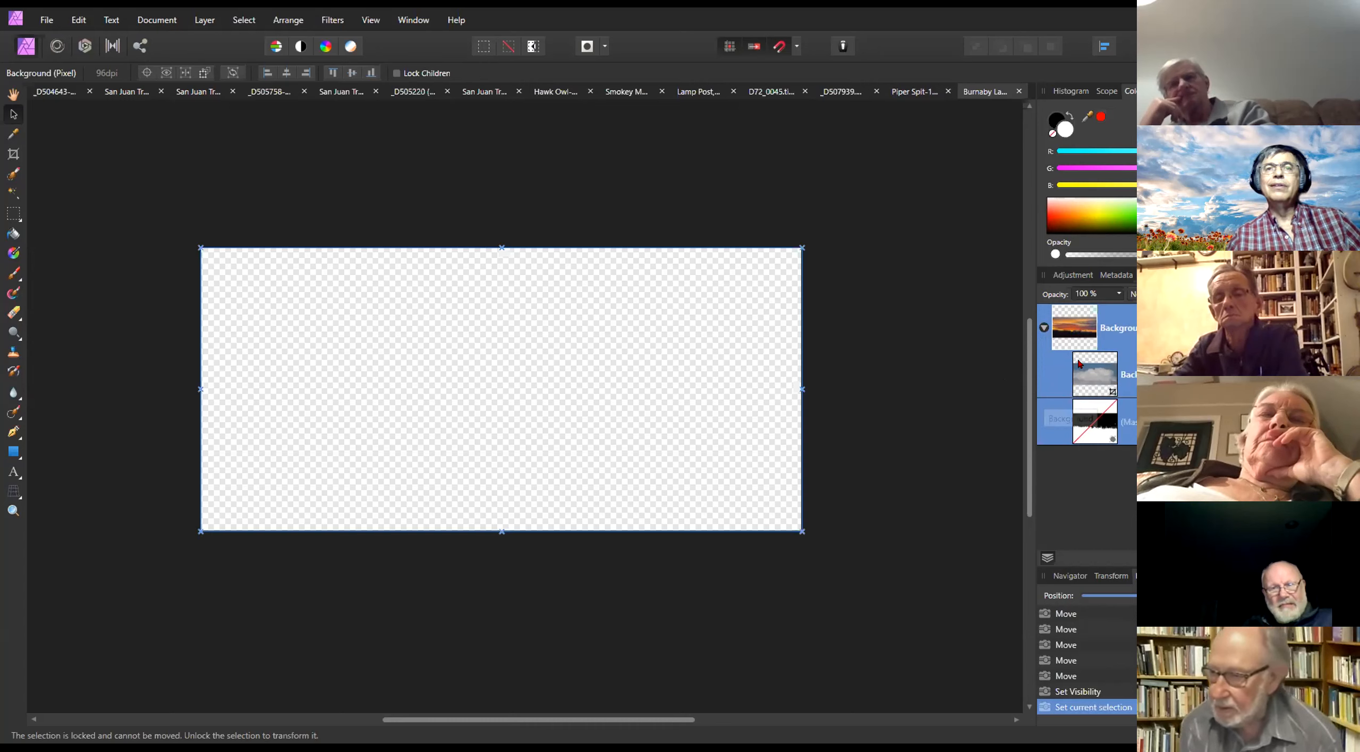
{"action": "left_click", "coordinate": [1347, 328]}
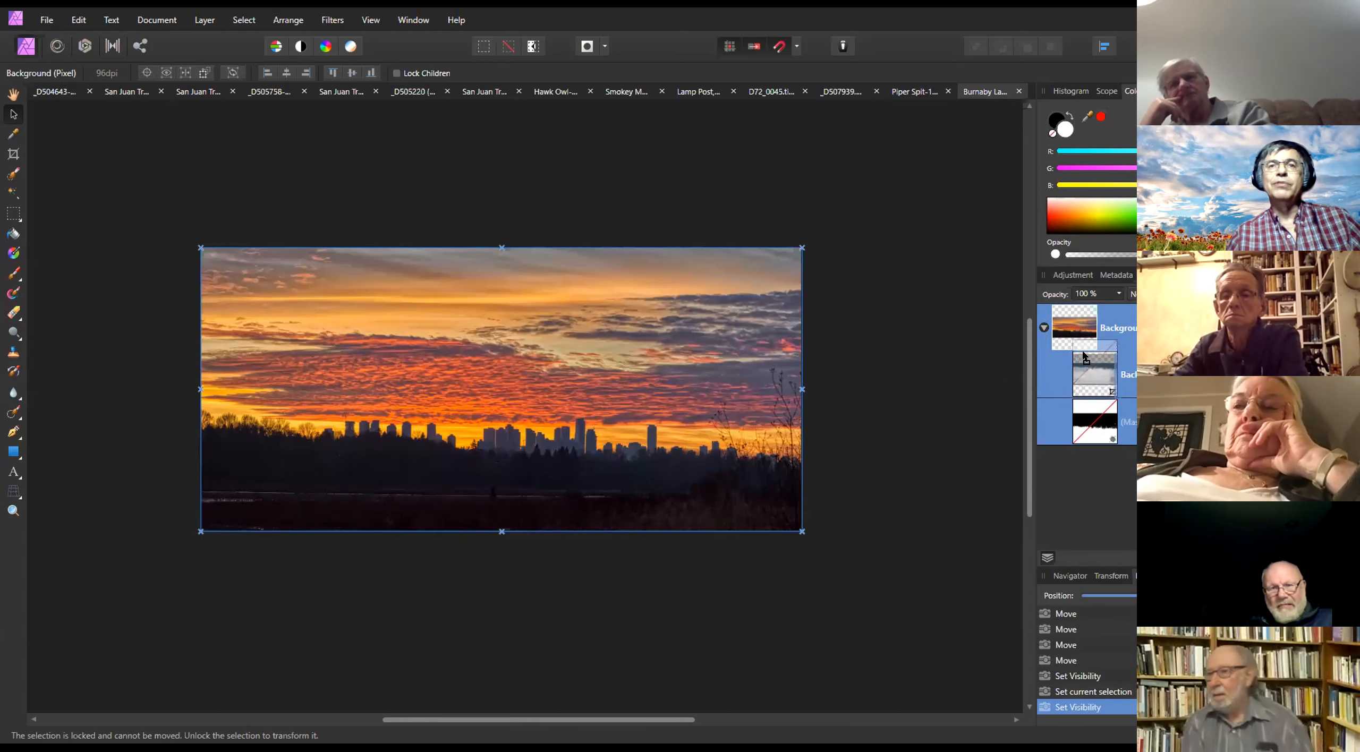
{"action": "left_click_drag", "start_coordinate": [1089, 381], "coordinate": [1095, 430]}
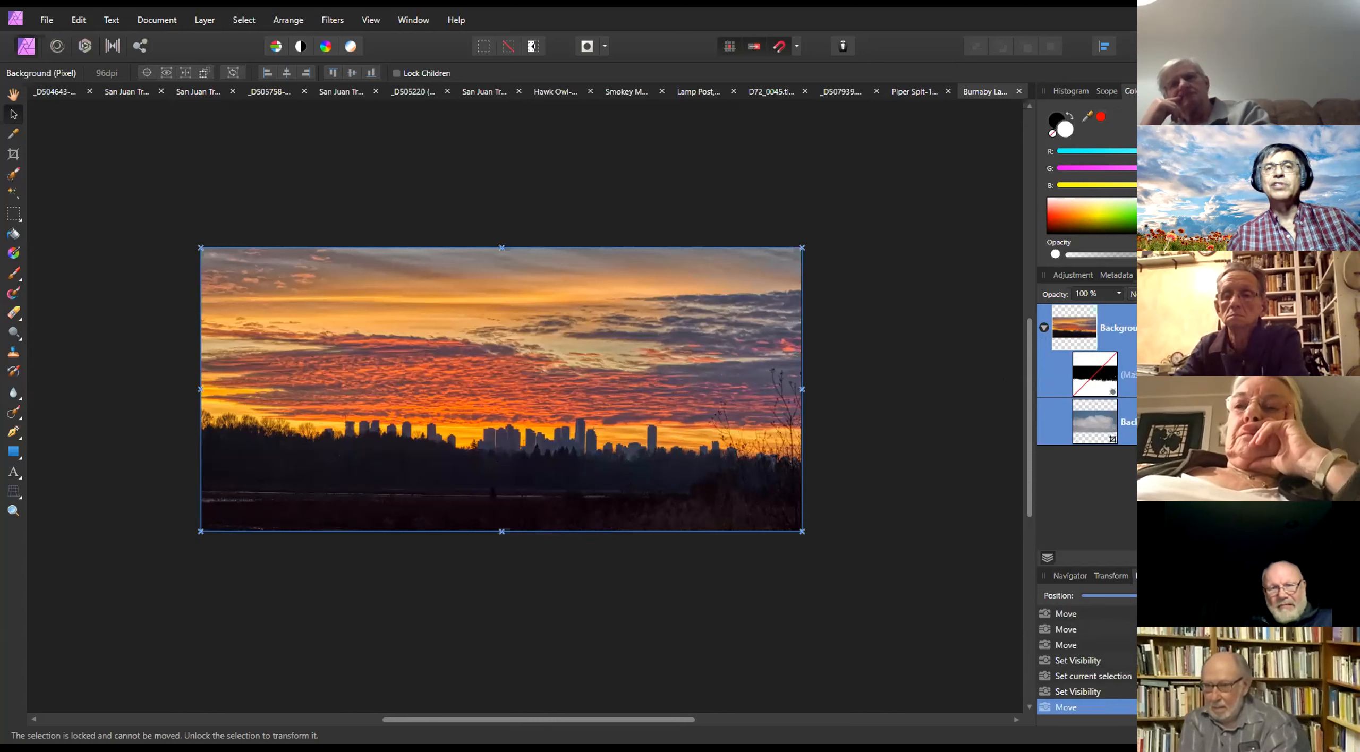
{"action": "left_click", "coordinate": [1344, 375]}
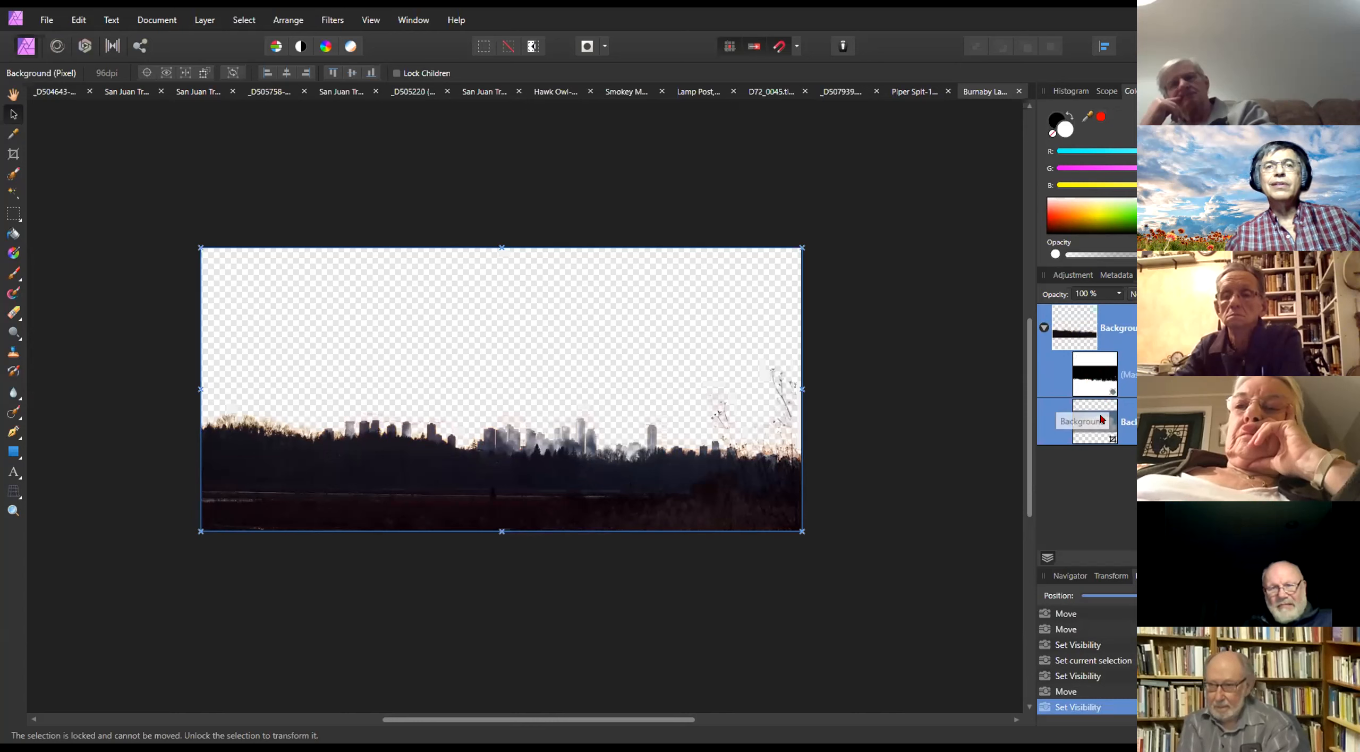
Unlock the panorama layer and try to move the nested cloud layer out of it
{"action": "left_click_drag", "start_coordinate": [1093, 420], "coordinate": [1125, 414]}
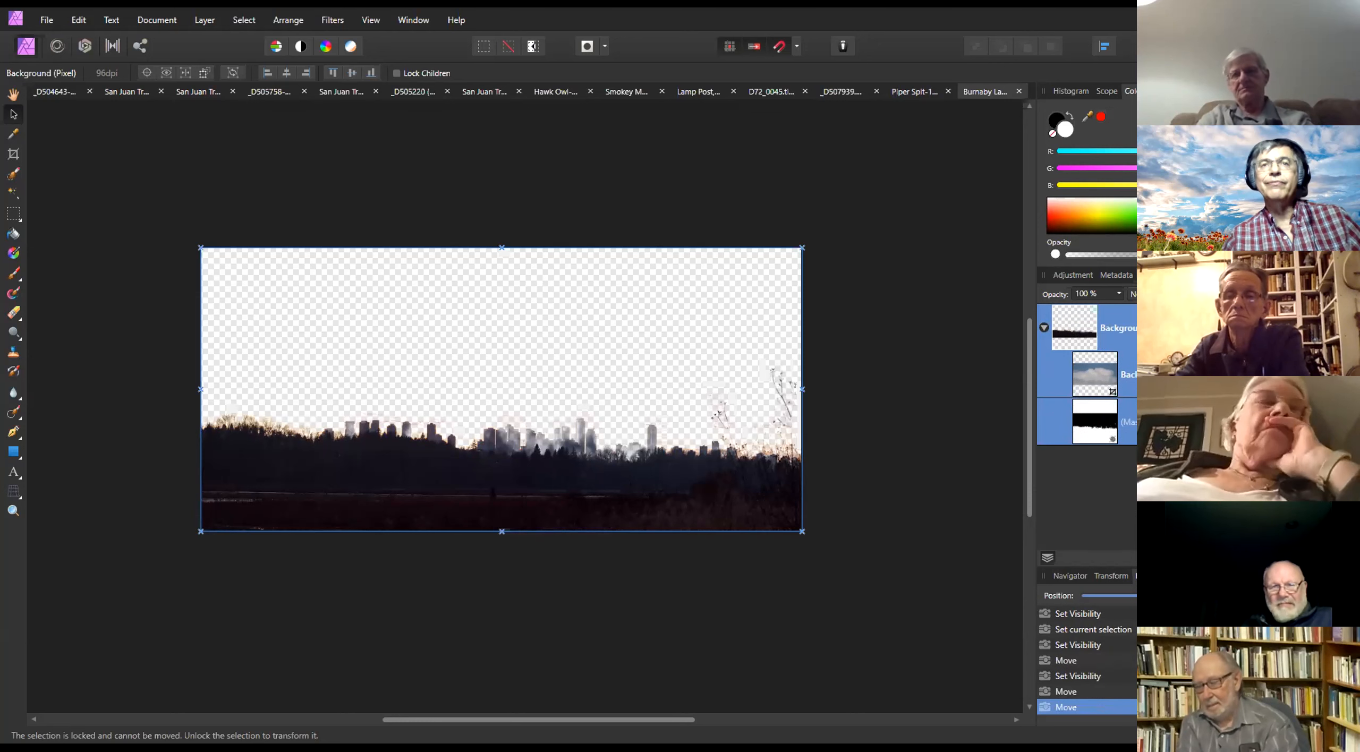
{"action": "left_click", "coordinate": [1069, 329]}
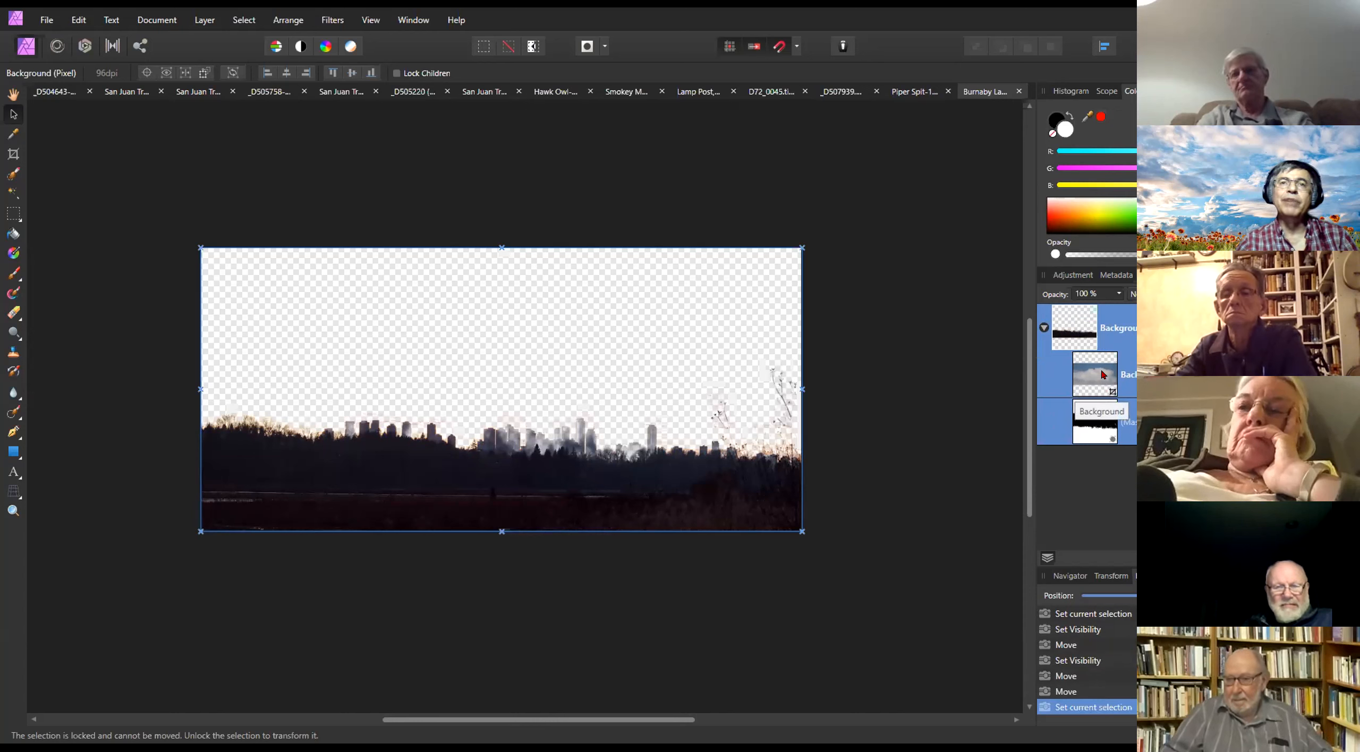
{"action": "left_click_drag", "start_coordinate": [1102, 375], "coordinate": [1060, 323]}
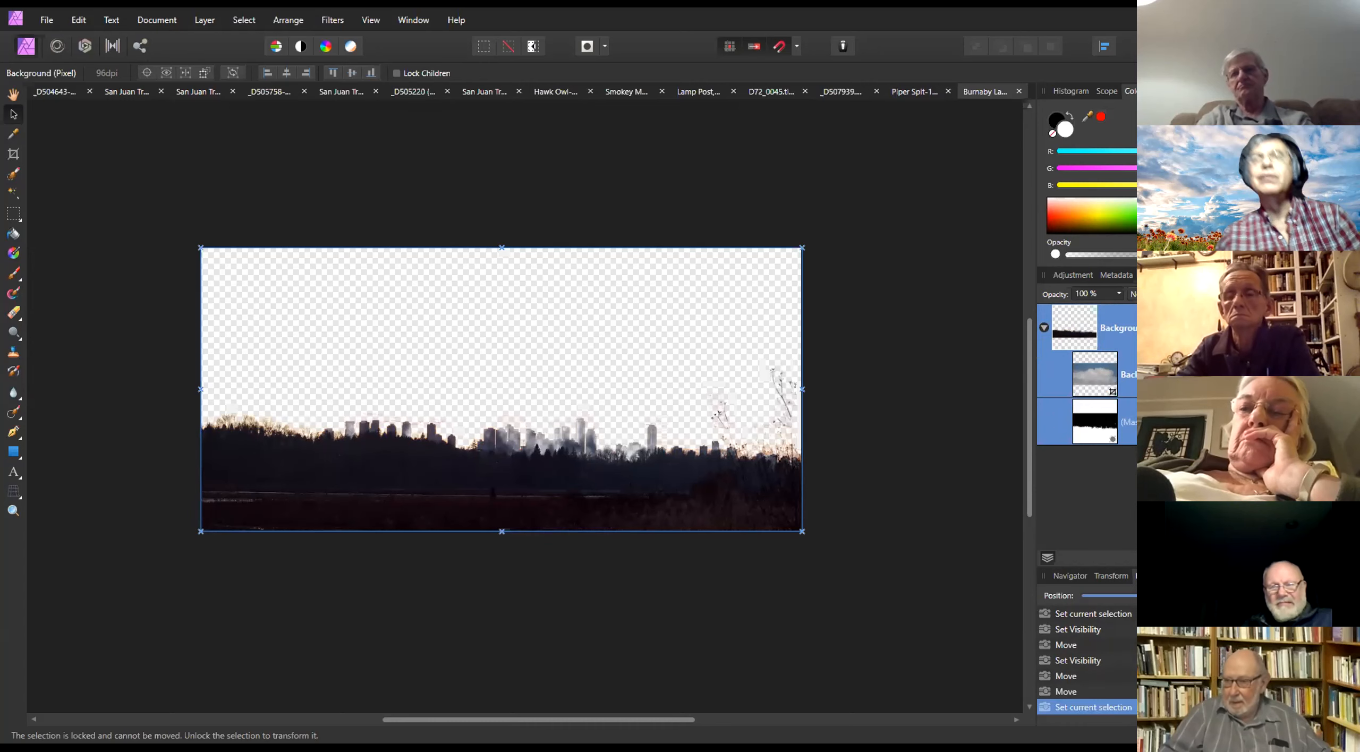
{"action": "left_click", "coordinate": [1323, 328]}
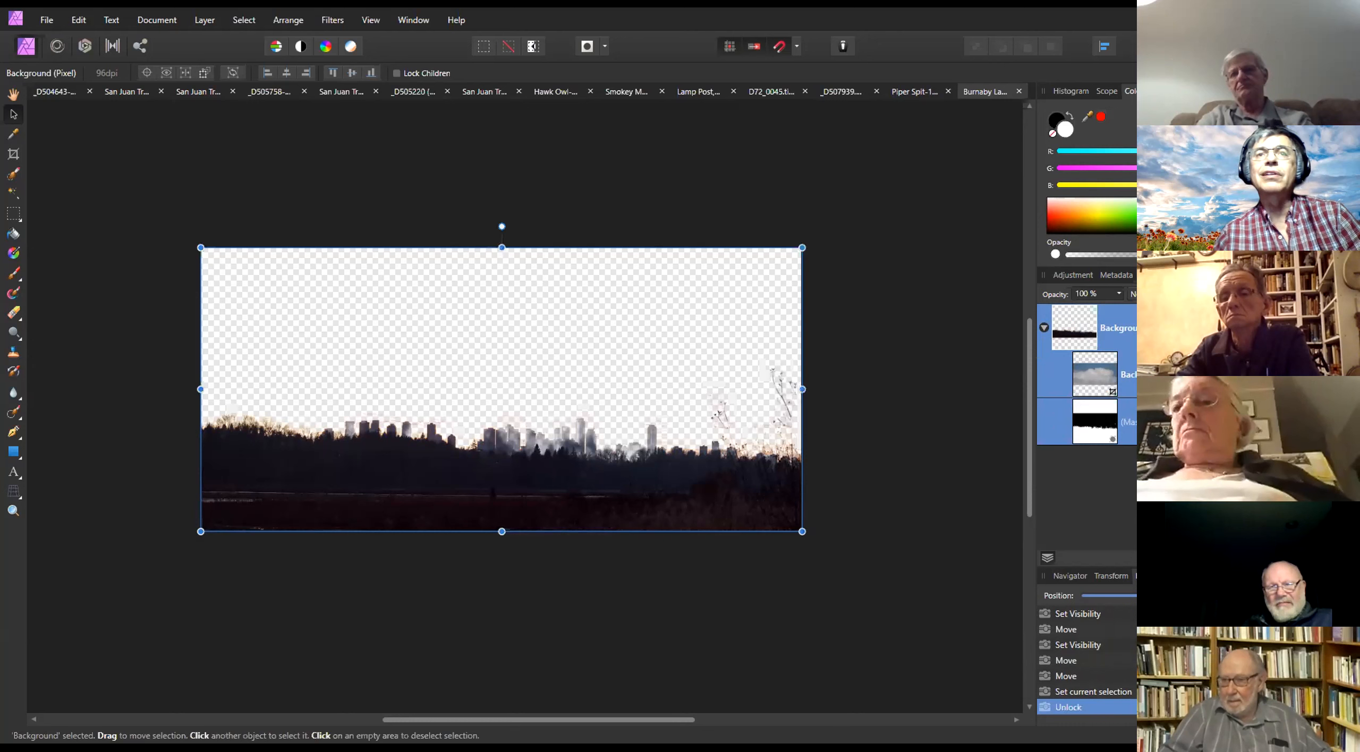
{"action": "left_click_drag", "start_coordinate": [1096, 375], "coordinate": [1078, 323]}
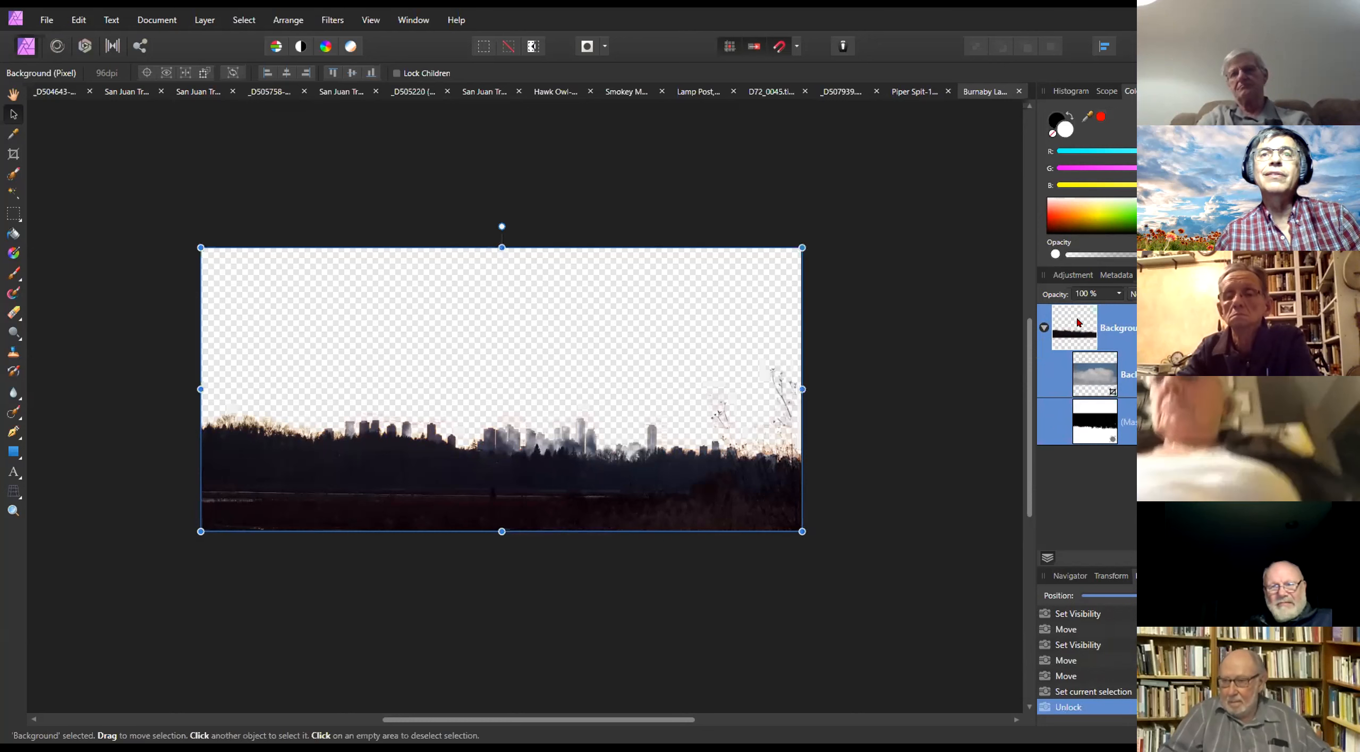
{"action": "left_click", "coordinate": [1044, 328]}
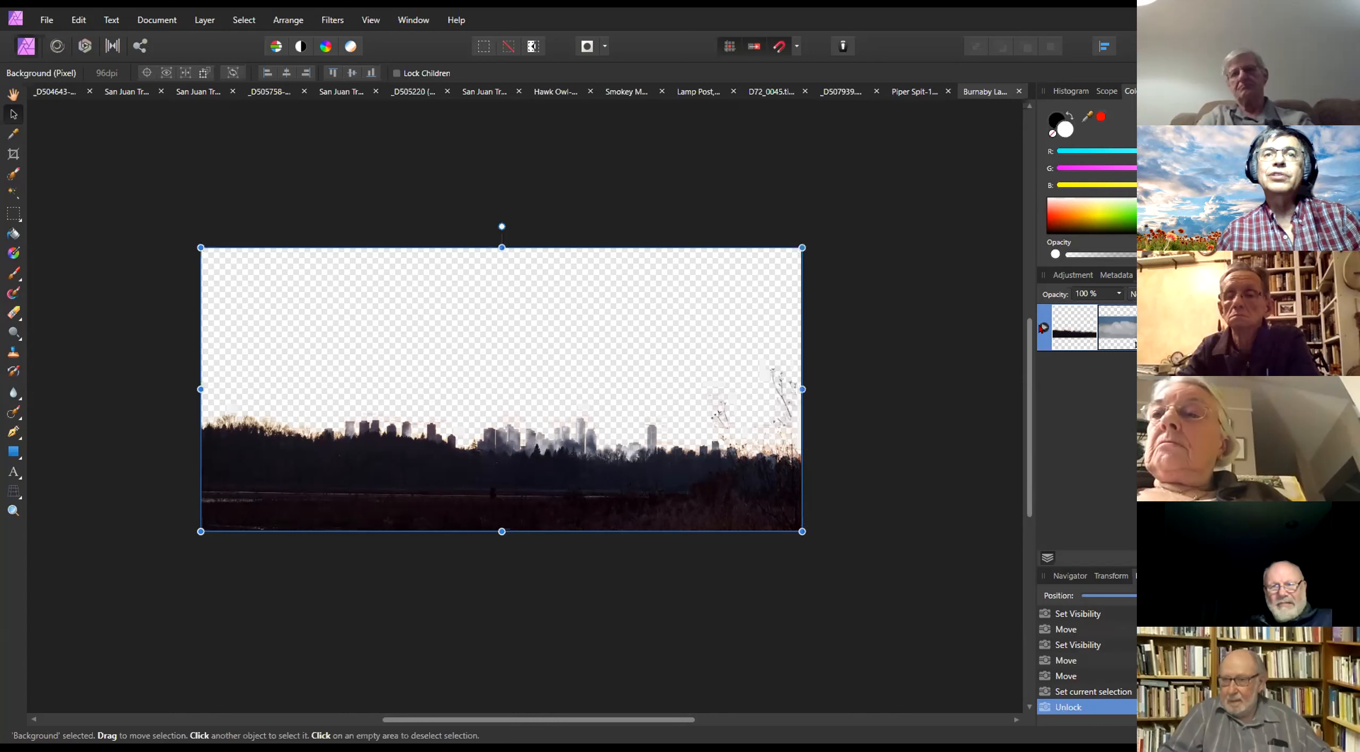
{"action": "left_click", "coordinate": [1043, 328]}
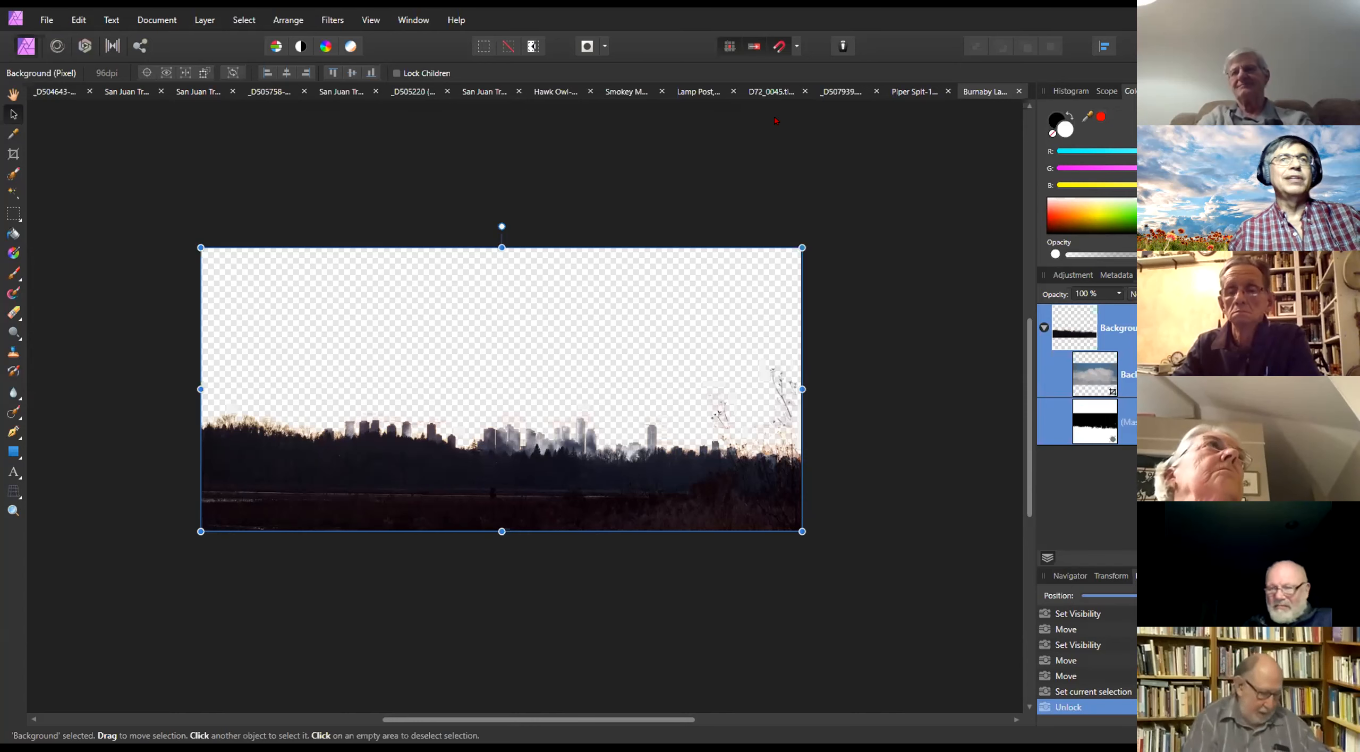
Look through the open photo documents, from the Piper Spit clouds back to the duck image _D504643
{"action": "left_click", "coordinate": [910, 92]}
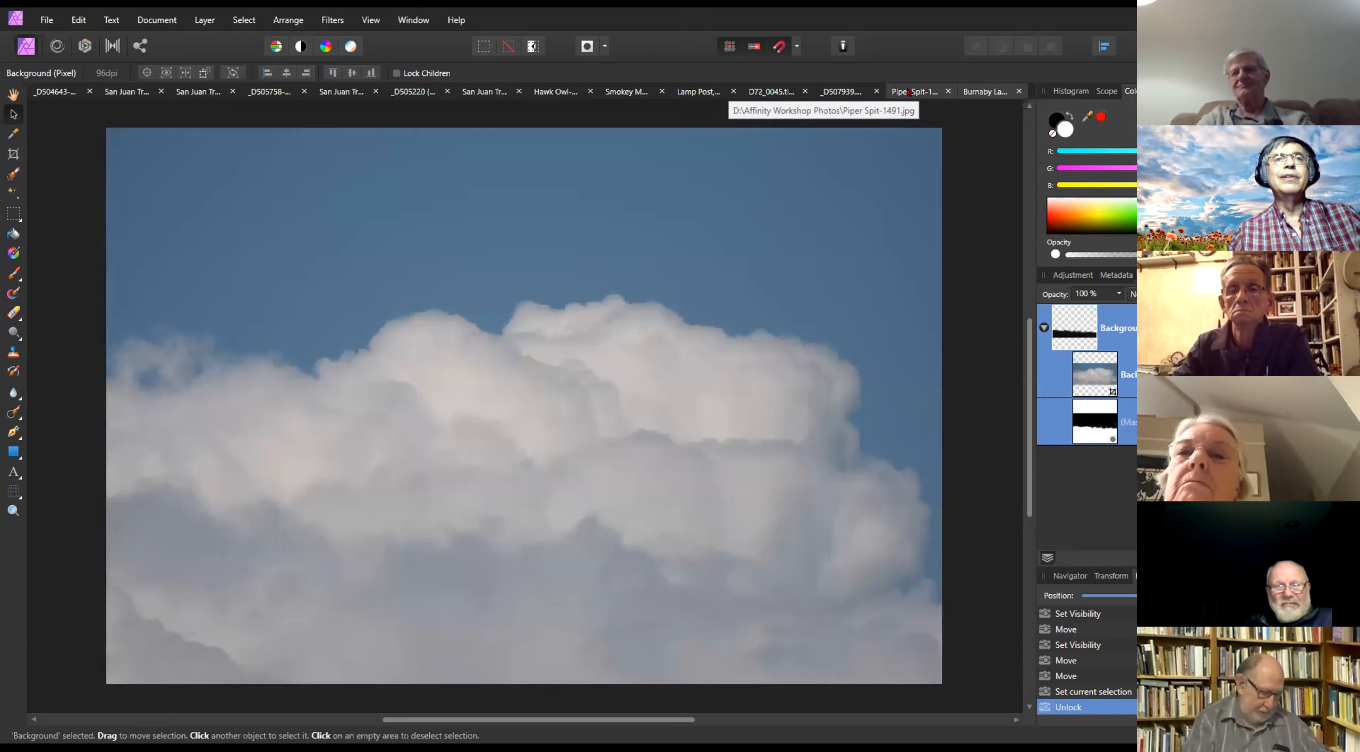
{"action": "left_click", "coordinate": [852, 89]}
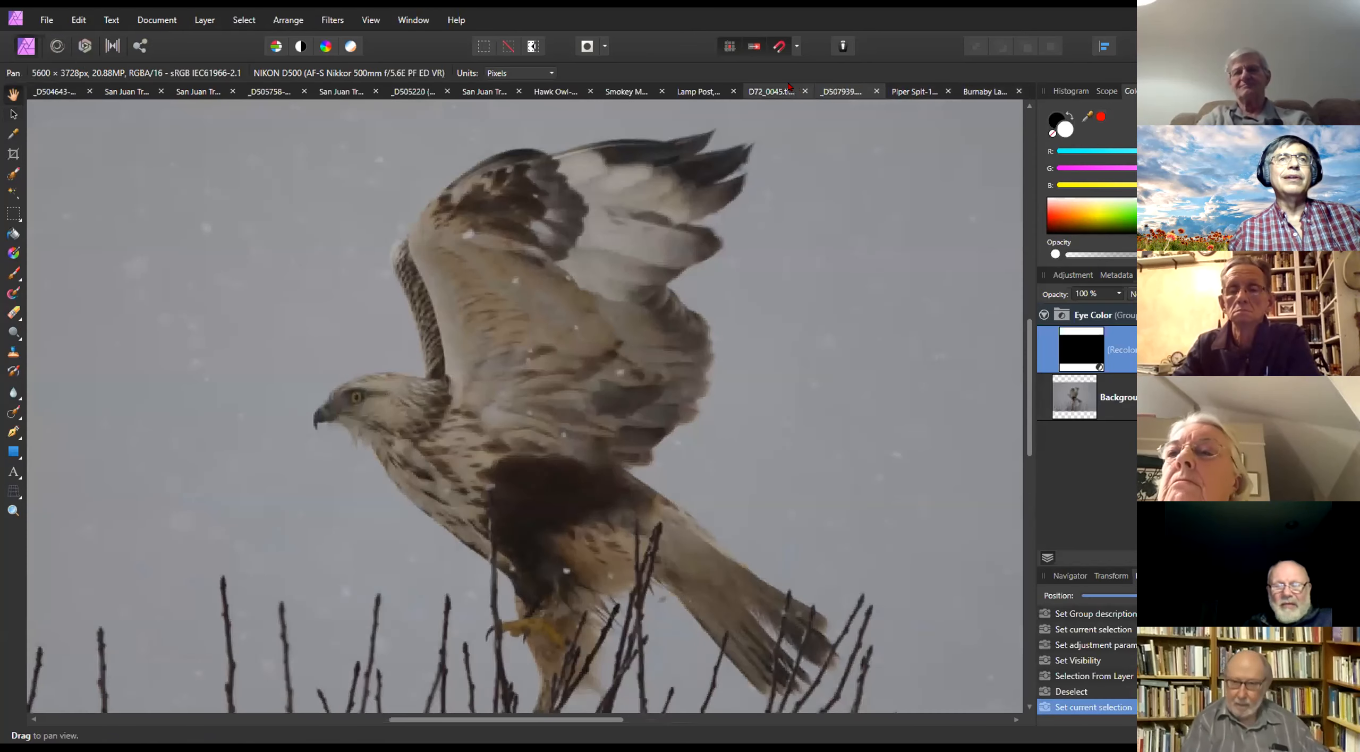
{"action": "left_click", "coordinate": [710, 91]}
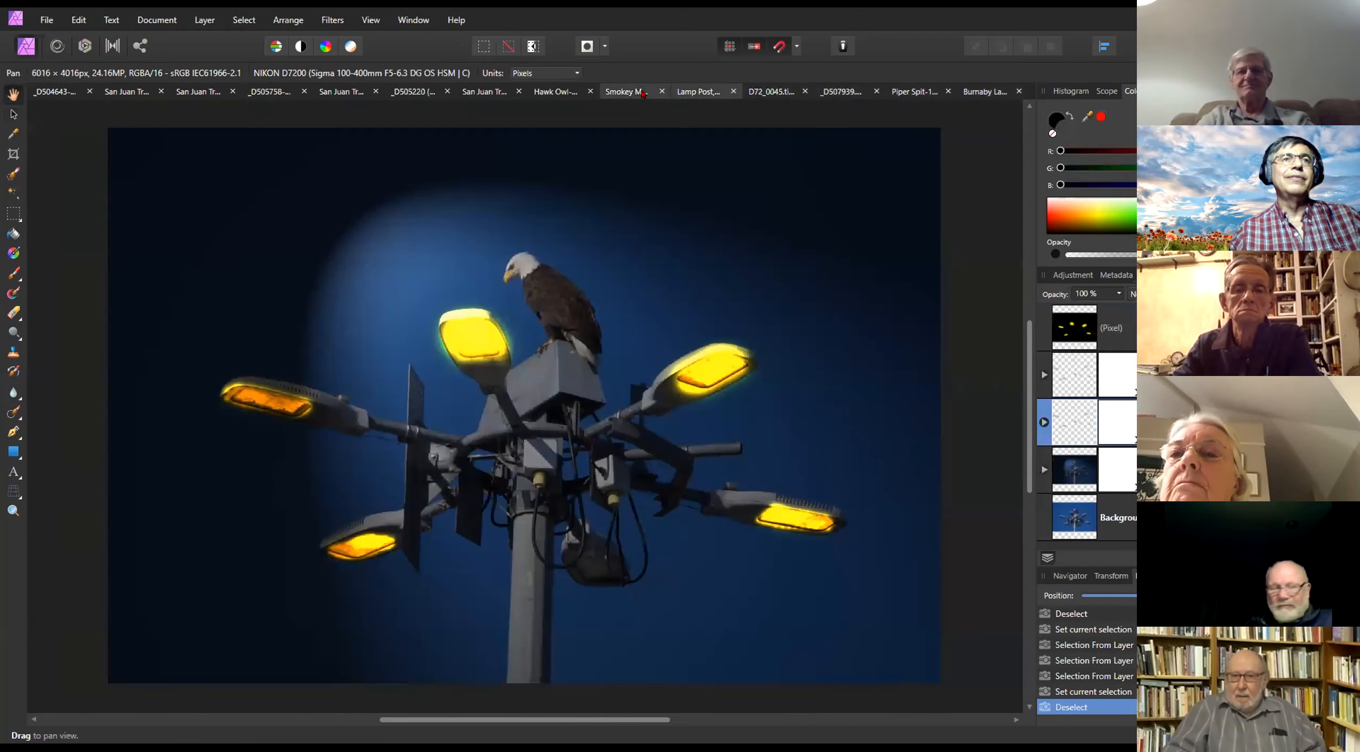
{"action": "left_click", "coordinate": [639, 93]}
{"action": "left_click", "coordinate": [548, 90]}
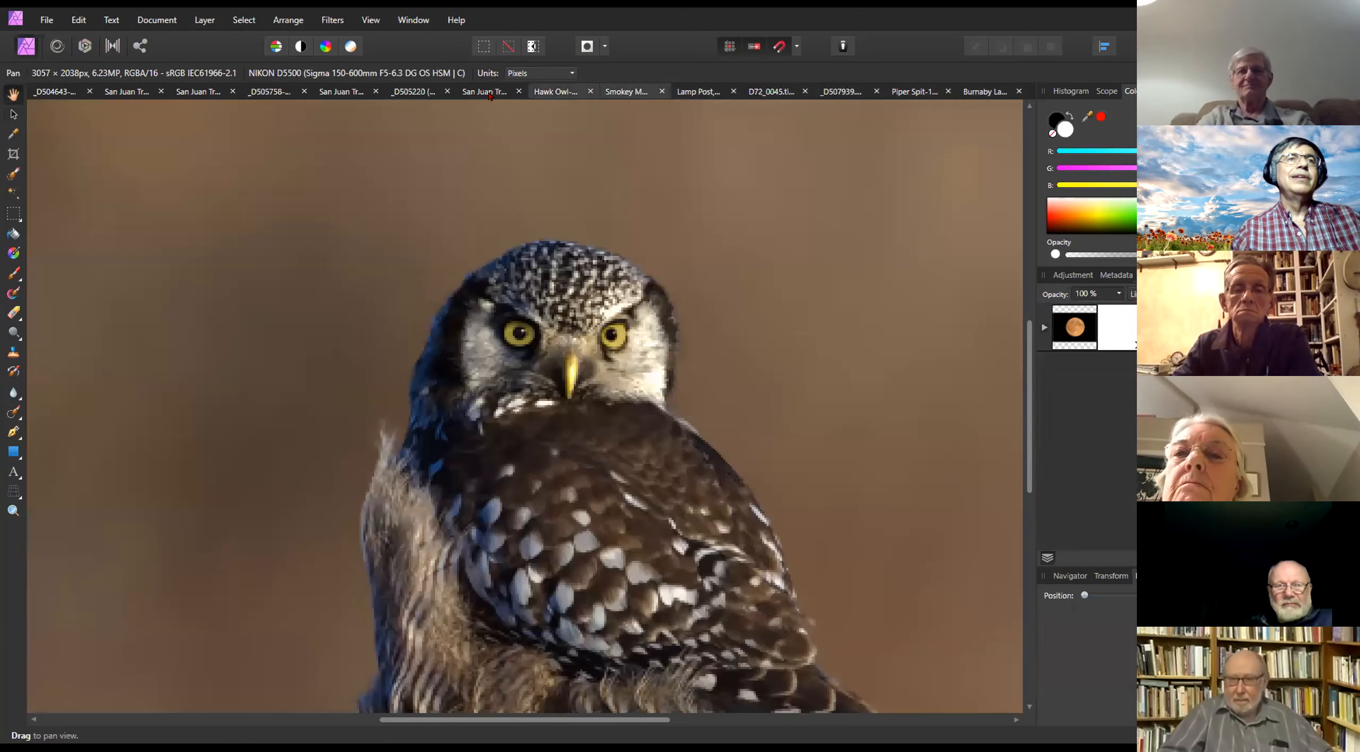
{"action": "left_click", "coordinate": [411, 92]}
{"action": "left_click", "coordinate": [341, 92]}
{"action": "left_click", "coordinate": [269, 92]}
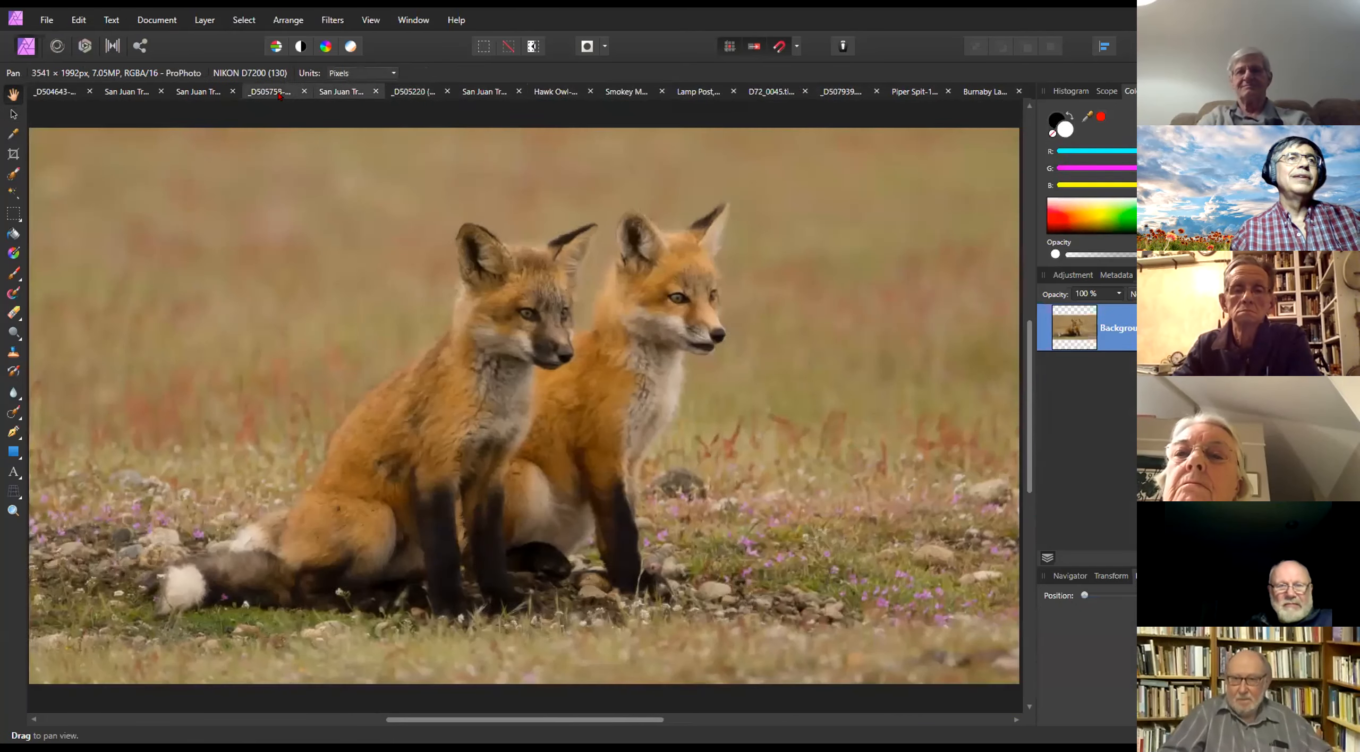
{"action": "left_click", "coordinate": [199, 93]}
{"action": "left_click", "coordinate": [127, 92]}
{"action": "left_click", "coordinate": [73, 93]}
{"action": "key", "text": "j"}
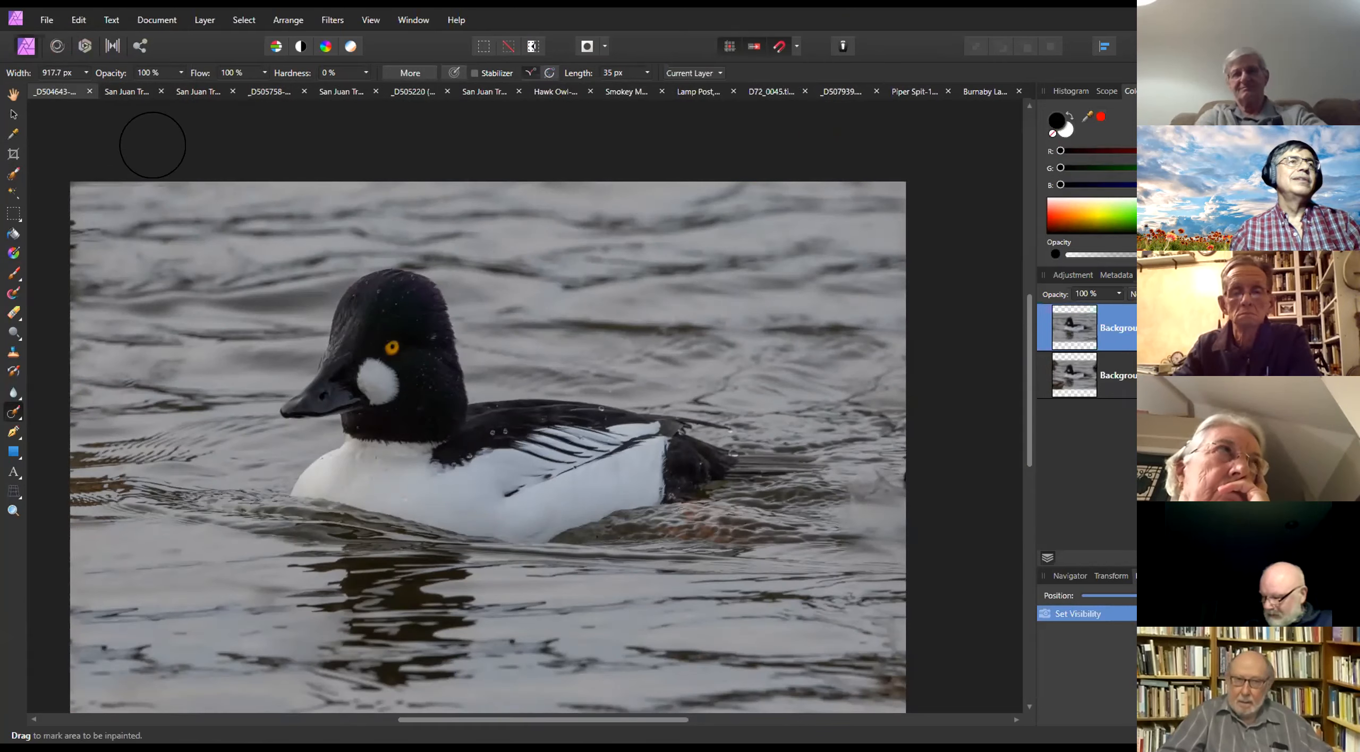
Check the Burnaby Lake panorama and the hawk photos again, and bring up the lamp post eagle document
{"action": "left_click", "coordinate": [984, 93]}
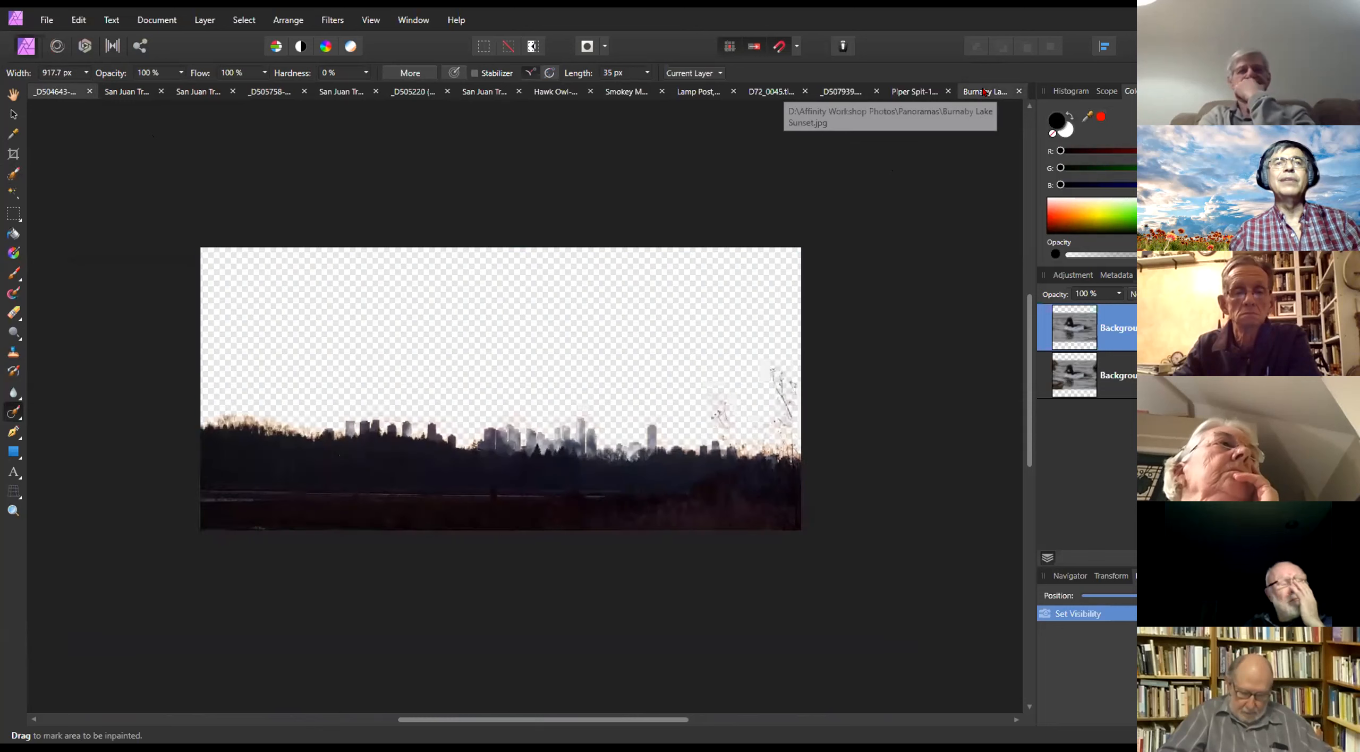
{"action": "left_click", "coordinate": [832, 93]}
{"action": "left_click", "coordinate": [771, 93]}
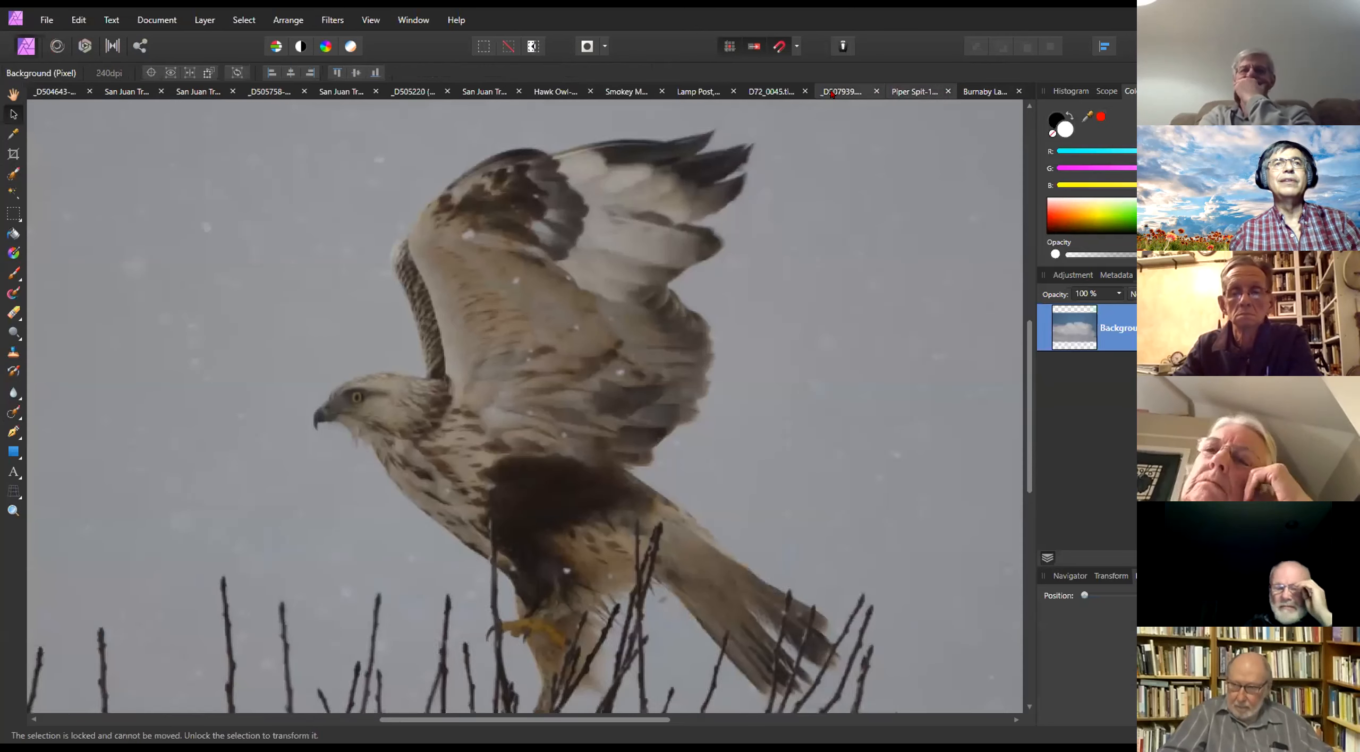
{"action": "left_click", "coordinate": [701, 93]}
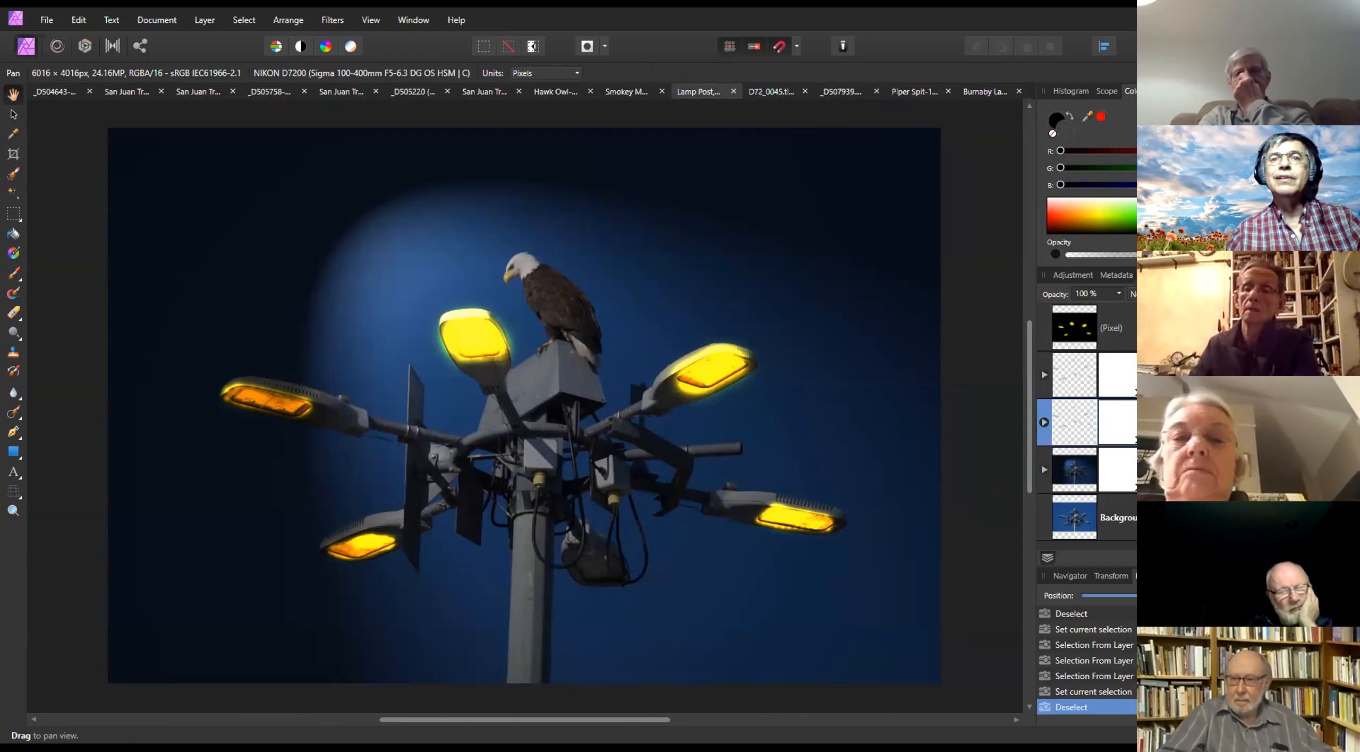
Edit the live Lighting filter nested in the lamp post background layer, redirecting its spotlight and increasing the light's distance
{"action": "left_click", "coordinate": [1072, 324]}
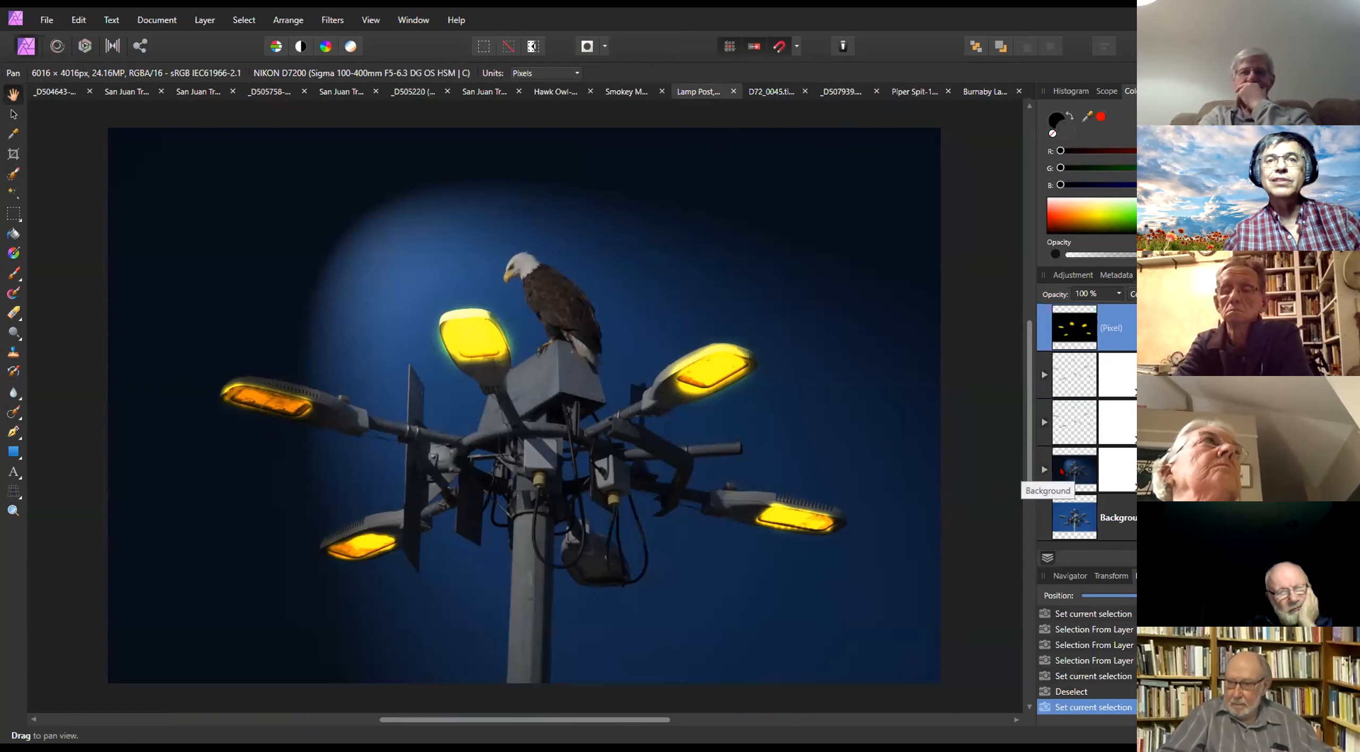
{"action": "left_click", "coordinate": [1045, 470]}
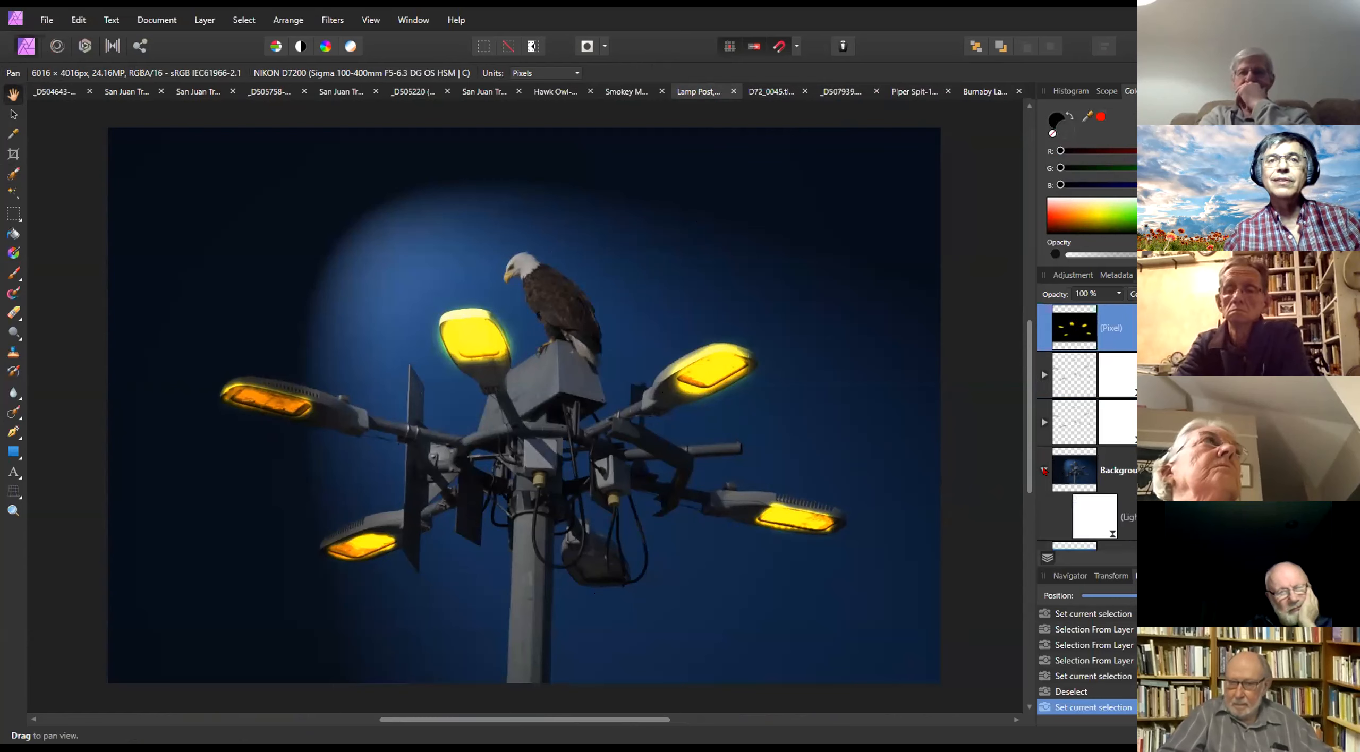
{"action": "double_click", "coordinate": [1089, 513]}
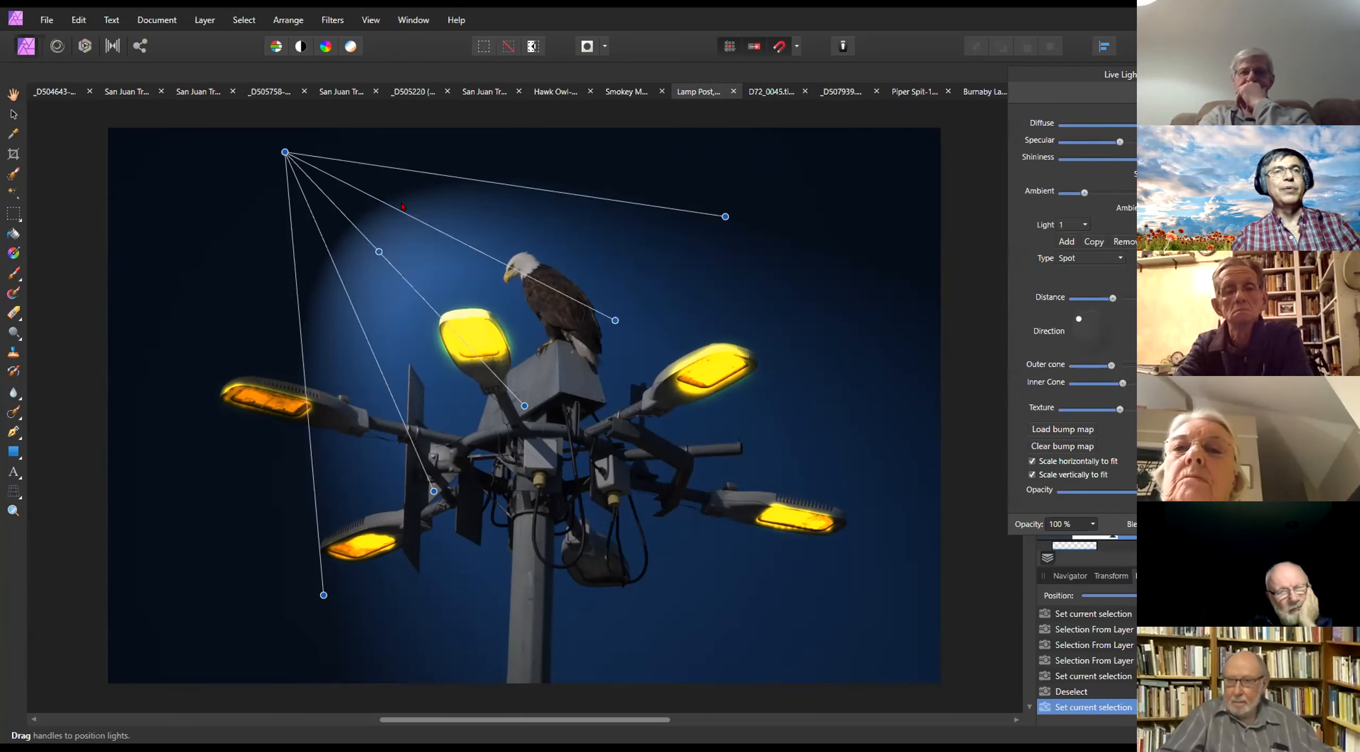
{"action": "left_click", "coordinate": [1081, 319]}
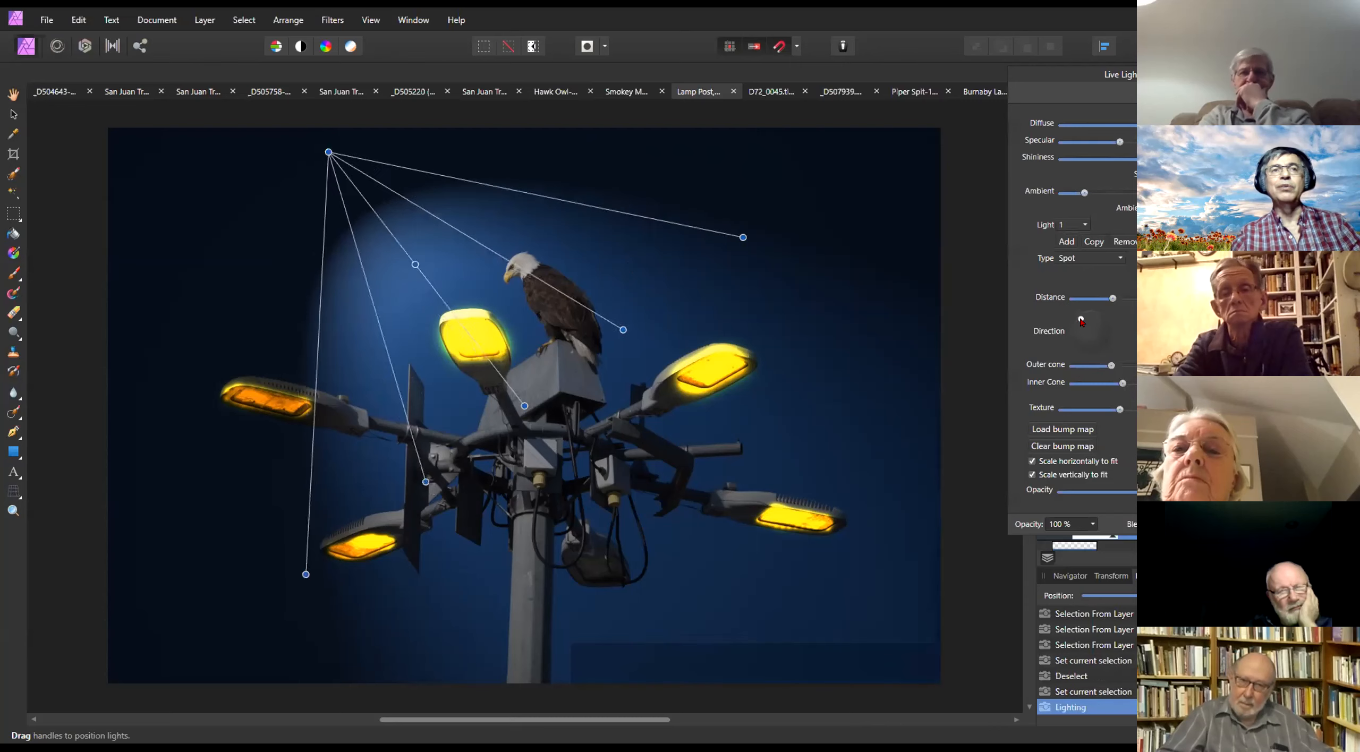
{"action": "left_click_drag", "start_coordinate": [1081, 318], "coordinate": [1116, 308]}
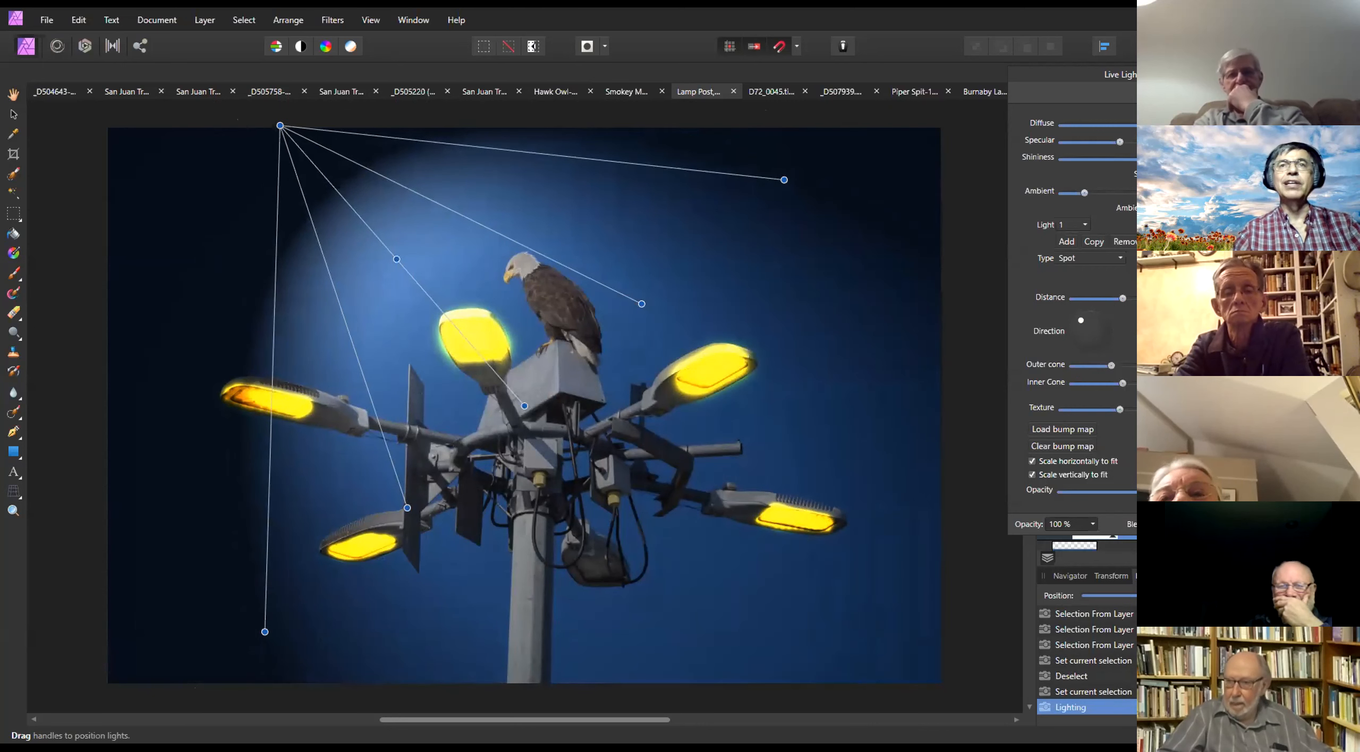
{"action": "key", "text": "Escape"}
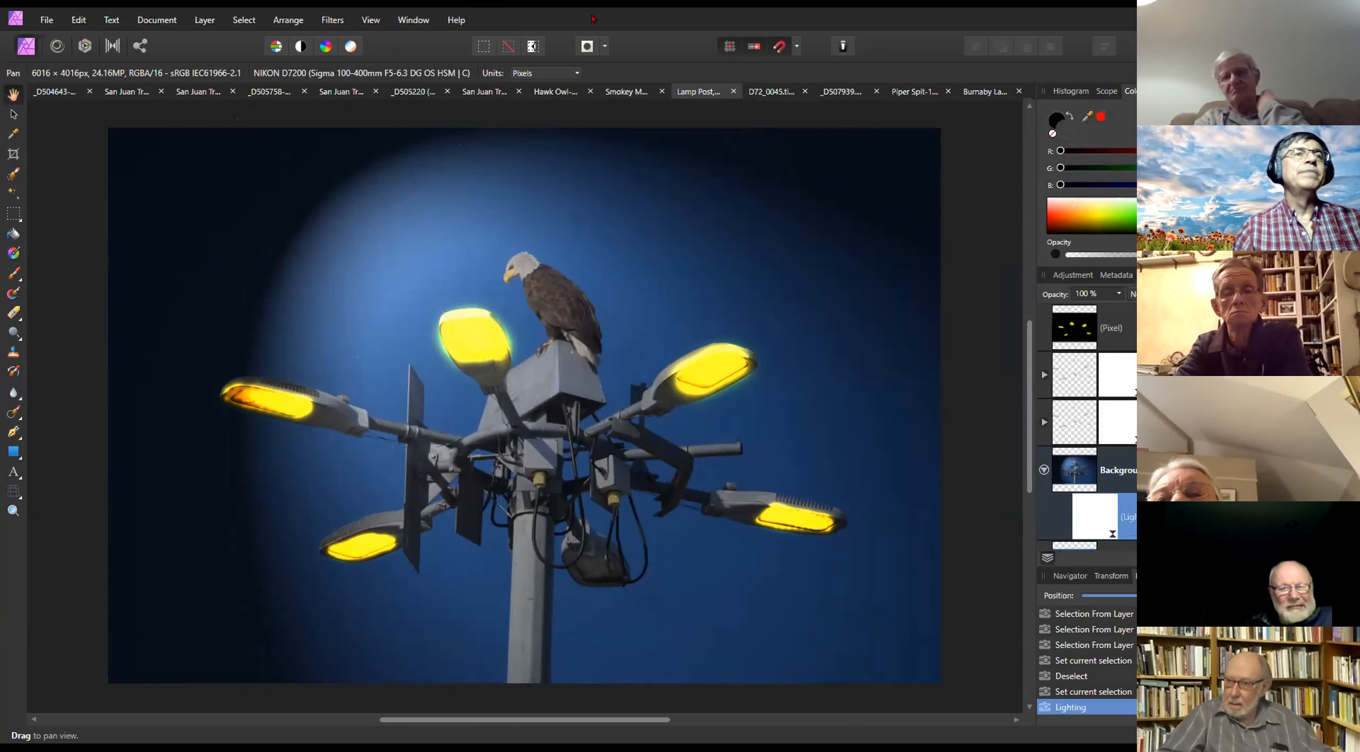
Browse the Affinity Workshop Photos folder for an image to open, previewing D72_0034 and San Juan Trip-2967
{"action": "left_click", "coordinate": [47, 20]}
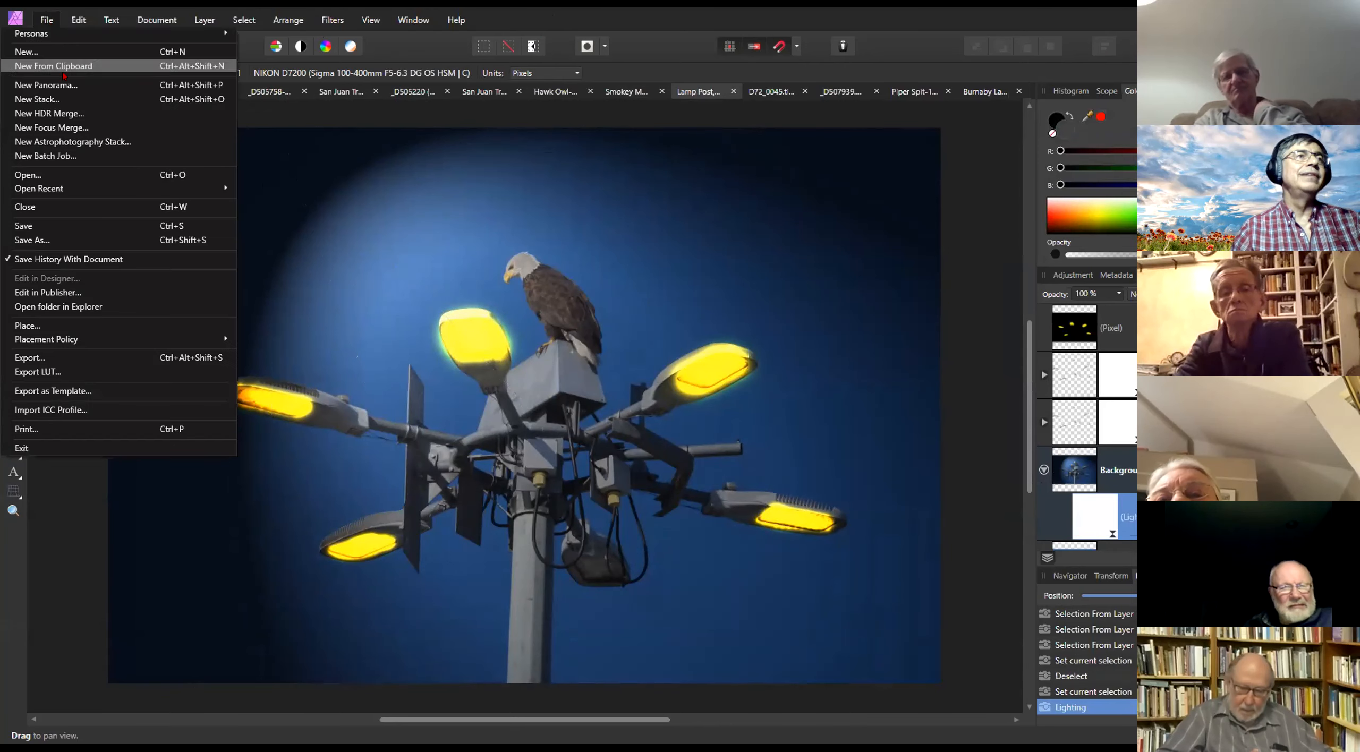
{"action": "left_click", "coordinate": [82, 176]}
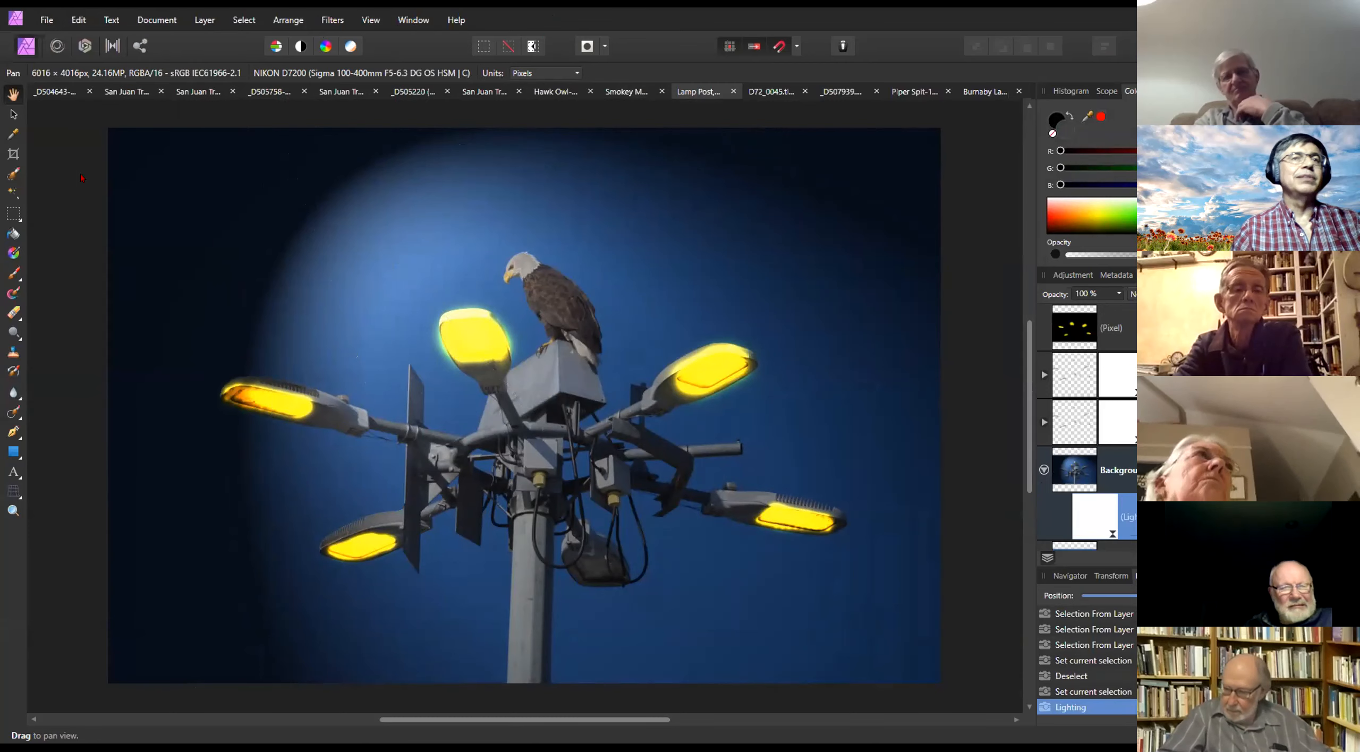
{"action": "scroll", "coordinate": [586, 423], "scroll_direction": "down", "scroll_amount": 10}
{"action": "scroll", "coordinate": [587, 422], "scroll_direction": "down", "scroll_amount": 3}
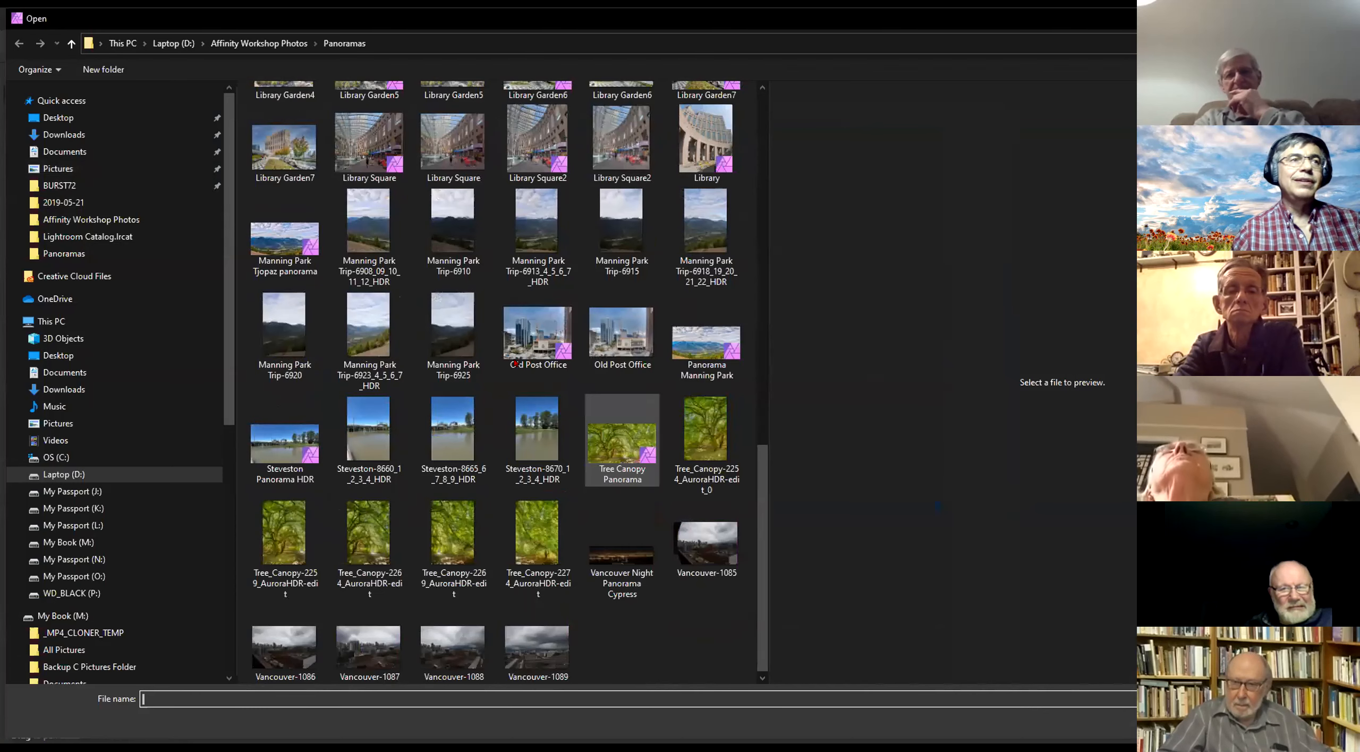
{"action": "left_click", "coordinate": [259, 43]}
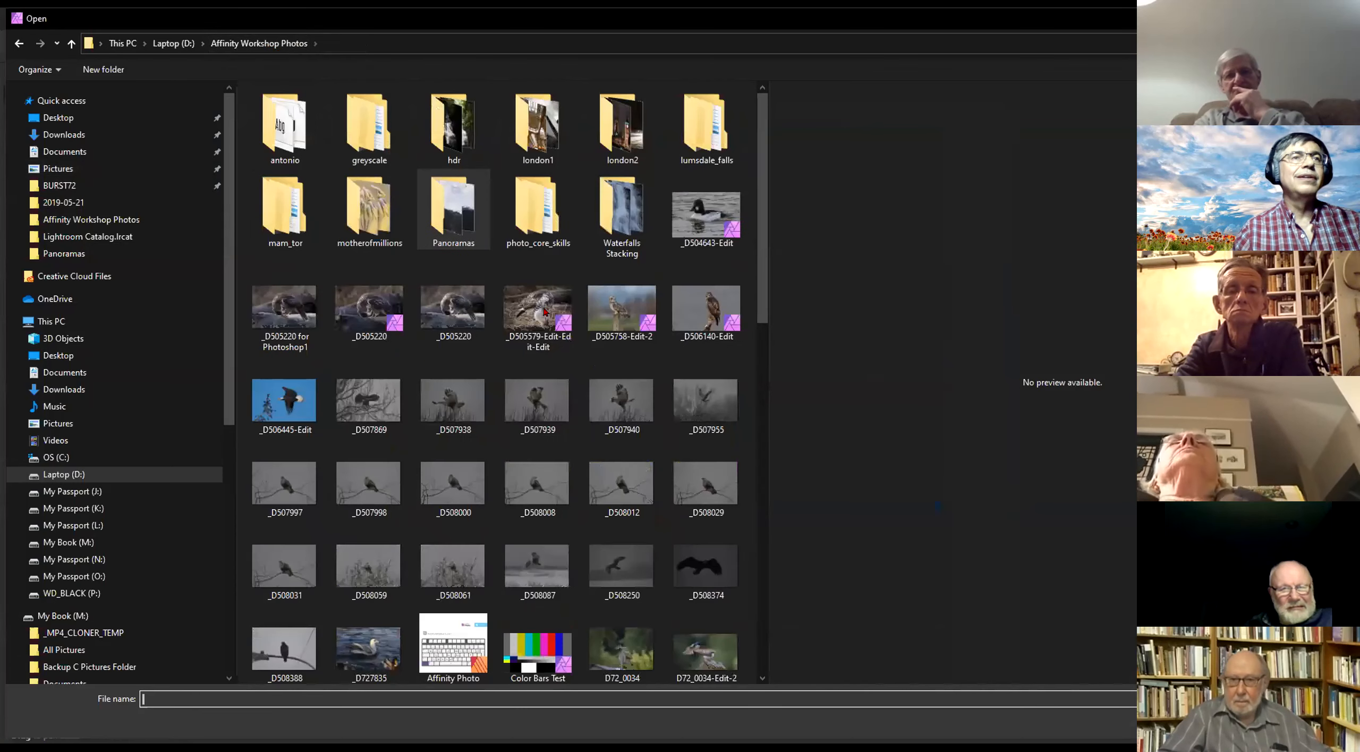
{"action": "scroll", "coordinate": [588, 508], "scroll_direction": "down", "scroll_amount": 3}
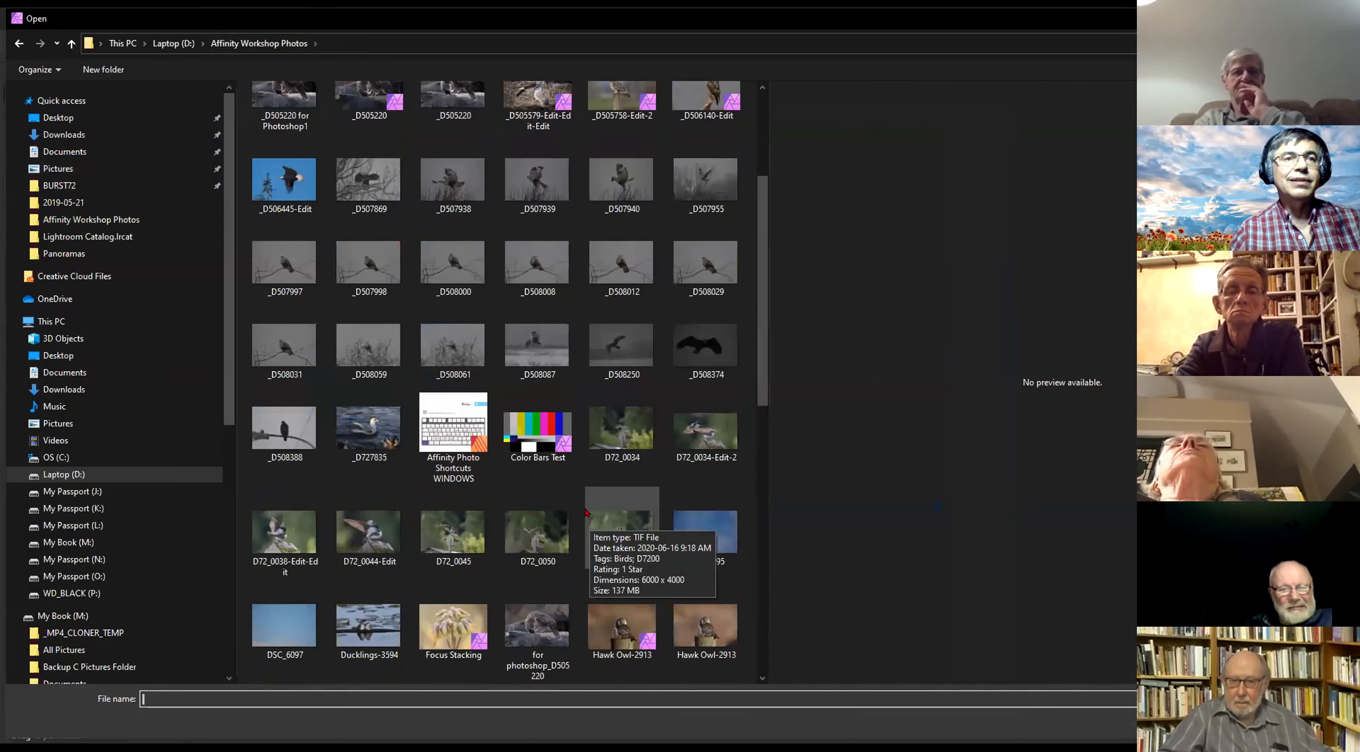
{"action": "left_click", "coordinate": [629, 460]}
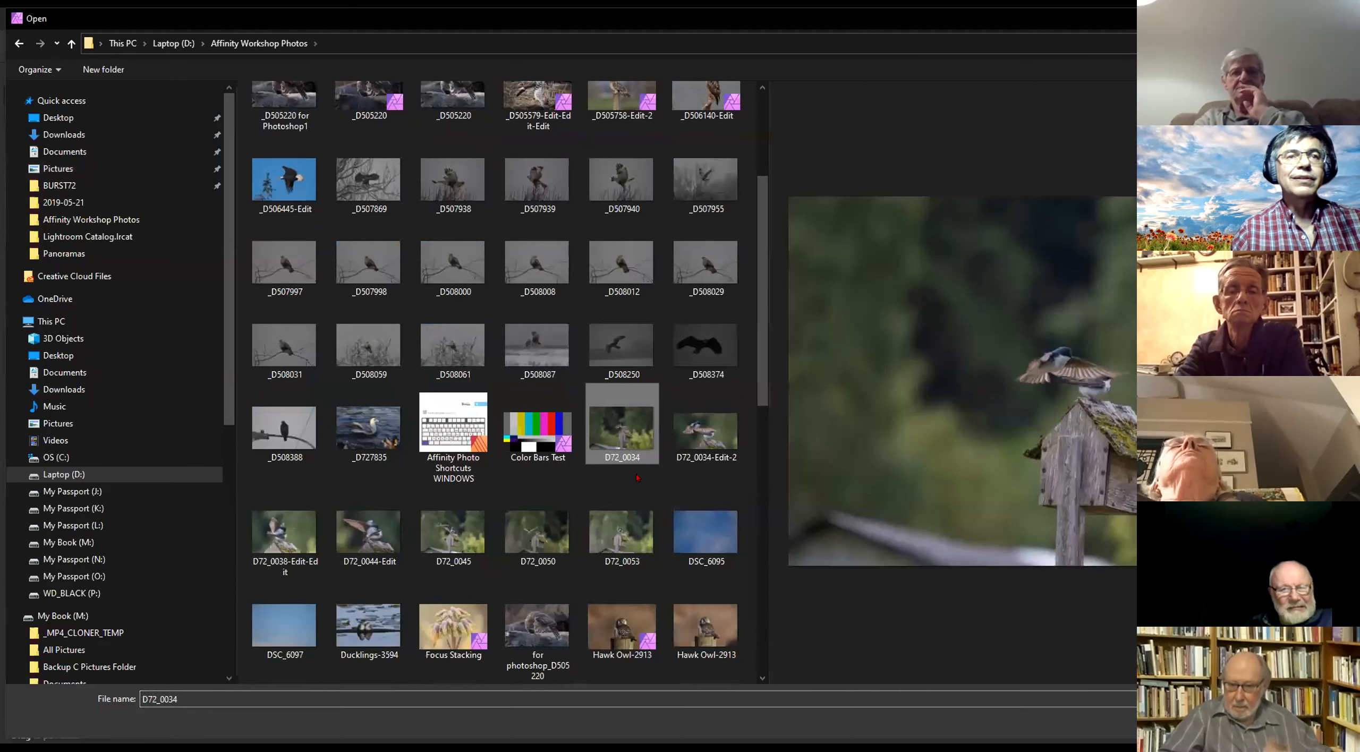
{"action": "scroll", "coordinate": [627, 467], "scroll_direction": "down", "scroll_amount": 5}
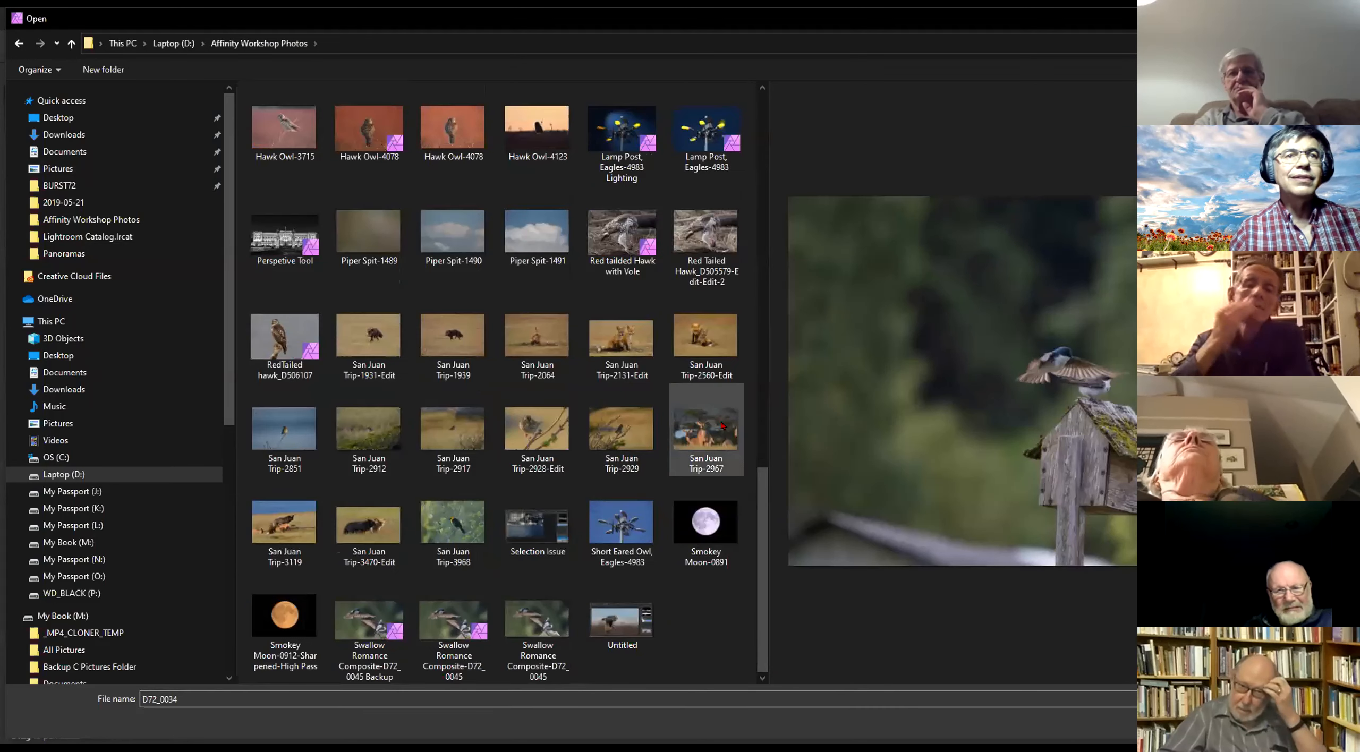
{"action": "left_click", "coordinate": [694, 423]}
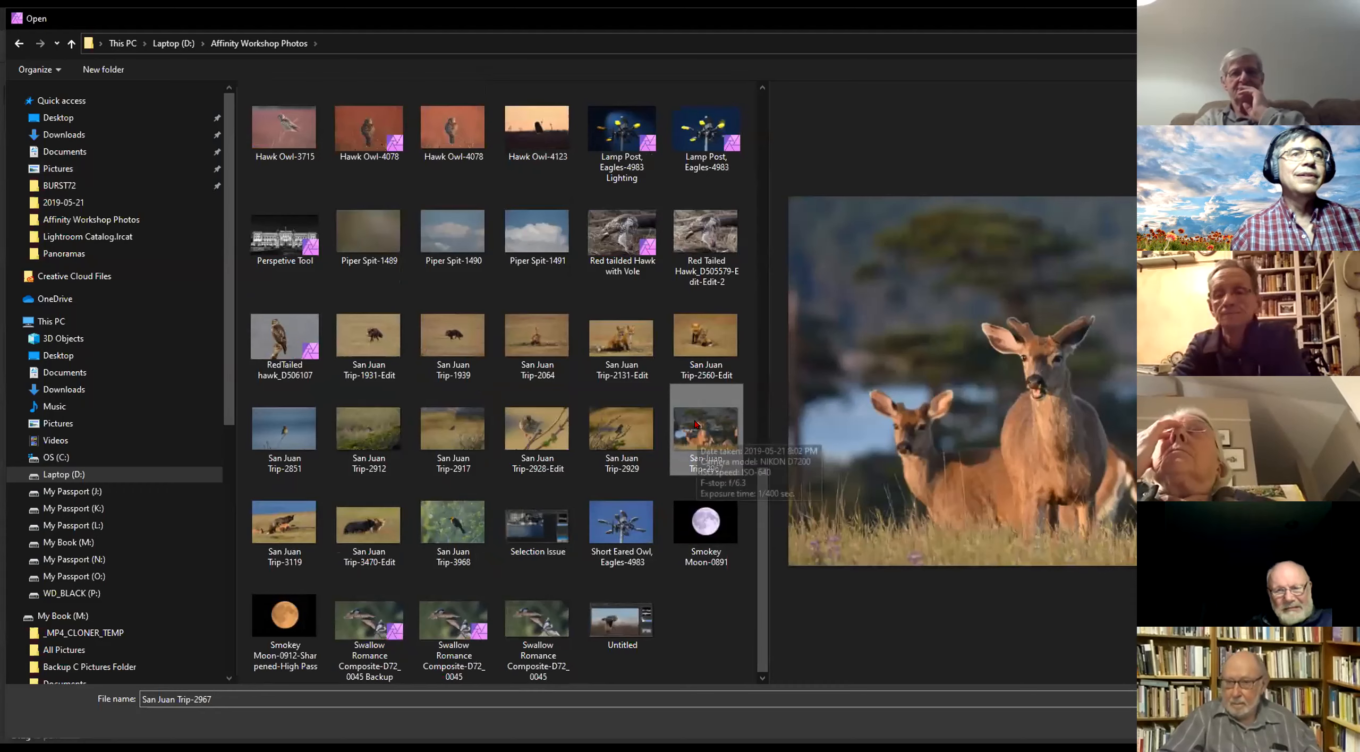
{"action": "scroll", "coordinate": [696, 423], "scroll_direction": "up", "scroll_amount": 3}
{"action": "scroll", "coordinate": [694, 424], "scroll_direction": "down", "scroll_amount": 3}
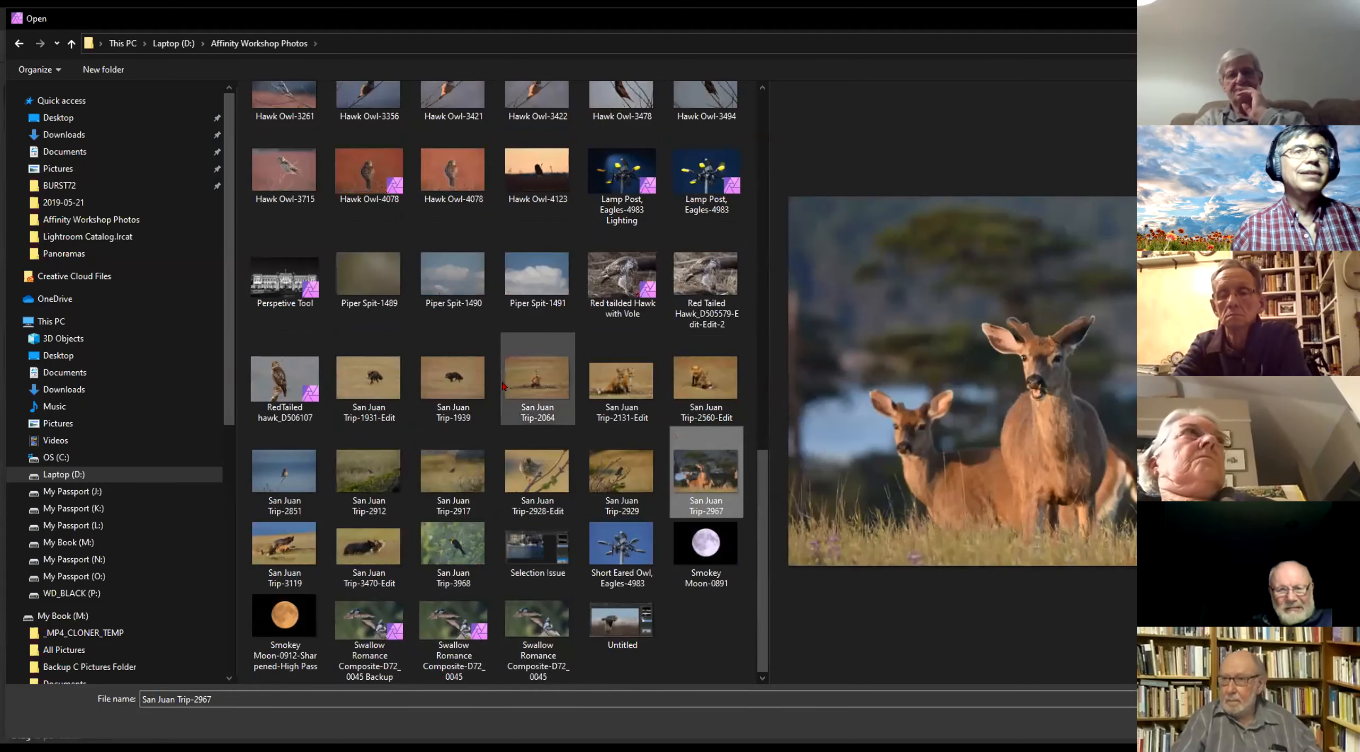
{"action": "scroll", "coordinate": [513, 380], "scroll_direction": "up", "scroll_amount": 6}
{"action": "scroll", "coordinate": [510, 377], "scroll_direction": "up", "scroll_amount": 5}
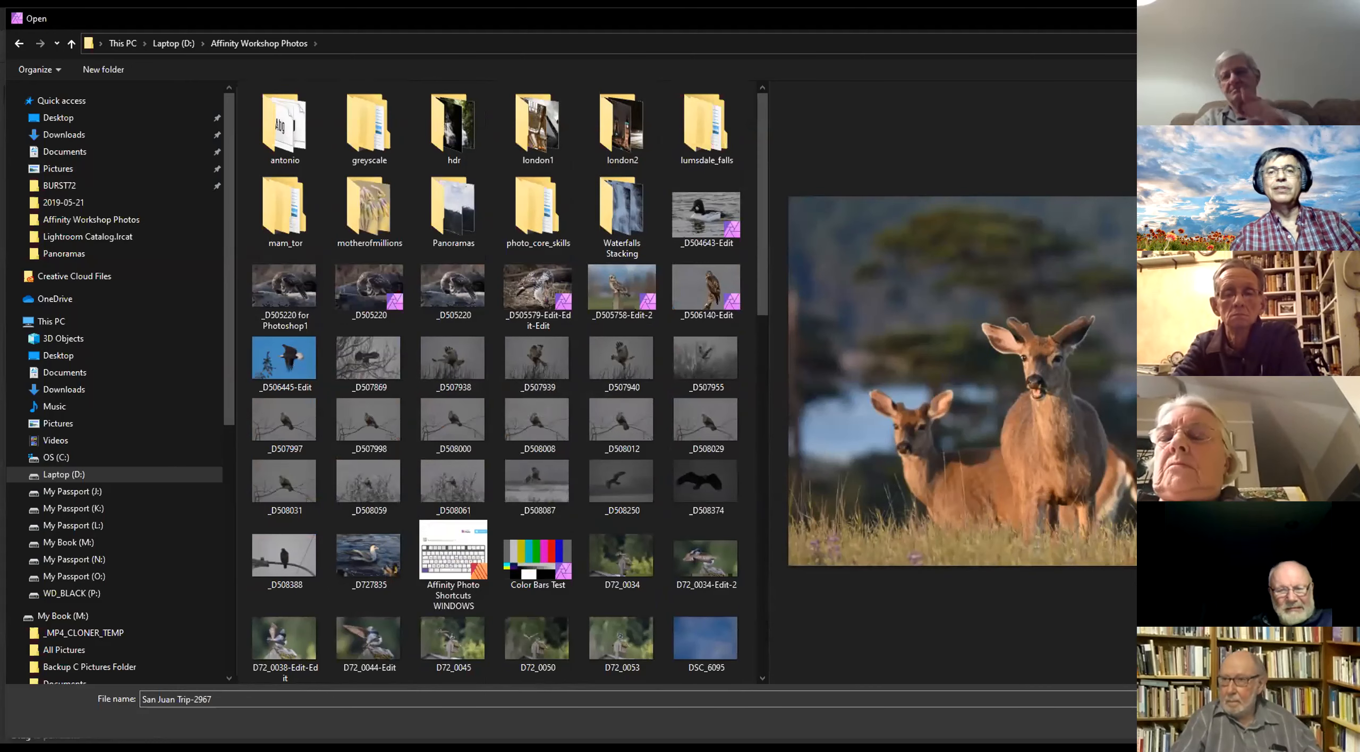
{"action": "key", "text": "Escape"}
Bring up the swallow composite D72_0045.tif from the recently opened files
{"action": "left_click", "coordinate": [45, 20]}
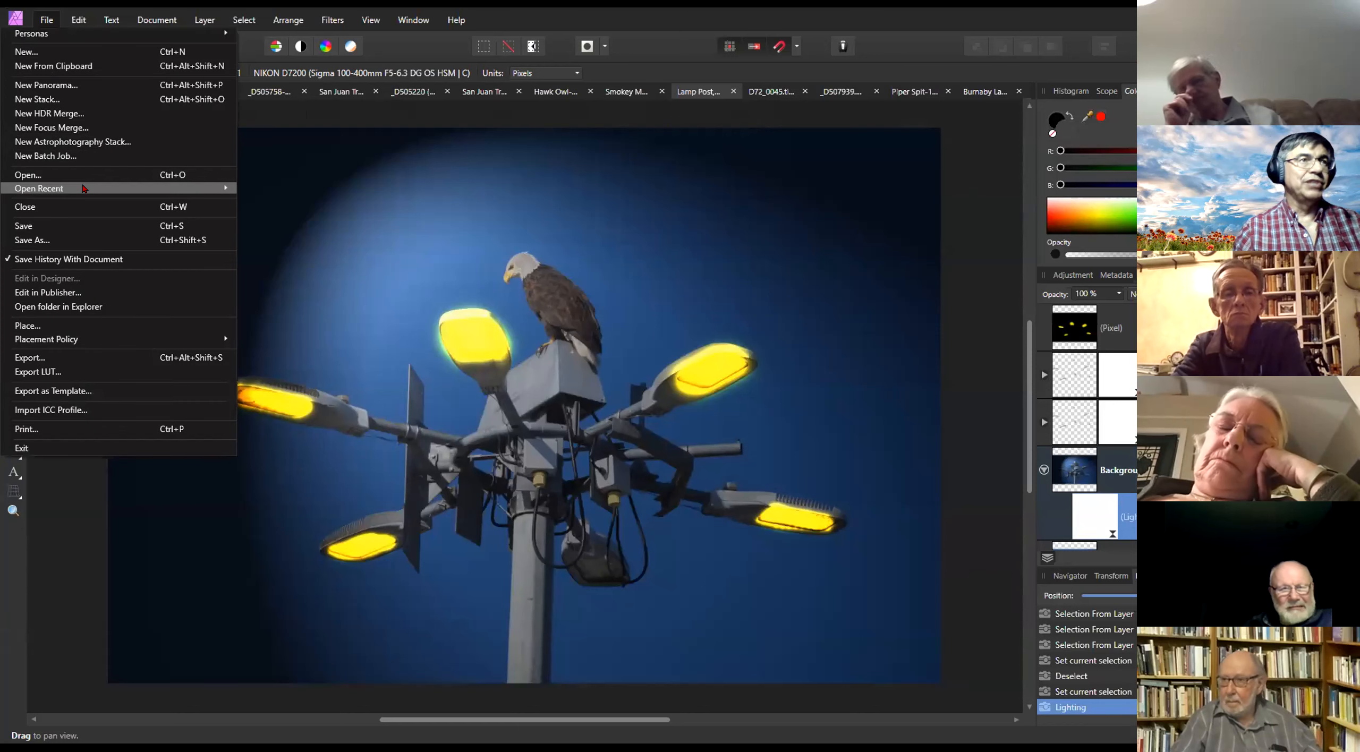
{"action": "mouse_move", "coordinate": [84, 188]}
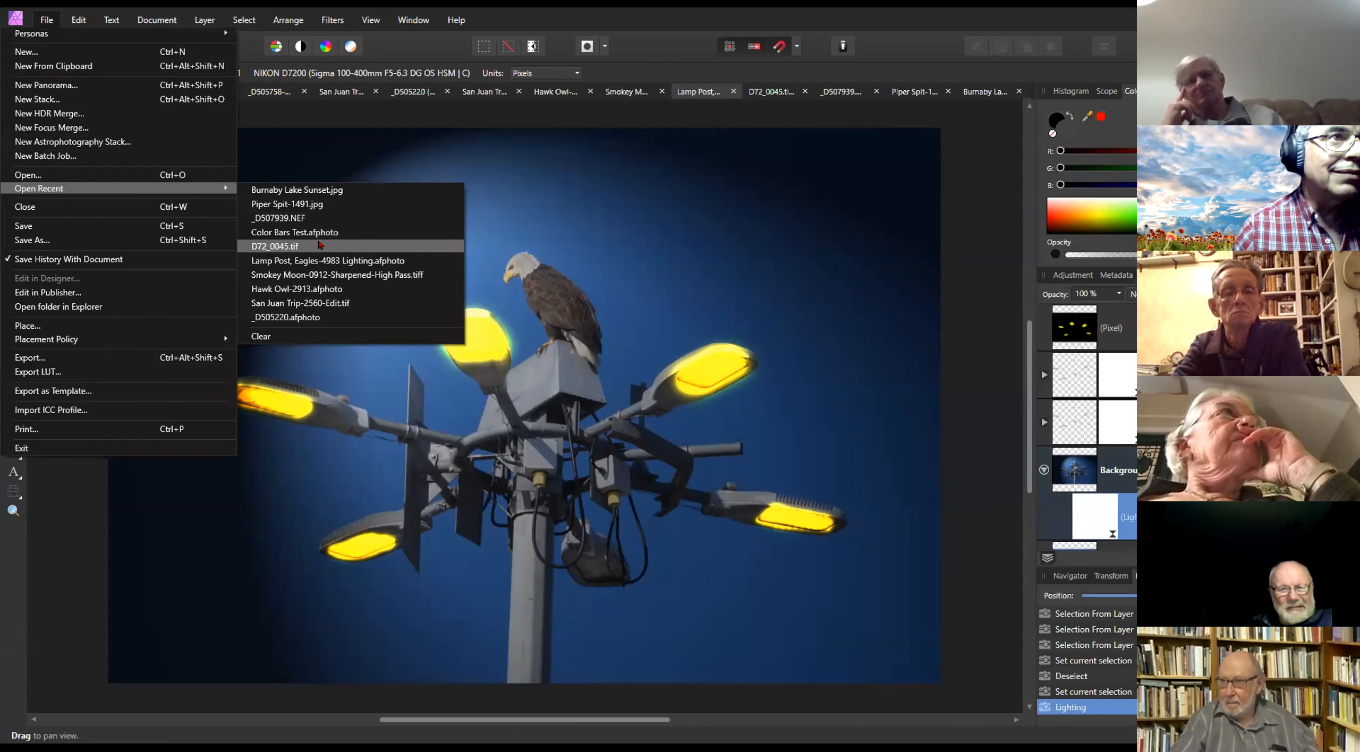
{"action": "left_click", "coordinate": [321, 246]}
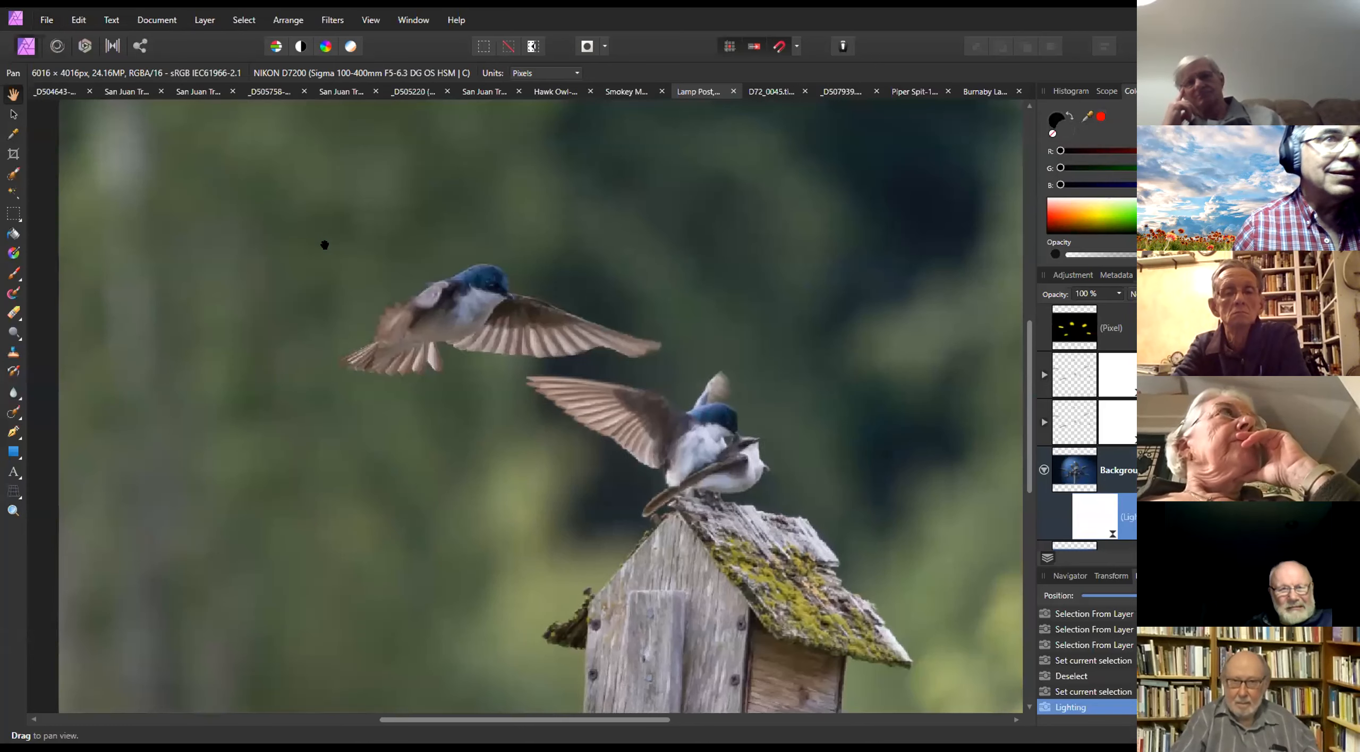
Bring up the hawk image _D505220.afphoto from the recently opened files
{"action": "left_click", "coordinate": [47, 19]}
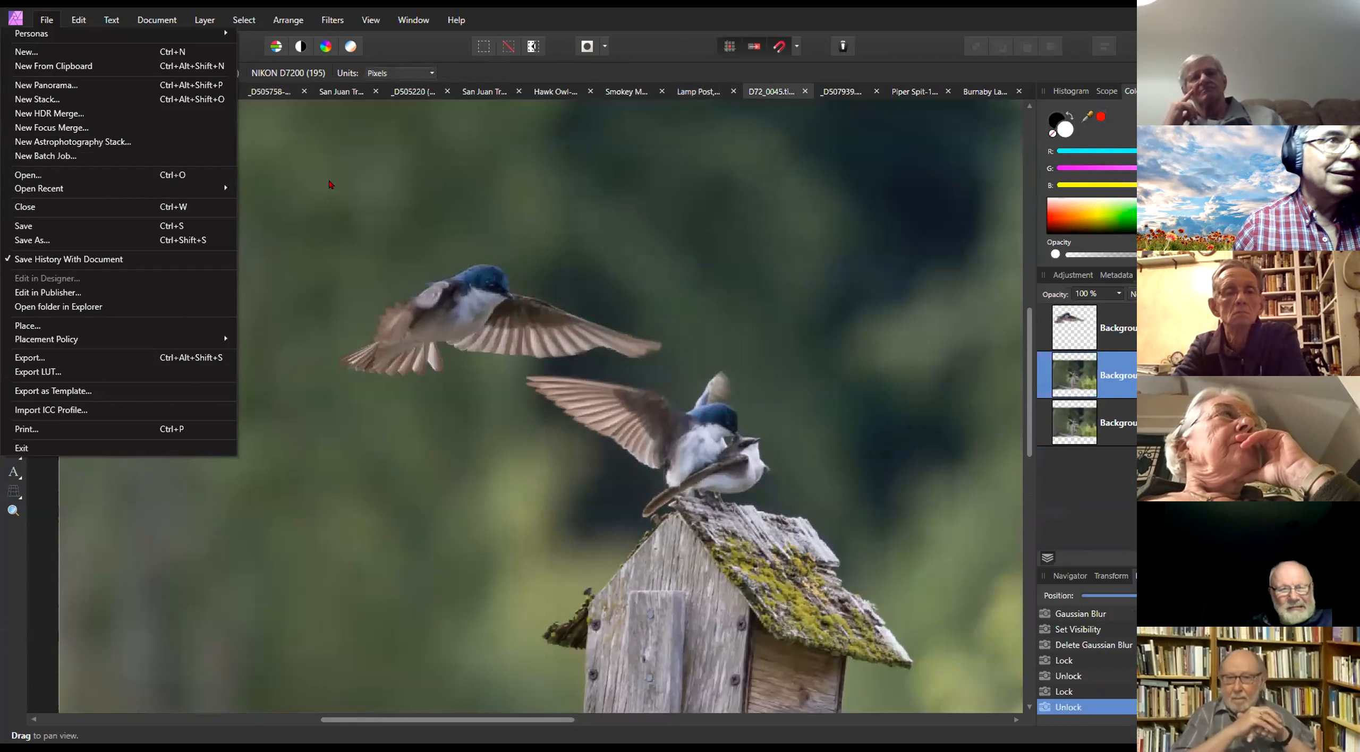
{"action": "mouse_move", "coordinate": [174, 188]}
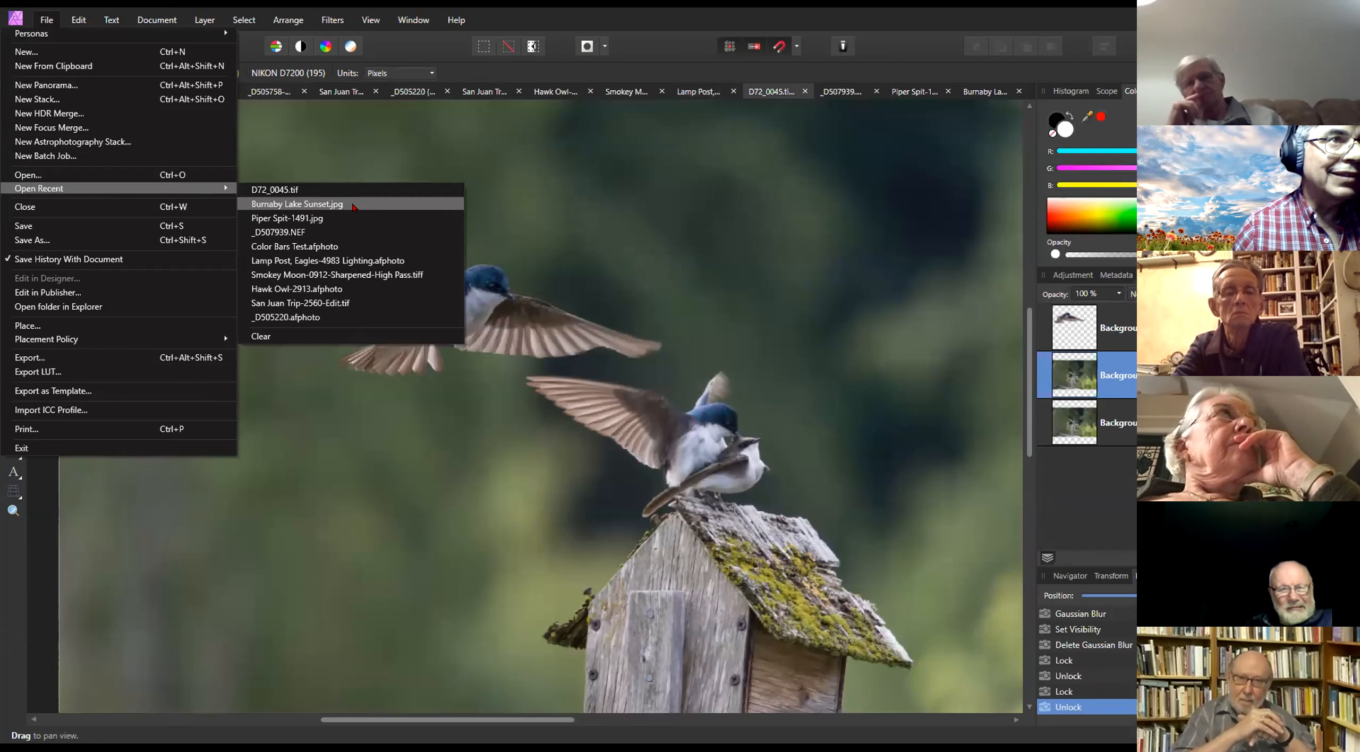
{"action": "left_click", "coordinate": [329, 319]}
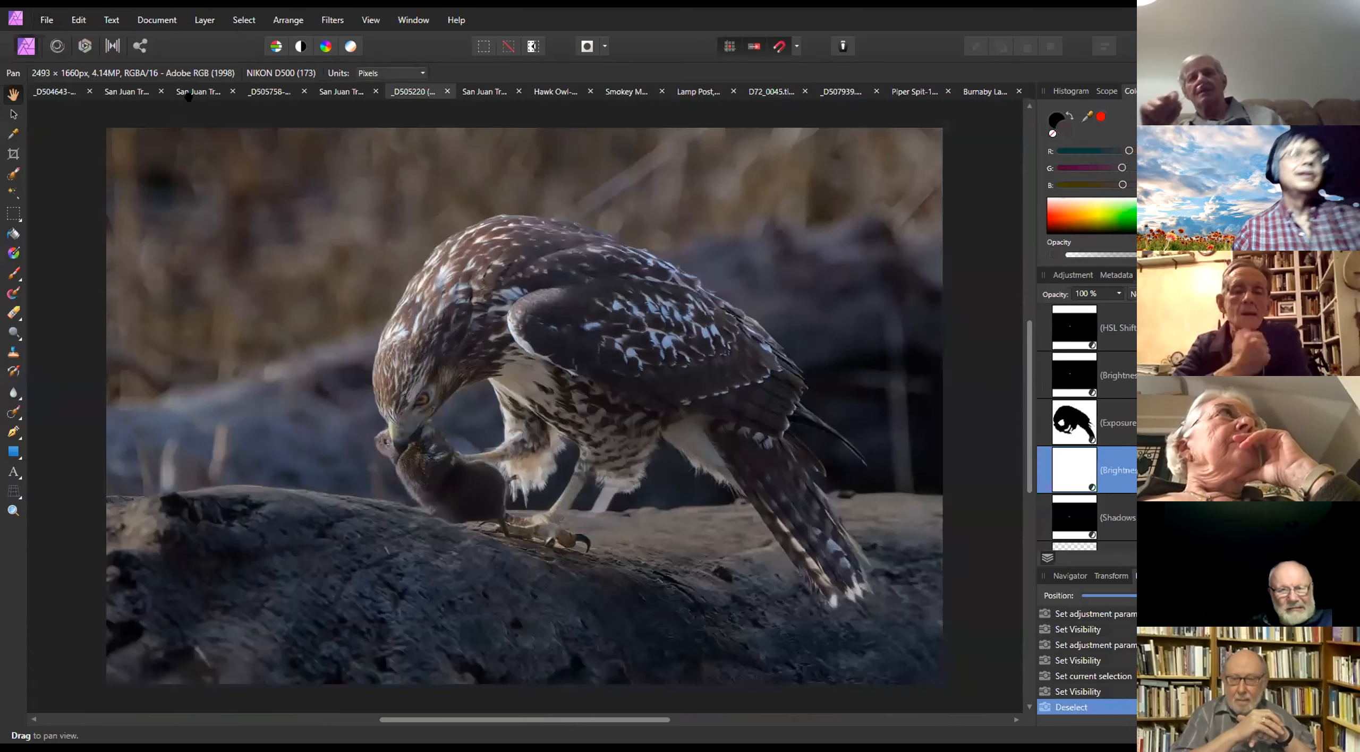
Open the duck image _D504643-Edit from the Affinity Workshop Photos folder
{"action": "left_click", "coordinate": [38, 21]}
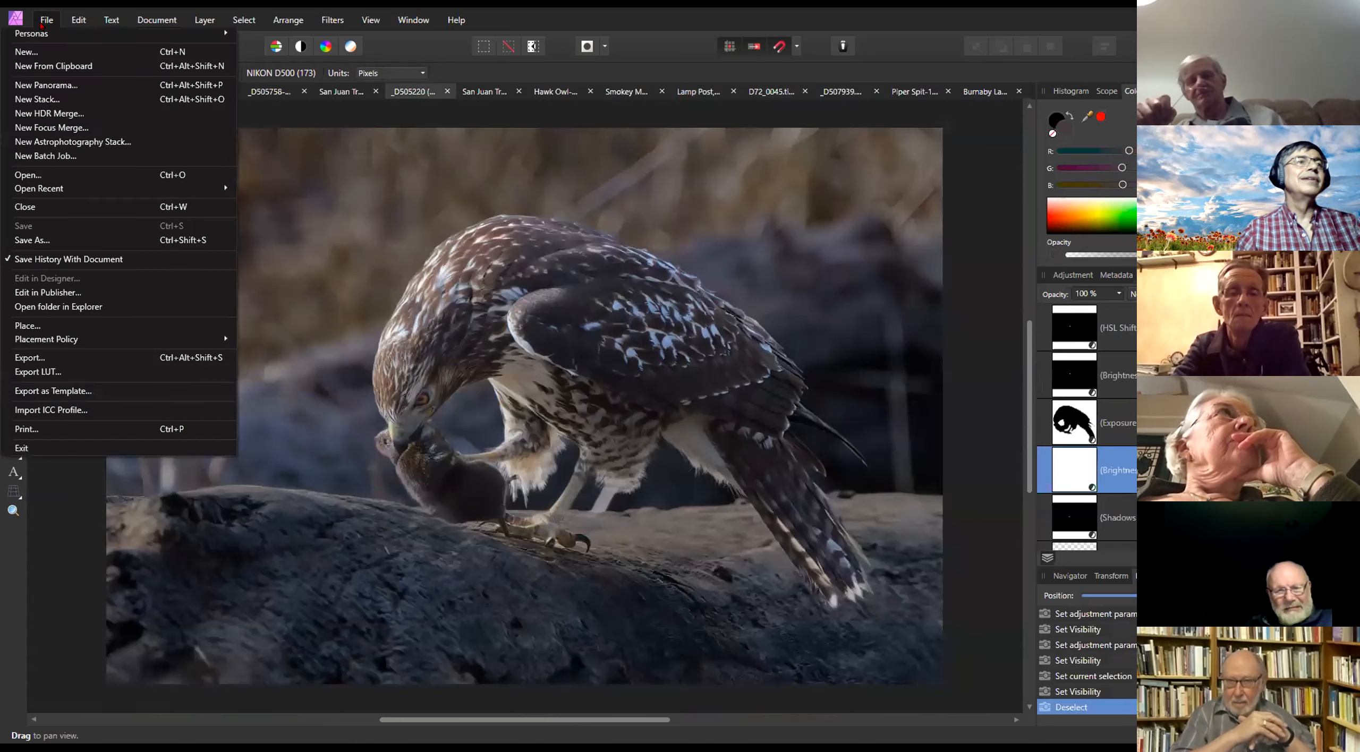
{"action": "left_click", "coordinate": [67, 173]}
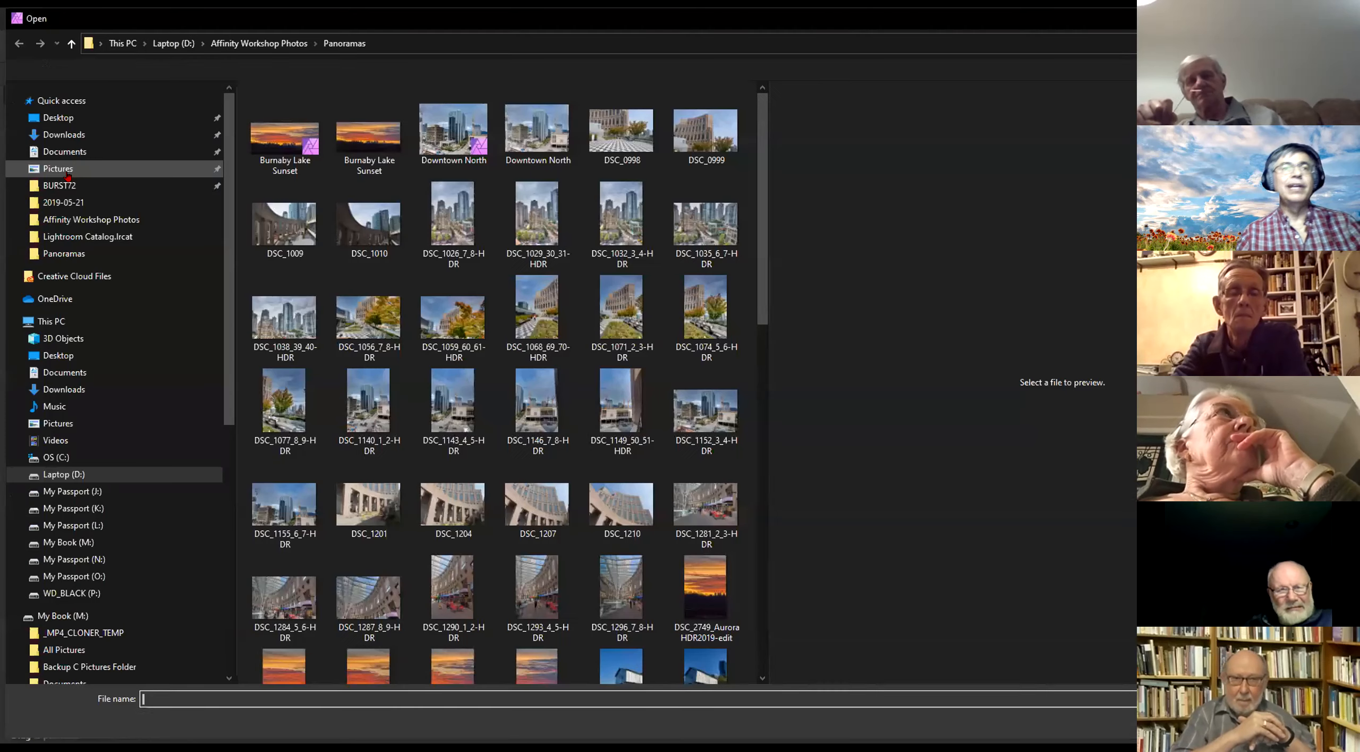
{"action": "scroll", "coordinate": [546, 350], "scroll_direction": "down", "scroll_amount": 6}
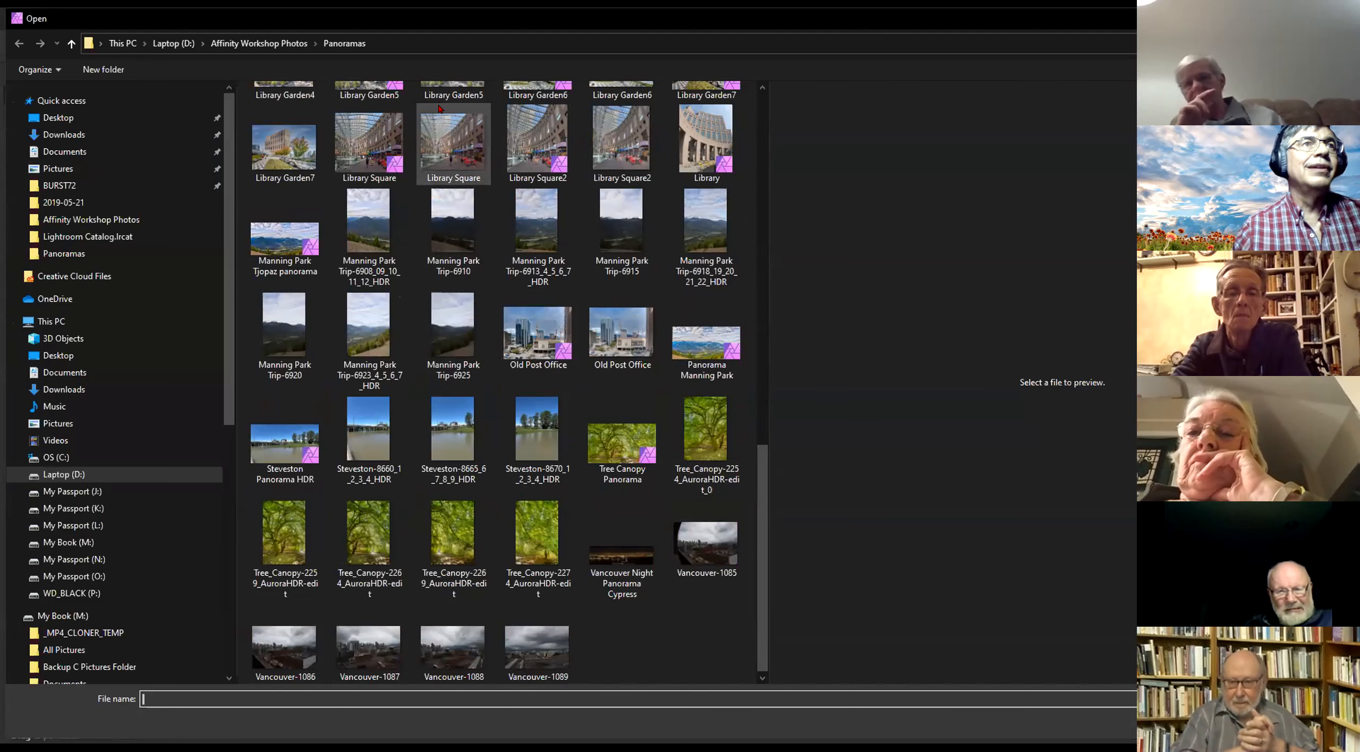
{"action": "left_click", "coordinate": [246, 42]}
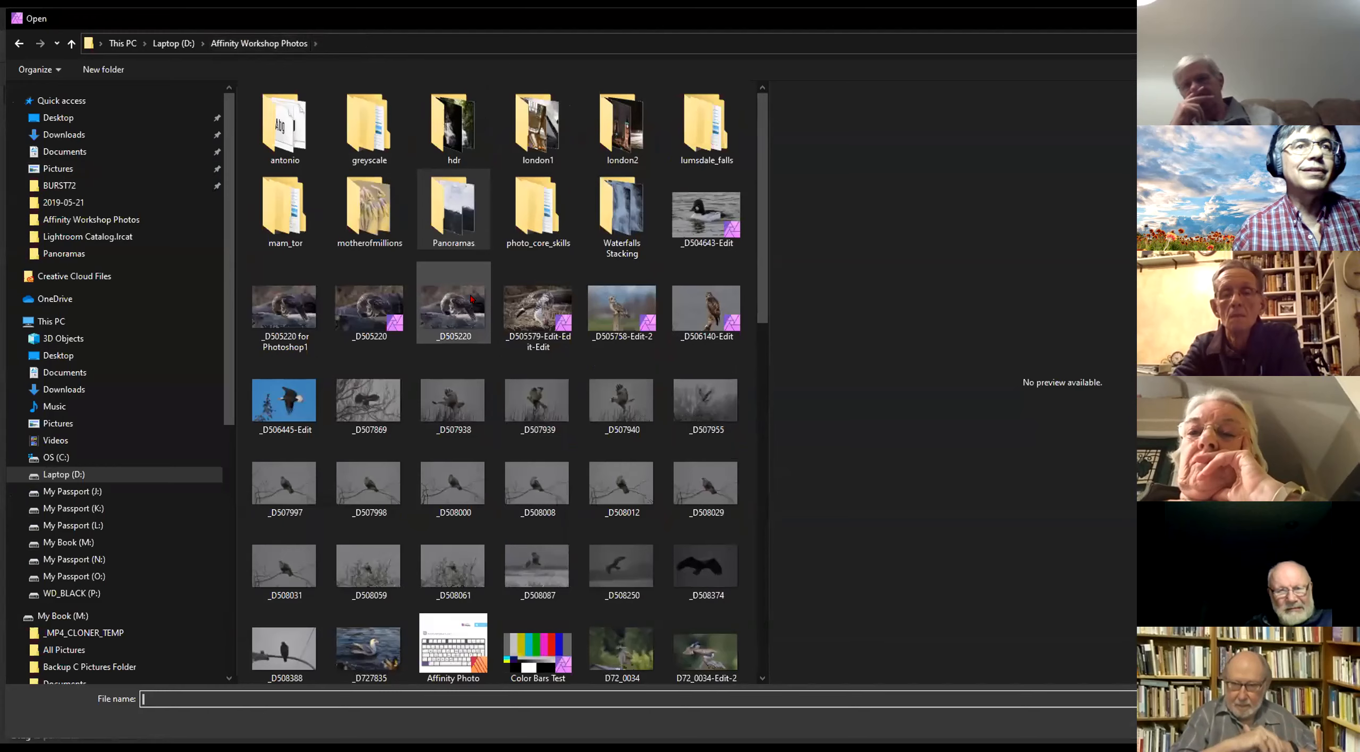
{"action": "scroll", "coordinate": [494, 360], "scroll_direction": "down", "scroll_amount": 10}
{"action": "scroll", "coordinate": [505, 388], "scroll_direction": "down", "scroll_amount": 4}
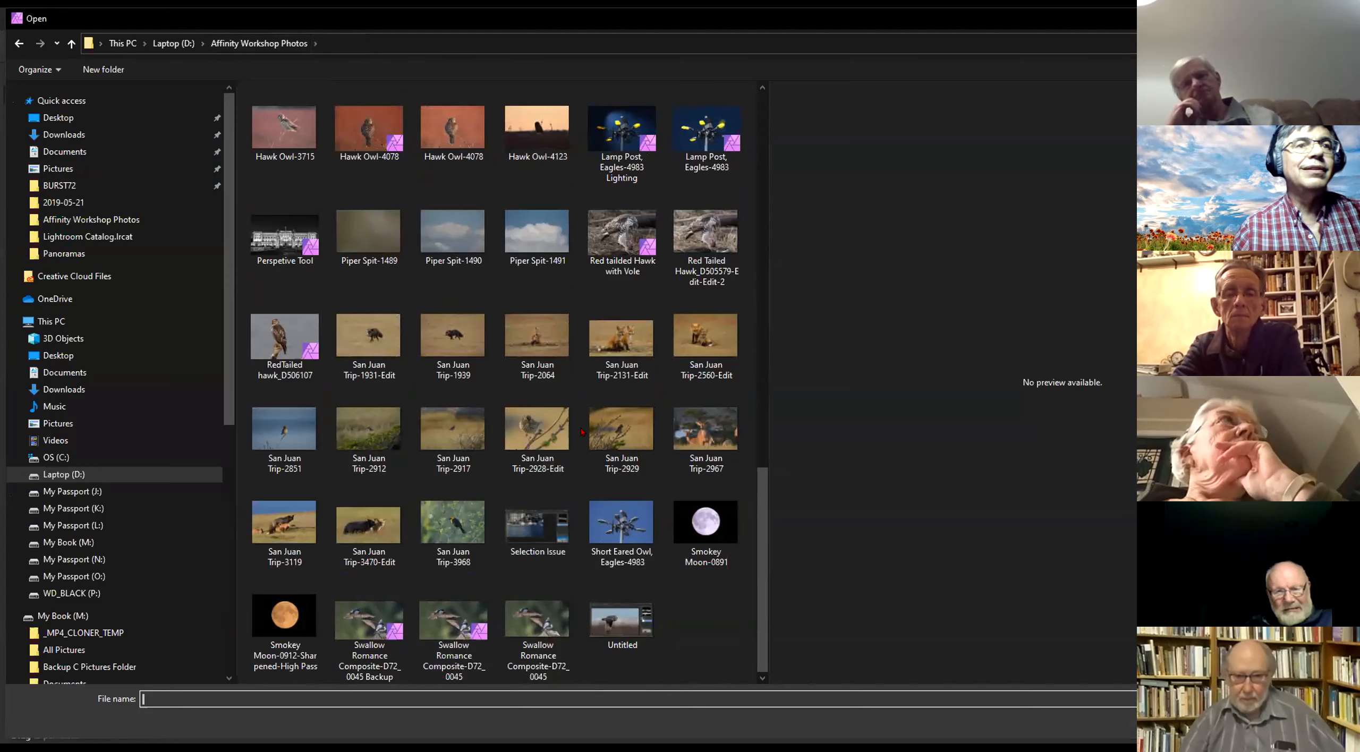
{"action": "scroll", "coordinate": [611, 420], "scroll_direction": "up", "scroll_amount": 3}
{"action": "scroll", "coordinate": [596, 404], "scroll_direction": "up", "scroll_amount": 3}
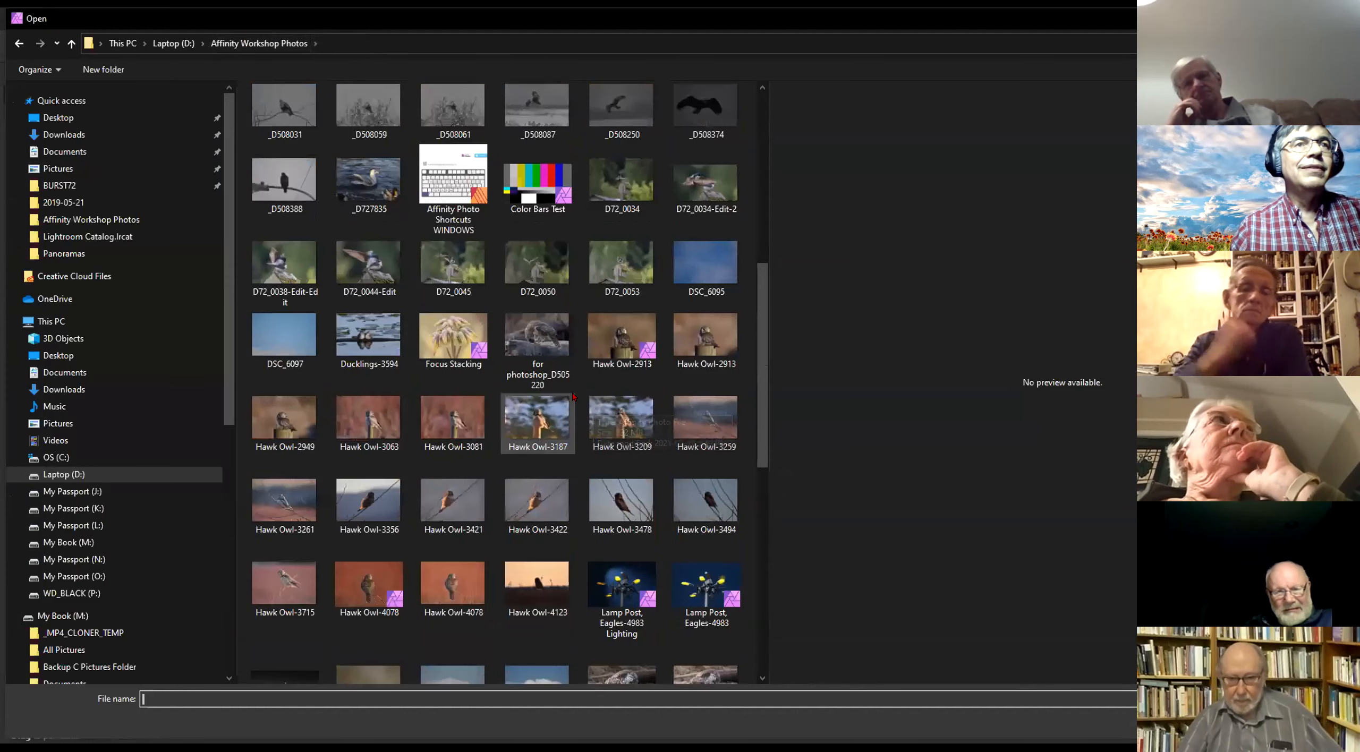
{"action": "scroll", "coordinate": [605, 379], "scroll_direction": "up", "scroll_amount": 3}
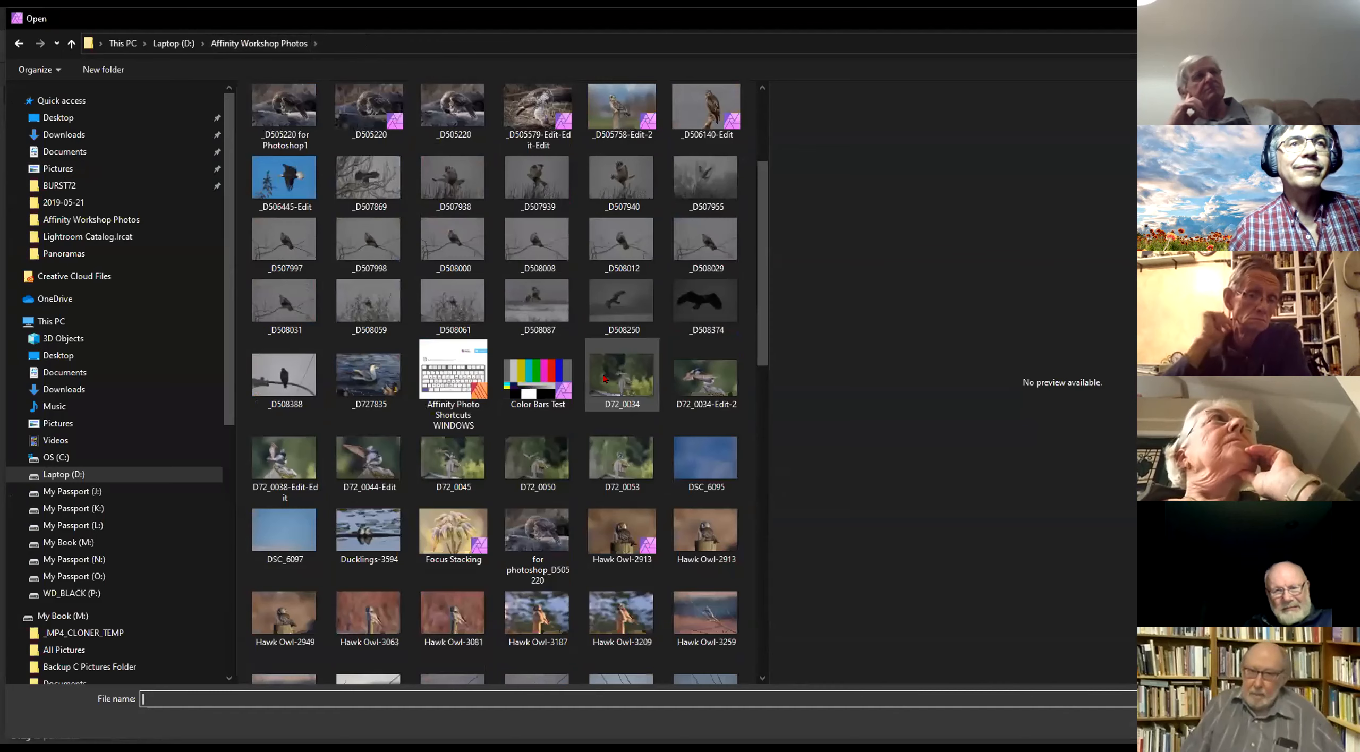
{"action": "scroll", "coordinate": [591, 365], "scroll_direction": "up", "scroll_amount": 3}
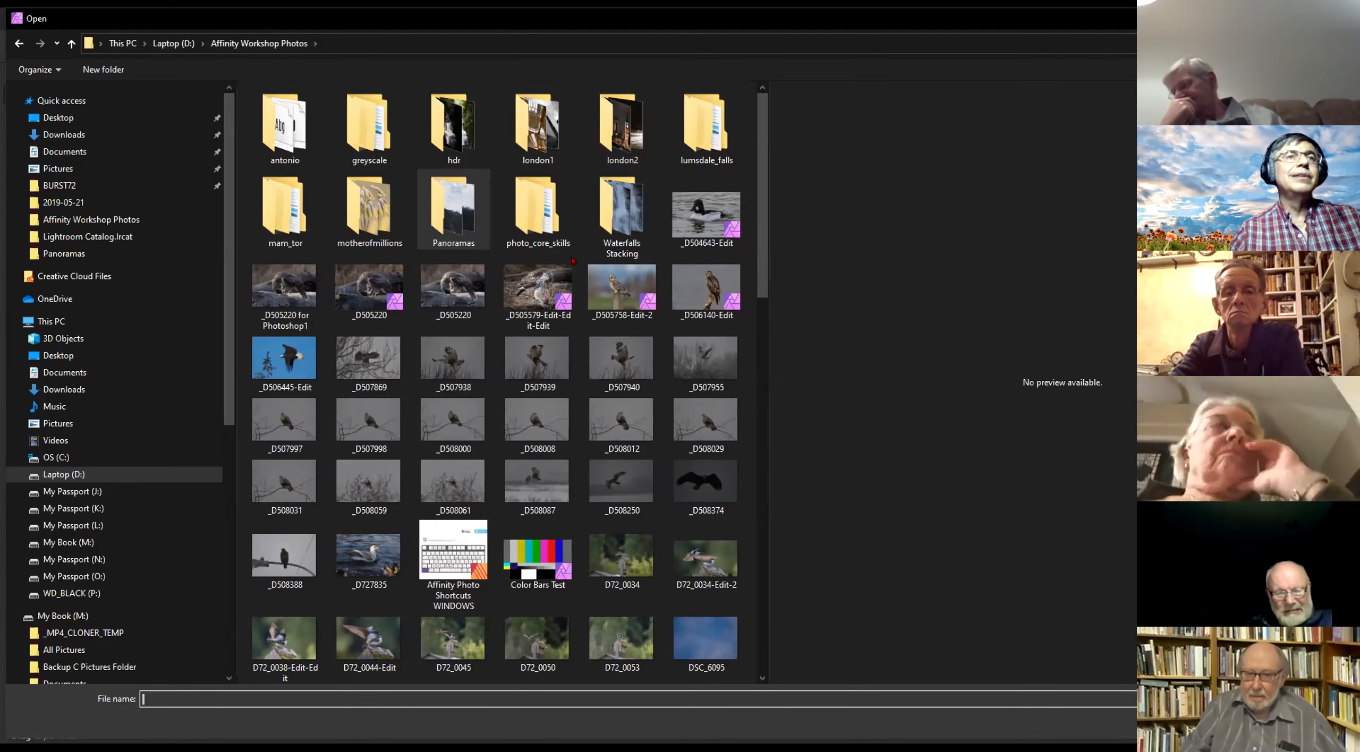
{"action": "left_click", "coordinate": [699, 215]}
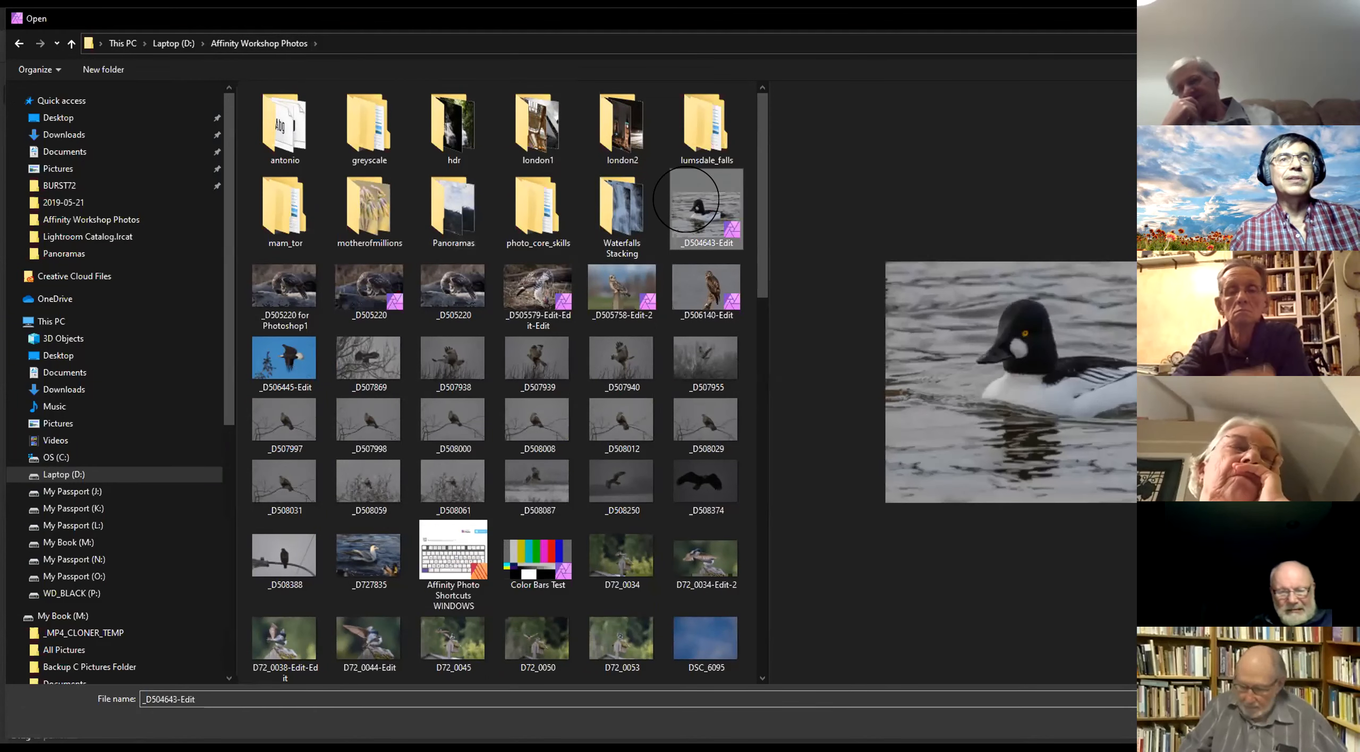
{"action": "double_click", "coordinate": [700, 216]}
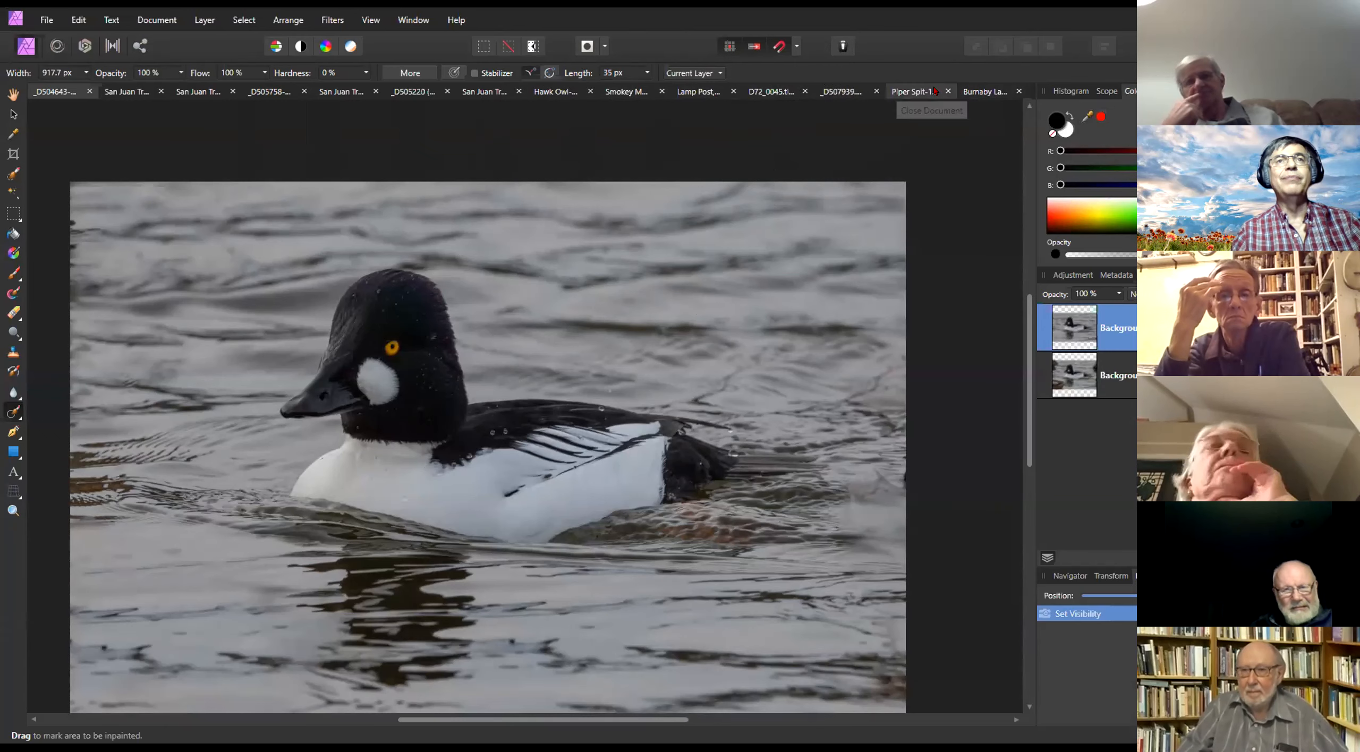
In the swallow composite D72_0045.tif, brush a rough selection over the flying swallow with the Selection Brush at 152.6 px width
{"action": "left_click", "coordinate": [850, 94]}
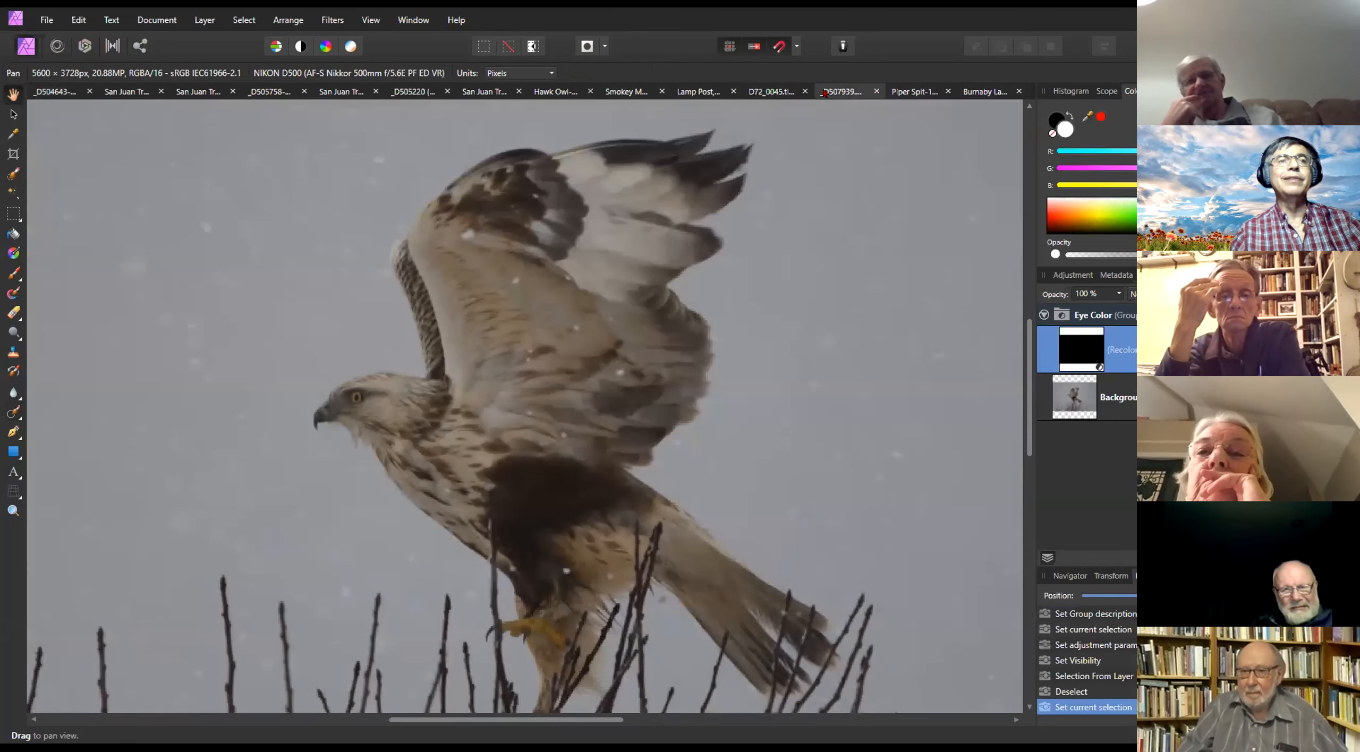
{"action": "left_click", "coordinate": [775, 91]}
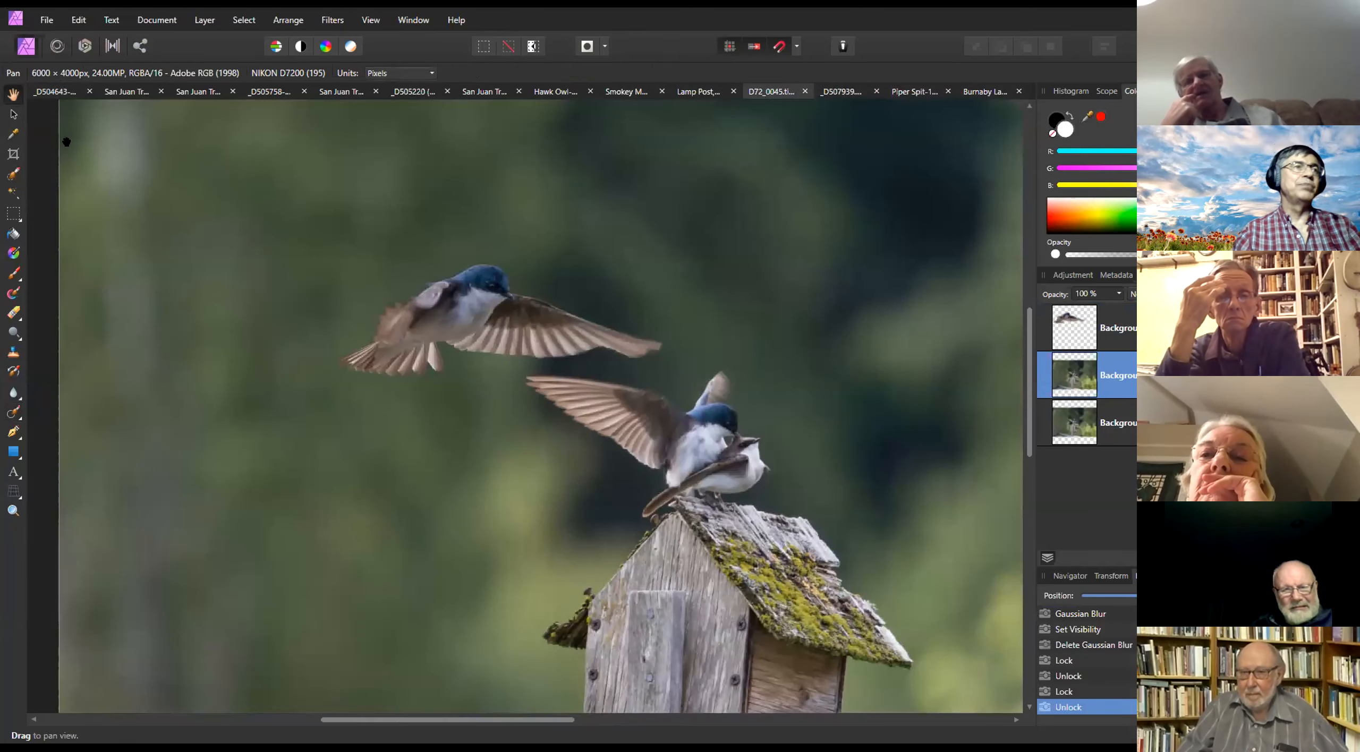
{"action": "left_click", "coordinate": [14, 174]}
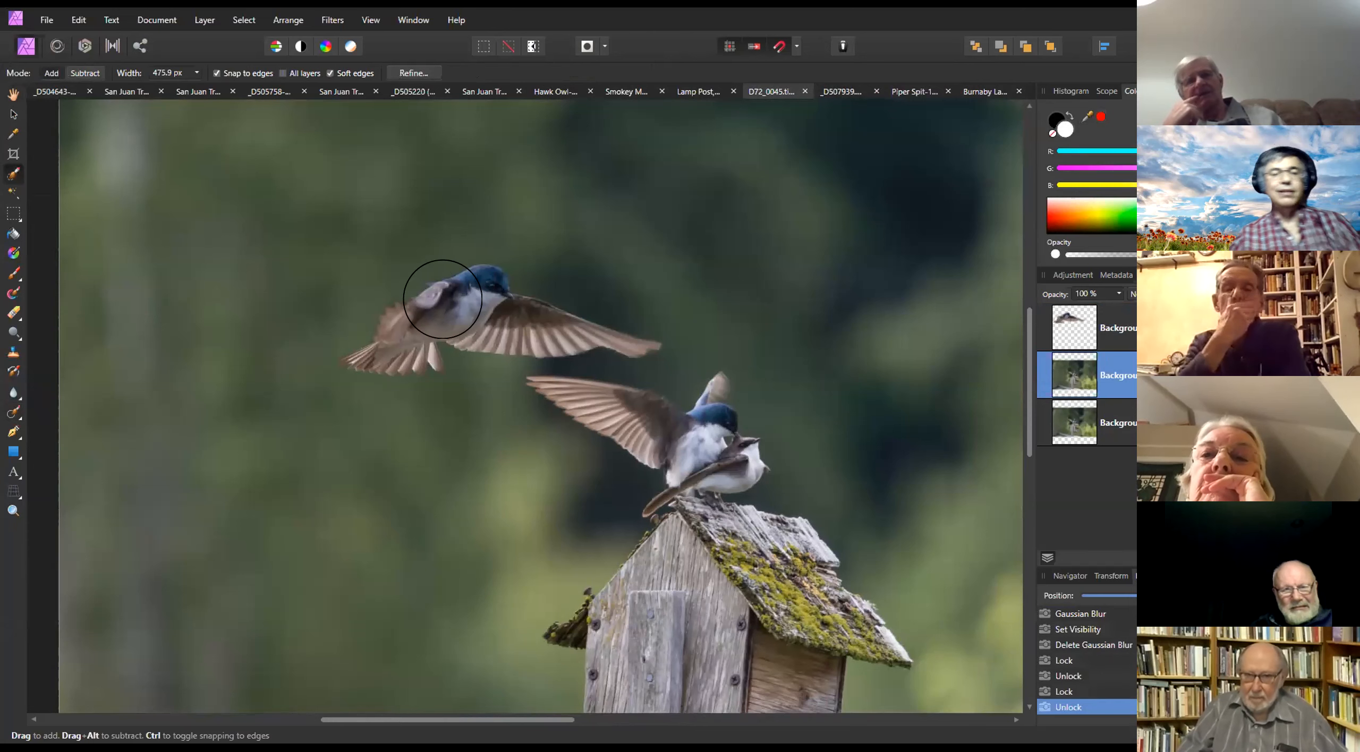
{"action": "key", "text": "bracketleft"}
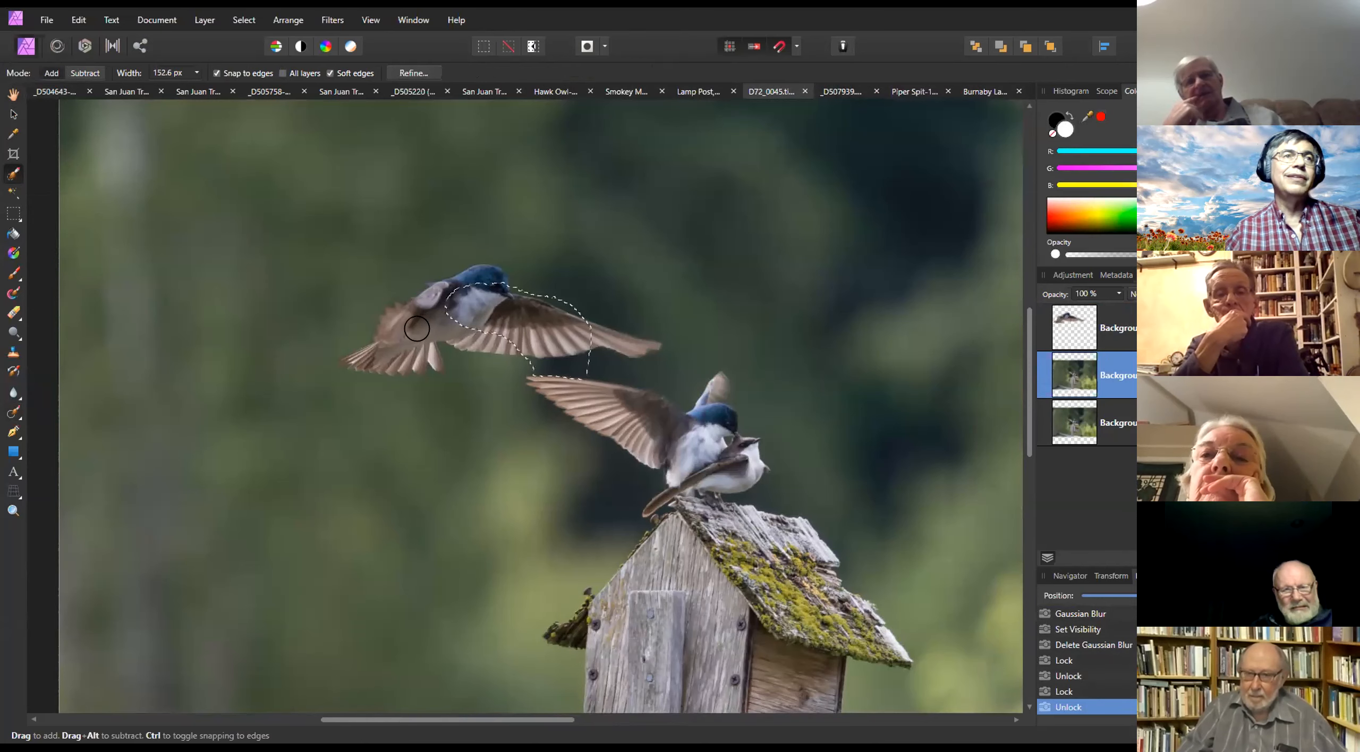
{"action": "left_click_drag", "start_coordinate": [392, 330], "coordinate": [448, 291]}
{"action": "scroll", "coordinate": [475, 263], "scroll_direction": "up", "scroll_amount": 2}
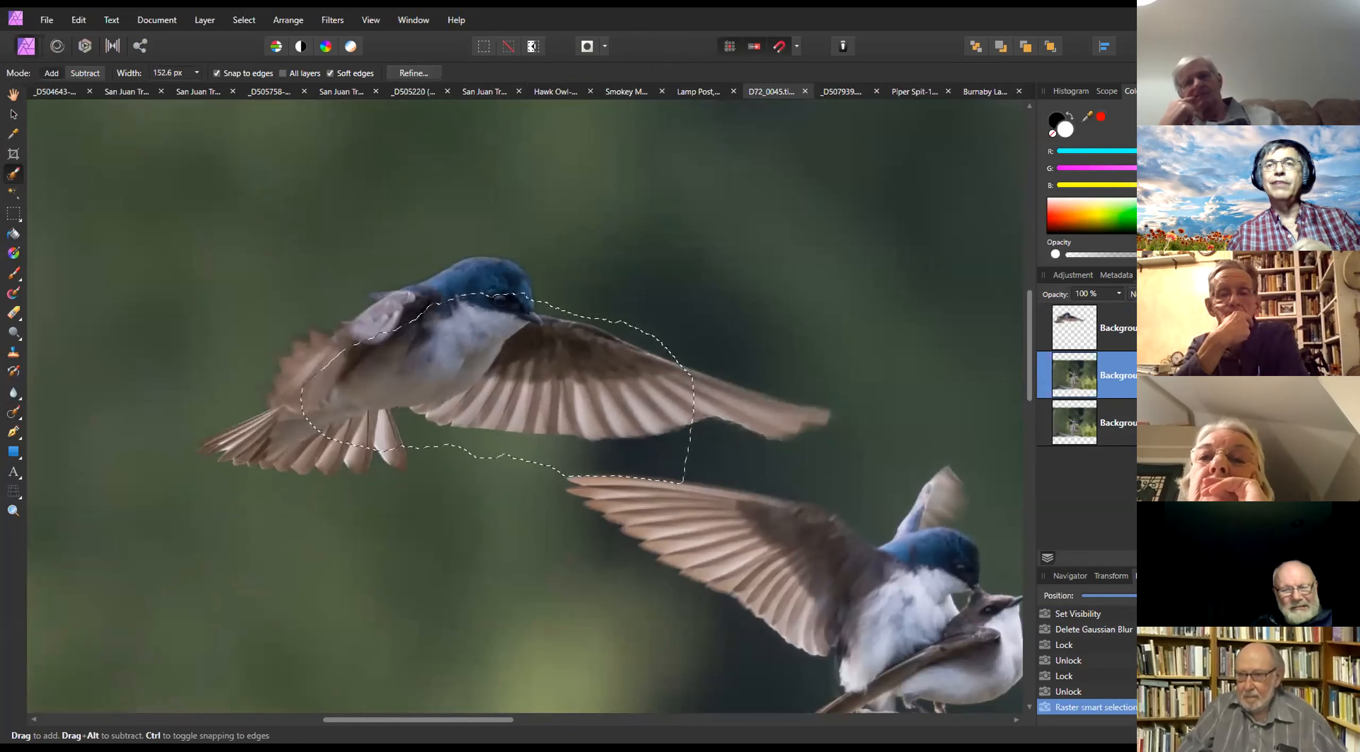
Toggle the visibility of the cut-out swallow layer and the background layer below it to compare them, and clear the selection
{"action": "left_click", "coordinate": [1346, 329]}
{"action": "left_click", "coordinate": [1345, 375]}
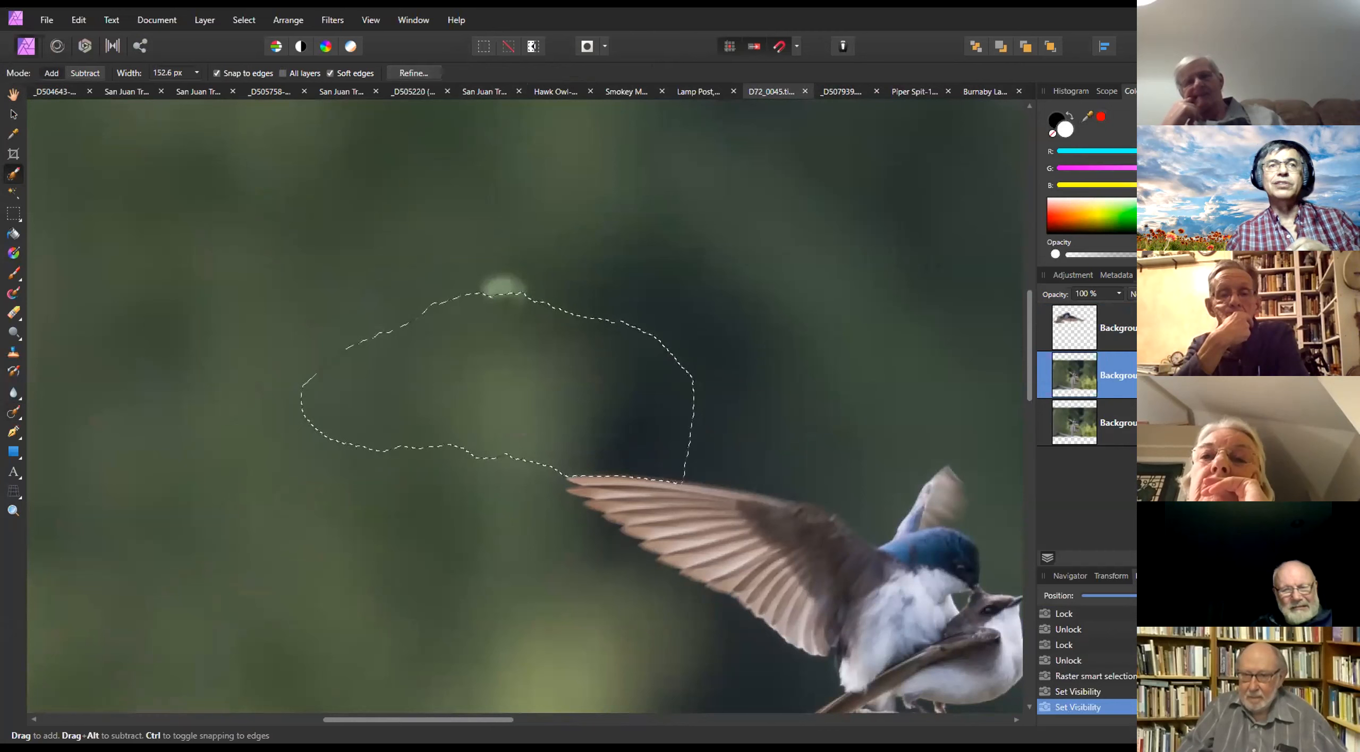
{"action": "left_click", "coordinate": [1345, 375]}
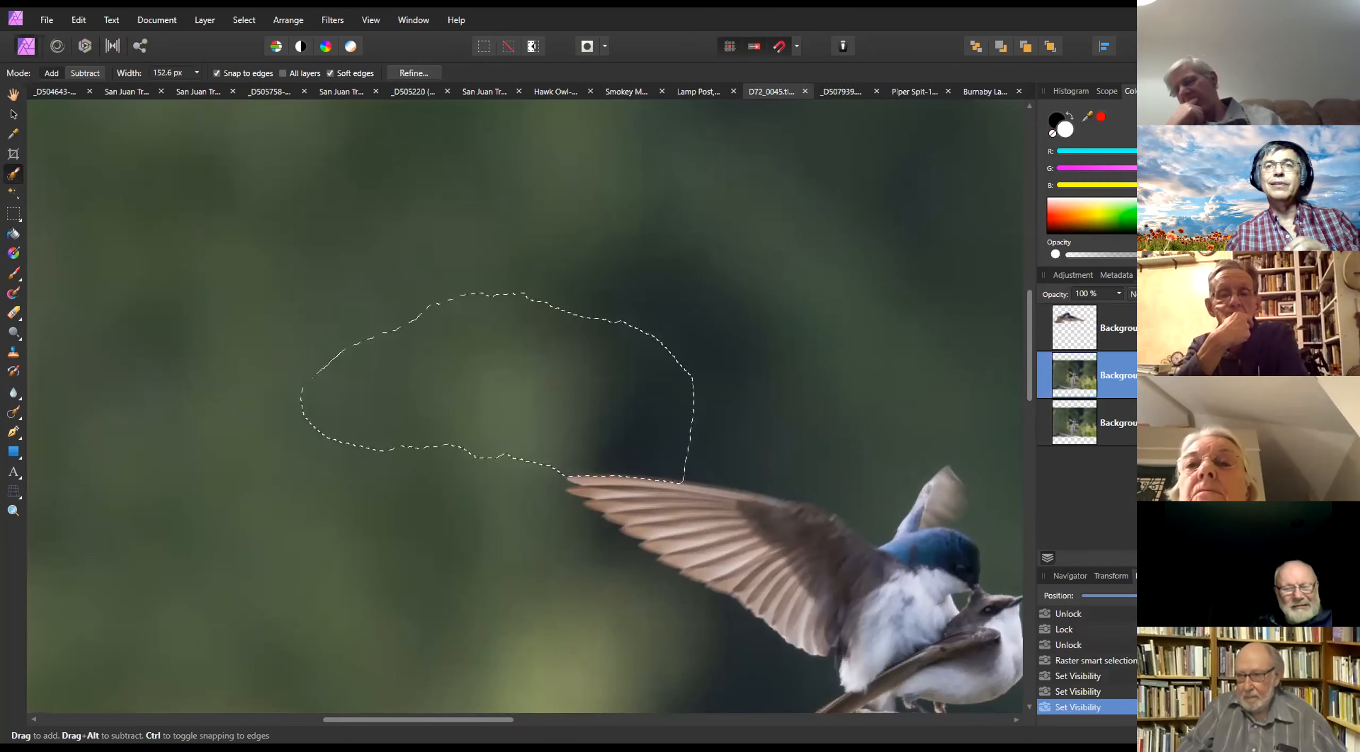
{"action": "left_click", "coordinate": [1345, 328]}
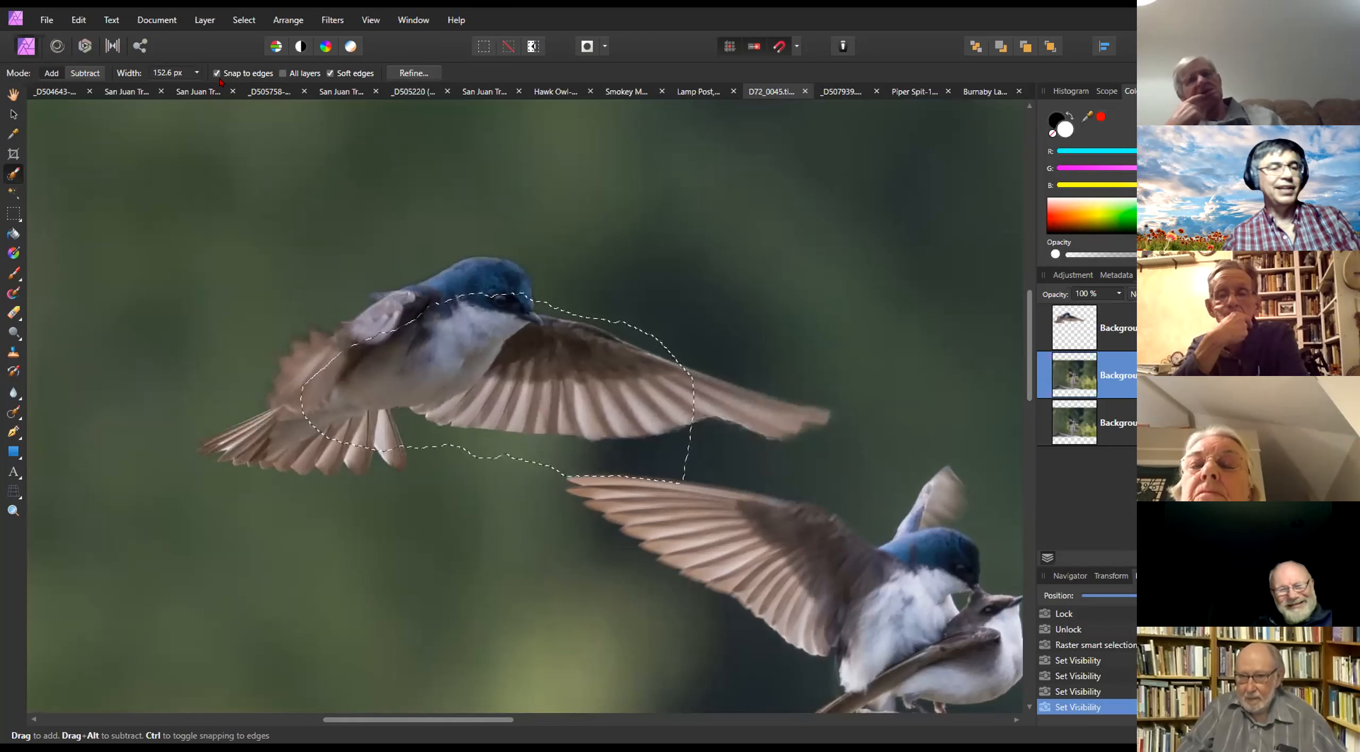
{"action": "key", "text": "ctrl+d"}
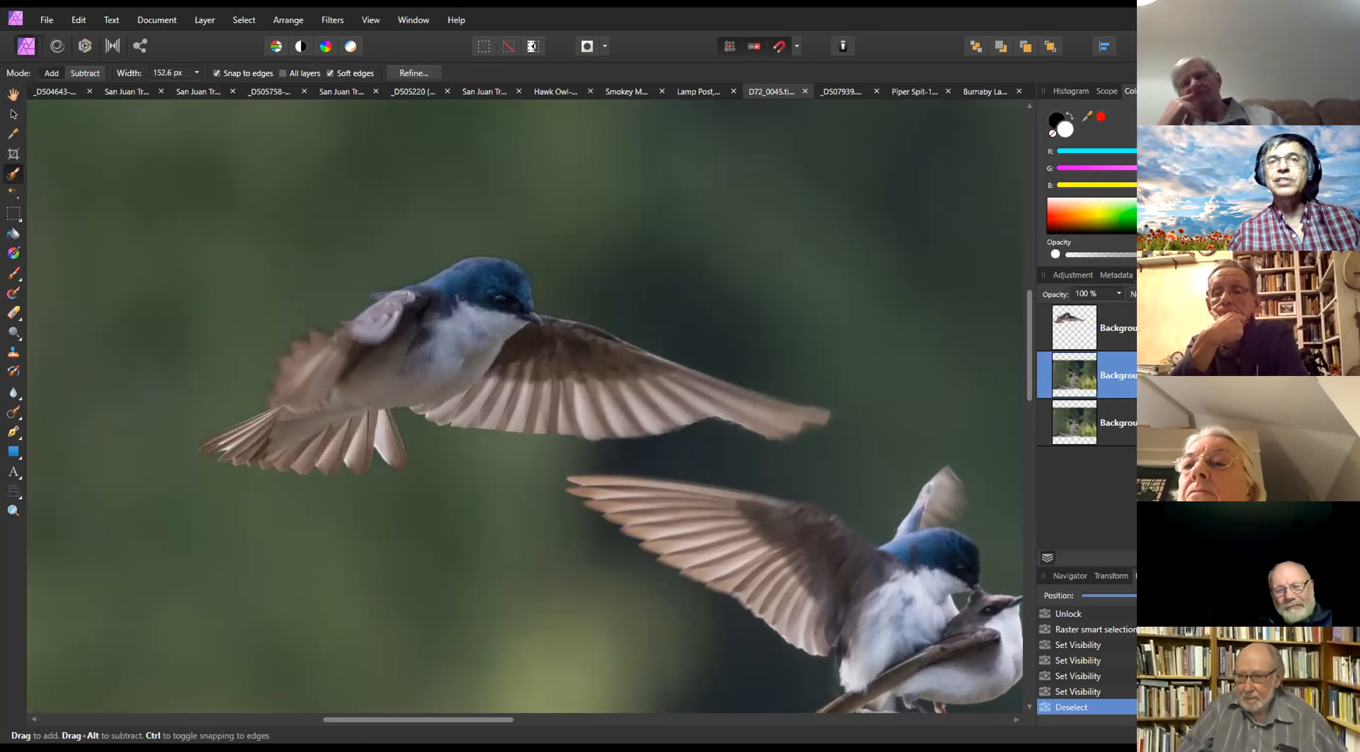
Hide the background layer beneath the cut-out swallow to isolate the bird, and copy the swallow's layer
{"action": "left_click", "coordinate": [1346, 376]}
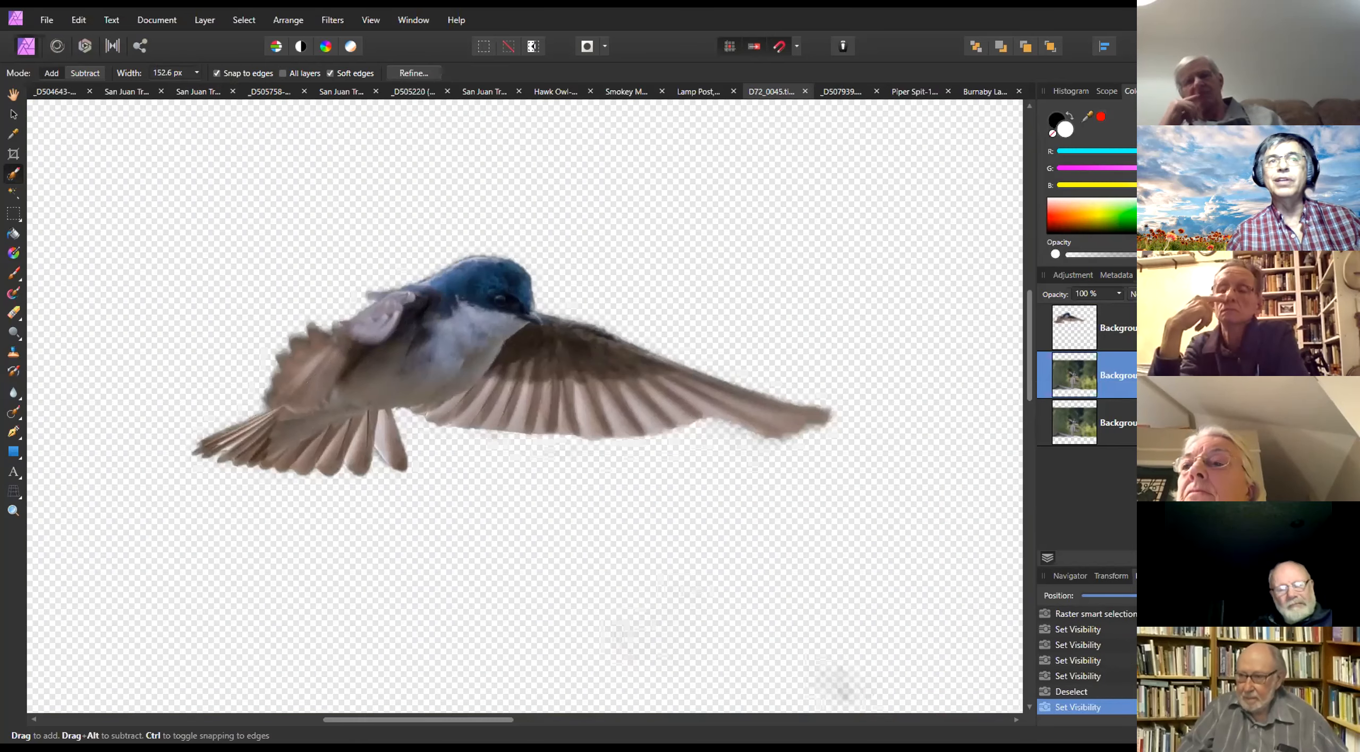
{"action": "left_click", "coordinate": [1346, 376]}
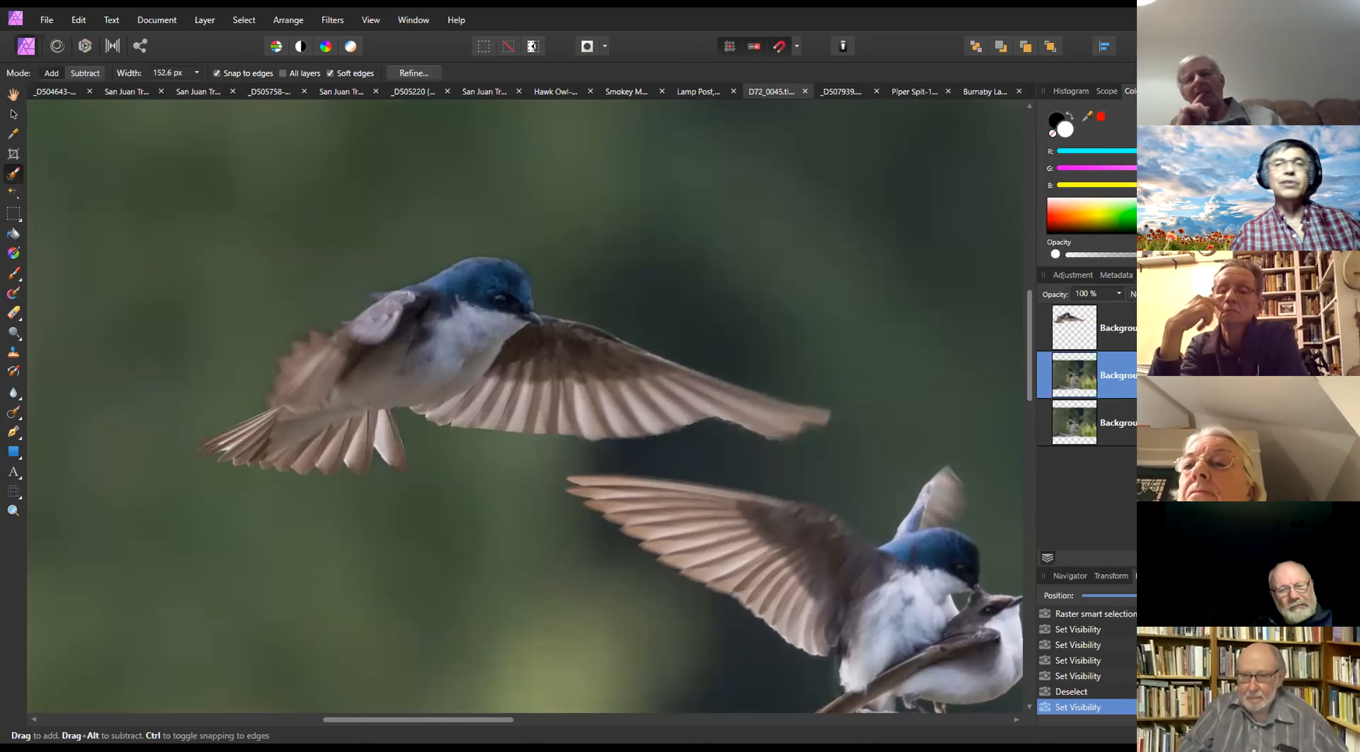
{"action": "left_click", "coordinate": [1345, 376]}
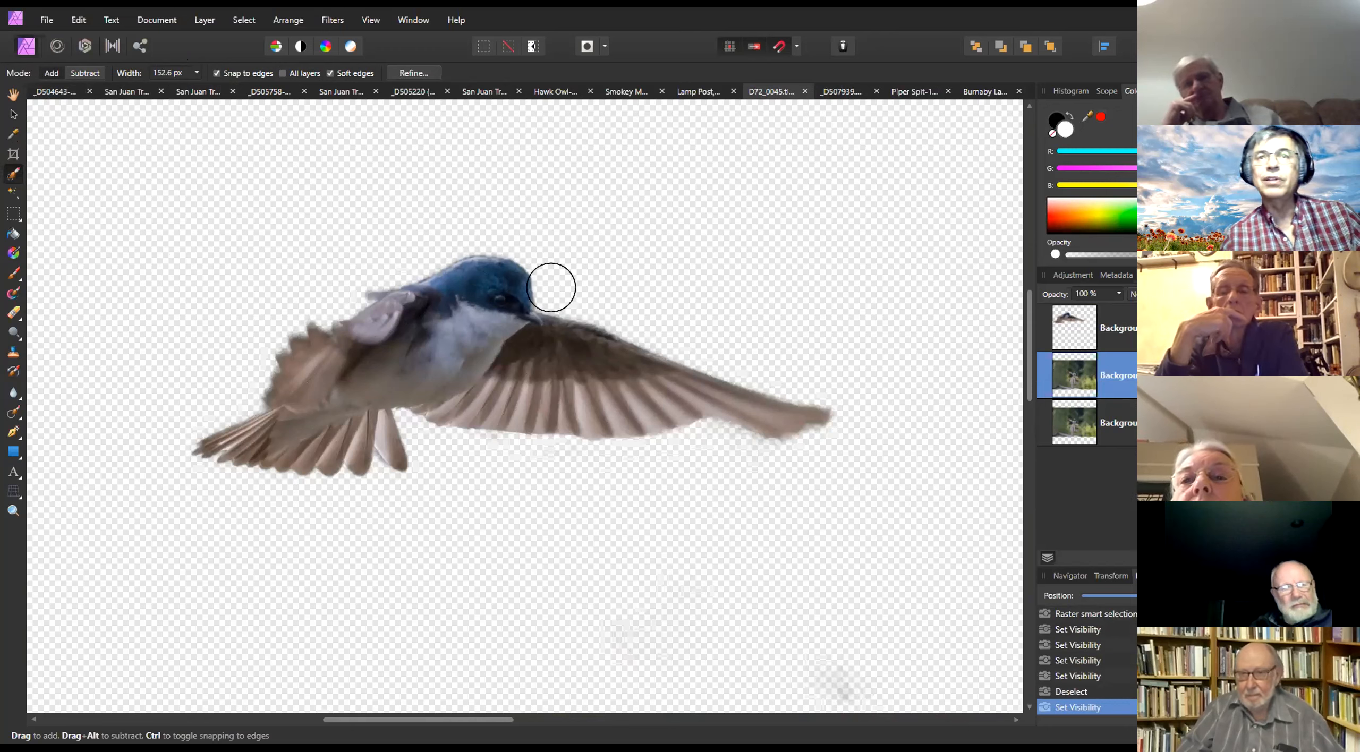
{"action": "left_click", "coordinate": [1057, 326]}
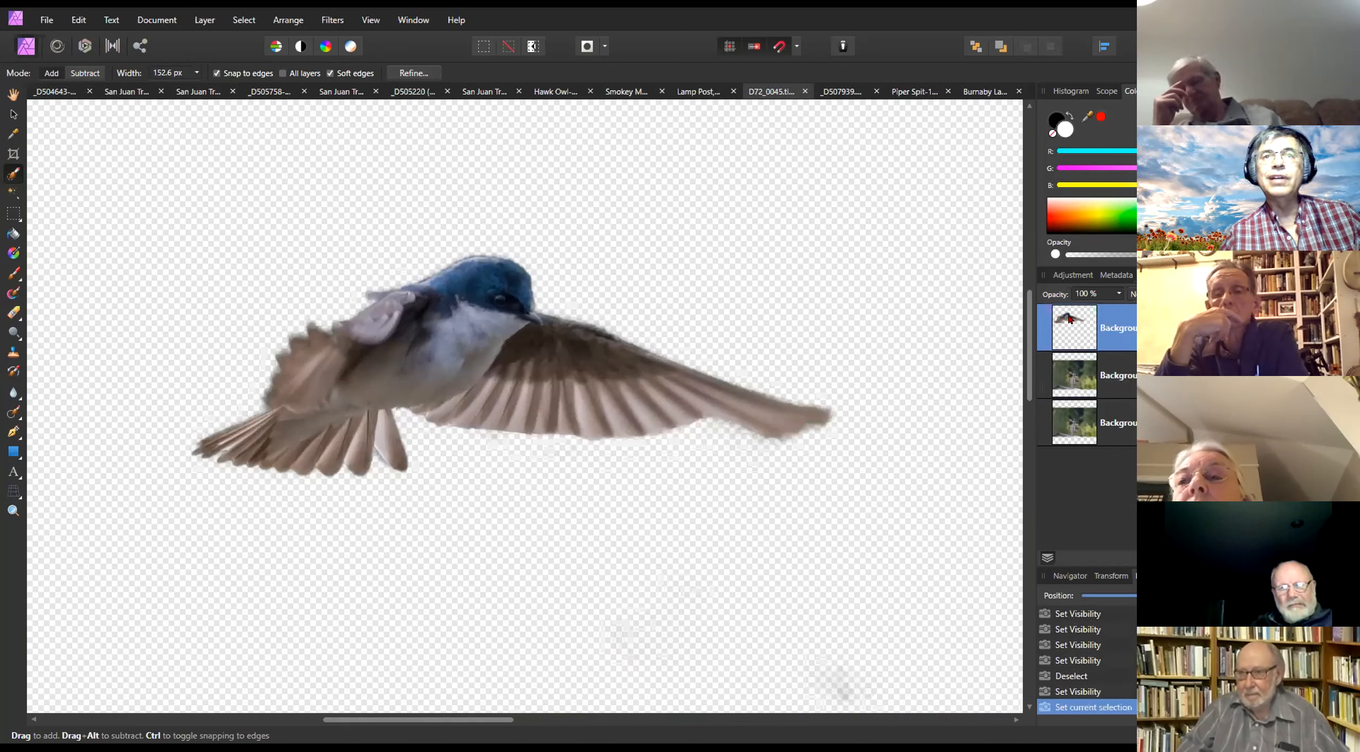
{"action": "left_click", "coordinate": [76, 19]}
{"action": "left_click", "coordinate": [71, 81]}
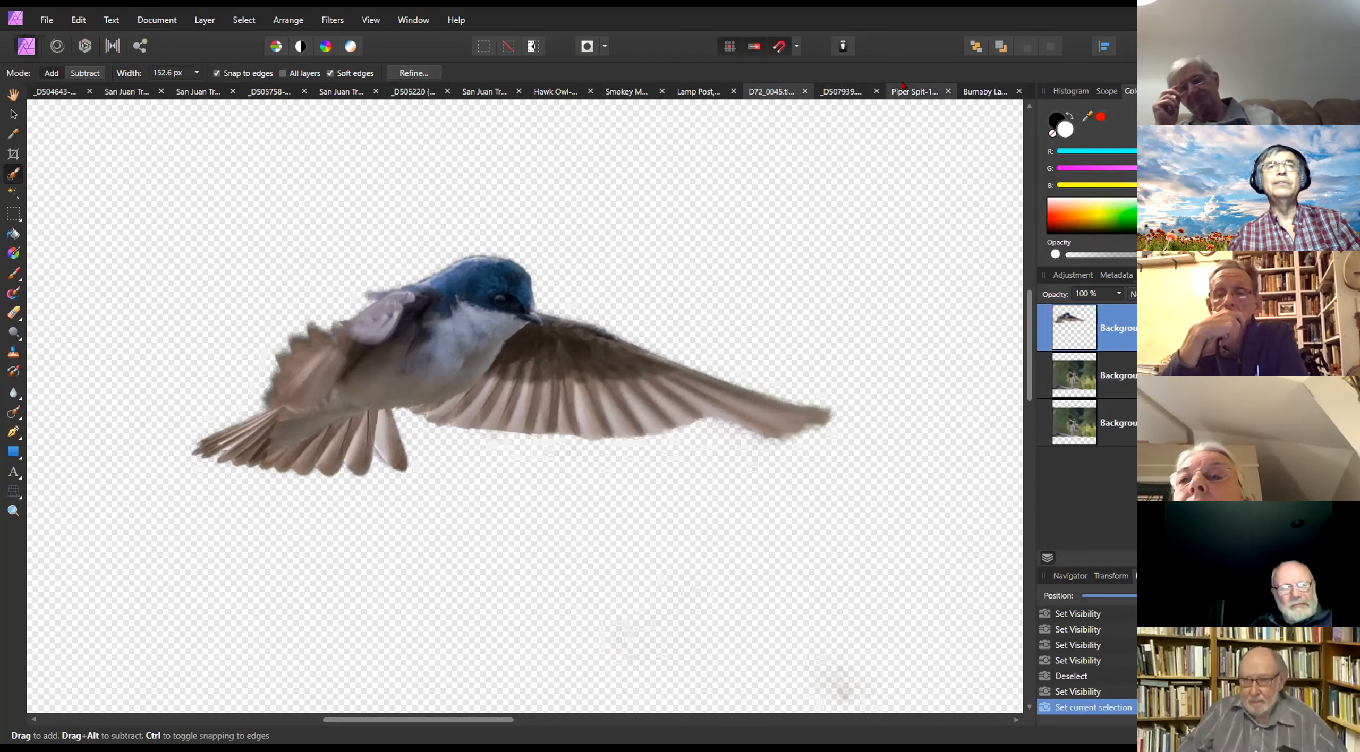
Look through the open photos for a destination image and paste the copied swallow into the duck image _D504643-Edit
{"action": "left_click", "coordinate": [981, 93]}
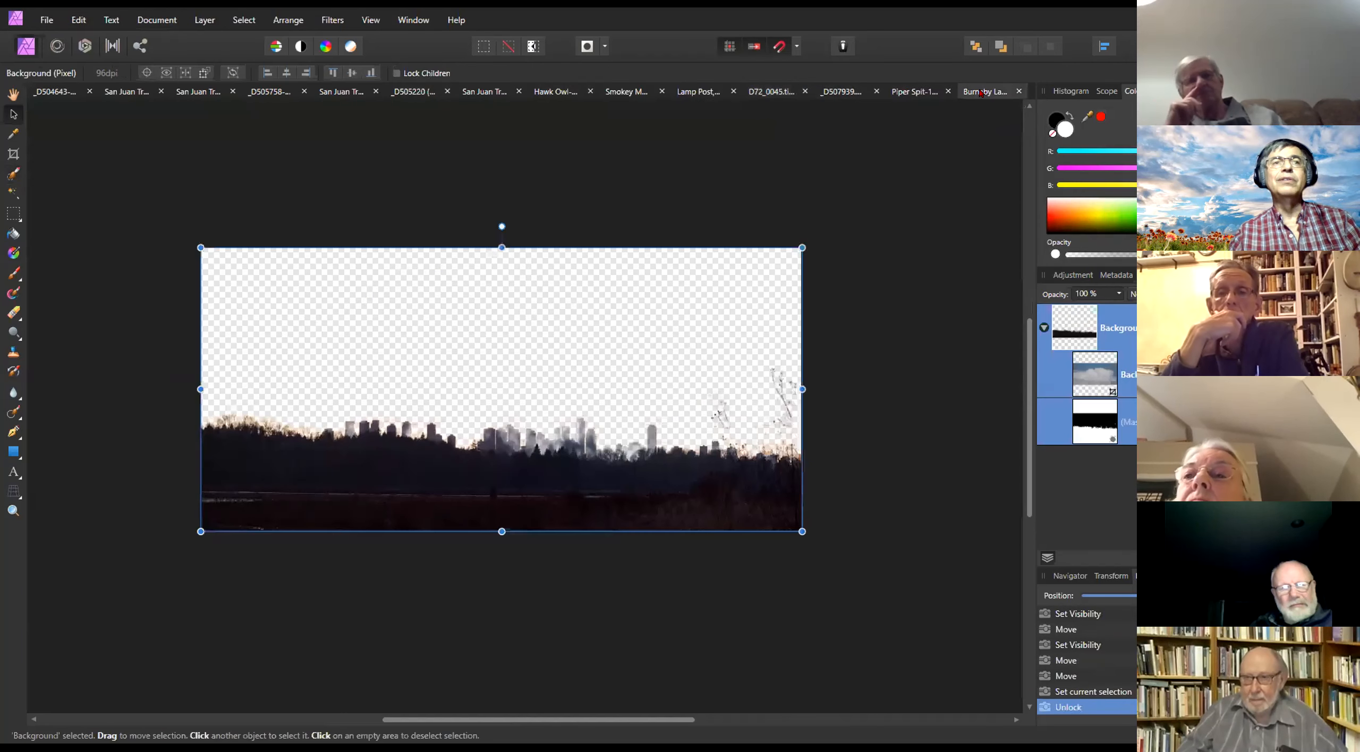
{"action": "left_click", "coordinate": [773, 92]}
{"action": "left_click", "coordinate": [552, 91]}
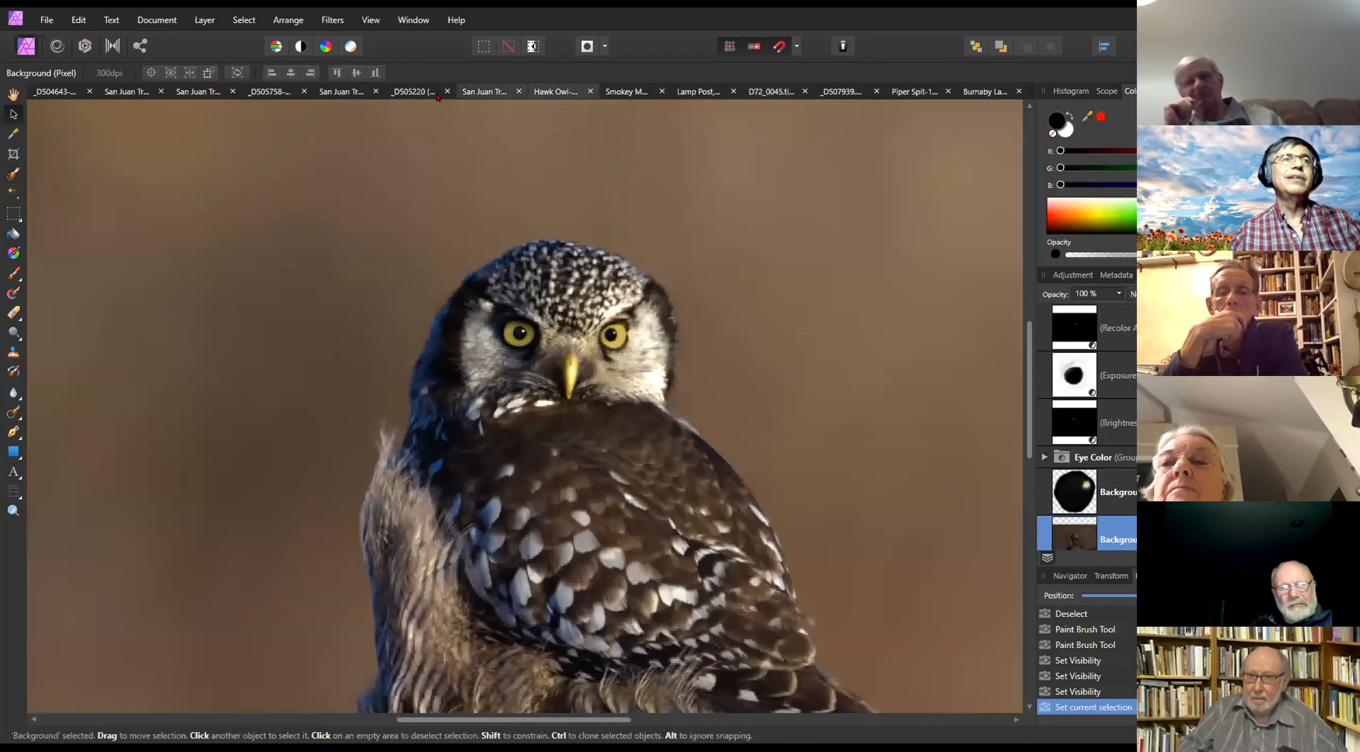
{"action": "left_click", "coordinate": [486, 91]}
{"action": "left_click", "coordinate": [60, 93]}
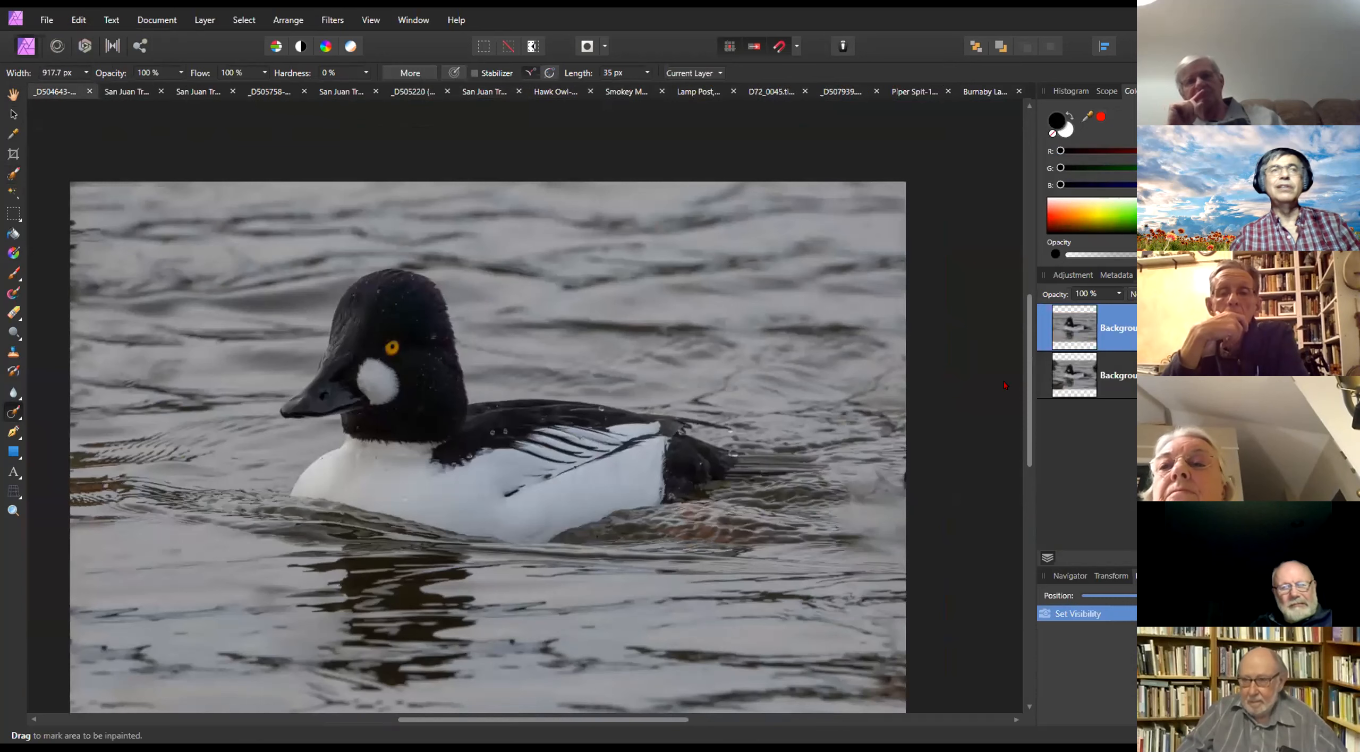
{"action": "left_click", "coordinate": [75, 20]}
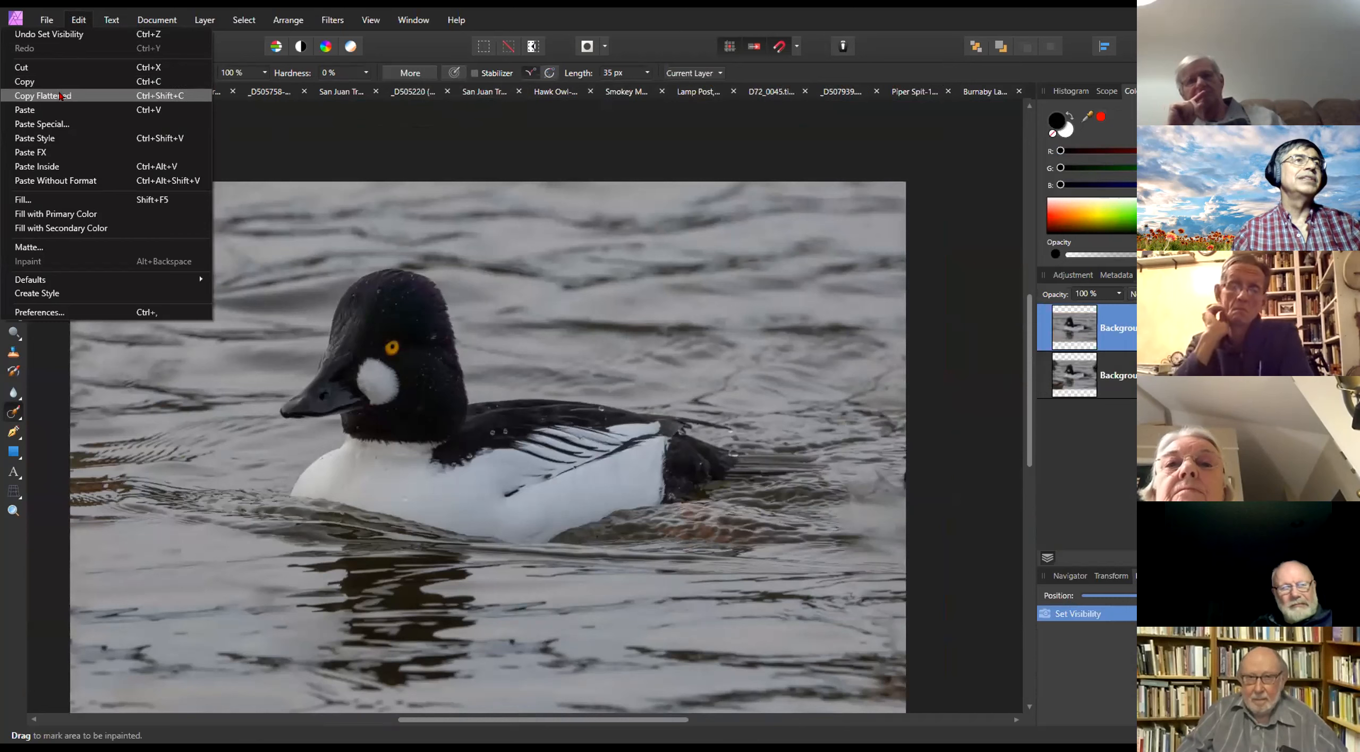
{"action": "left_click", "coordinate": [53, 109]}
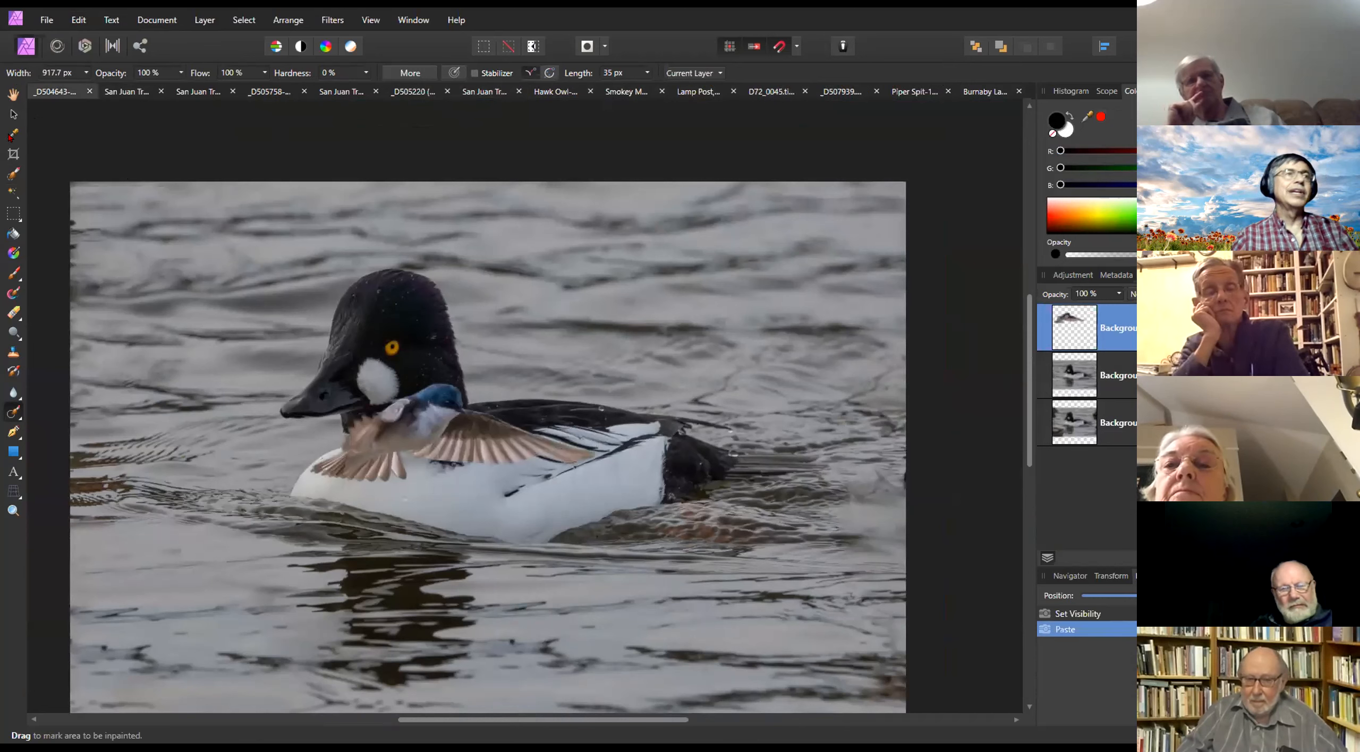
Enlarge the pasted swallow with the Move tool and position it just above the duck's head
{"action": "left_click", "coordinate": [14, 113]}
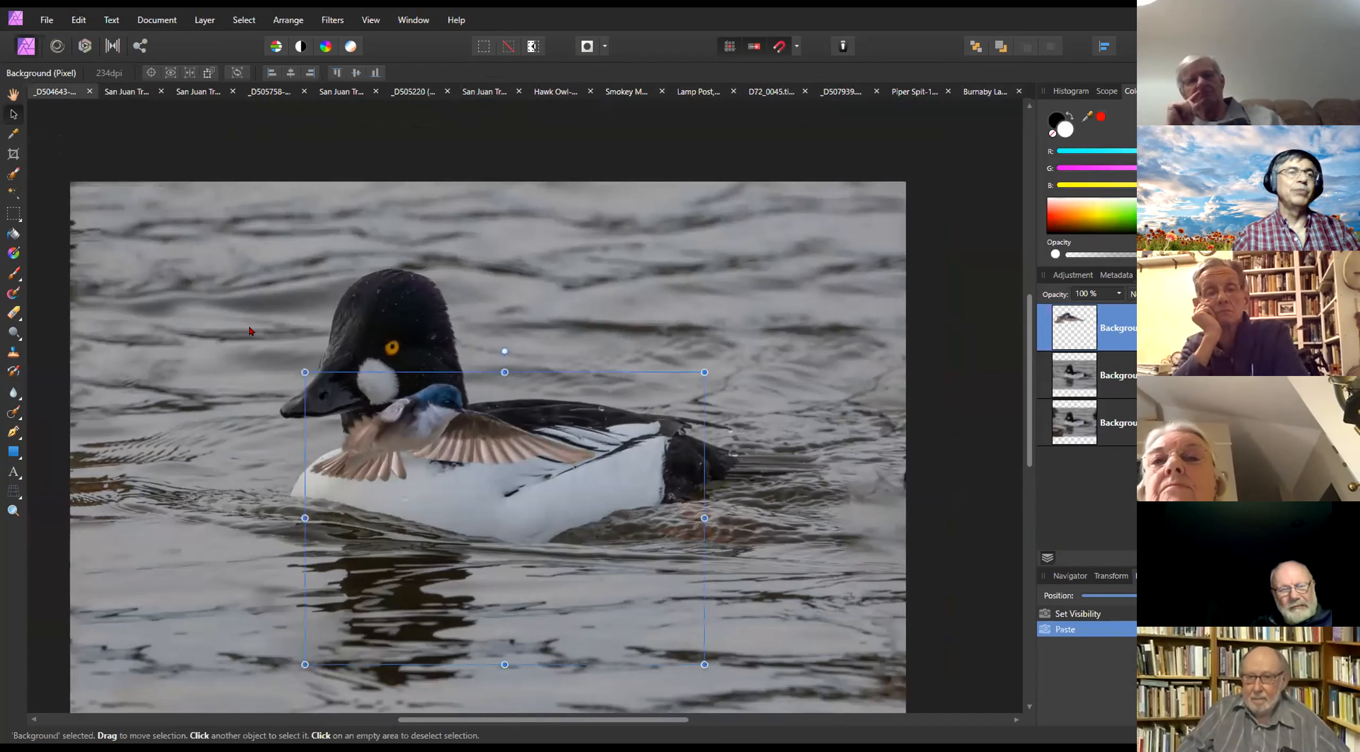
{"action": "left_click_drag", "start_coordinate": [480, 412], "coordinate": [323, 306]}
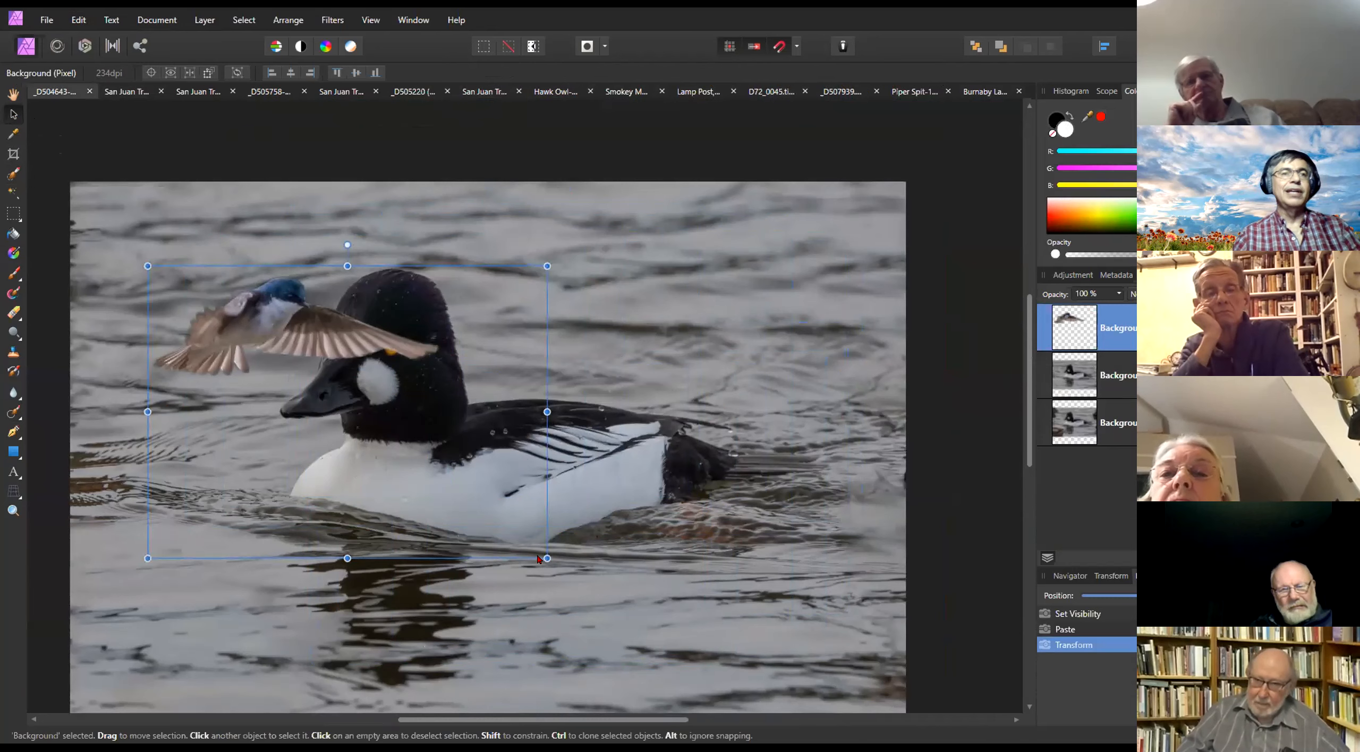
{"action": "left_click_drag", "start_coordinate": [547, 558], "coordinate": [751, 670]}
{"action": "left_click_drag", "start_coordinate": [489, 411], "coordinate": [461, 331]}
{"action": "scroll", "coordinate": [818, 420], "scroll_direction": "down", "scroll_amount": 2}
{"action": "left_click_drag", "start_coordinate": [480, 285], "coordinate": [483, 296]}
{"action": "scroll", "coordinate": [589, 334], "scroll_direction": "up", "scroll_amount": 3}
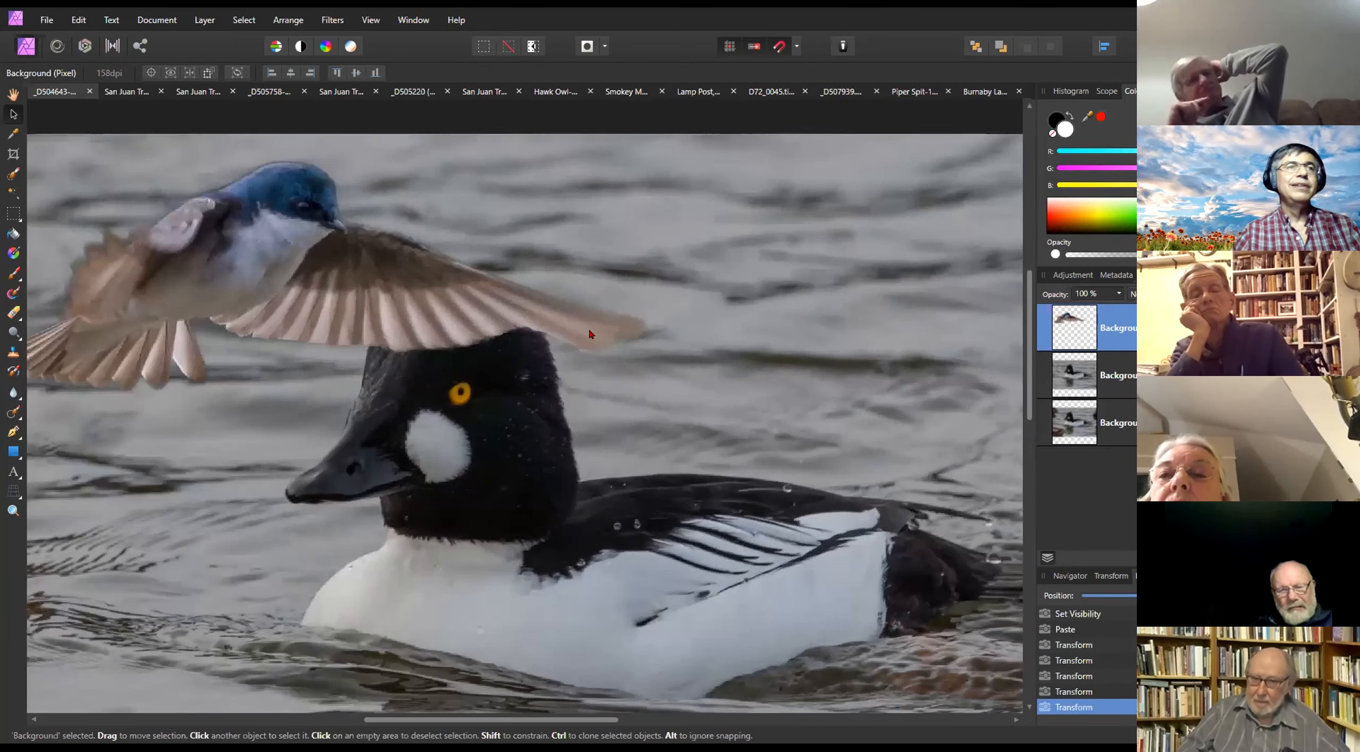
Check the Piper Spit cloud image and return to the duck and swallow composite
{"action": "scroll", "coordinate": [605, 334], "scroll_direction": "down", "scroll_amount": 2}
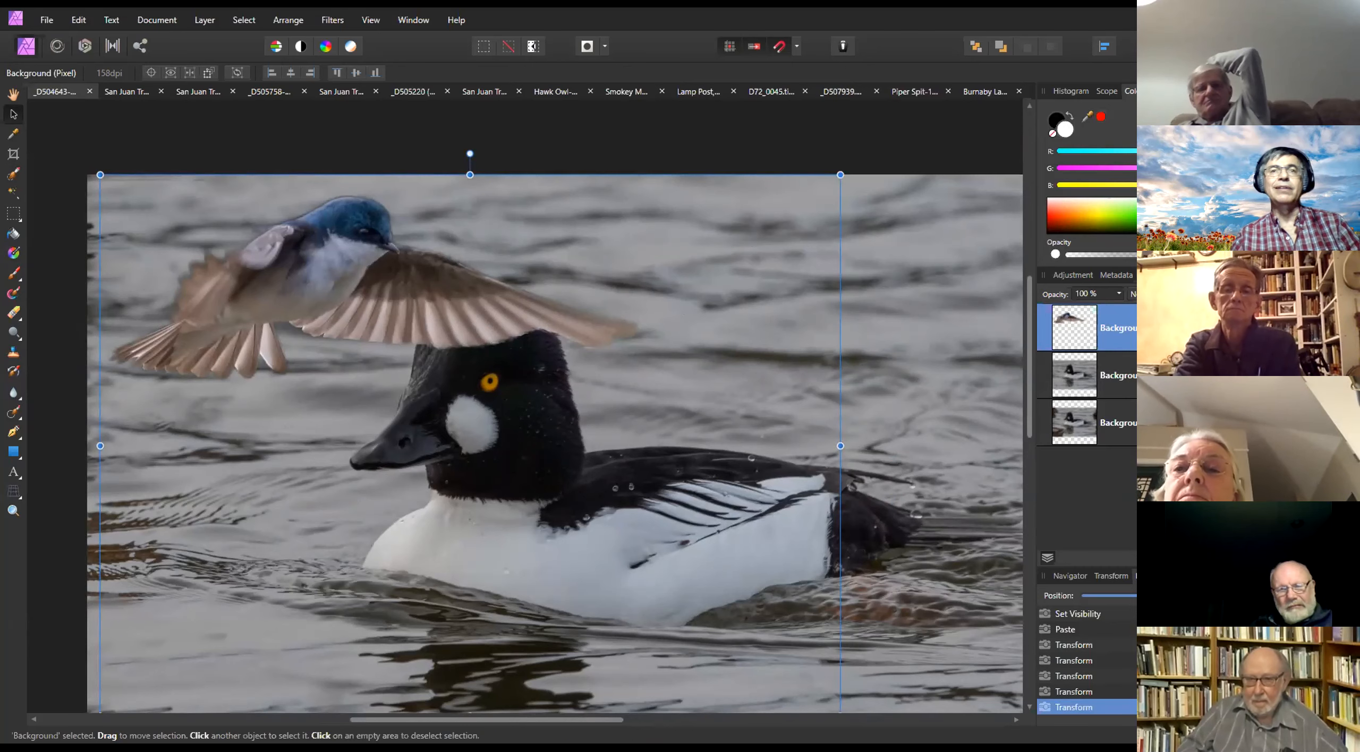
{"action": "left_click", "coordinate": [922, 92]}
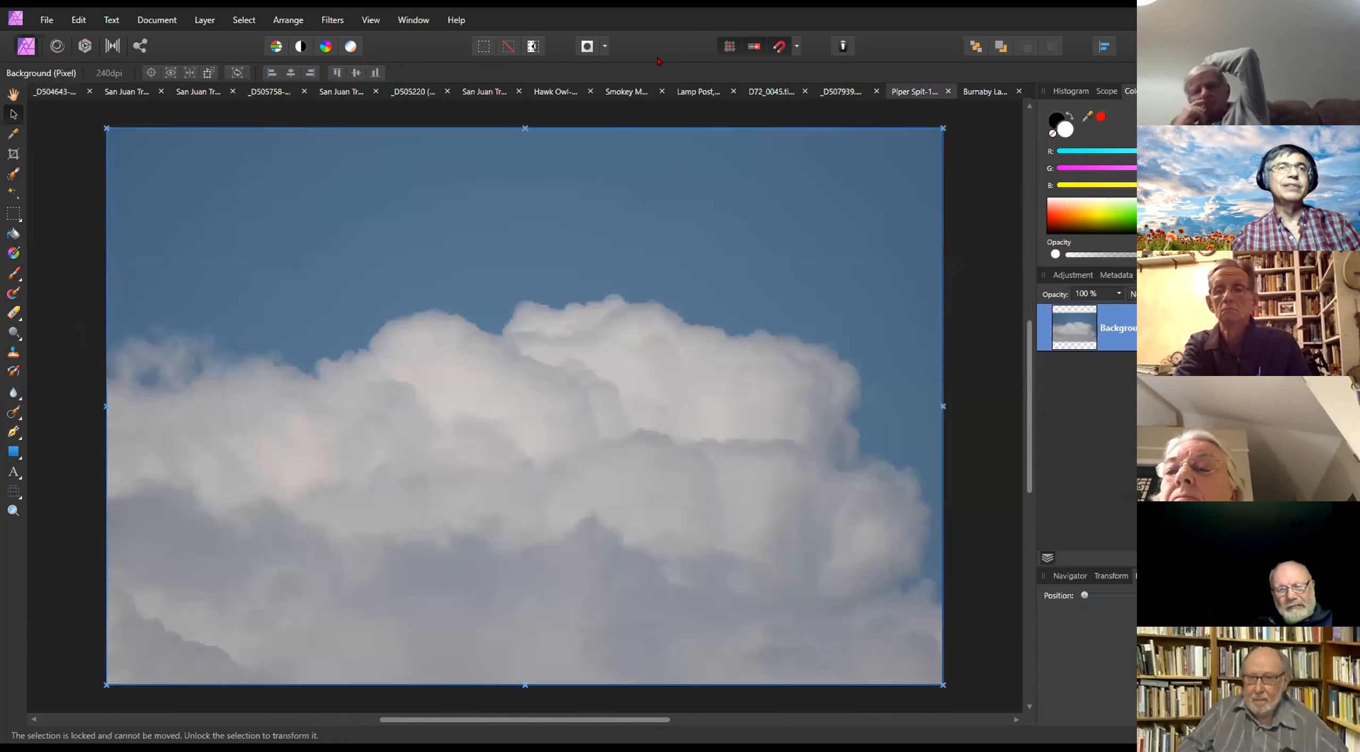
{"action": "left_click", "coordinate": [69, 91]}
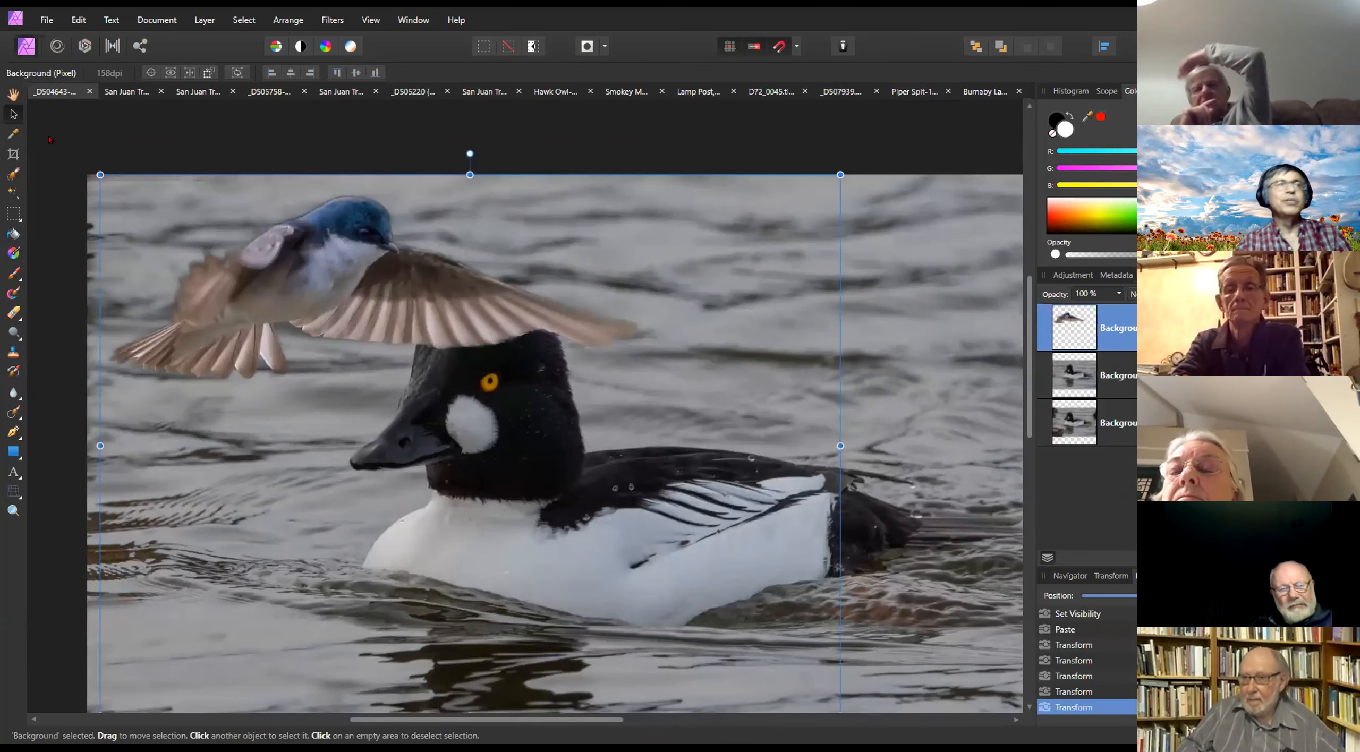
Shrink the pasted swallow with the Move tool and reposition it so its wing overlaps the top of the duck's head
{"action": "left_click", "coordinate": [13, 93]}
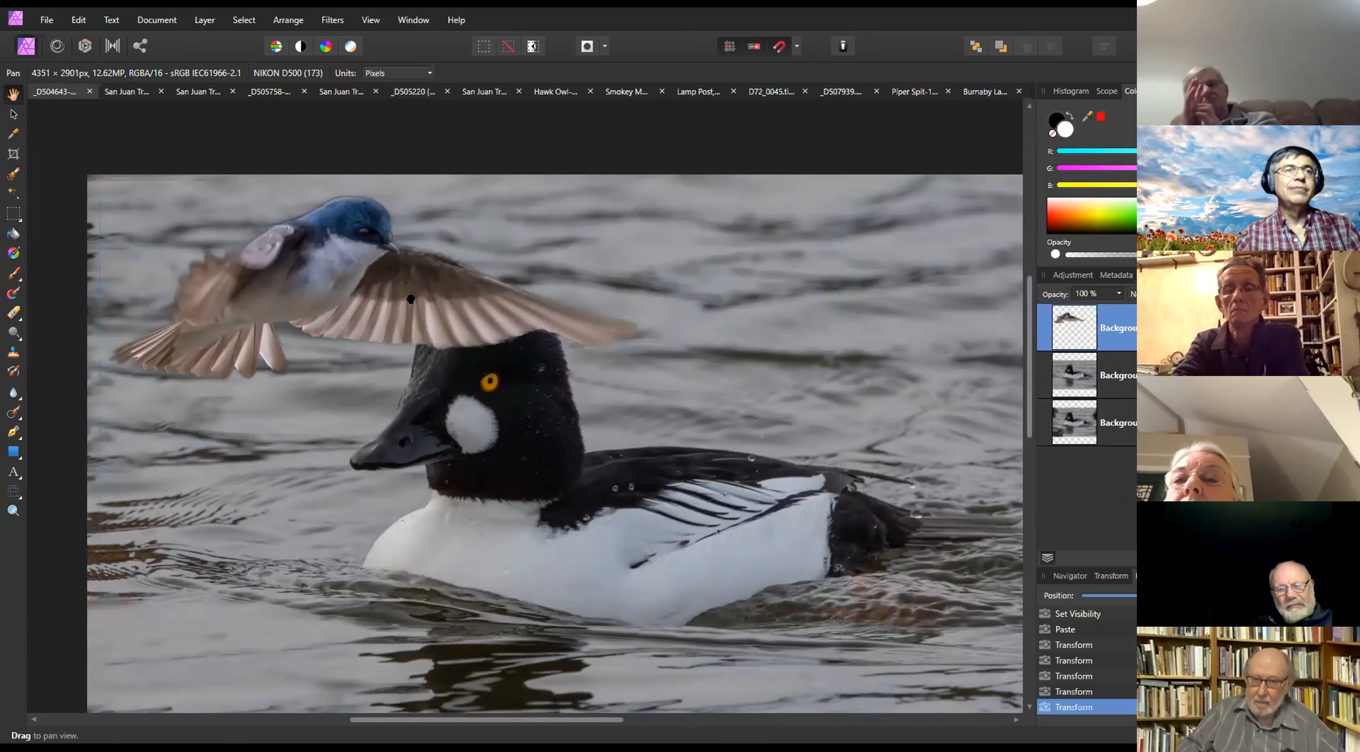
{"action": "left_click_drag", "start_coordinate": [350, 251], "coordinate": [279, 212]}
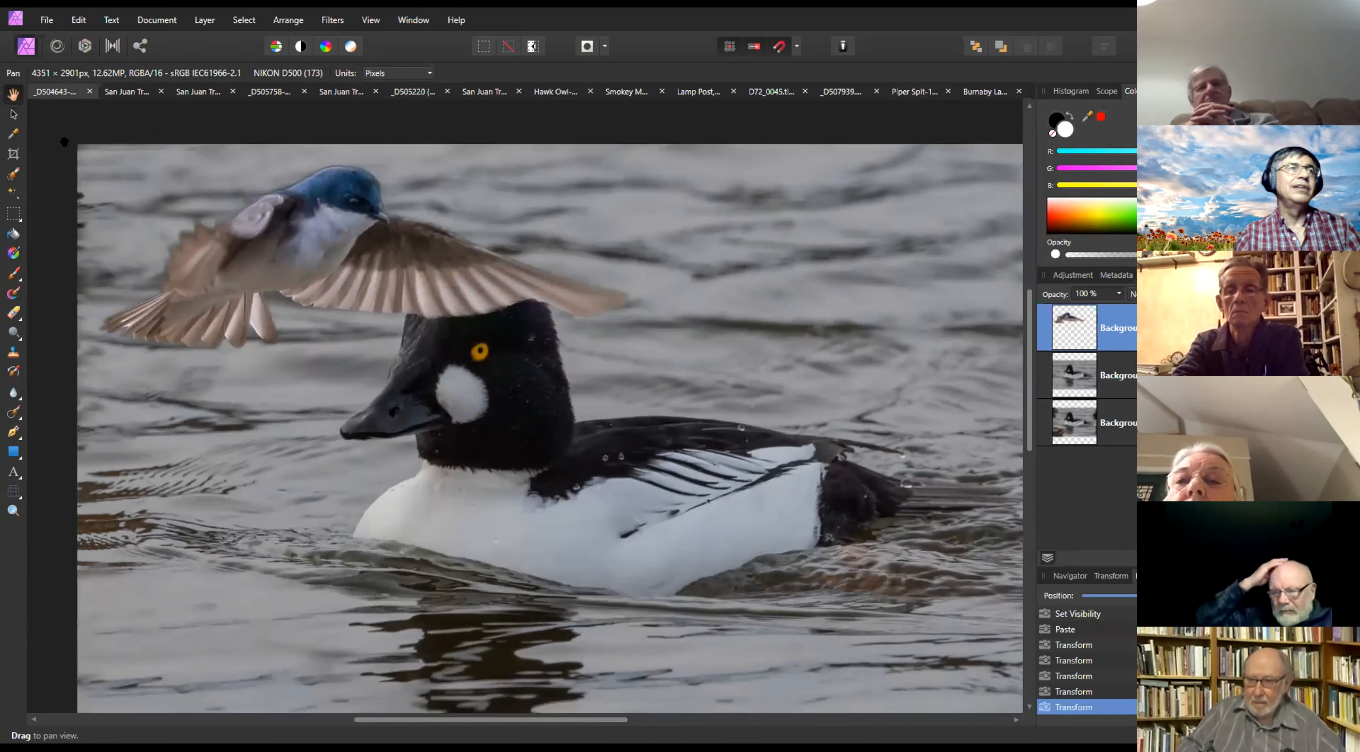
{"action": "left_click", "coordinate": [14, 115]}
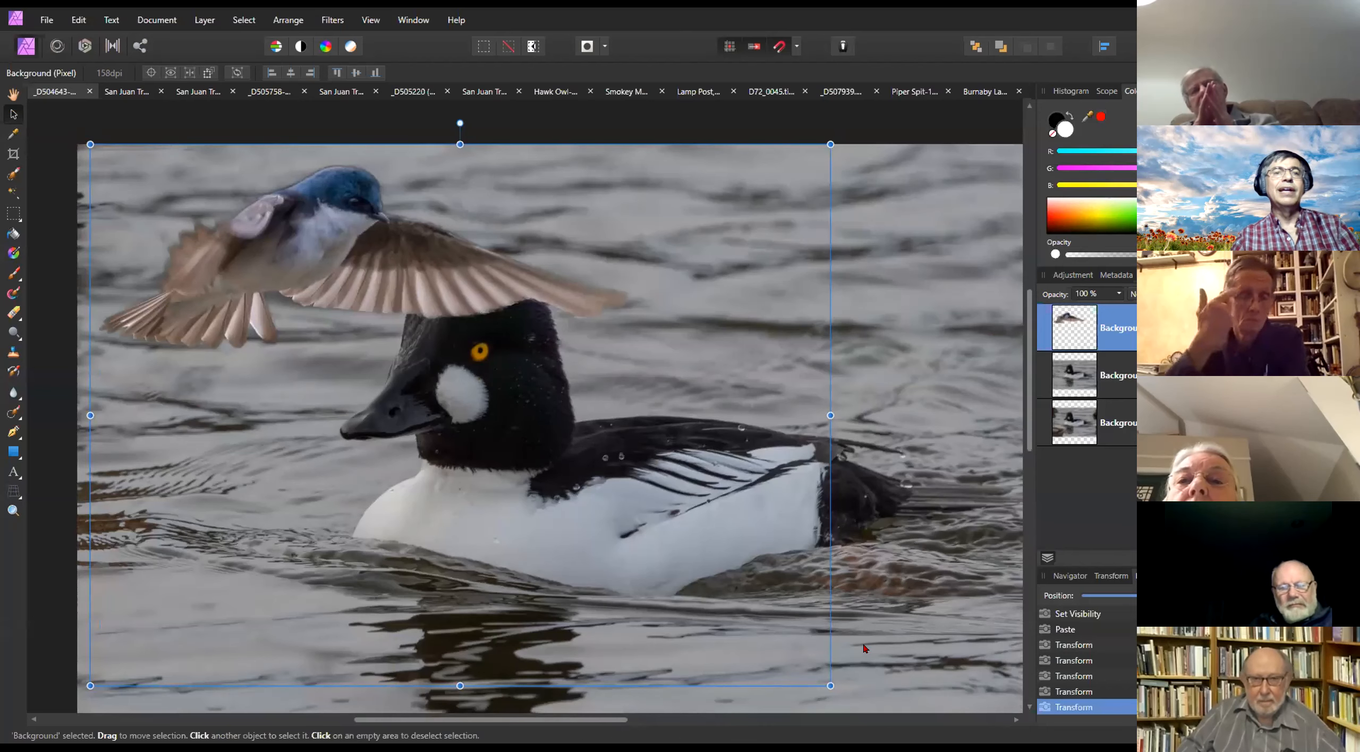
{"action": "left_click_drag", "start_coordinate": [813, 662], "coordinate": [676, 399]}
{"action": "left_click_drag", "start_coordinate": [312, 324], "coordinate": [367, 314]}
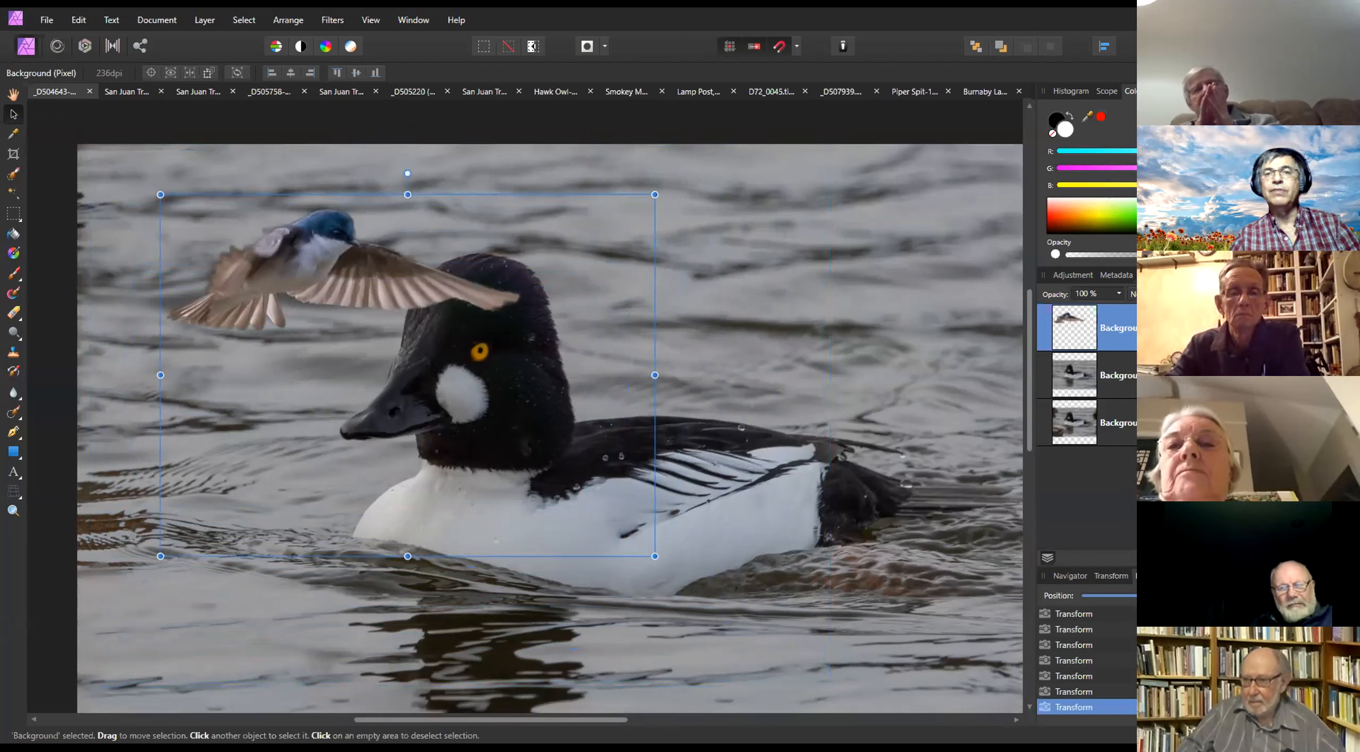
Add an Exposure adjustment layer above the swallow layer and try its slider on the whole image, leaving exposure at 0
{"action": "left_click", "coordinate": [1166, 558]}
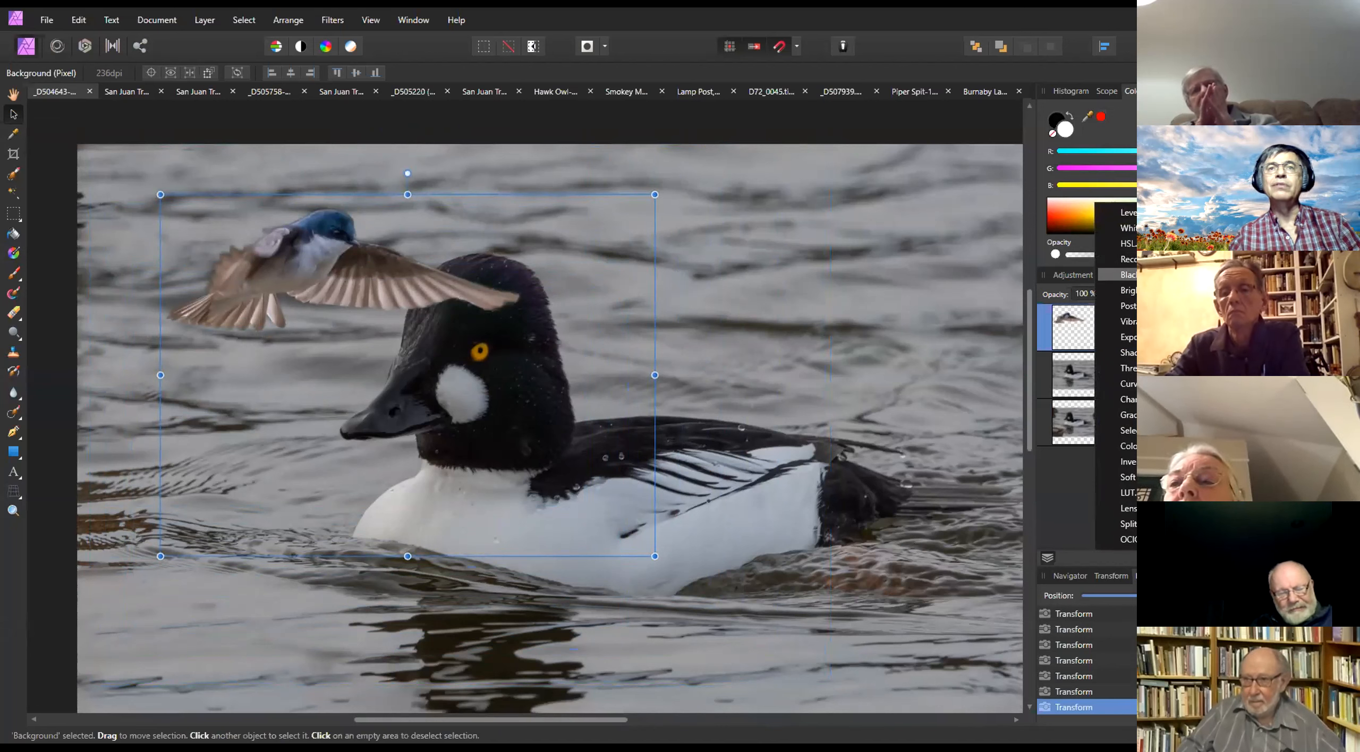
{"action": "left_click", "coordinate": [1159, 338]}
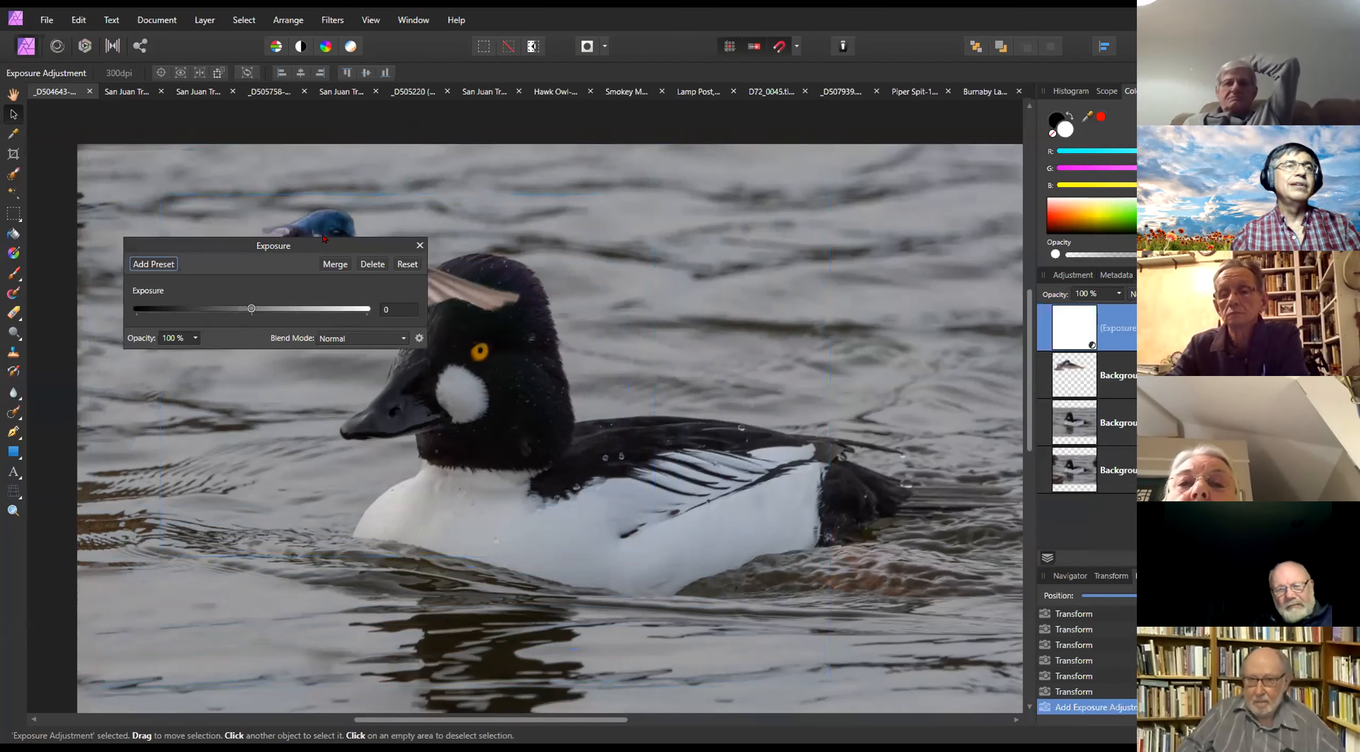
{"action": "left_click_drag", "start_coordinate": [323, 236], "coordinate": [309, 204]}
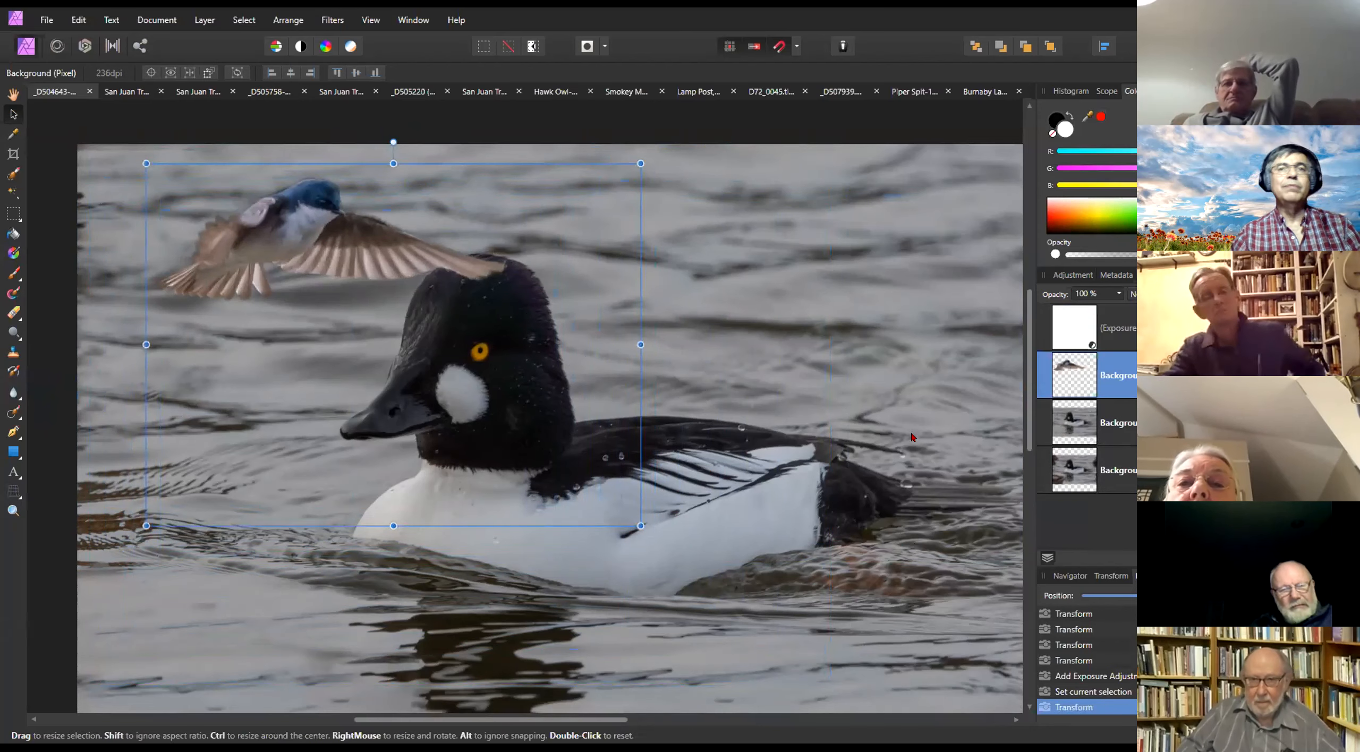
{"action": "left_click", "coordinate": [1079, 320]}
{"action": "double_click", "coordinate": [1079, 319]}
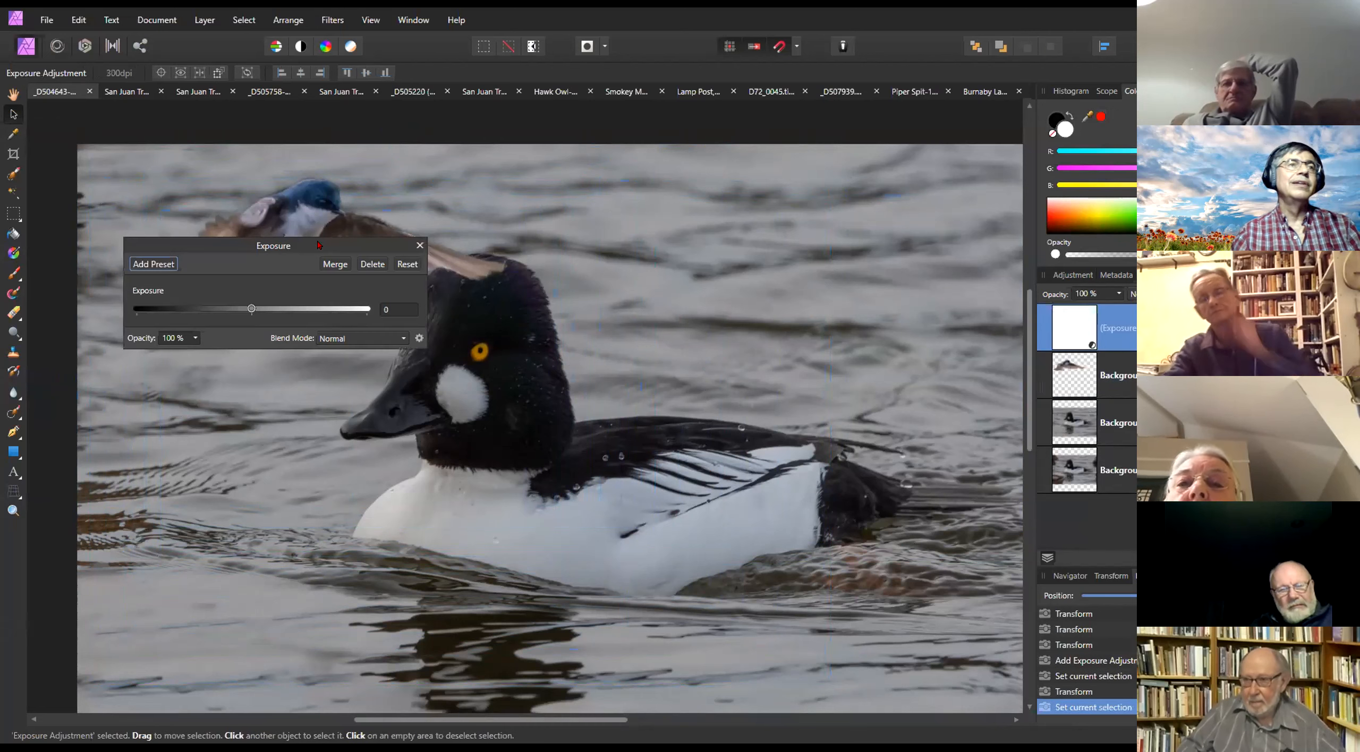
{"action": "mouse_move", "coordinate": [766, 453]}
{"action": "left_mouse_down"}
{"action": "mouse_move", "coordinate": [741, 453]}
{"action": "mouse_move", "coordinate": [850, 452]}
{"action": "mouse_move", "coordinate": [765, 455]}
{"action": "left_mouse_up"}
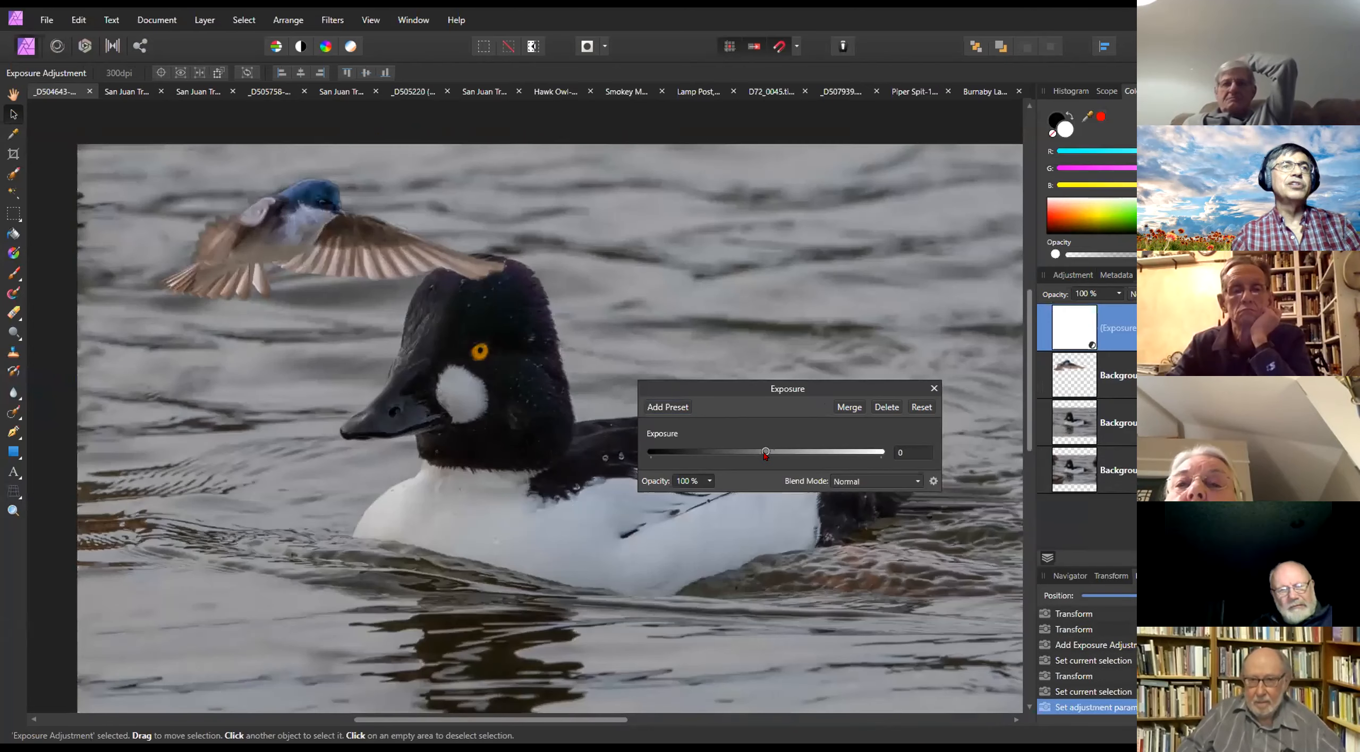
{"action": "left_click", "coordinate": [934, 389]}
Nest the Exposure adjustment inside the swallow layer and try its slider on the bird alone, leaving exposure at 0
{"action": "left_click_drag", "start_coordinate": [1078, 325], "coordinate": [1082, 371]}
{"action": "left_click", "coordinate": [1042, 328]}
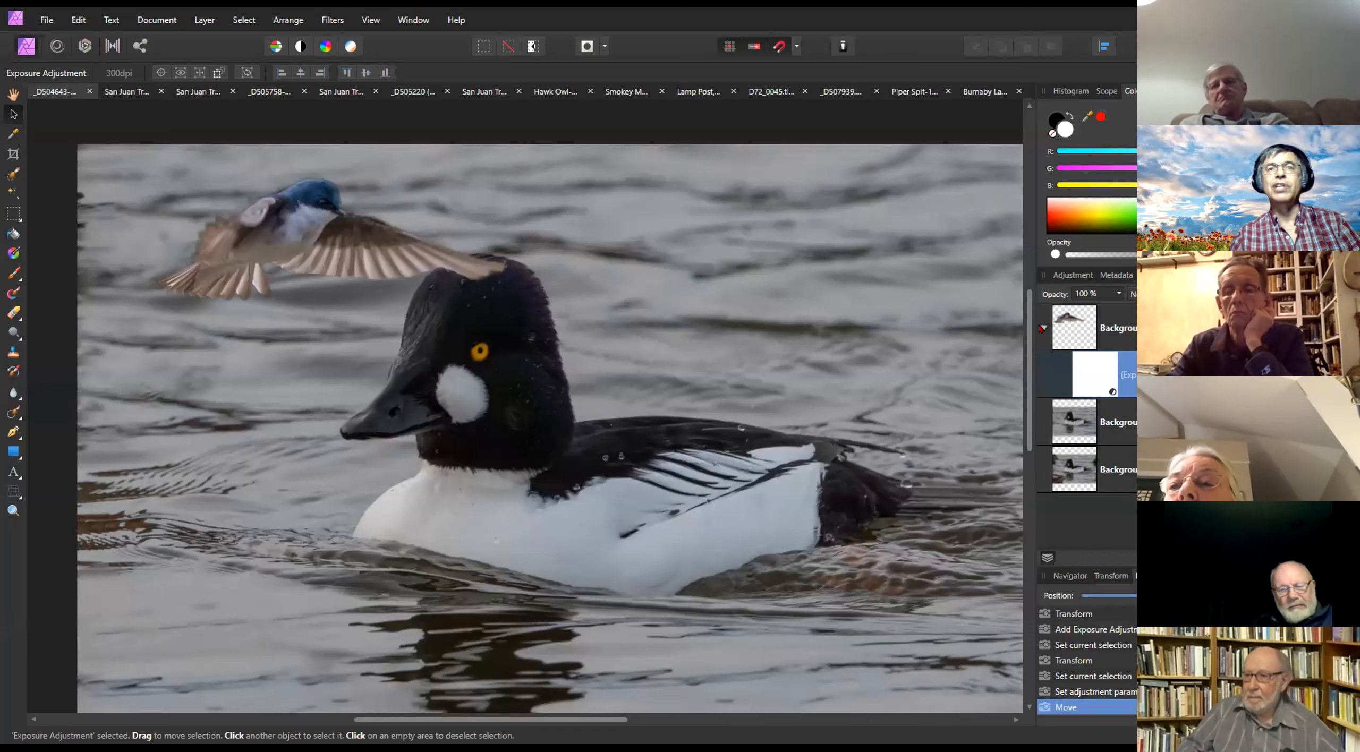
{"action": "double_click", "coordinate": [1114, 369]}
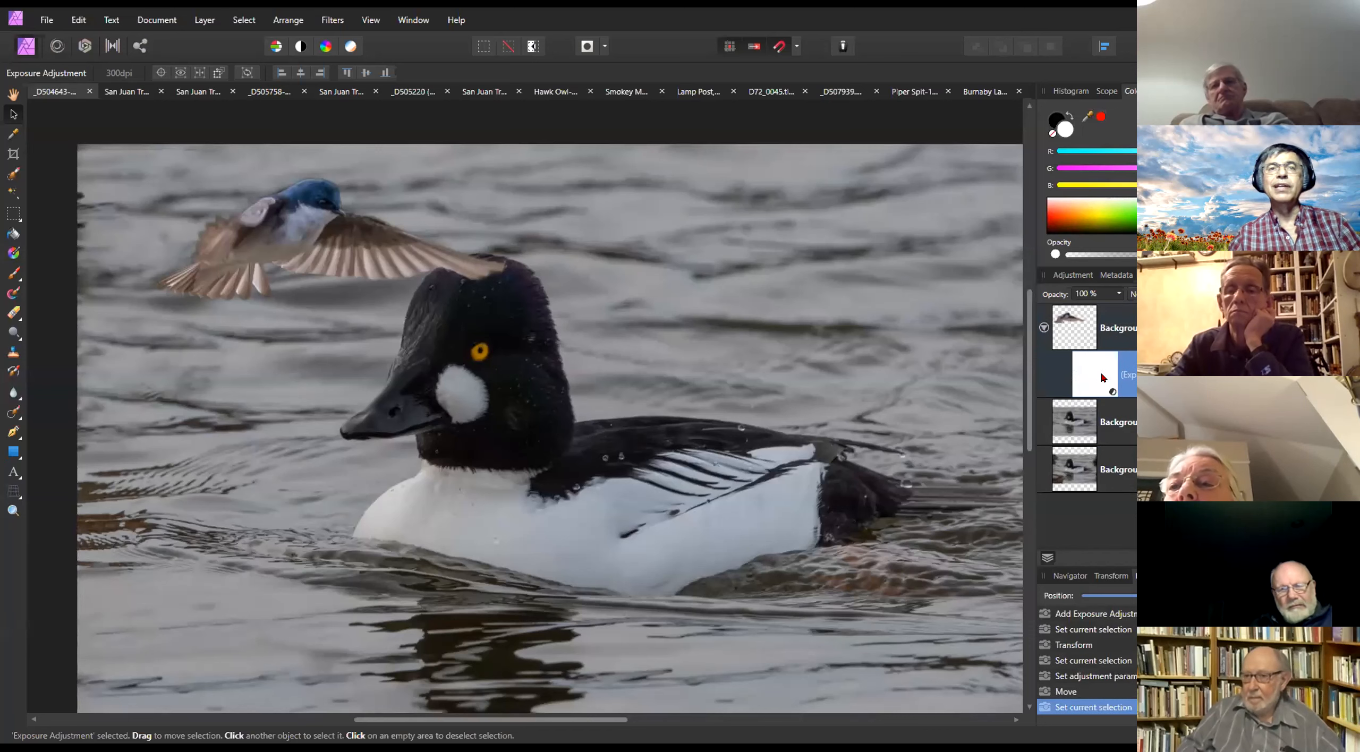
{"action": "mouse_move", "coordinate": [765, 456]}
{"action": "left_mouse_down"}
{"action": "mouse_move", "coordinate": [787, 455]}
{"action": "mouse_move", "coordinate": [744, 455]}
{"action": "mouse_move", "coordinate": [778, 448]}
{"action": "left_mouse_up"}
{"action": "double_click", "coordinate": [778, 449]}
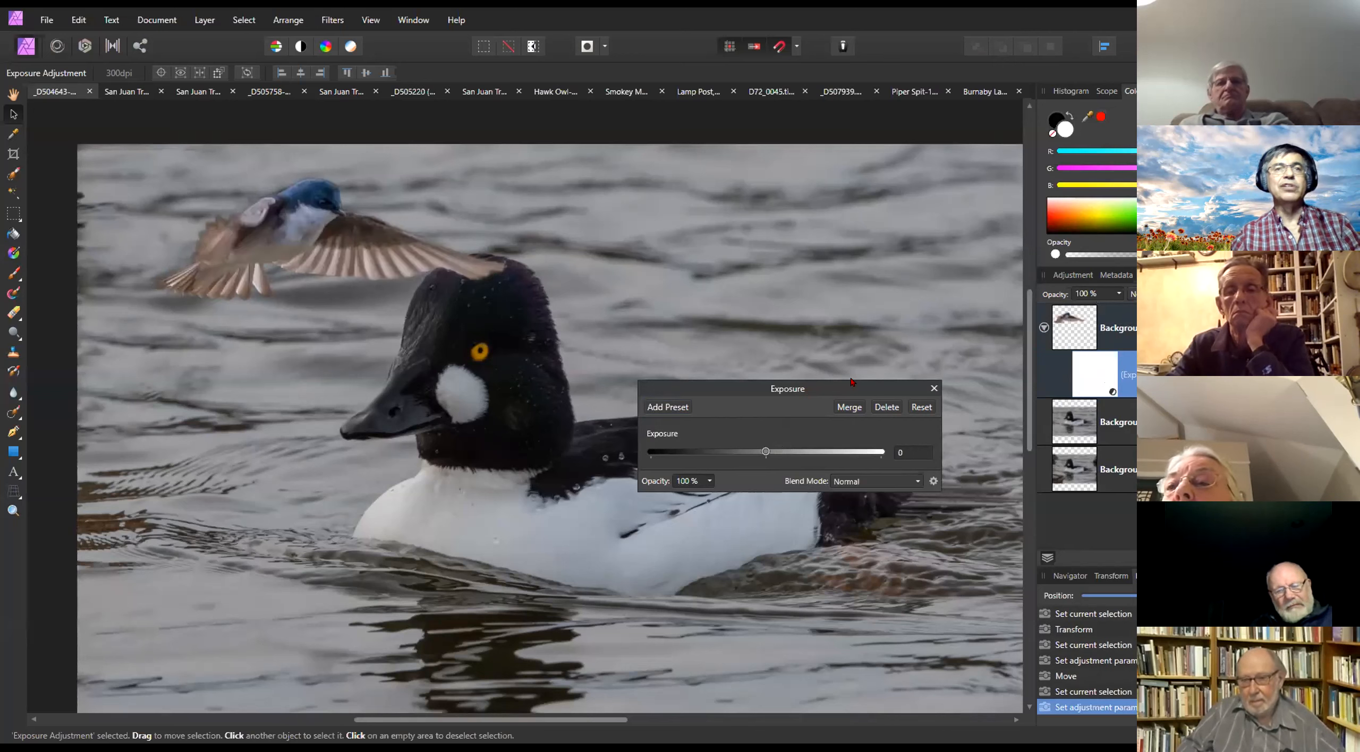
{"action": "left_click", "coordinate": [934, 388]}
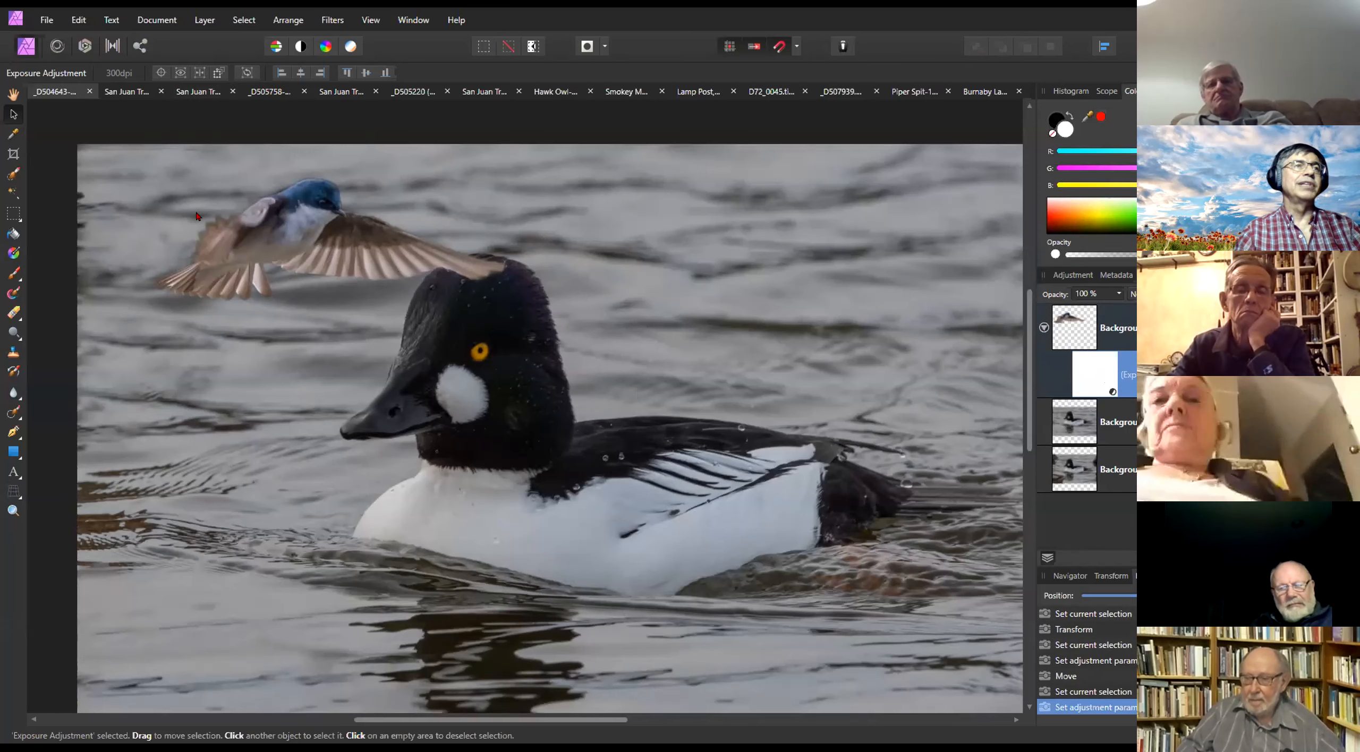
Scale the swallow down a little more and place it in the open water above and in front of the duck's head
{"action": "left_click_drag", "start_coordinate": [318, 218], "coordinate": [292, 250]}
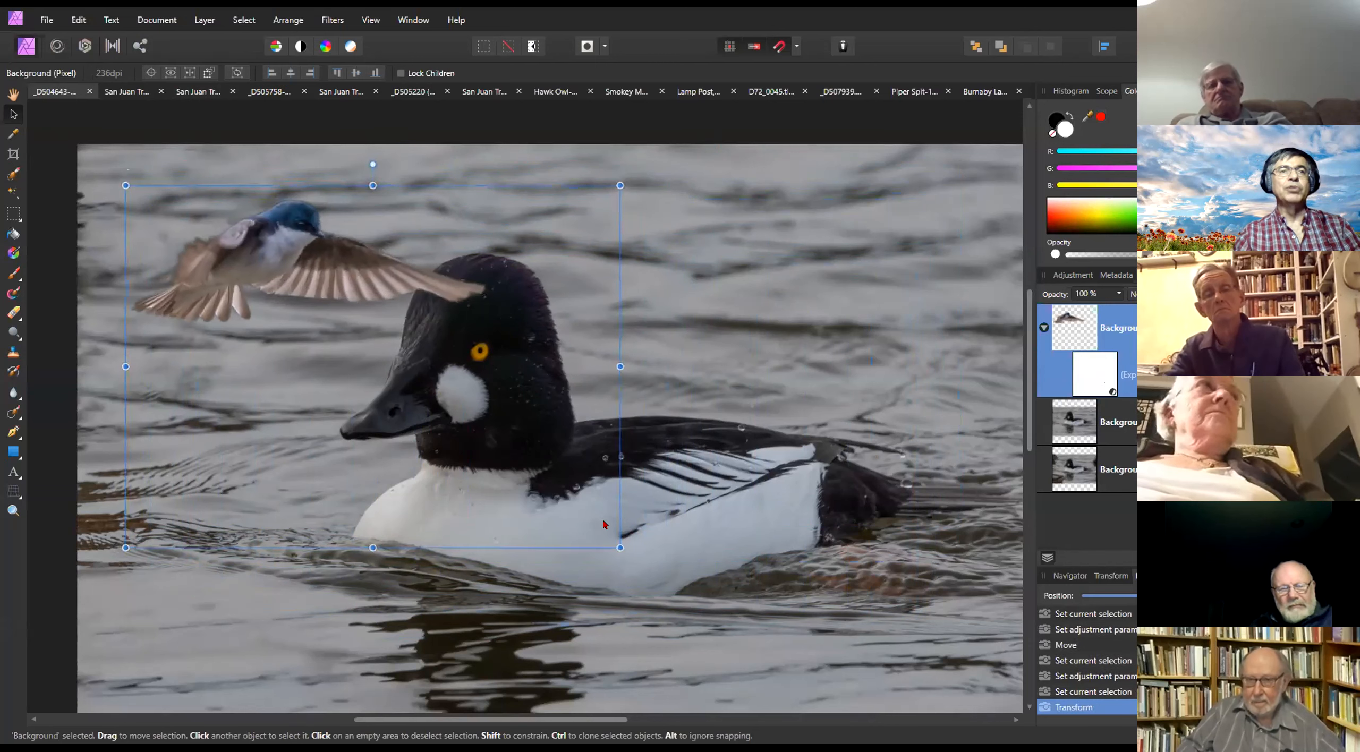
{"action": "left_click_drag", "start_coordinate": [604, 533], "coordinate": [548, 491]}
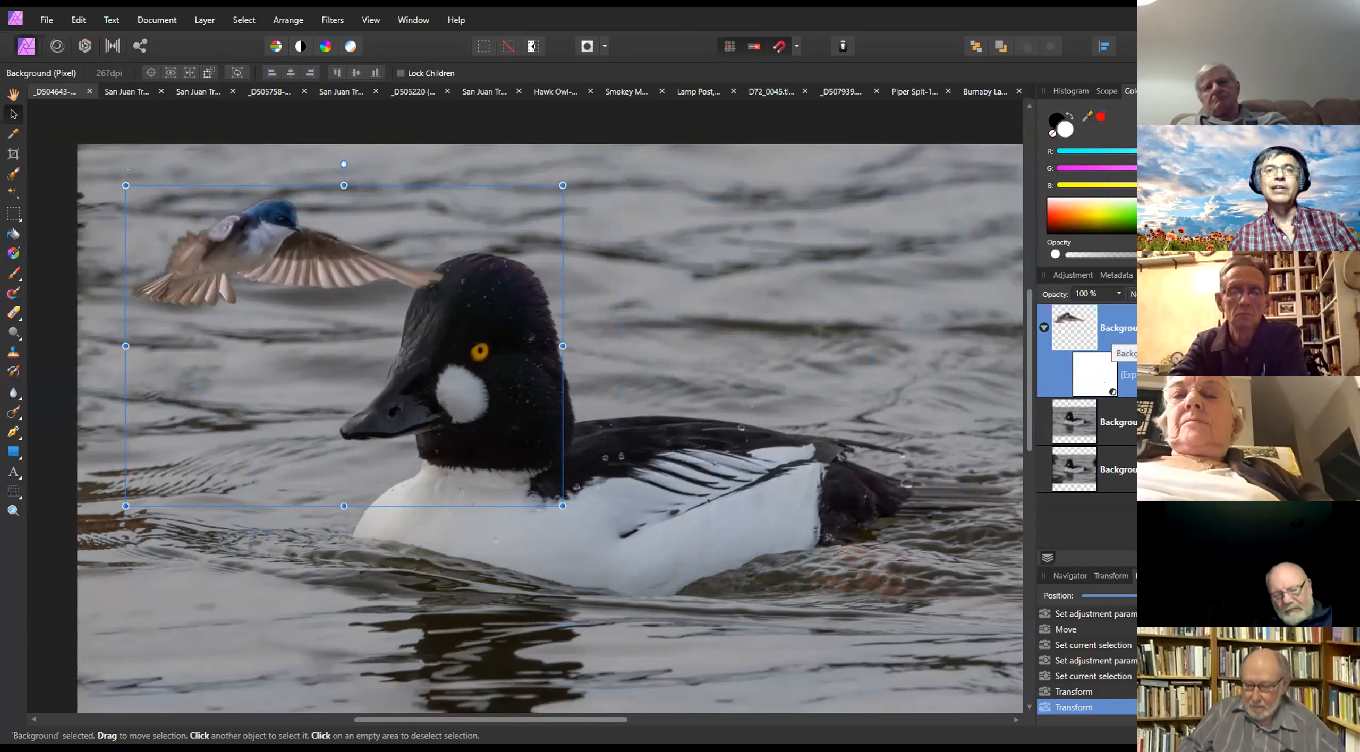
{"action": "left_click_drag", "start_coordinate": [346, 334], "coordinate": [337, 313]}
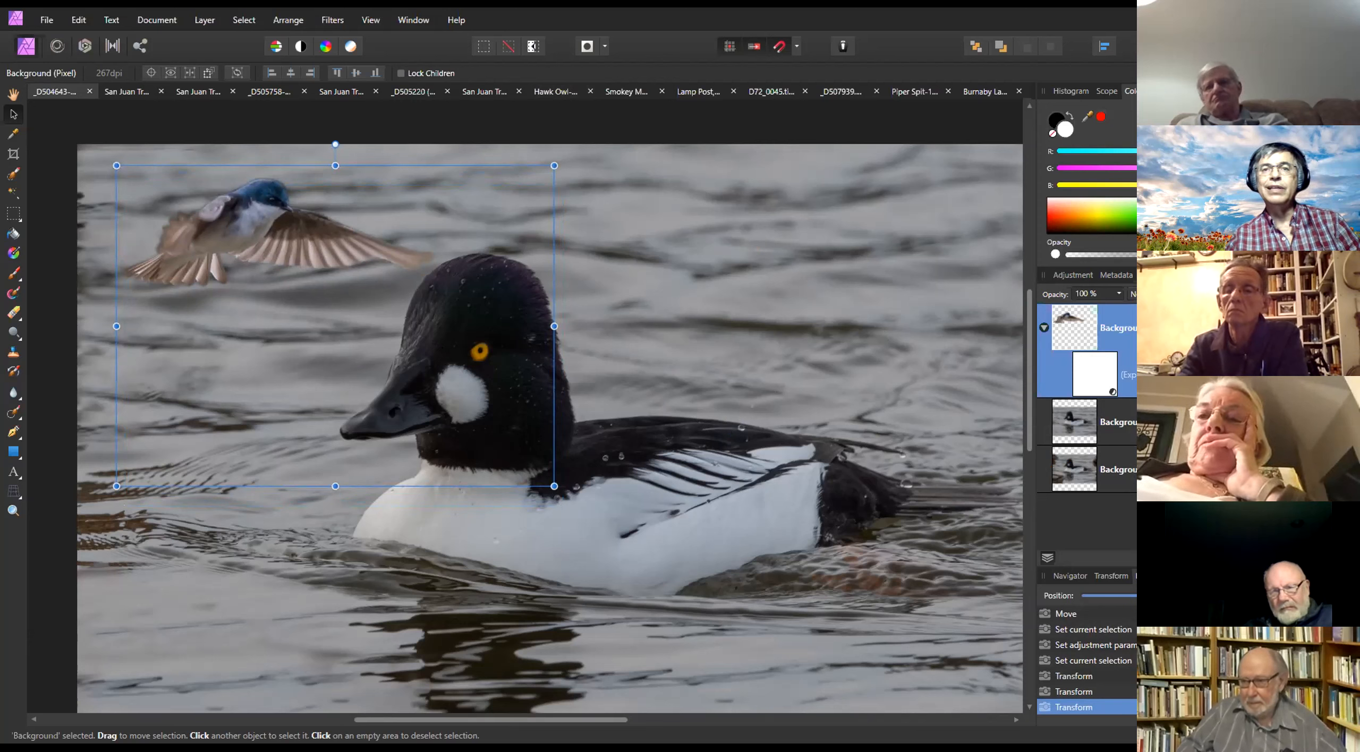
Merge all visible layers into a new pixel layer and name it Merge Visible
{"action": "key", "text": "ctrl+shift+alt+e"}
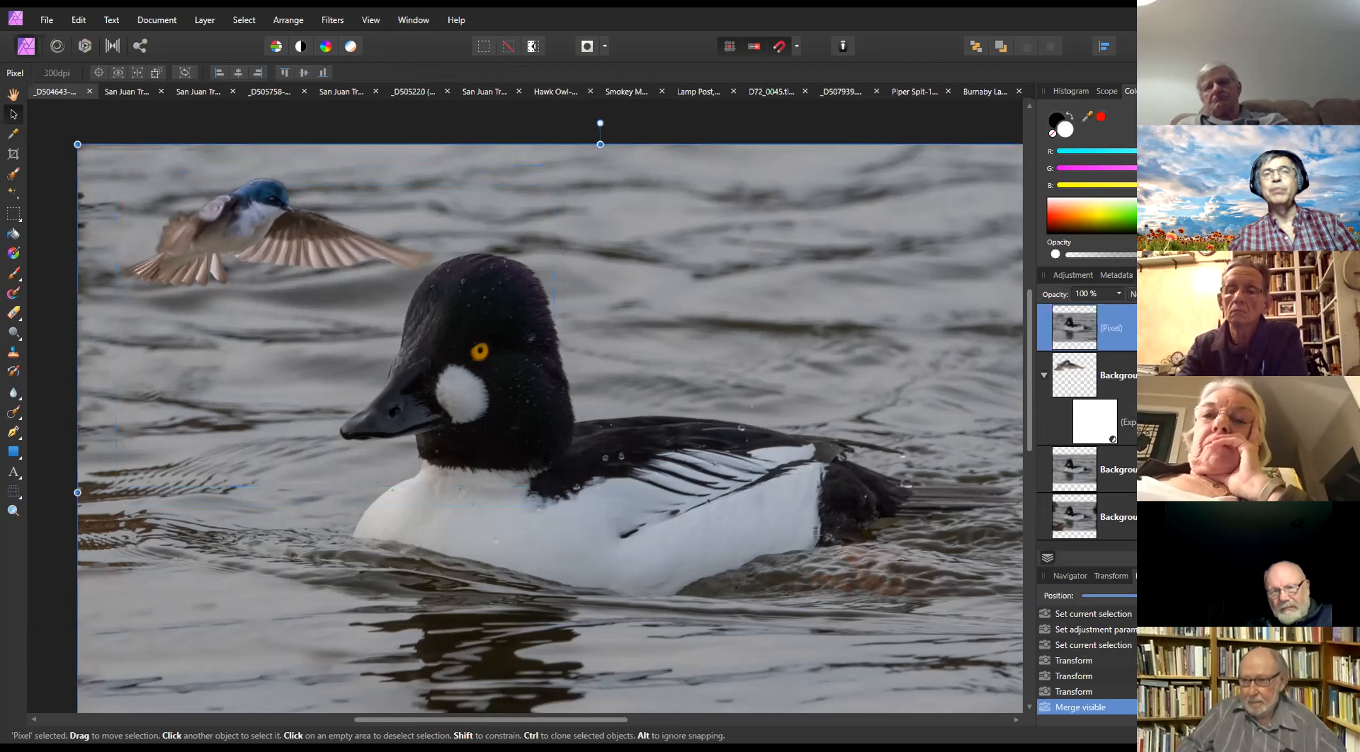
{"action": "double_click", "coordinate": [1117, 330]}
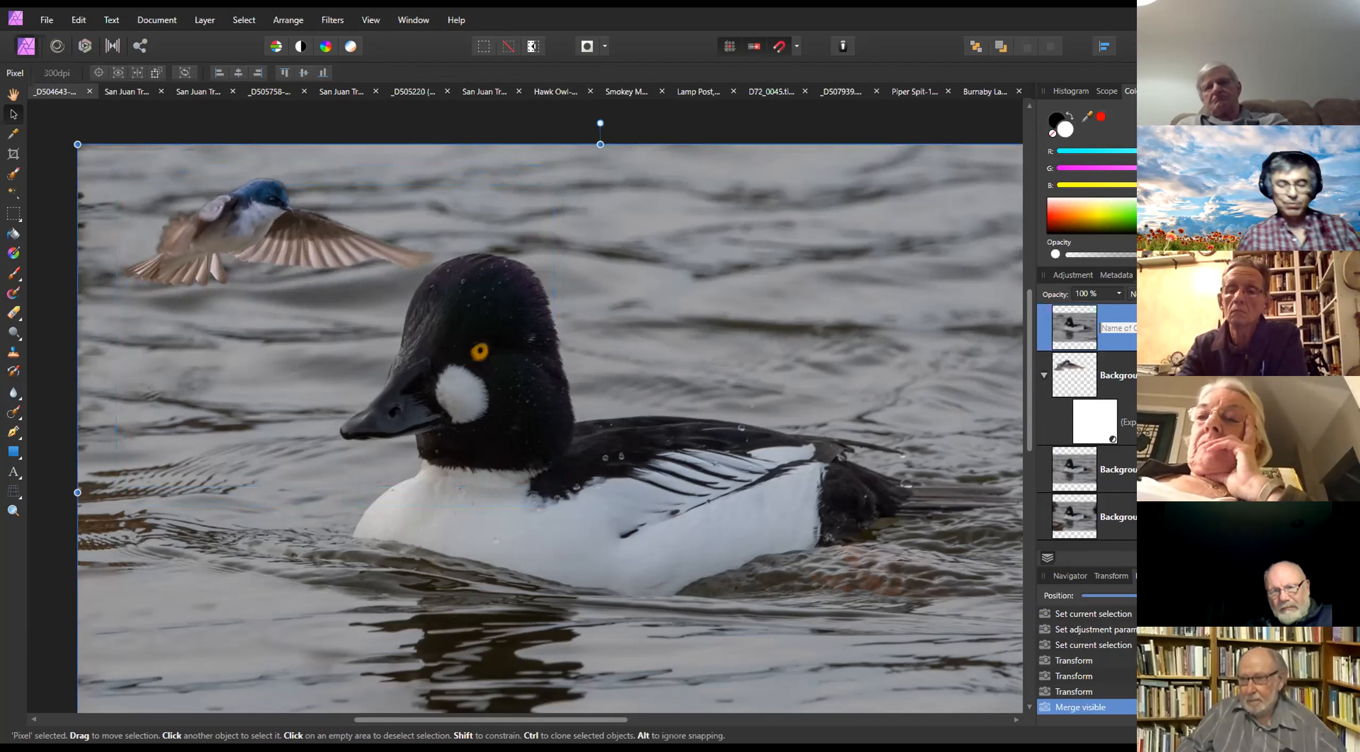
{"action": "type", "text": "Mer"}
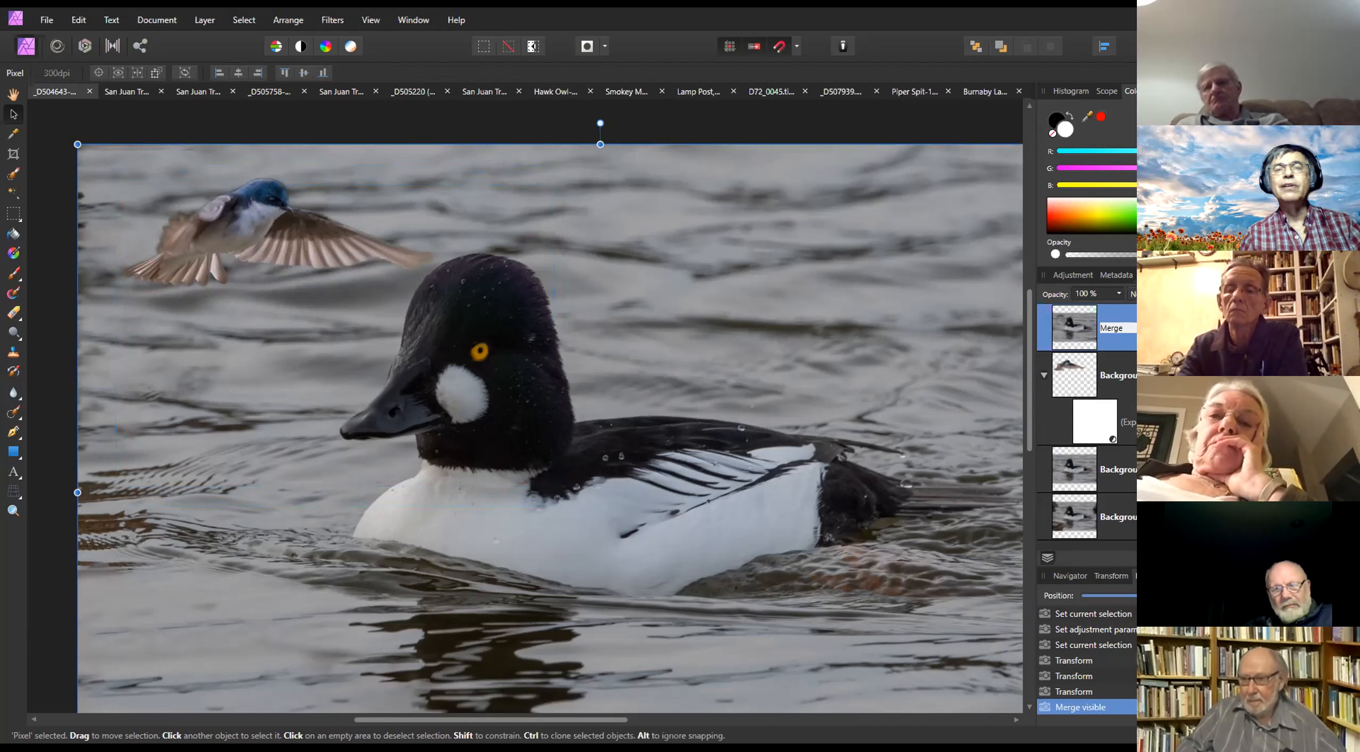
{"action": "type", "text": "ge"}
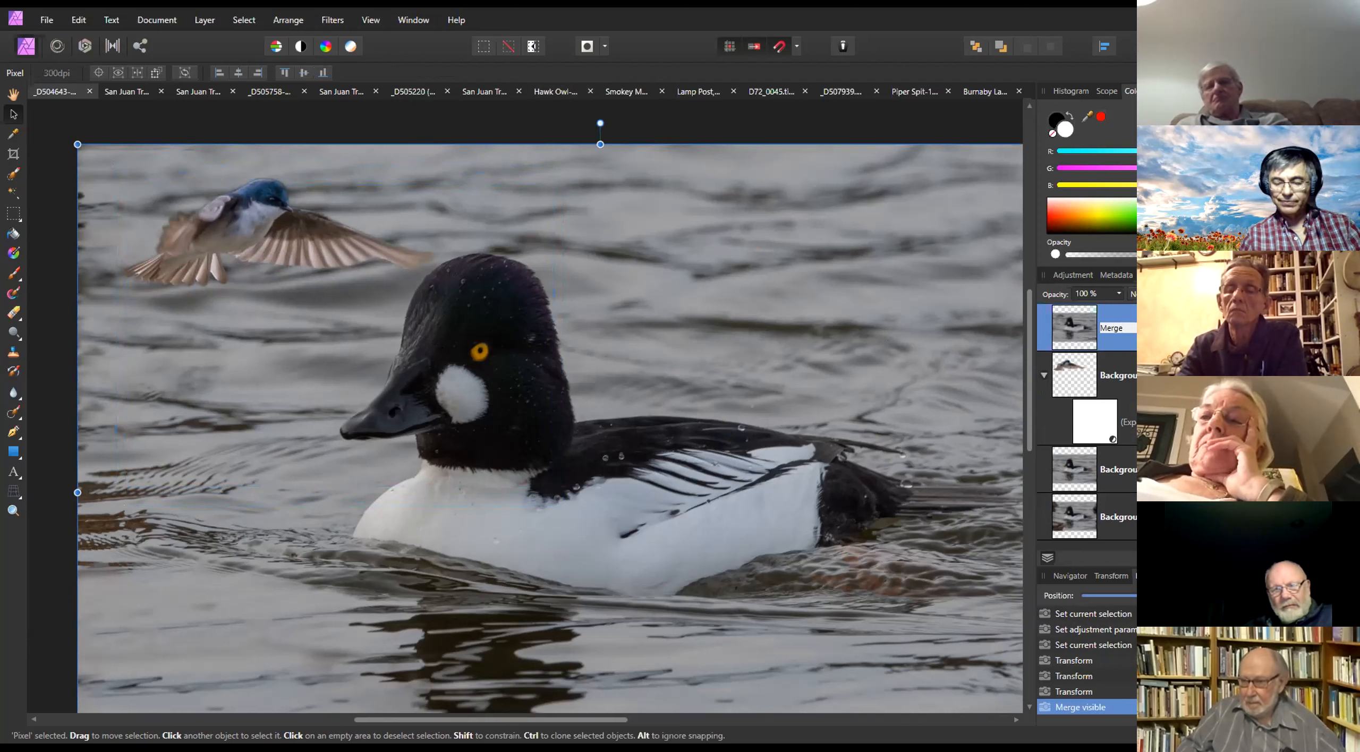
{"action": "type", "text": " Visi"}
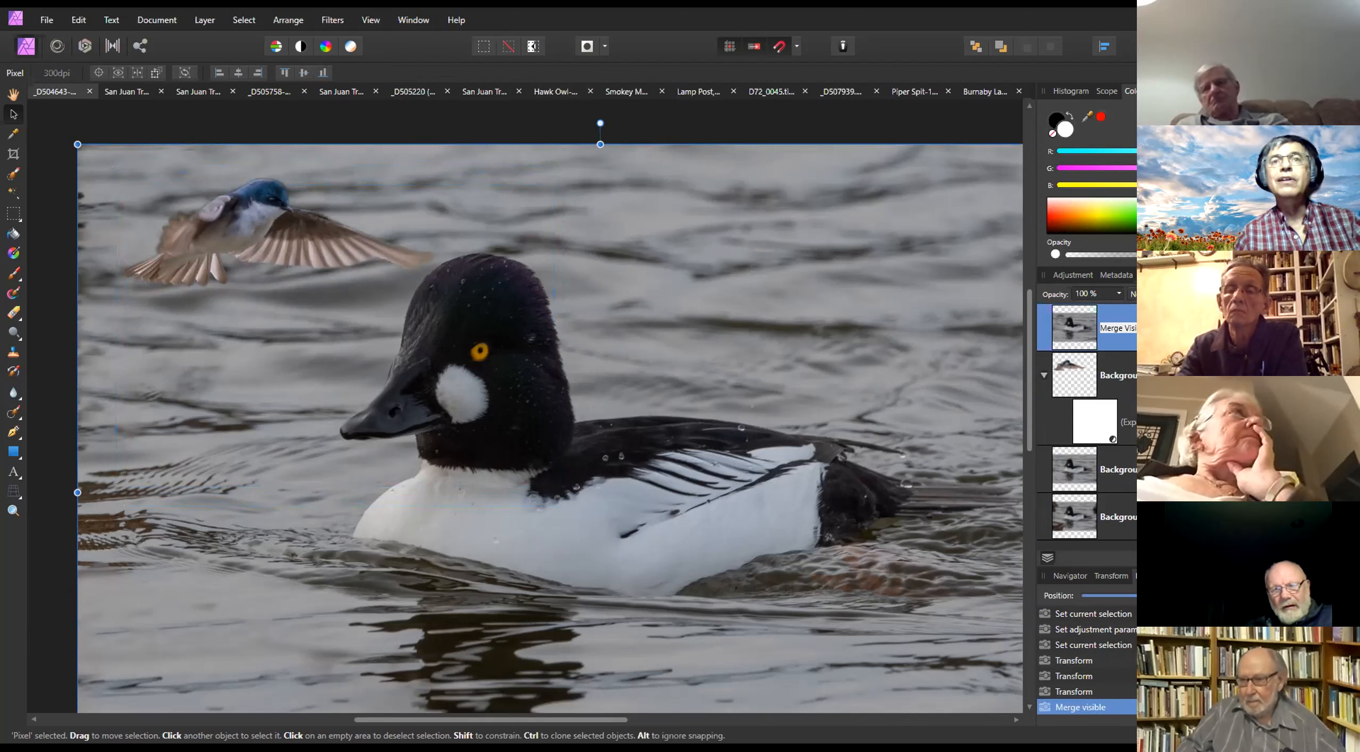
{"action": "key", "text": "Return"}
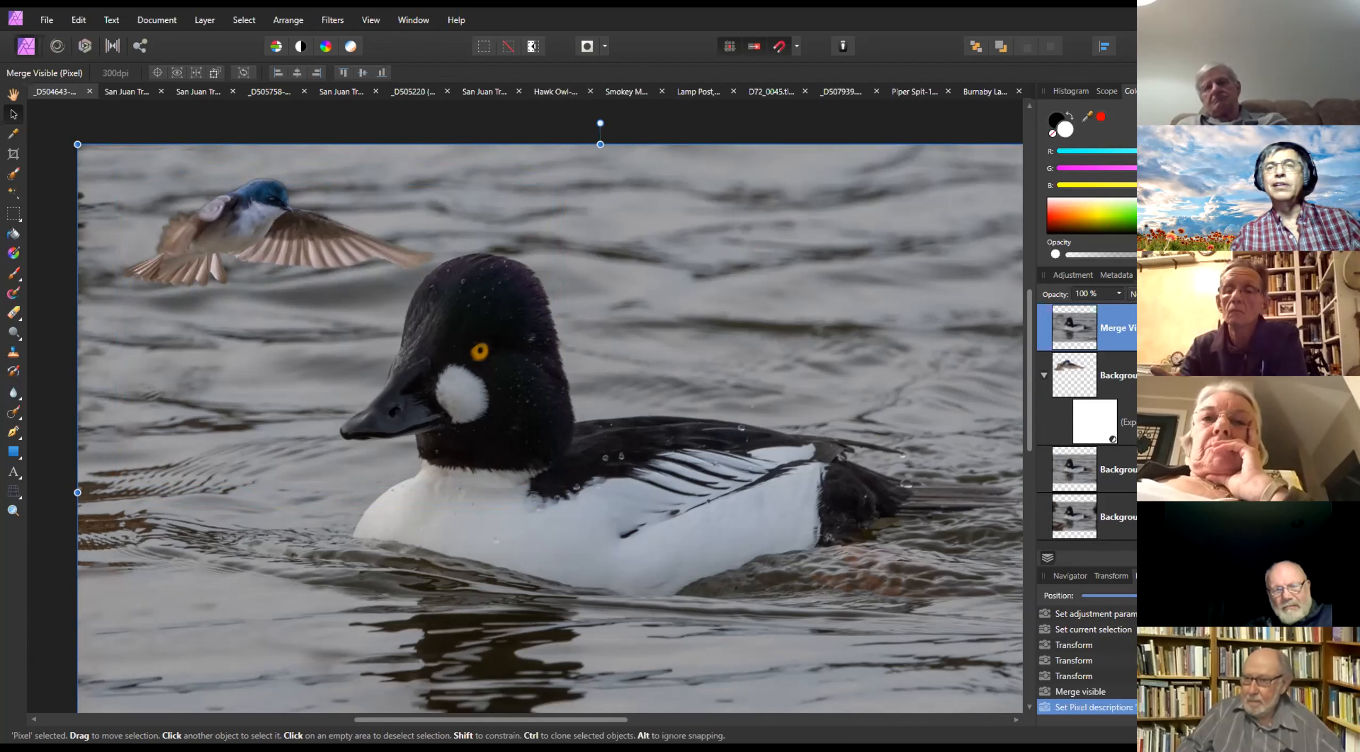
Hide the swallow and both duck layers beneath Merge Visible, and toggle the merged layer off and on
{"action": "left_click", "coordinate": [1117, 376]}
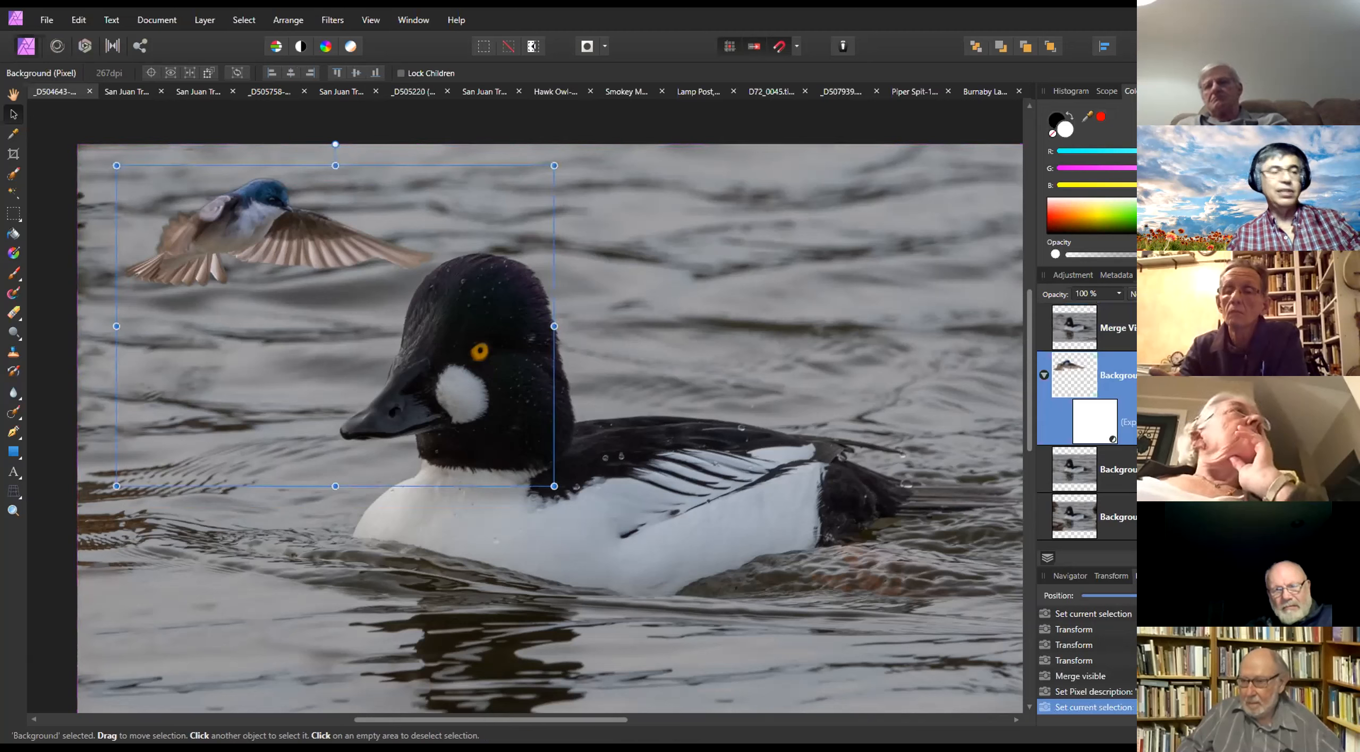
{"action": "left_click", "coordinate": [1118, 517], "text": "shift"}
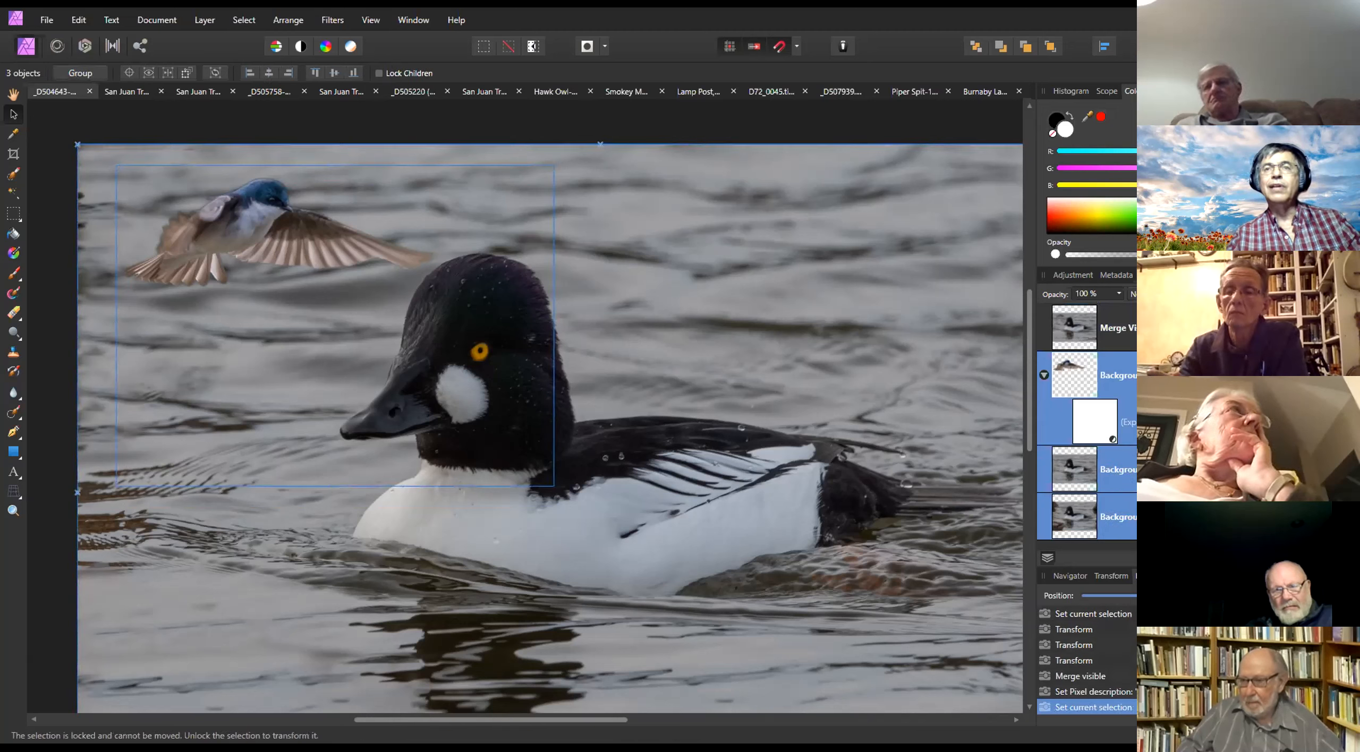
{"action": "left_click", "coordinate": [1342, 517]}
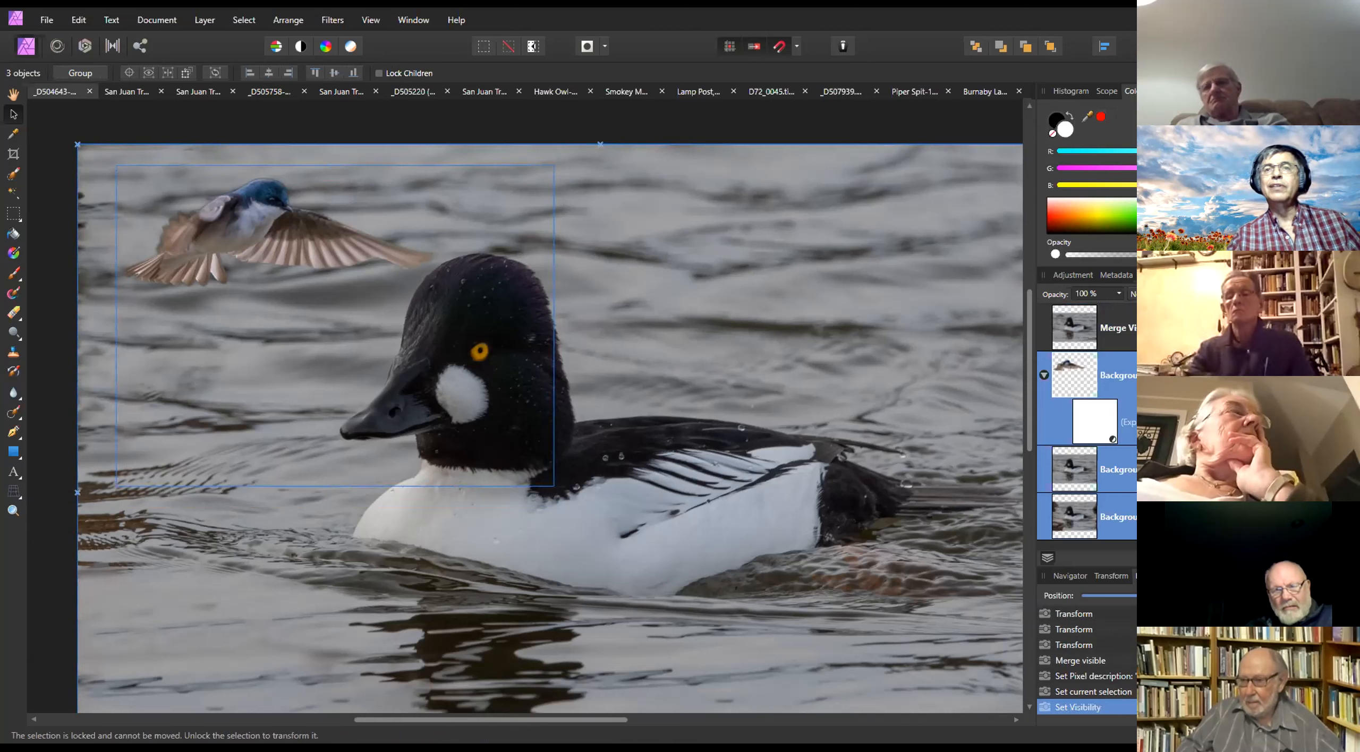
{"action": "left_click", "coordinate": [1158, 328]}
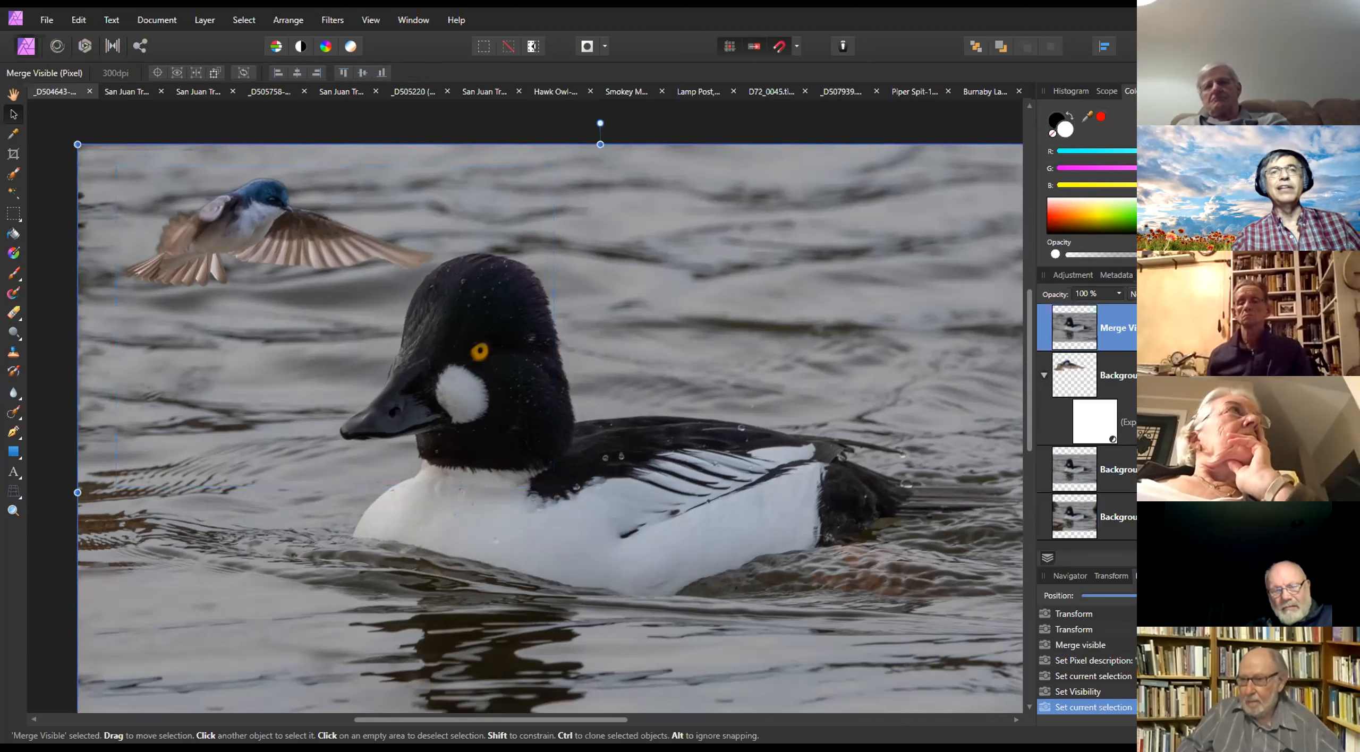
{"action": "left_click", "coordinate": [1341, 327]}
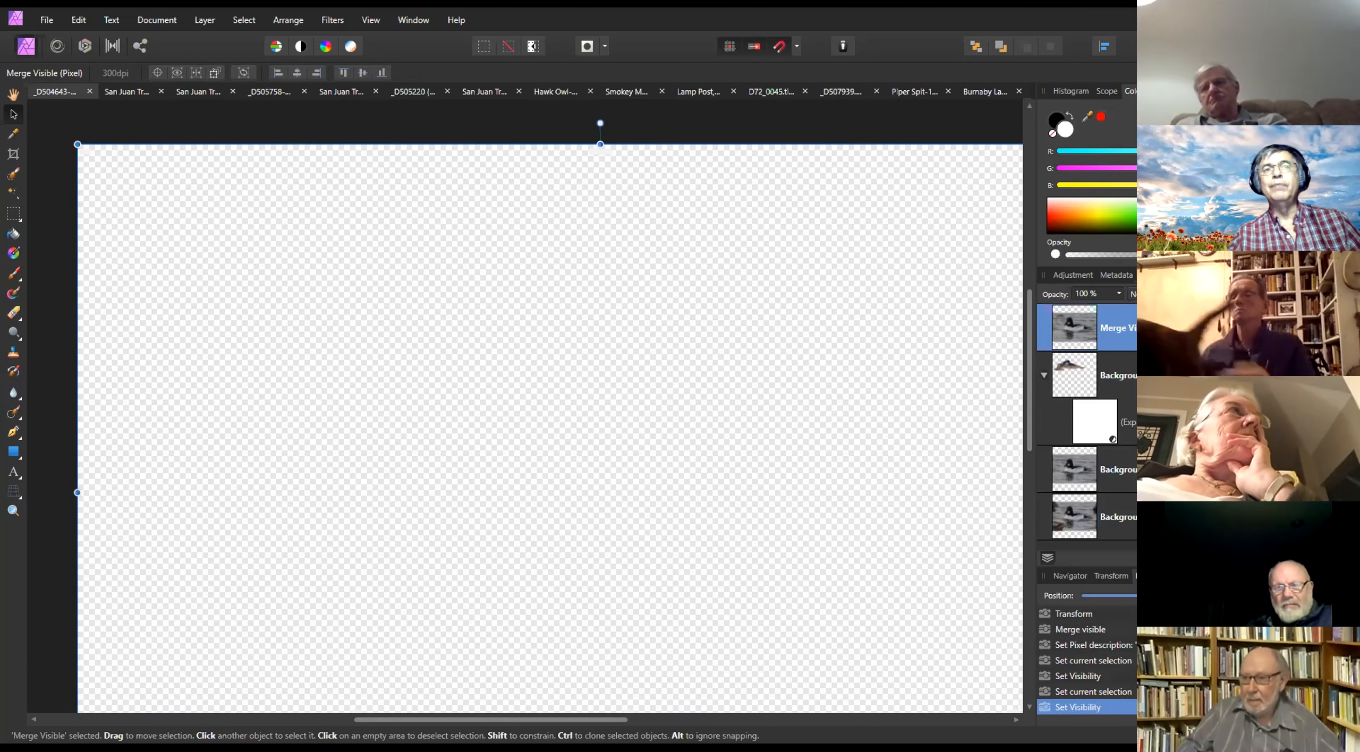
{"action": "left_click", "coordinate": [1341, 328]}
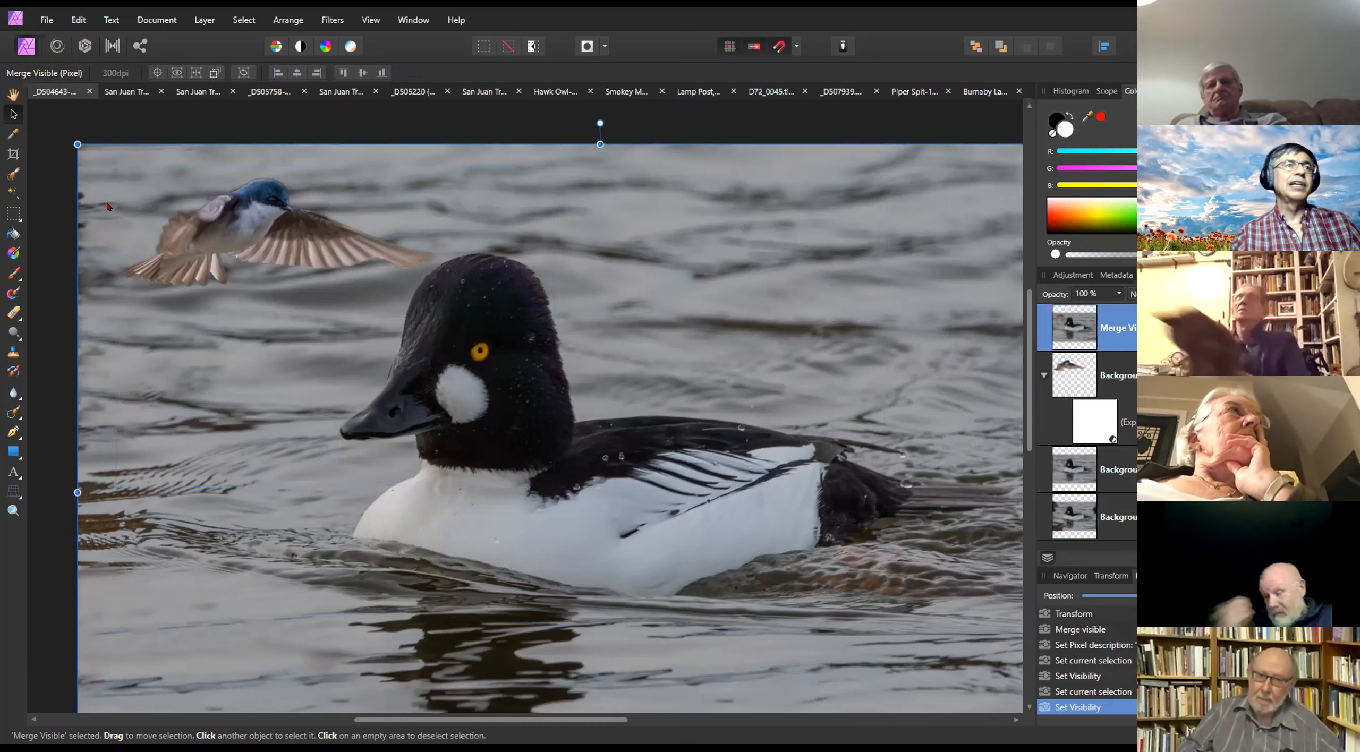
{"action": "mouse_move", "coordinate": [349, 247]}
{"action": "left_mouse_down"}
{"action": "mouse_move", "coordinate": [359, 241]}
{"action": "mouse_move", "coordinate": [349, 248]}
{"action": "left_mouse_up"}
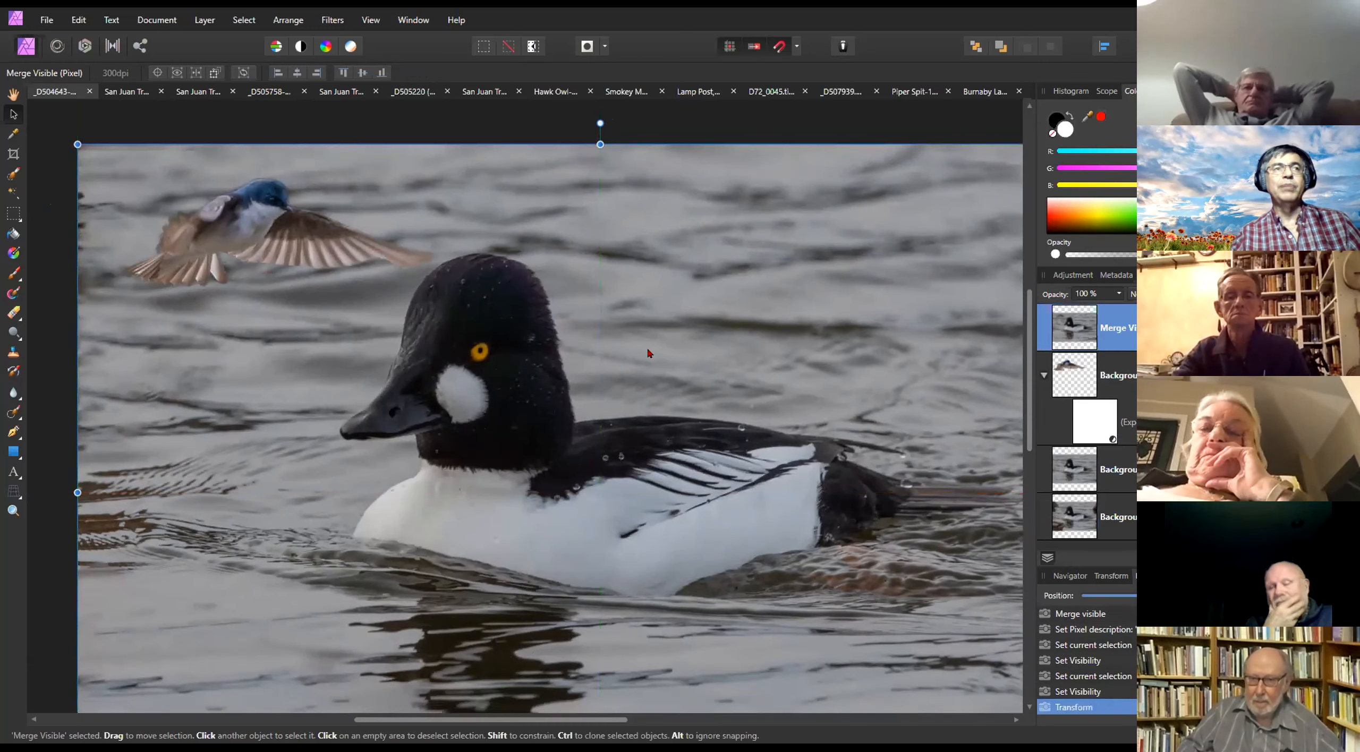
Hide the Merge Visible layer and show the swallow and duck layers beneath it again
{"action": "scroll", "coordinate": [656, 351], "scroll_direction": "down", "scroll_amount": 1}
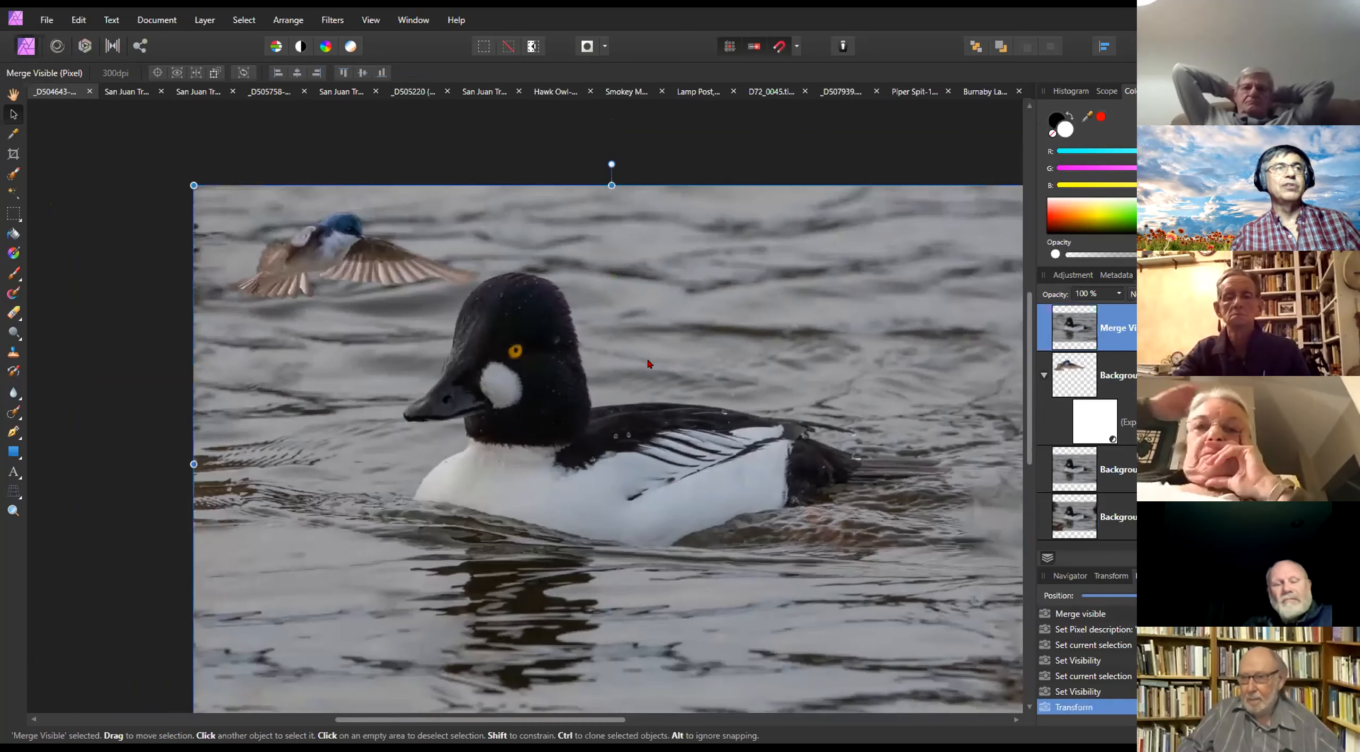
{"action": "left_click", "coordinate": [13, 94]}
{"action": "left_click_drag", "start_coordinate": [754, 441], "coordinate": [689, 397]}
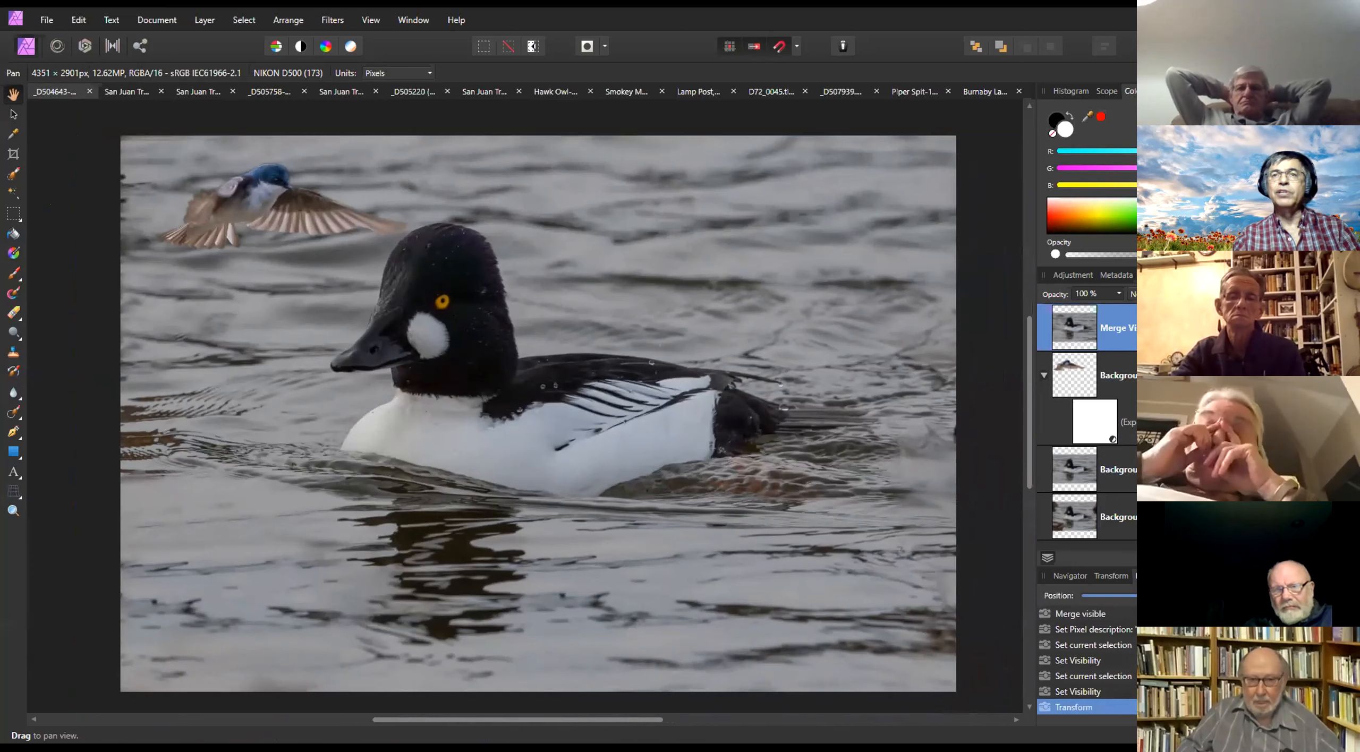
{"action": "left_click", "coordinate": [1345, 328]}
{"action": "left_click", "coordinate": [1344, 376]}
{"action": "left_click", "coordinate": [1344, 469]}
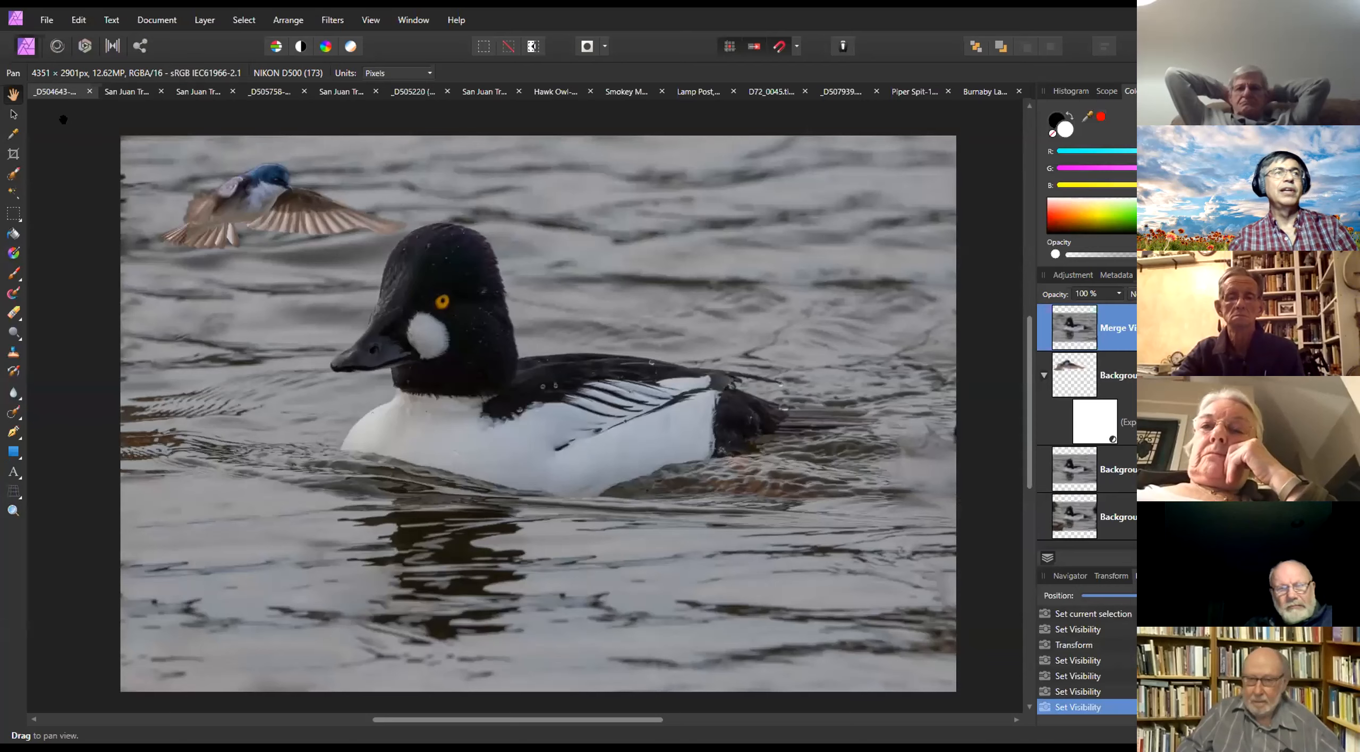
Try to move the swallow with the Merge Visible layer selected, and undo the move
{"action": "left_click", "coordinate": [12, 115]}
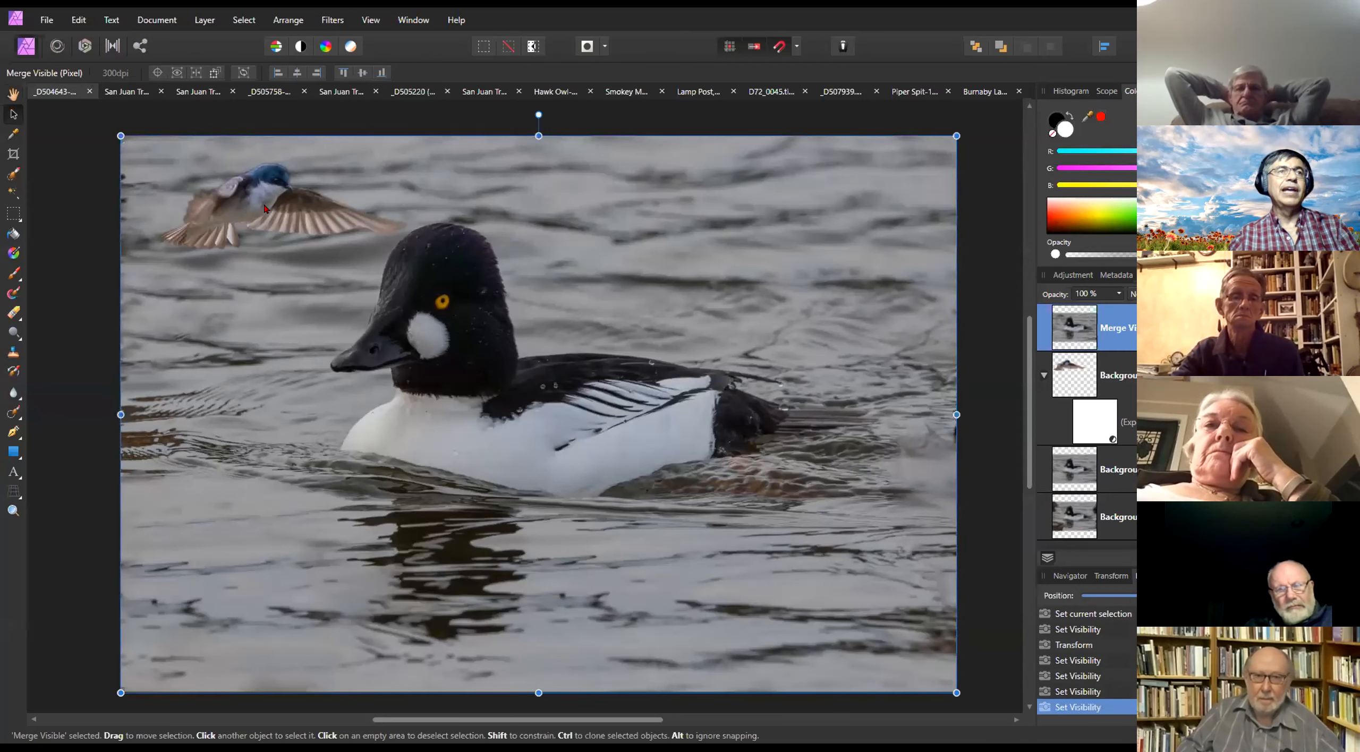
{"action": "left_click_drag", "start_coordinate": [278, 193], "coordinate": [481, 234]}
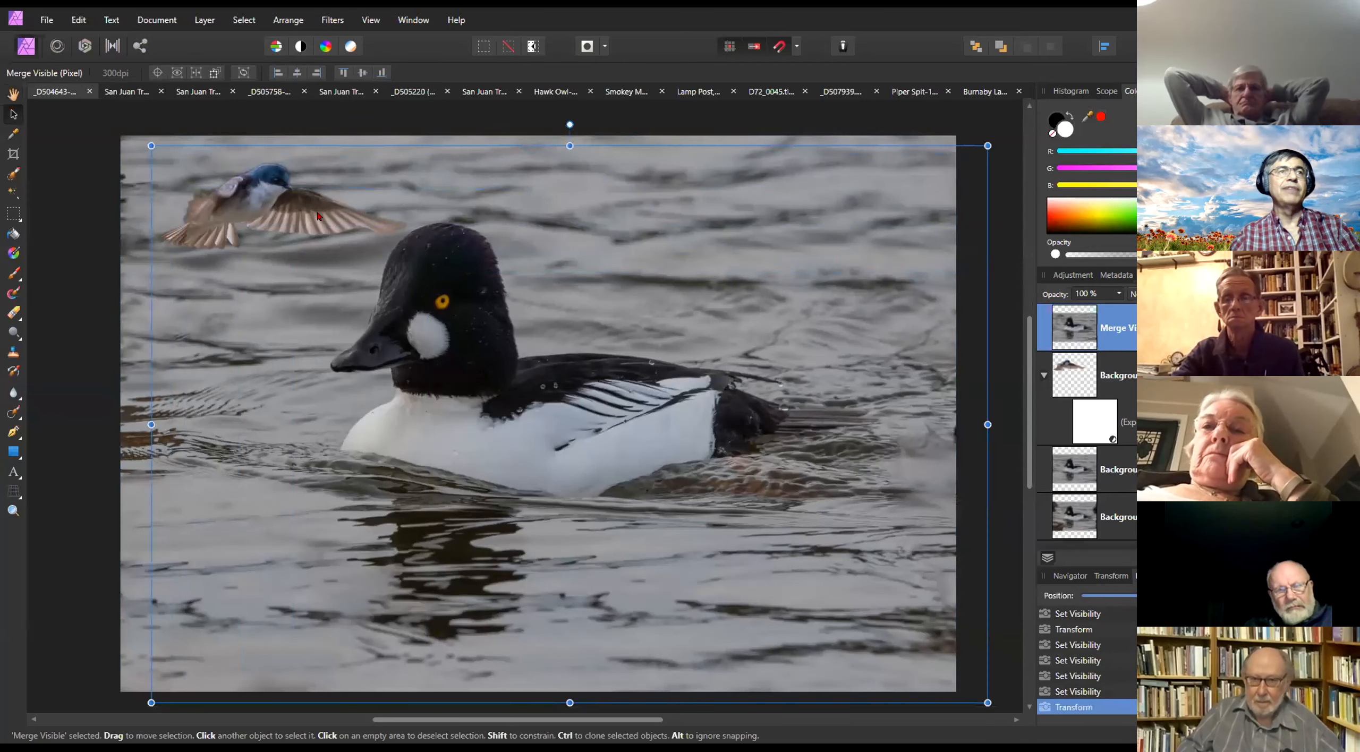
{"action": "left_click", "coordinate": [79, 20]}
{"action": "left_click", "coordinate": [61, 35]}
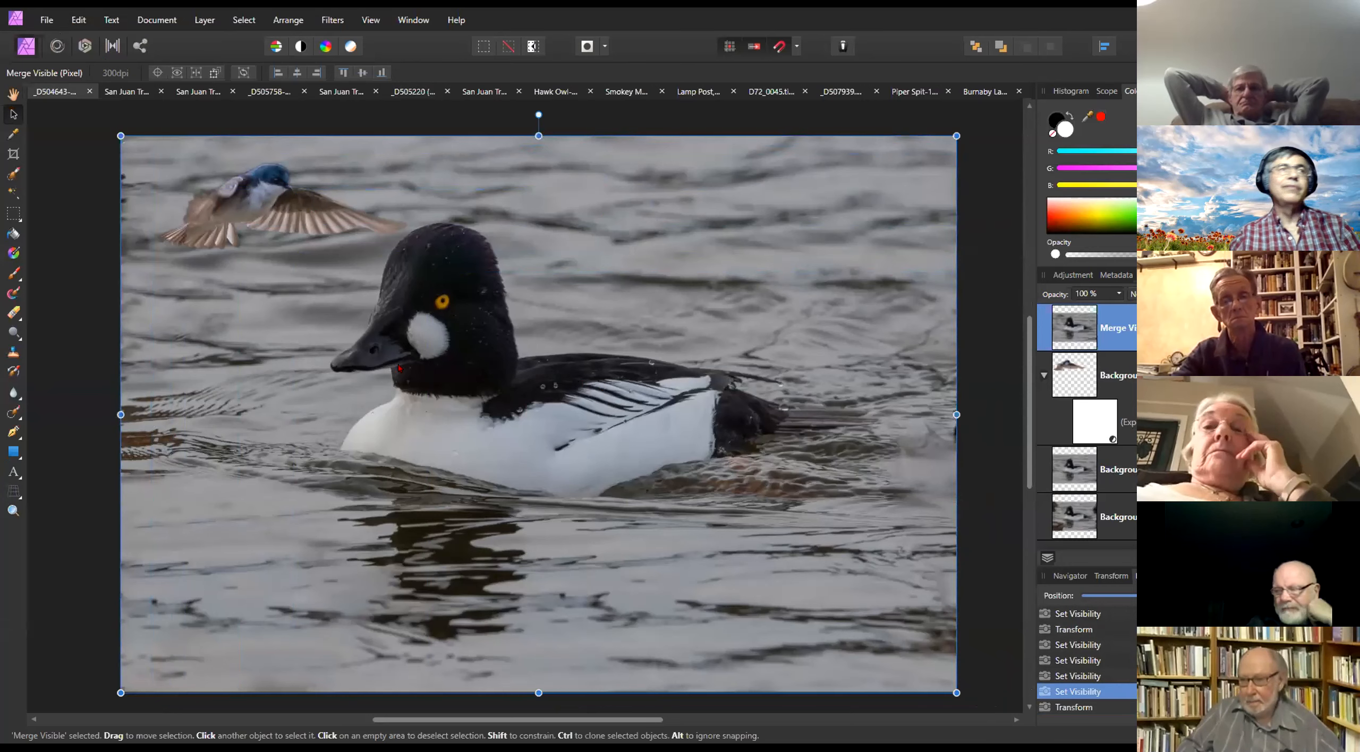
Deselect the Merge Visible layer, select the swallow on the canvas, and enlarge it slightly with its upper-left corner fixed
{"action": "left_click", "coordinate": [989, 453]}
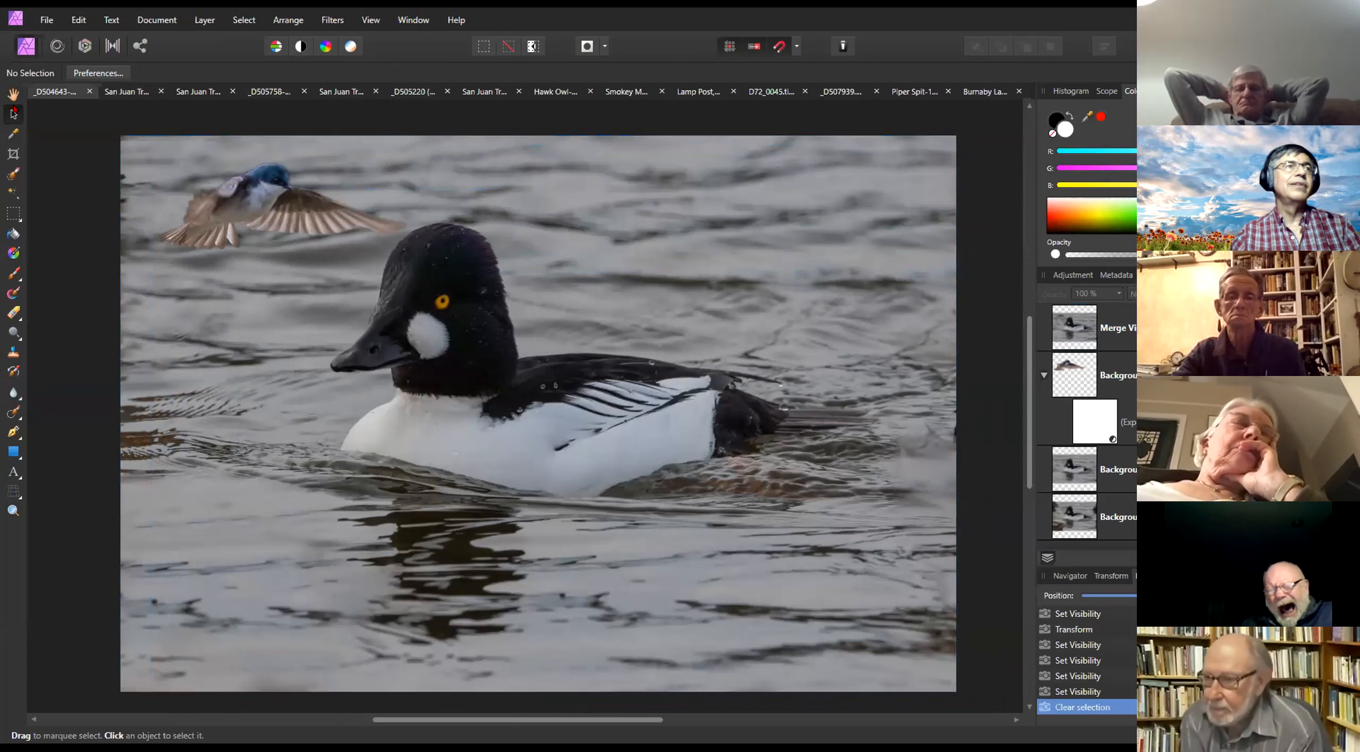
{"action": "left_click", "coordinate": [223, 197]}
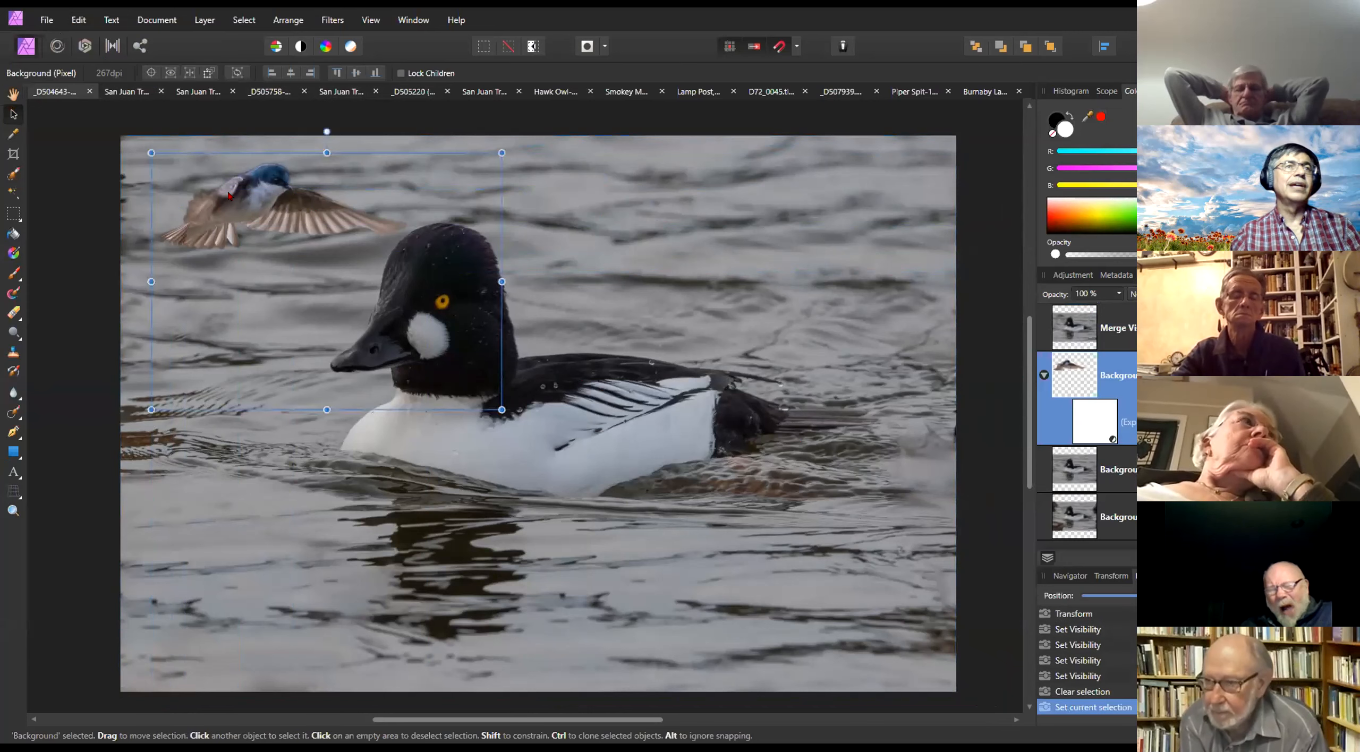
{"action": "left_click_drag", "start_coordinate": [502, 409], "coordinate": [611, 298]}
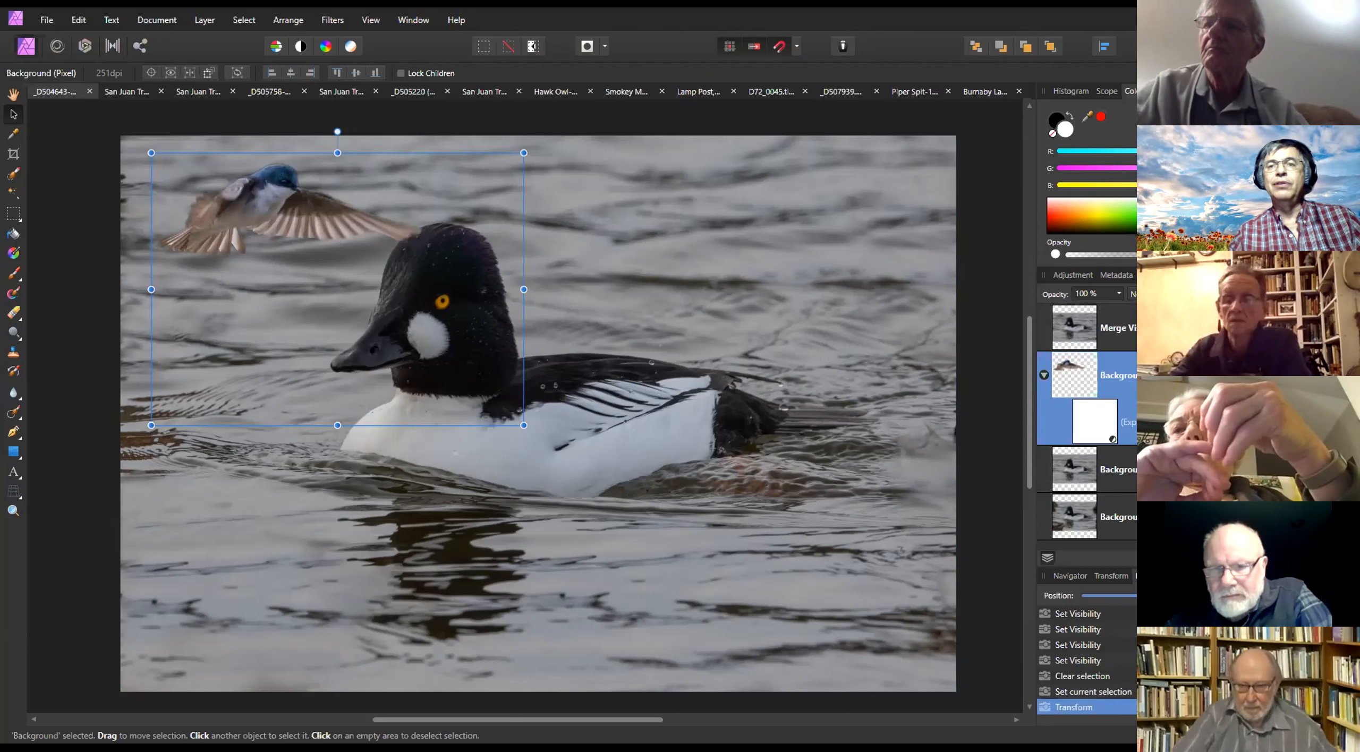
Rewind the document history to before the swallow was added, return to the latest state, and check the Save History With Document option
{"action": "left_click_drag", "start_coordinate": [1328, 595], "coordinate": [991, 618]}
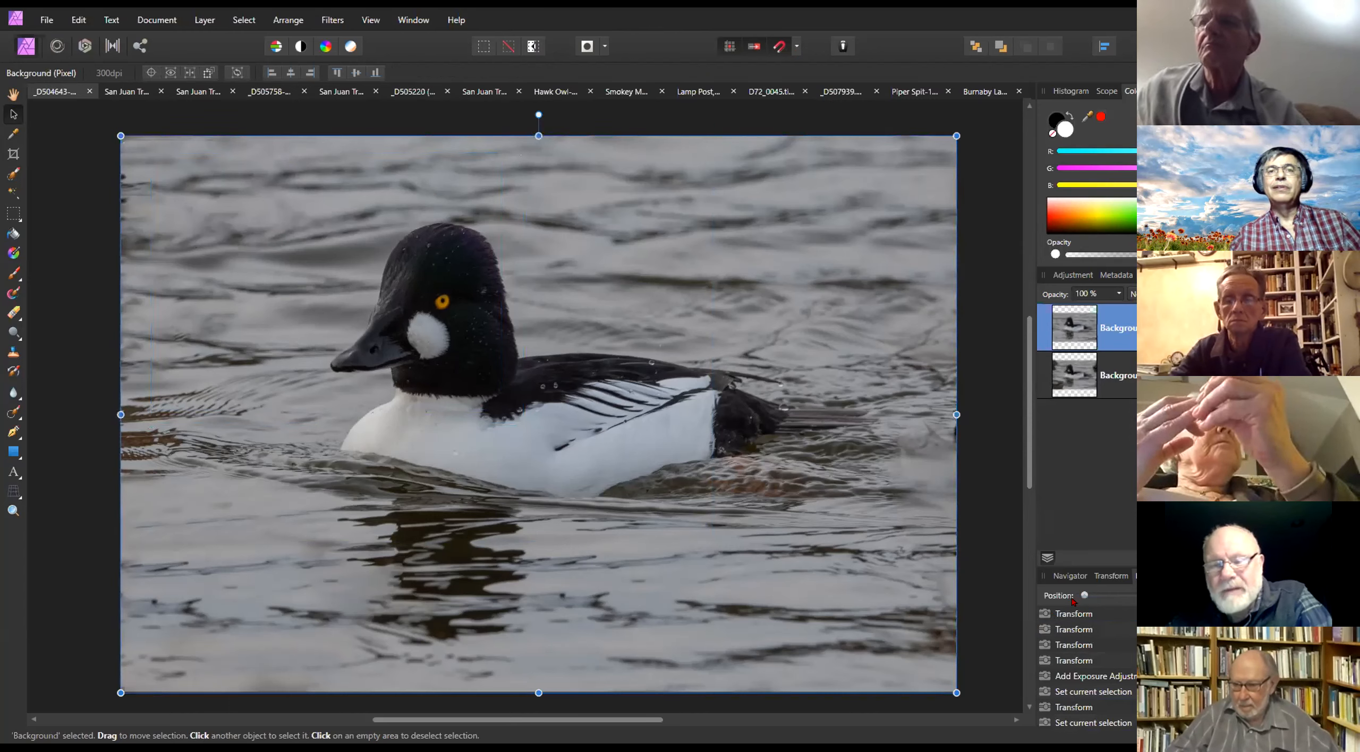
{"action": "left_click_drag", "start_coordinate": [1084, 596], "coordinate": [1201, 597]}
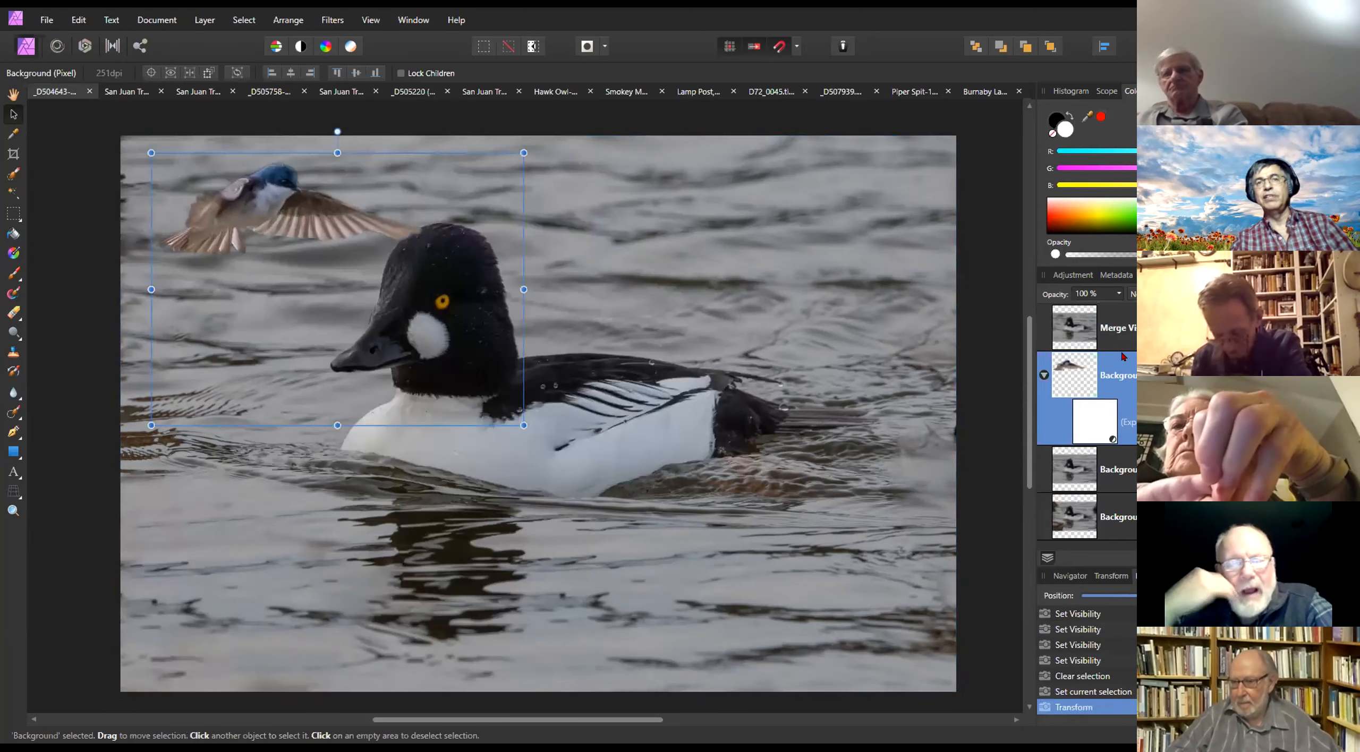
{"action": "left_click", "coordinate": [47, 19]}
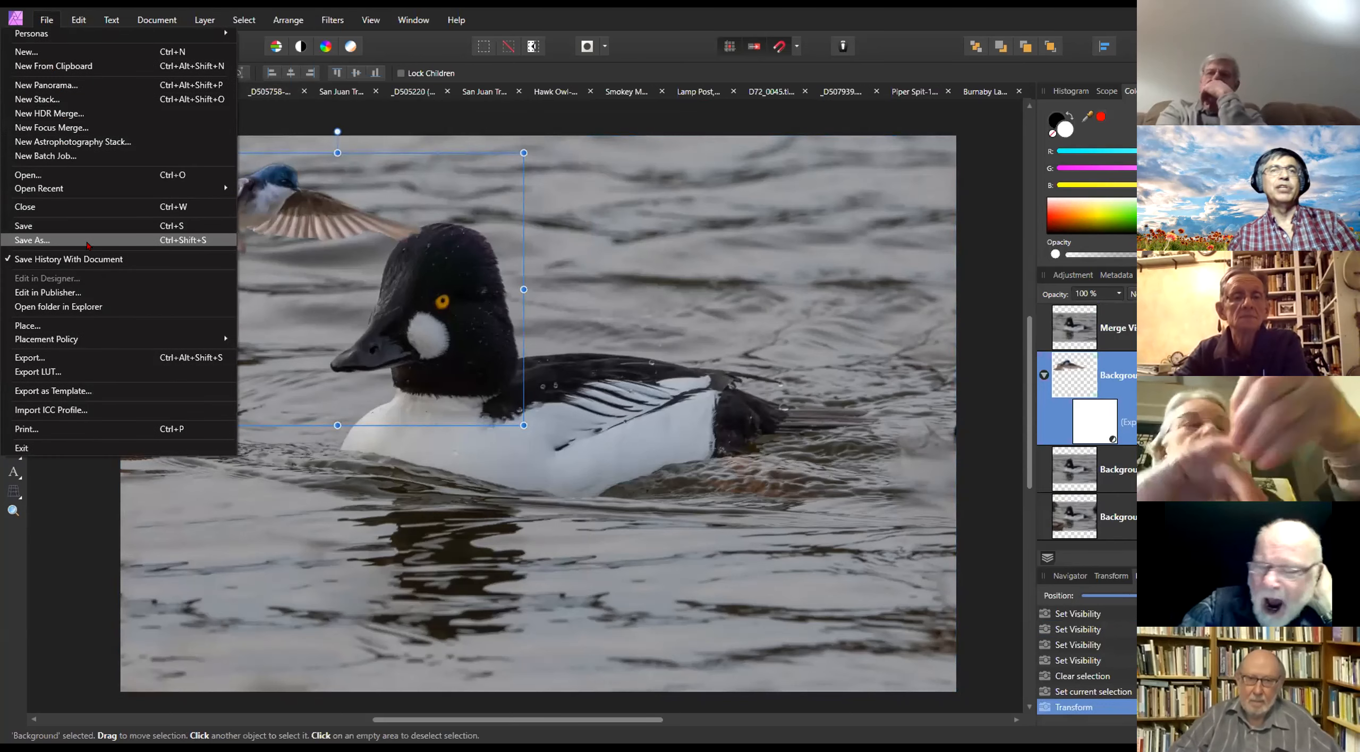
{"action": "left_click", "coordinate": [864, 11]}
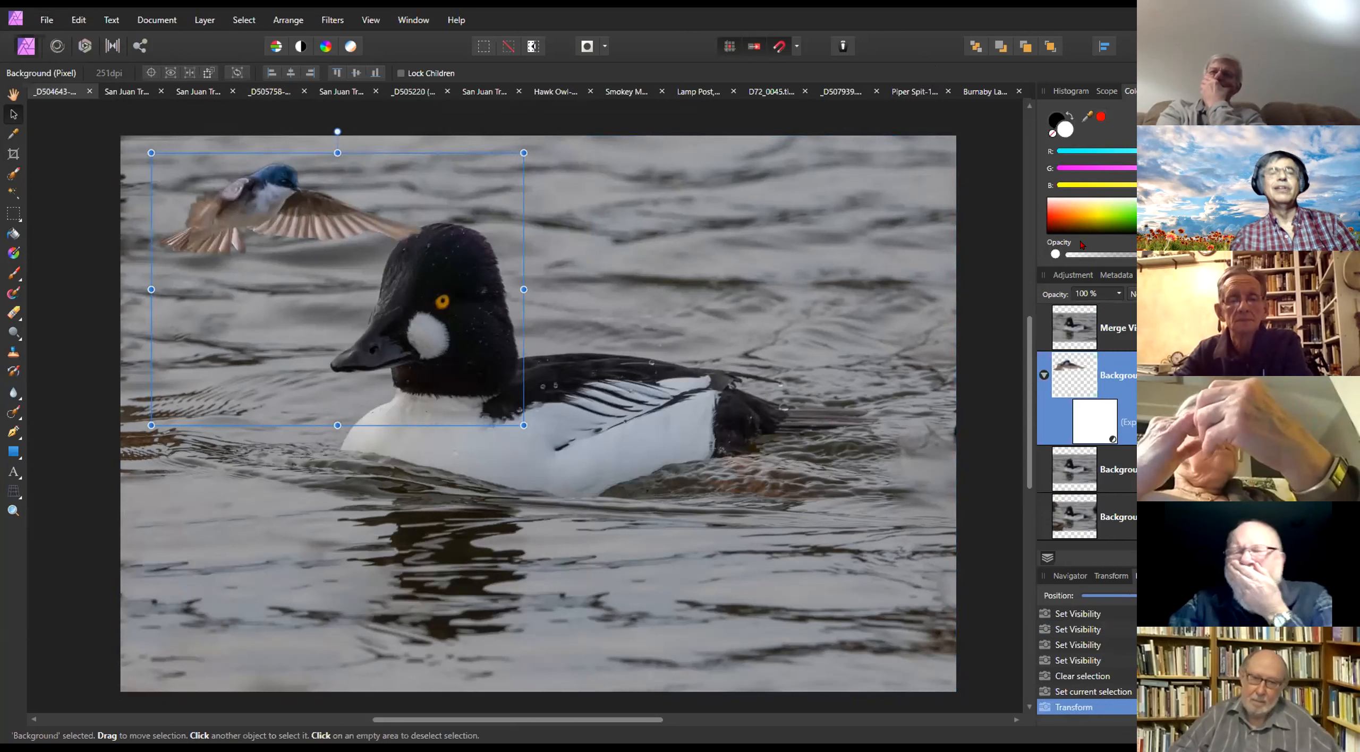